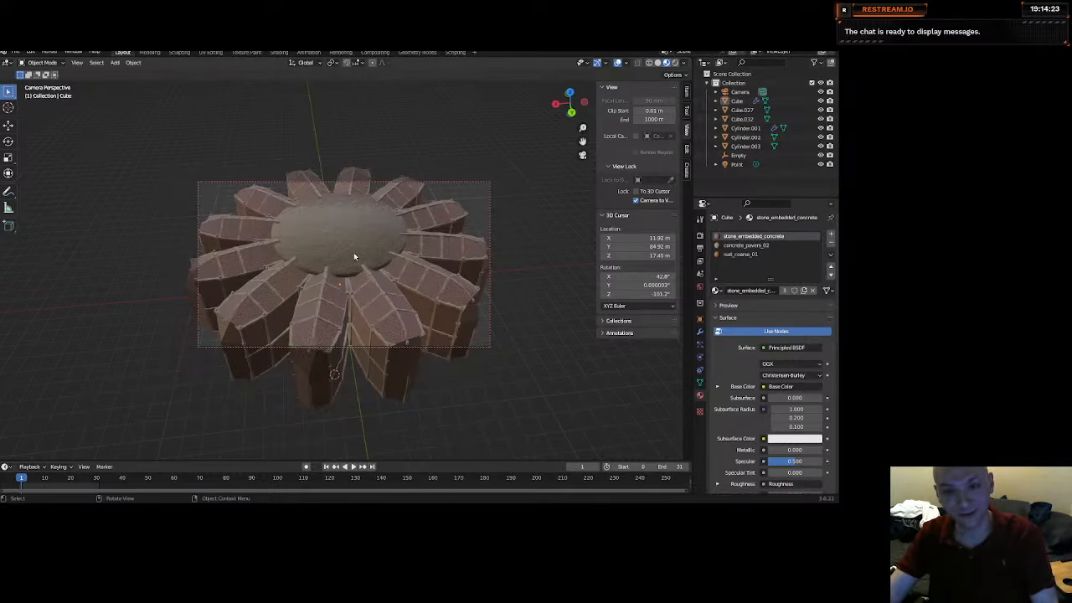
Bring the view inside the round stone building and switch the viewport shading to Rendered.
scroll(354, 256, "up", 2)
scroll(353, 252, "down", 2)
mouse_move(338, 240)
middle_mouse_down()
mouse_move(340, 225)
mouse_move(350, 249)
middle_mouse_up()
scroll(349, 235, "up", 2)
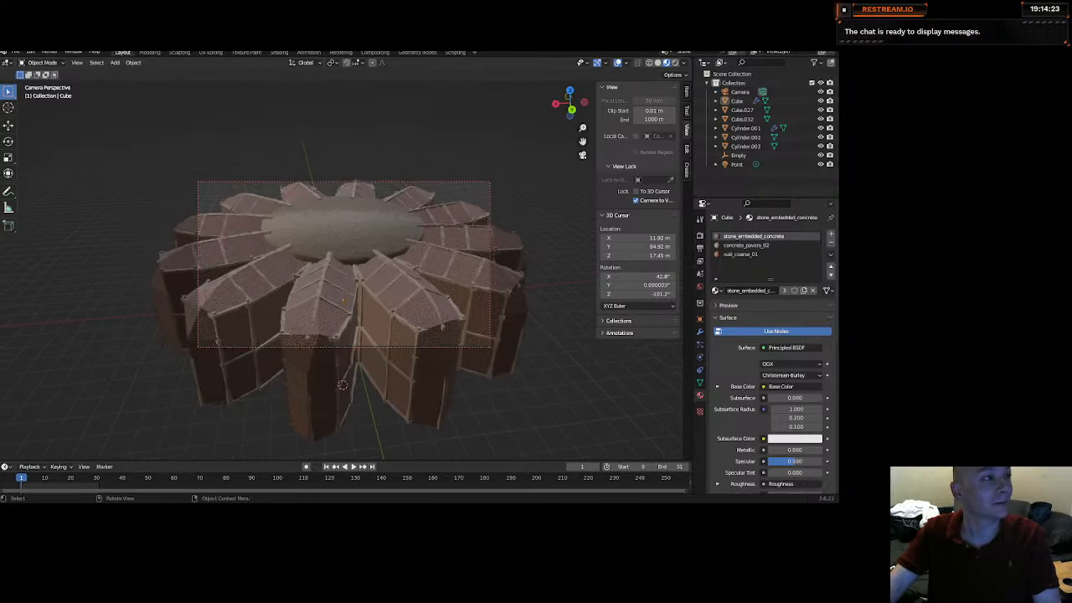
scroll(369, 292, "up", 8)
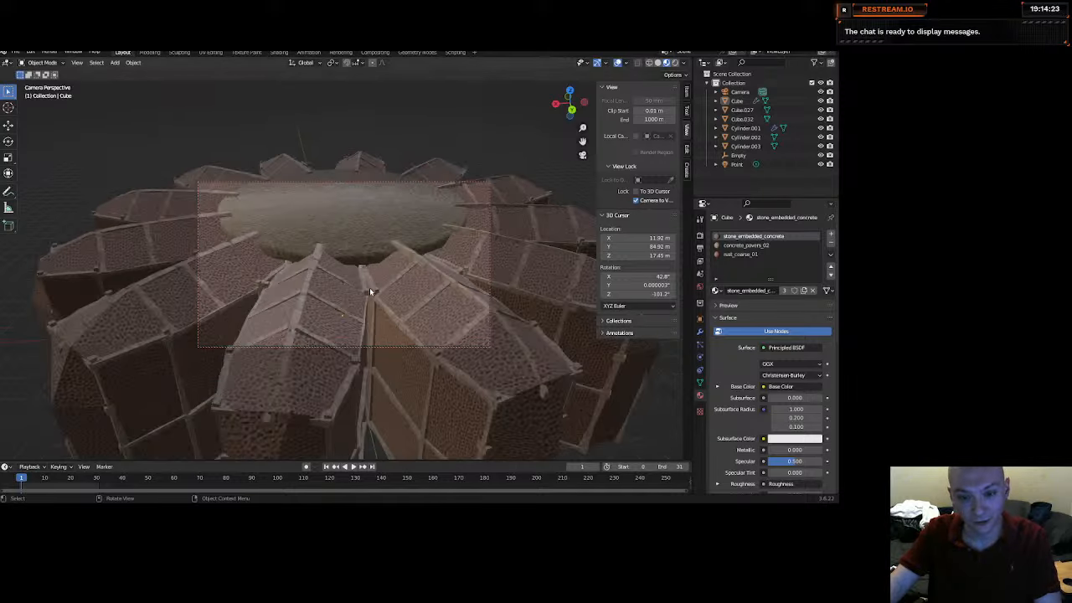
middle_click_drag(356, 276, 356, 263)
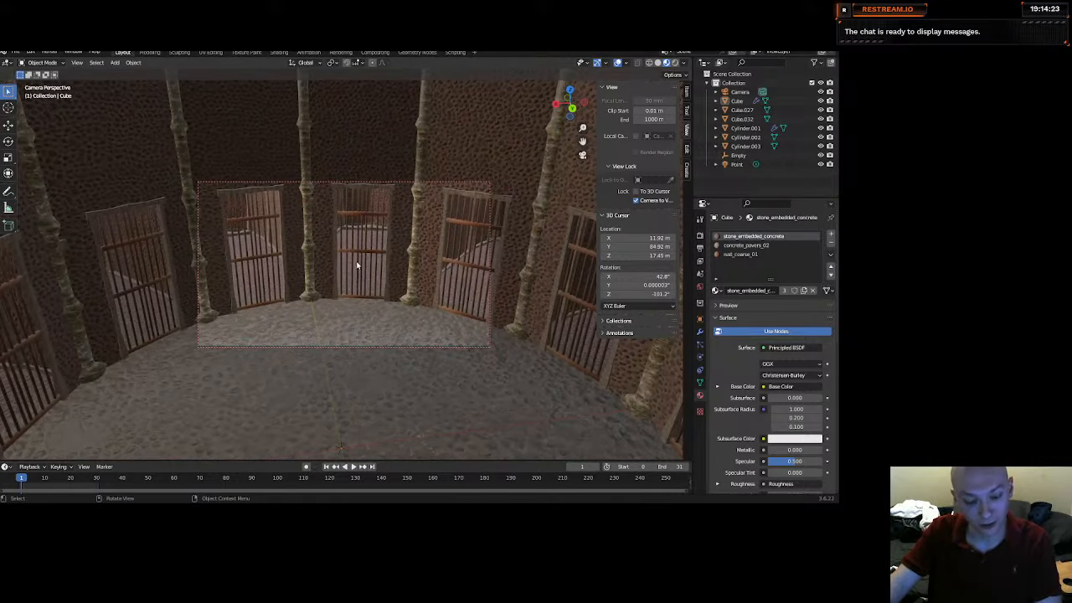
key("z")
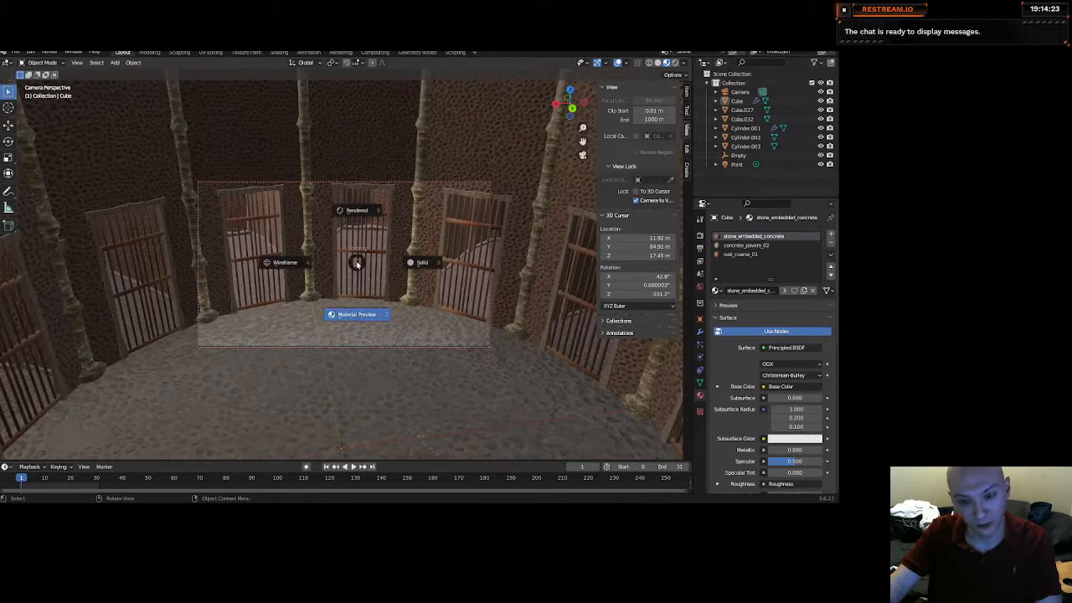
left_click(364, 199)
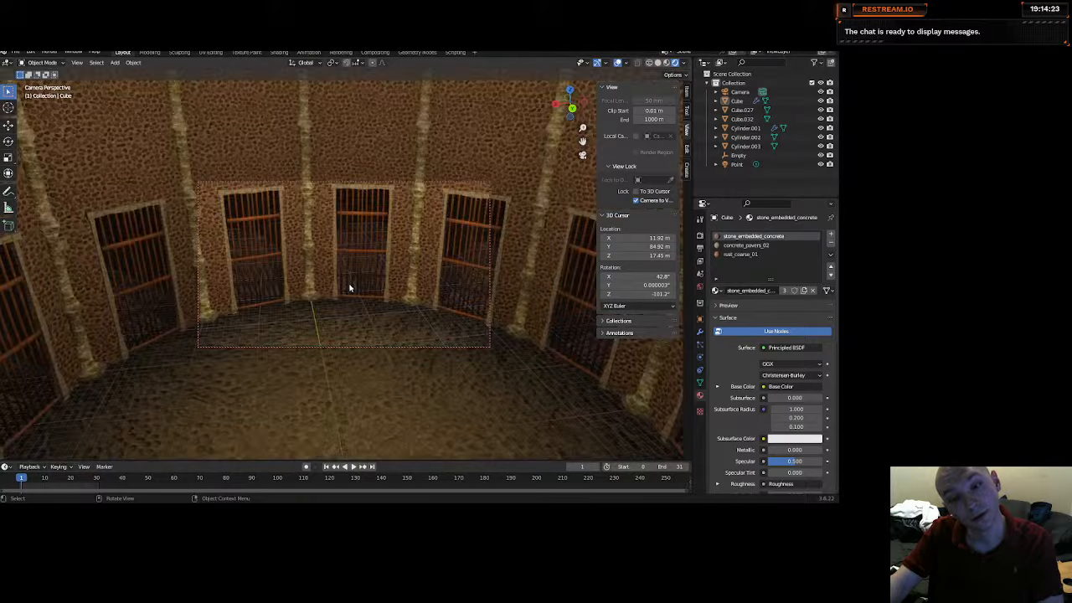
Inspect the rendered interior, covering the stone floor, the columns and the barred cell doors from both sides.
middle_click_drag(350, 288, 385, 107)
middle_click_drag(387, 241, 518, 260)
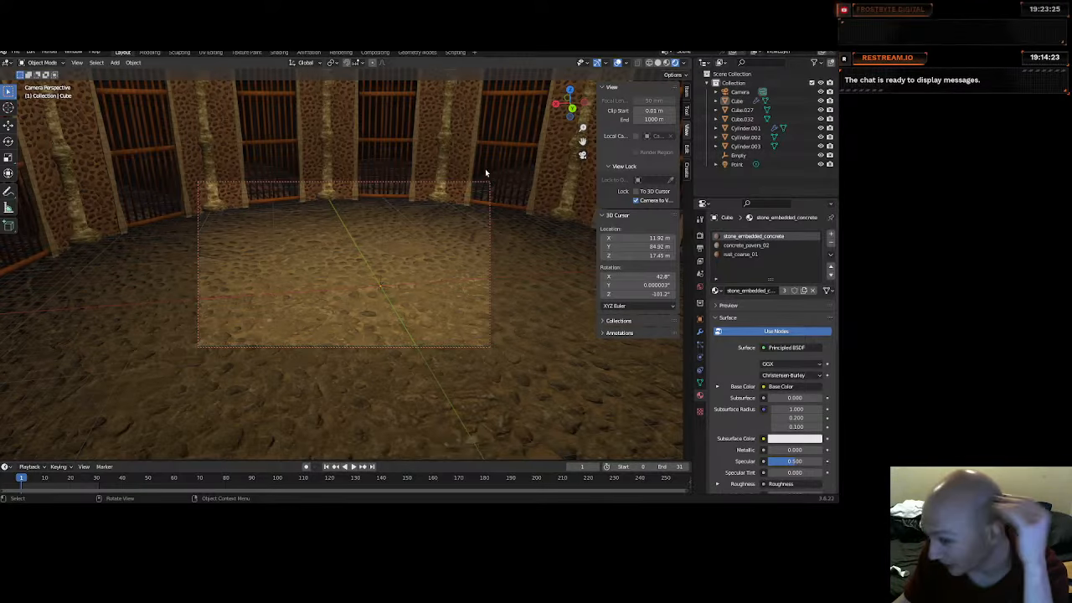
scroll(519, 161, "down", 5)
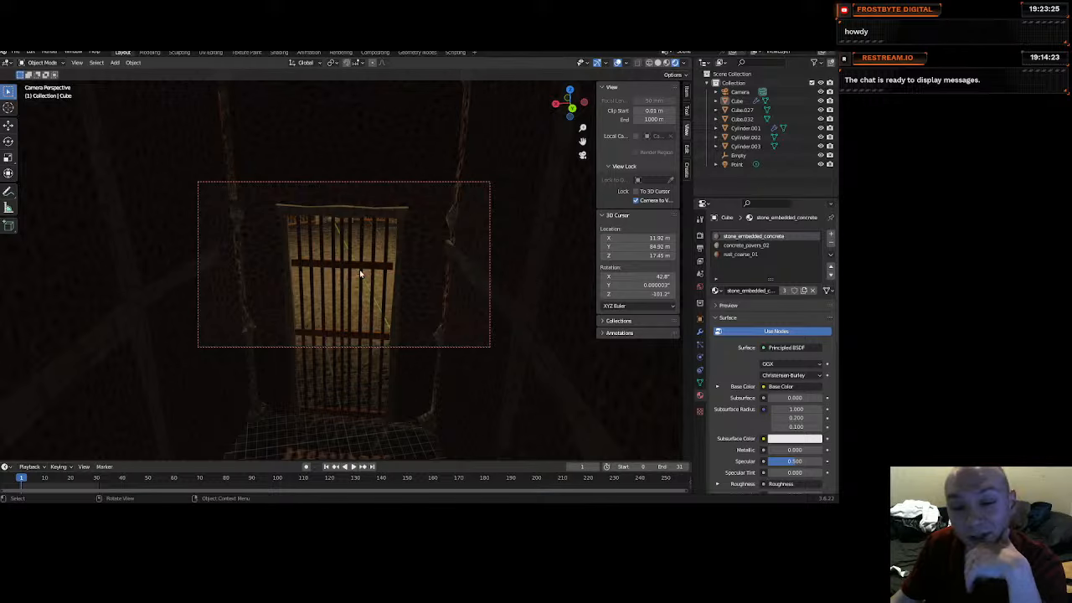
middle_click_drag(360, 273, 273, 292)
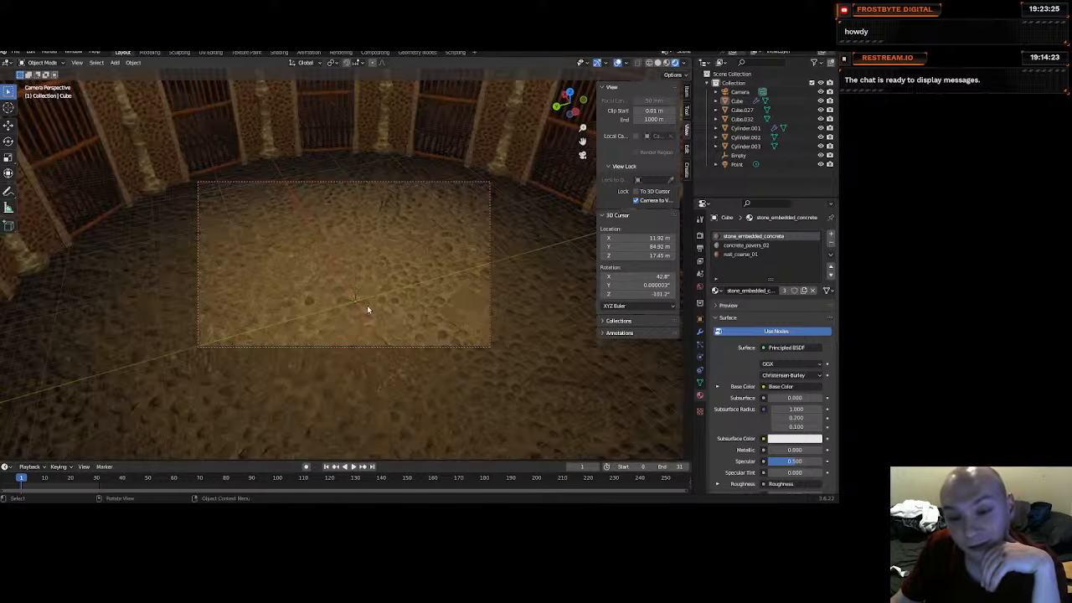
middle_click_drag(367, 309, 354, 290)
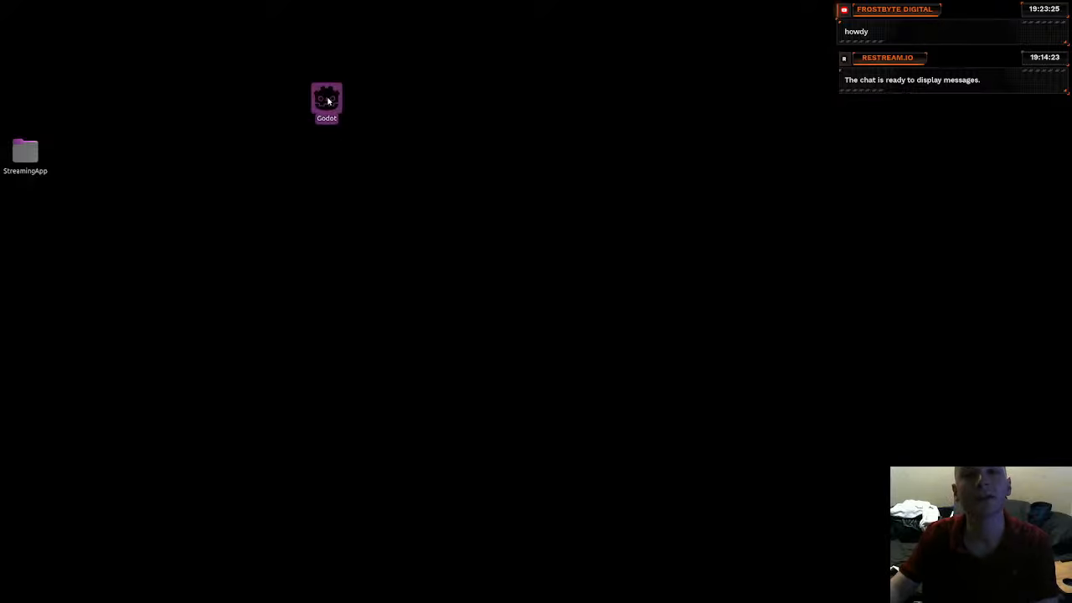
Switch to Godot, open the KingdomOfFate project and show its Castle scene in the 3D workspace.
double_click(327, 107)
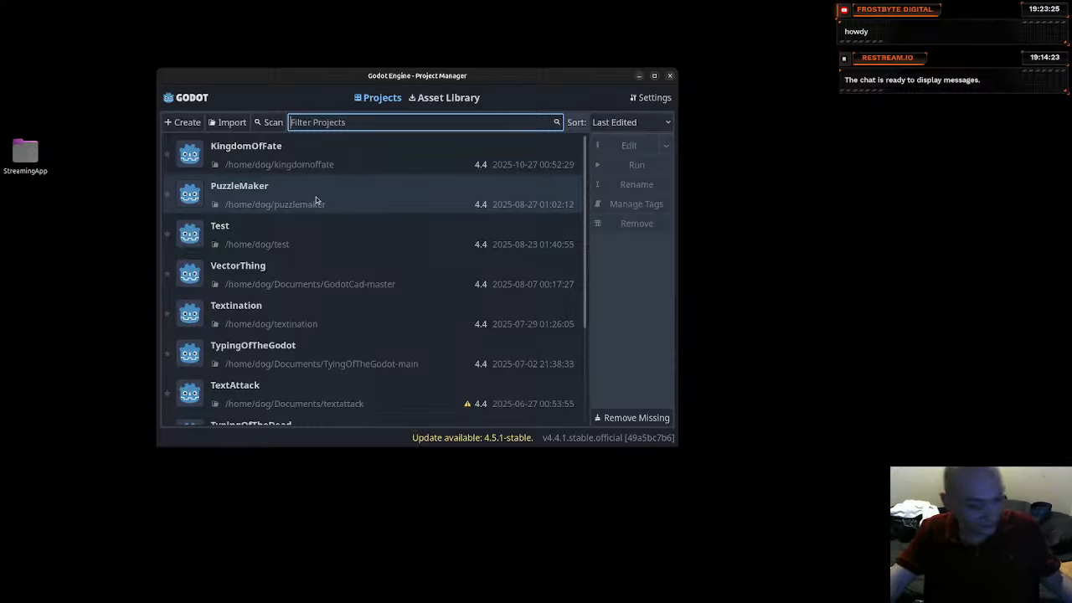
double_click(326, 161)
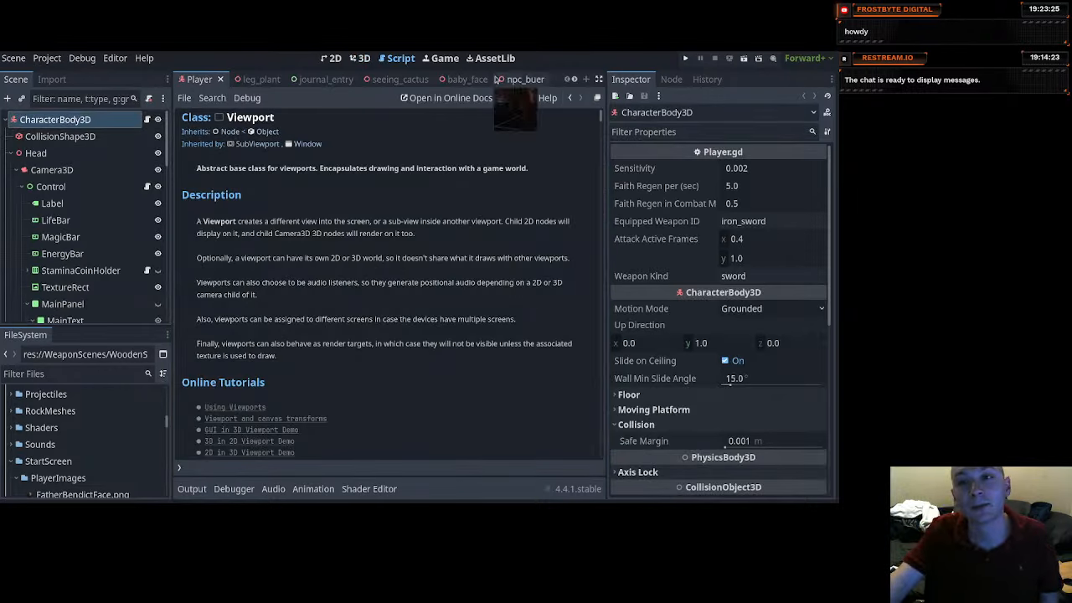
scroll(352, 80, "down", 6)
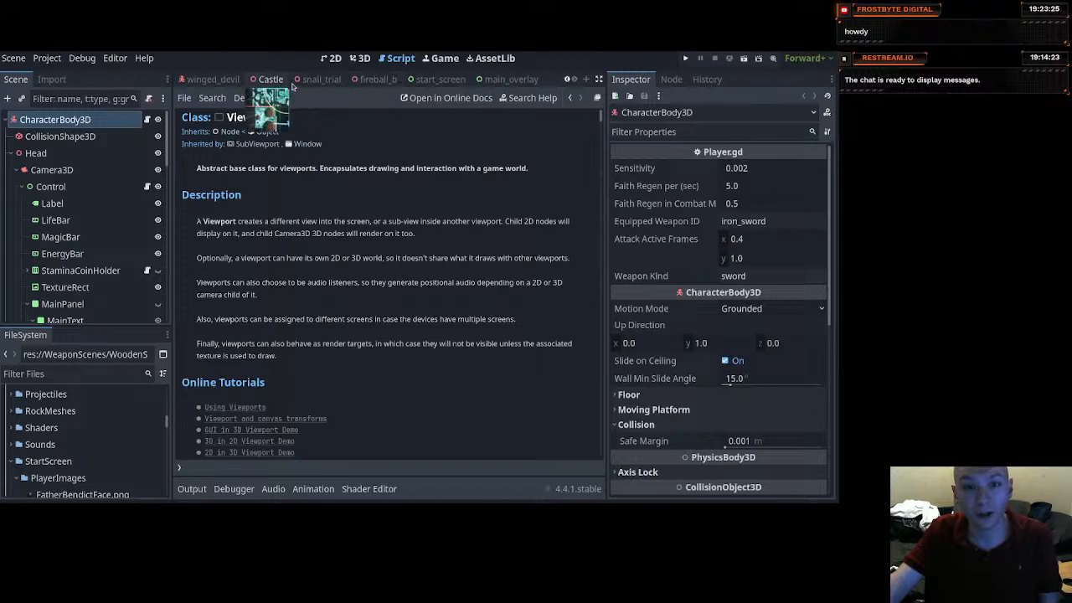
left_click(271, 80)
left_click(360, 58)
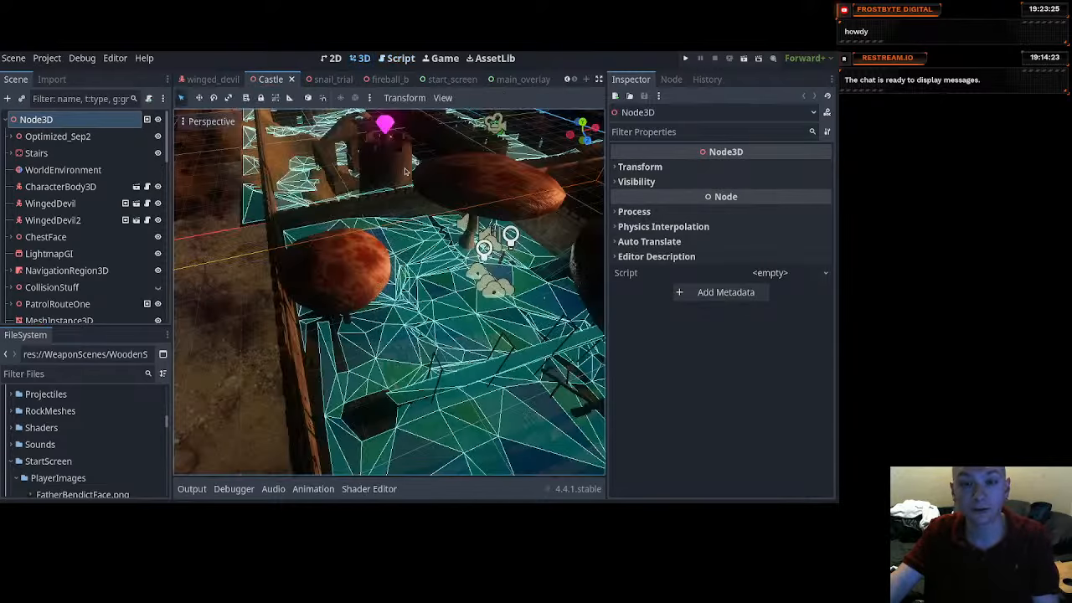
Examine the Castle scene's layout and navigation mesh from above, including the areas around the player.
scroll(427, 244, "down", 10)
middle_click_drag(426, 245, 387, 300)
mouse_move(540, 283)
middle_mouse_down("shift")
mouse_move(376, 282)
mouse_move(397, 325)
mouse_move(445, 321)
mouse_move(498, 296)
middle_mouse_up("shift")
scroll(376, 281, "up", 8)
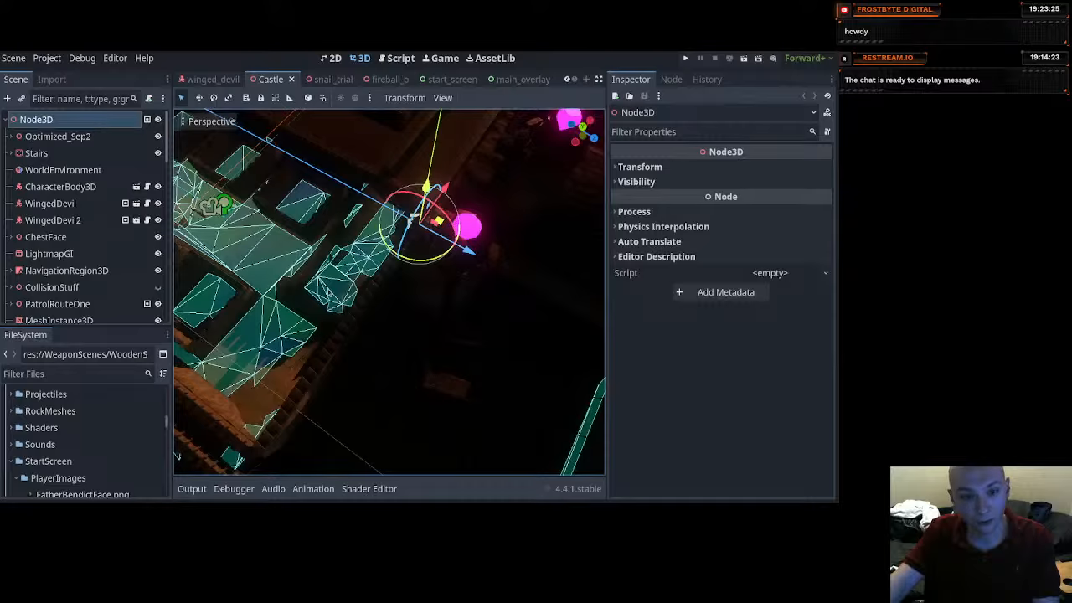
middle_click_drag(328, 294, 459, 302, "shift")
scroll(337, 249, "up", 9)
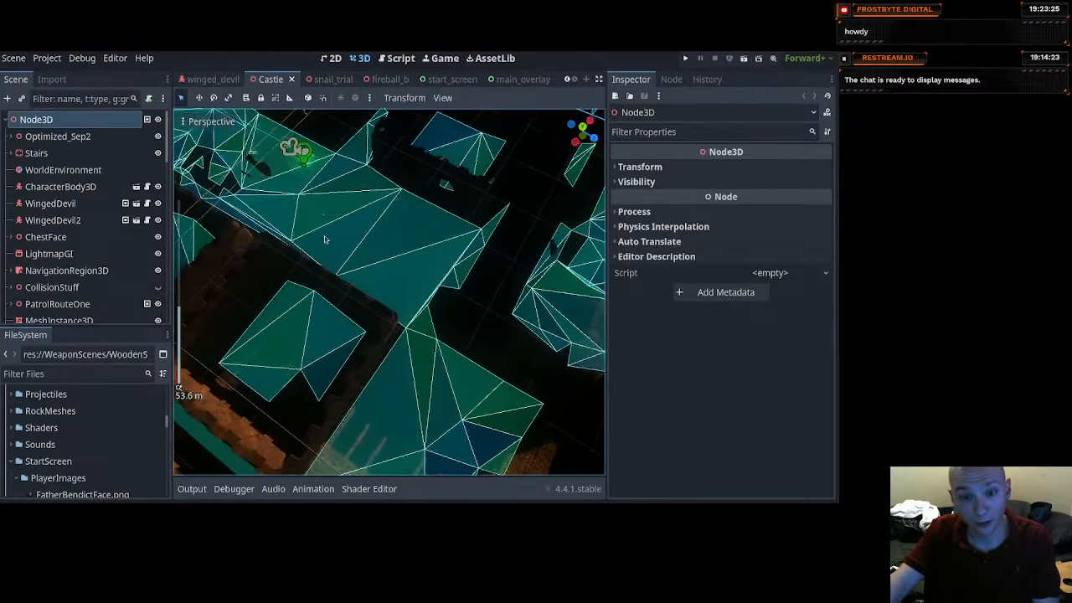
scroll(325, 240, "down", 5)
scroll(418, 290, "down", 4)
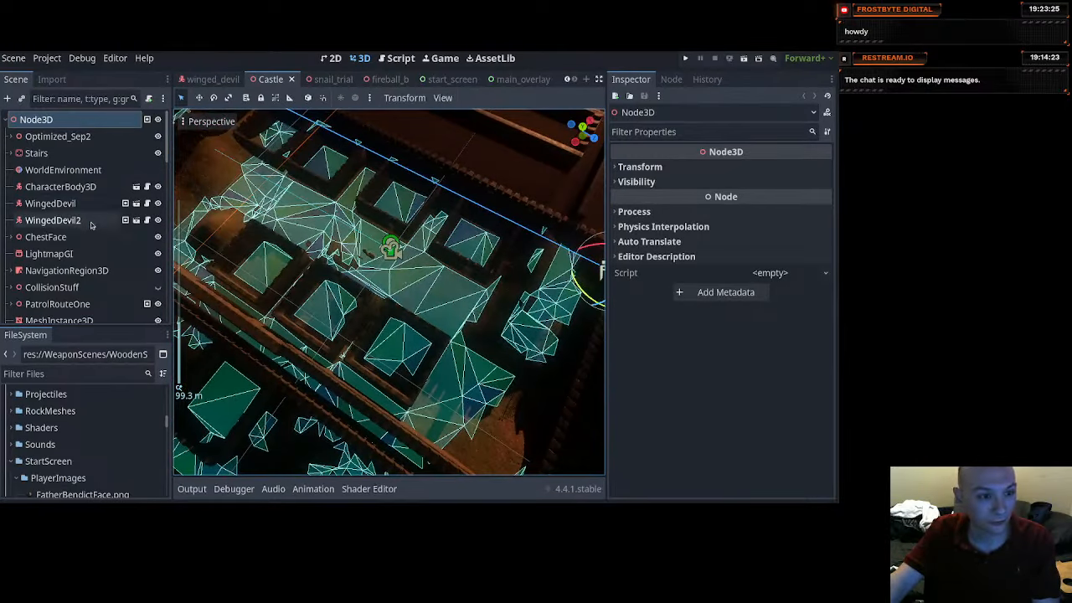
Look through the Castle scene's nodes and focus the 3D view on the CharacterBody3D player node.
scroll(91, 224, "down", 12)
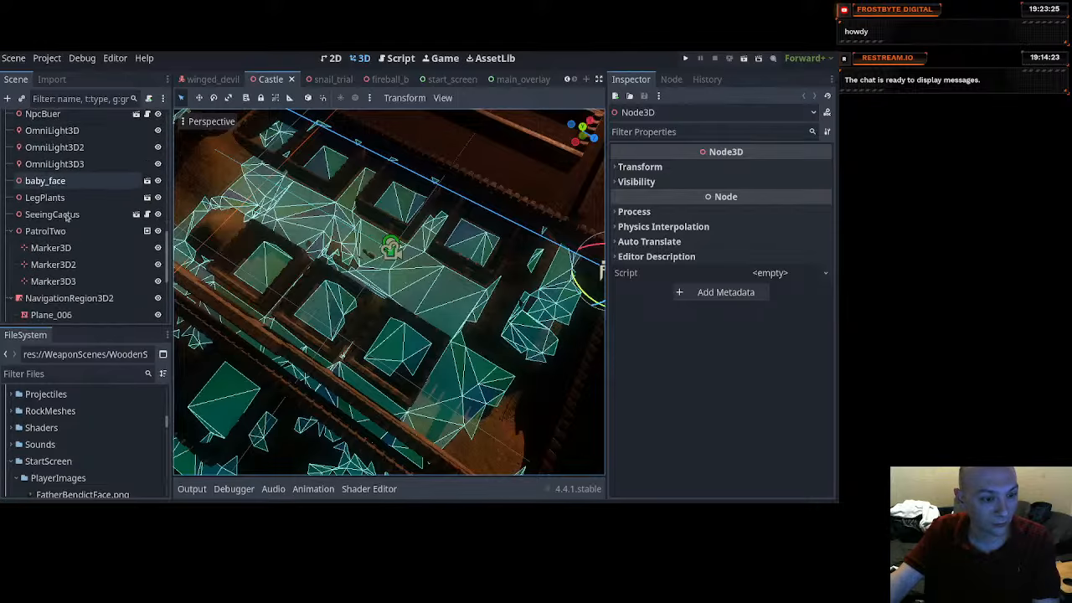
scroll(67, 216, "down", 5)
scroll(61, 235, "up", 10)
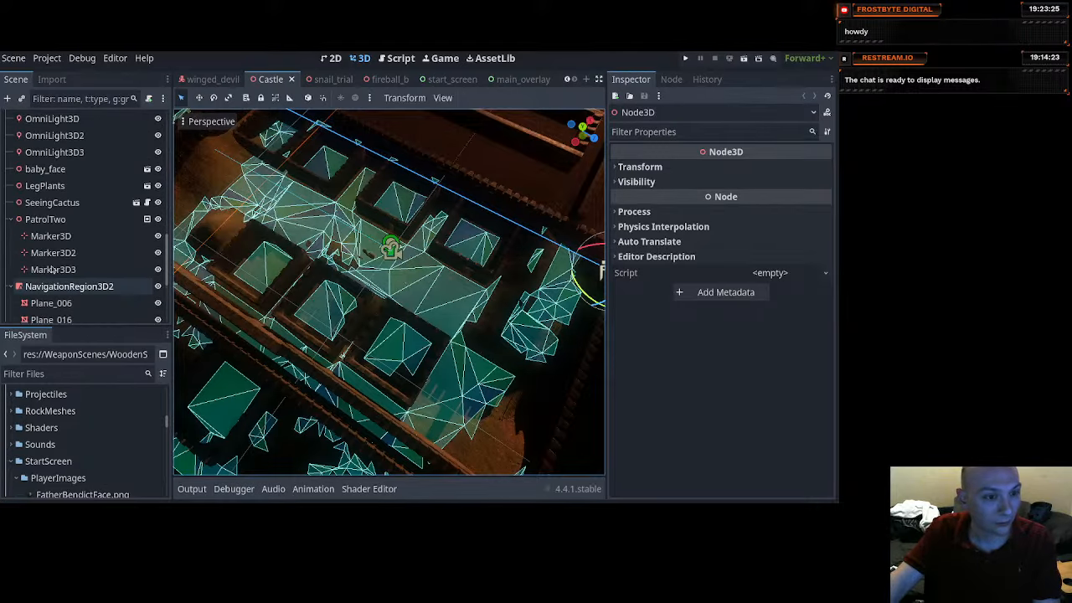
scroll(52, 251, "up", 10)
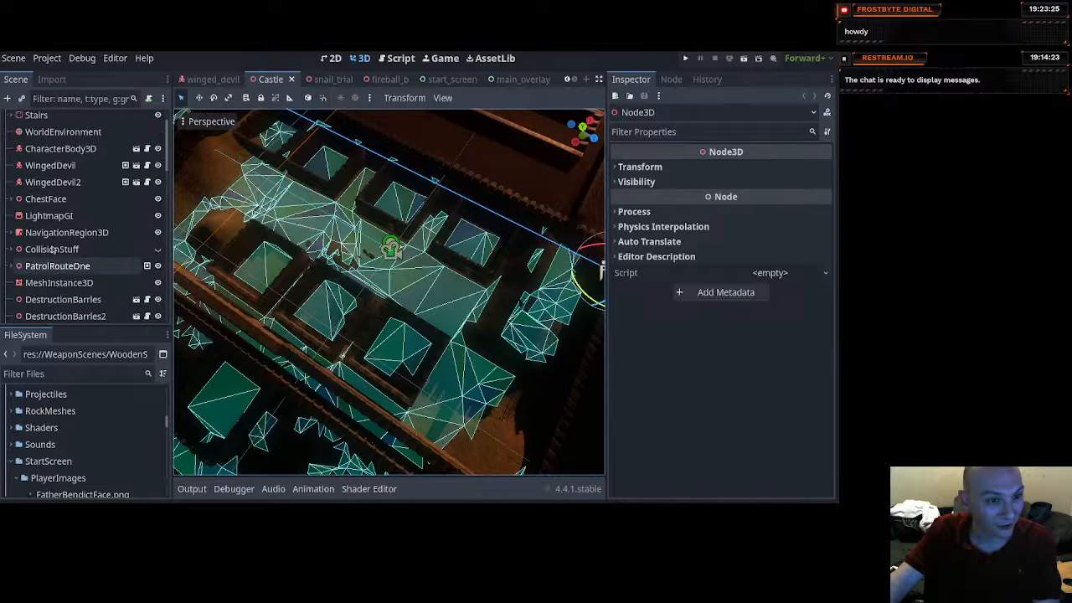
double_click(53, 186)
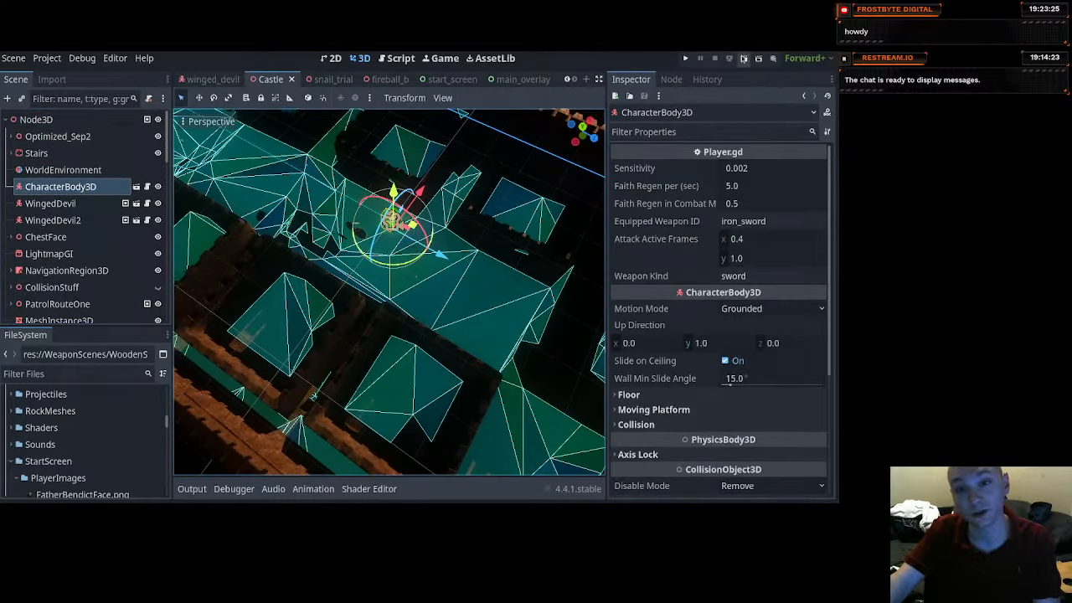
Run the Castle scene and walk the player around the giant snail to check its glowing green slime trail.
key("ctrl+s")
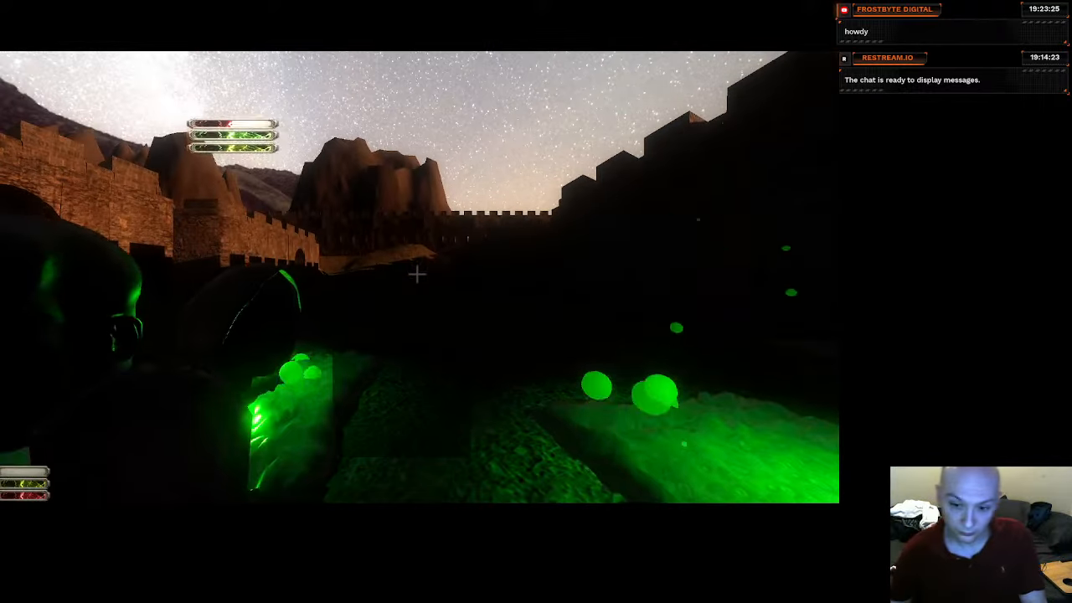
key("w")
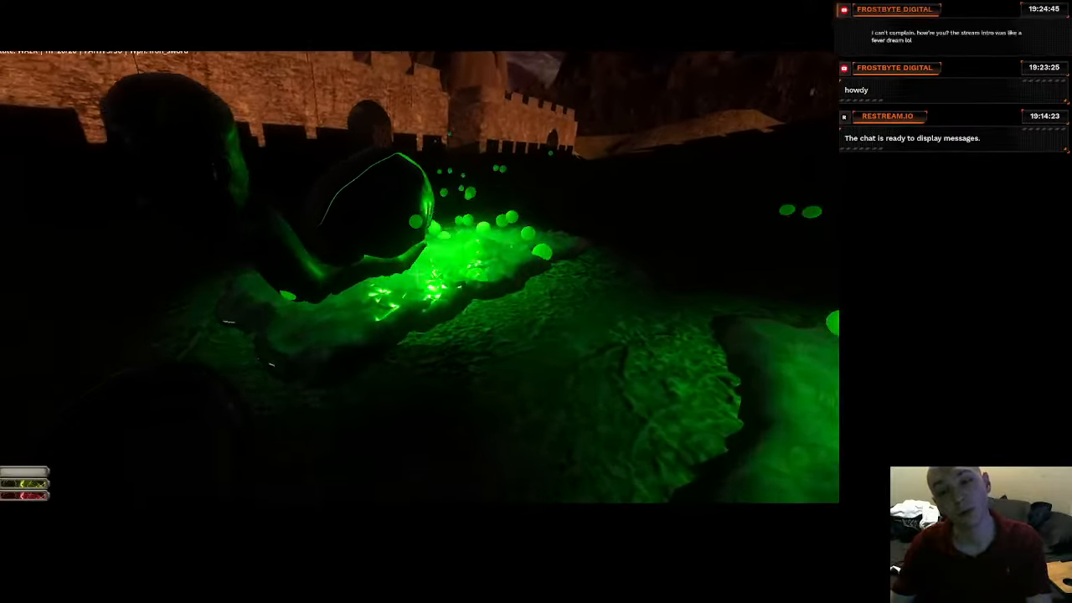
key("d")
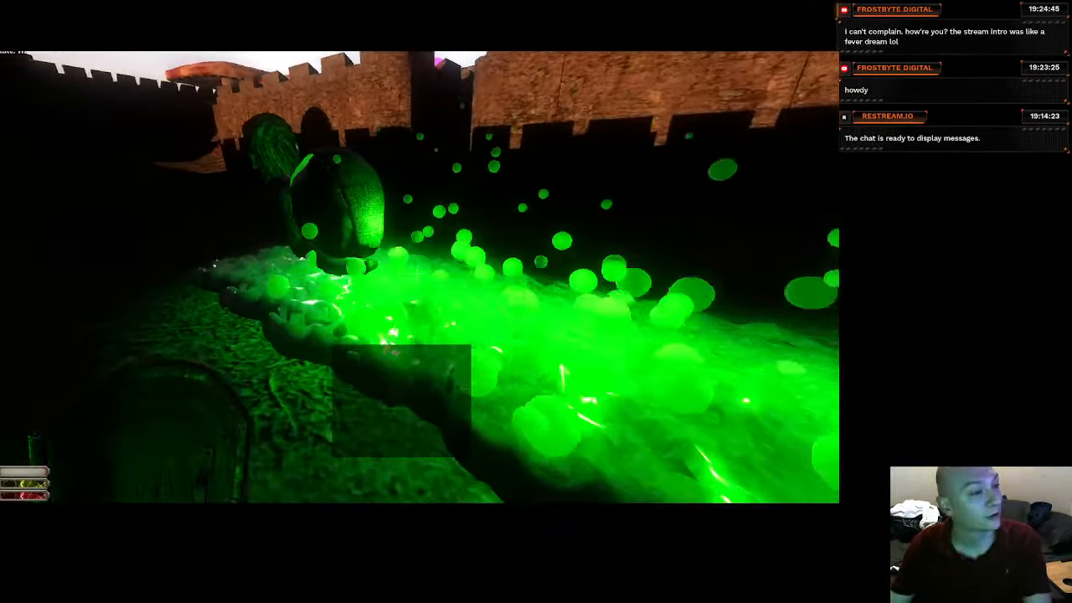
key("s")
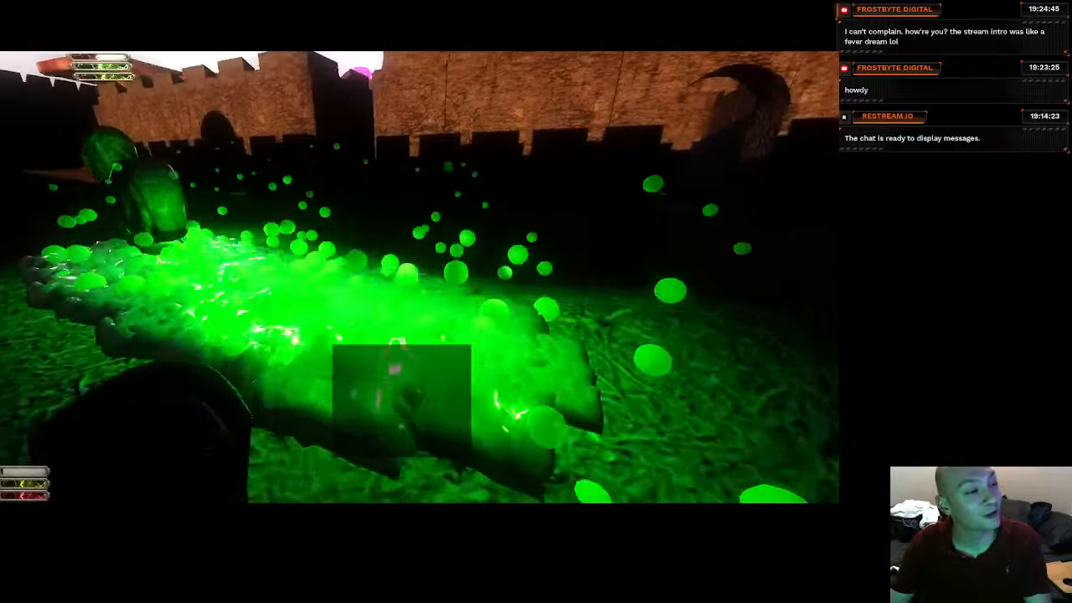
key("s")
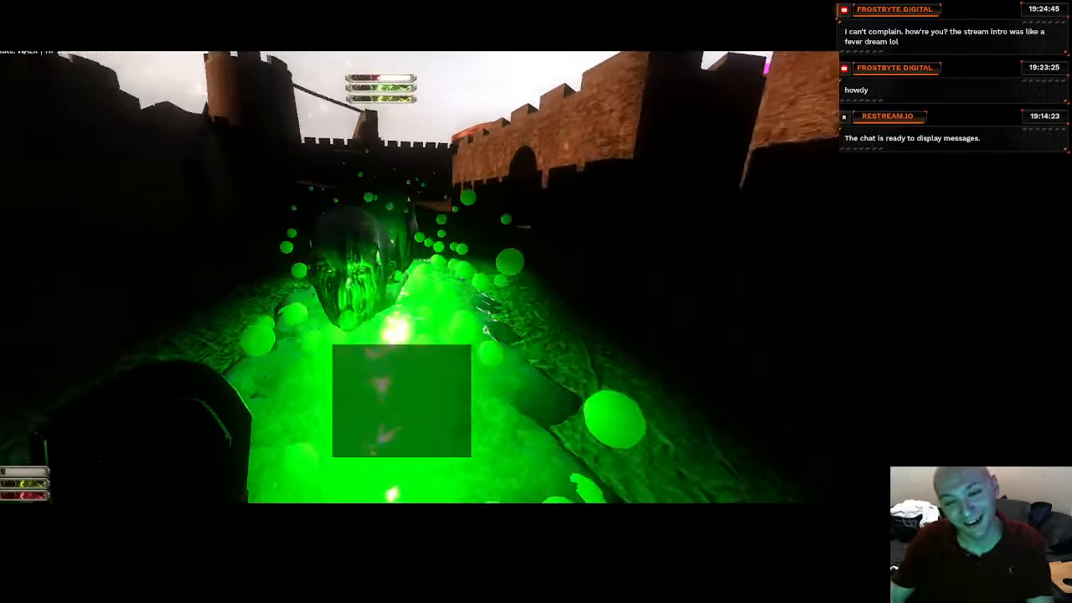
key("s")
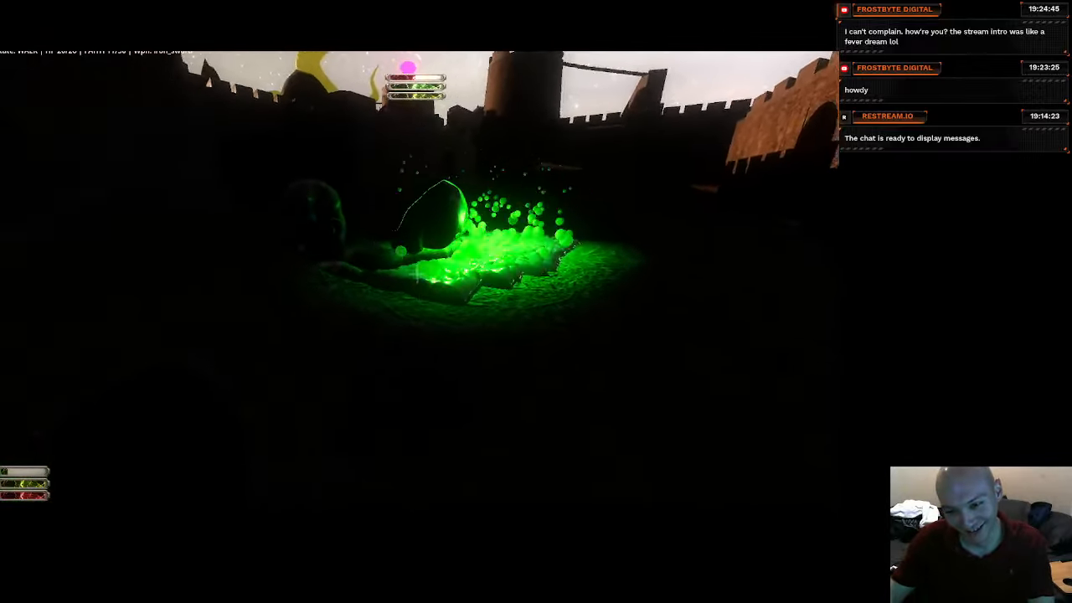
key("w")
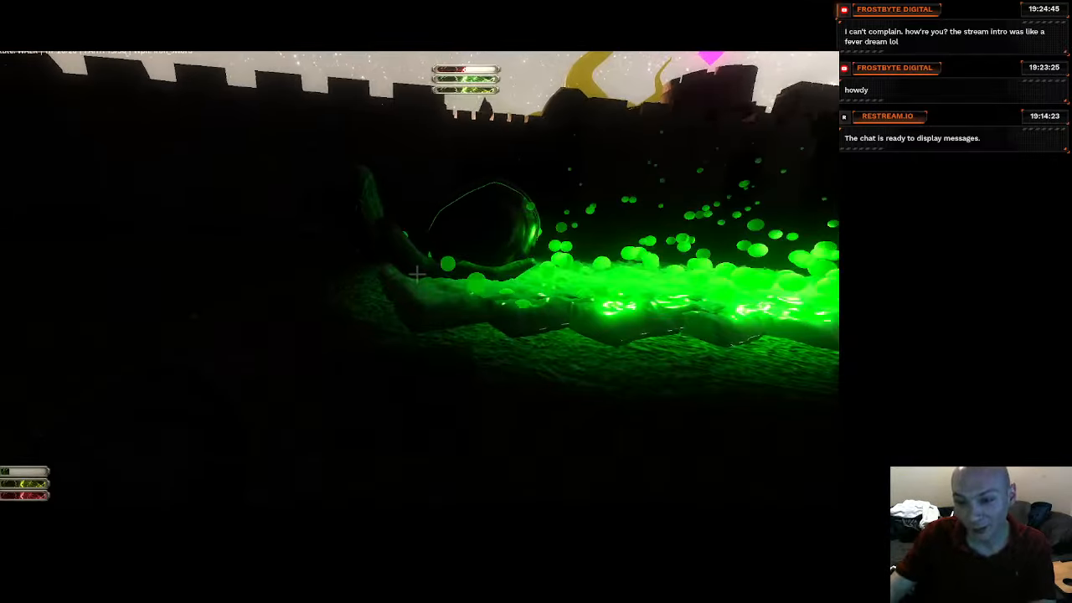
key("w")
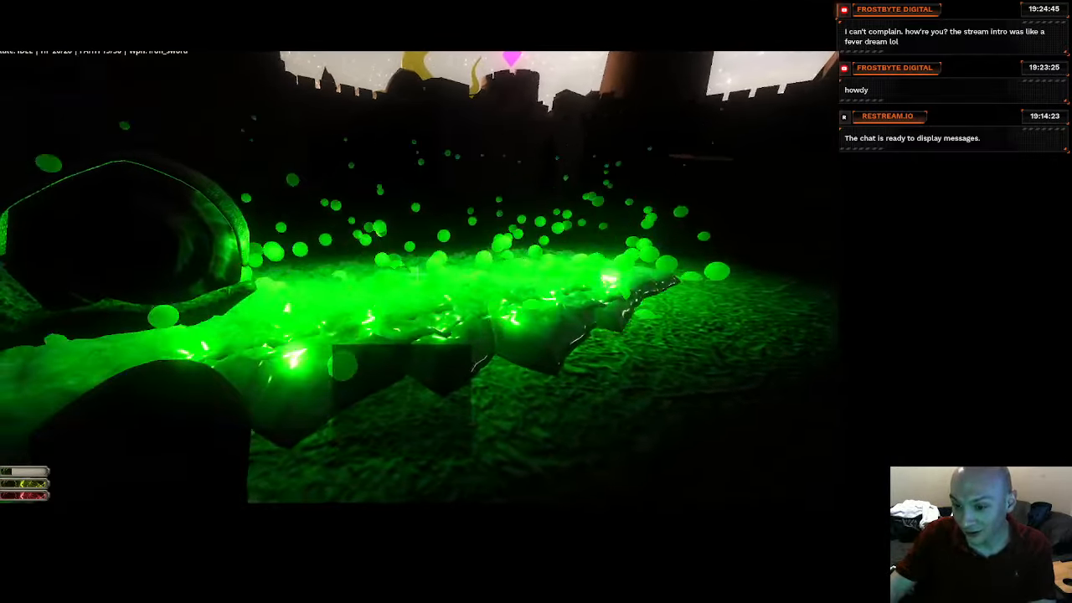
key("d")
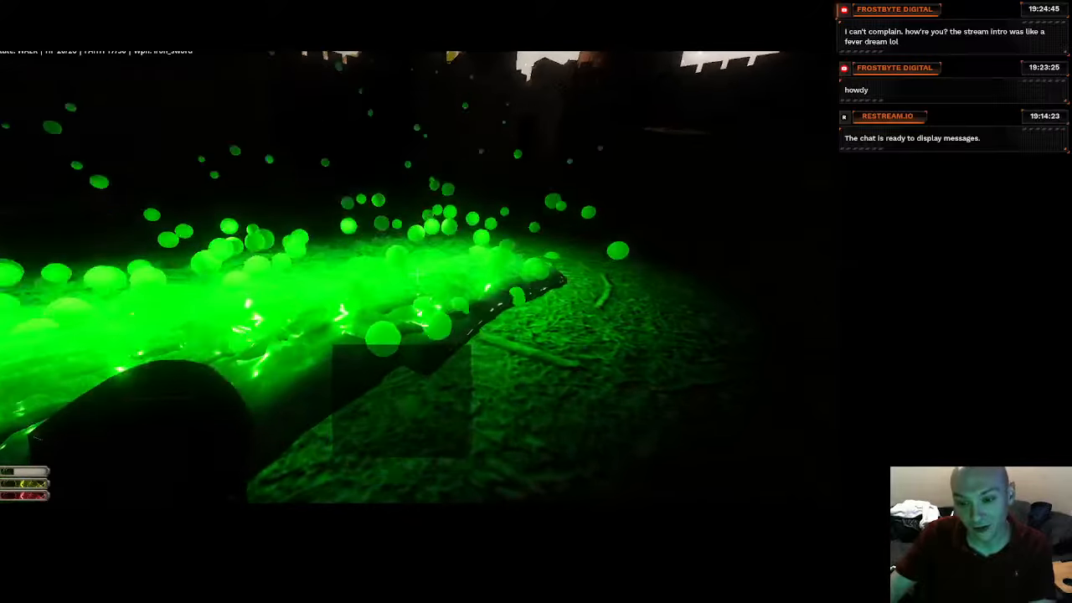
key("w")
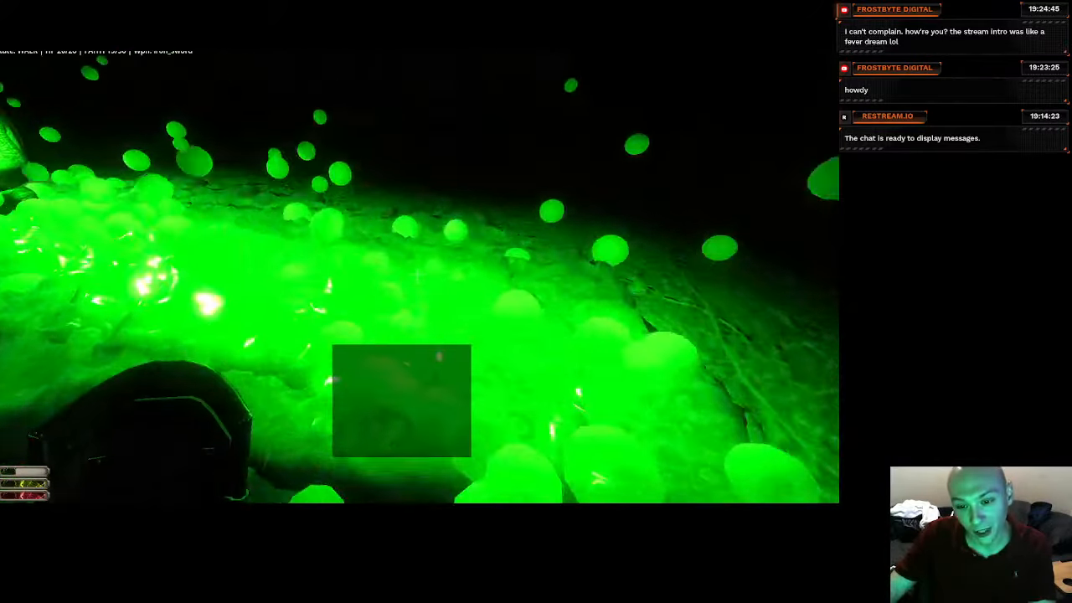
key("s")
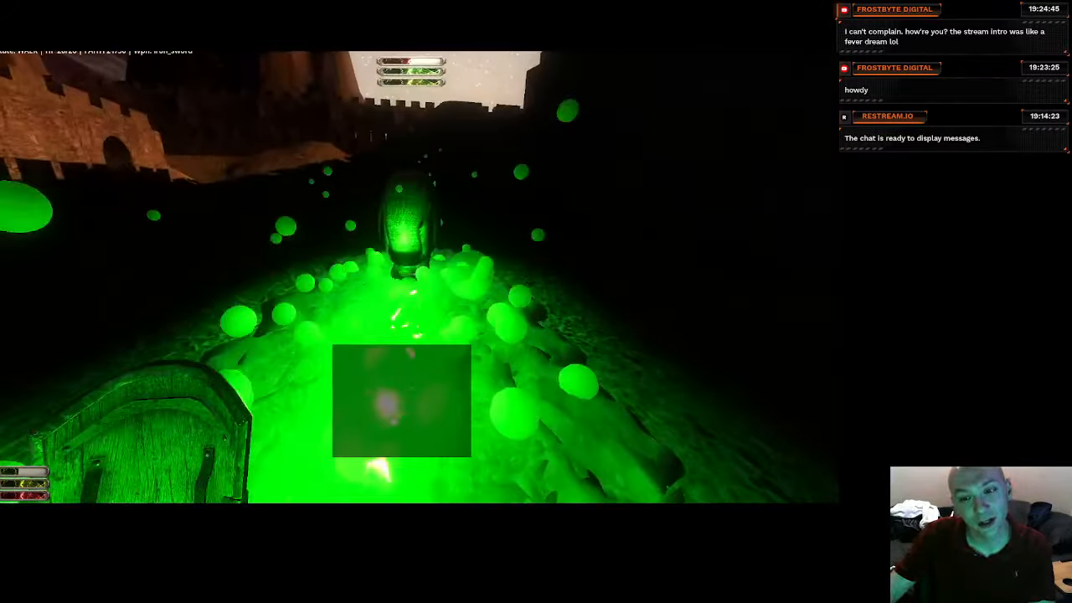
key("s")
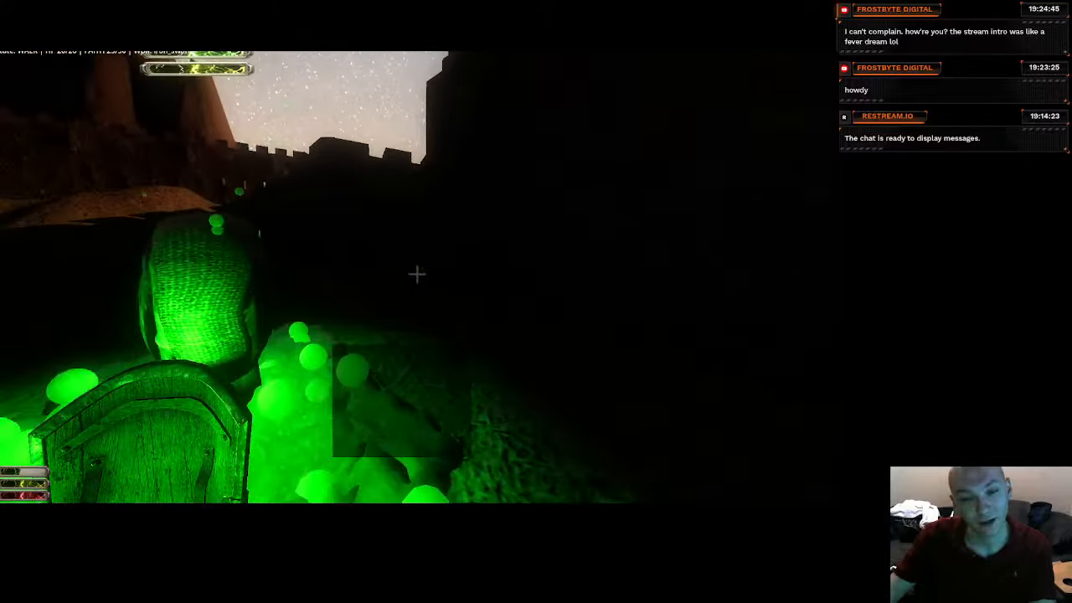
key("s")
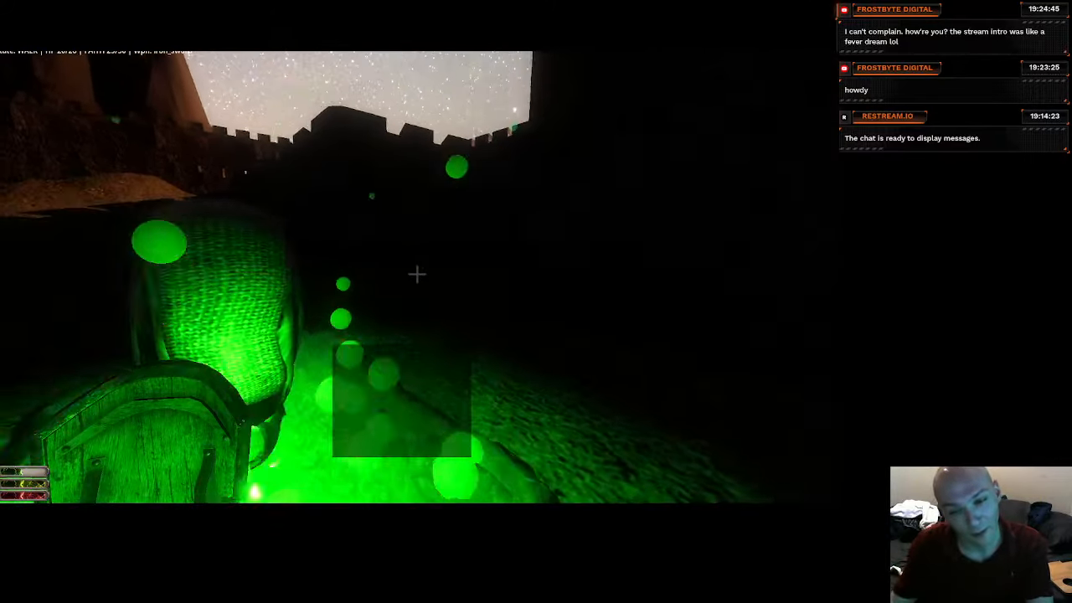
key("a")
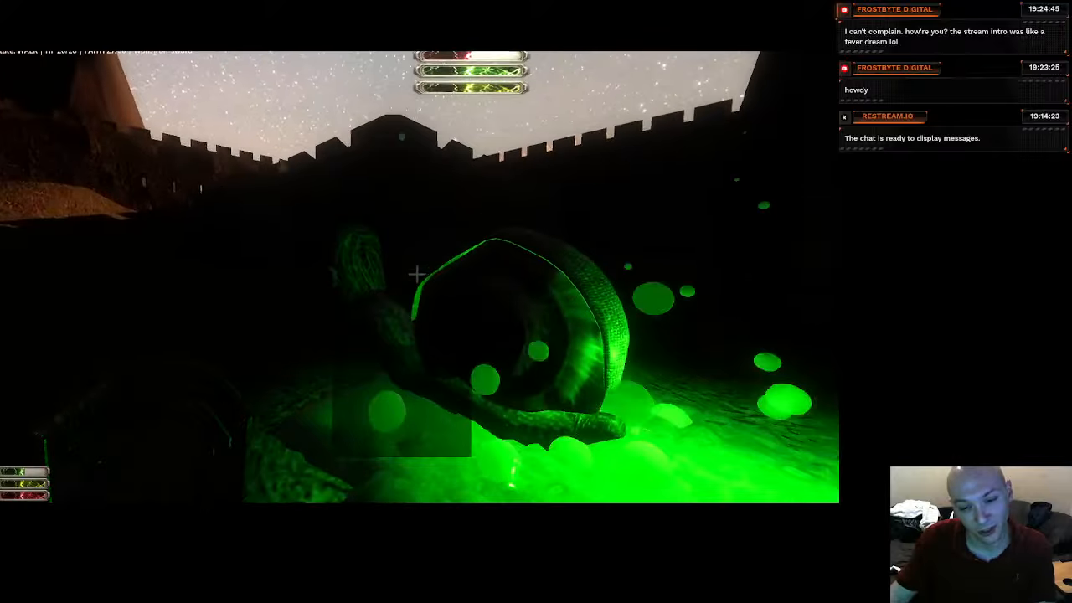
key("s")
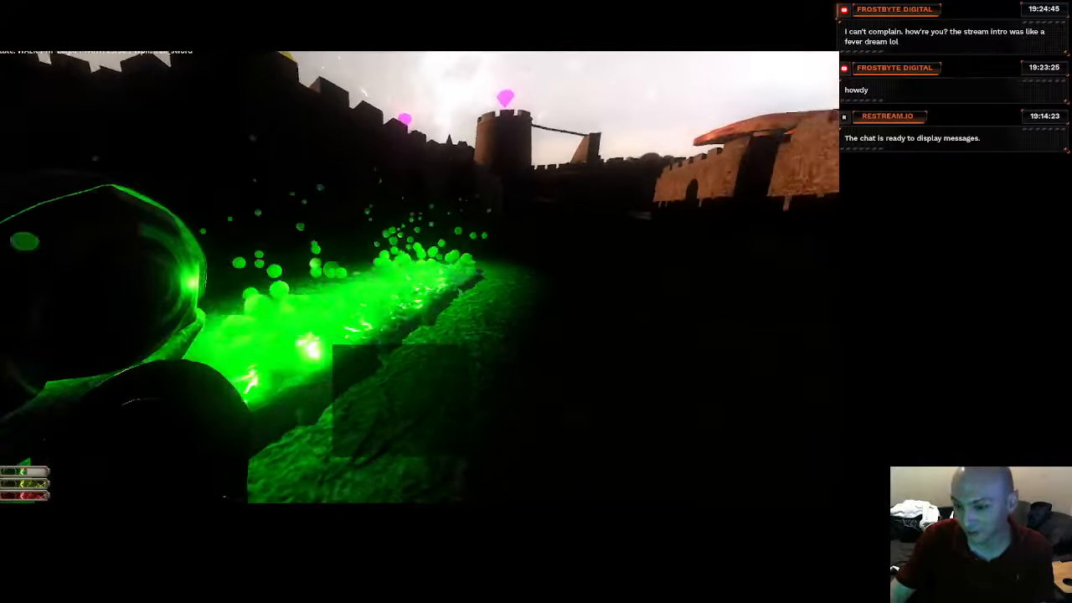
Circle the giant snail in the running game to check its body, glowing slime trail and bubbles from several sides and distances.
key("s")
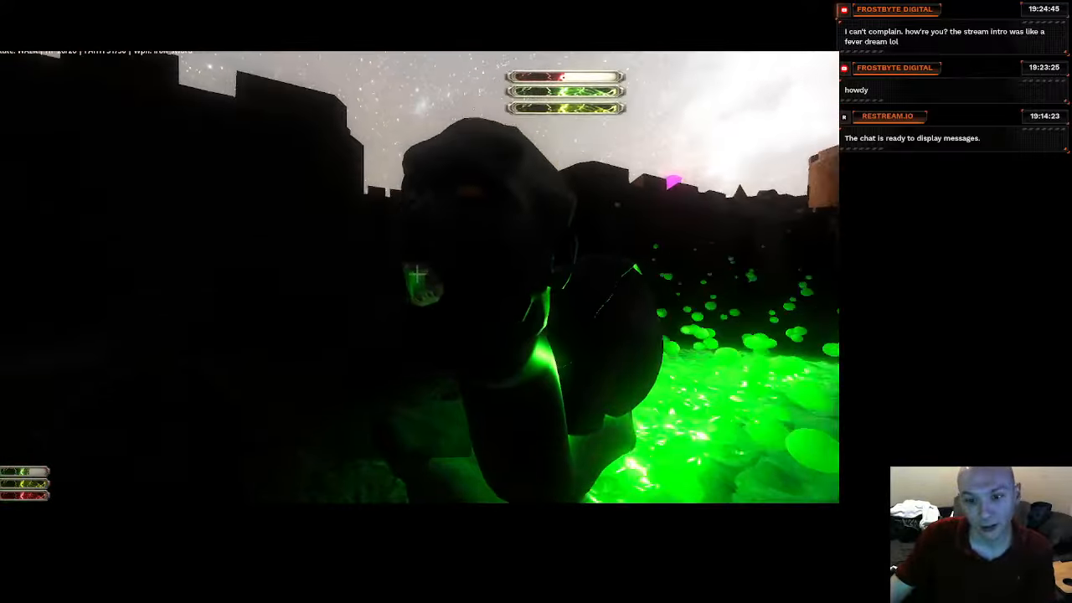
key("s")
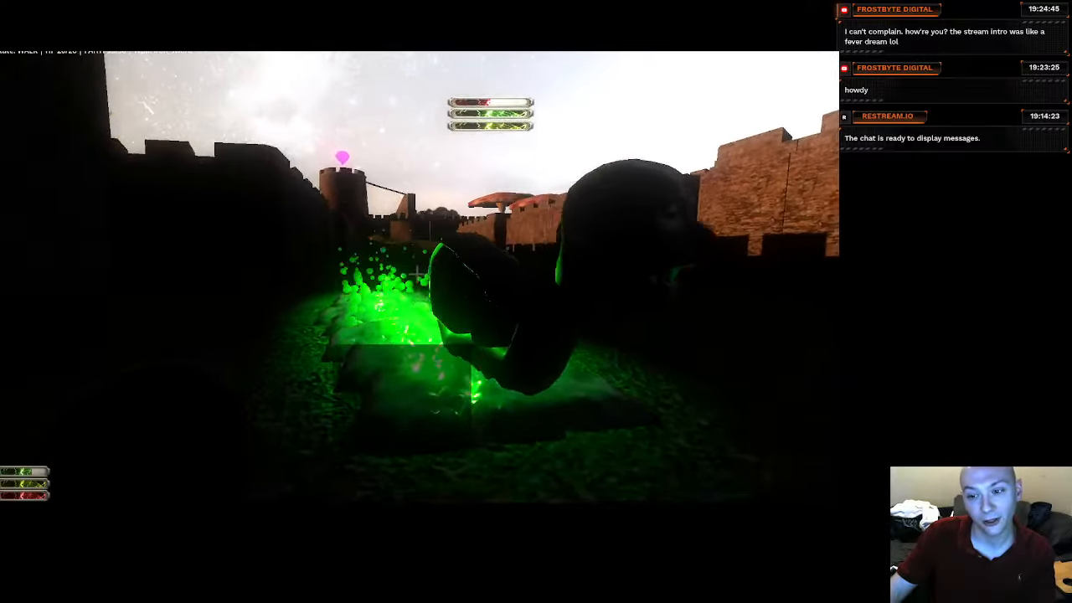
key("d")
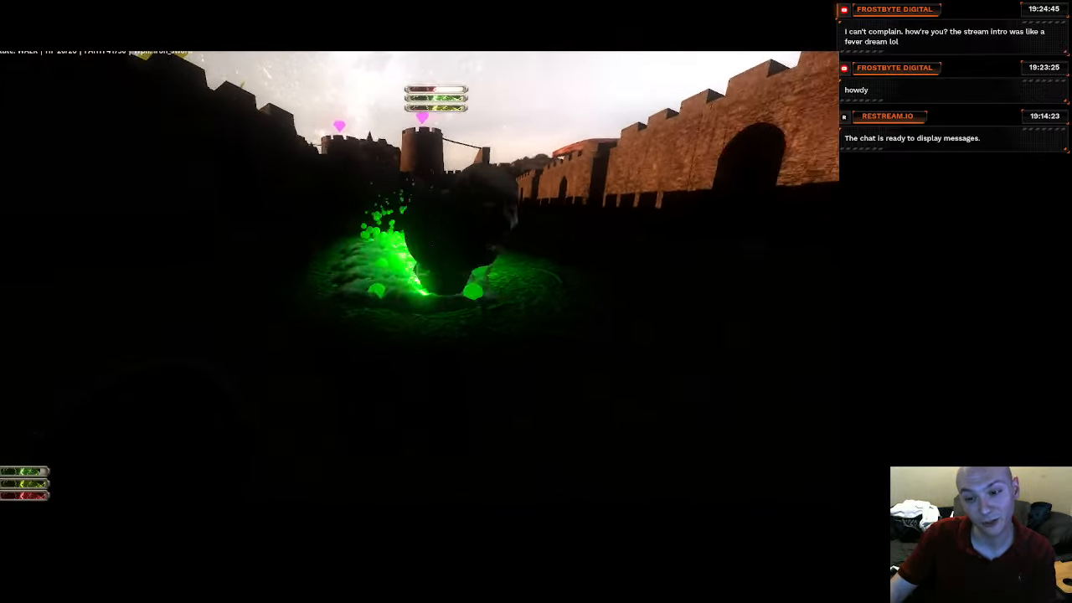
key("s")
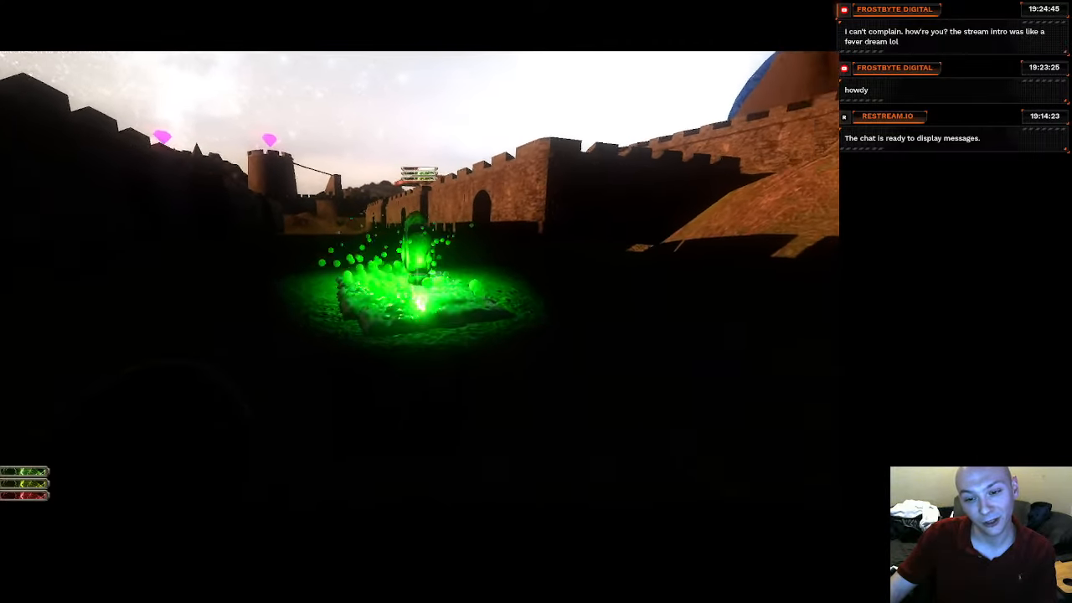
key("w")
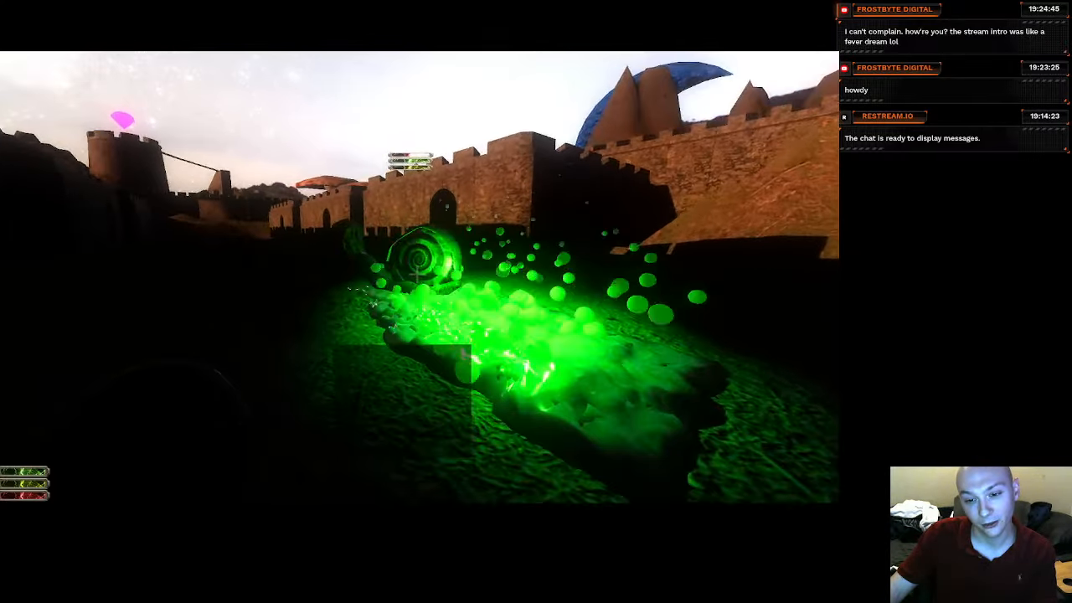
key("w")
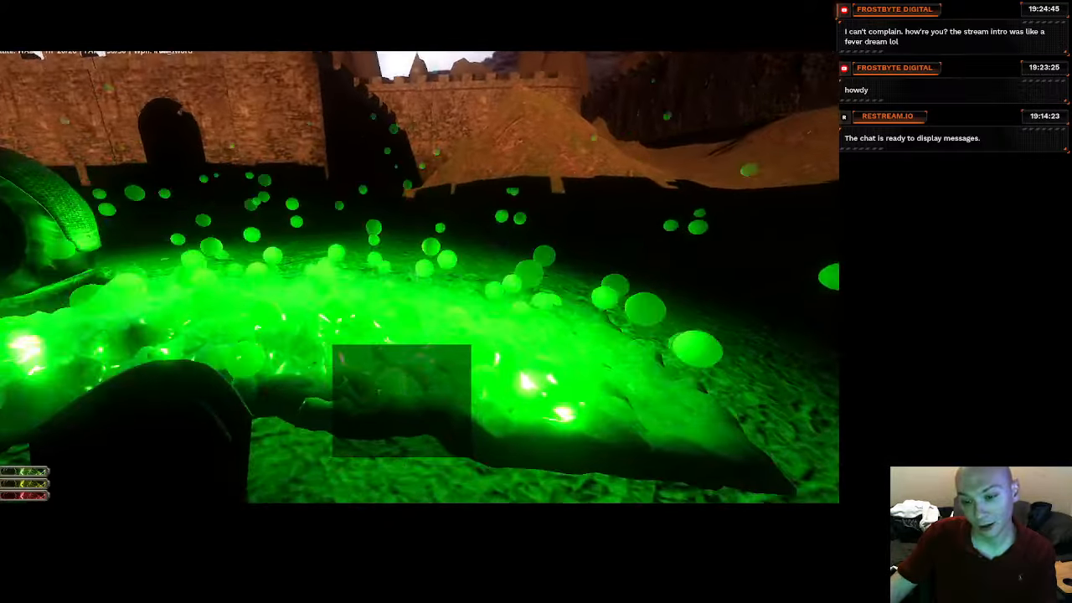
key("s")
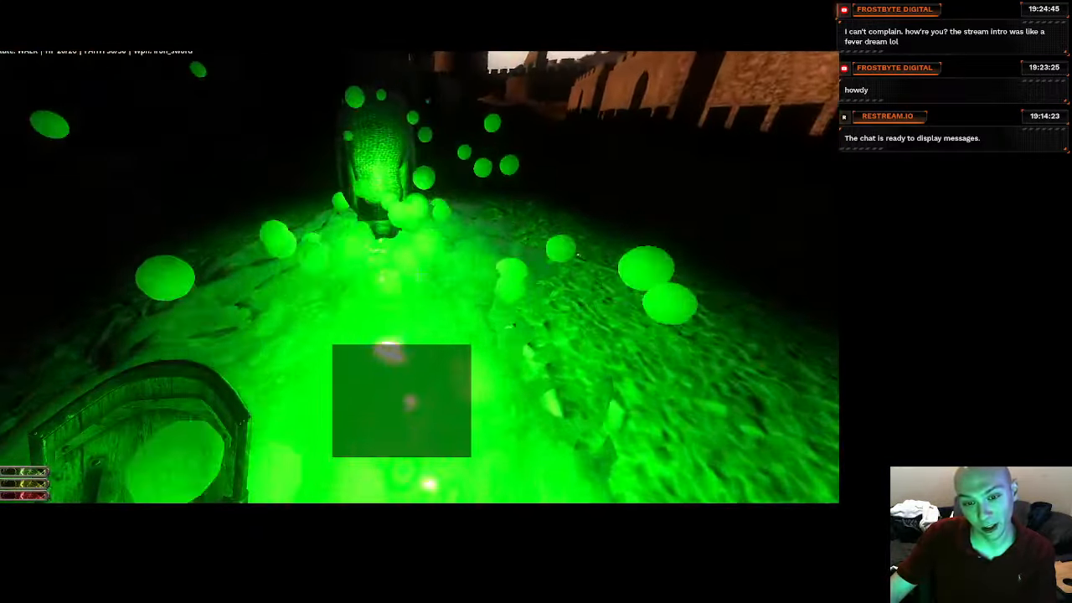
key("d")
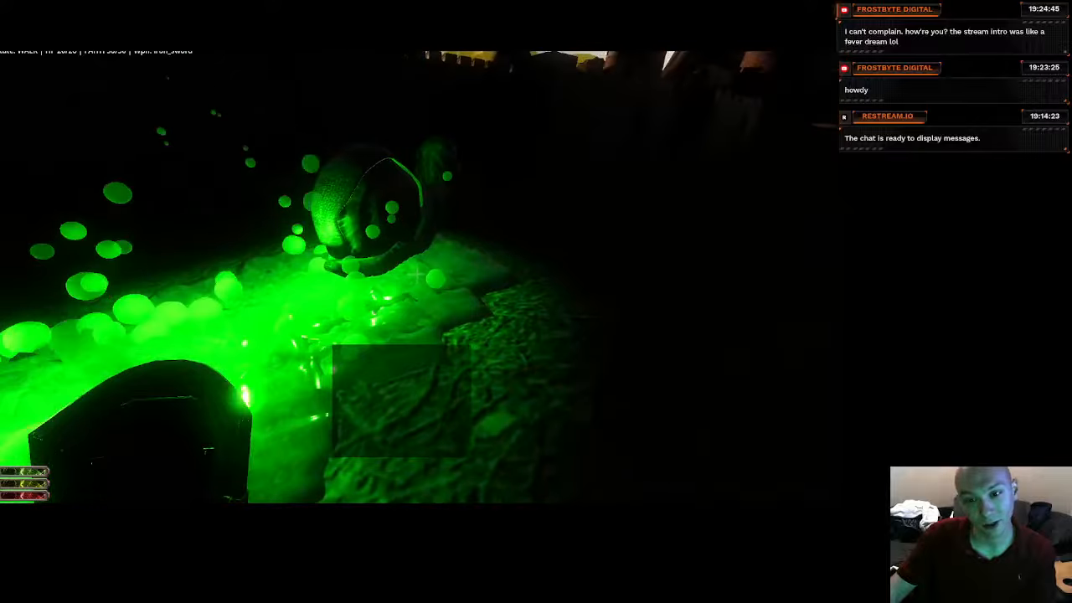
Walk through the dark castle yard and try the glowing cyan crystal weapon to see how it lights the ground.
key("w")
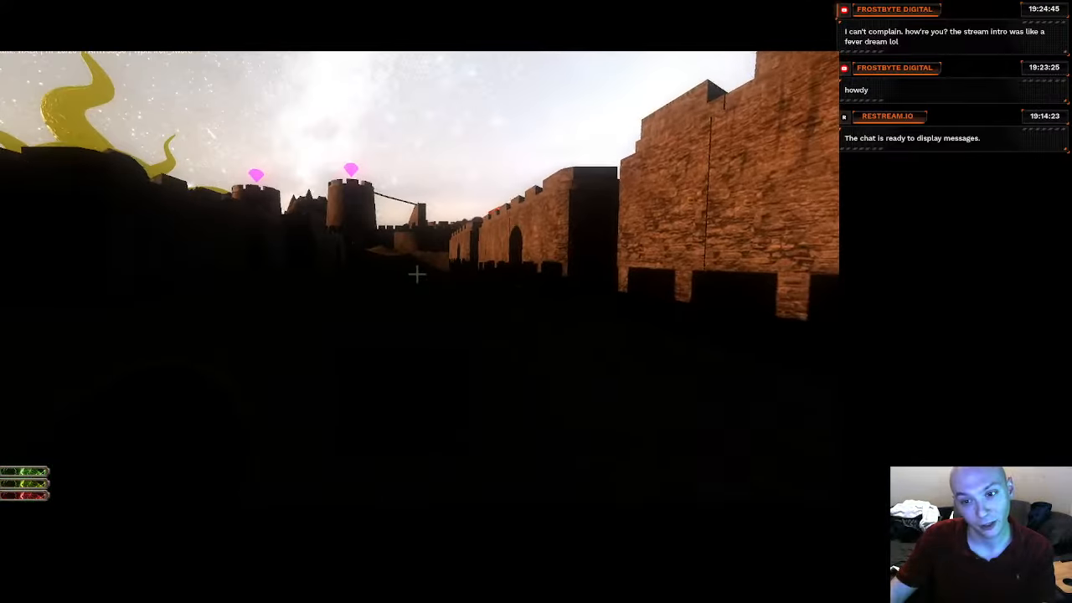
key("w")
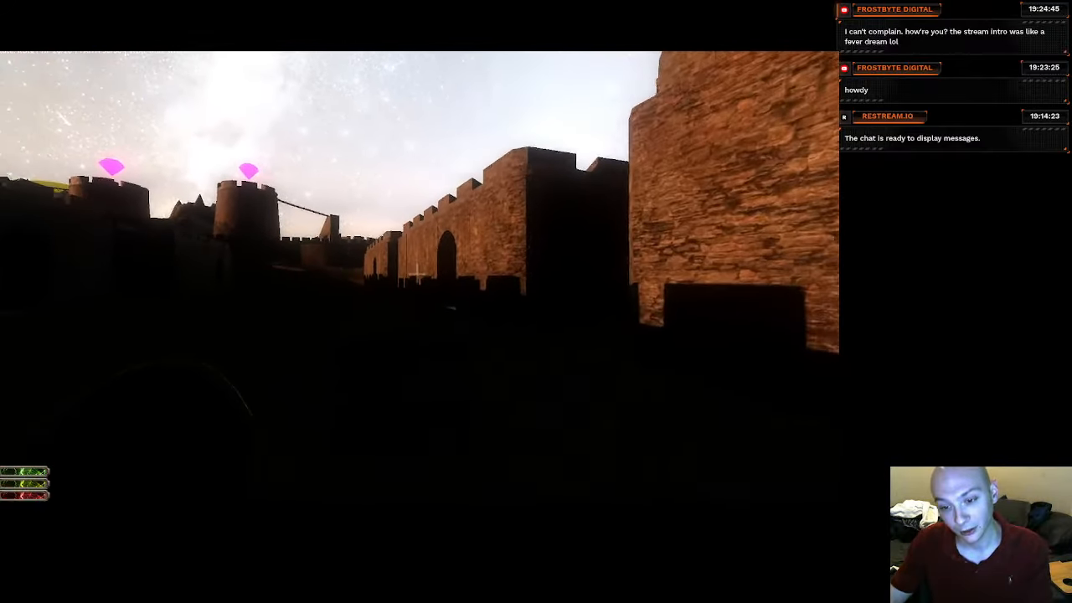
key("w")
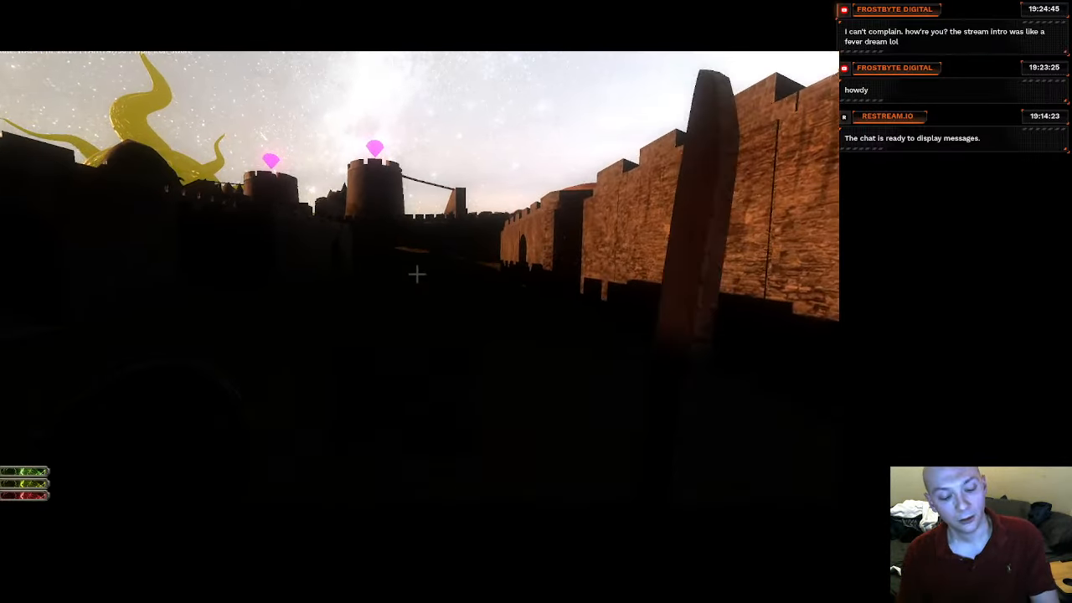
key("w")
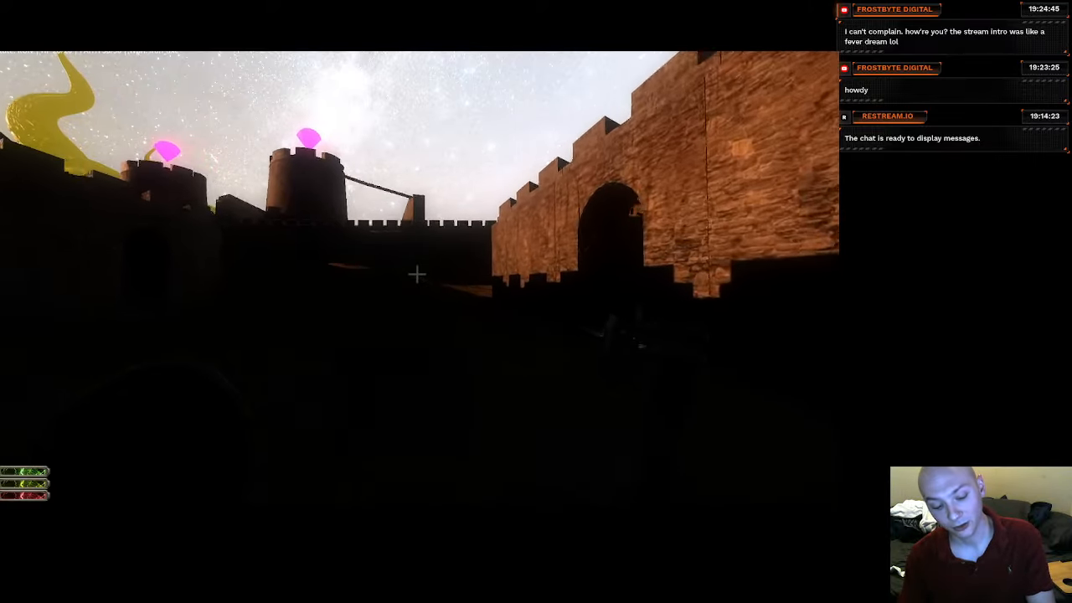
key("w")
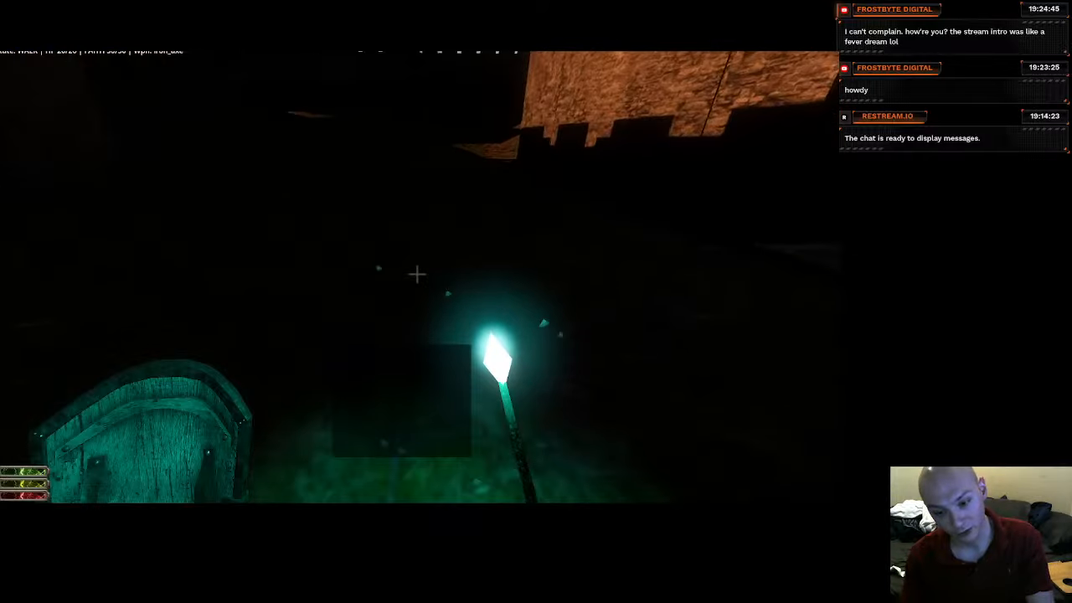
key("w")
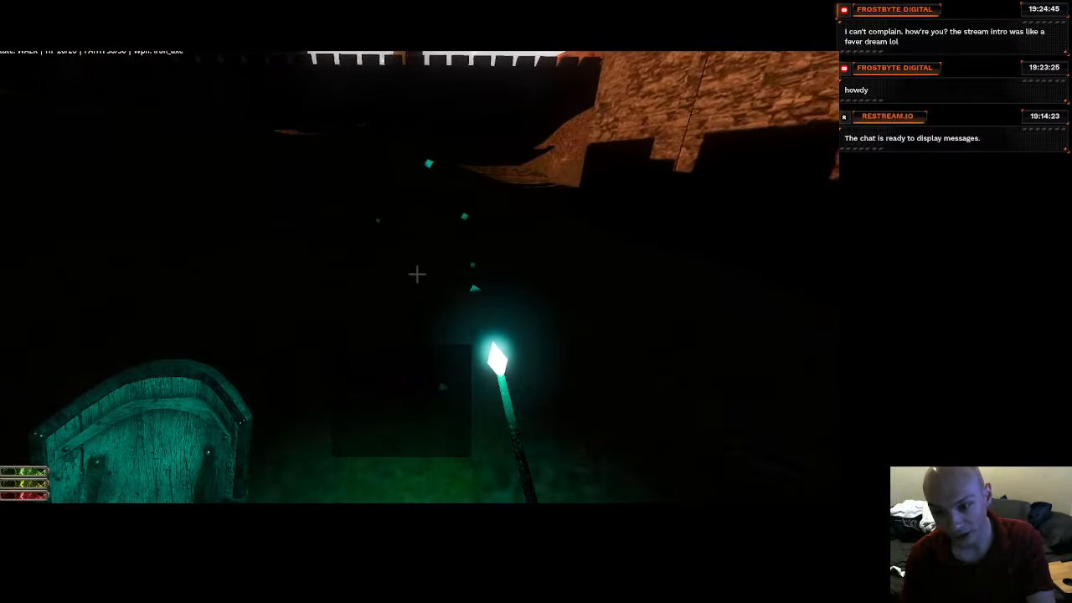
key("s")
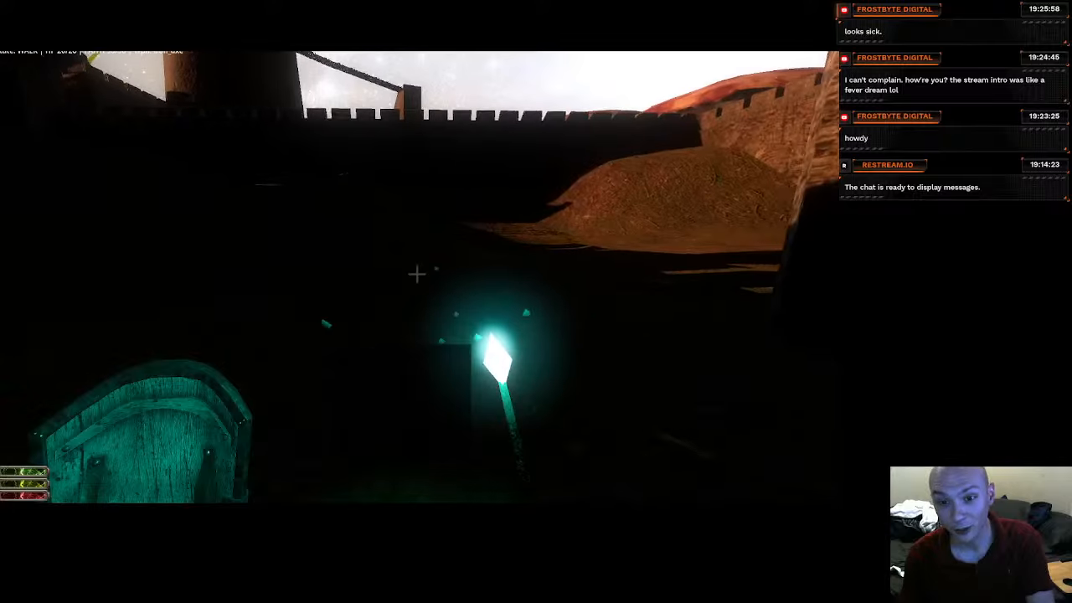
key("w")
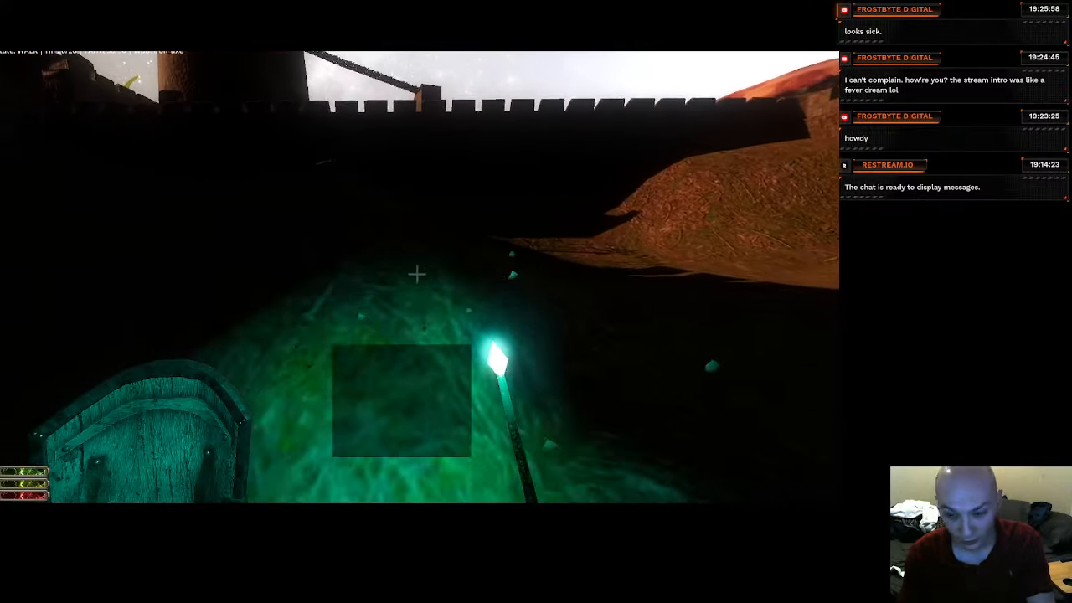
key("w")
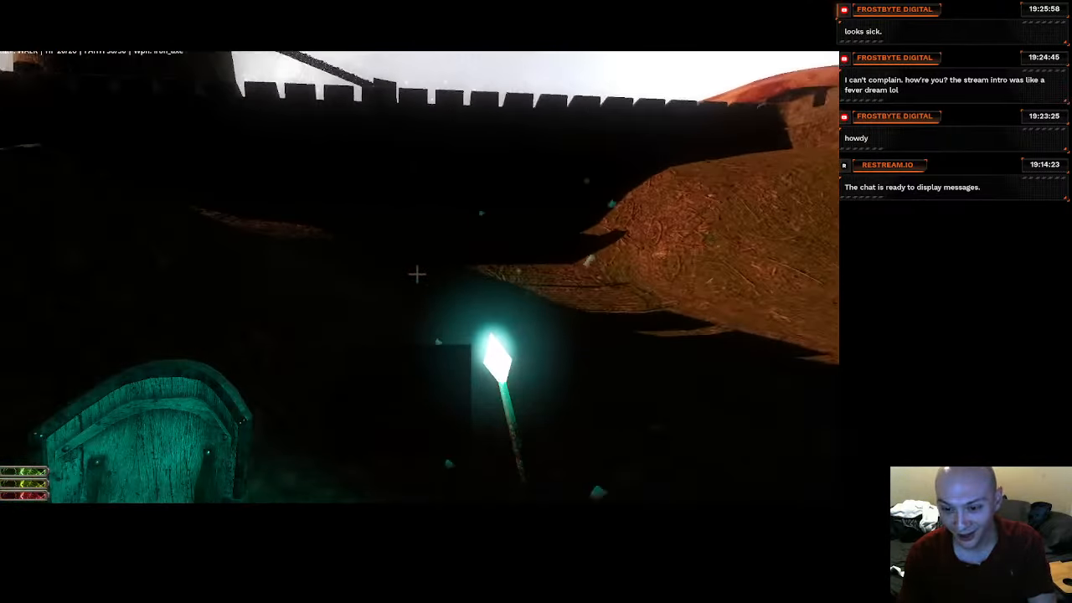
Explore the castle walls and hillside with the green-tipped weapon, checking its light on nearby stone and looking back across the yard.
key("w")
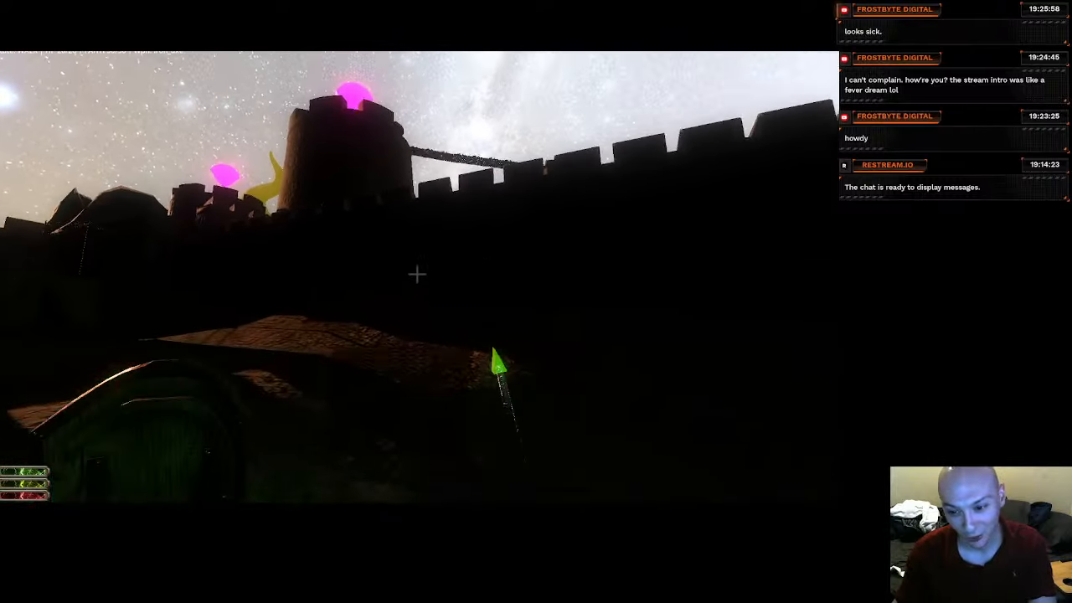
key("w")
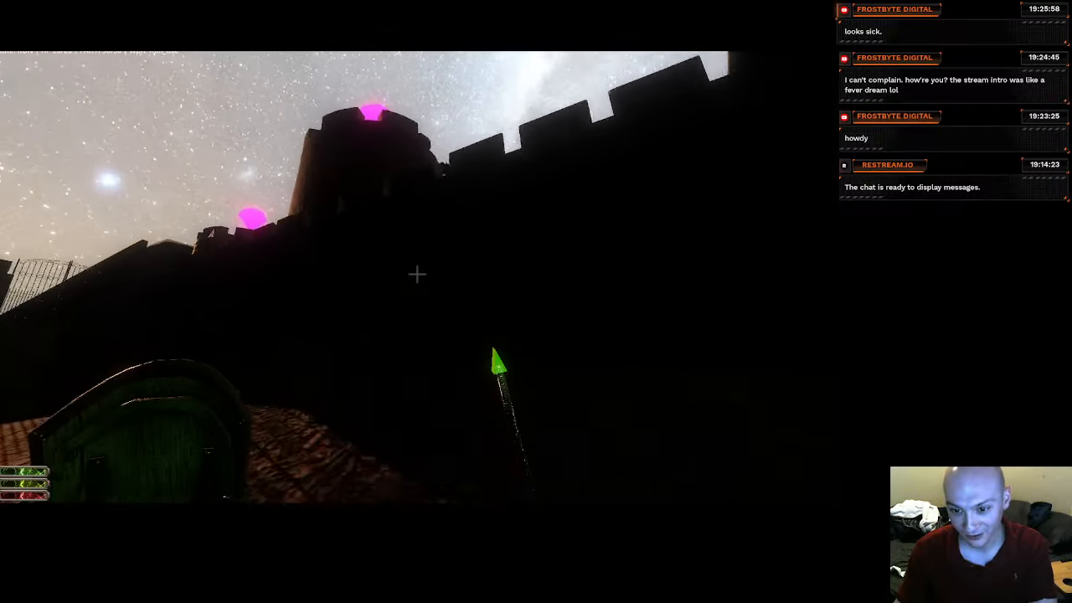
key("w")
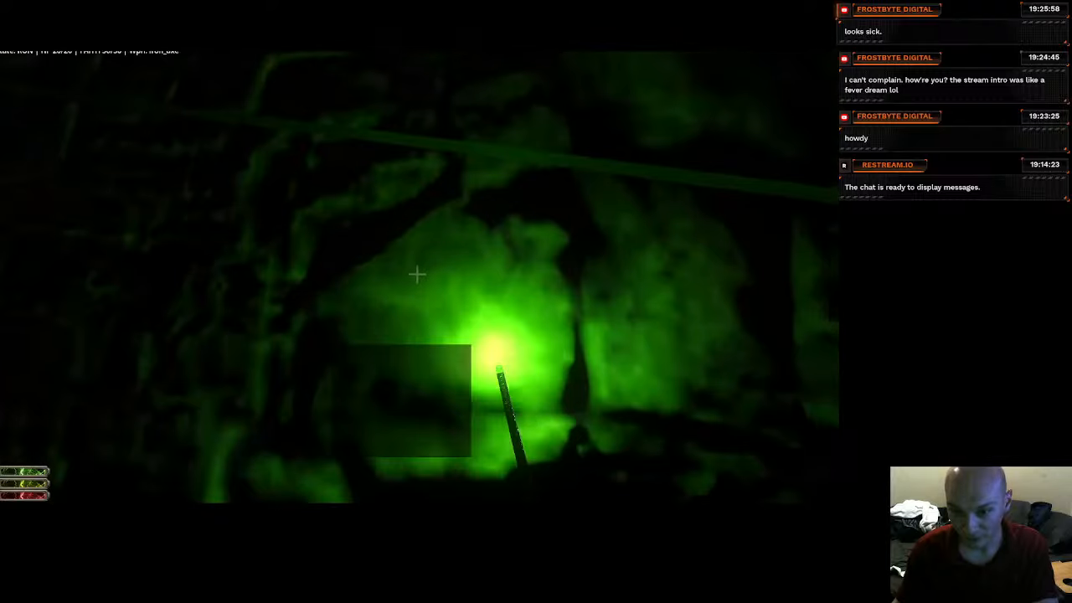
key("w")
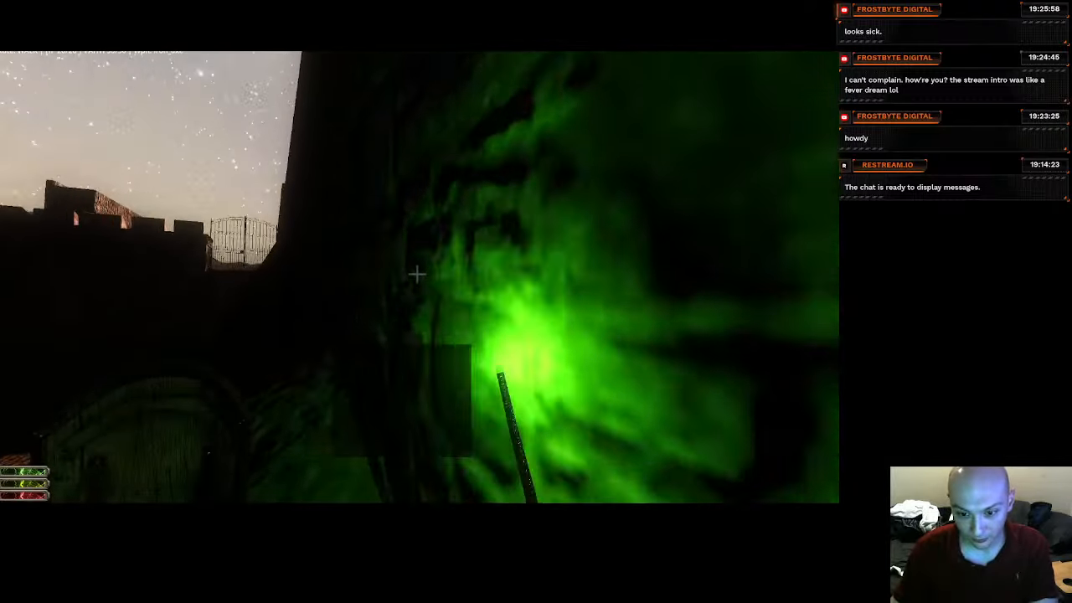
key("w")
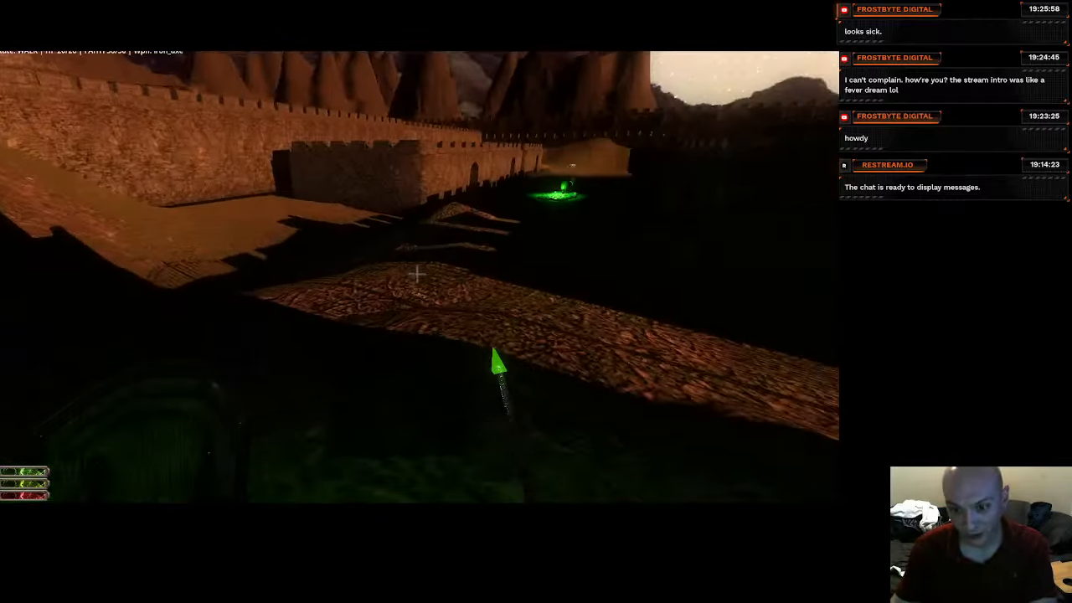
key("w")
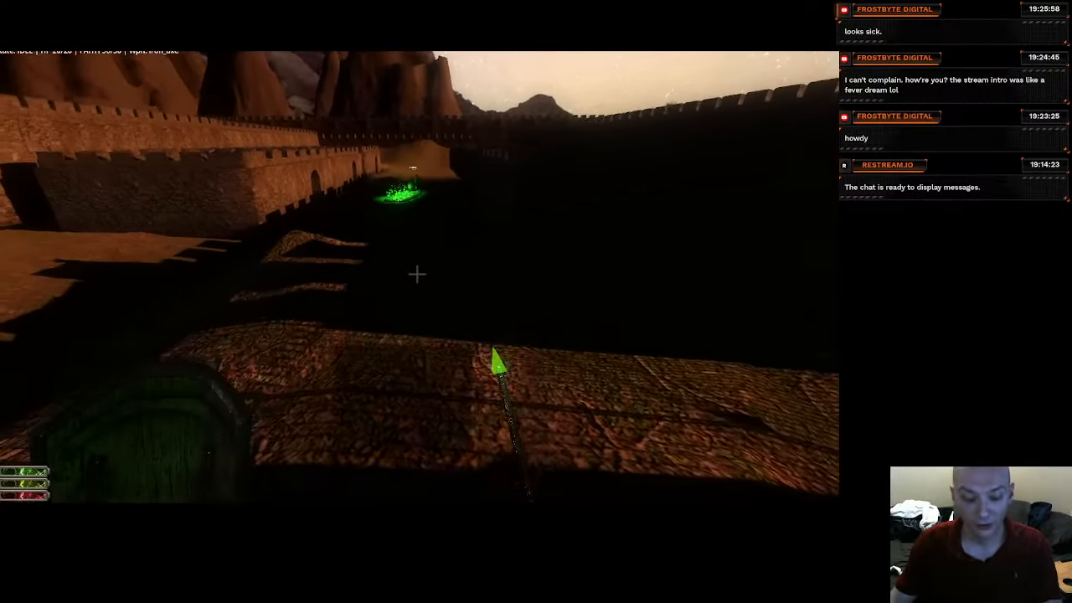
key("w")
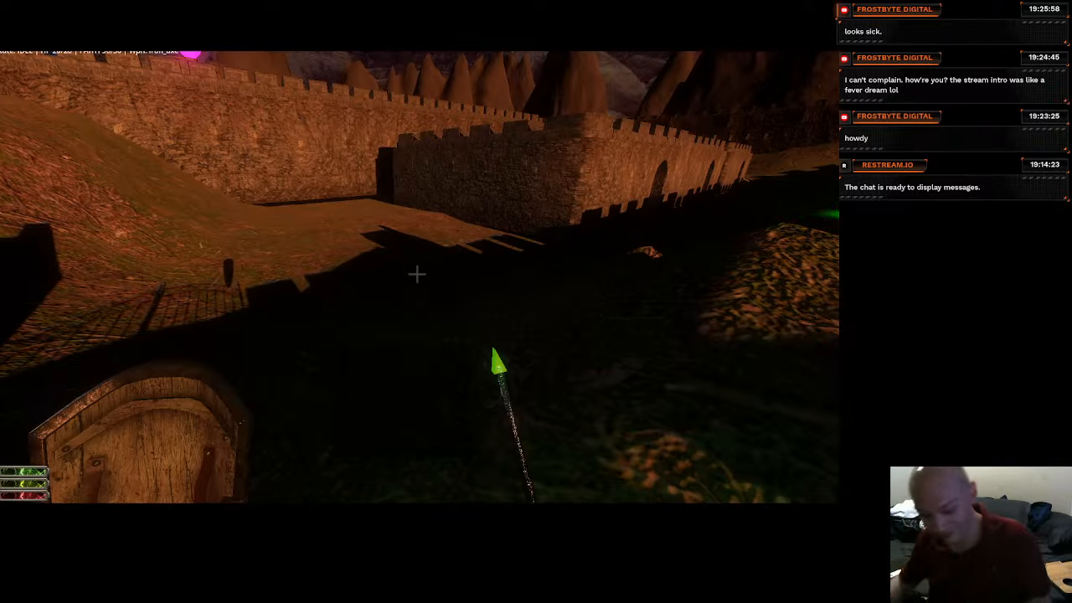
key("w")
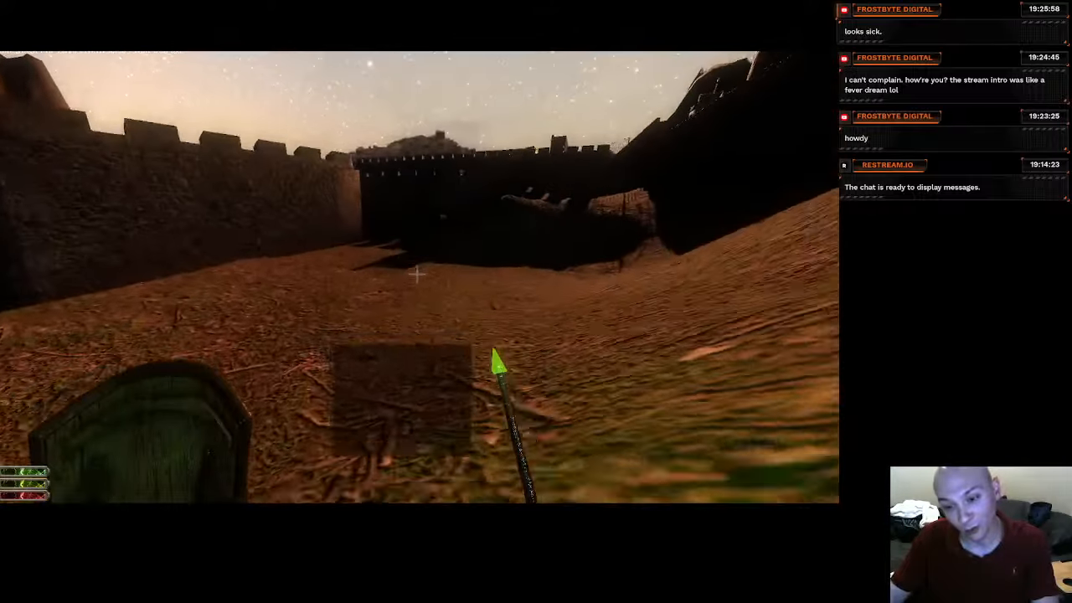
Exit the running game through its pause menu and switch to the round prison model in Blender.
key("Escape")
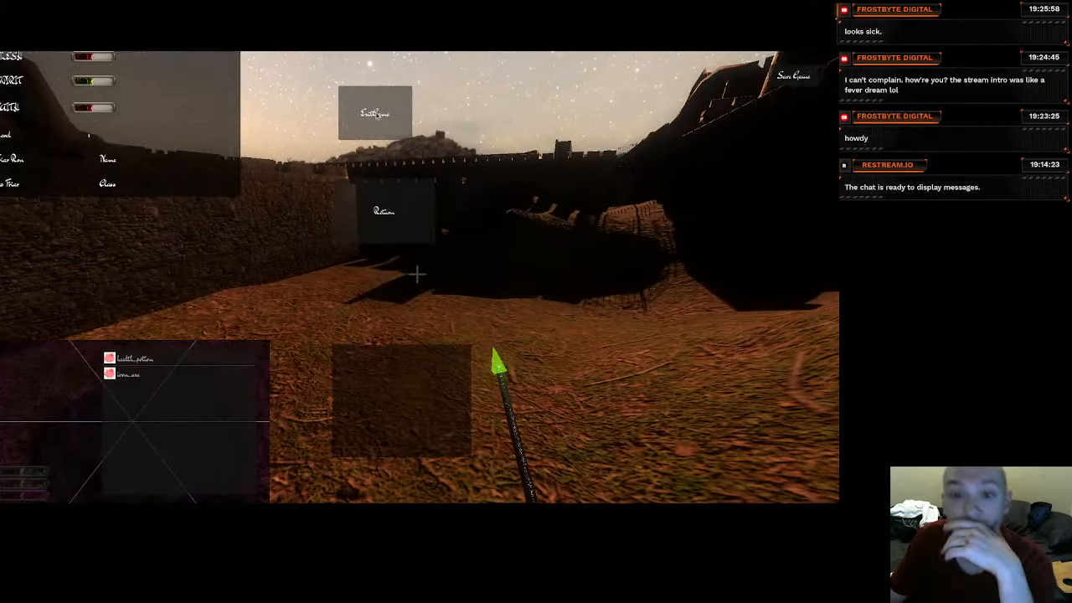
left_click(378, 117)
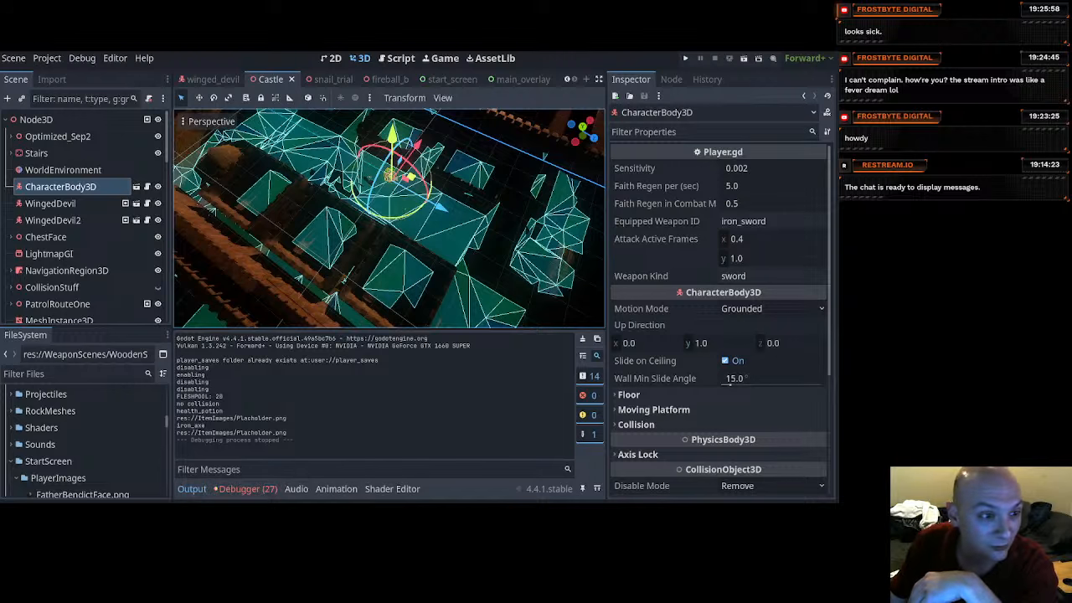
key("alt+Tab")
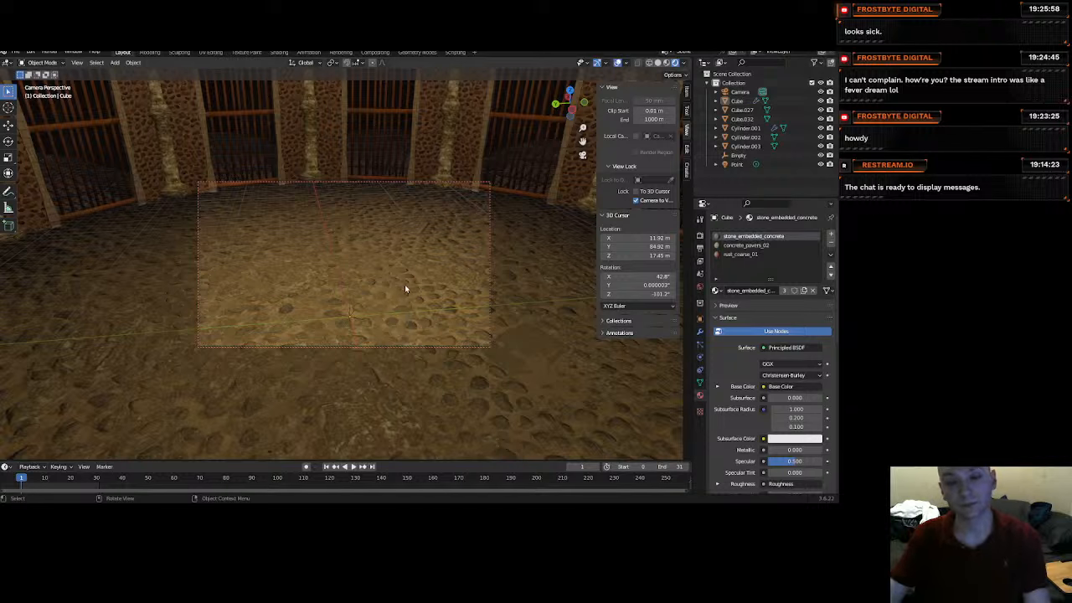
Leave the prison's camera view, select the Cube object and show its modifiers.
middle_click_drag(405, 284, 398, 306)
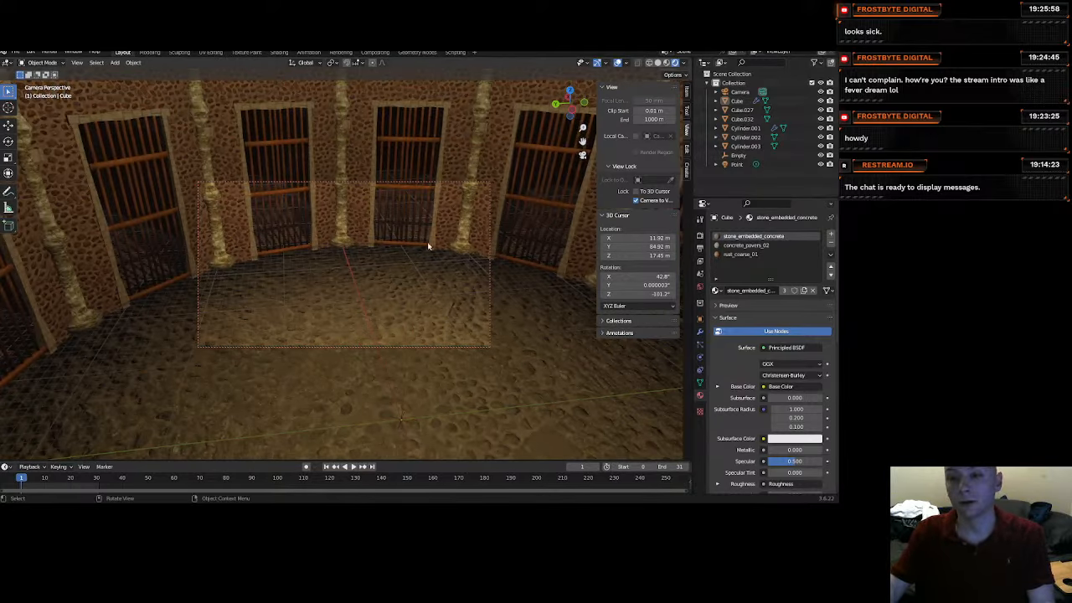
key("KP_0")
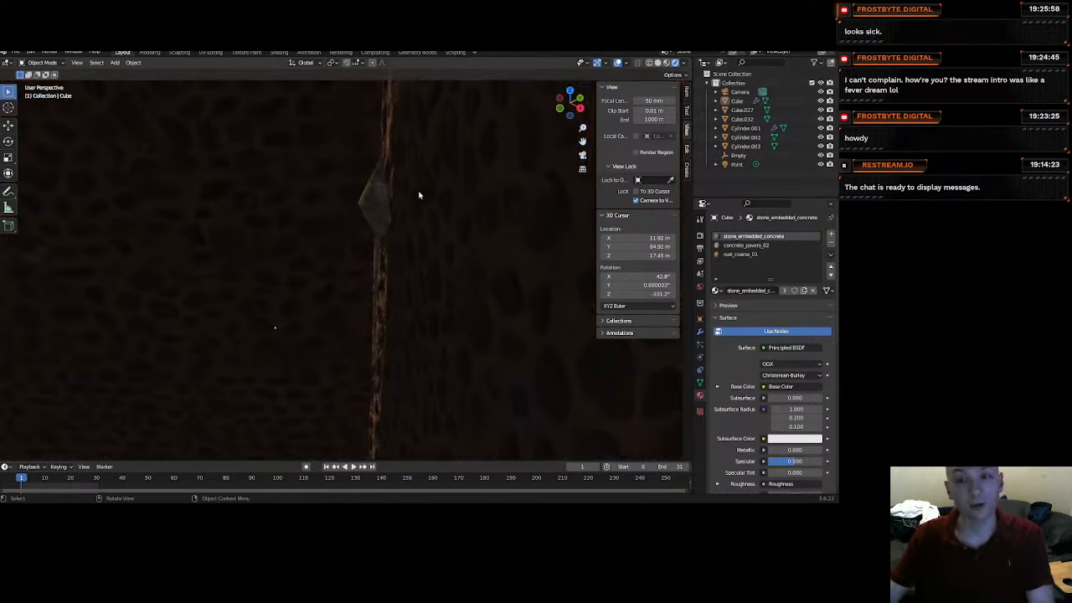
middle_click_drag(413, 225, 413, 326)
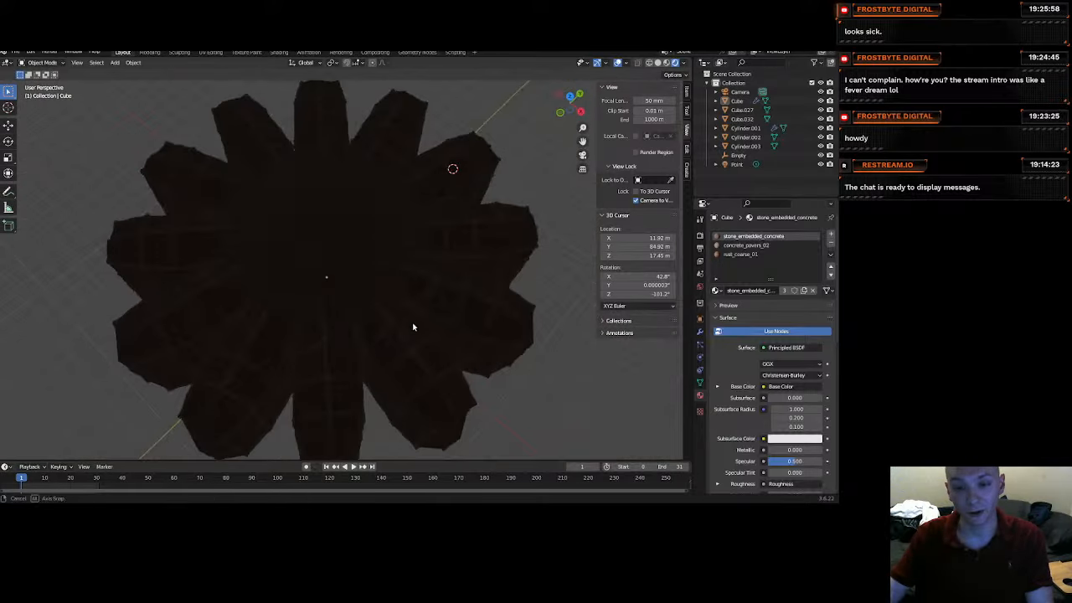
left_click(461, 287)
scroll(434, 294, "up", 3)
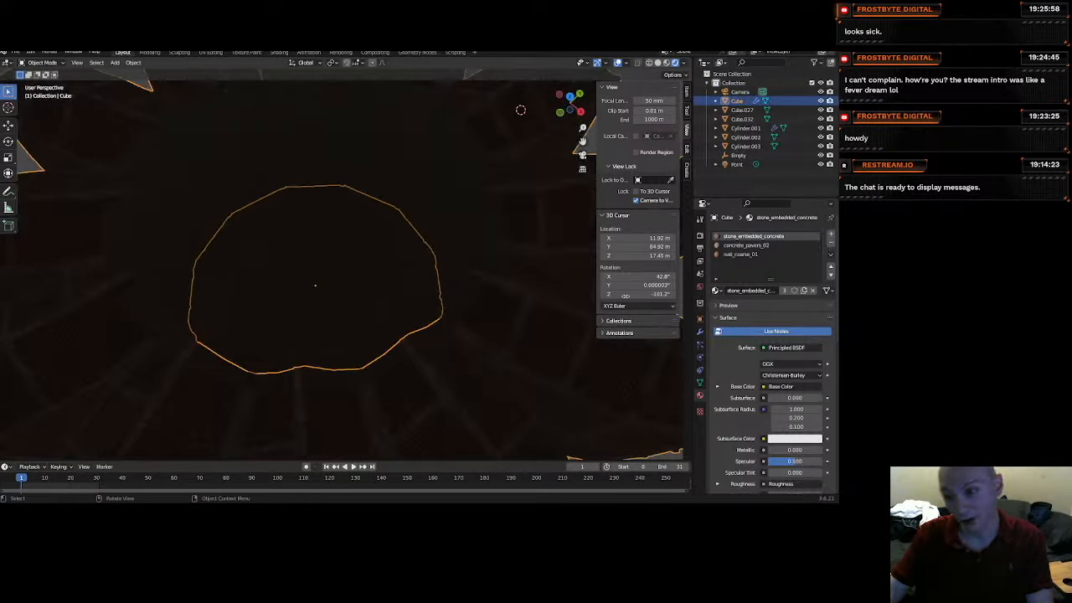
left_click(700, 333)
Examine the arrayed prison cells, bars, pillars and floor from inside the round room.
scroll(310, 313, "up", 2)
middle_click_drag(309, 314, 328, 282)
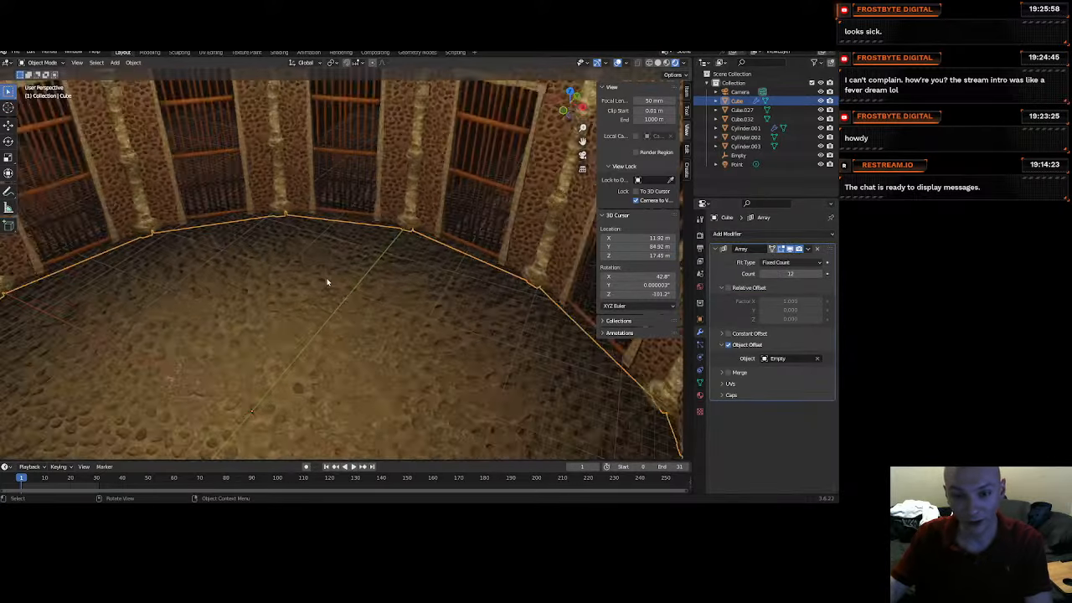
scroll(328, 282, "down", 2)
middle_click_drag(358, 119, 345, 188, "shift")
scroll(345, 187, "up", 4)
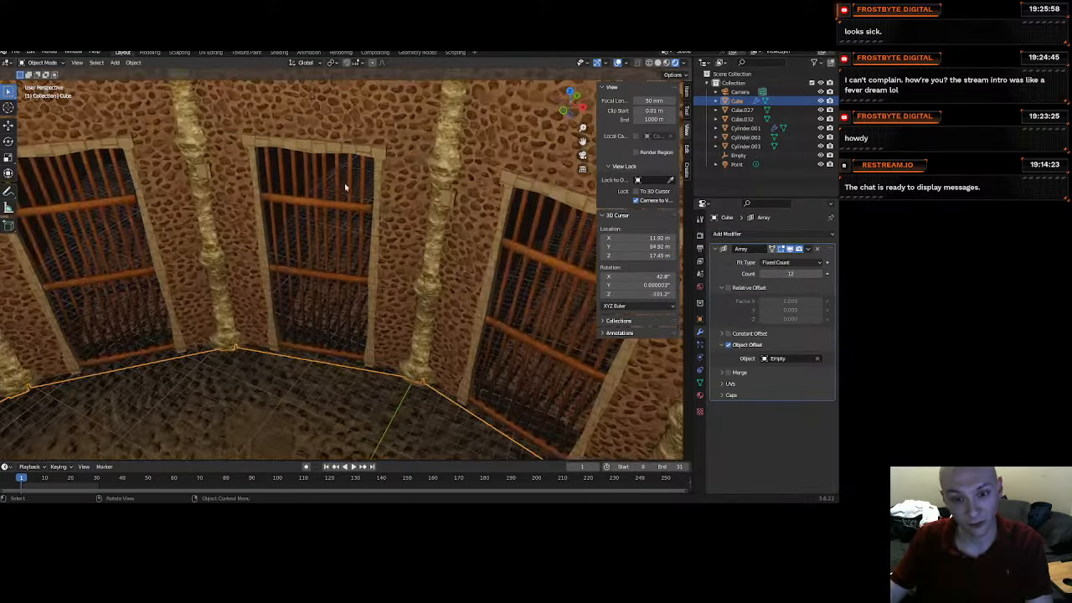
scroll(326, 205, "down", 5)
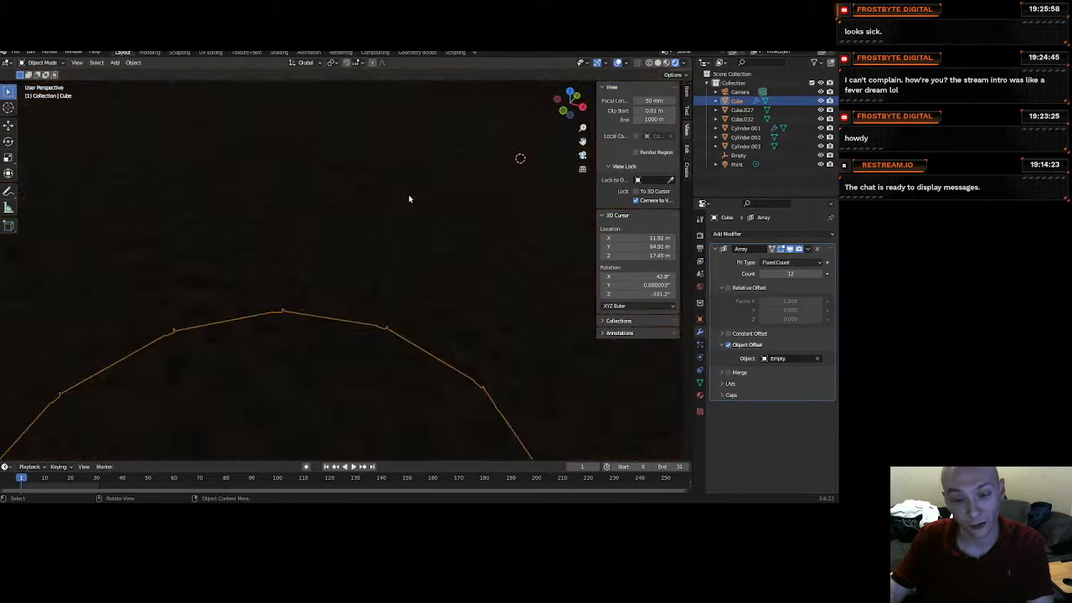
Inspect the single unarrayed wall segment, re-enable the Array modifier's viewport display and check the repeated cells.
scroll(413, 208, "down", 2)
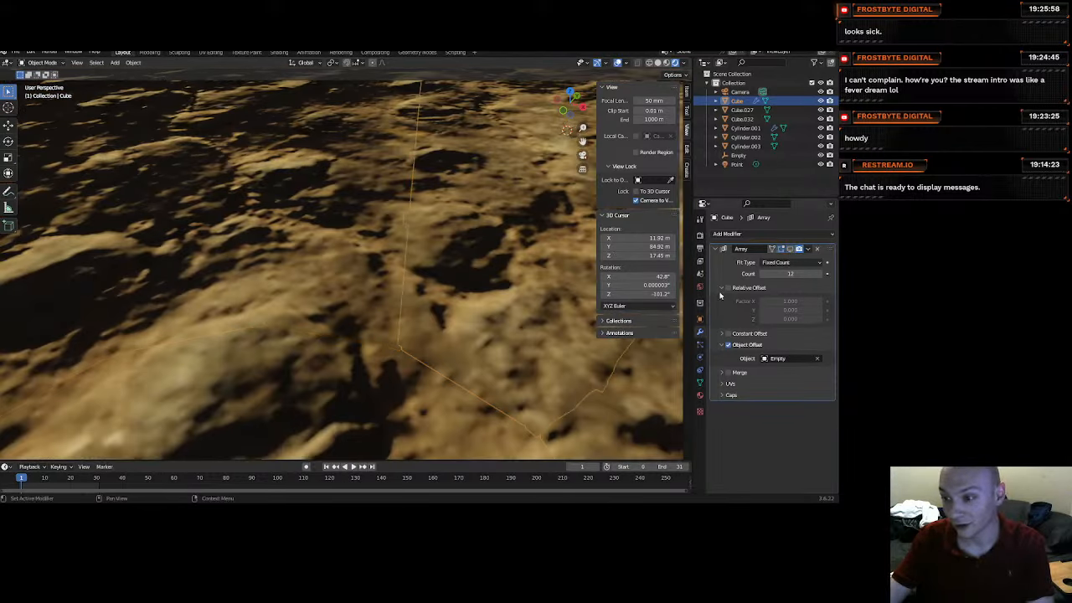
scroll(379, 290, "up", 1)
middle_click_drag(378, 290, 423, 262)
scroll(410, 256, "down", 3)
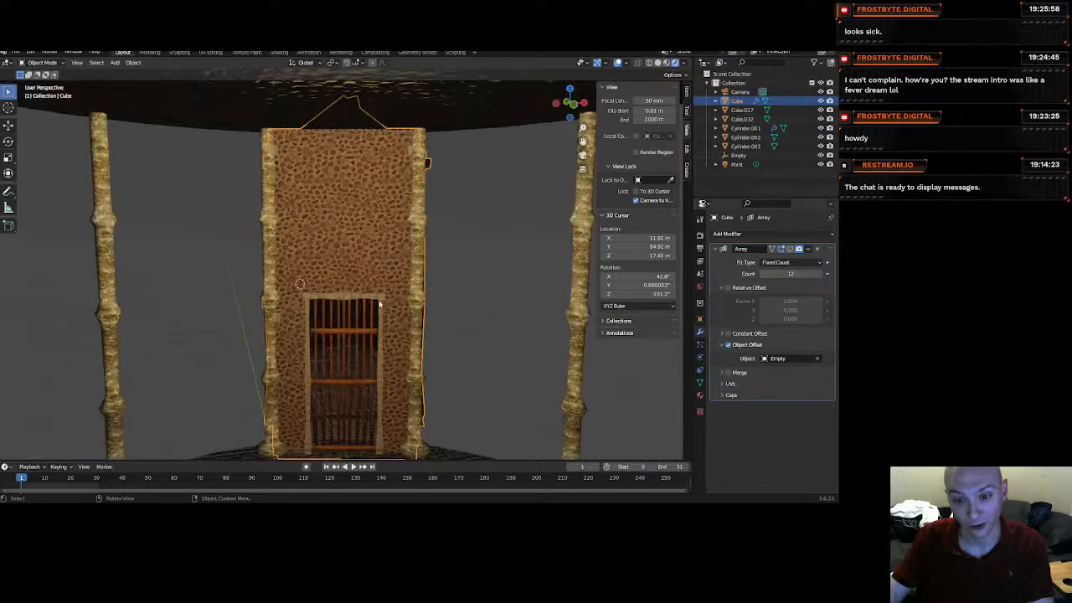
middle_click_drag(410, 256, 360, 220)
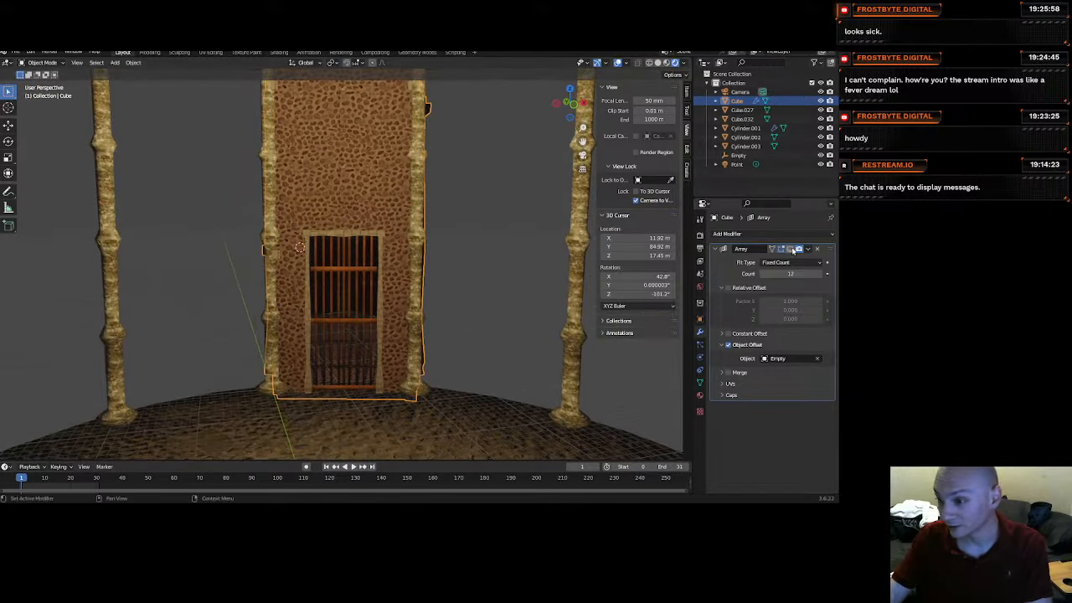
left_click(792, 249)
scroll(325, 275, "up", 2)
mouse_move(307, 287)
middle_mouse_down()
mouse_move(469, 287)
mouse_move(317, 296)
middle_mouse_up()
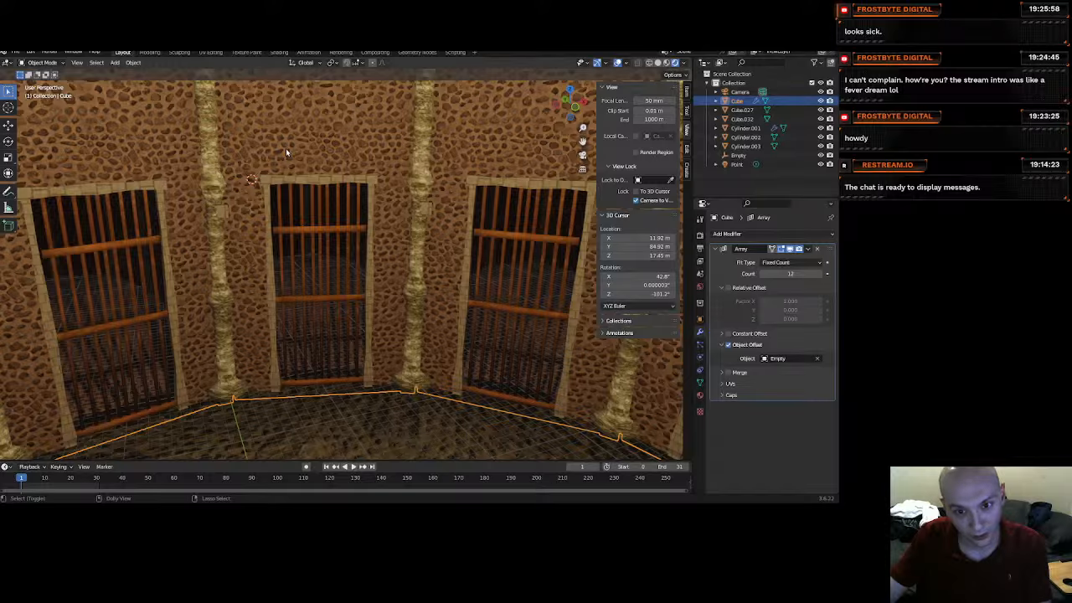
Save a copy of the arena file as SnailmanArena_AfterApply.blend in the Temple folder.
key("ctrl+shift+s")
left_click(326, 417)
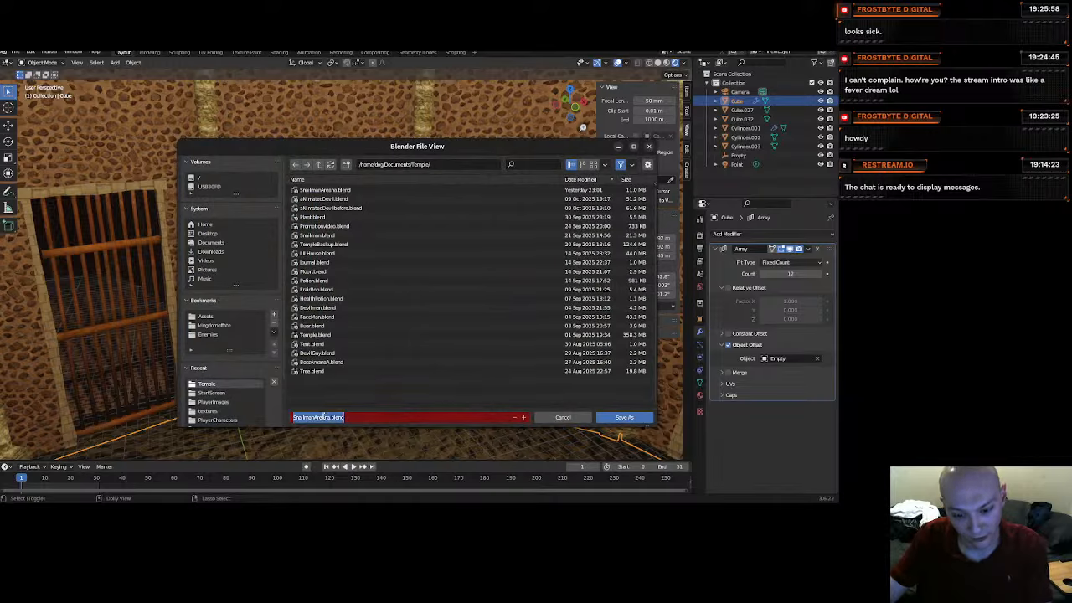
left_click(333, 416)
type("_Be")
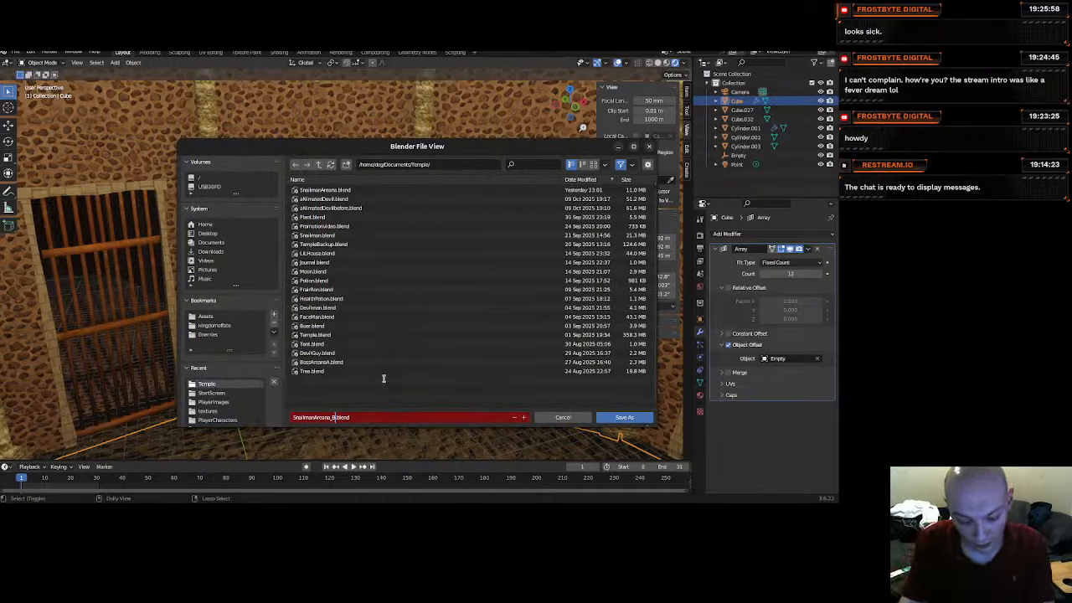
type("foreApply")
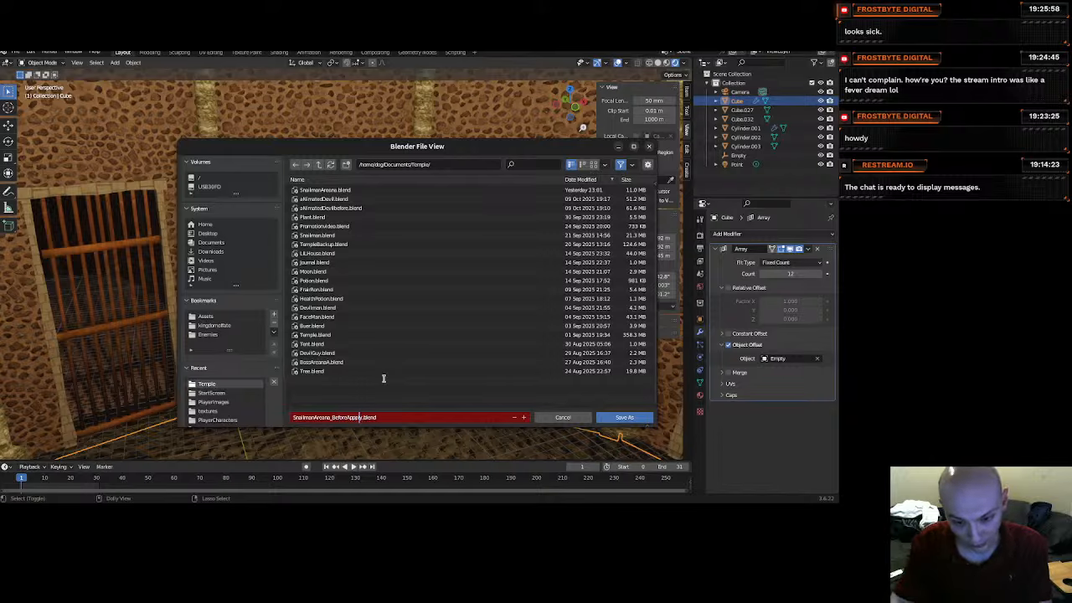
key("BackSpace")
key("BackSpace")
key("BackSpace")
key("BackSpace")
key("BackSpace")
key("BackSpace")
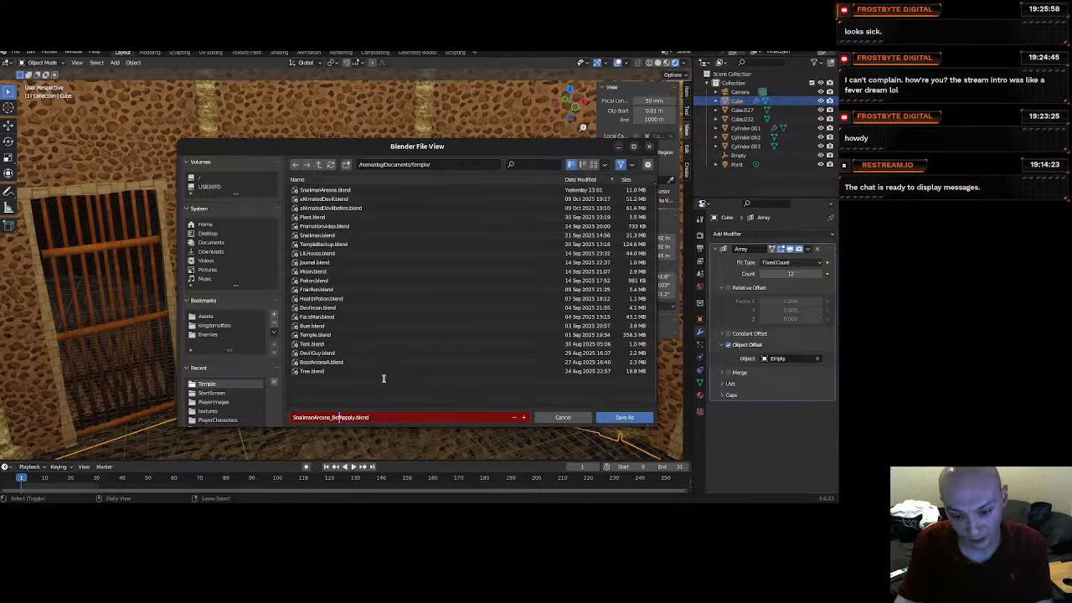
type("After")
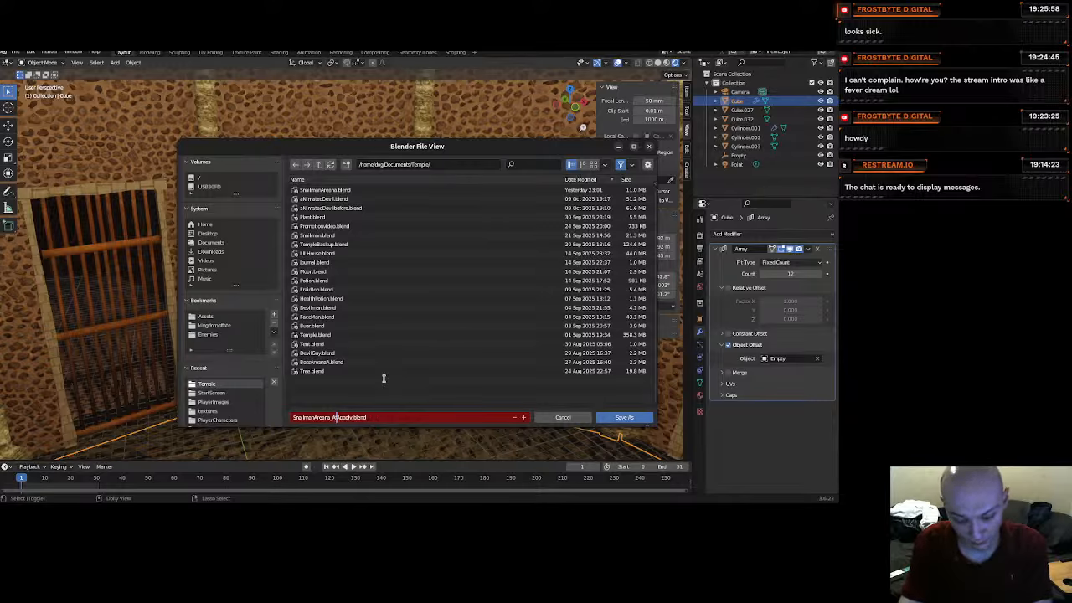
type("Array")
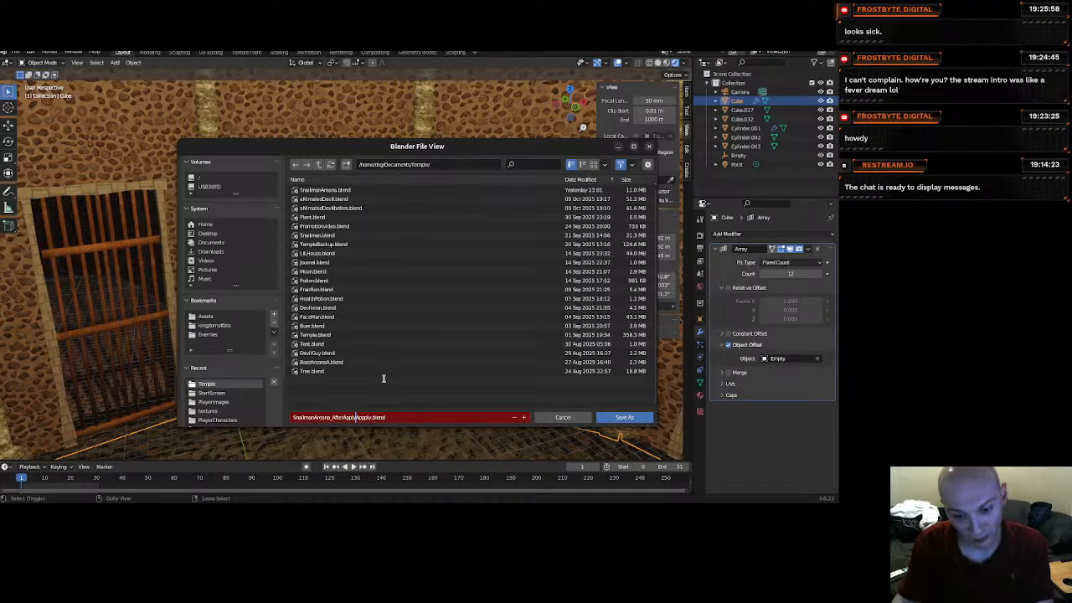
key("BackSpace")
key("BackSpace")
key("BackSpace")
key("BackSpace")
key("BackSpace")
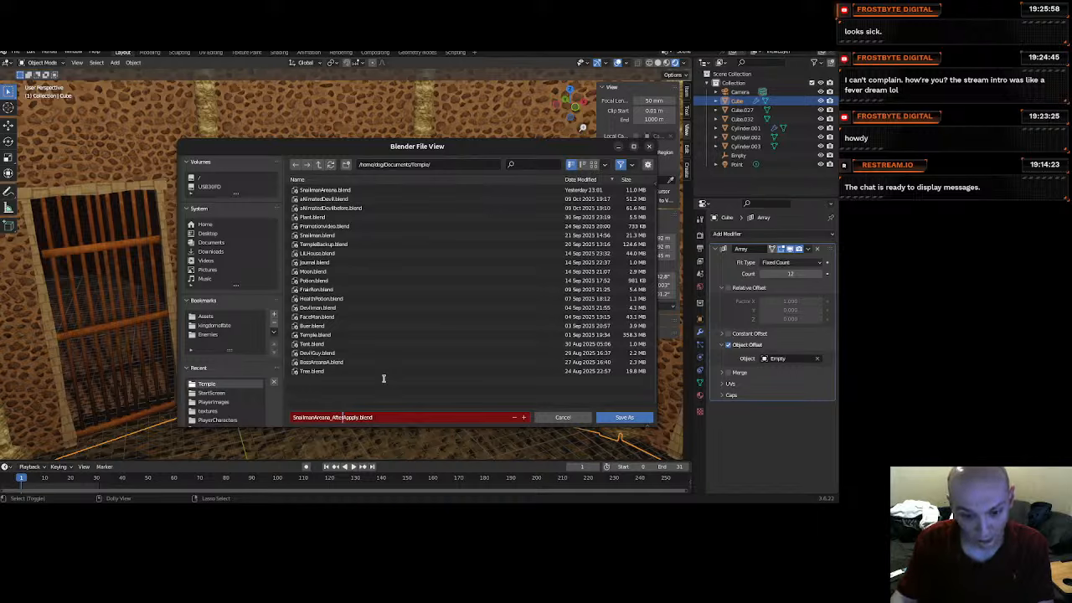
left_click(383, 378)
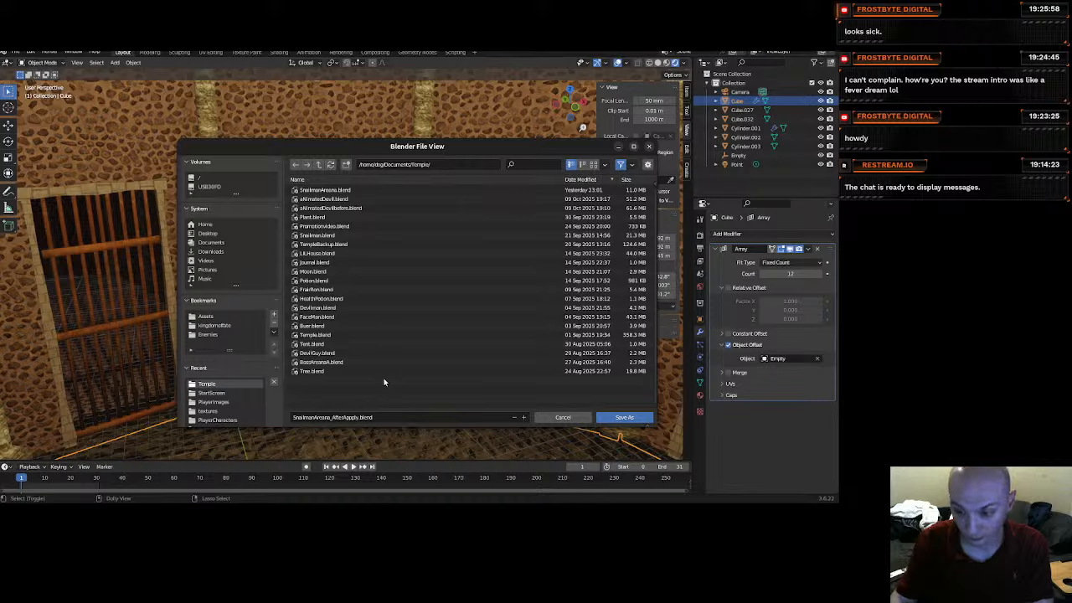
left_click(624, 417)
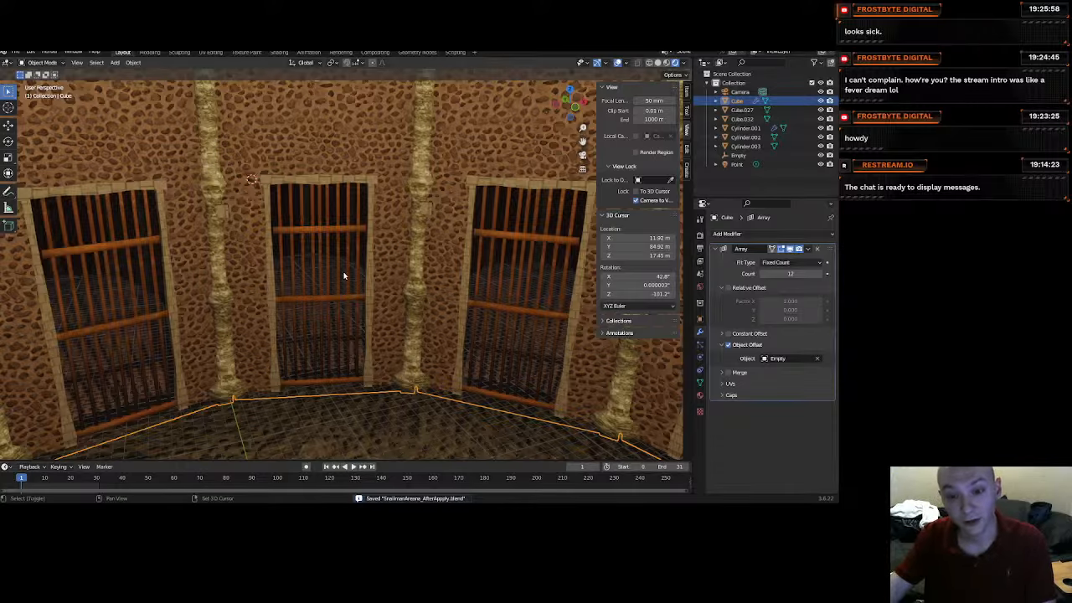
Apply the Array modifier on the Cube so the repeated cell walls become real geometry.
middle_click_drag(344, 275, 373, 276, "shift")
left_click(809, 250)
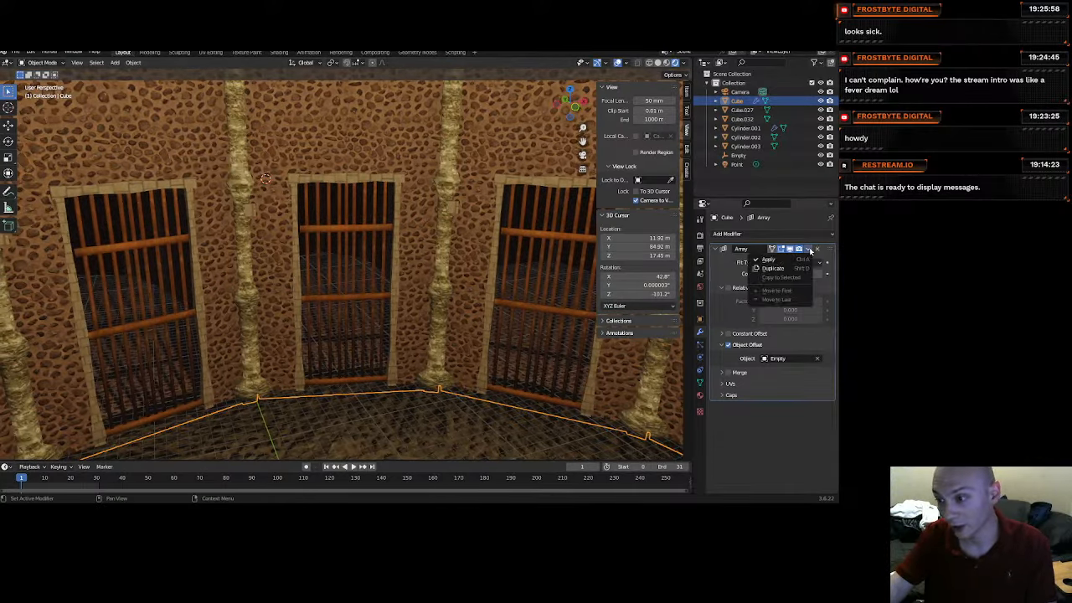
left_click(783, 260)
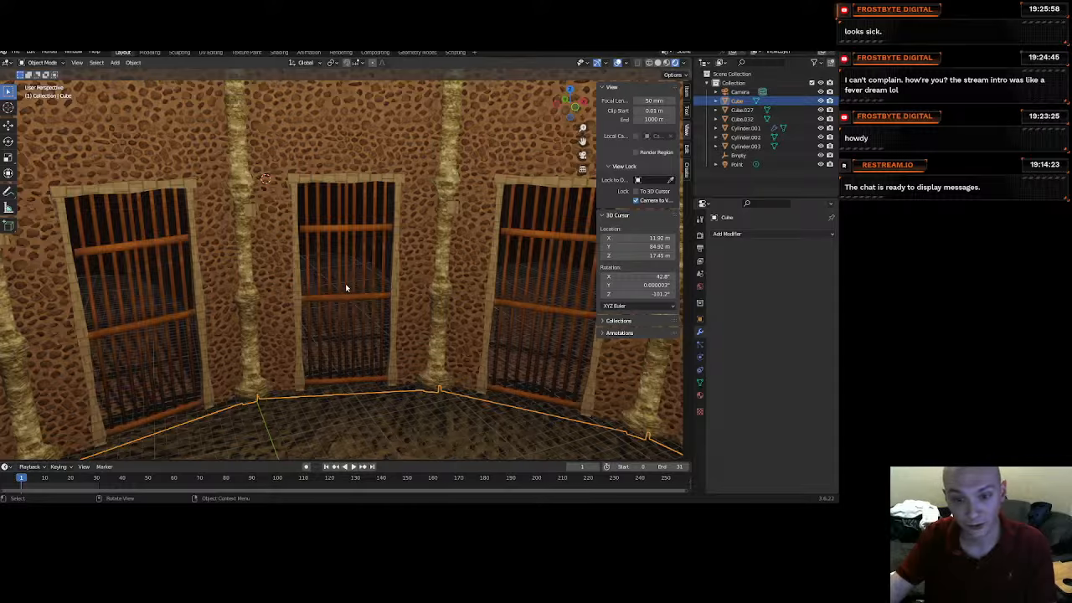
scroll(346, 288, "up", 1)
scroll(352, 301, "down", 2)
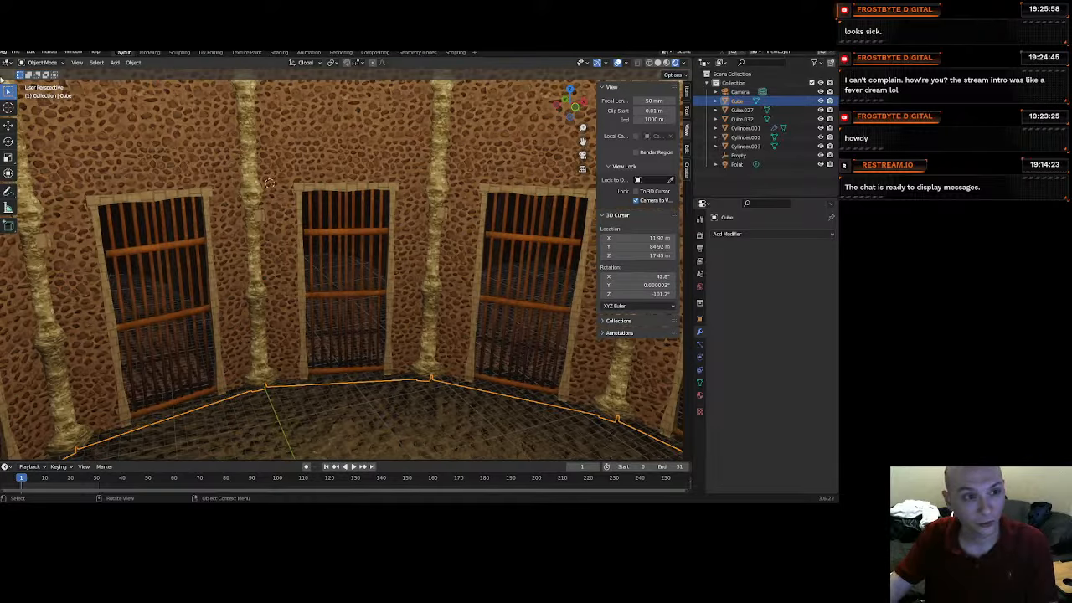
Enter Edit Mode on the Cube and select the linked geometry of the middle cell's upper horizontal bar.
left_click(40, 63)
left_click(42, 82)
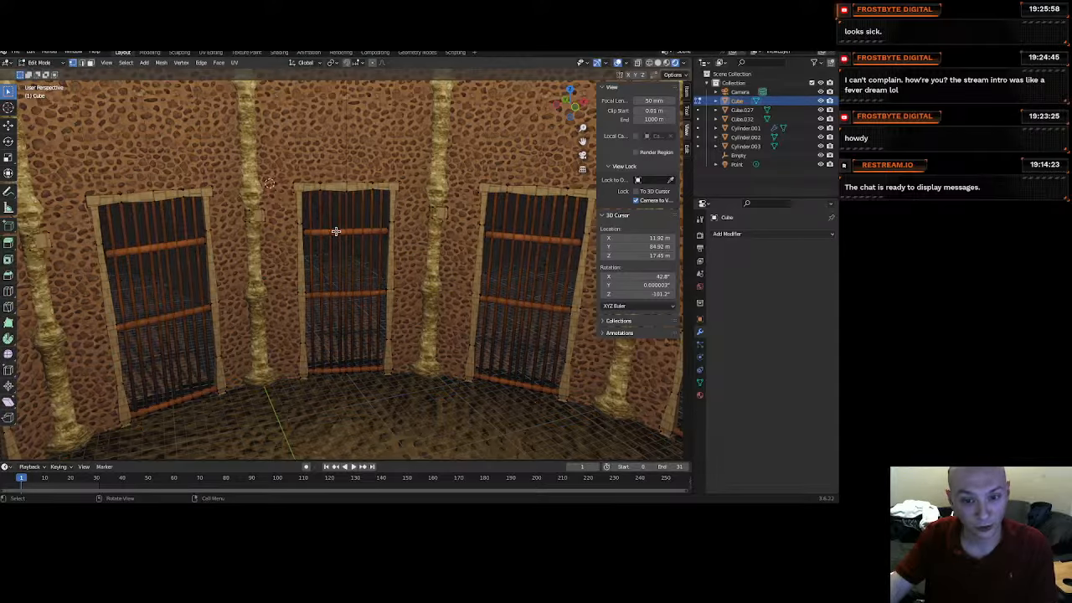
scroll(335, 231, "up", 3)
right_click(335, 232)
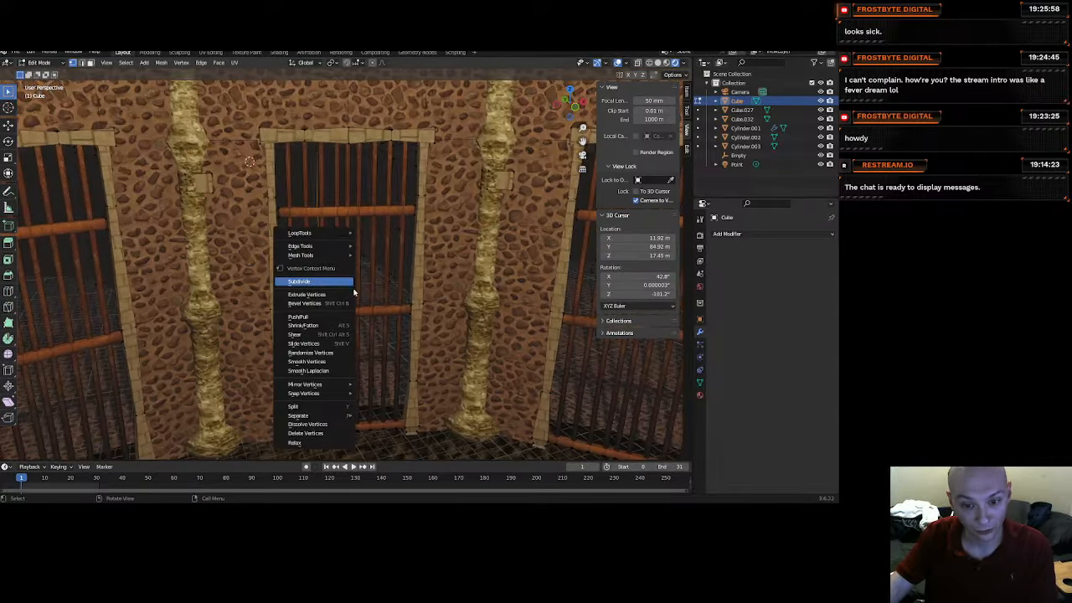
left_click(279, 132)
scroll(328, 217, "up", 1)
middle_click_drag(326, 216, 436, 146)
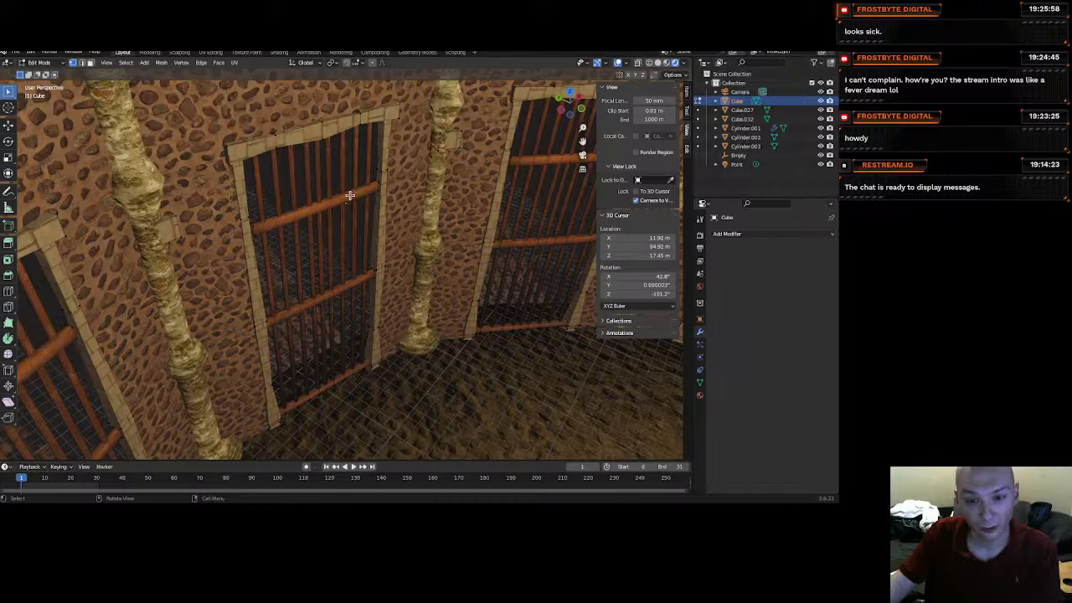
key("l")
key("l")
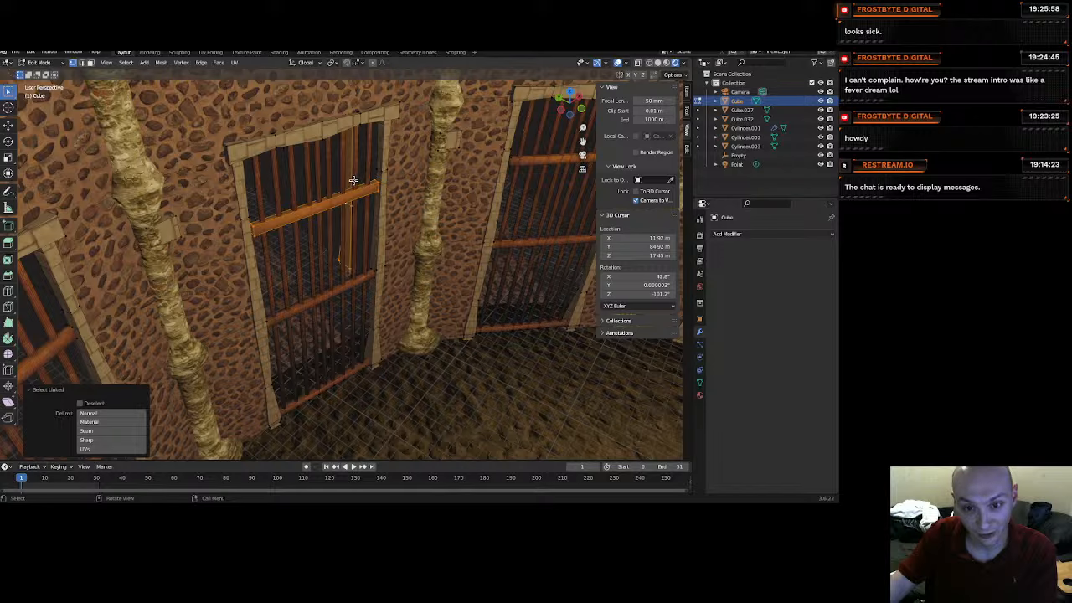
left_click(353, 180)
key("l")
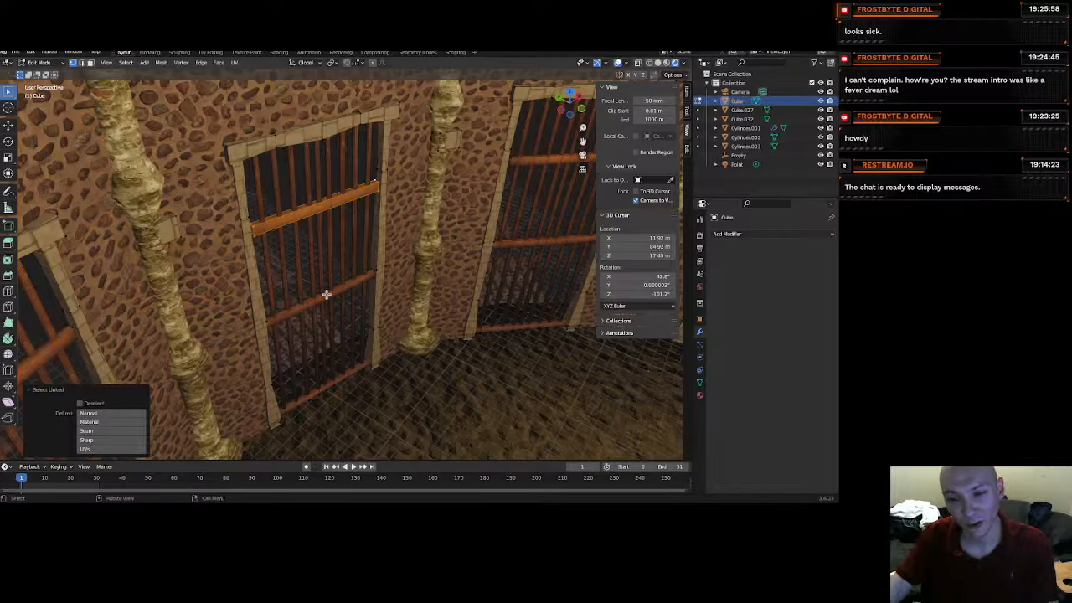
middle_click_drag(326, 294, 326, 294)
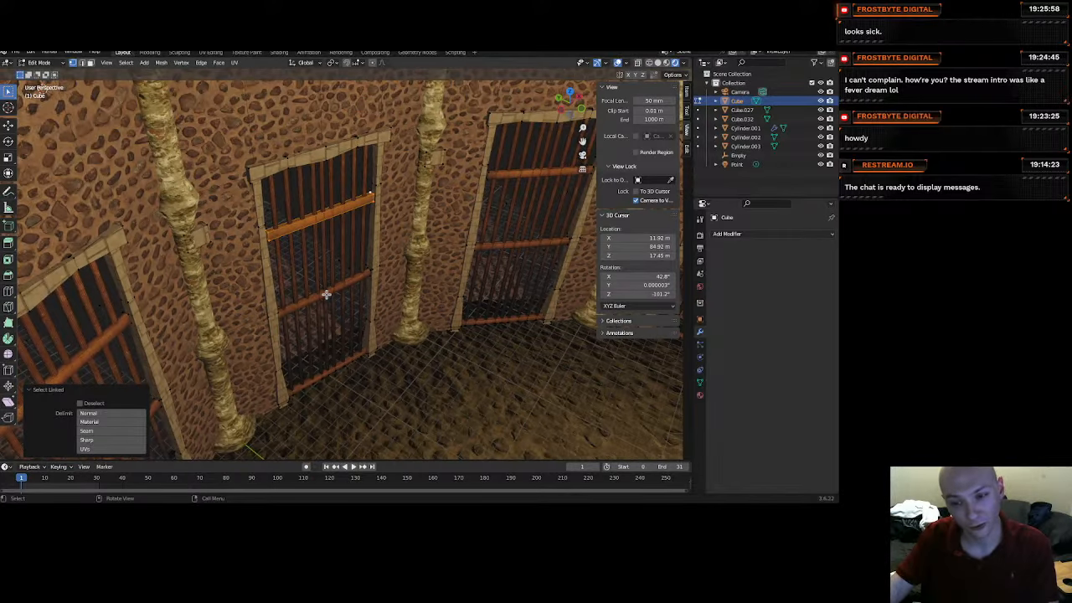
Show the Cube's material slots and surface settings, and return the object to Object Mode.
left_click(700, 394)
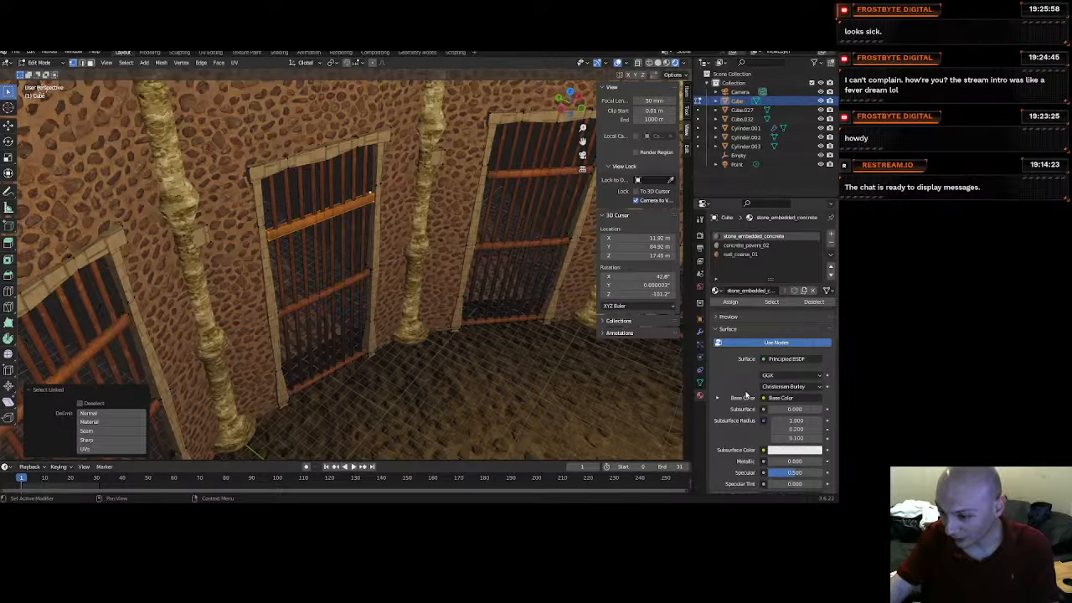
scroll(742, 397, "down", 1)
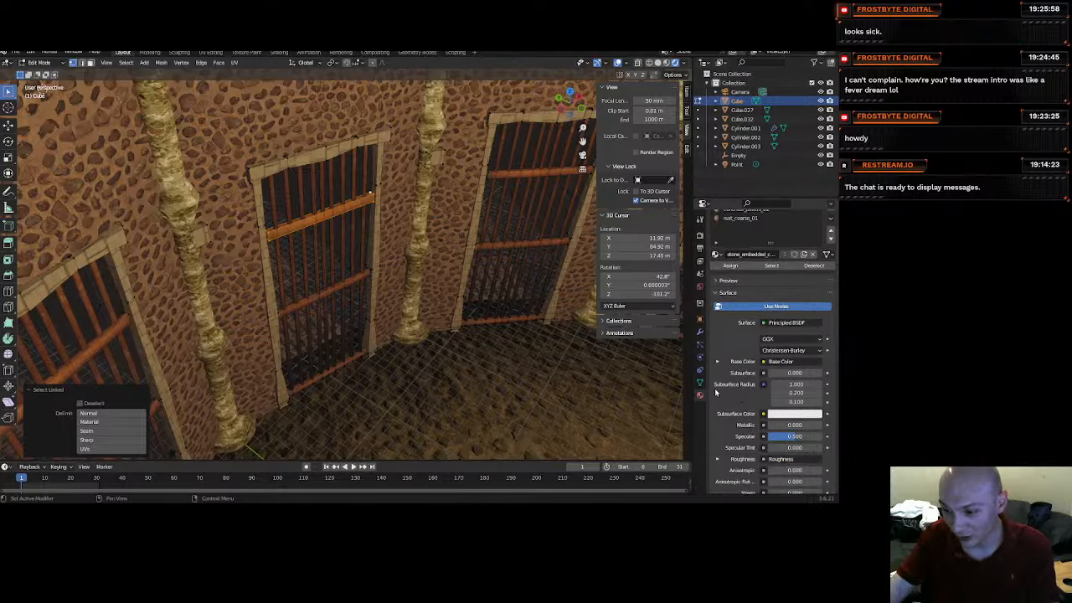
left_click(39, 64)
left_click(37, 73)
scroll(341, 293, "down", 6)
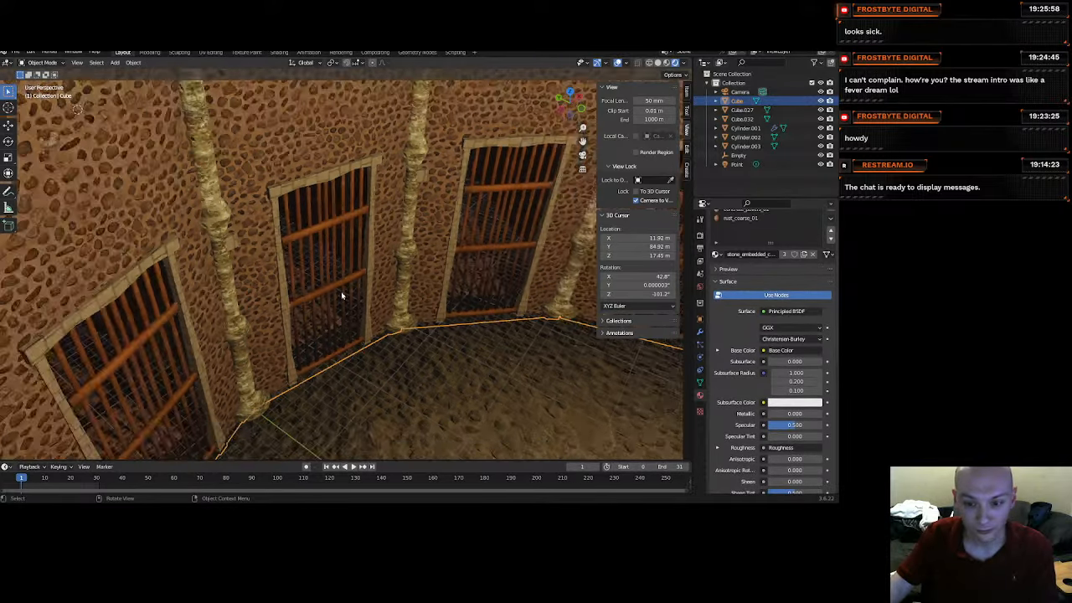
middle_click_drag(341, 299, 318, 181)
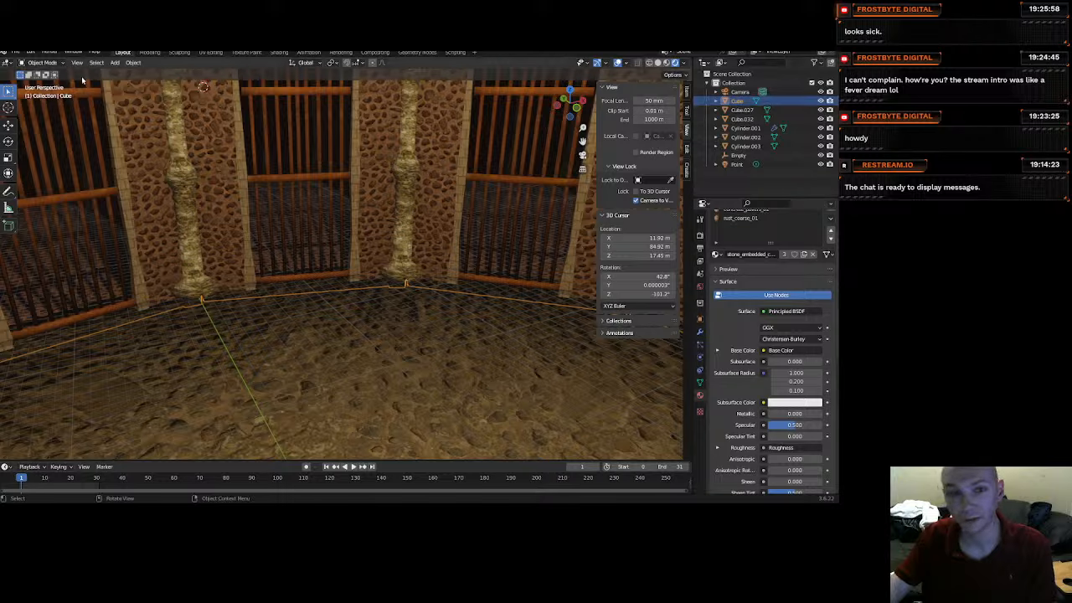
Inspect the middle cell's bars in Edit Mode, replacing the bar selection with one vertex, and return to Object Mode.
left_click(42, 62)
left_click(42, 83)
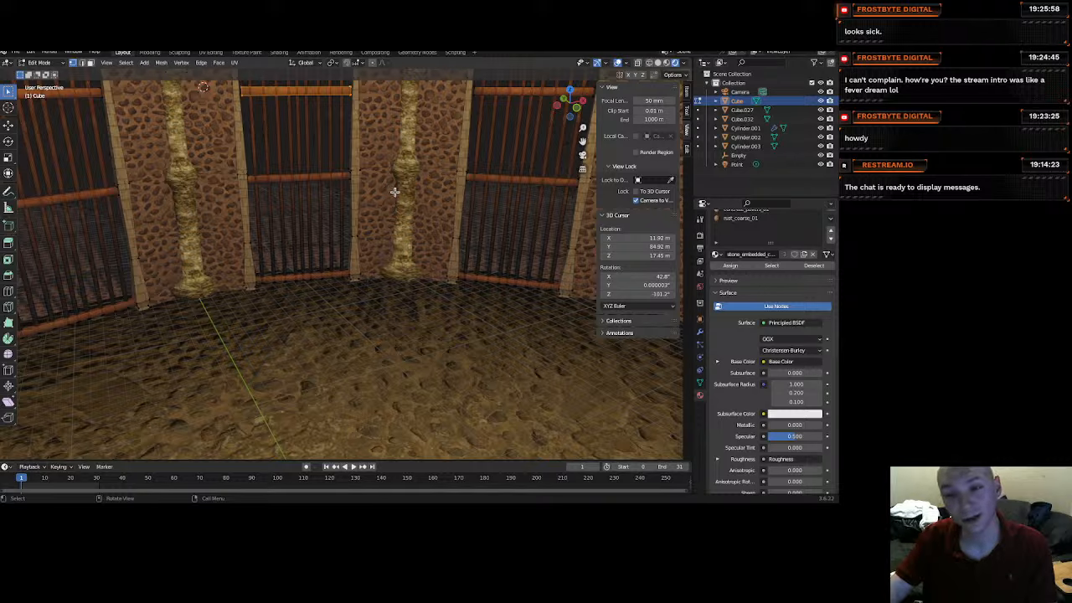
right_click(353, 181)
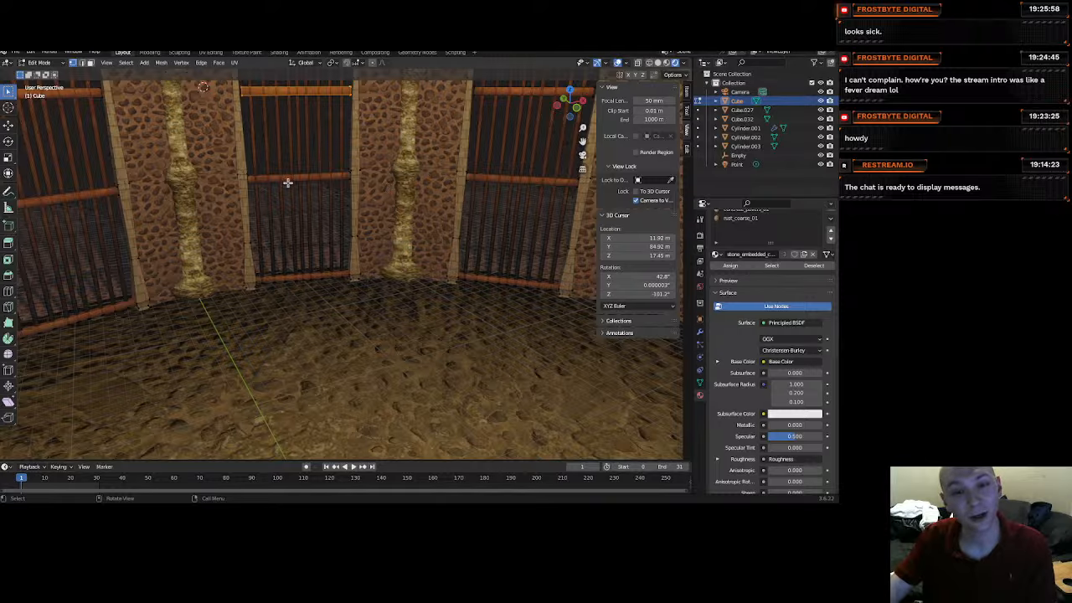
left_click(286, 176)
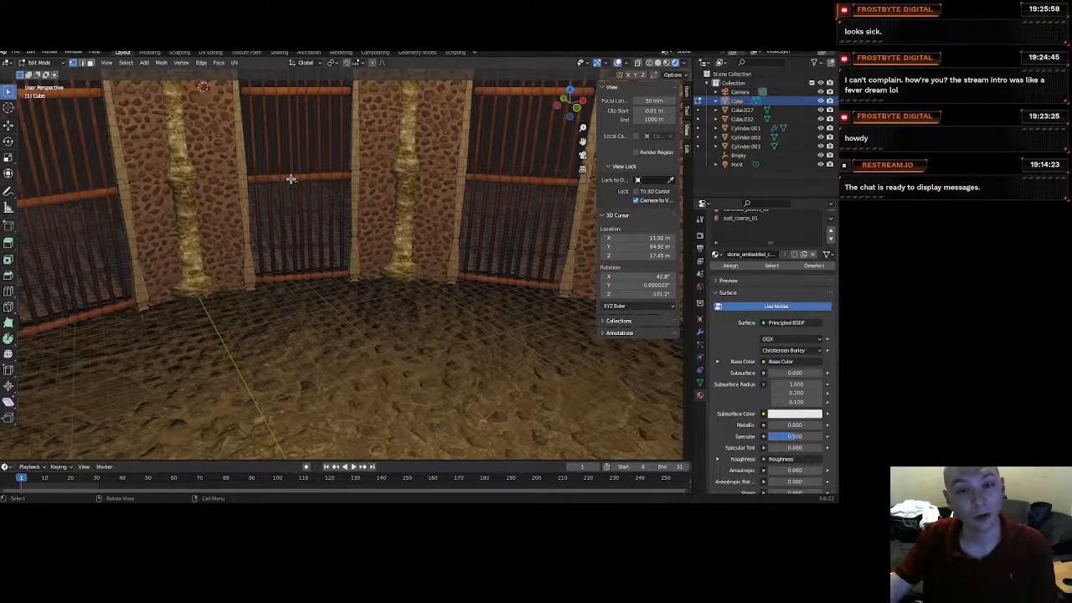
scroll(291, 179, "up", 3)
middle_click_drag(291, 178, 399, 290, "shift")
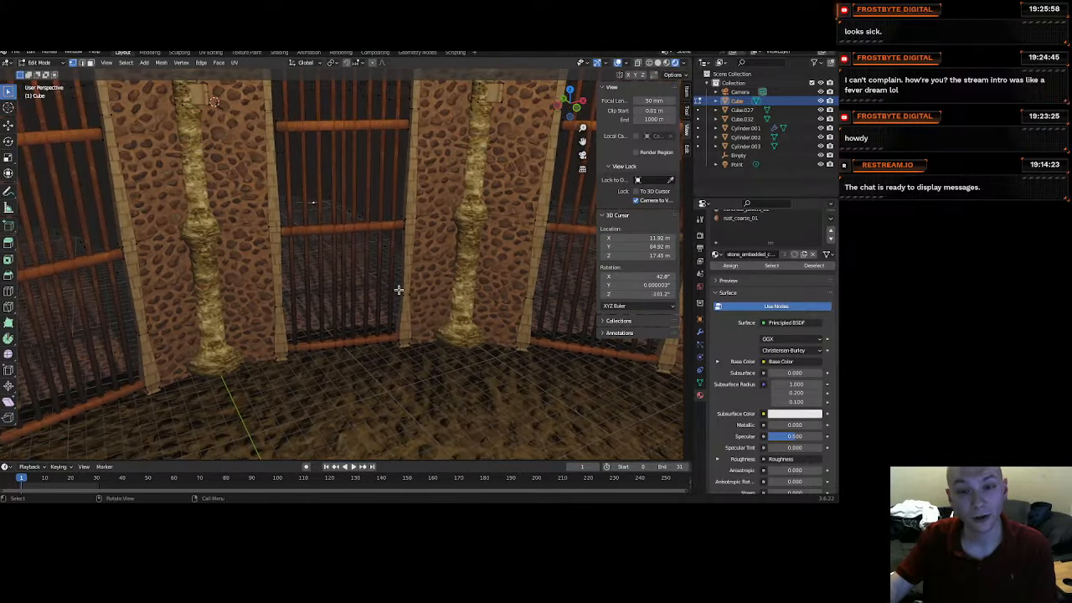
scroll(397, 287, "down", 1)
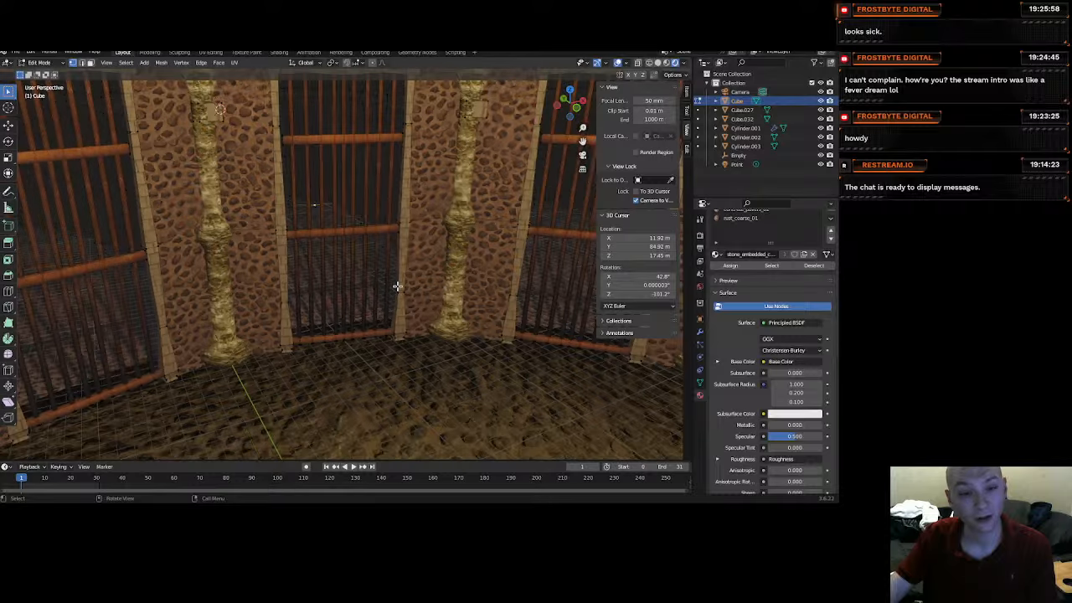
scroll(397, 287, "down", 1)
scroll(397, 286, "up", 1)
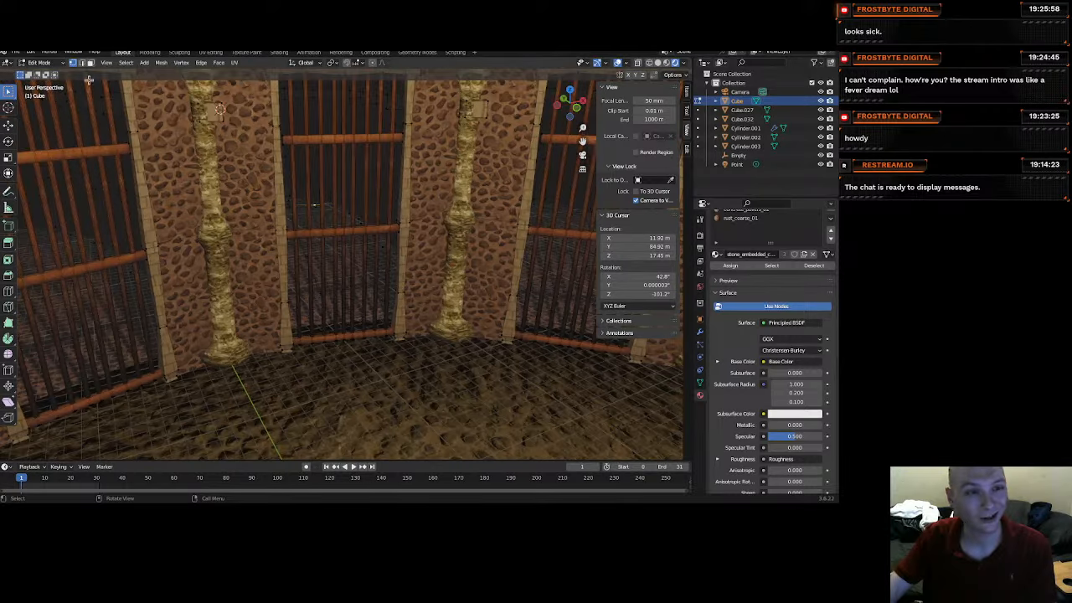
left_click(55, 64)
left_click(41, 71)
scroll(255, 241, "down", 3)
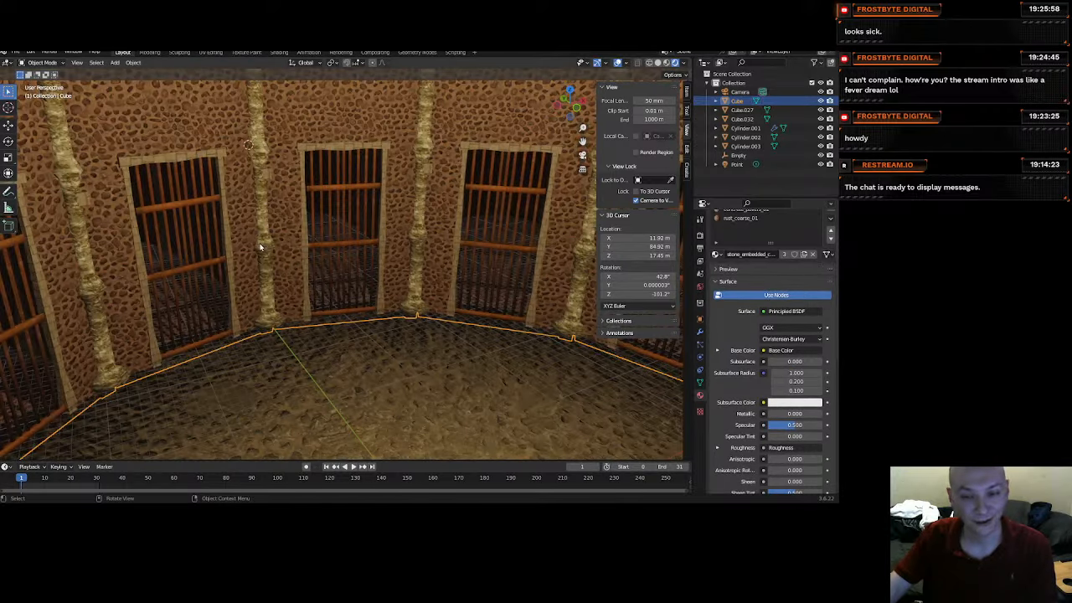
Check the Cube's modifiers, then undo applying the Array so the modifier is live again.
key("Tab")
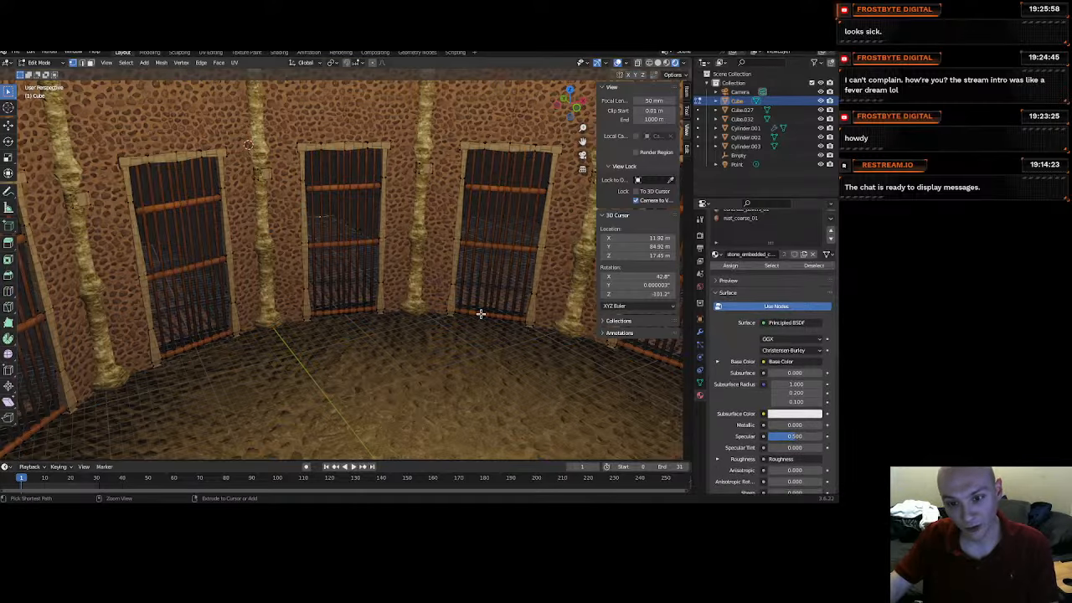
left_click(700, 331)
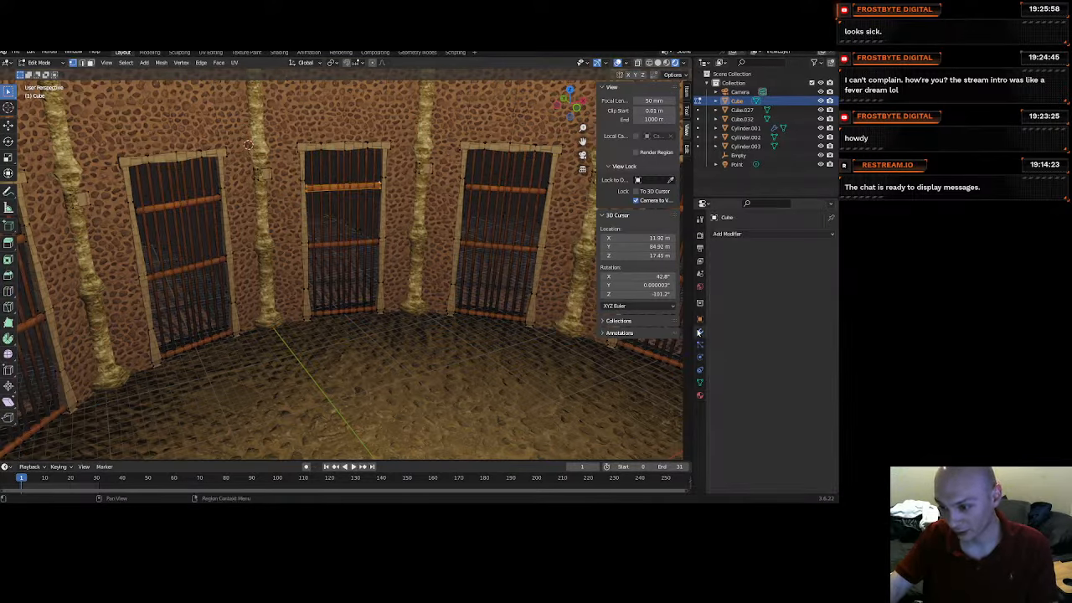
key("Tab")
key("Tab")
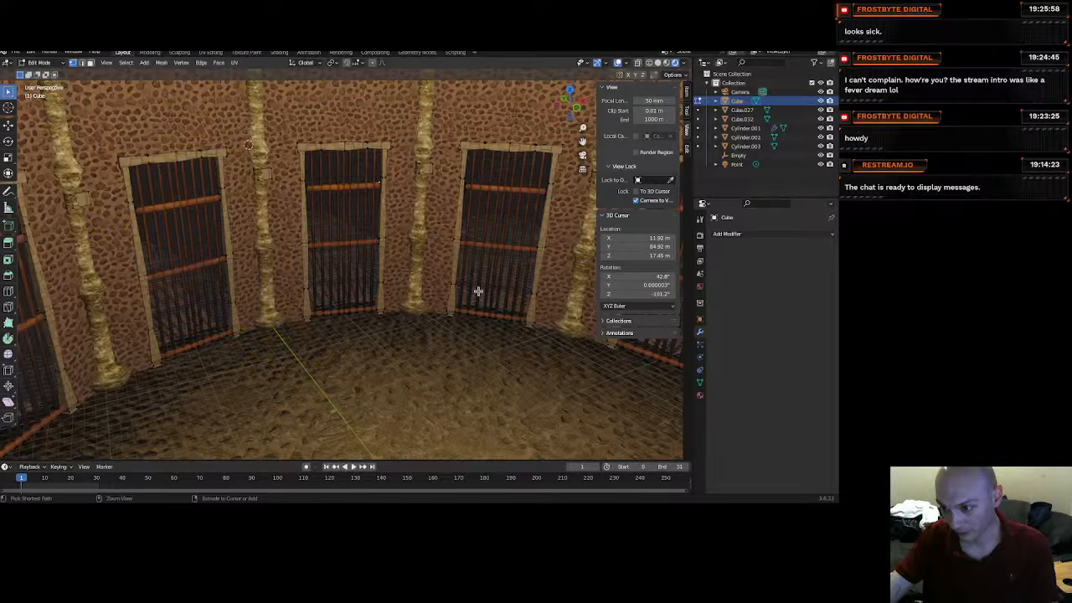
key("Tab")
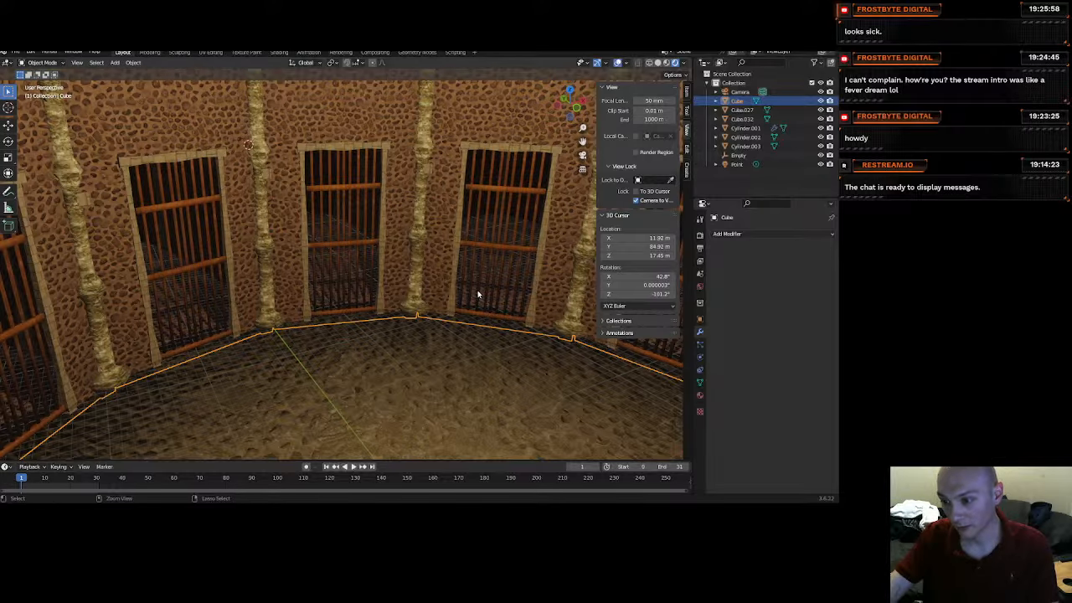
key("ctrl+z")
key("ctrl+z")
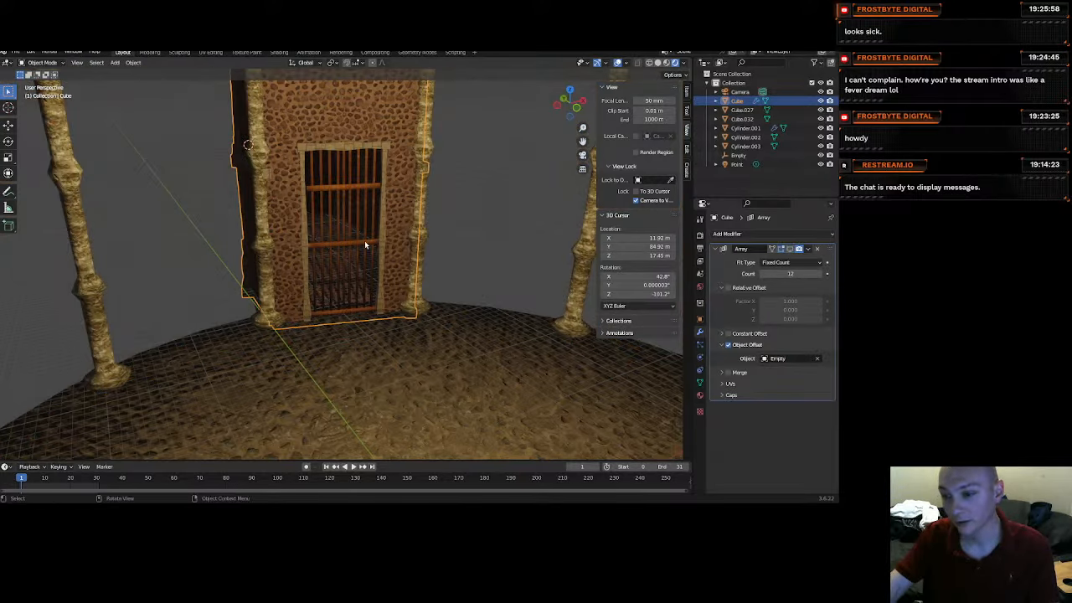
Enter Edit Mode on the Cube and try to select a linked vertical bar in the cell door.
scroll(356, 238, "up", 3)
middle_click_drag(309, 210, 117, 98)
left_click(42, 62)
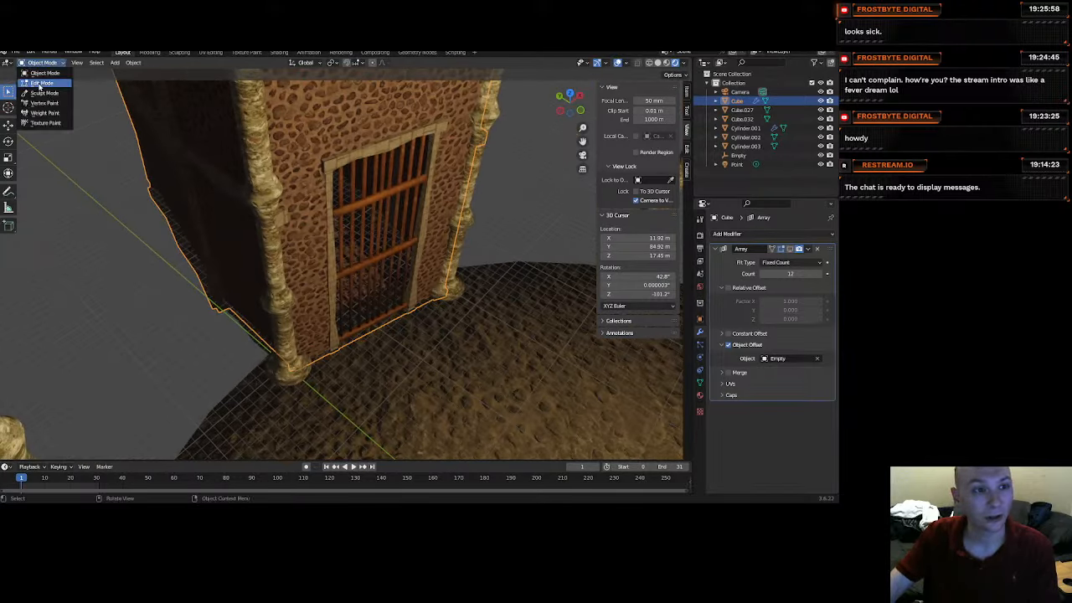
left_click(42, 84)
scroll(368, 262, "up", 2)
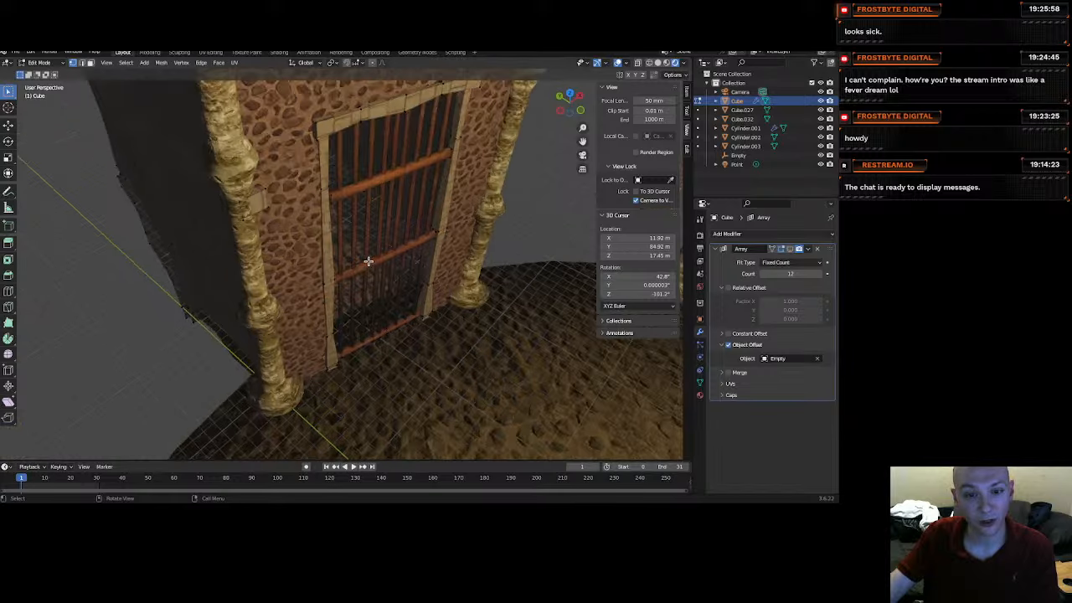
middle_click_drag(376, 249, 393, 356, "shift")
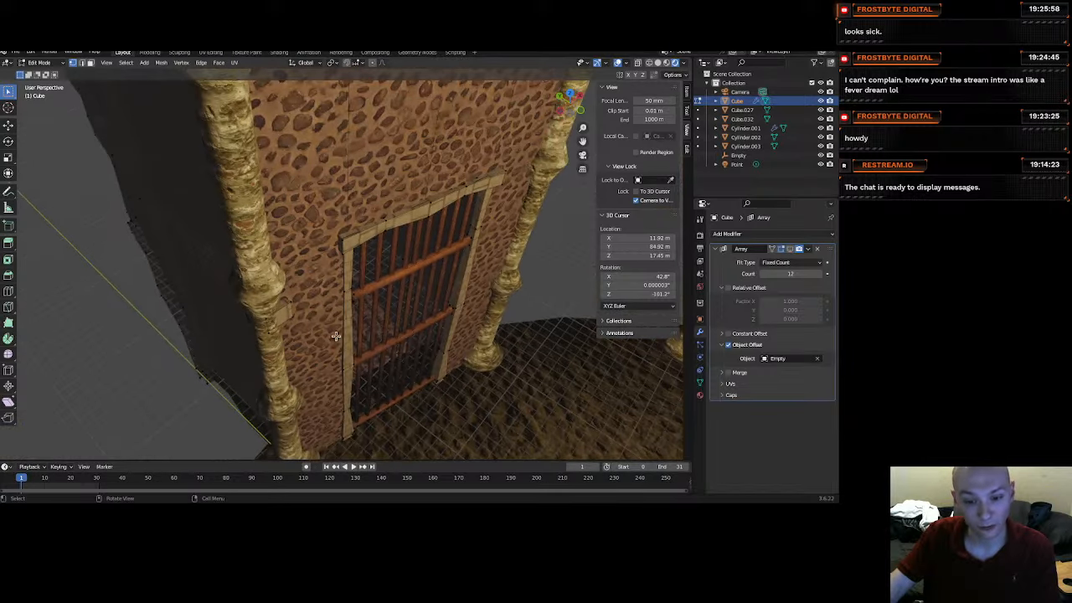
middle_click_drag(336, 336, 387, 314)
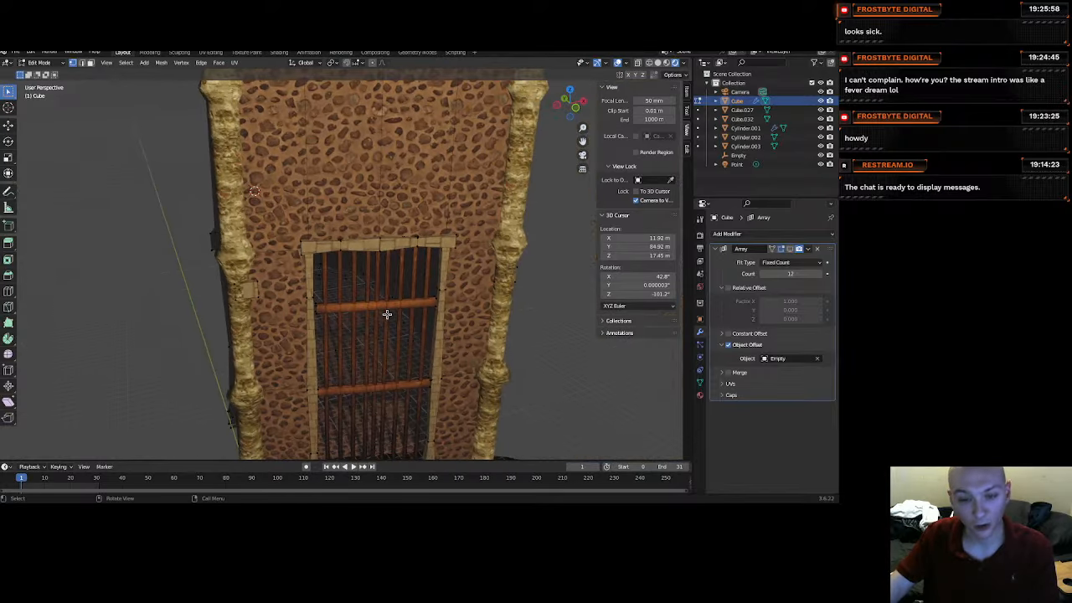
scroll(387, 315, "up", 2)
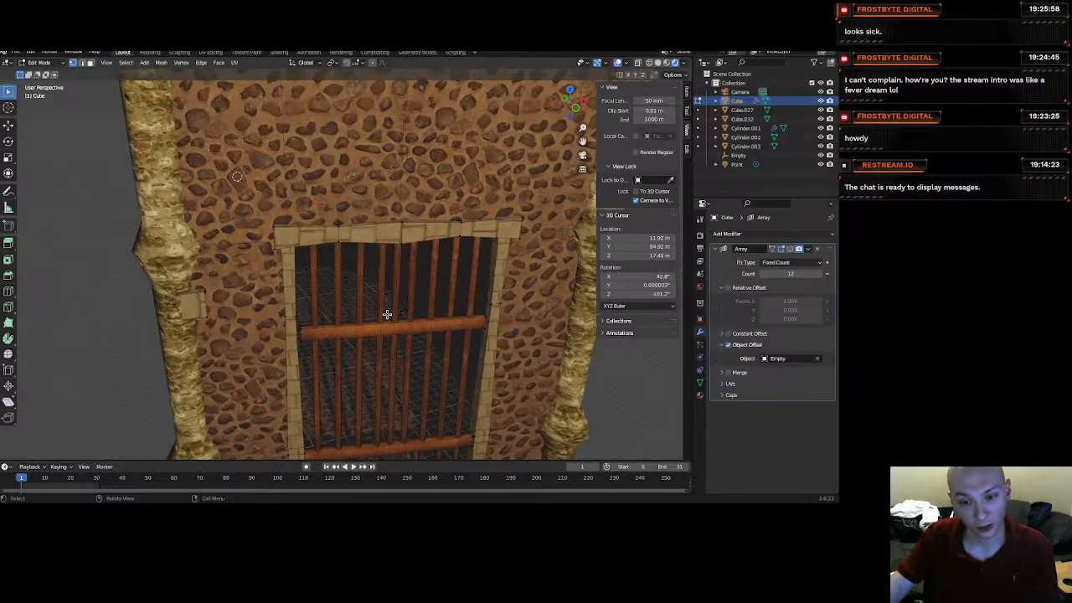
scroll(387, 314, "down", 1)
middle_click_drag(385, 314, 352, 237)
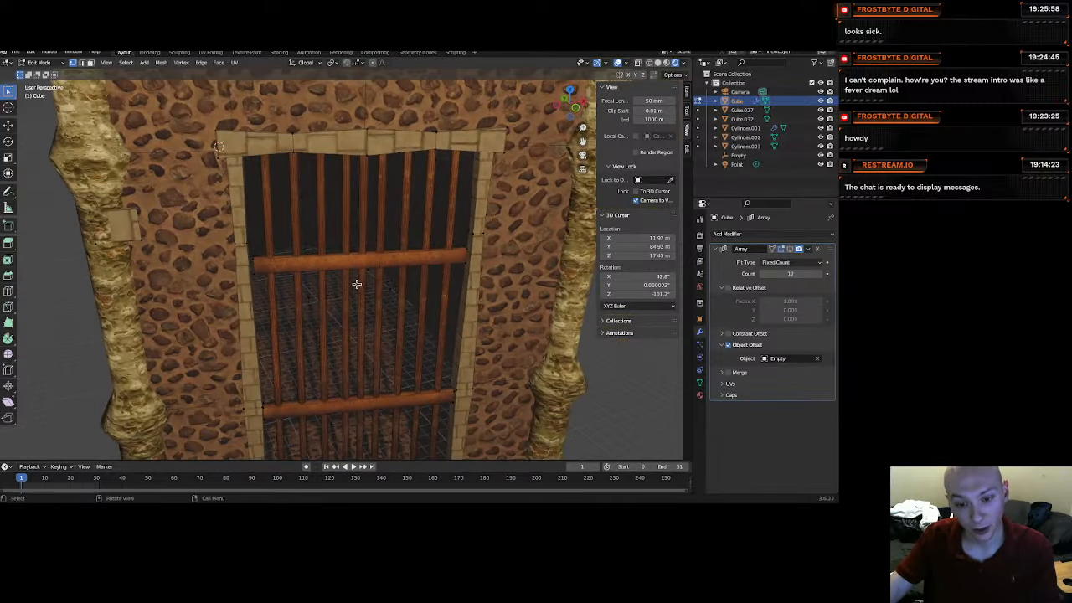
scroll(357, 285, "up", 2)
key("l")
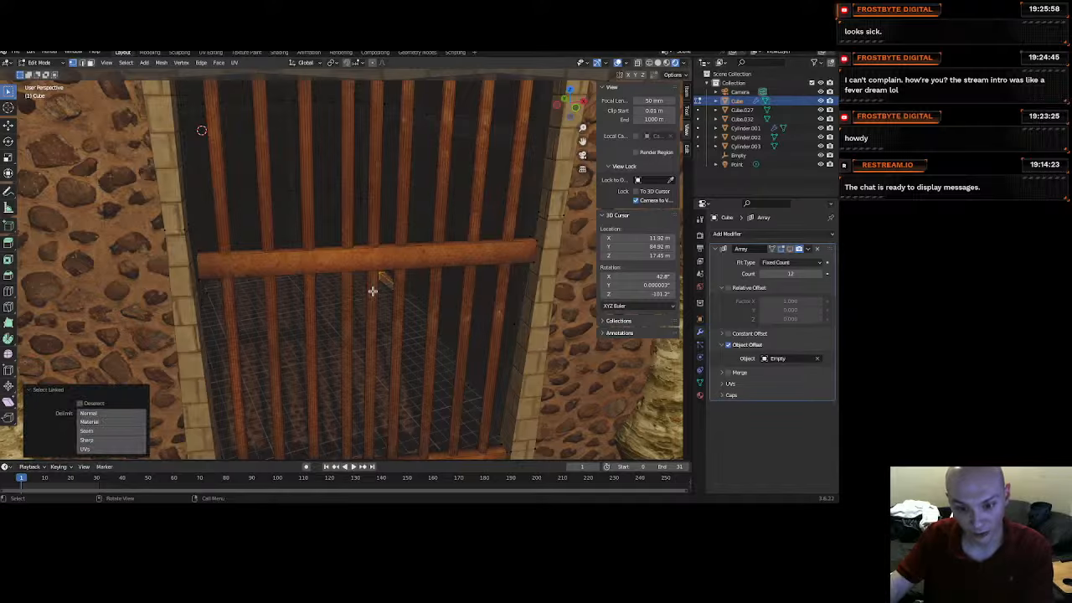
left_click(373, 290)
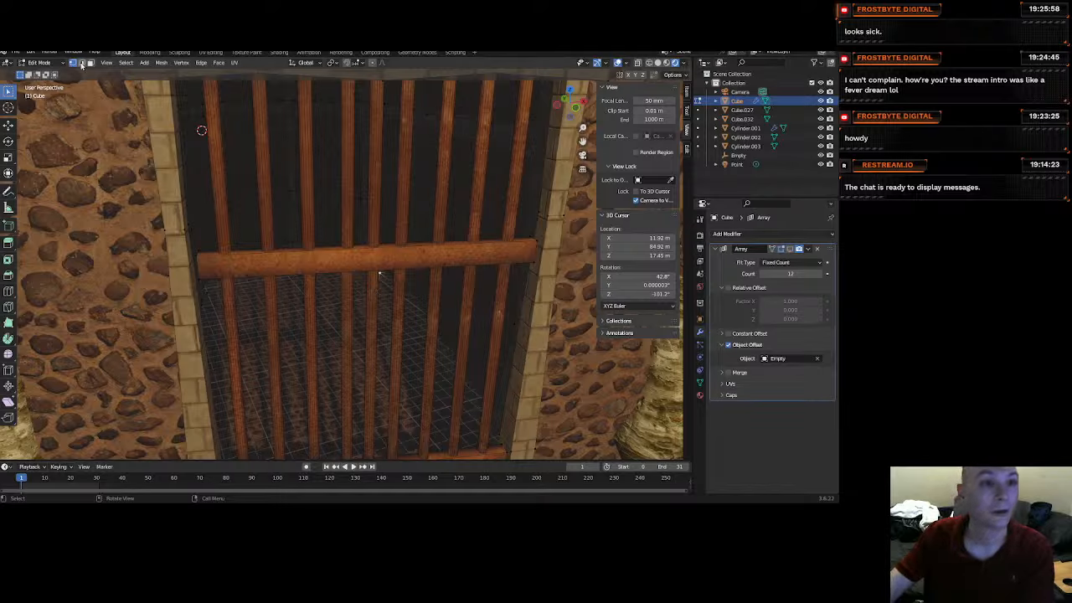
In edge select mode, select the linked geometry of every vertical bar and the upper horizontal bar of the cell door.
key("l")
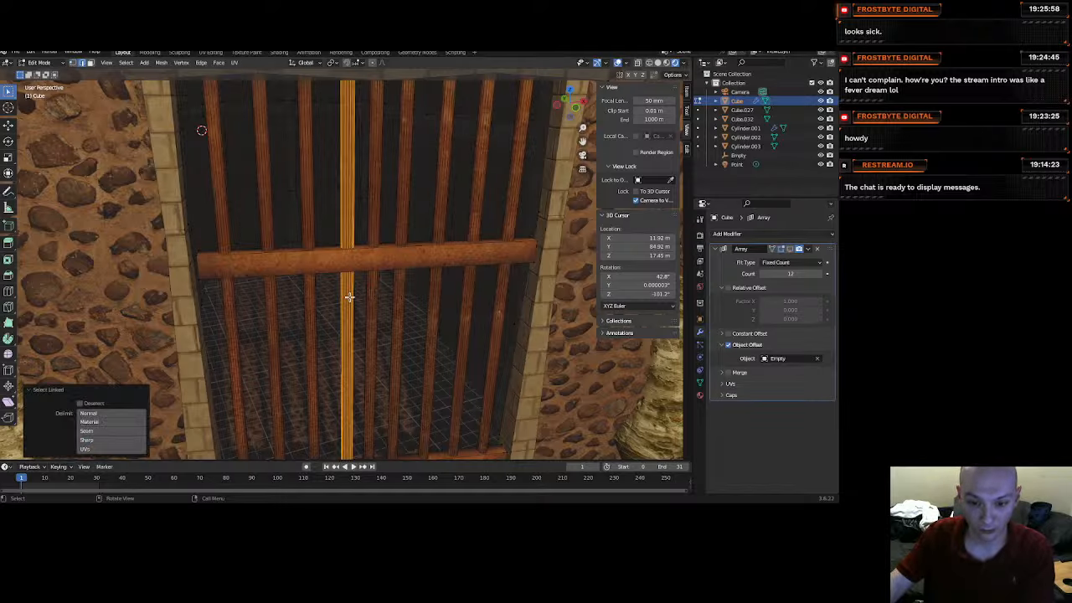
key("l")
key("l")
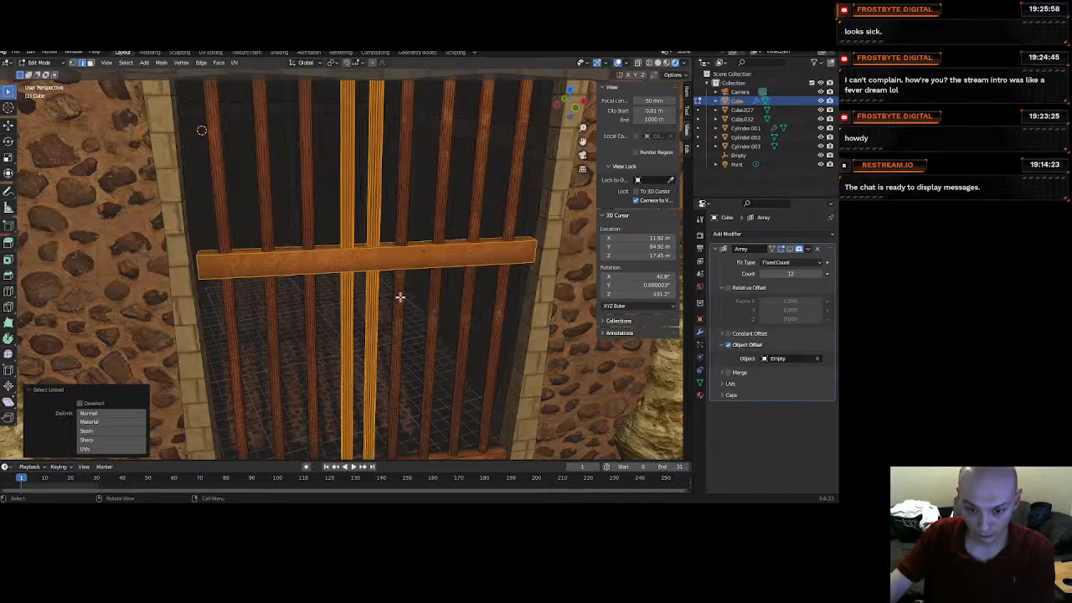
key("l")
key("l")
key("l")
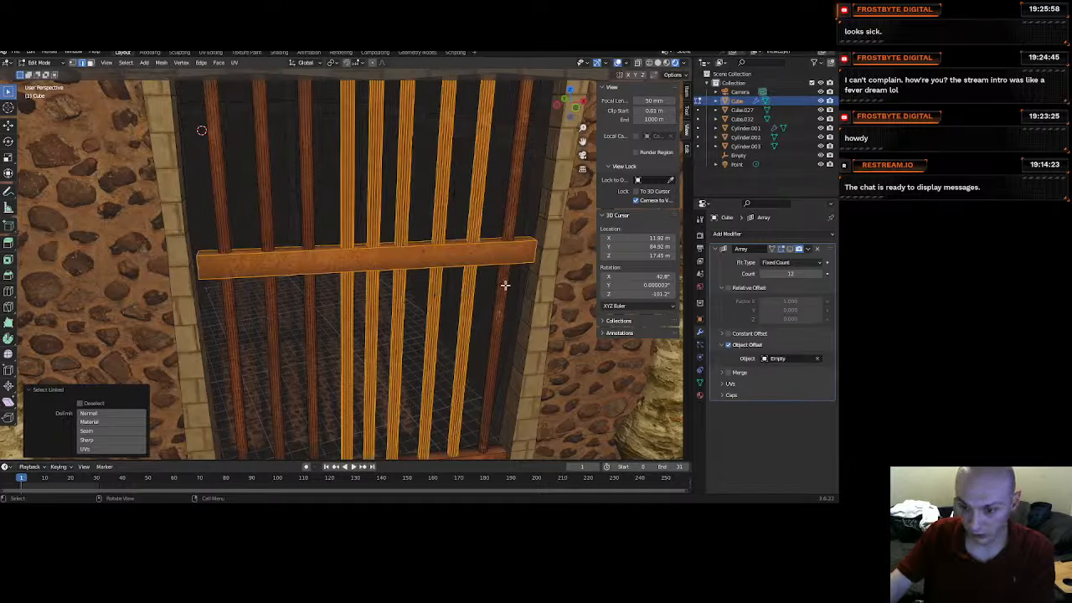
key("l")
key("l")
key("l")
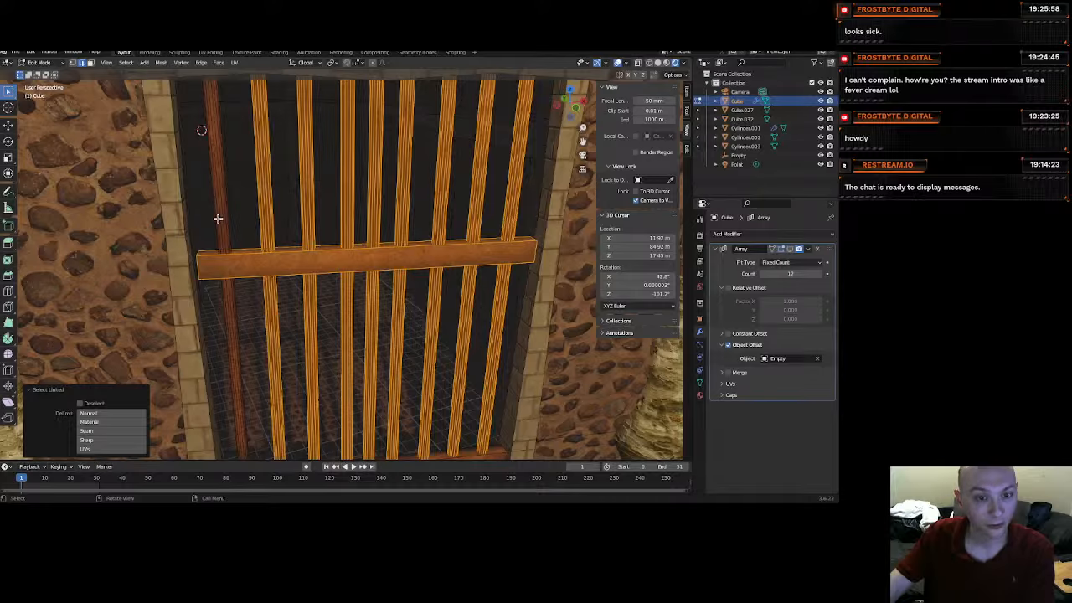
key("l")
Add the middle and lowest horizontal bars to the selection and check the whole grate from an angle.
scroll(318, 352, "down", 5)
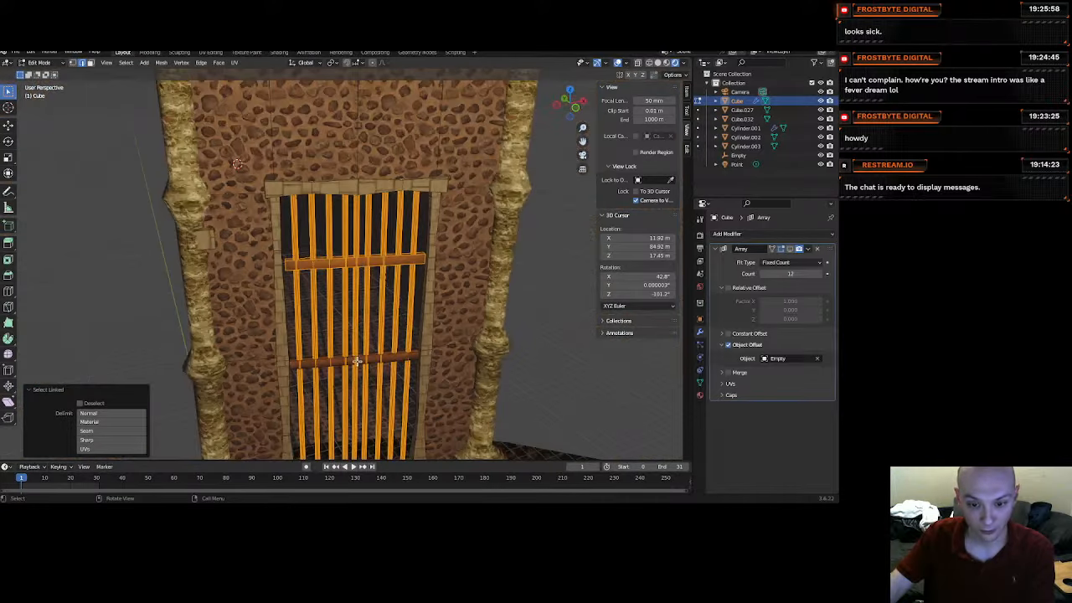
key("l")
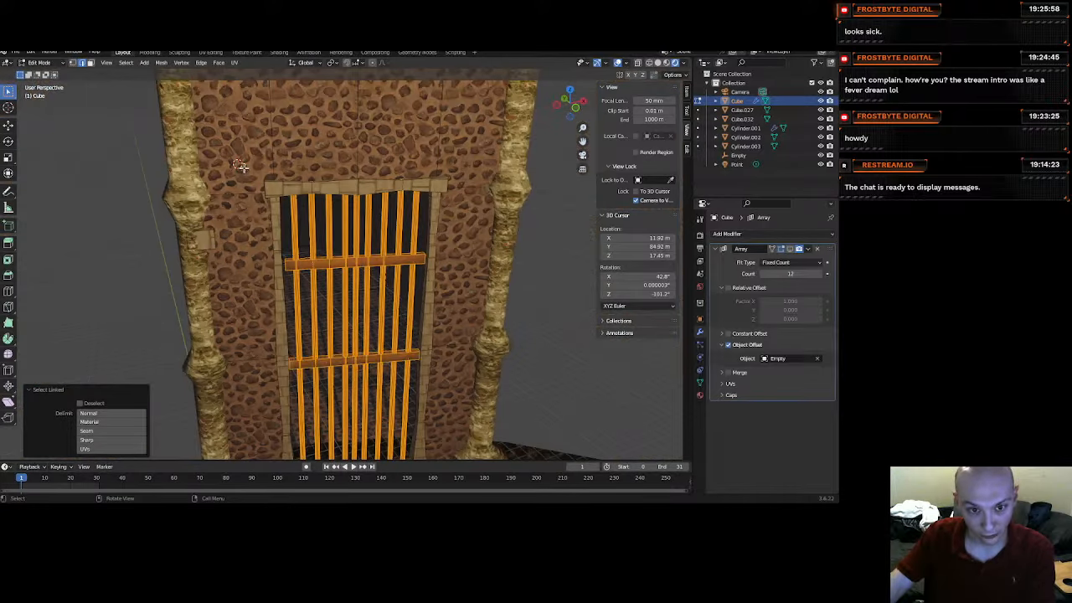
scroll(350, 364, "down", 2)
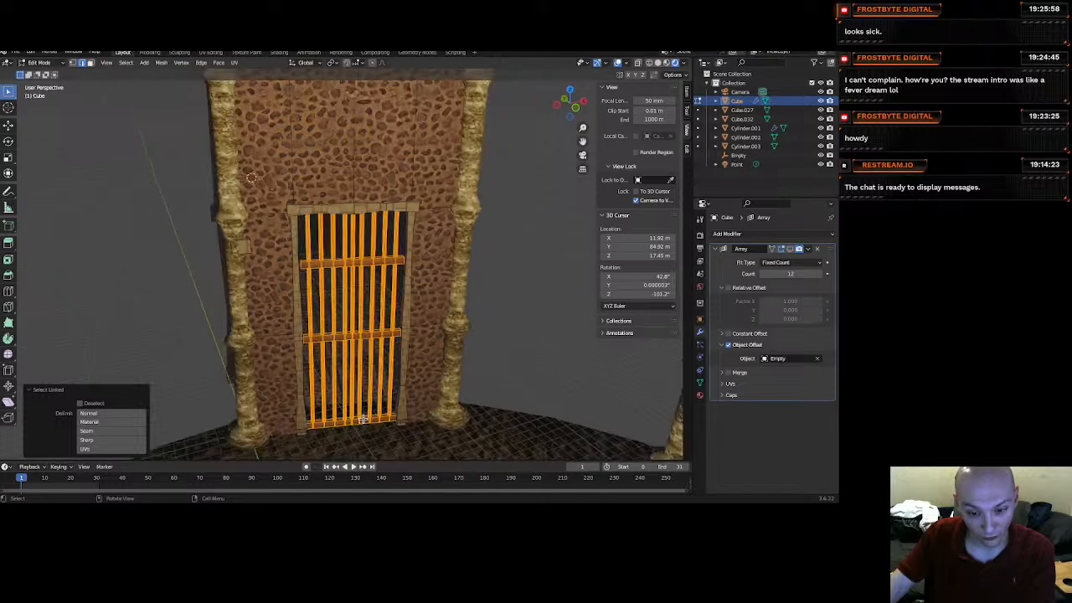
scroll(345, 340, "up", 5)
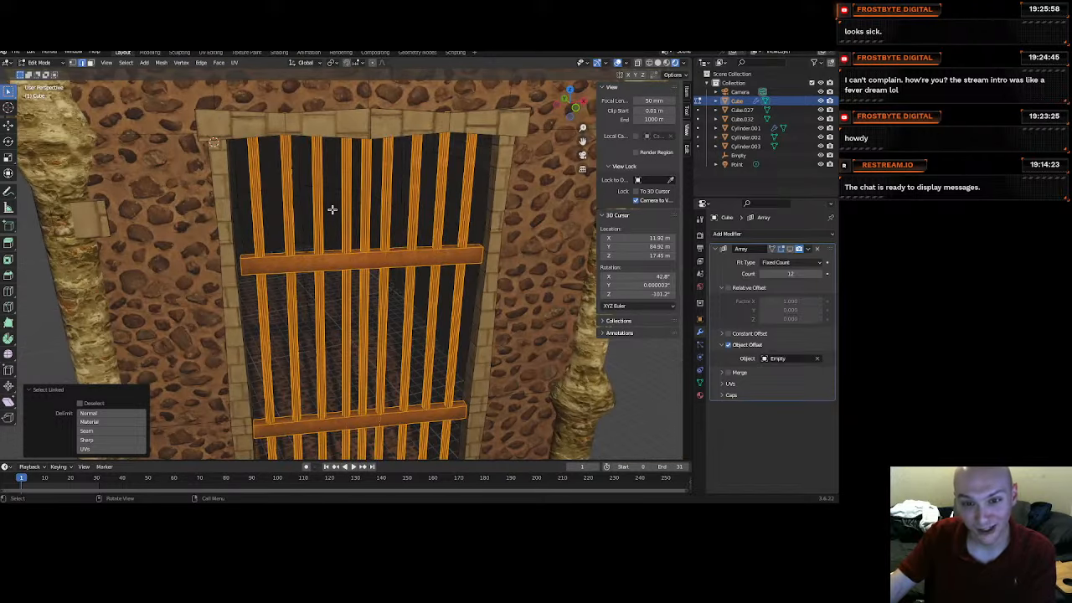
middle_click_drag(332, 199, 350, 212)
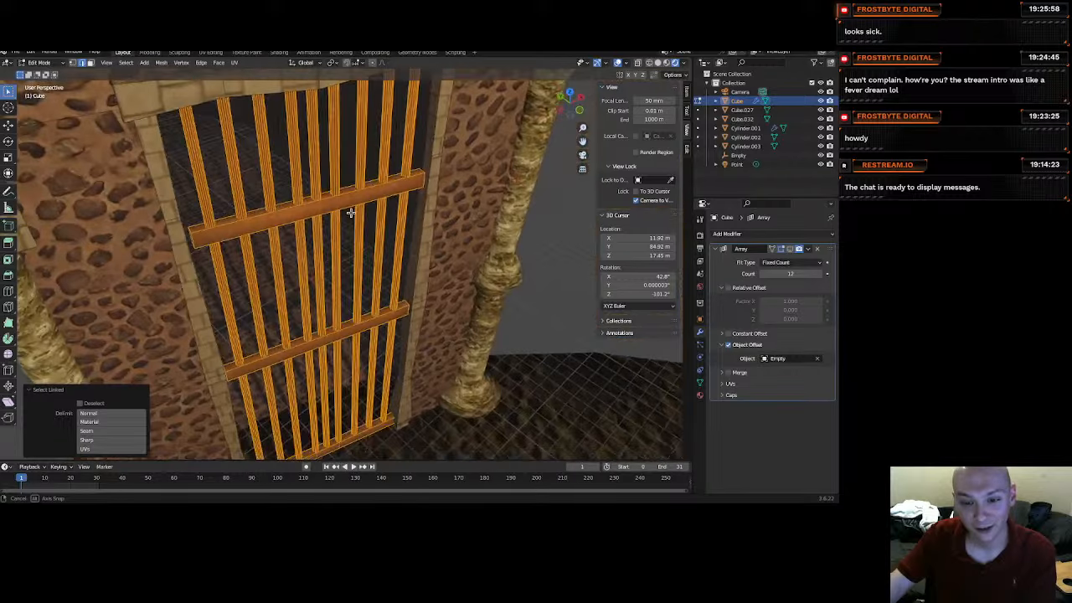
scroll(343, 211, "down", 5)
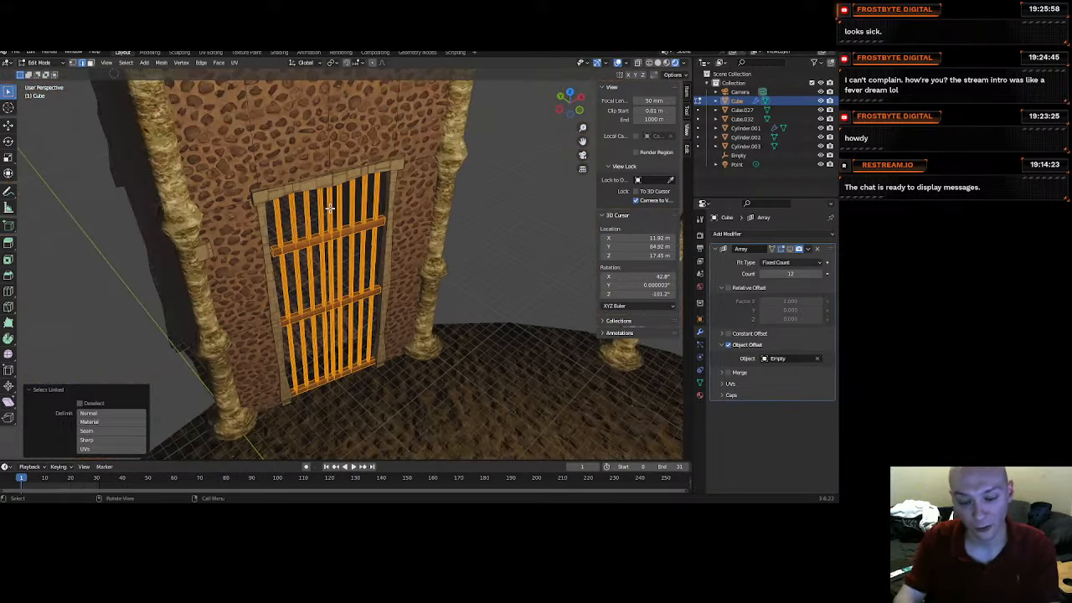
Separate the selected cell bars into their own object and return to Object Mode.
key("p")
left_click(330, 208)
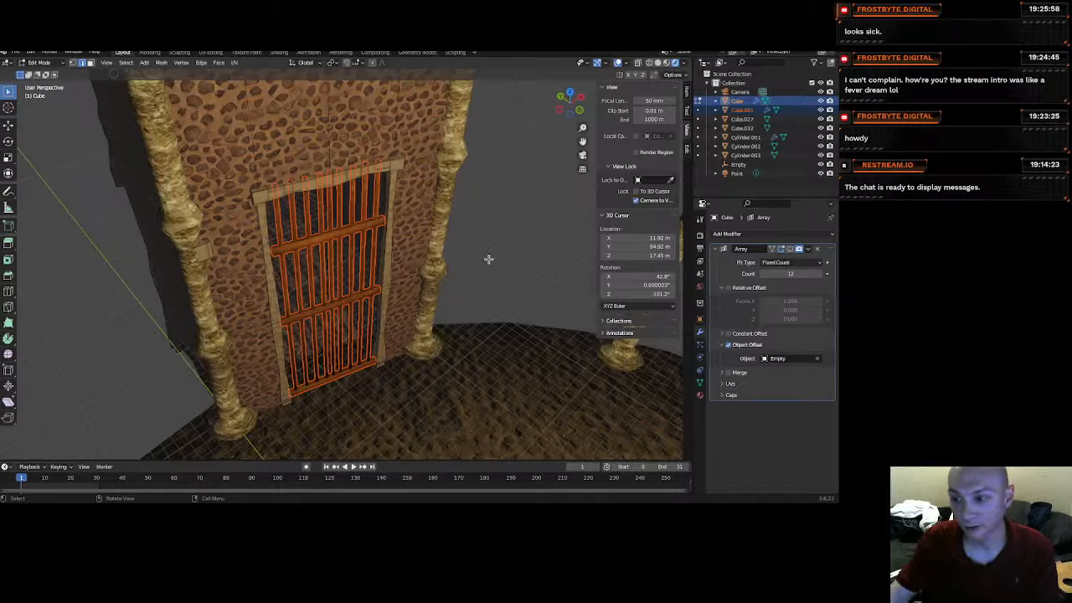
left_click(61, 64)
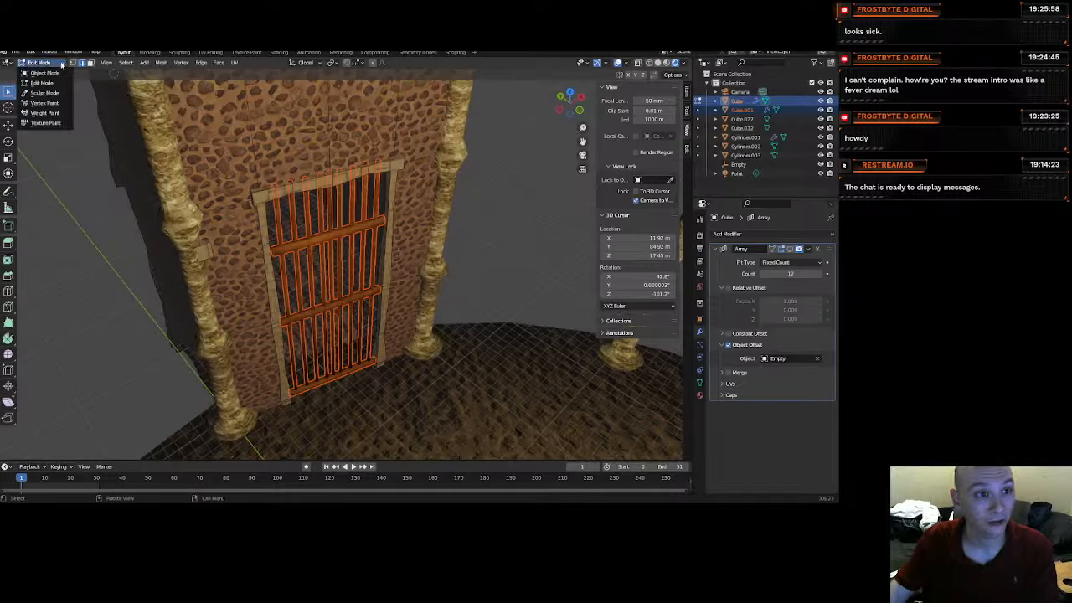
left_click(44, 73)
Enable the wall's Array in the viewport, and preview the separated bars' Array before hiding it again.
left_click(792, 249)
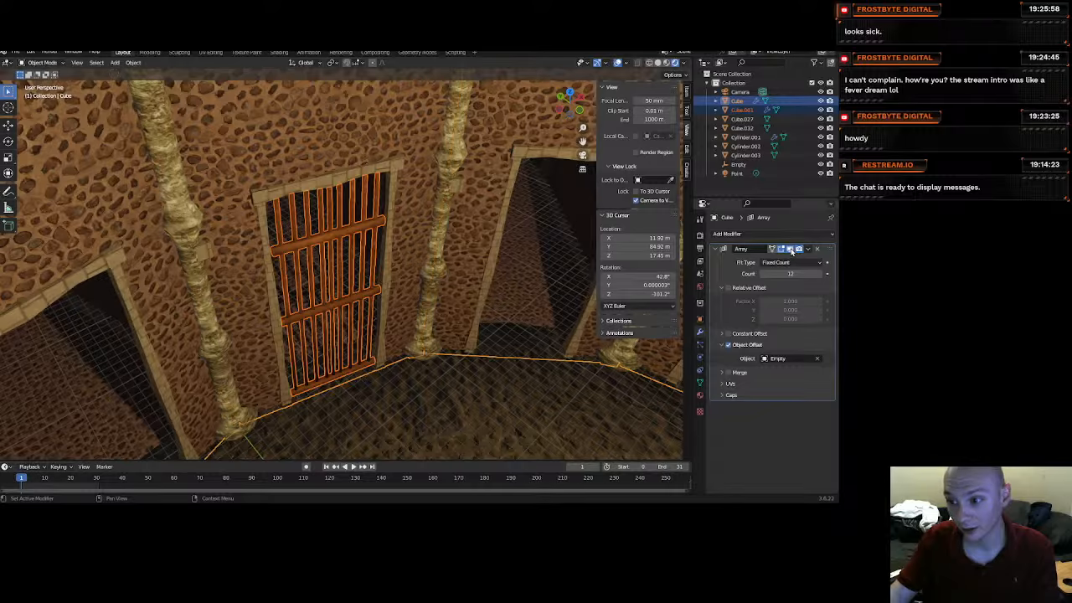
middle_click_drag(402, 293, 331, 293)
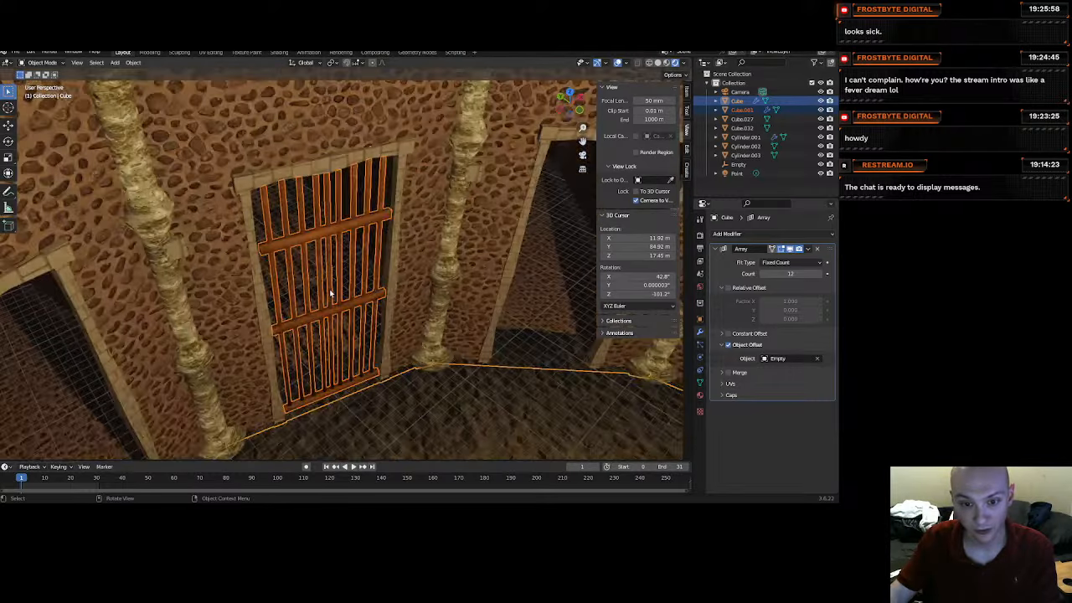
left_click(335, 230)
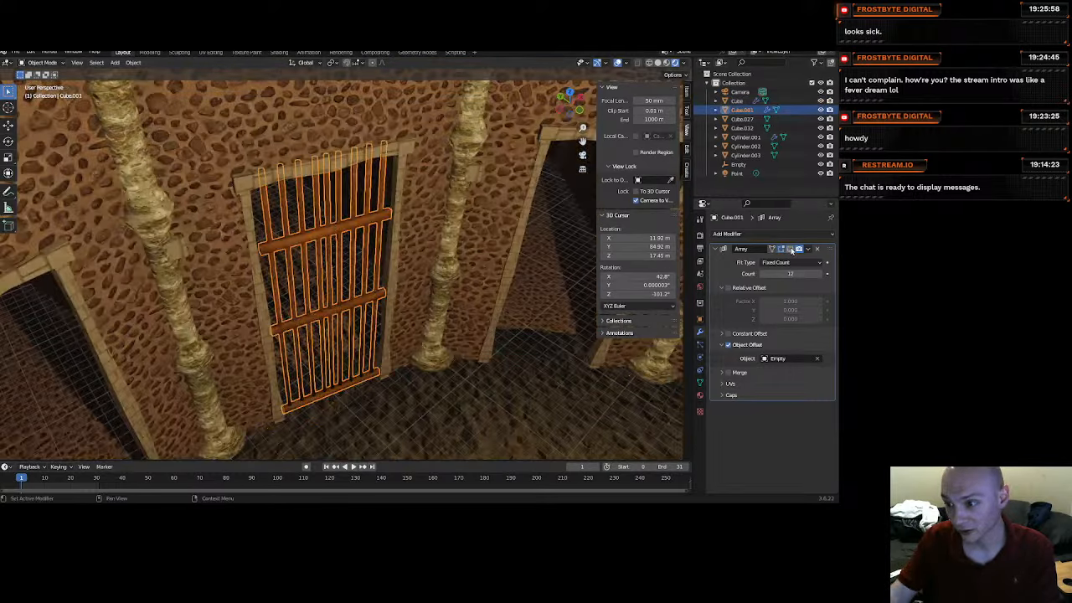
left_click(790, 249)
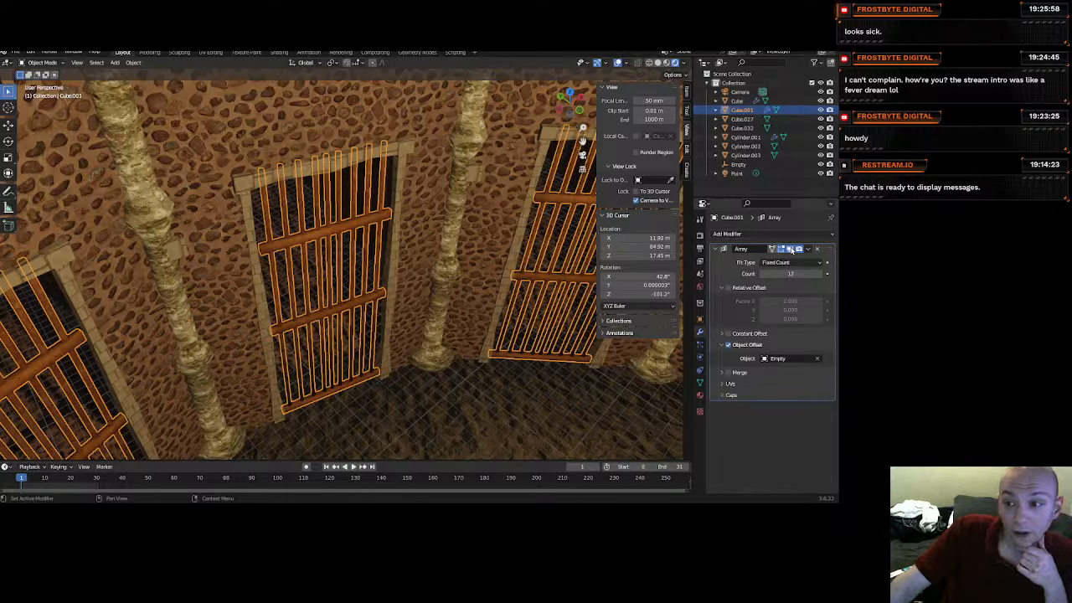
left_click(792, 249)
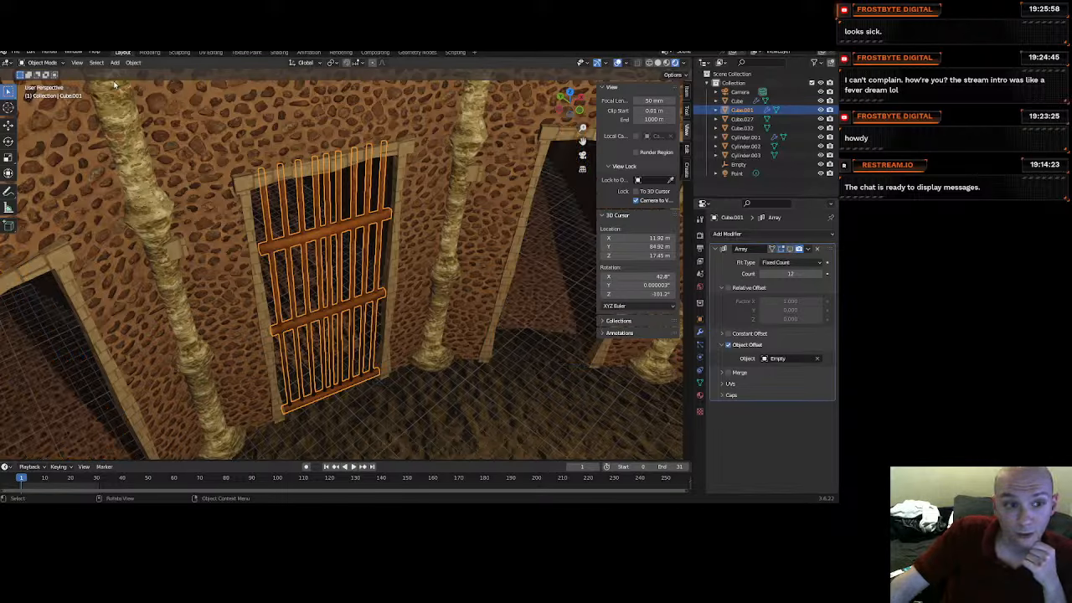
Select all the geometry of the separated cell bars in Edit Mode, return to Object Mode and try to join it.
left_click(50, 63)
left_click(42, 83)
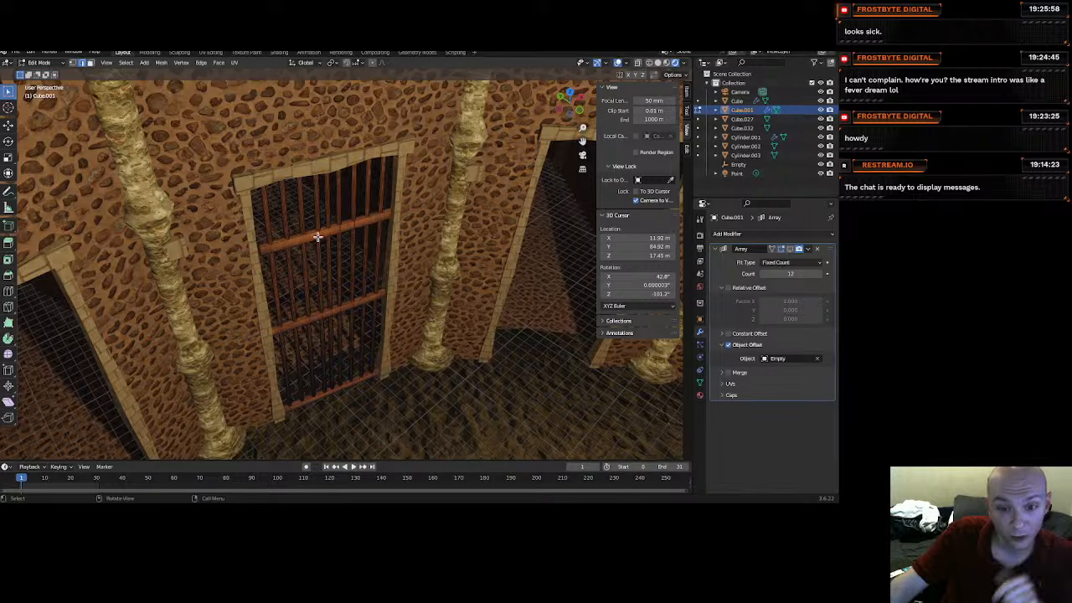
key("a")
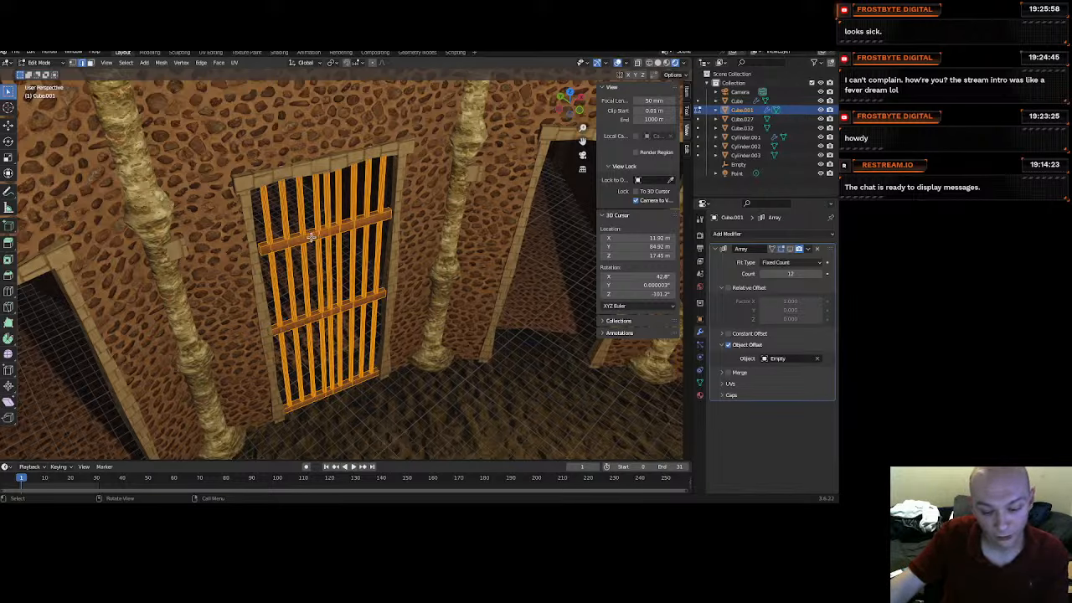
left_click(39, 62)
left_click(38, 73)
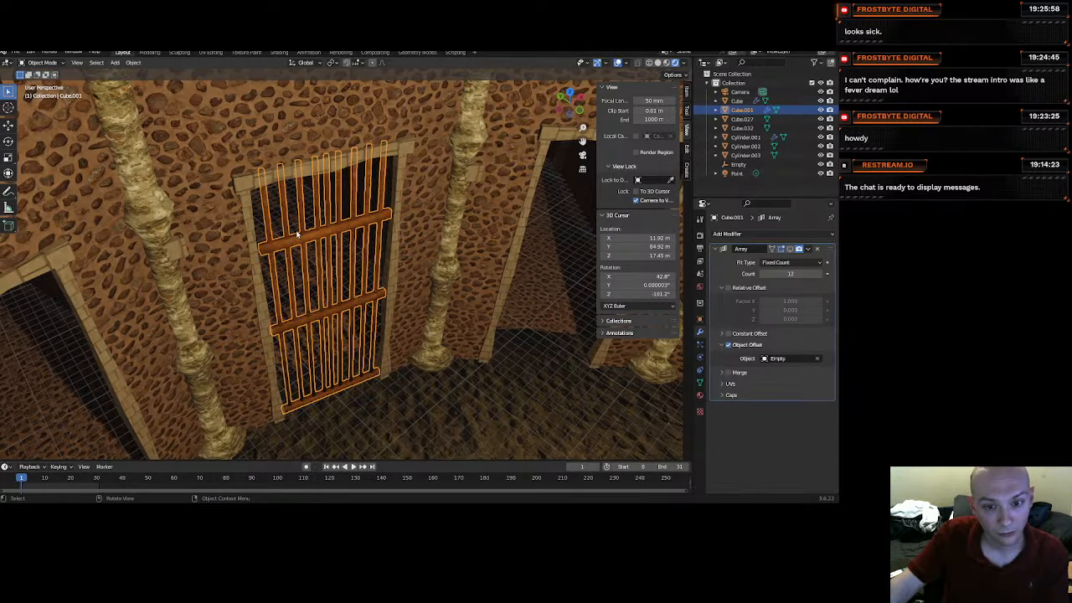
key("ctrl+j")
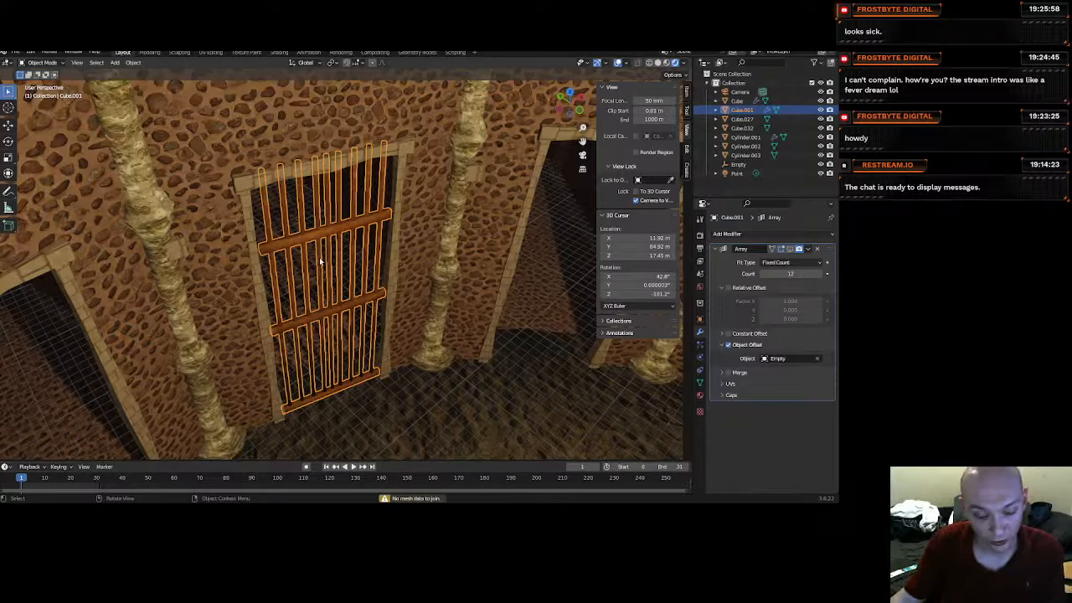
Check the separated bars in Edit Mode by selecting an edge of the upper horizontal bar, and return to Object Mode.
left_click(46, 63)
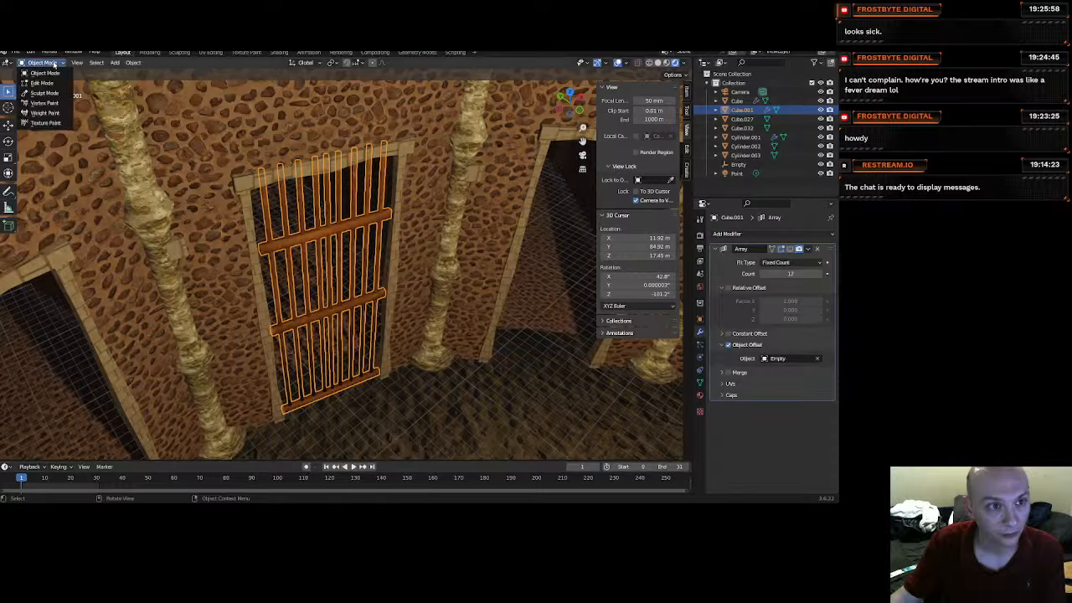
left_click(48, 83)
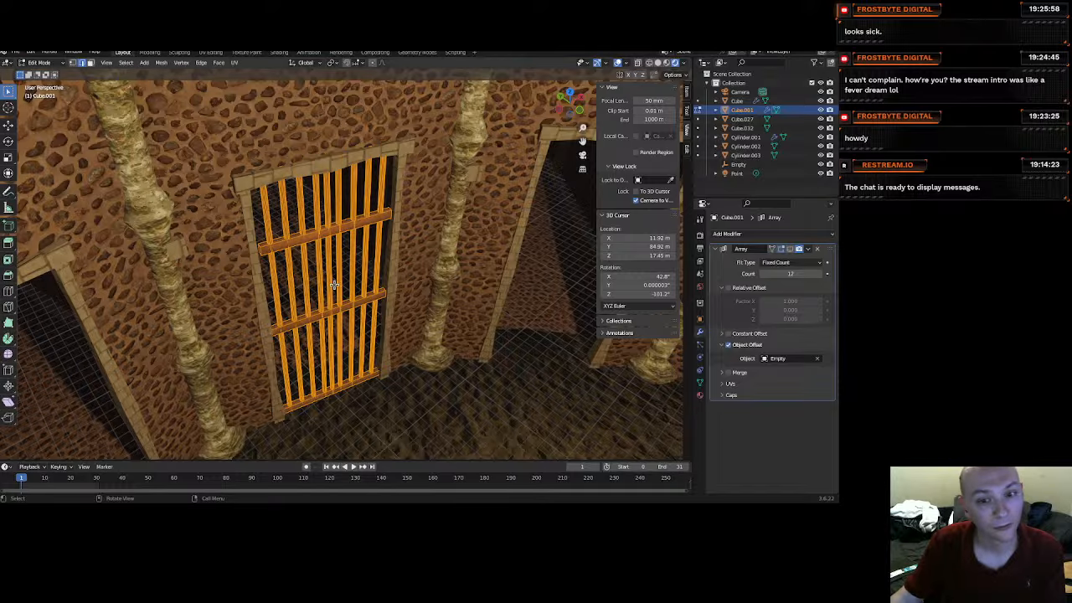
left_click(311, 230)
left_click(312, 236)
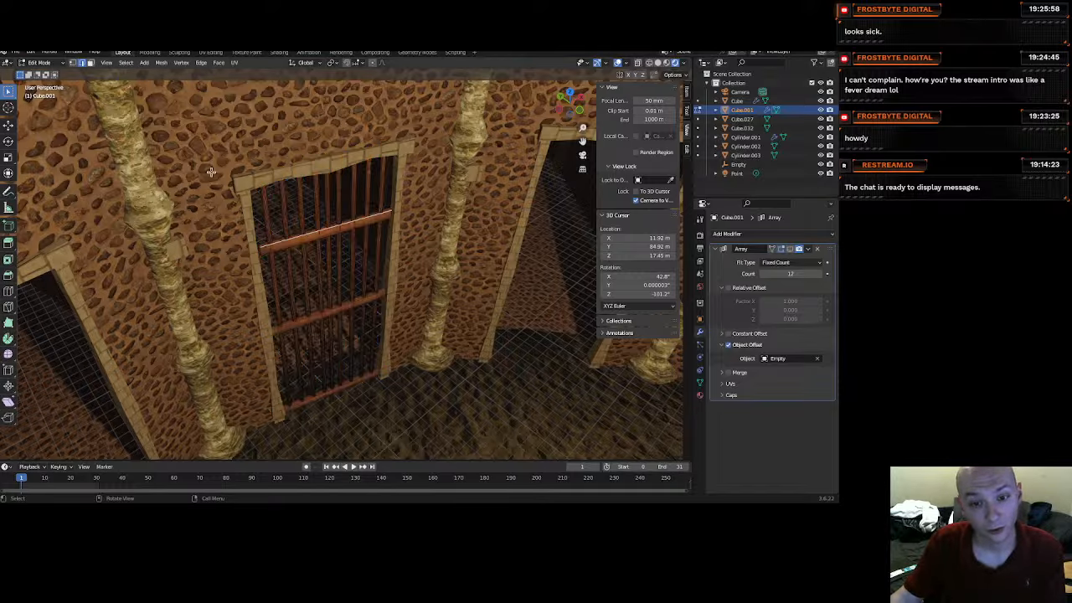
left_click(50, 62)
left_click(46, 74)
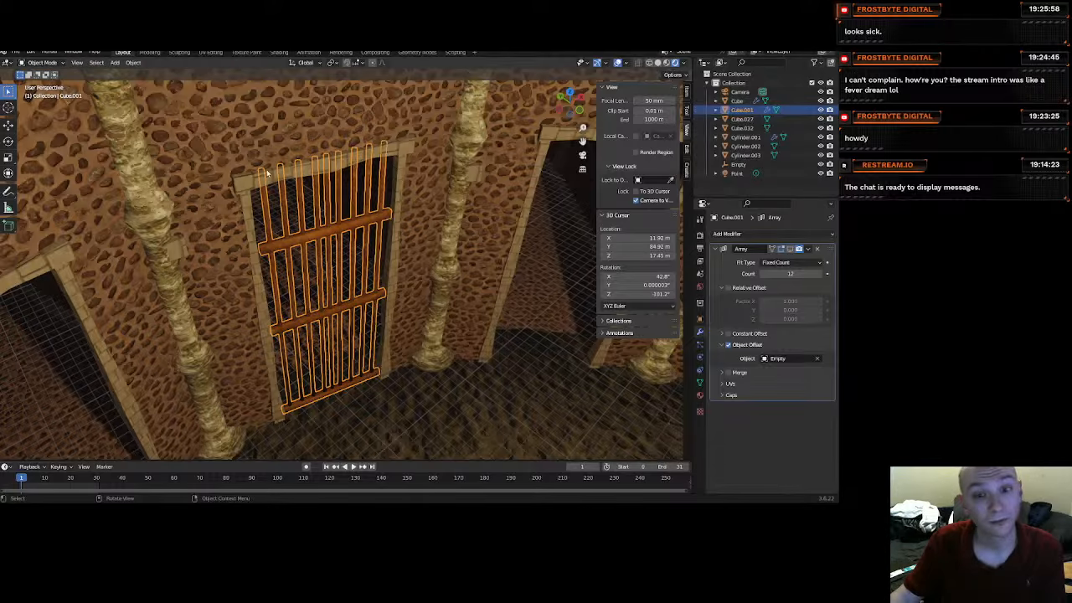
Show the bars' Array in the viewport and inspect the whole ring of cell doors from the top orthographic view.
scroll(485, 309, "down", 8)
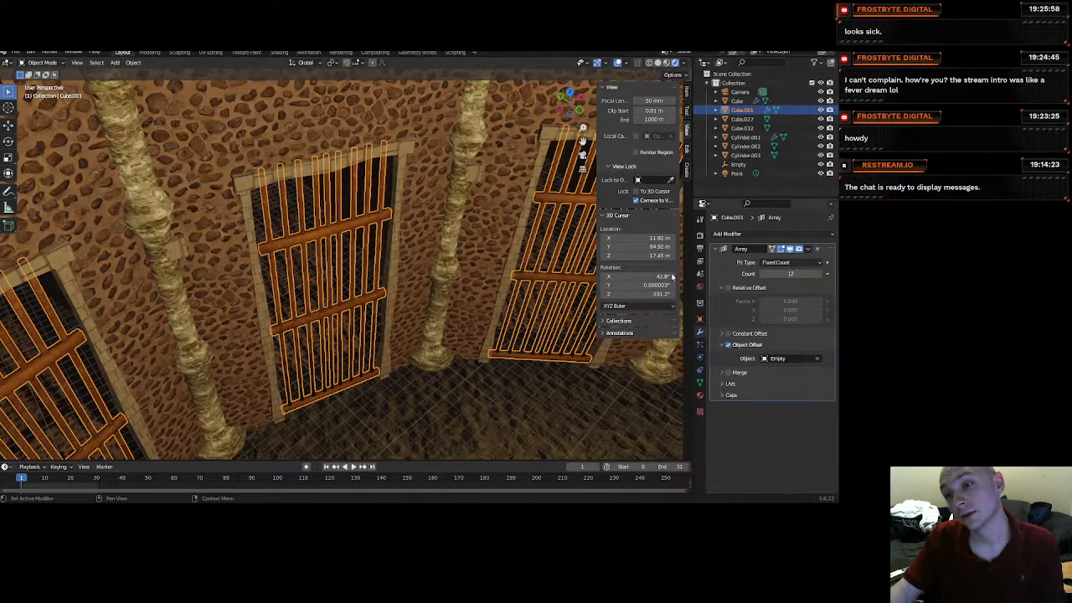
scroll(359, 246, "up", 2)
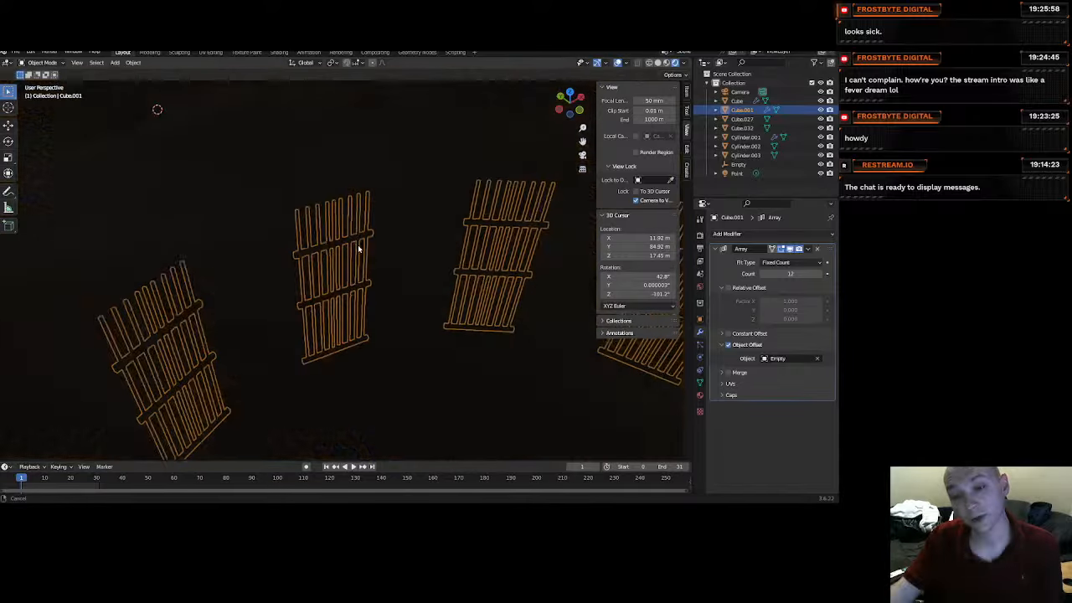
scroll(455, 304, "down", 2)
middle_click_drag(428, 284, 362, 358, "shift")
scroll(388, 281, "up", 4)
scroll(411, 322, "down", 8)
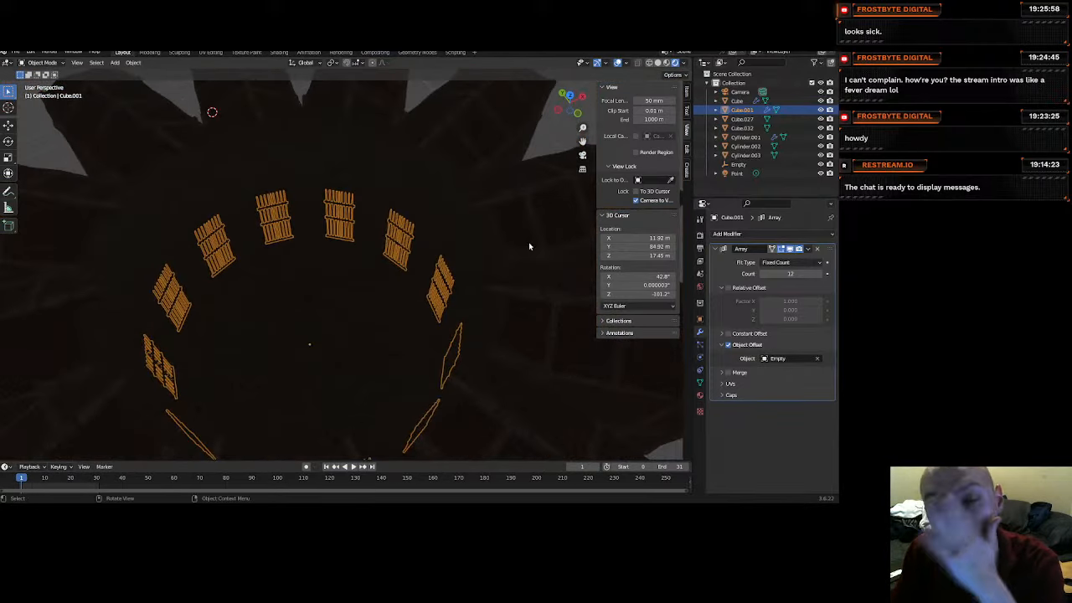
left_click(569, 97)
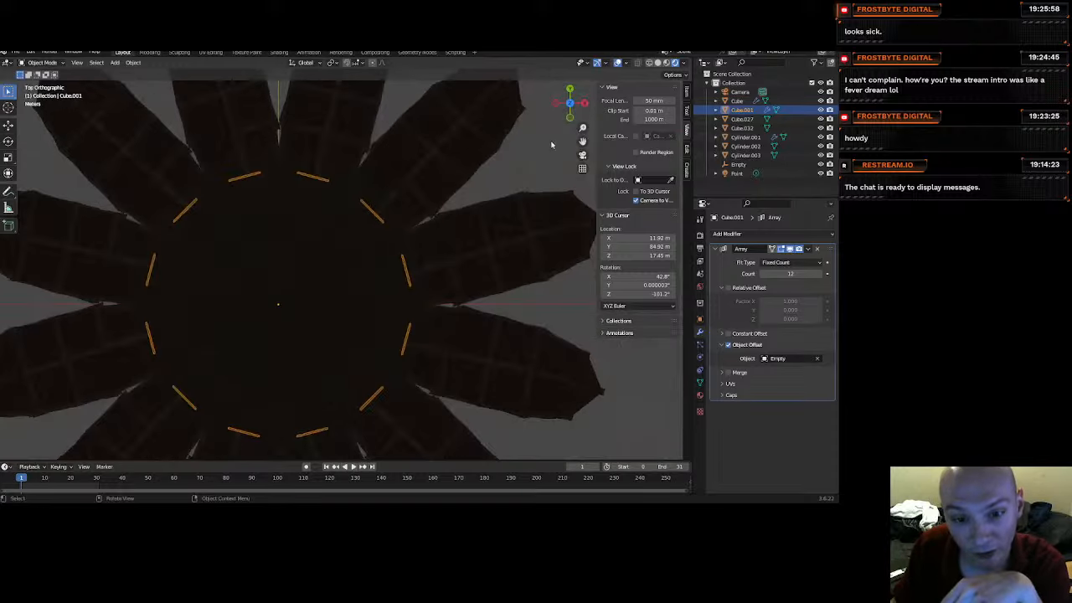
scroll(490, 226, "down", 3)
Select the wall object and apply its Array modifier.
left_click(355, 181)
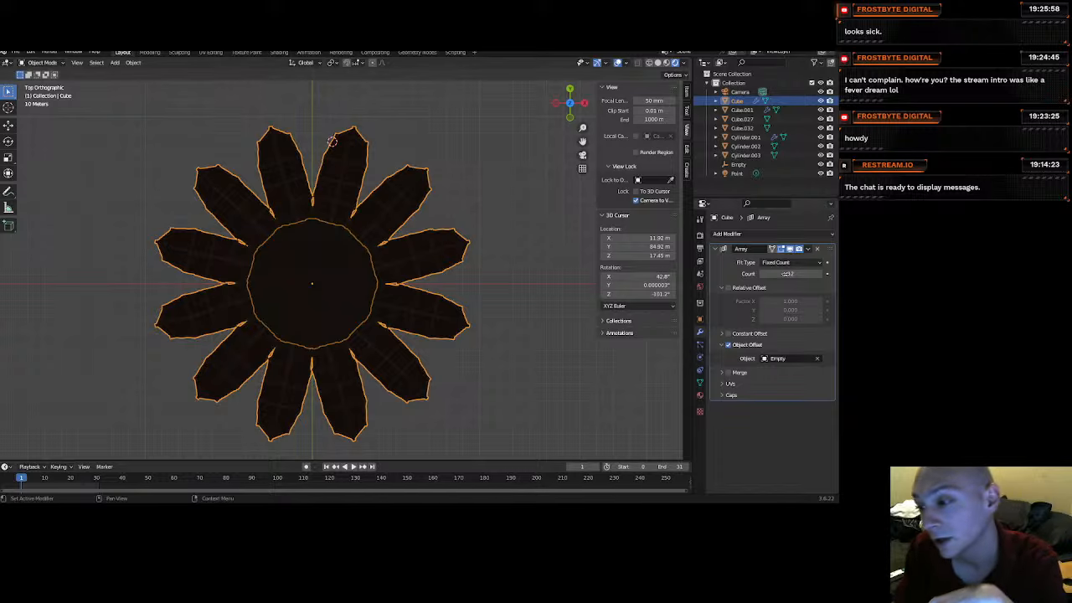
left_click(807, 249)
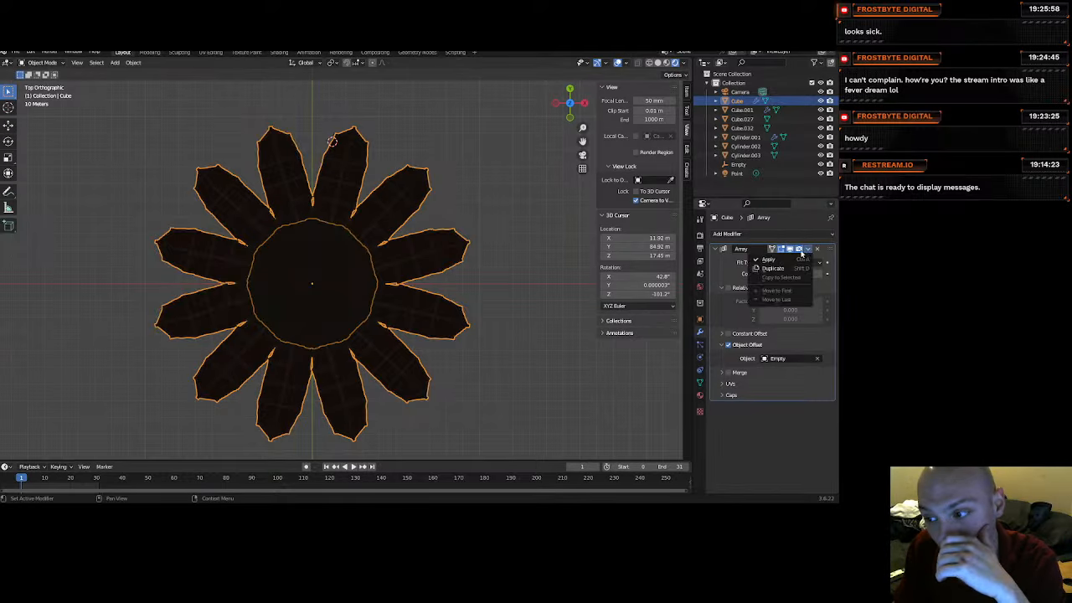
left_click(778, 260)
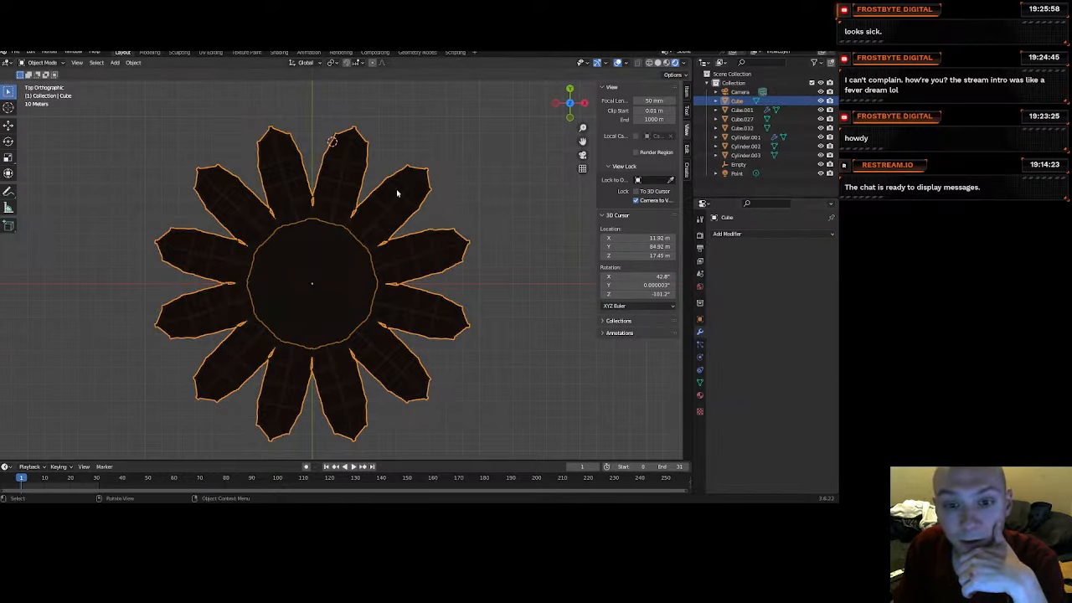
Enter Edit Mode on the wall mesh and switch to wireframe shading around the cell chamber beside the Y axis.
left_click(40, 63)
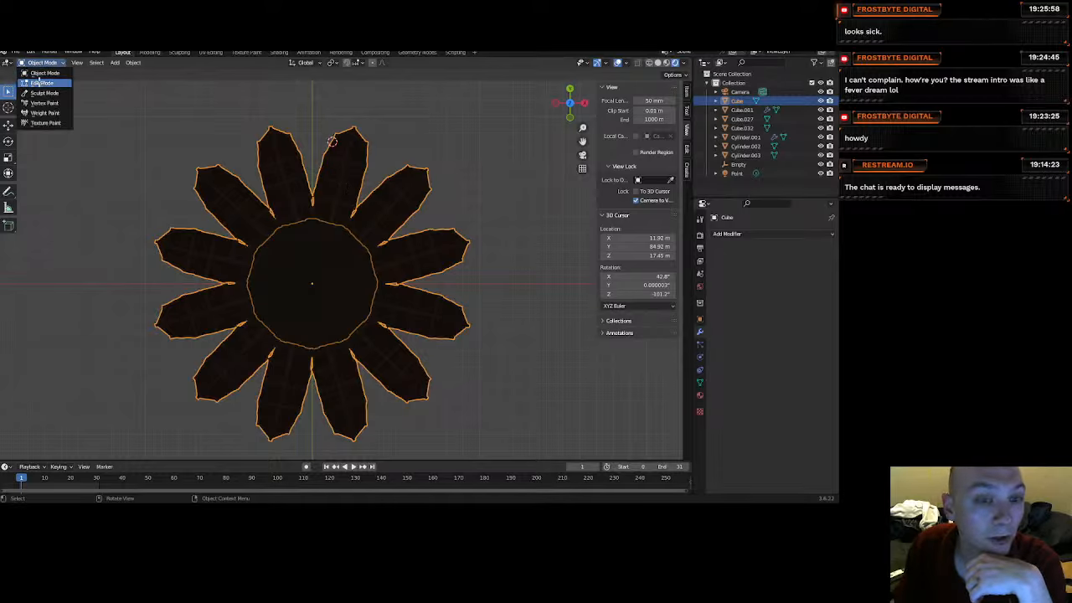
left_click(42, 84)
scroll(358, 196, "up", 3)
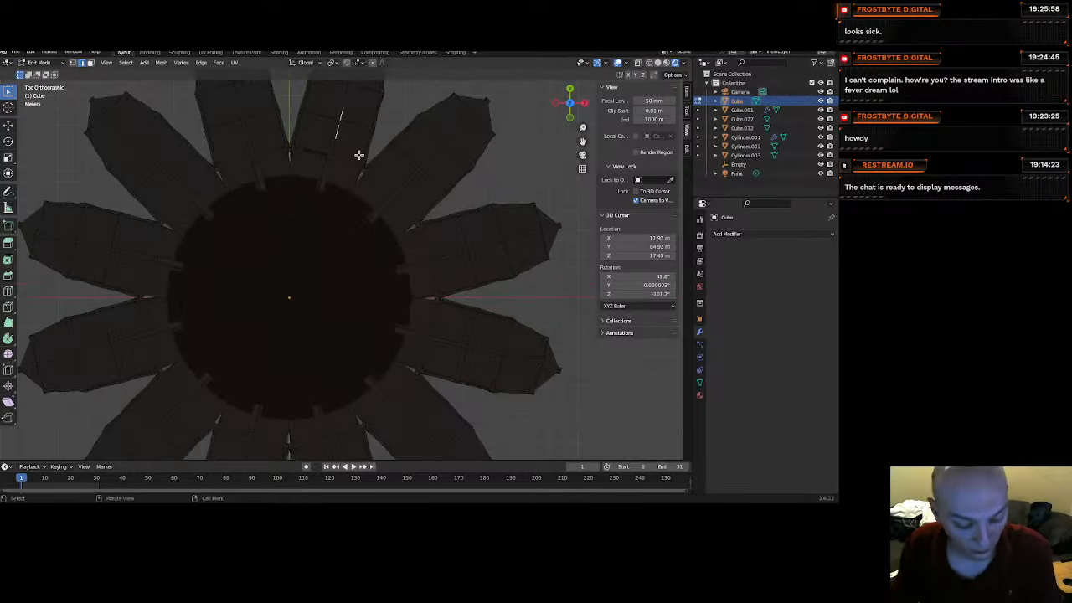
middle_click_drag(360, 159, 326, 273, "shift")
scroll(339, 260, "up", 2)
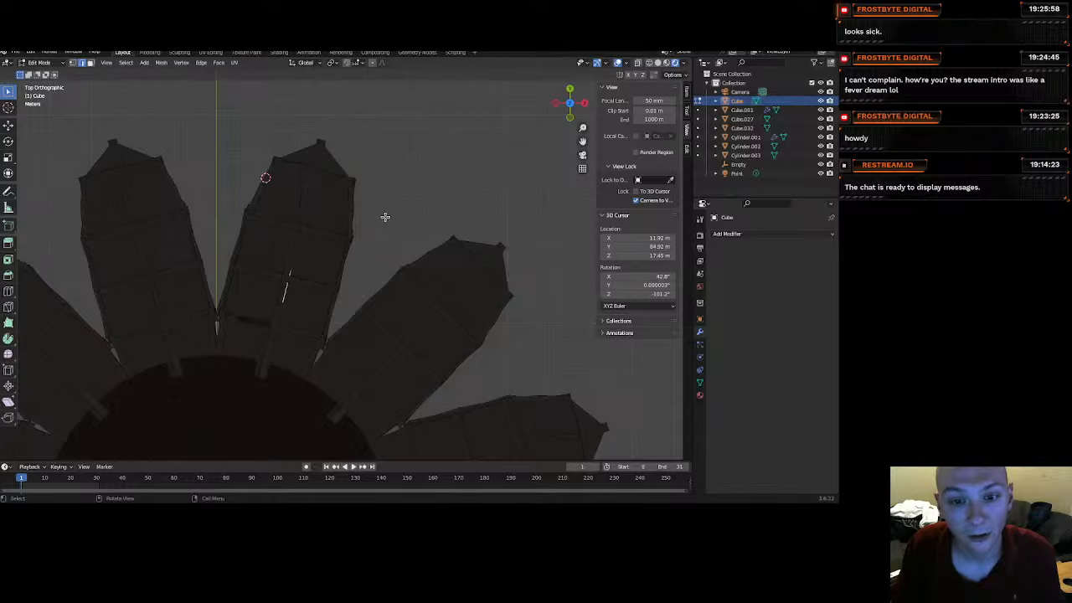
key("z")
left_click(294, 212)
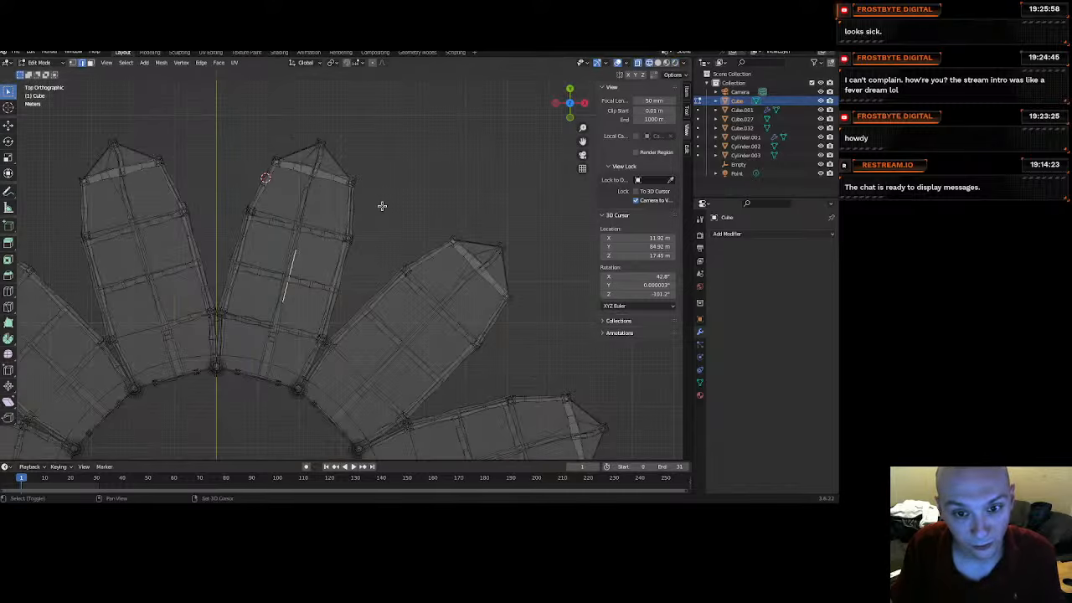
Select the linked shell and outer beams of the cell chamber just on the positive X side of the Y axis, and delete them.
left_click_drag(382, 206, 244, 126)
scroll(319, 171, "up", 1)
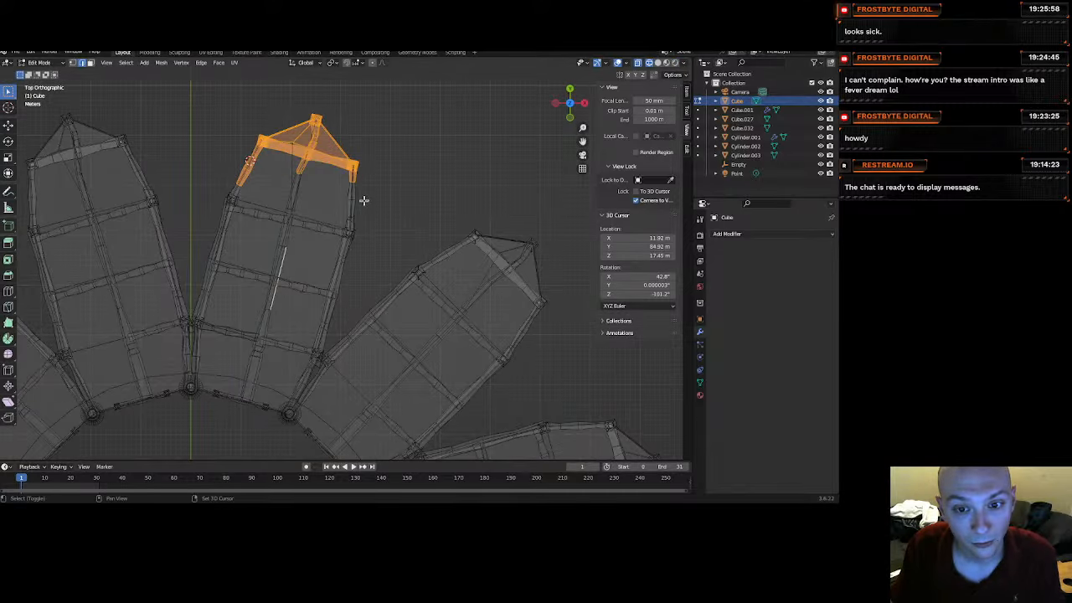
scroll(360, 197, "up", 3)
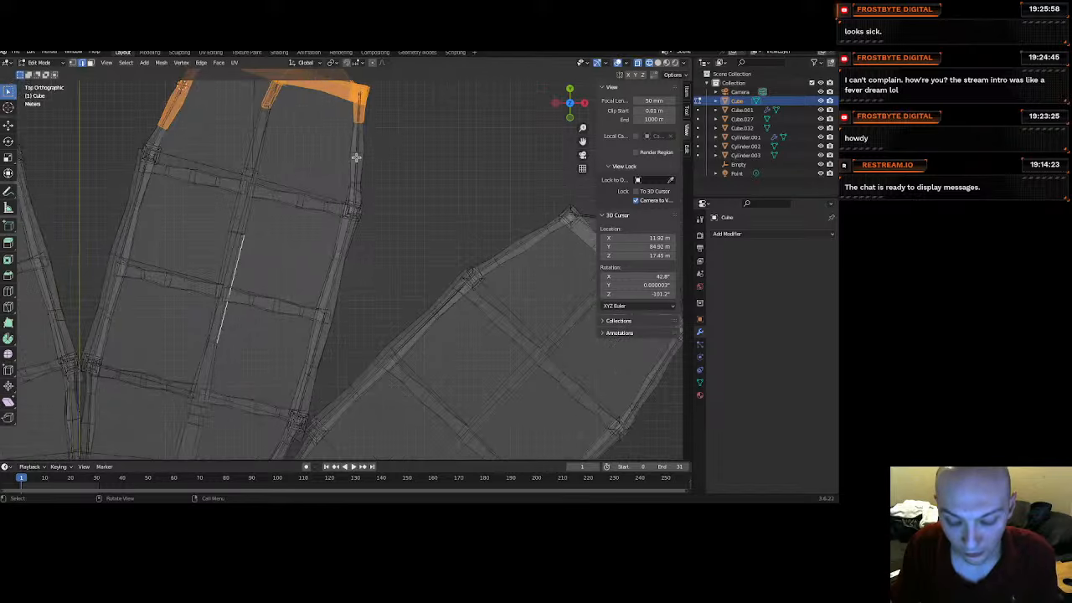
key("ctrl+l")
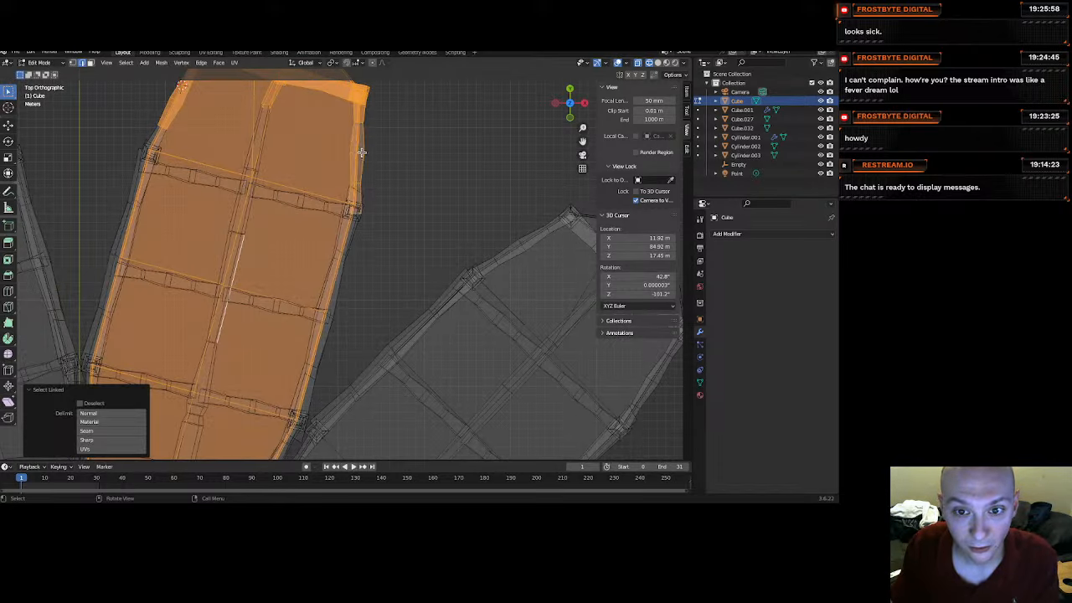
scroll(362, 152, "down", 4)
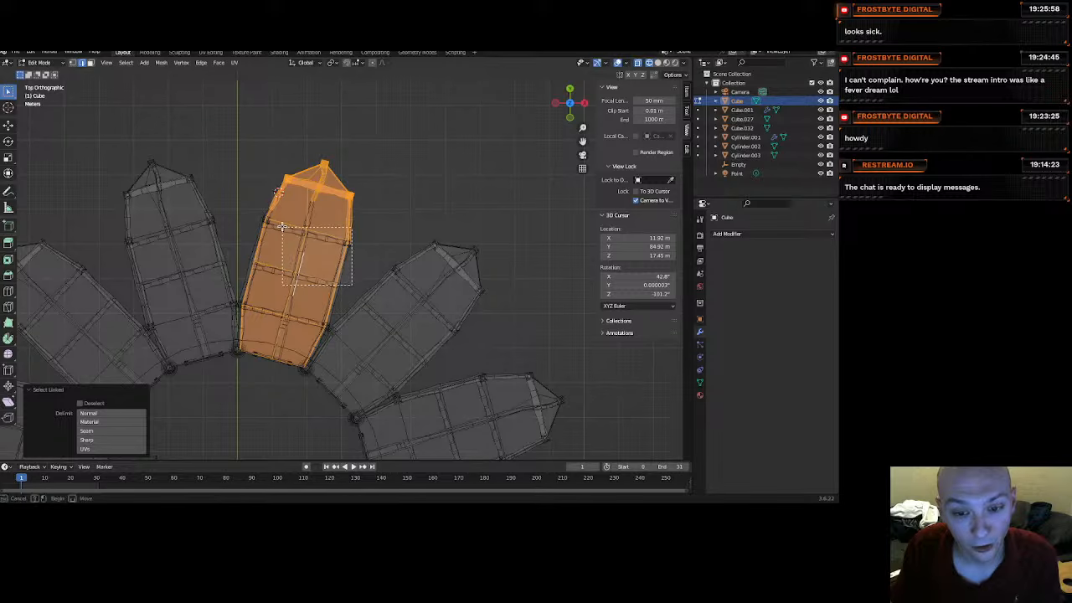
left_click(313, 279, "shift")
scroll(402, 339, "up", 3)
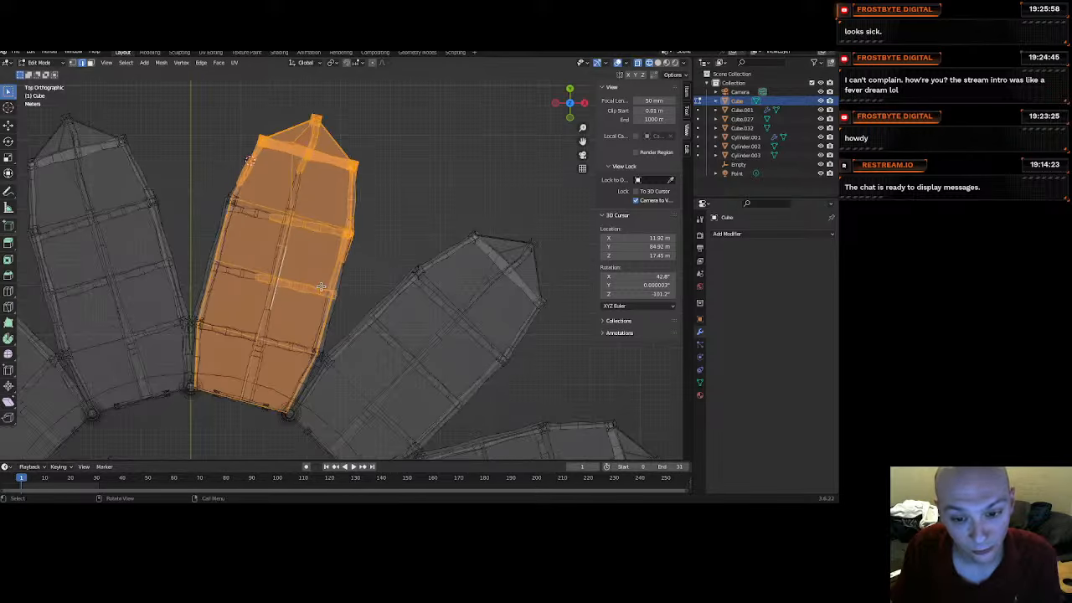
left_click(90, 64)
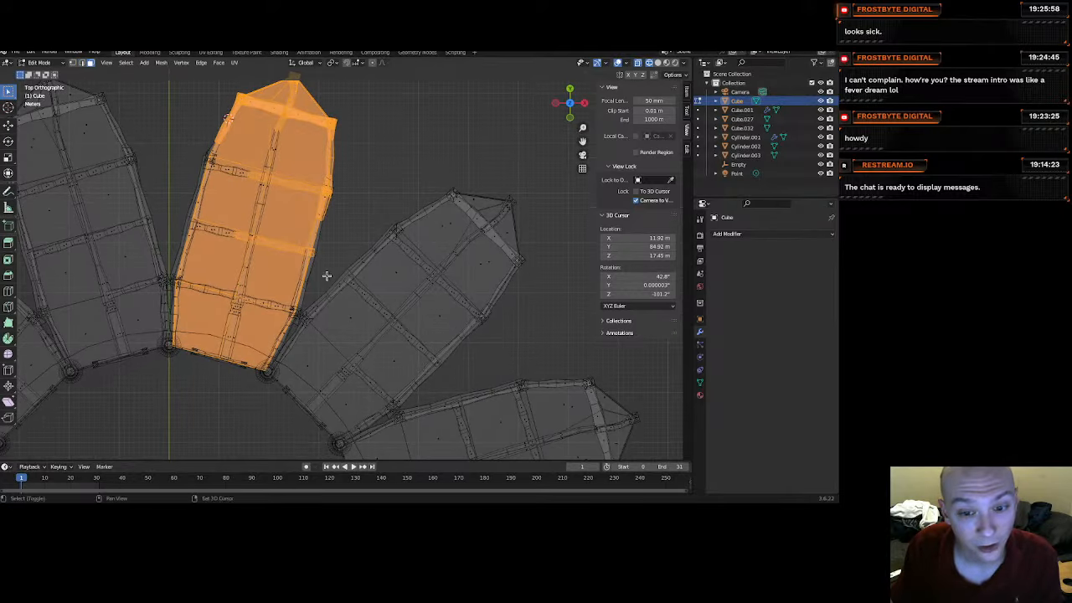
middle_click_drag(241, 235, 320, 145, "shift")
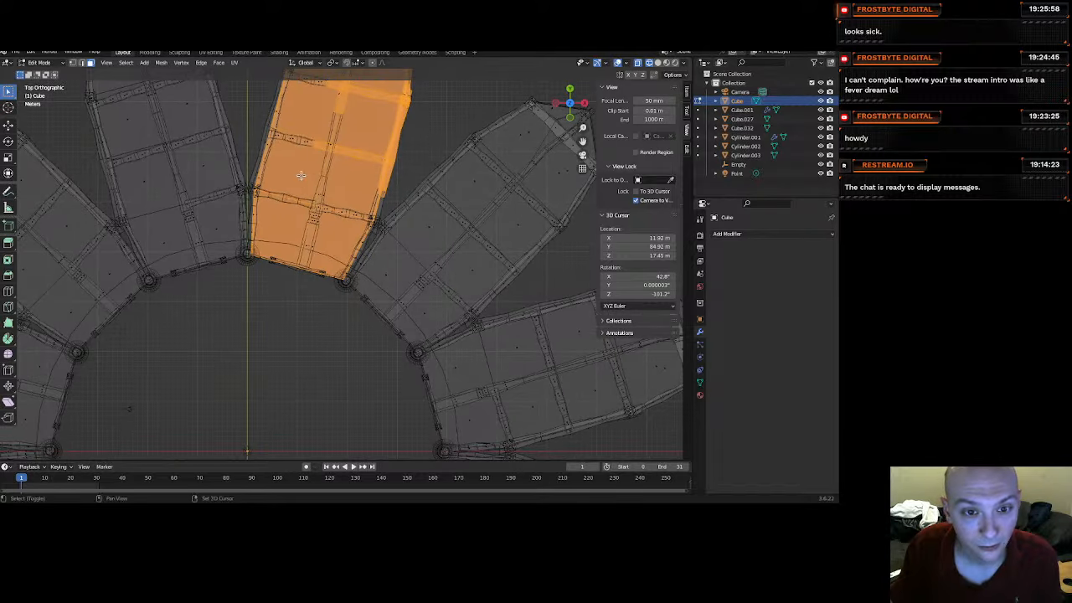
left_click_drag(313, 201, 256, 78, "shift")
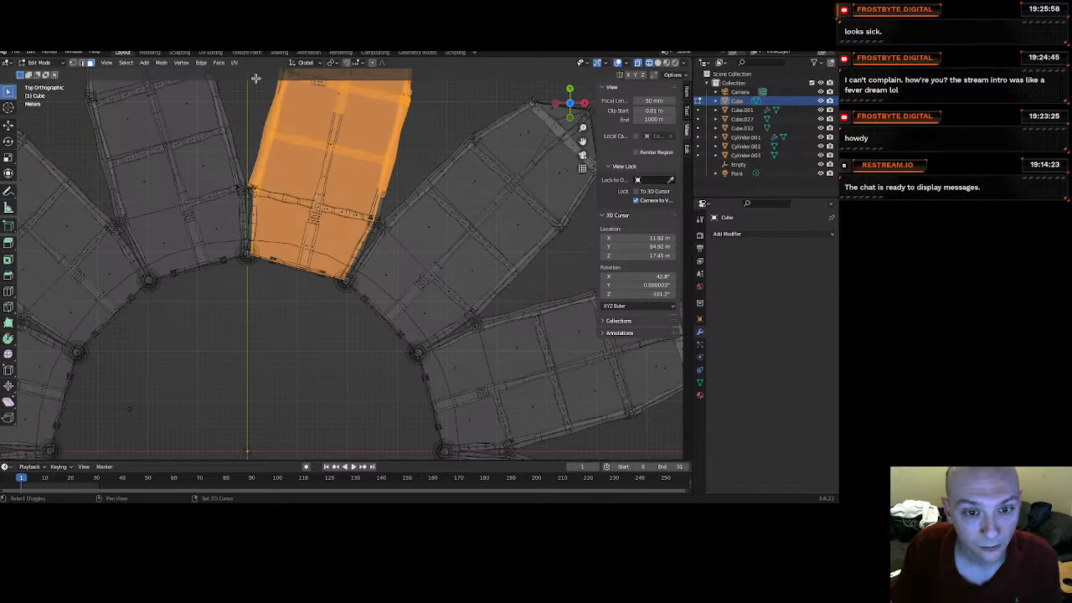
key("x")
left_click(300, 150)
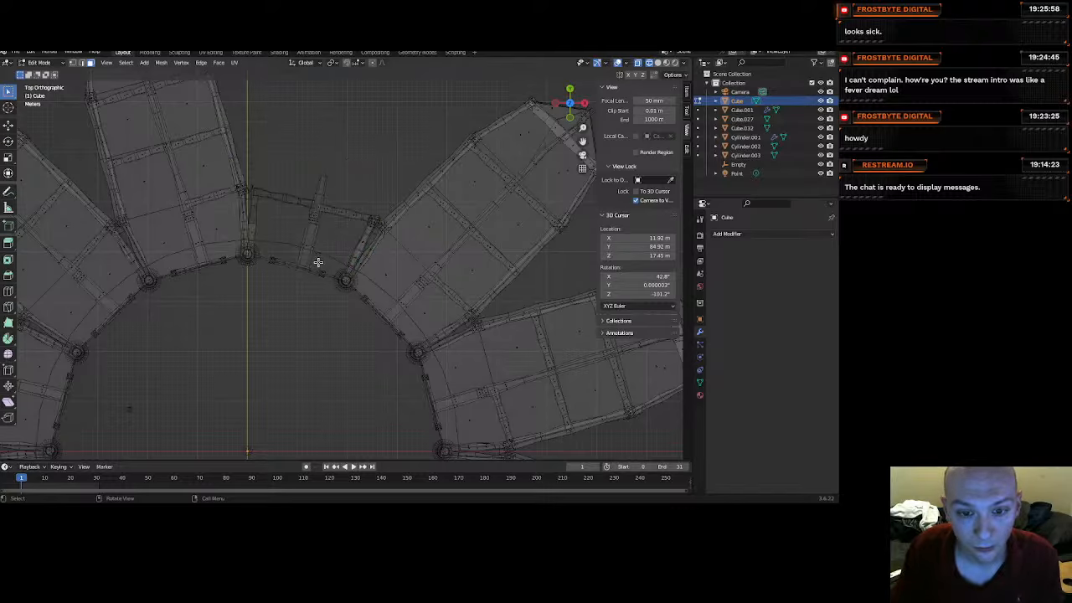
Select the cleared chamber's leftover central beam and the adjoining cross beam in face mode and delete them.
scroll(317, 282, "up", 2)
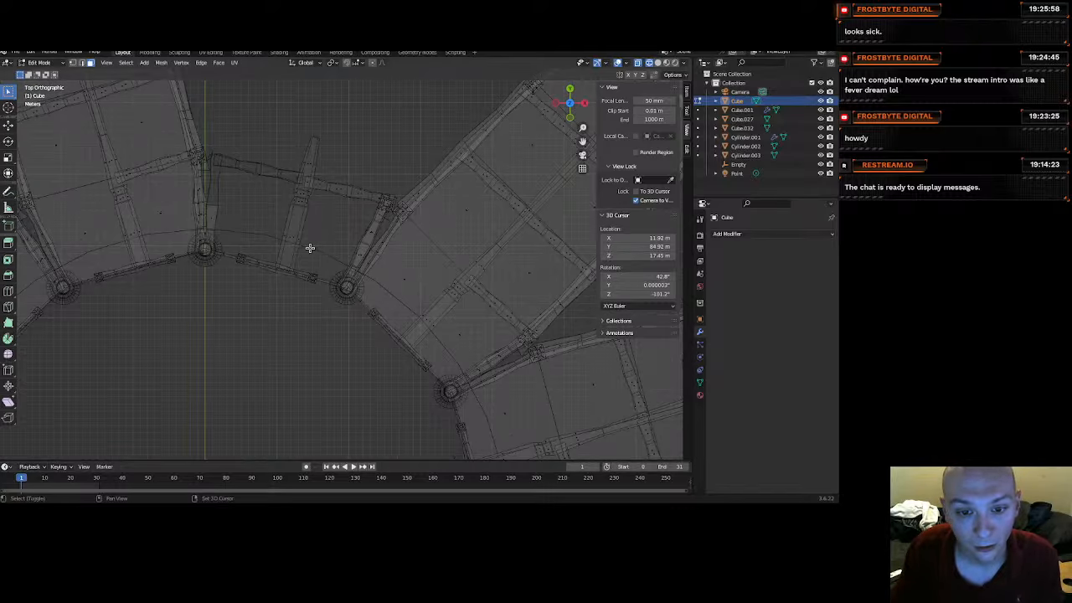
left_click(288, 232)
left_click_drag(321, 211, 287, 130)
left_click_drag(370, 208, 244, 144, "shift")
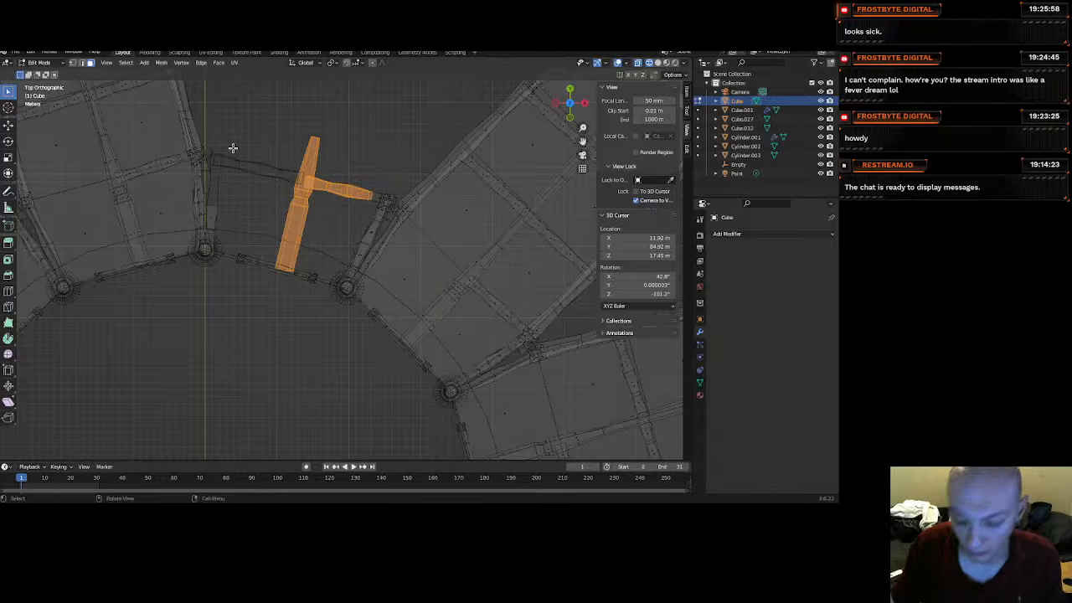
key("x")
left_click(233, 148)
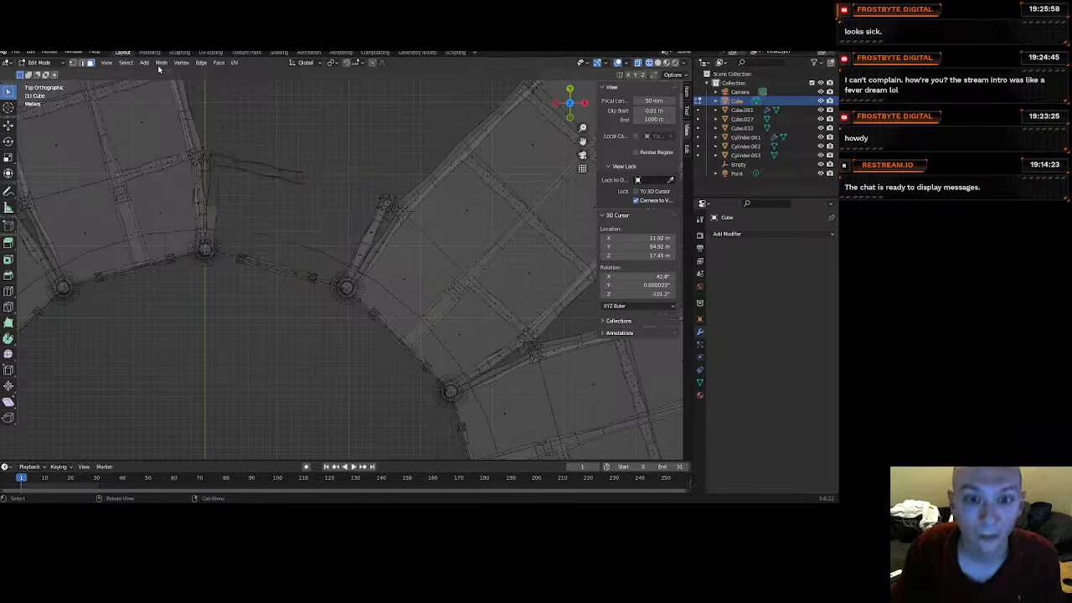
Return to Object Mode and check the cleared chamber area for leftover geometry from a perspective angle.
left_click(46, 63)
left_click(47, 74)
middle_click_drag(246, 259, 425, 184)
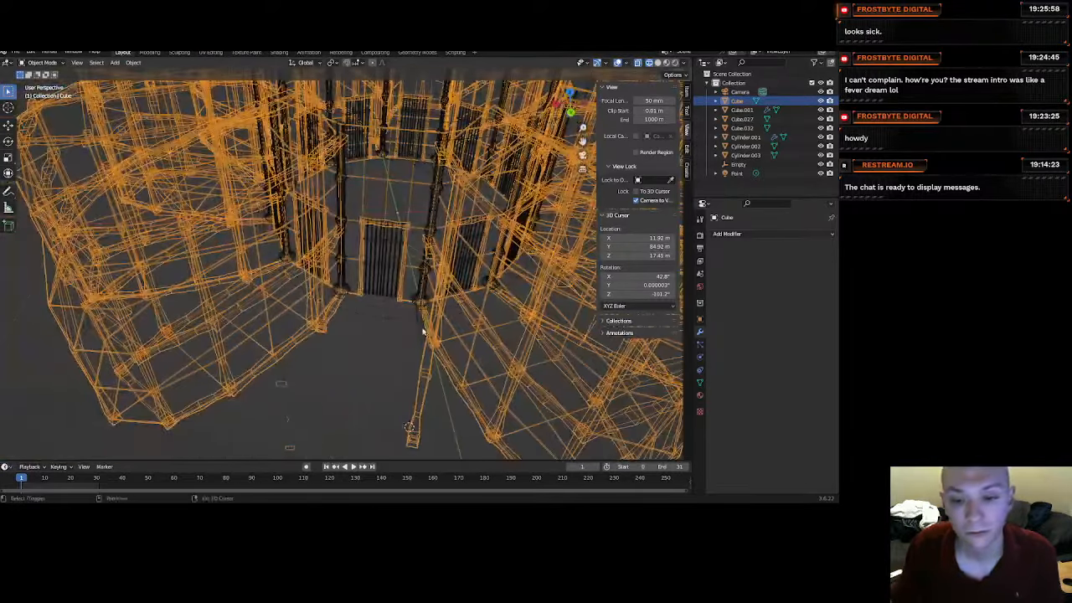
middle_click_drag(424, 330, 410, 261, "shift")
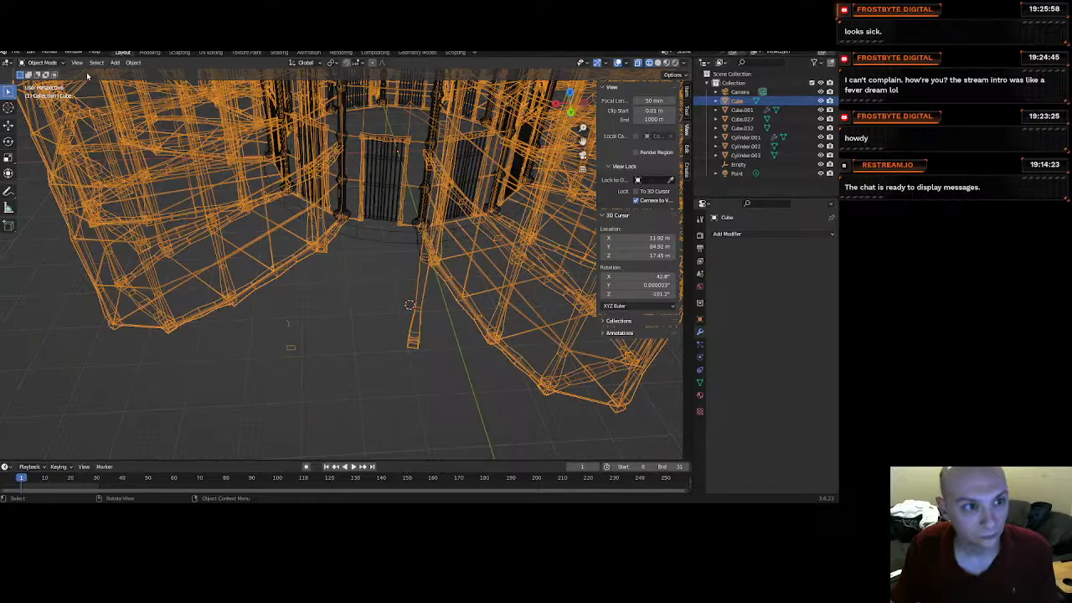
Enter Edit Mode on the wall mesh and delete the leftover faces lying in the cleared chamber's floor area.
left_click(44, 62)
left_click(42, 83)
middle_click_drag(330, 311, 307, 330)
left_click_drag(405, 425, 343, 280)
key("x")
left_click(350, 285)
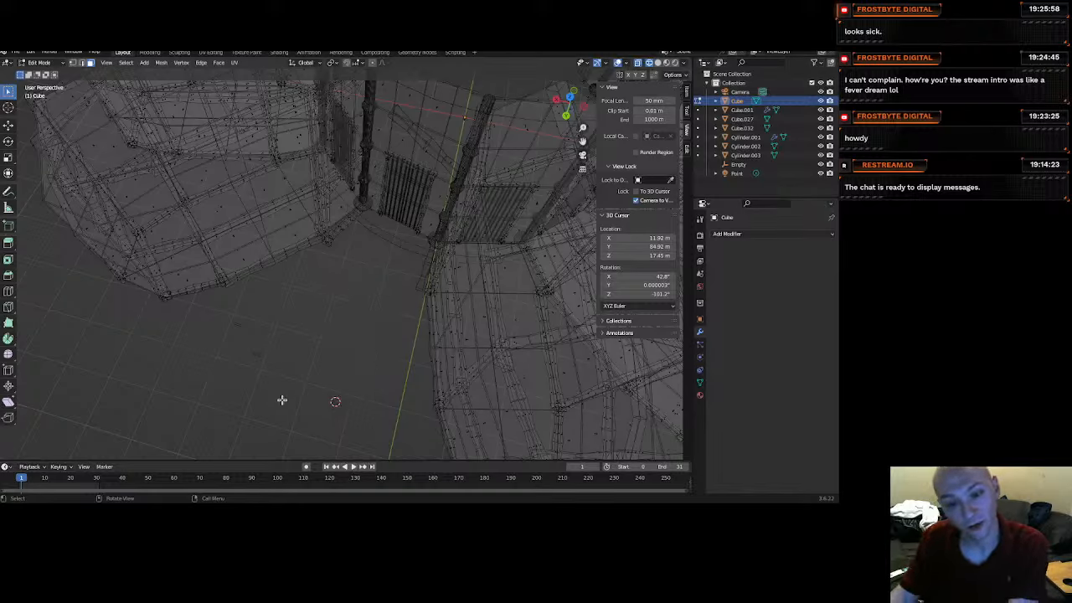
Select the remaining stray vertices in the cleared chamber area in vertex mode and delete them.
left_click_drag(285, 384, 226, 311)
key("x")
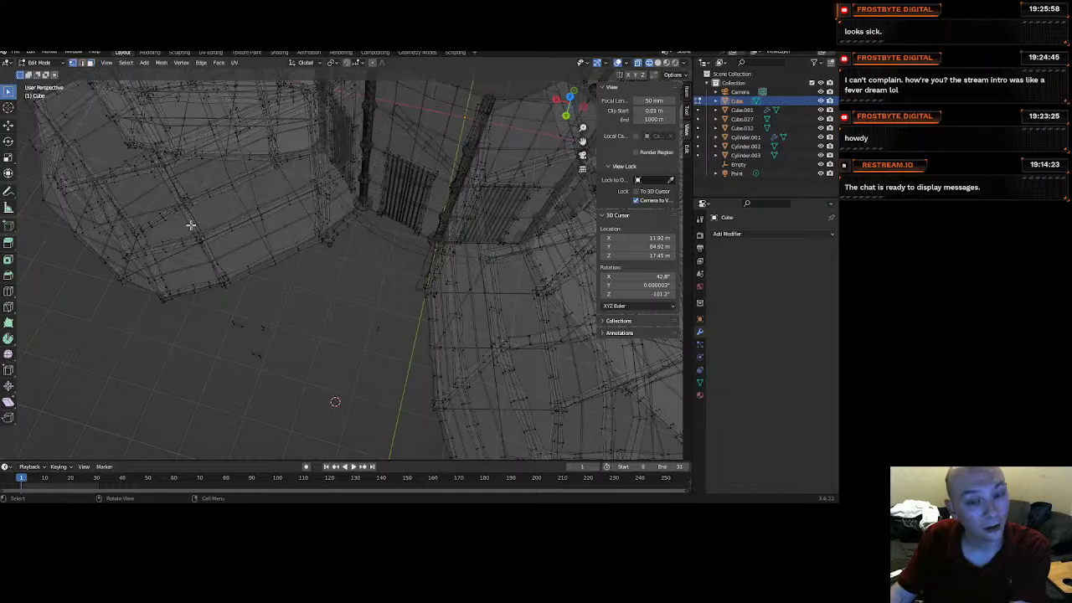
left_click_drag(390, 391, 328, 300)
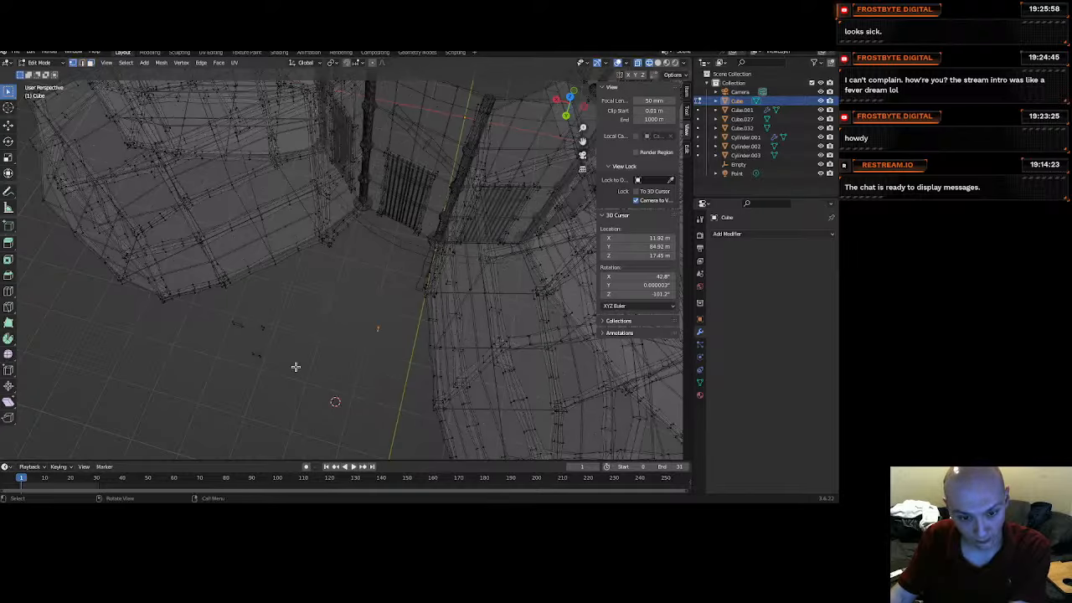
left_click_drag(297, 360, 222, 319, "shift")
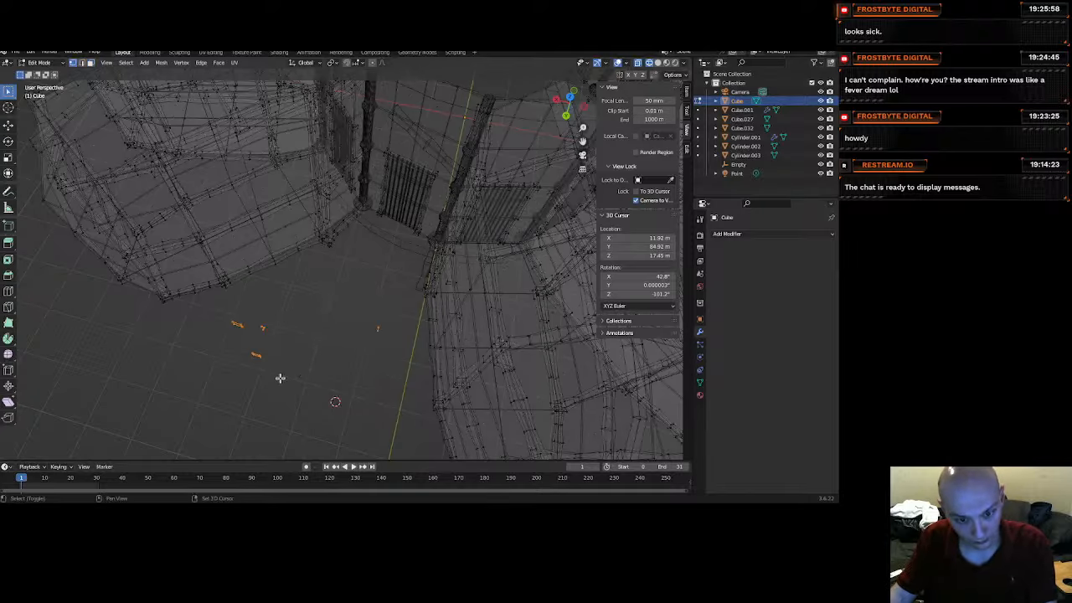
key("x")
left_click(347, 373)
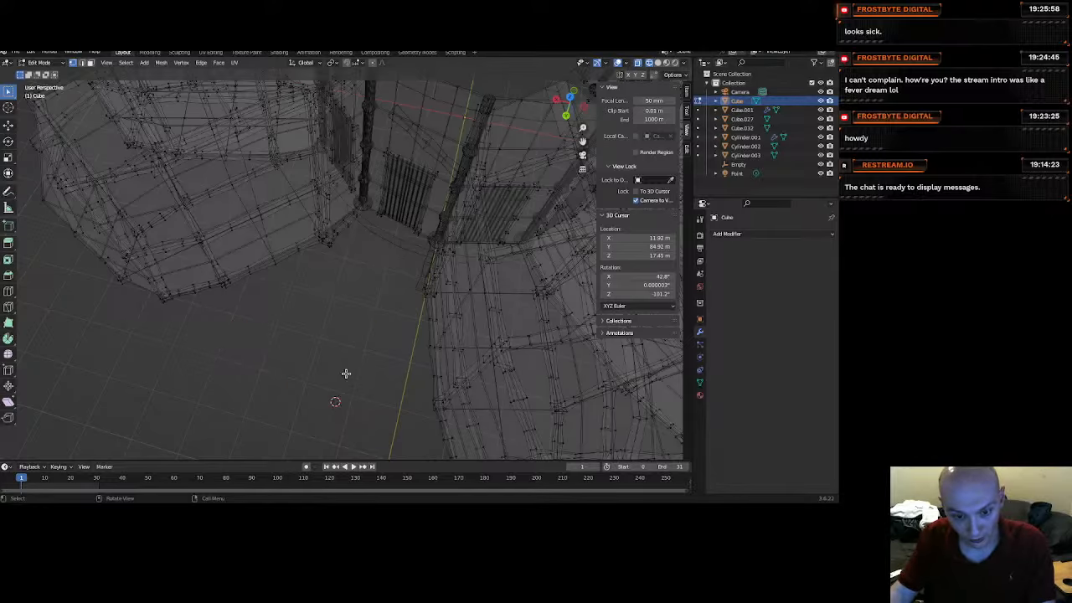
Return to Object Mode and delete the separate leftover cross beam object in the cleared gap beside the Y axis.
scroll(321, 344, "down", 9)
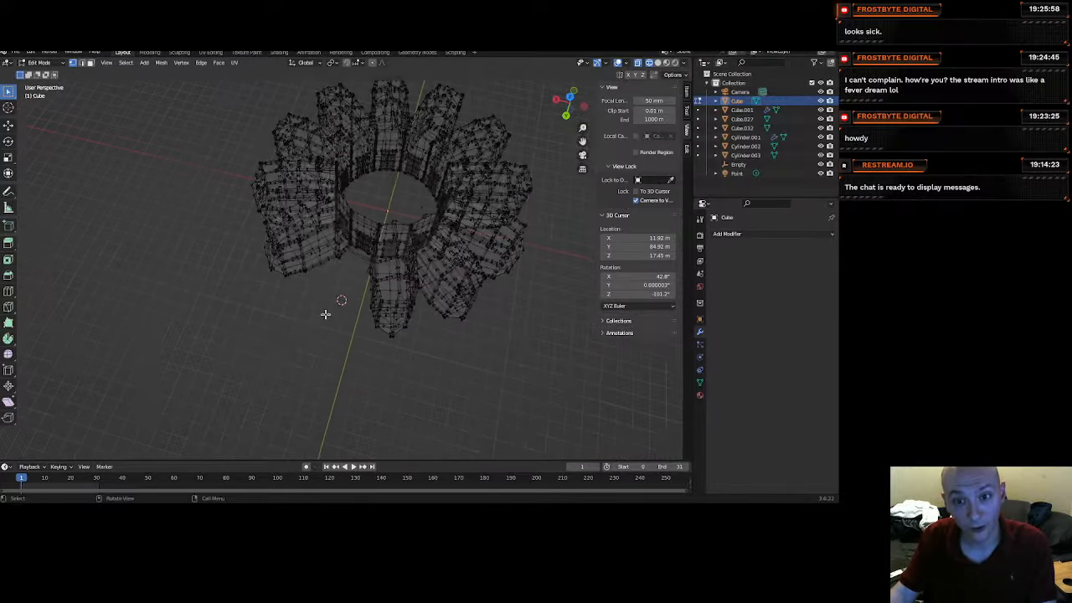
middle_click_drag(329, 313, 260, 433, "shift")
scroll(310, 340, "up", 5)
middle_click_drag(311, 340, 318, 373)
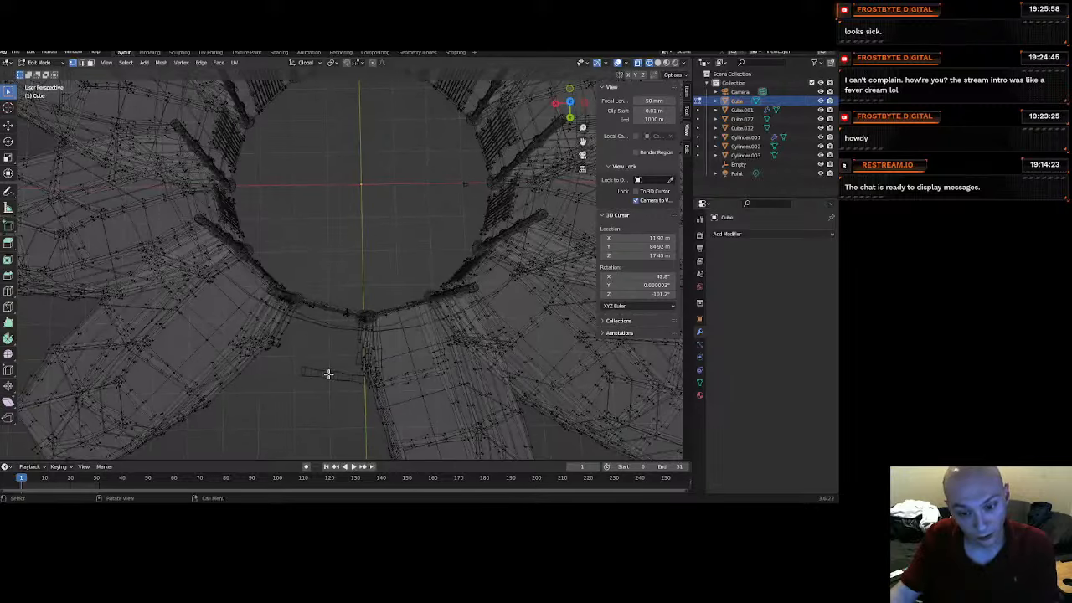
left_click(60, 64)
left_click(41, 56)
left_click(329, 375)
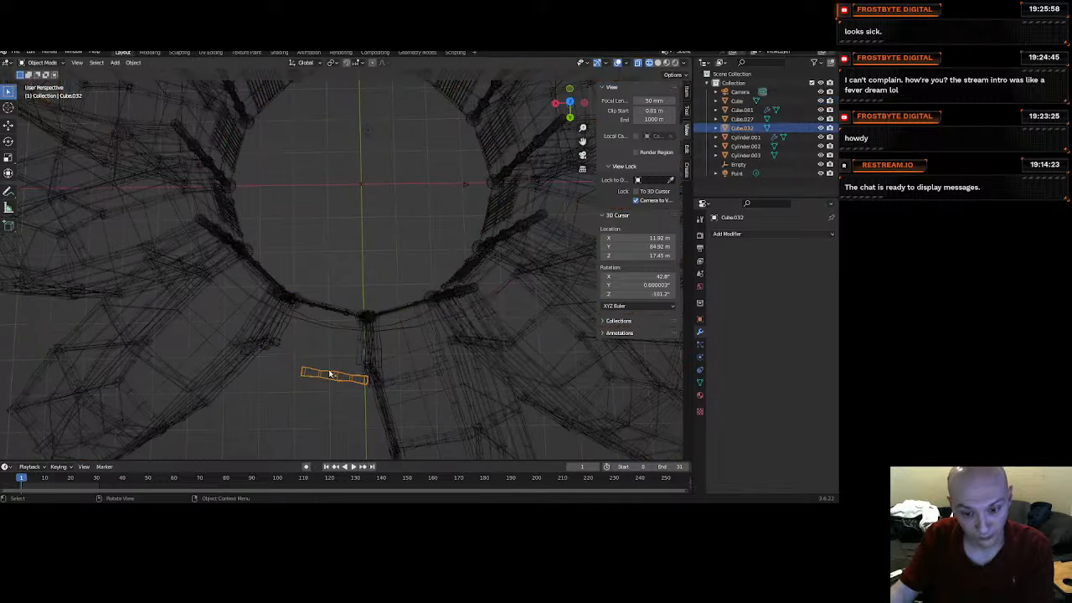
key("Delete")
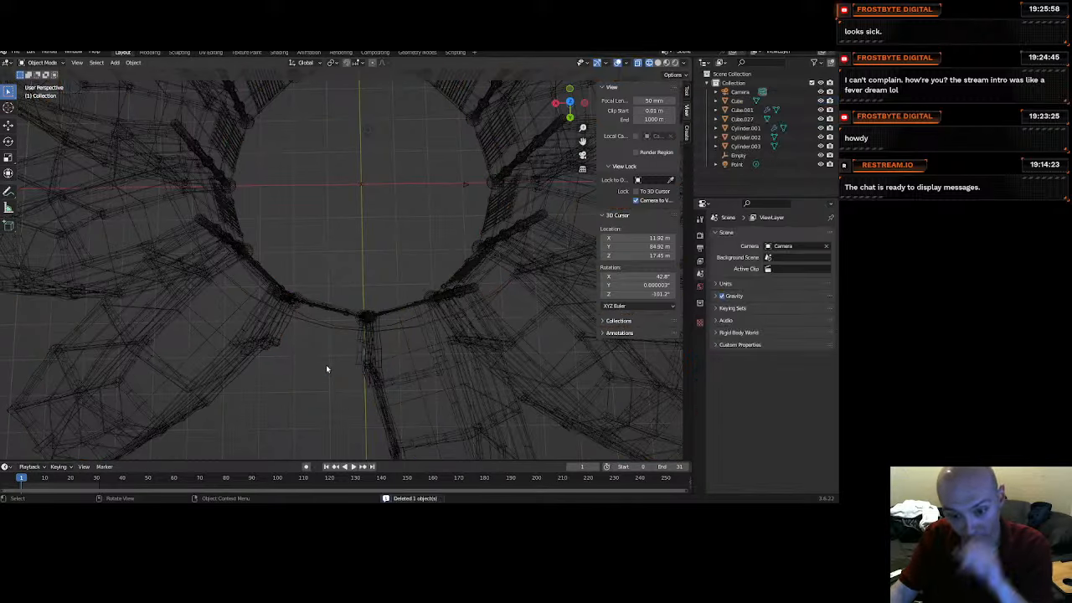
Switch to Material Preview shading and examine the cleared gap and the barred door at its inner end.
mouse_move(326, 365)
middle_mouse_down()
mouse_move(328, 326)
mouse_move(364, 307)
mouse_move(420, 311)
mouse_move(449, 345)
mouse_move(417, 352)
mouse_move(435, 344)
mouse_move(418, 299)
mouse_move(363, 293)
mouse_move(321, 348)
mouse_move(280, 360)
mouse_move(223, 316)
mouse_move(239, 289)
mouse_move(254, 290)
mouse_move(257, 312)
middle_mouse_up()
key("z")
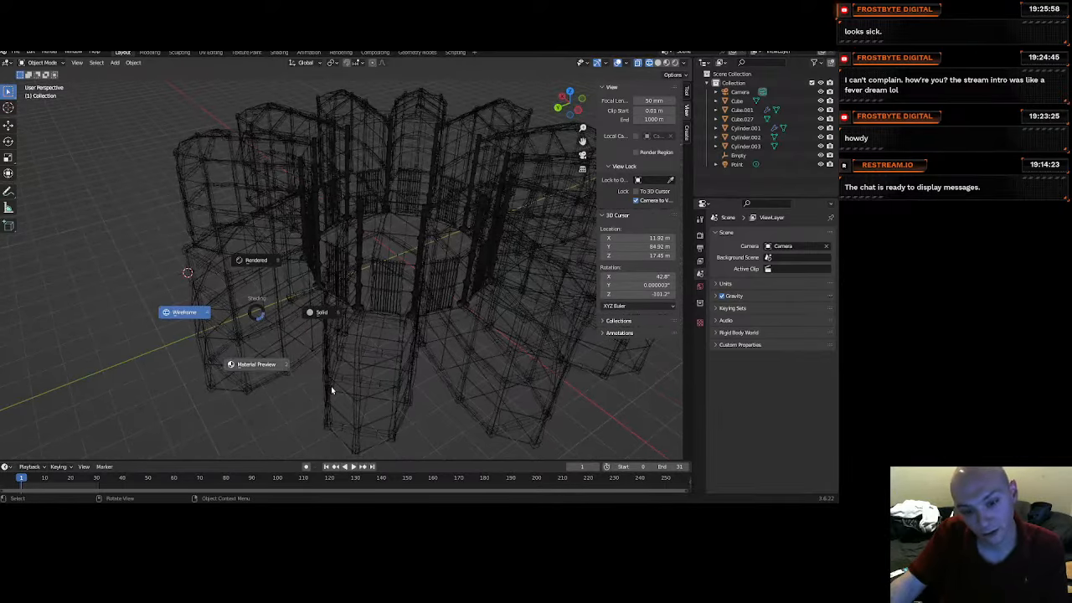
left_click(254, 365)
scroll(333, 330, "up", 5)
middle_click_drag(399, 286, 367, 316)
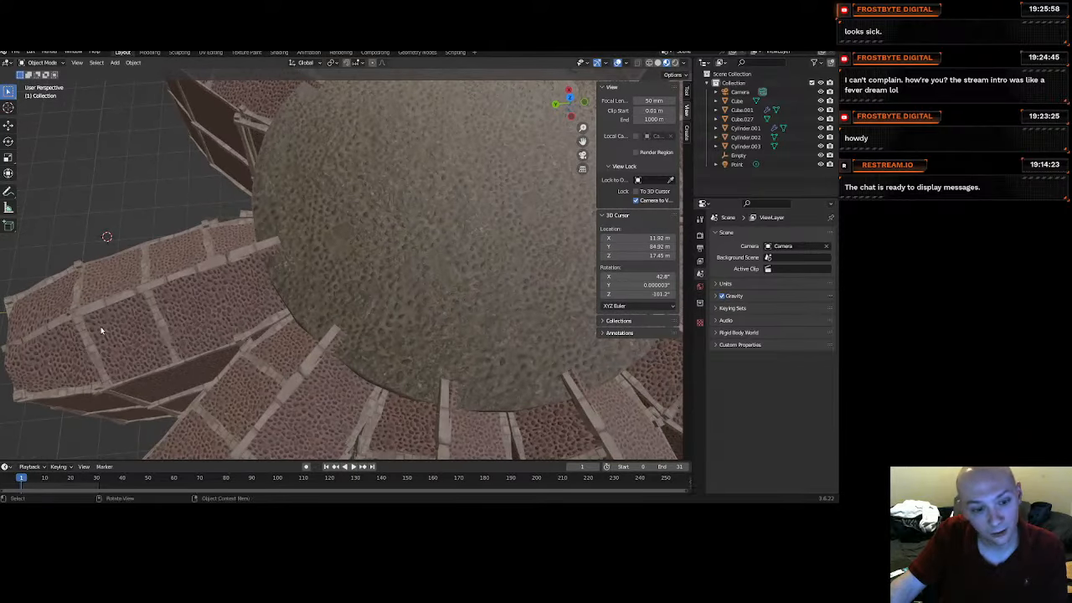
left_click(154, 320)
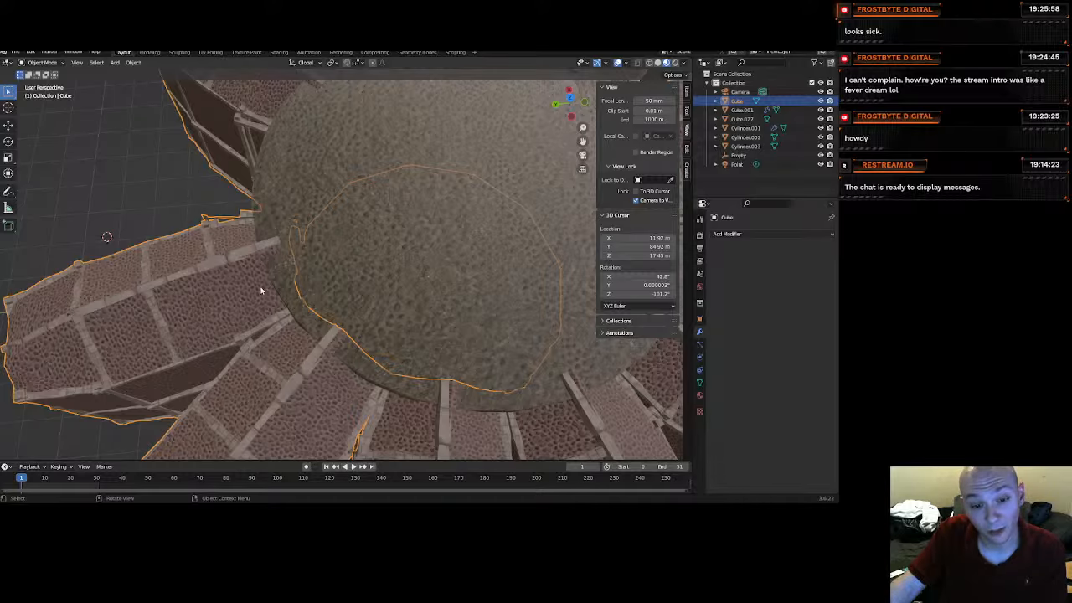
middle_click_drag(260, 291, 356, 280)
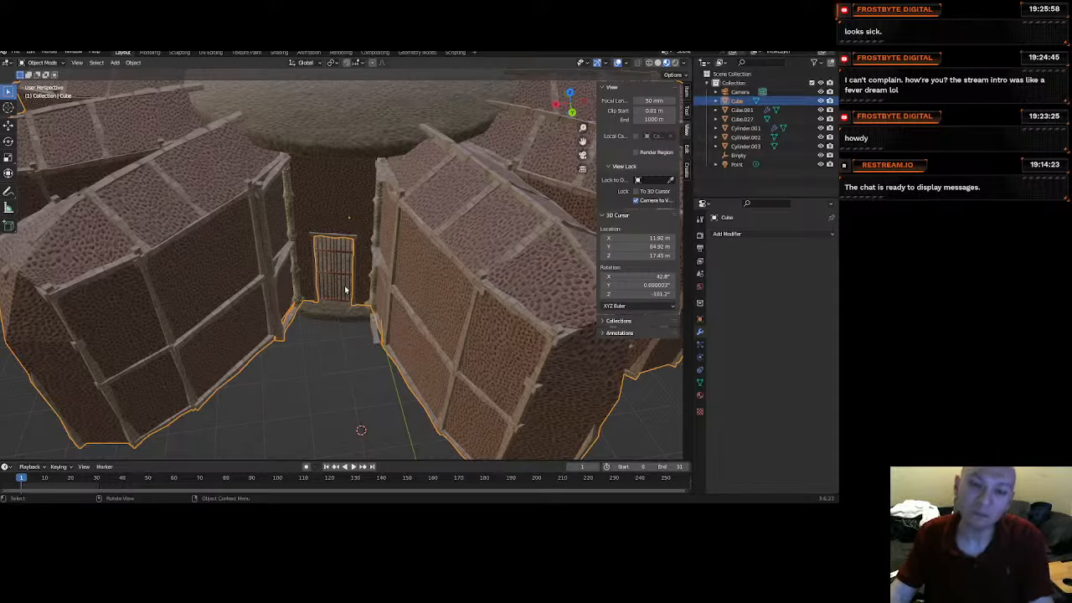
scroll(345, 290, "up", 5)
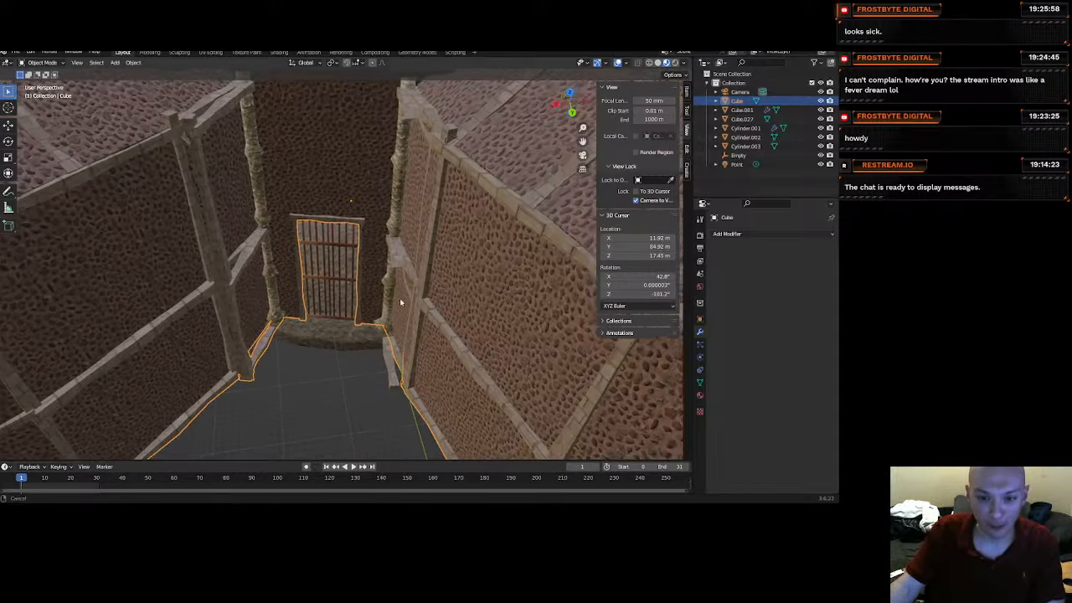
scroll(419, 297, "down", 6)
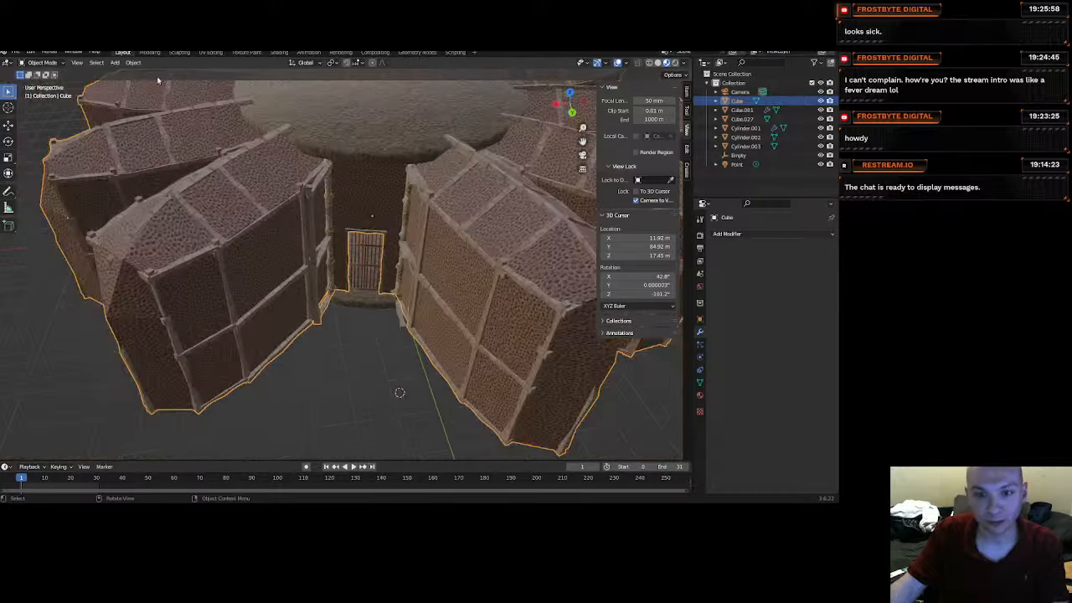
left_click(117, 63)
mouse_move(128, 73)
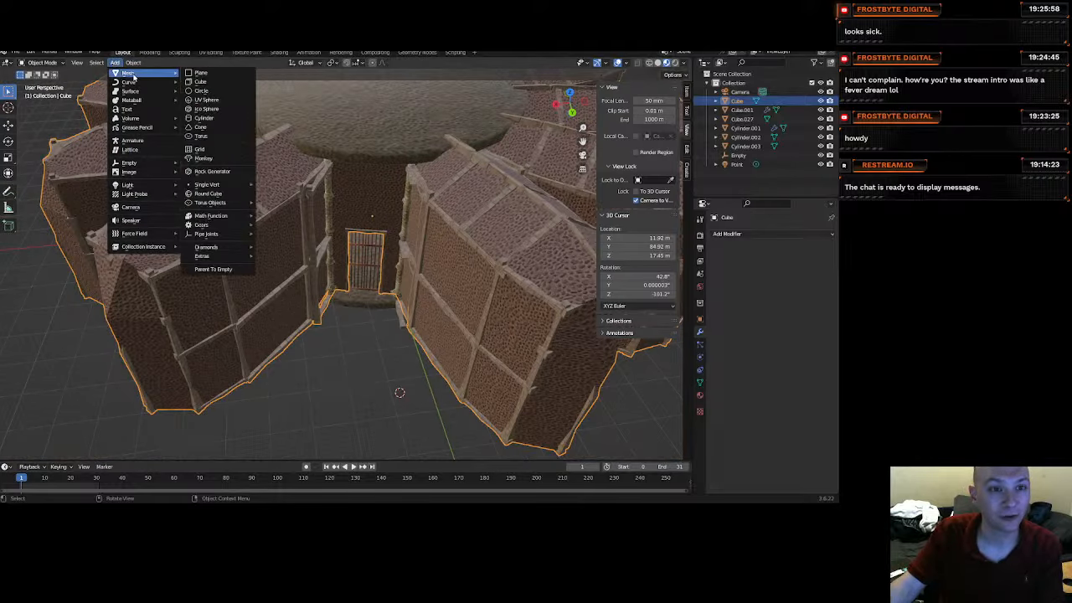
left_click(216, 121)
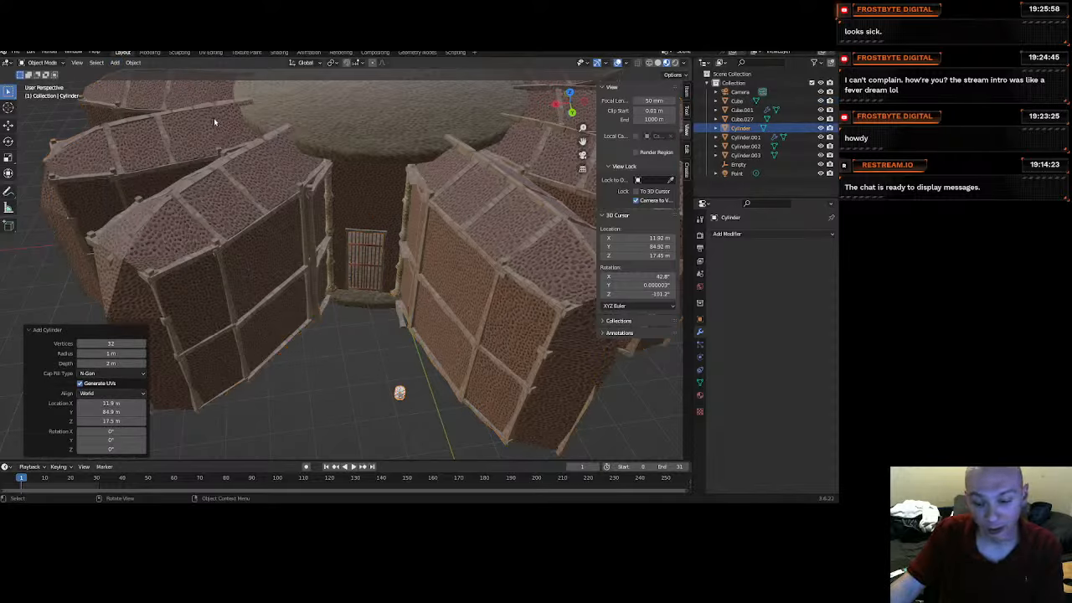
key("Delete")
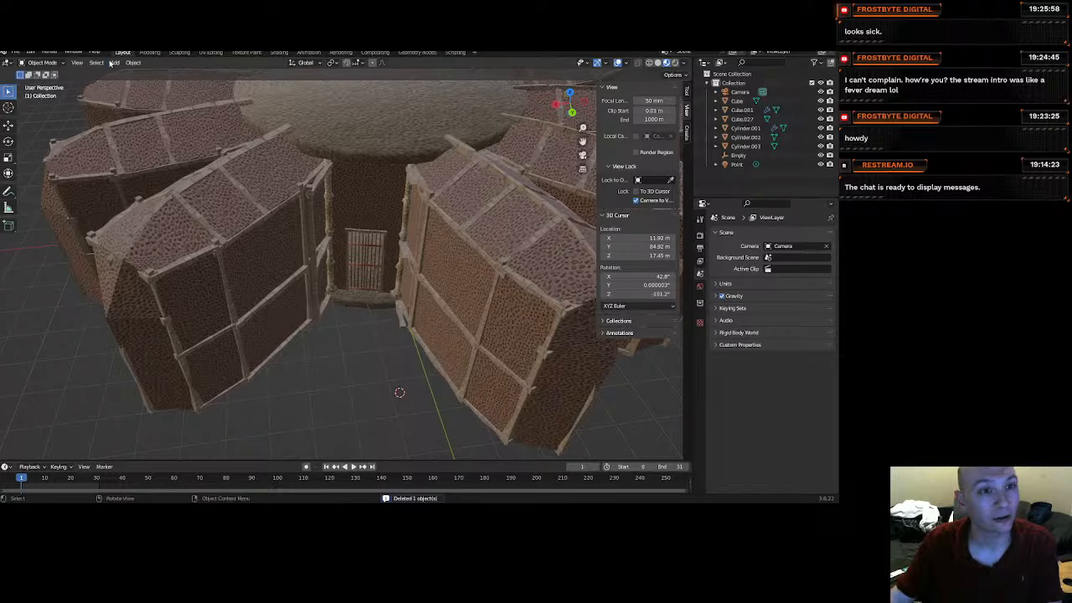
Add a Bezier curve and move it in the left orthographic view about 39.7 m along Y and 20.4 m along Z, beyond the chambers.
left_click(113, 62)
mouse_move(138, 88)
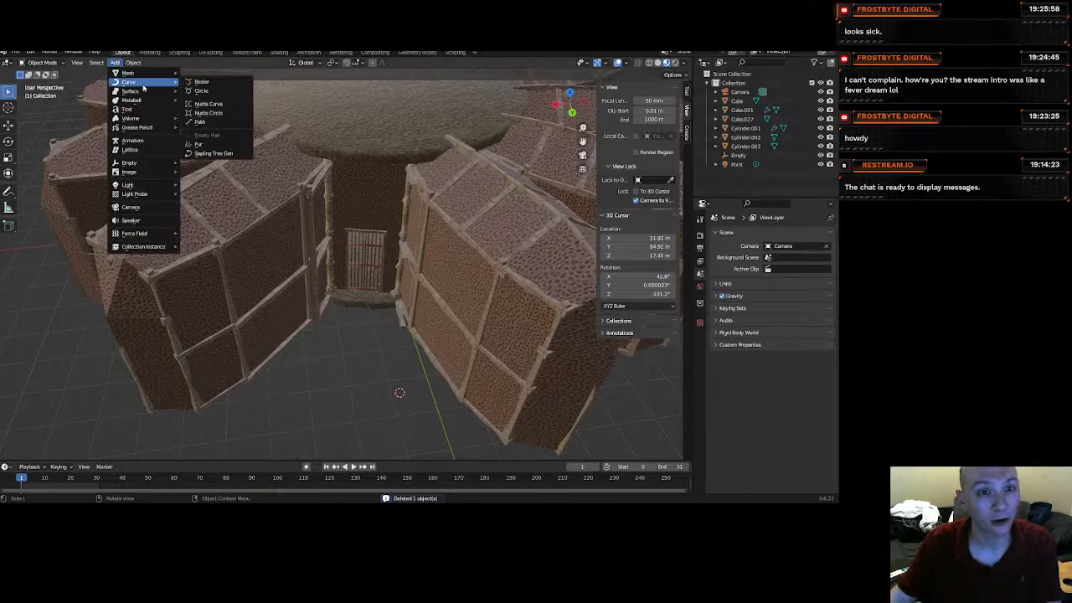
left_click(201, 82)
scroll(393, 316, "down", 5)
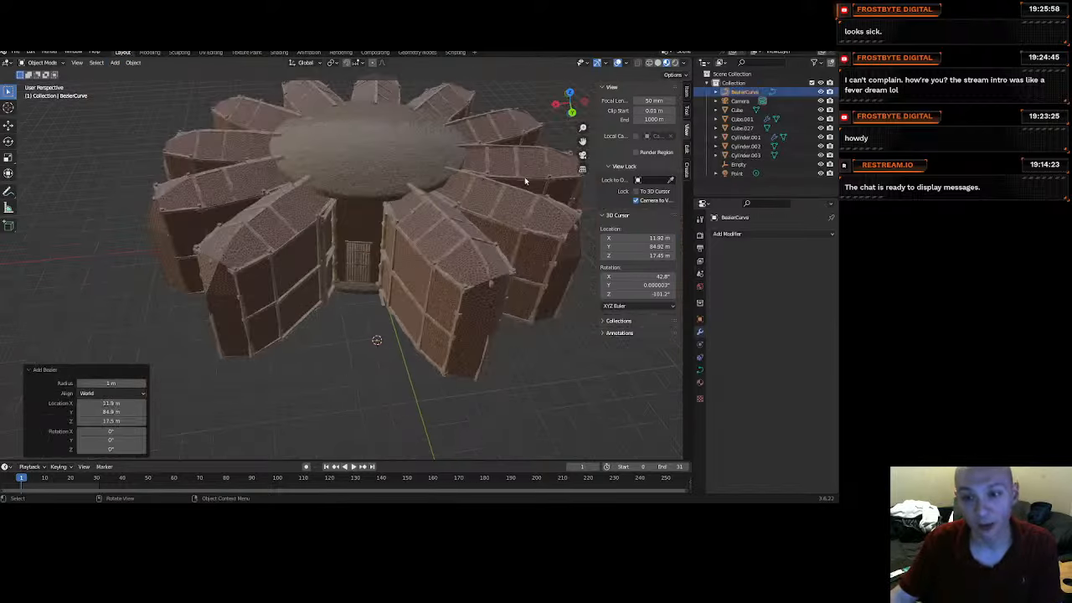
left_click(584, 102)
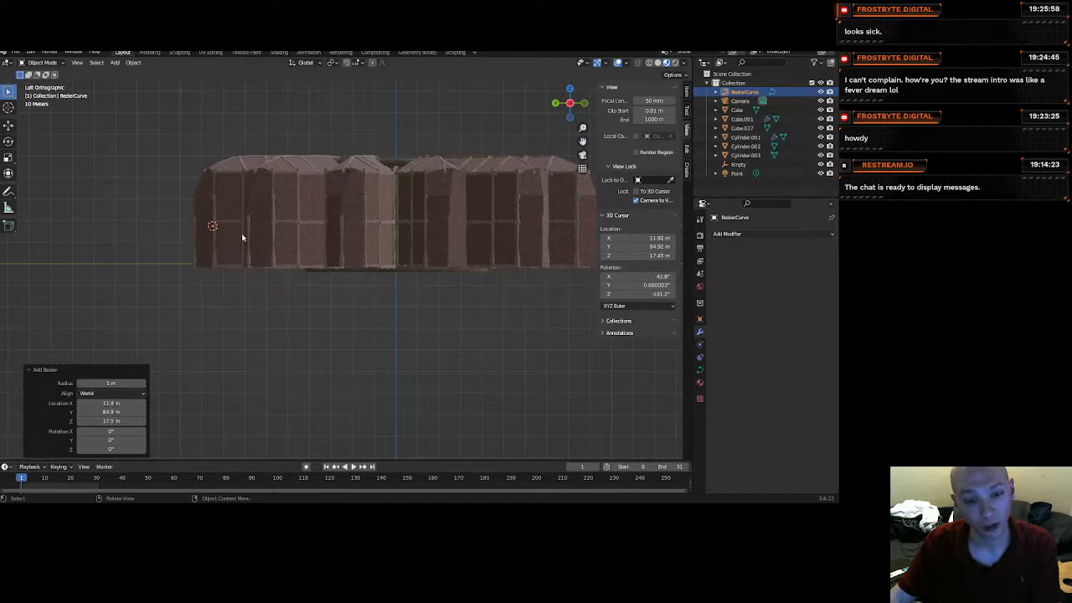
key("g")
left_click(182, 192)
Examine the curve's position relative to the ring of chambers from the side and from above.
scroll(140, 181, "up", 4)
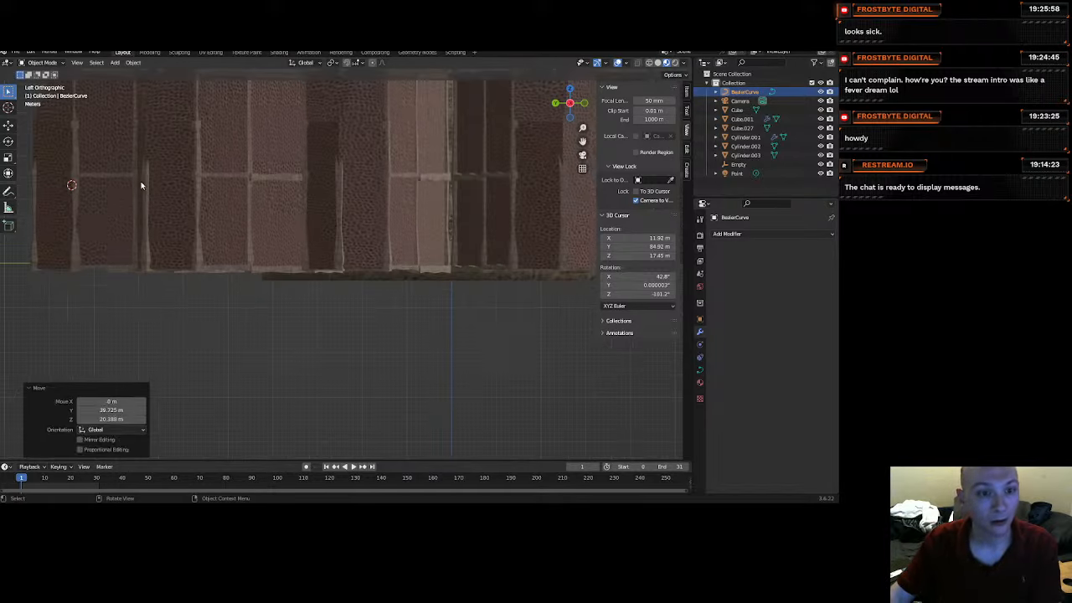
scroll(526, 245, "down", 3)
scroll(519, 239, "up", 2)
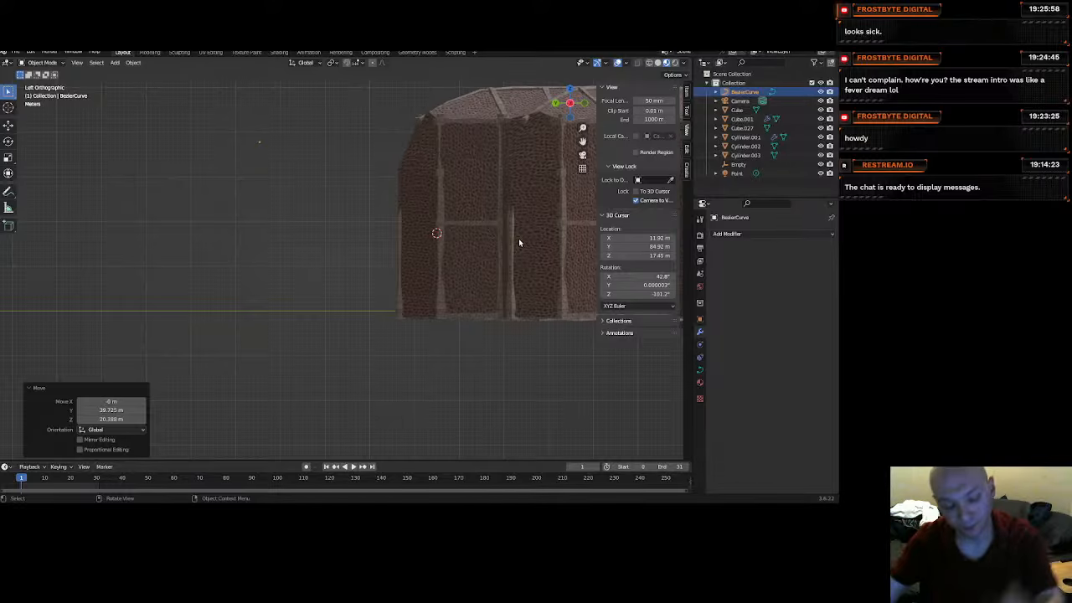
middle_click_drag(519, 238, 195, 255)
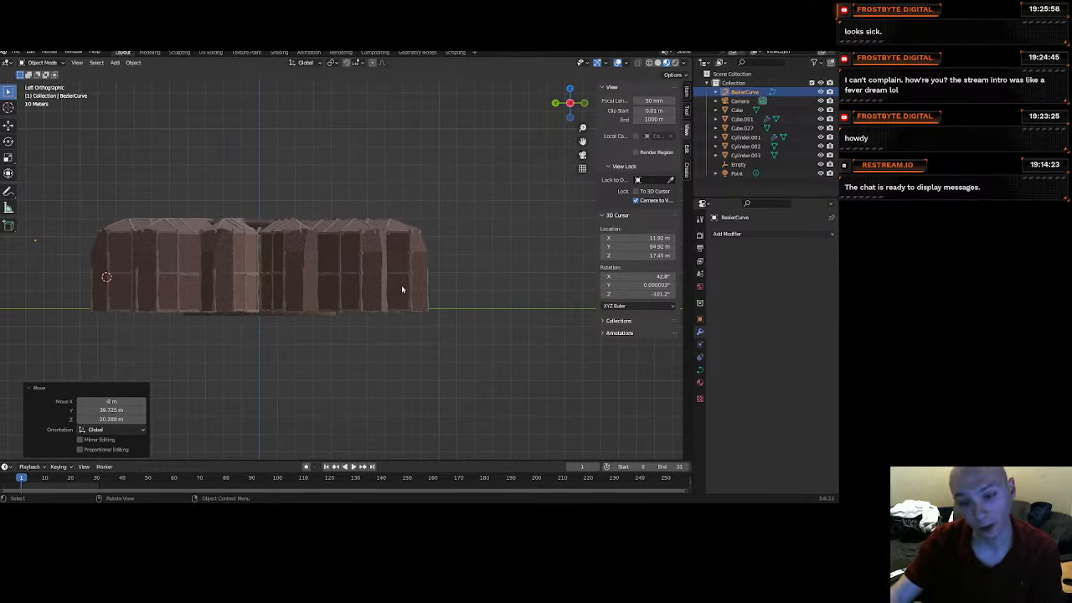
middle_click_drag(403, 270, 365, 330)
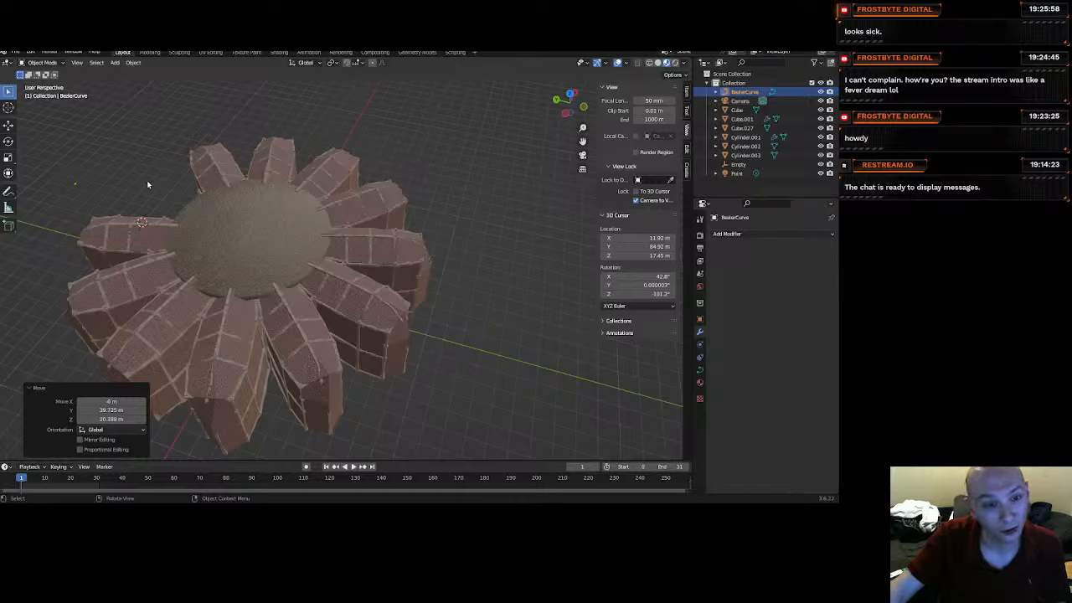
scroll(206, 233, "down", 3)
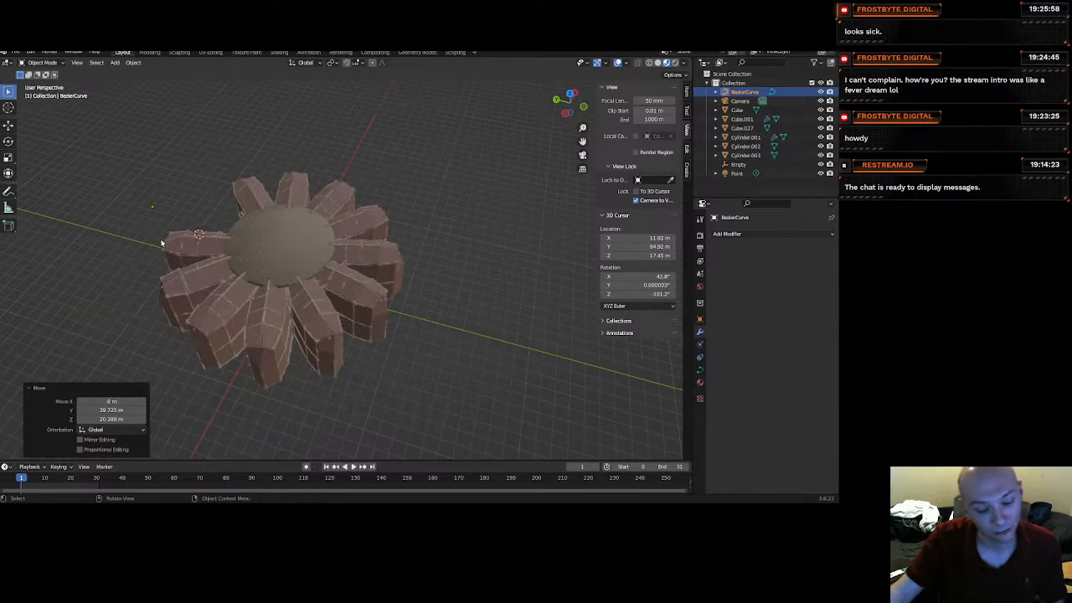
middle_click_drag(173, 236, 325, 243, "shift")
scroll(330, 242, "up", 4)
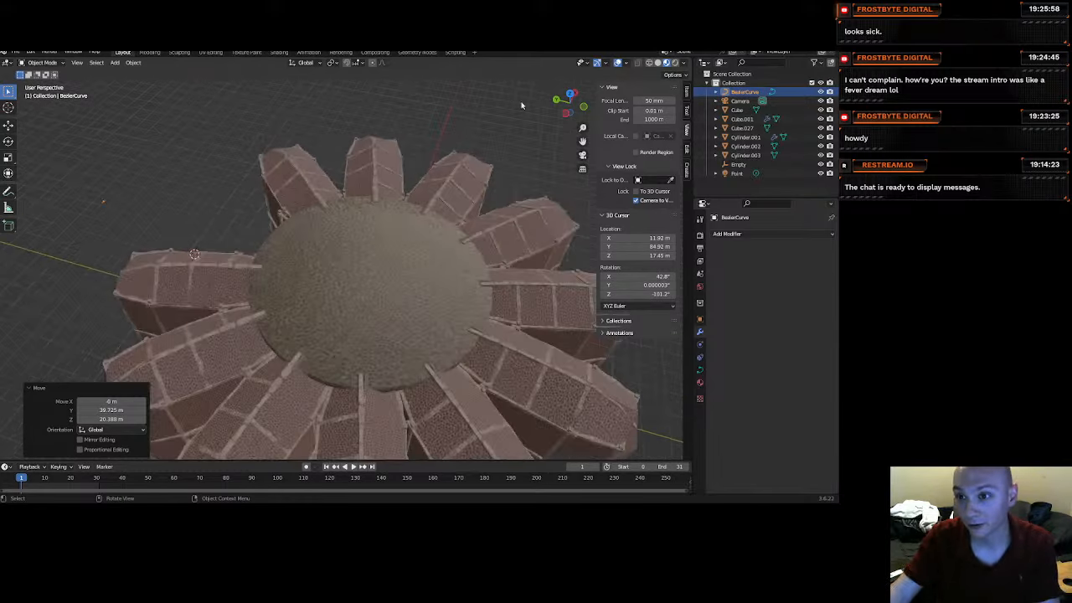
Enter Edit Mode on the Bezier curve and rotate its control points 90° about the global Y axis.
left_click(567, 115)
scroll(296, 266, "up", 5)
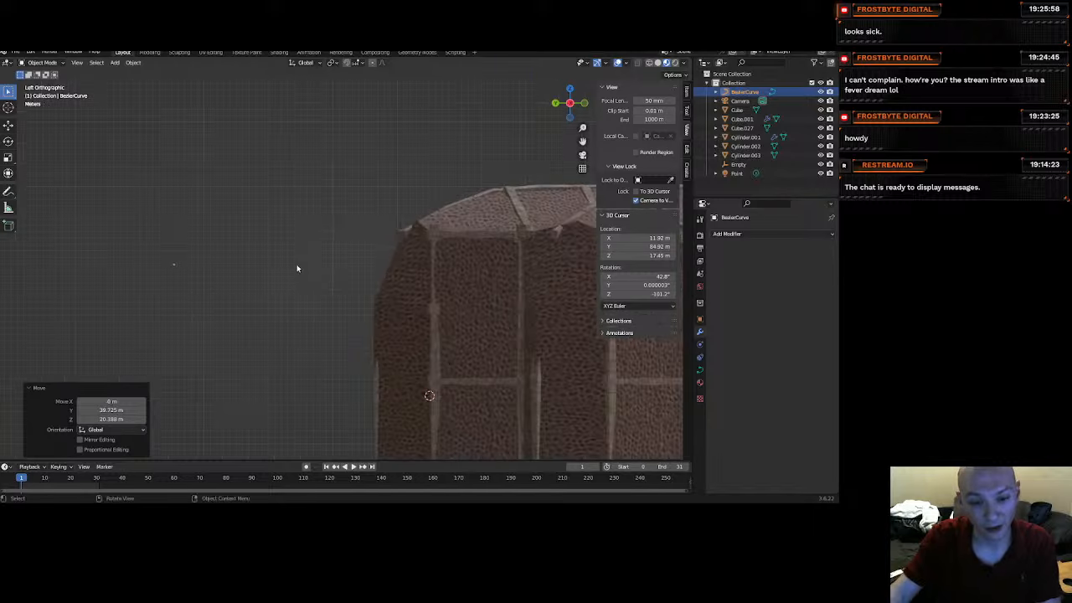
scroll(412, 287, "up", 6)
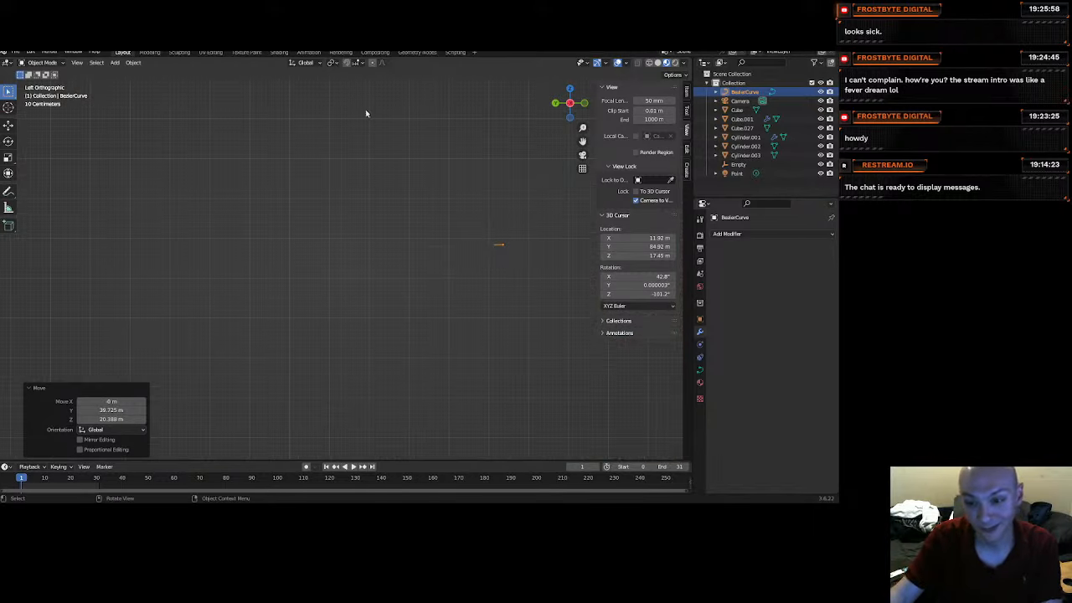
left_click(42, 62)
left_click(41, 82)
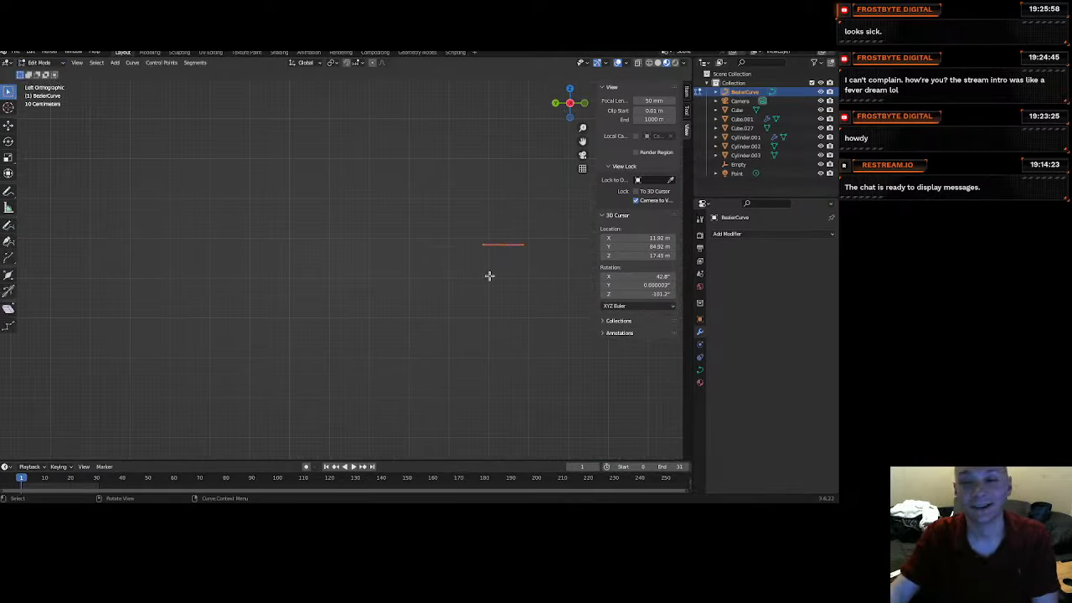
scroll(402, 278, "up", 3)
middle_click_drag(367, 281, 123, 320, "shift")
middle_click_drag(423, 313, 402, 341)
key("r")
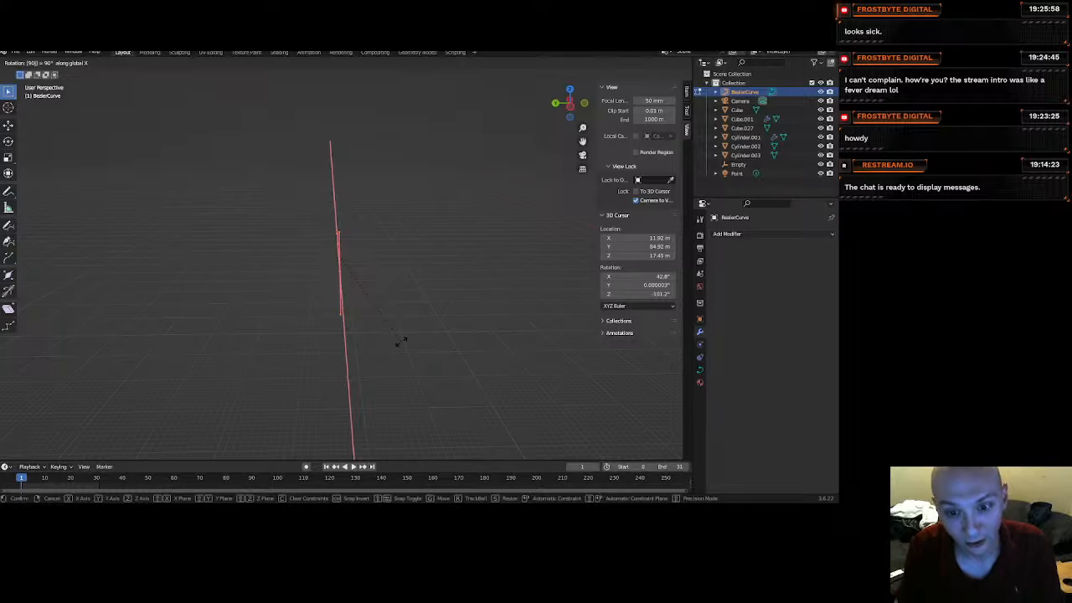
key("y")
key("Return")
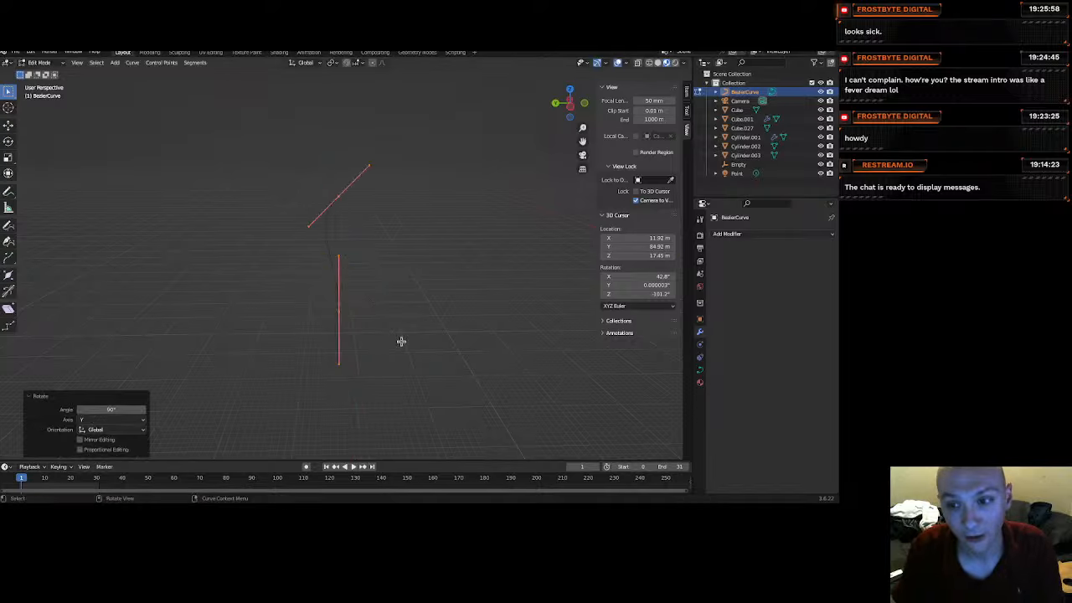
Rotate the curve about 114° in the left orthographic view and select one of its end control points.
left_click(571, 107)
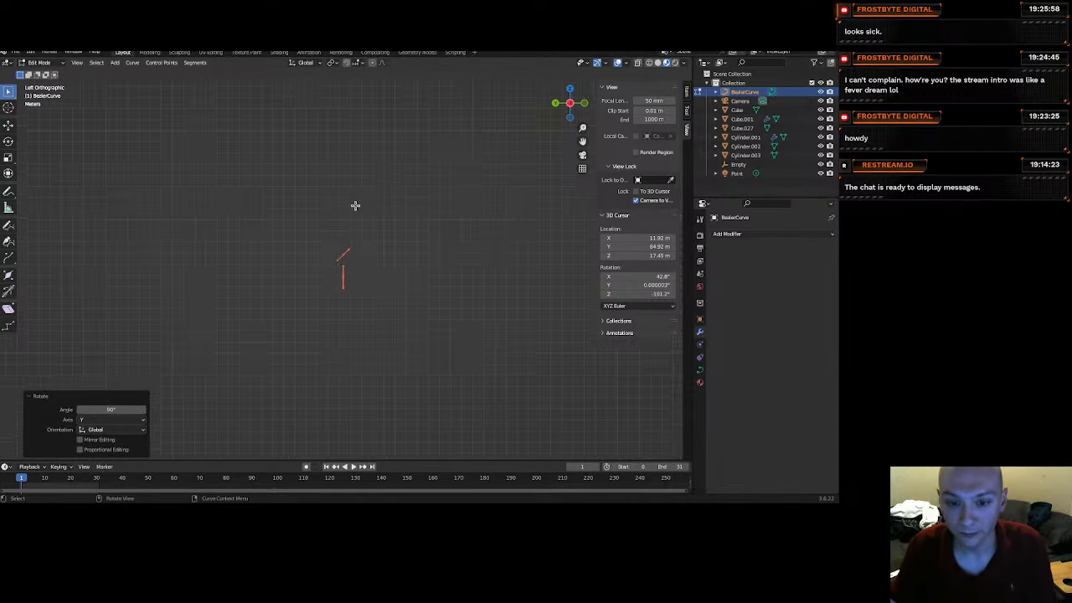
key("r")
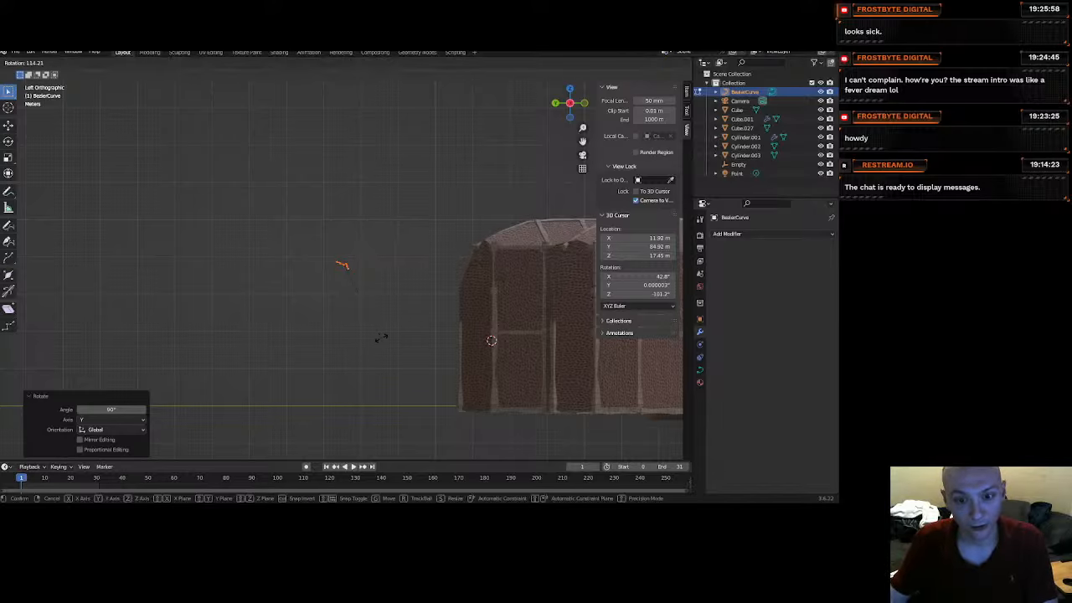
left_click(381, 337)
scroll(357, 294, "up", 4)
left_click(369, 260)
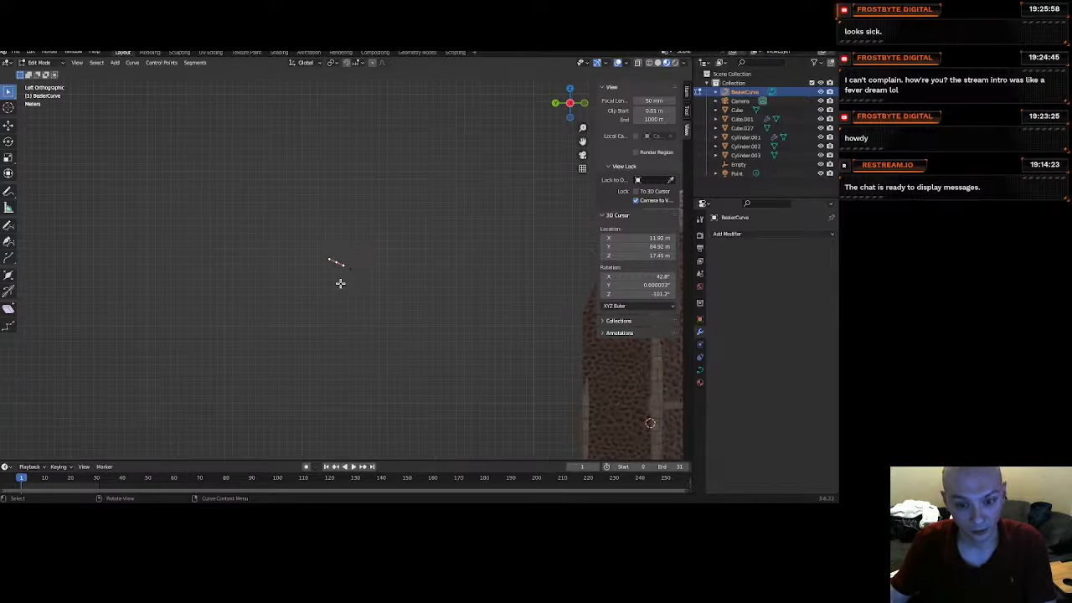
Move one end control point about 13.5 m along Y and 4.9 m along Z, and the other about -13.1 m along Y and -16.2 m along Z.
key("g")
left_click(188, 242)
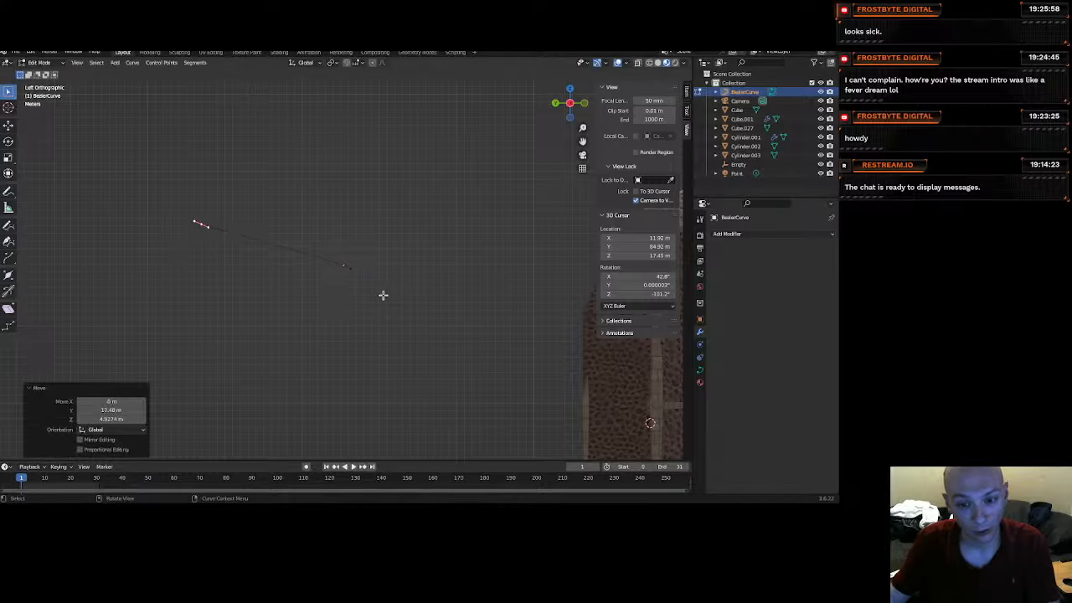
left_click_drag(383, 295, 313, 246)
key("g")
left_click(434, 405)
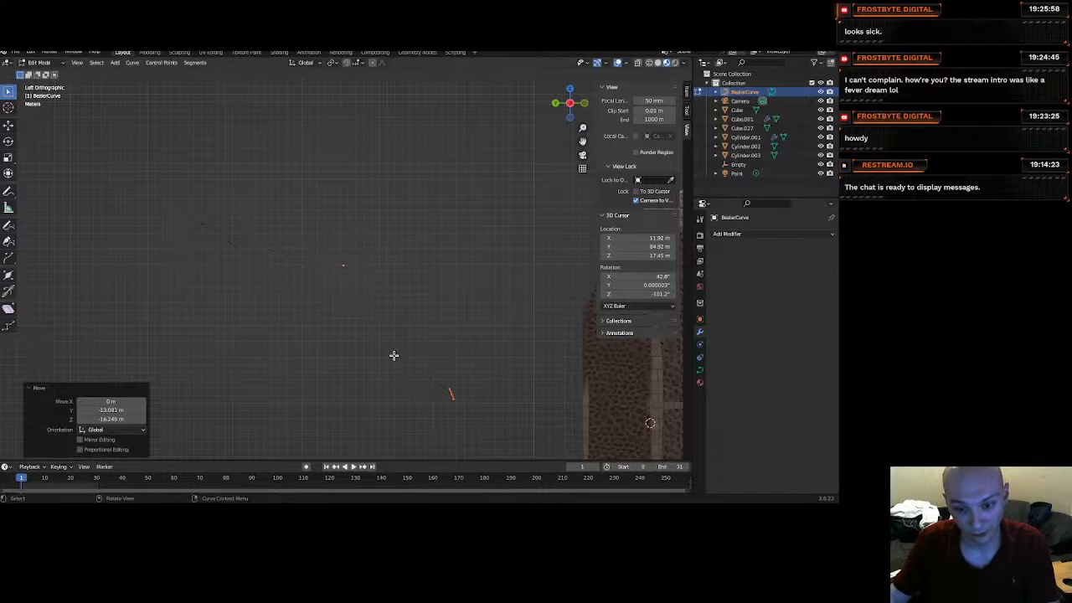
Subdivide the segment between the curve's two end points and move the new middle control point to bend the curve.
left_click_drag(250, 254, 191, 219)
right_click(222, 251)
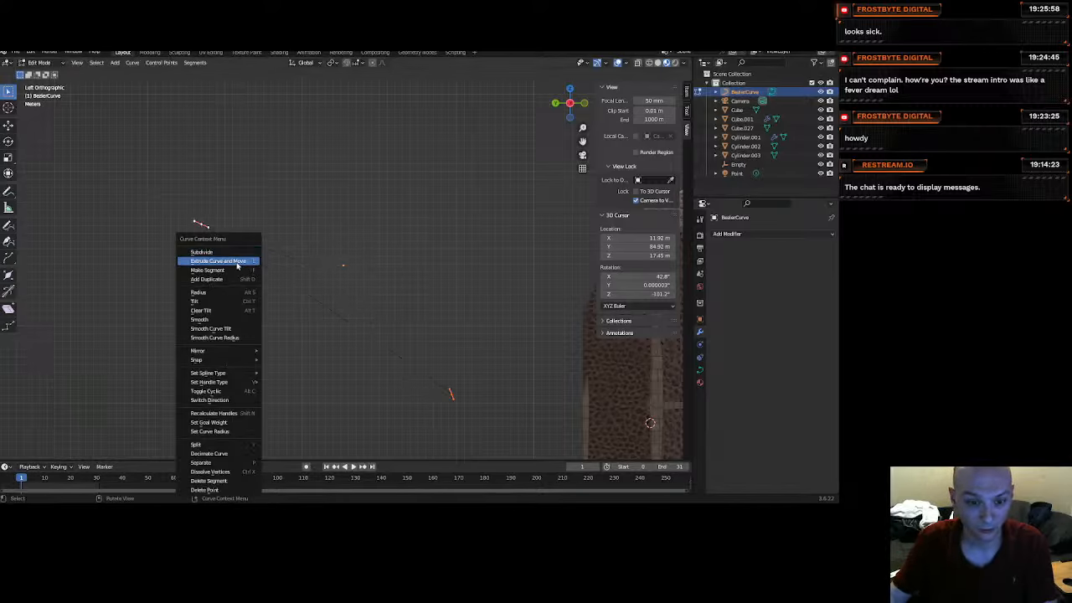
left_click(222, 250)
left_click(332, 322)
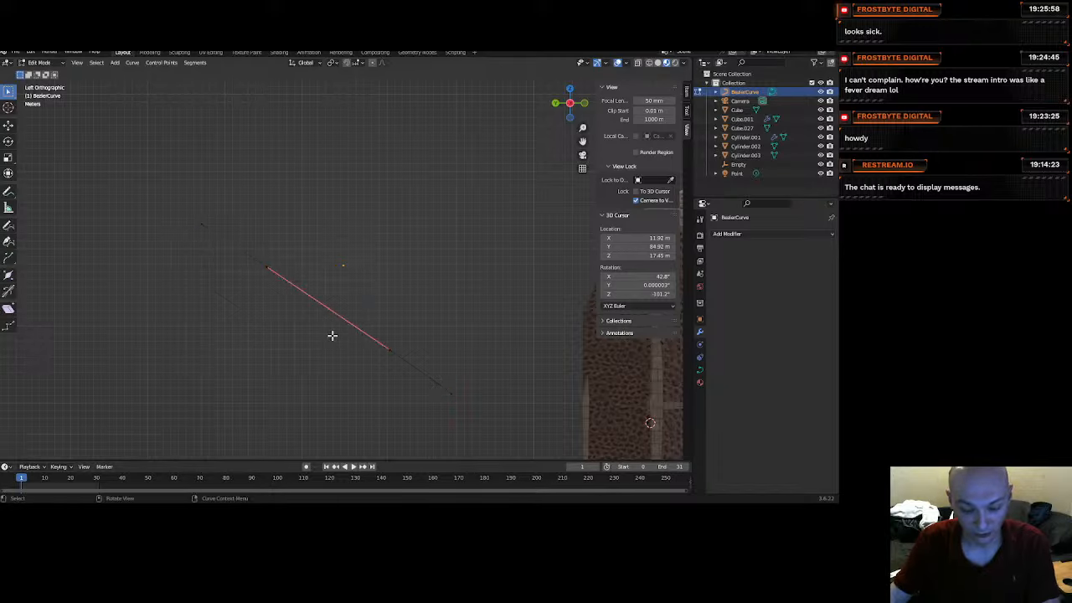
key("g")
left_click(292, 388)
Reshape the curve toward the chambers' base, moving its outer end about 29.7 m along Y and 5.6 m along Z.
scroll(368, 393, "down", 4)
left_click_drag(443, 387, 183, 216)
key("g")
left_click(432, 380)
right_click(432, 380)
key("g")
left_click(269, 340)
key("g")
left_click(59, 193)
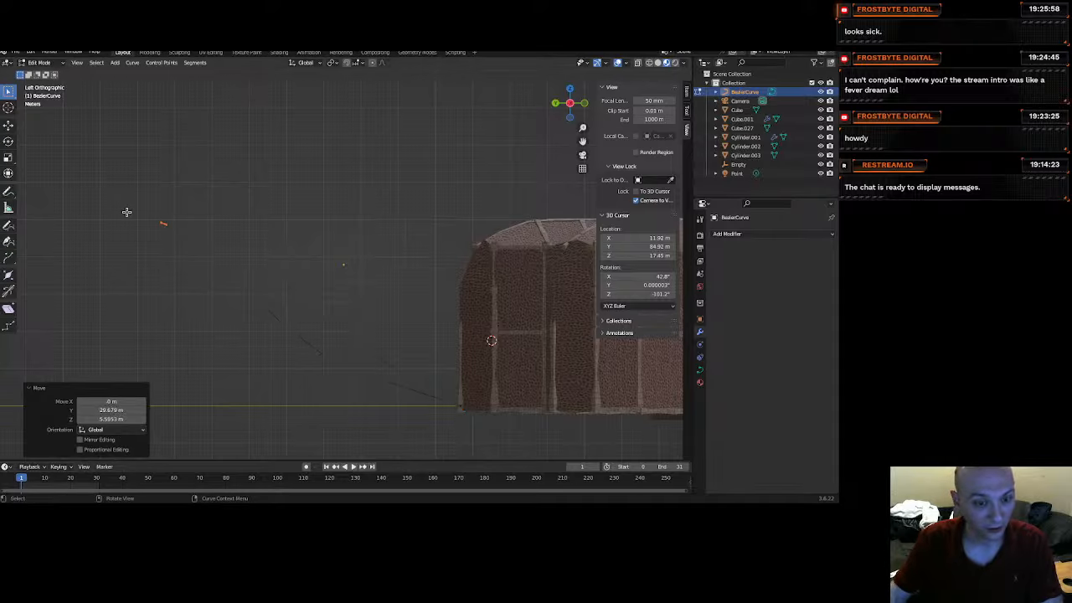
Extrude the curve's outer end three times, moving about 28.6, 58.8 and 56.5 m along Y and 6.3, 10.1 and 20.7 m along Z.
key("g")
left_click(20, 188)
scroll(183, 196, "down", 4)
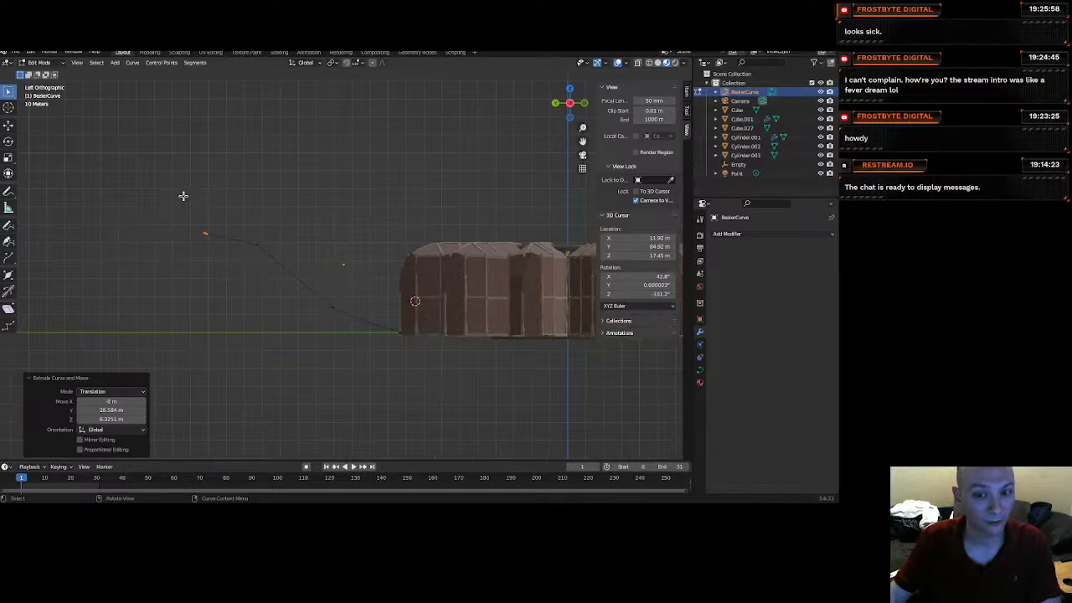
middle_click_drag(192, 195, 253, 201, "shift")
key("e")
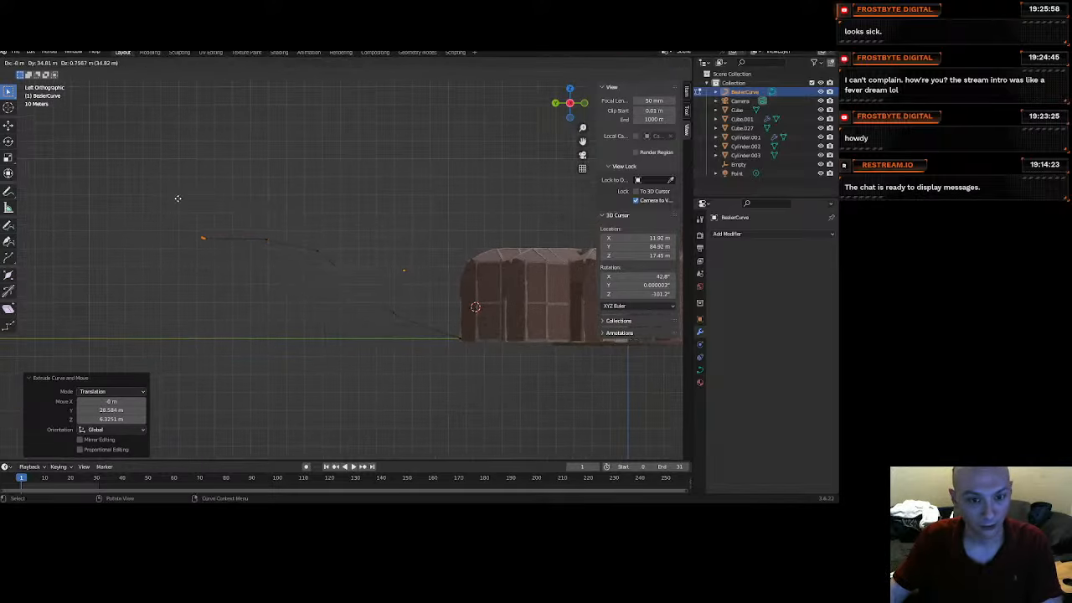
left_click(149, 191)
key("e")
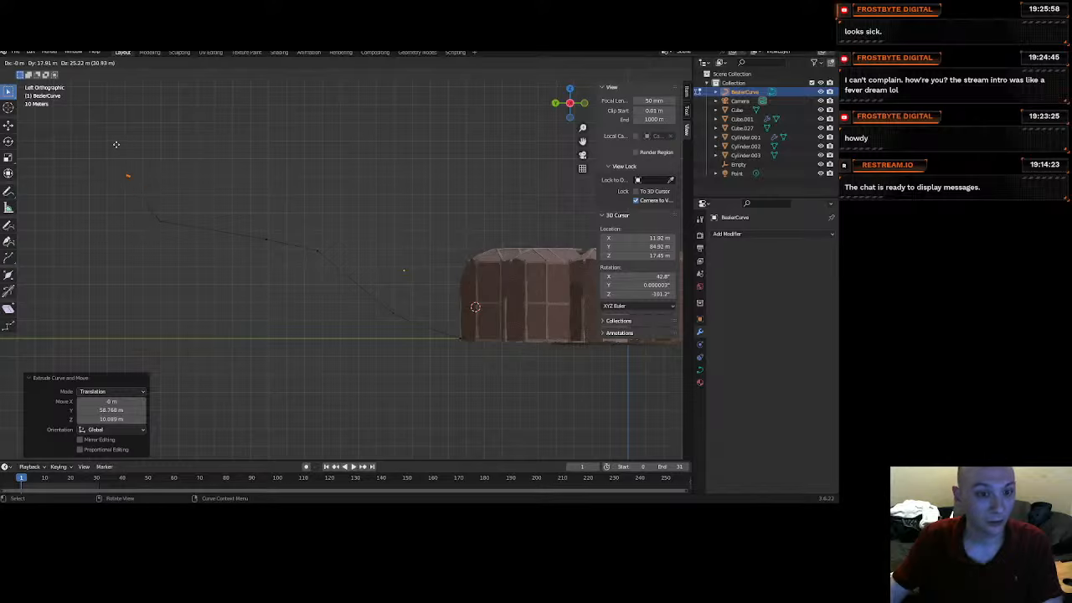
left_click(51, 155)
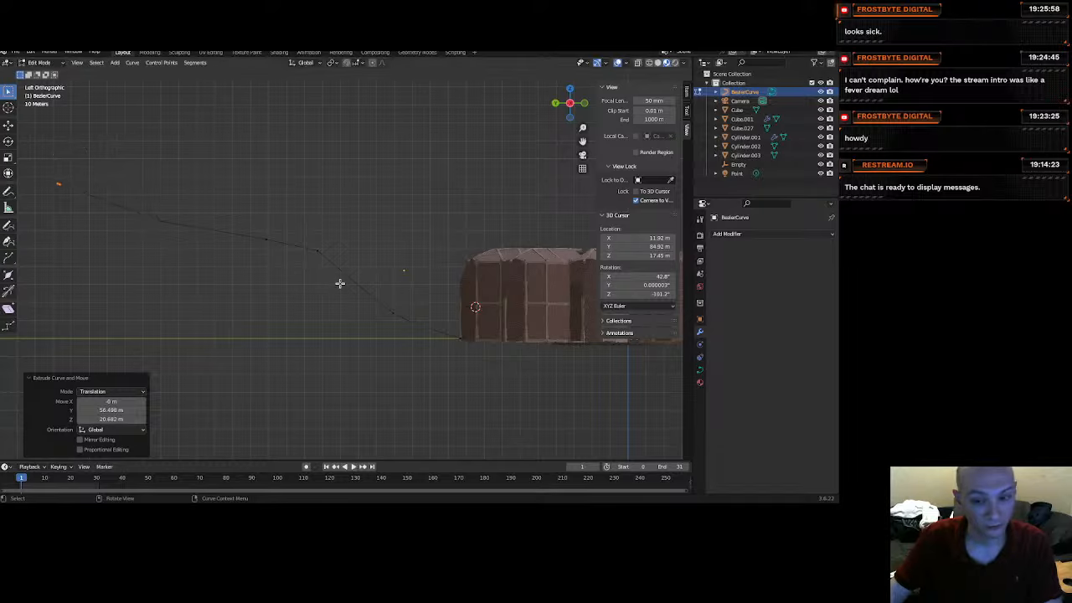
Select the curve's end control point at the chambers' base and raise it about 7.8 m along Z.
mouse_move(339, 283)
middle_mouse_down()
mouse_move(397, 270)
mouse_move(380, 323)
mouse_move(478, 323)
mouse_move(519, 276)
mouse_move(346, 302)
middle_mouse_up()
left_click(585, 105)
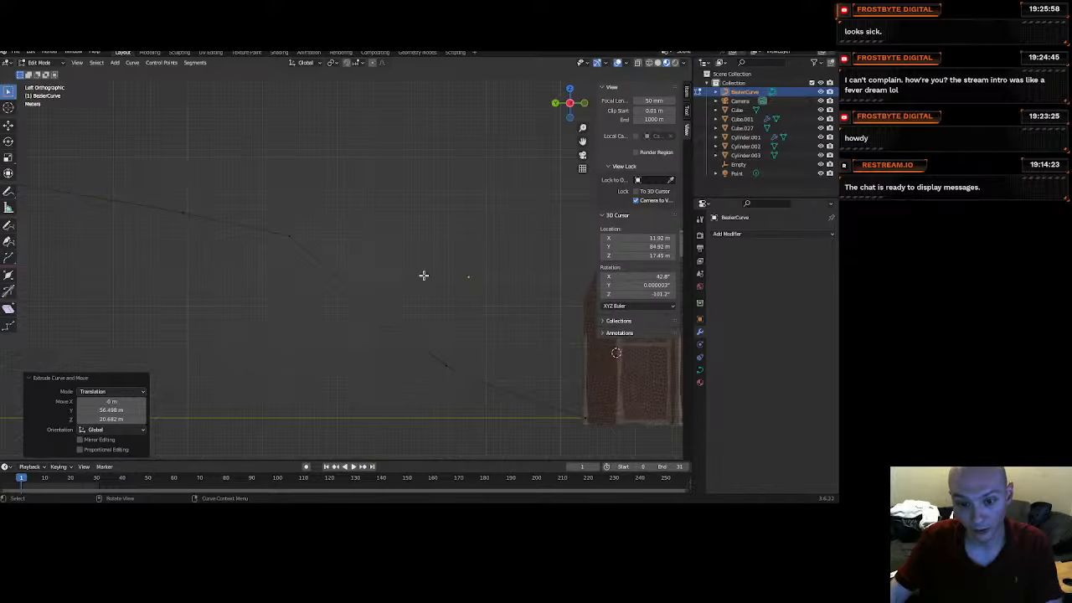
left_click(587, 415)
middle_click_drag(499, 340, 282, 299, "shift")
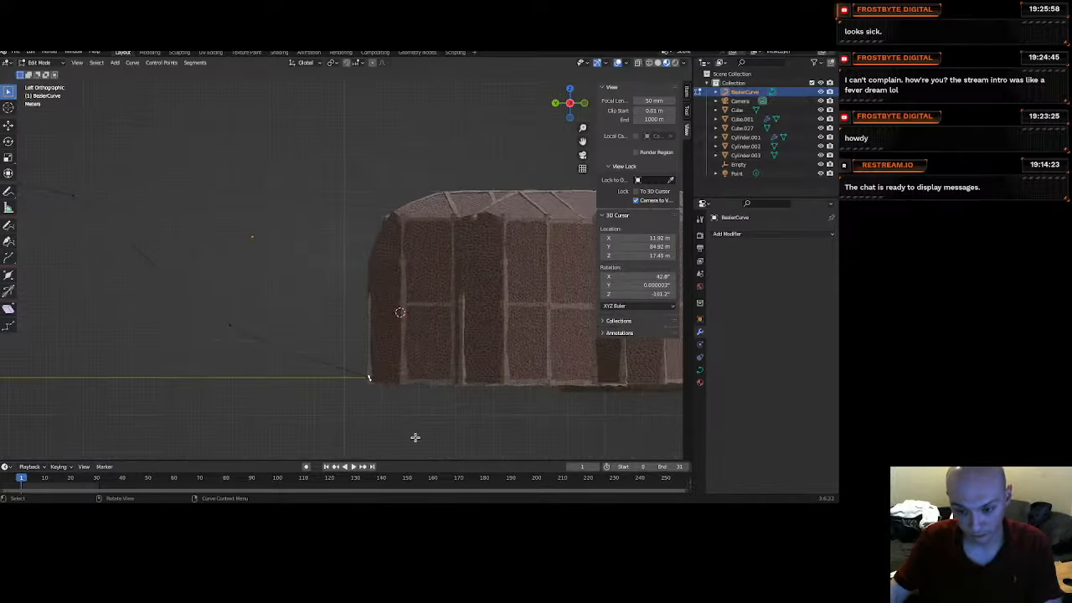
scroll(413, 437, "up", 3)
scroll(410, 435, "down", 1)
key("g")
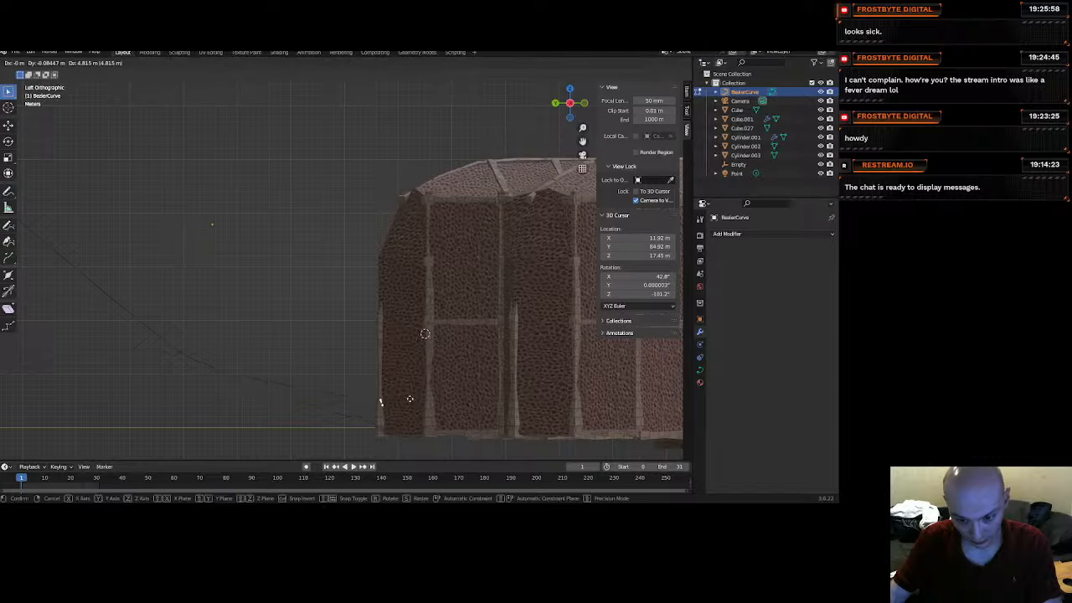
left_click(409, 390)
In wireframe view, extrude the curve's inner end about -51.3 m along Y and 3.5 m along Z into the ring, and switch to solid shading.
key("z")
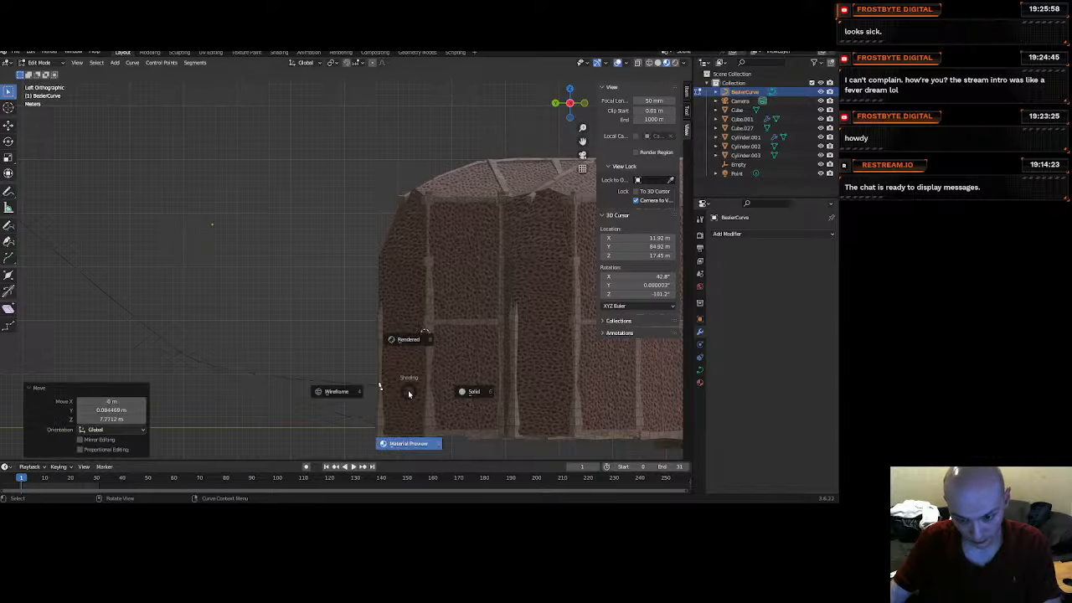
left_click(353, 399)
middle_click_drag(437, 385, 363, 383, "shift")
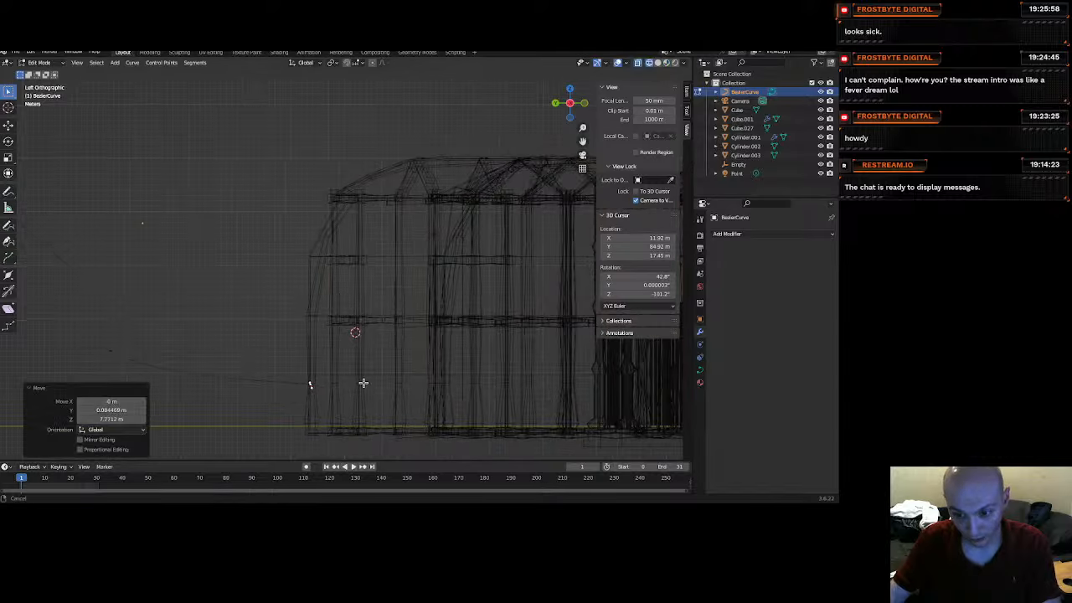
scroll(384, 383, "down", 1)
key("g")
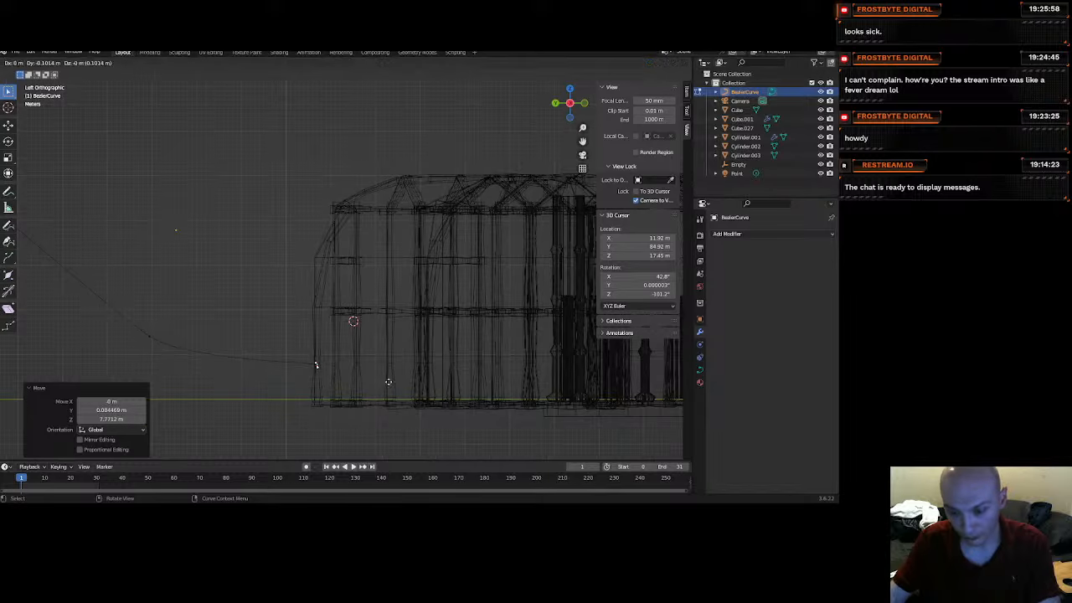
left_click(614, 367)
left_click(478, 380)
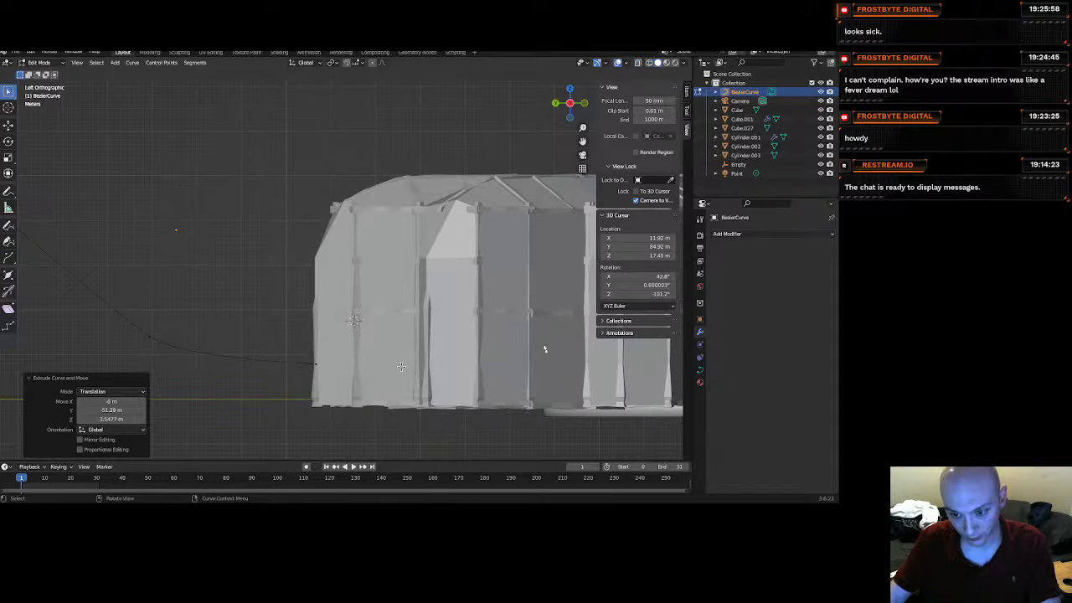
Set the curve's geometry Offset to 0 m, and try an Extrude amount of about 2 m before resetting it to 0 m.
mouse_move(479, 380)
middle_mouse_down()
mouse_move(527, 394)
mouse_move(378, 388)
mouse_move(602, 371)
middle_mouse_up()
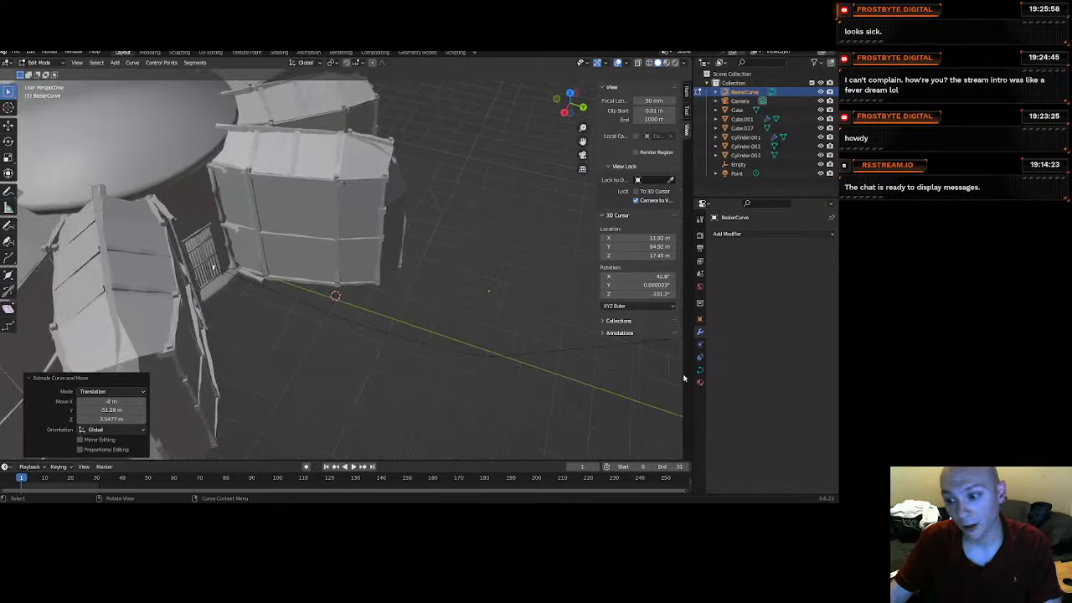
left_click(700, 370)
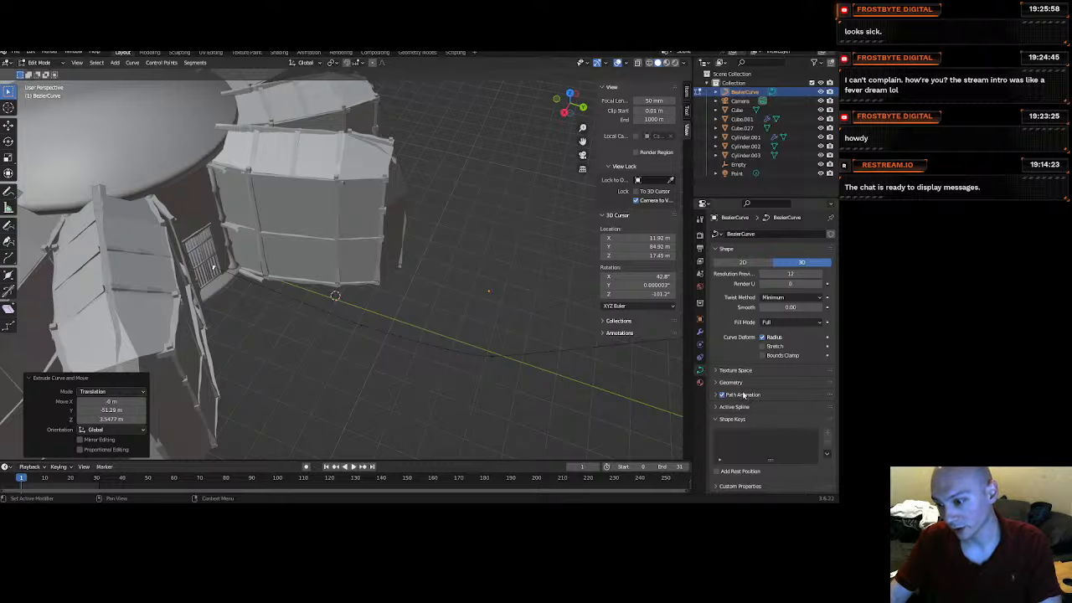
left_click(731, 383)
scroll(786, 378, "down", 1)
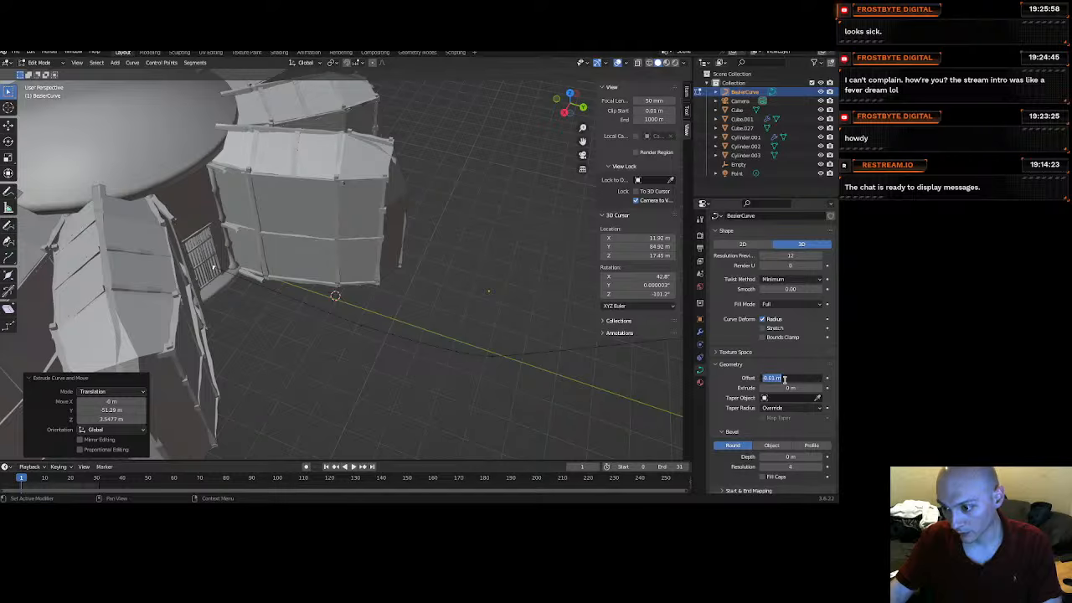
type("0")
key("Return")
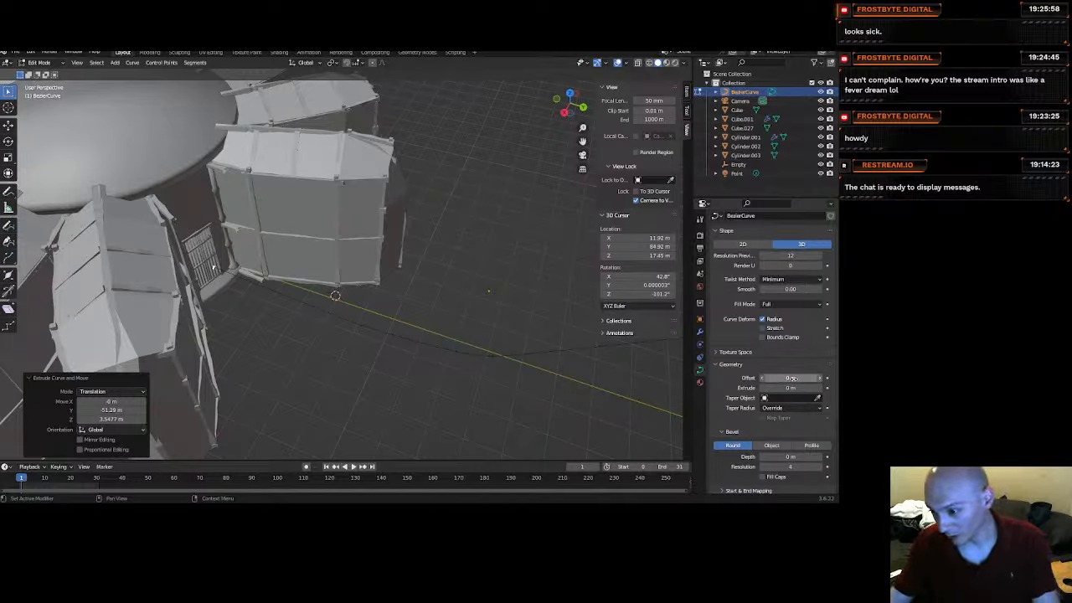
left_click_drag(762, 387, 807, 387)
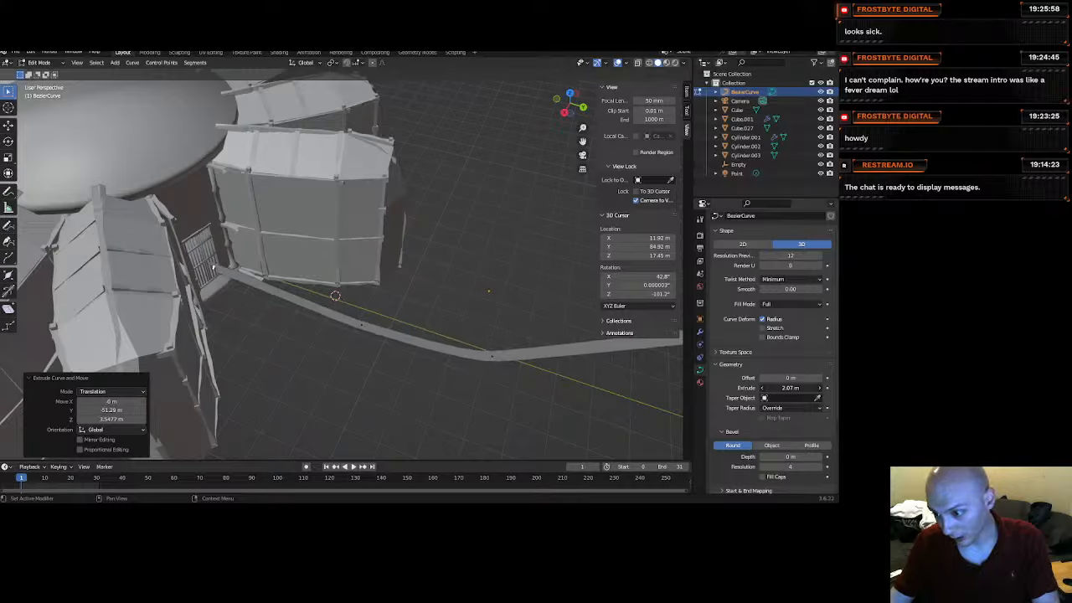
key("Return")
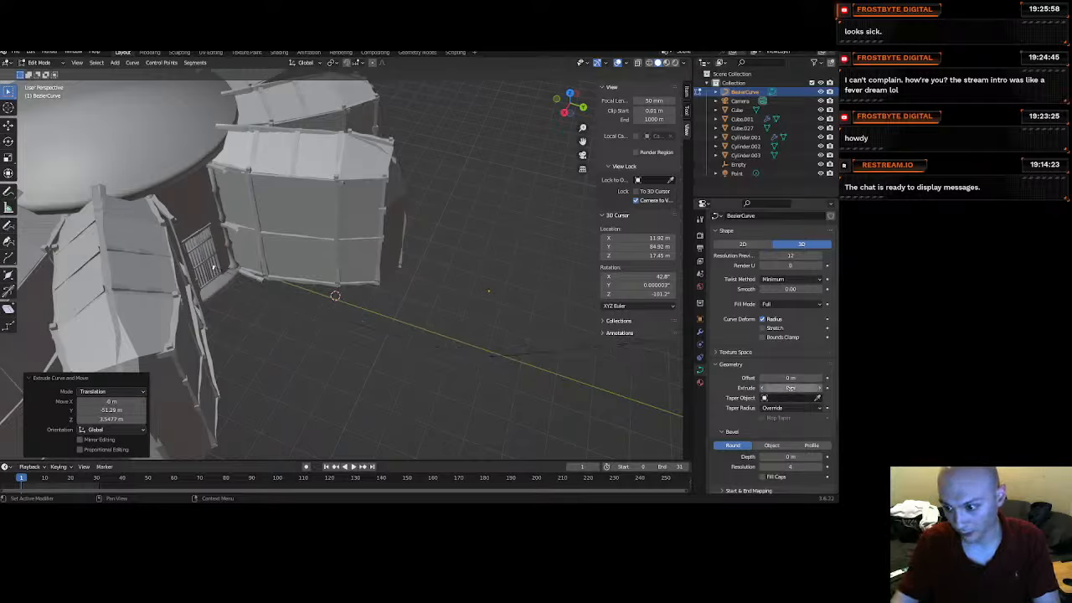
Turn the curve into a thick tube with a round bevel about 19 m deep and a bevel resolution of 5.
scroll(770, 443, "down", 2)
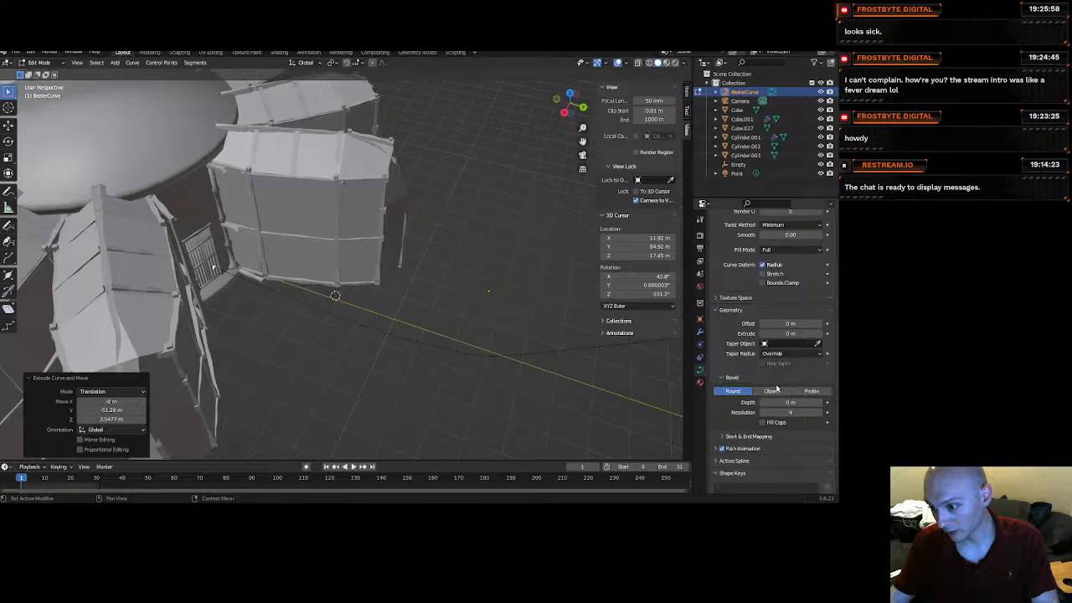
left_click_drag(792, 402, 806, 402)
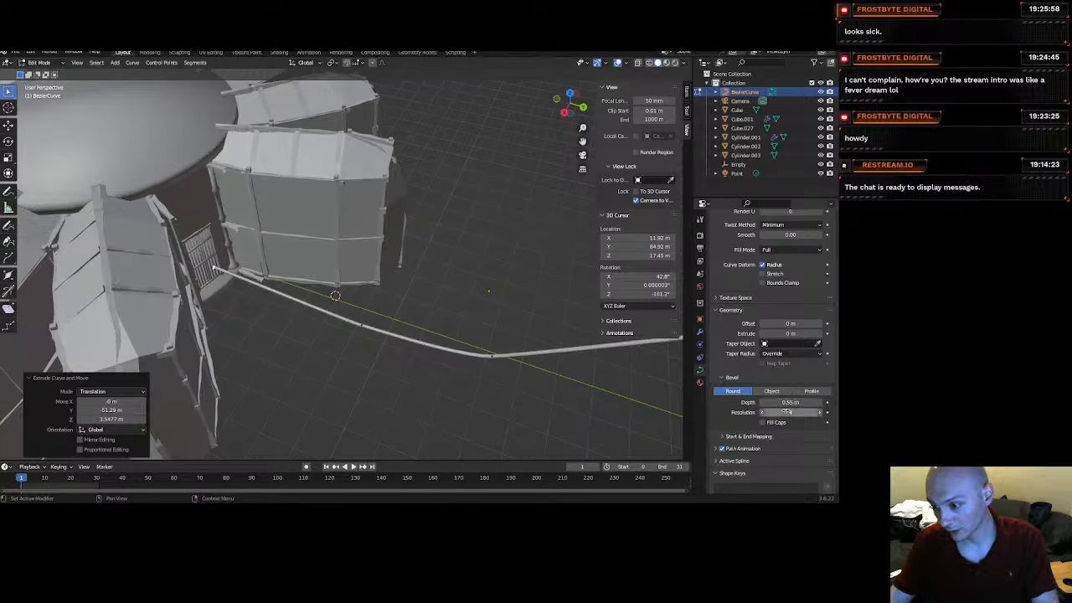
double_click(791, 402)
type("4")
key("Return")
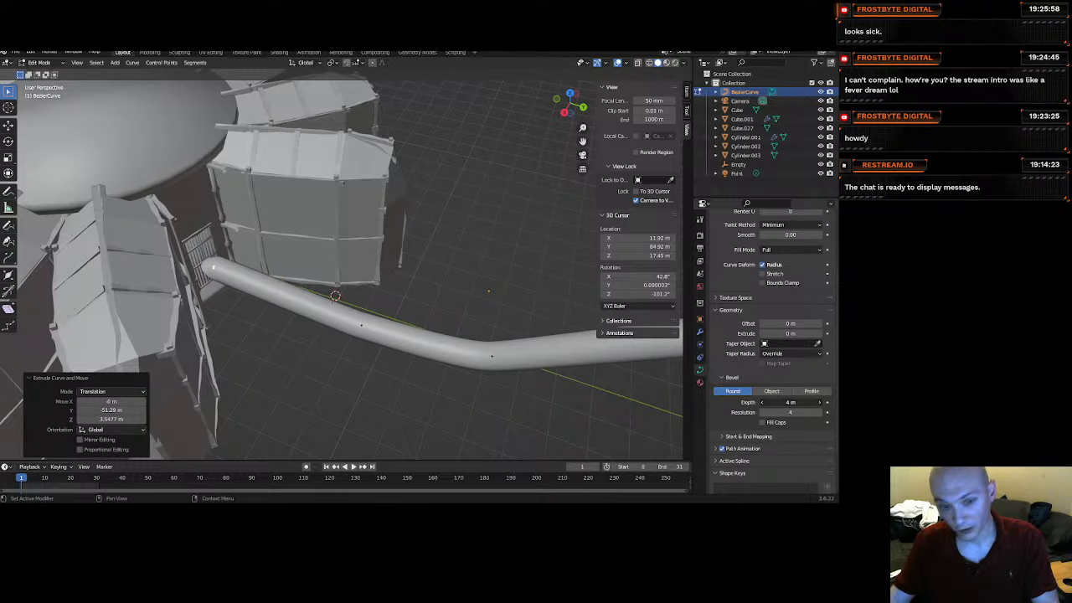
left_click_drag(791, 402, 815, 402)
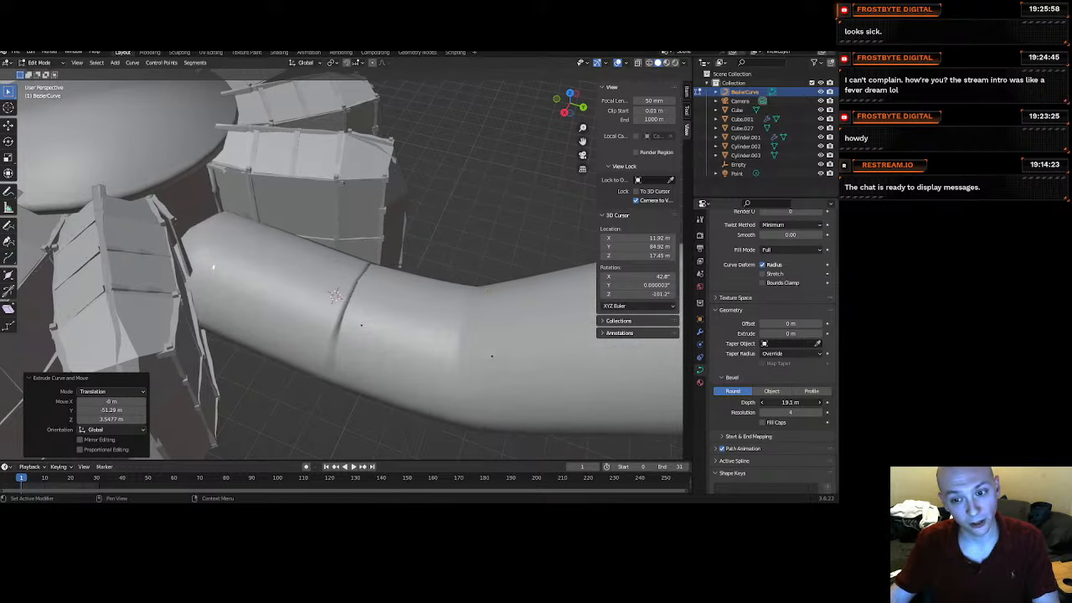
Select the control point at the tube's seam near the chambers, shrink its radius by a factor of 0.893 and scale its handles to 0.740.
scroll(549, 369, "down", 3)
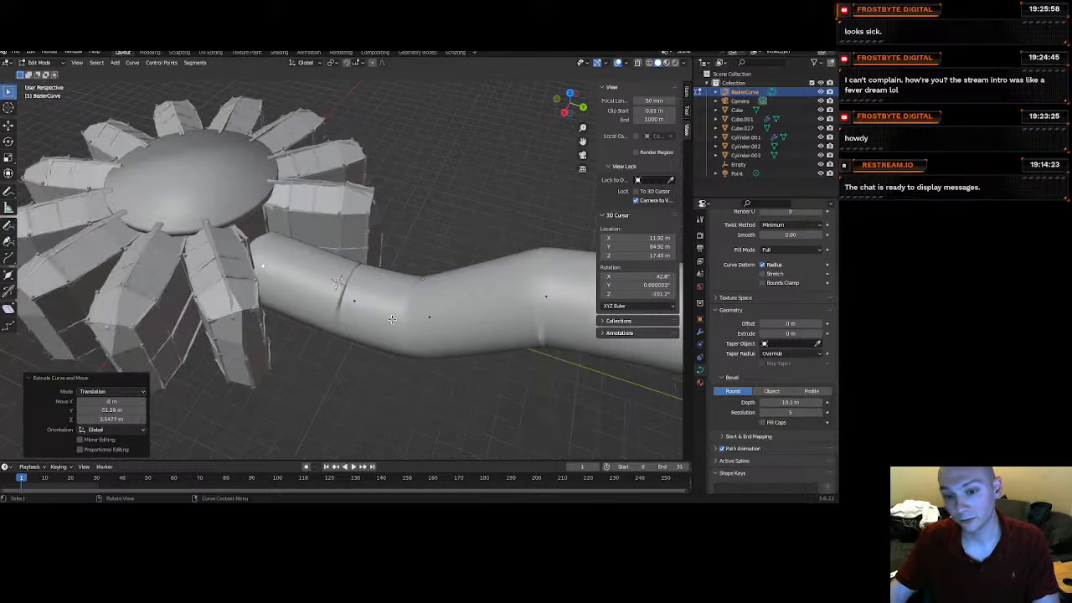
left_click(563, 111)
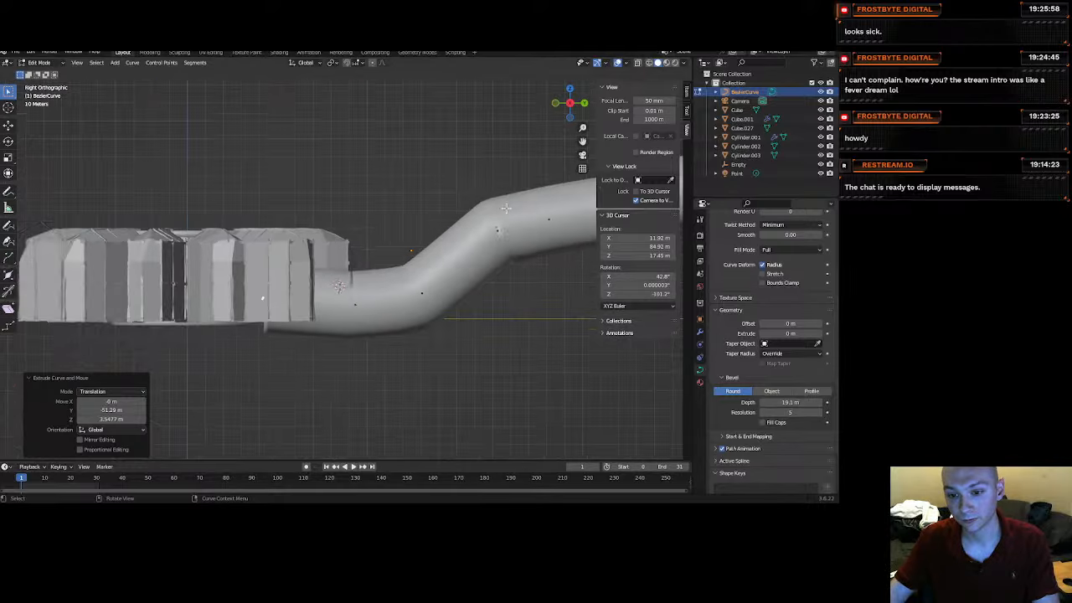
left_click(358, 315)
scroll(398, 317, "up", 2)
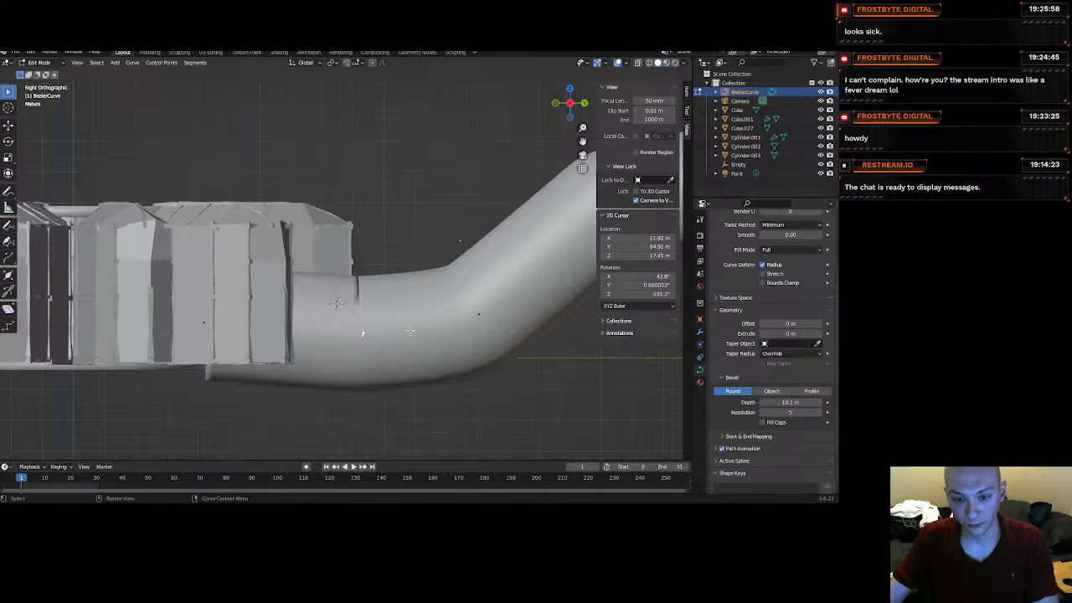
middle_click_drag(467, 356, 455, 398)
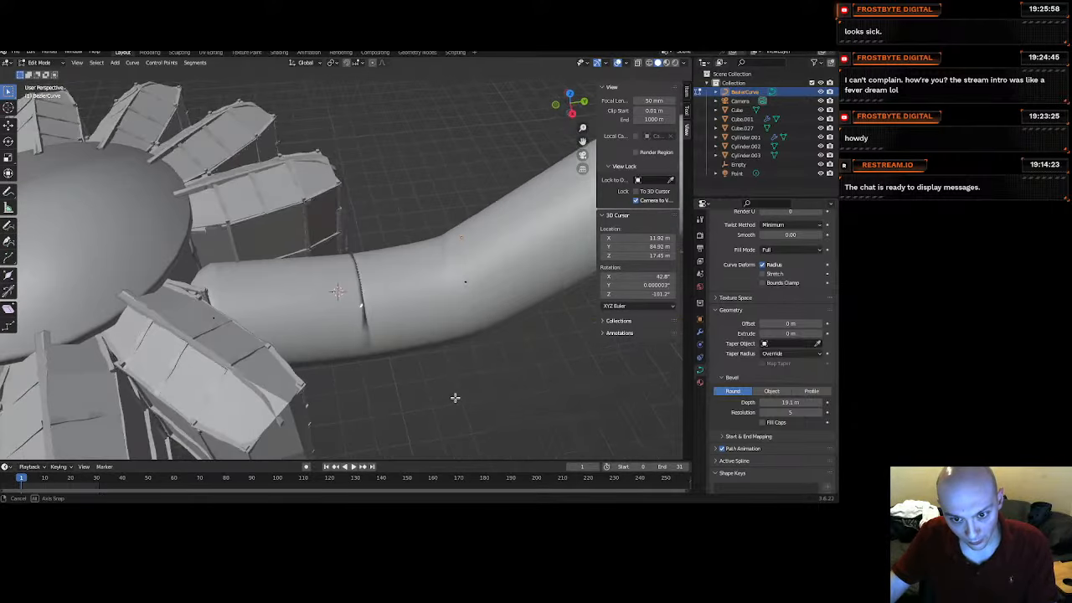
key("alt+s")
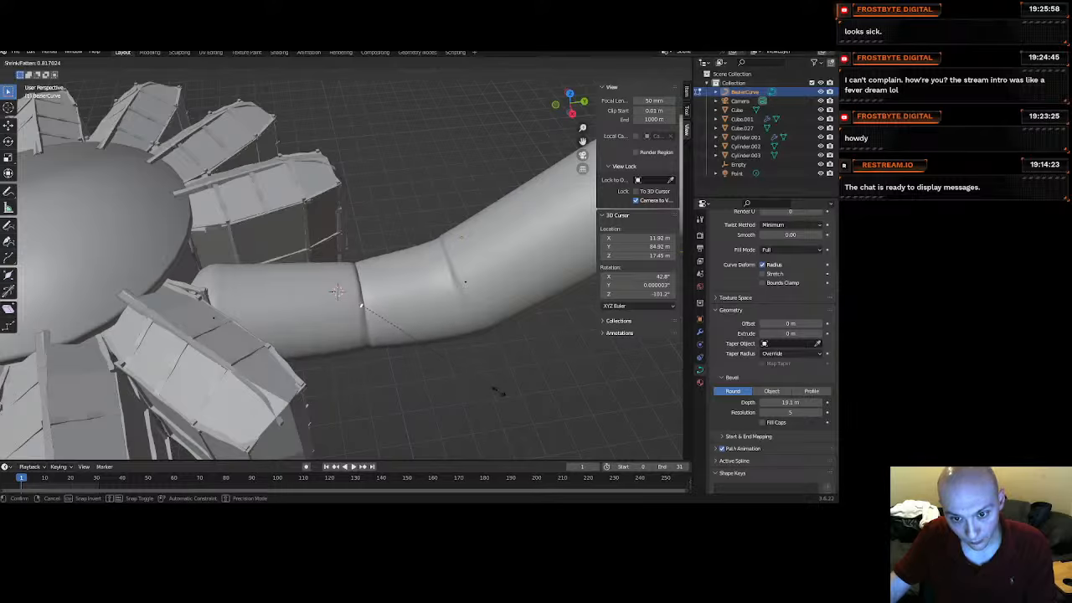
left_click(515, 398)
key("s")
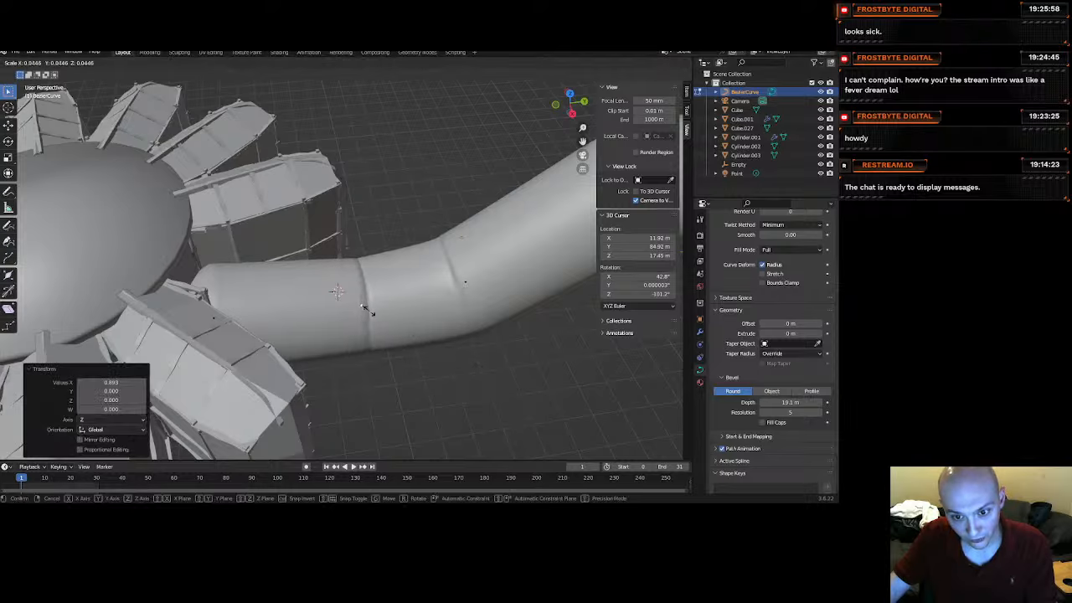
left_click(492, 369)
Try to twist the control point at the tube's seam with the Tilt tool, and undo the change.
scroll(419, 321, "up", 4)
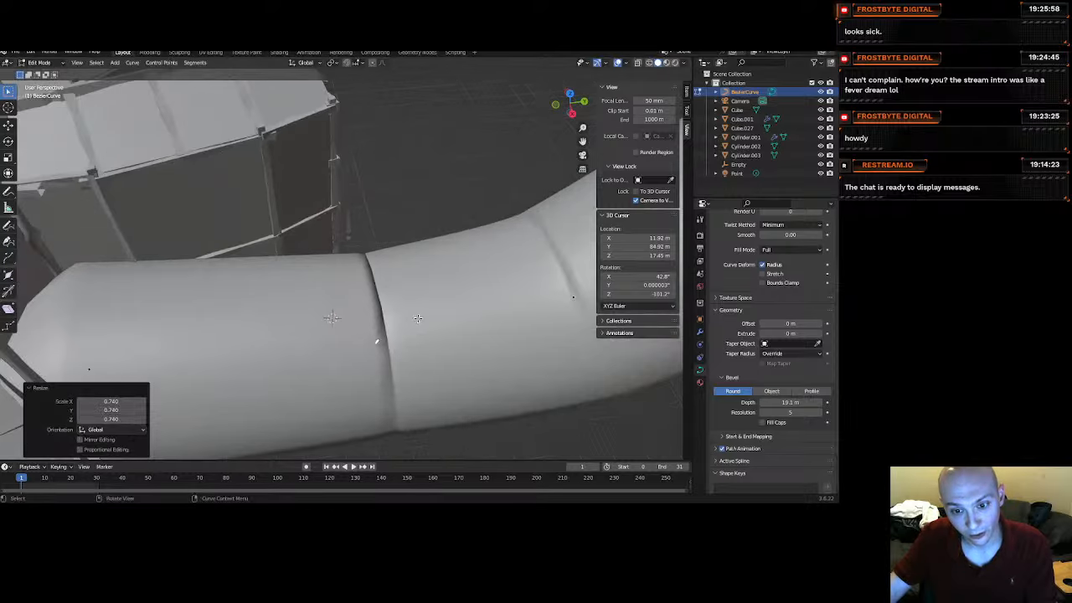
middle_click_drag(417, 319, 403, 386)
middle_click_drag(420, 425, 338, 319)
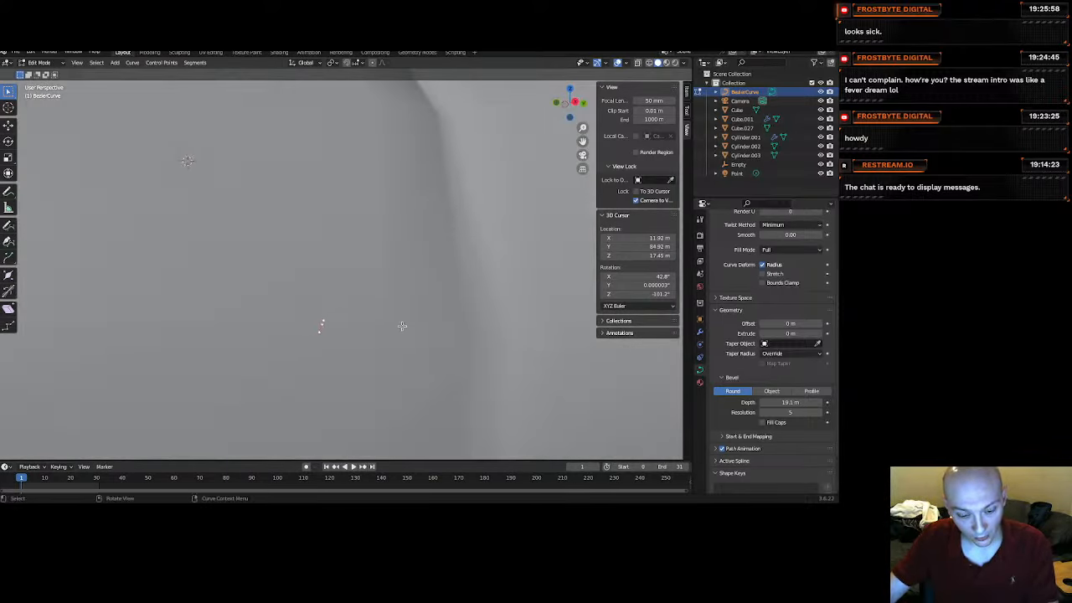
left_click(6, 290)
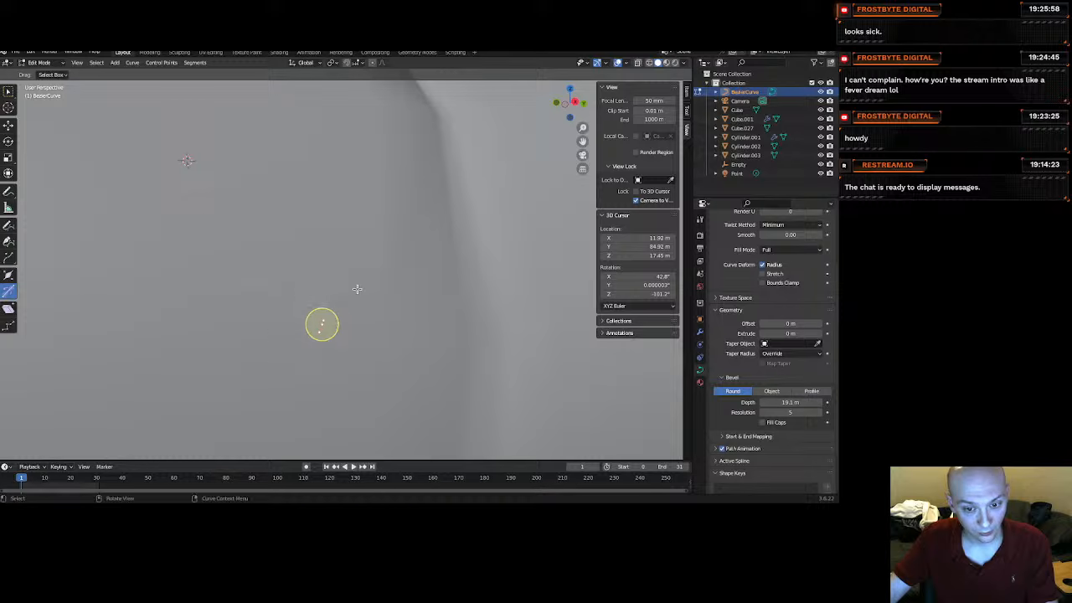
mouse_move(333, 323)
left_mouse_down()
mouse_move(318, 327)
mouse_move(339, 335)
left_mouse_up()
key("ctrl+z")
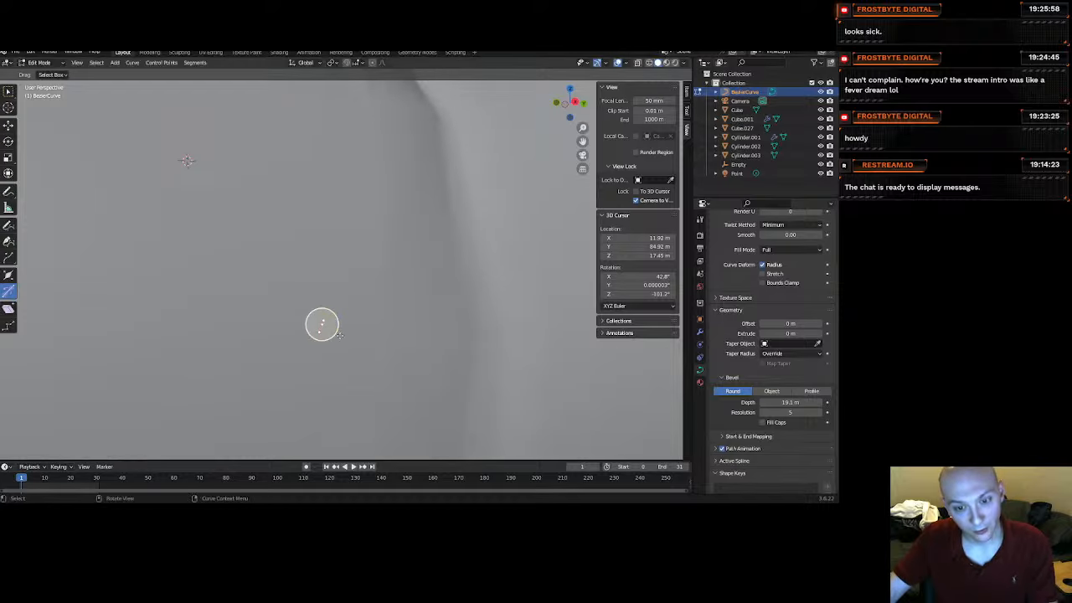
left_click(9, 92)
In right orthographic view, move the tube's outer control points away from the ring, about 91.6 m along Y and 2.5 m along Z.
middle_click_drag(461, 256, 402, 266)
scroll(404, 264, "down", 10)
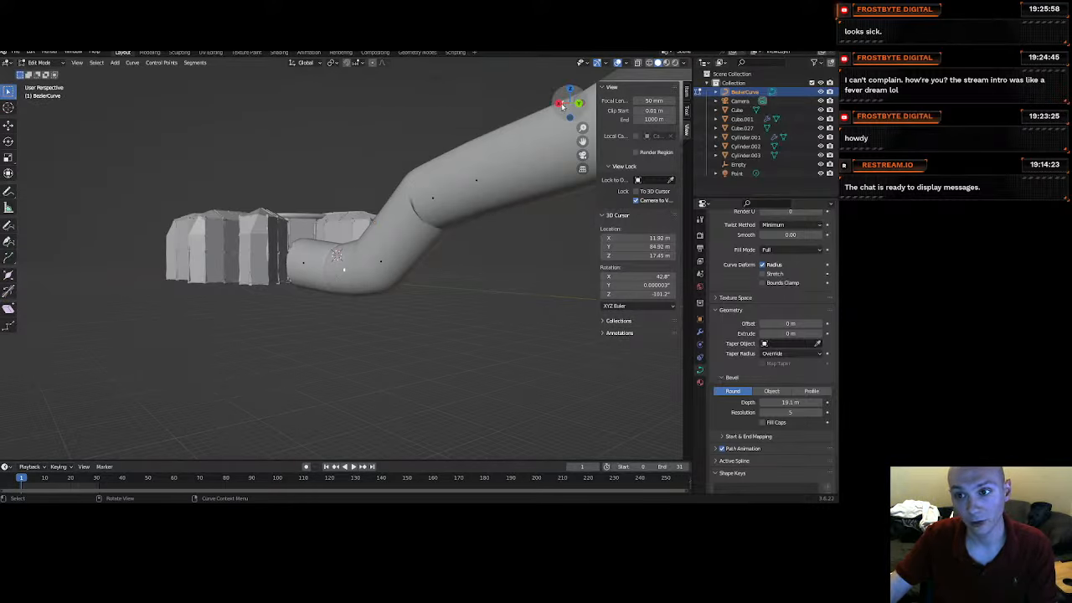
left_click(556, 103)
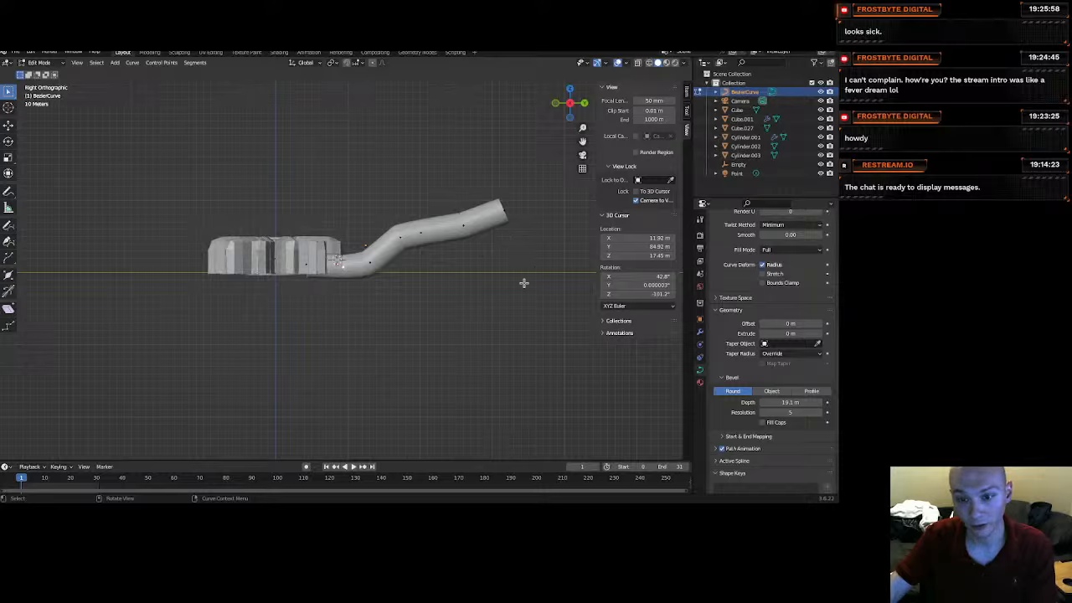
left_click_drag(518, 290, 365, 181)
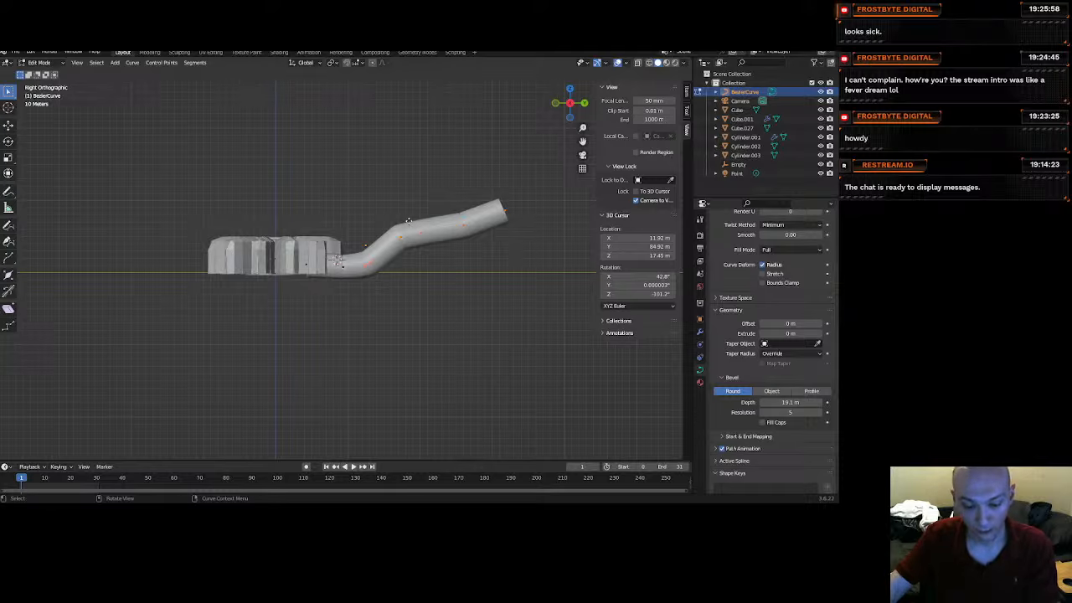
key("g")
left_click(446, 223)
left_click_drag(586, 294, 340, 184)
key("g")
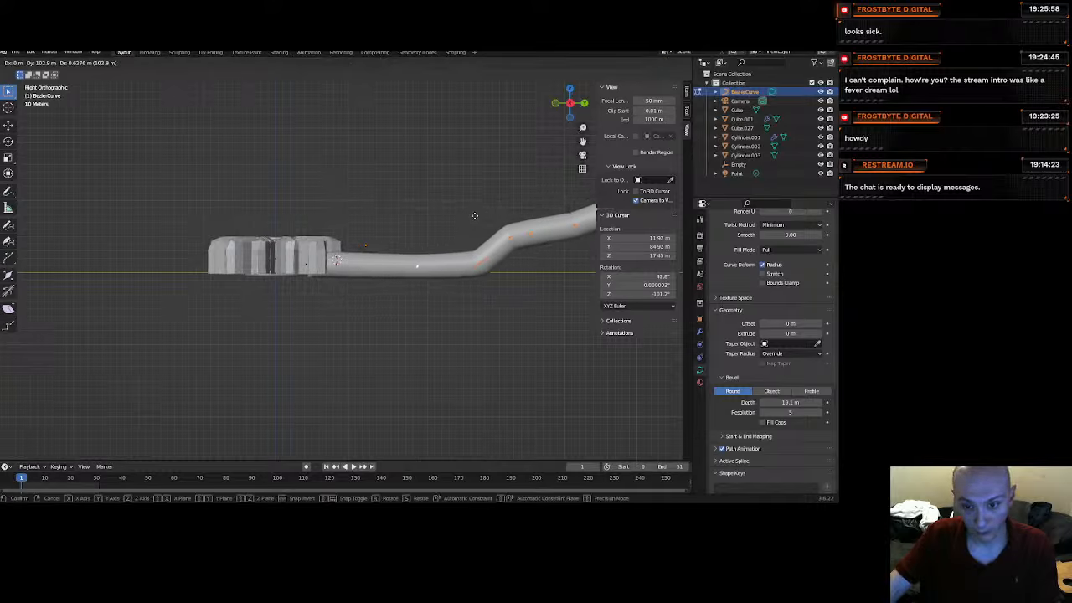
left_click(471, 216)
Select the control point at the kink in the straight section, scale its handles by about 17 and rotate them about 69.4° to level them.
scroll(479, 251, "up", 4)
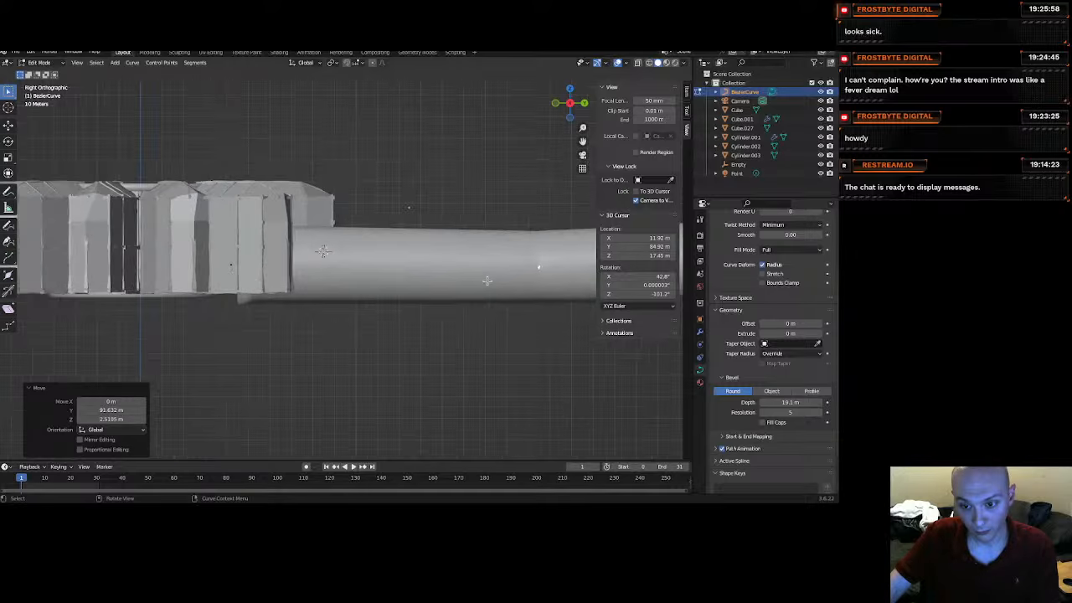
middle_click_drag(531, 283, 290, 289, "shift")
scroll(289, 290, "up", 8)
middle_click_drag(165, 294, 329, 269, "shift")
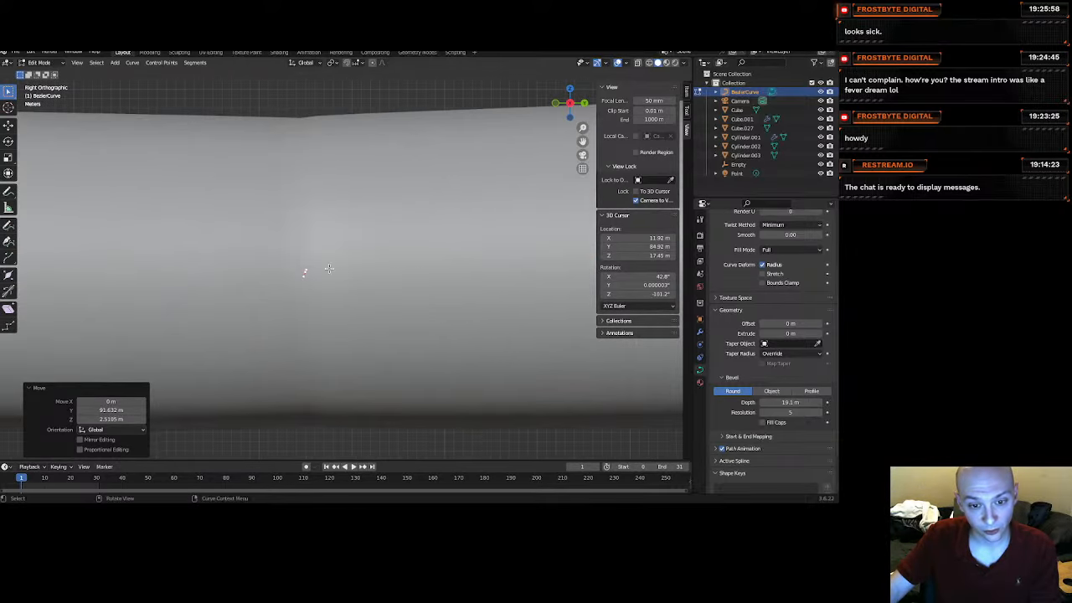
left_click(319, 269)
left_click_drag(294, 263, 313, 281)
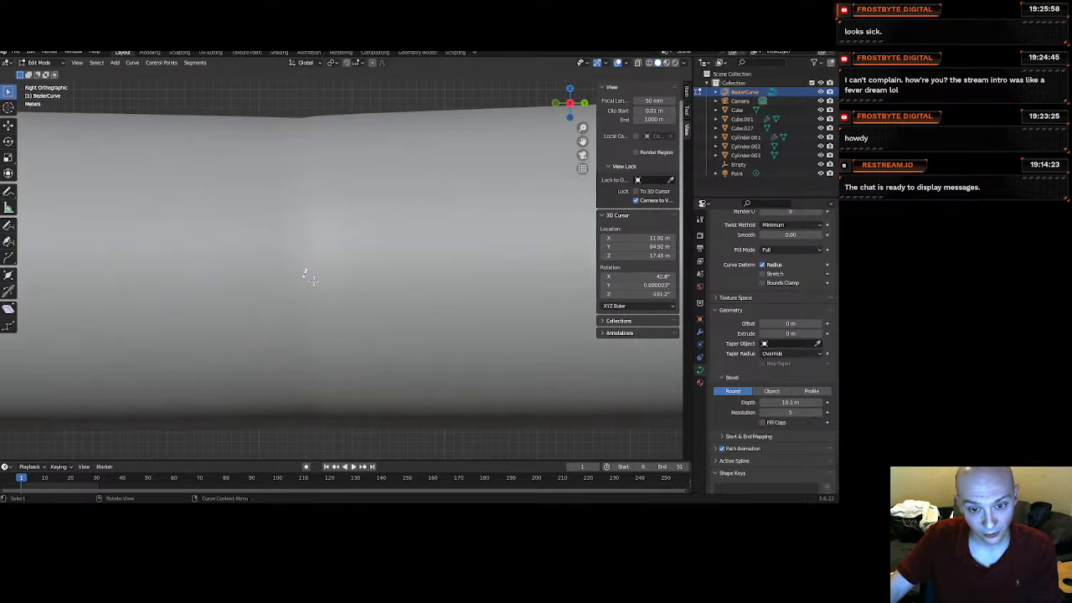
key("s")
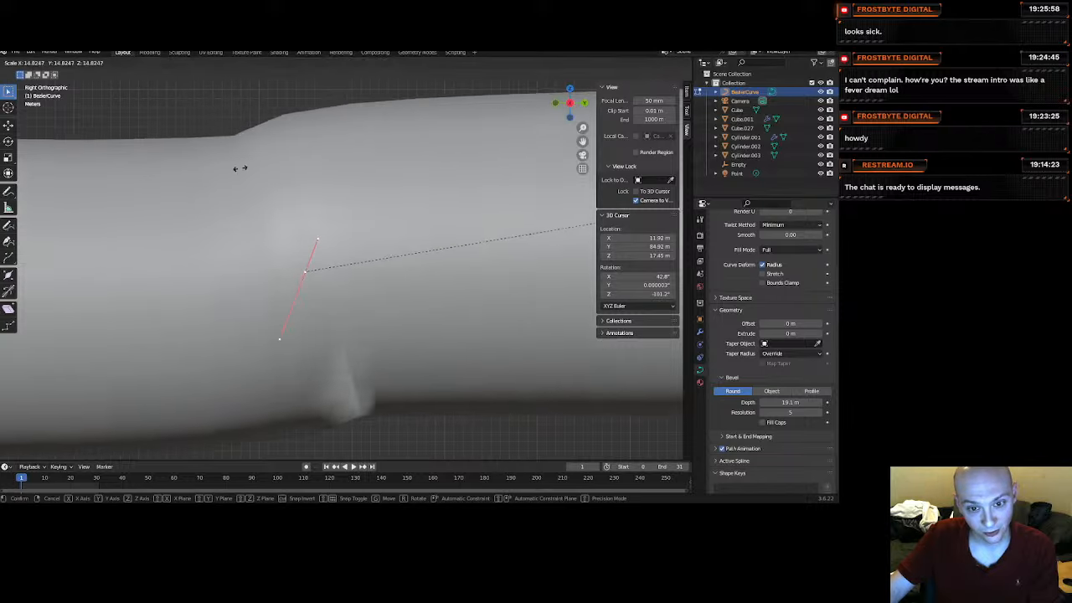
left_click(315, 172)
scroll(348, 235, "down", 3)
key("r")
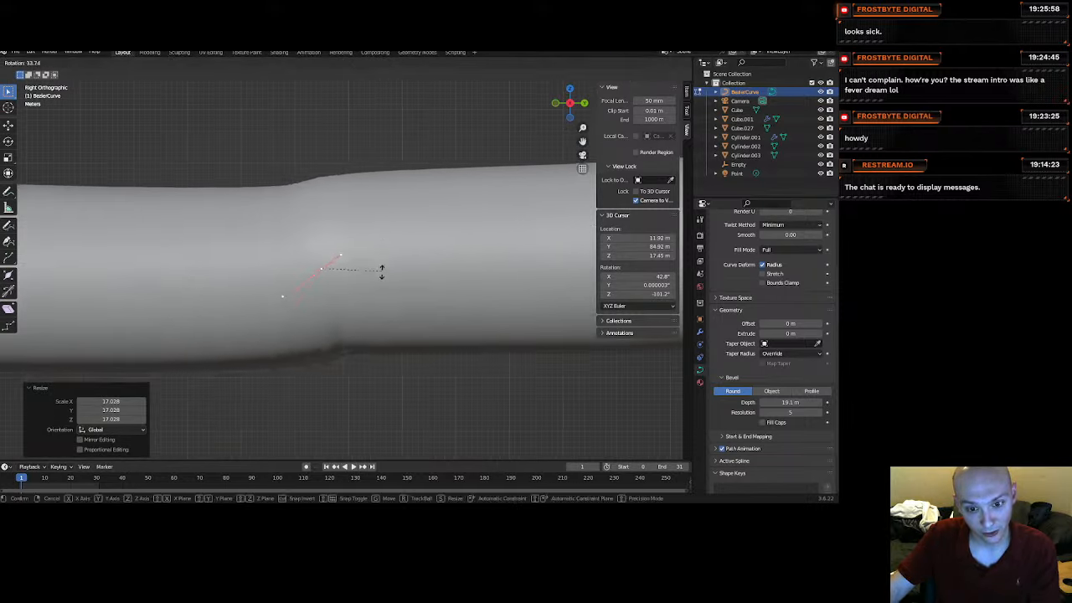
left_click(370, 306)
Select the control point at the tube's lower bend and scale its handles by 1.851 to soften the curve.
scroll(370, 306, "down", 3)
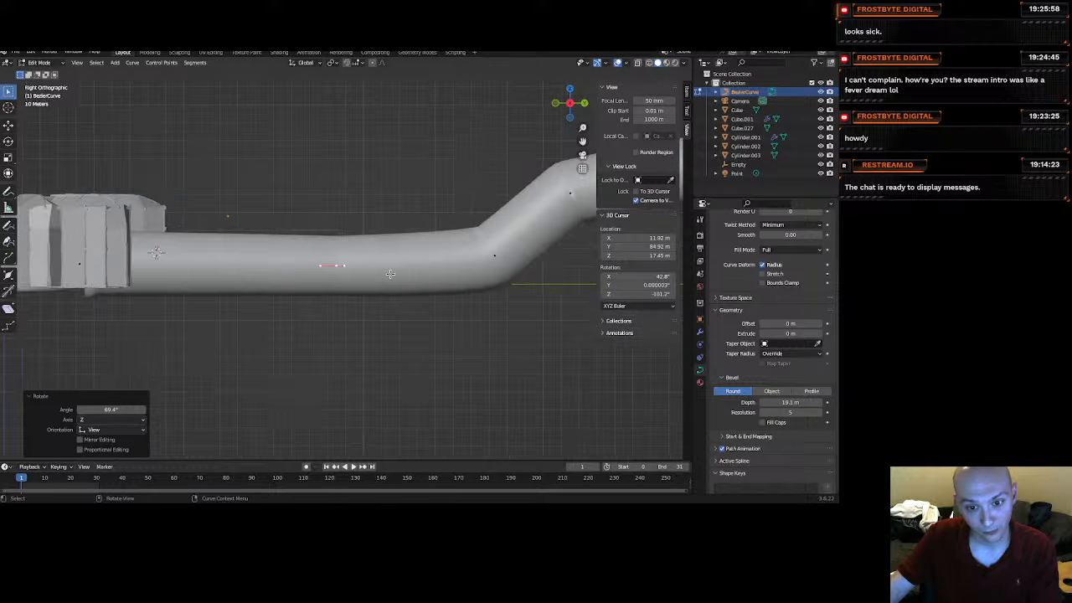
middle_click_drag(369, 305, 251, 356, "shift")
left_click(313, 294)
scroll(325, 306, "up", 2)
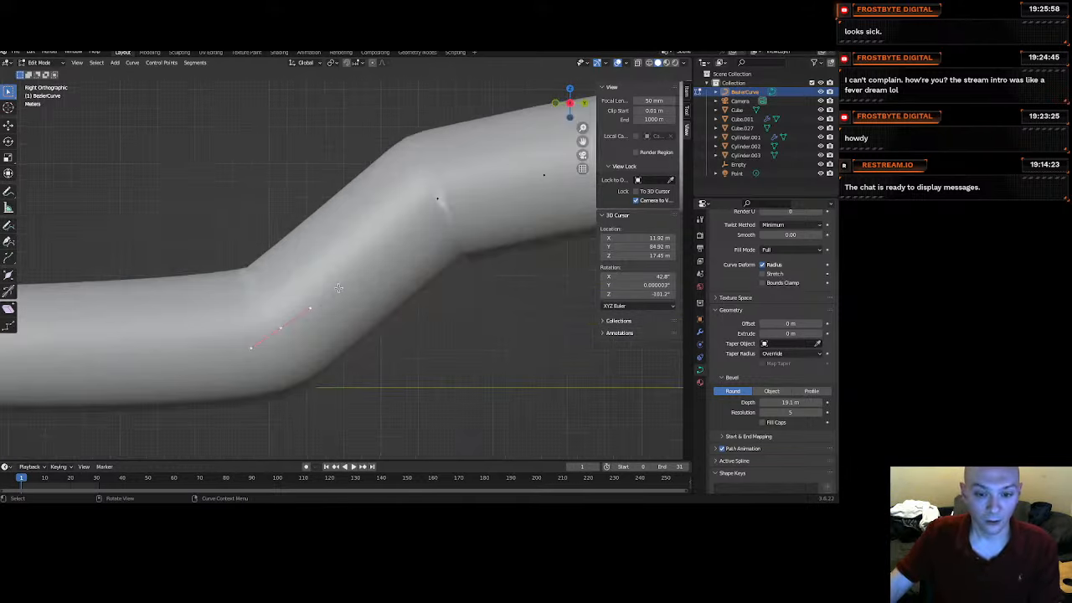
key("s")
left_click(426, 277)
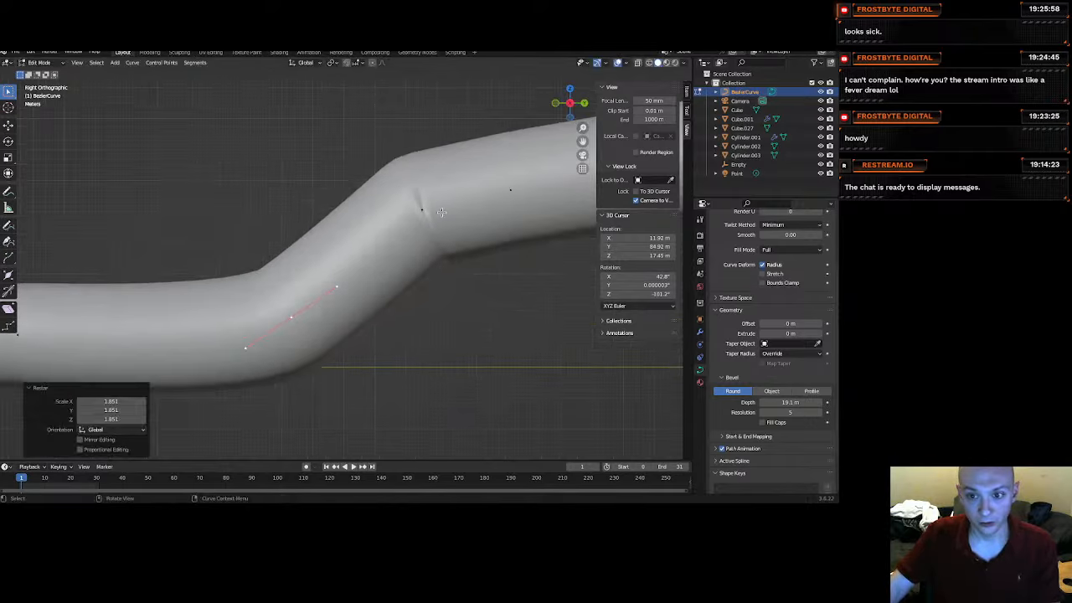
Enlarge the handles of the control point at the upper bend by about 28.5 and those of the following point by about 14.8.
middle_click_drag(413, 228, 305, 253, "shift")
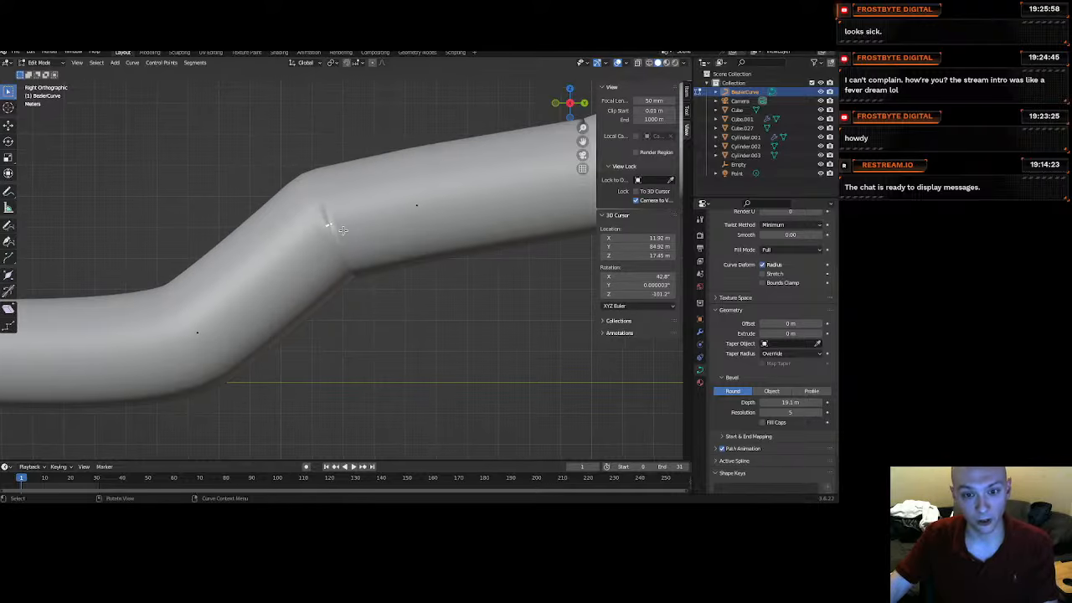
key("s")
key("Return")
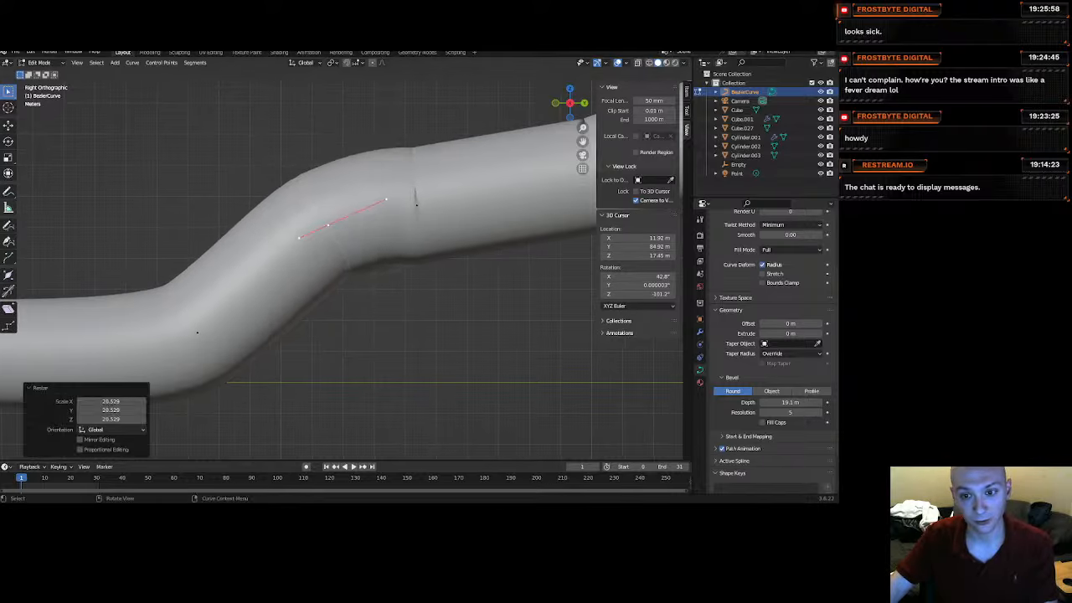
left_click(416, 204)
scroll(519, 219, "down", 3)
key("s")
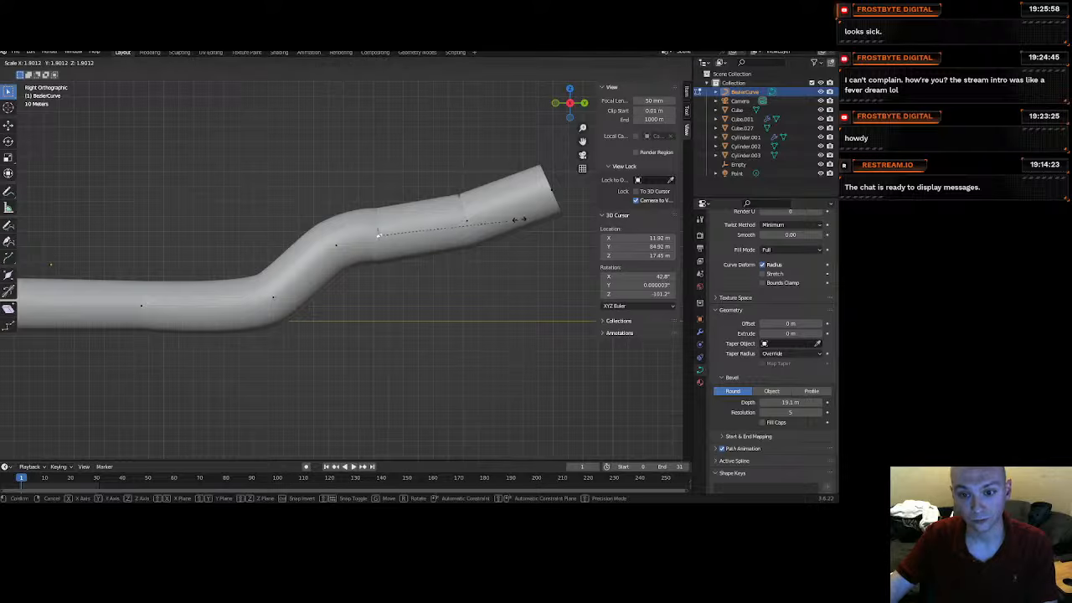
key("Return")
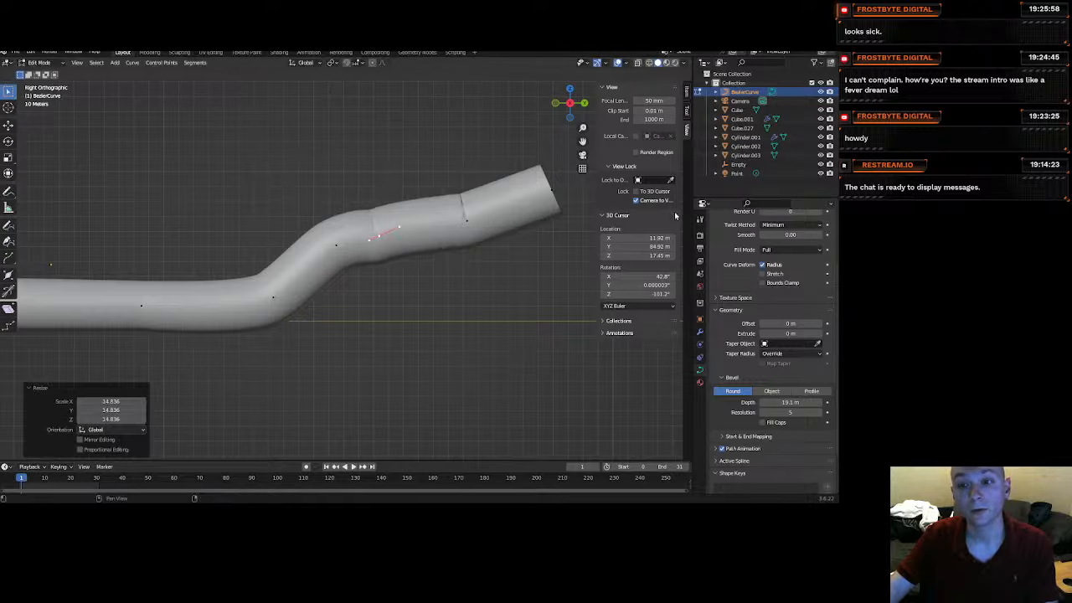
Delete the vertices of the two outermost control points at the tube's far end.
left_click_drag(574, 251, 433, 141)
key("x")
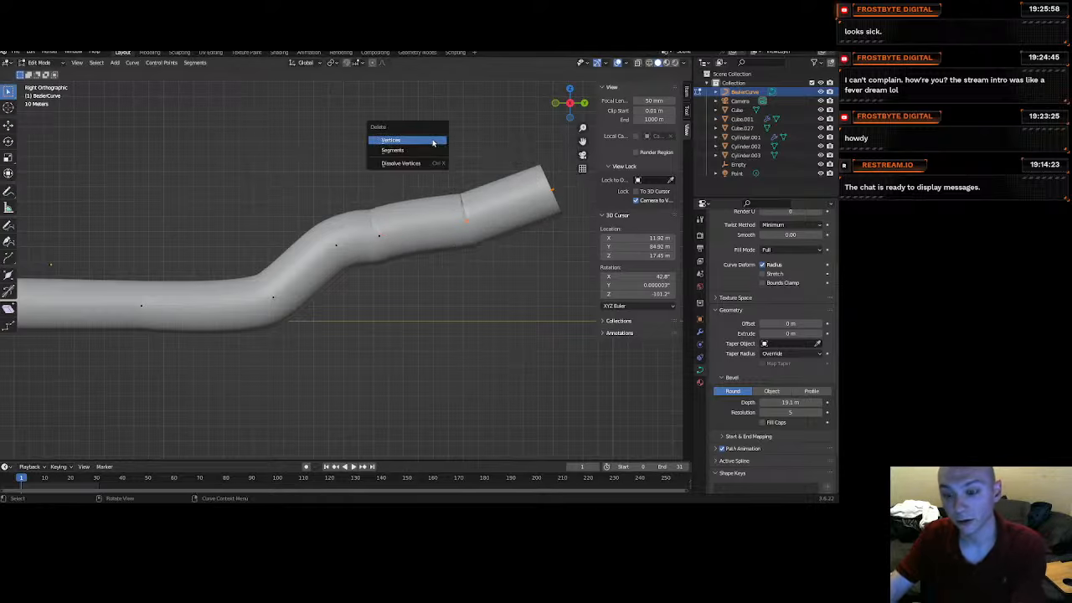
left_click(421, 149)
Move the tube's end point outward about 105.9 m along Y and 14.8 m along Z, and rotate its handles about 20°.
left_click_drag(422, 284, 373, 219)
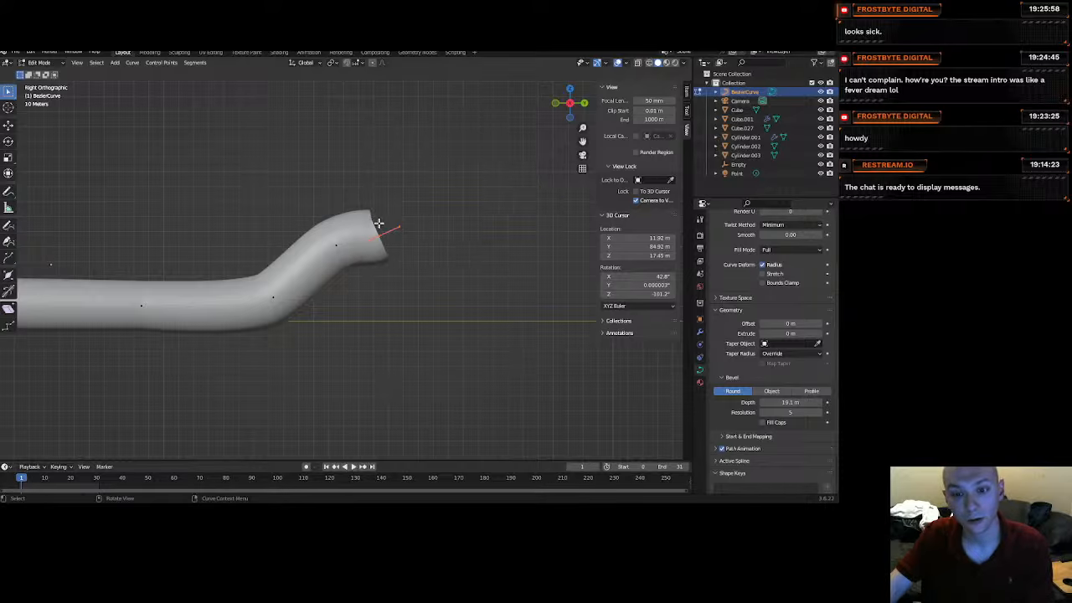
key("e")
left_click(557, 205)
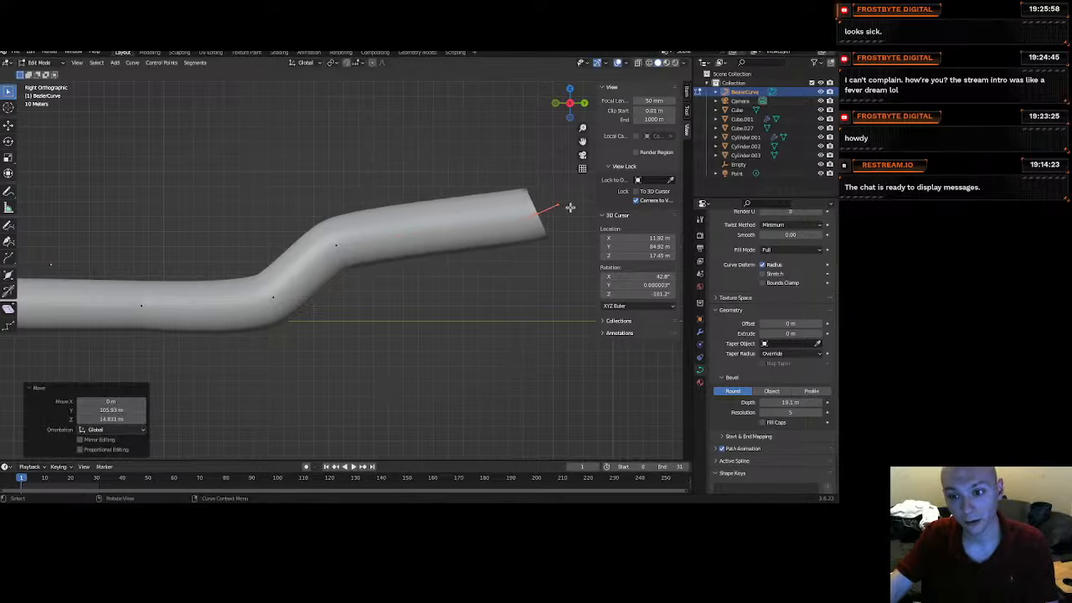
key("r")
left_click(559, 277)
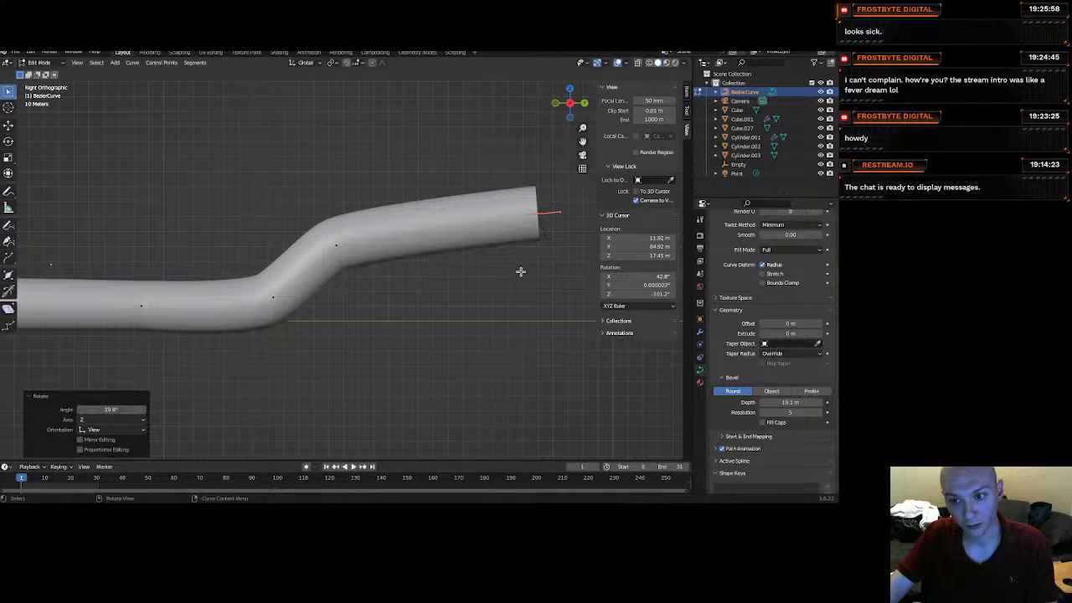
Shift the upper bend's control point about 30 m outward along Y, and raise the lower bend's control point about 6.4 m along Z.
left_click(337, 235)
key("g")
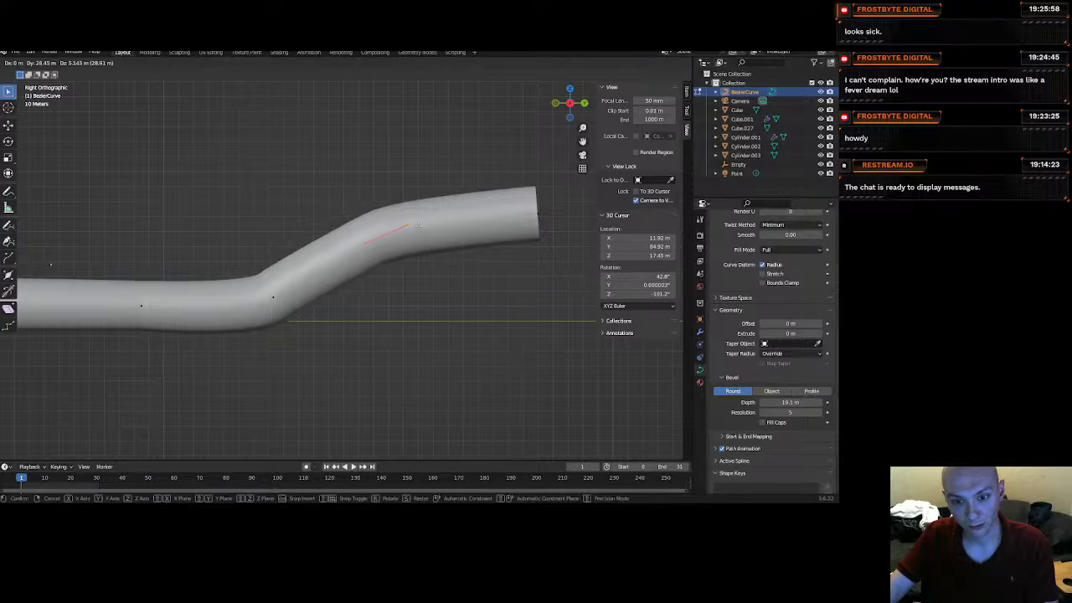
left_click(396, 240)
left_click_drag(274, 317, 248, 274)
key("g")
key("z")
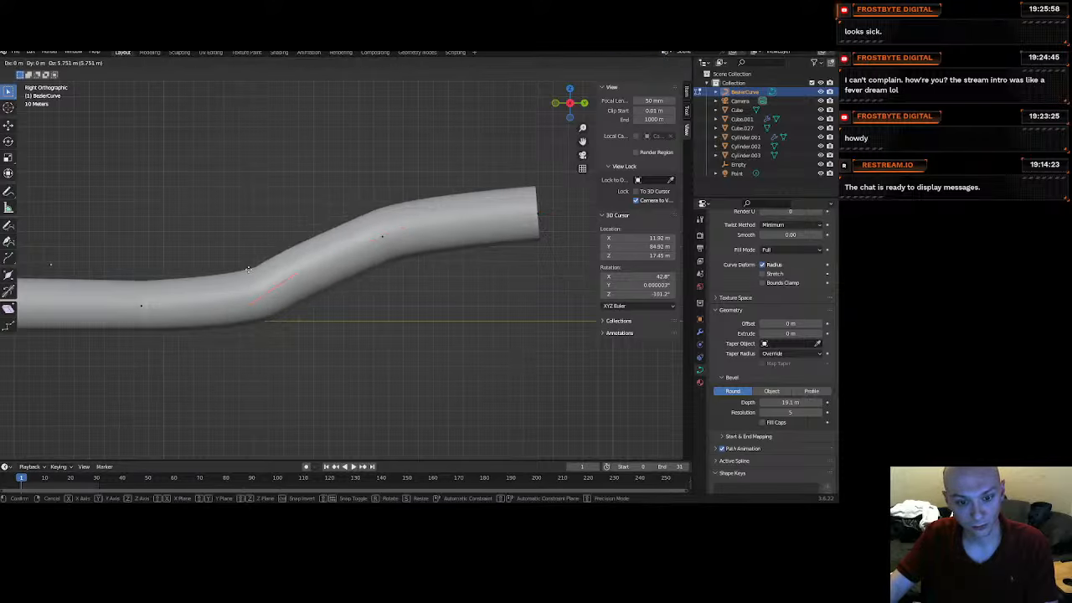
left_click(248, 268)
In left orthographic view, move the upper bend's control point about 17 m further along Y and 12 m down.
scroll(235, 255, "down", 4)
middle_click_drag(257, 238, 584, 239, "shift")
scroll(373, 216, "up", 2)
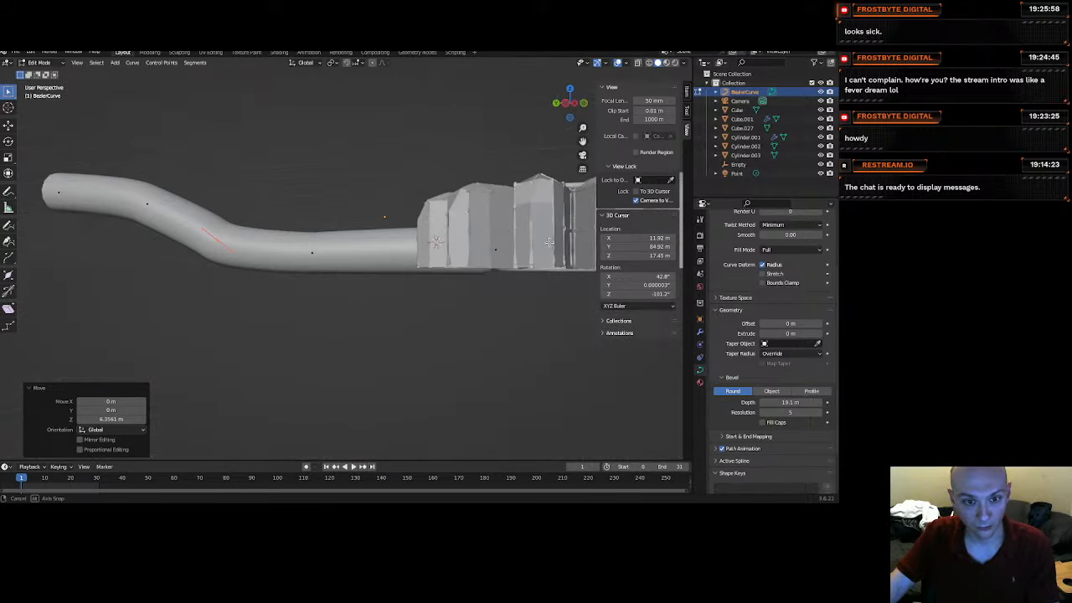
left_click(569, 104)
left_click(127, 220)
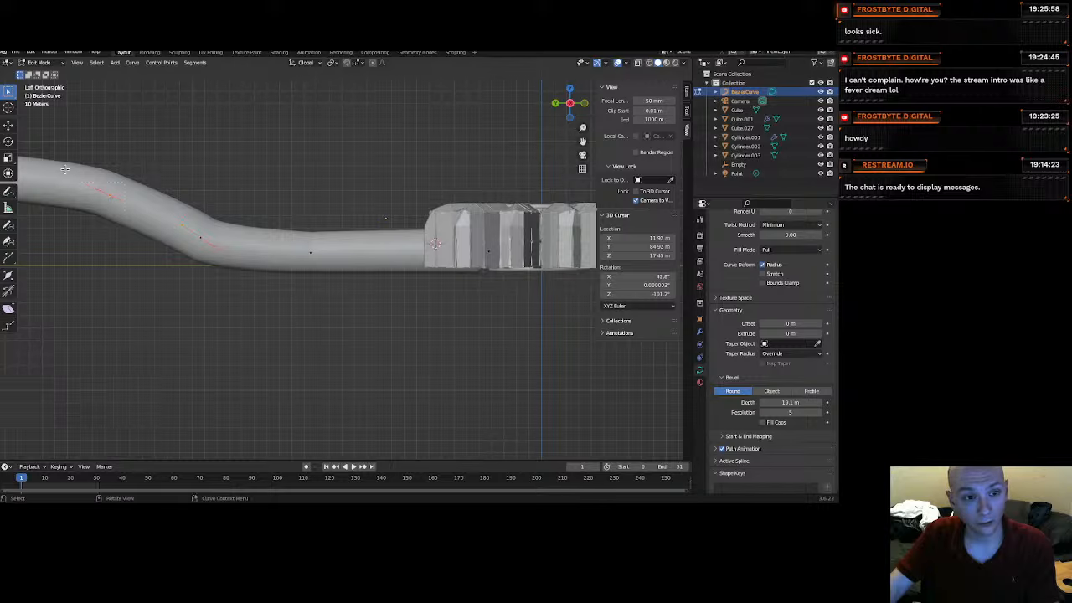
middle_click_drag(128, 219, 250, 213, "shift")
key("g")
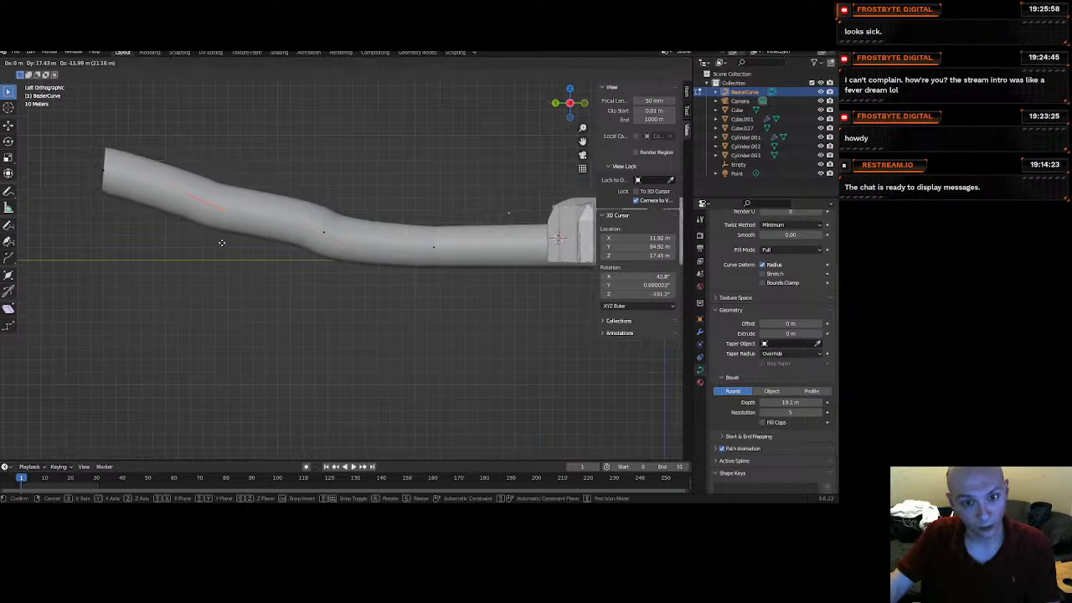
left_click(221, 243)
Rotate the handles of the lower bend's control point by about -17.8° to align them with the slope.
left_click(320, 232)
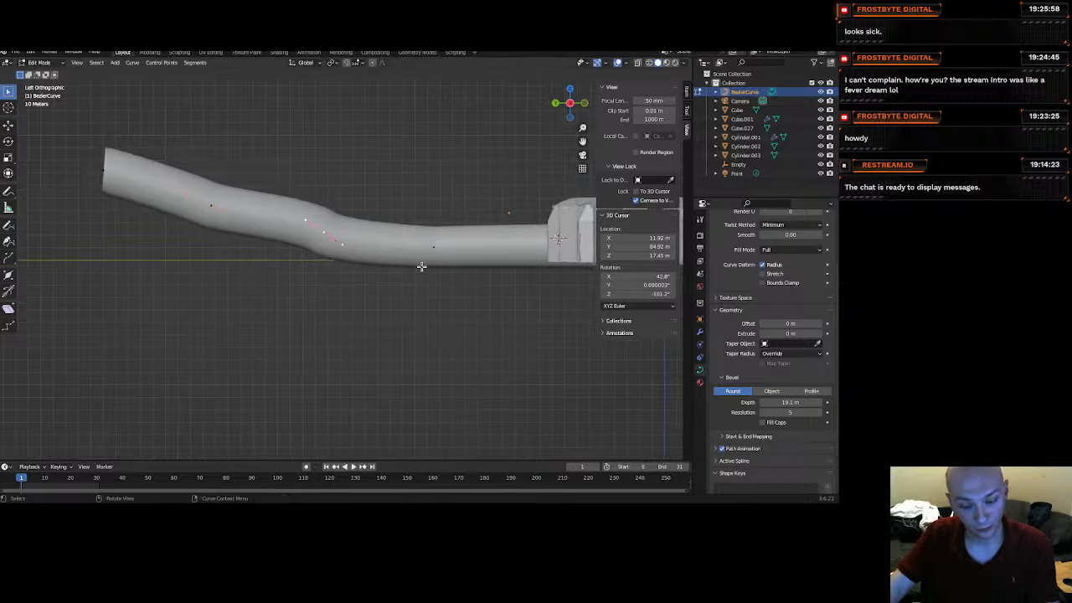
key("r")
left_click(457, 236)
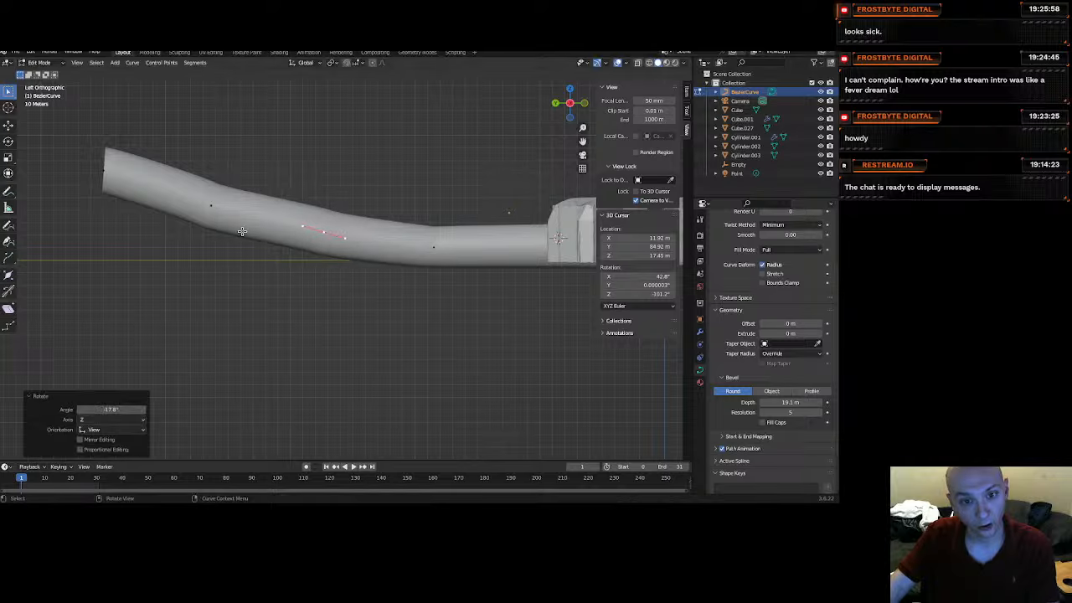
Move the two outermost control points about 5.1 m along Y and -13.4 m along Z, and rotate them together by about -9°.
left_click_drag(241, 232, 76, 156)
key("g")
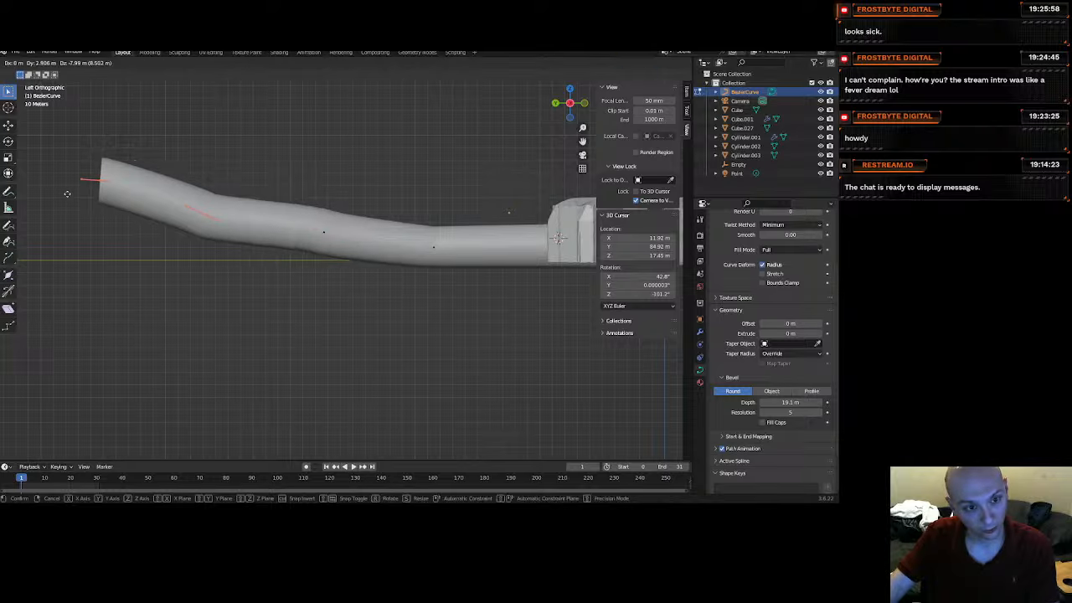
left_click(65, 199)
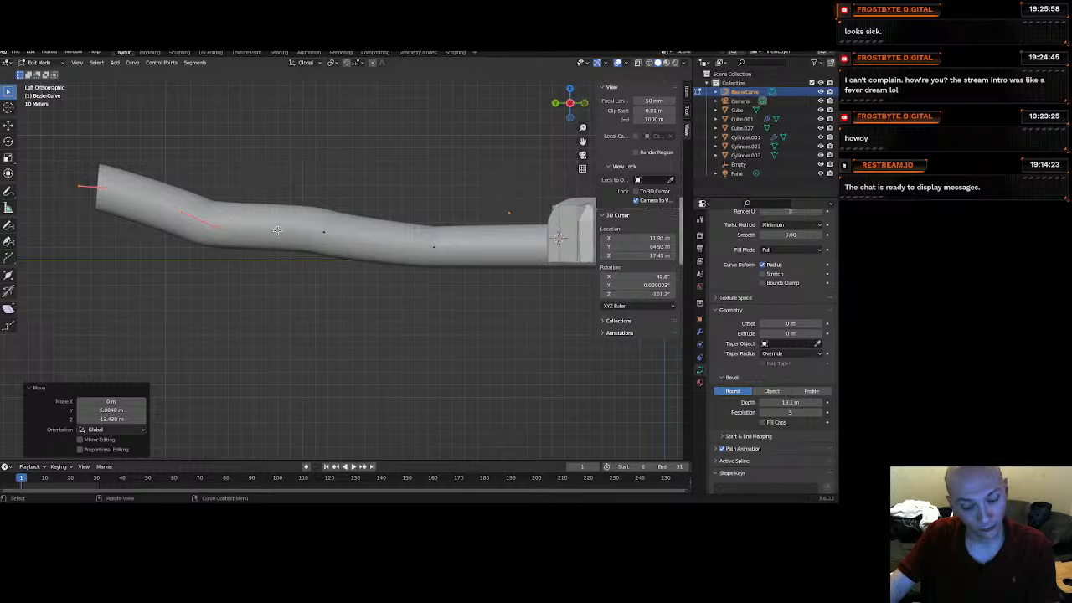
key("r")
left_click(285, 203)
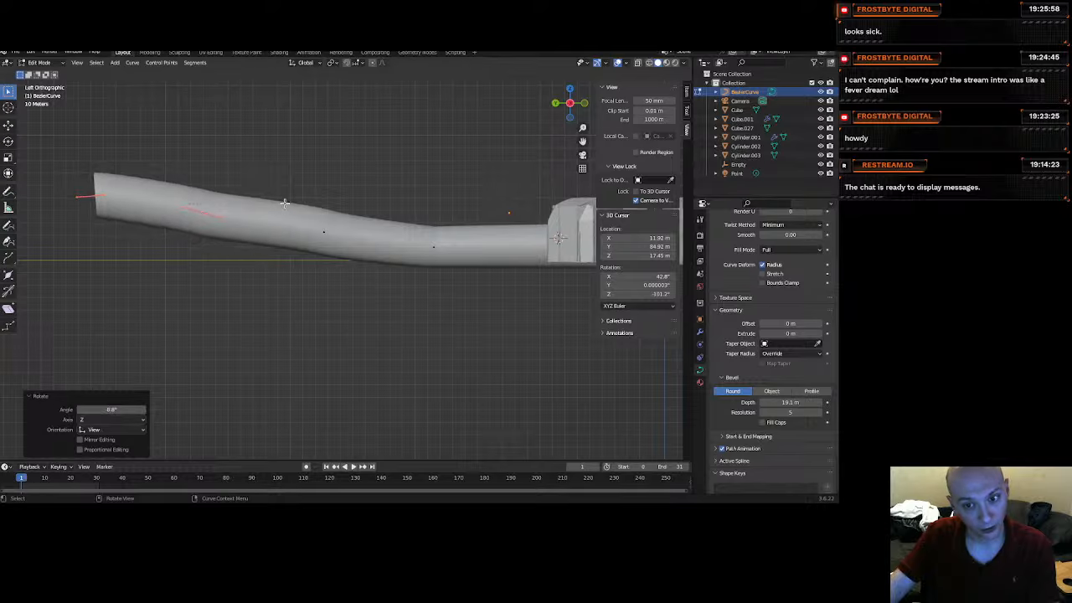
middle_click_drag(284, 203, 332, 333)
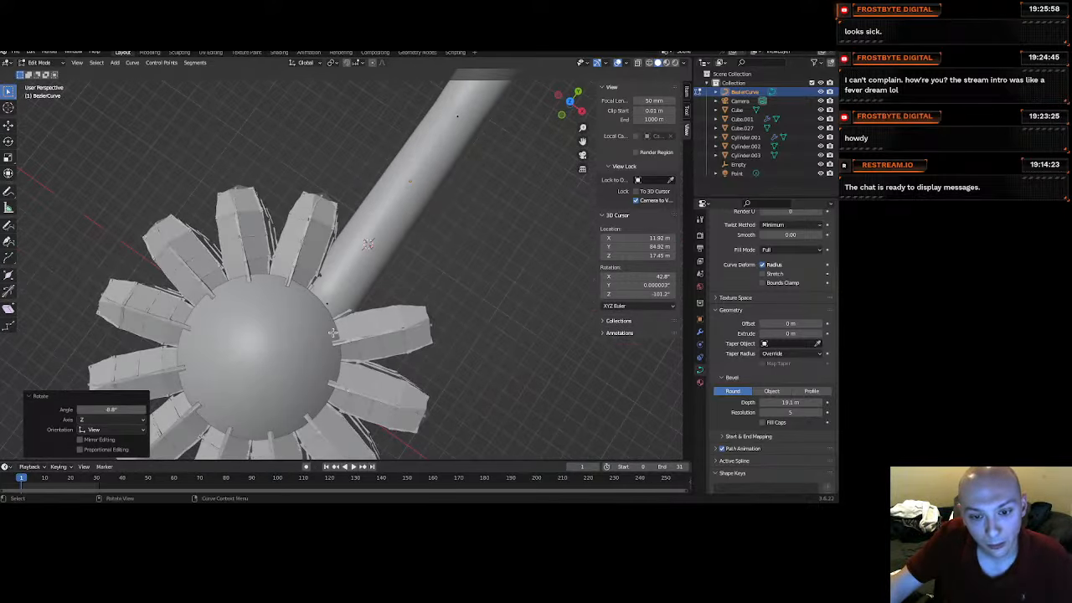
Shrink the tunnel radius at the curve's arena-end control point to a factor of about 0.575.
left_click(327, 307)
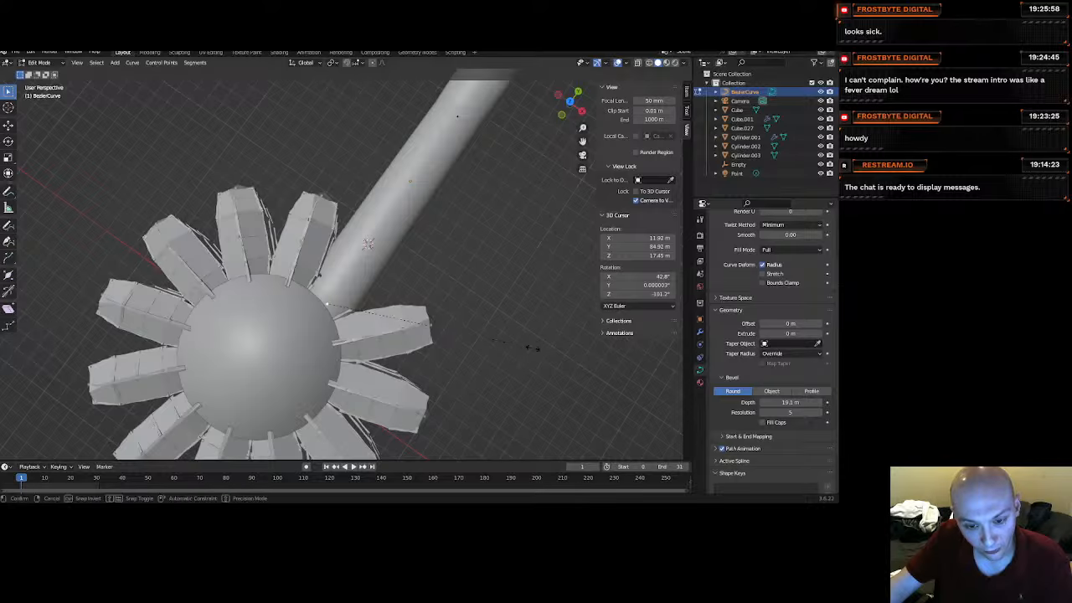
key("alt+s")
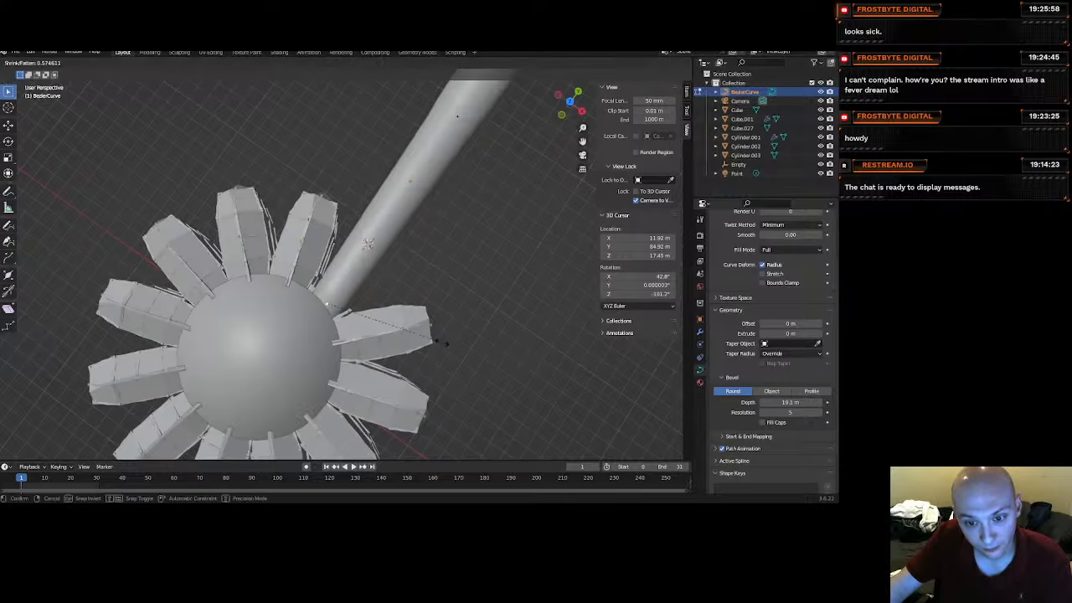
left_click(443, 342)
In bottom orthographic view, rotate the arena-end control point to angle the tunnel mouth toward the round chamber.
left_click(570, 104)
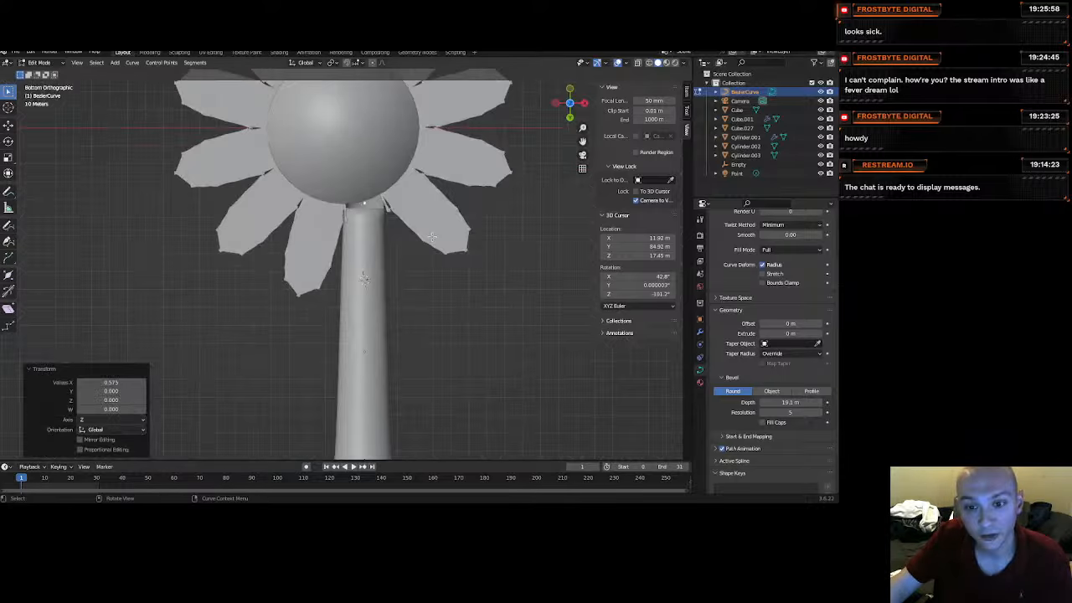
scroll(387, 273, "up", 6)
middle_click_drag(370, 323, 338, 282, "shift")
scroll(366, 400, "up", 3)
key("r")
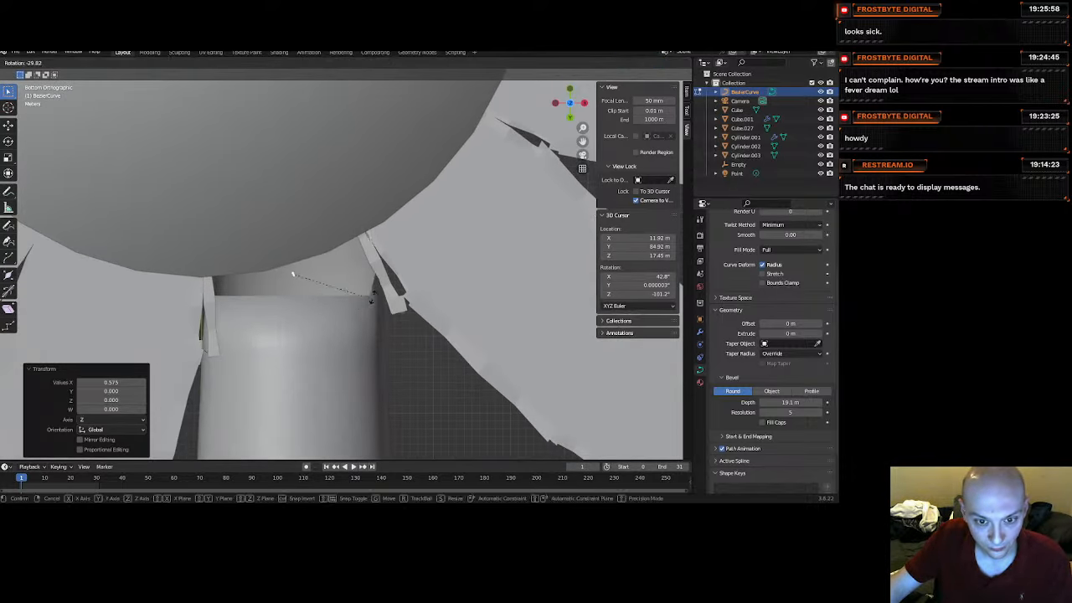
Return to Object Mode and hide the Cube wall mesh that covers the tunnel mouth inside the arena.
scroll(346, 334, "down", 3)
middle_click_drag(346, 333, 380, 282)
scroll(397, 360, "down", 4)
middle_click_drag(390, 371, 356, 361)
middle_click_drag(356, 360, 159, 282, "shift")
scroll(314, 287, "up", 6)
scroll(323, 222, "down", 1)
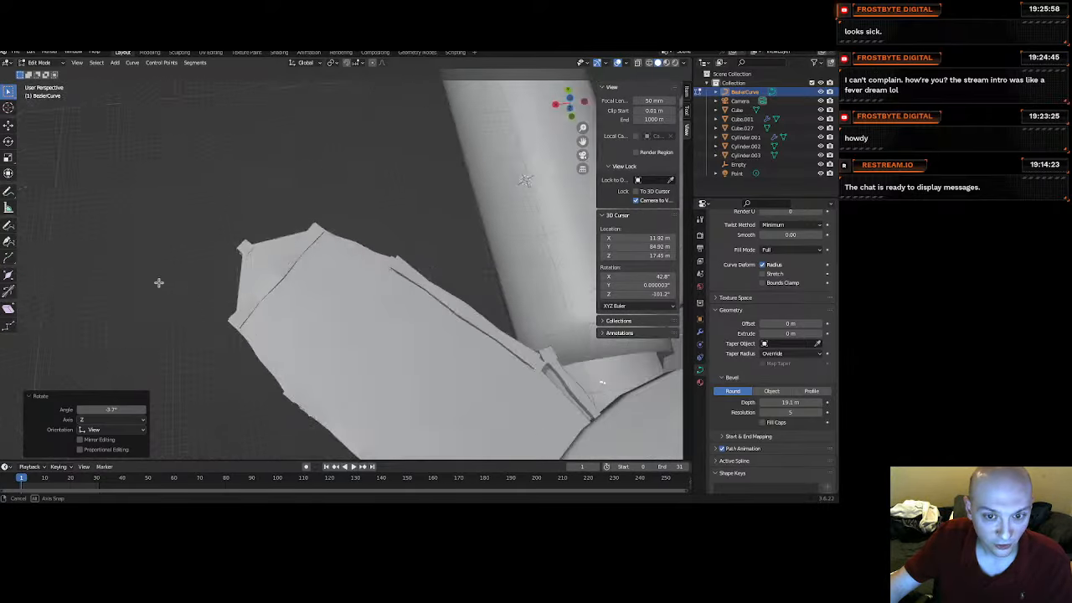
middle_click_drag(452, 373, 377, 299)
middle_click_drag(437, 392, 274, 191)
left_click(60, 65)
left_click(60, 76)
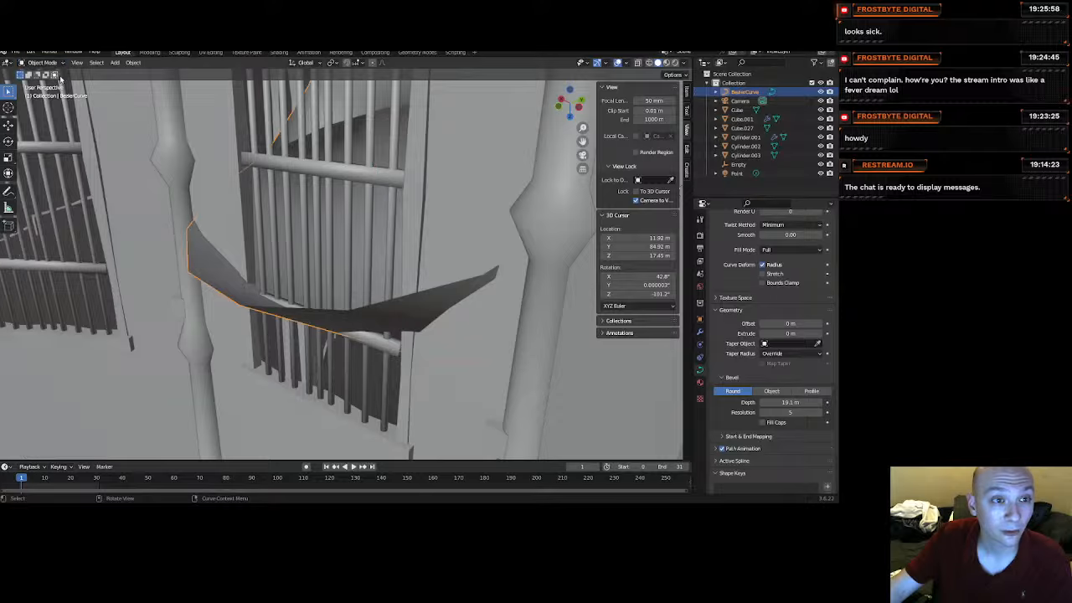
left_click(356, 174)
scroll(423, 216, "down", 3)
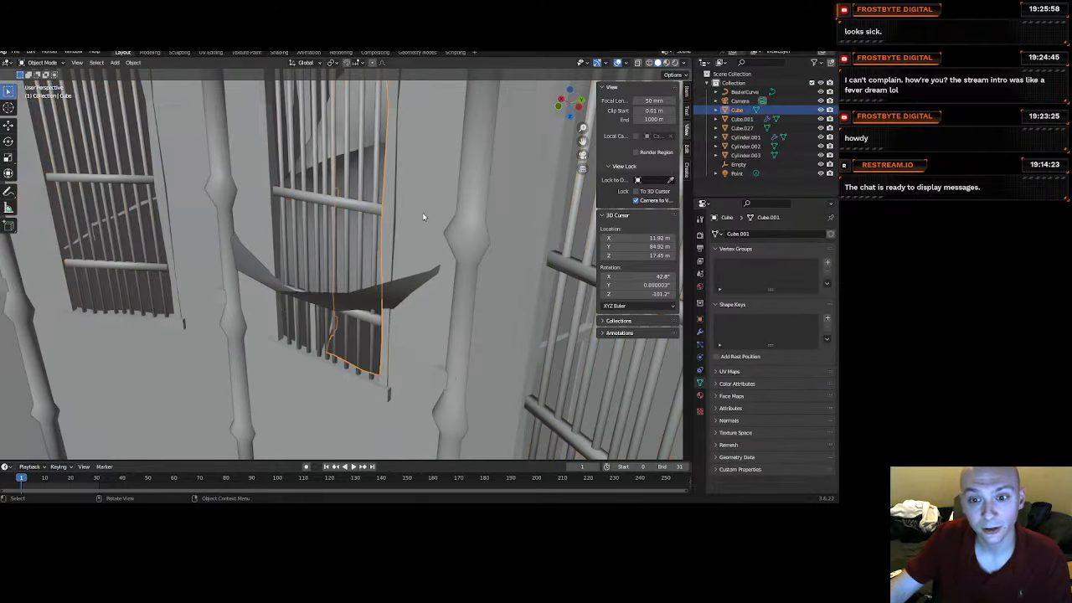
key("h")
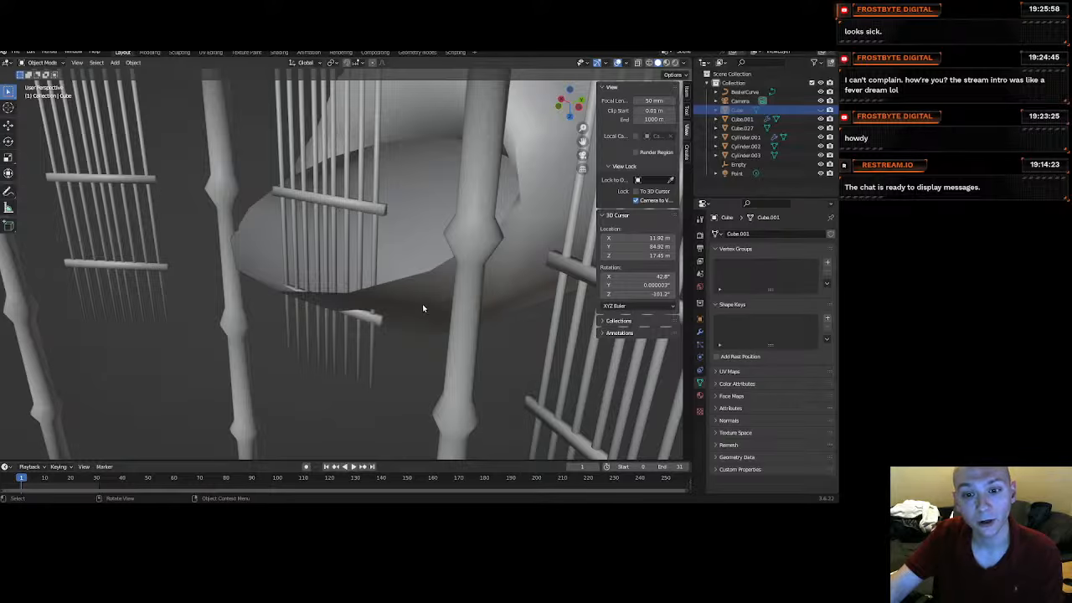
Select the tunnel curve and inspect its arena end in wireframe shading before restoring solid shading.
left_click(423, 308)
mouse_move(423, 308)
middle_mouse_down()
mouse_move(424, 290)
mouse_move(387, 289)
mouse_move(403, 299)
mouse_move(388, 312)
mouse_move(403, 338)
mouse_move(486, 358)
mouse_move(508, 284)
middle_mouse_up()
key("z")
left_click(444, 286)
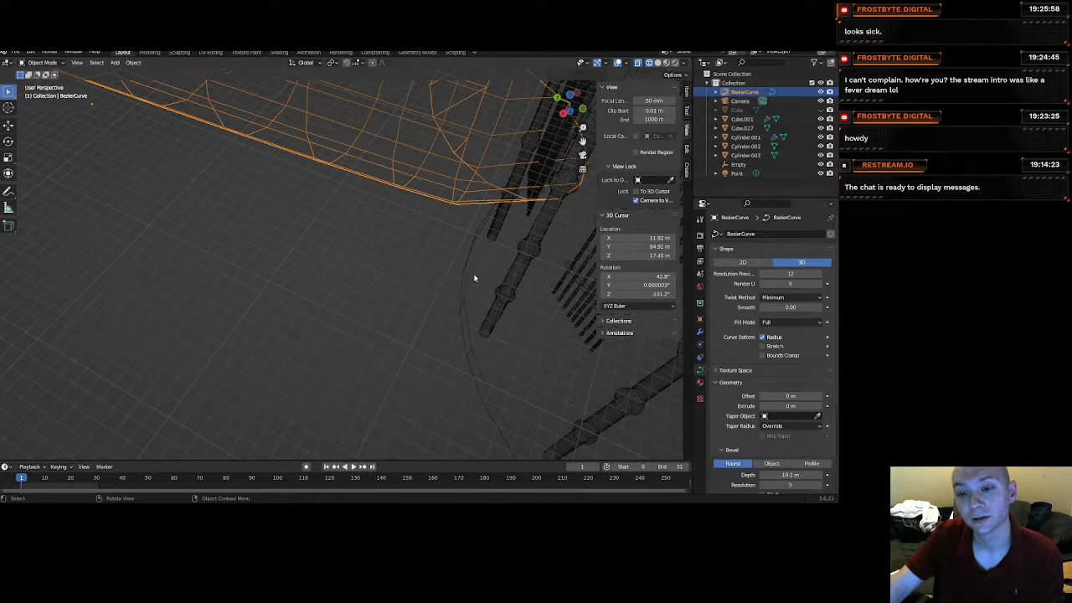
key("z")
left_click(616, 268)
middle_click_drag(502, 285, 434, 279)
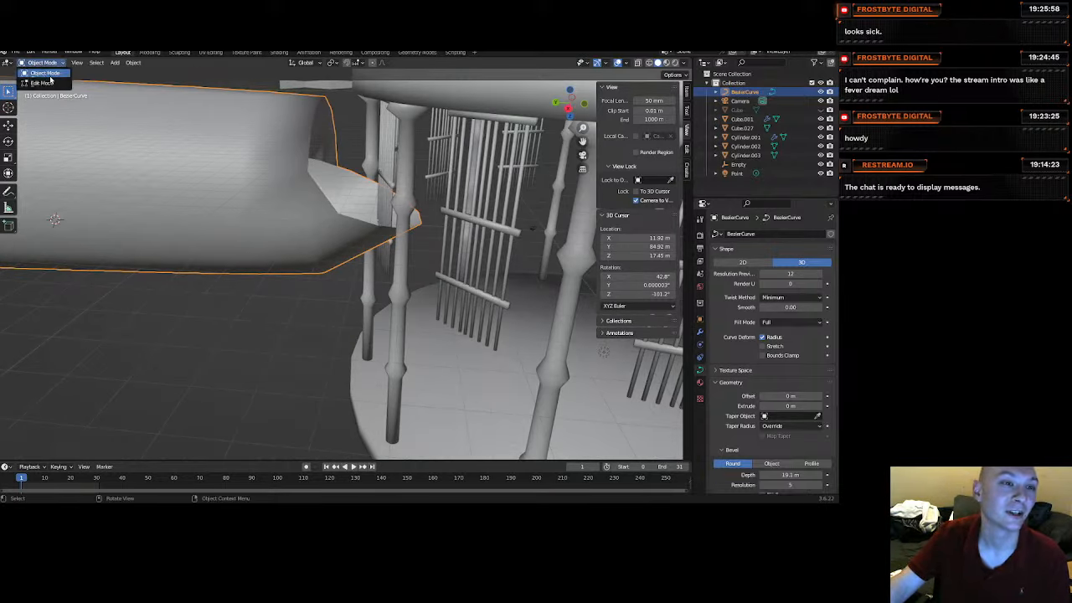
In Edit Mode, rotate the arena-end control point about 55.4° and scale its handles by about 17.8.
key("Tab")
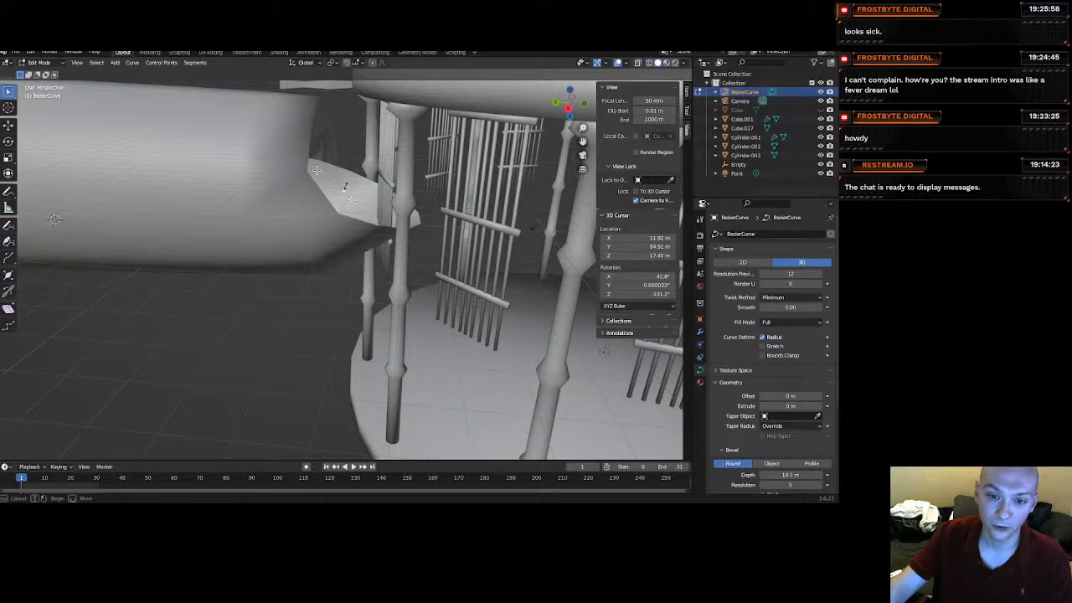
key("r")
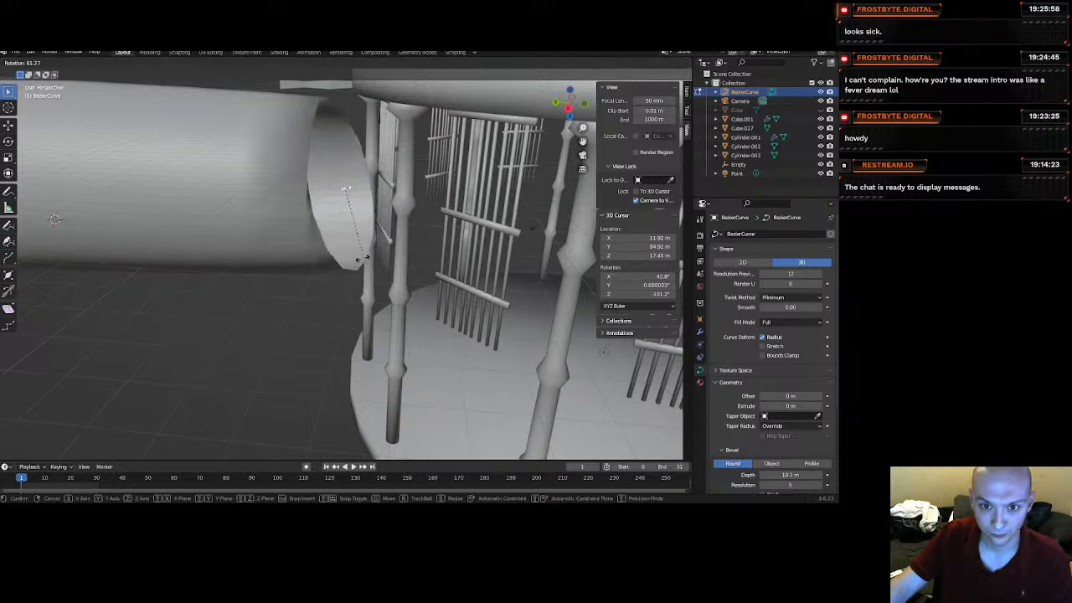
left_click(369, 256)
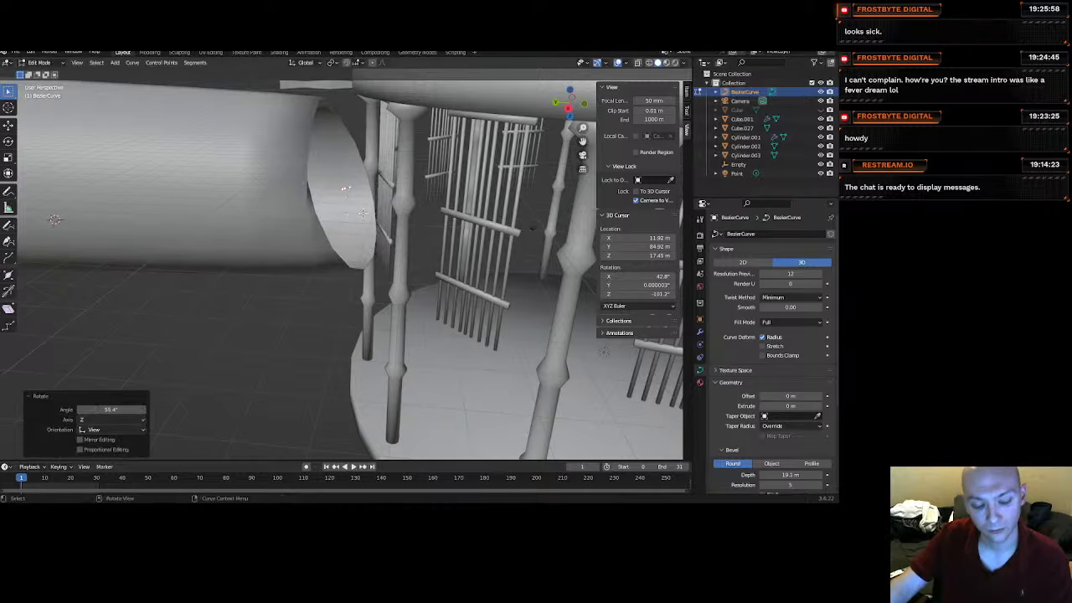
key("s")
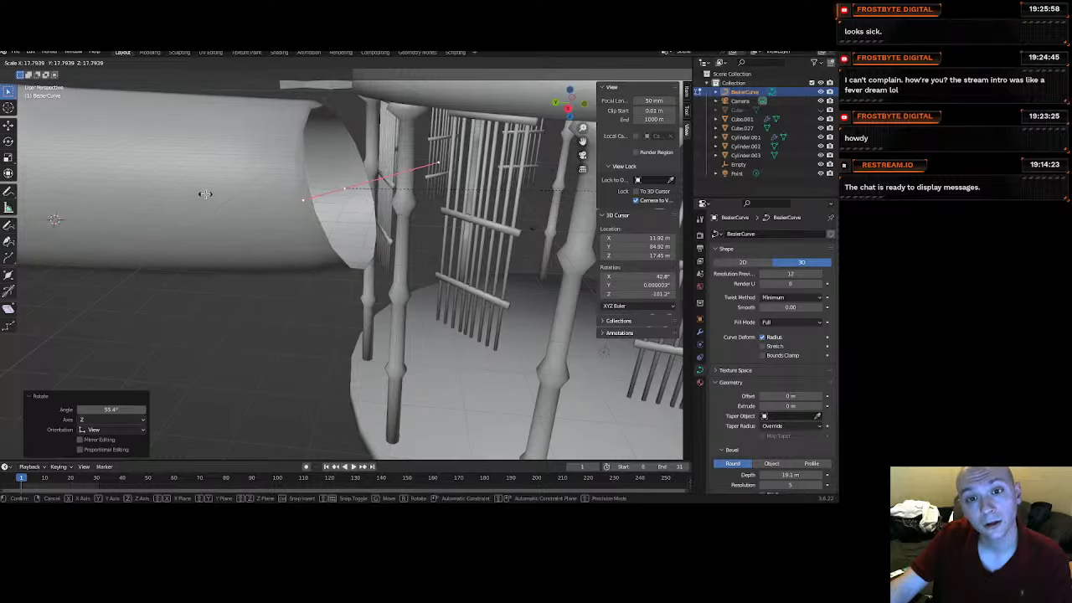
left_click(205, 193)
In left orthographic view, rotate the arena-end control point by about -18.8° to level its handles.
key("KP_3")
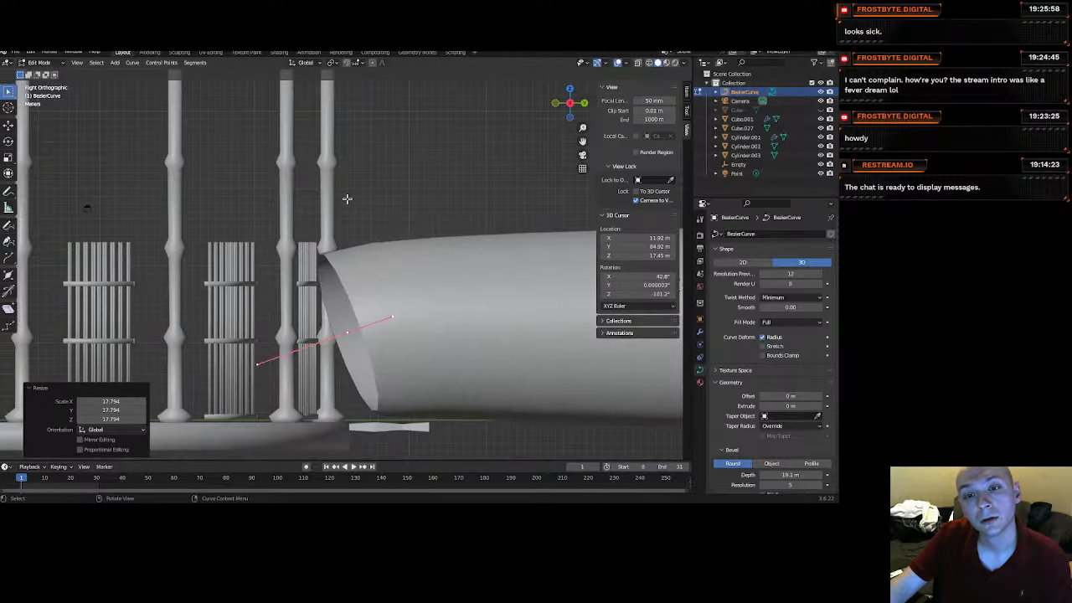
left_click(570, 103)
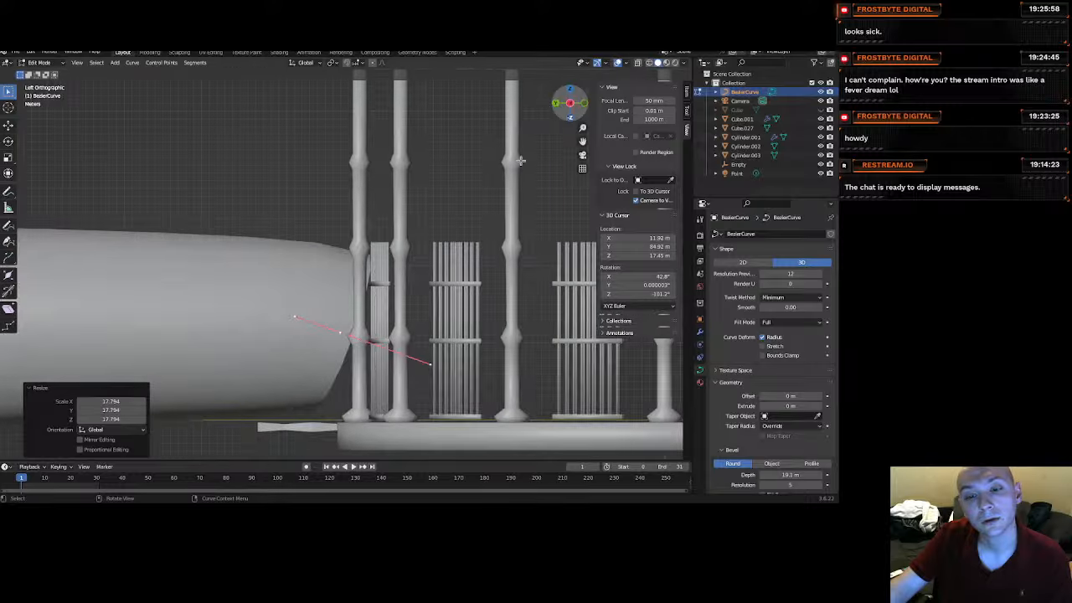
key("r")
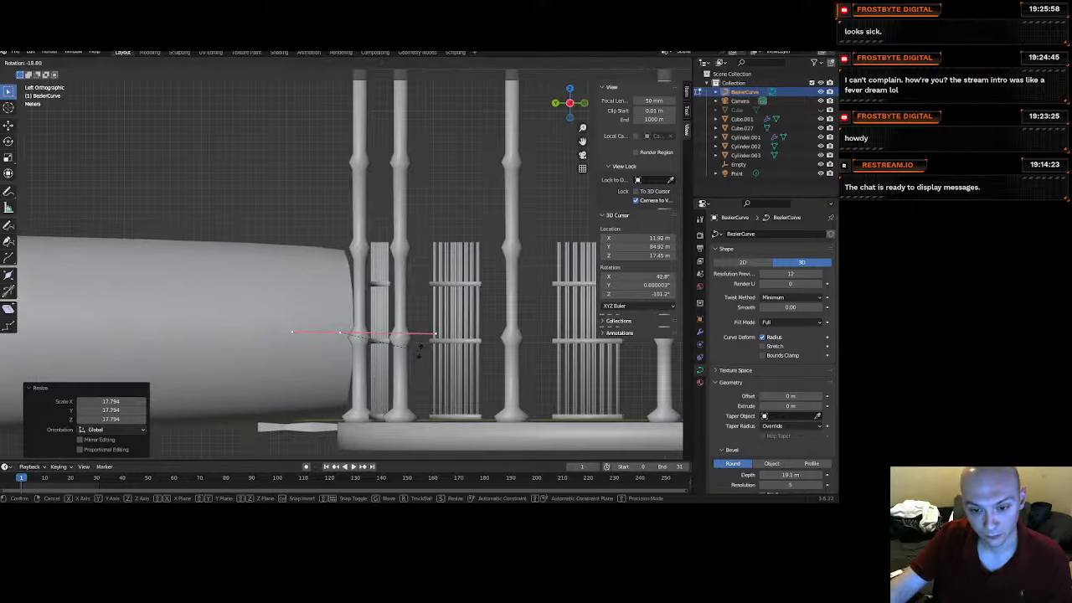
left_click(420, 351)
In top orthographic view, rotate the arena-end control point about 24.3° and move it about -1.35 m in X and -4.93 m in Y.
middle_click_drag(342, 178, 483, 265)
left_click(569, 102)
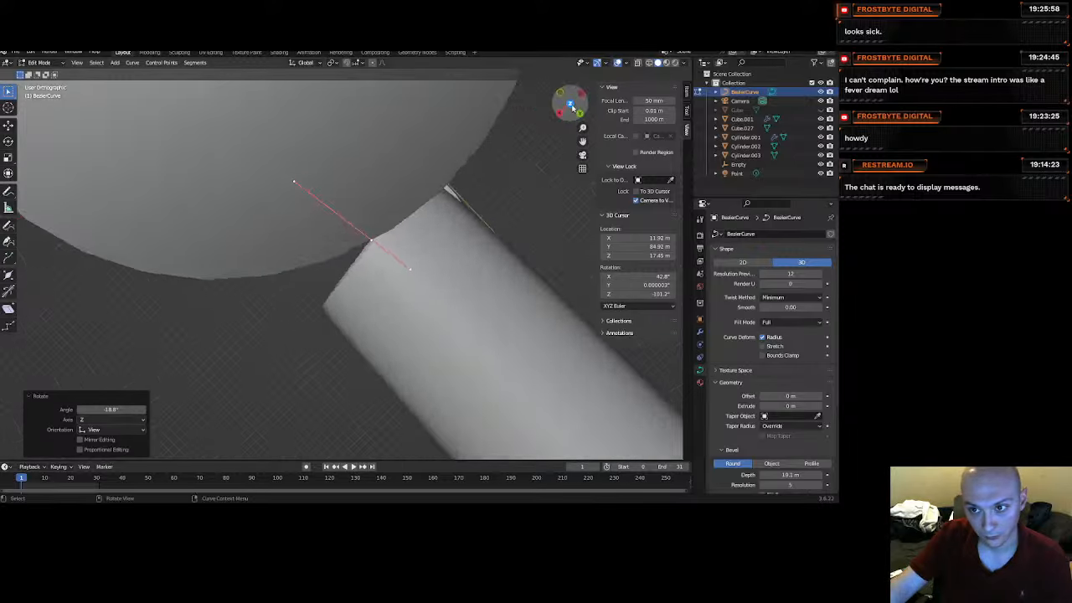
key("r")
left_click(388, 248)
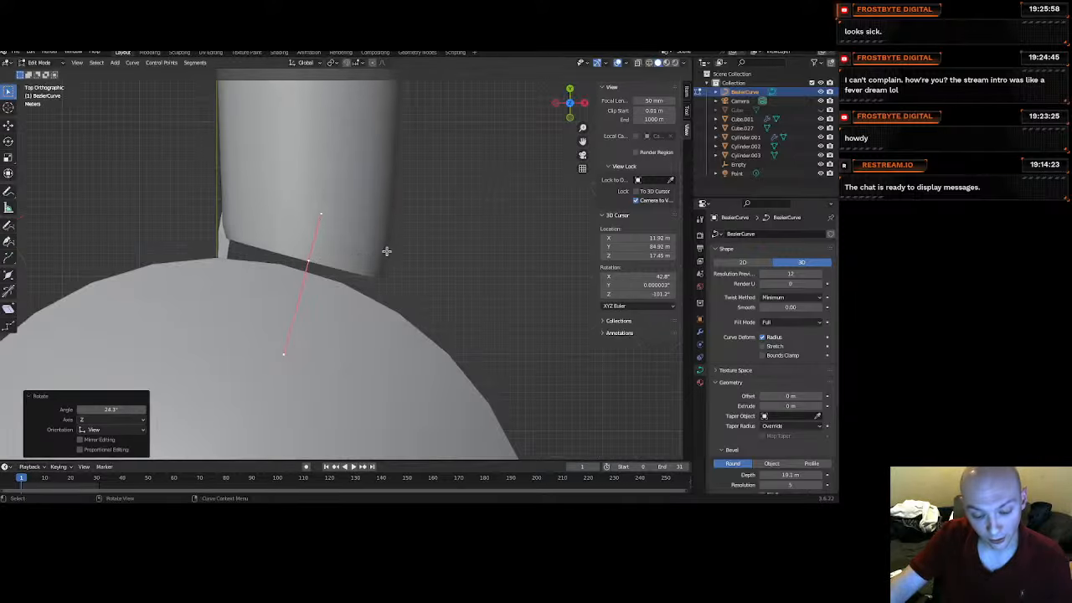
key("g")
left_click(376, 293)
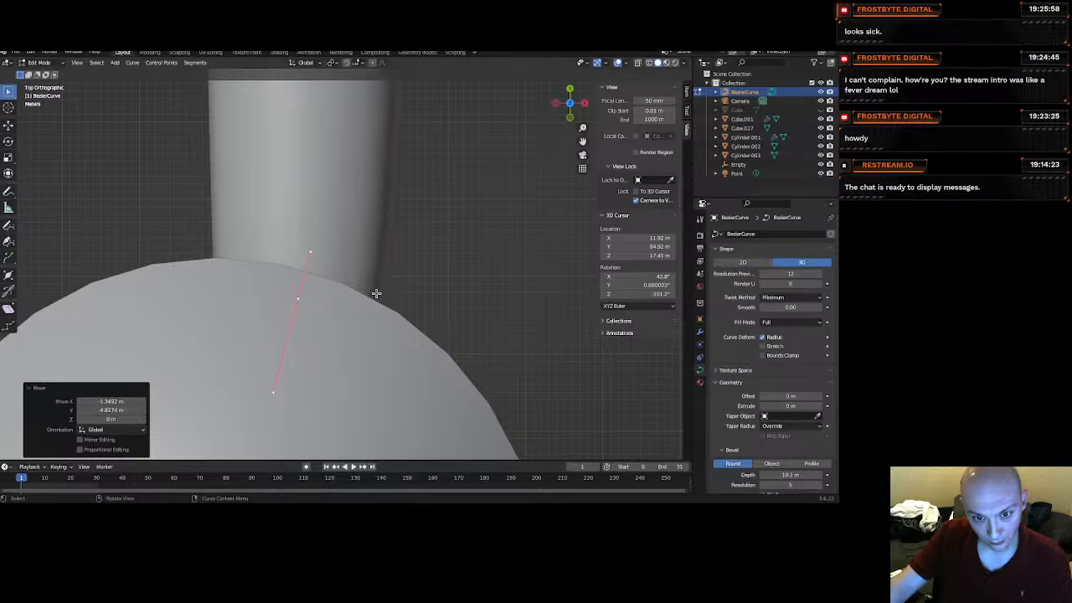
Shrink the tunnel radius at the arena-end control point by a further factor of about 0.8 to fit the barred doorway.
middle_click_drag(342, 240, 348, 136)
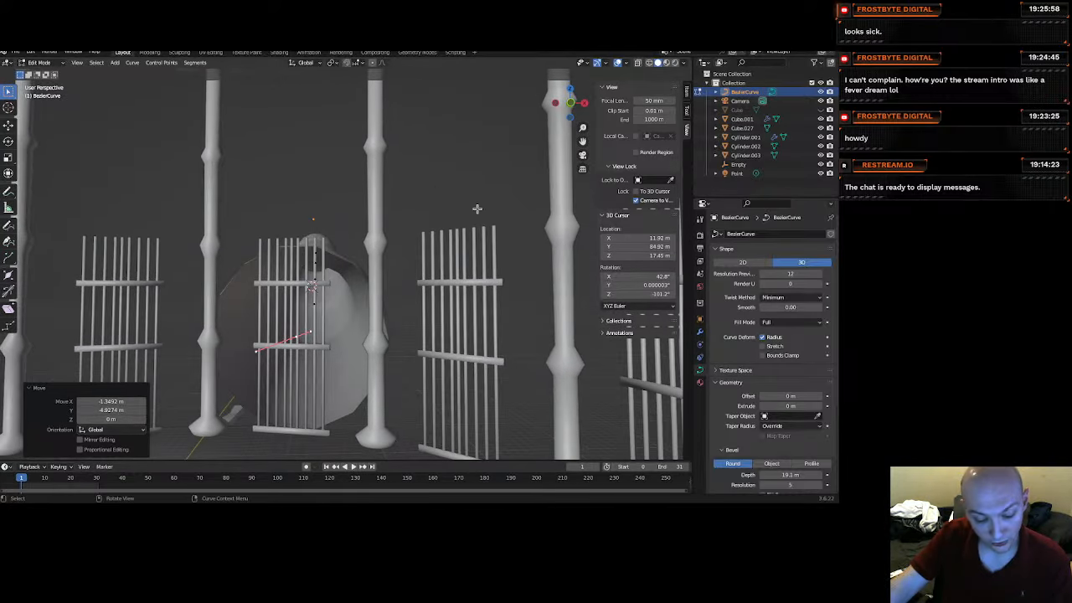
key("alt+s")
left_click(435, 223)
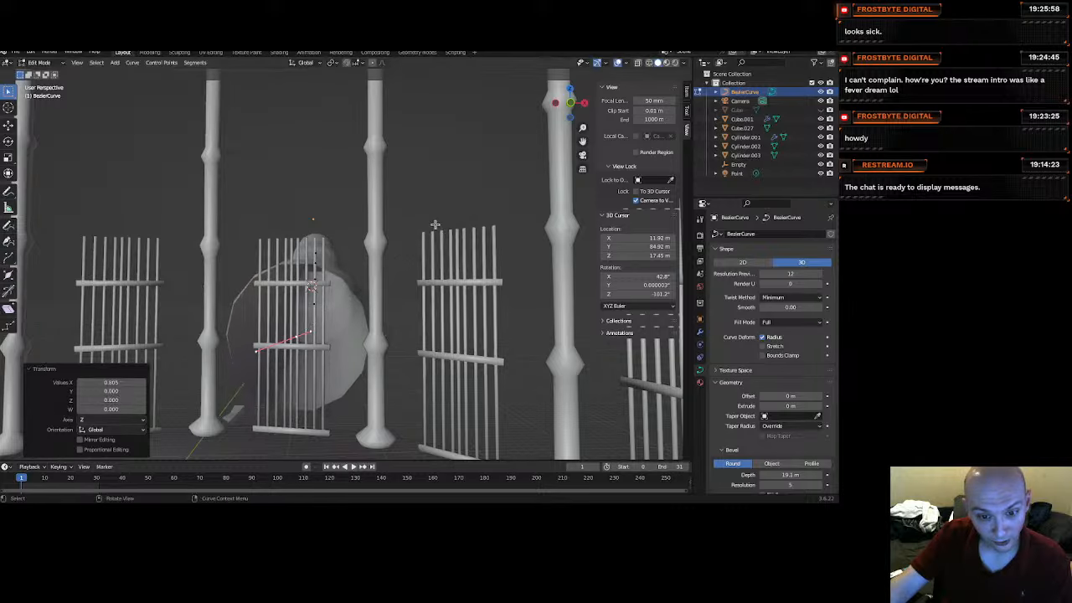
left_click(308, 334)
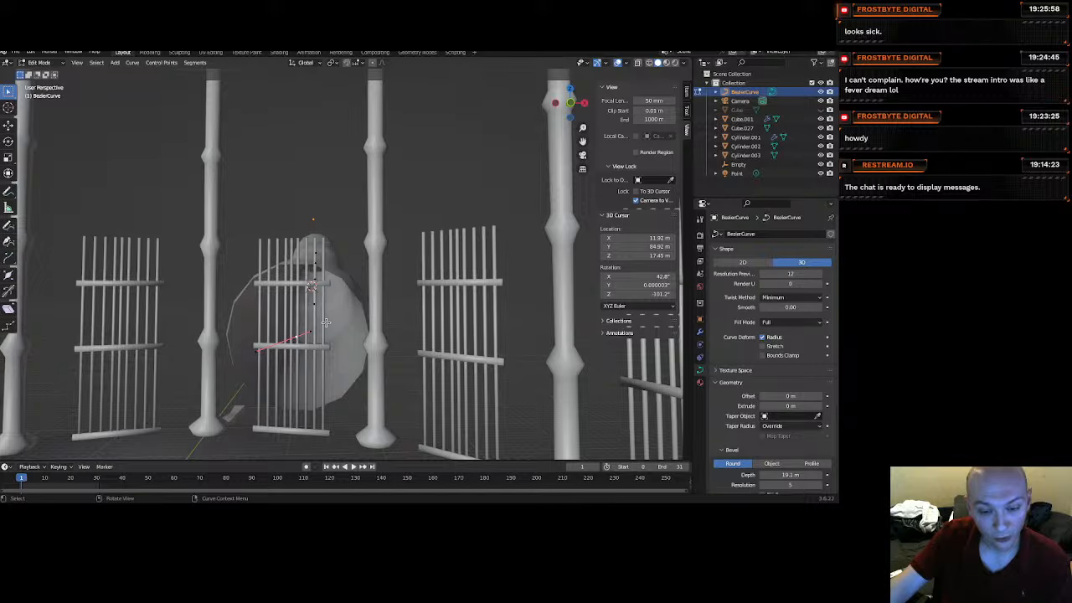
middle_click_drag(341, 355, 321, 378)
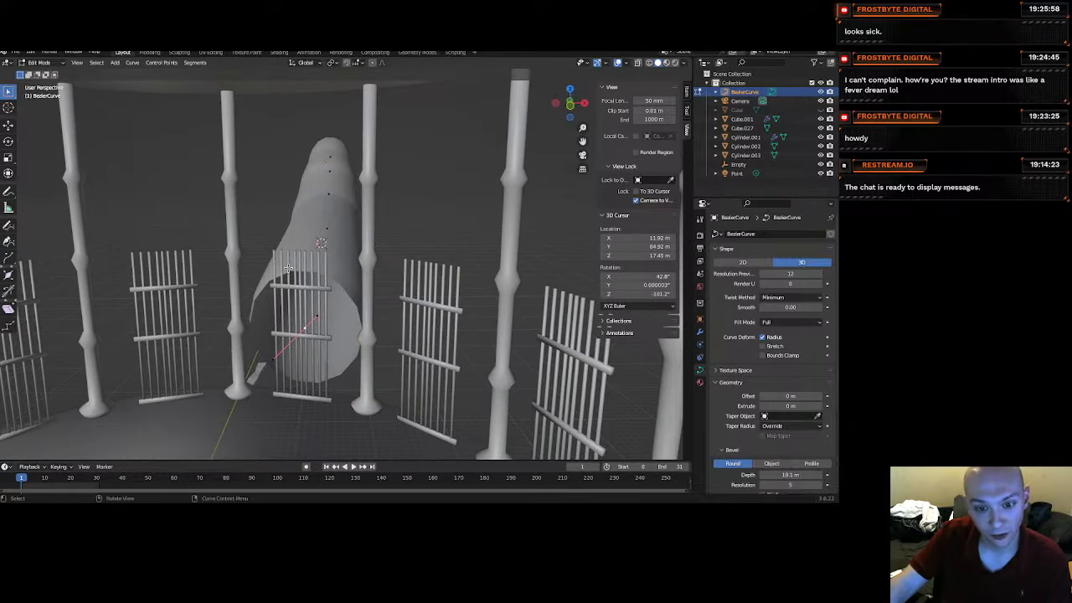
Return to Object Mode and unhide the arena's Cube wall mesh.
left_click(54, 62)
left_click(46, 75)
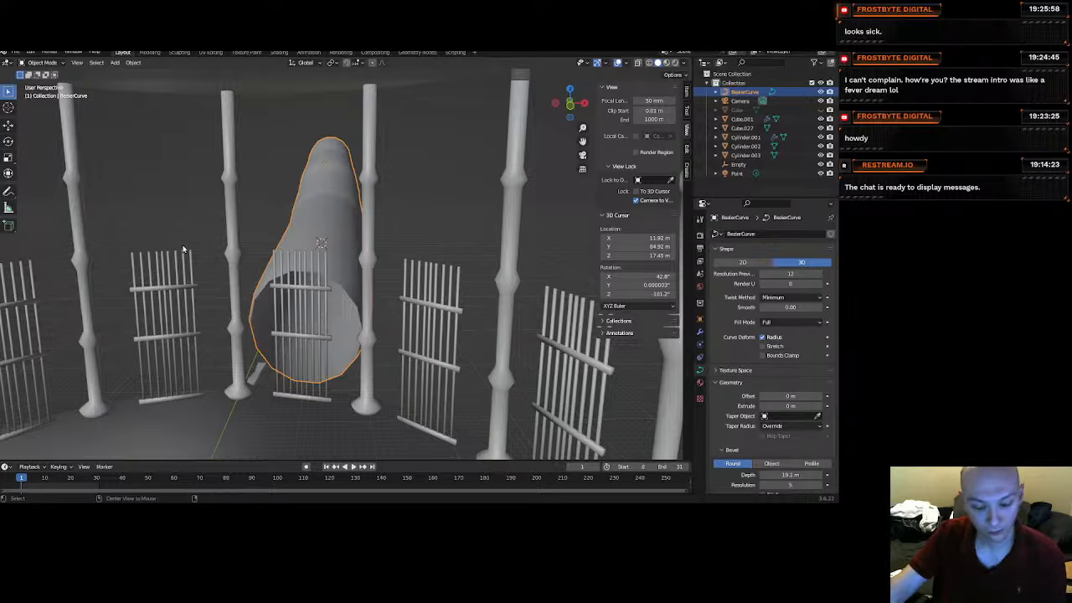
key("alt+h")
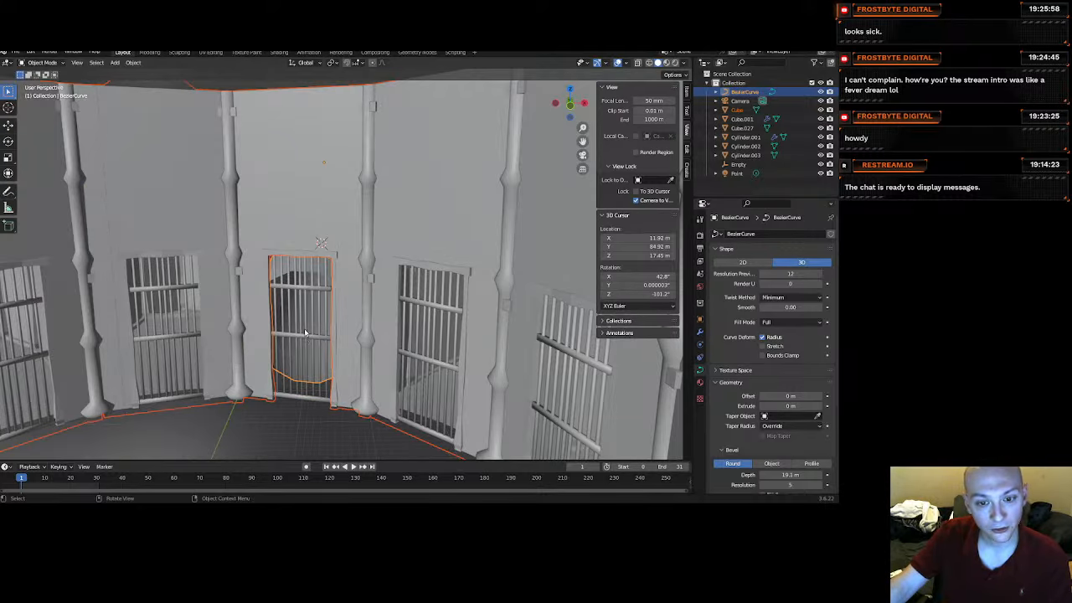
Examine how the tunnel mouth fits behind the barred doorway, and select only the tunnel curve to check its outside length.
scroll(327, 330, "up", 2)
middle_click_drag(311, 358, 327, 191, "shift")
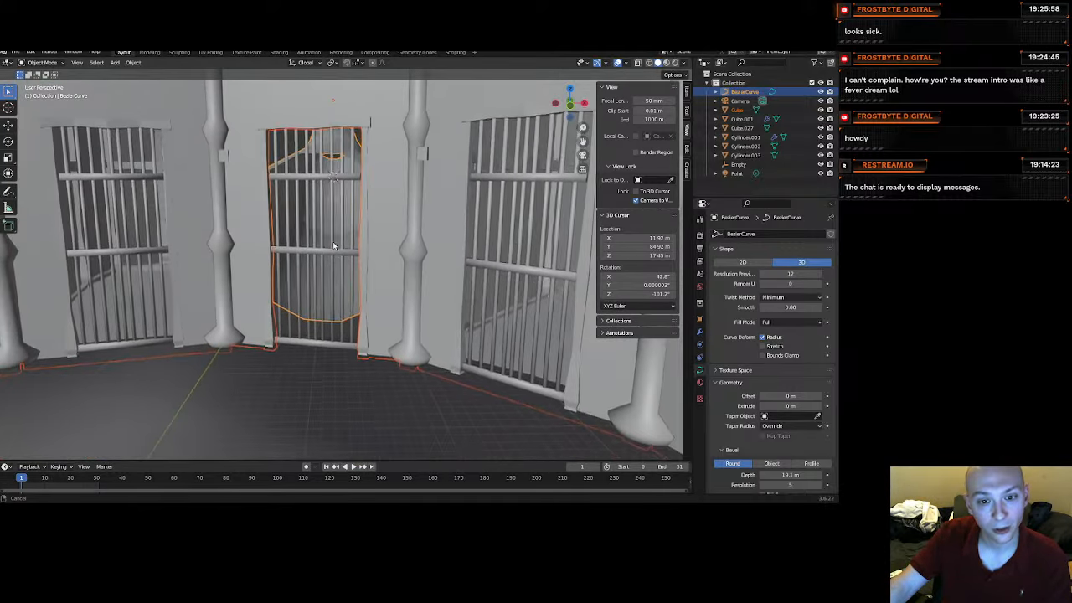
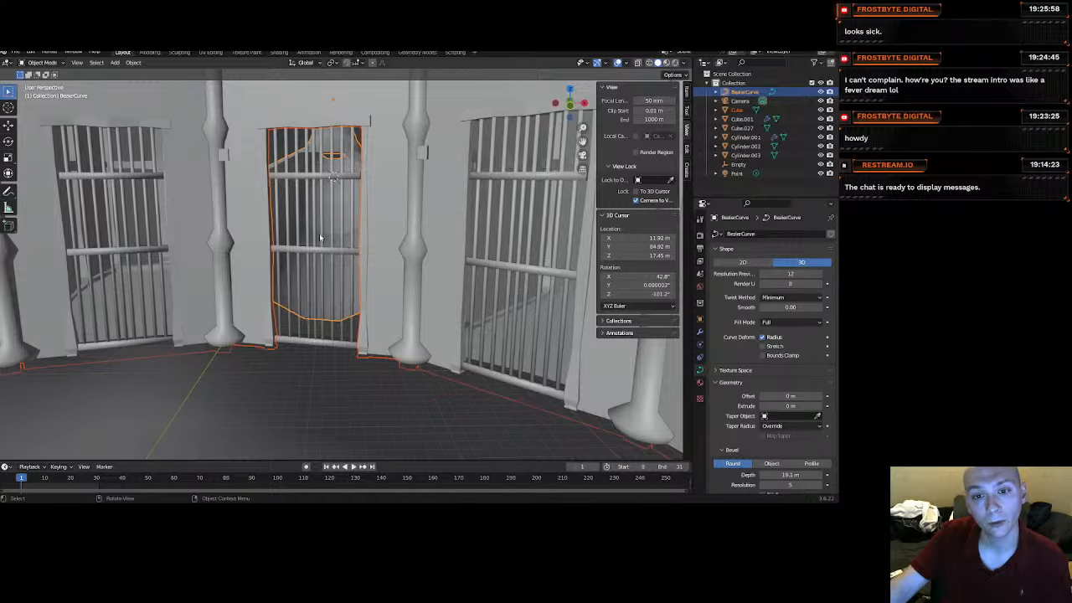
scroll(336, 186, "down", 2)
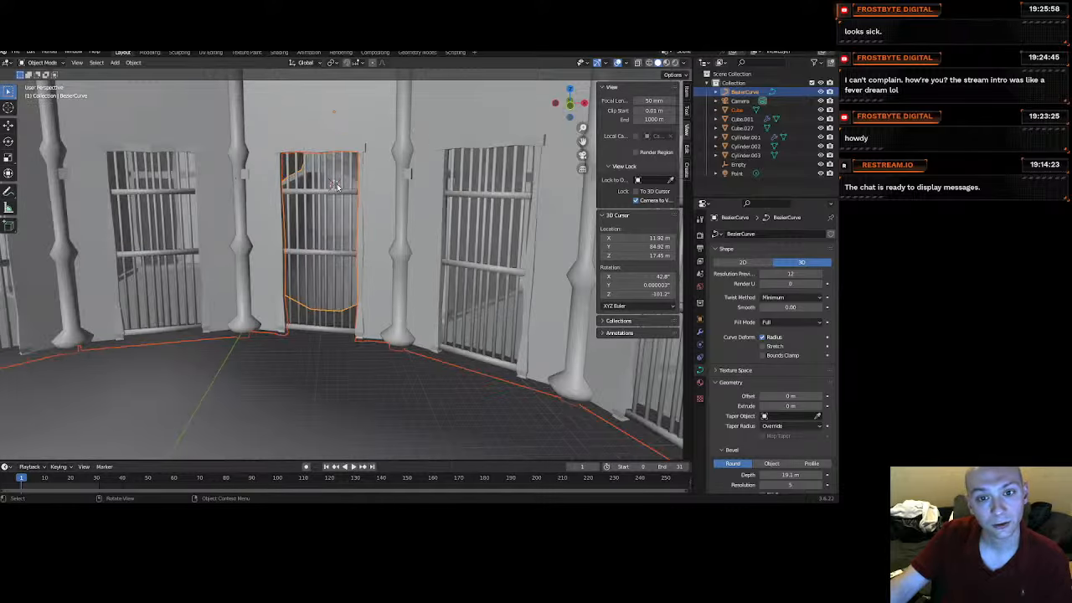
scroll(337, 183, "down", 2)
scroll(341, 199, "up", 2)
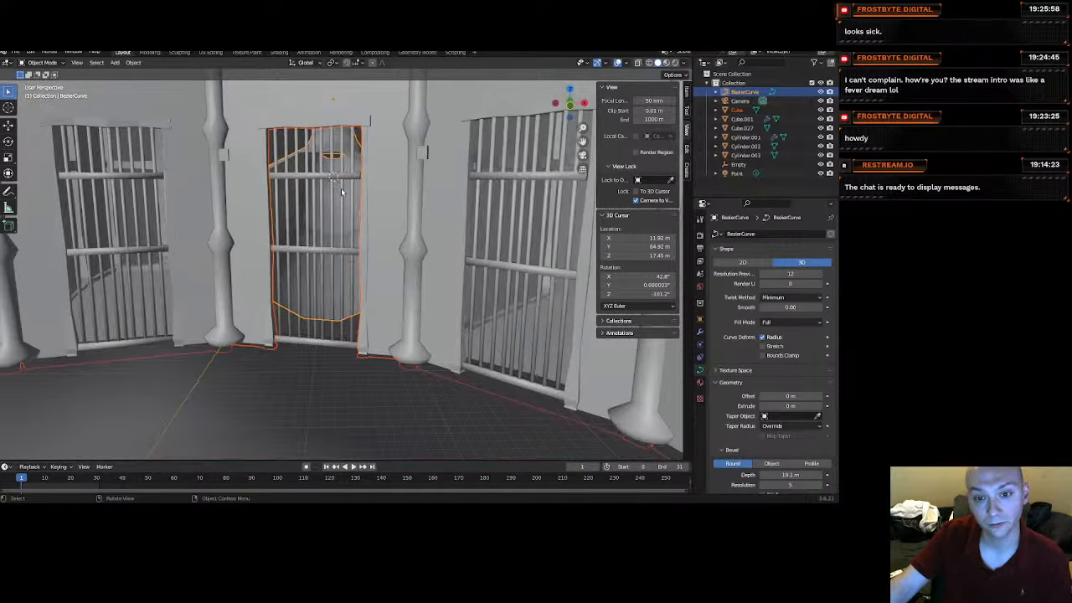
middle_click_drag(340, 121, 350, 234)
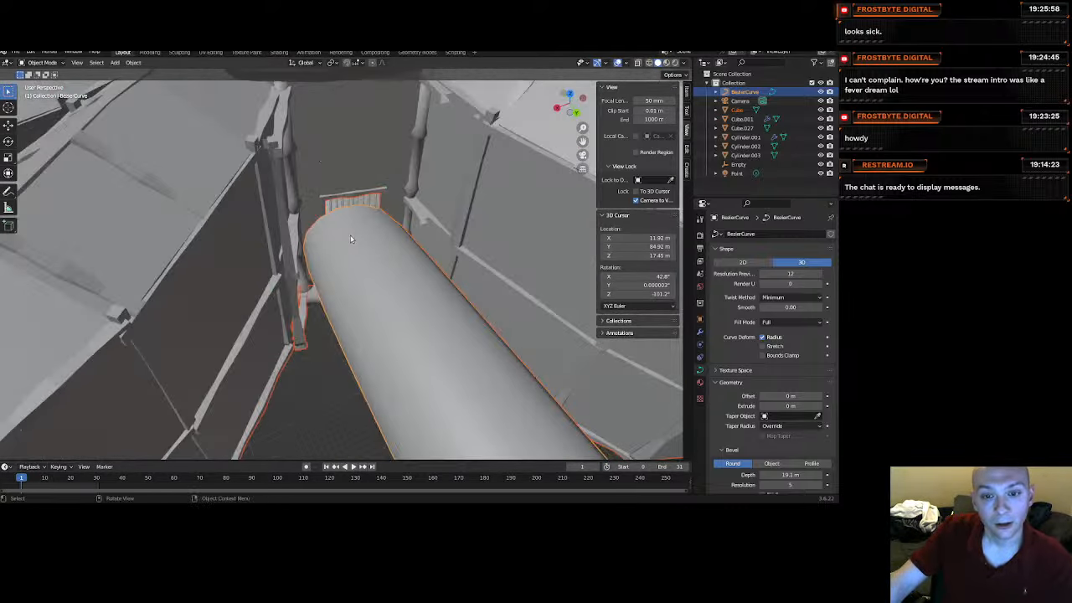
left_click(358, 251)
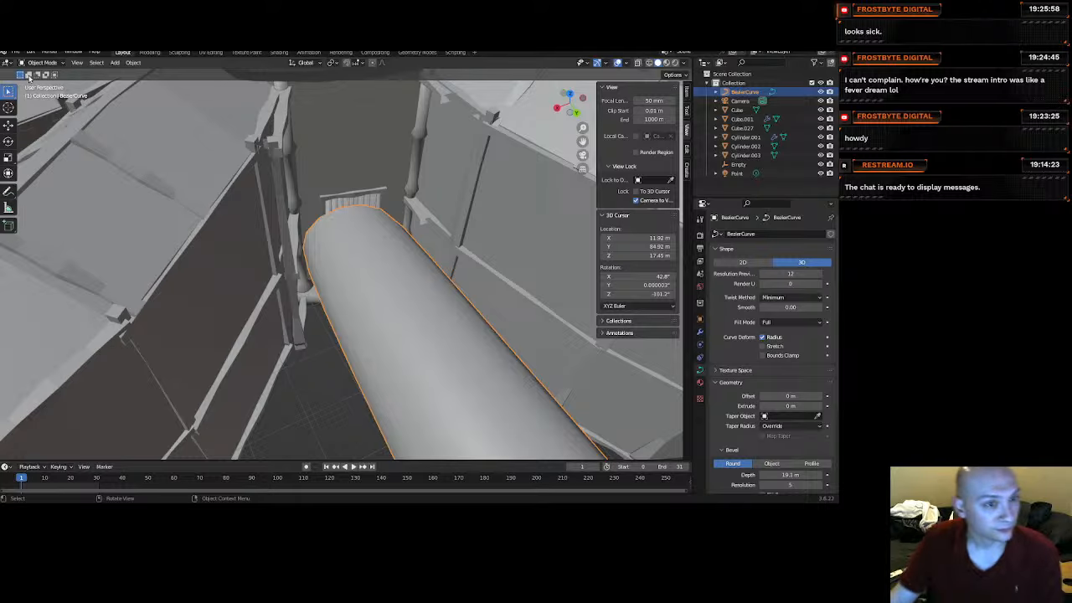
scroll(350, 333, "down", 6)
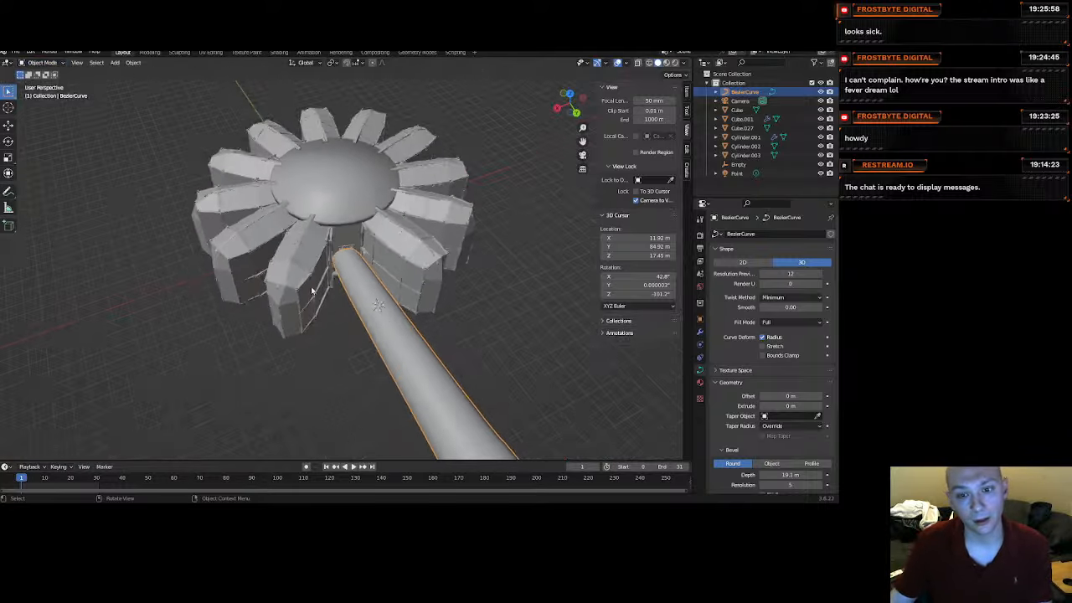
middle_click_drag(350, 333, 289, 271)
scroll(258, 316, "up", 3)
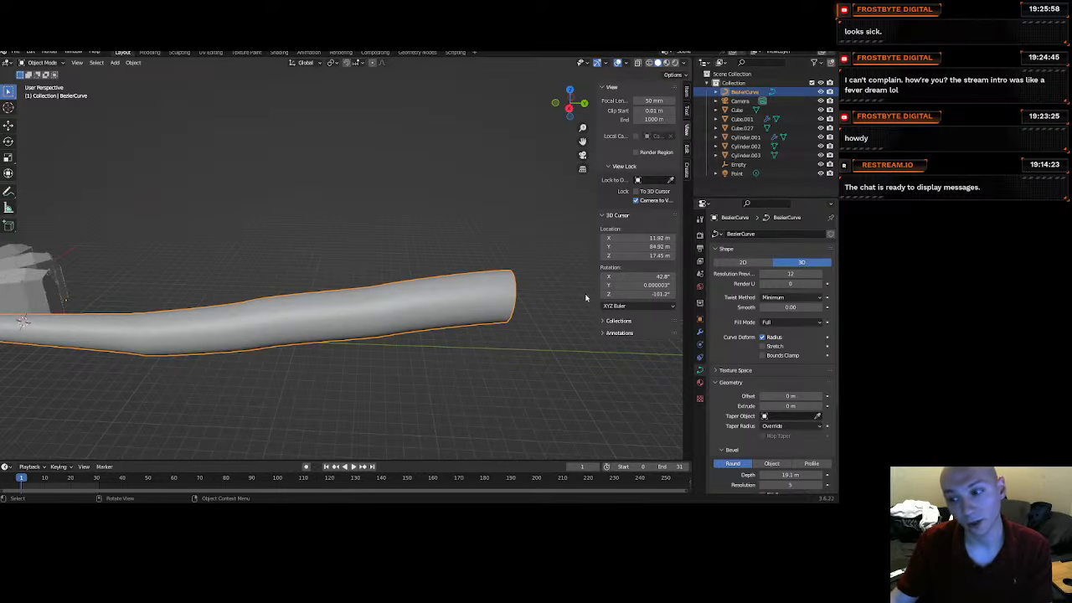
left_click(134, 62)
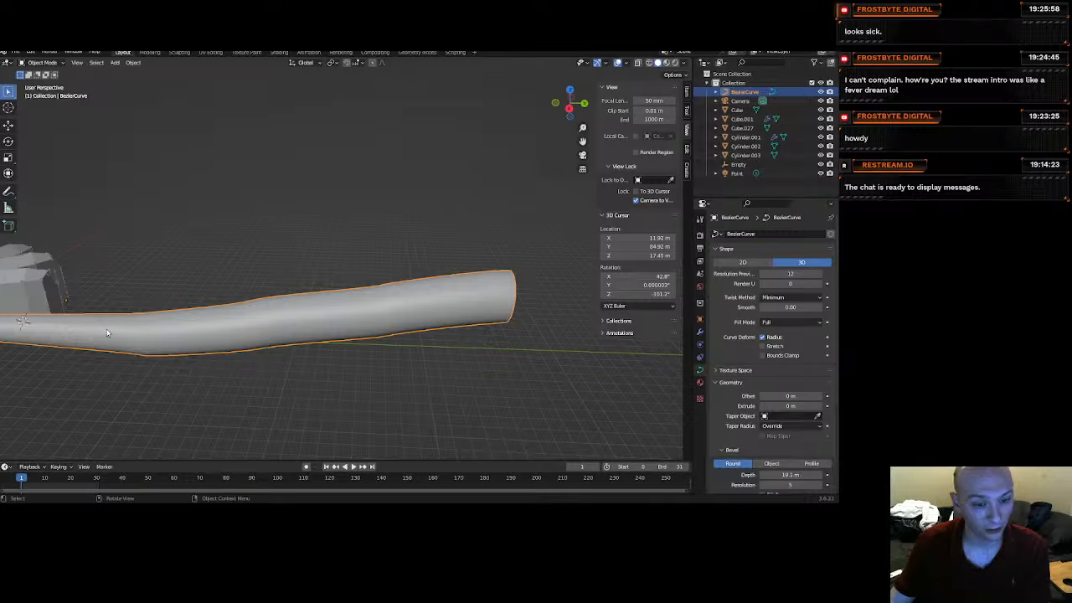
Convert the tunnel's Bezier curve object to a mesh.
left_click(134, 62)
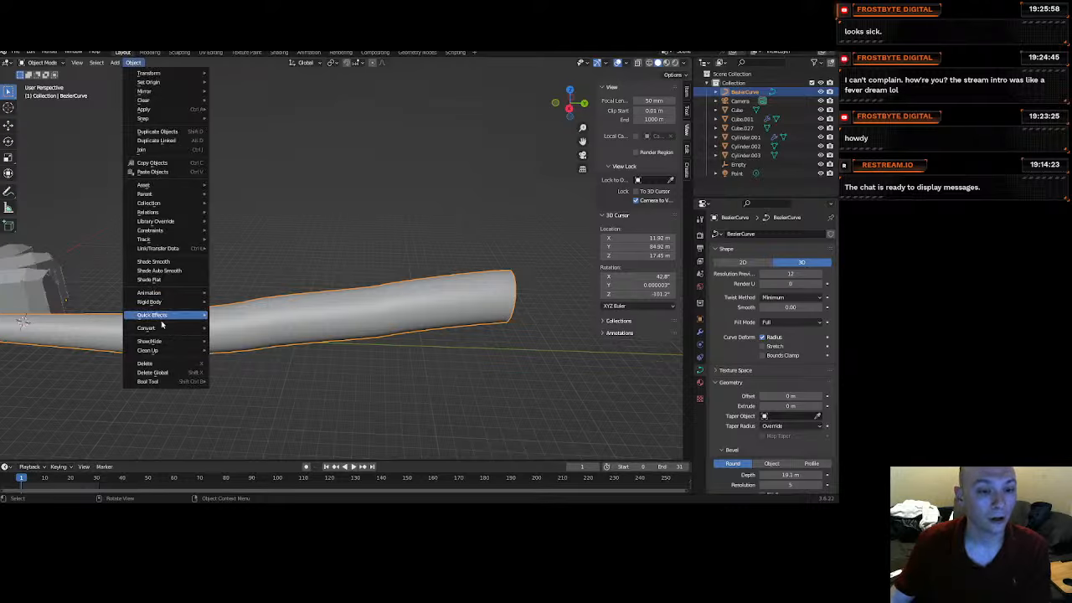
mouse_move(164, 329)
left_click(241, 339)
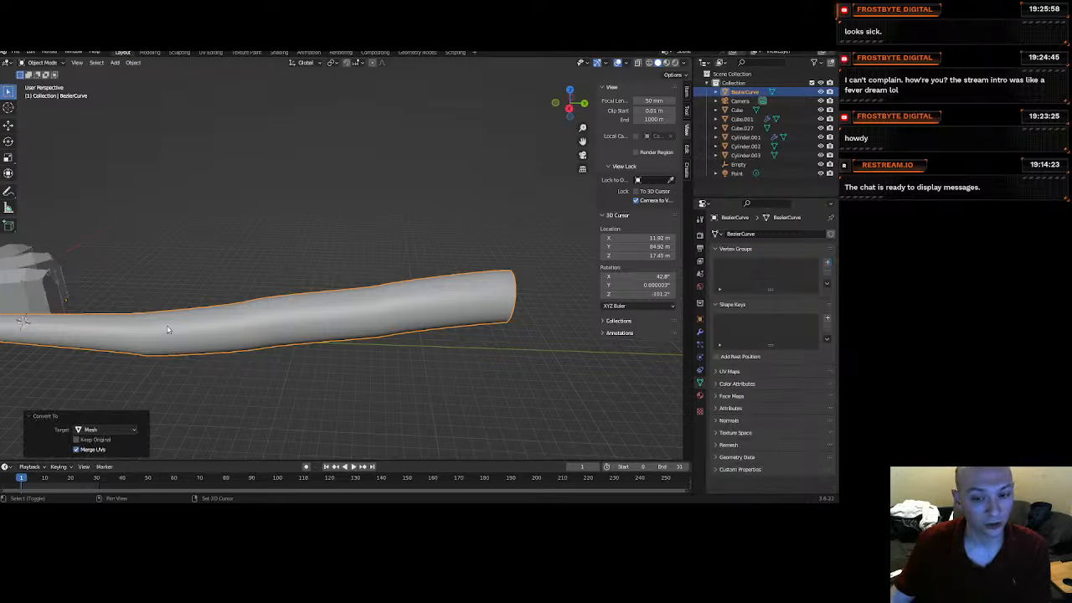
middle_click_drag(167, 327, 345, 268, "shift")
scroll(325, 224, "up", 4)
middle_click_drag(324, 223, 433, 316)
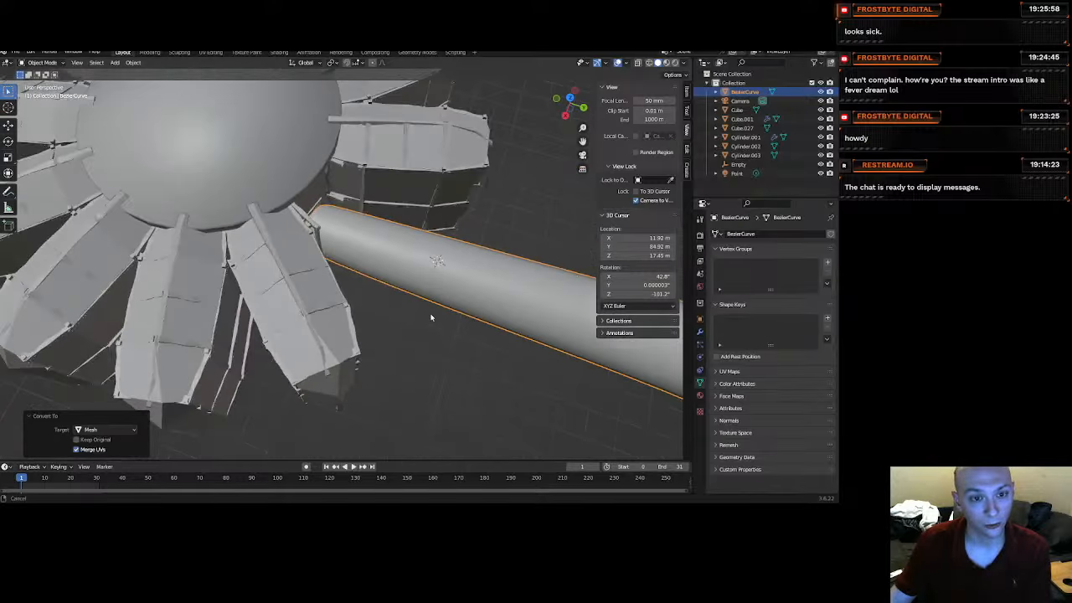
scroll(393, 248, "up", 4)
middle_click_drag(393, 248, 273, 302, "shift")
scroll(251, 291, "up", 3)
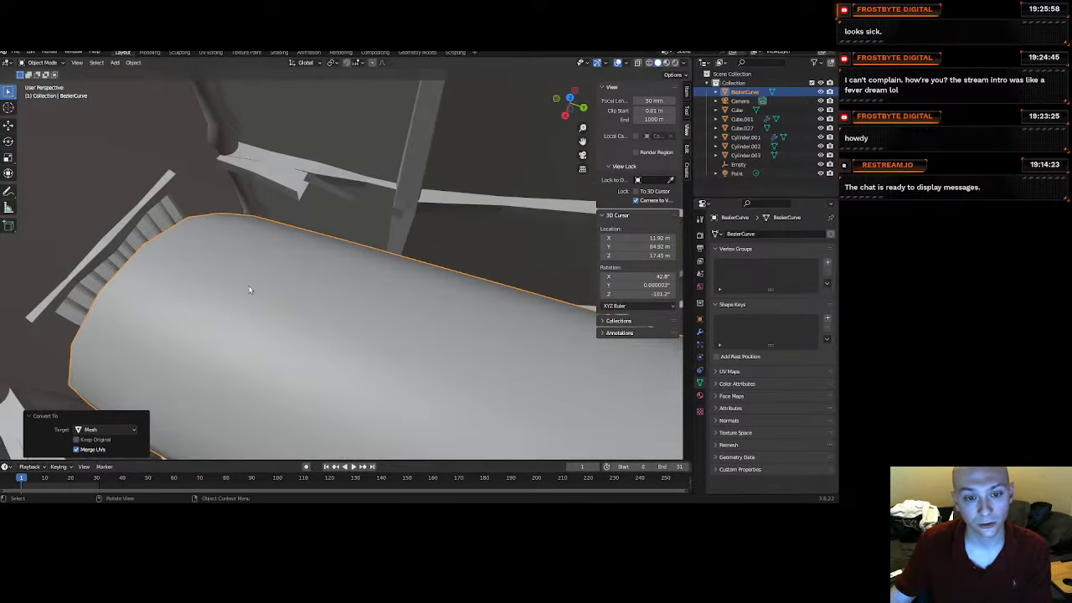
key("s")
key("x")
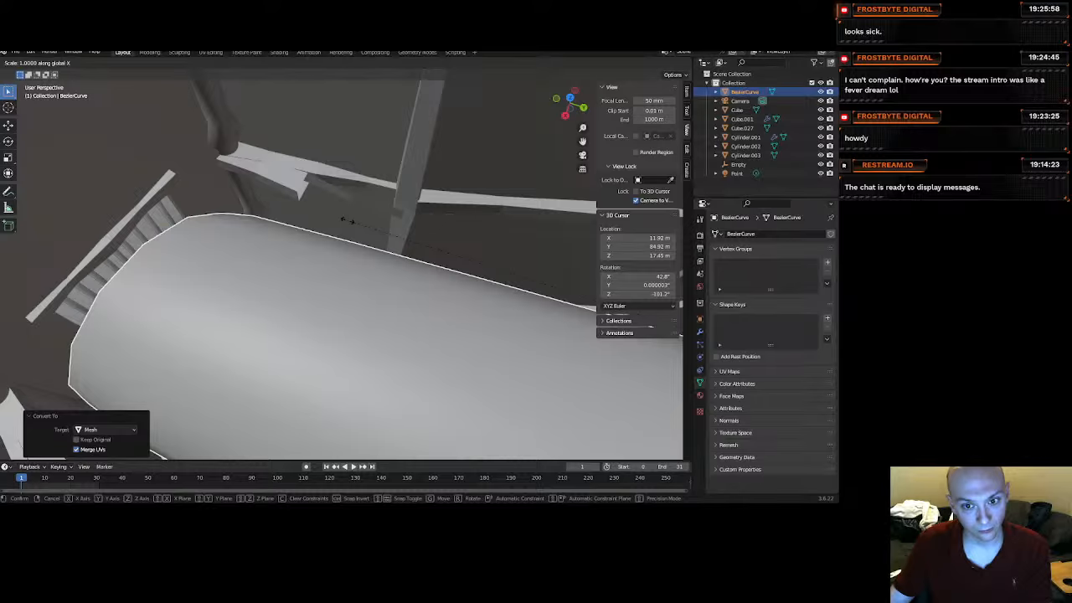
key("Escape")
Enter Edit Mode on the tunnel mesh and scale its arena-end vertex loop to about 0.817 along X.
left_click(53, 65)
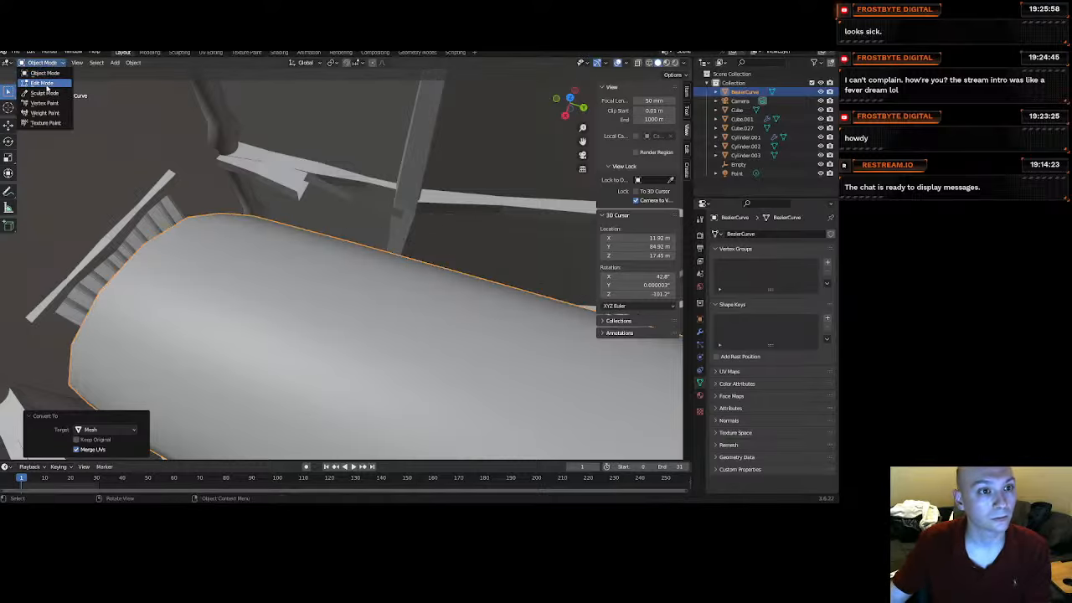
left_click(43, 83)
middle_click_drag(167, 251, 229, 276)
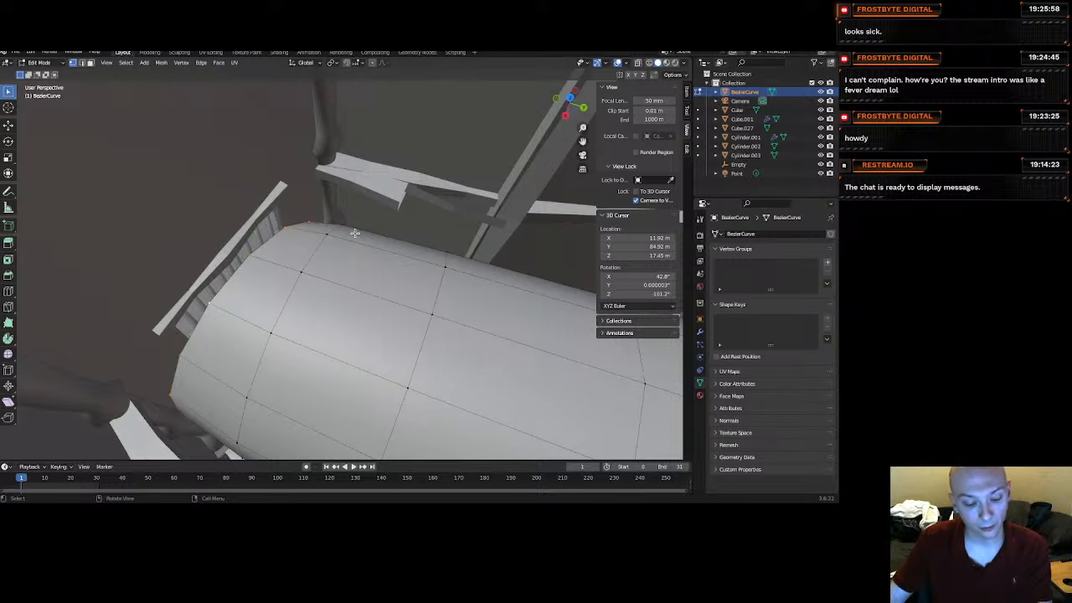
key("s")
key("x")
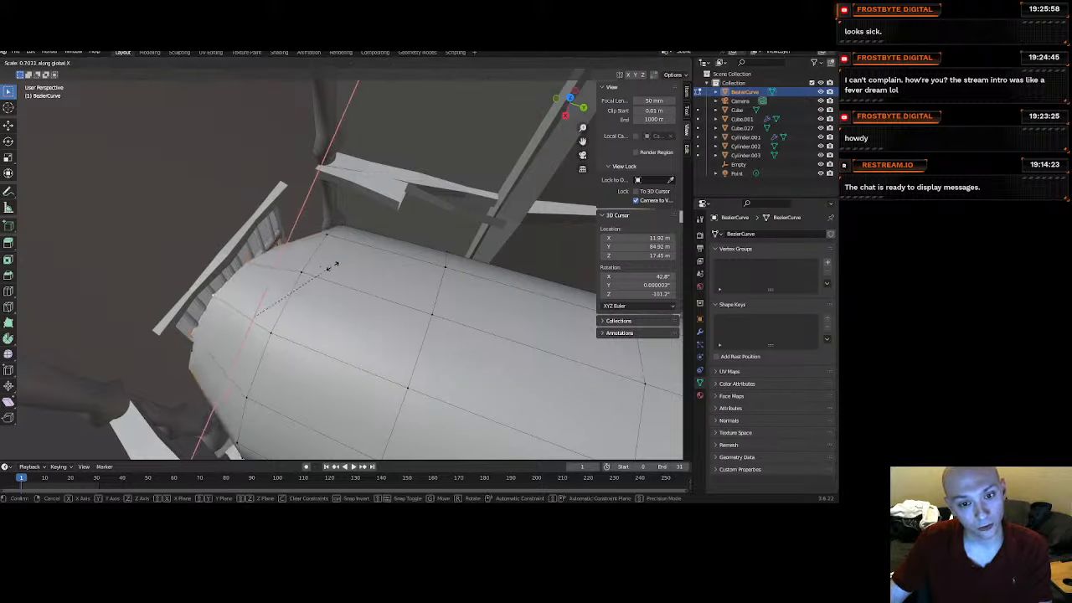
left_click(345, 260)
Move the arena-end vertex loop just over 1 m in the negative X direction to line it up with the doorway.
key("g")
key("y")
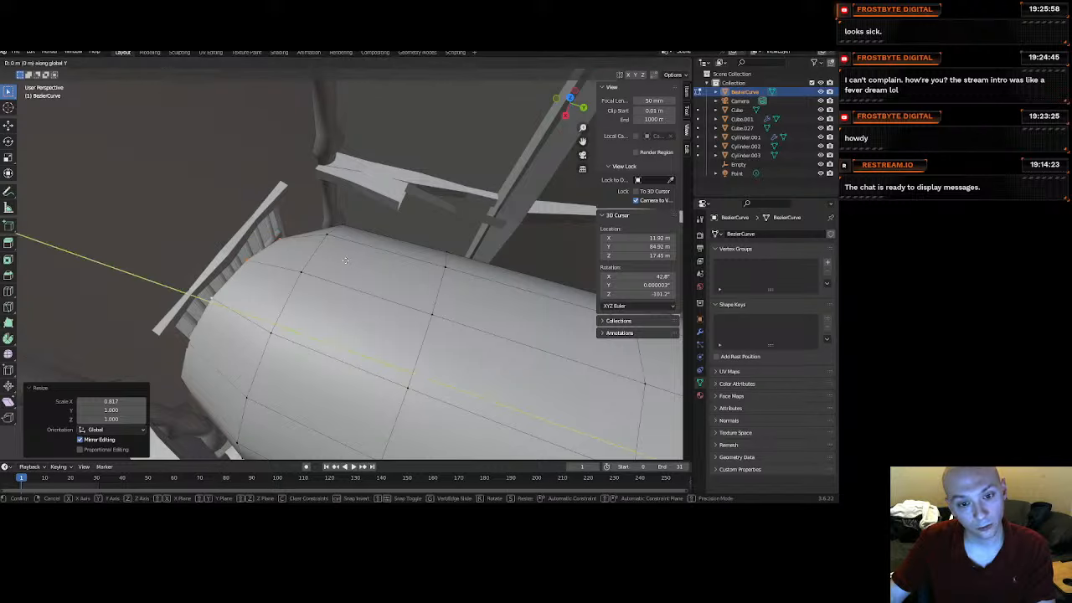
key("x")
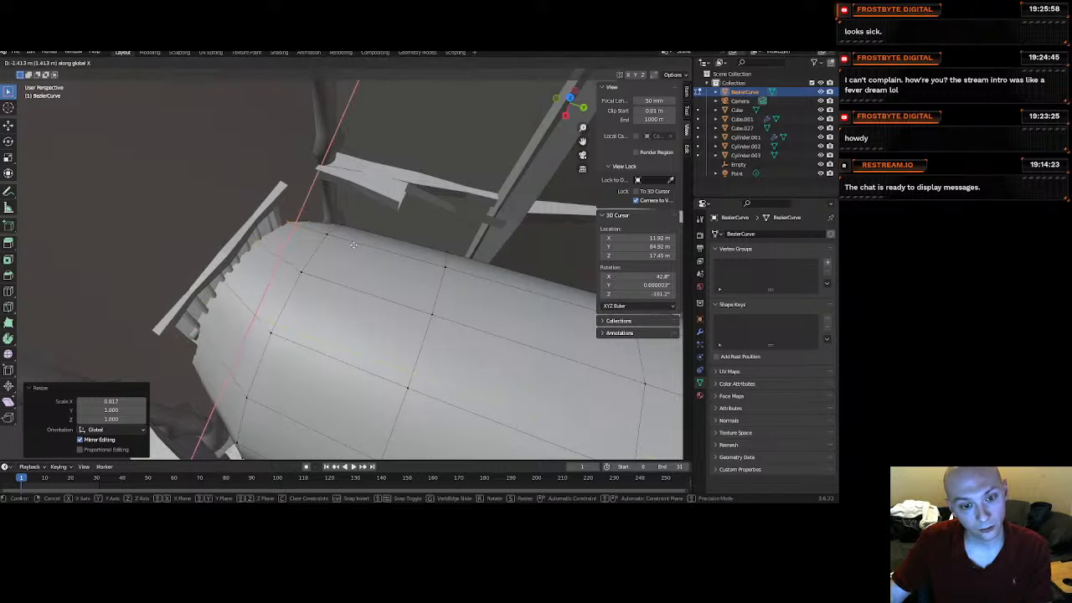
left_click(352, 248)
Stretch the arena-end vertex loop along Z by a factor of about 2.27 to suit the doorway's height.
middle_click_drag(352, 247, 430, 233)
key("s")
key("z")
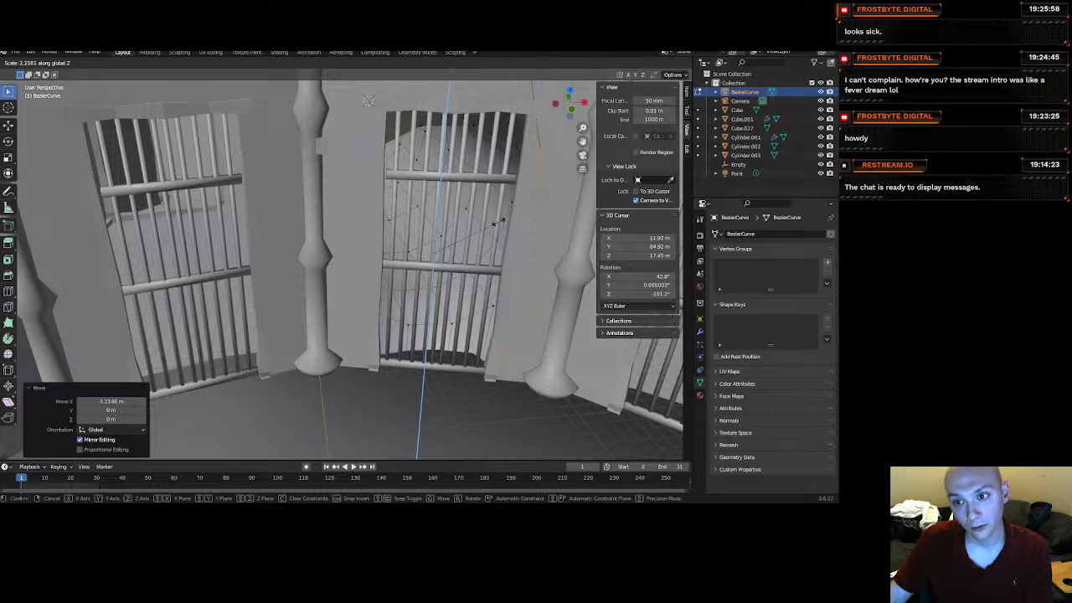
left_click(497, 222)
scroll(494, 228, "down", 3)
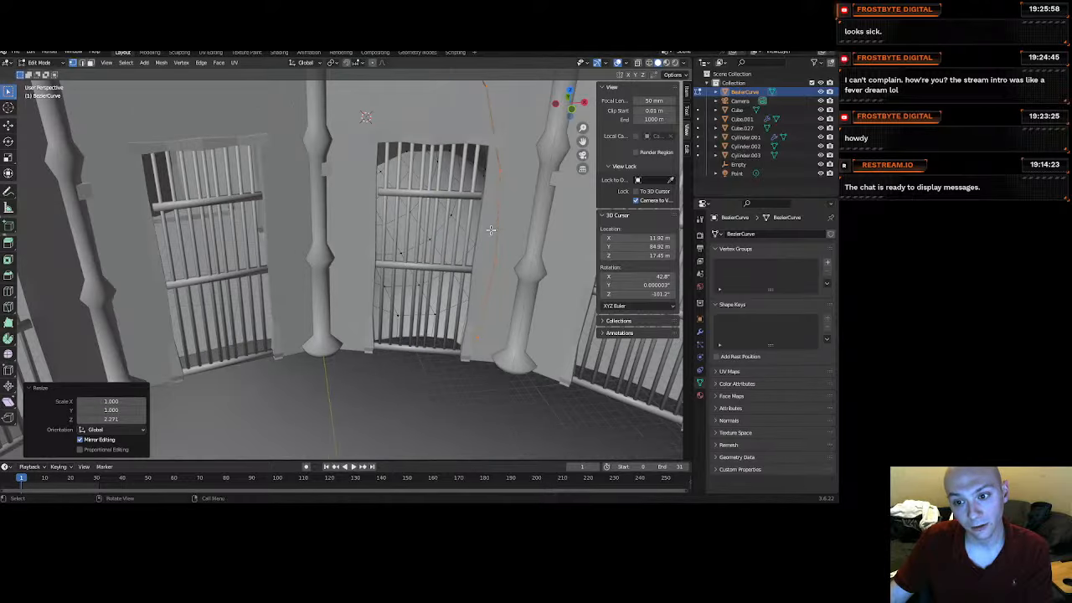
Move the arena-end vertex loop about 1.71 m along Y and return to Object Mode.
mouse_move(479, 231)
middle_mouse_down()
mouse_move(449, 258)
mouse_move(463, 241)
middle_mouse_up()
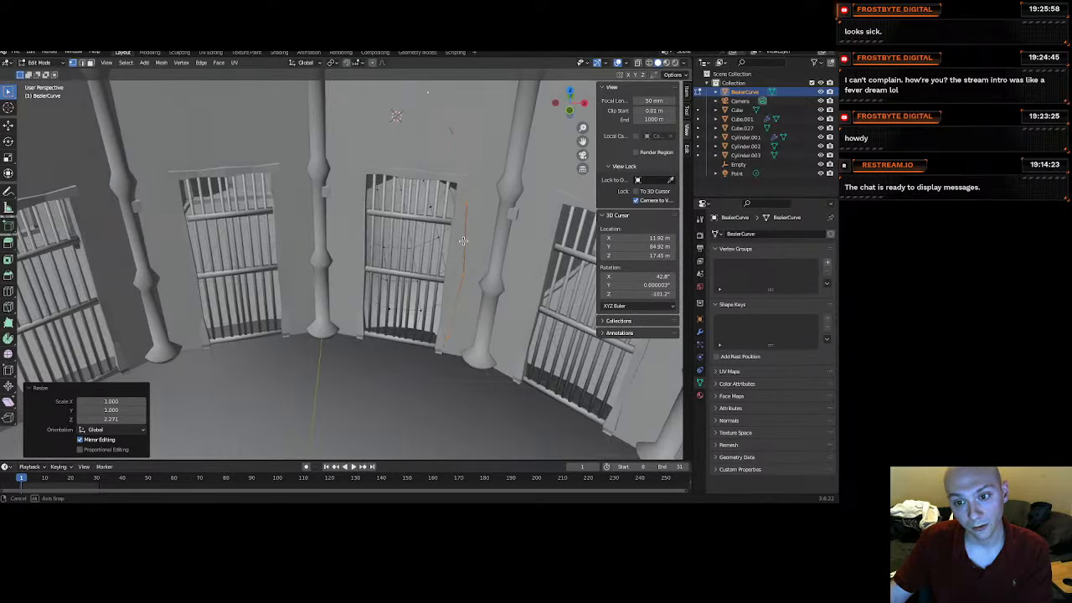
key("g")
key("y")
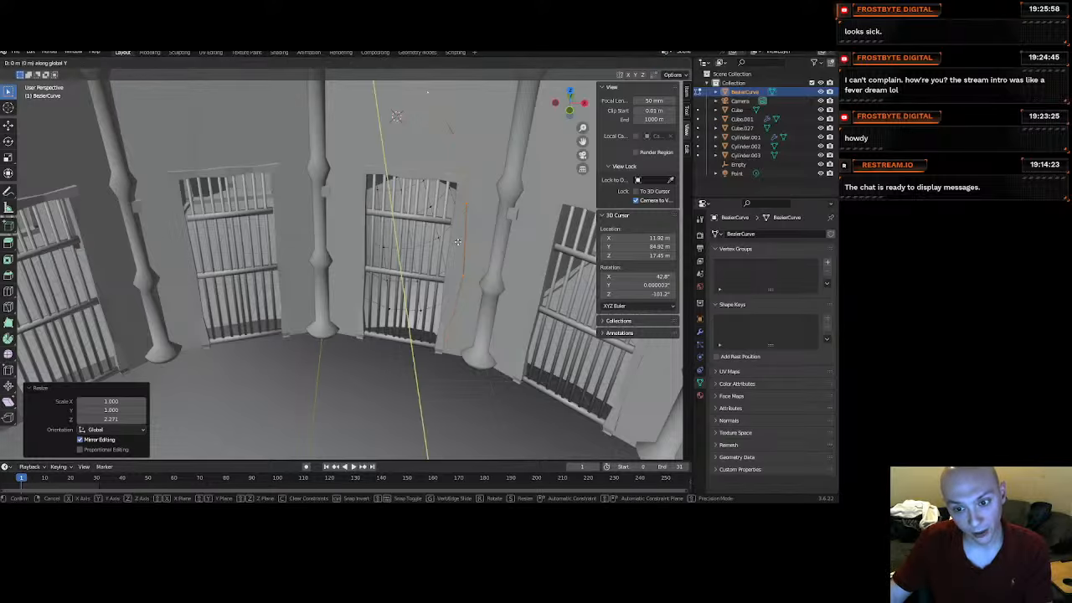
left_click(457, 234)
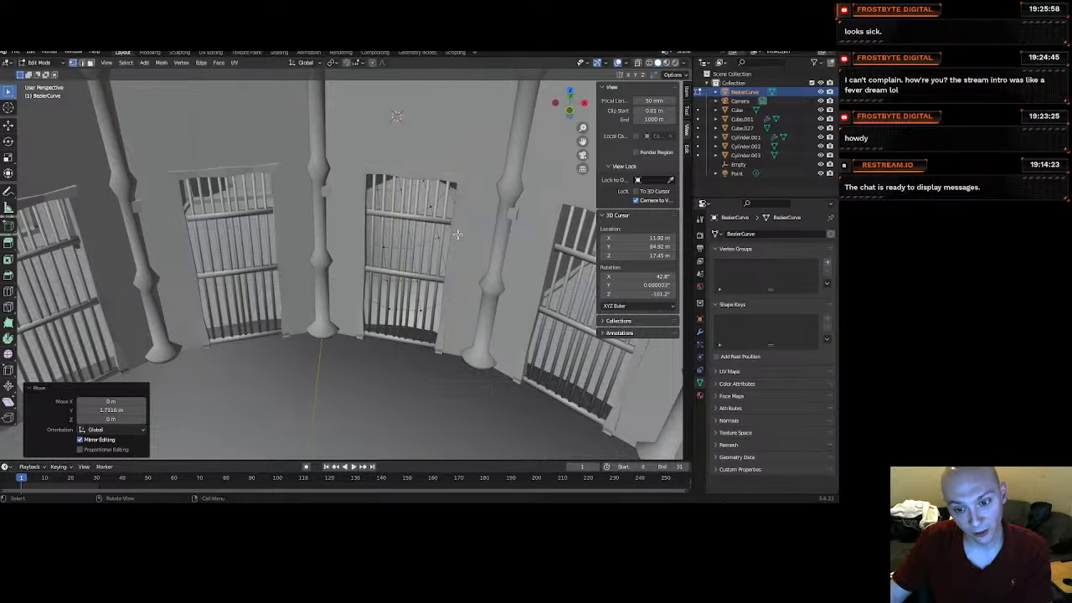
middle_click_drag(455, 302, 180, 265)
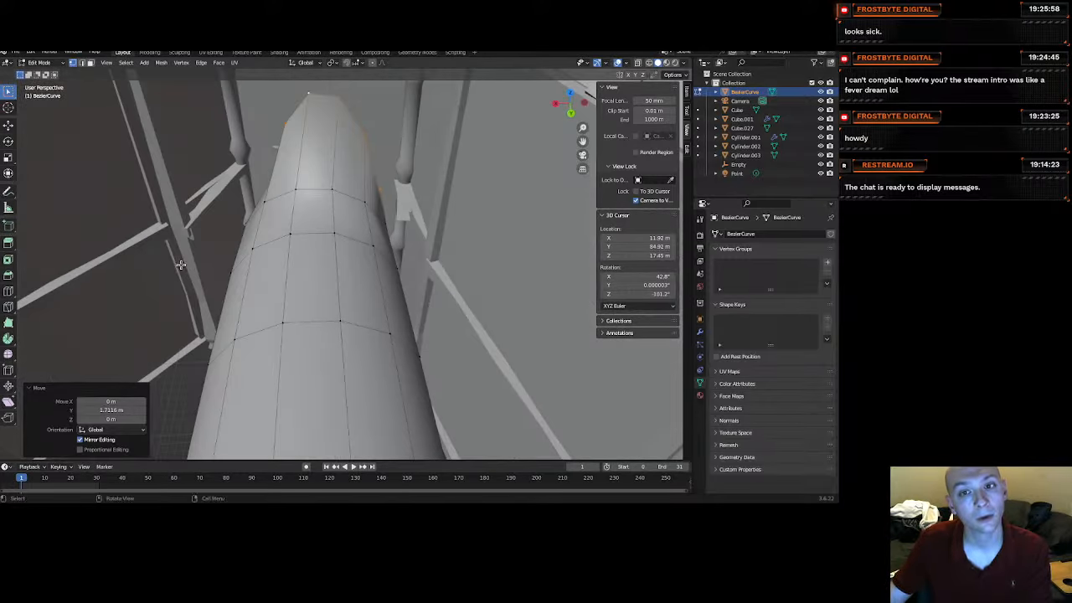
left_click(52, 65)
left_click(41, 73)
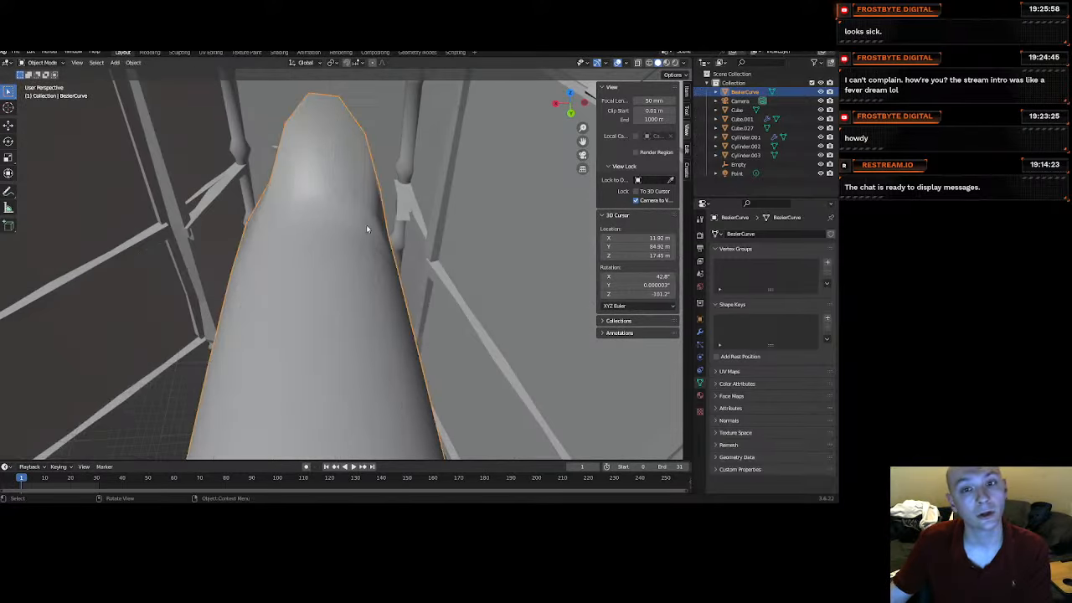
Add a Solidify modifier to the tunnel mesh.
middle_click_drag(366, 224, 352, 251)
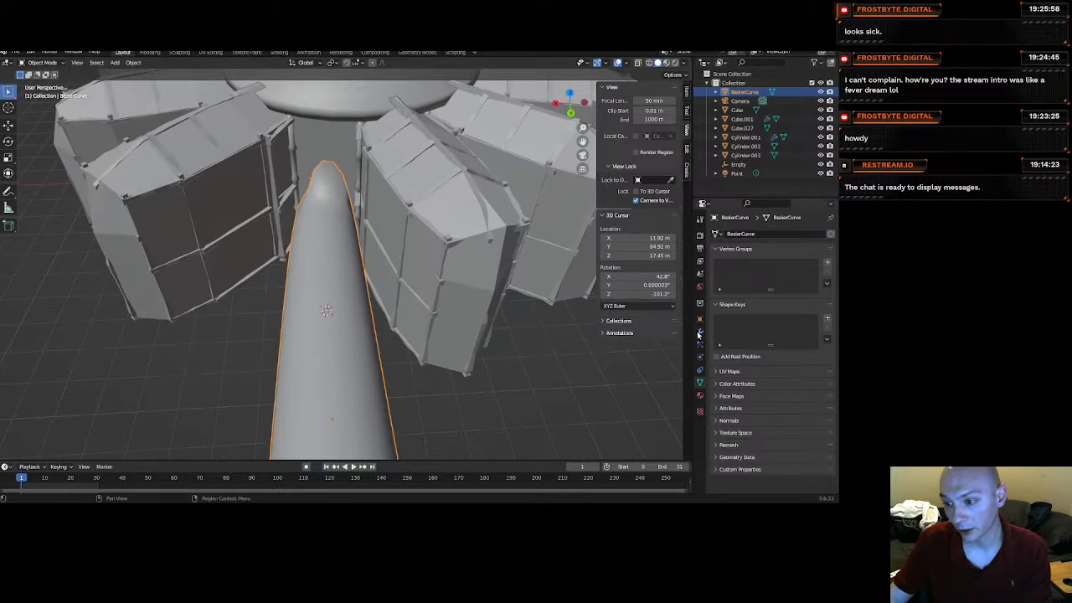
left_click(700, 332)
left_click(741, 236)
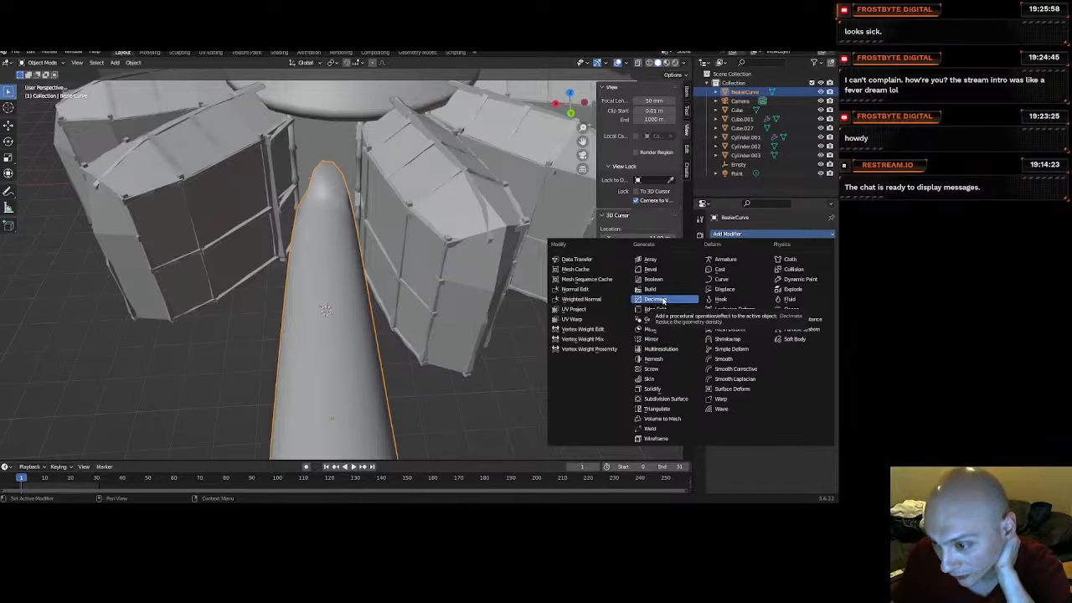
left_click(652, 388)
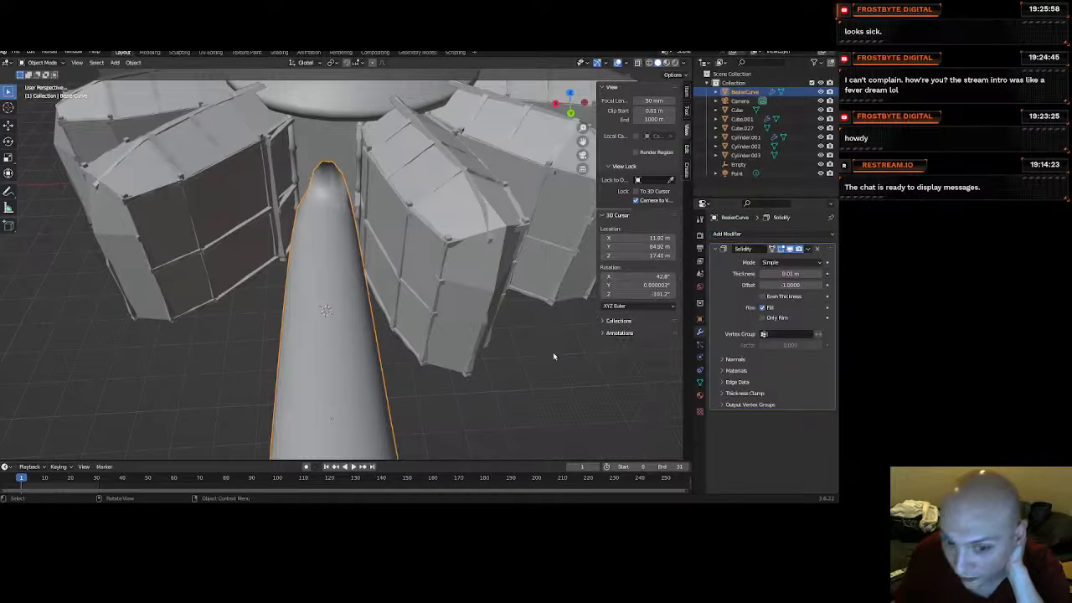
Set the tunnel's Solidify thickness to -0.12 m while viewing its mouth from inside the arena.
middle_click_drag(553, 352, 525, 184)
scroll(446, 186, "up", 6)
scroll(445, 188, "down", 2)
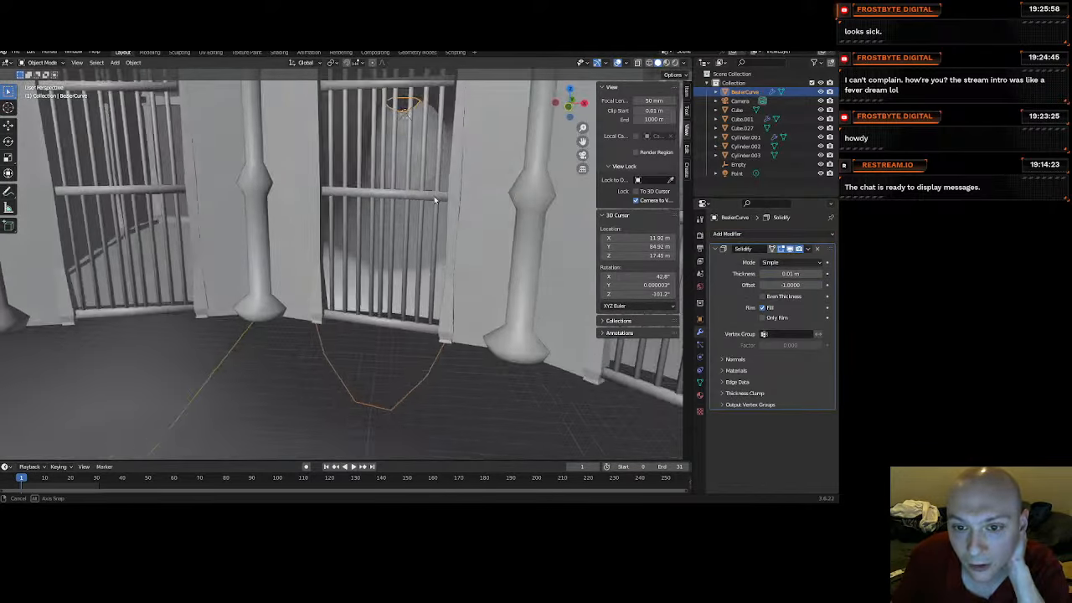
middle_click_drag(446, 189, 457, 212)
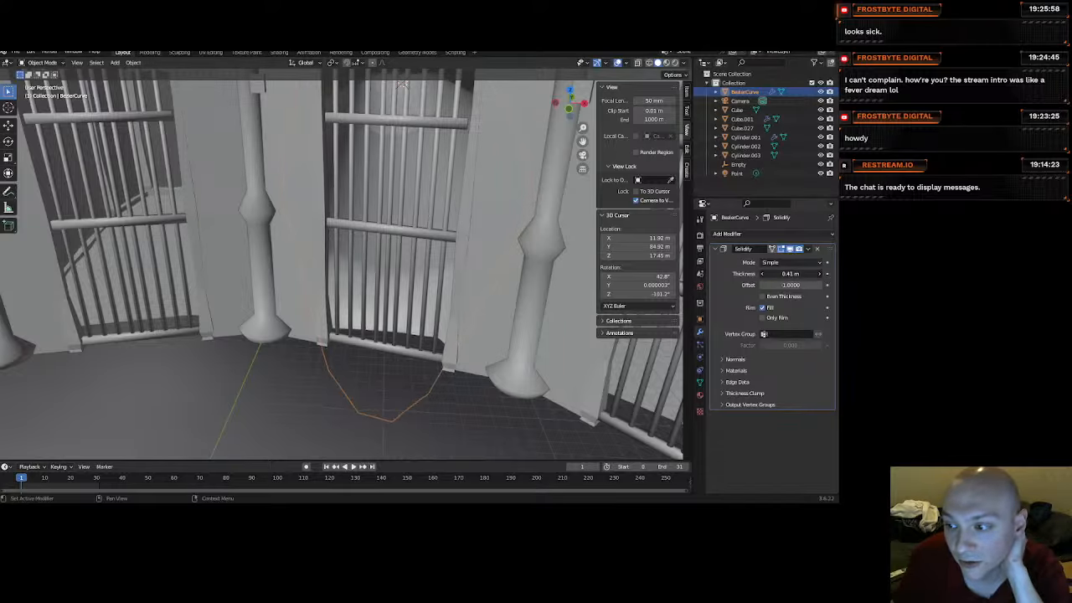
left_click_drag(790, 274, 774, 274)
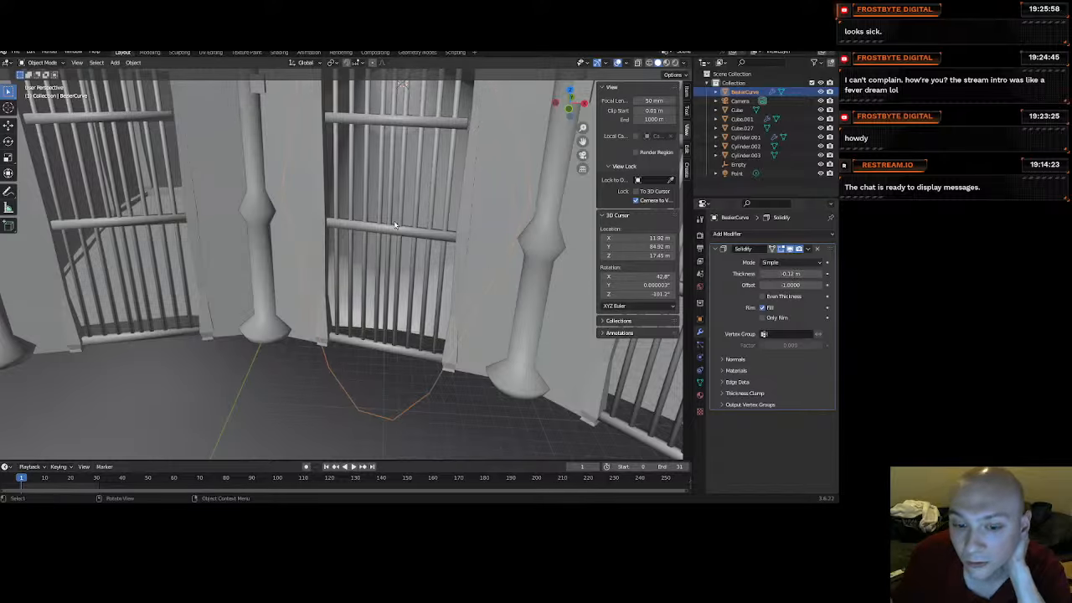
key("s")
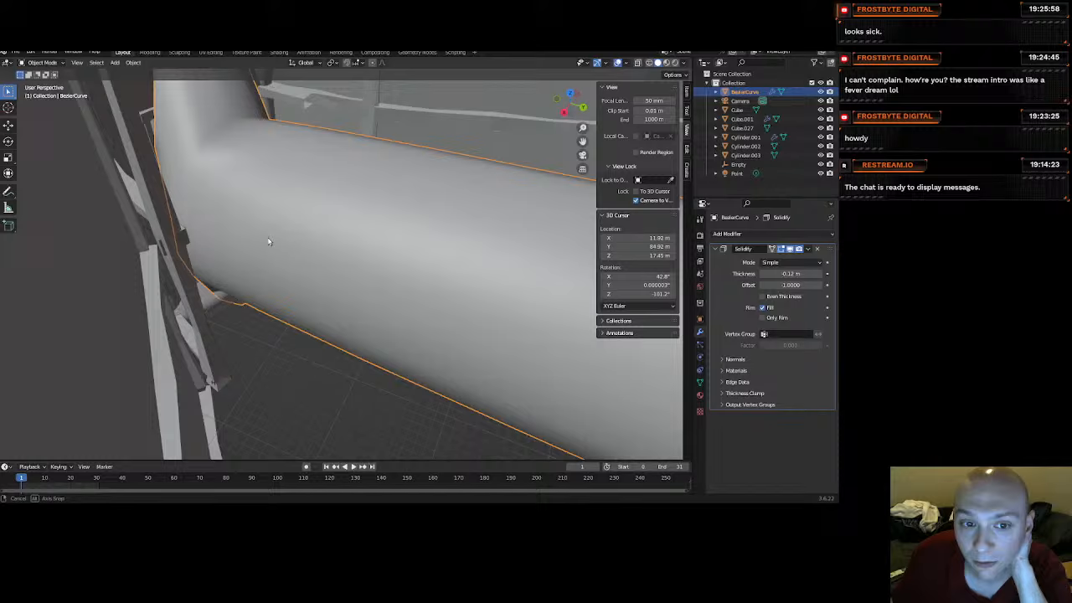
Add a Displace modifier to the tunnel, create a new texture for it, and open that texture's settings.
middle_click_drag(268, 241, 343, 281)
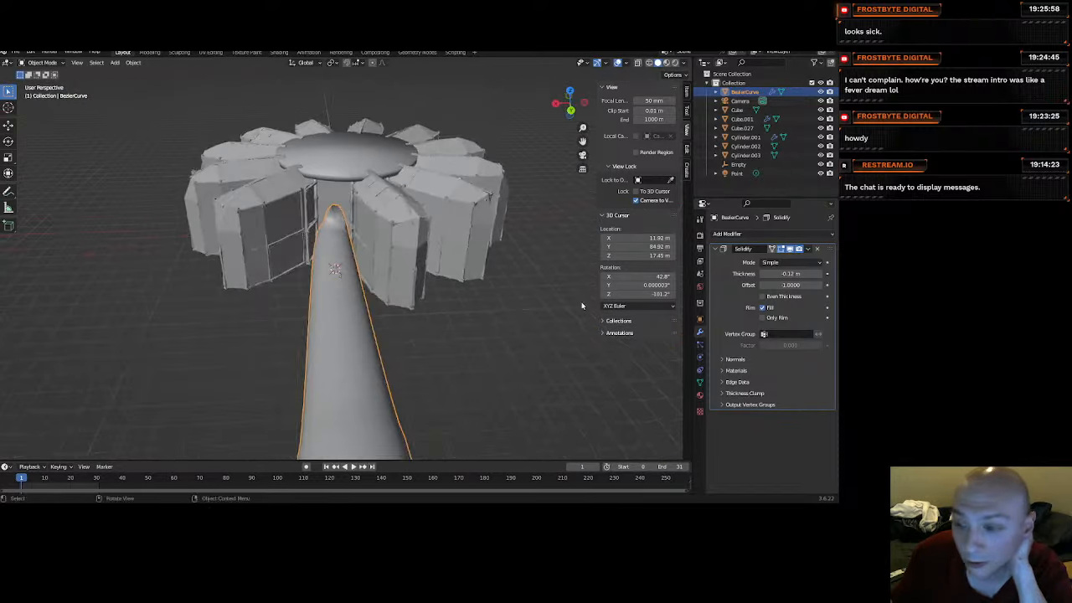
left_click(739, 236)
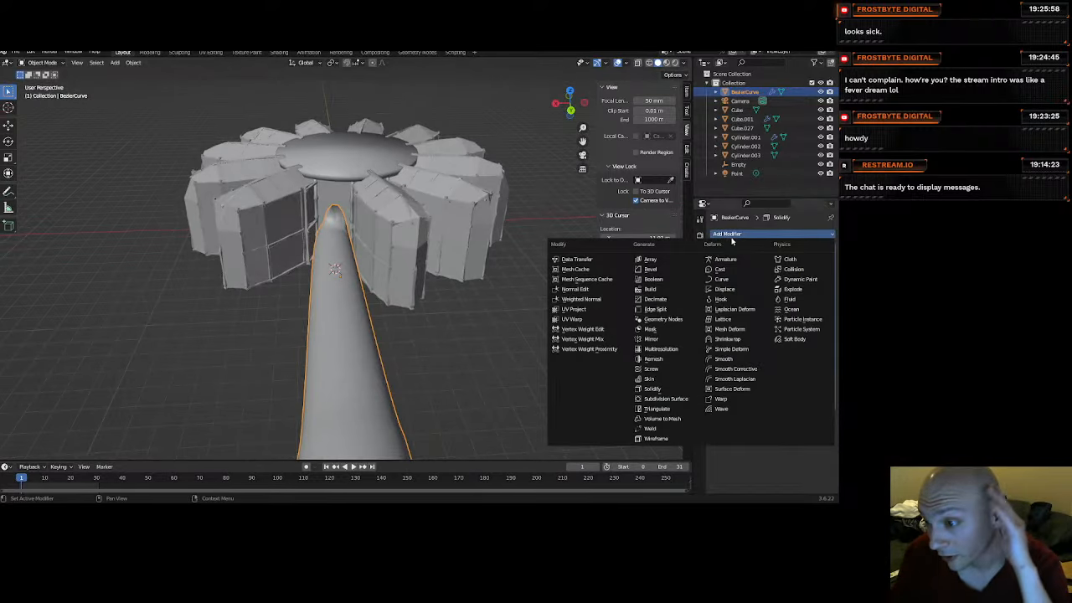
left_click(727, 289)
scroll(777, 368, "down", 1)
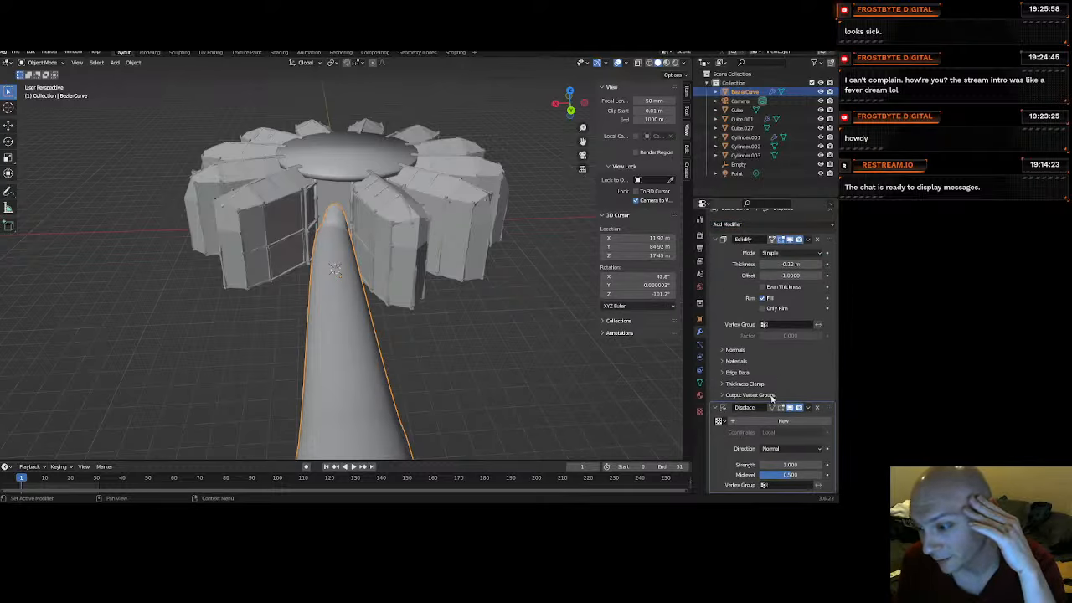
left_click(770, 423)
left_click(700, 411)
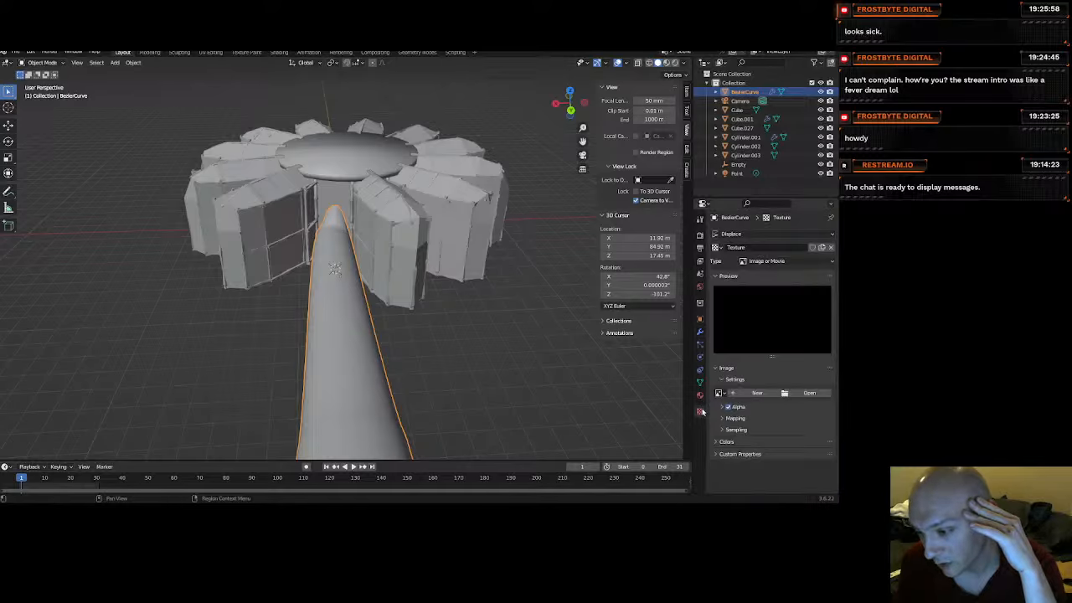
Create a blank 1024 × 1024 px generated image named Untitled for the displacement texture and review its settings.
left_click(758, 393)
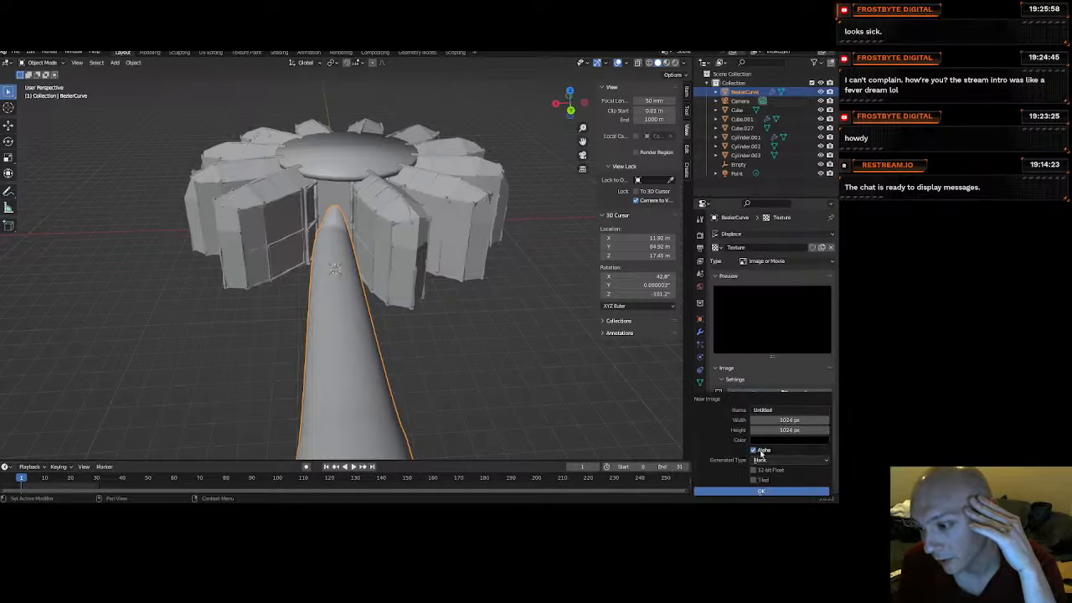
left_click(734, 388)
left_click(752, 395)
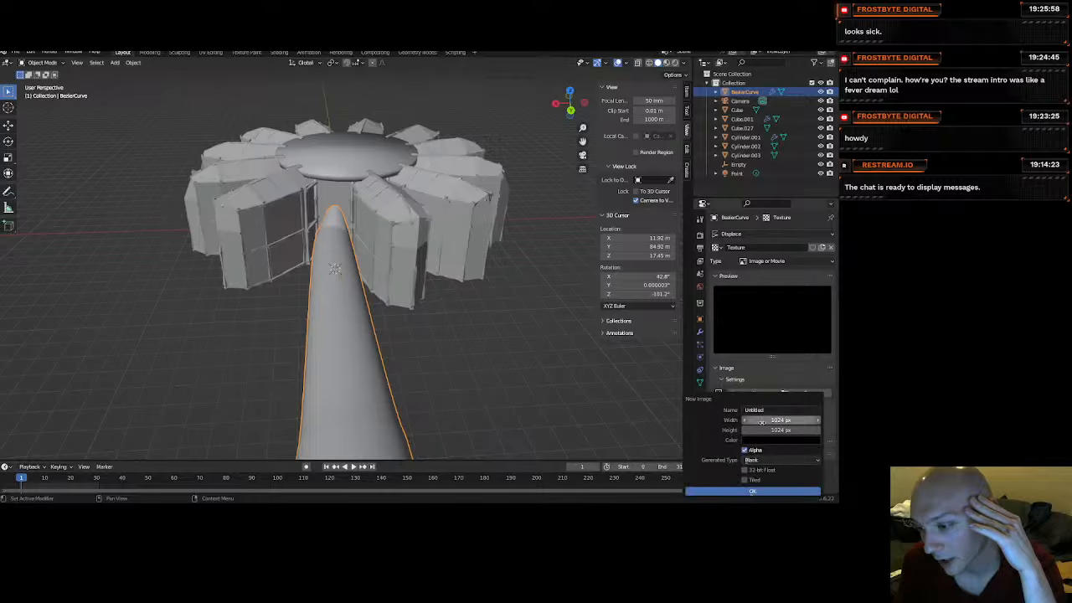
left_click(762, 492)
left_click(823, 410)
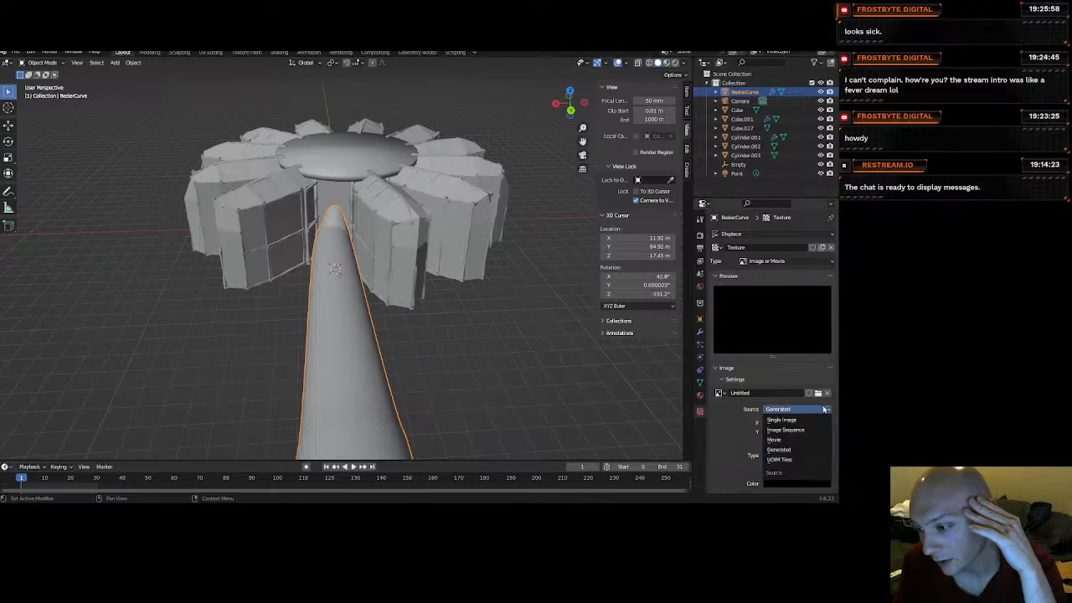
scroll(731, 430, "down", 5)
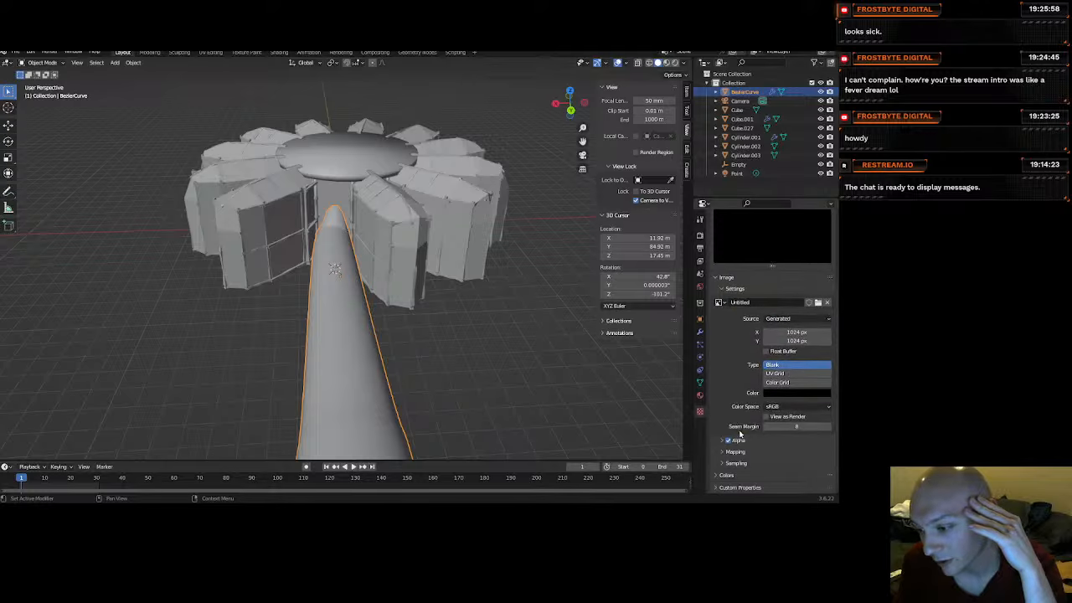
scroll(740, 434, "up", 2)
scroll(740, 430, "up", 3)
Change the displacement texture type to Clouds and return to the tunnel's Displace modifier settings.
left_click(819, 261)
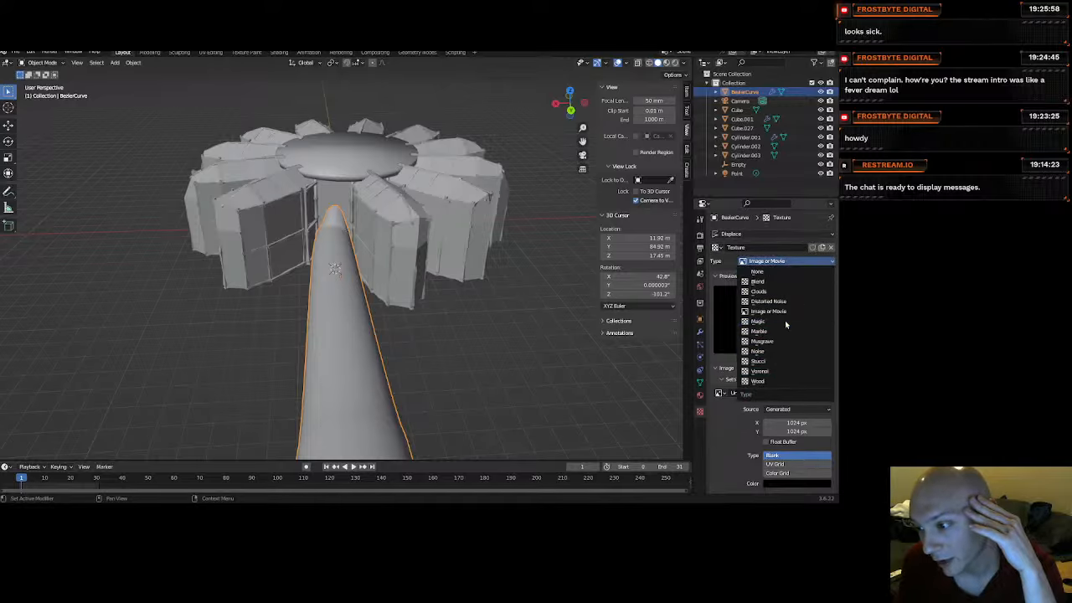
left_click(781, 291)
scroll(340, 288, "up", 6)
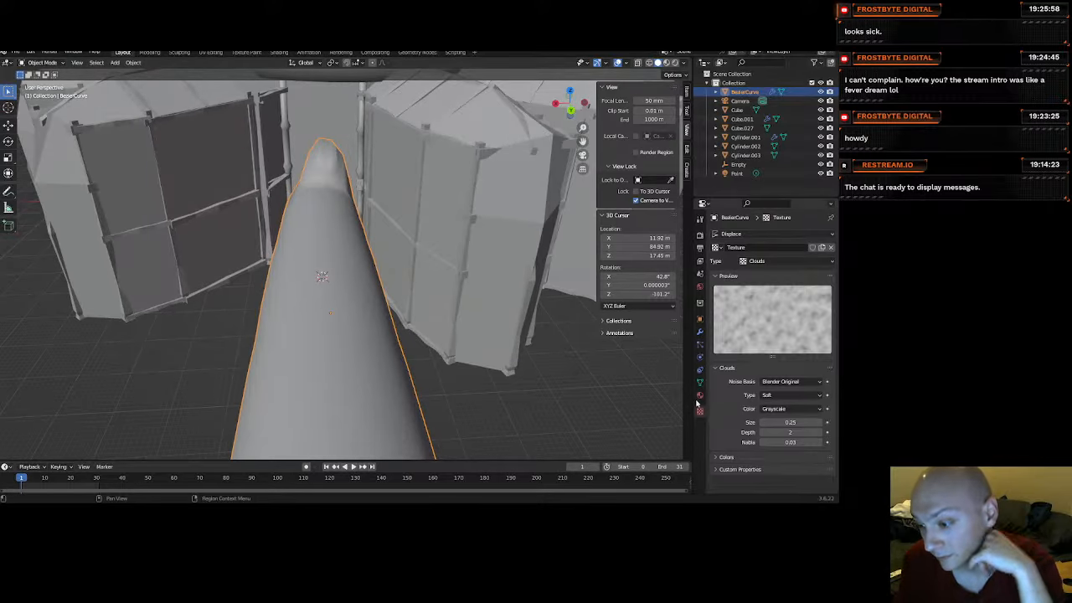
left_click(700, 332)
scroll(763, 418, "down", 1)
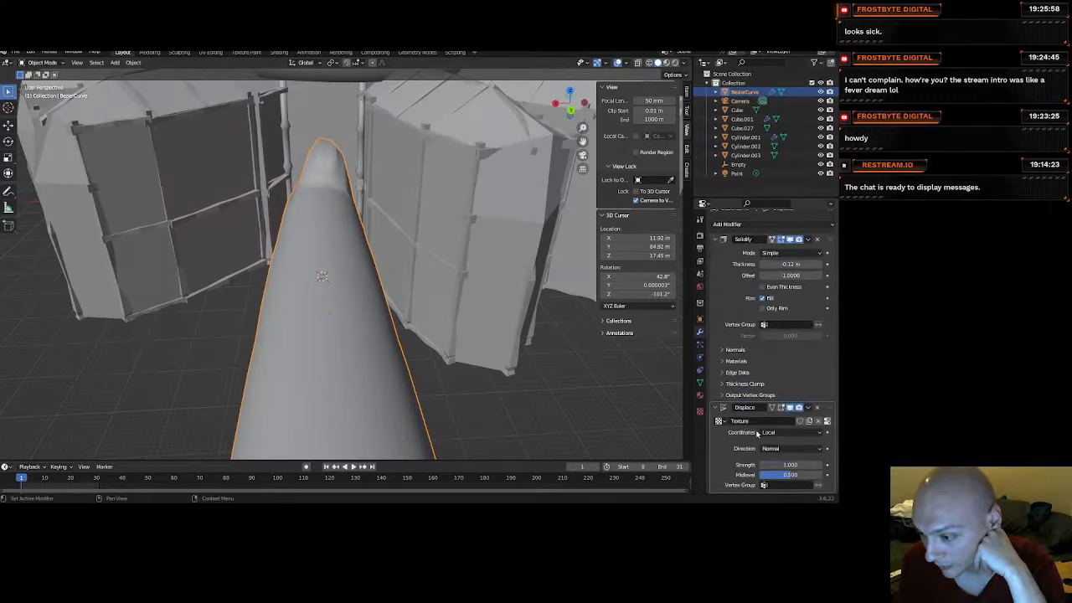
Set the strength of the tunnel's Displace modifier to 5.4.
mouse_move(789, 465)
left_mouse_down()
mouse_move(821, 465)
mouse_move(810, 466)
left_mouse_up()
middle_click_drag(335, 368, 361, 312)
scroll(353, 294, "up", 5)
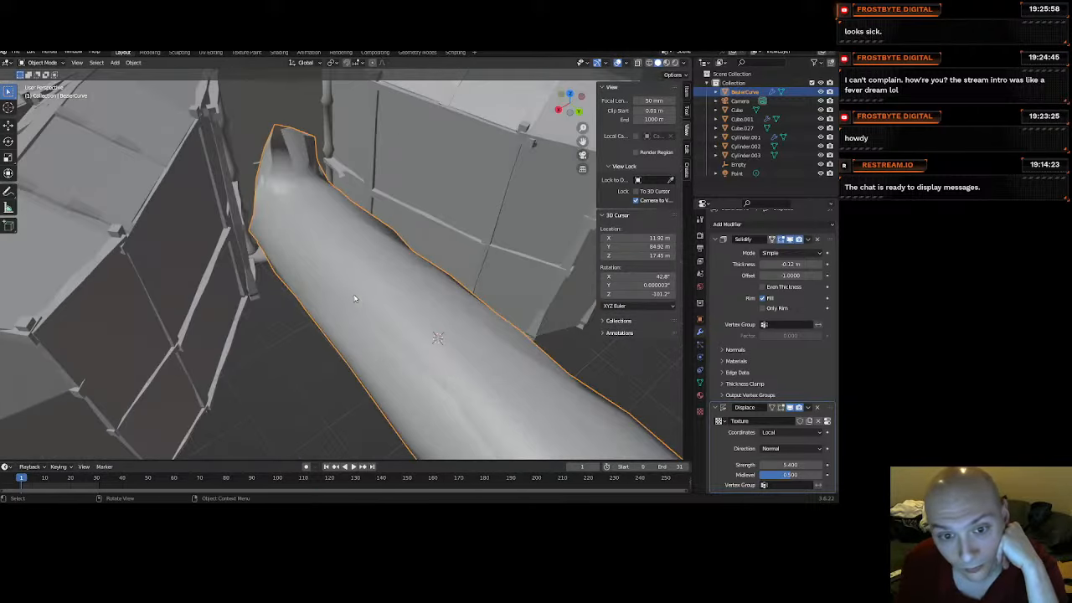
Try UV texture coordinates on the tunnel's Displace modifier and switch them back to Local.
left_click(790, 436)
left_click(760, 472)
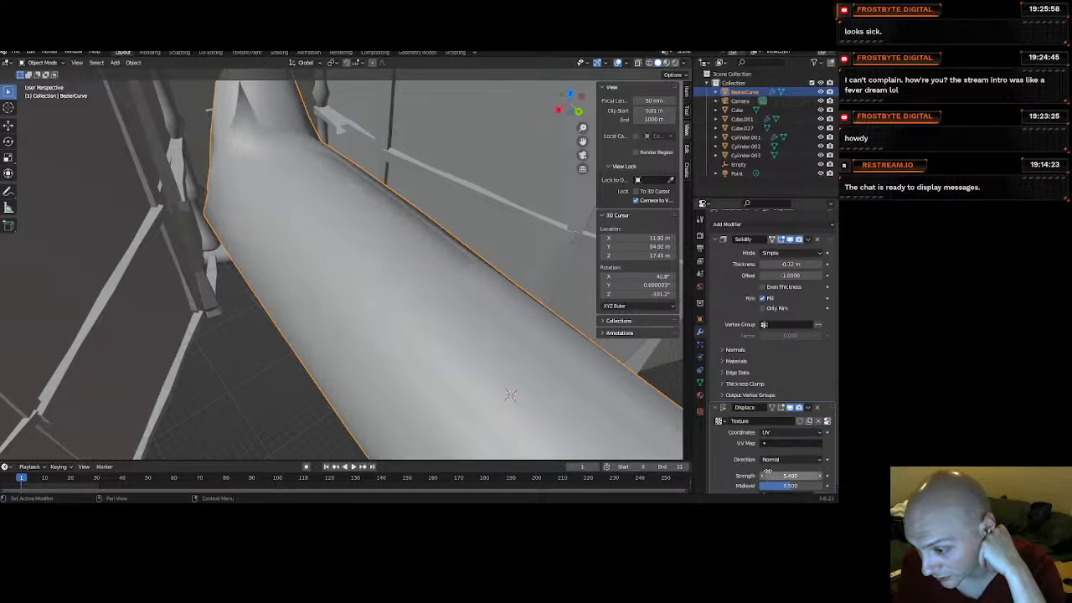
left_click(773, 443)
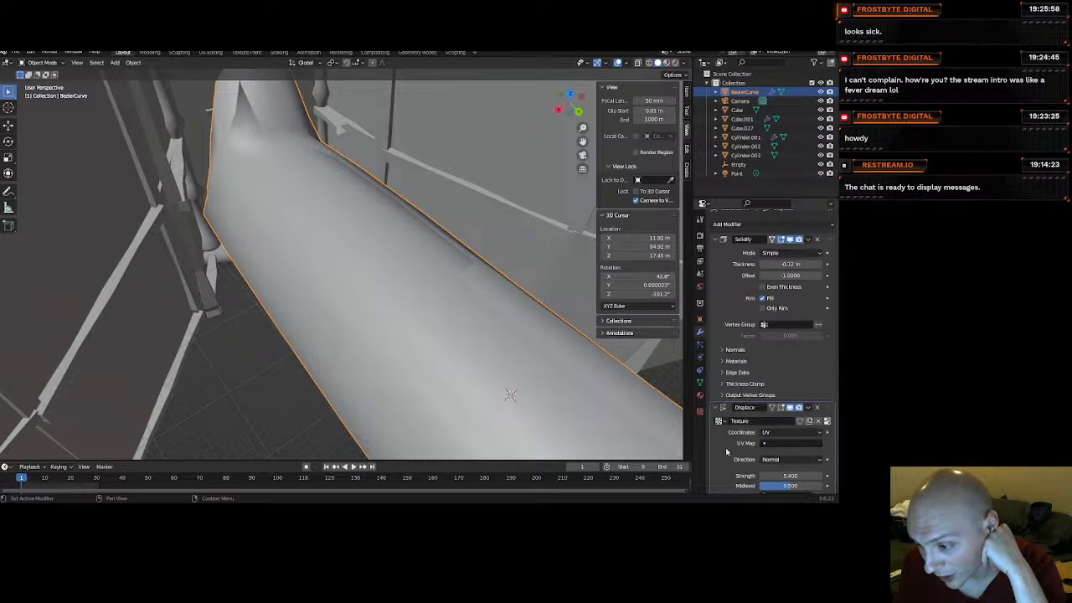
left_click(794, 432)
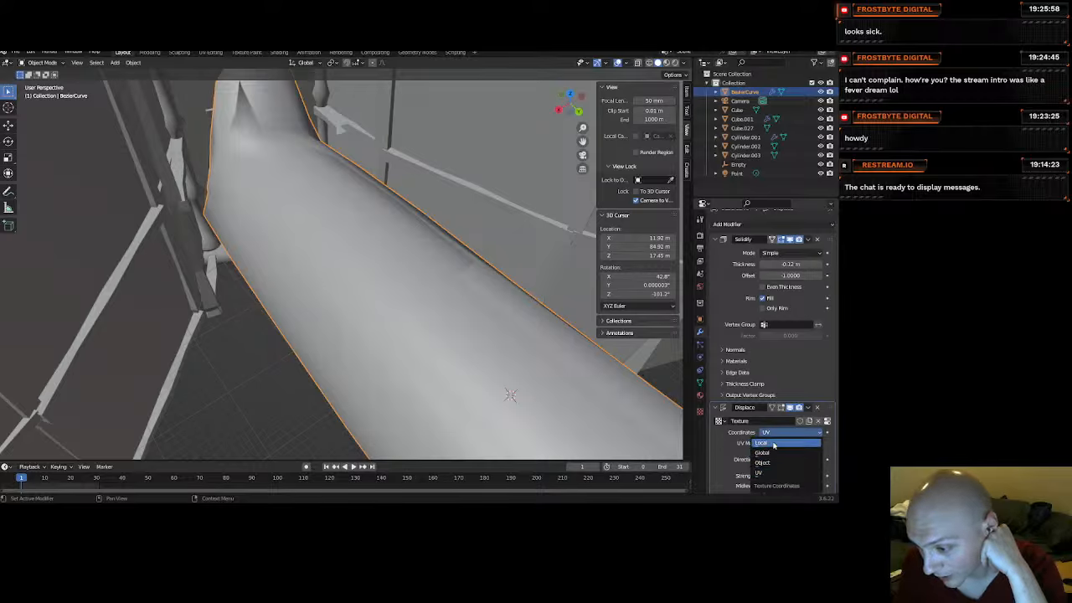
left_click(774, 443)
Face the barred doorway from inside the arena and display the scene in Material Preview shading.
middle_click_drag(519, 351, 389, 224)
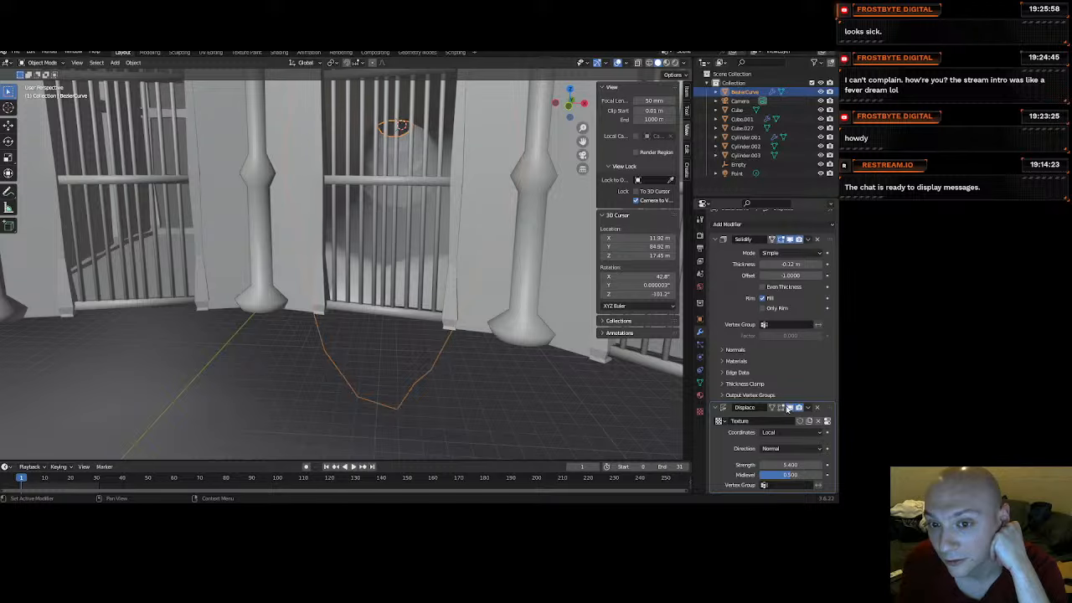
key("z")
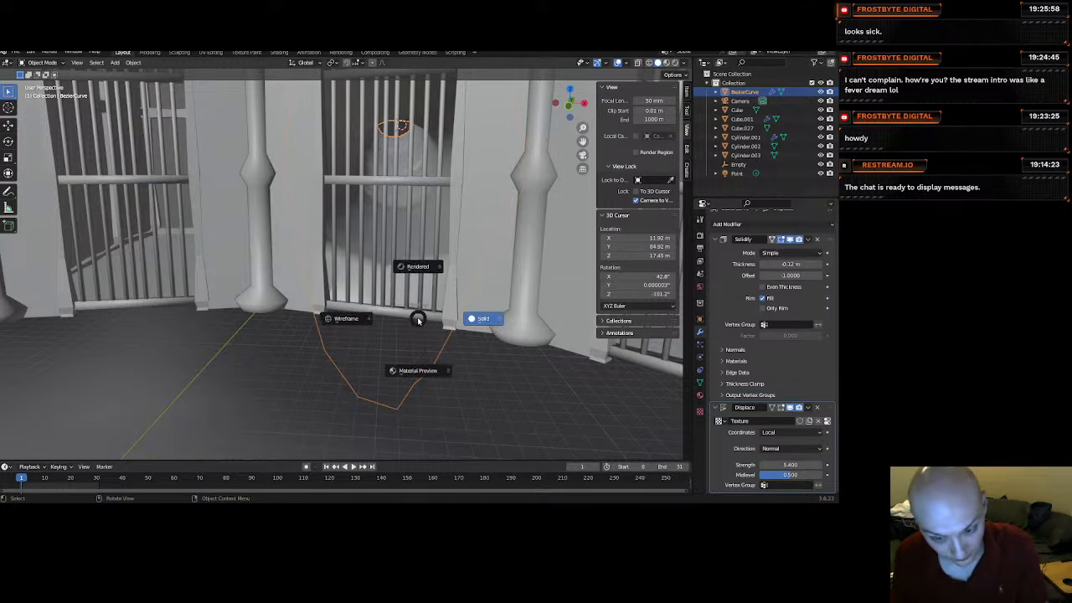
left_click(438, 414)
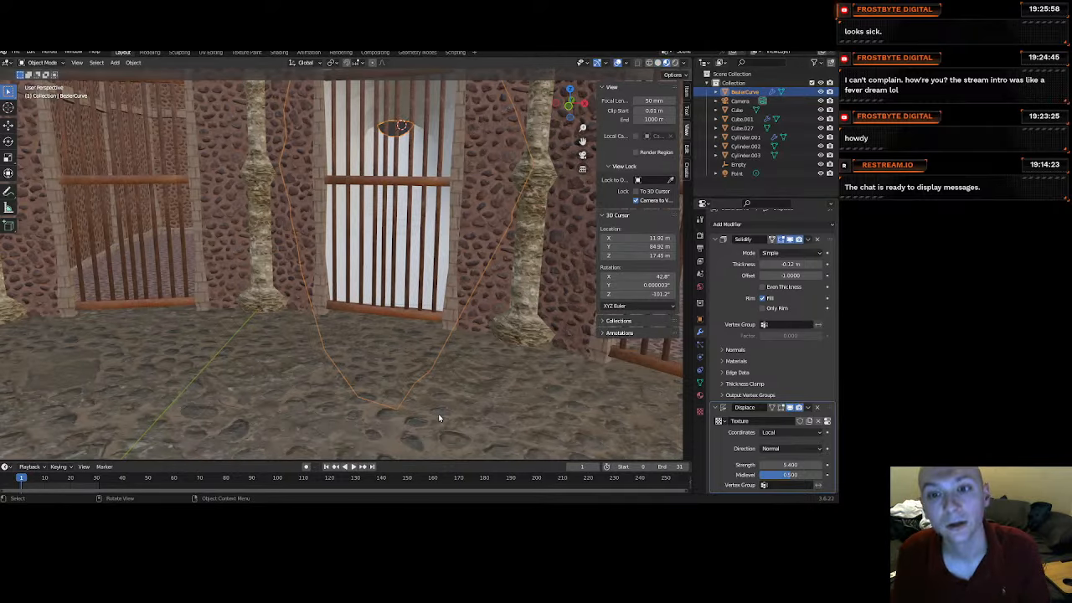
scroll(432, 239, "down", 2)
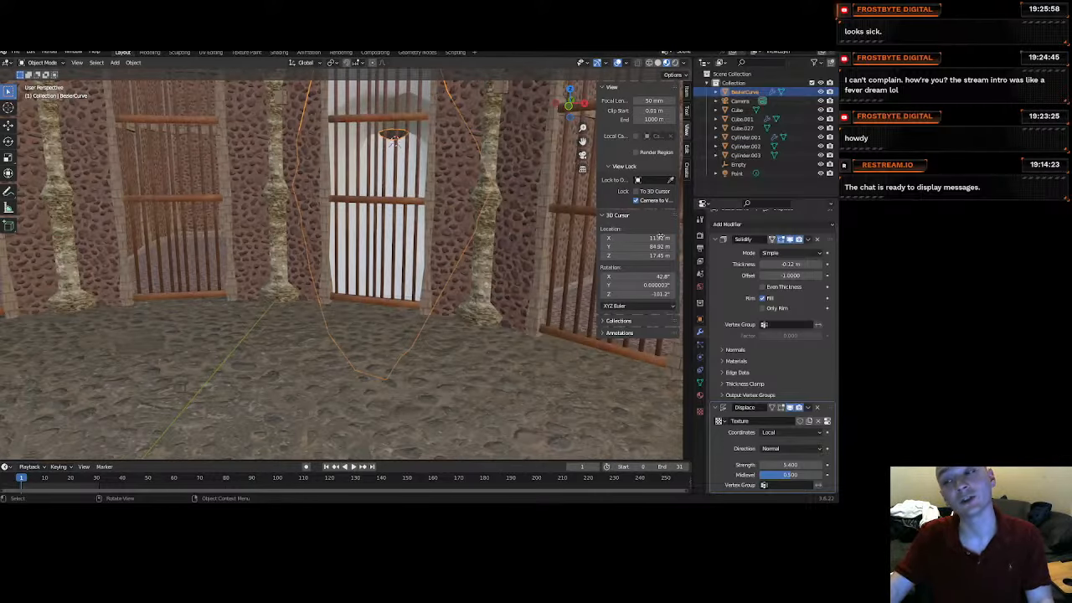
Assign the existing embedded_rock_floor material to the tunnel.
left_click(700, 412)
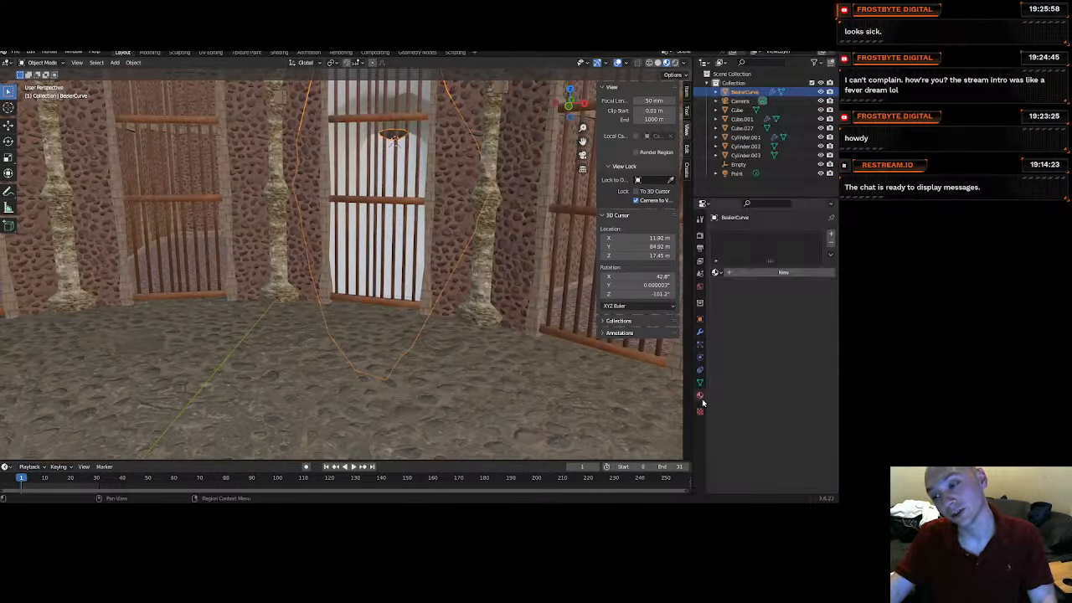
left_click(717, 273)
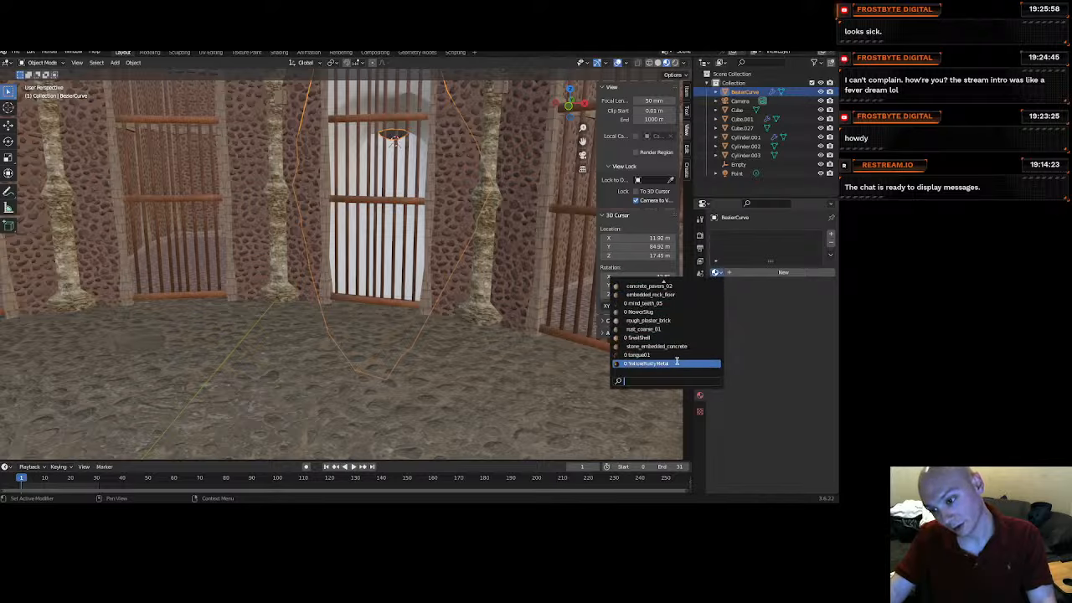
scroll(676, 361, "up", 10)
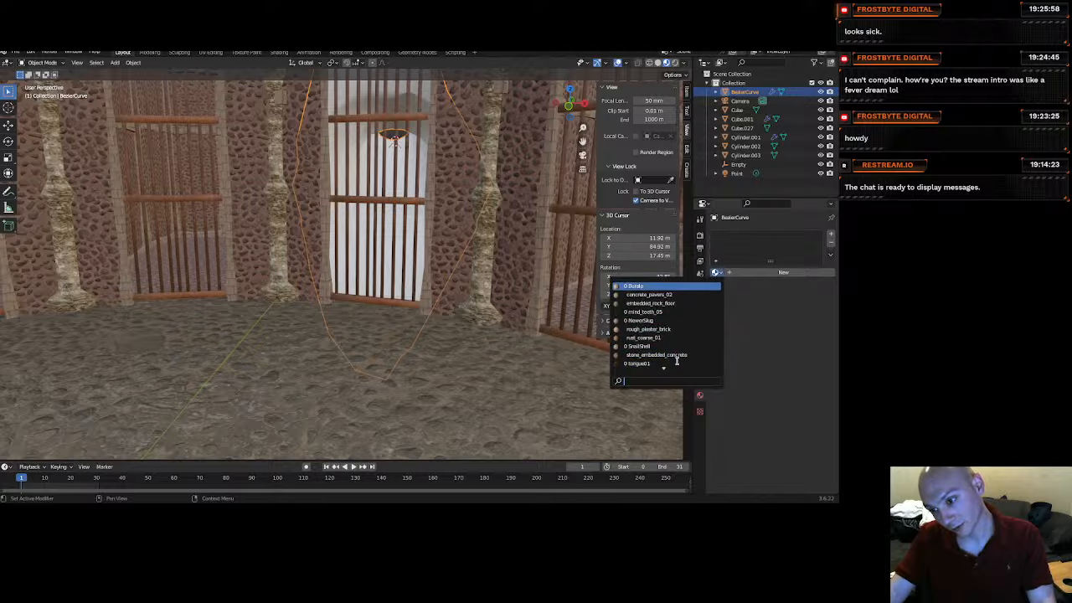
left_click(656, 303)
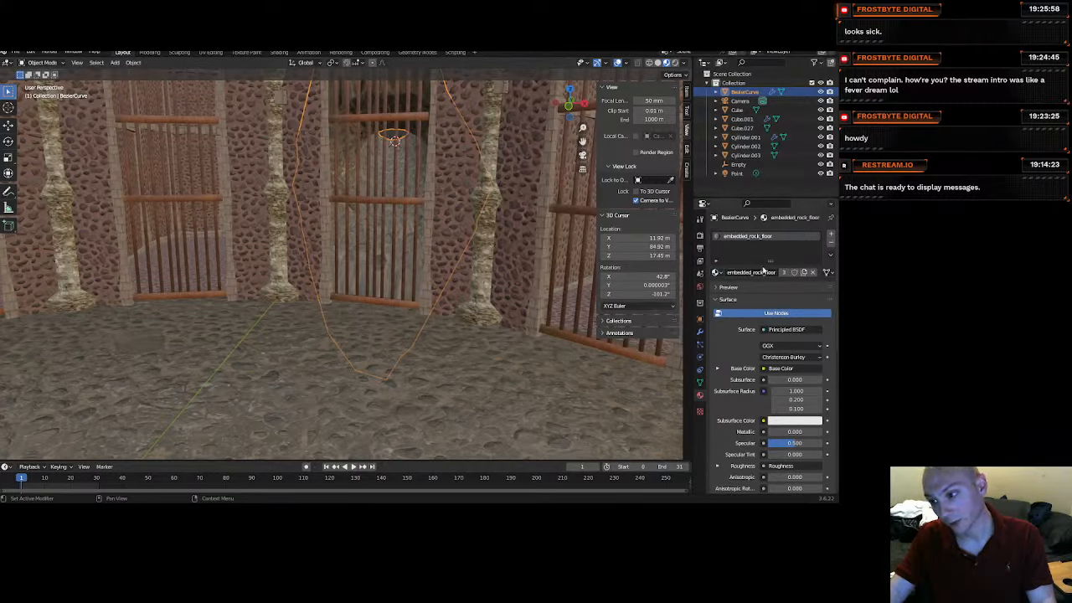
Try the tongue01 and stone_embedded_concrete materials on the tunnel and inspect it from outside the arena.
left_click(715, 274)
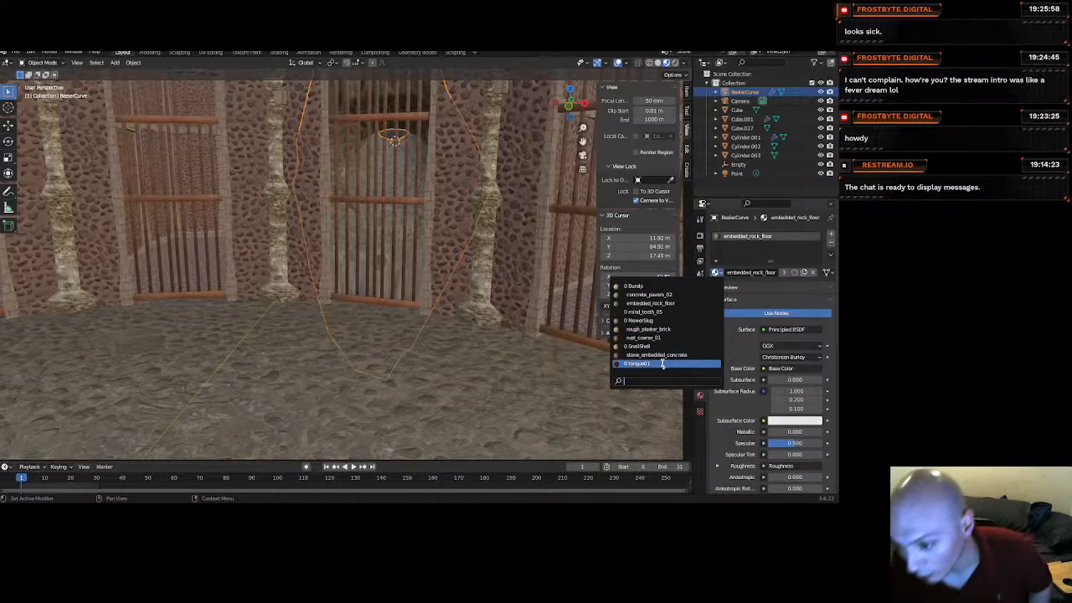
left_click(662, 365)
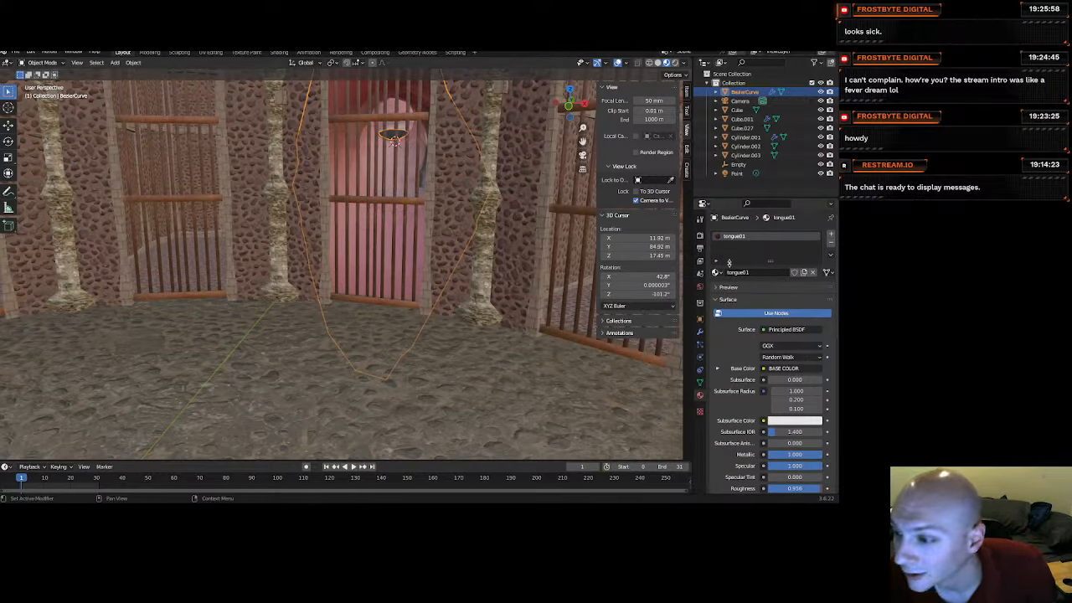
left_click(716, 273)
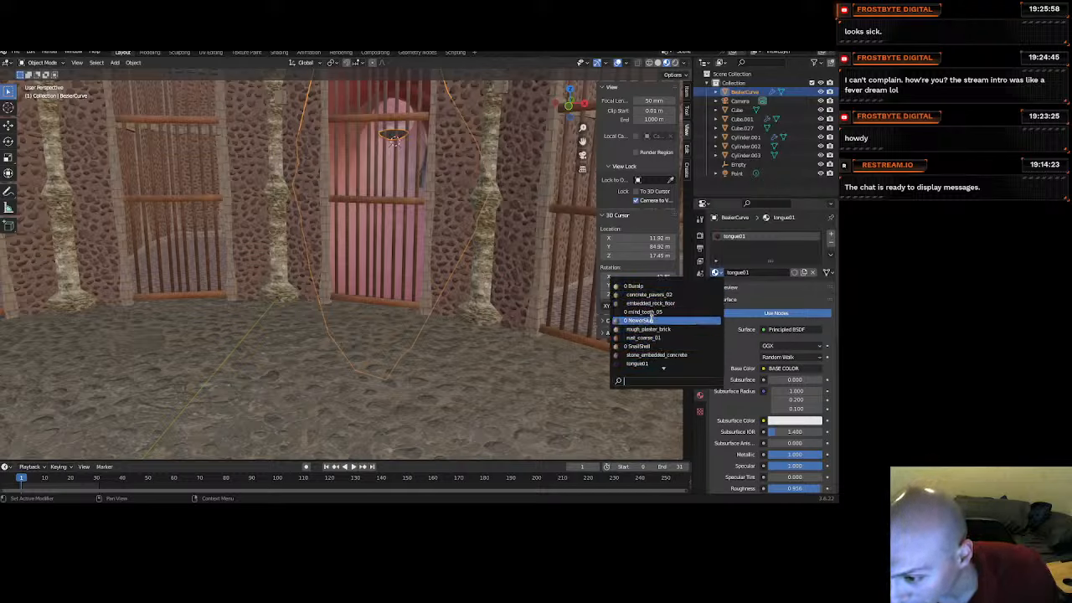
scroll(656, 303, "up", 1)
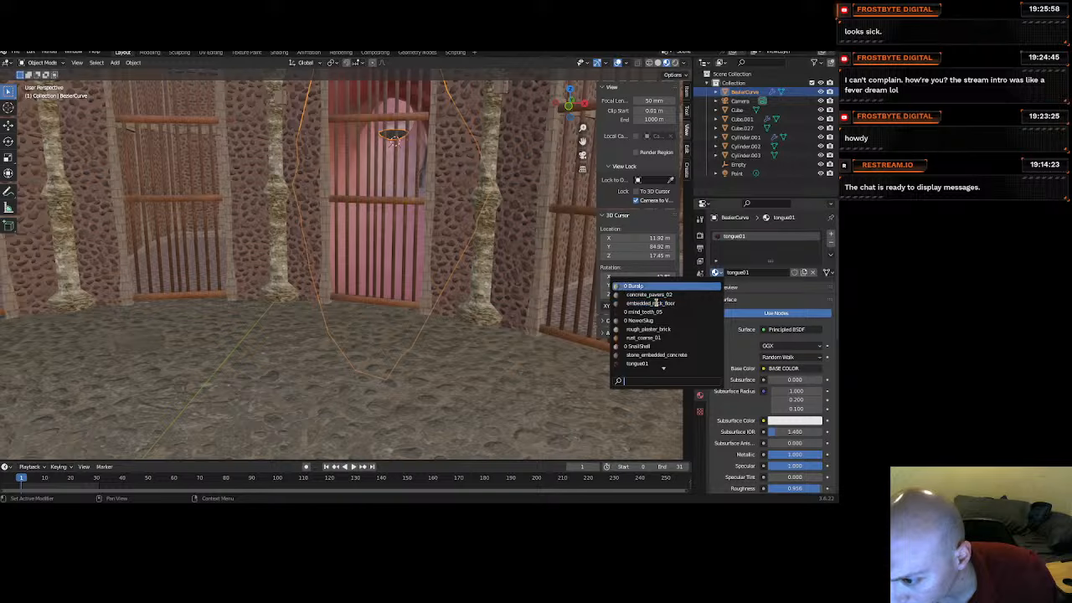
scroll(655, 302, "down", 10)
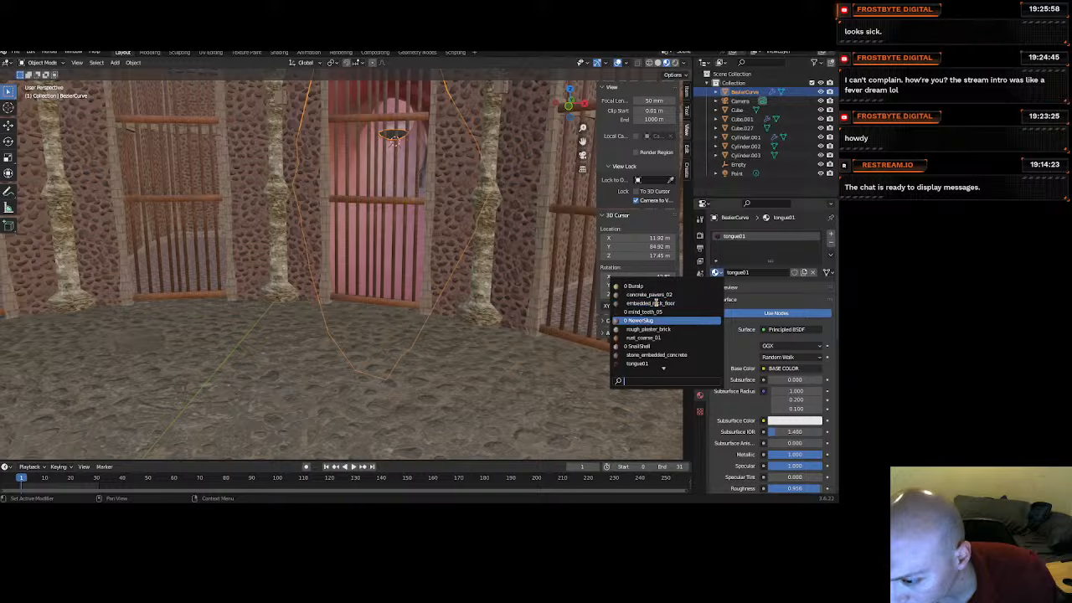
left_click(661, 345)
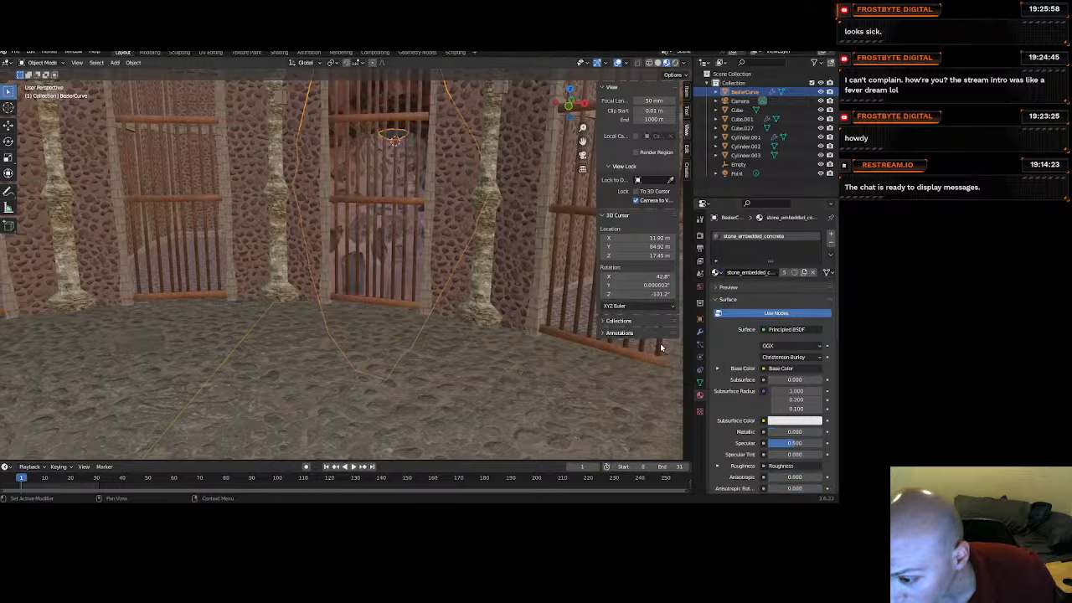
middle_click_drag(352, 180, 267, 230)
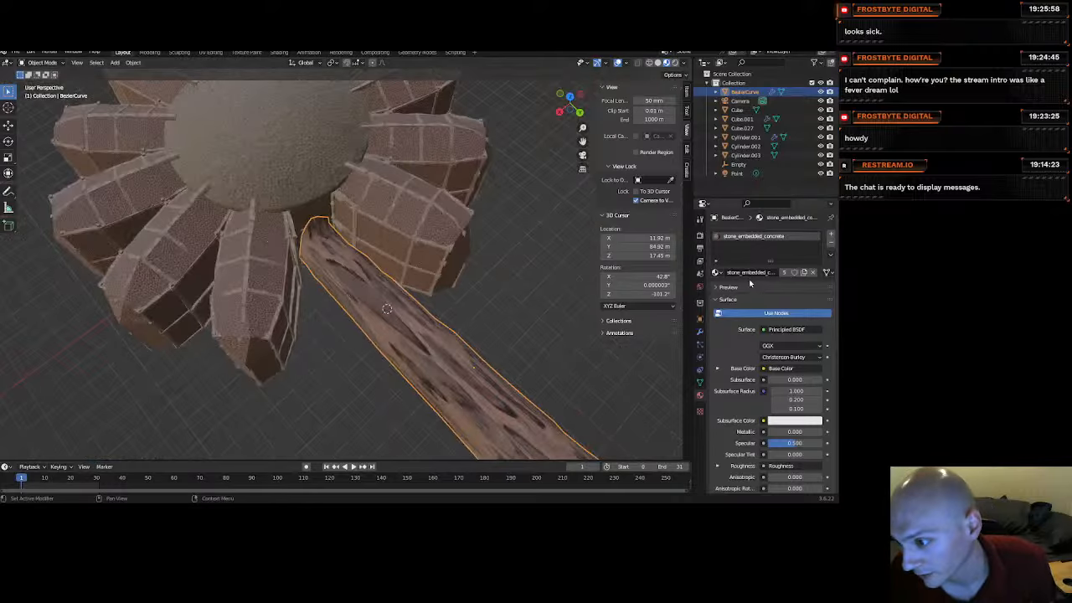
Try the rough_plaster_brick material on the tunnel and switch back to embedded_rock_floor.
left_click(717, 273)
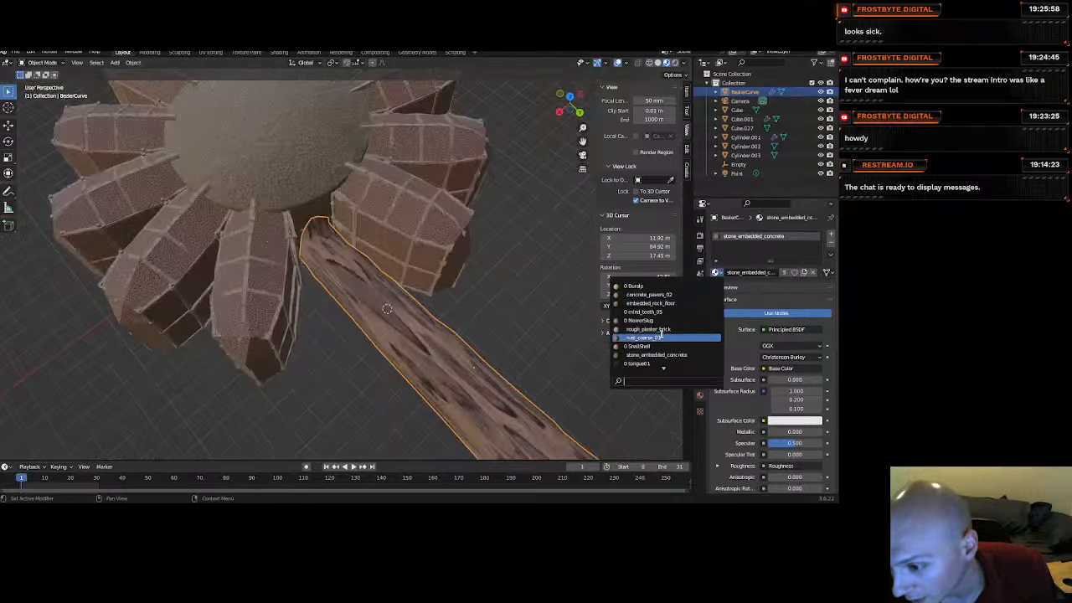
left_click(664, 329)
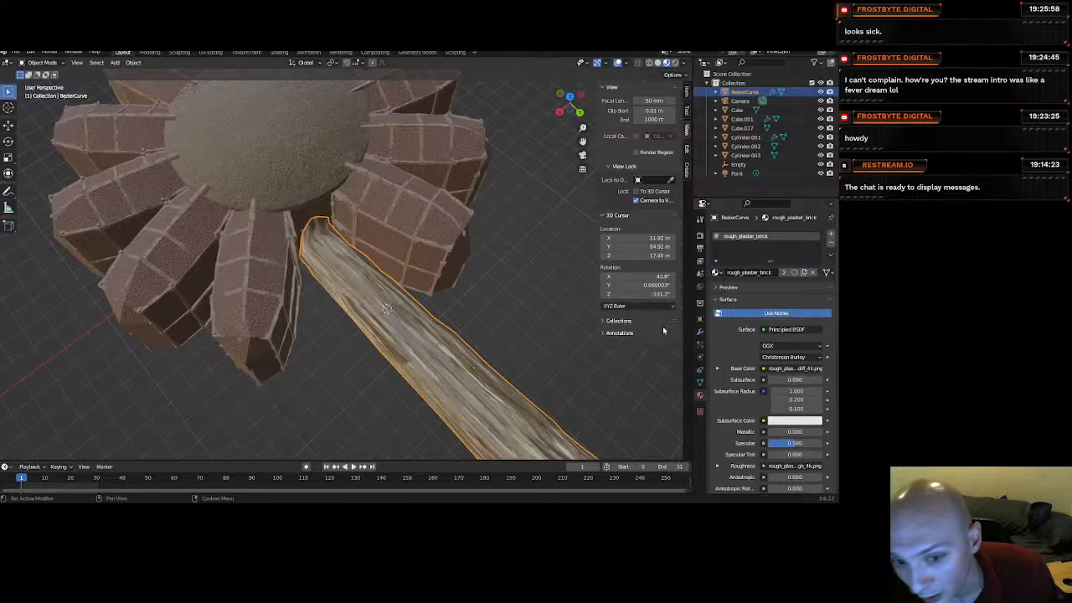
left_click(717, 273)
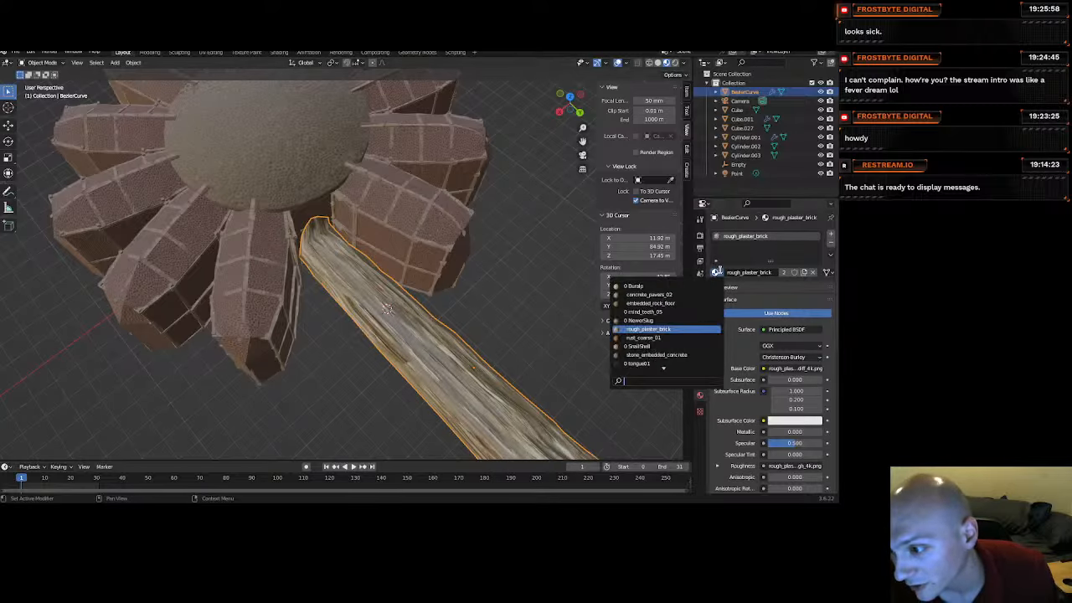
left_click(658, 303)
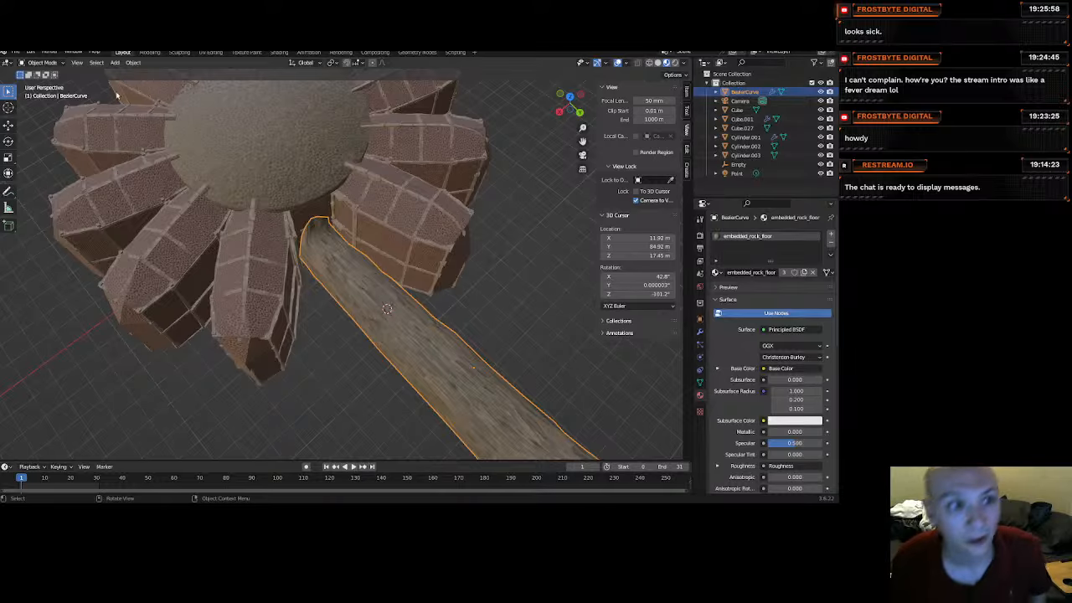
Unwrap the tunnel's entire mesh with Smart UV Project at the default settings and return to Object Mode.
left_click(42, 63)
left_click(40, 84)
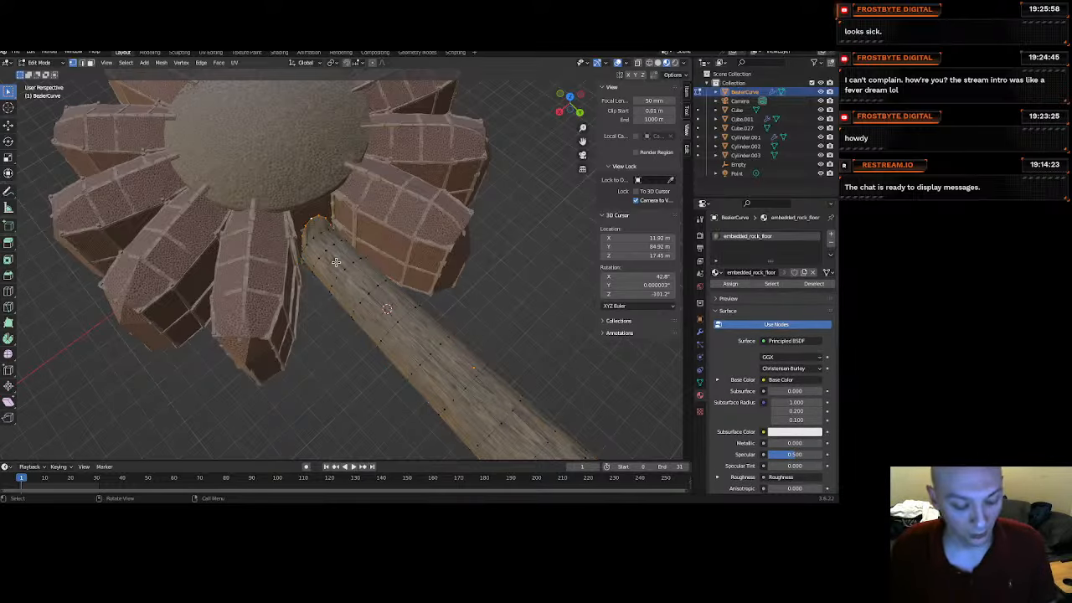
key("a")
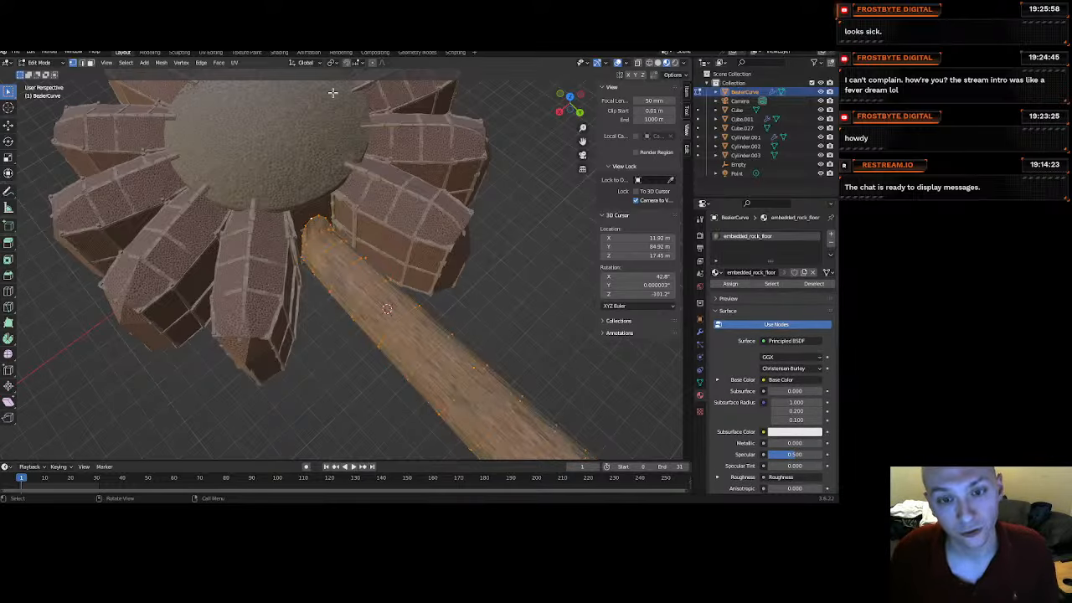
left_click(234, 63)
left_click(265, 87)
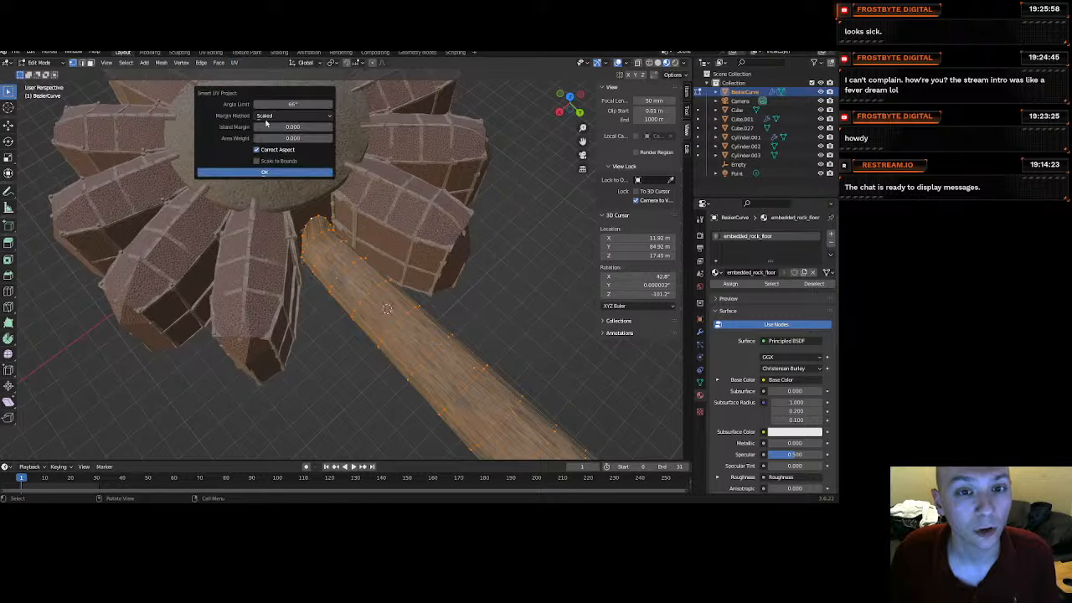
left_click(269, 172)
left_click(59, 65)
left_click(40, 75)
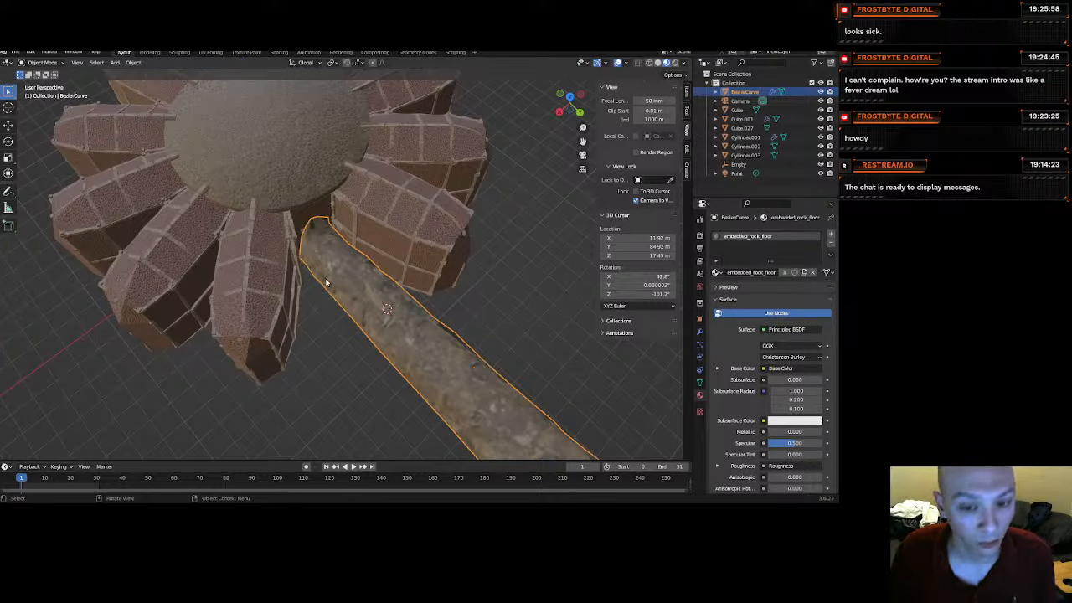
Apply the tunnel's scale and unwrap its mesh again with Smart UV Project using a 66° angle limit.
key("ctrl+a")
left_click(327, 297)
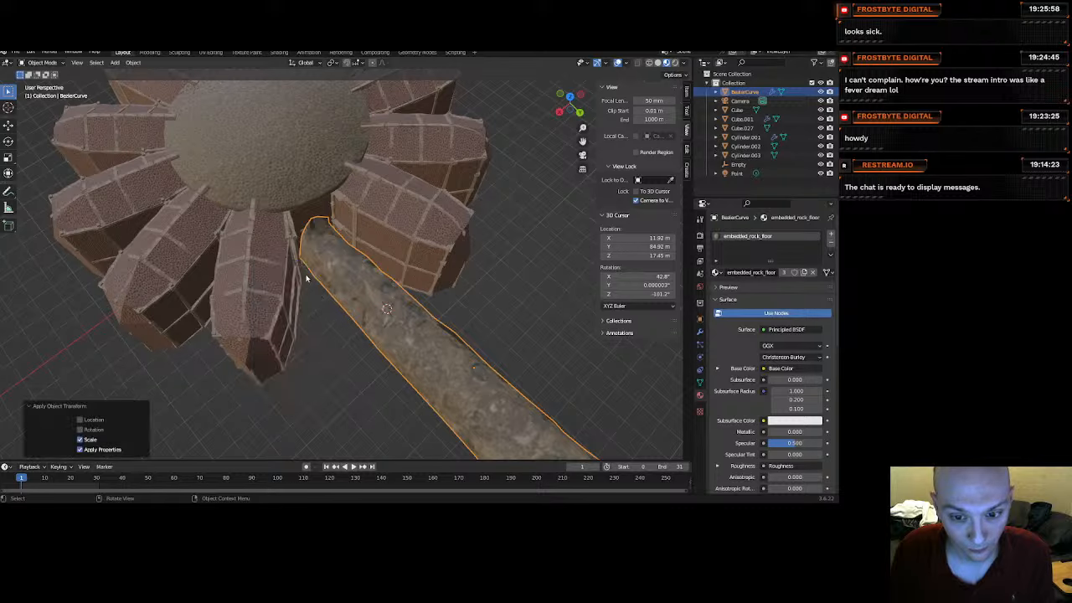
left_click(59, 65)
left_click(40, 84)
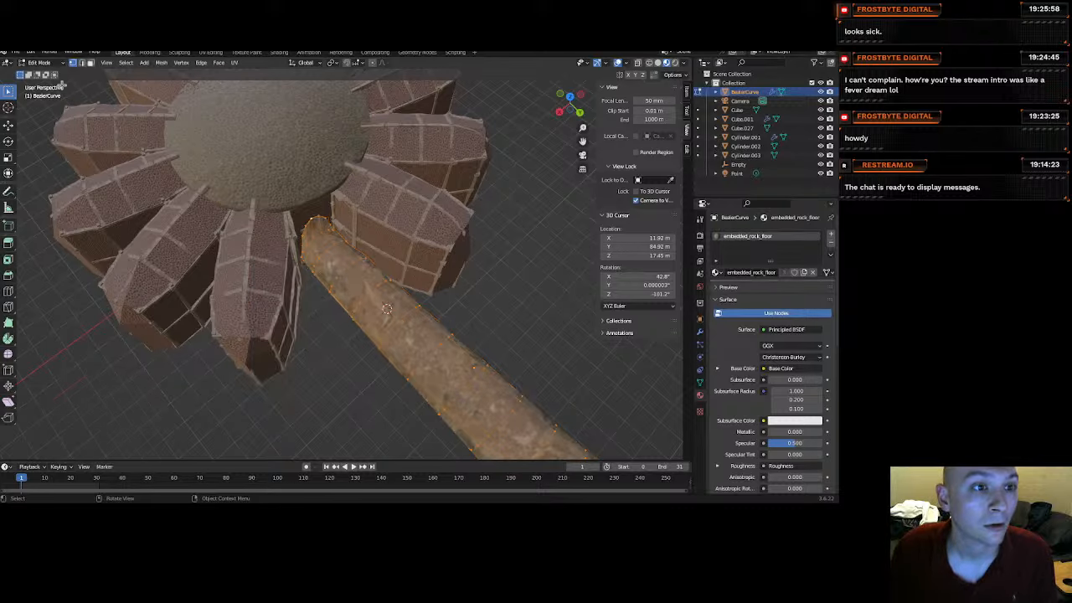
left_click(236, 63)
left_click(261, 87)
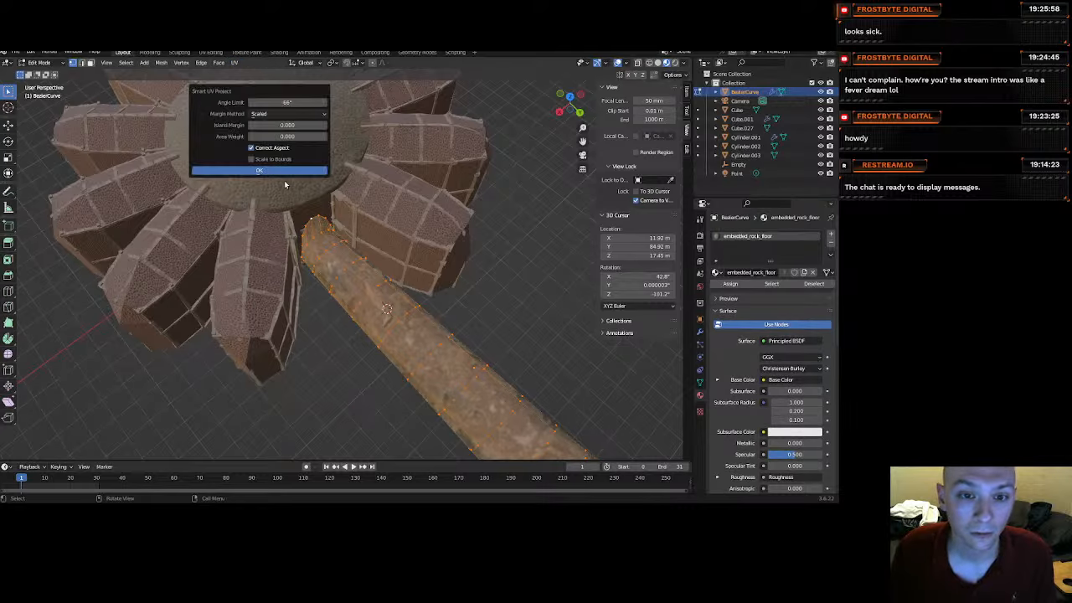
left_click(285, 175)
scroll(419, 306, "up", 2)
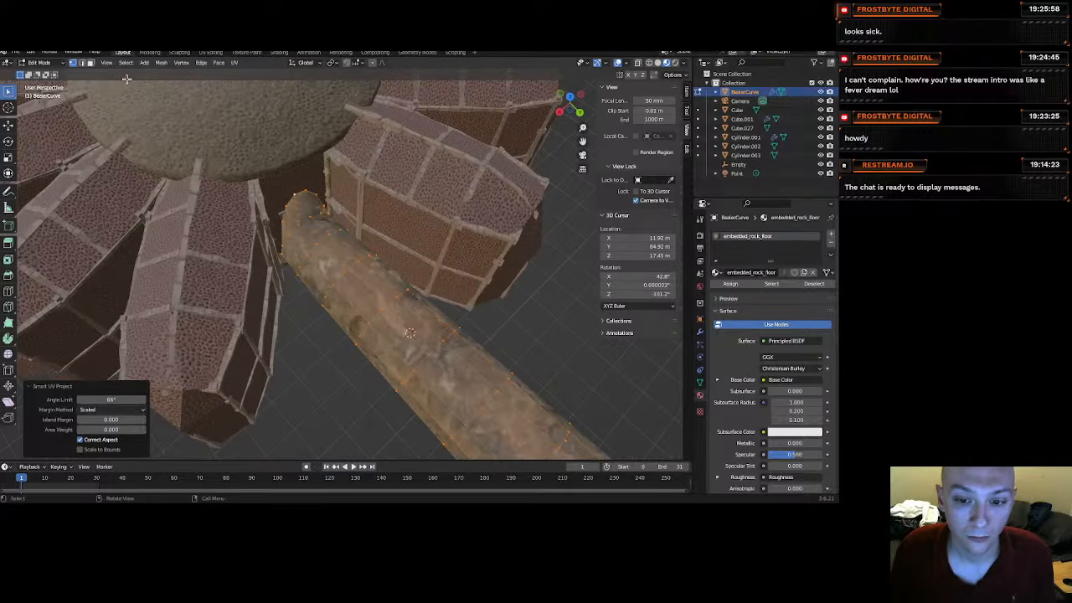
left_click(40, 62)
left_click(40, 73)
Open the tunnel's mesh in the UV Editing workspace and select all of its UVs.
scroll(311, 254, "up", 4)
middle_click_drag(270, 242, 332, 169)
scroll(450, 215, "up", 2)
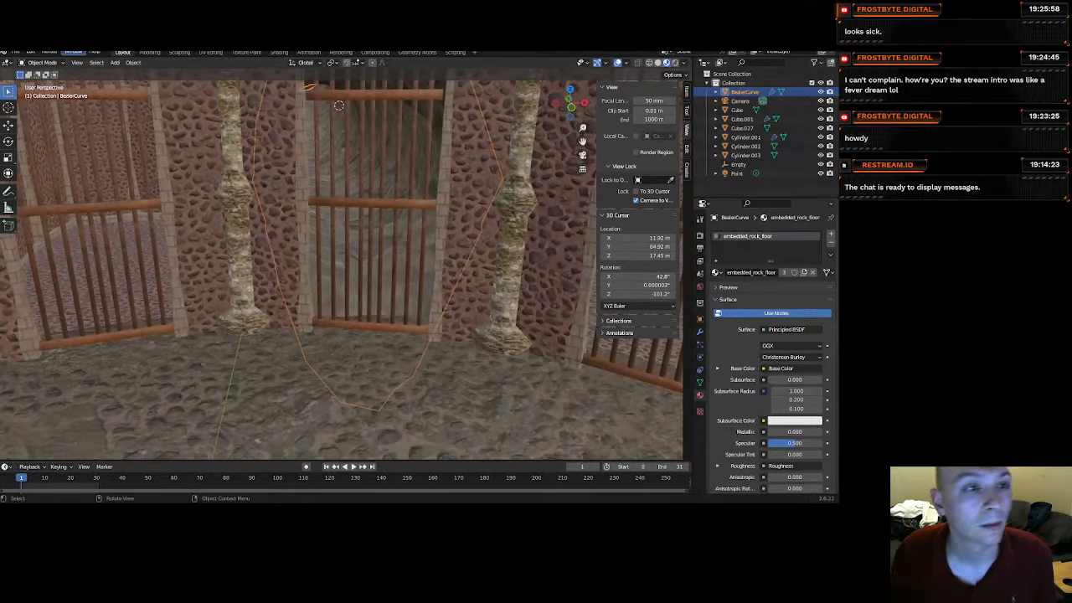
left_click(210, 52)
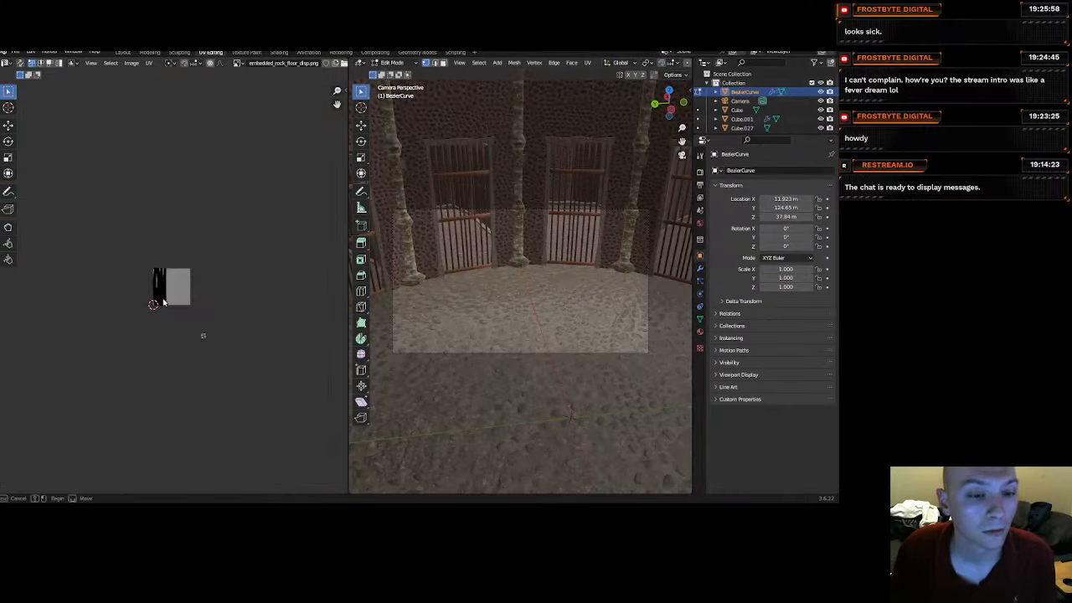
key("a")
key("KP_0")
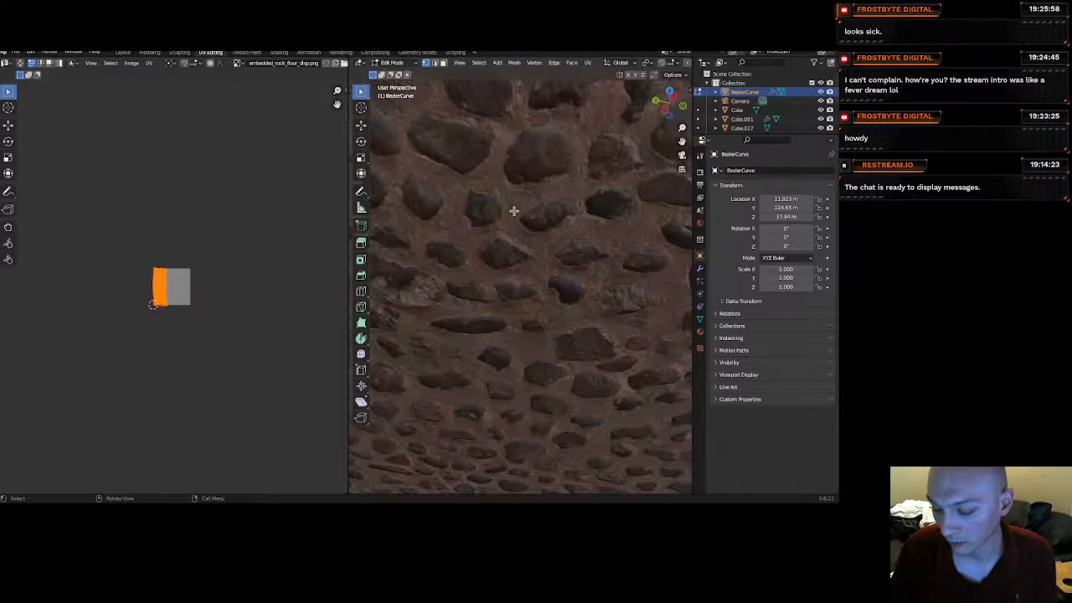
Bring the tunnel into view from outside the arena and hide the viewport overlays to show its texture clearly.
middle_click_drag(454, 241, 670, 268, "shift")
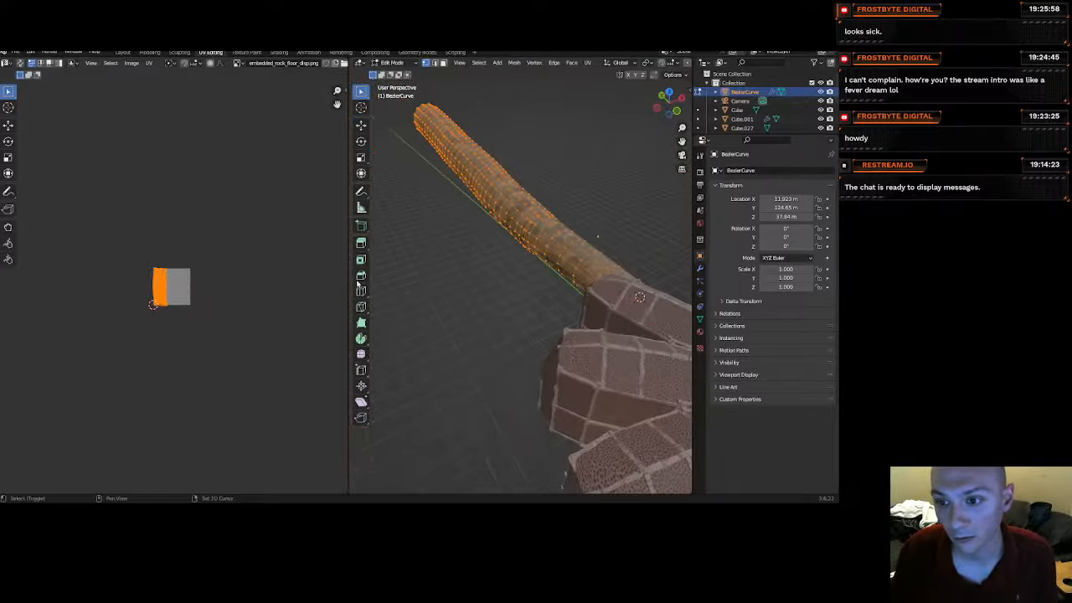
scroll(512, 239, "up", 2)
middle_click_drag(512, 239, 545, 240)
key("KP_Decimal")
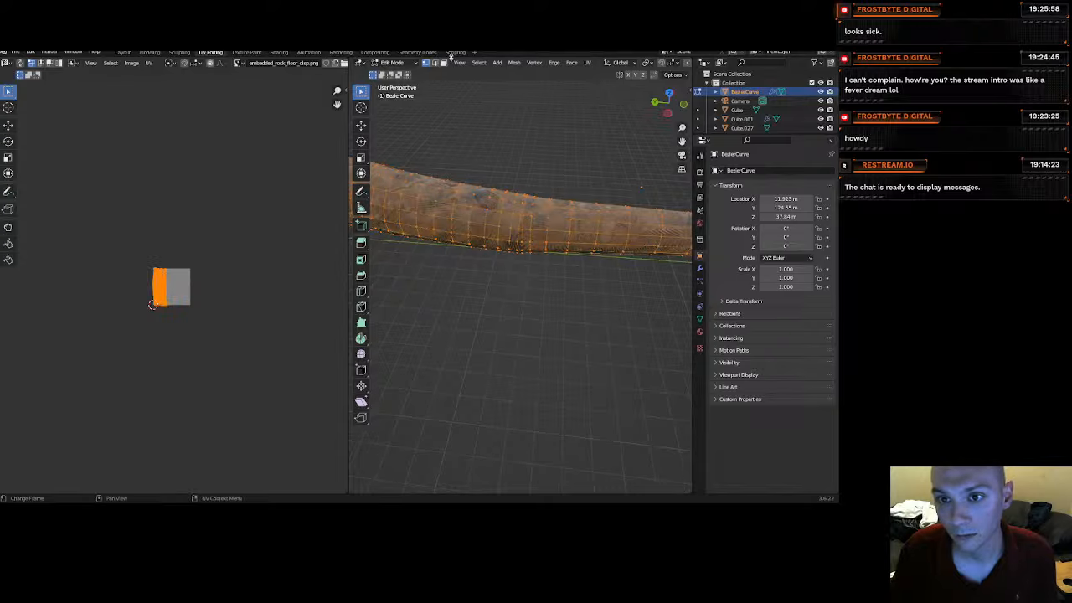
scroll(547, 65, "down", 4)
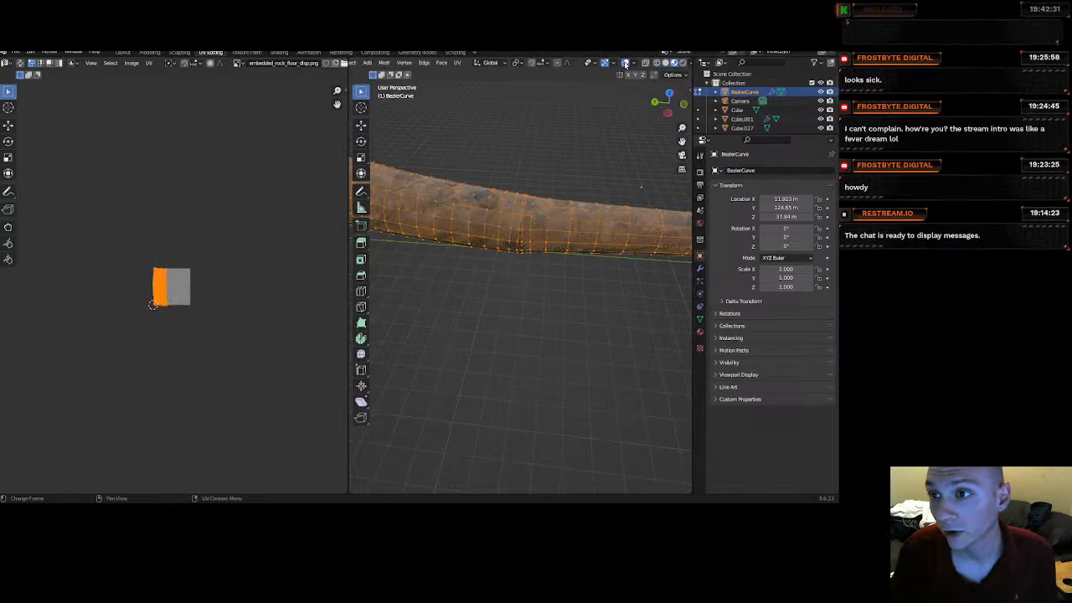
left_click(626, 65)
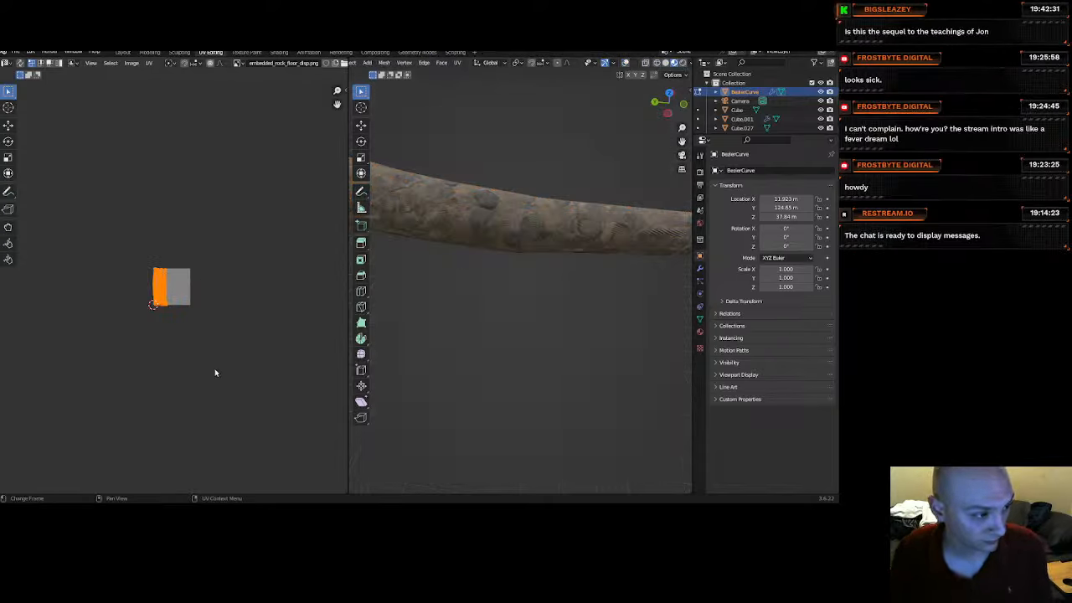
Scale all of the tunnel's UVs up uniformly by roughly seven times and show the viewport overlays again.
key("s")
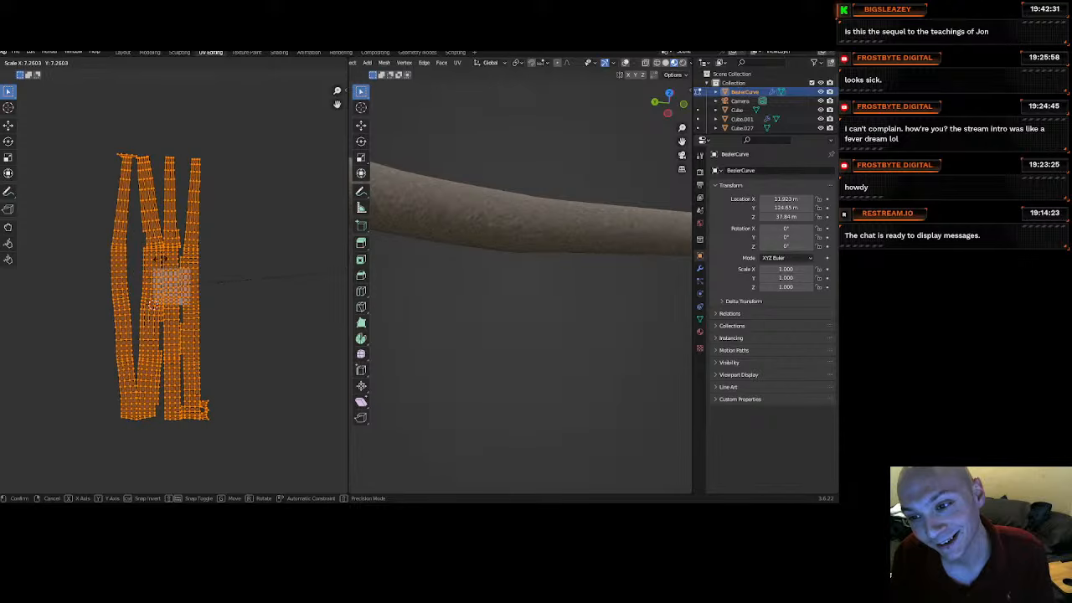
left_click(174, 263)
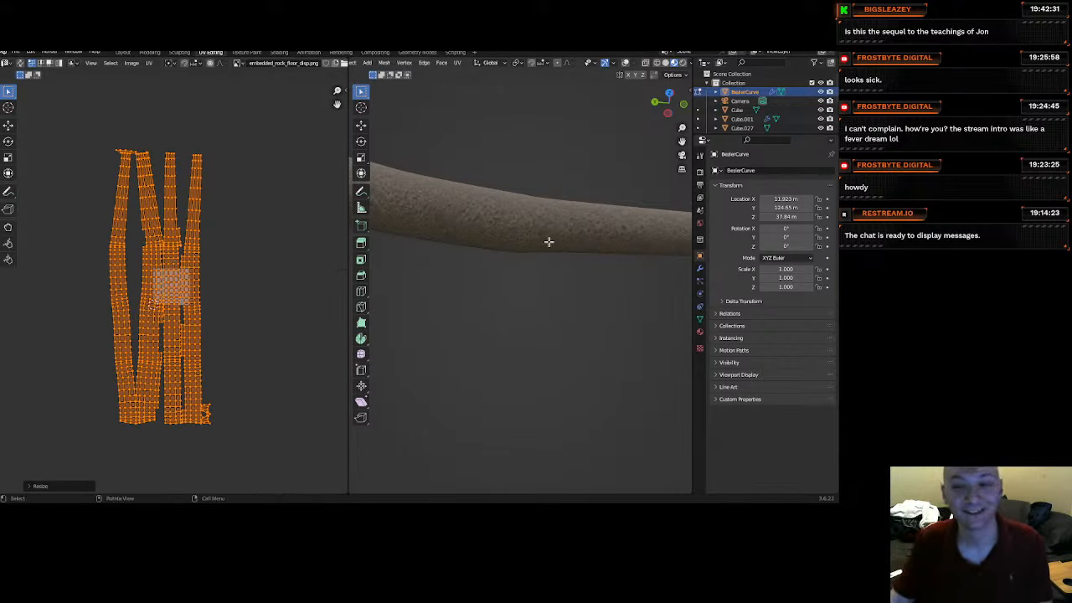
middle_click_drag(548, 240, 525, 242)
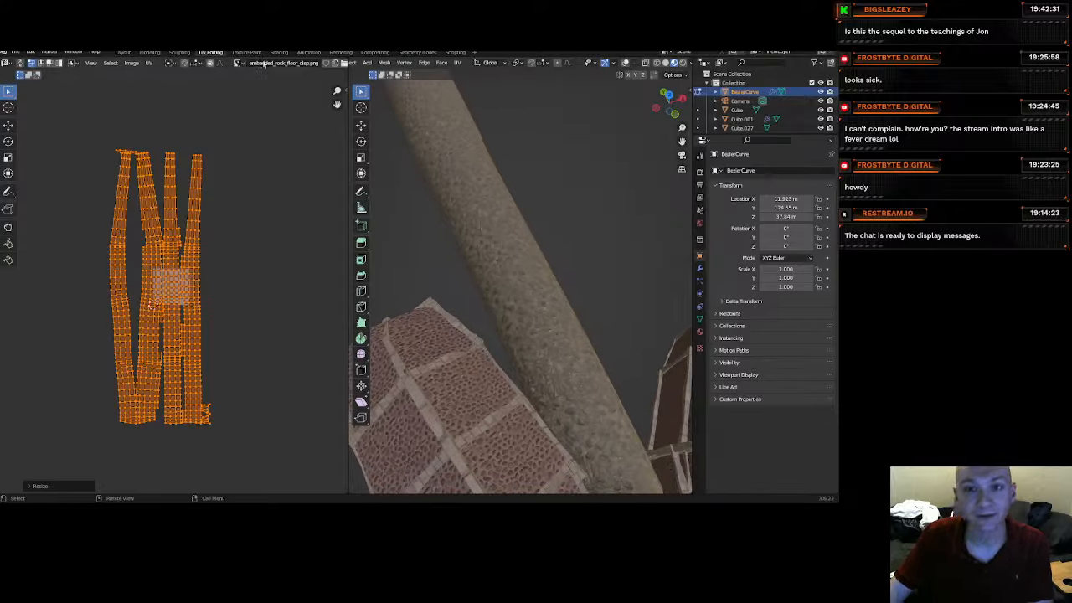
scroll(659, 64, "down", 1)
left_click(618, 64)
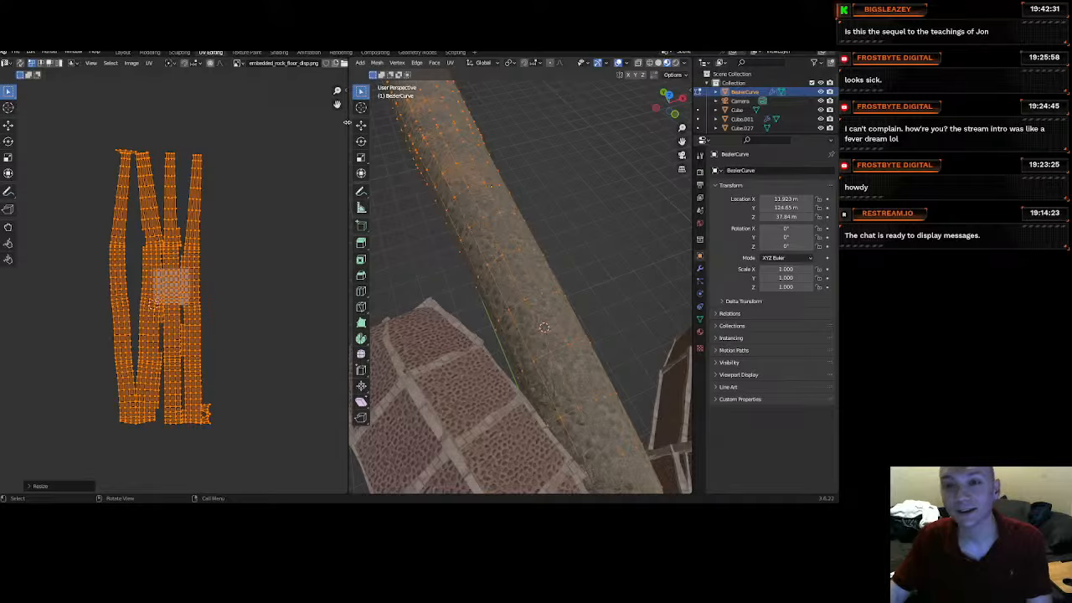
Return to the Layout workspace and inspect the tunnel's texture scale from the arena interior and from outside.
left_click(123, 52)
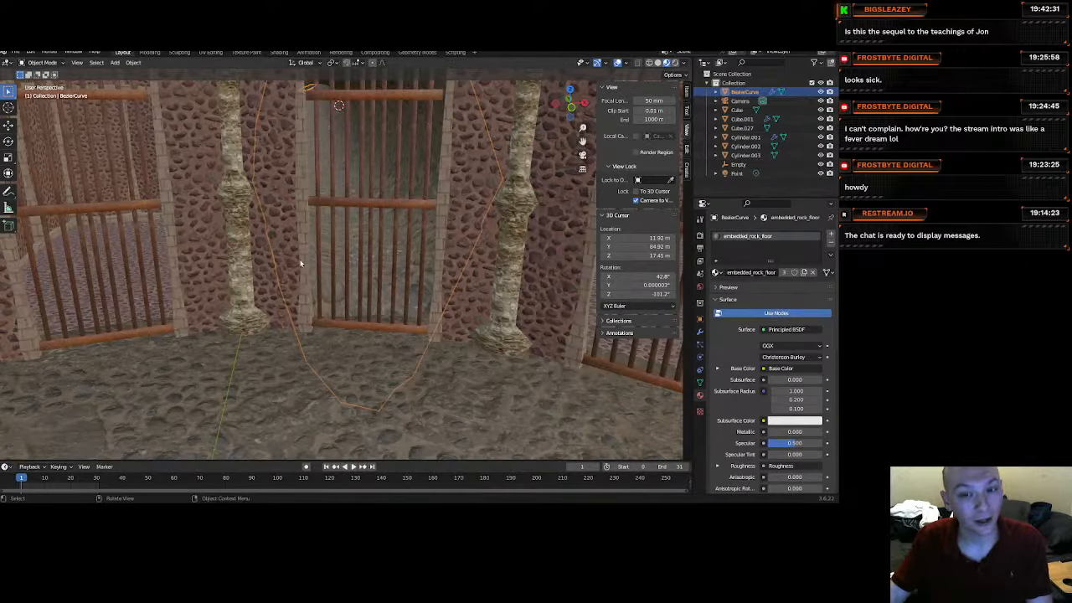
scroll(400, 304, "down", 2)
scroll(384, 313, "up", 2)
middle_click_drag(386, 254, 196, 280)
scroll(335, 258, "down", 4)
scroll(335, 259, "down", 6)
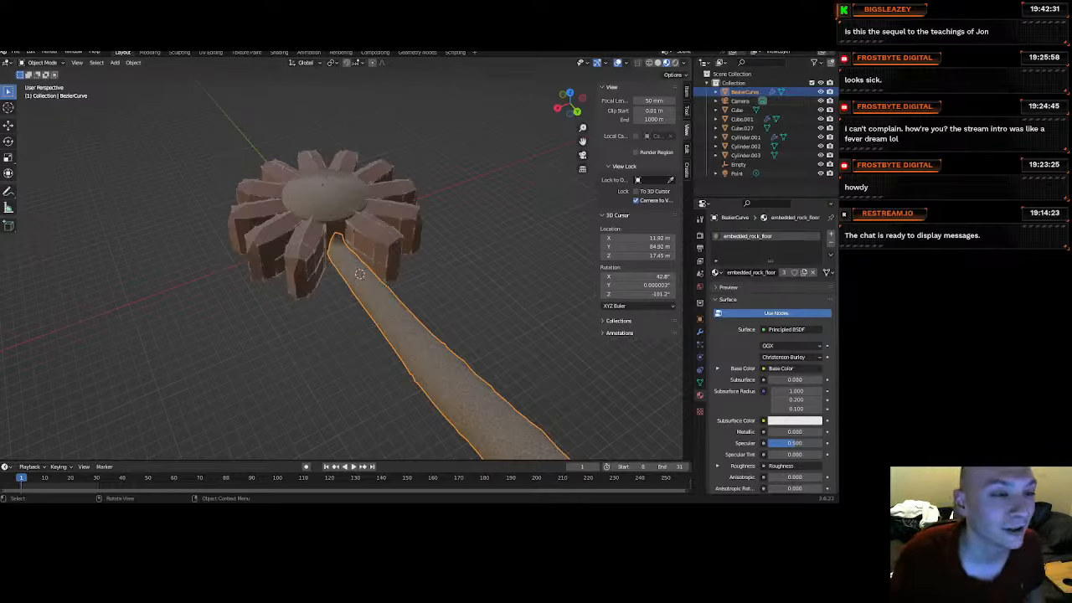
Switch to the GIMP window to view image.webp.
left_click_drag(2, 97, 471, 52)
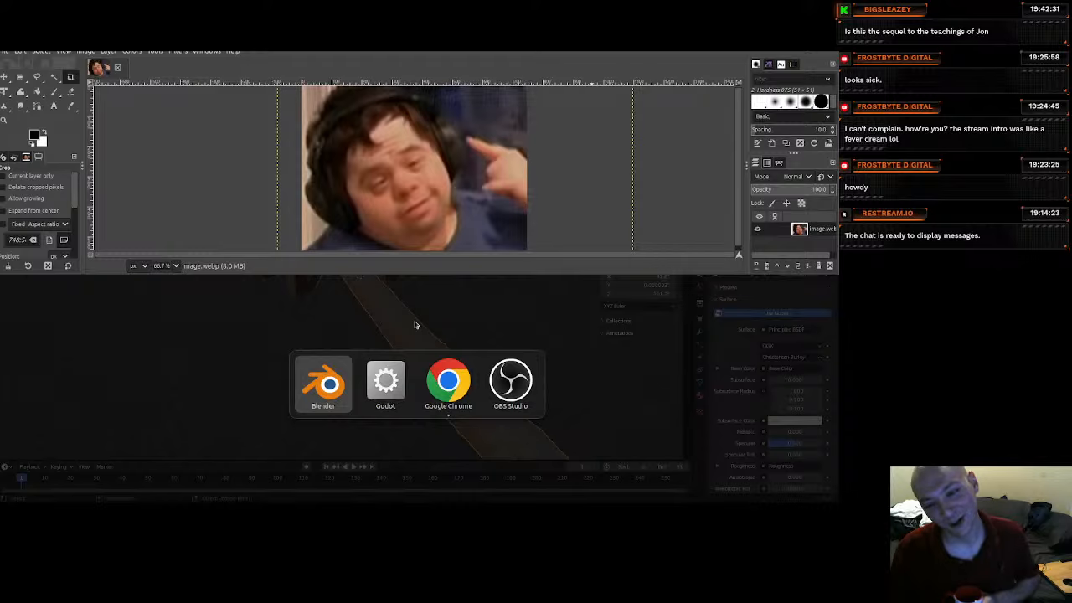
left_click(632, 117)
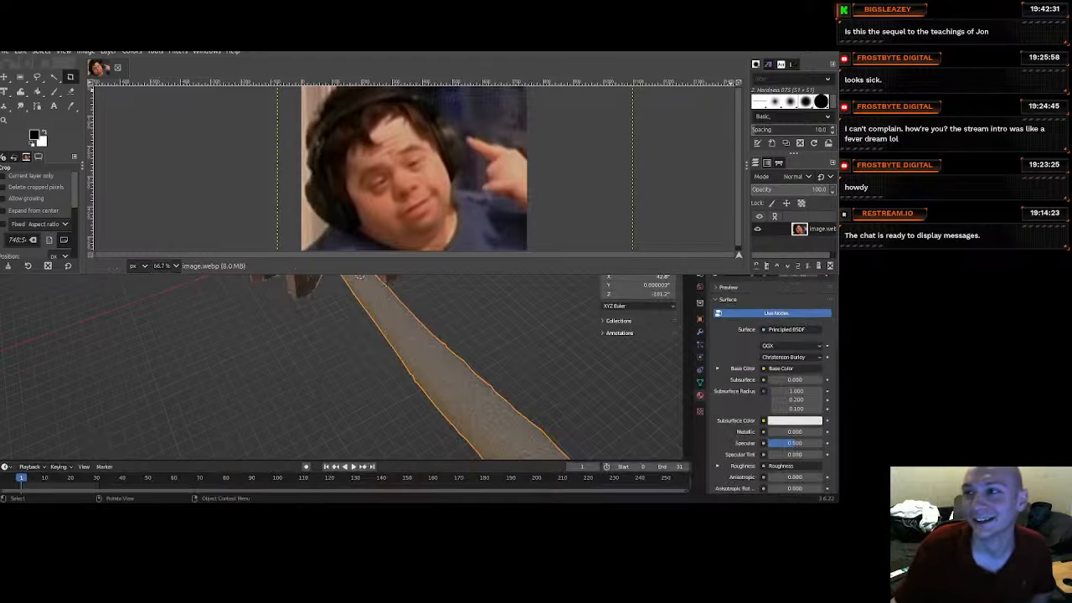
key("alt+Tab")
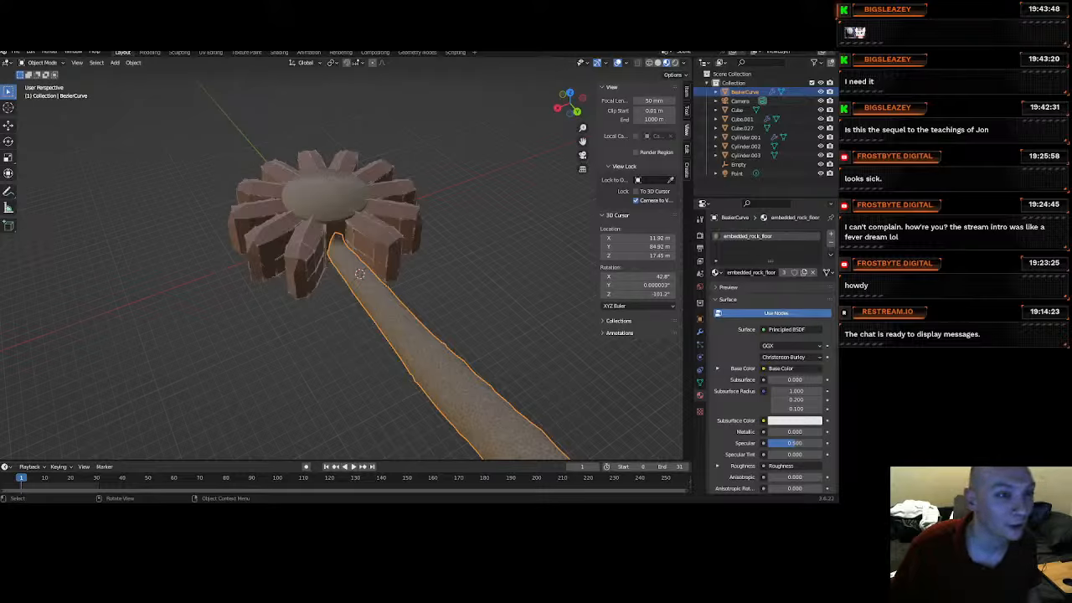
left_click_drag(2, 92, 214, 52)
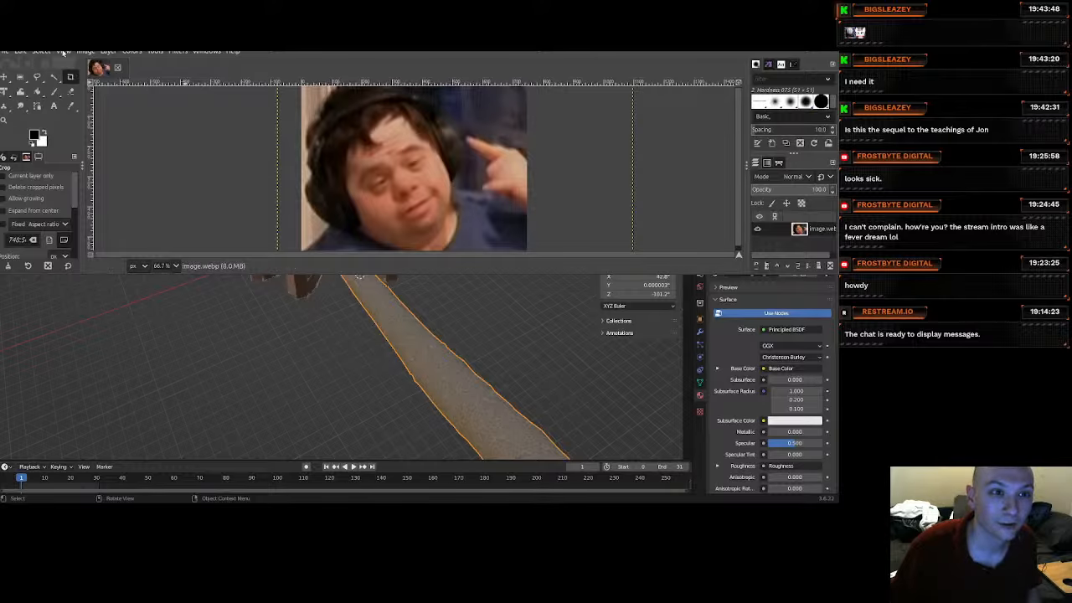
left_click(5, 51)
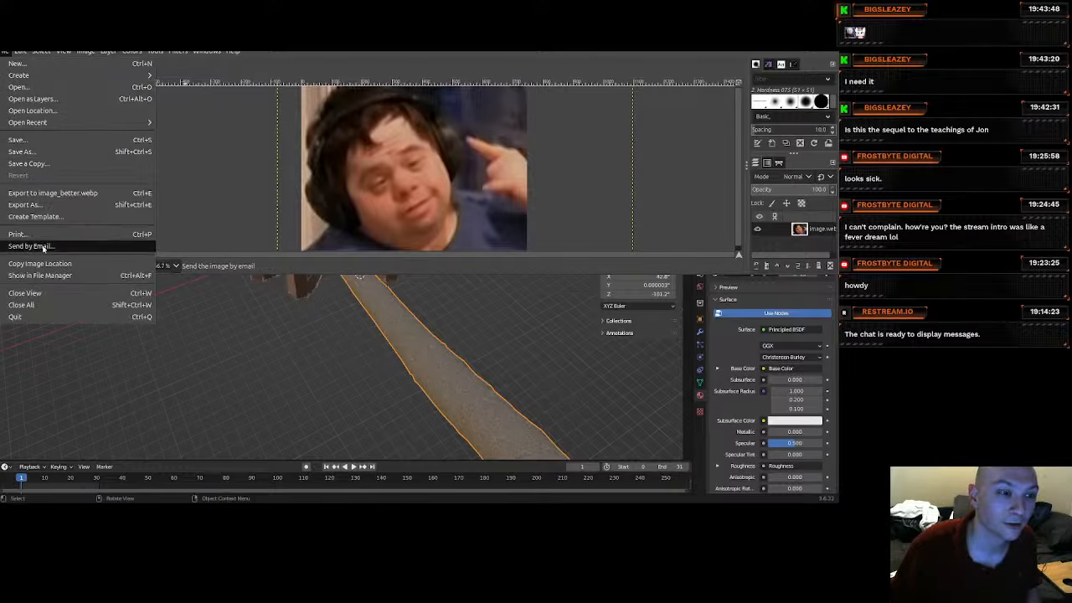
left_click(49, 206)
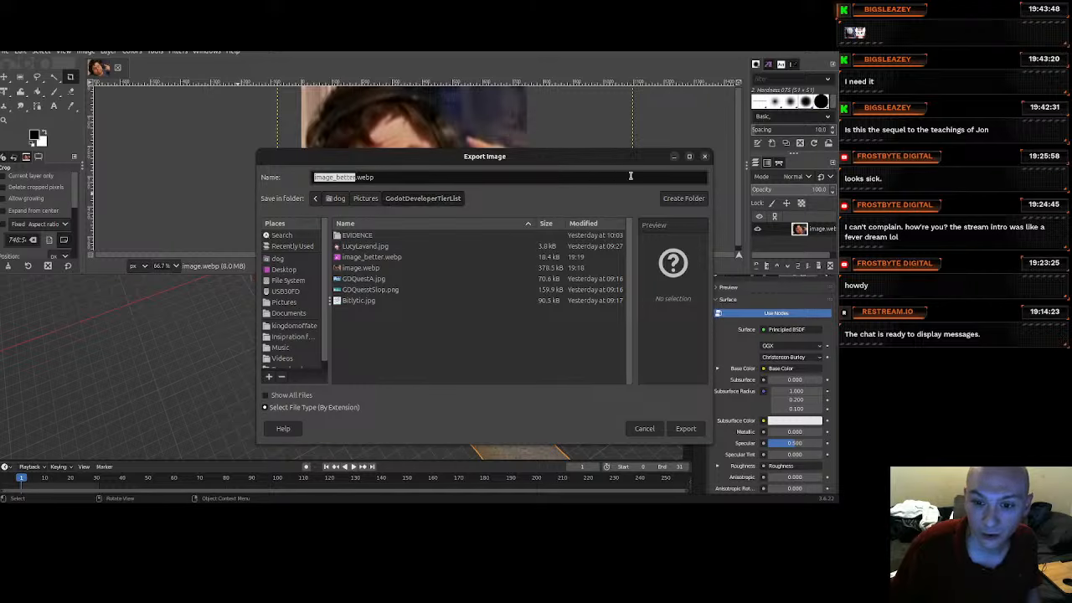
left_click(705, 156)
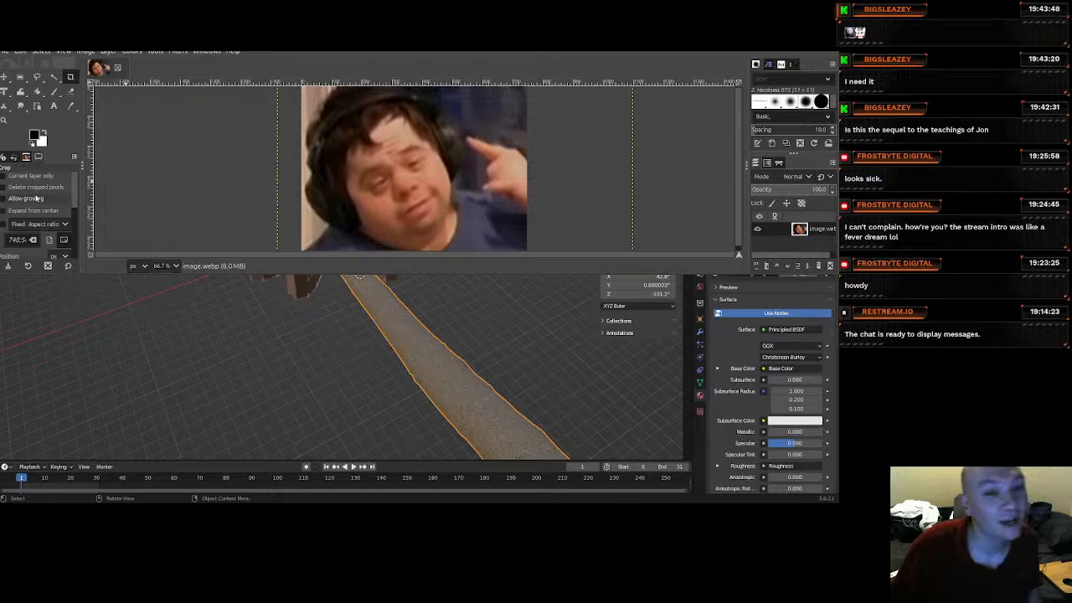
left_click(21, 52)
left_click(9, 51)
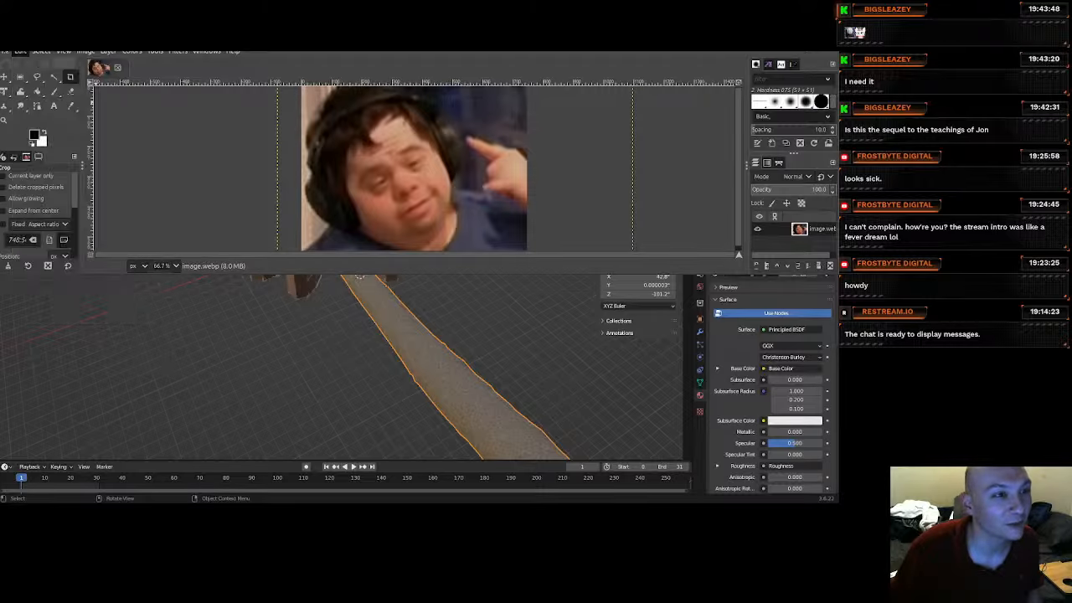
Export the image as image_better.png in the GodotDeveloperTierList folder with the default PNG options.
left_click(7, 52)
left_click(37, 207)
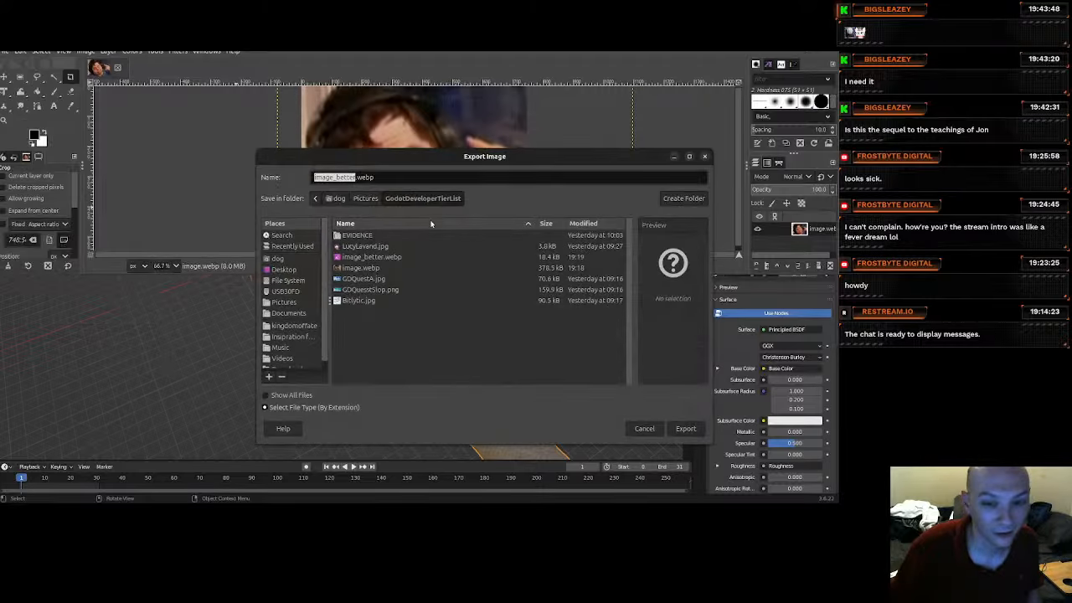
left_click(384, 178)
key("BackSpace")
key("BackSpace")
key("BackSpace")
key("BackSpace")
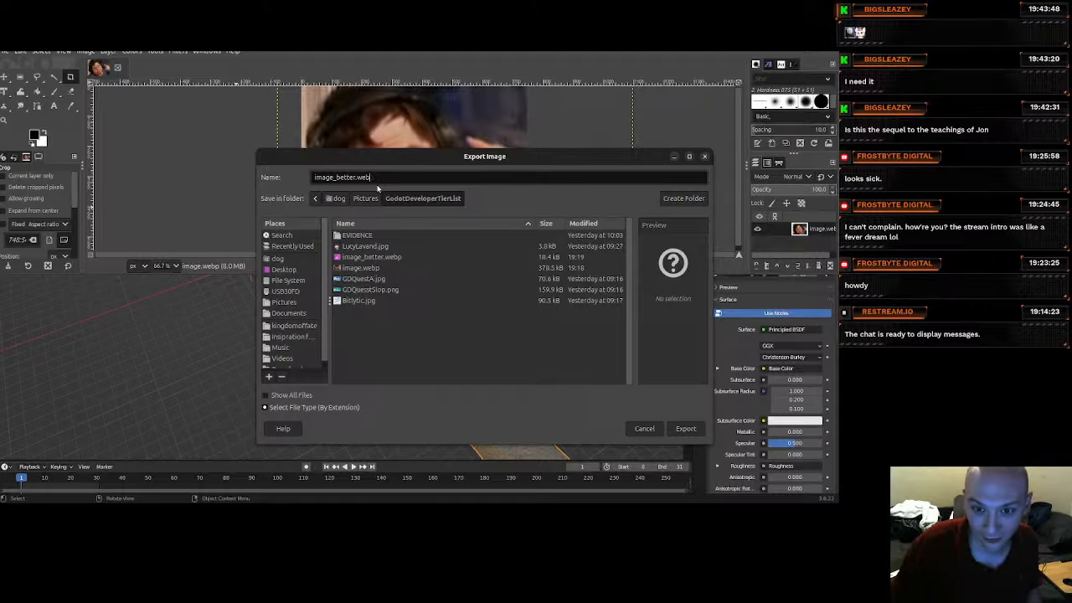
type("png")
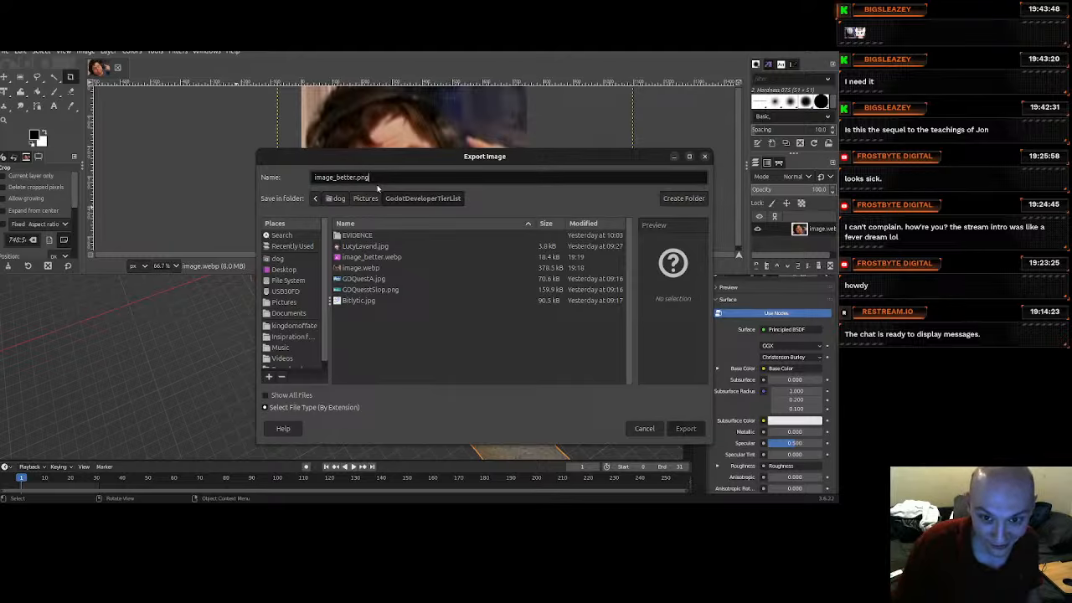
key("Return")
key("Return")
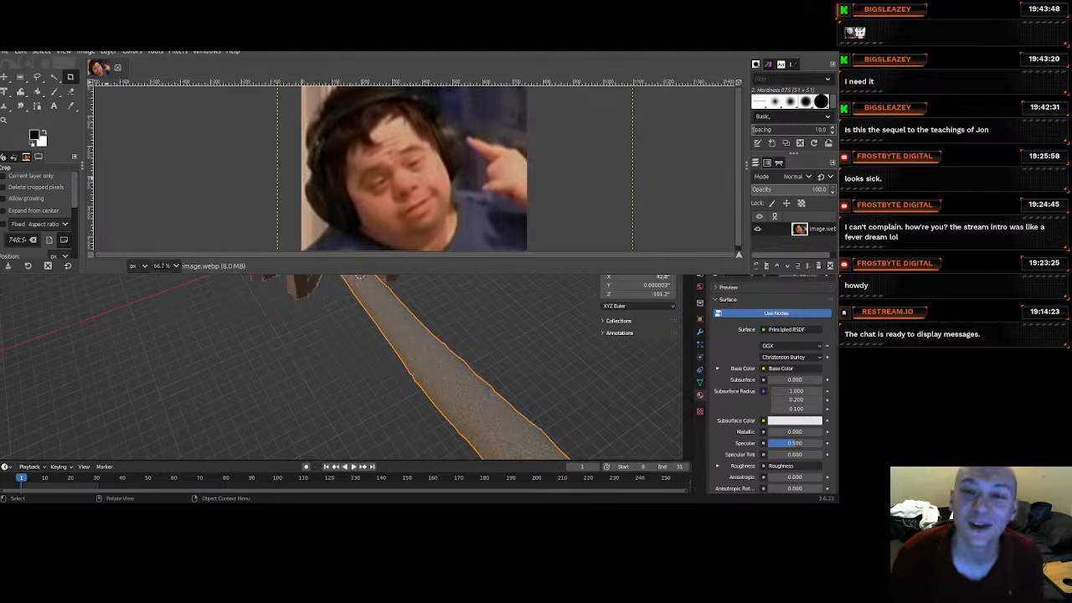
Scale the image to 500 px wide with the proportions kept, giving 500 × 375 pixels.
left_click(4, 52)
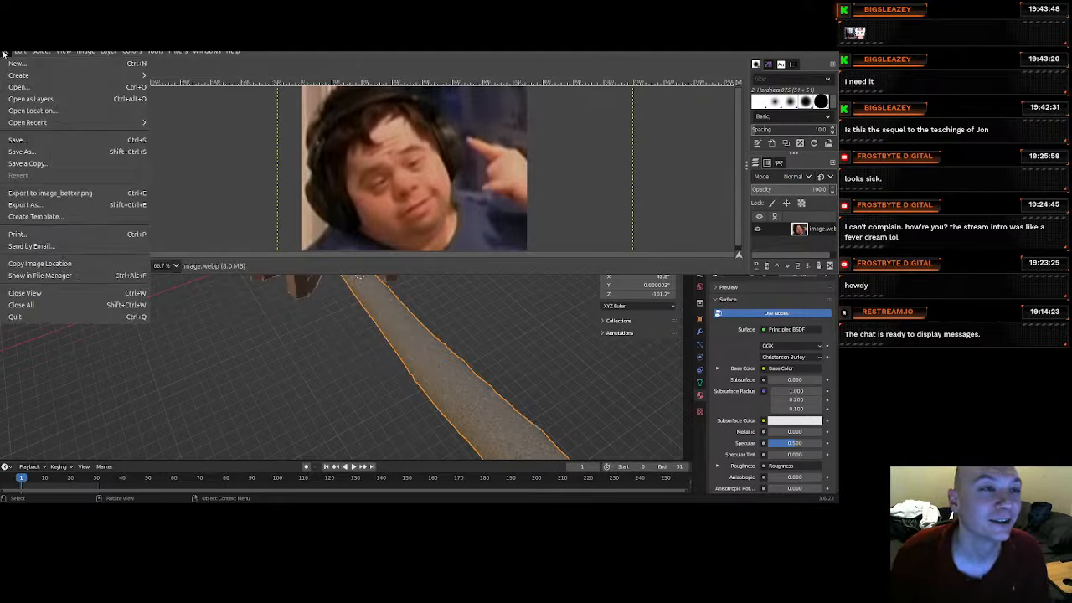
mouse_move(93, 54)
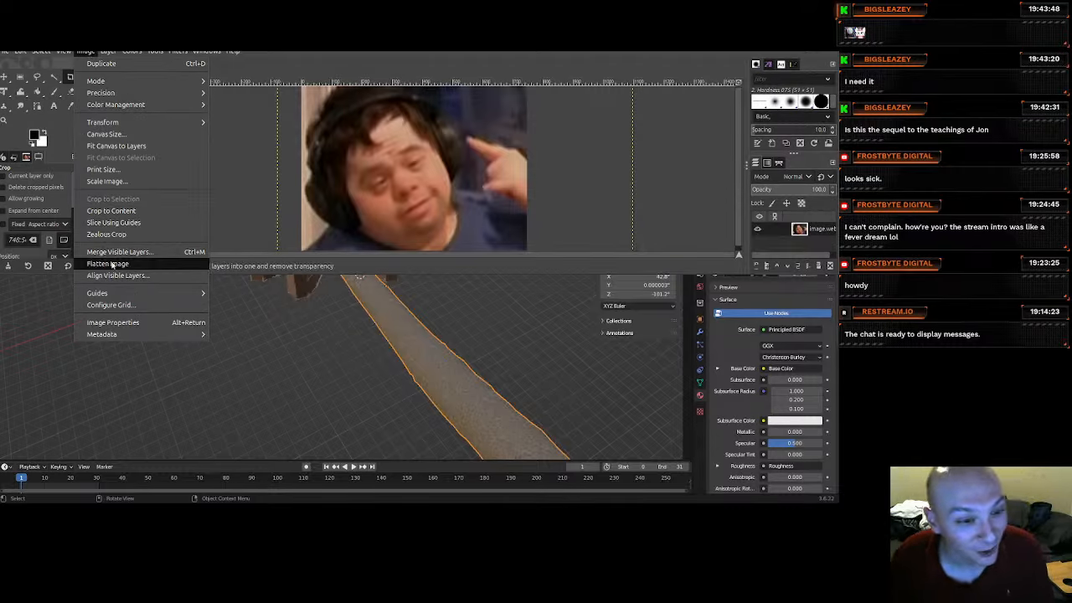
left_click(117, 181)
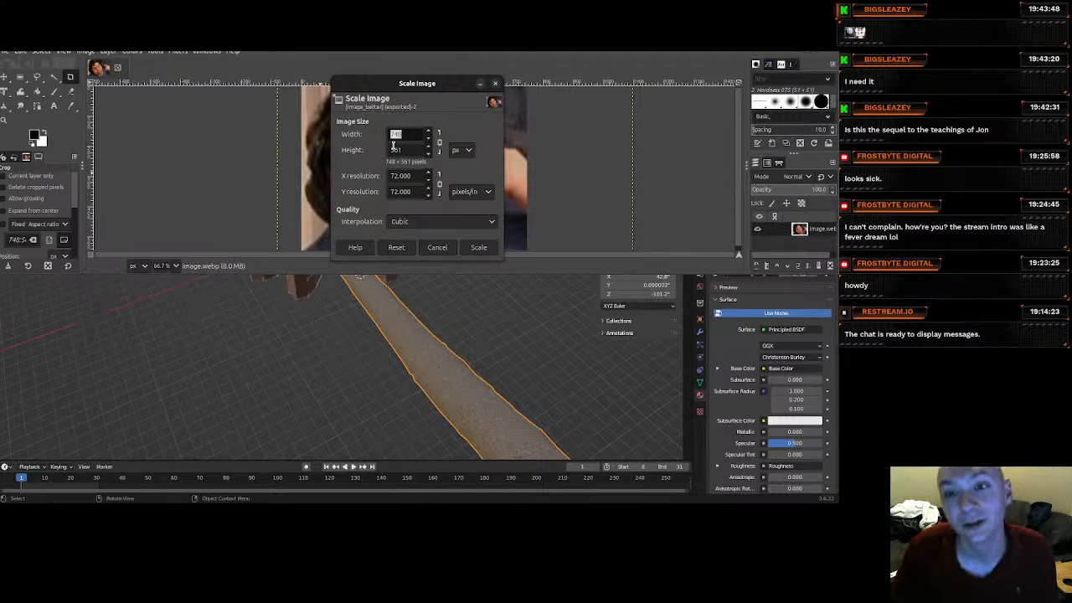
key("BackSpace")
type("500")
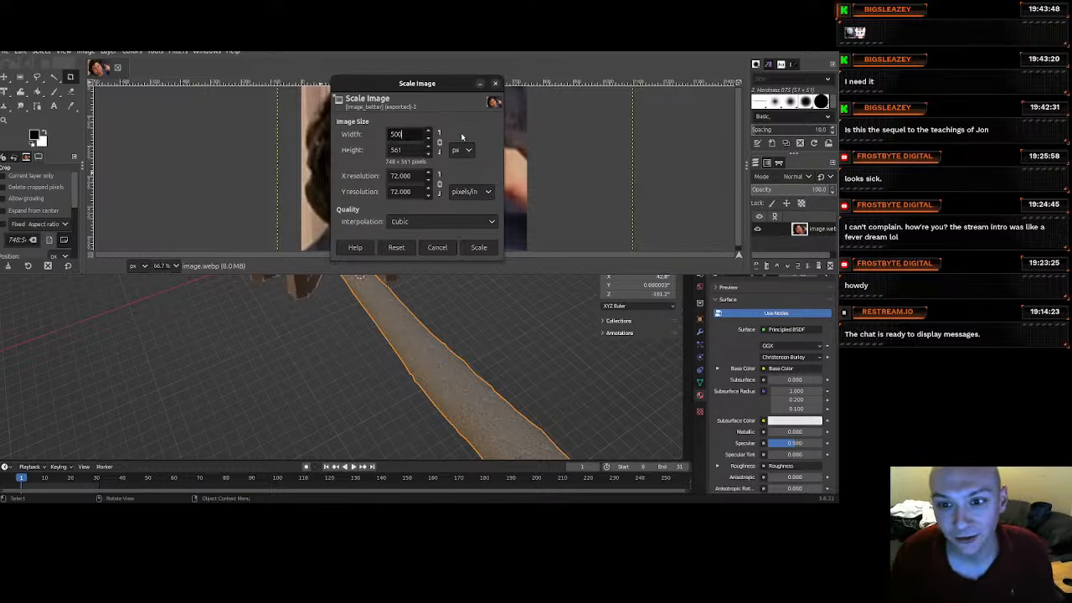
key("Tab")
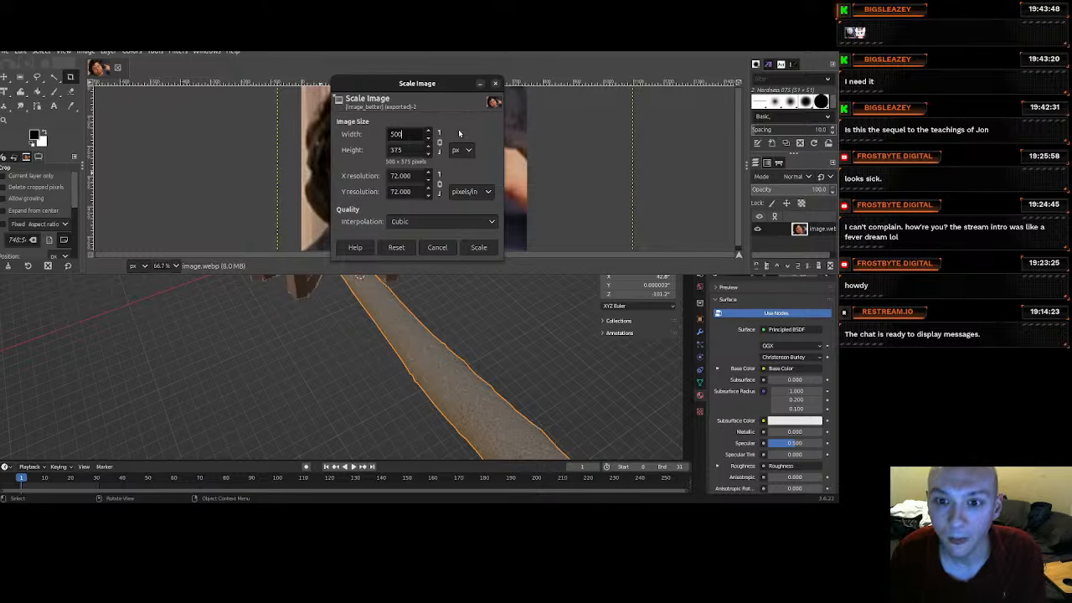
left_click(477, 248)
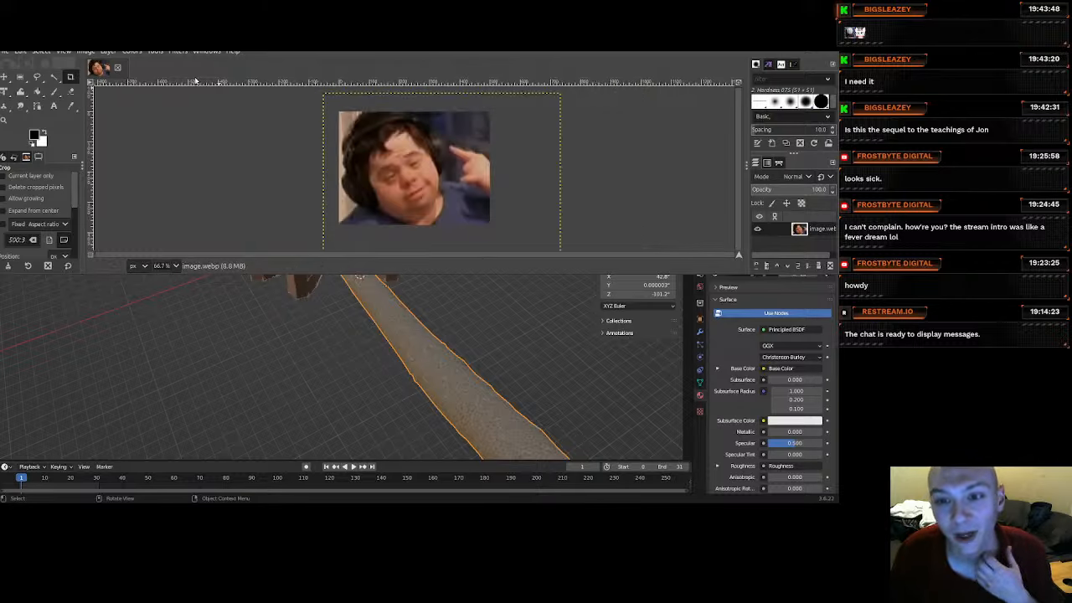
Export the scaled image as image_better.png, replacing the existing file.
left_click(5, 52)
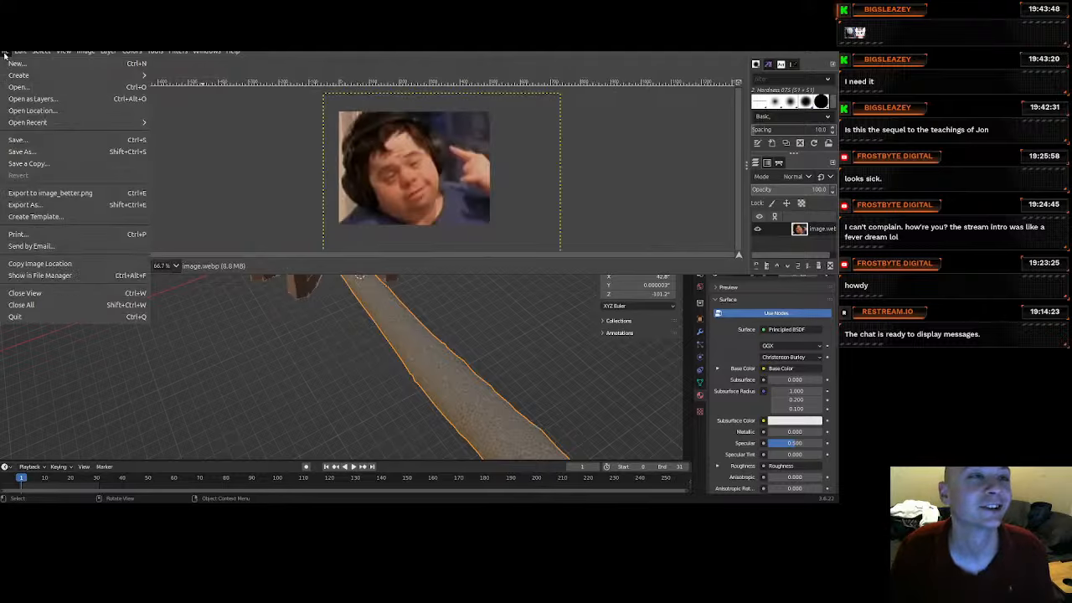
left_click(24, 205)
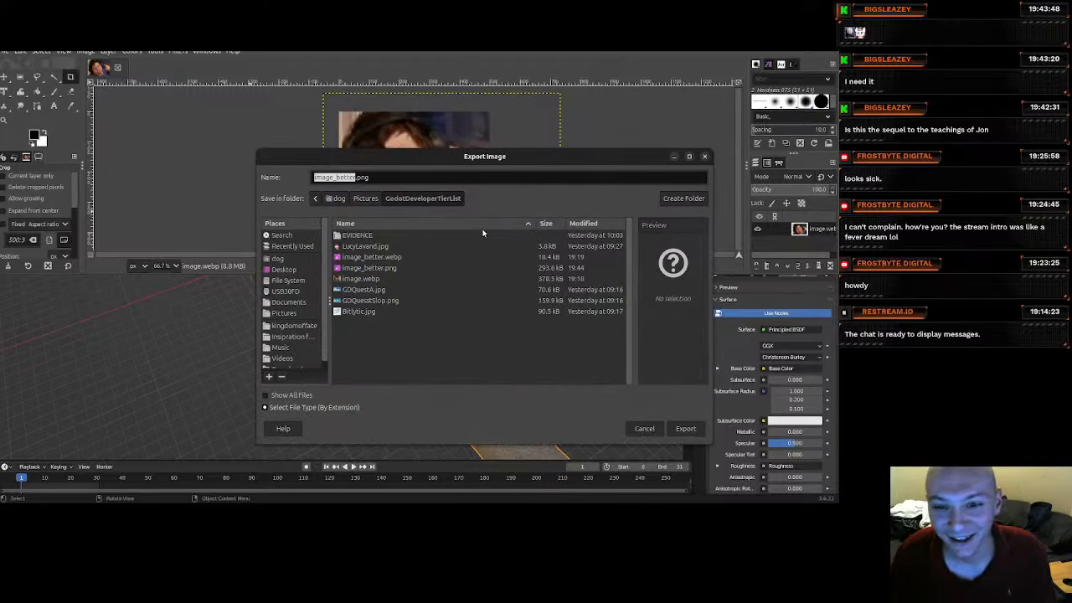
key("Return")
key("Escape")
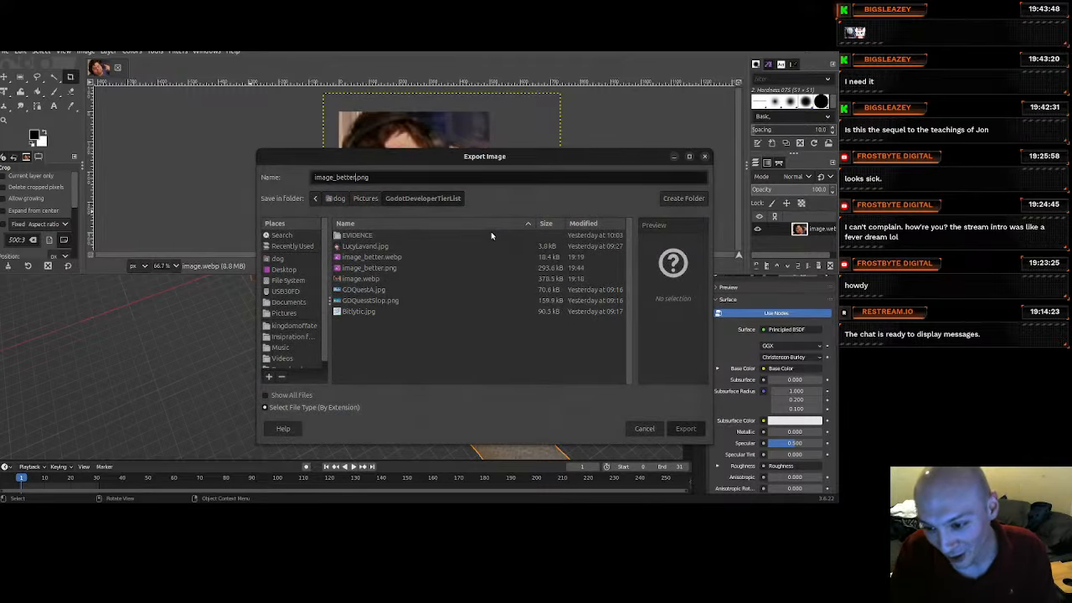
key("Return")
key("Return")
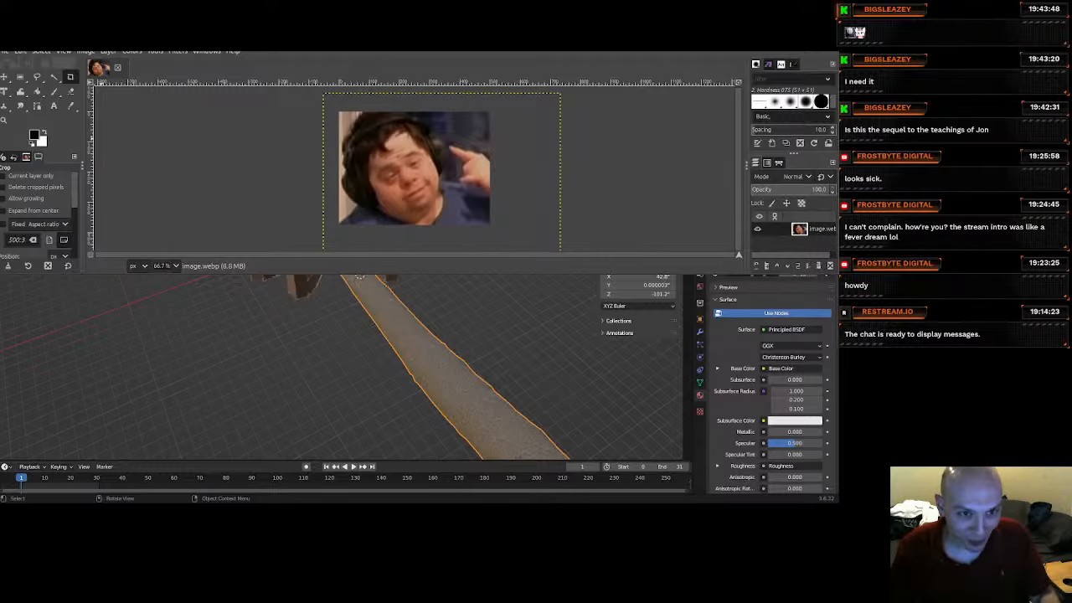
Switch to Blender, clear the selection, and examine the stone chamber's barred cells inside and the whole structure from outside.
key("alt+Tab")
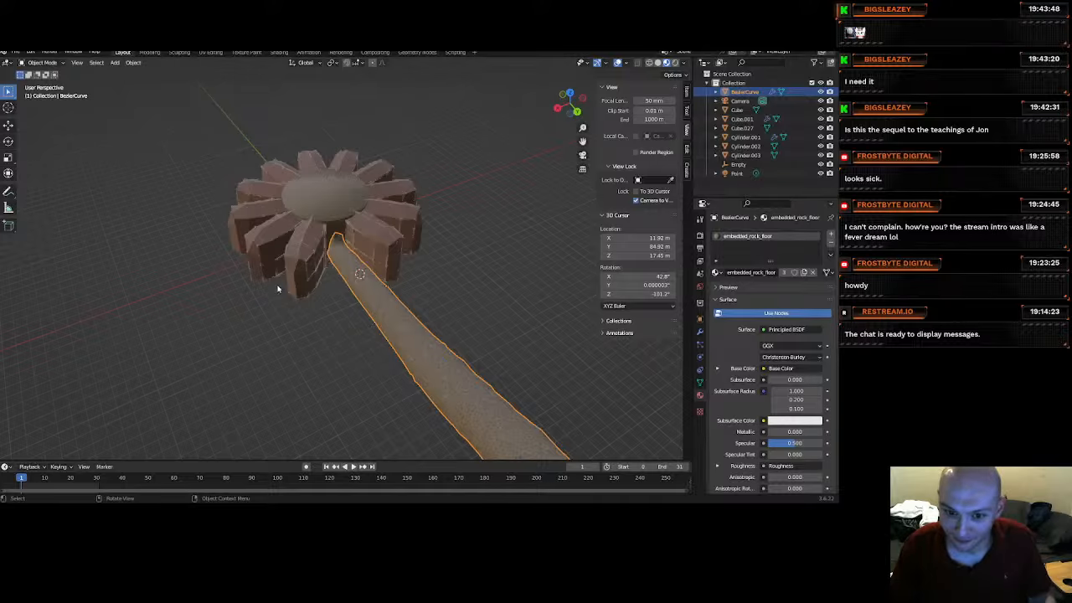
left_click(554, 260)
scroll(370, 242, "up", 5)
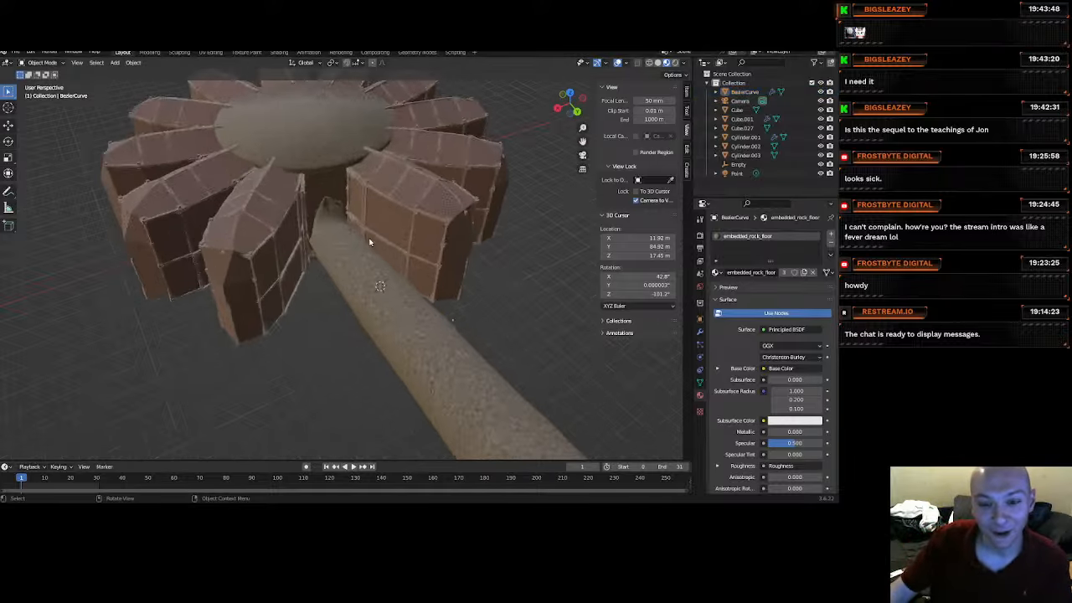
scroll(362, 237, "up", 3)
middle_click_drag(355, 233, 290, 224)
scroll(438, 276, "up", 3)
scroll(386, 257, "up", 3)
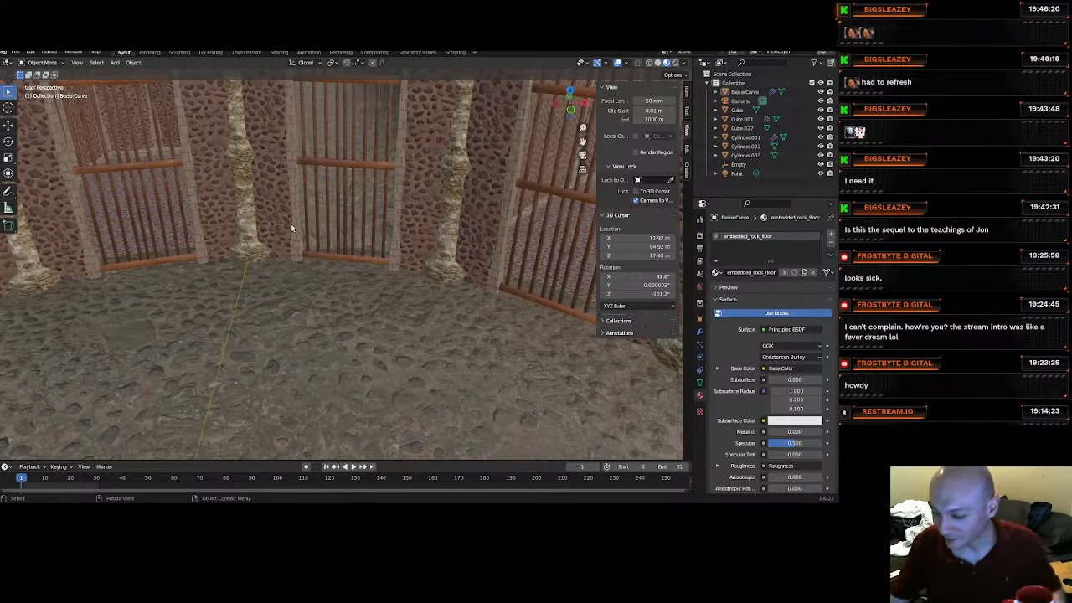
middle_click_drag(291, 227, 371, 206)
scroll(373, 216, "down", 8)
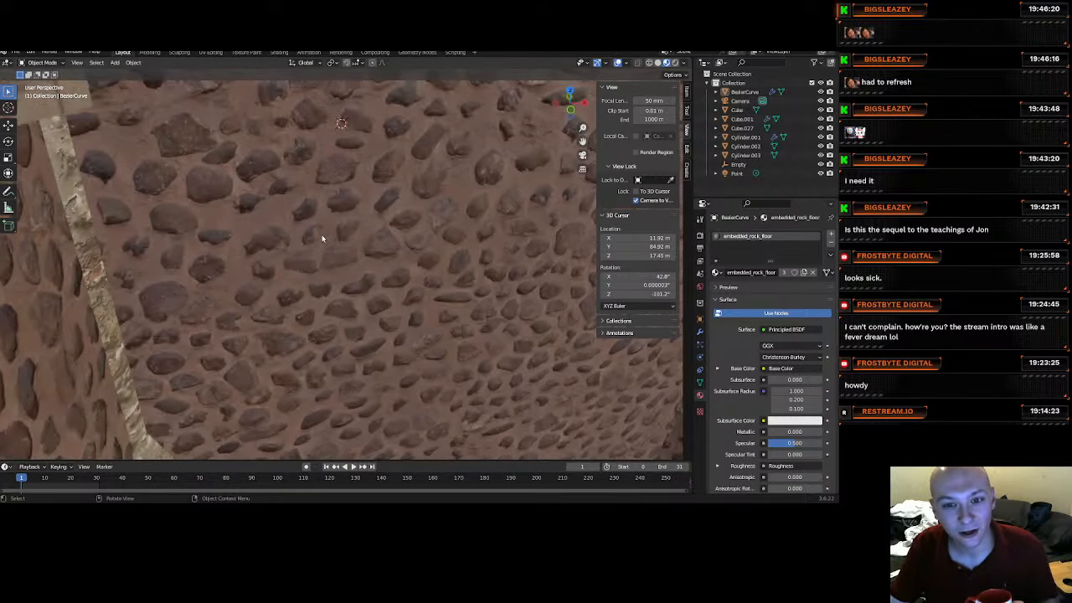
scroll(322, 239, "down", 6)
middle_click_drag(314, 239, 340, 273)
scroll(340, 274, "down", 2)
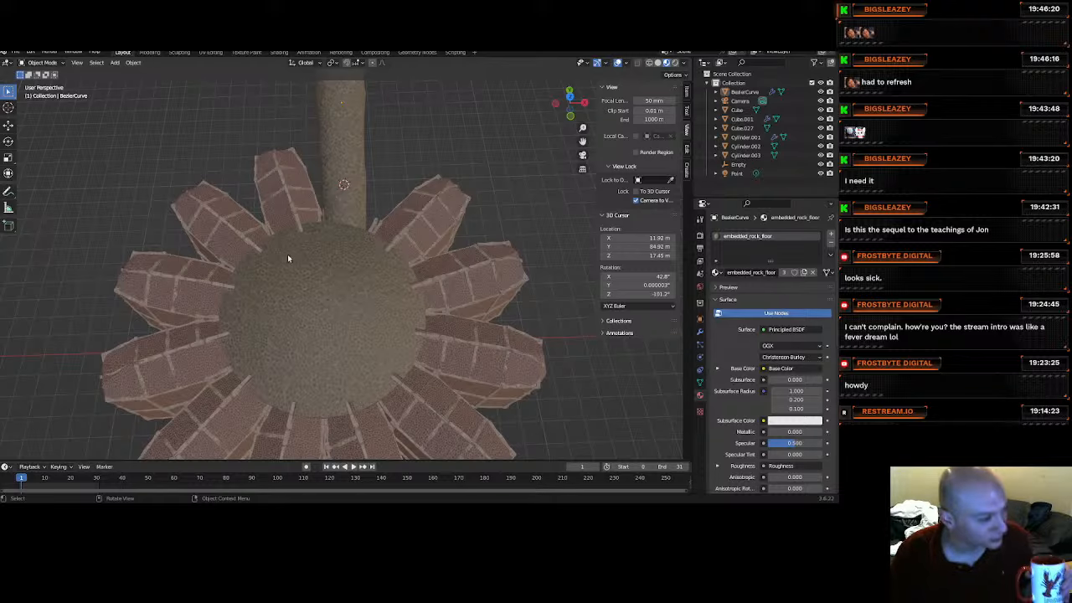
scroll(284, 248, "down", 3)
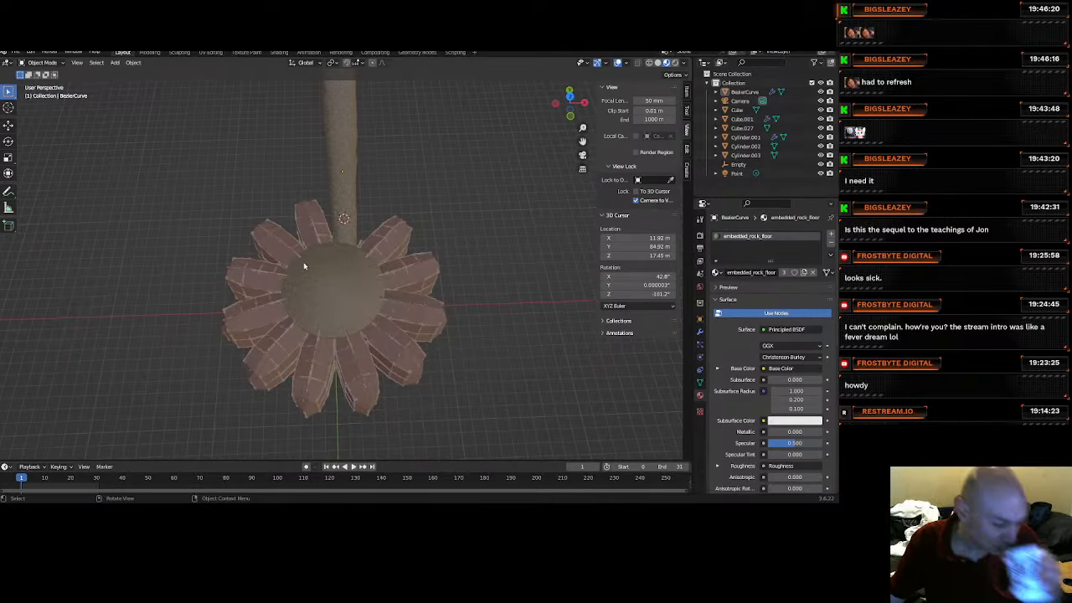
View the structure from the top, select the Cube mesh with the radiating cells, and enter Edit Mode.
left_click(571, 89)
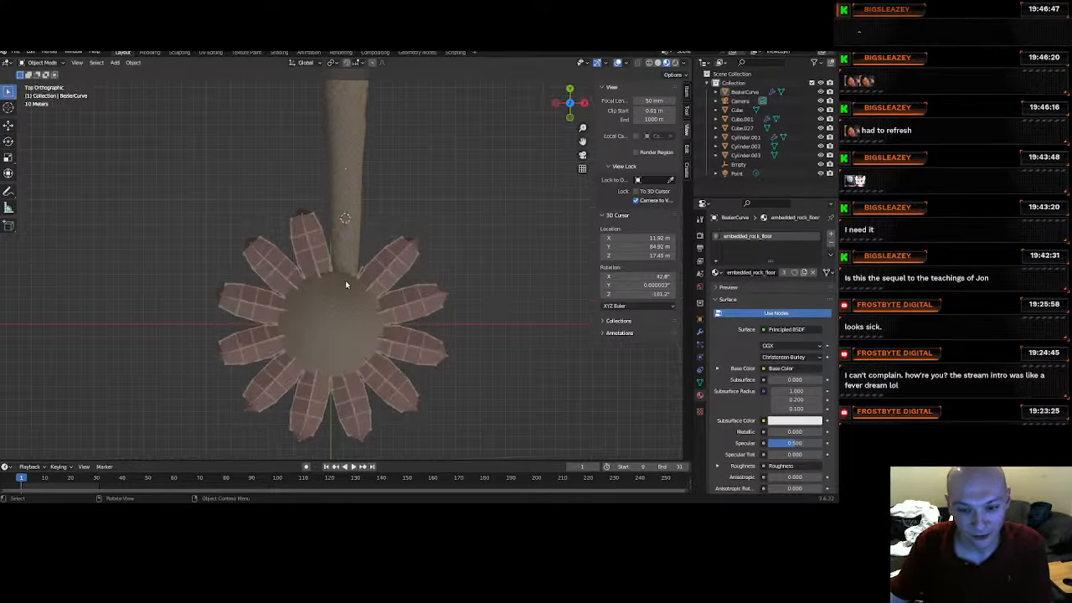
middle_click_drag(299, 333, 355, 243, "shift")
scroll(327, 315, "up", 3)
left_click(327, 317)
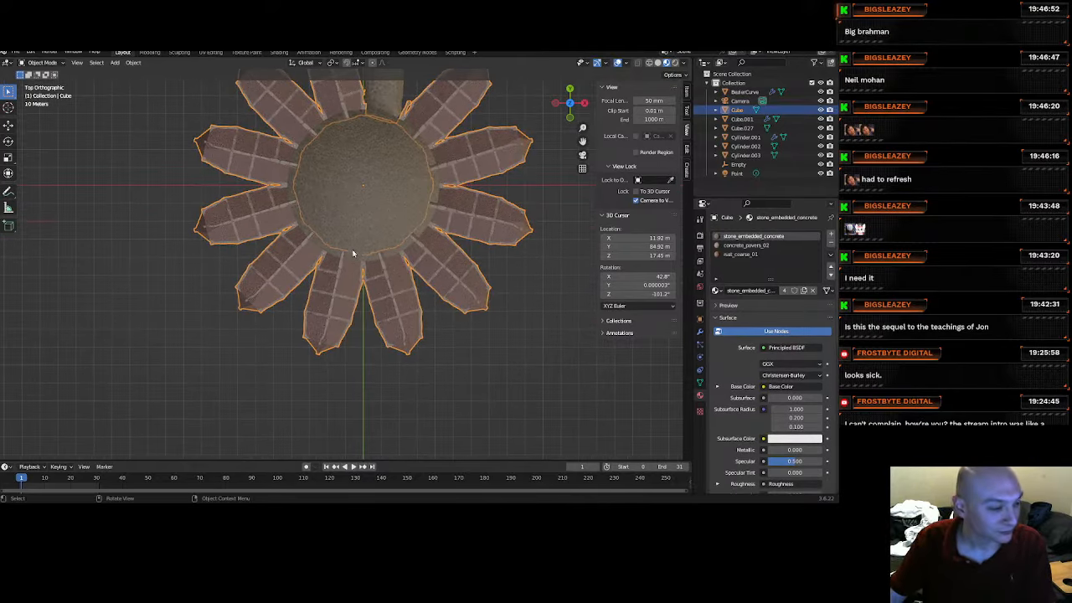
scroll(352, 256, "up", 3)
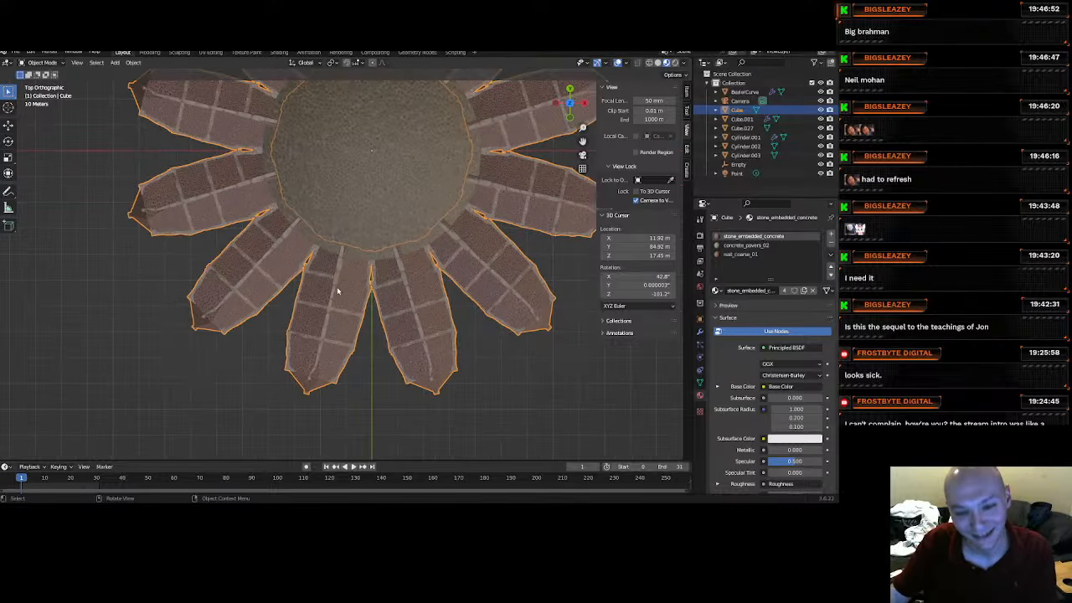
scroll(337, 291, "up", 3)
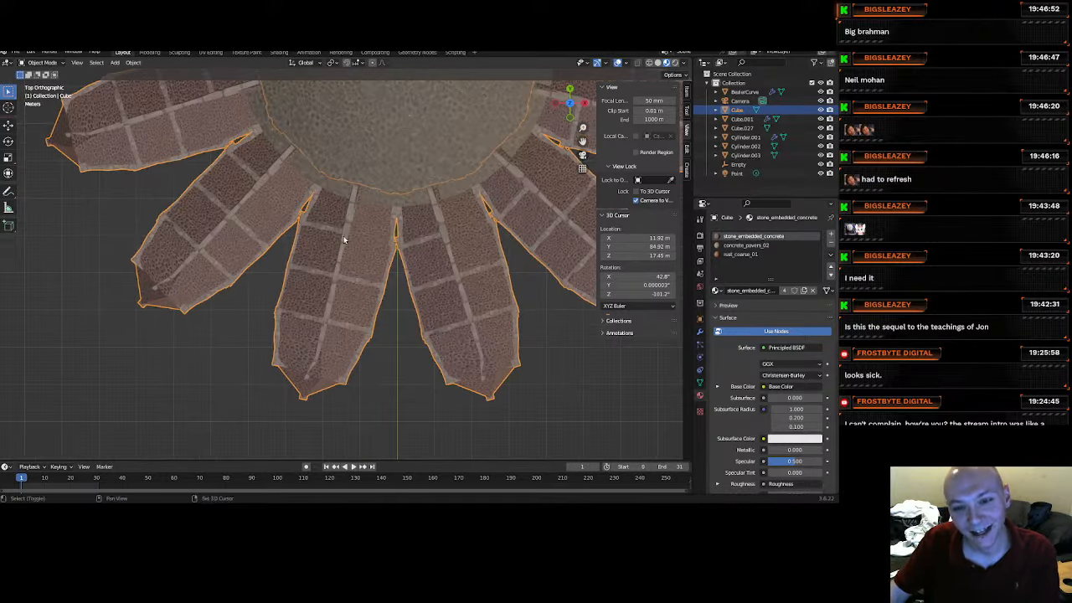
left_click(43, 63)
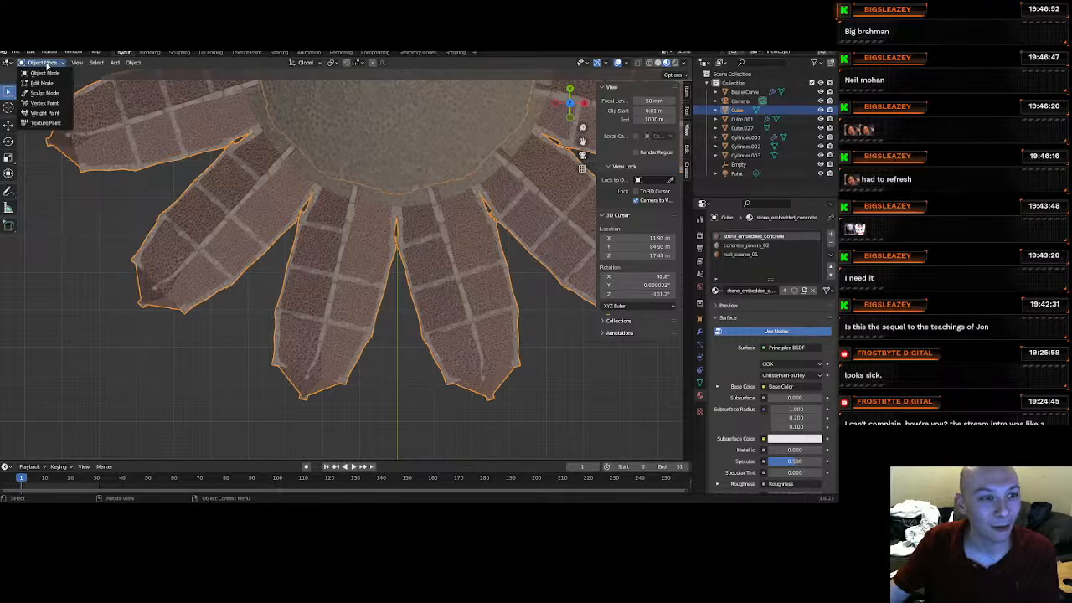
left_click(42, 83)
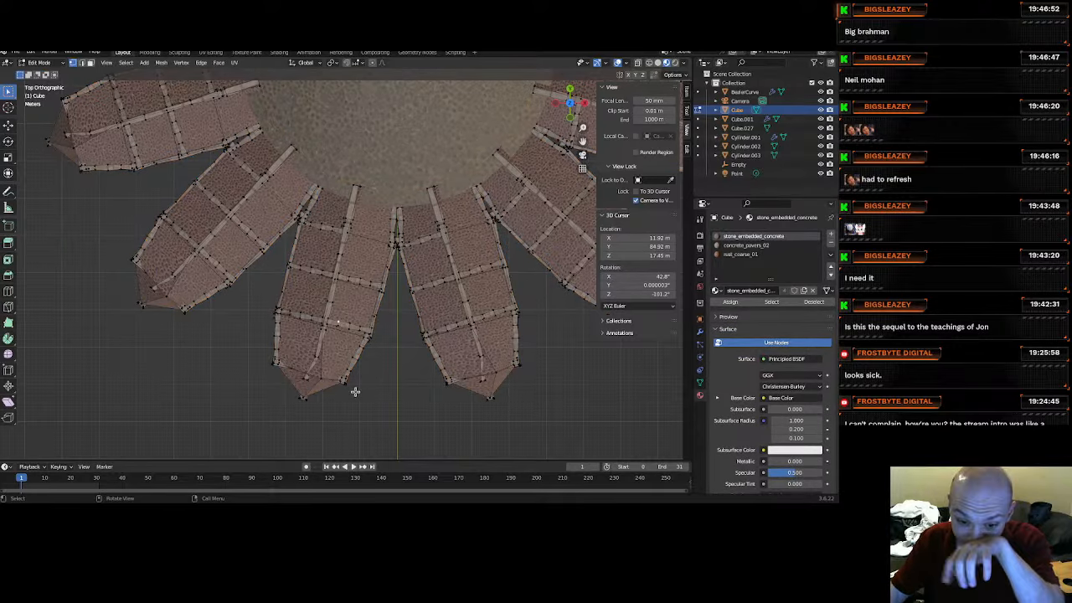
In wireframe shading, box-select the whole pointed outer end of the cell just left of the lower centre line.
left_click_drag(320, 422, 229, 356)
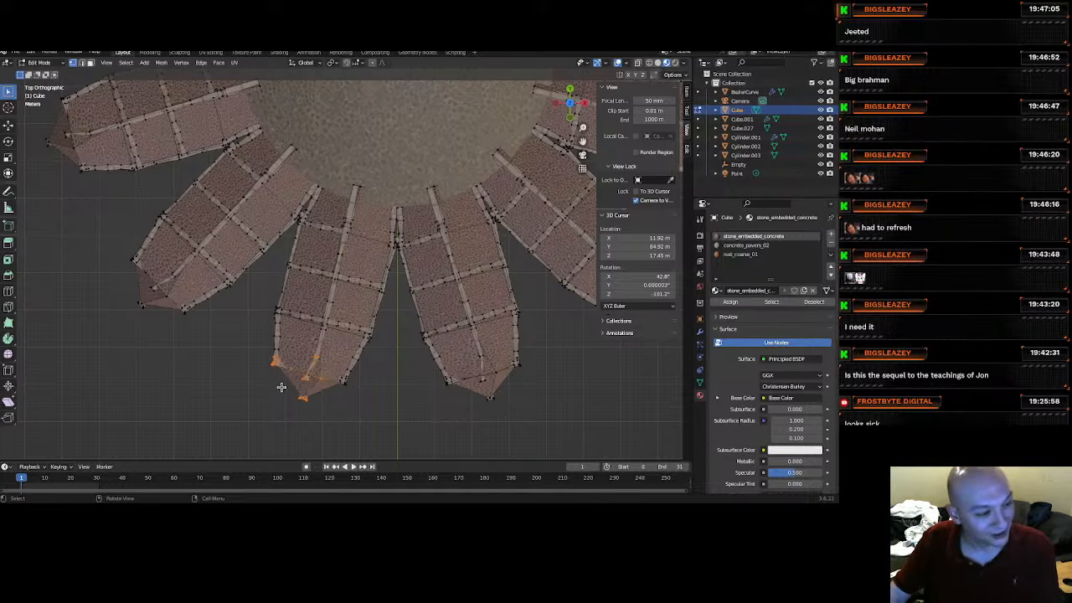
key("z")
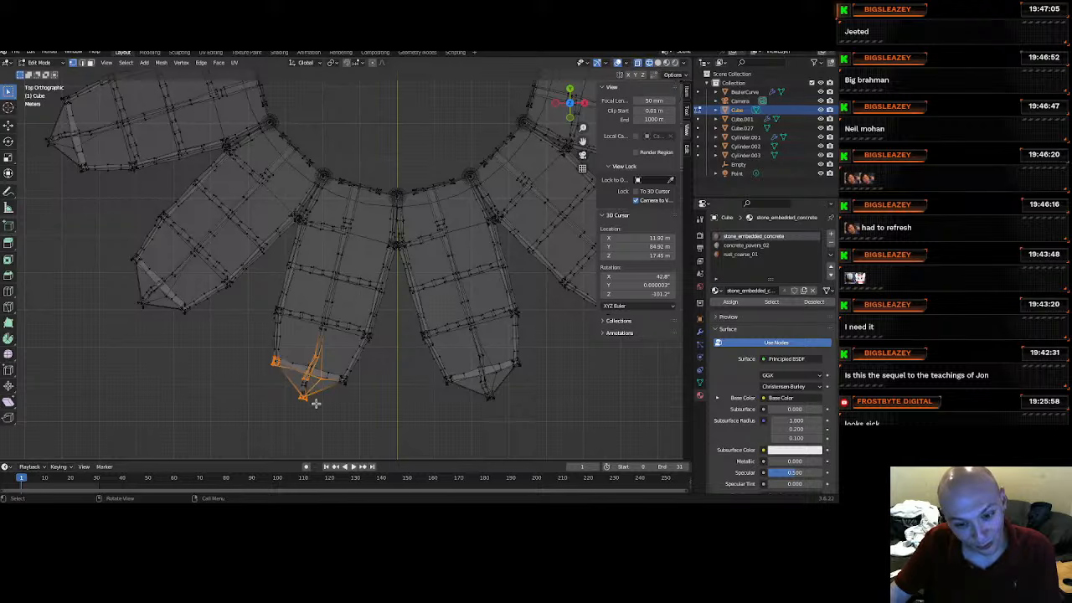
scroll(315, 404, "up", 2)
scroll(342, 411, "down", 2, "shift")
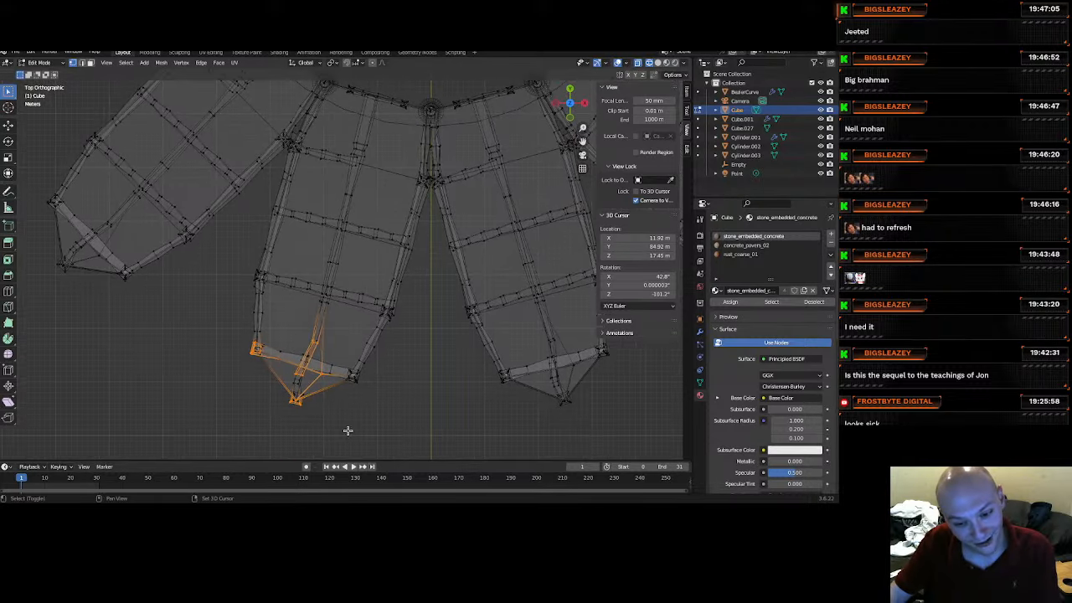
left_click_drag(345, 424, 320, 348, "shift")
left_click_drag(322, 409, 282, 351, "shift")
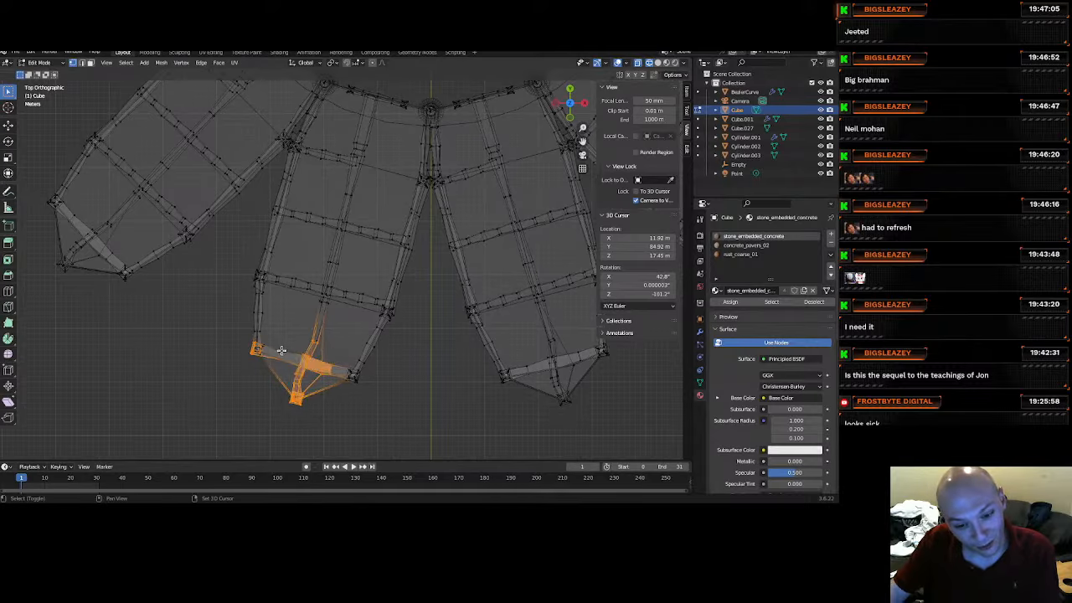
left_click_drag(296, 391, 273, 340, "shift")
scroll(276, 376, "up", 3)
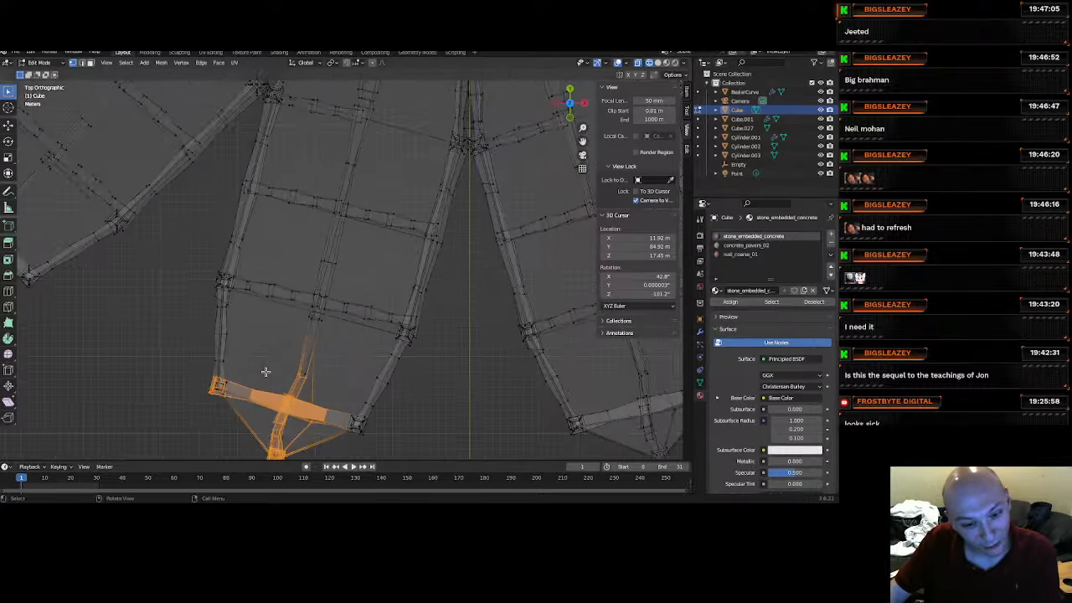
left_click_drag(226, 436, 159, 379, "shift")
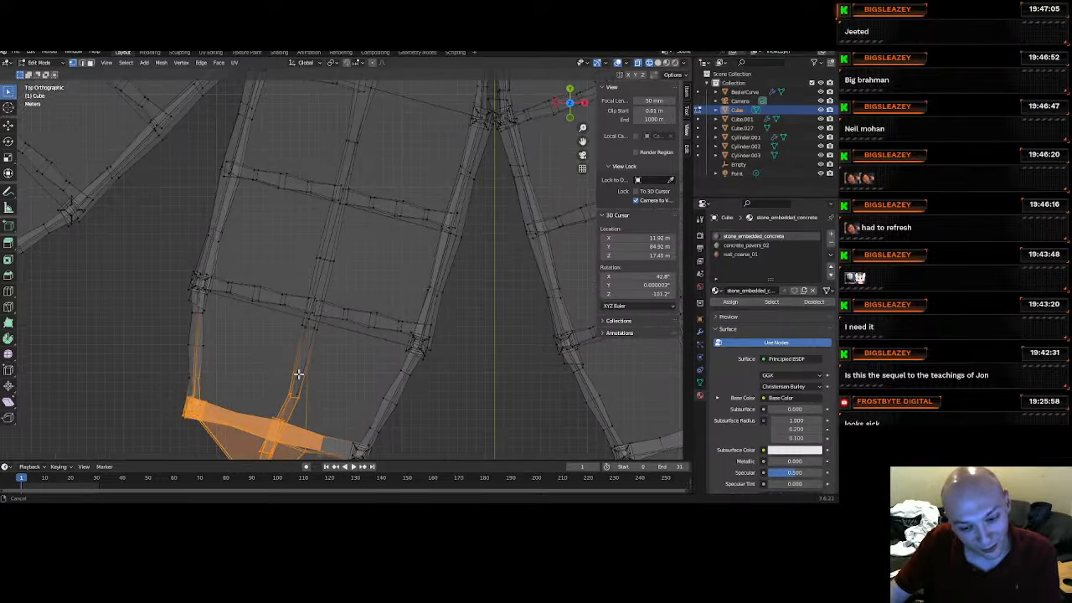
middle_click_drag(299, 372, 259, 299, "shift")
left_click_drag(321, 396, 240, 337, "shift")
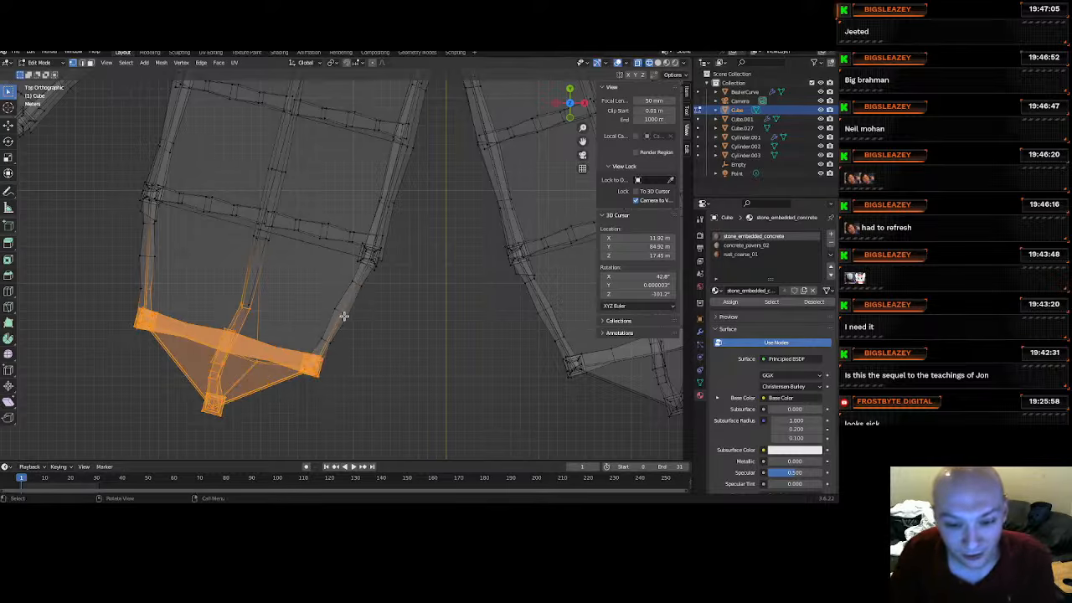
Add the linked beams attached to the cell's selected pointed end to the selection and delete all their vertices.
key("l")
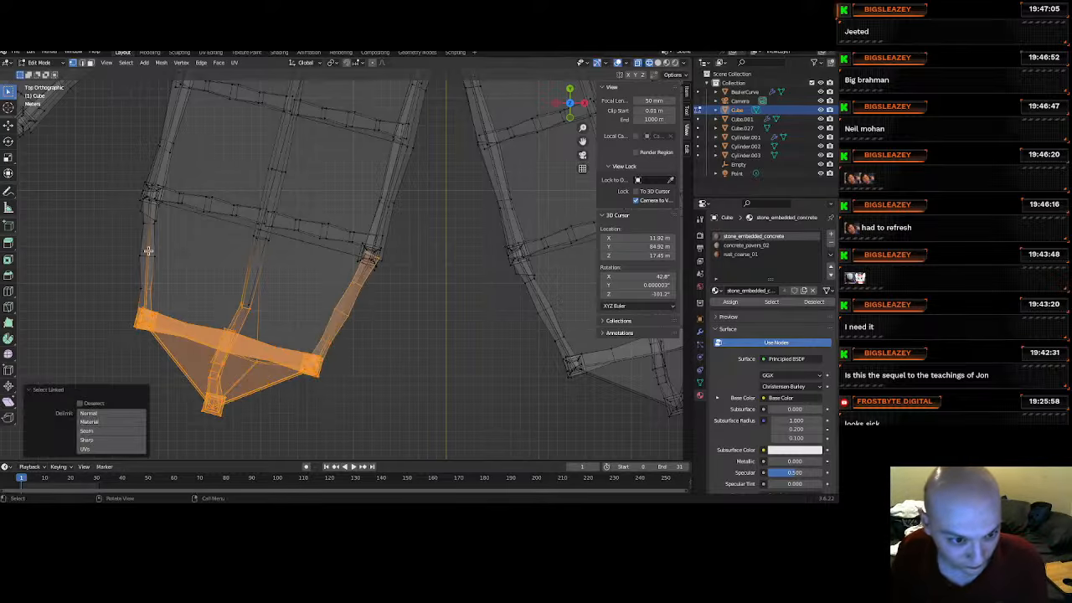
key("l")
middle_click_drag(195, 268, 324, 301)
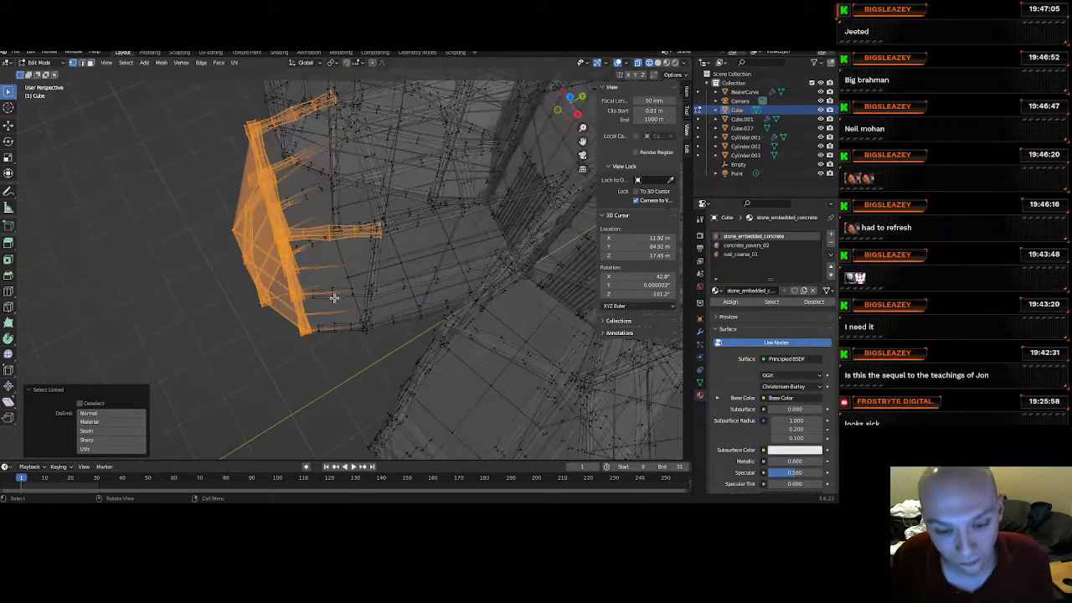
key("l")
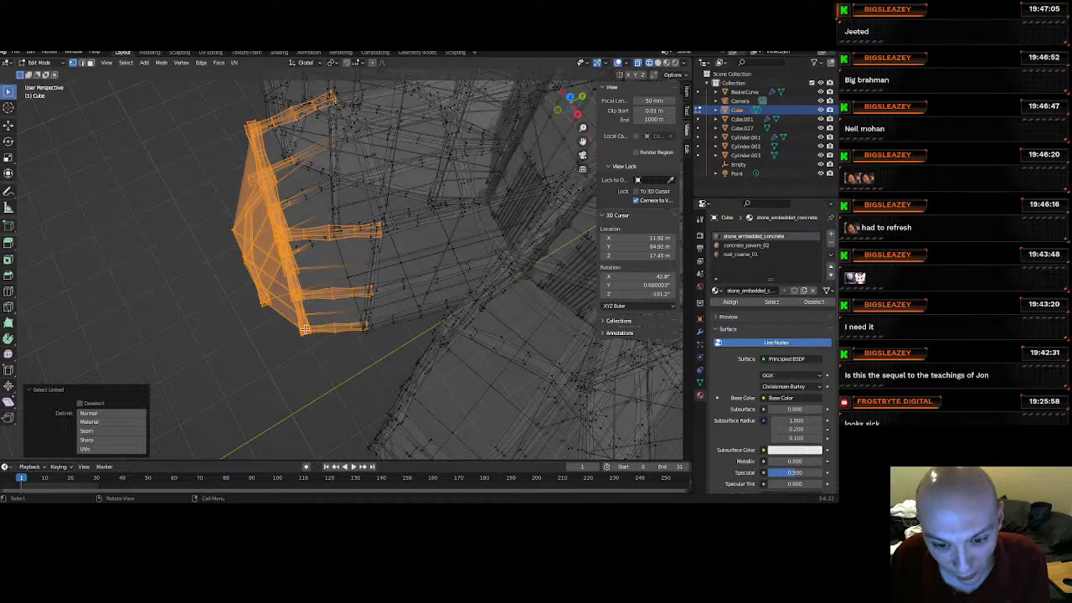
middle_click_drag(304, 330, 397, 307)
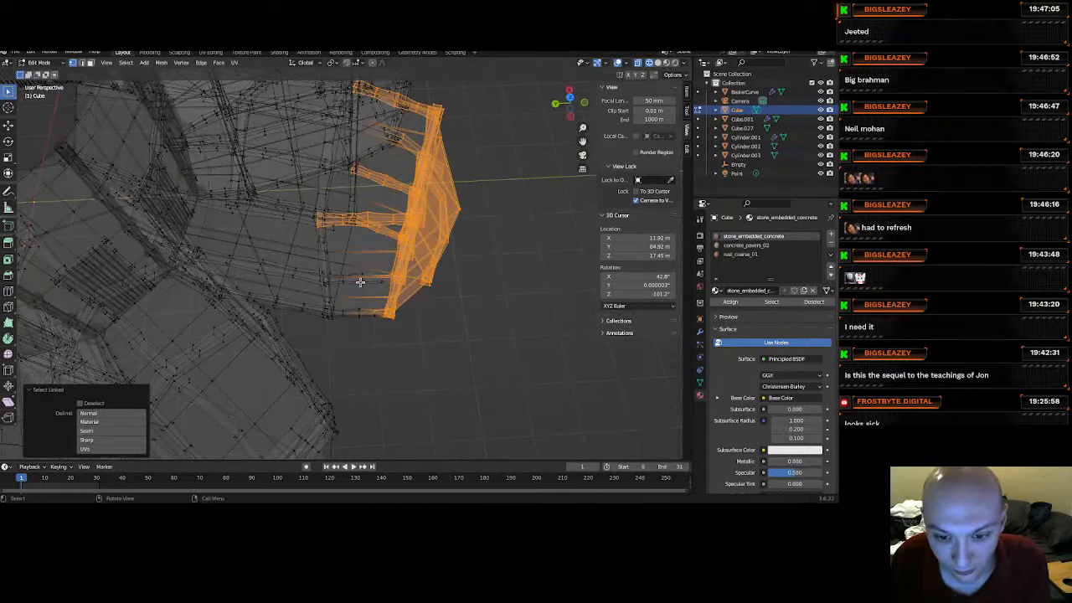
key("l")
key("l")
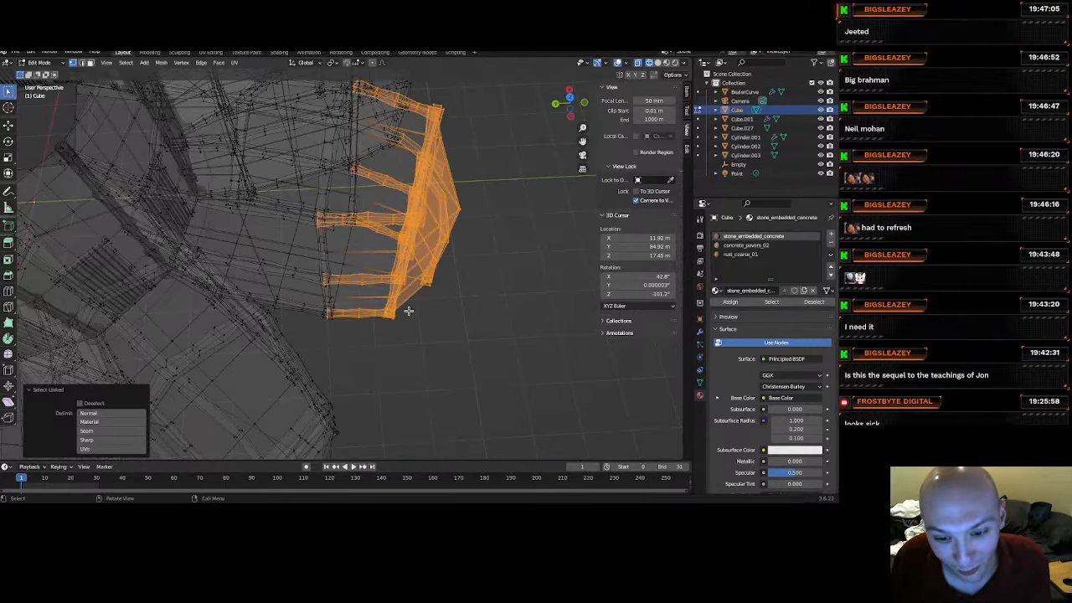
middle_click_drag(408, 310, 294, 337)
key("x")
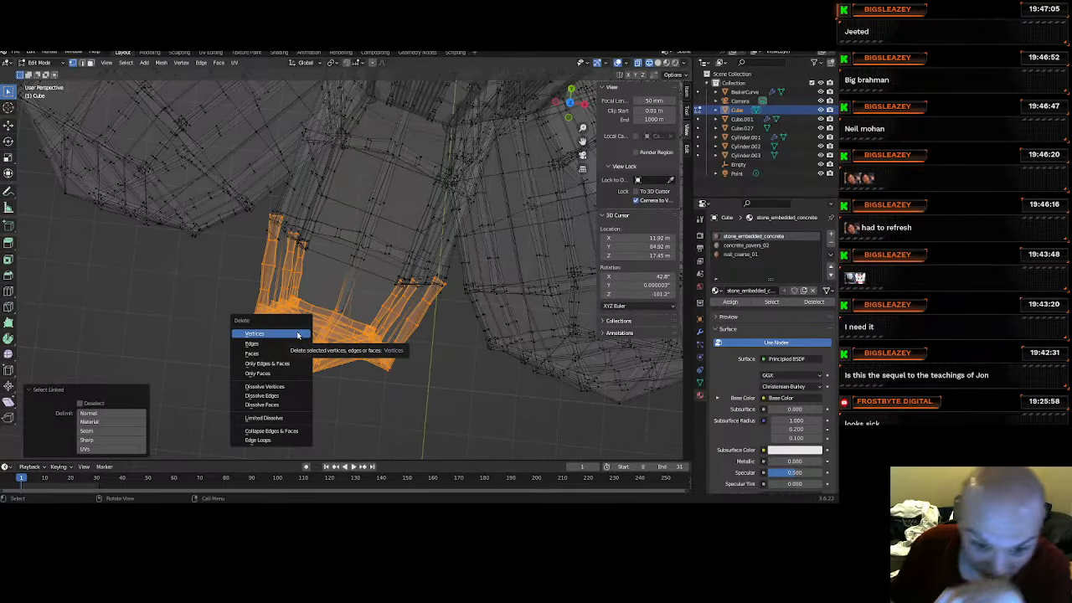
left_click(297, 335)
Box-select and delete the leftover vertices beyond the cell's open end, and return to Object Mode.
key("b")
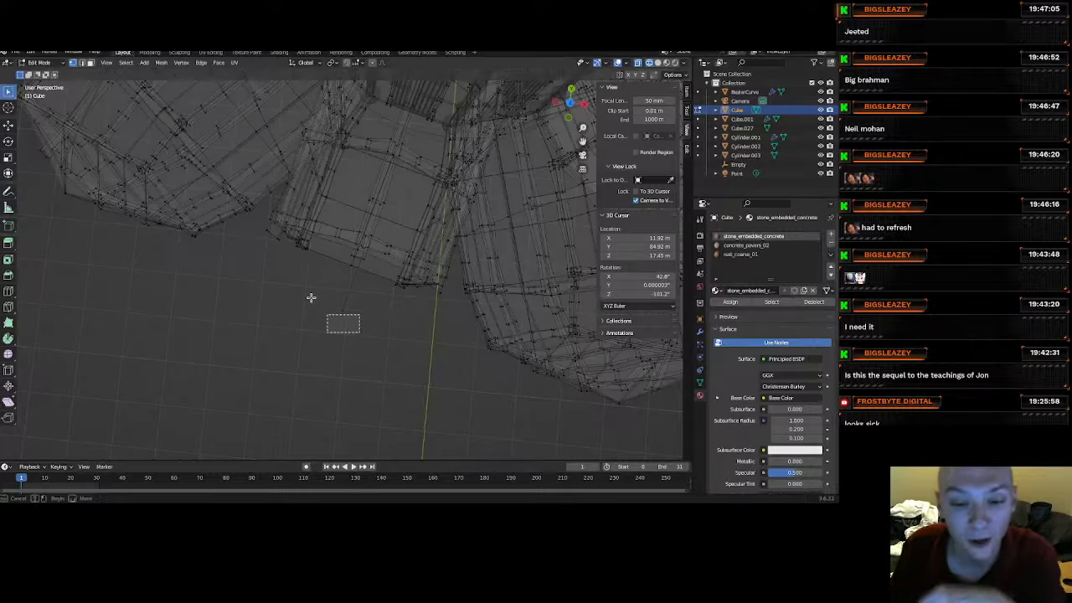
left_click_drag(360, 332, 308, 293)
key("x")
left_click(309, 294)
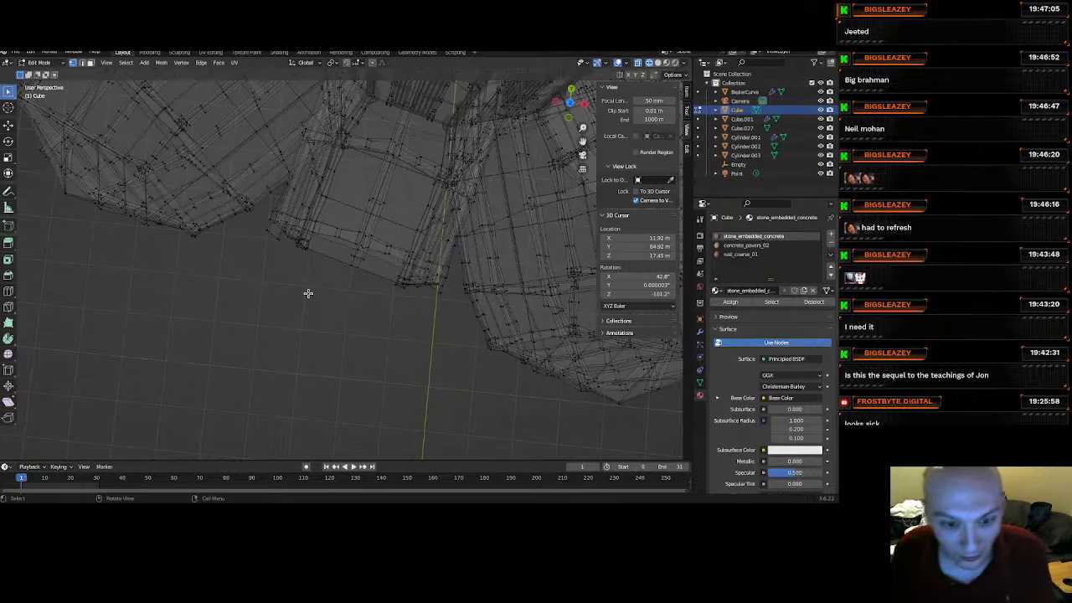
left_click(55, 63)
left_click(42, 72)
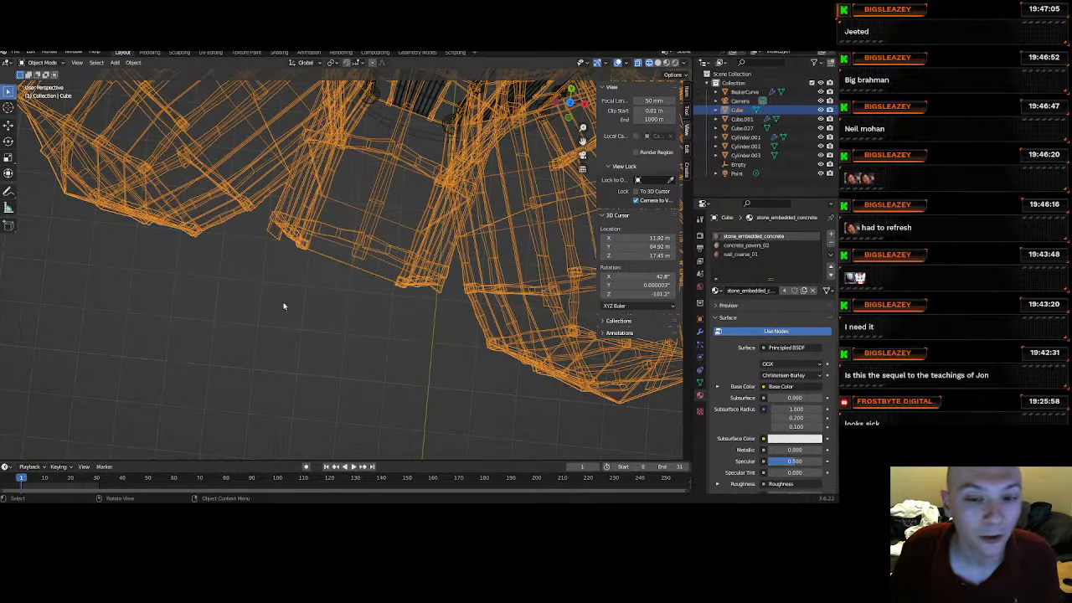
Add a mesh cylinder and, in top view, move it about -34.6 m in X and -179 m in Y, beyond the cell's open end.
middle_click_drag(284, 302, 338, 289)
left_click(584, 101)
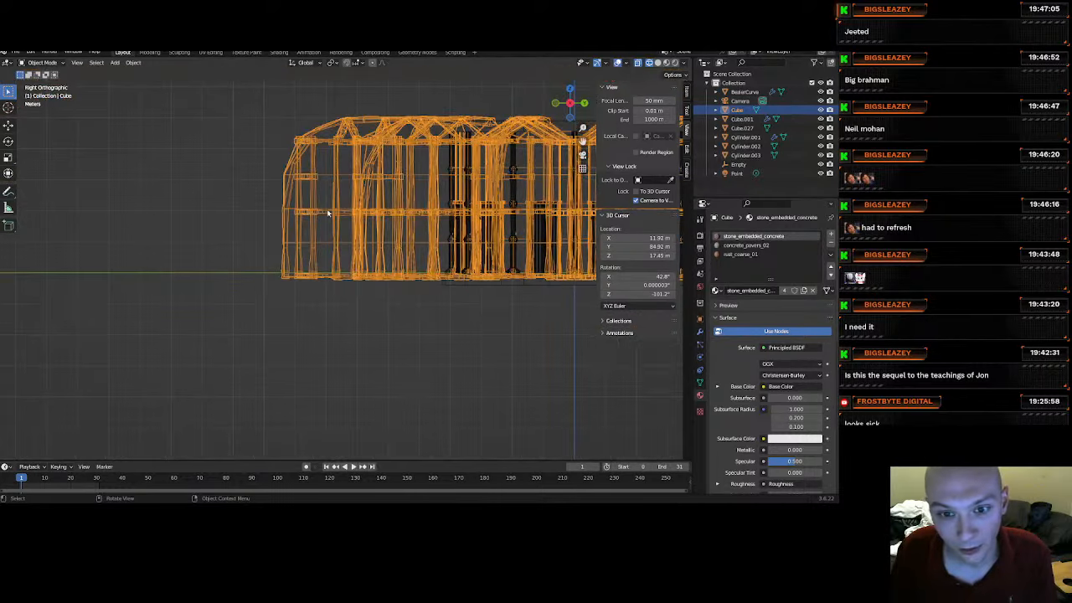
middle_click_drag(327, 208, 382, 278, "shift")
left_click(570, 89)
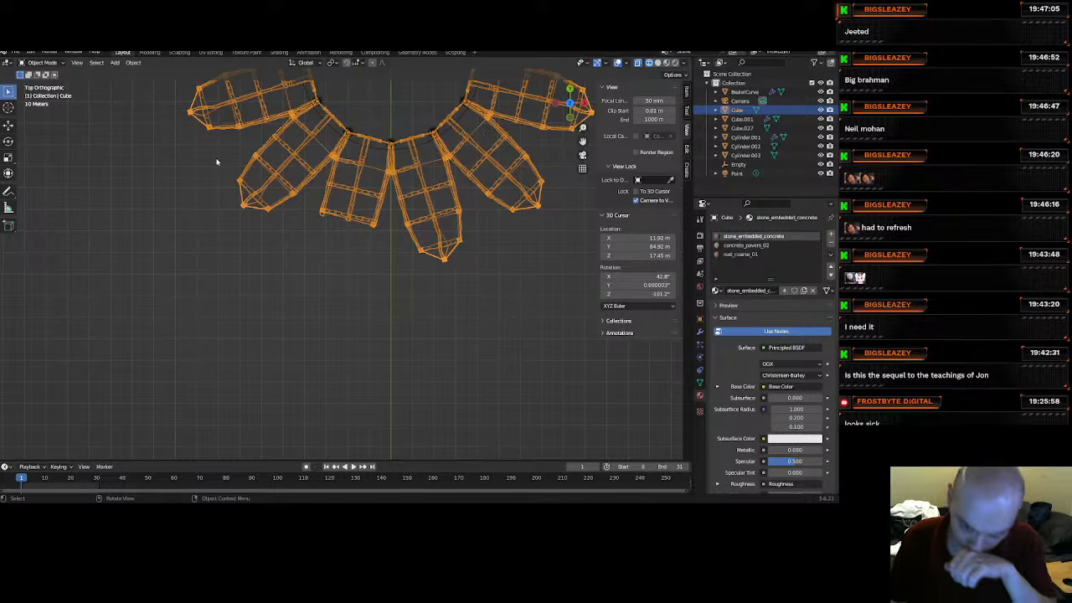
left_click(115, 63)
mouse_move(126, 73)
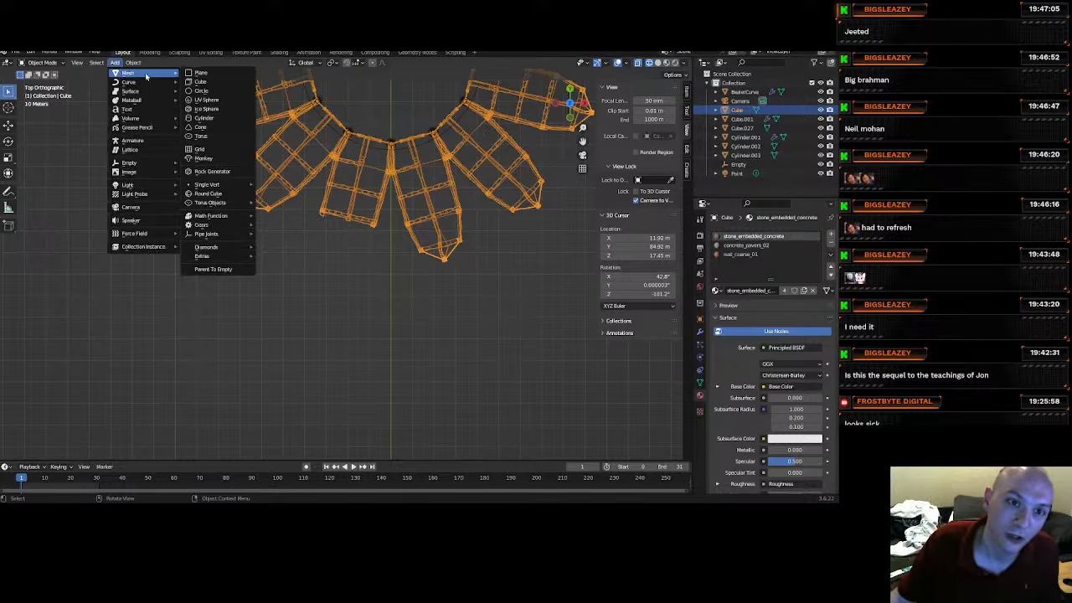
left_click(204, 118)
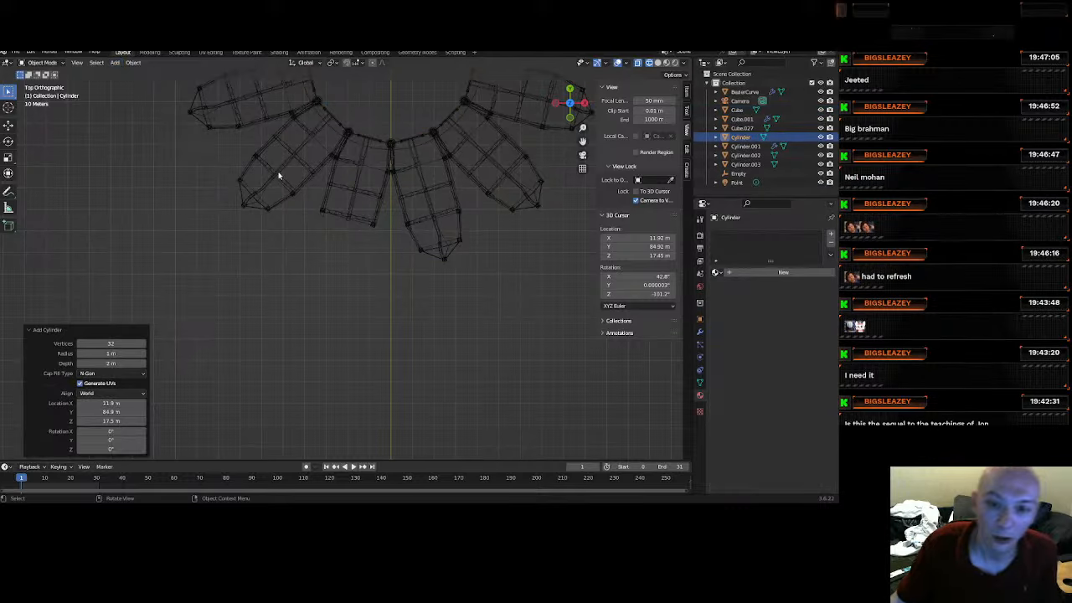
scroll(388, 170, "down", 3)
scroll(389, 170, "down", 2)
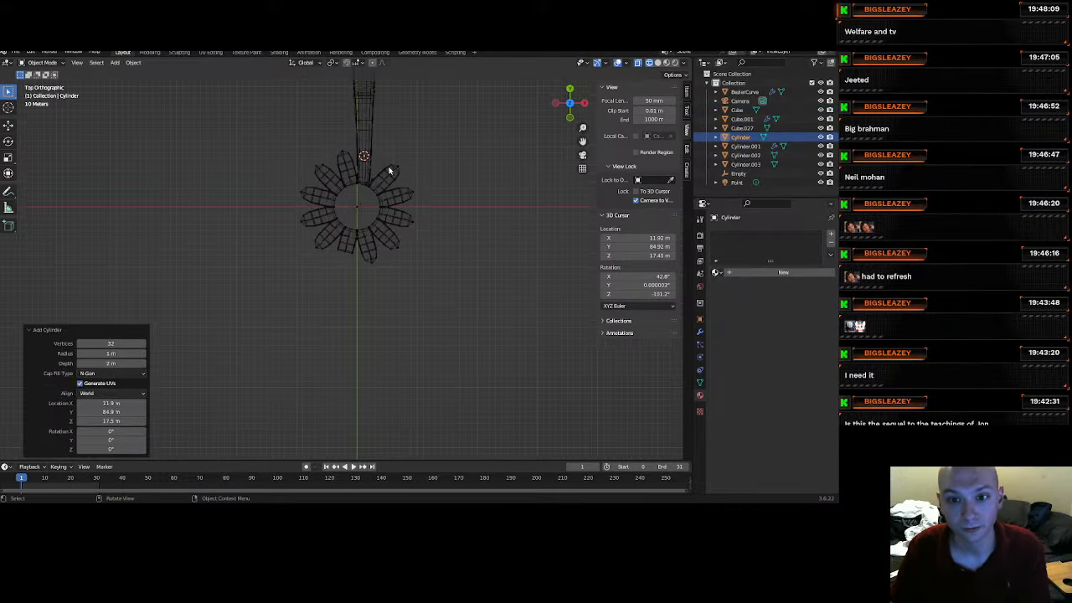
key("g")
left_click(339, 229)
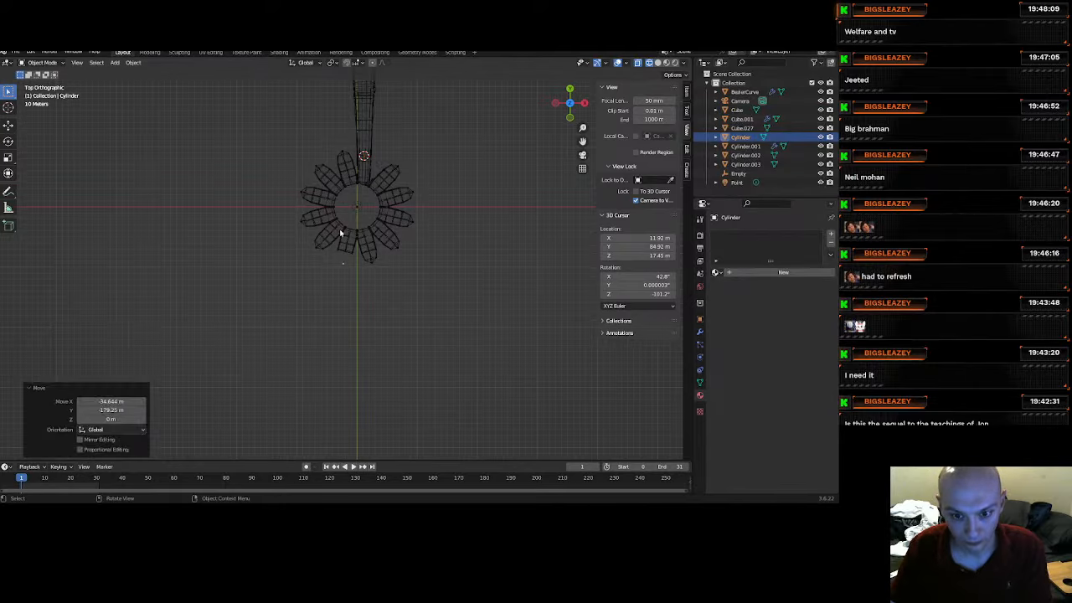
Scale the cylinder up about 24.3 times, shift it to overlap the cell's open end, and enlarge it by a further factor of about 1.09.
scroll(372, 275, "up", 5)
scroll(372, 275, "up", 3)
key("s")
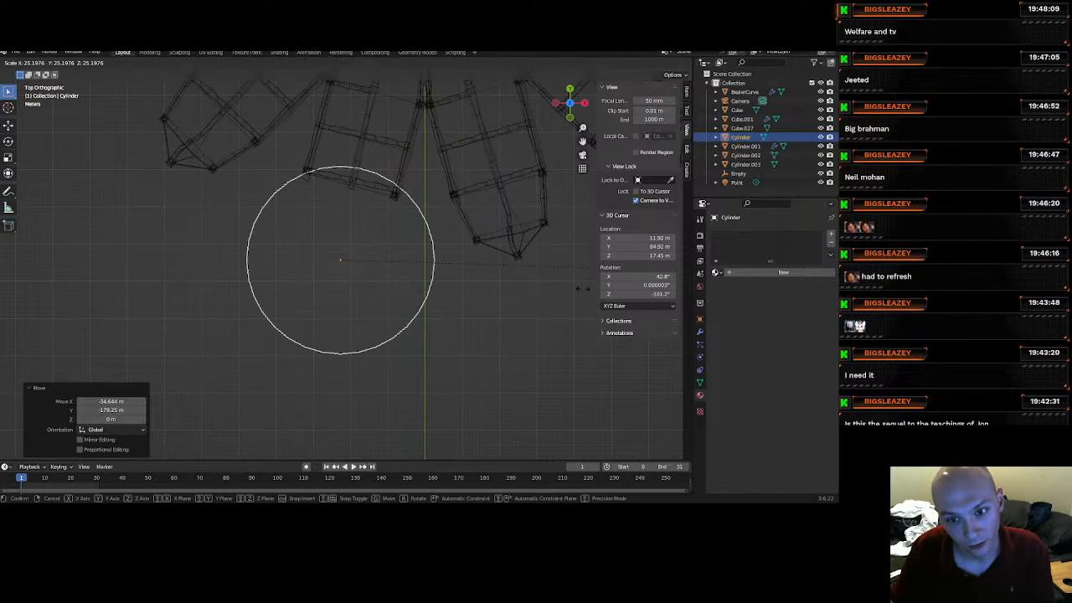
left_click(550, 296)
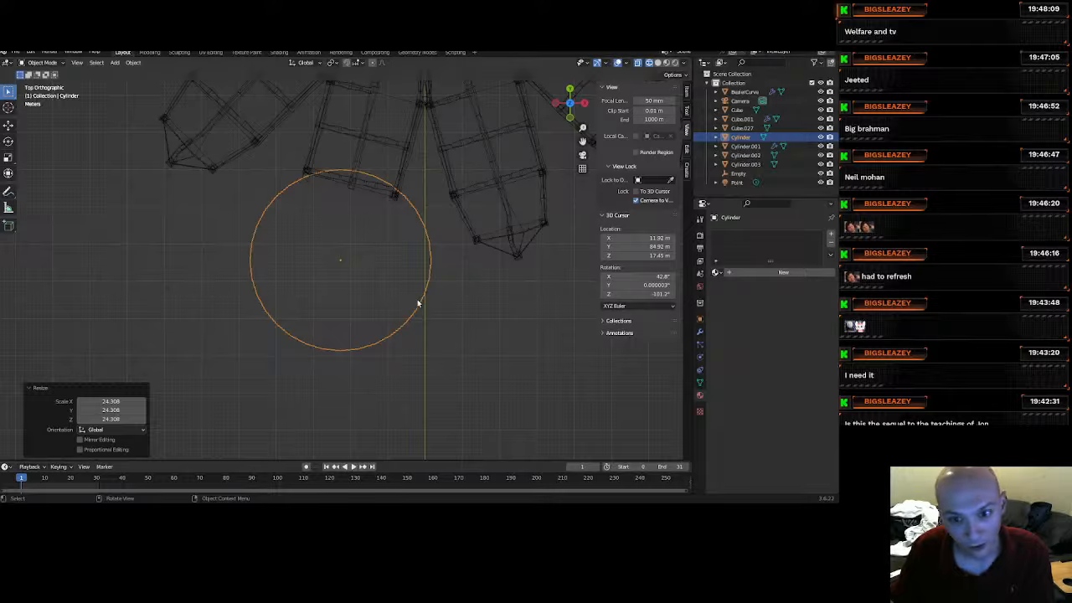
key("g")
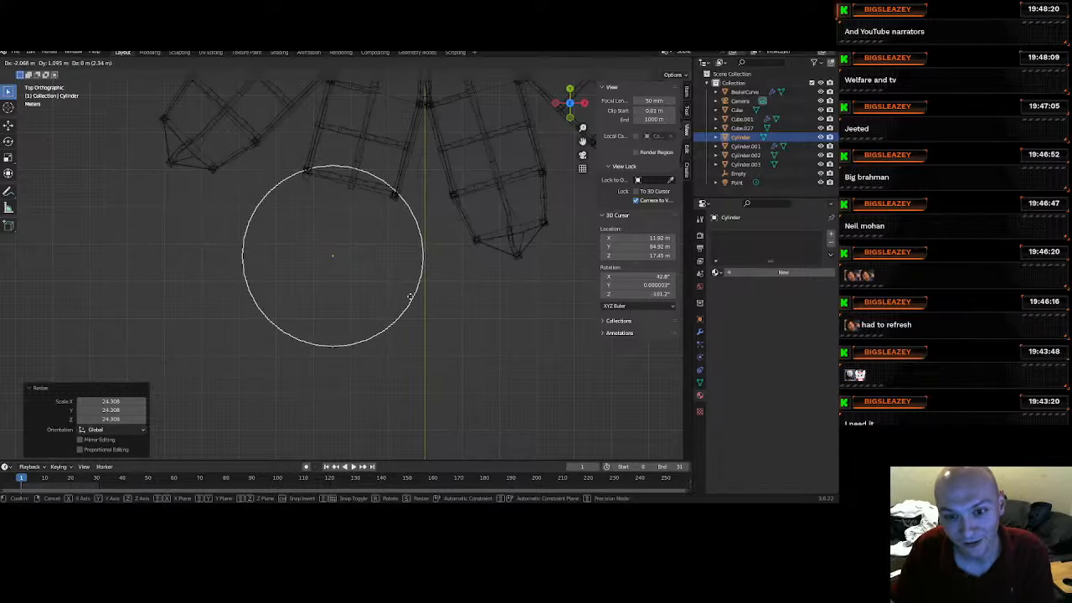
left_click(408, 299)
key("s")
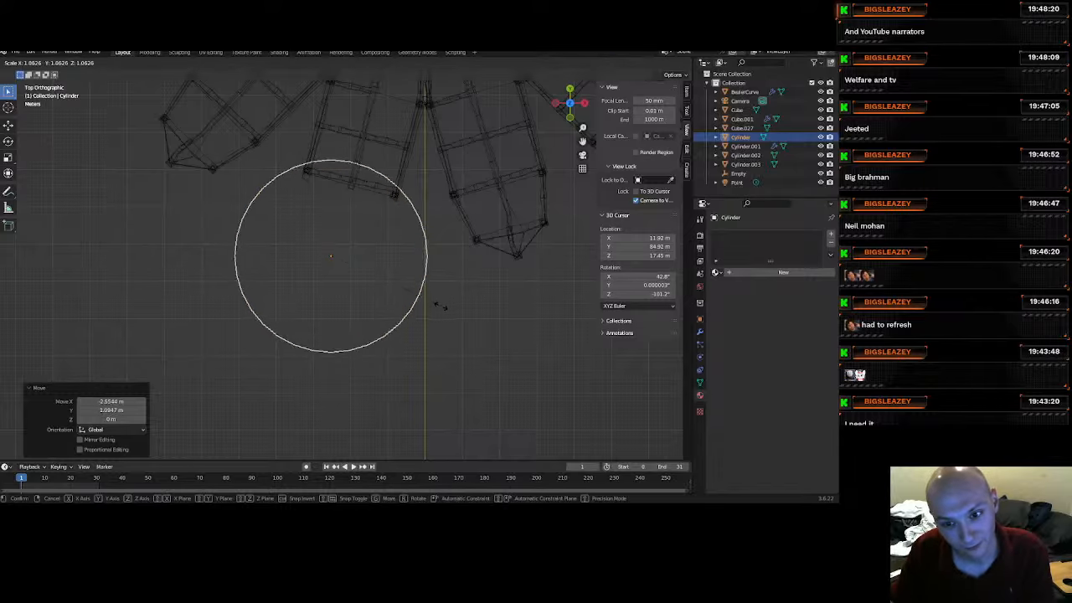
left_click(442, 307)
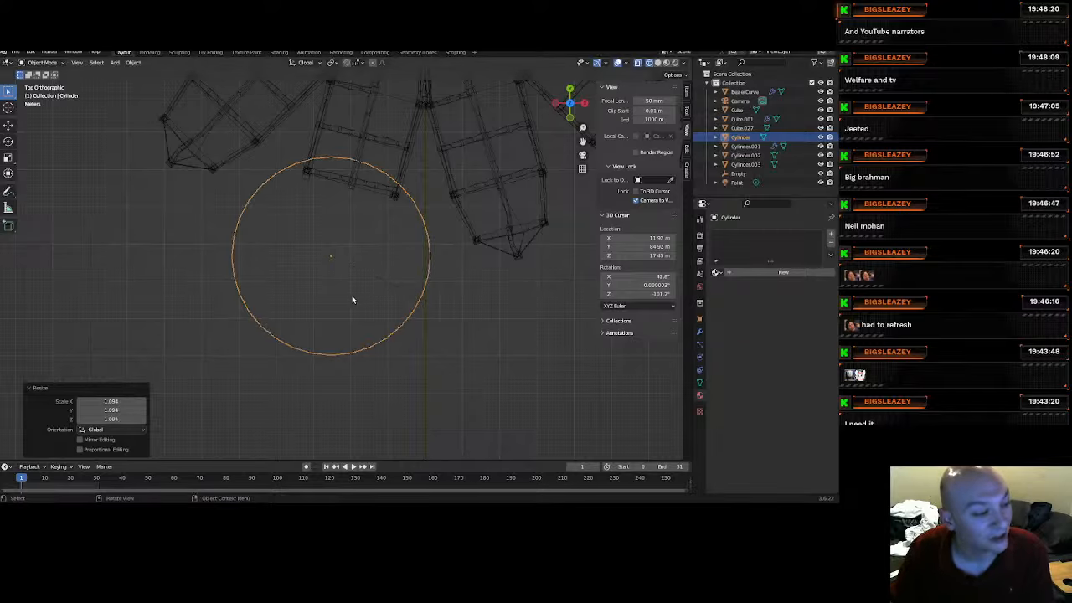
In front view, raise the cylinder along Z by about 7.5 m so its base meets the cells' floor level.
middle_click_drag(347, 305, 365, 276)
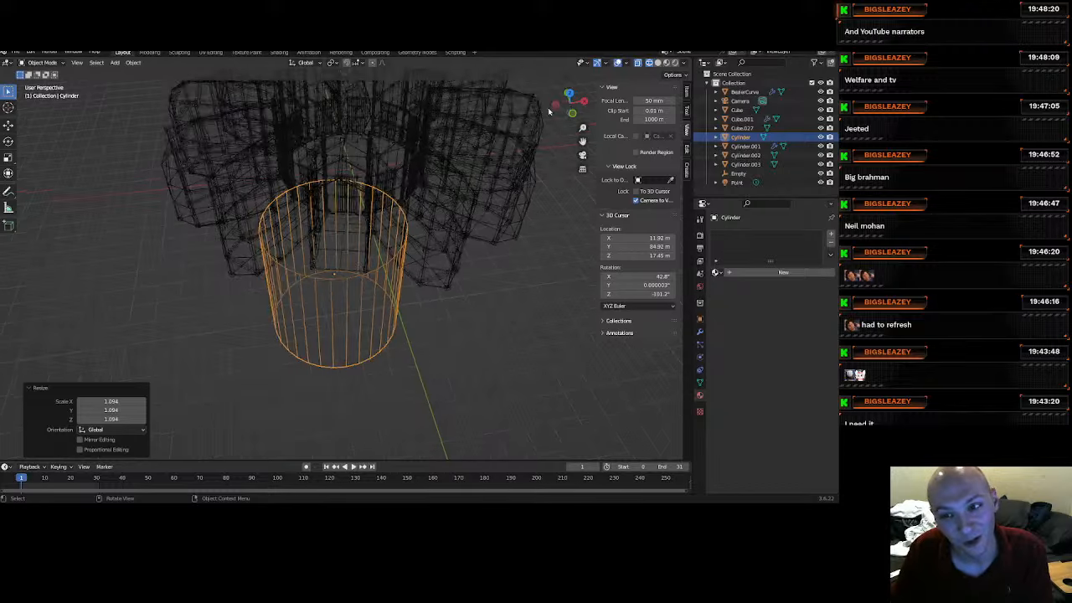
left_click(573, 116)
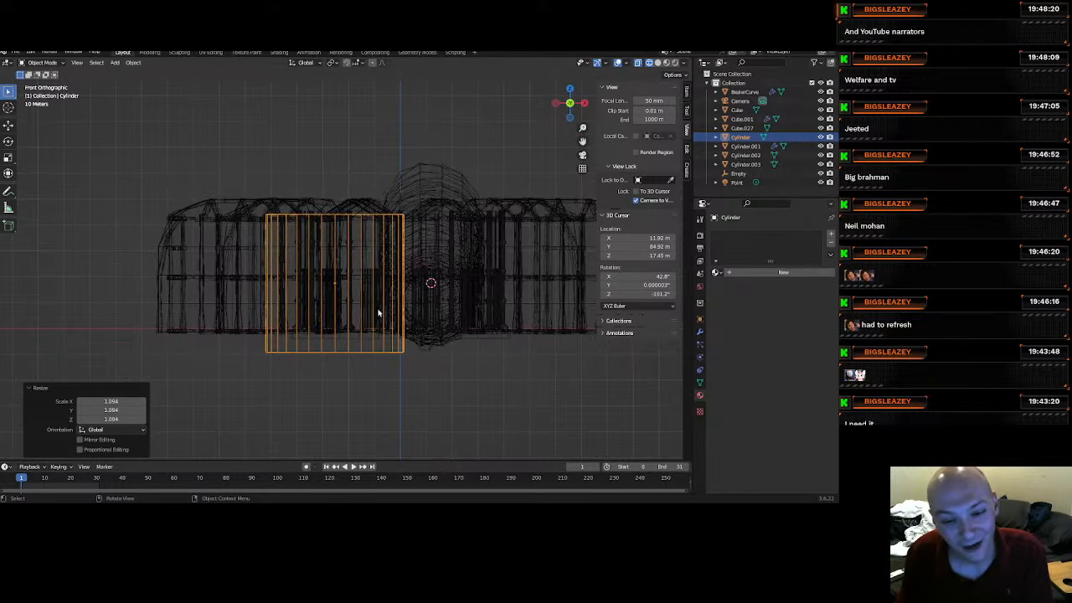
key("g")
key("z")
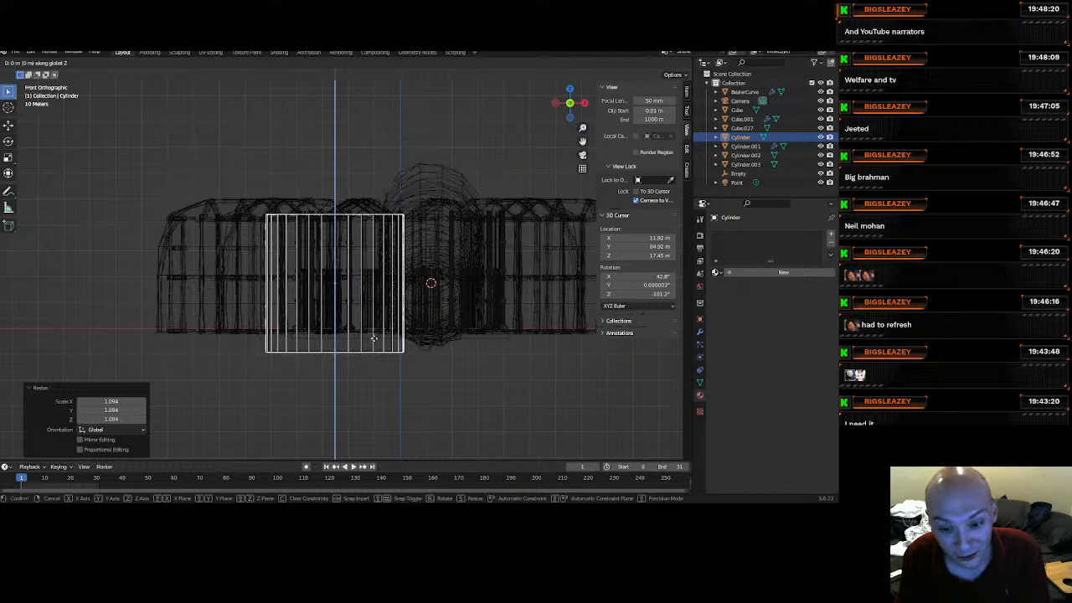
left_click(383, 327)
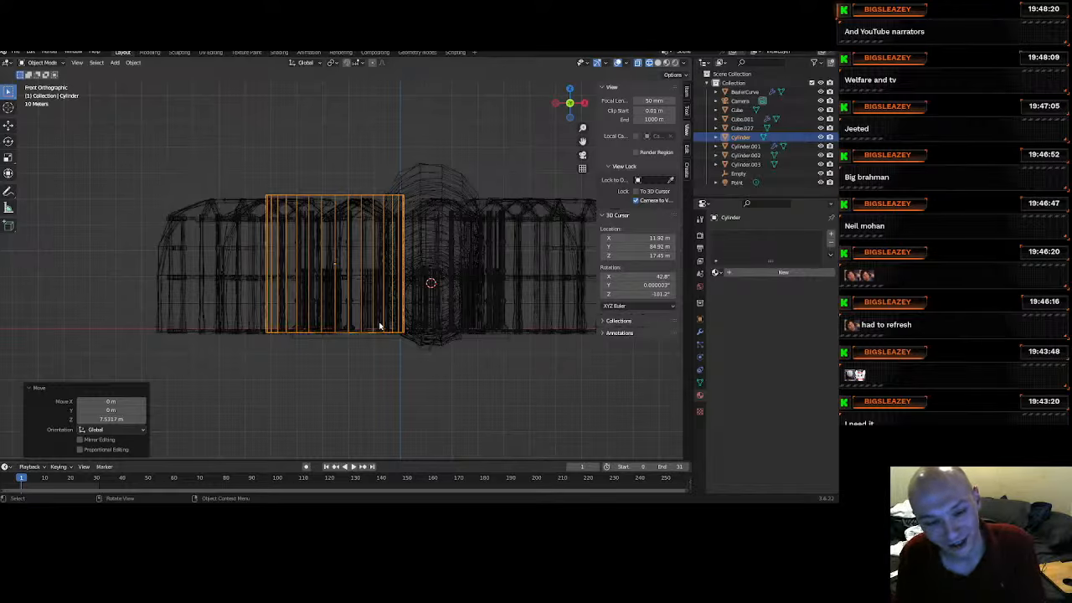
key("s")
key("y")
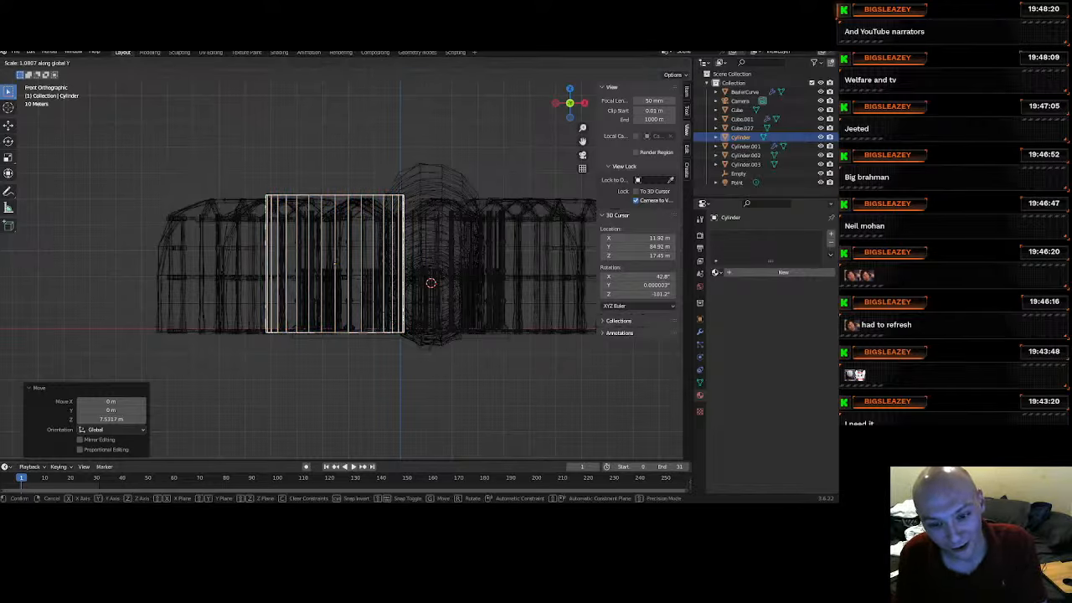
right_click(397, 325)
Enter Edit Mode on the new cylinder and view it from an angle together with the opened cell.
middle_click_drag(333, 241, 279, 126)
left_click(38, 62)
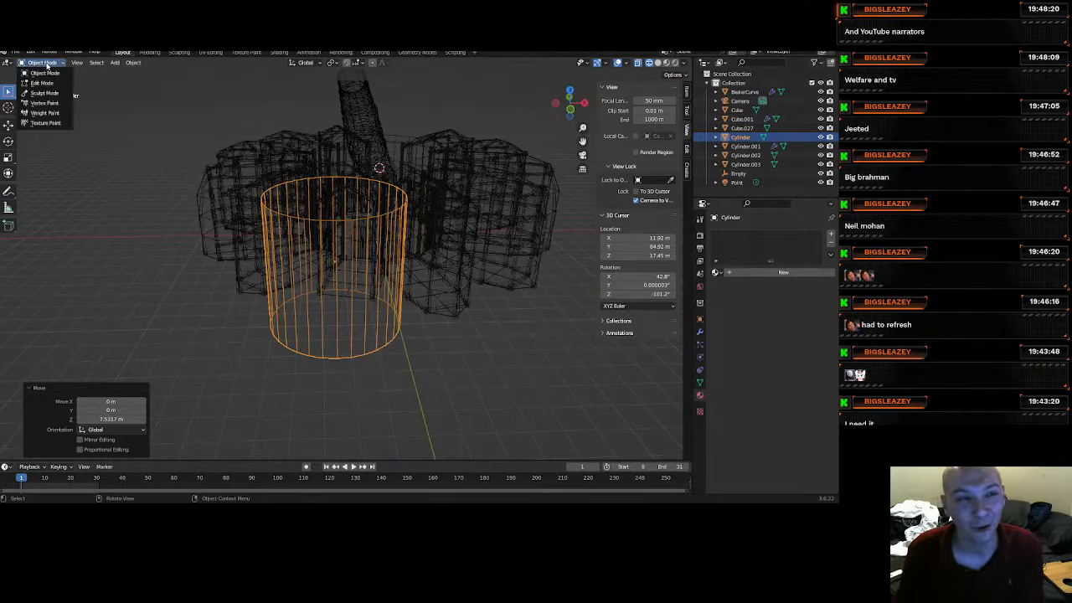
left_click(47, 78)
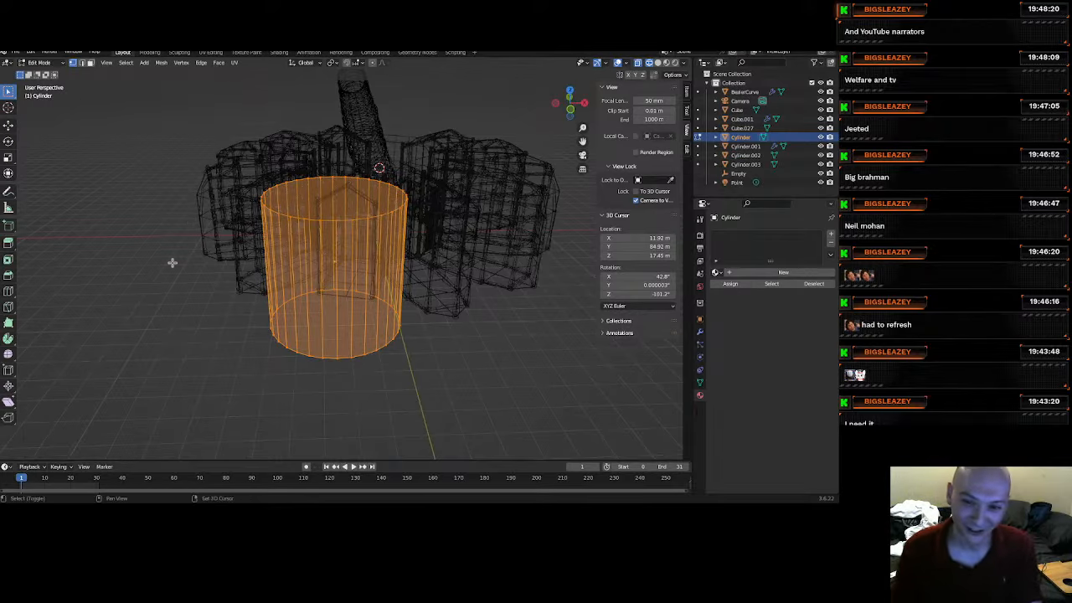
mouse_move(172, 260)
middle_mouse_down()
mouse_move(144, 308)
mouse_move(181, 251)
middle_mouse_up()
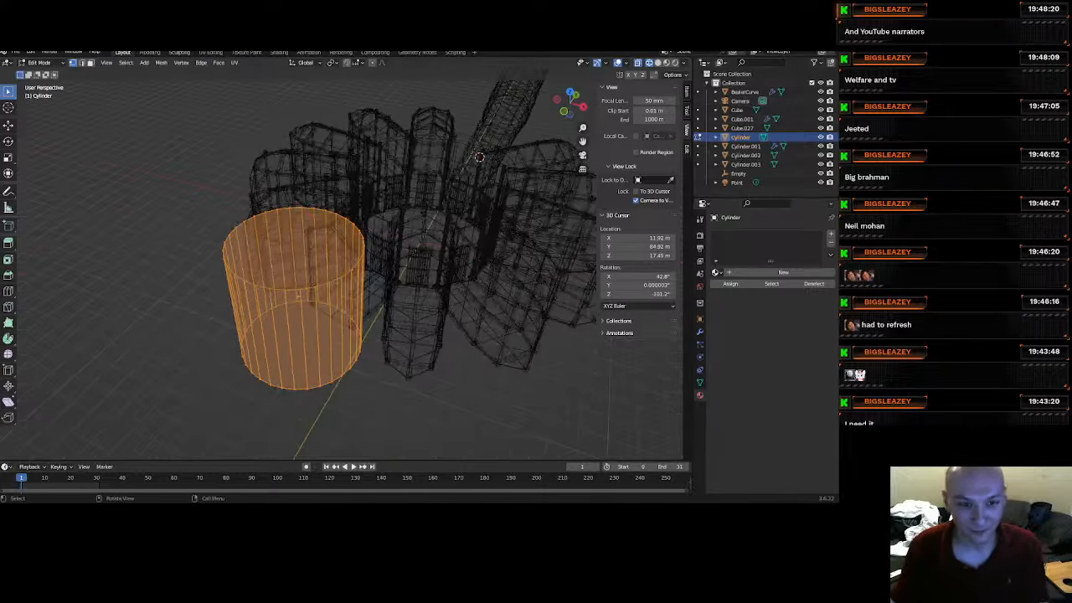
Select the cylinder's top face and, in front view, raise it along Z by about 150.6 m.
left_click(90, 63)
left_click(295, 249)
middle_click_drag(291, 262, 335, 224)
left_click(568, 109)
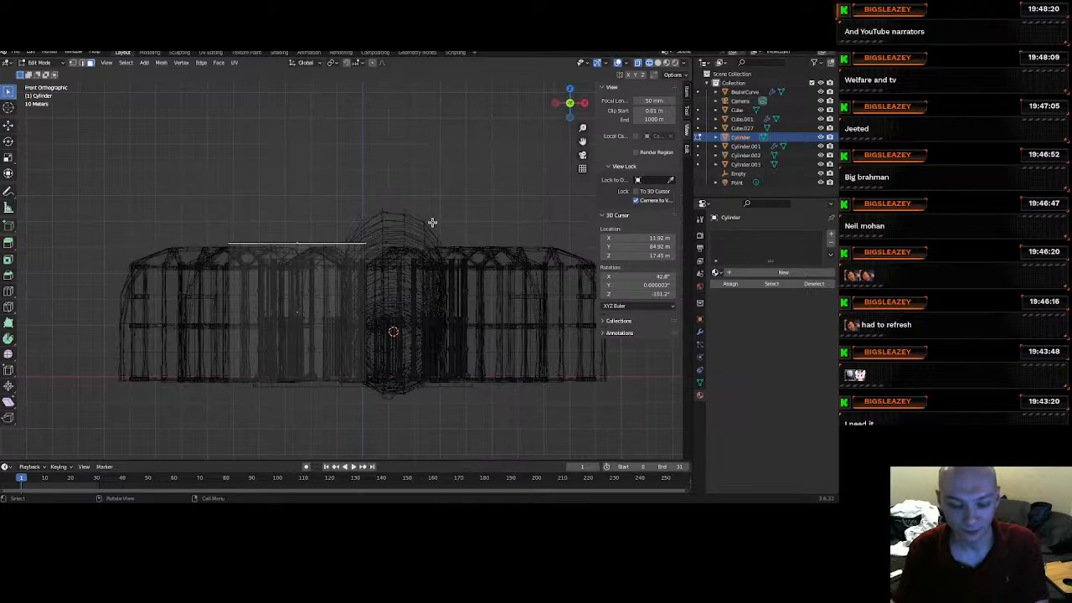
key("g")
key("z")
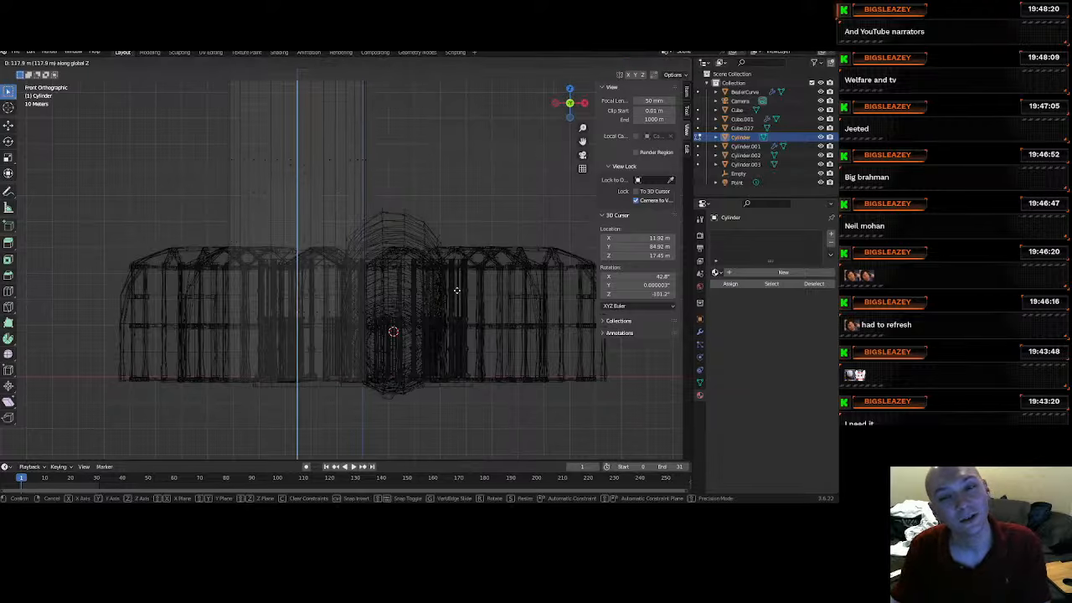
left_click(447, 217)
Lower the raised top face along Z by about 54.8 m.
scroll(435, 218, "down", 4)
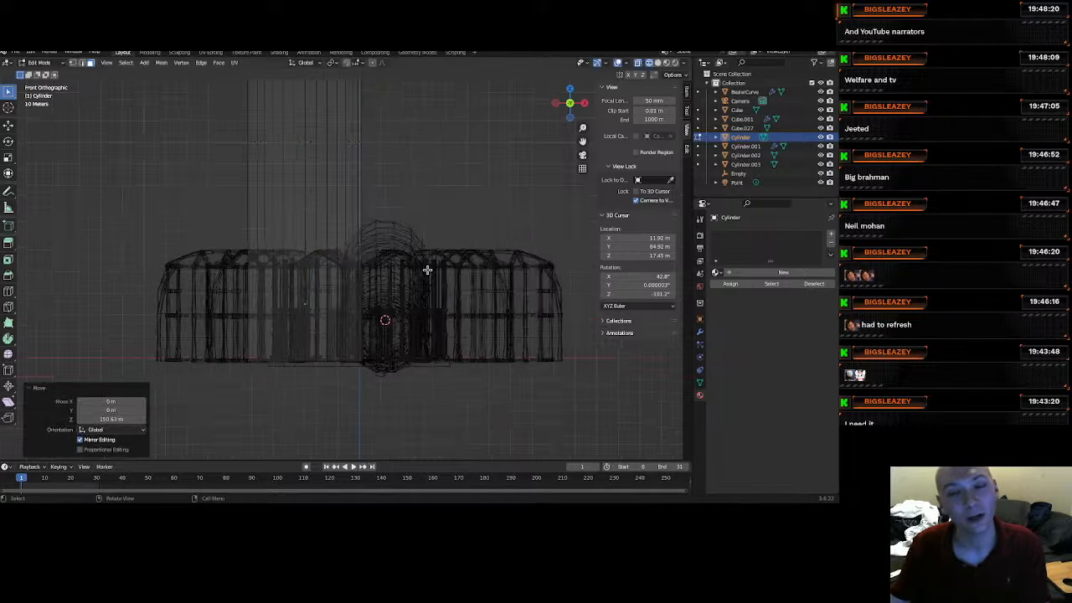
key("g")
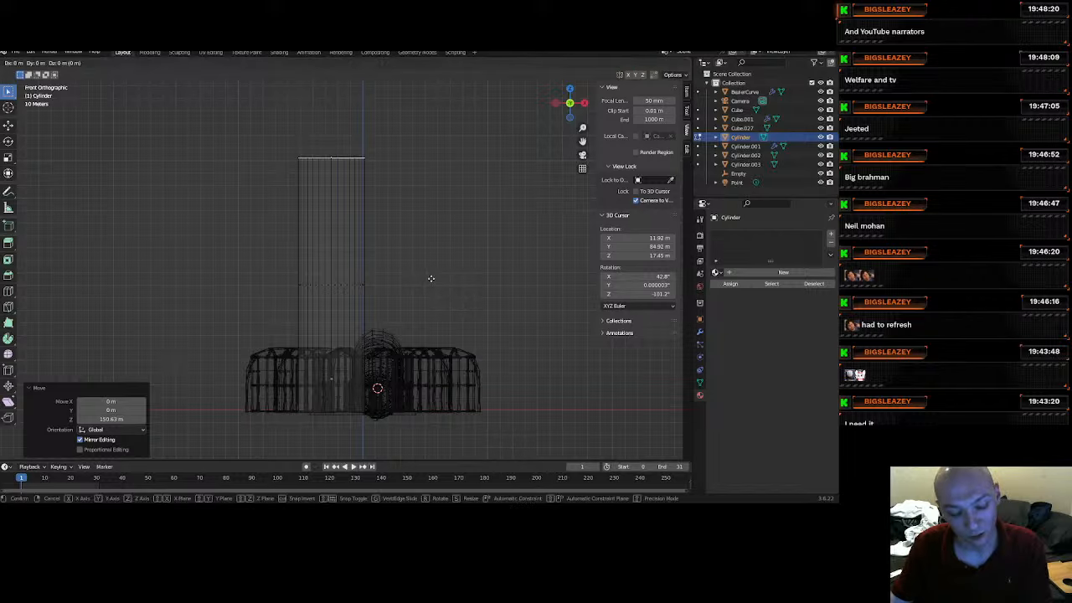
key("z")
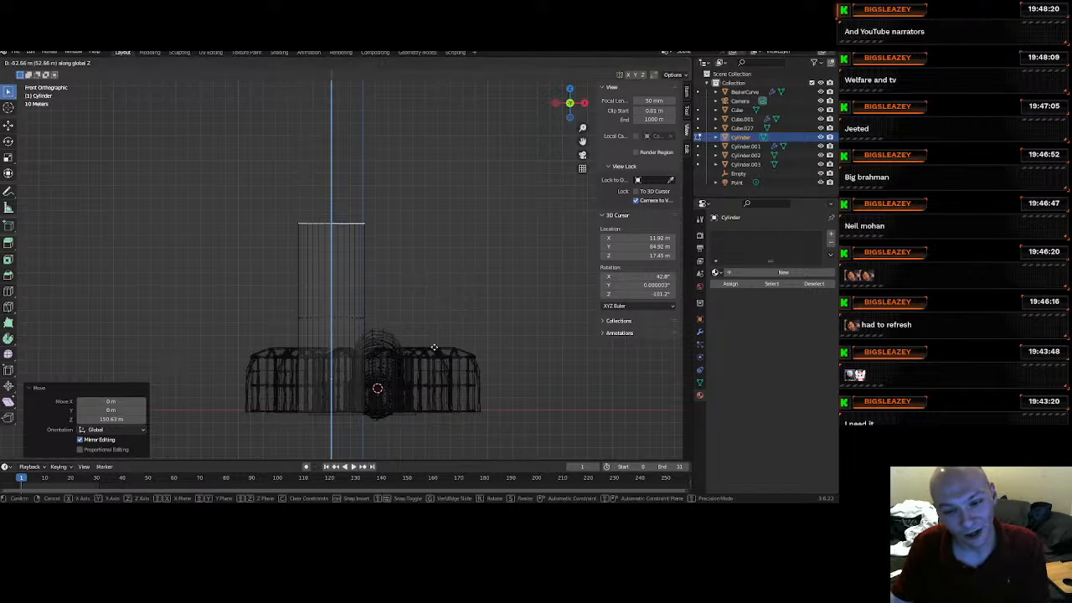
left_click(434, 345)
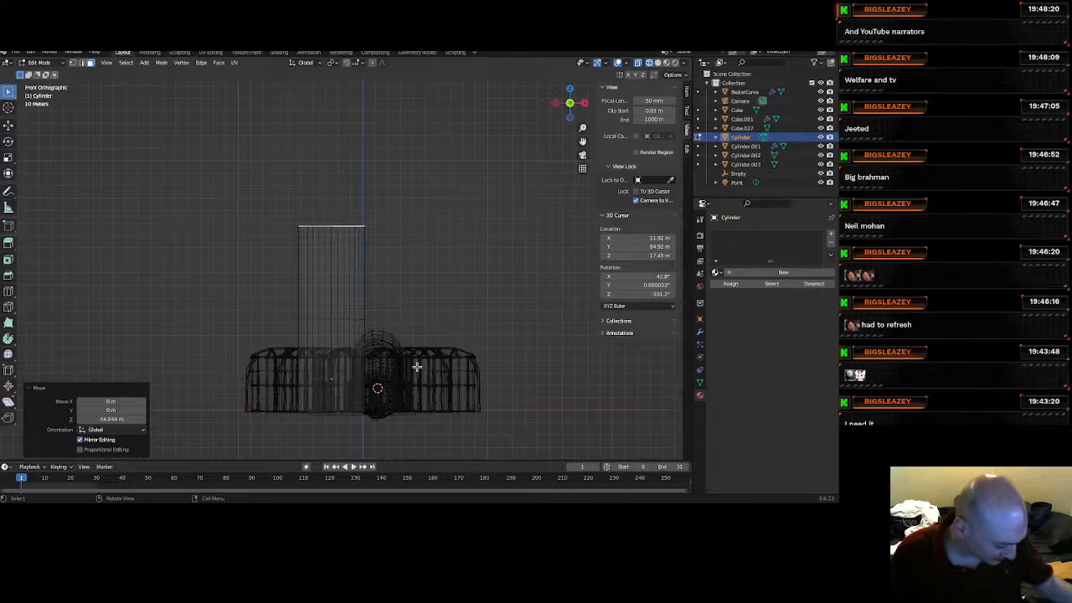
middle_click_drag(375, 282, 374, 320)
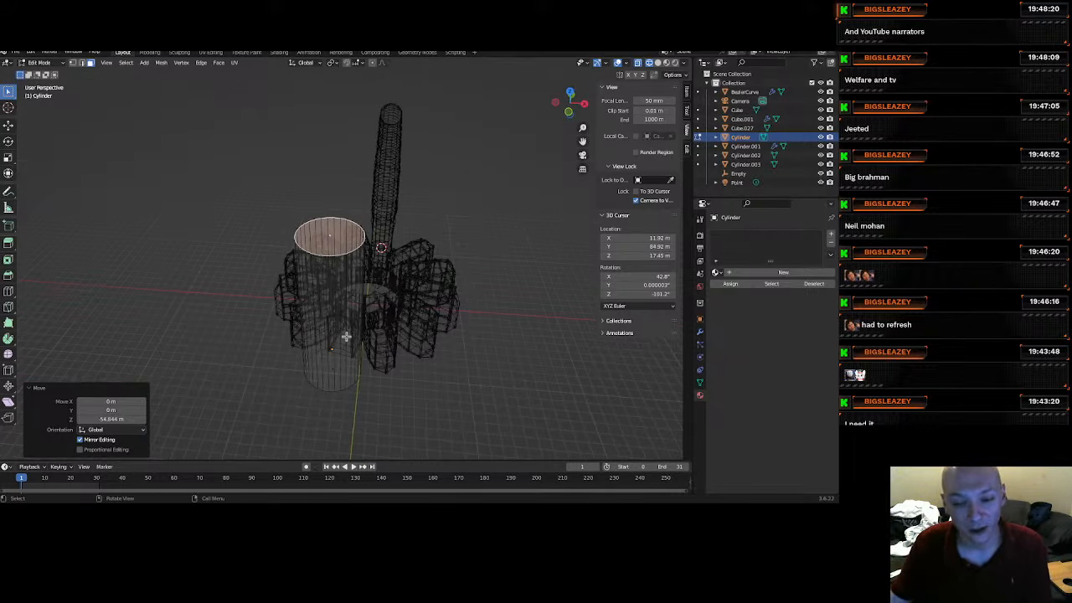
key("x")
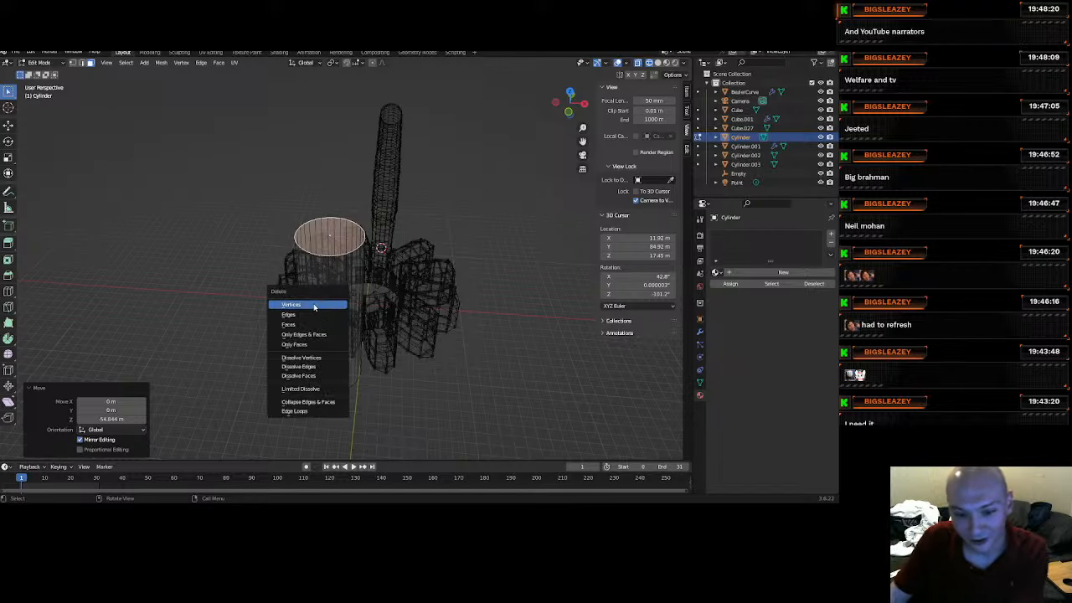
left_click(312, 306)
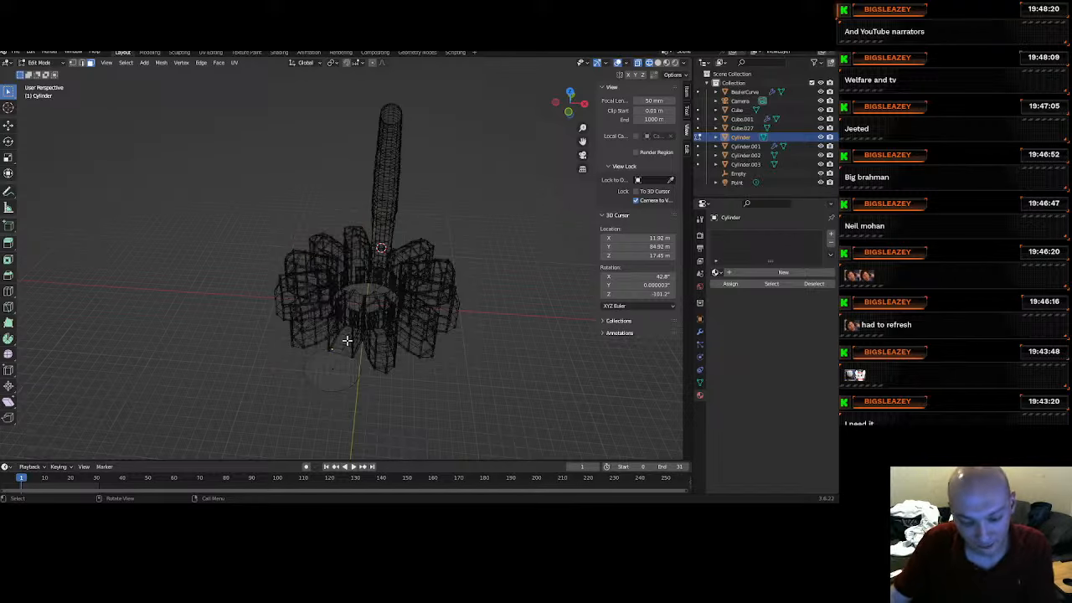
key("ctrl+z")
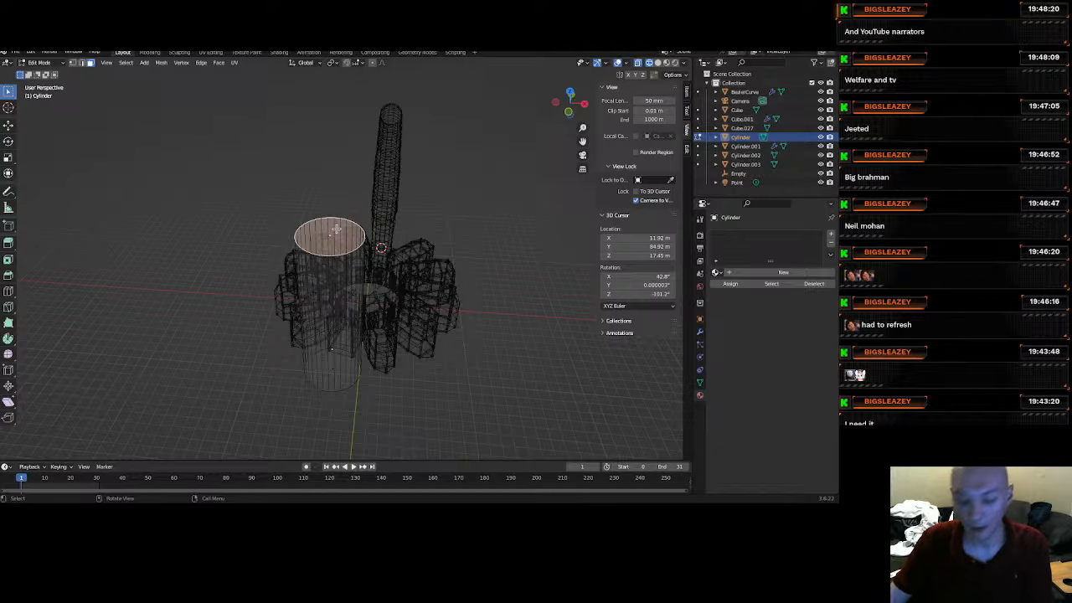
Delete the cylinder's top cap using the Faces option so the tube is open above.
key("x")
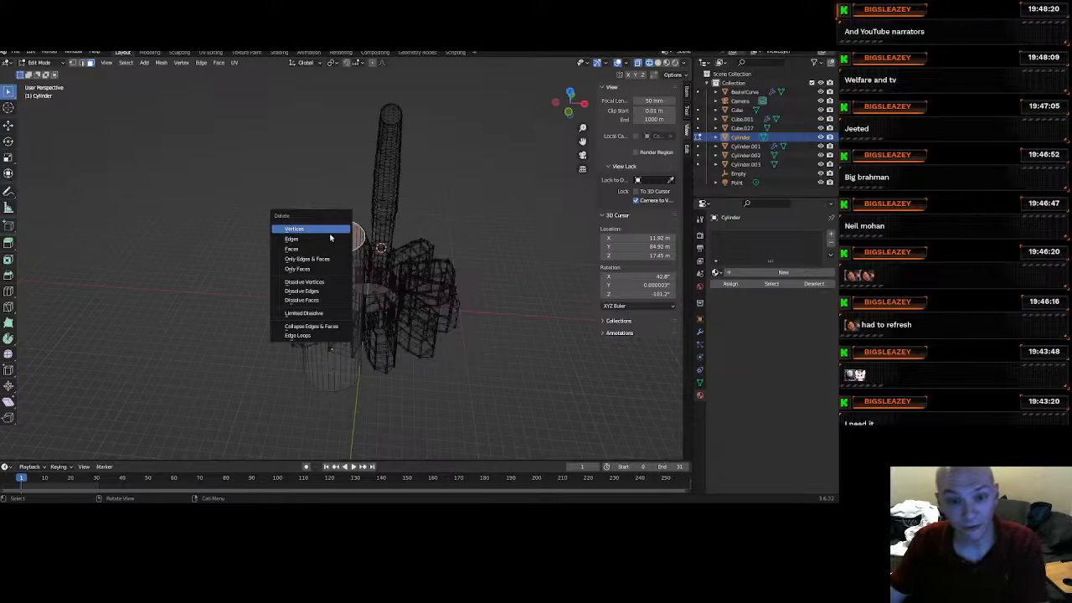
left_click(323, 250)
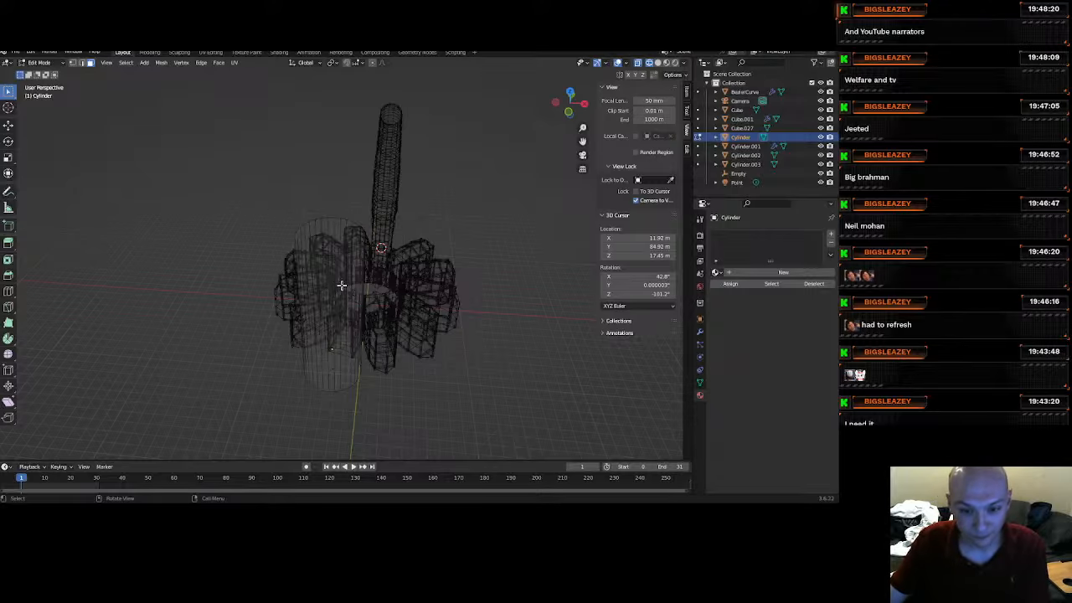
Add a loop cut around the cylinder in side view and slide it to just below the cells' roof peak, factor 0.405.
scroll(342, 287, "up", 3)
middle_click_drag(341, 287, 167, 293)
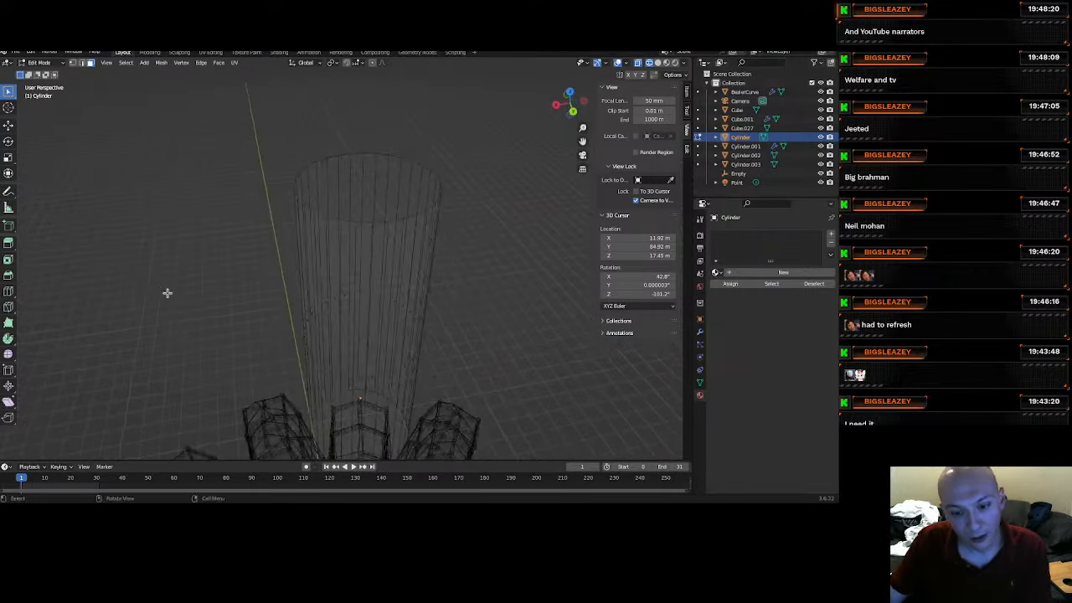
scroll(352, 344, "up", 2)
middle_click_drag(328, 309, 334, 247)
left_click(9, 292)
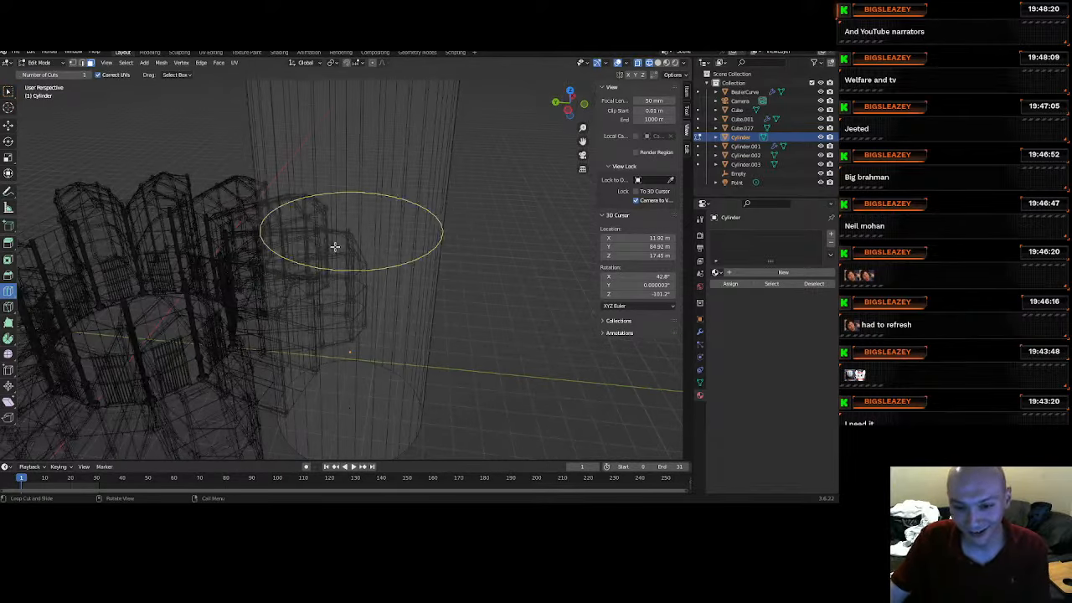
left_click(567, 113)
middle_click_drag(300, 343, 361, 302, "shift")
left_click_drag(358, 278, 330, 390)
scroll(376, 317, "down", 2)
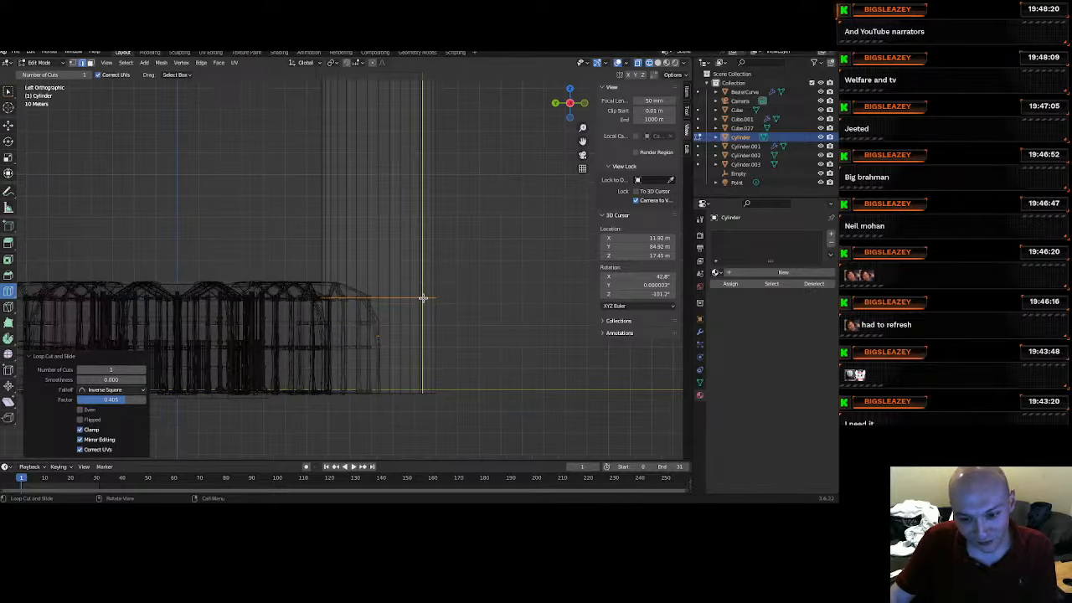
Add three more loop cuts higher up the cylinder's wall, sliding the last one upward with a factor of -0.841.
mouse_move(407, 277)
middle_mouse_down()
mouse_move(272, 314)
mouse_move(412, 293)
middle_mouse_up()
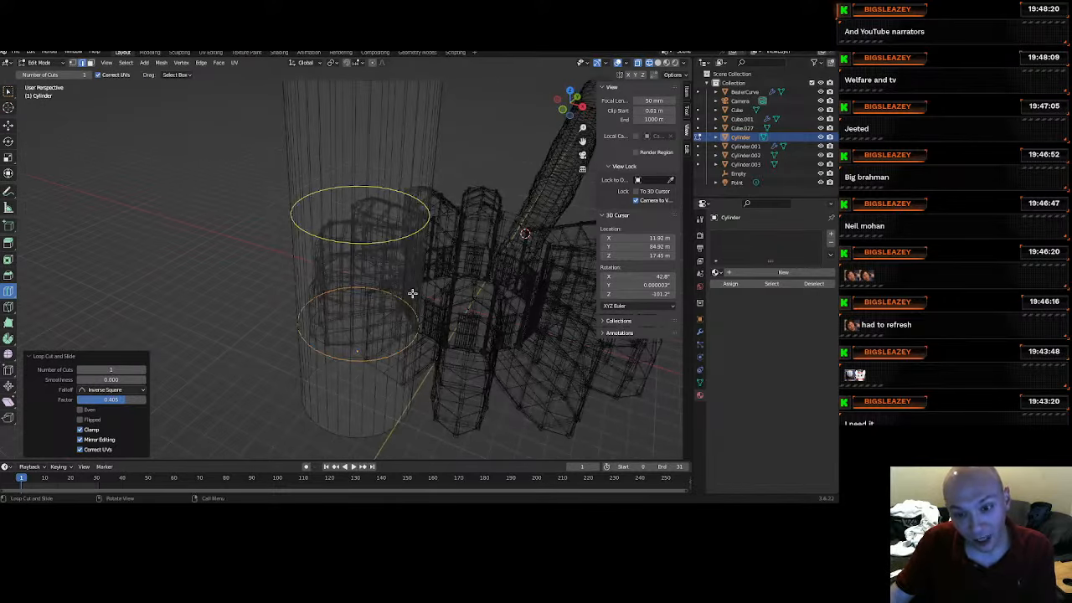
left_click(415, 290)
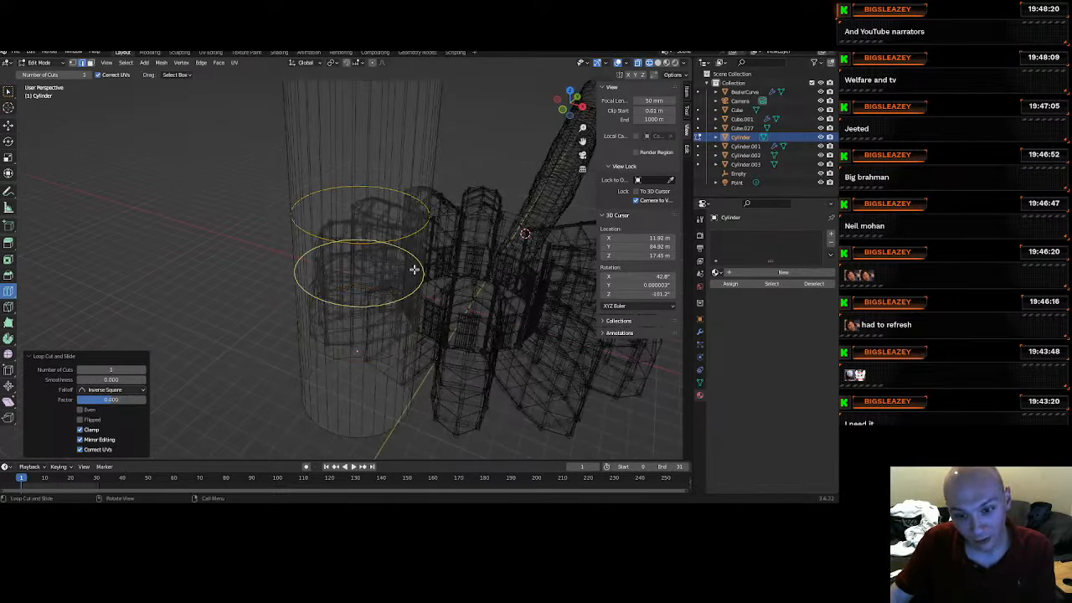
left_click_drag(415, 269, 405, 216)
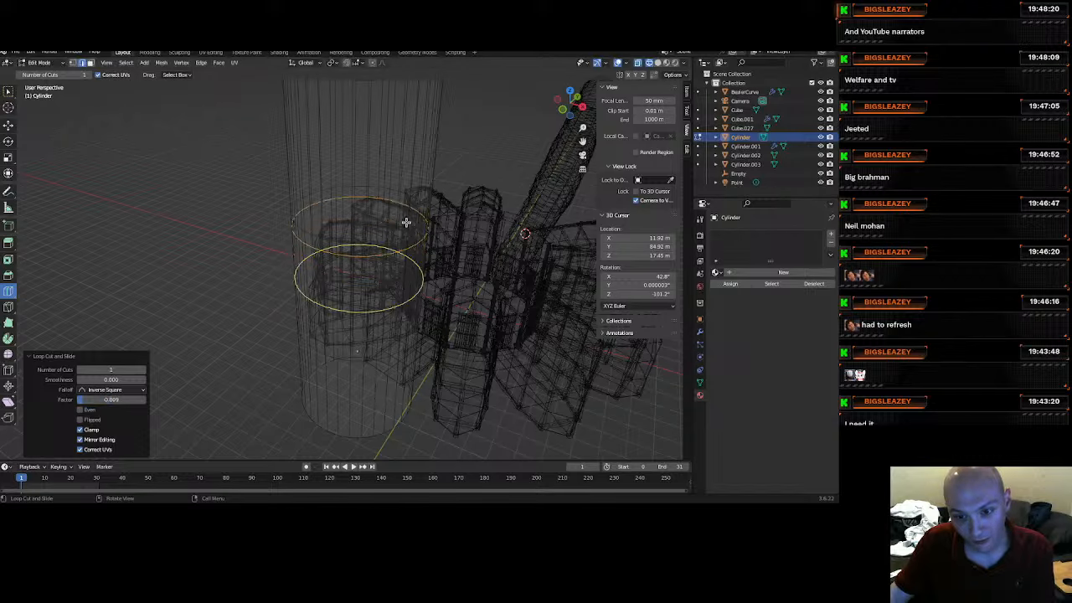
left_click_drag(361, 141, 378, 88)
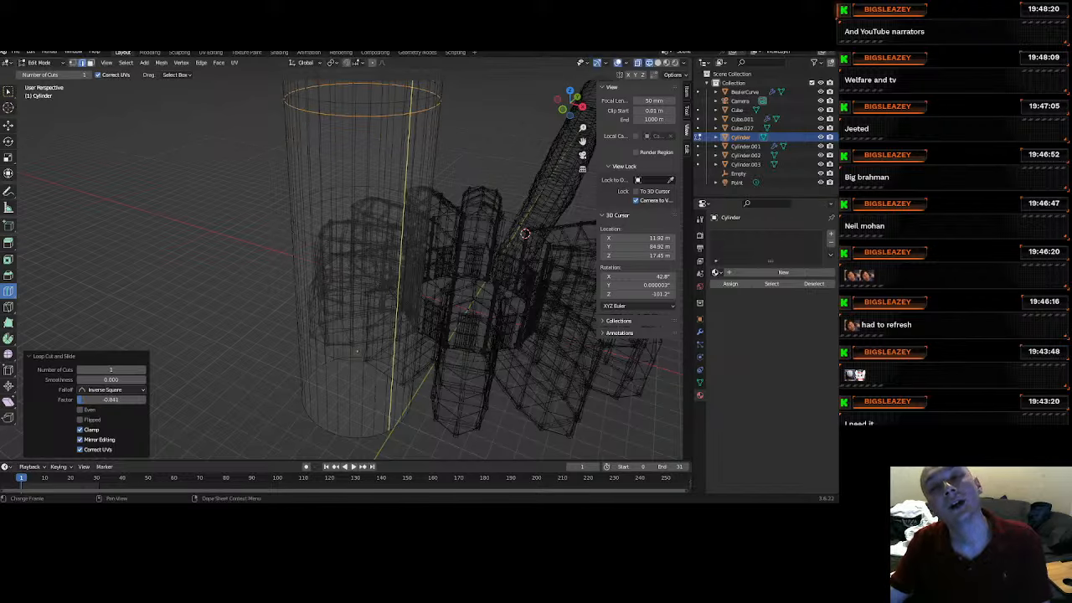
Return to the selection tool, switch to face selection and set the viewport shading to Solid.
left_click(8, 90)
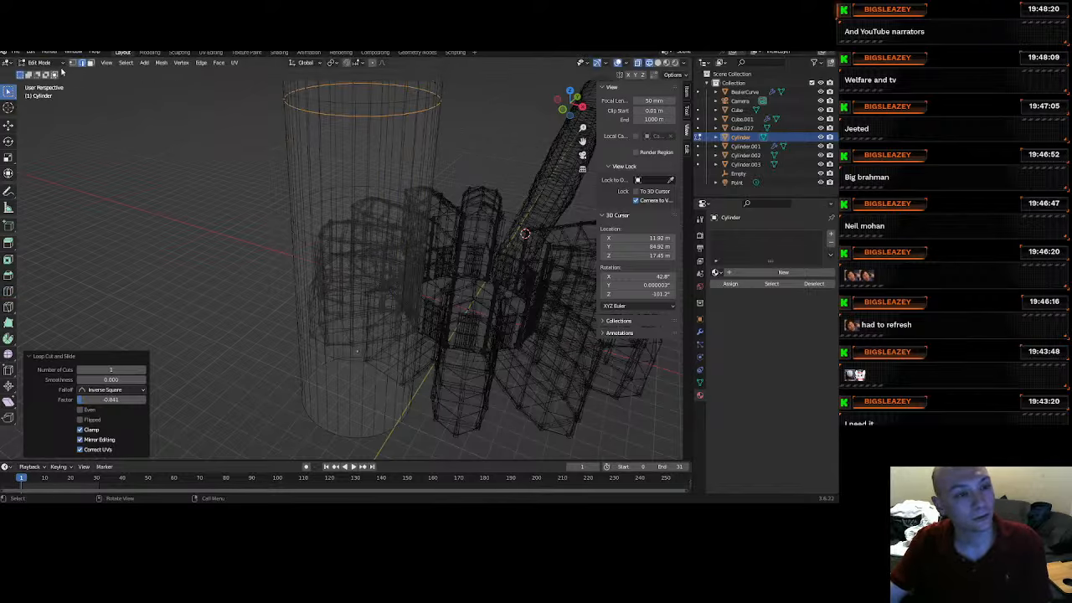
left_click(90, 64)
key("z")
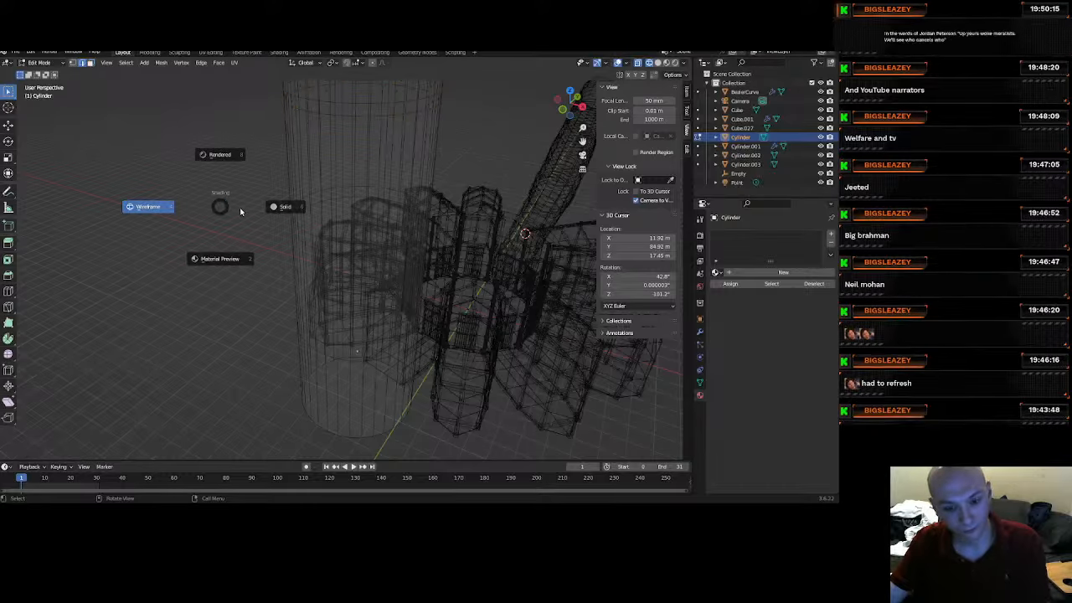
left_click(390, 235)
Delete the four adjacent cylinder wall faces that block the cell's open end, viewed from inside the cell.
middle_click_drag(414, 263, 352, 252)
scroll(340, 364, "up", 5)
scroll(307, 276, "up", 3)
scroll(275, 335, "up", 6)
middle_click_drag(276, 335, 350, 249, "shift")
scroll(311, 278, "up", 3)
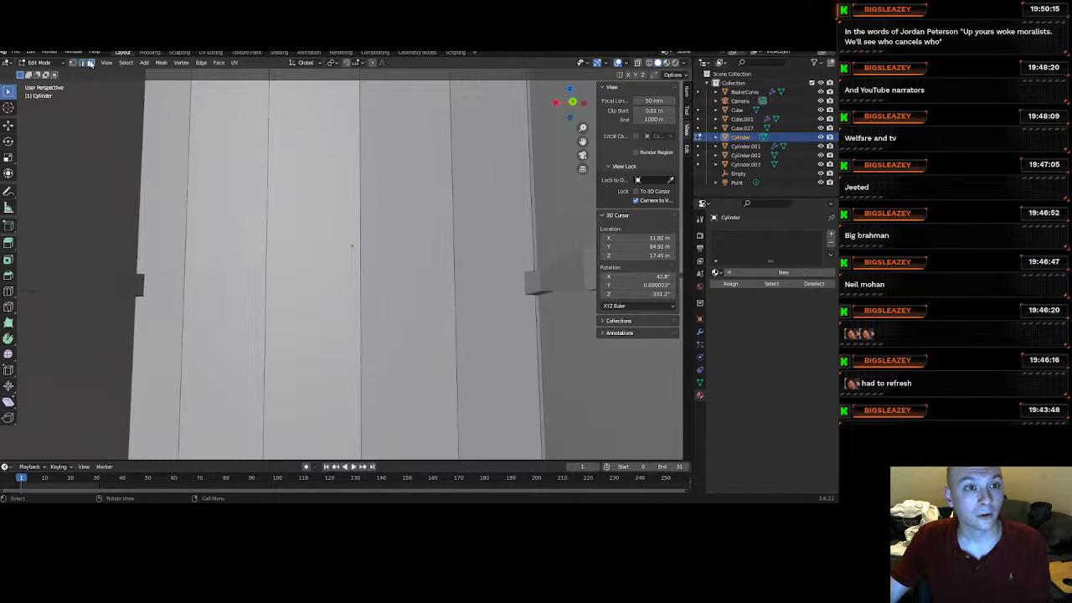
left_click(337, 305)
left_click(419, 326, "shift")
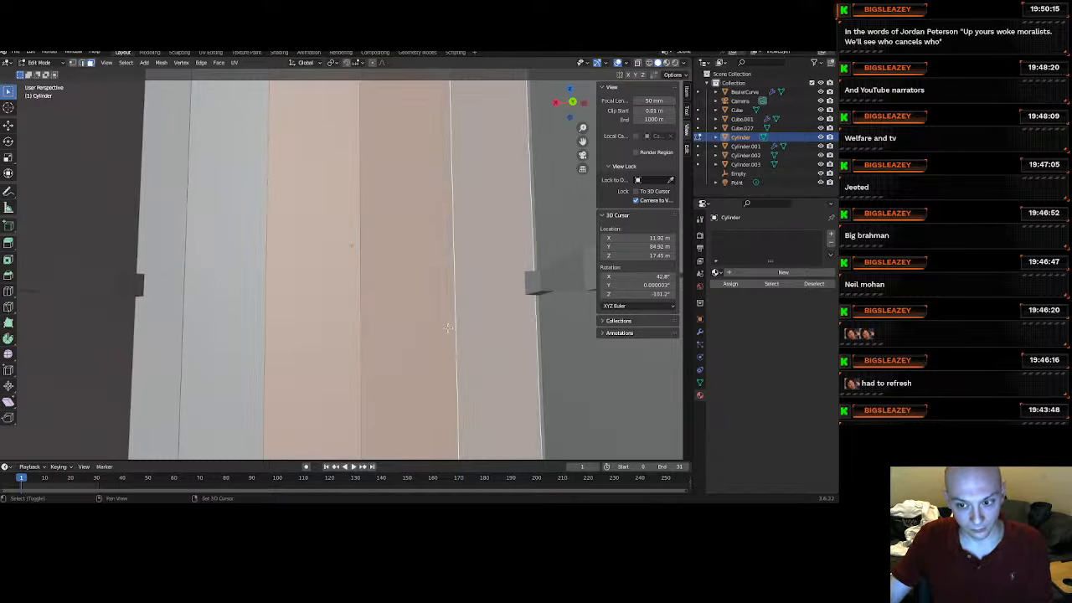
key("ctrl+KP_Add")
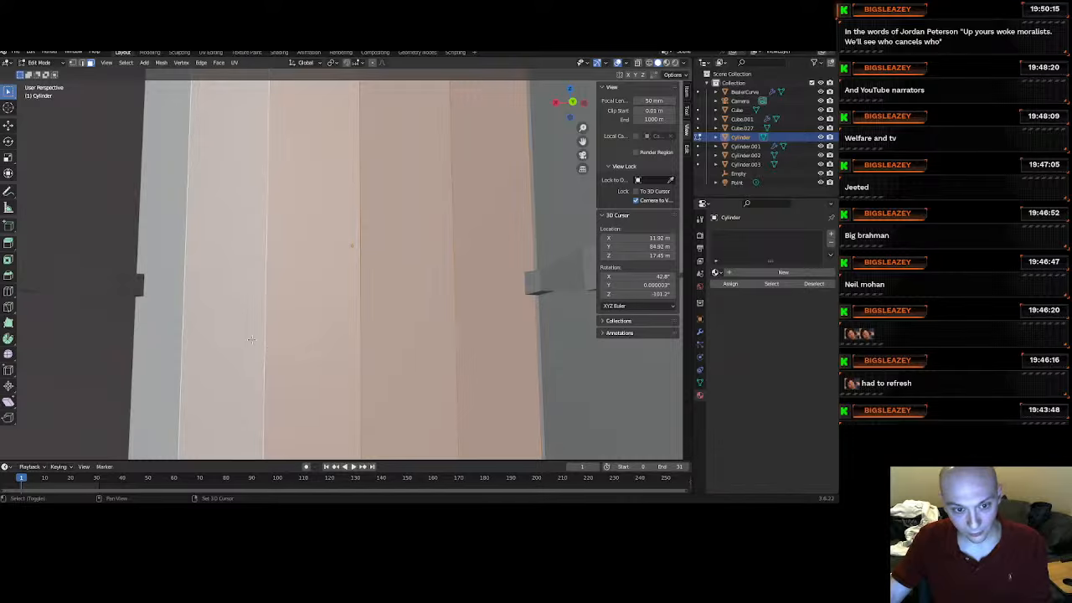
left_click(226, 339, "shift")
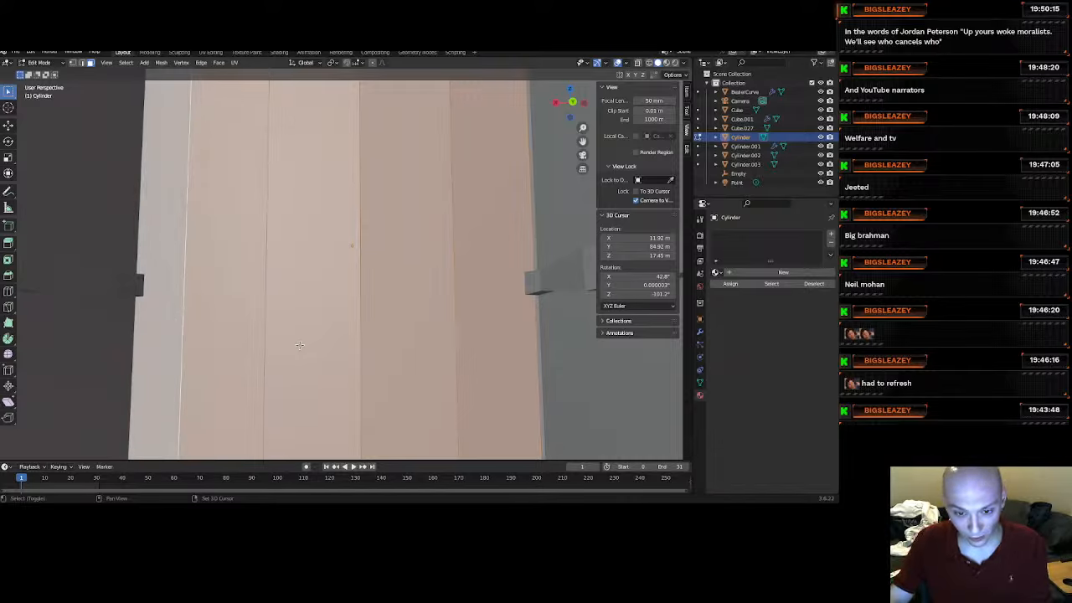
key("x")
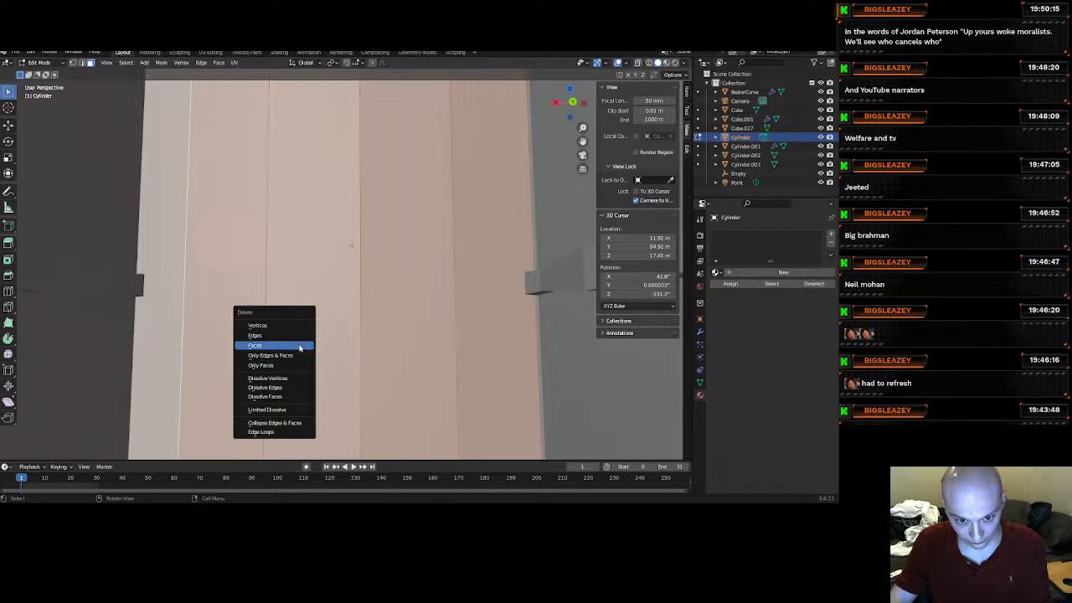
left_click(300, 345)
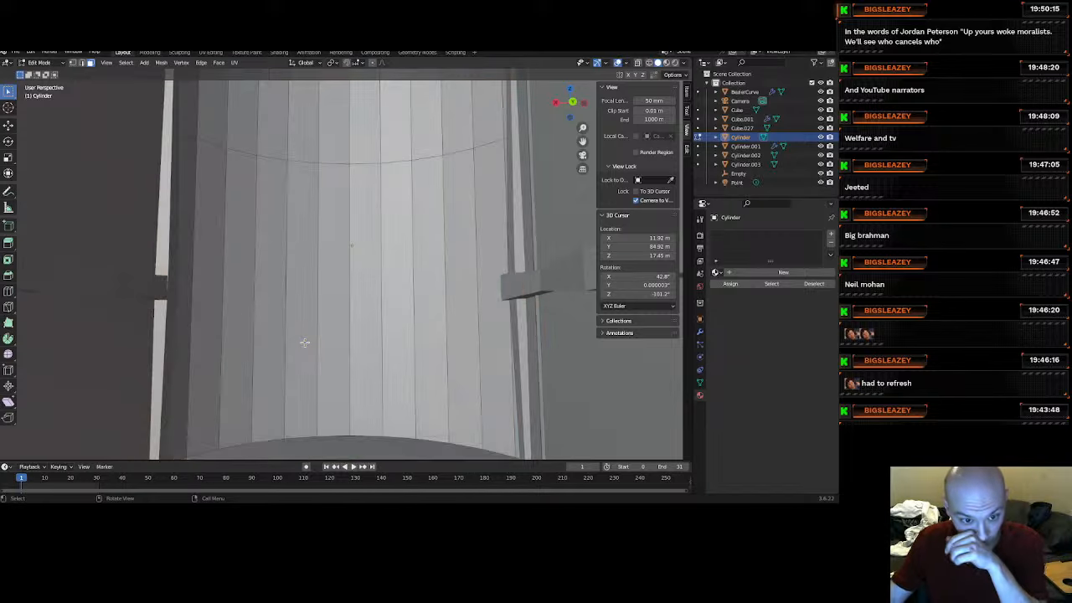
Examine the opening between the cell and the cylindrical chamber from inside, and the chamber's wall from outside.
middle_click_drag(301, 345, 226, 107)
scroll(227, 286, "down", 2)
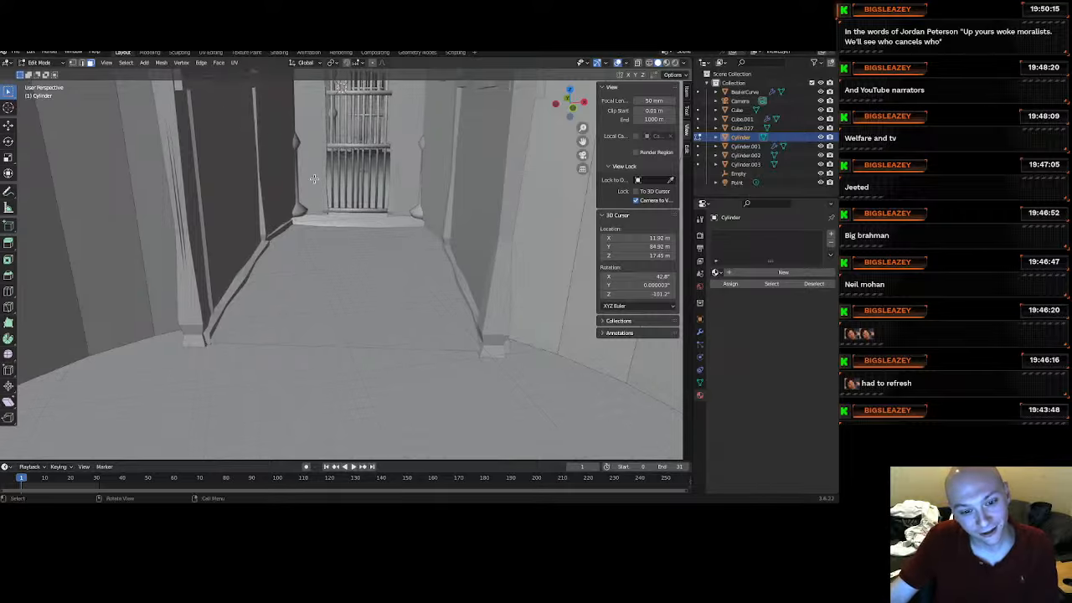
middle_click_drag(313, 181, 375, 348)
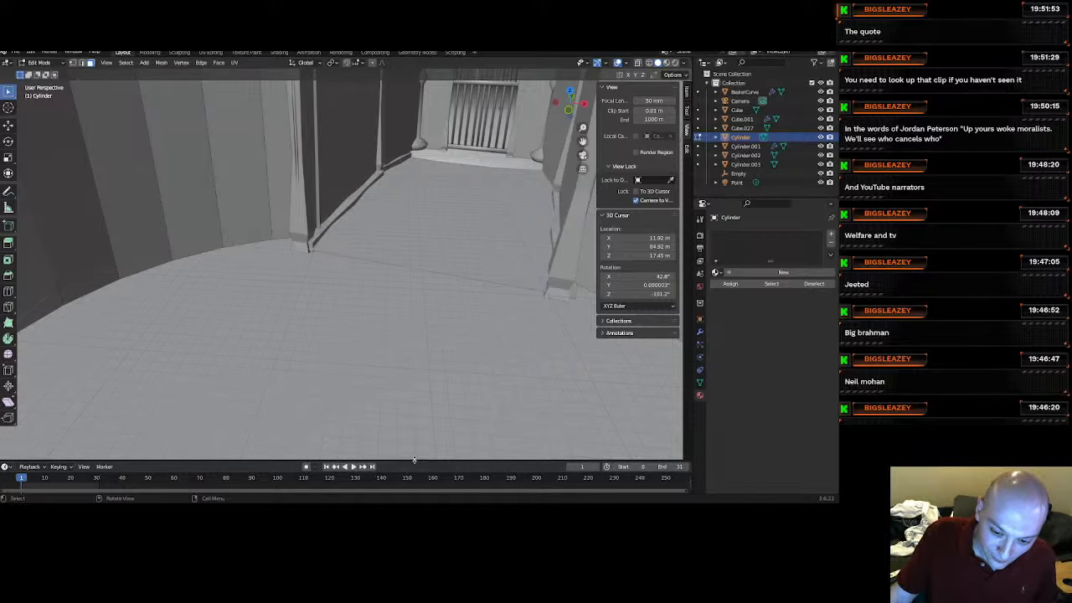
left_click_drag(414, 459, 422, 414)
scroll(422, 315, "up", 5)
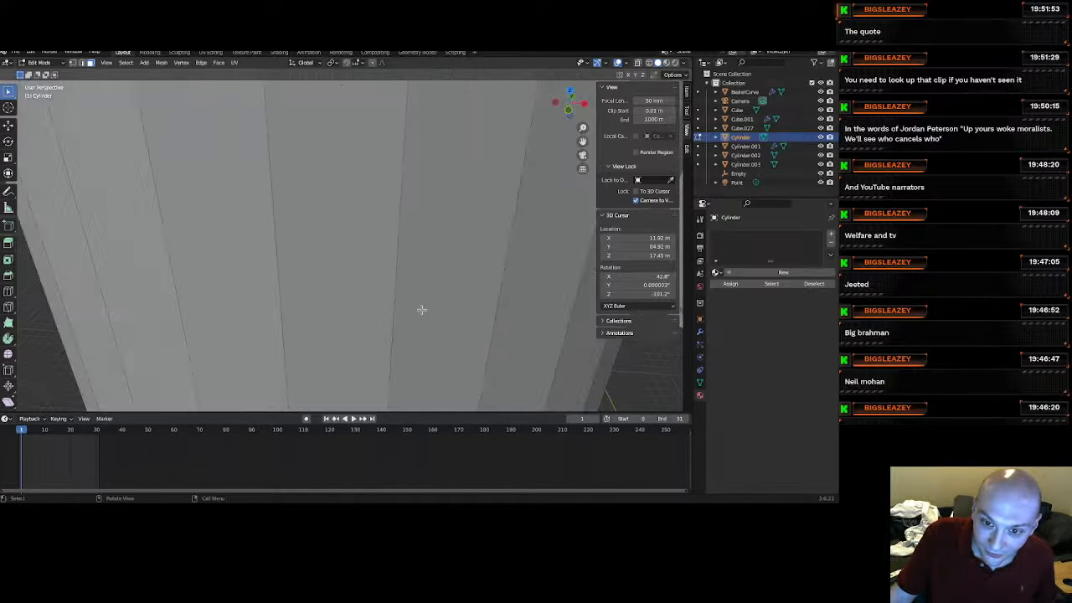
scroll(422, 310, "down", 6)
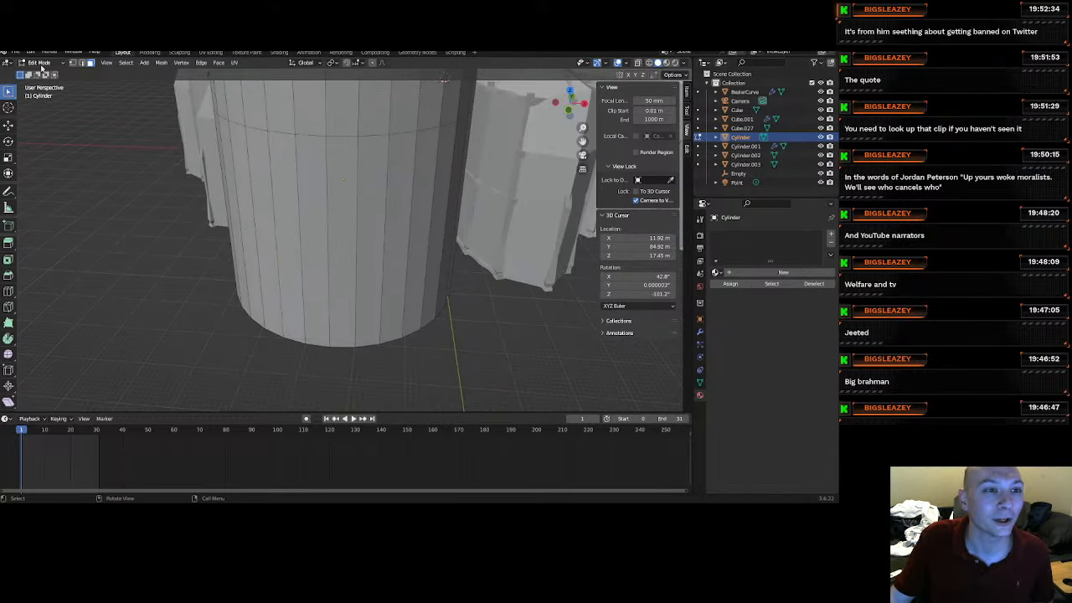
Return to Object Mode and apply Shade Smooth to the cylinder, checking its surface from near and far.
left_click(42, 64)
left_click(47, 73)
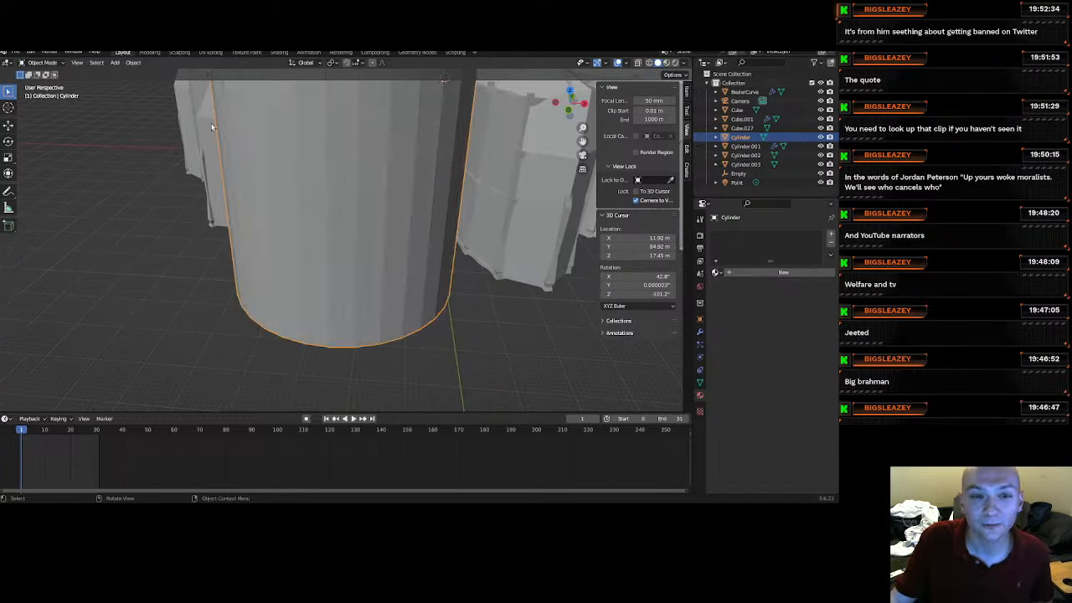
left_click(133, 63)
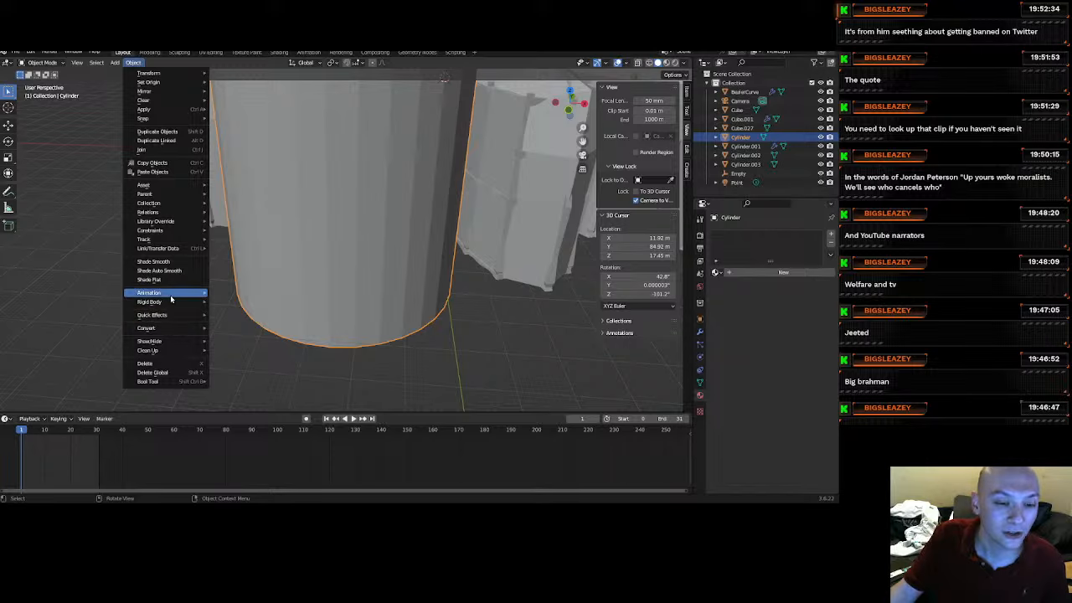
left_click(153, 261)
scroll(362, 275, "down", 5)
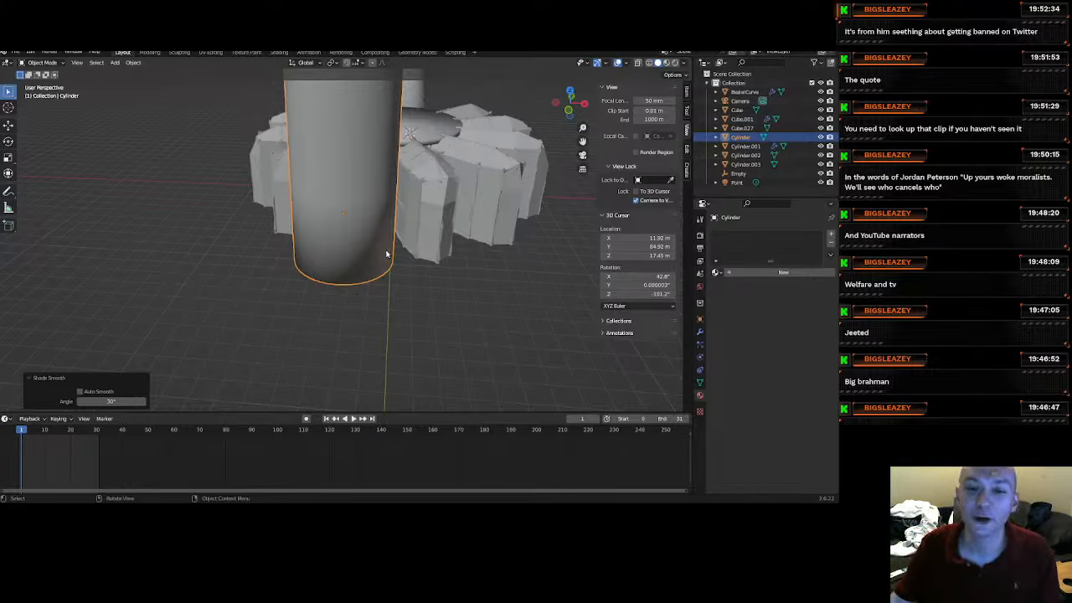
scroll(369, 218, "up", 5)
scroll(393, 223, "down", 6)
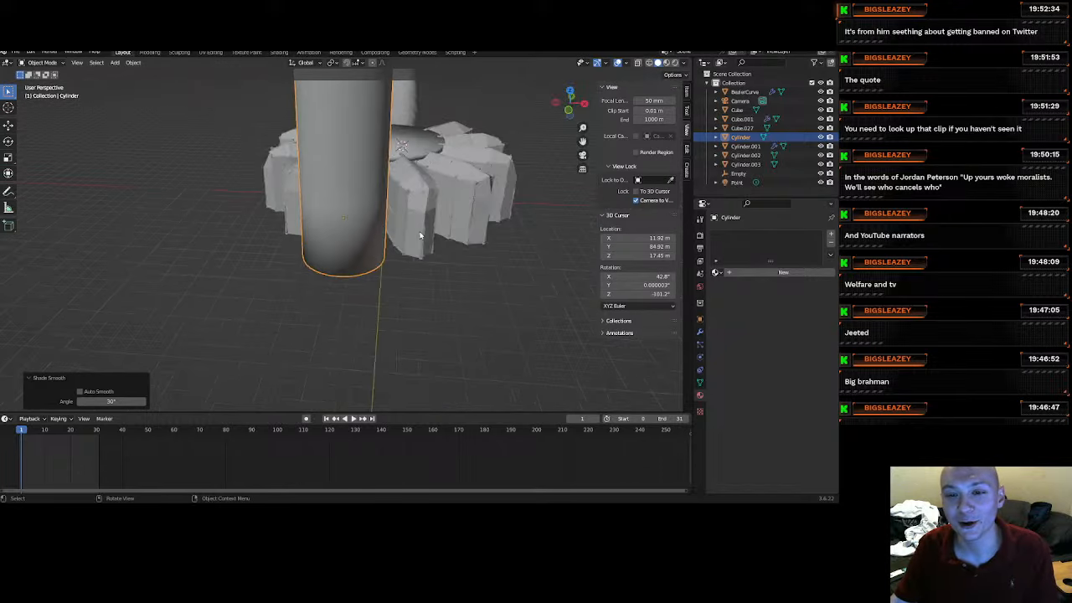
Put the cylinder in Edit Mode and switch to edge selection, with its outer wall in view.
middle_click_drag(358, 246, 360, 291)
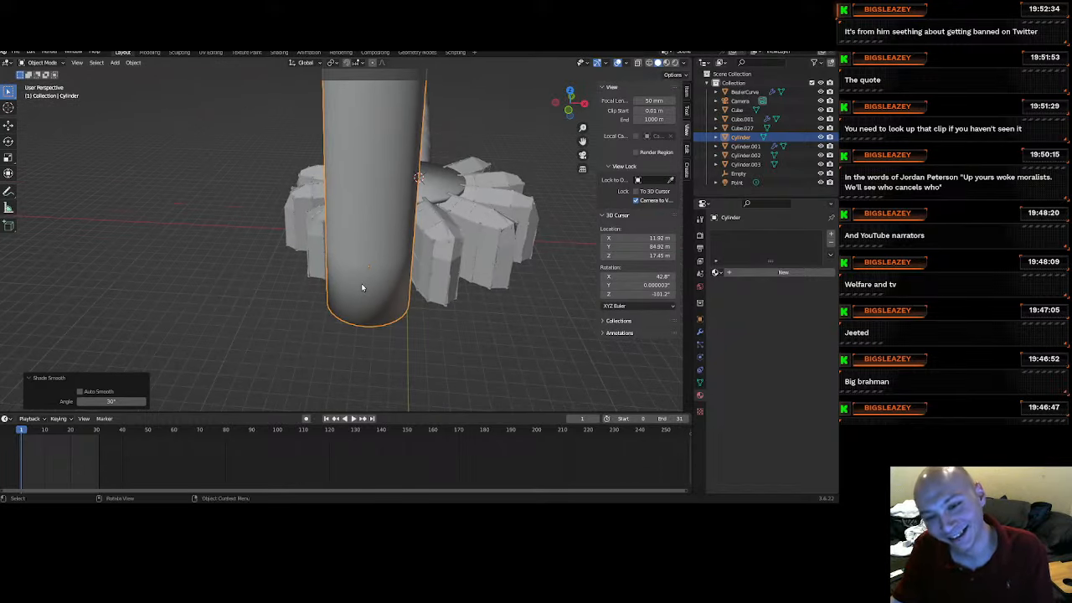
scroll(375, 301, "up", 3)
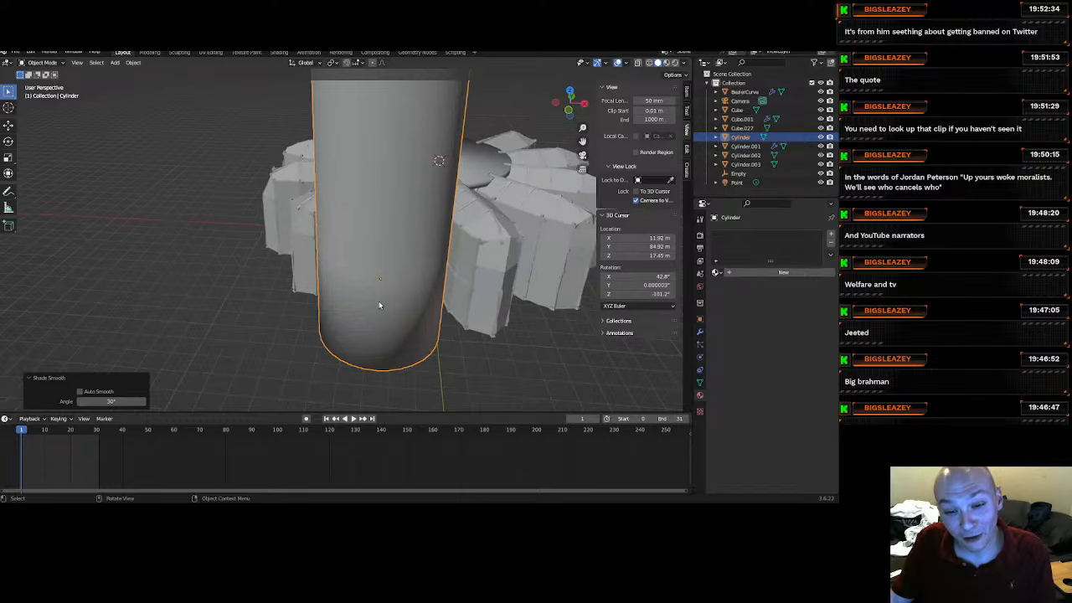
scroll(391, 308, "down", 3)
middle_click_drag(391, 307, 269, 394)
scroll(295, 319, "up", 3)
scroll(295, 318, "up", 5)
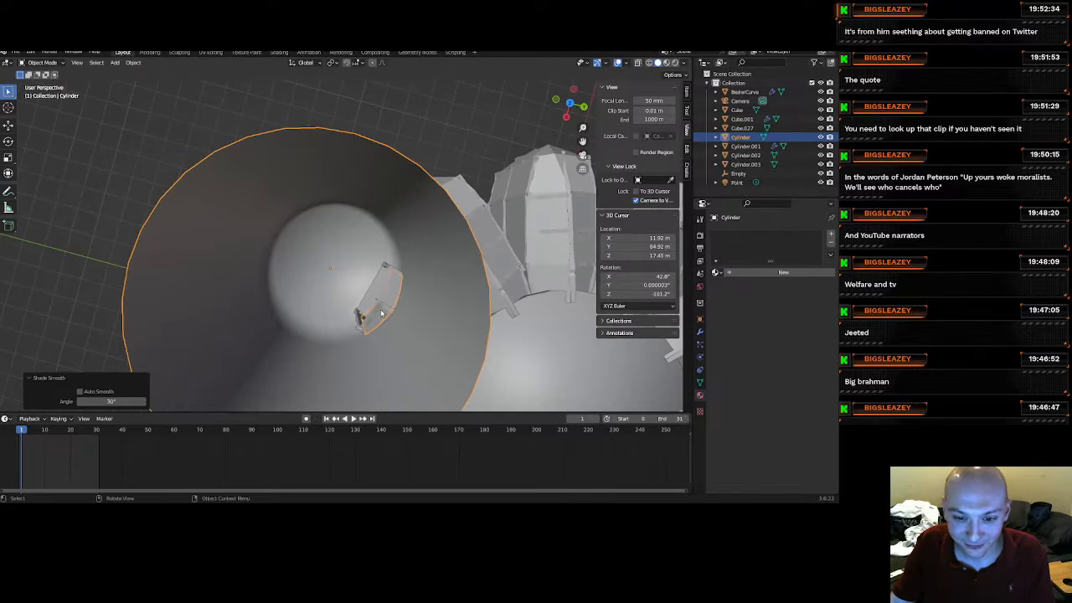
left_click(46, 63)
left_click(47, 86)
middle_click_drag(324, 261, 309, 220)
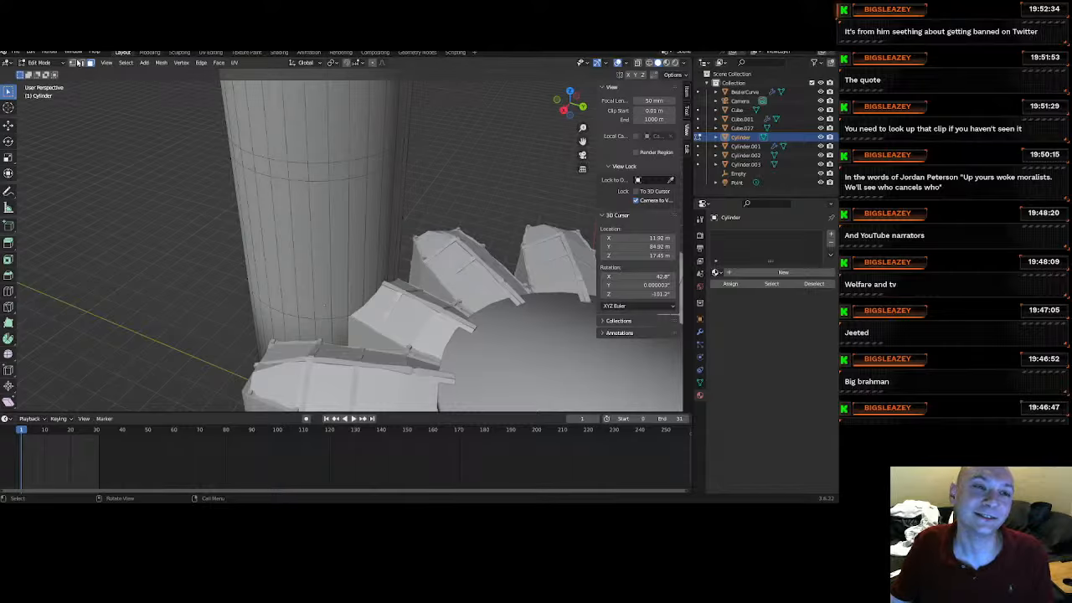
left_click(81, 63)
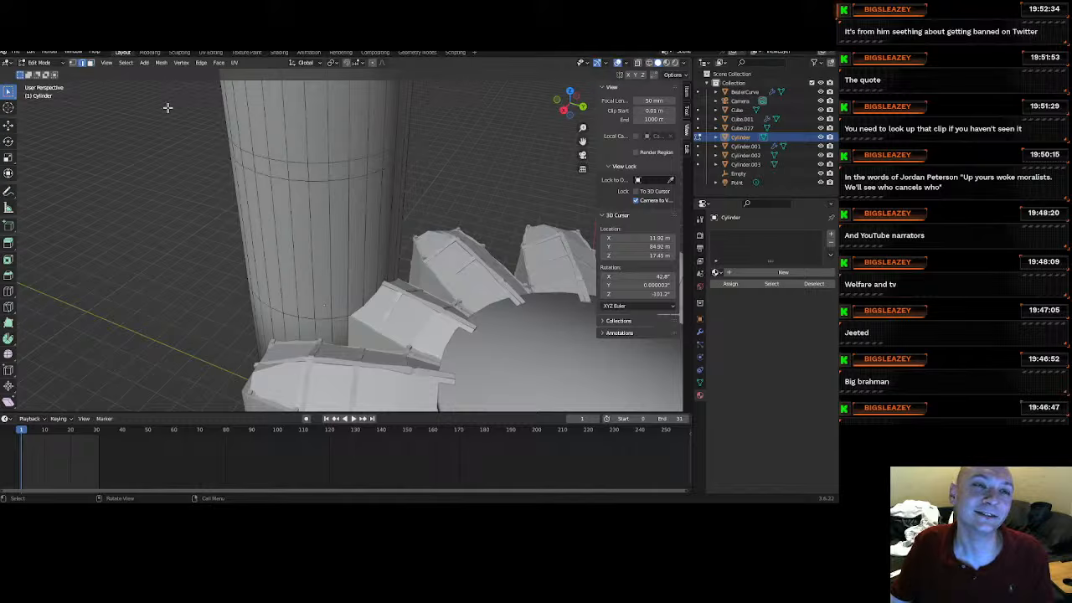
Scale the upper of the two closely spaced mid-height edge loops on the cylinder to about 0.808.
left_click(312, 162, "alt")
key("s")
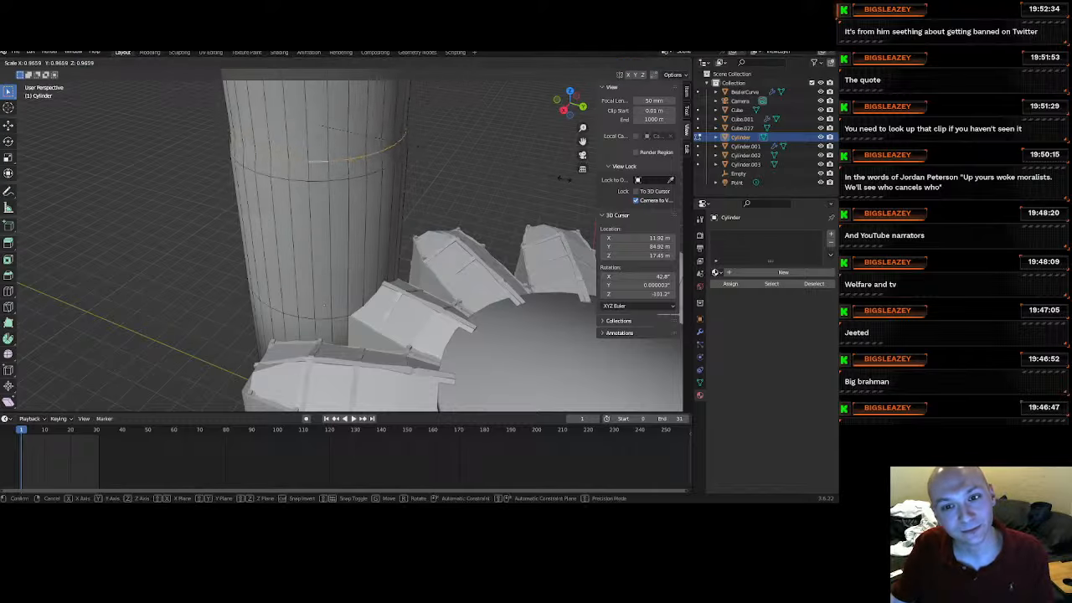
left_click(368, 174)
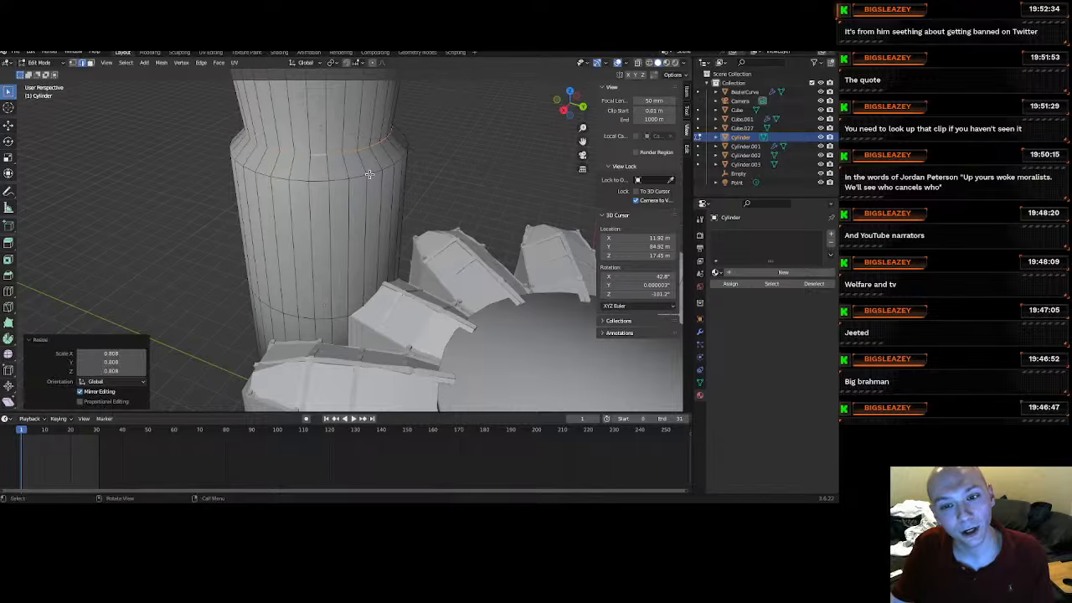
Select the edge loop just below the cylinder's open rim and scale it to about 0.82.
left_click(368, 174, "alt")
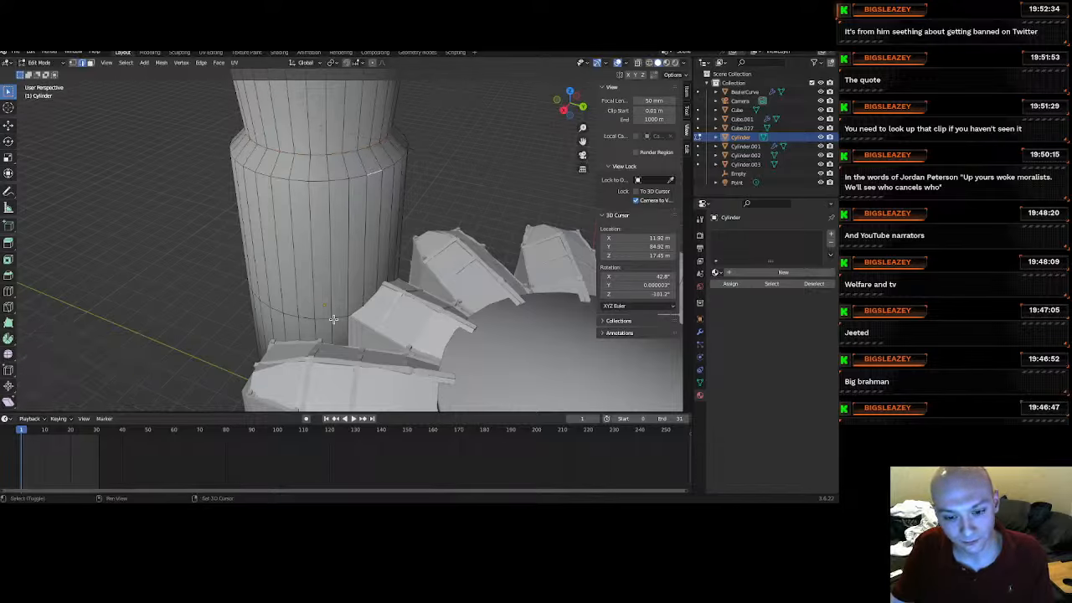
middle_click_drag(340, 94, 345, 156)
left_click(343, 158, "alt")
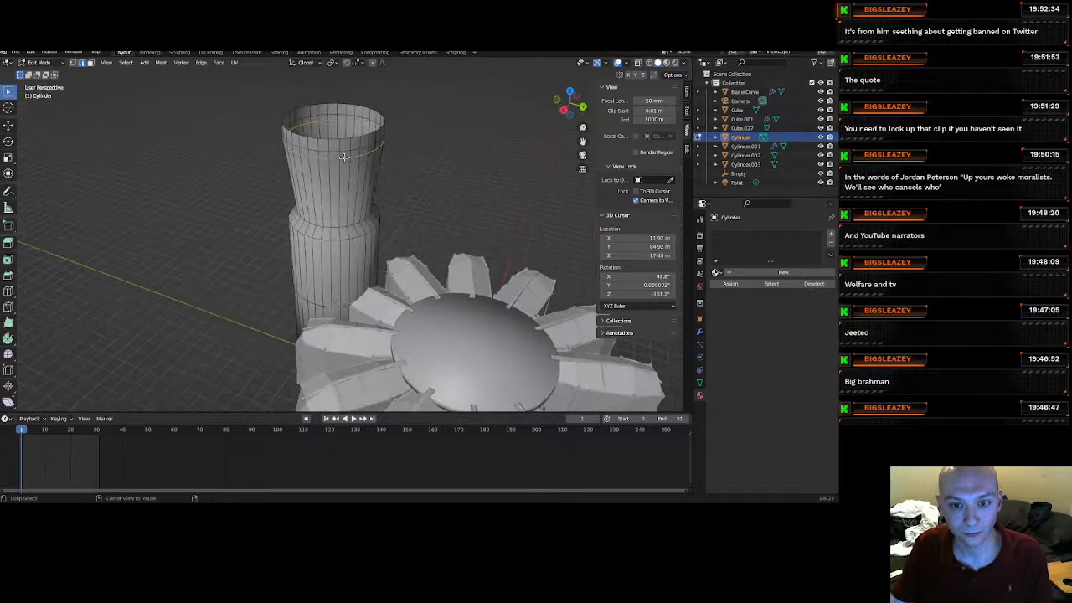
key("s")
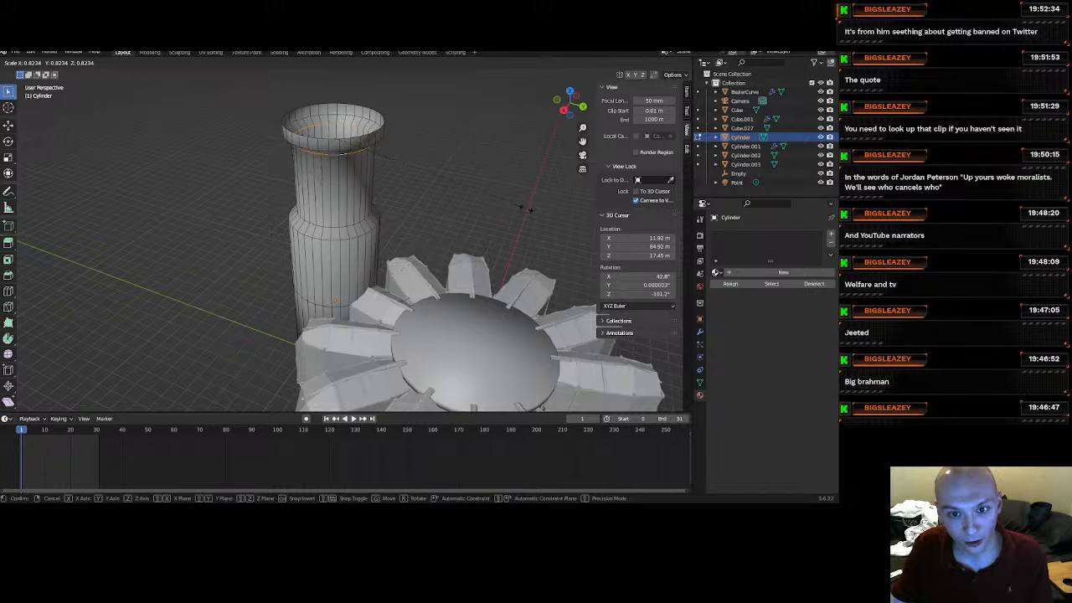
left_click(527, 208)
Extrude the cylinder's open rim loop upward about 11.3 m and scale the new rim to about 0.689.
left_click(354, 138)
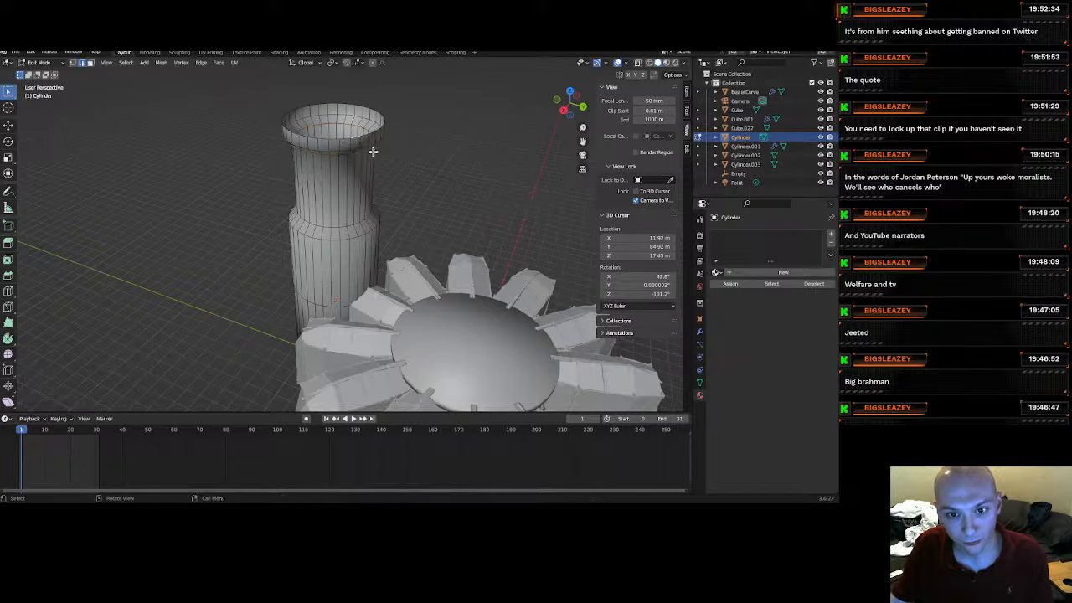
middle_click_drag(354, 138, 388, 220)
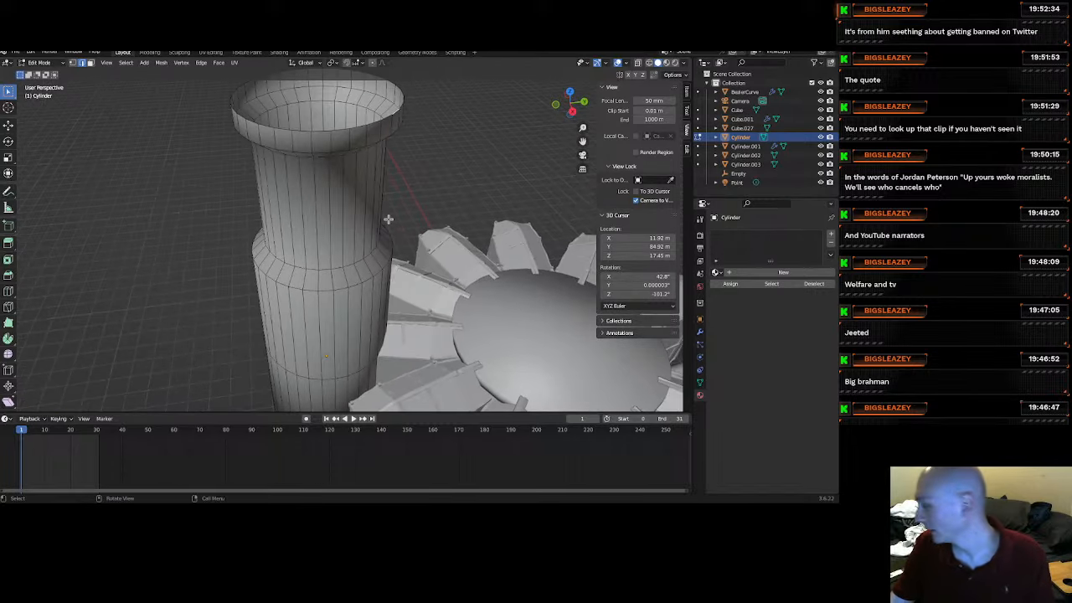
left_click(370, 125, "alt")
scroll(385, 150, "down", 3)
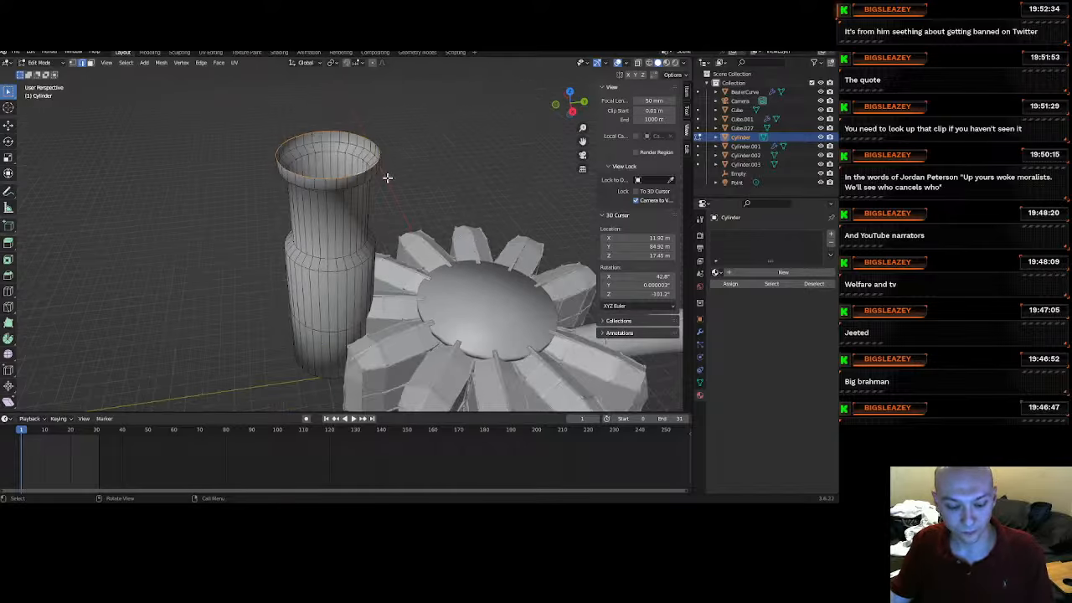
key("g")
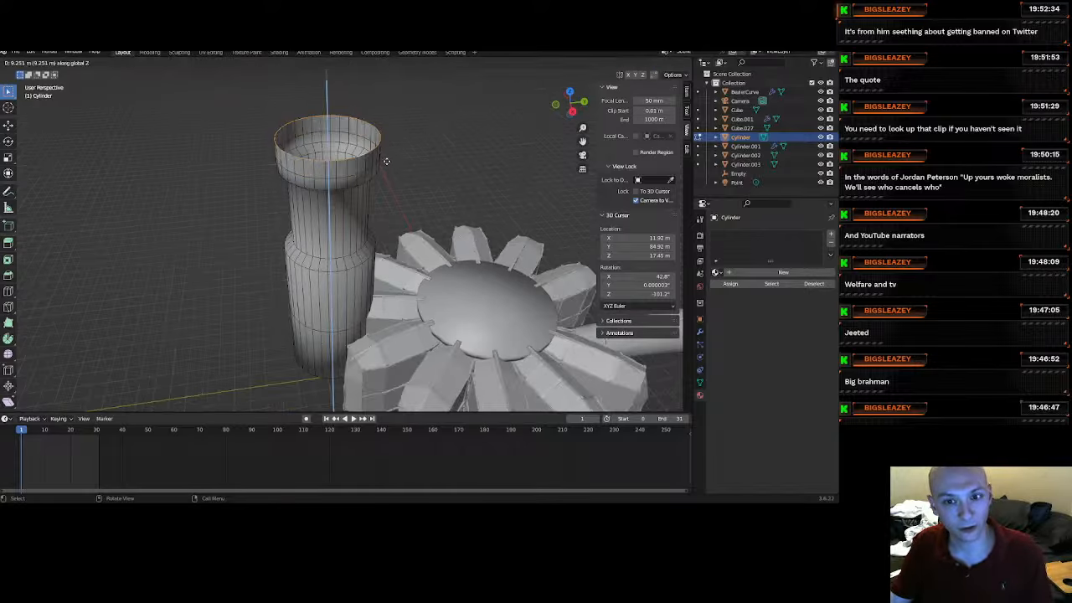
left_click(387, 157)
key("s")
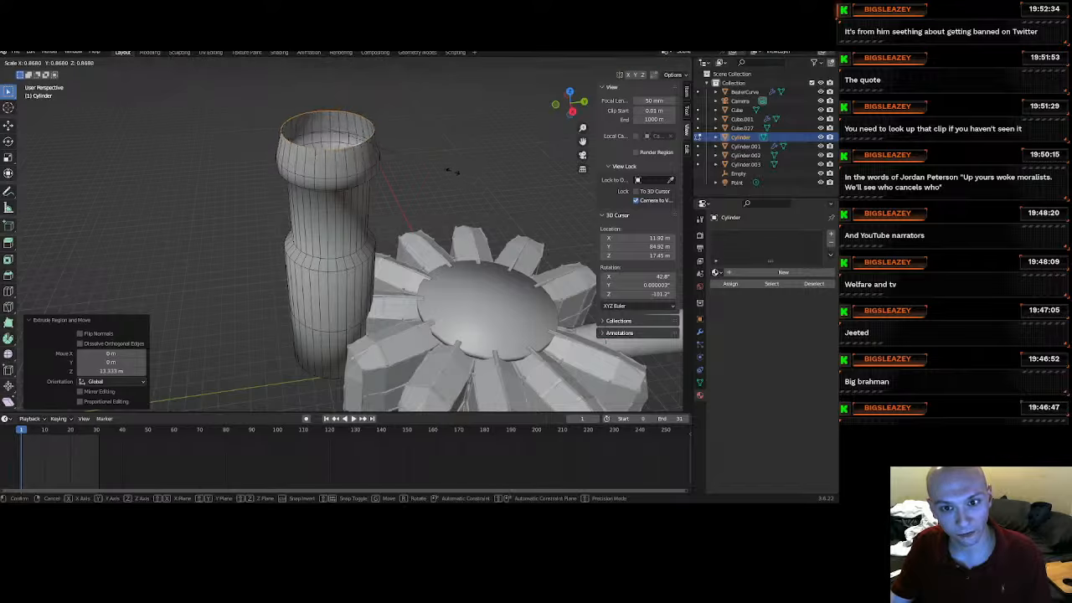
left_click(426, 167)
Raise the narrowed rim about 36.947 m along Z and return to Object Mode.
key("e")
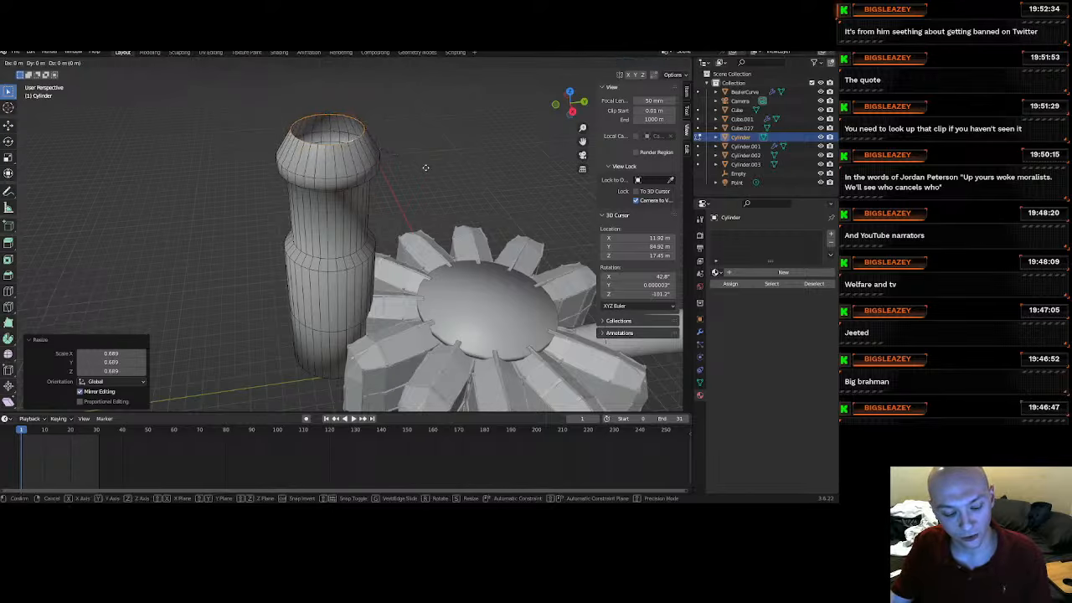
key("z")
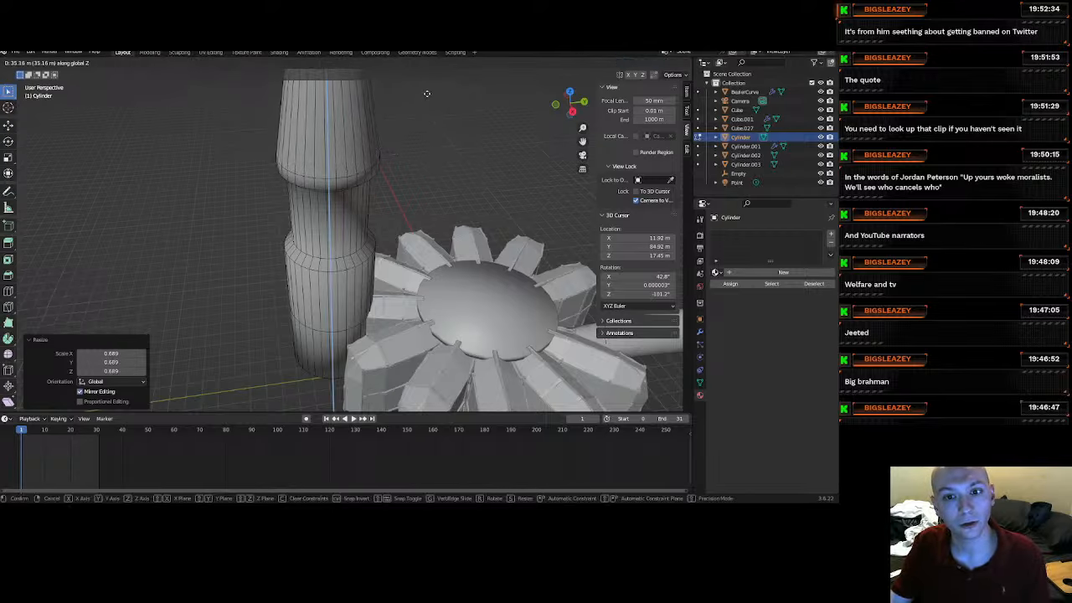
left_click(425, 90)
scroll(260, 109, "down", 3)
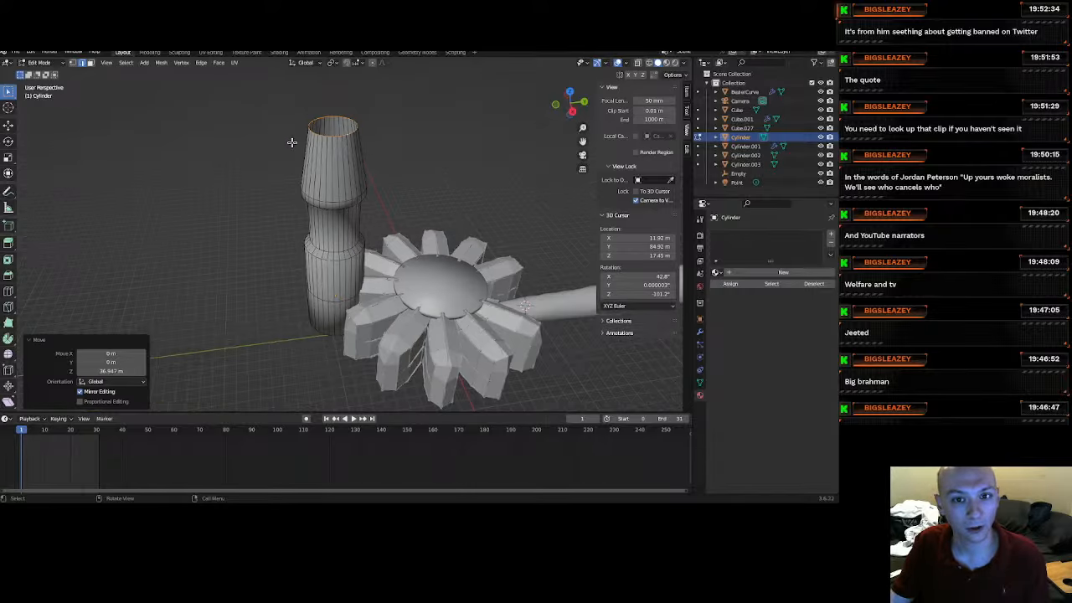
left_click(44, 62)
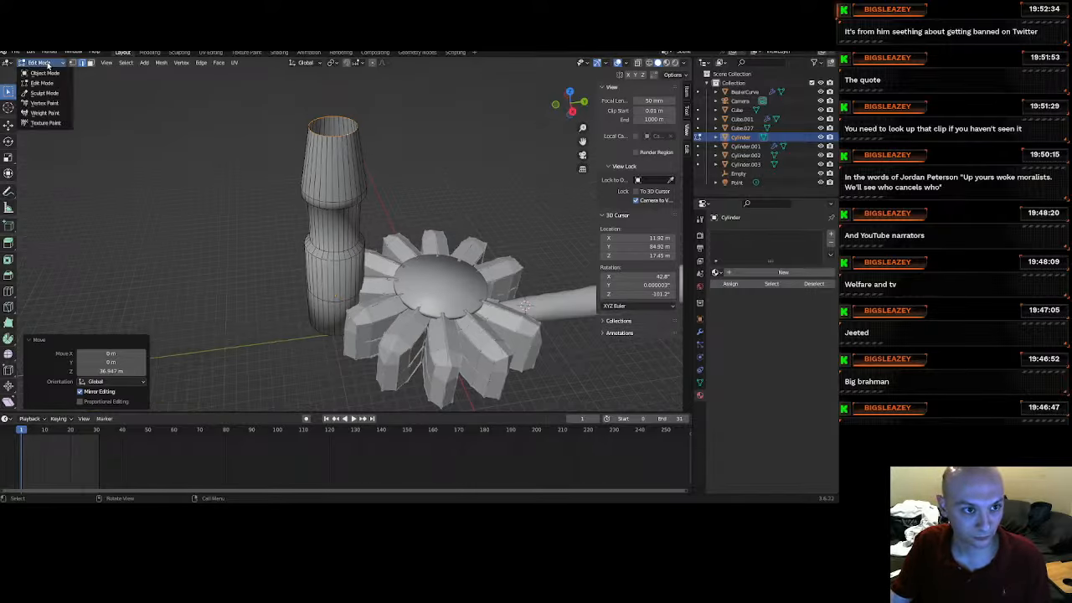
left_click(47, 73)
Add a Solidify modifier to the cylinder with a thickness of 0.07 m and check the wall inside.
middle_click_drag(324, 225, 355, 283)
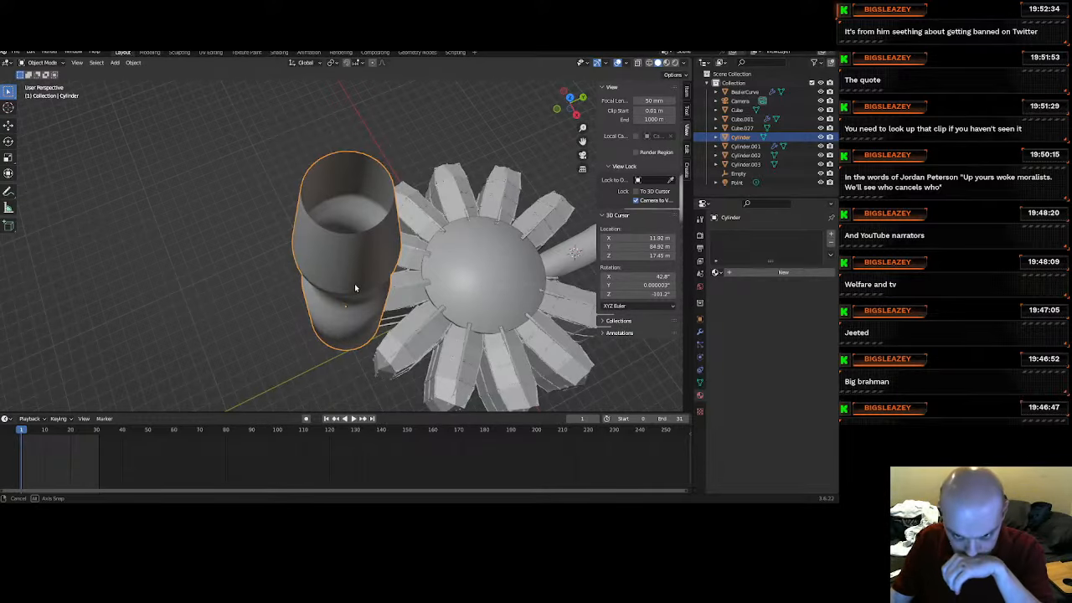
scroll(355, 283, "up", 2)
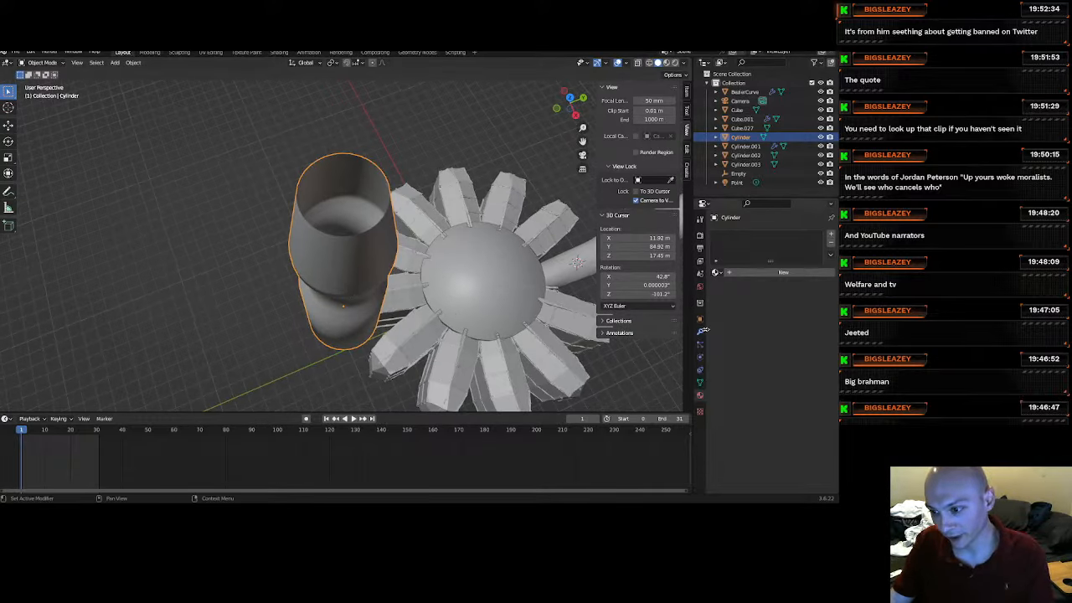
left_click(701, 332)
left_click(746, 235)
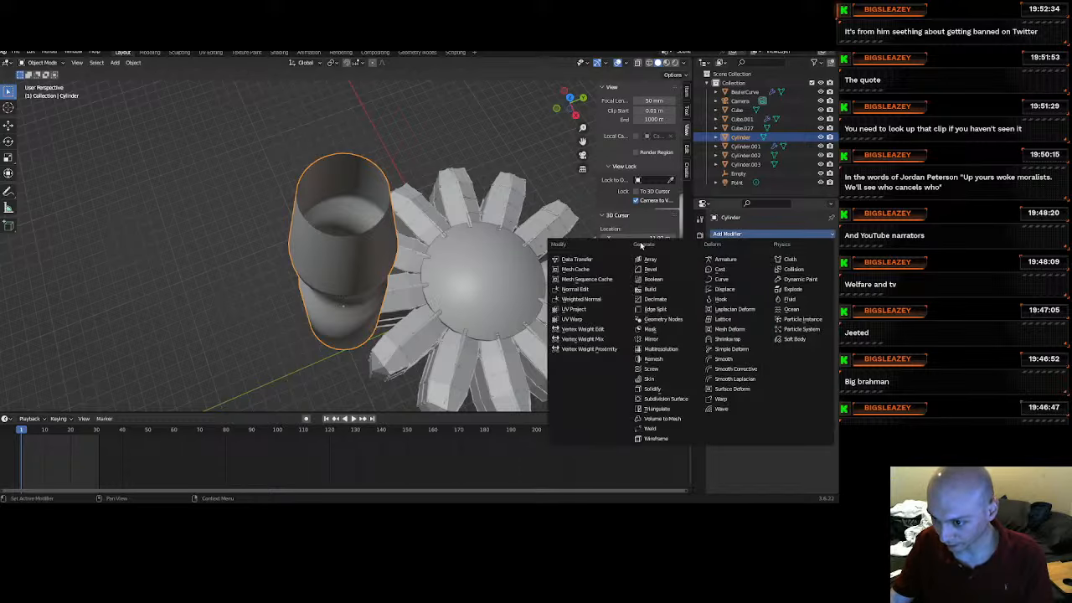
left_click(652, 389)
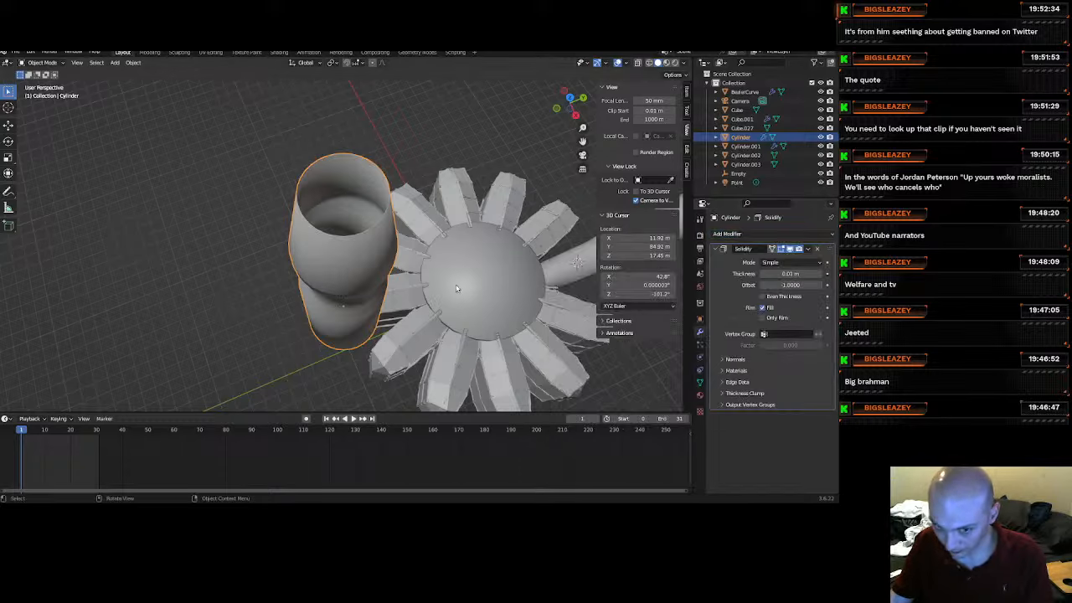
scroll(372, 233, "up", 5)
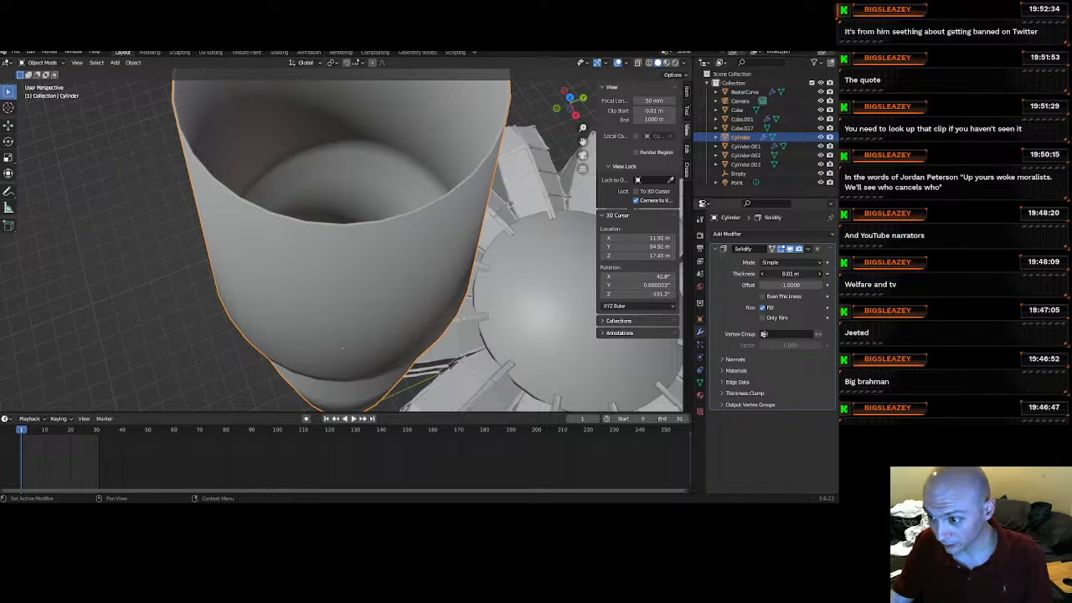
left_click_drag(790, 274, 833, 274)
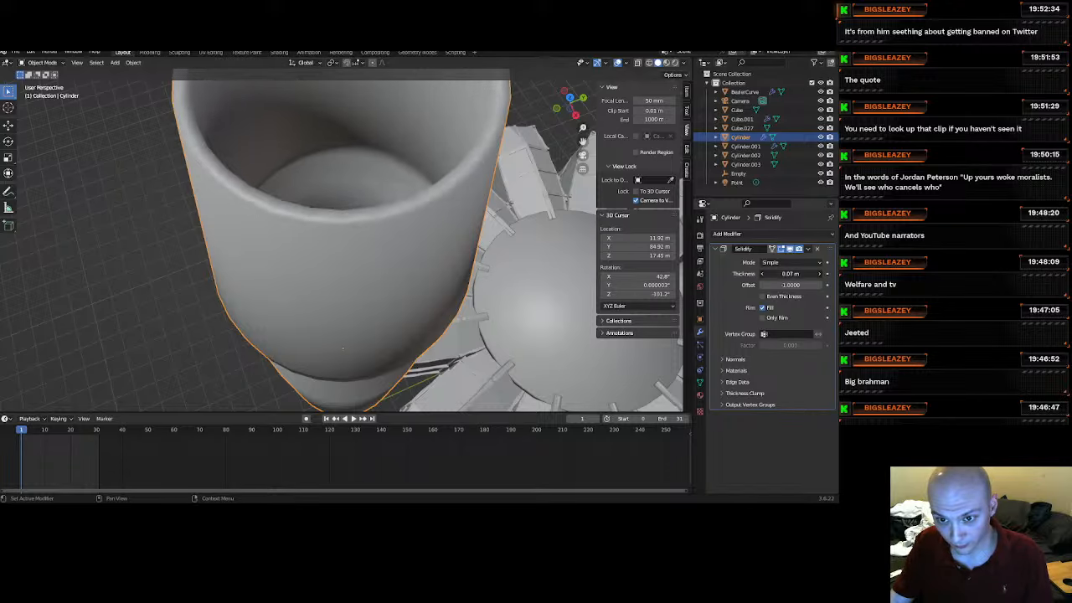
scroll(483, 257, "up", 10)
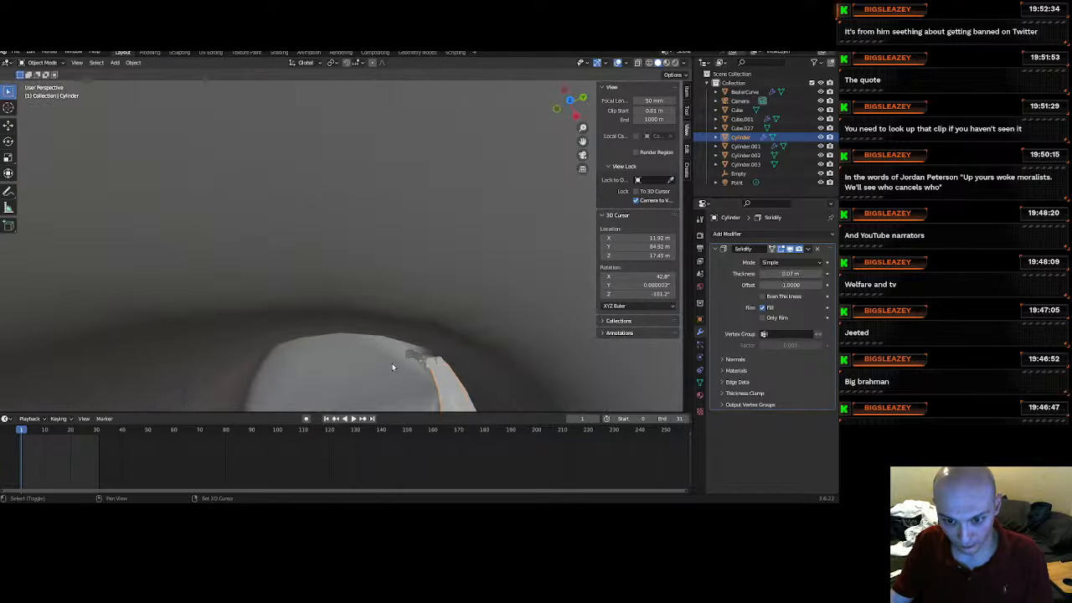
middle_click_drag(392, 367, 397, 256, "shift")
scroll(405, 265, "down", 6)
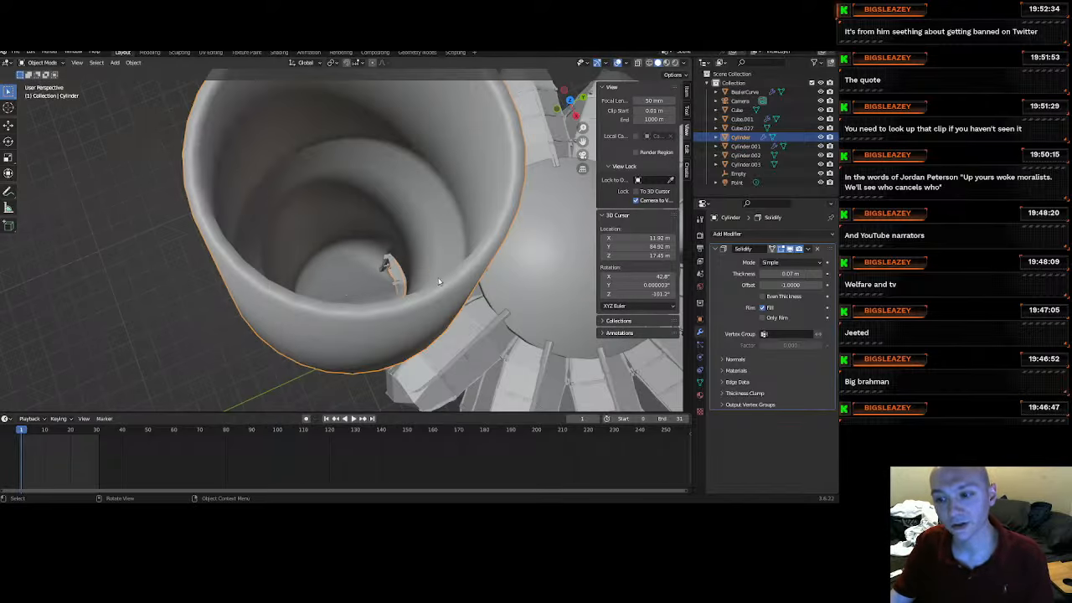
Set the viewport shading to Material Preview and assign the existing rough_plaster_brick material to the cylinder.
key("z")
left_click(446, 360)
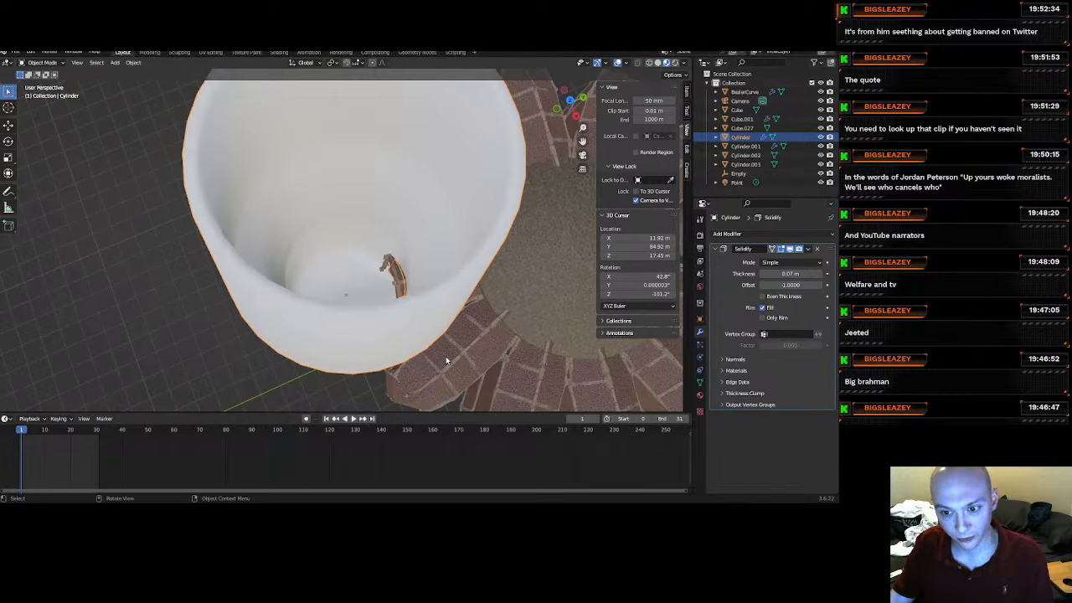
scroll(445, 354, "down", 5)
mouse_move(446, 354)
middle_mouse_down()
mouse_move(419, 310)
mouse_move(334, 239)
mouse_move(252, 268)
middle_mouse_up()
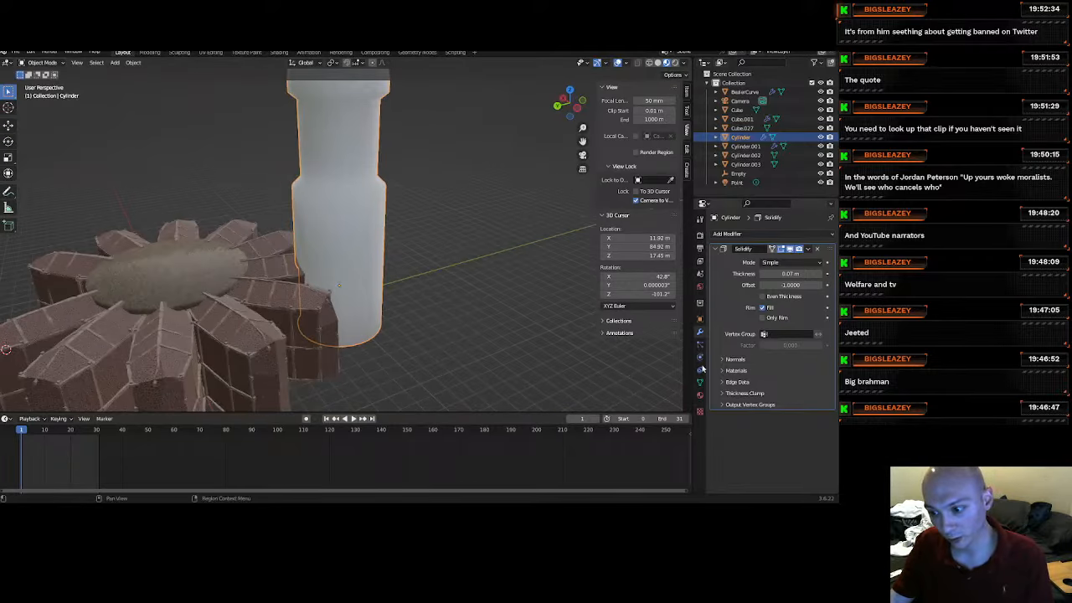
left_click(700, 396)
left_click(716, 272)
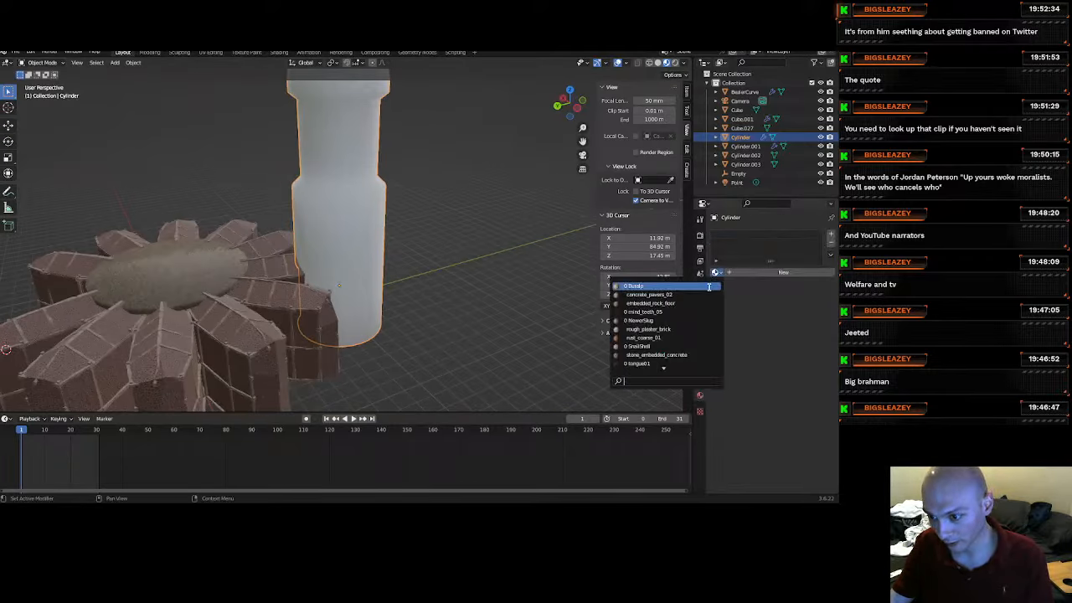
left_click(648, 329)
Select the cylinder's whole mesh in Edit Mode and unwrap it with Smart UV Project at the default settings.
scroll(407, 275, "up", 2)
middle_click_drag(407, 276, 423, 249)
scroll(290, 221, "down", 2)
scroll(402, 243, "down", 2)
left_click(38, 65)
left_click(42, 83)
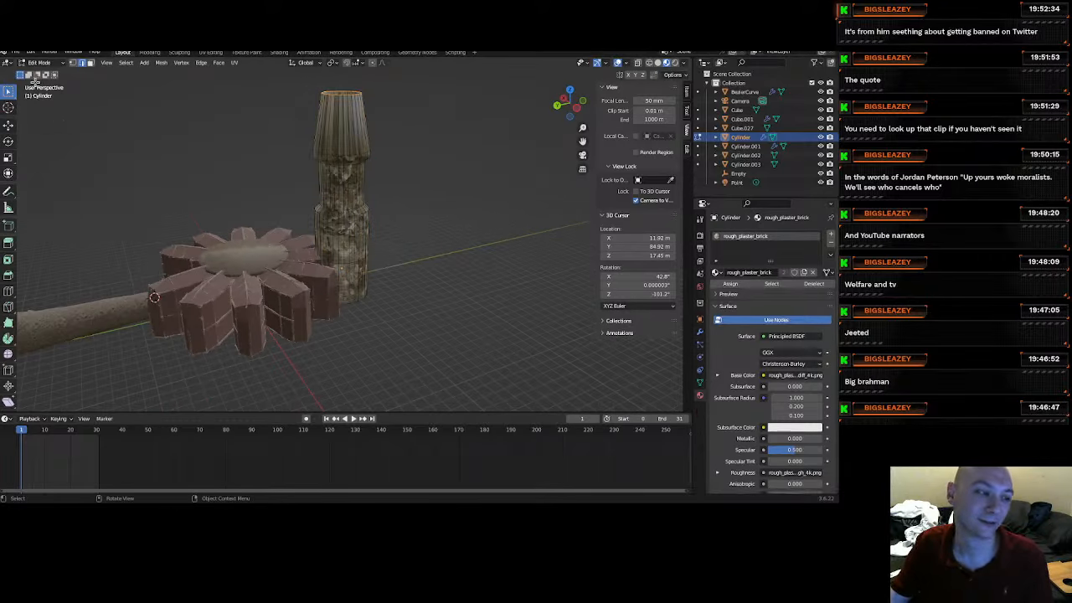
middle_click_drag(349, 137, 277, 109)
left_click(235, 63)
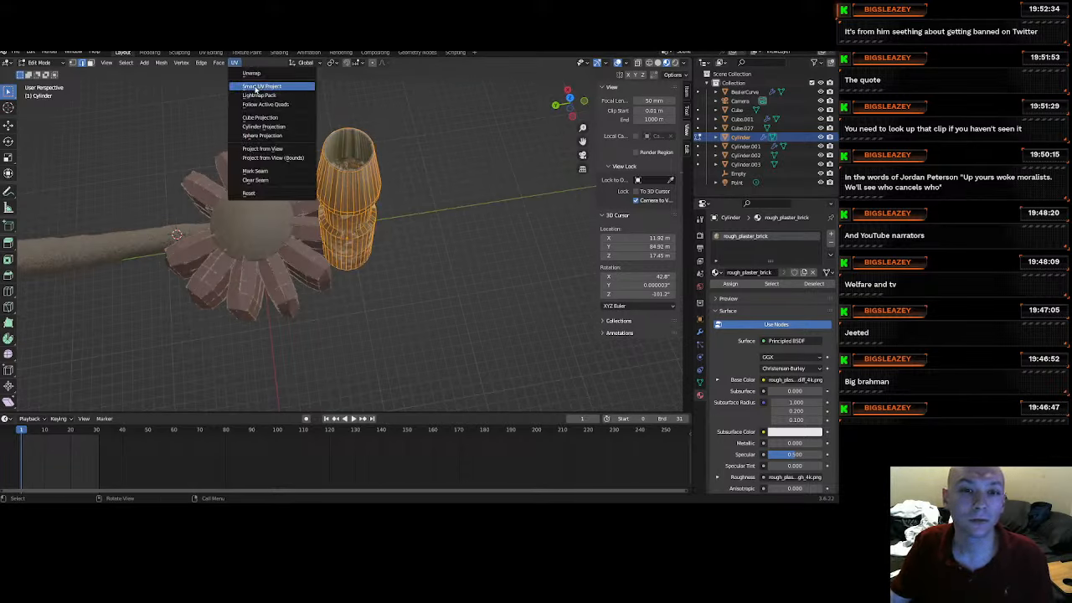
left_click(255, 94)
left_click(256, 171)
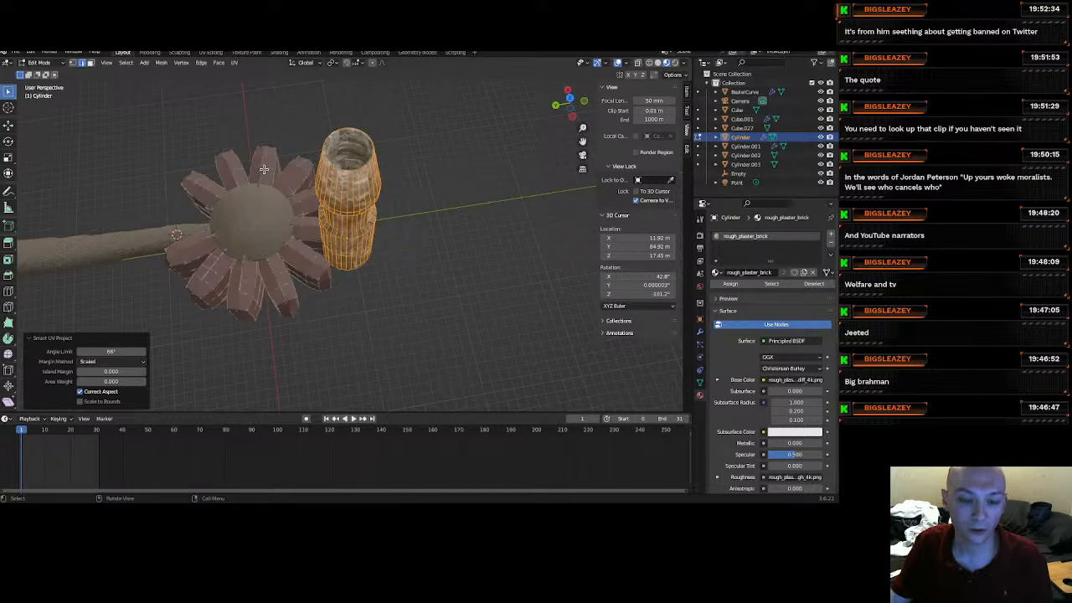
Return to Object Mode and apply the cylinder's scale.
left_click(33, 63)
left_click(33, 72)
key("ctrl+a")
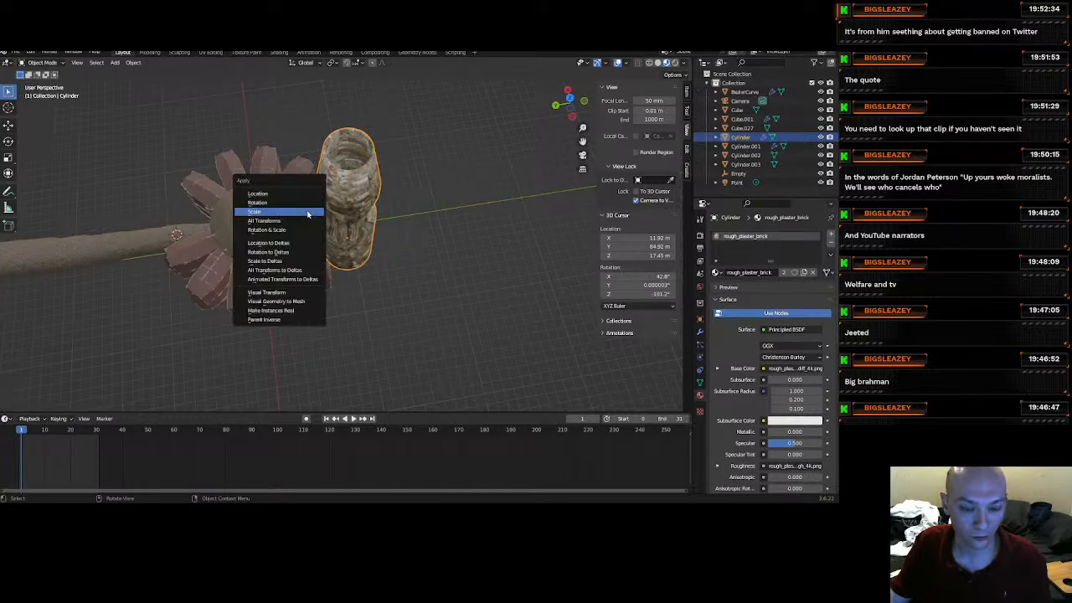
left_click(308, 215)
Unwrap the cylinder's whole mesh again with Smart UV Project at the default settings and check the brick texture in Object Mode.
left_click(33, 63)
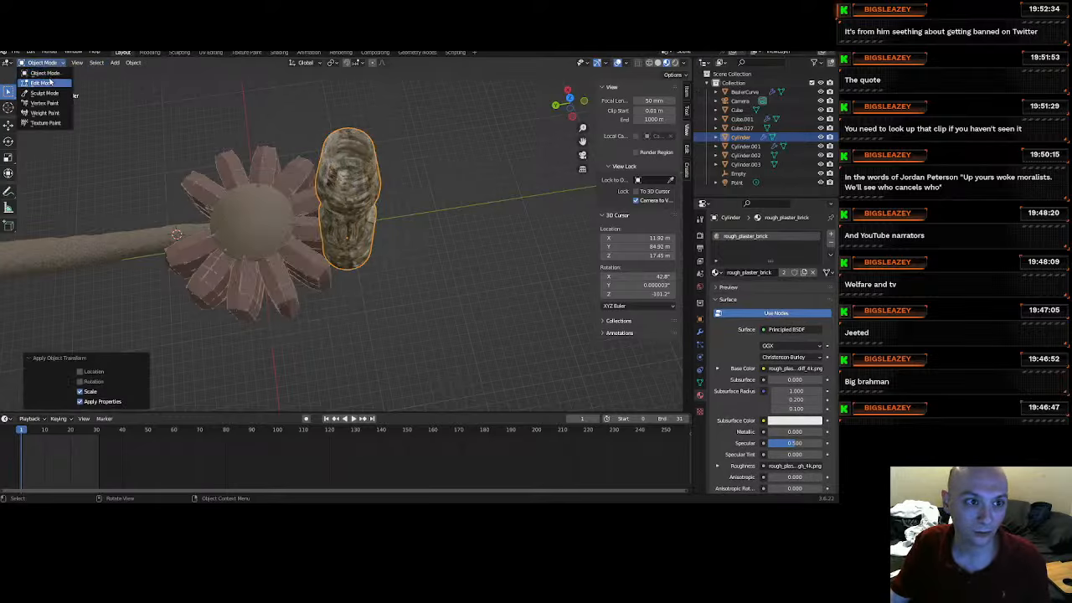
left_click(37, 81)
left_click(233, 64)
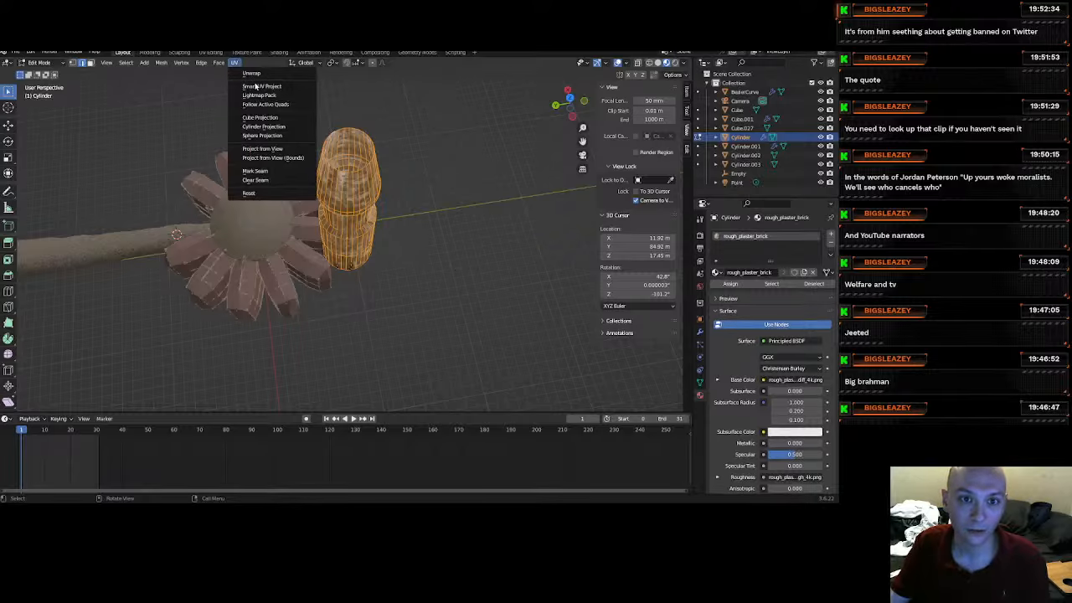
left_click(260, 86)
left_click(277, 173)
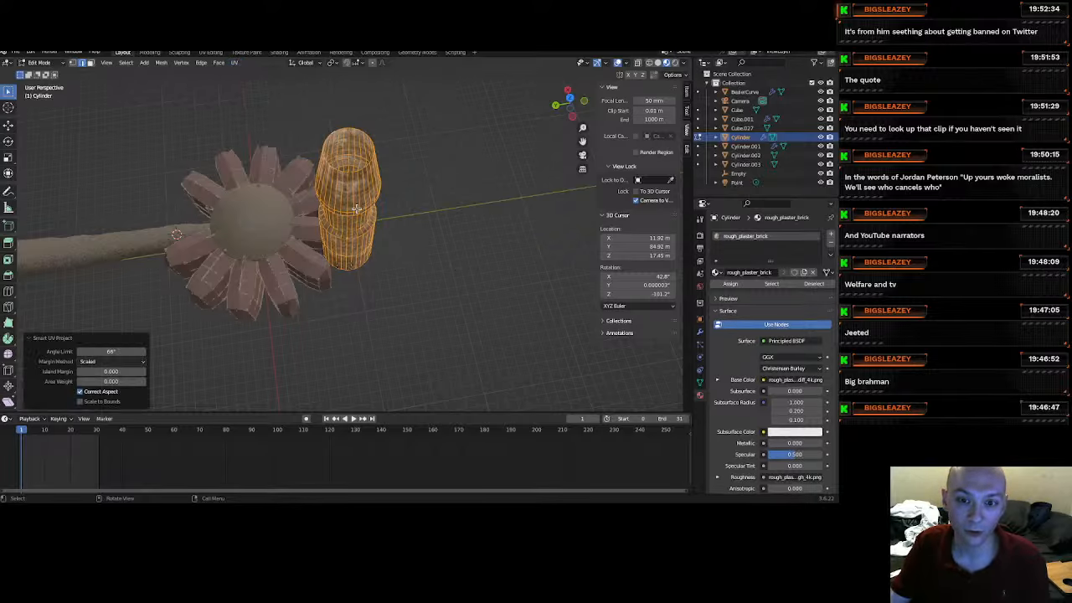
left_click(48, 67)
left_click(53, 73)
scroll(329, 189, "up", 4)
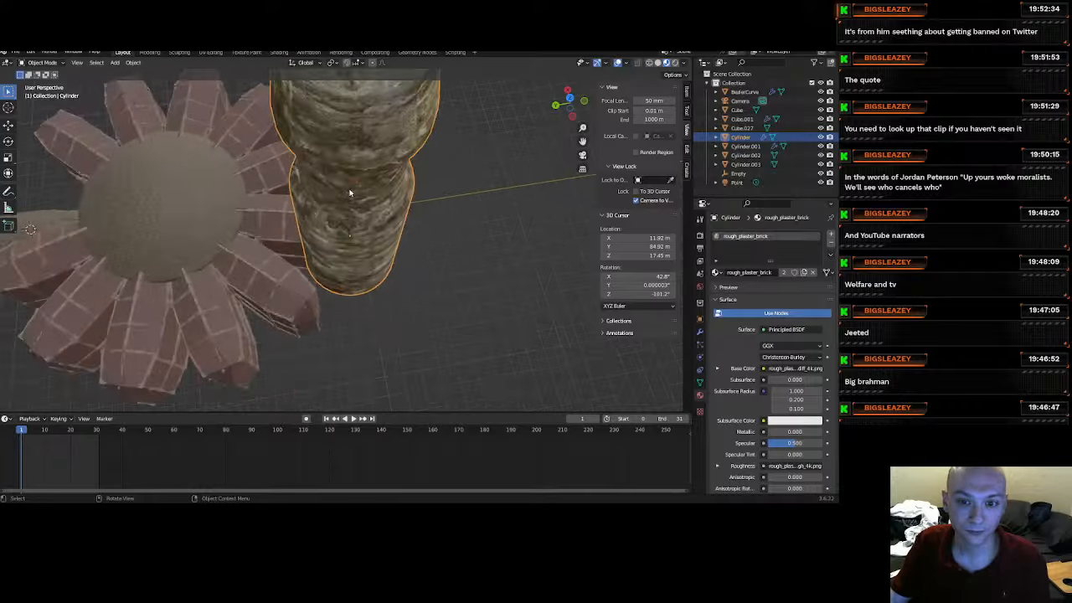
middle_click_drag(351, 195, 270, 122)
scroll(421, 287, "up", 3)
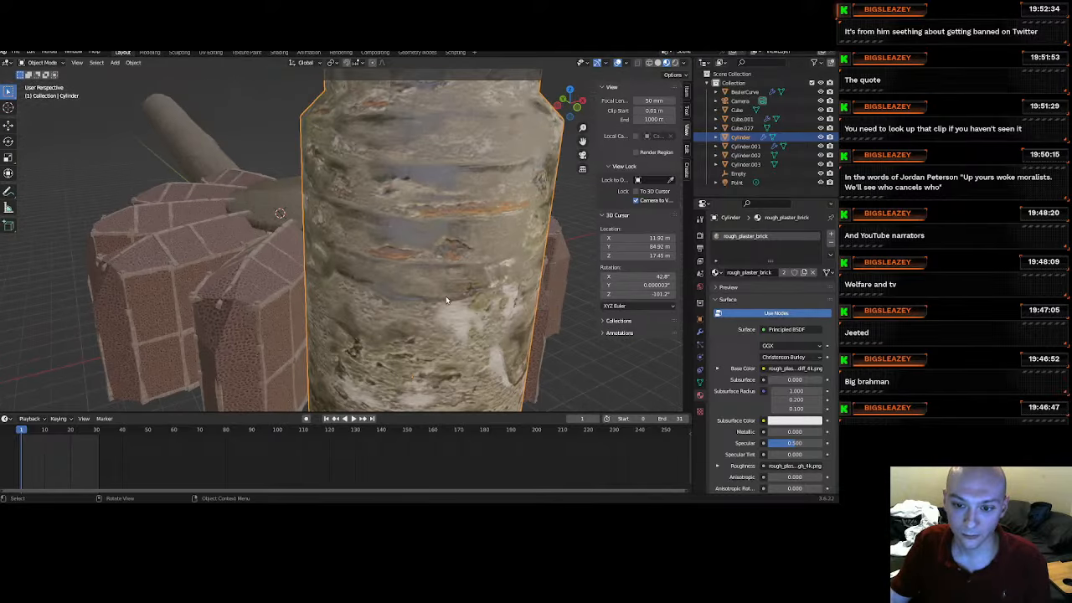
middle_click_drag(446, 296, 383, 269, "shift")
left_click_drag(383, 269, 335, 241, "shift")
Switch to the UV Editing workspace, scale up all the cylinder's UVs to make the bricks much smaller, and return to the Layout workspace.
left_click(210, 53)
scroll(263, 307, "down", 2)
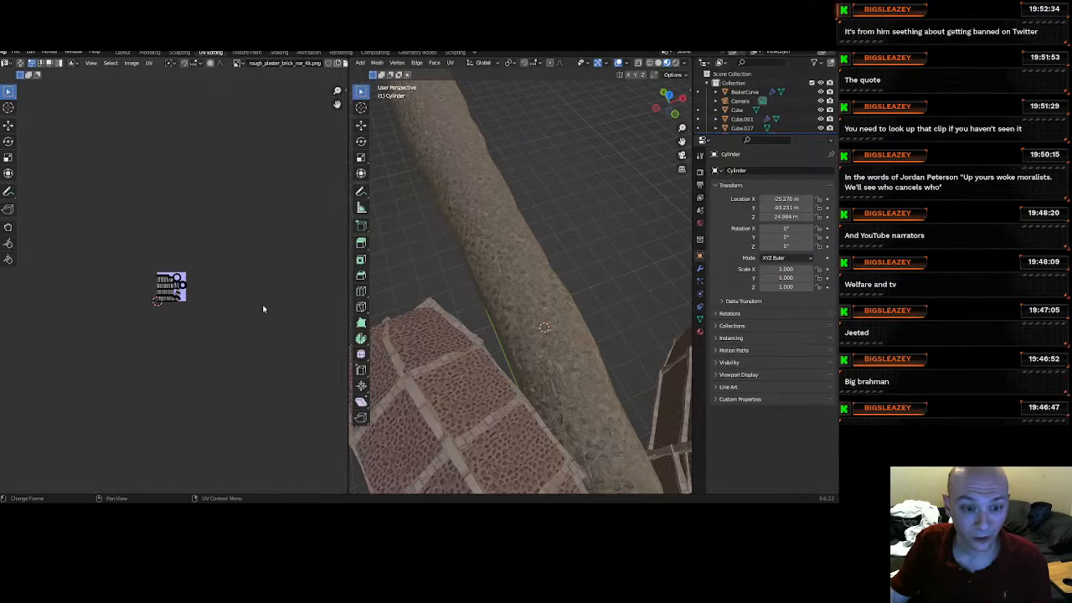
left_click_drag(230, 324, 79, 237)
scroll(536, 289, "down", 8)
middle_click_drag(553, 318, 606, 288)
scroll(506, 301, "up", 3)
scroll(506, 300, "up", 2)
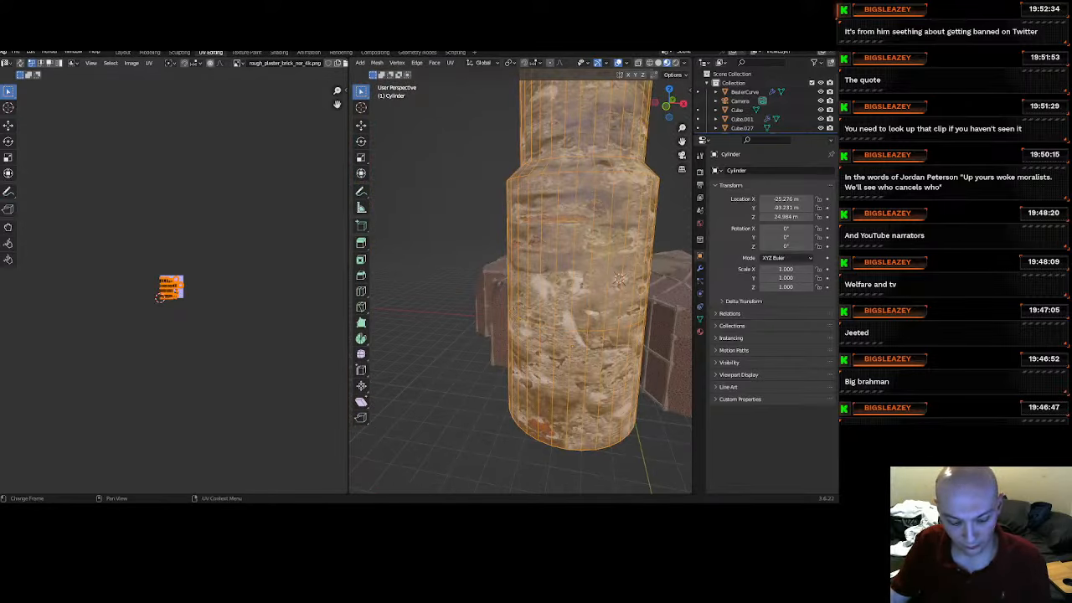
key("s")
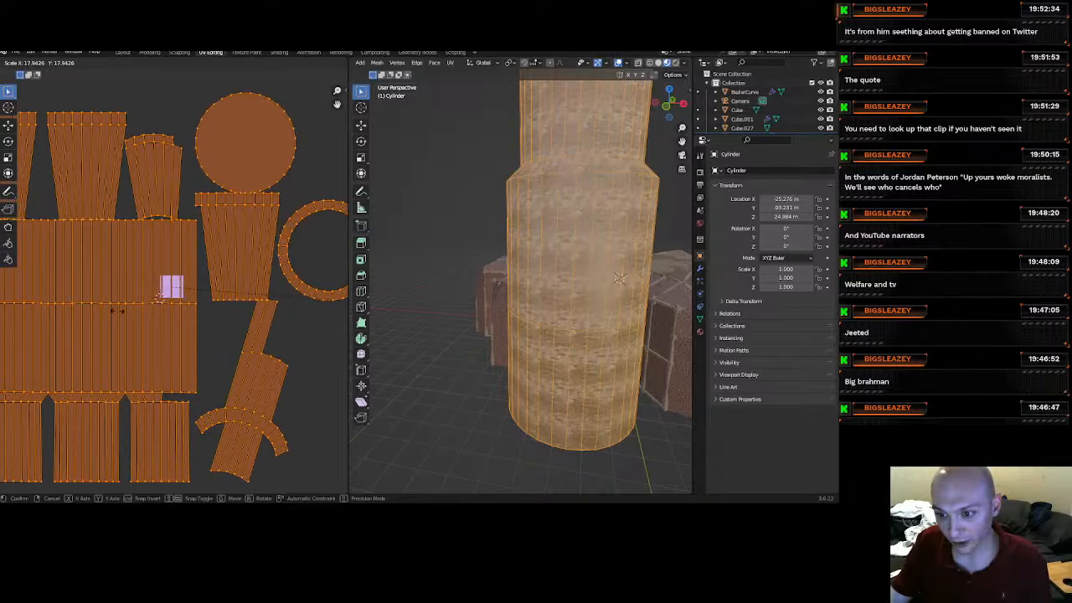
left_click(182, 328)
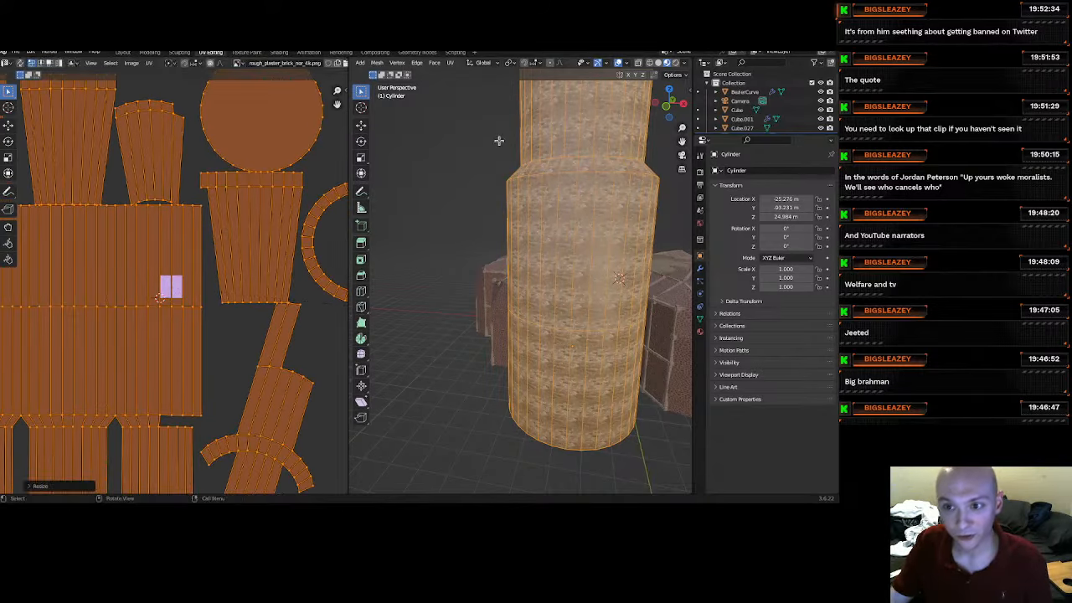
left_click(122, 52)
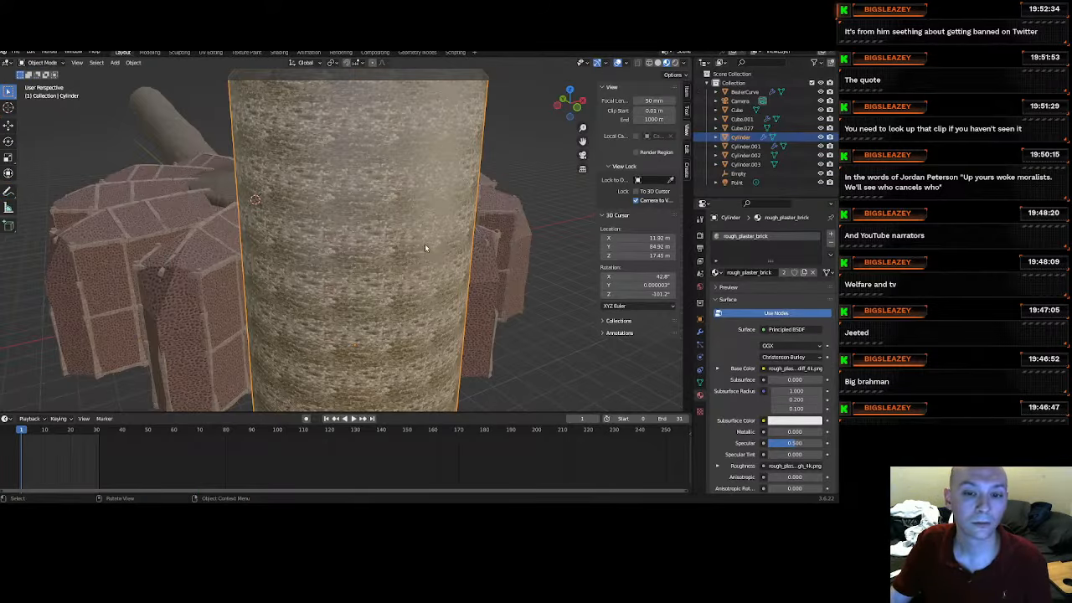
Examine the scale of the brick texture on the floor inside the cylinder through the cell opening.
middle_click_drag(425, 244, 372, 220)
scroll(340, 219, "up", 4)
scroll(339, 271, "up", 3)
scroll(368, 217, "down", 7)
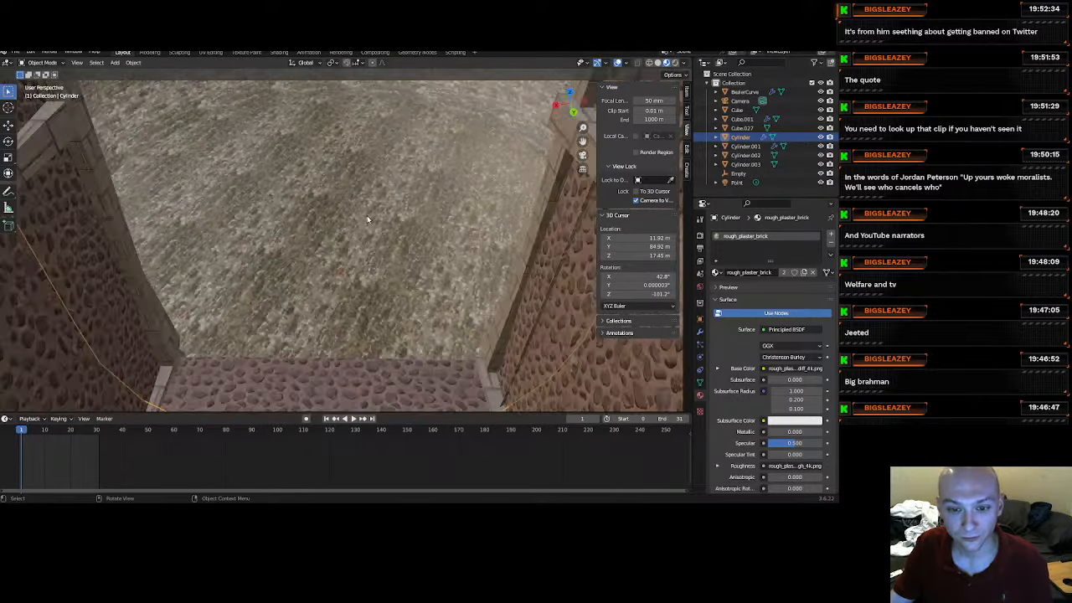
scroll(369, 217, "up", 2)
scroll(368, 216, "up", 3)
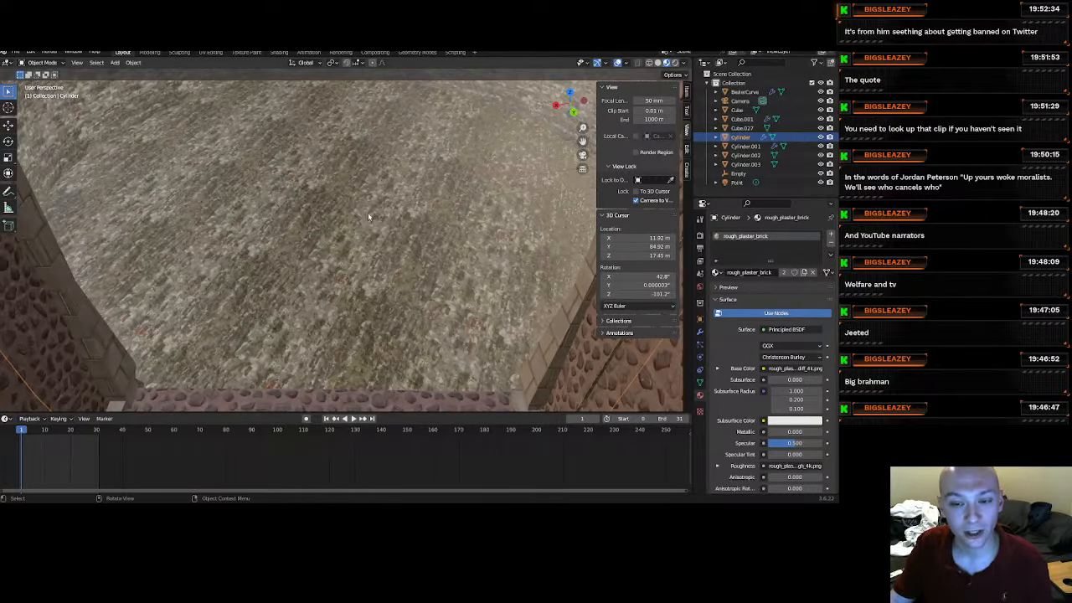
scroll(368, 214, "down", 1)
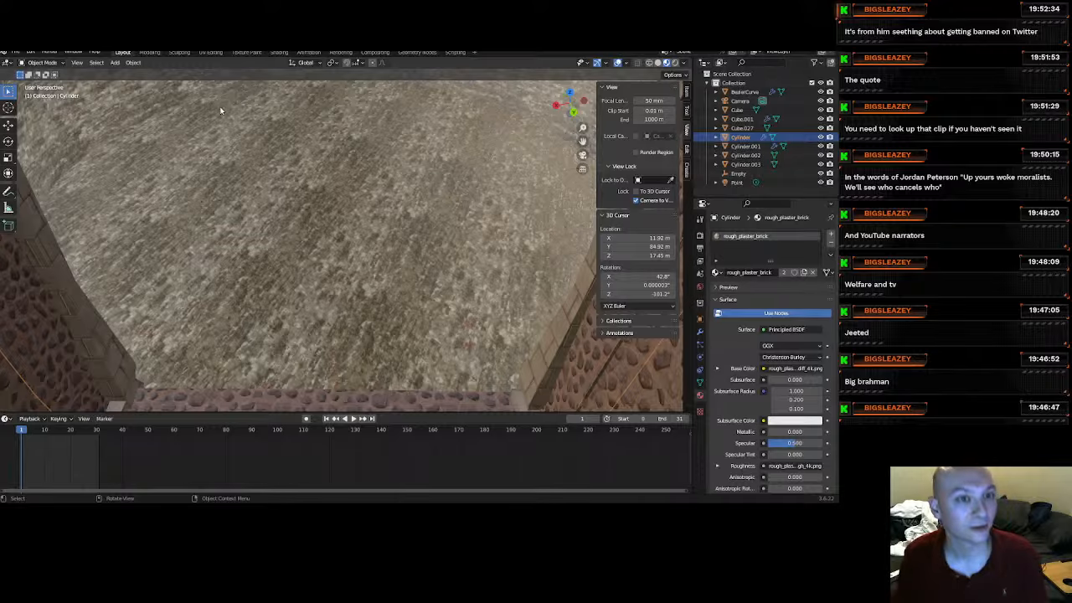
left_click(115, 62)
mouse_move(131, 74)
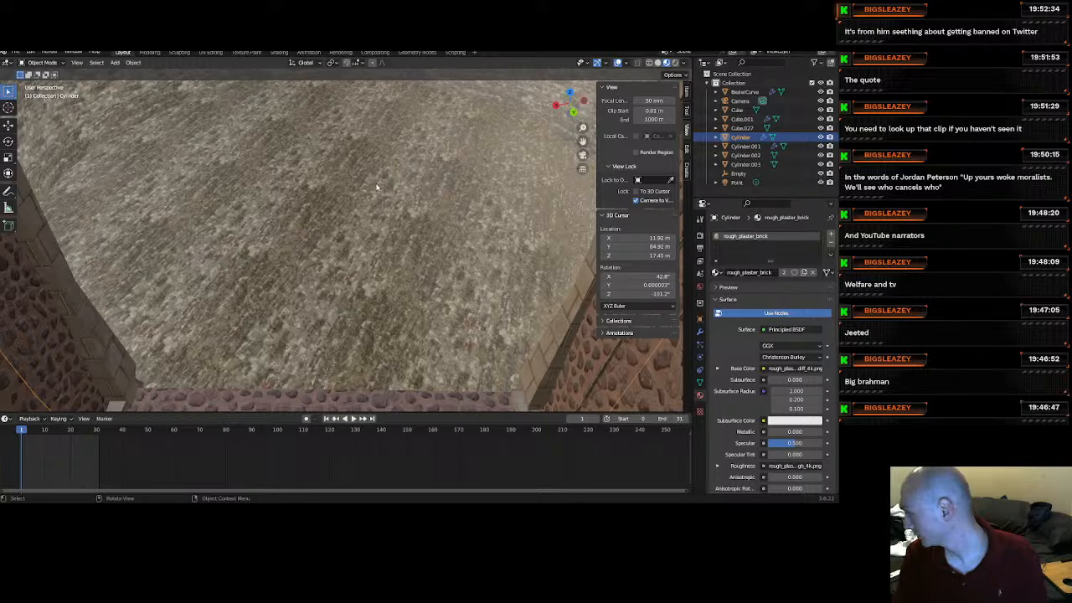
Enter Edit Mode on the cylinder and turn off the Solidify modifier's viewport display.
left_click(42, 63)
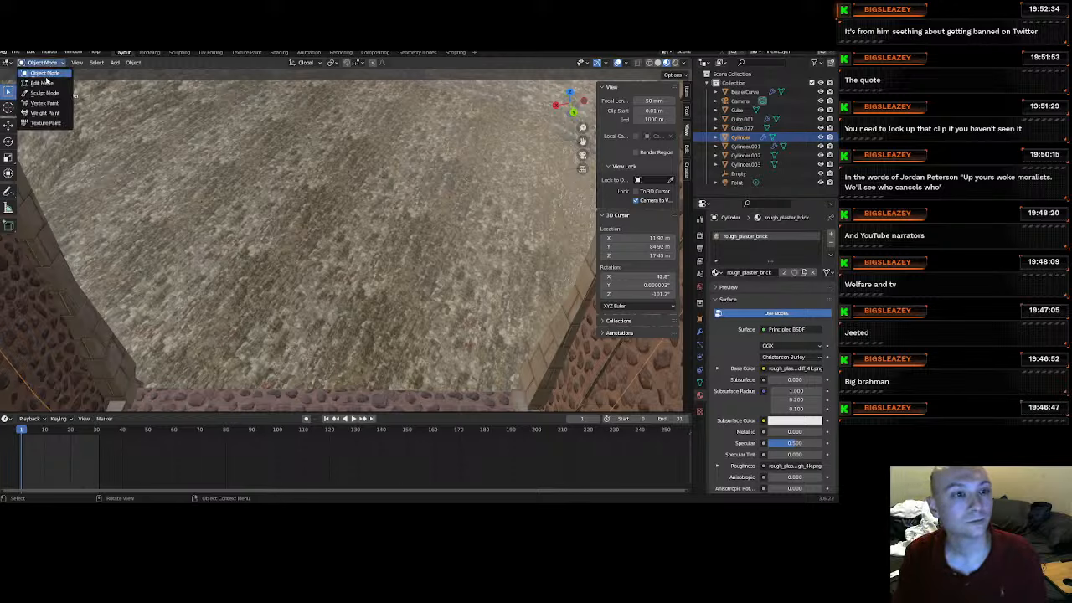
left_click(42, 80)
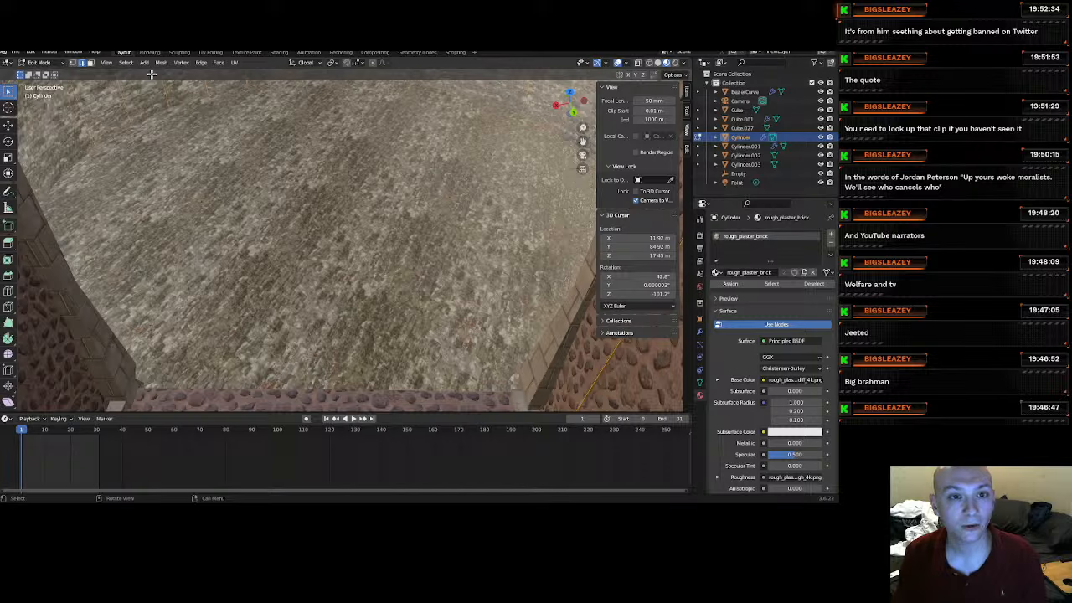
scroll(770, 352, "down", 8)
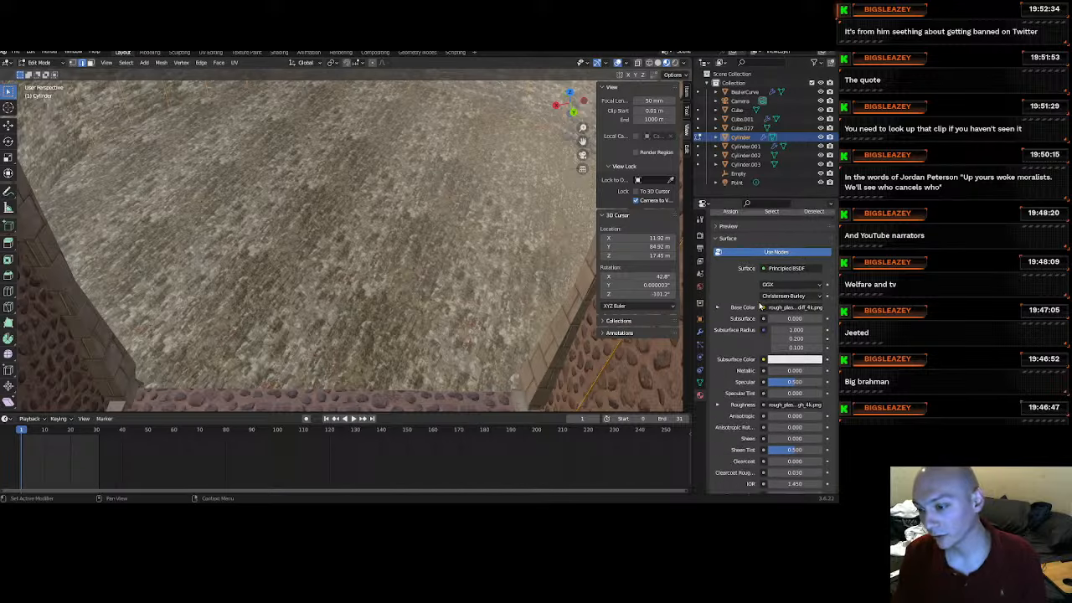
scroll(771, 352, "down", 2)
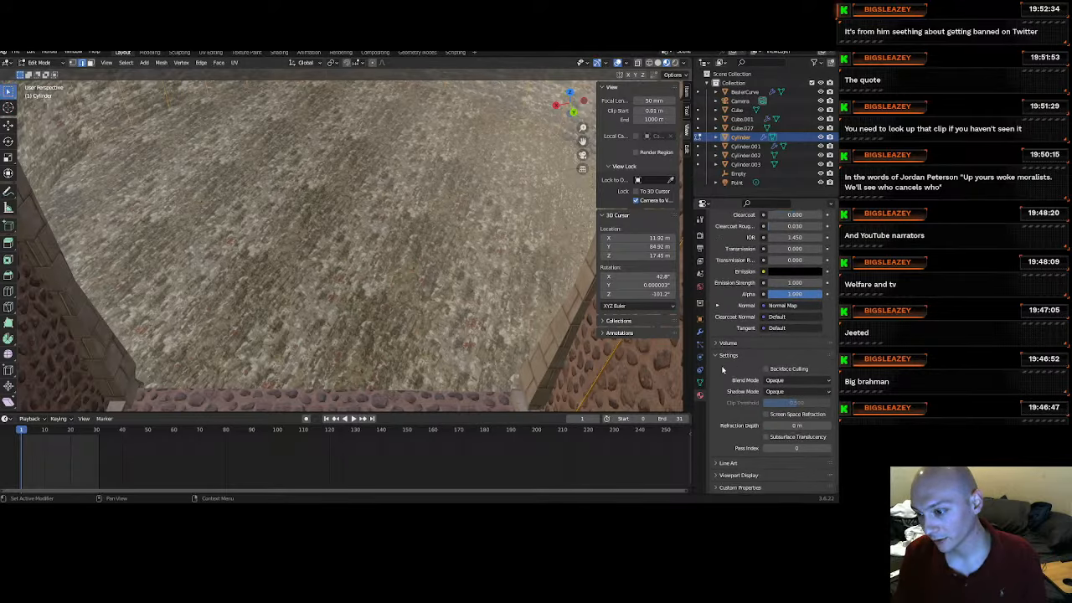
left_click(700, 332)
left_click(791, 250)
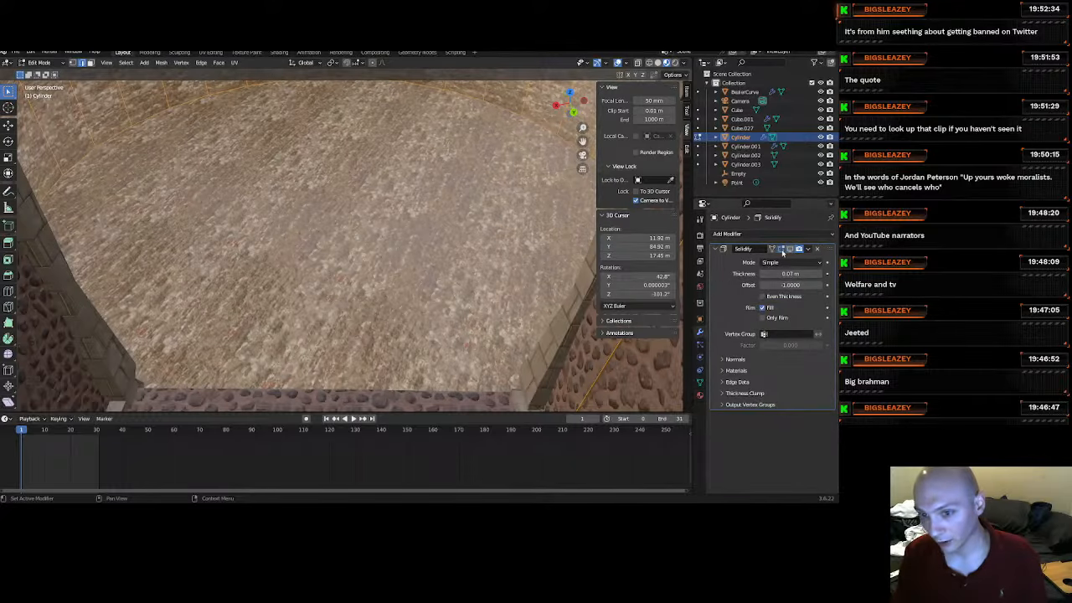
scroll(397, 212, "down", 1)
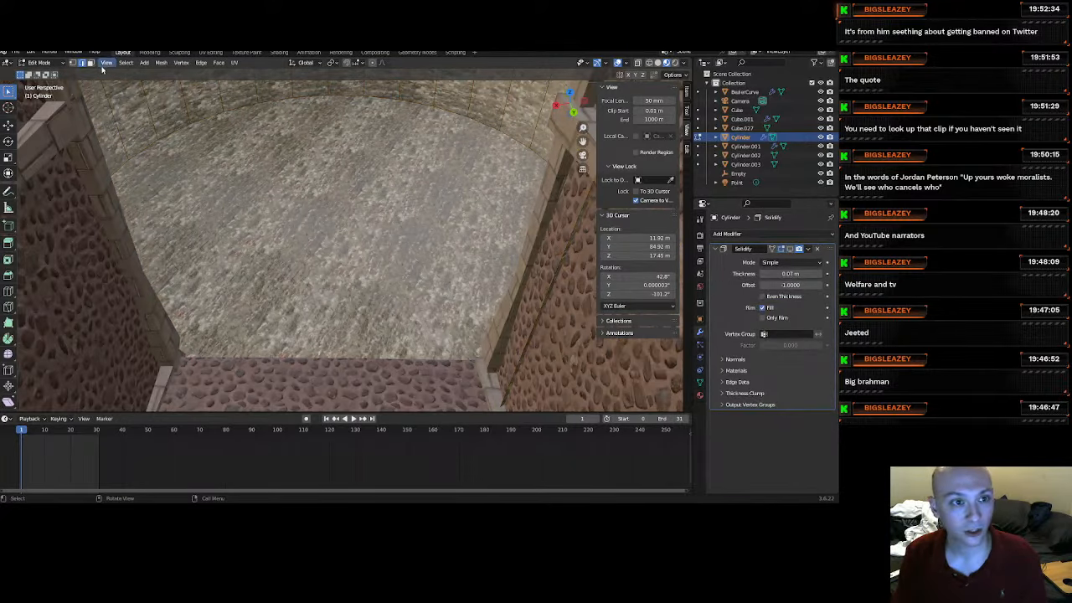
Extrude the cylinder's floor face in place and scale the new face to 0.381, forming a smaller central circle.
left_click(400, 216)
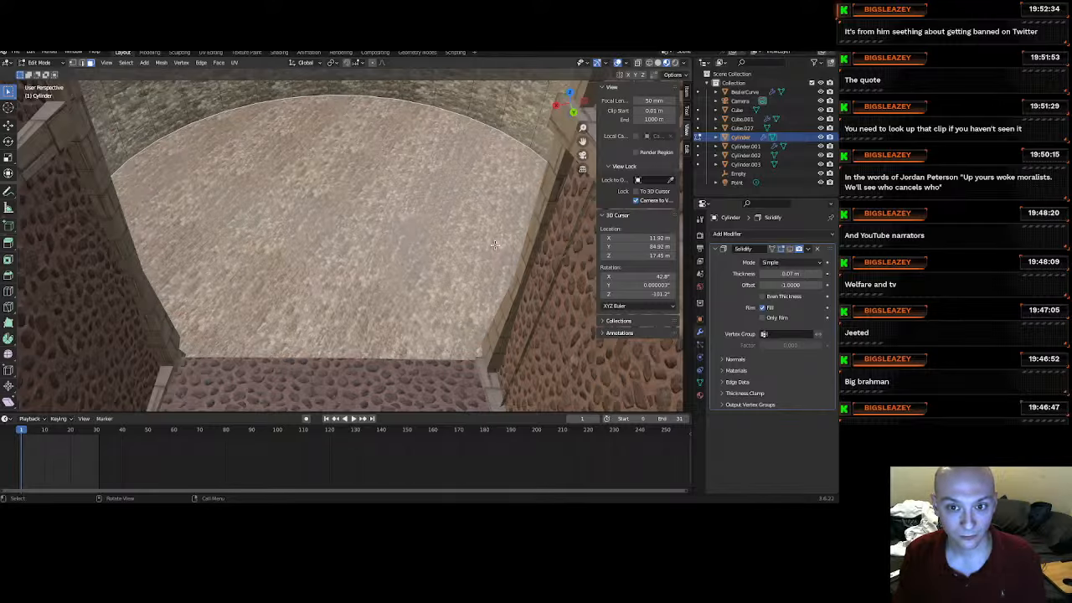
key("e")
right_click(496, 246)
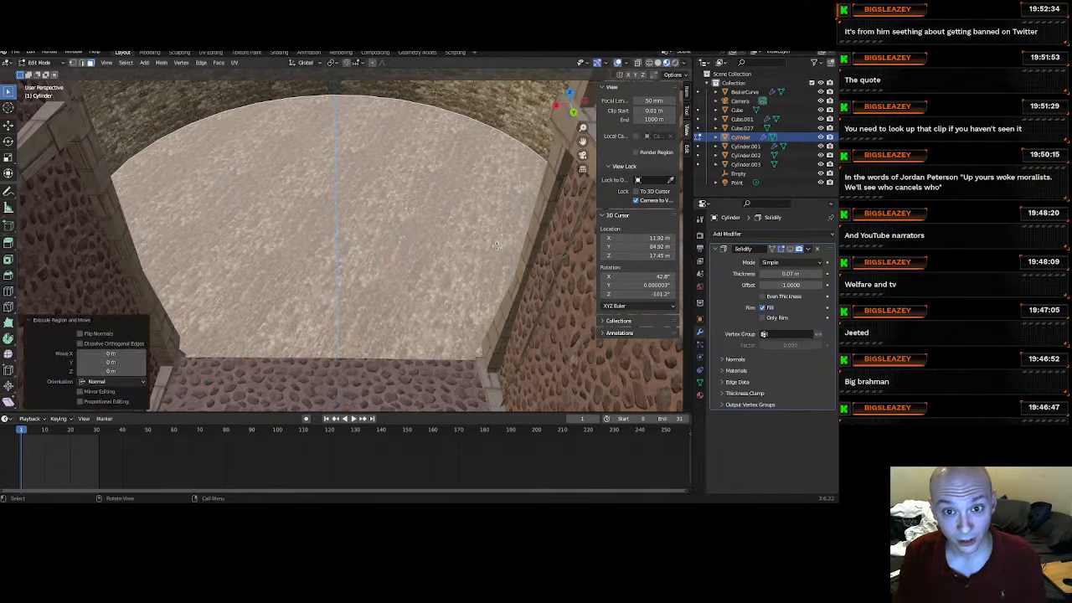
key("s")
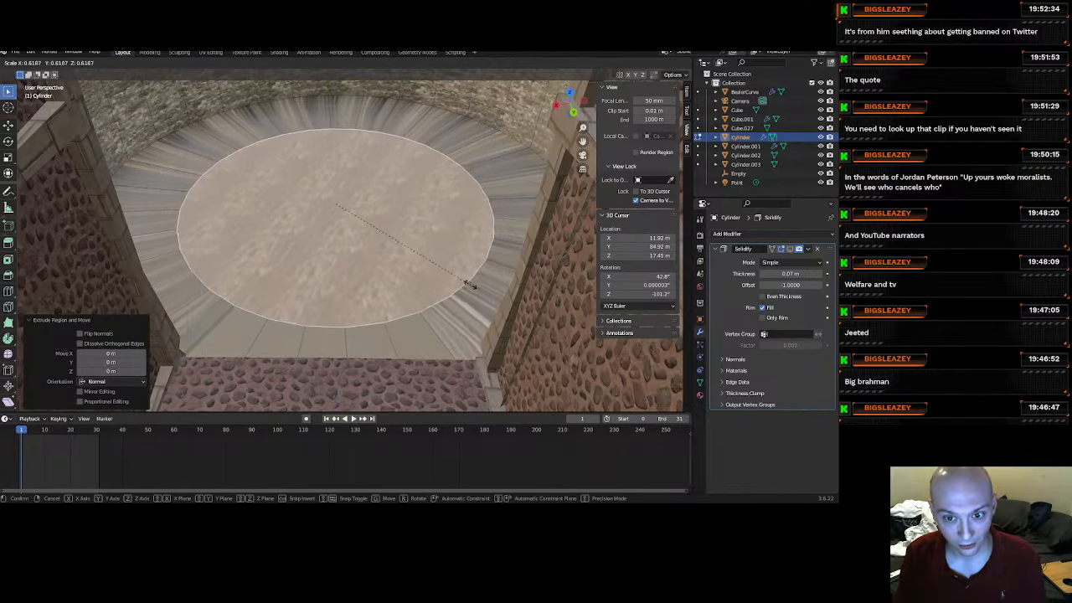
left_click(416, 260)
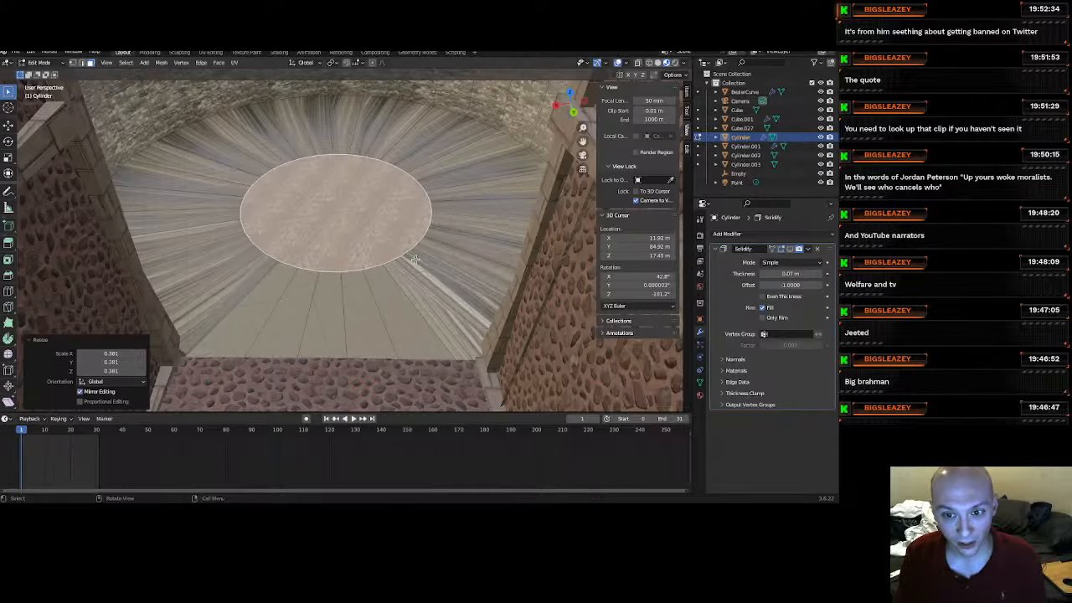
Extrude the central floor circle downward 2.57 m to form a sunken pit.
key("e")
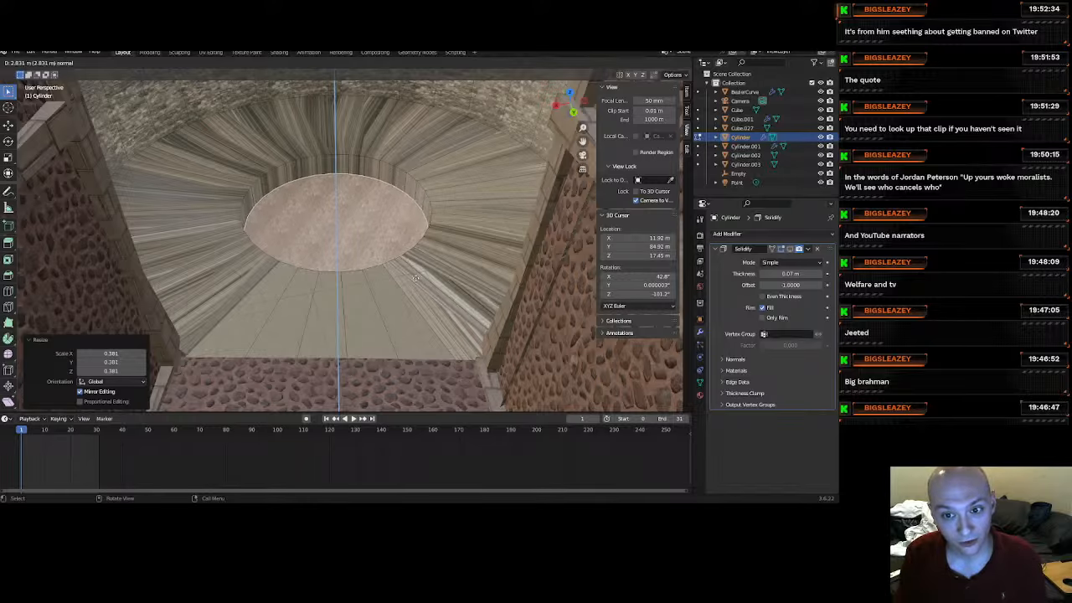
left_click(412, 277)
middle_click_drag(403, 268, 355, 193)
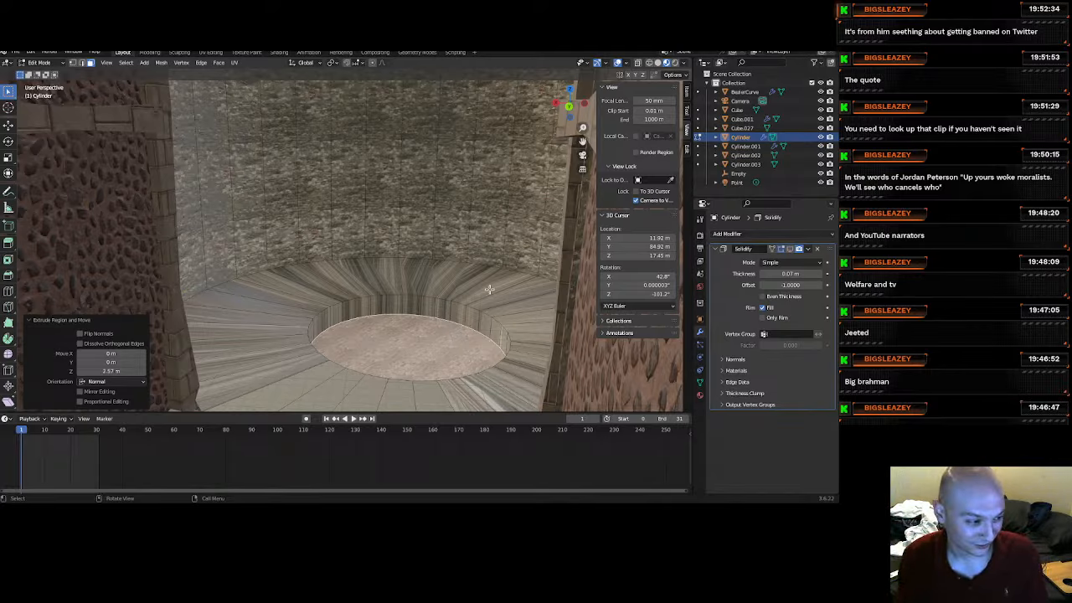
mouse_move(401, 361)
middle_mouse_down()
mouse_move(423, 392)
mouse_move(407, 359)
middle_mouse_up()
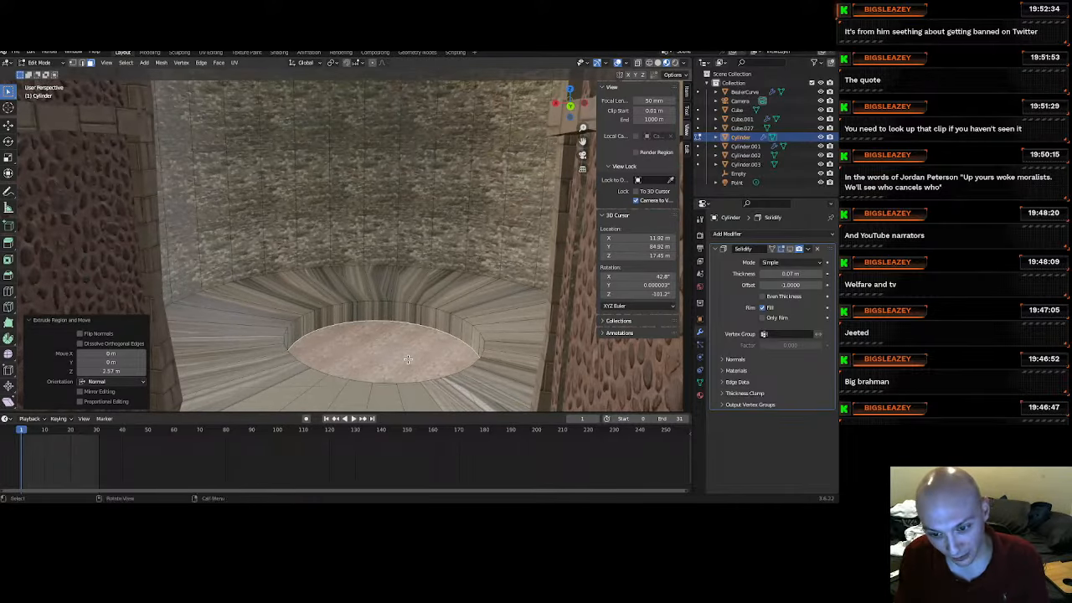
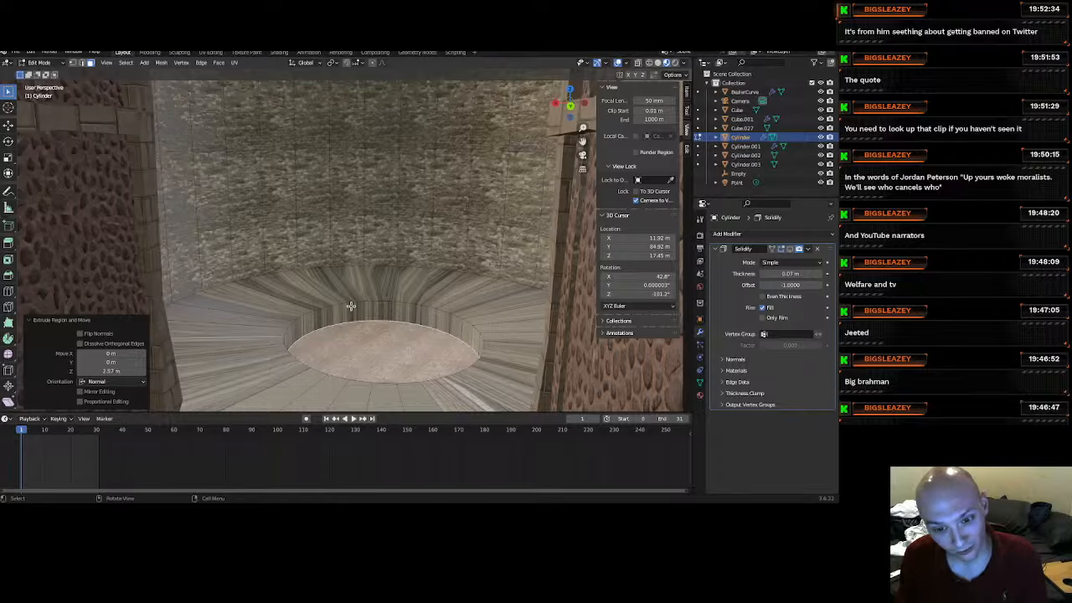
Try to unwrap the cylinder's whole mesh, including the pit, with Smart UV Project.
left_click(349, 310)
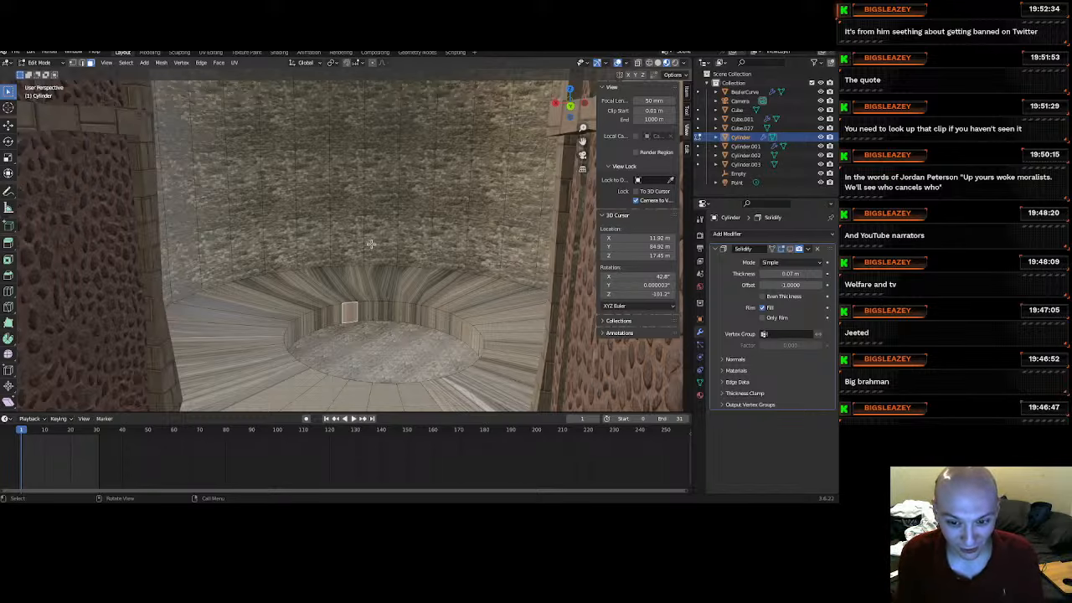
middle_click_drag(368, 326, 371, 283, "shift")
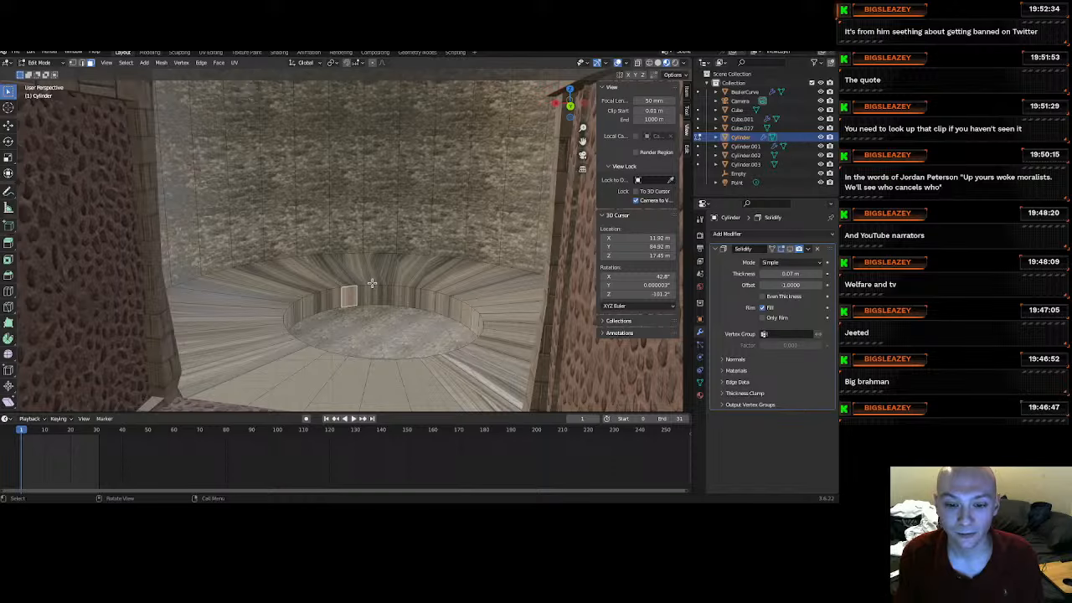
key("a")
left_click(233, 64)
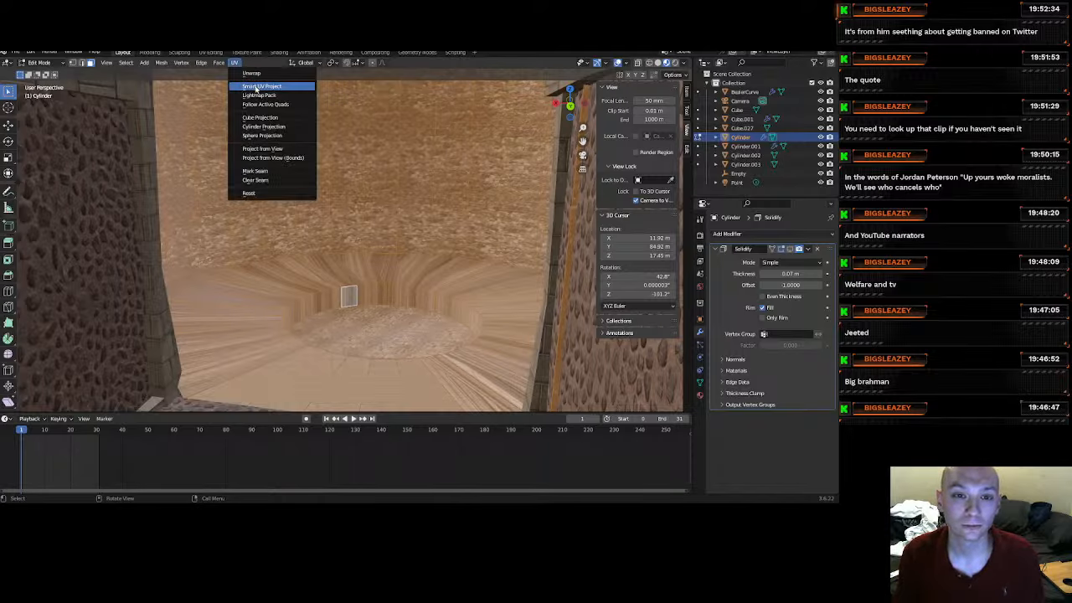
left_click(252, 81)
Return to Object Mode and apply the scale of the cylinder with the sunken pit.
left_click(35, 64)
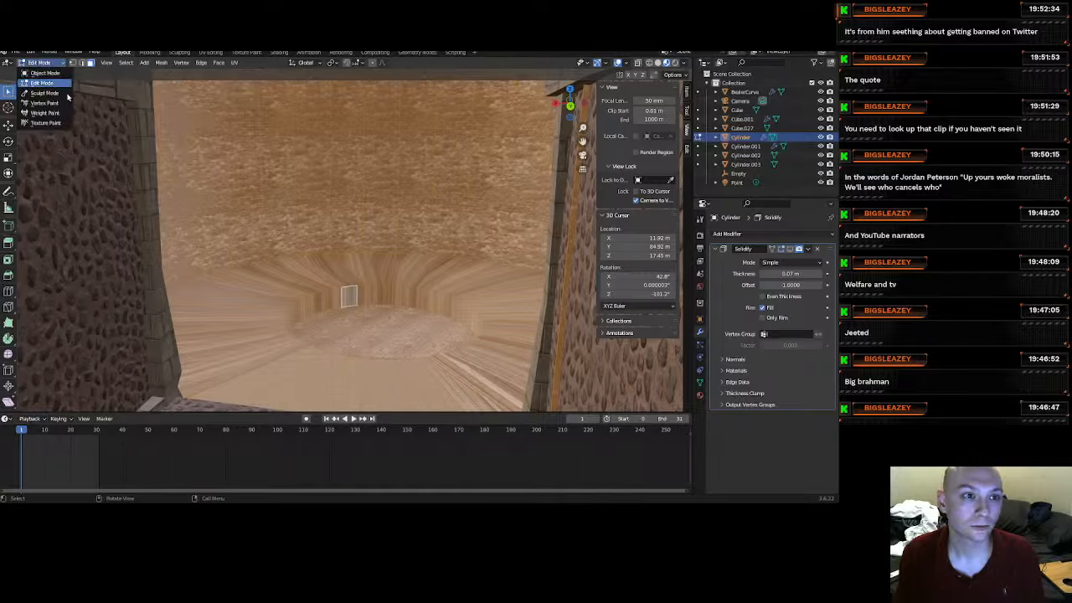
left_click(50, 73)
key("ctrl+a")
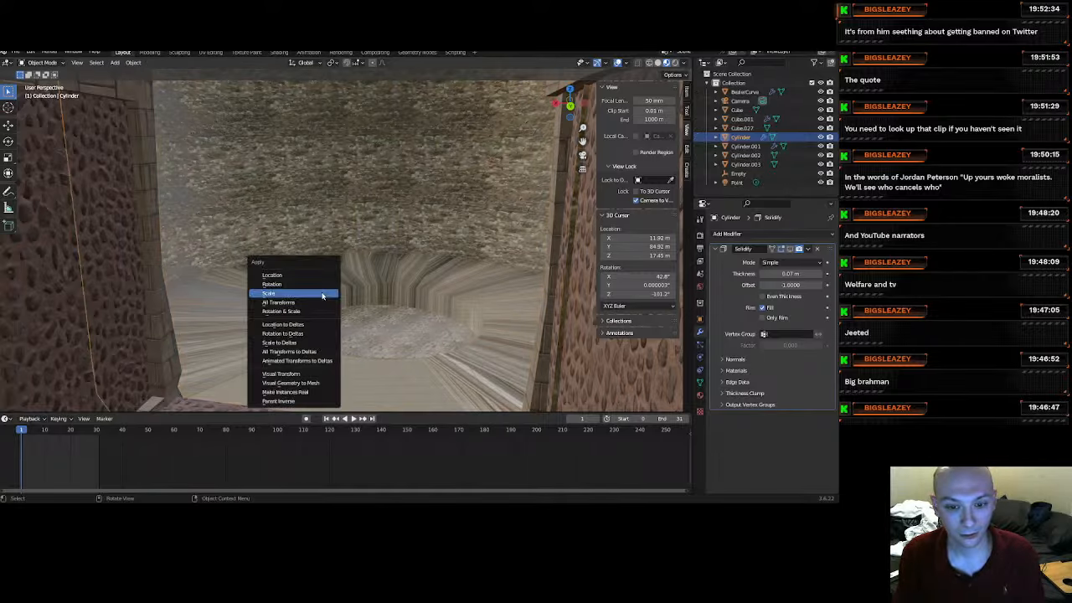
left_click(322, 295)
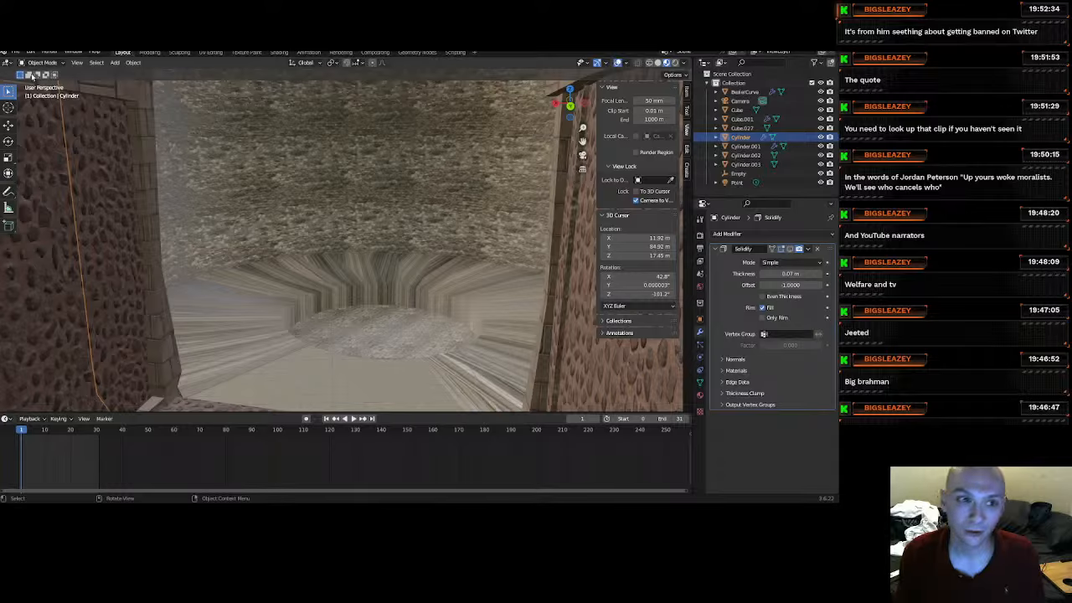
key("ctrl+a")
left_click(297, 204)
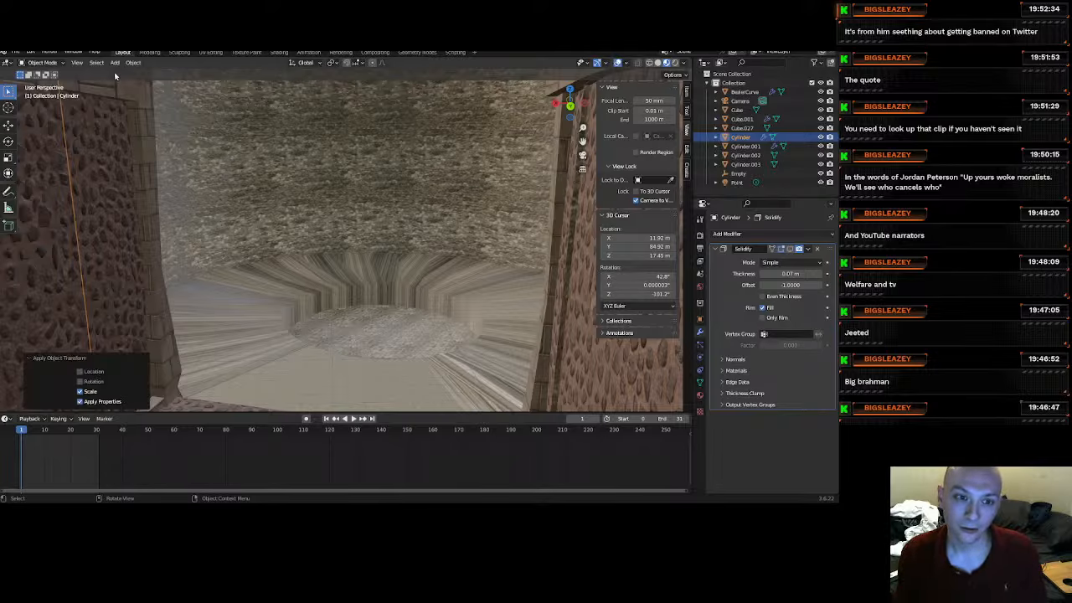
Unwrap the cylinder's whole mesh in Edit Mode with Smart UV Project, using a 66° angle limit and the Scaled margin method.
left_click(38, 63)
left_click(59, 82)
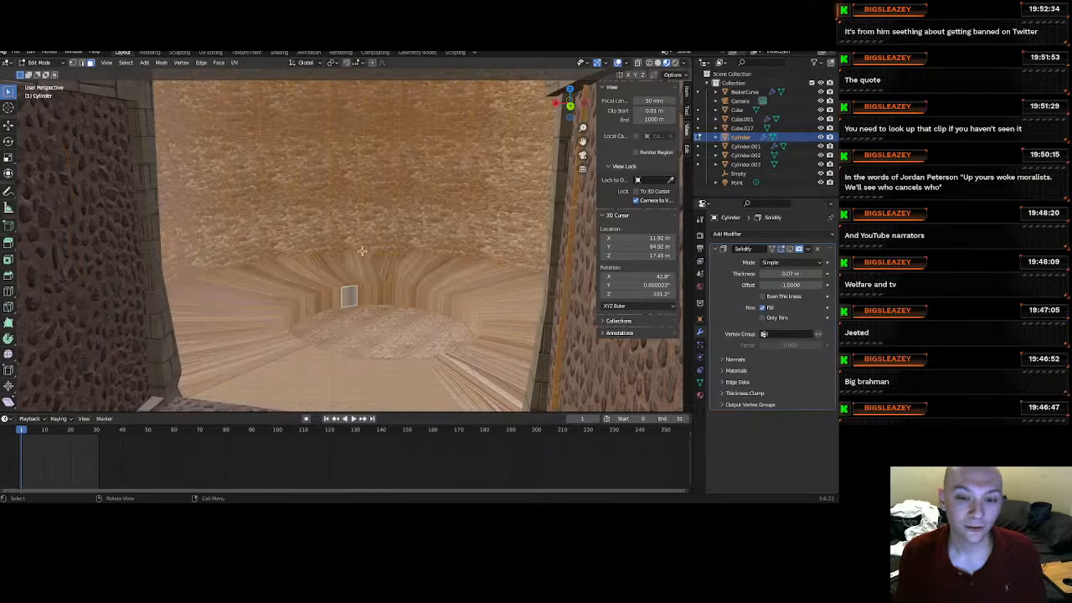
left_click(234, 63)
left_click(258, 88)
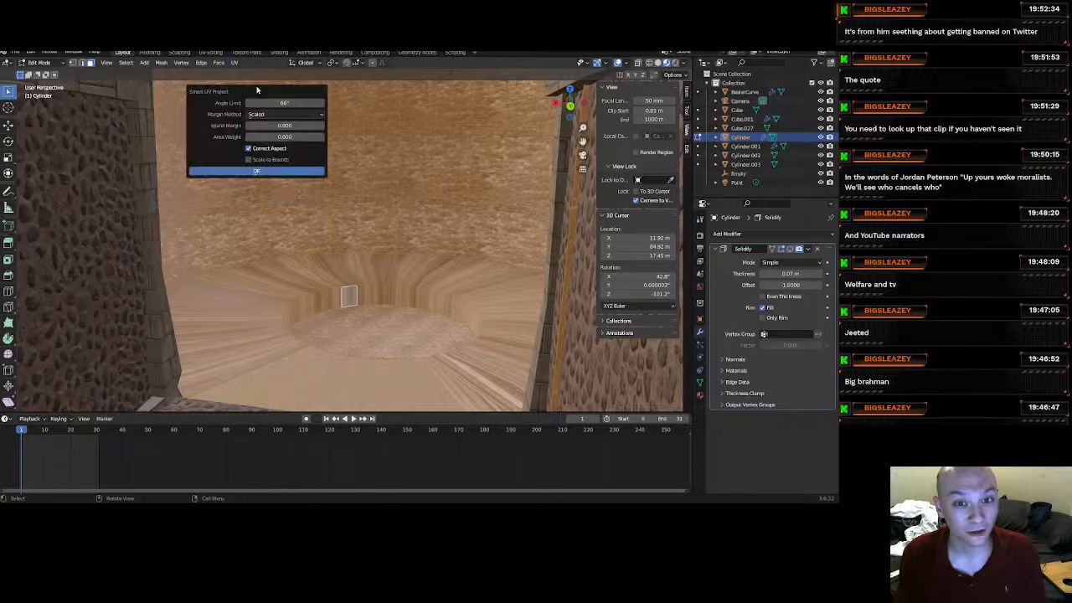
left_click(270, 172)
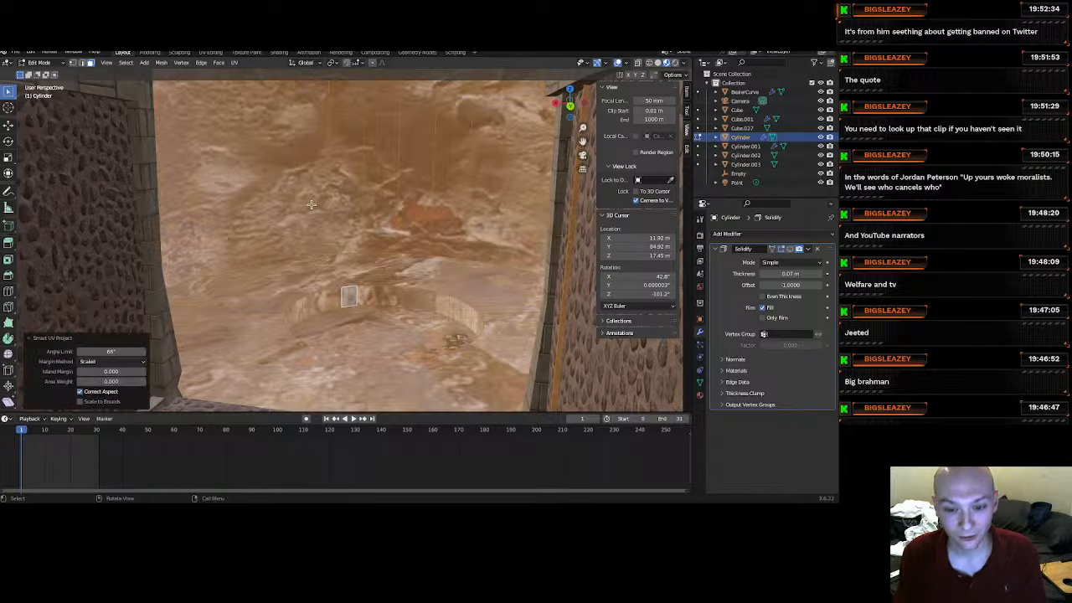
Scale up all of the cylinder's UV islands so the plaster brick tiles more finely, and return to the Layout workspace.
left_click(210, 52)
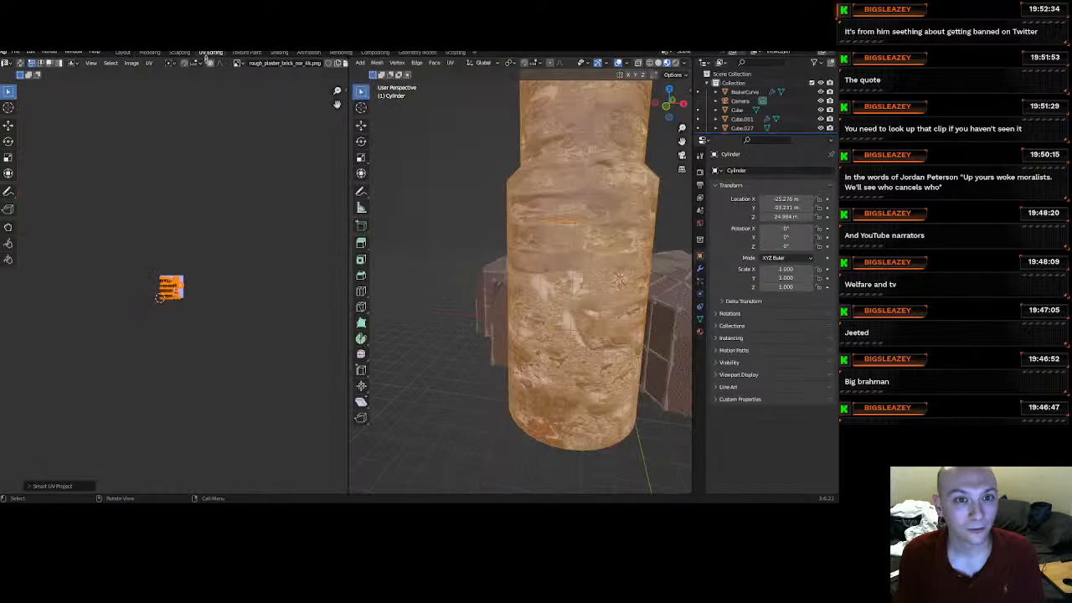
left_click_drag(193, 341, 116, 243)
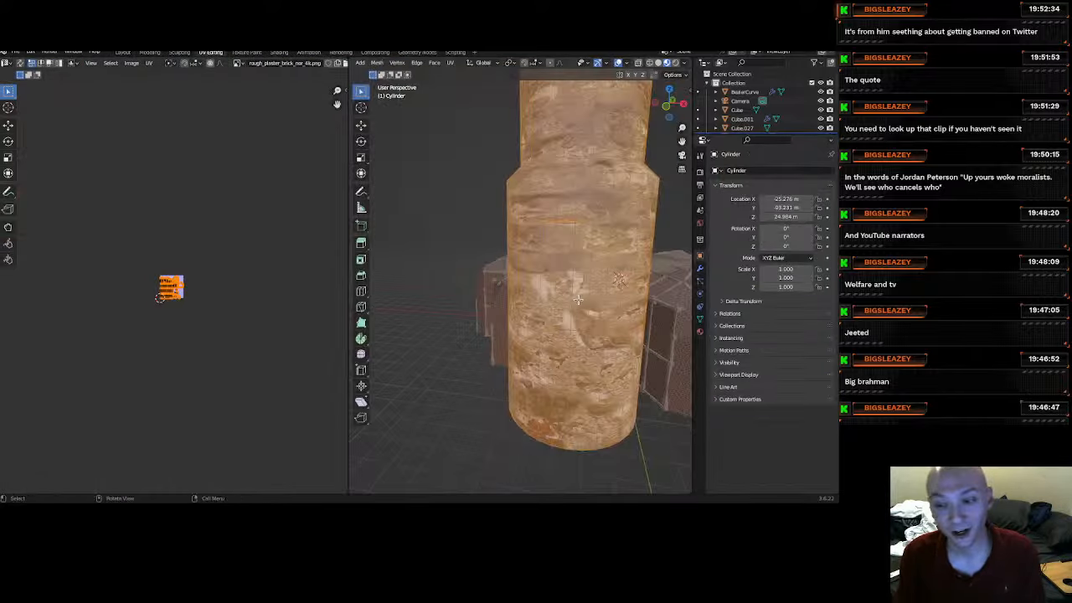
scroll(578, 300, "down", 3)
middle_click_drag(578, 300, 633, 230)
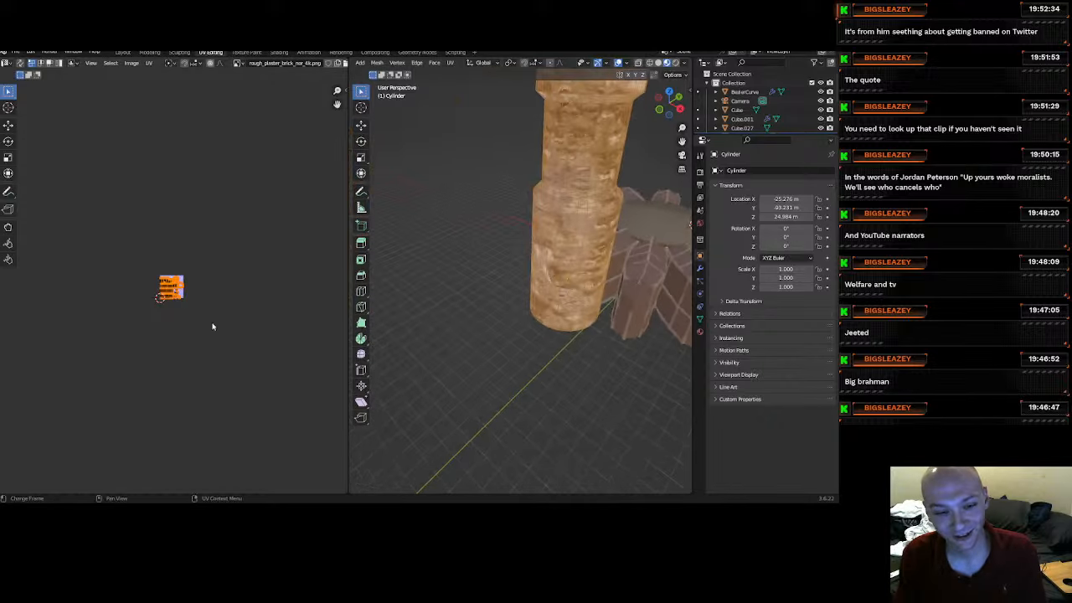
key("s")
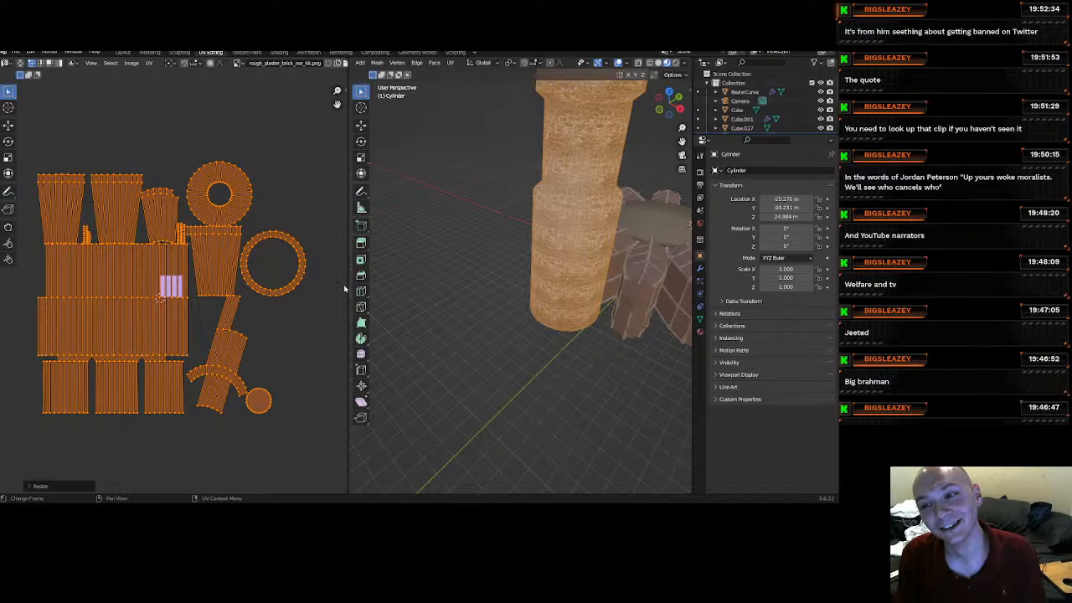
middle_click_drag(476, 280, 384, 144)
middle_click_drag(501, 302, 399, 128)
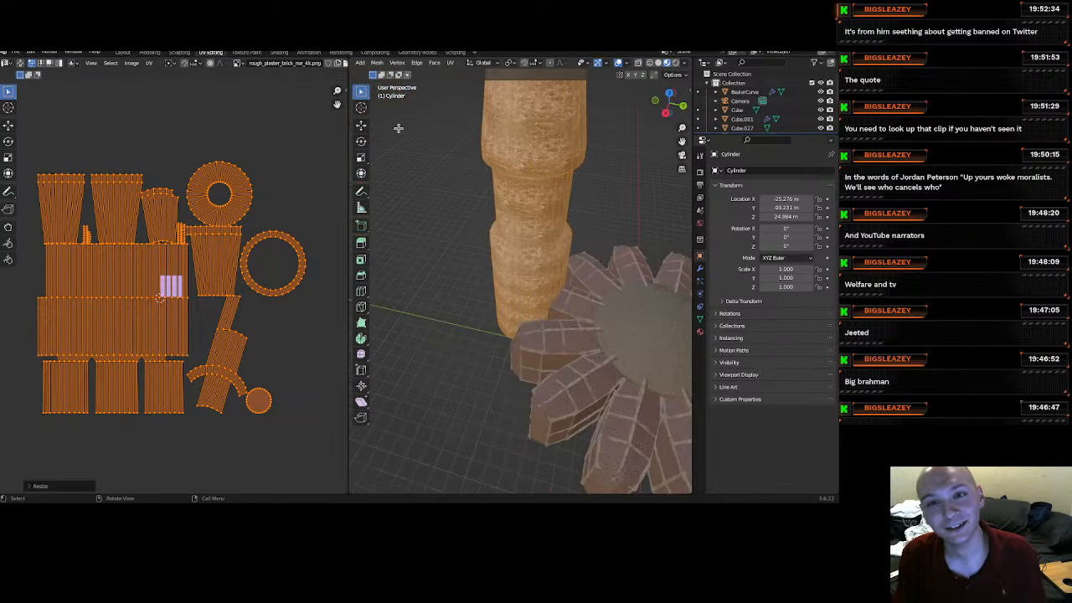
left_click(123, 52)
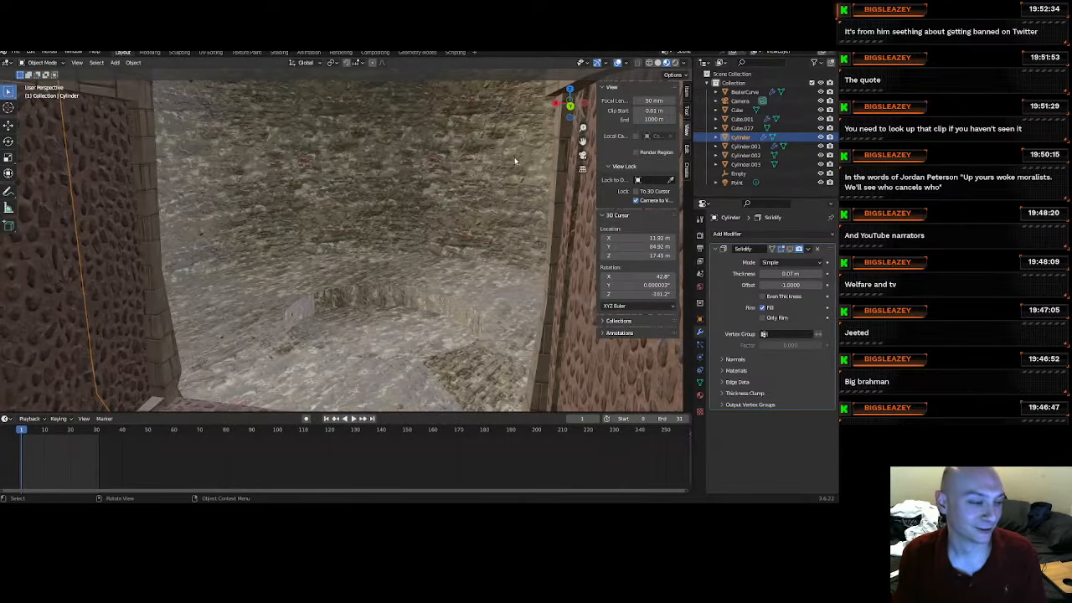
Examine the retextured chamber and its sunken pit in Rendered shading, checking how much light reaches them.
mouse_move(413, 218)
middle_mouse_down()
mouse_move(387, 273)
mouse_move(413, 204)
middle_mouse_up()
key("z")
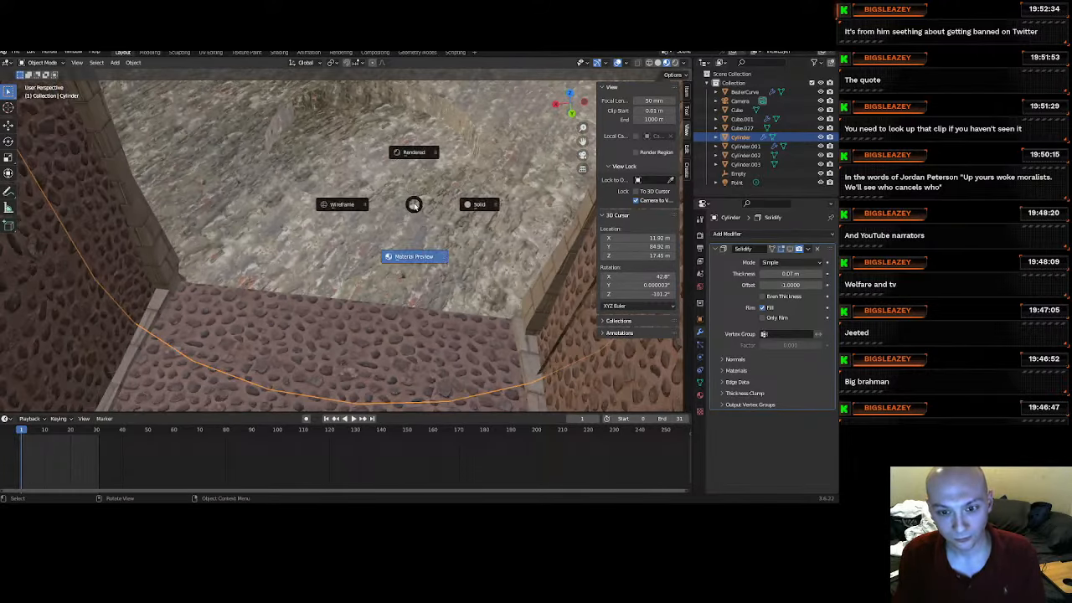
left_click(405, 153)
mouse_move(407, 154)
middle_mouse_down()
mouse_move(395, 151)
mouse_move(411, 187)
mouse_move(401, 188)
middle_mouse_up()
scroll(398, 192, "down", 10)
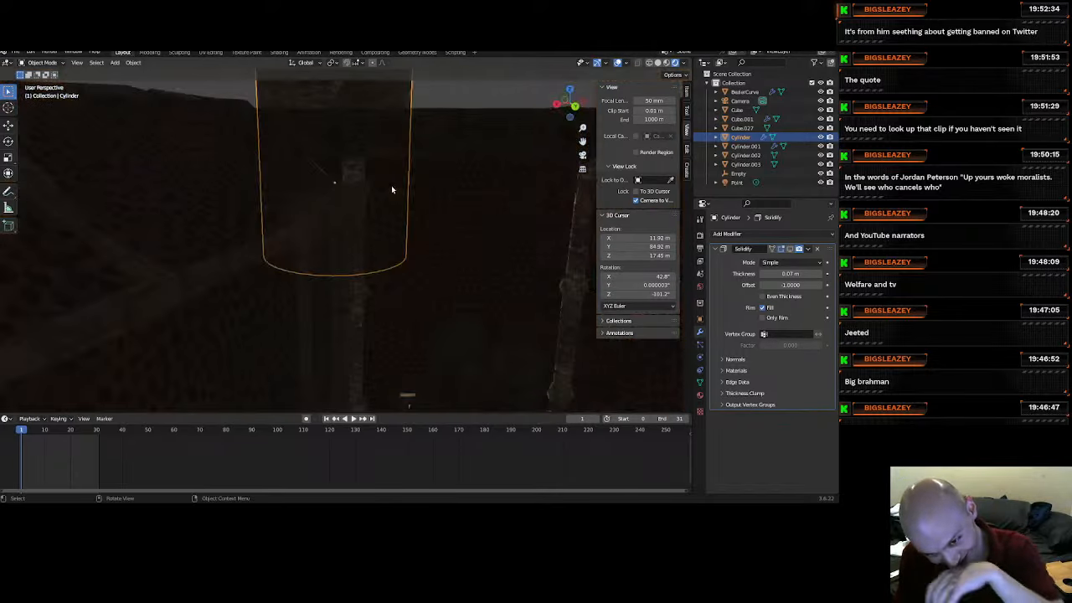
scroll(361, 232, "up", 10)
middle_click_drag(359, 233, 366, 195)
scroll(366, 192, "down", 8)
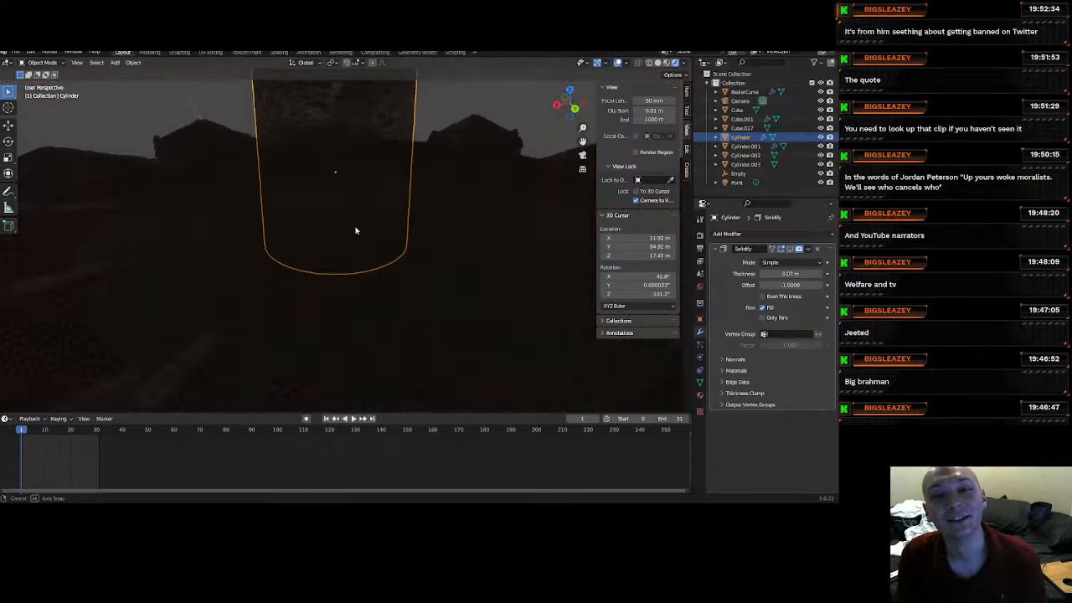
Hide the central hall's cover and duplicate the hall's point light into the tall chamber, offset -25.727 m in X and -93.828 m in Y.
left_click(407, 327)
scroll(408, 327, "down", 5)
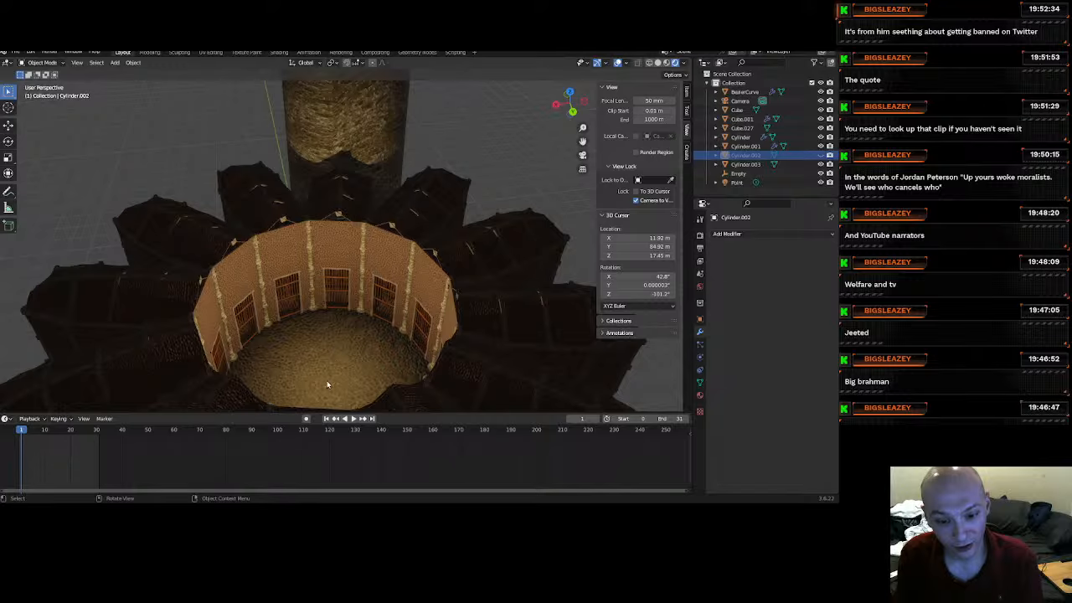
left_click(326, 338)
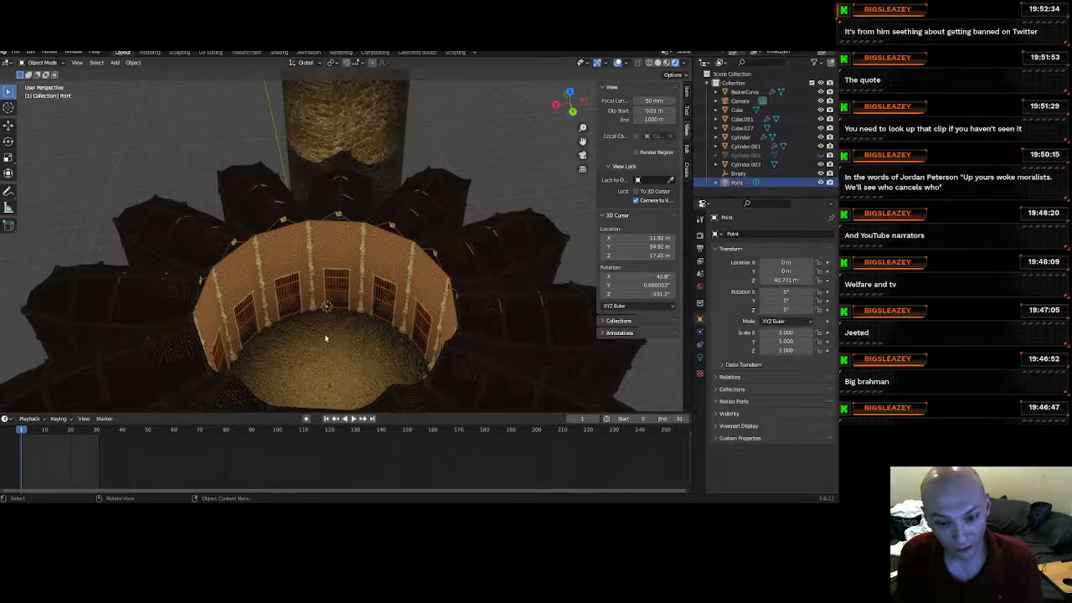
left_click(568, 95)
left_click(569, 90)
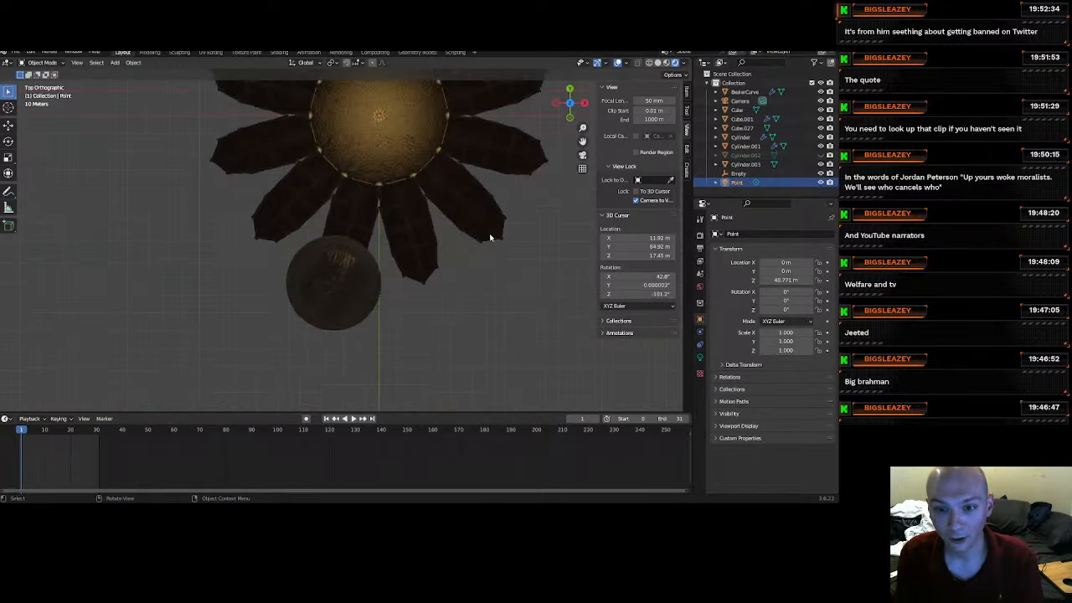
key("shift+d")
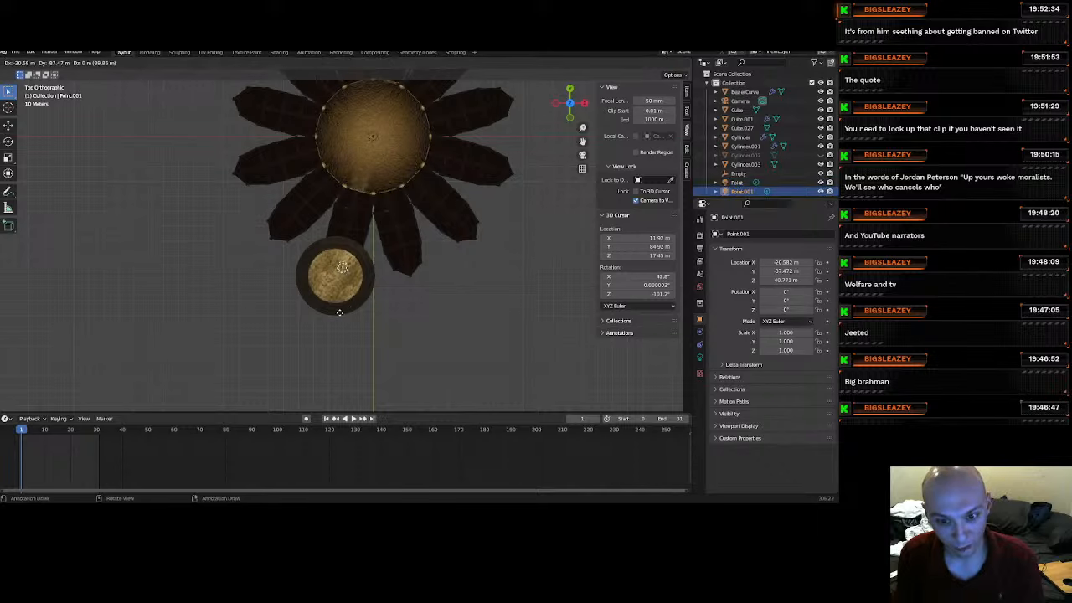
left_click(341, 320)
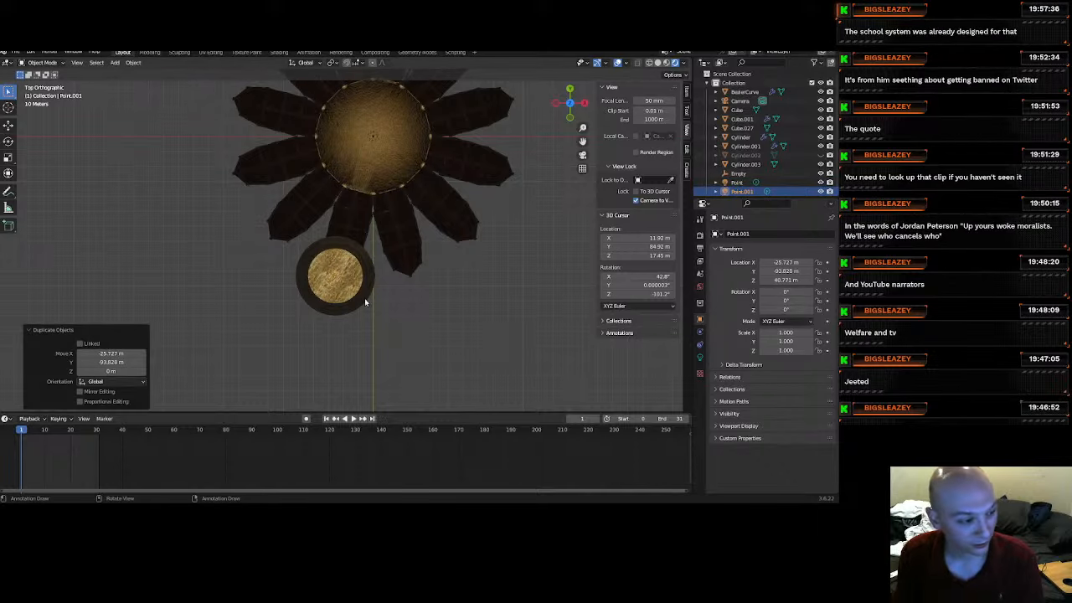
Raise the duplicated point light 47.374 m along Z inside the tall chamber, working in Wireframe shading.
middle_click_drag(399, 315, 293, 233)
key("z")
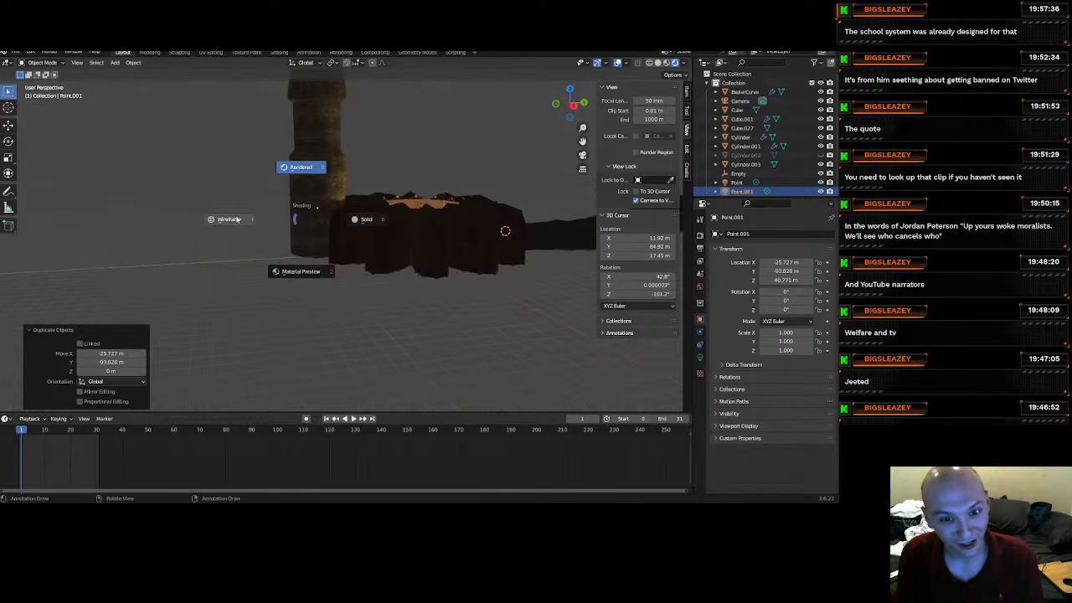
left_click(291, 186)
middle_click_drag(292, 187, 325, 222, "shift")
key("g")
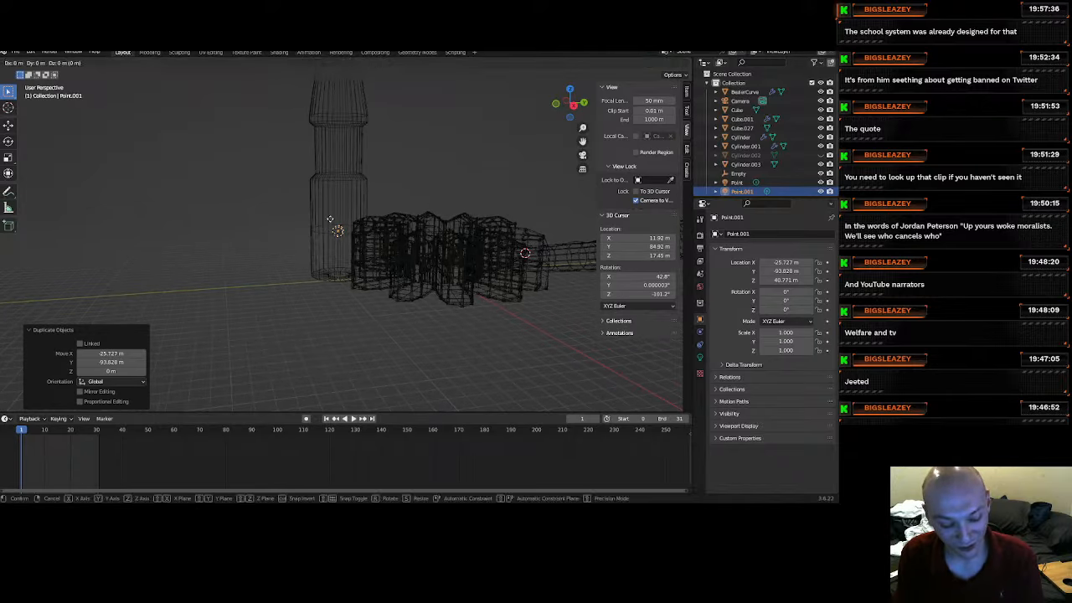
key("z")
left_click(342, 172)
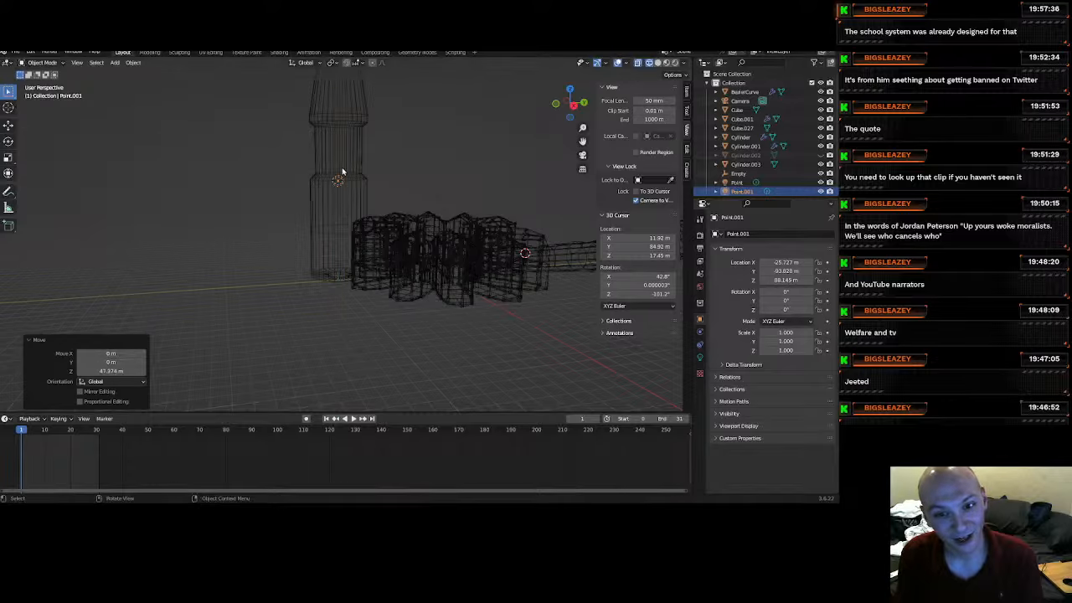
Inspect the chamber's walls, floor and sunken pit in Rendered shading with the duplicated light in place.
key("z")
left_click(329, 240)
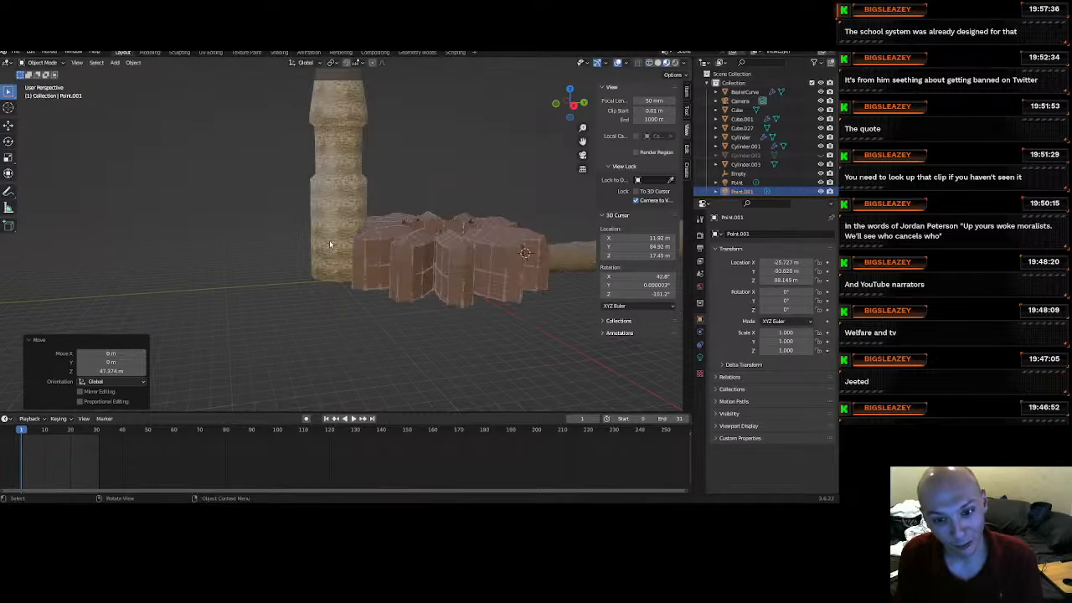
mouse_move(329, 239)
middle_mouse_down()
mouse_move(366, 345)
mouse_move(387, 362)
mouse_move(390, 344)
middle_mouse_up()
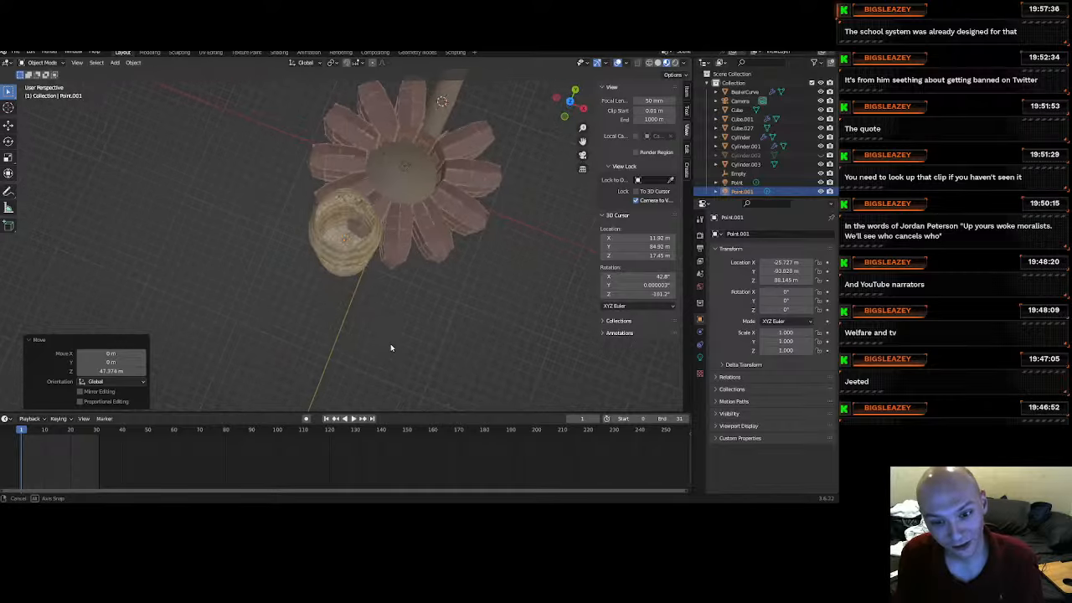
key("z")
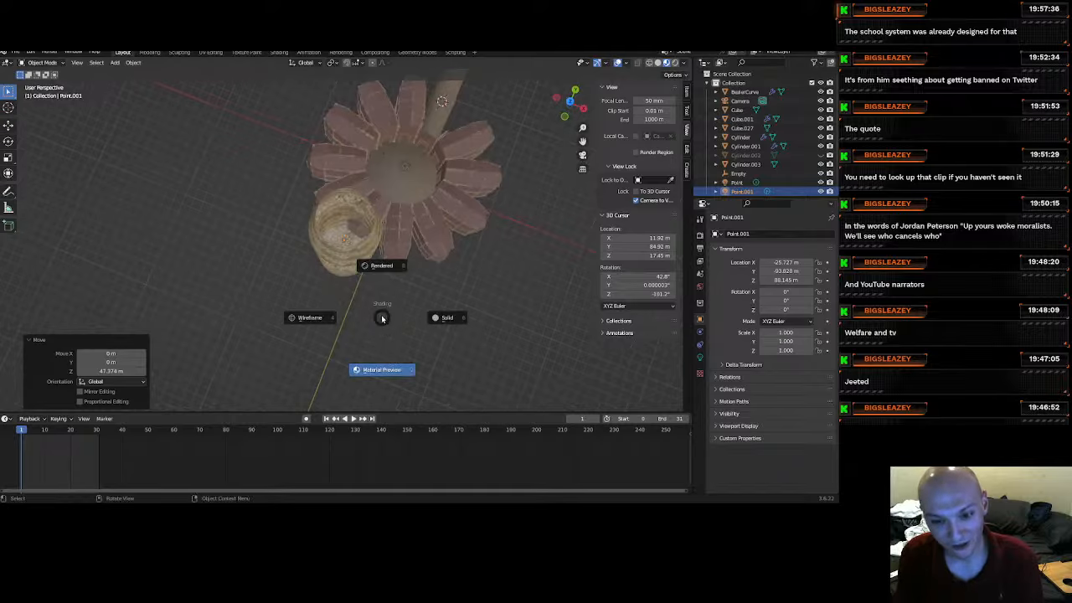
left_click(419, 238)
scroll(380, 223, "up", 14)
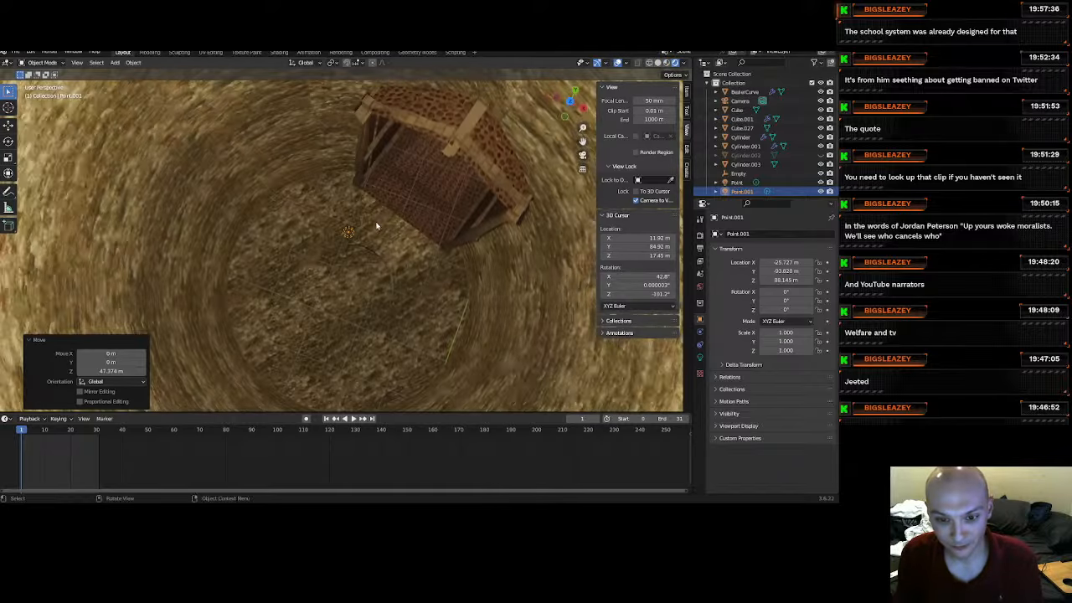
middle_click_drag(380, 223, 390, 274)
scroll(371, 282, "up", 4)
scroll(351, 303, "down", 3)
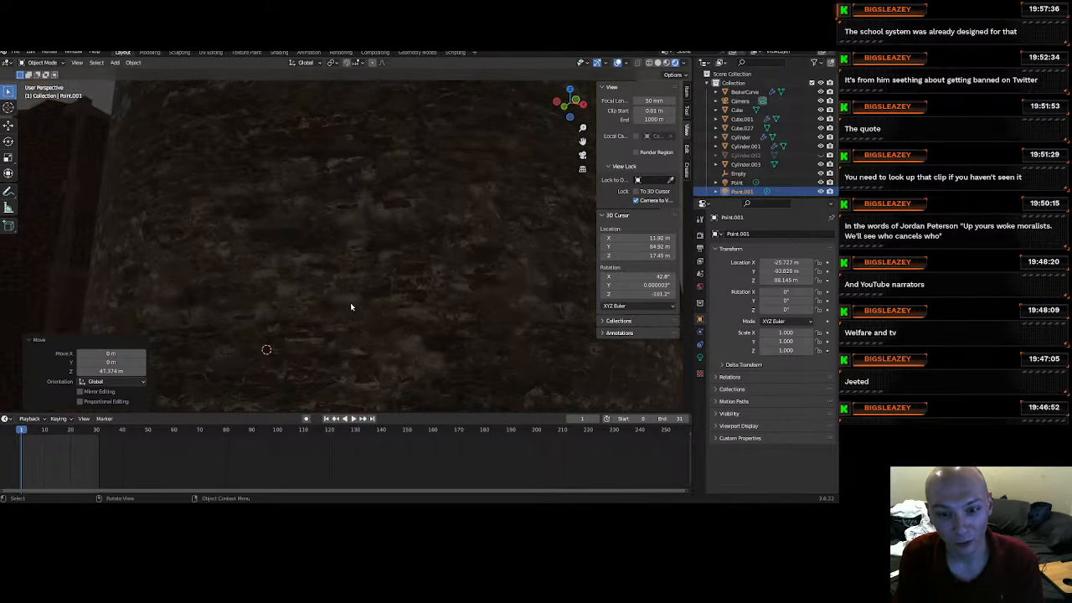
scroll(346, 300, "down", 5)
middle_click_drag(345, 304, 507, 326)
scroll(330, 274, "up", 4)
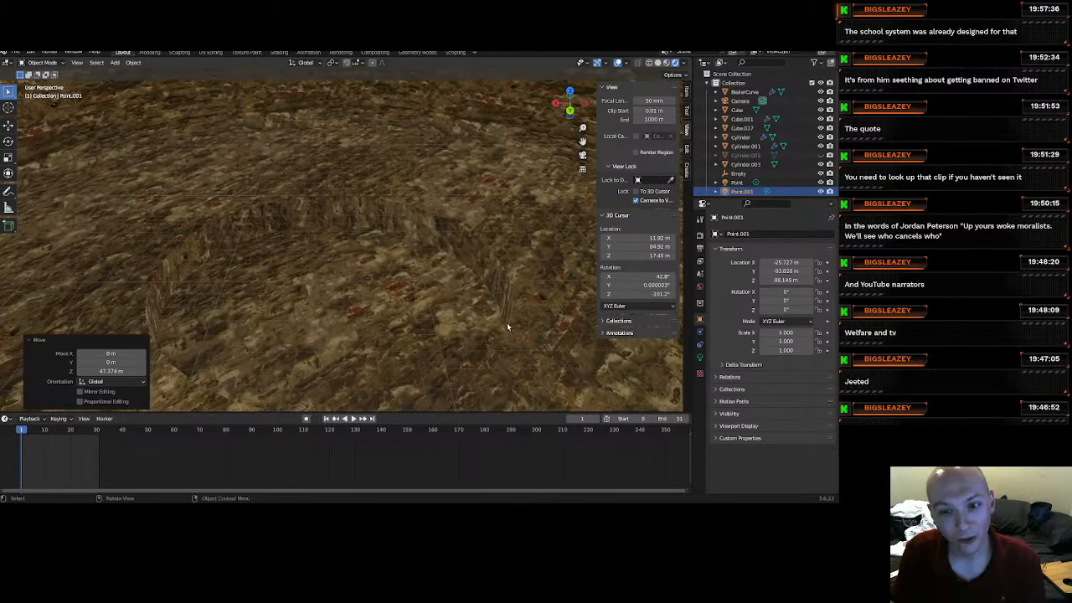
Add a 32-vertex mesh cylinder and move it -38.18 m in X and -176.78 m in Y into the tall chamber.
left_click(115, 63)
mouse_move(132, 74)
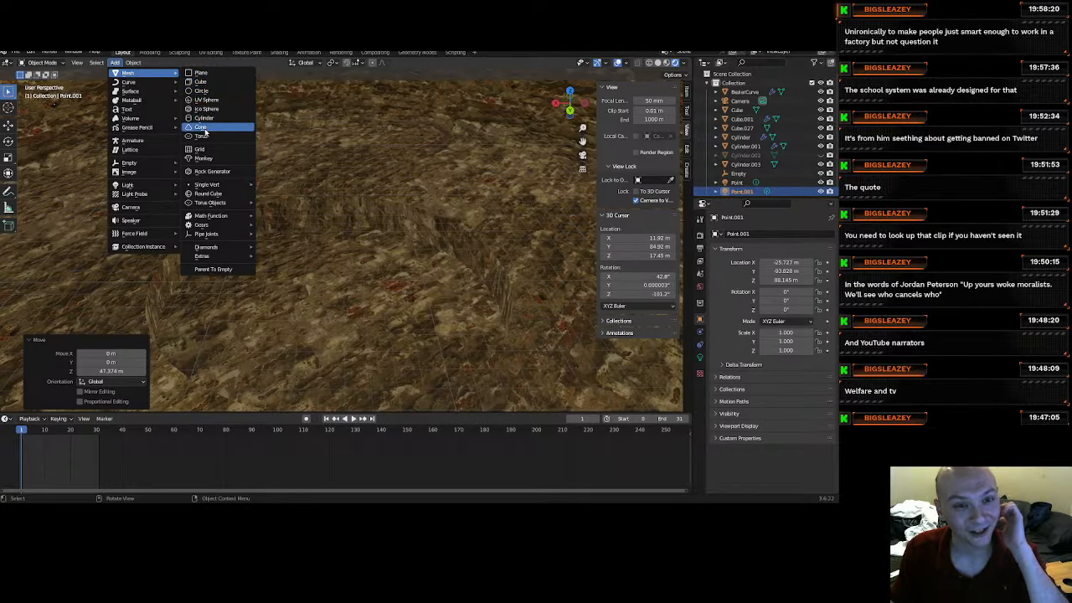
left_click(208, 123)
scroll(297, 187, "down", 10)
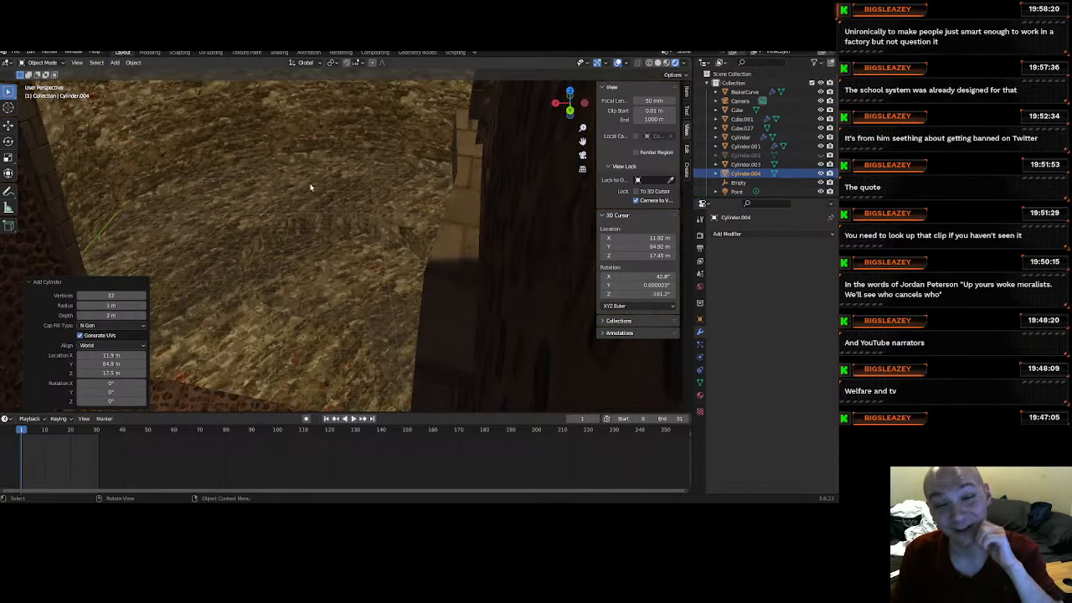
scroll(297, 189, "down", 5)
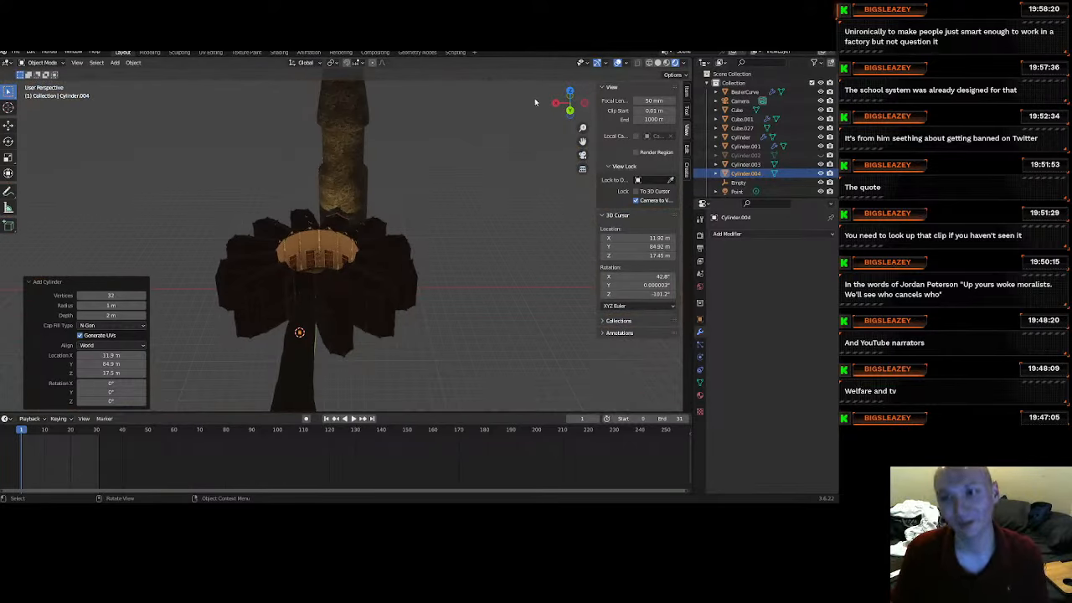
left_click(570, 92)
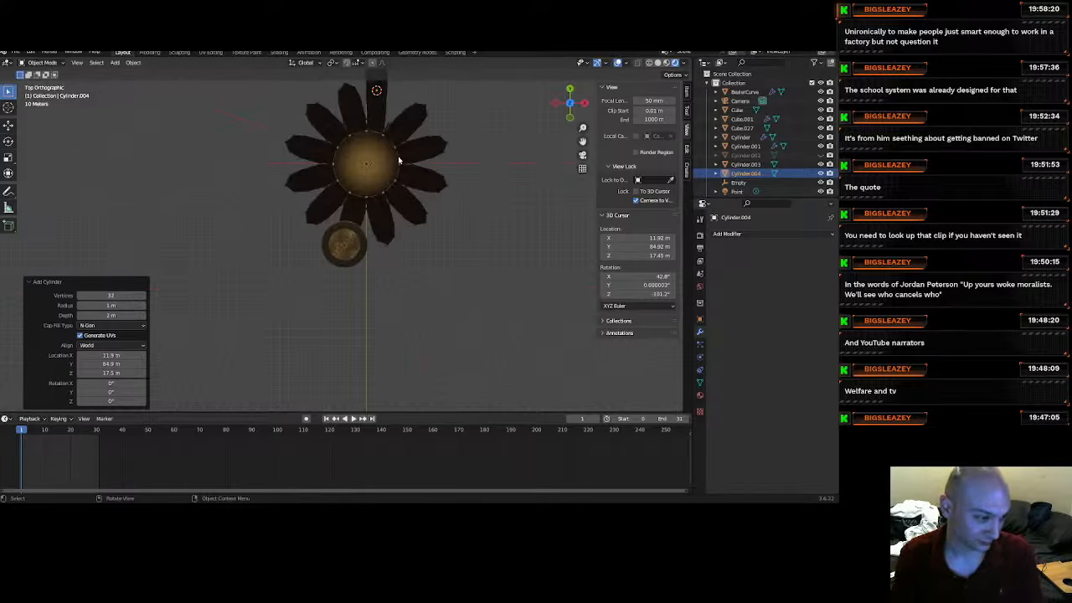
key("g")
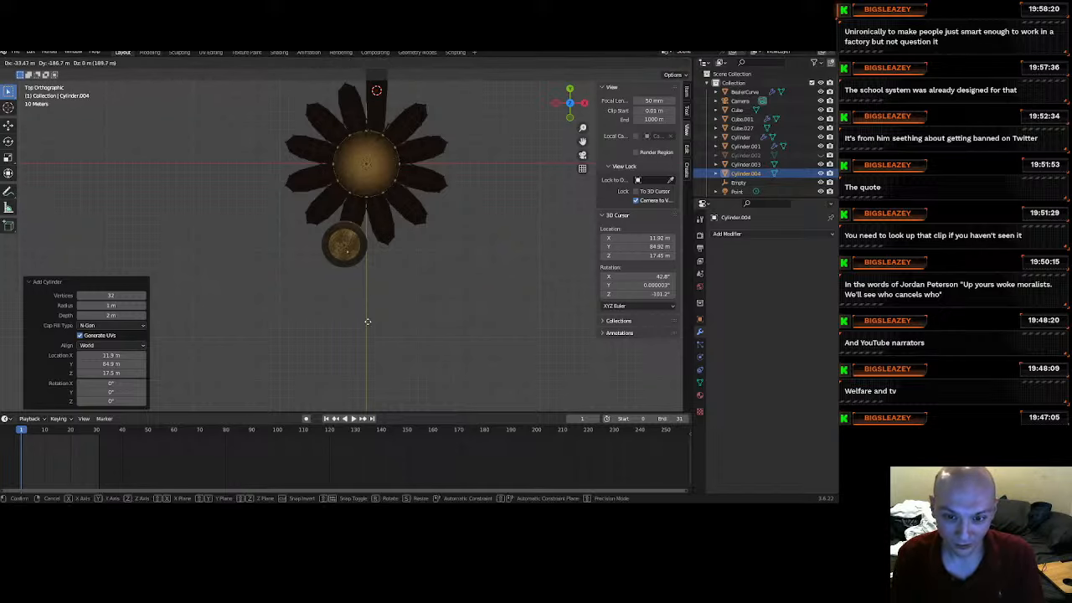
left_click(364, 313)
Lower the new cylinder 20.005 m along Z to the chamber's floor pit.
key("KP_Decimal")
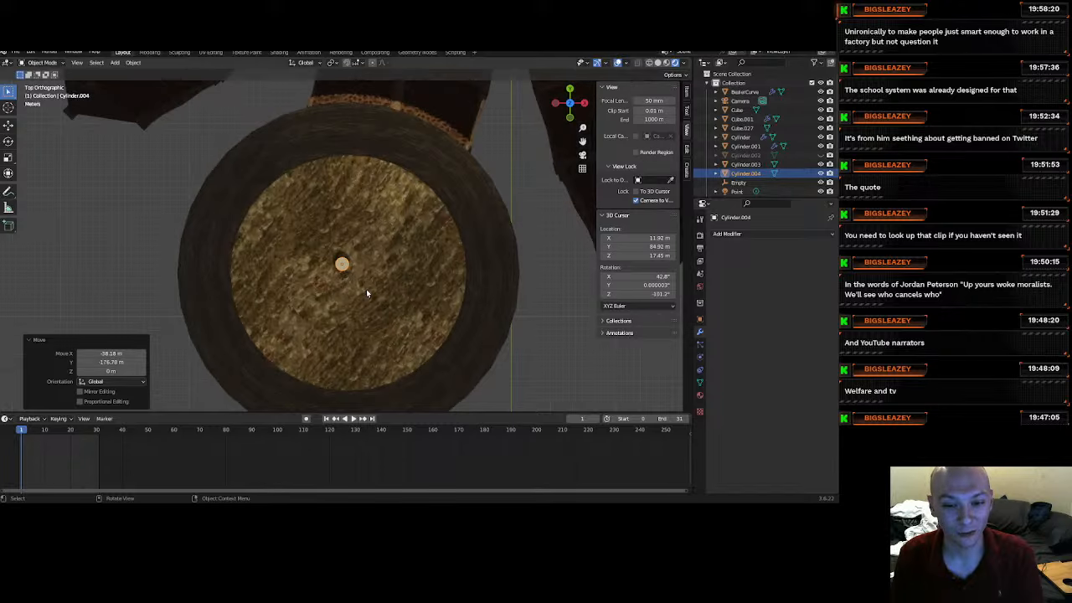
scroll(366, 294, "up", 6)
middle_click_drag(374, 294, 369, 201, "shift")
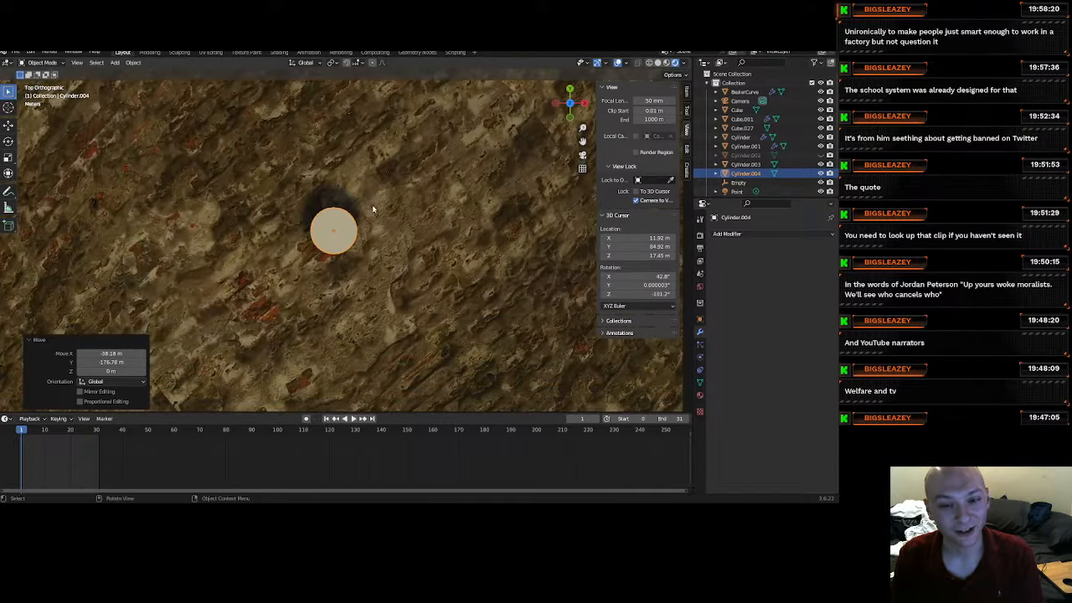
scroll(370, 242, "down", 2)
middle_click_drag(368, 243, 366, 225)
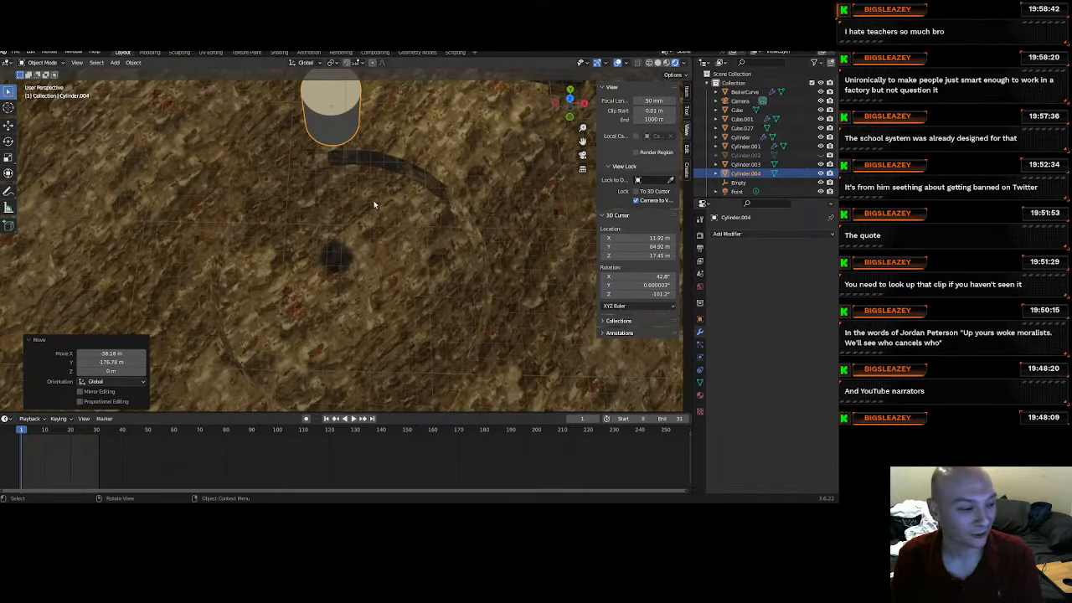
key("g")
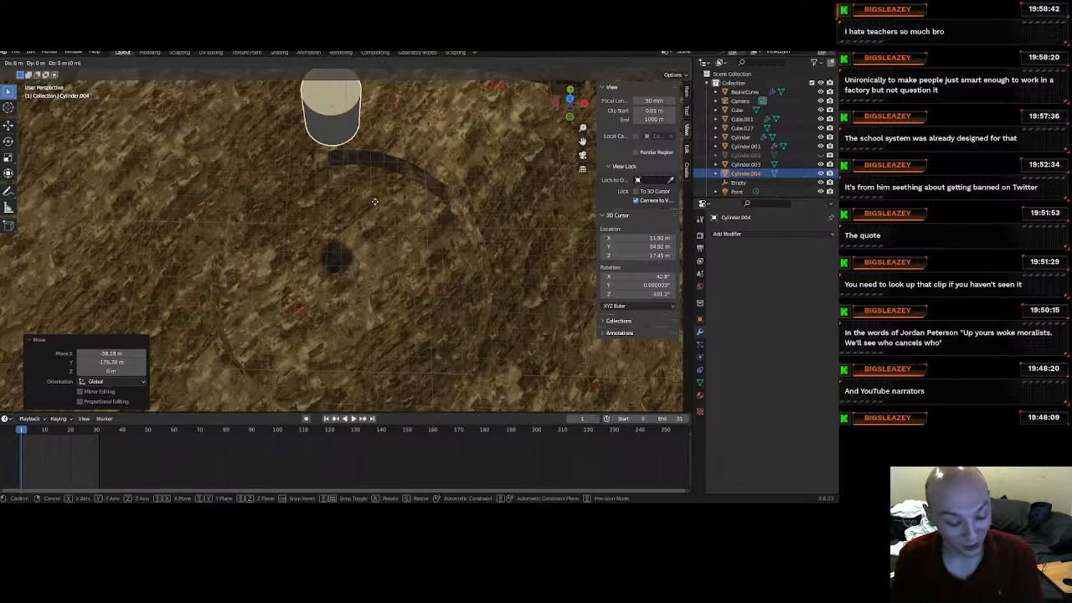
key("z")
left_click(389, 354)
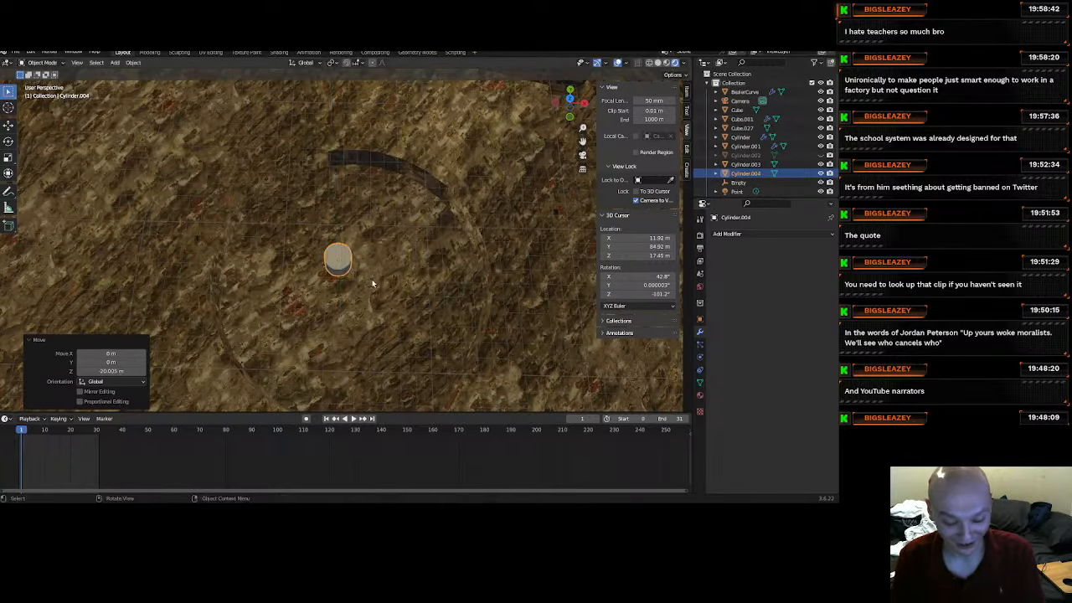
Scale the cylinder by 9.456 in X and Y only, keeping its height, to form a wide disc.
key("s")
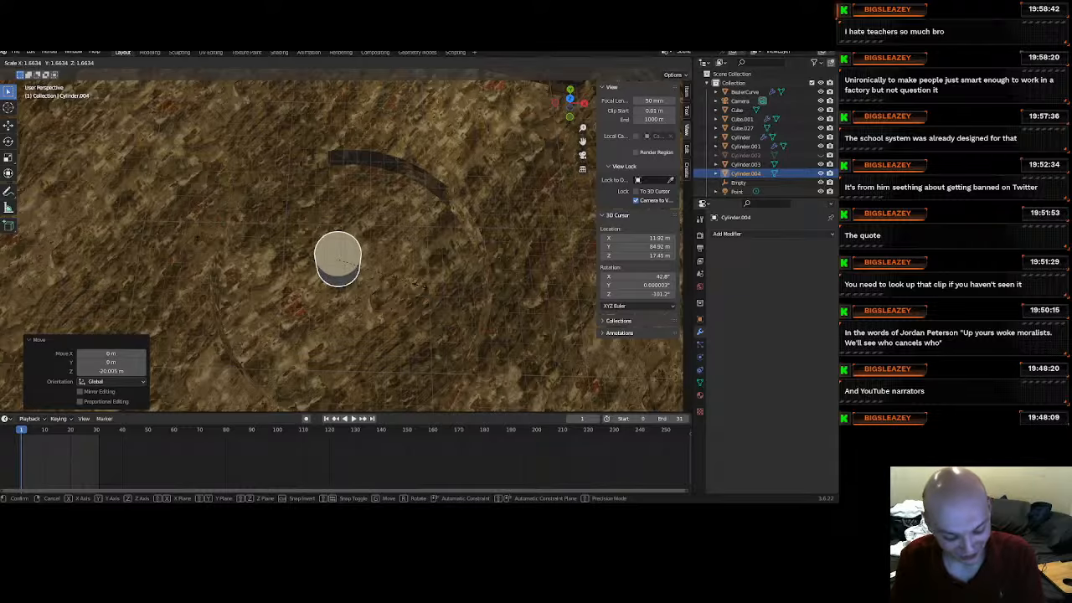
key("shift+z")
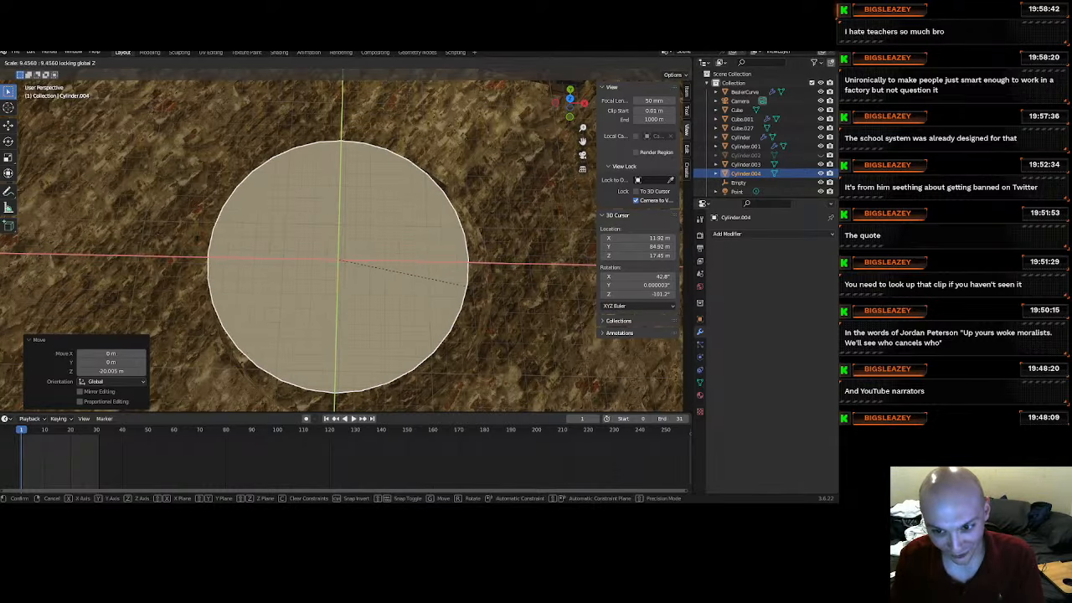
left_click(465, 287)
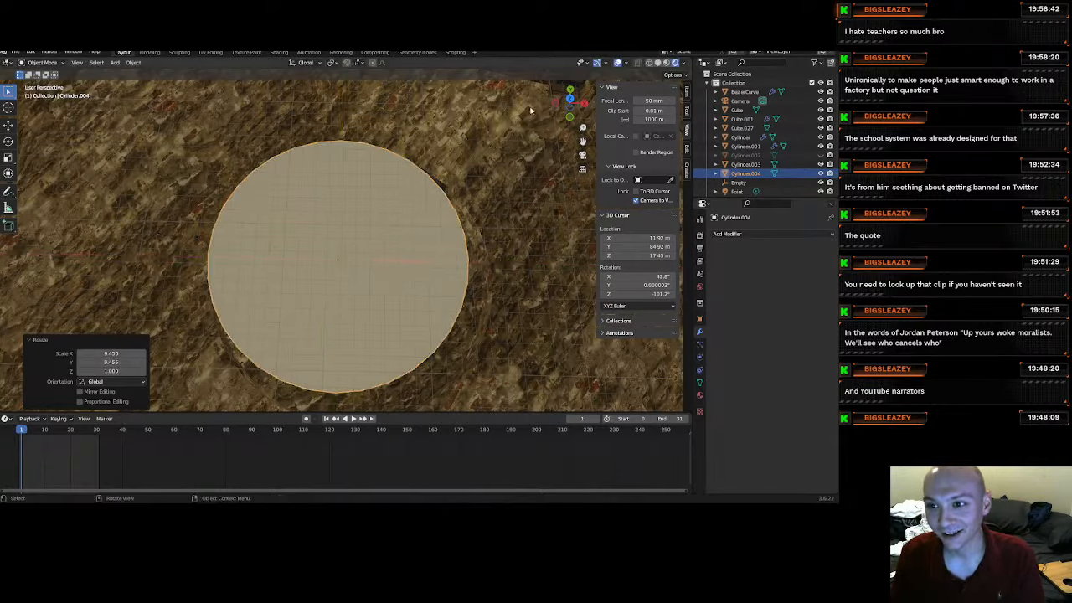
Move the disc about 0.855 m in X and -1.344 m in Y to centre it on the pit, using a top Wireframe view.
left_click(570, 89)
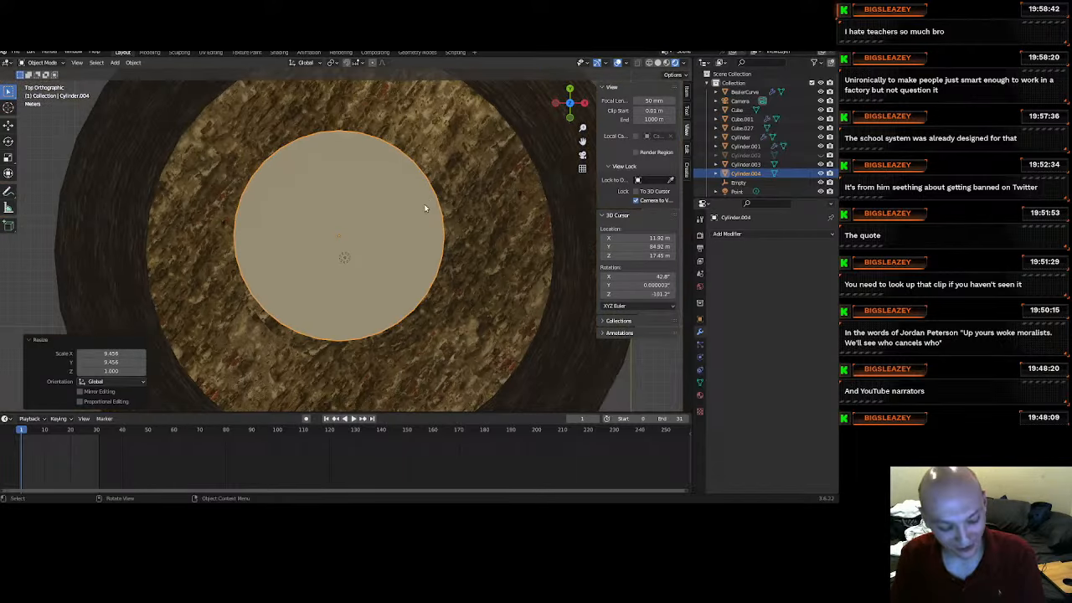
key("z")
left_click(361, 213)
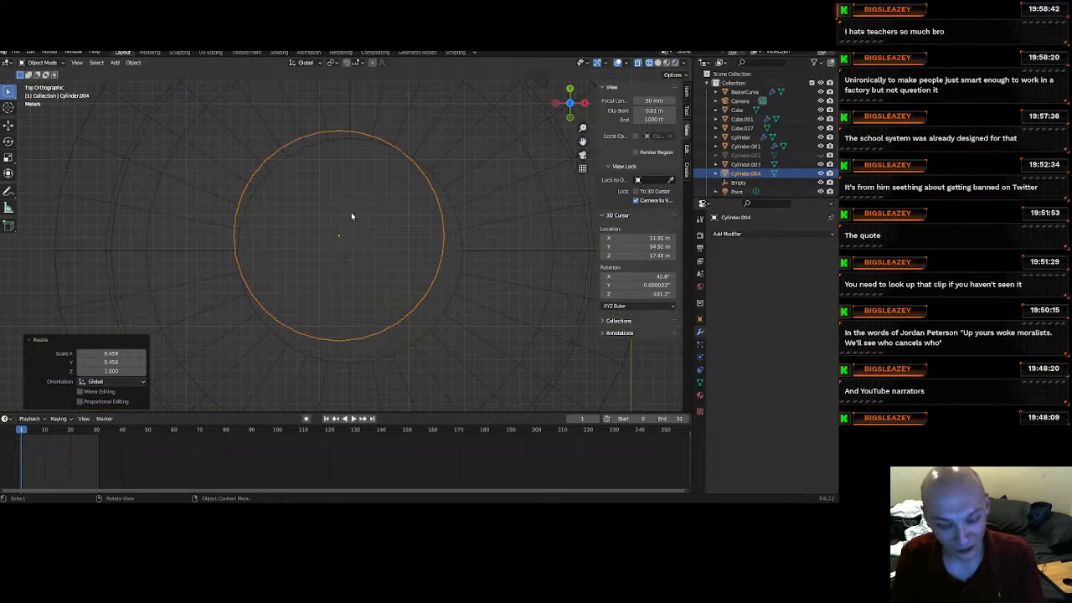
key("g")
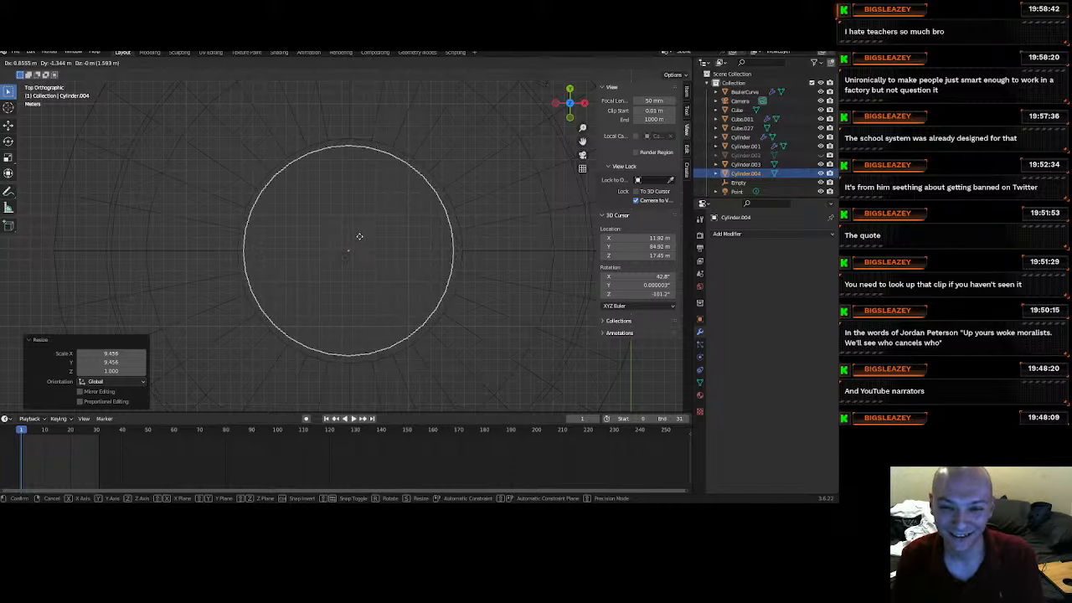
left_click(360, 238)
Scale the disc uniformly by 1.061 and nudge it 0.081471 m in X and -0.081471 m in Y to match the pit outline.
key("s")
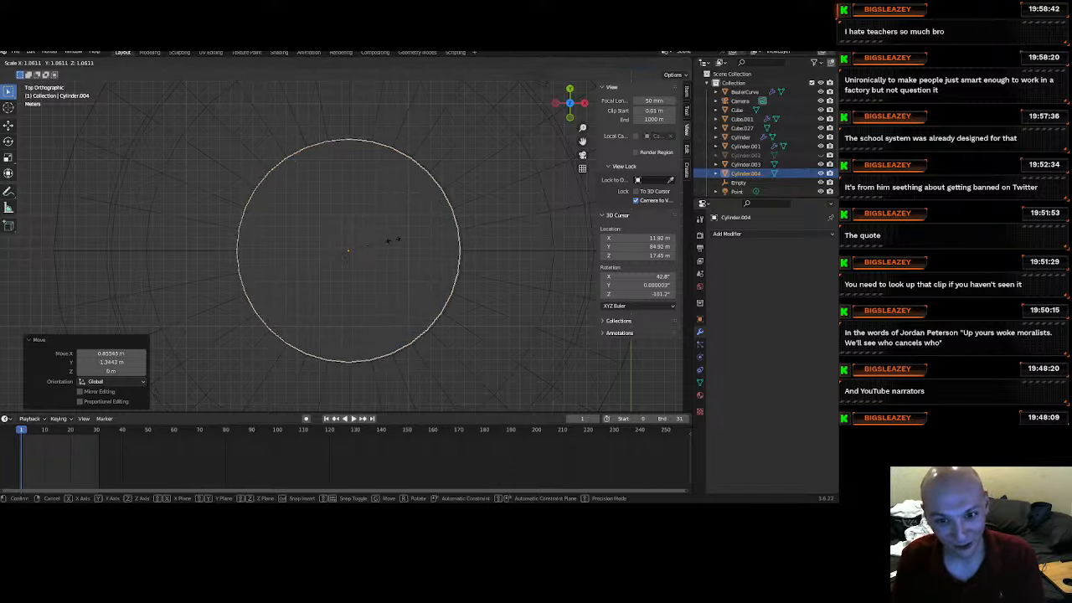
left_click(393, 242)
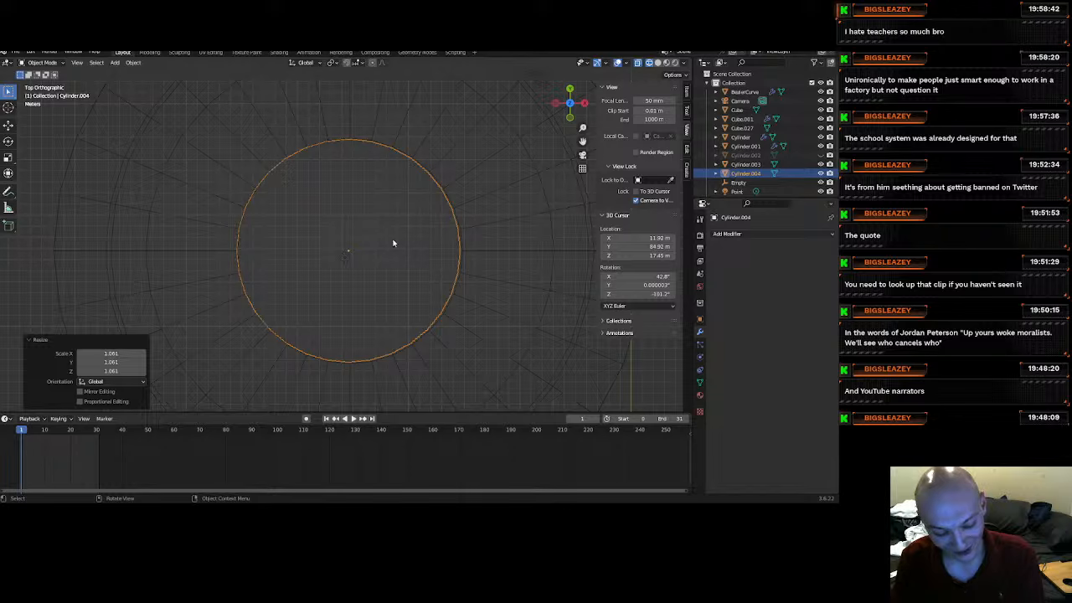
key("g")
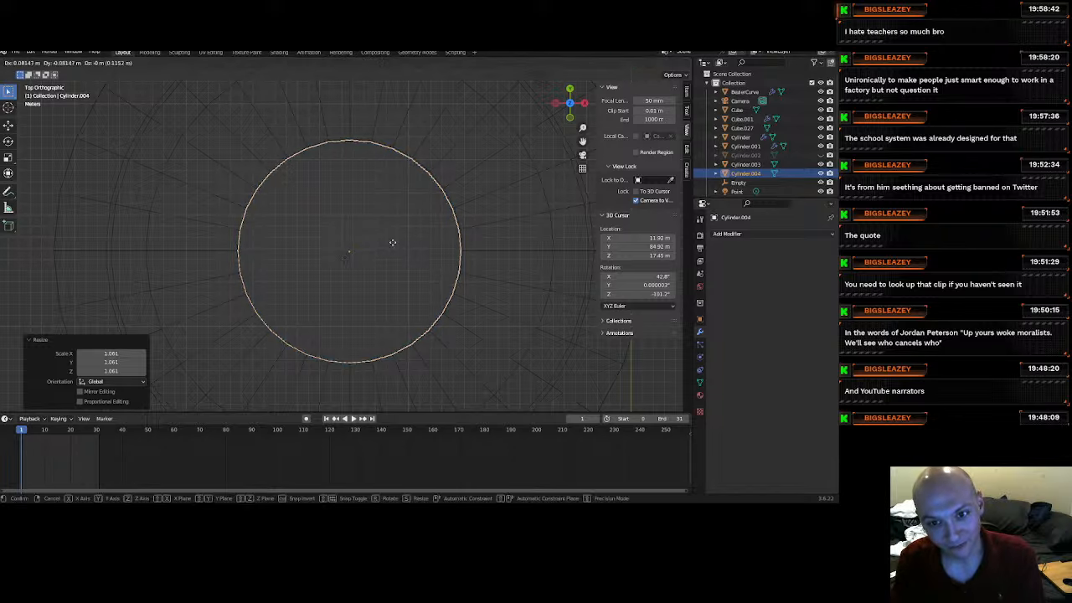
left_click(393, 243)
Enter Edit Mode on the disc and scale its entire mesh uniformly by 0.865.
middle_click_drag(377, 262, 270, 199)
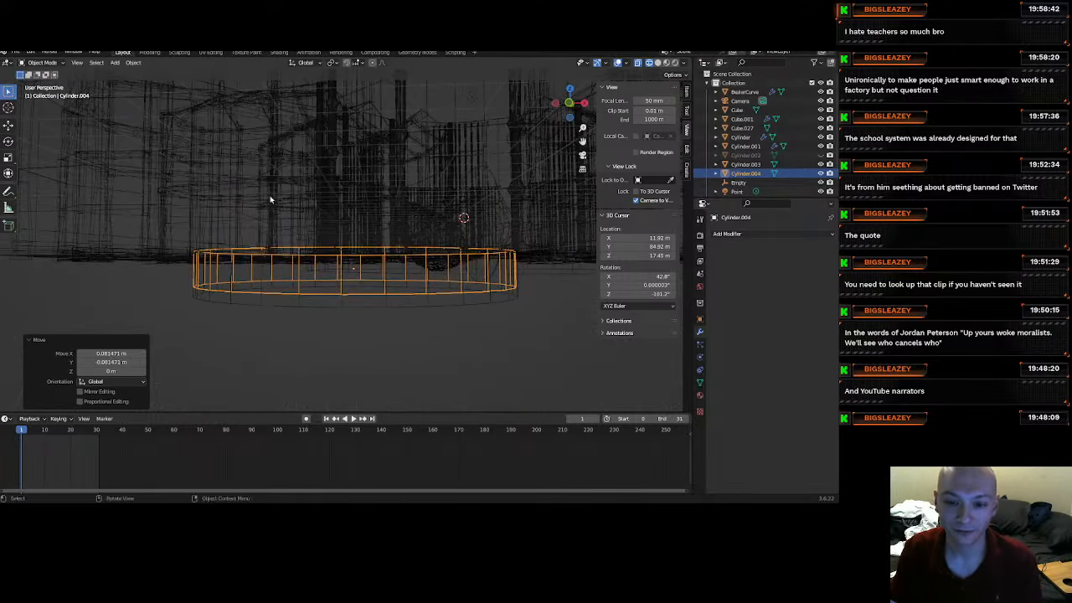
left_click(42, 62)
left_click(42, 81)
middle_click_drag(243, 251, 268, 261)
key("alt+z")
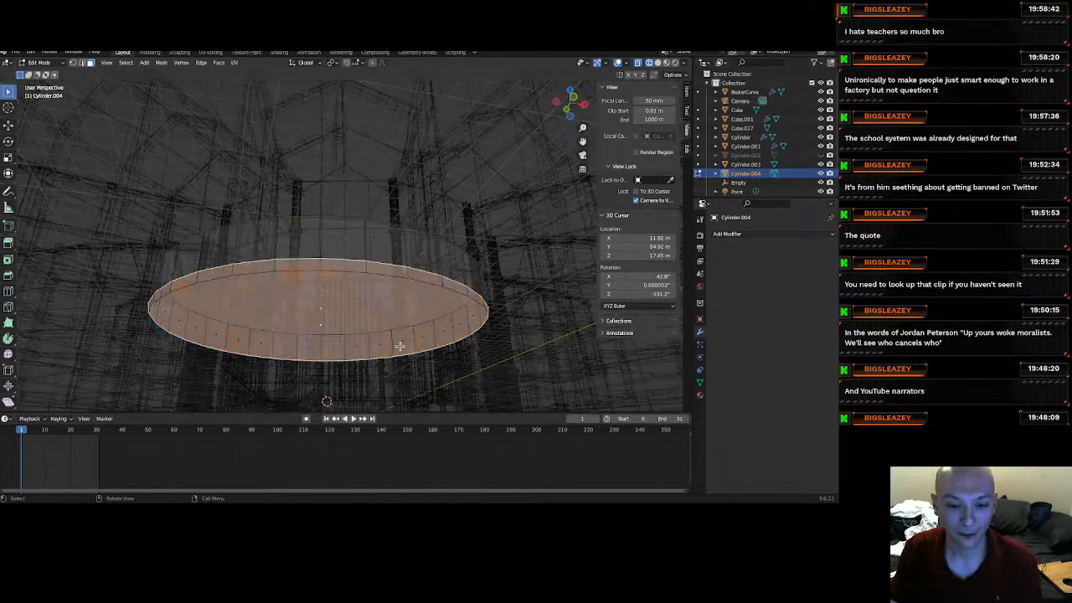
key("s")
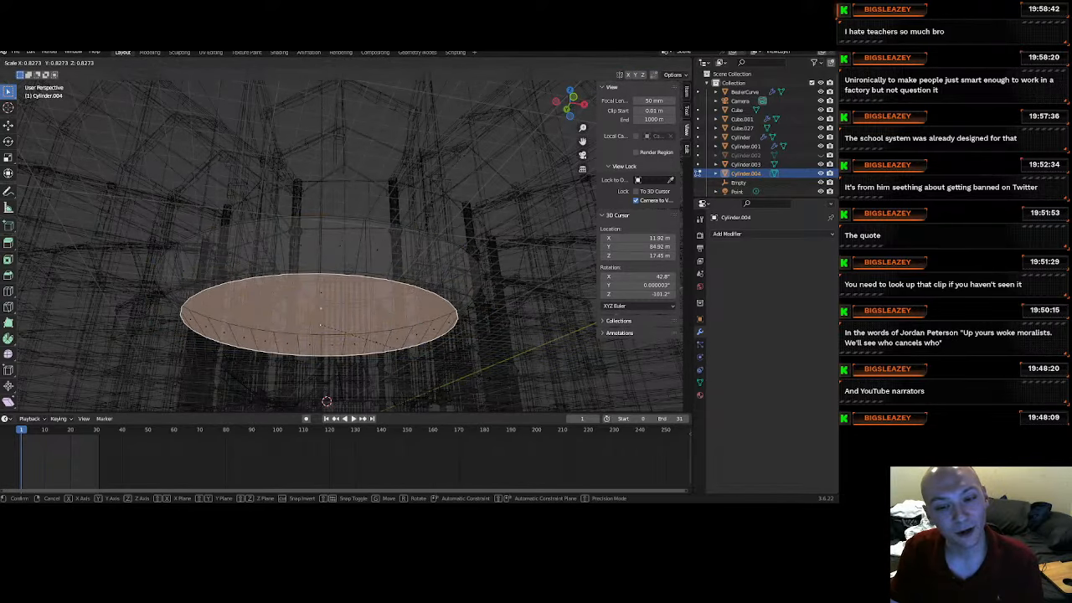
left_click(494, 380)
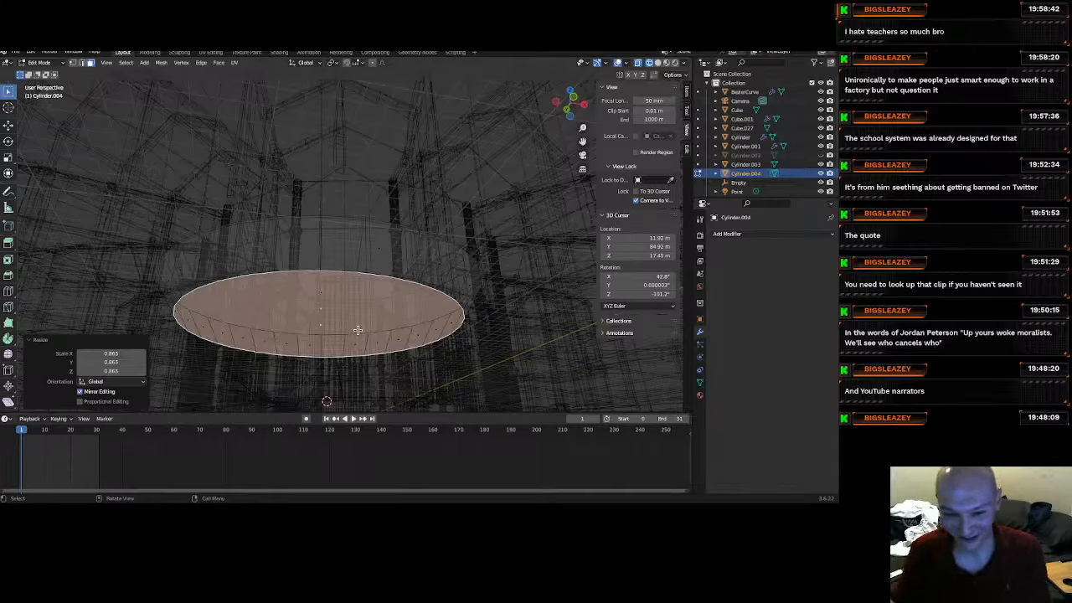
Extrude the selected disc faces in place, scale them by 0.966 and shift them along Z.
mouse_move(354, 328)
middle_mouse_down()
mouse_move(363, 330)
mouse_move(308, 356)
mouse_move(347, 334)
middle_mouse_up()
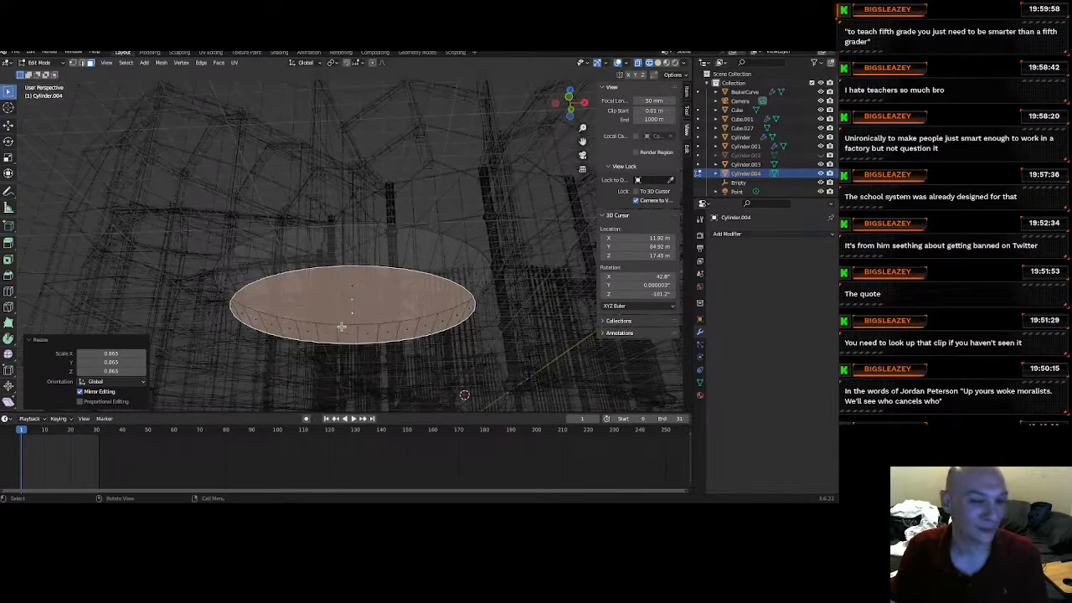
scroll(341, 327, "up", 1)
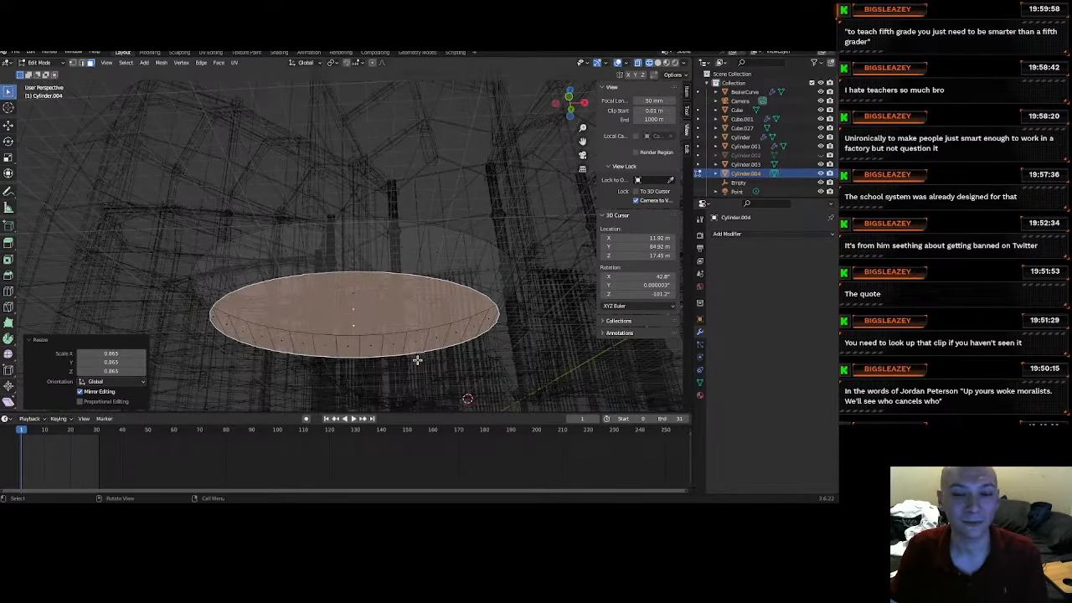
key("e")
right_click(558, 357)
key("s")
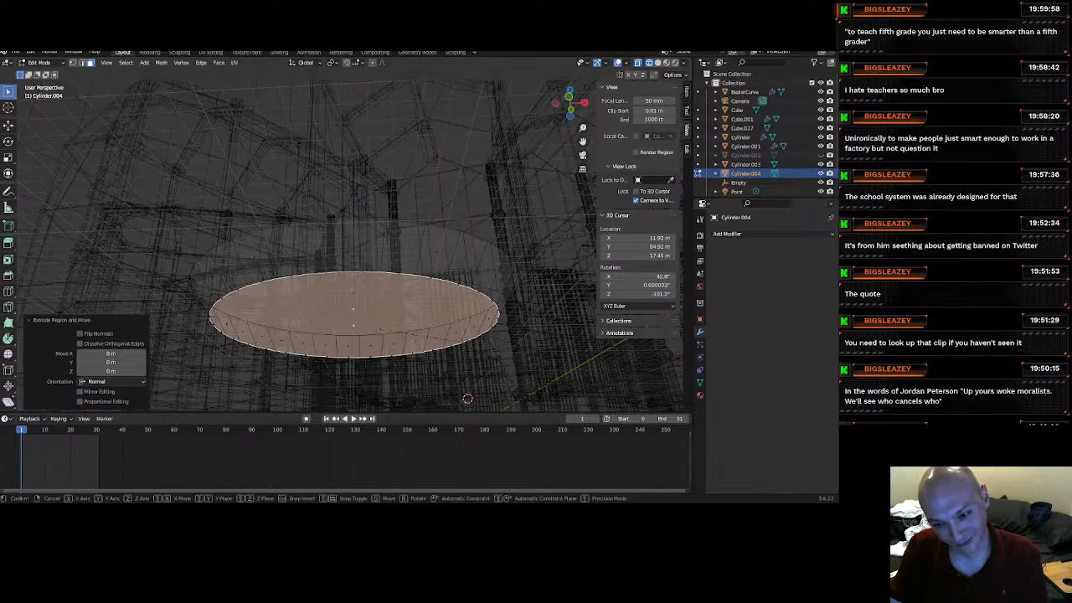
left_click(571, 359)
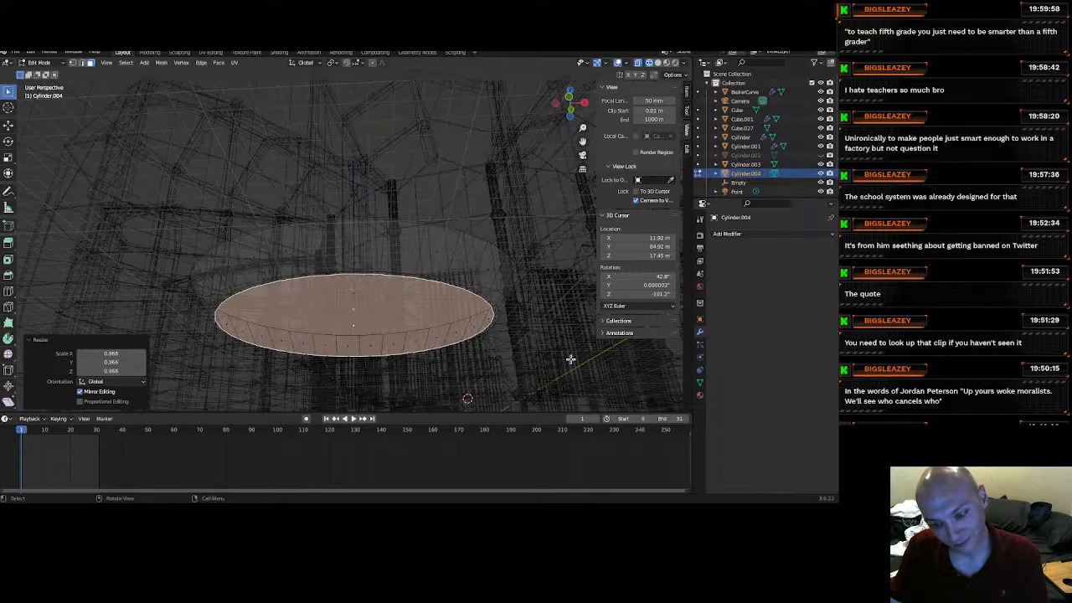
key("e")
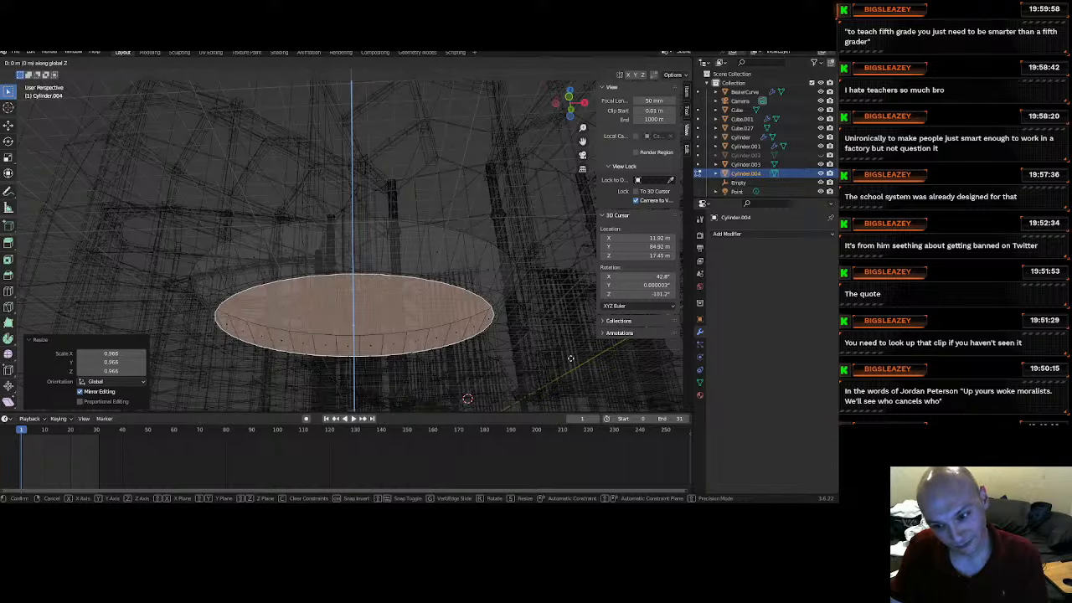
left_click(552, 331)
Deselect the disc's mesh and switch the viewport to Solid shading, with the disc's top face in view.
middle_click_drag(551, 332, 406, 288)
key("alt+a")
key("z")
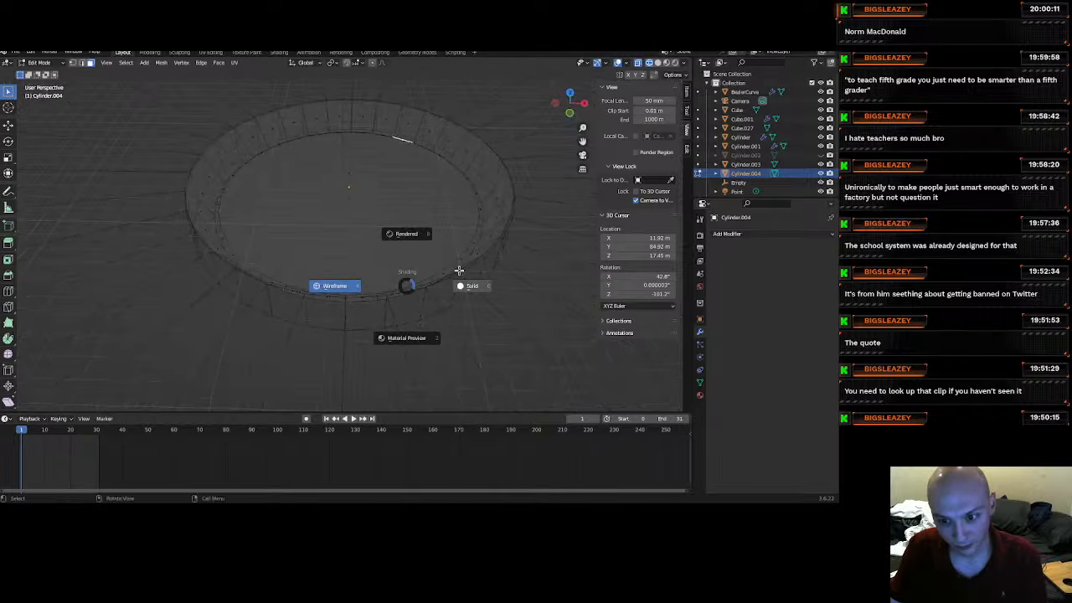
left_click(460, 271)
middle_click_drag(443, 234, 355, 187)
scroll(354, 187, "up", 4)
scroll(350, 189, "down", 3)
Inset the disc's top face by extruding it in place and scaling it by 0.962, and lower it 0.10301 m along Z.
left_click(331, 209)
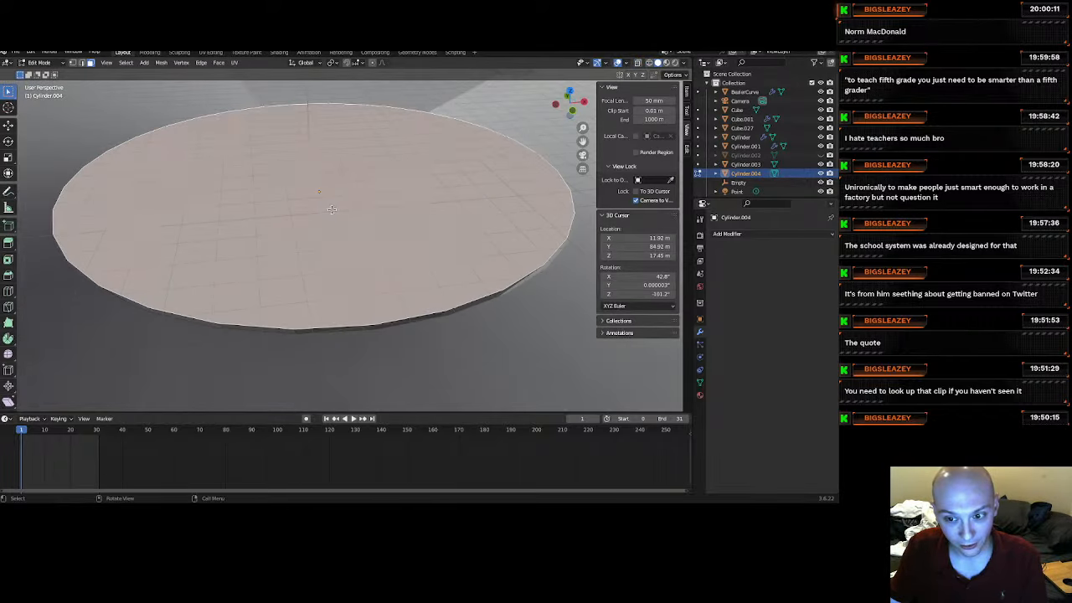
key("e")
right_click(502, 238)
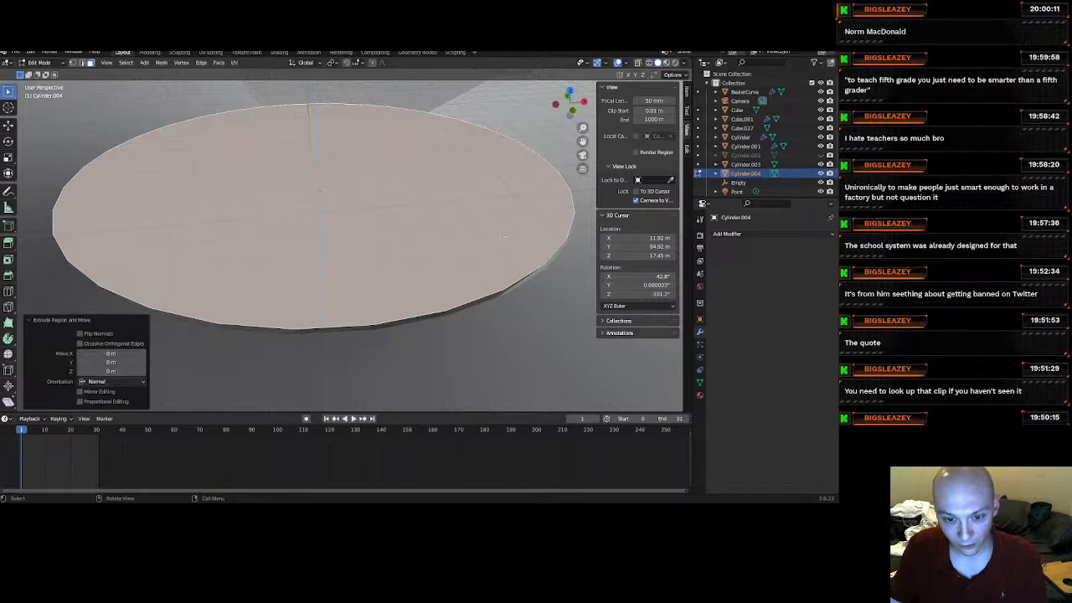
key("s")
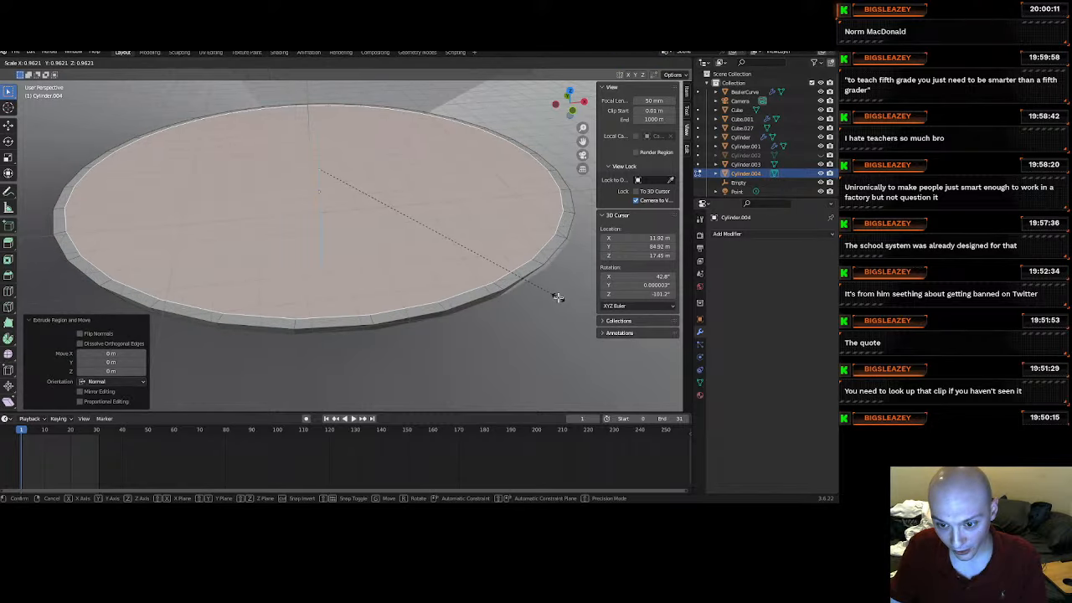
left_click(558, 297)
key("e")
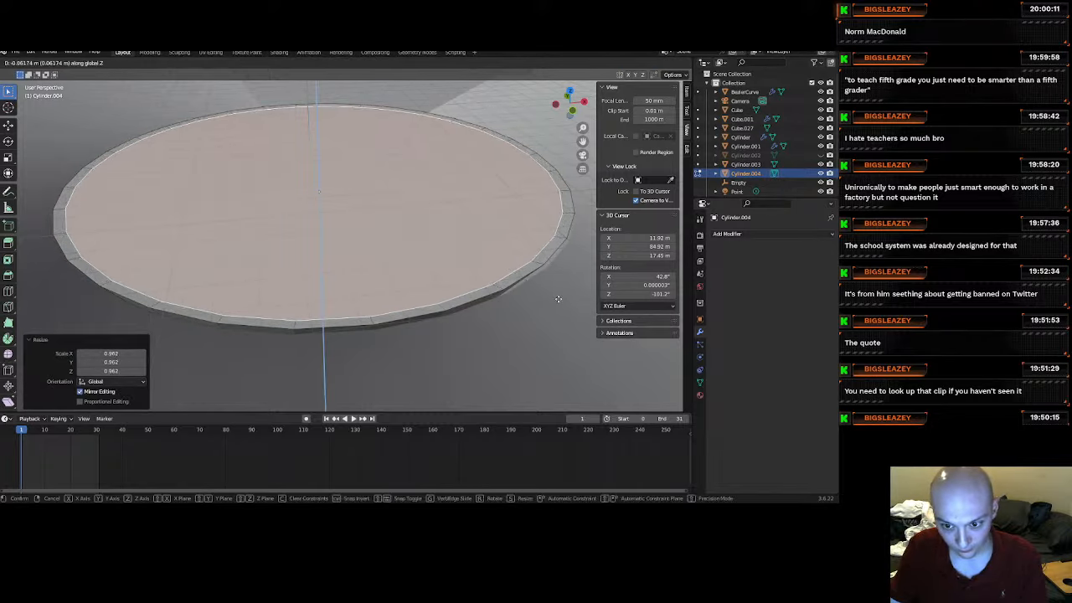
left_click(559, 300)
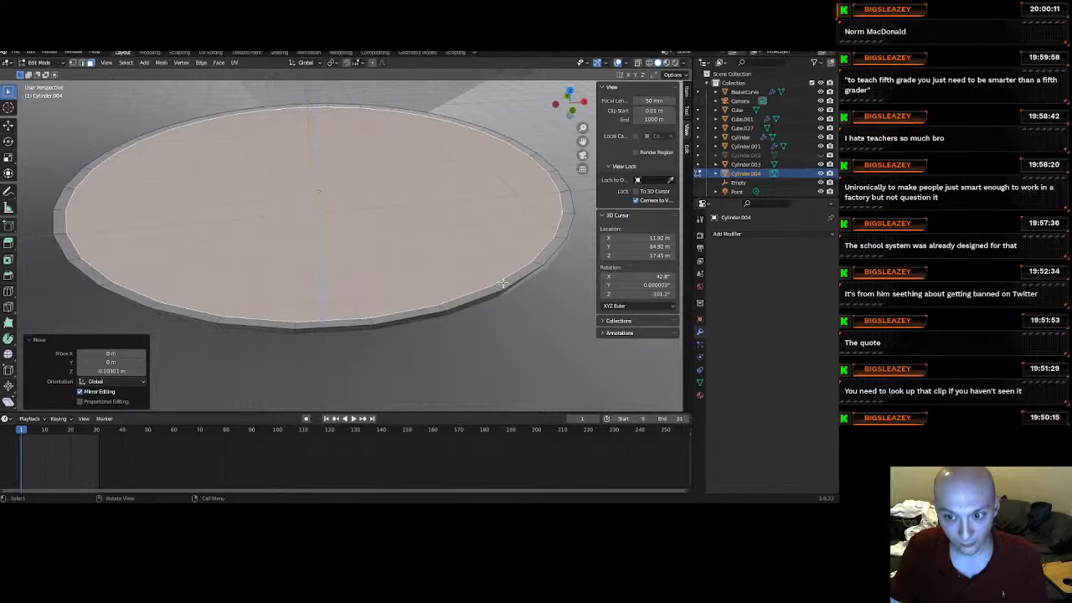
Select the outer edge loop of the disc's top rim and bevel it with a width of 0.0473 m.
scroll(512, 233, "up", 2)
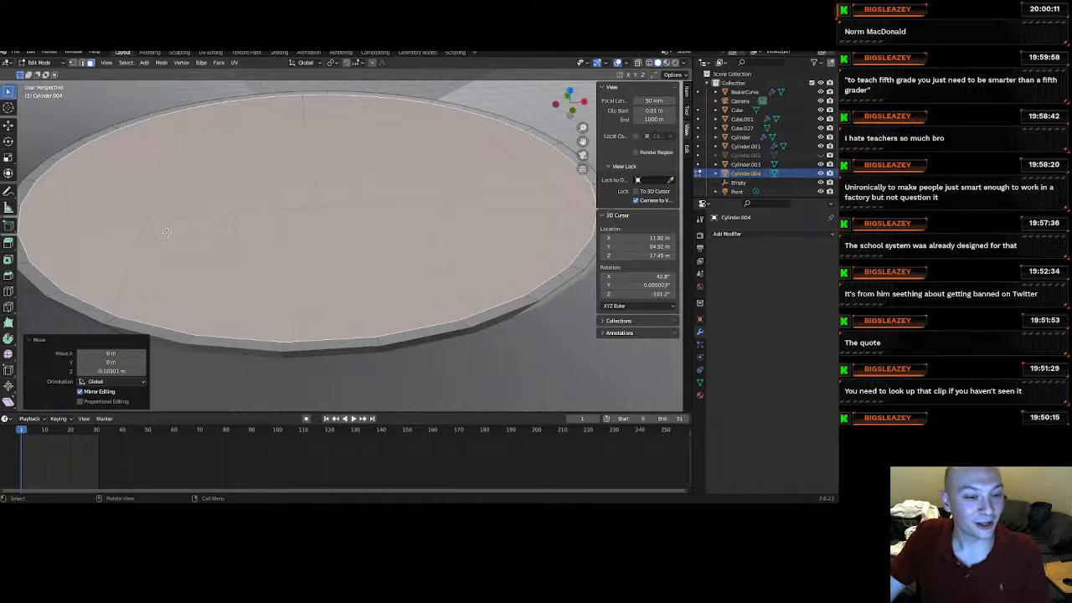
left_click(81, 63)
left_click(80, 306)
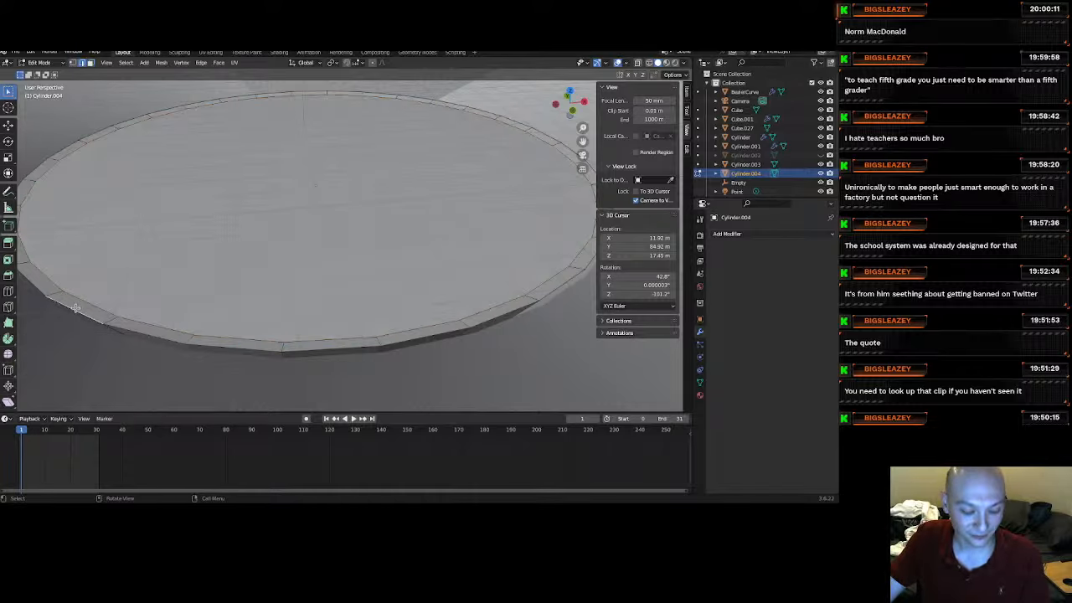
left_click(75, 308, "alt")
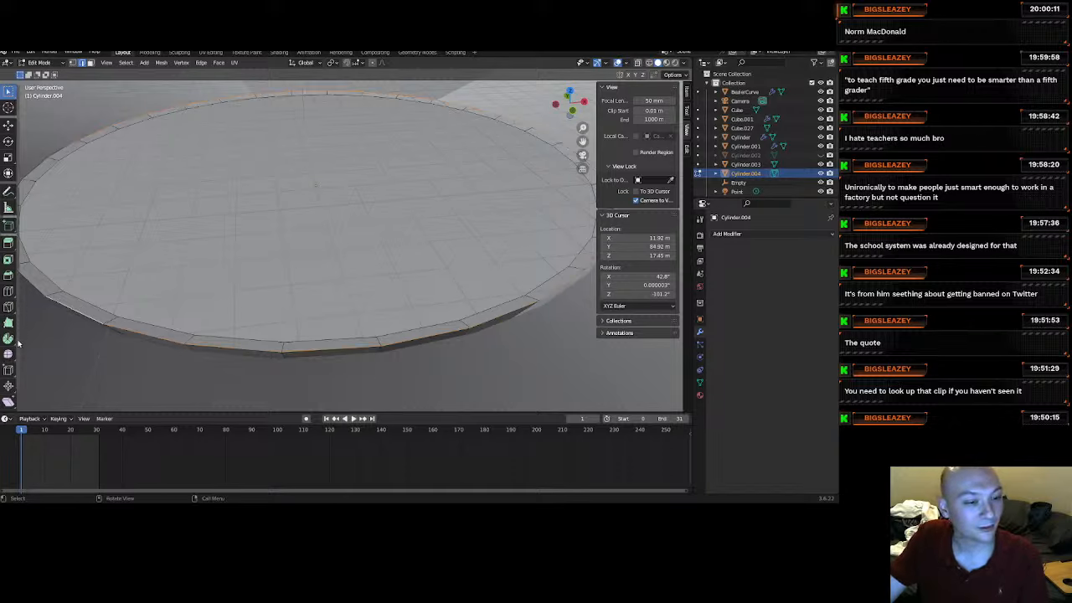
left_click(9, 275)
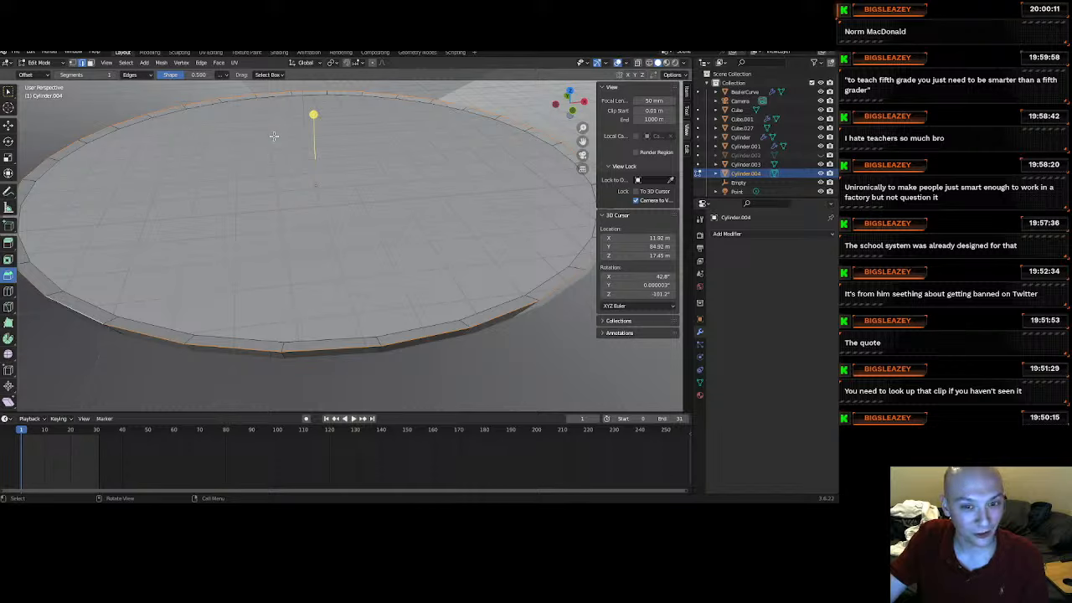
left_click_drag(313, 114, 284, 104)
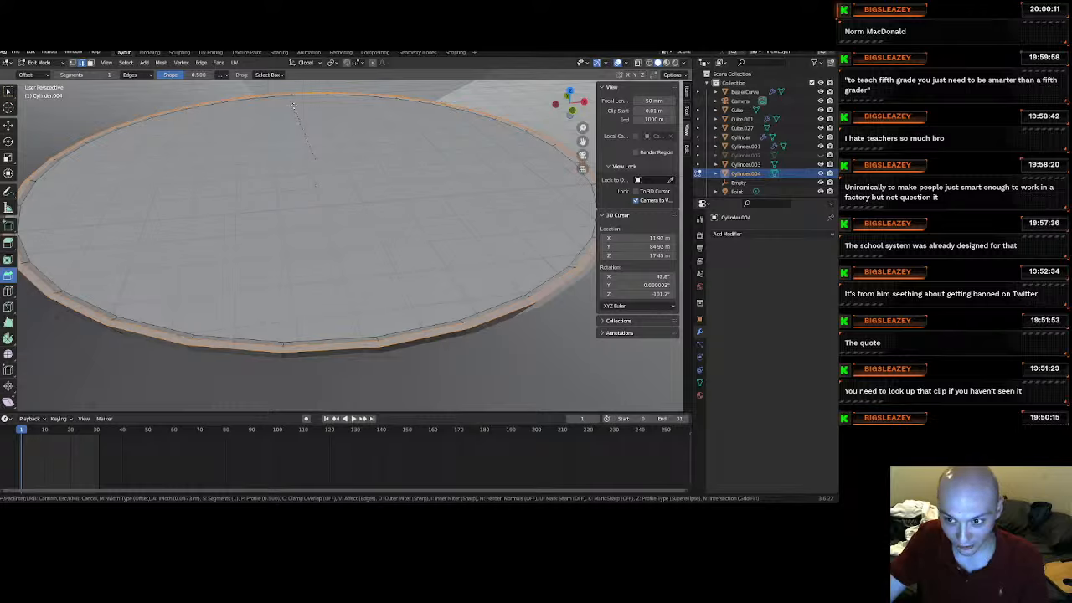
left_click_drag(293, 105, 293, 106)
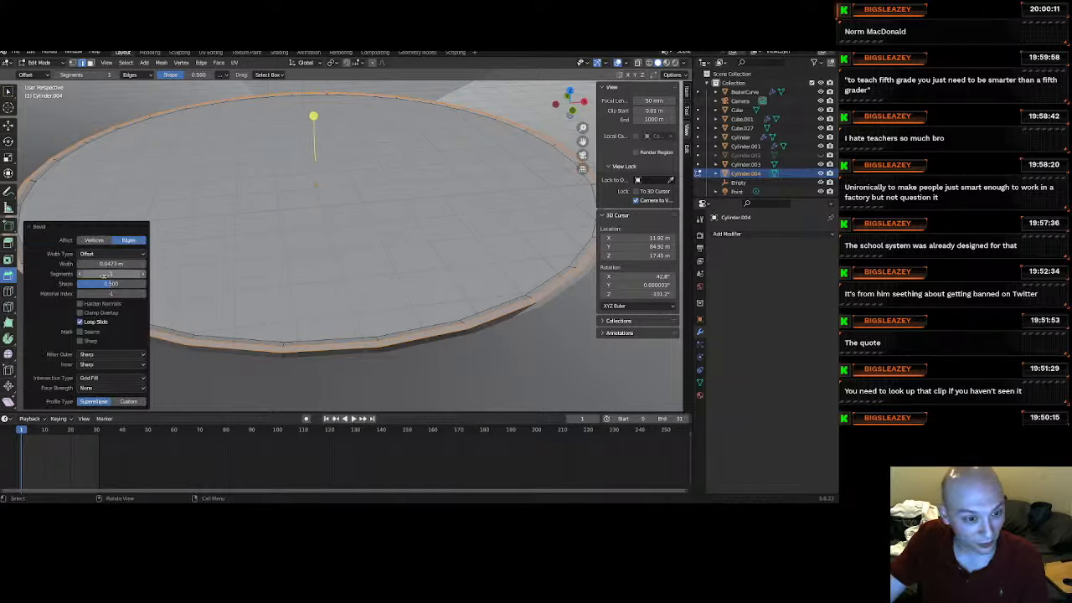
Increase the bevel on the disc's outer rim to 3 segments.
left_click(143, 275)
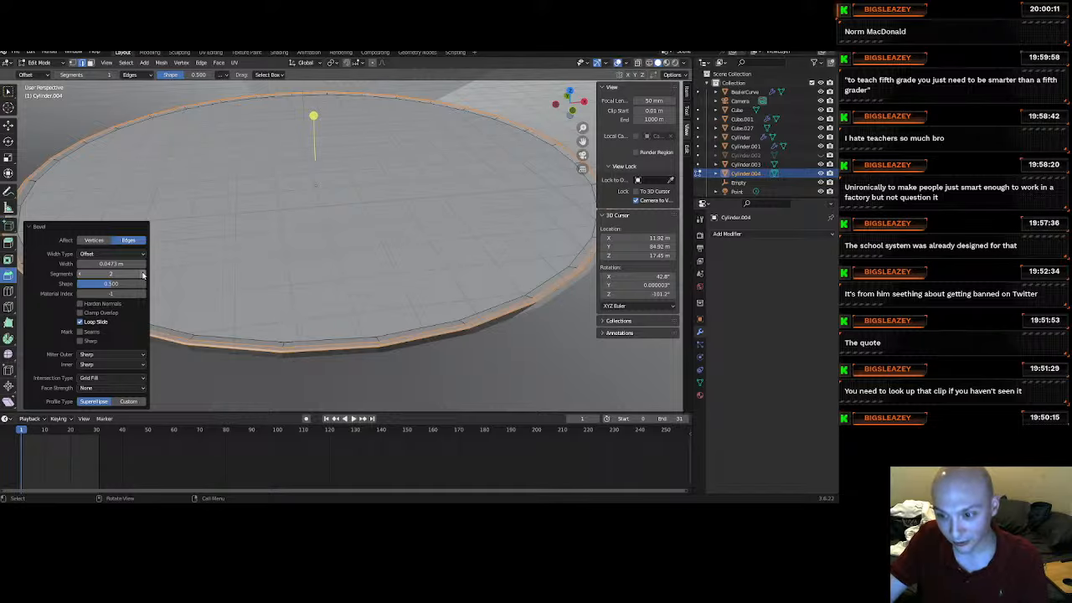
left_click(143, 275)
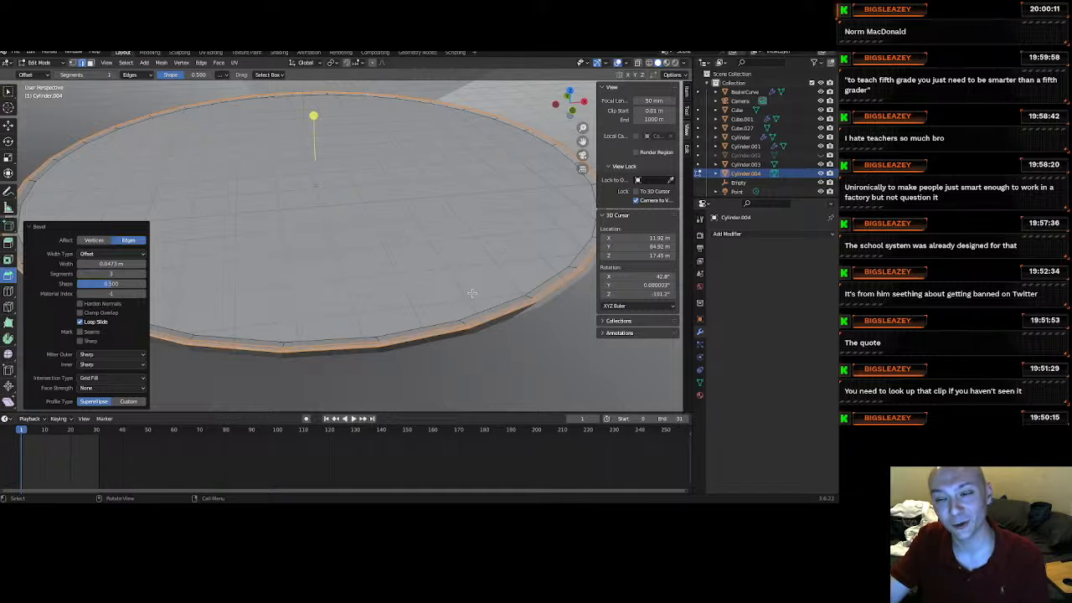
mouse_move(472, 293)
middle_mouse_down()
mouse_move(402, 251)
mouse_move(407, 271)
mouse_move(461, 275)
middle_mouse_up()
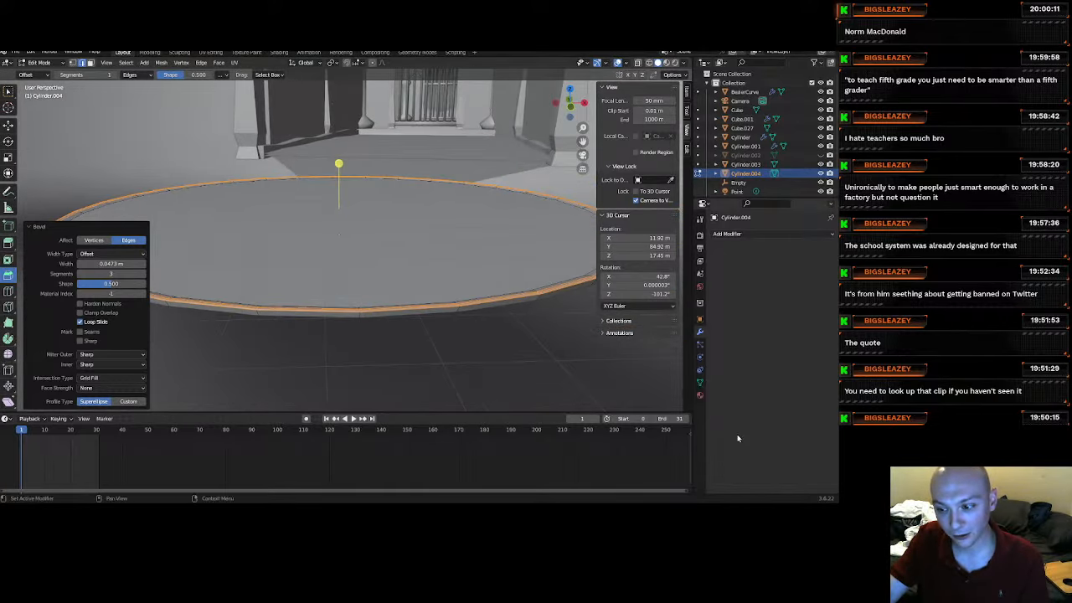
Create two material slots with new materials on the disc and give the second material a red base colour for the bevelled rim.
left_click(700, 395)
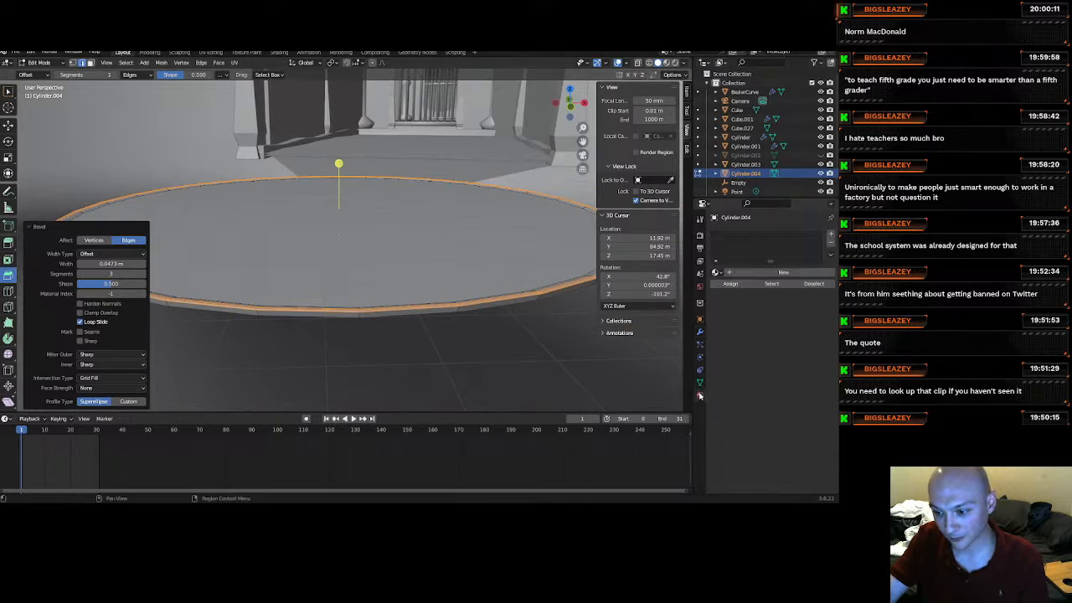
left_click(737, 274)
left_click(830, 235)
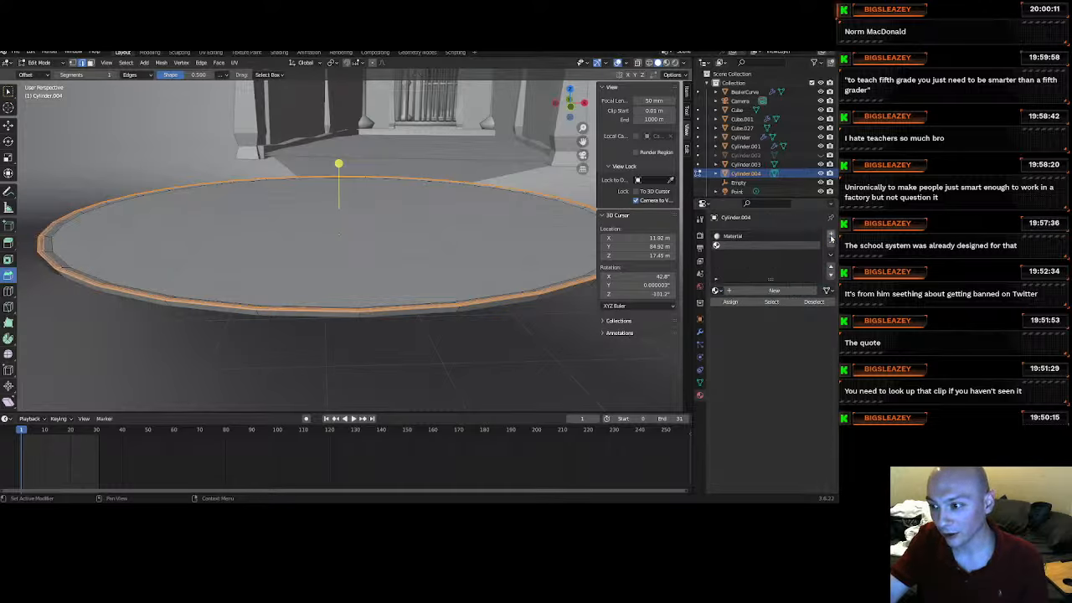
left_click(742, 291)
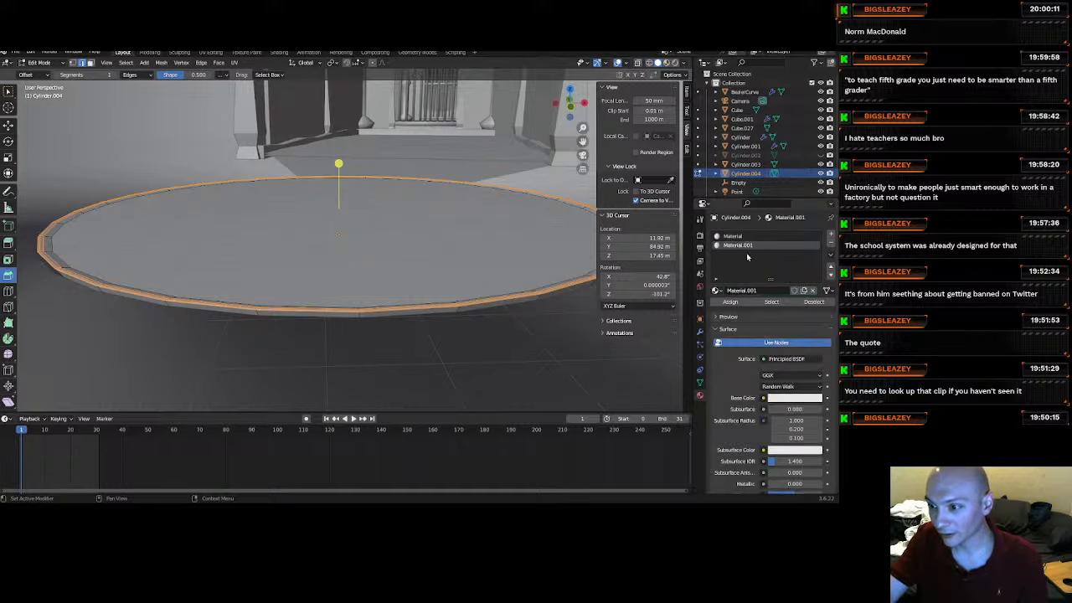
left_click(792, 400)
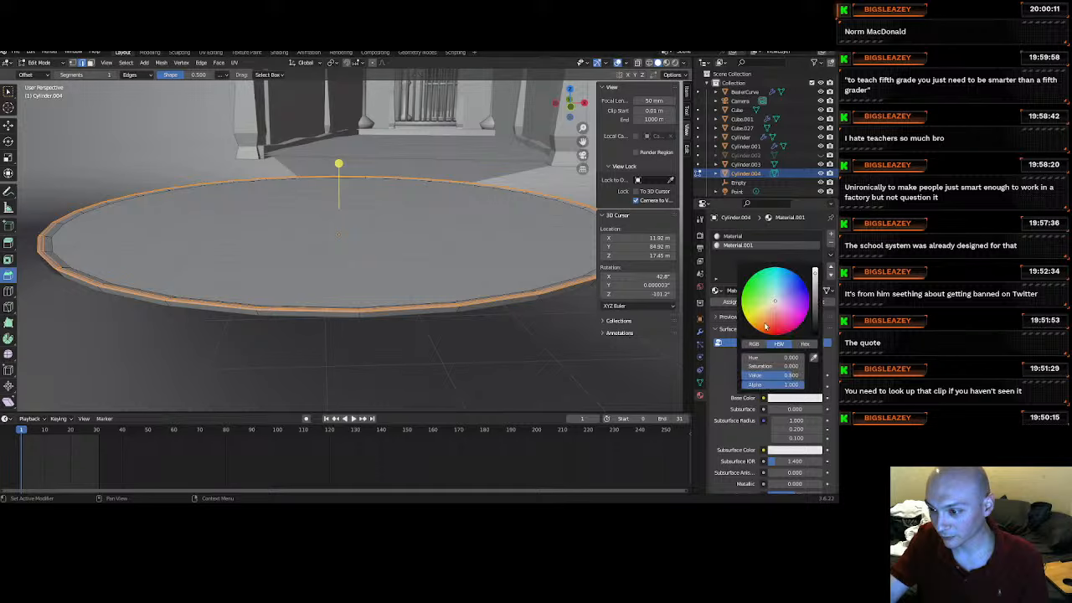
left_click(774, 332)
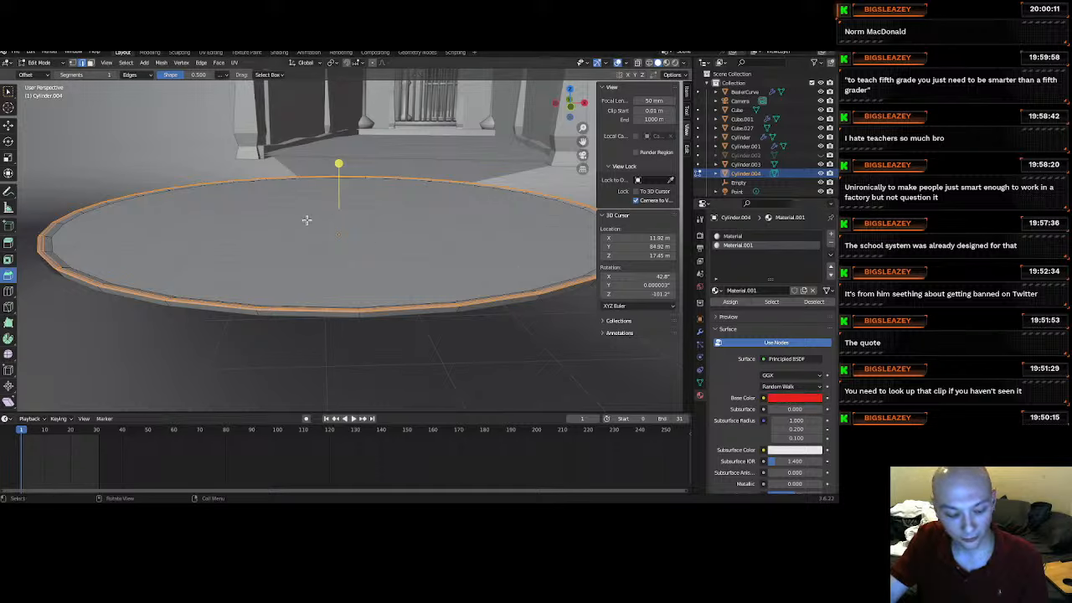
Switch the viewport to Material Preview shading and deselect the disc's mesh, bringing the rim into view.
key("z")
left_click(337, 286)
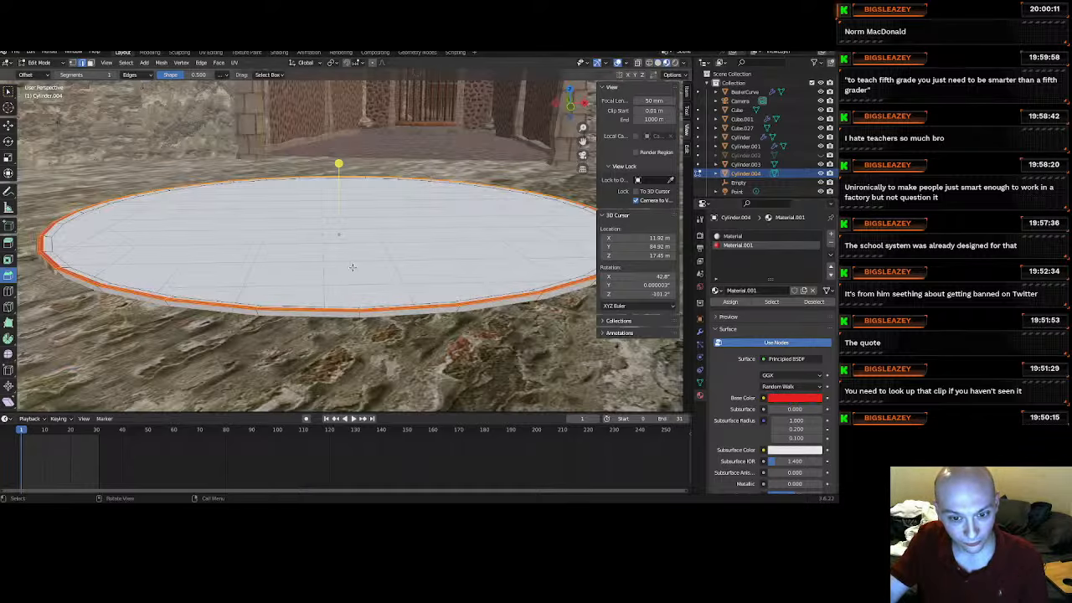
middle_click_drag(347, 263, 362, 294)
key("alt+a")
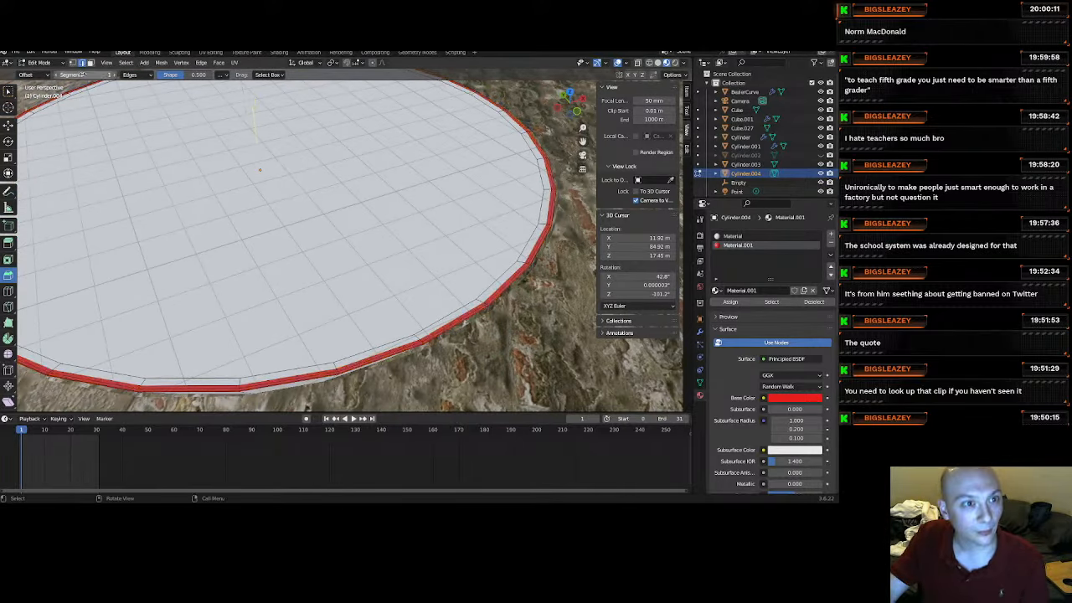
Switch to face selection with the Select Box tool and select the disc's top face together with its rim face loops.
left_click(91, 63)
left_click(10, 93)
left_click(245, 173)
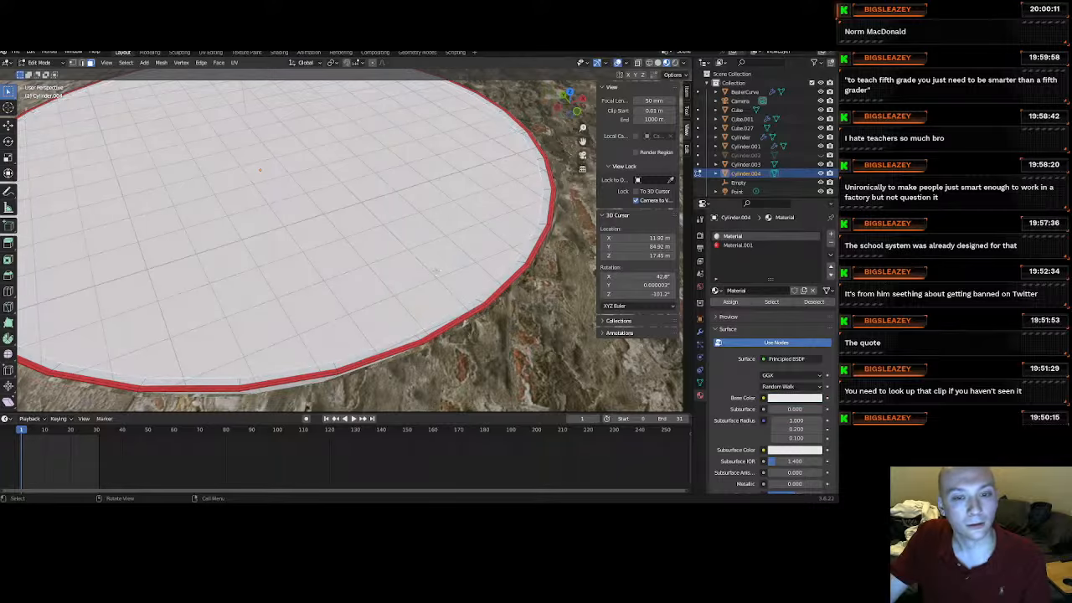
left_click(498, 282, "alt")
left_click(479, 299, "alt")
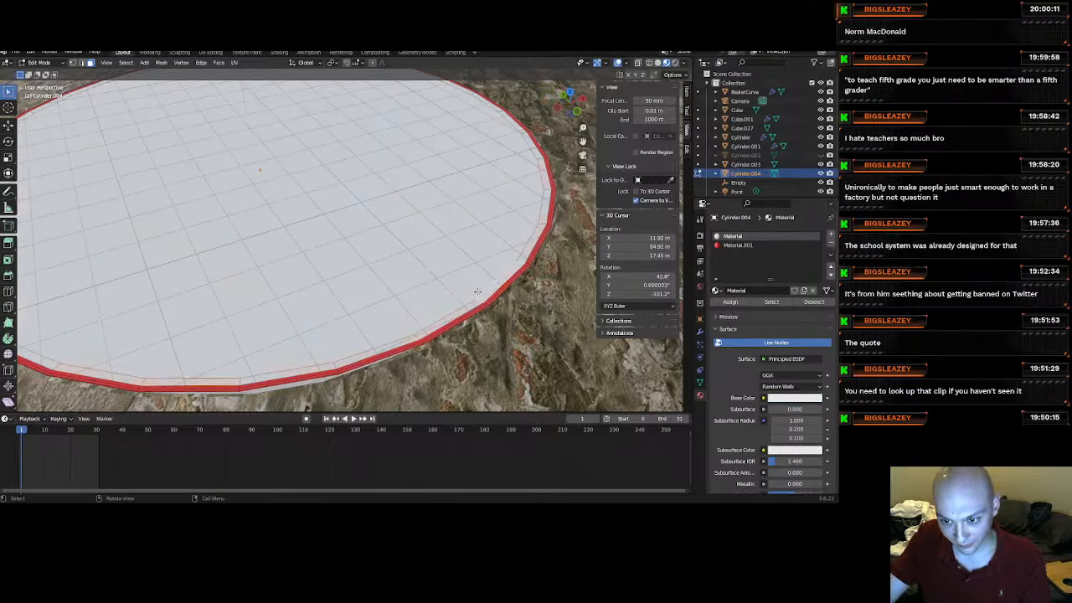
left_click(483, 254, "shift")
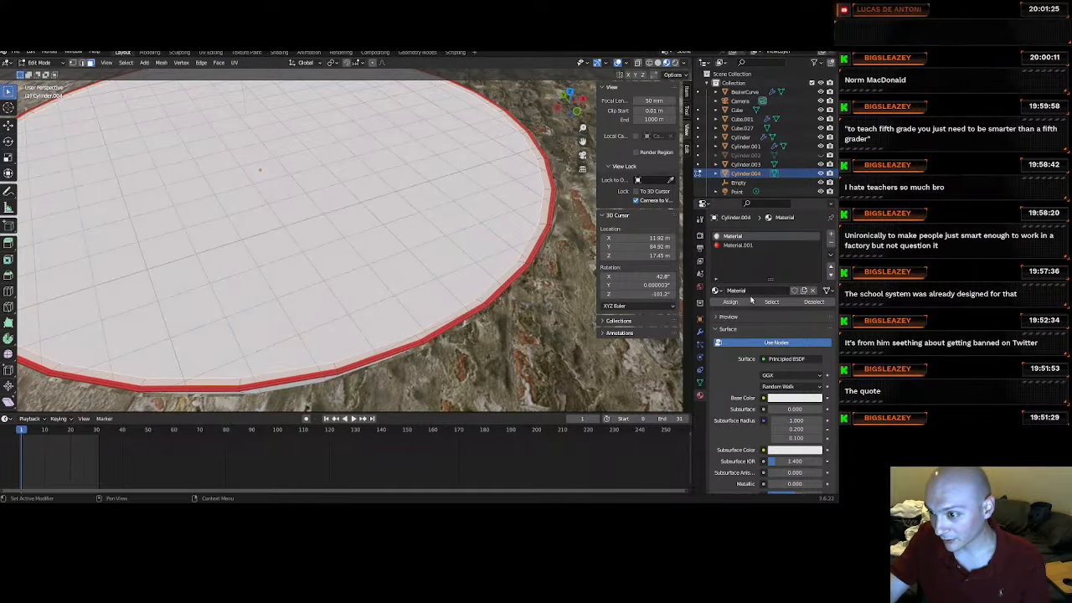
Replace the material in the disc's first slot with the existing concrete_pavers_02.
left_click(716, 290)
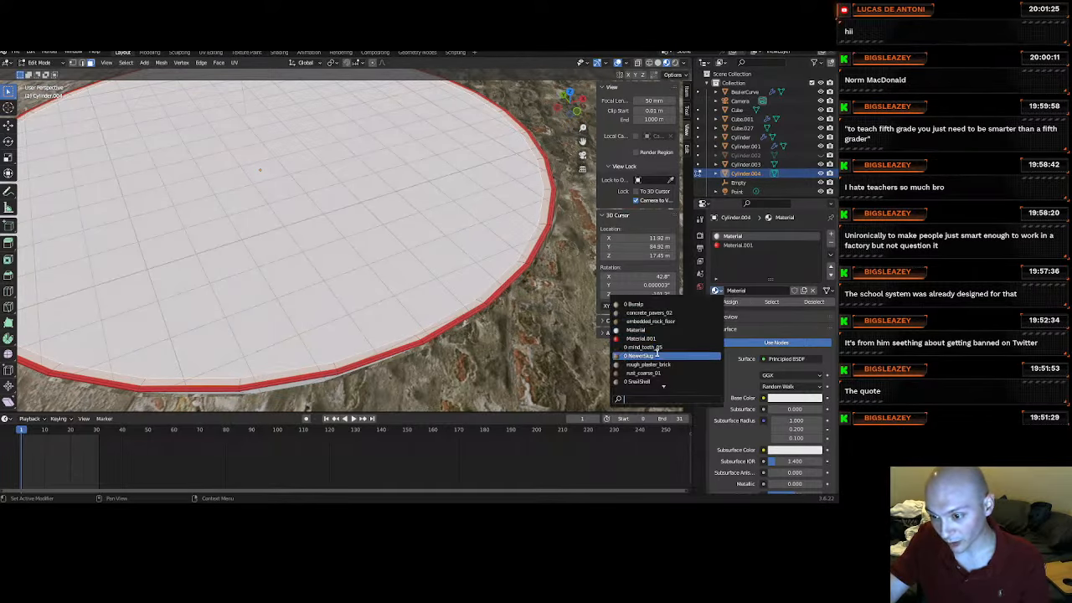
left_click(658, 313)
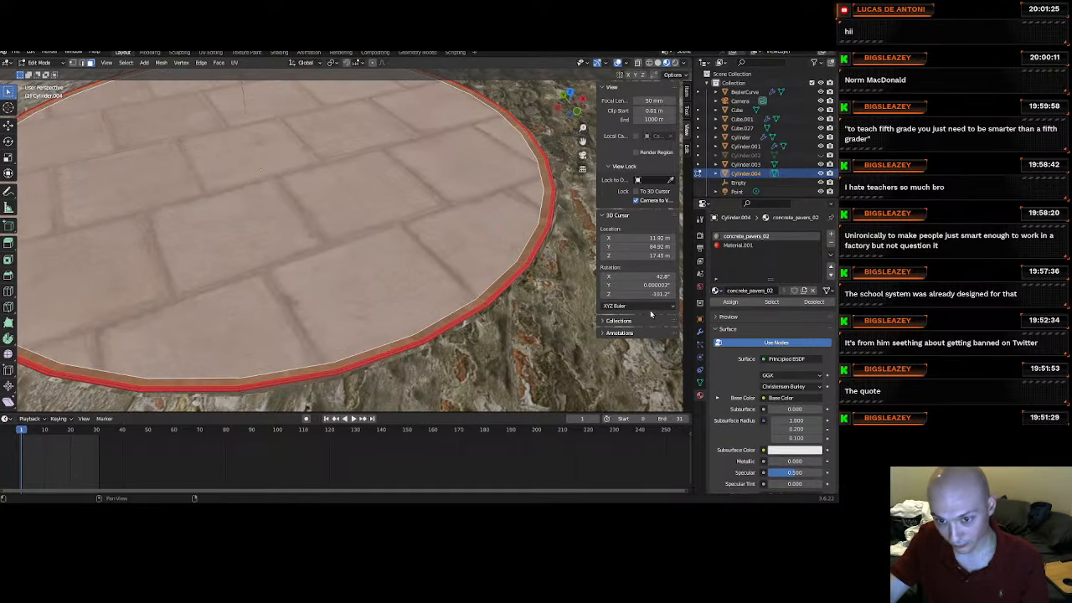
scroll(332, 237, "down", 3)
middle_click_drag(333, 237, 470, 269)
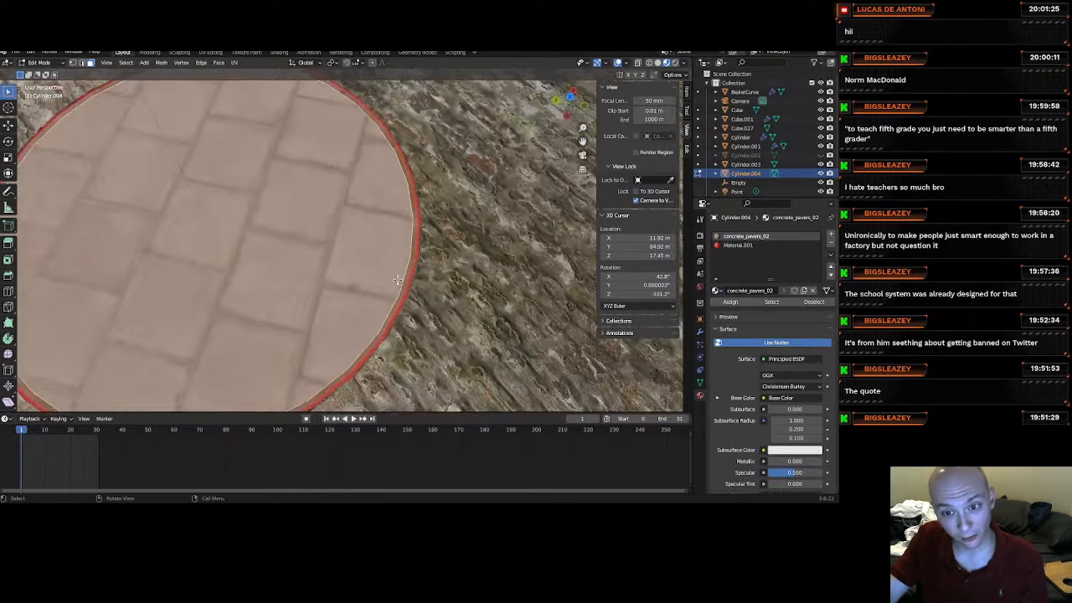
scroll(469, 269, "down", 2)
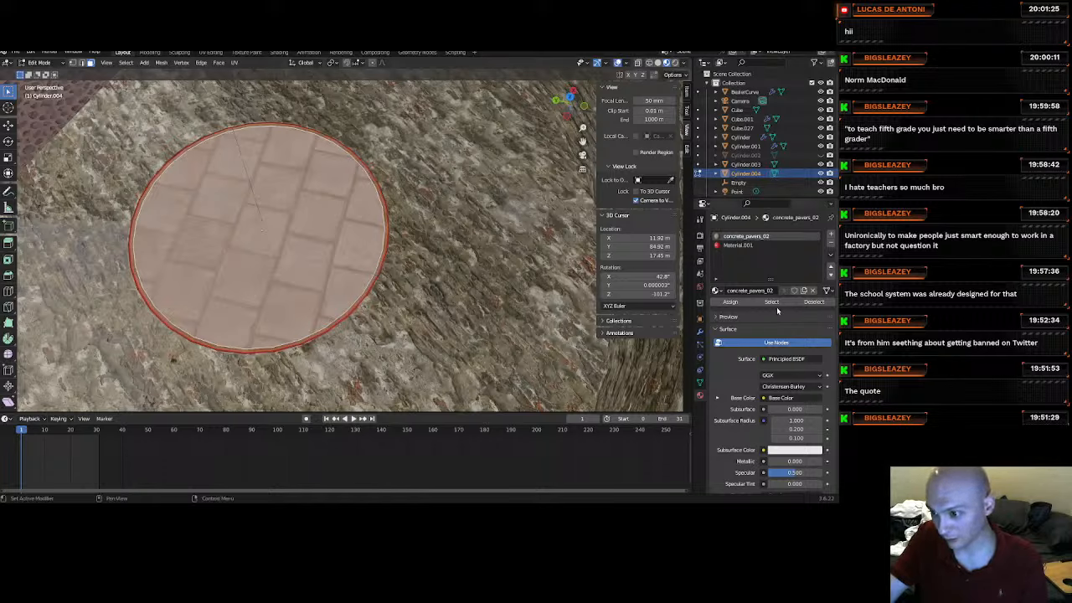
Replace the red material in the disc's second slot with the existing rust_coarse_01.
left_click(737, 245)
left_click(717, 291)
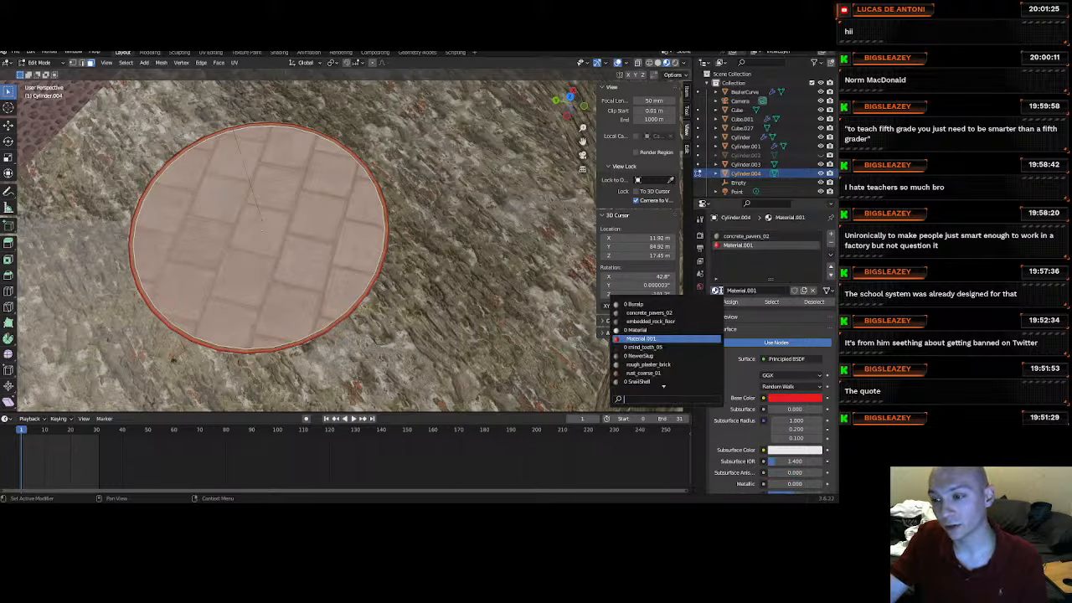
left_click(642, 373)
left_click(398, 237)
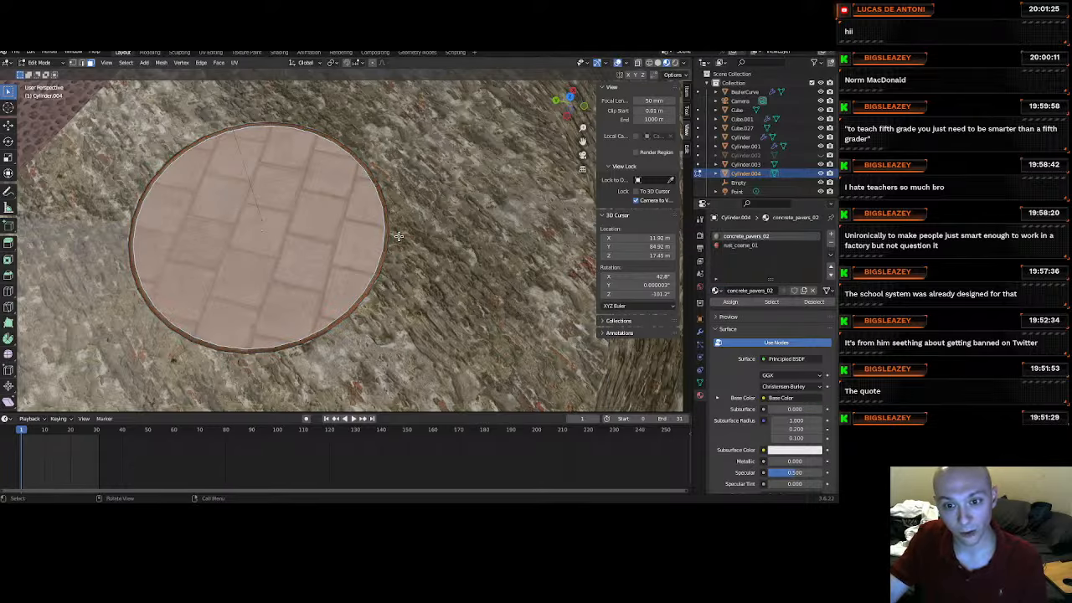
Switch the disc to Object Mode and examine up close how the materials meet along its rim.
scroll(398, 237, "up", 6)
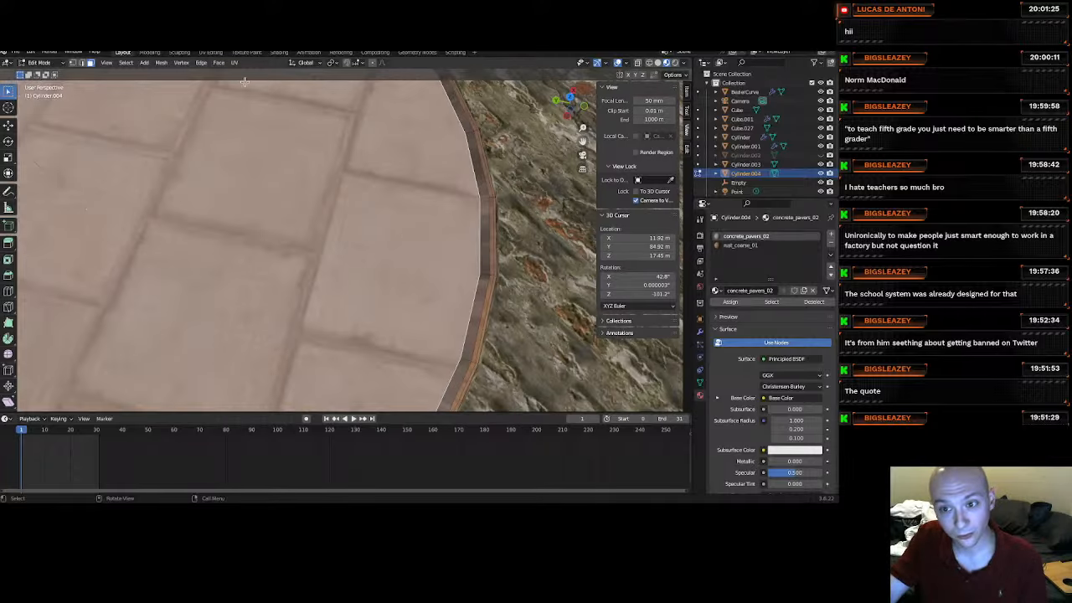
left_click(38, 62)
left_click(39, 73)
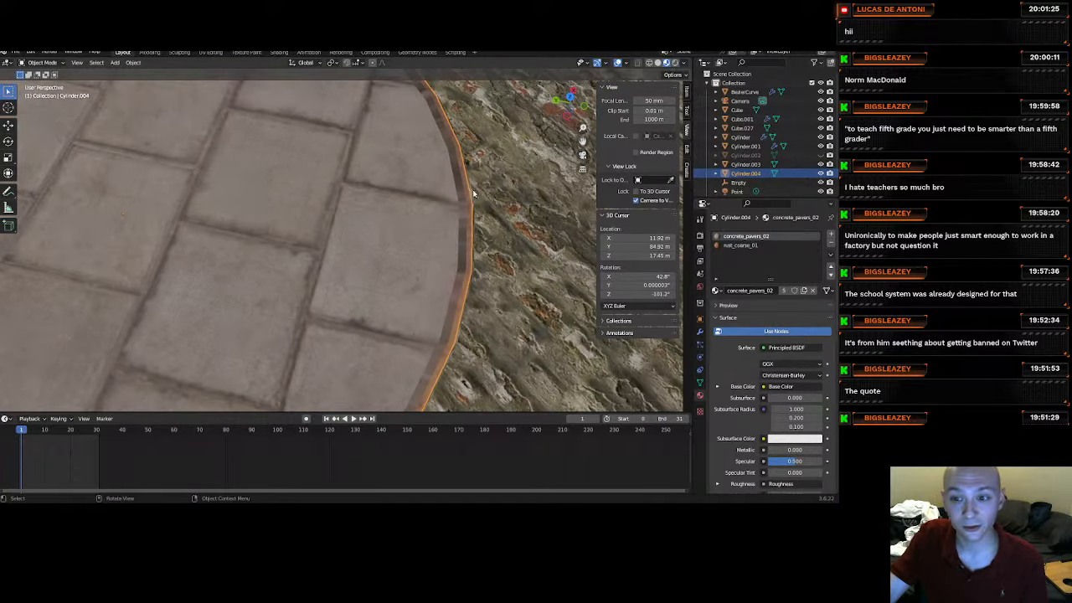
middle_click_drag(473, 194, 423, 172)
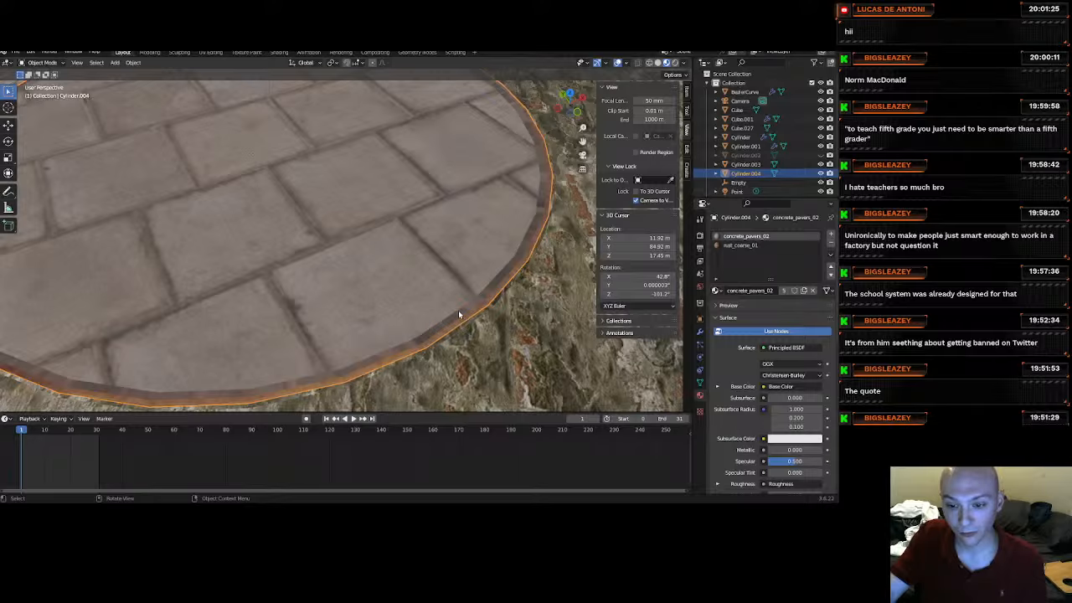
In Edit Mode, select the face loop around the inside of the disc's rim and assign rust_coarse_01 to it.
left_click(39, 63)
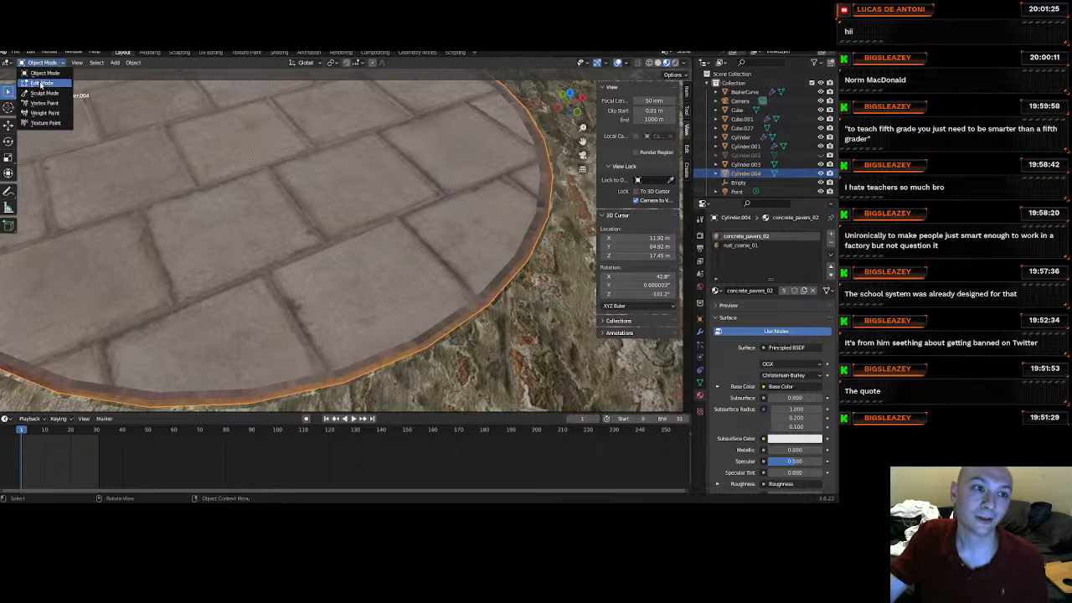
left_click(40, 83)
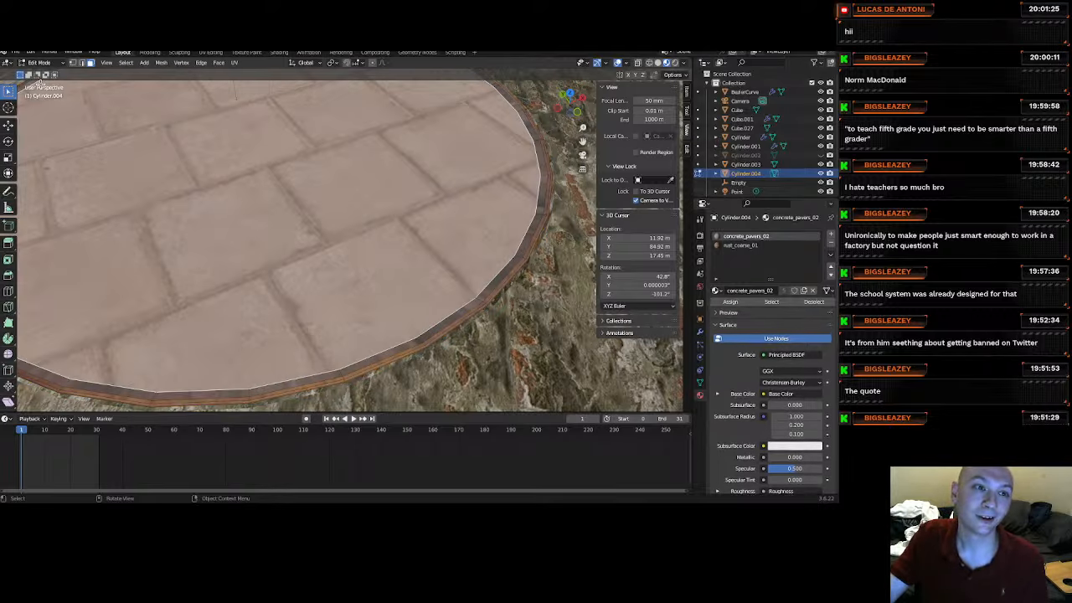
left_click(477, 302)
left_click(478, 302, "alt")
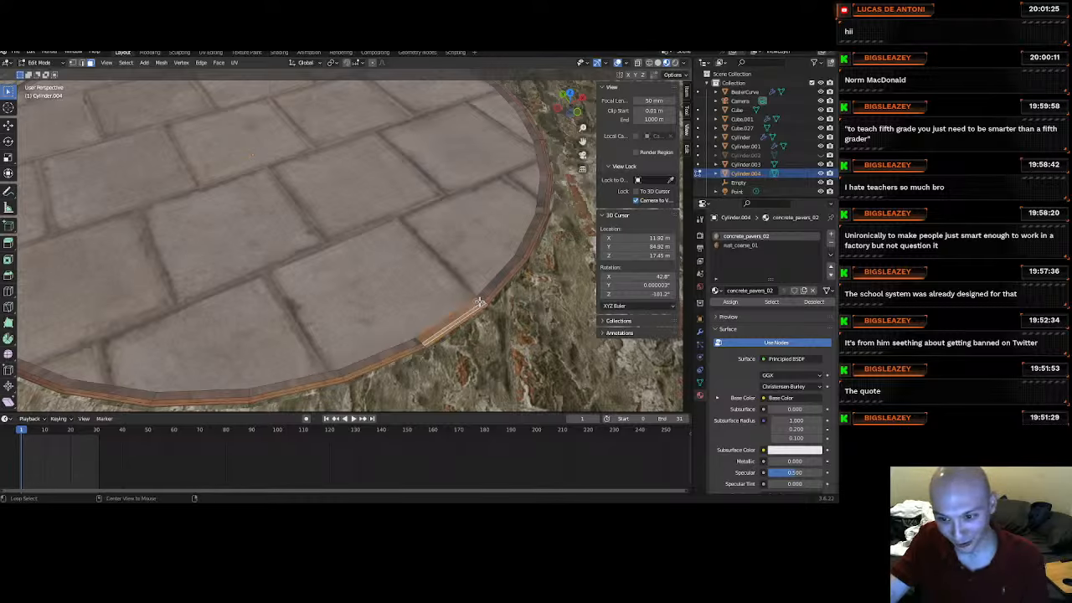
left_click(480, 299, "alt+shift")
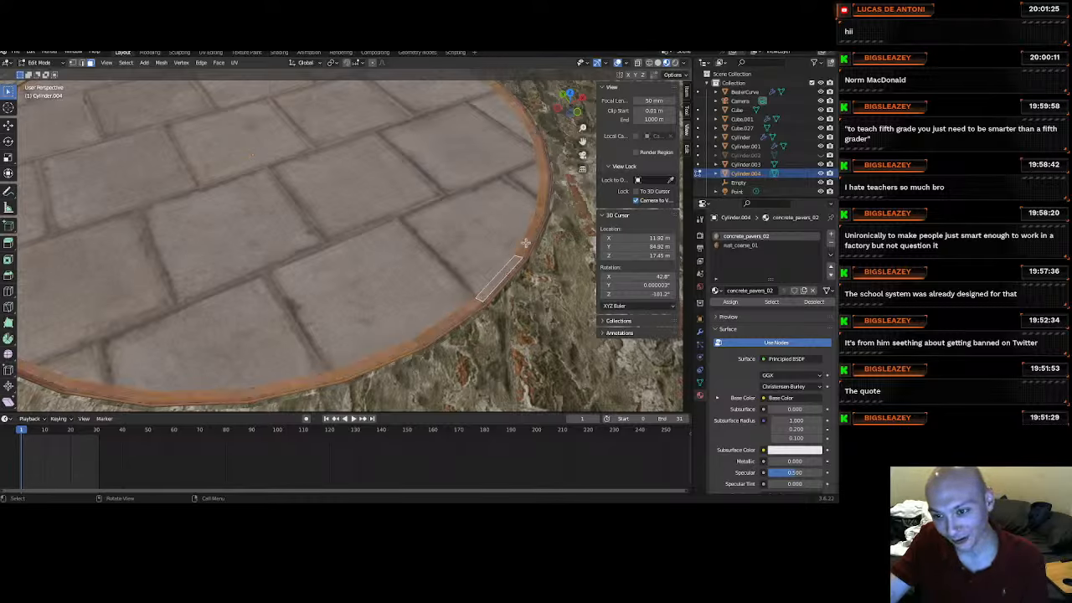
left_click(741, 246)
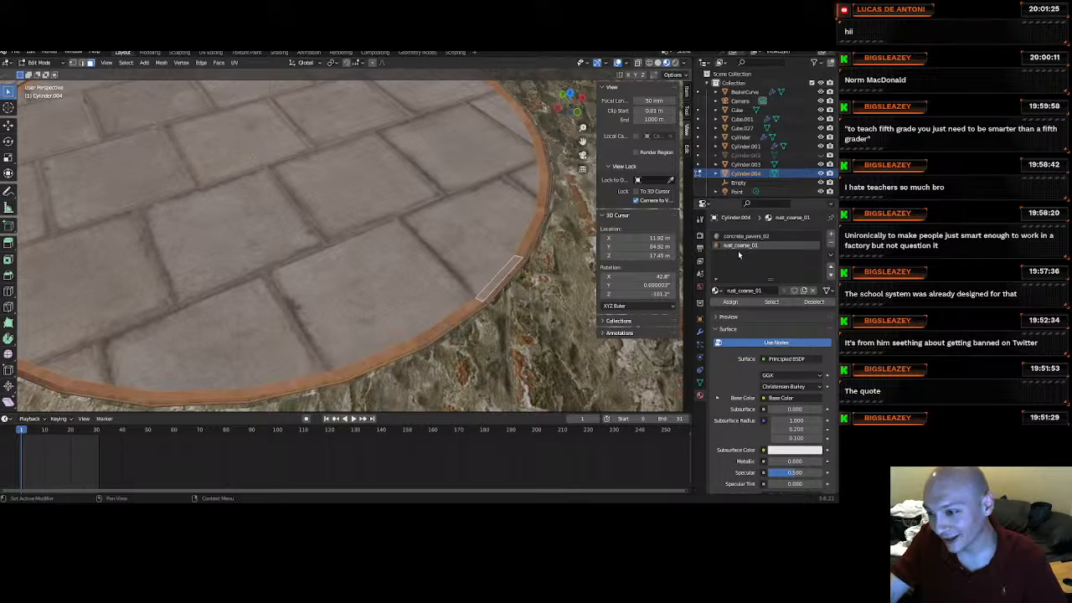
left_click(732, 302)
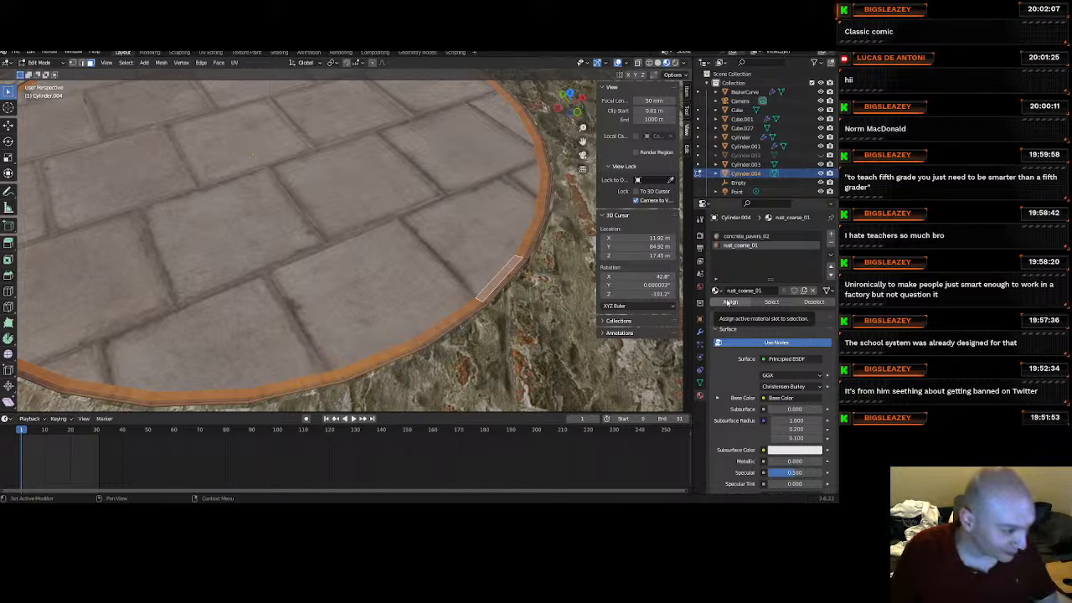
Select all of the disc's faces, return to Object Mode and apply the disc's scale.
mouse_move(456, 266)
middle_mouse_down()
mouse_move(482, 266)
mouse_move(447, 235)
mouse_move(453, 252)
middle_mouse_up()
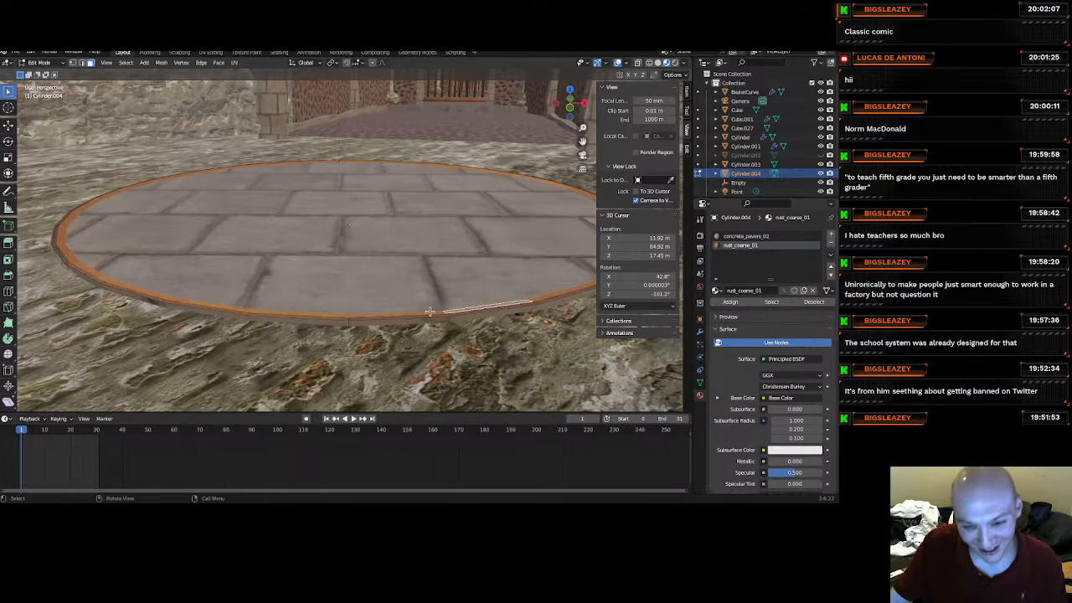
mouse_move(366, 270)
middle_mouse_down()
mouse_move(363, 297)
mouse_move(335, 274)
mouse_move(366, 333)
middle_mouse_up()
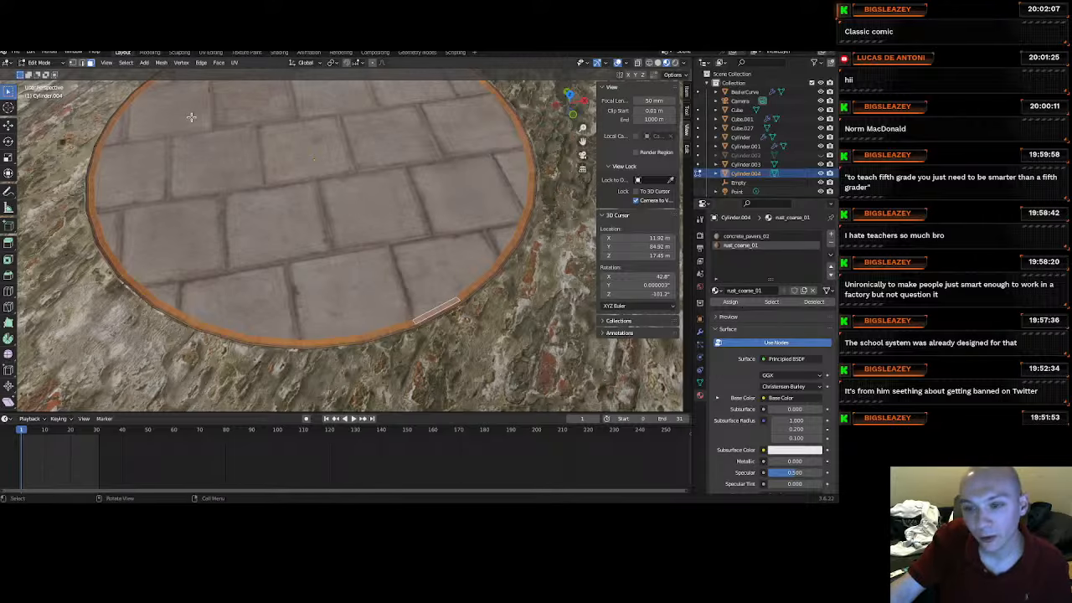
left_click(236, 115)
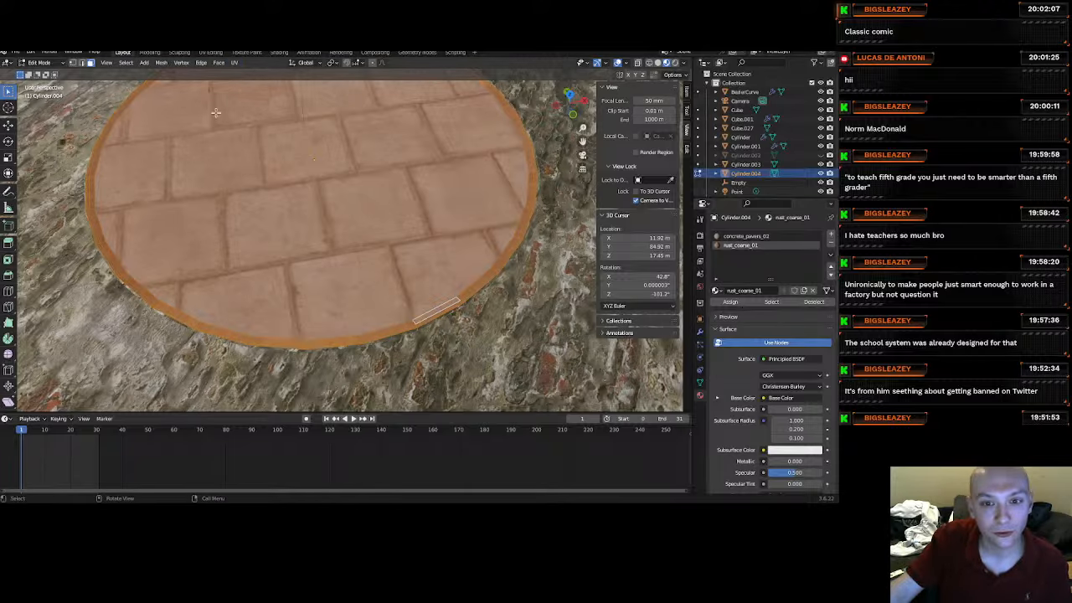
left_click(38, 63)
left_click(42, 72)
key("ctrl+a")
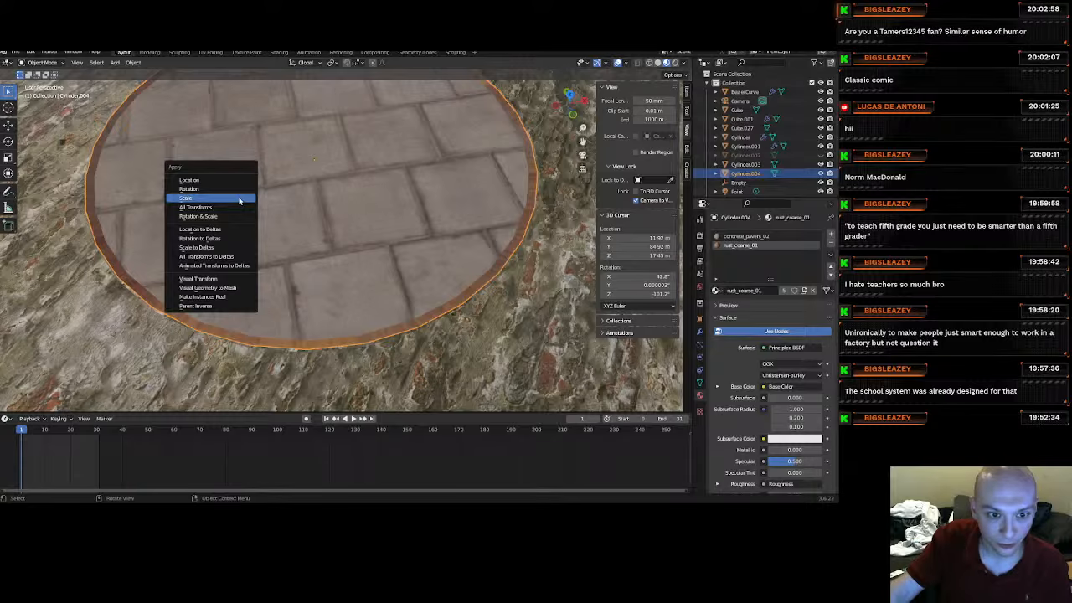
left_click(239, 197)
Unwrap the disc's whole mesh in Edit Mode using the standard UV Unwrap.
left_click(42, 63)
left_click(42, 82)
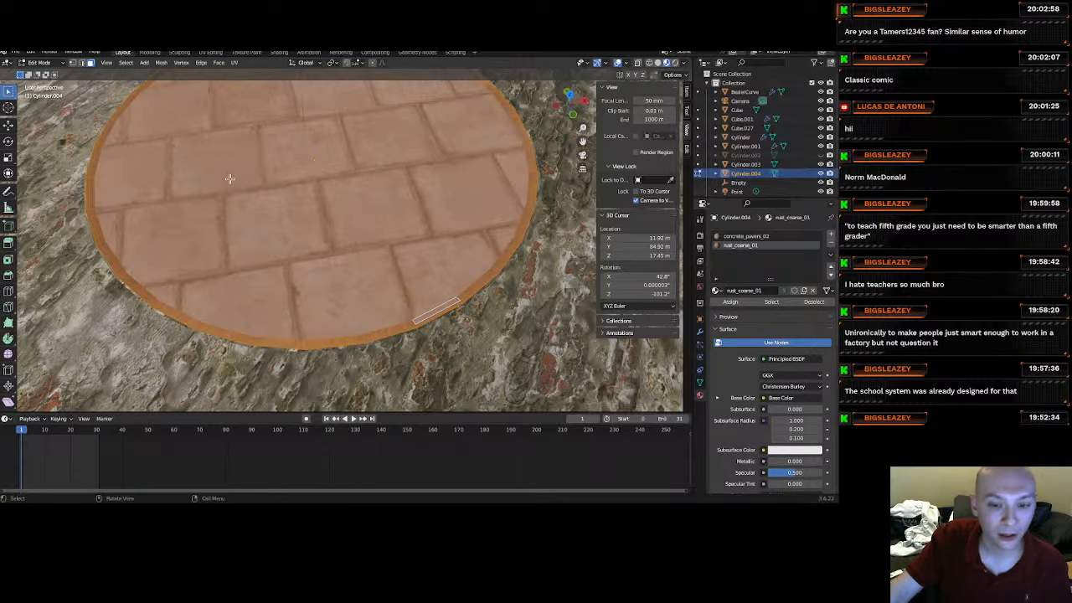
left_click(235, 63)
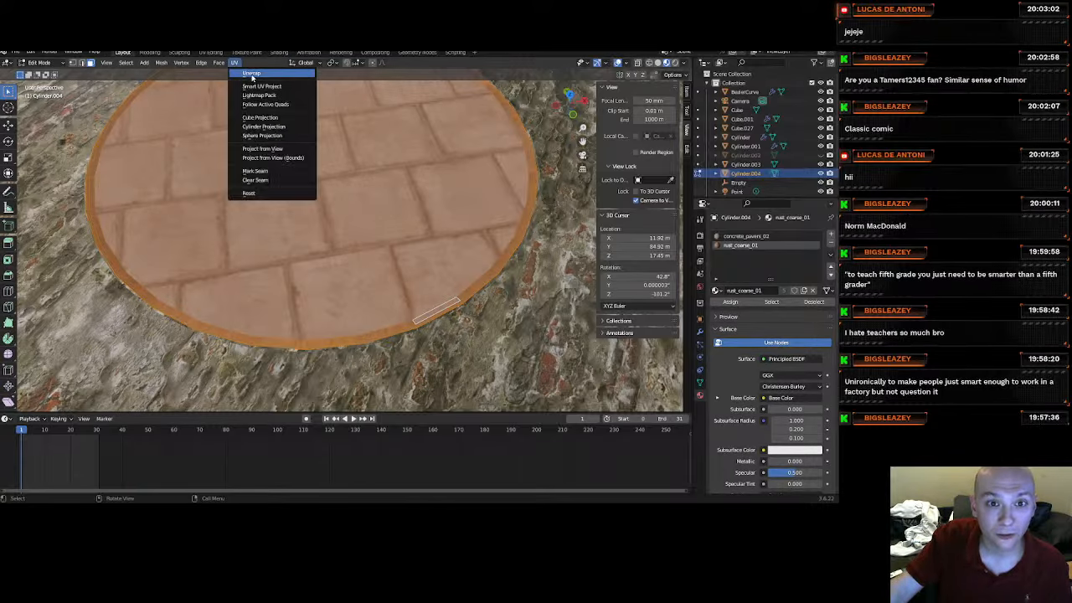
left_click(251, 78)
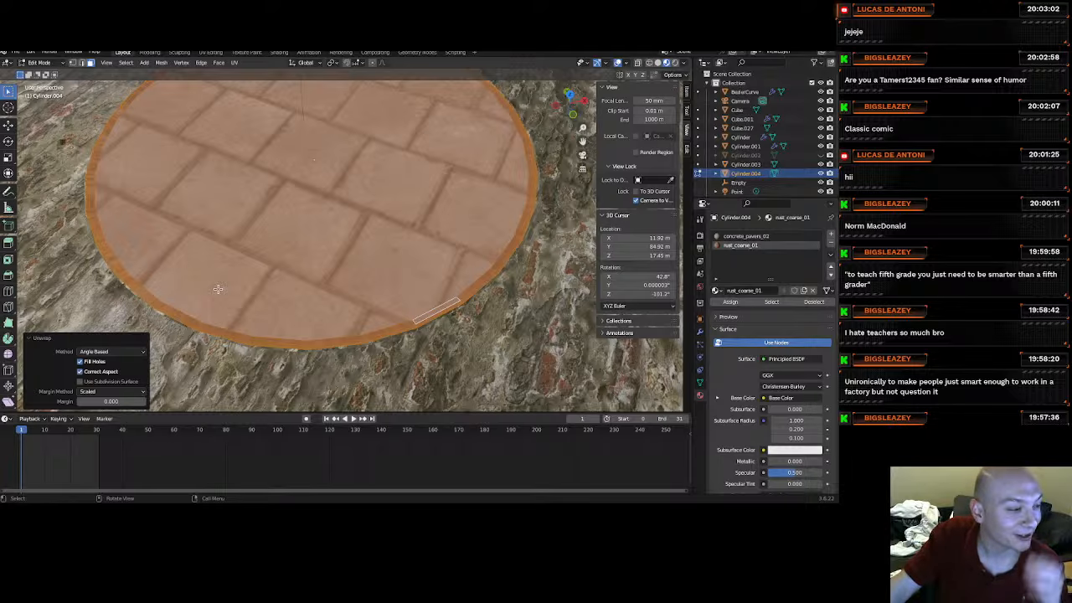
Examine the disc's rim up close, select a single face on it and isolate the disc in Local View.
scroll(490, 278, "up", 2)
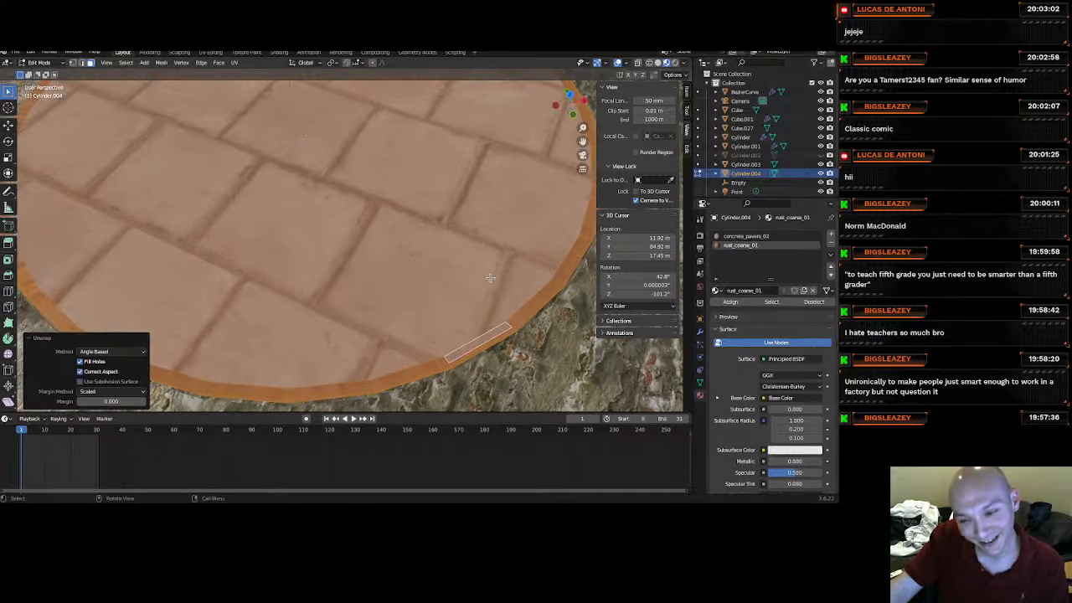
middle_click_drag(503, 273, 475, 251, "shift")
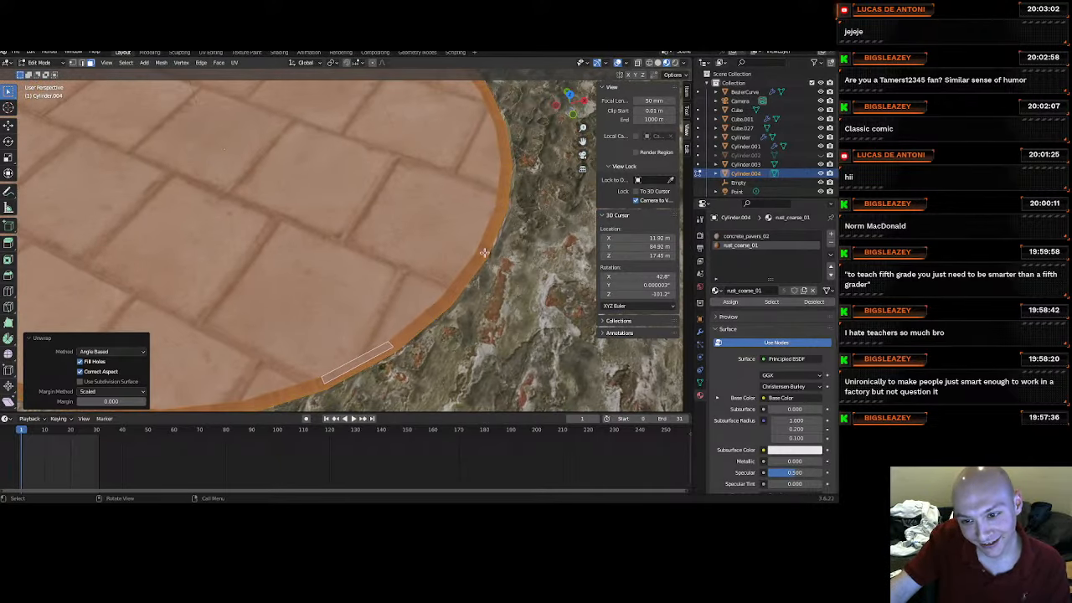
left_click(475, 251)
left_click(478, 255)
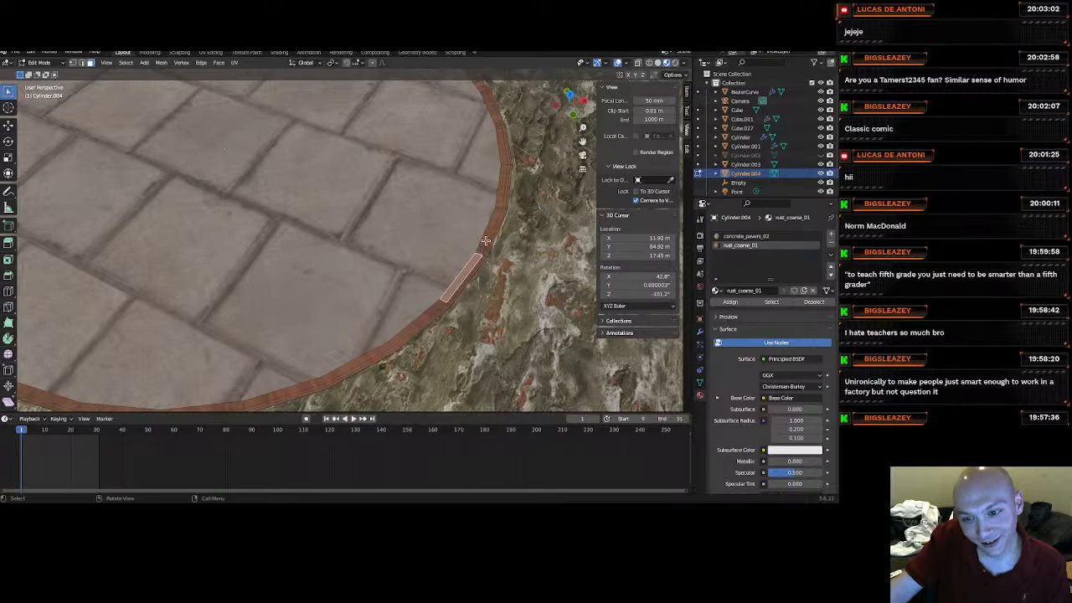
scroll(487, 243, "up", 1)
mouse_move(492, 247)
middle_mouse_down()
mouse_move(424, 242)
mouse_move(423, 281)
mouse_move(319, 220)
mouse_move(412, 246)
mouse_move(416, 261)
mouse_move(393, 273)
middle_mouse_up()
key("KP_Divide")
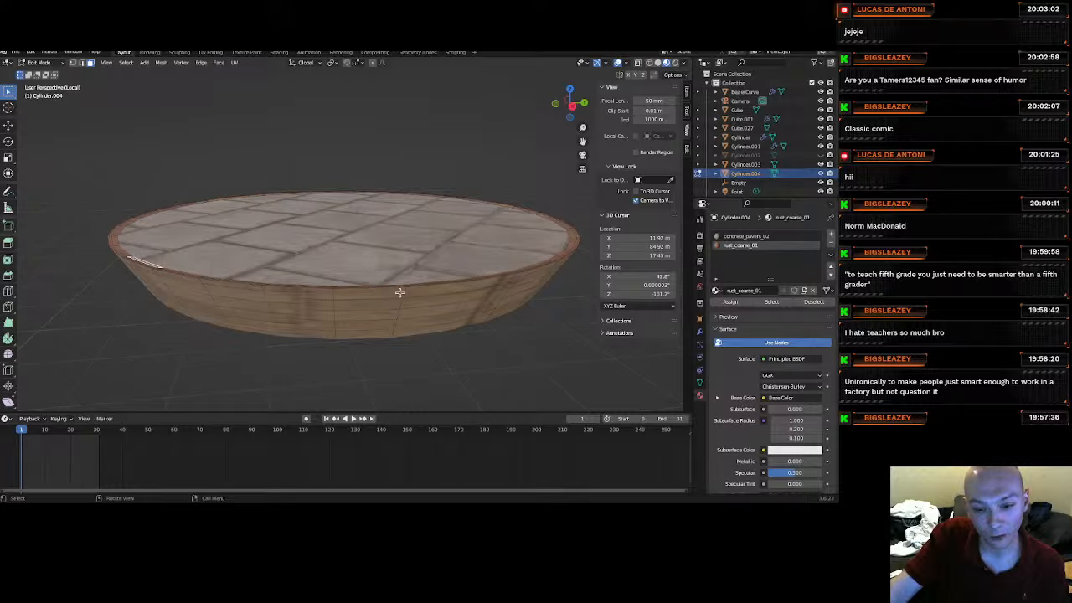
Add edge loops close to the upper and lower edges of the disc's side wall with Loop Cut and Slide.
left_click(402, 292)
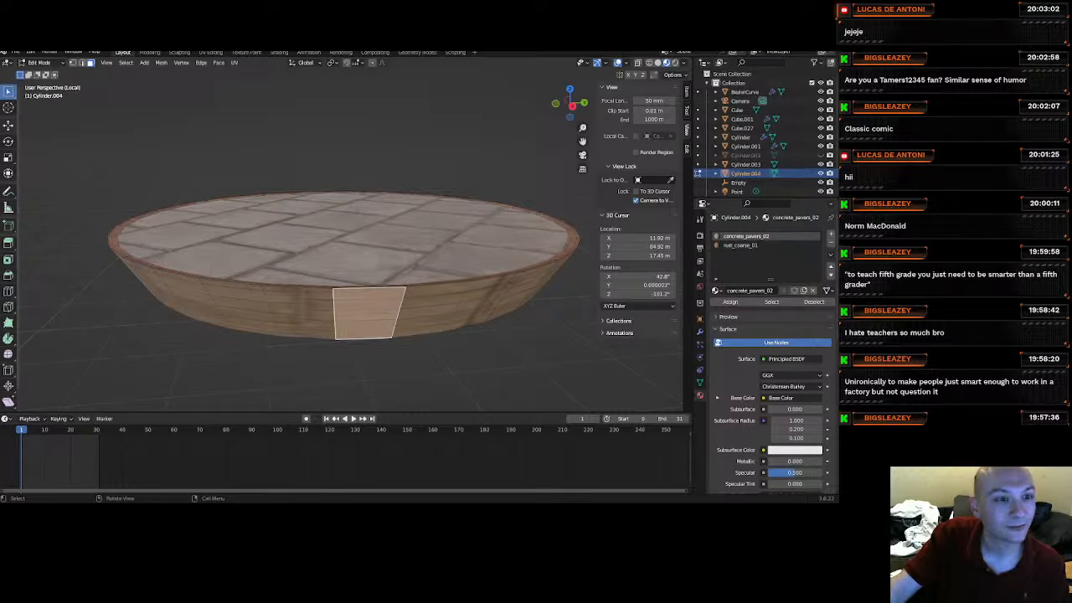
left_click(8, 291)
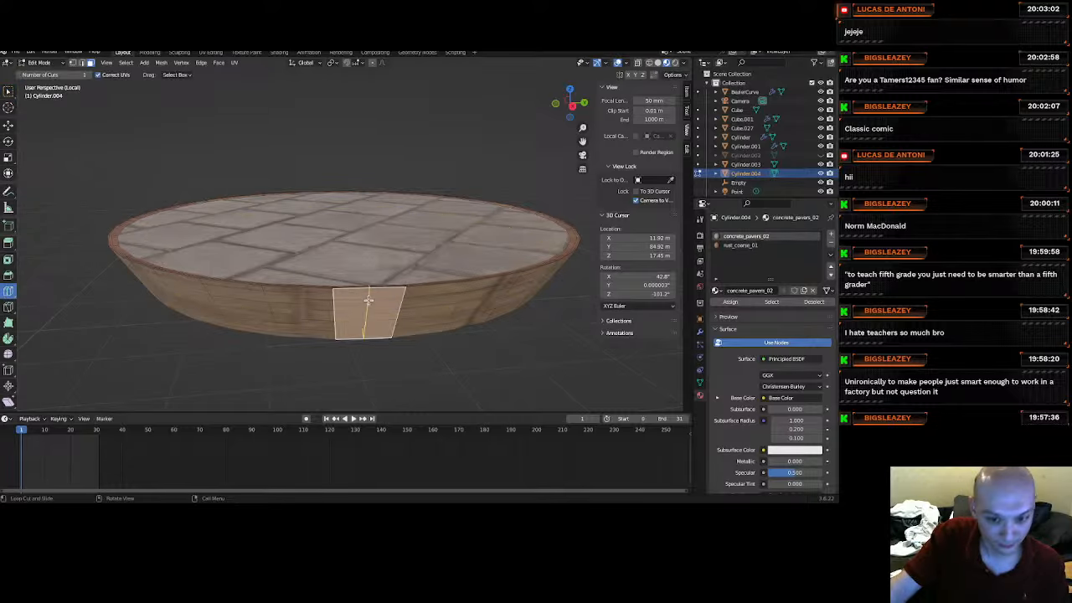
left_click_drag(333, 295, 341, 323)
middle_click_drag(342, 322, 342, 285)
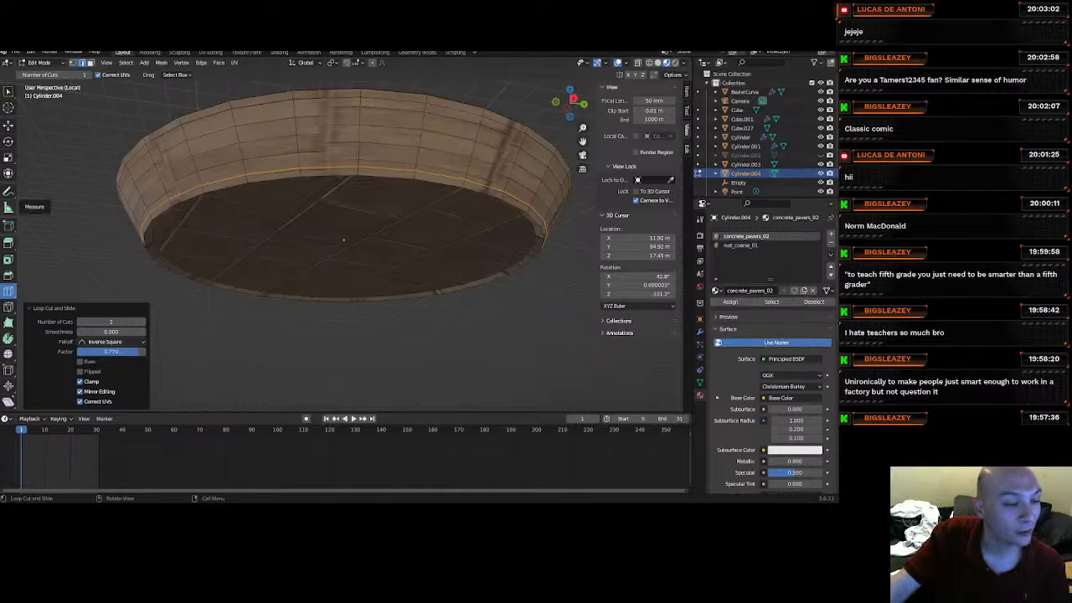
In face select mode, select the narrow face loop along the side wall's lower edge and the adjoining ring on the underside.
left_click(93, 63)
left_click(9, 90)
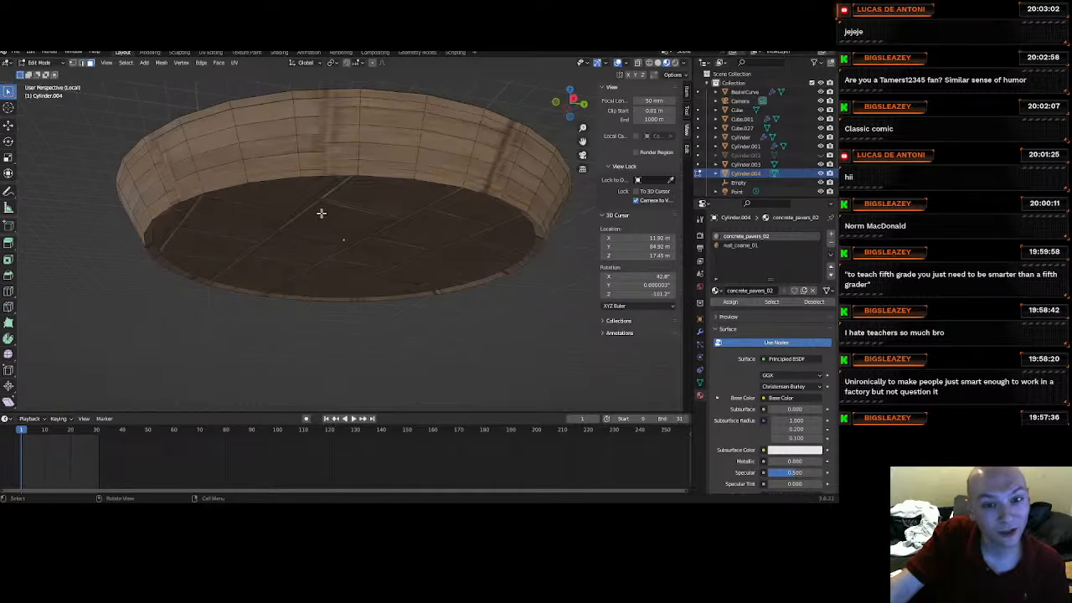
middle_click_drag(320, 210, 348, 240)
left_click(379, 244)
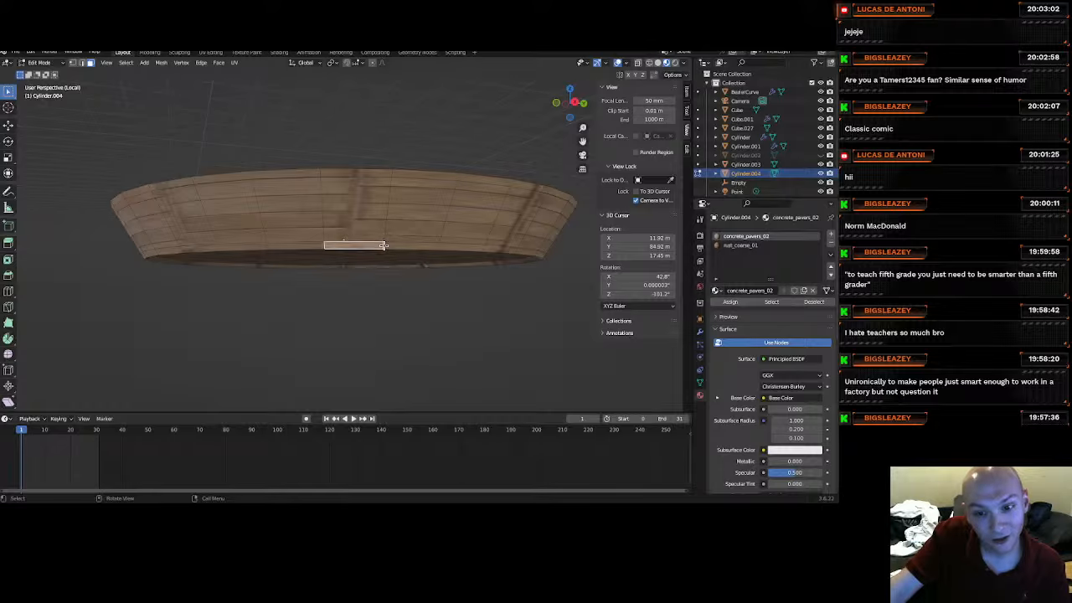
scroll(383, 246, "up", 3)
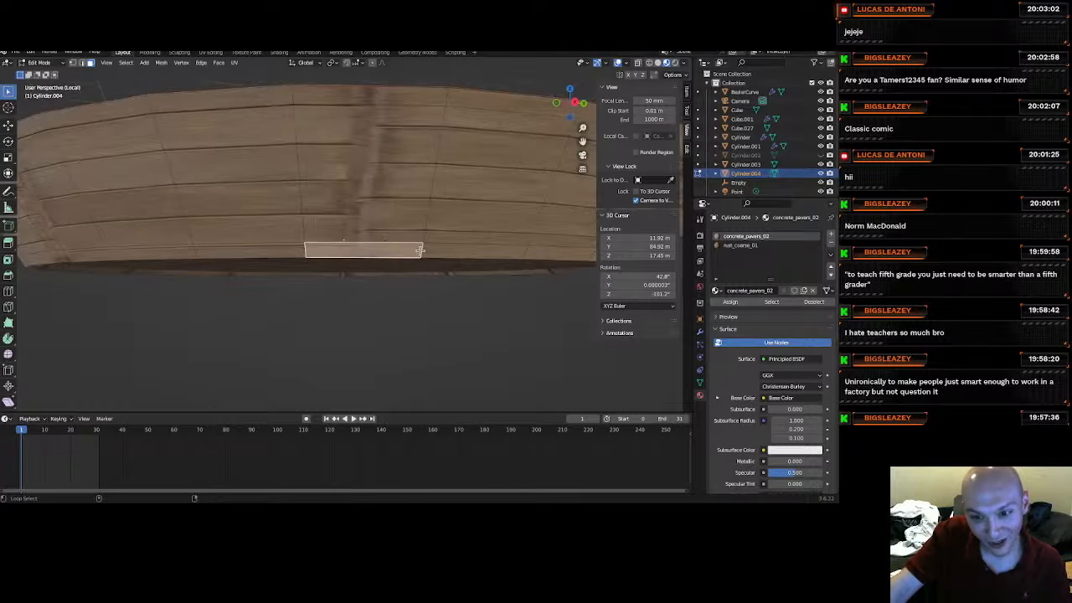
key("alt+a")
left_click(423, 250)
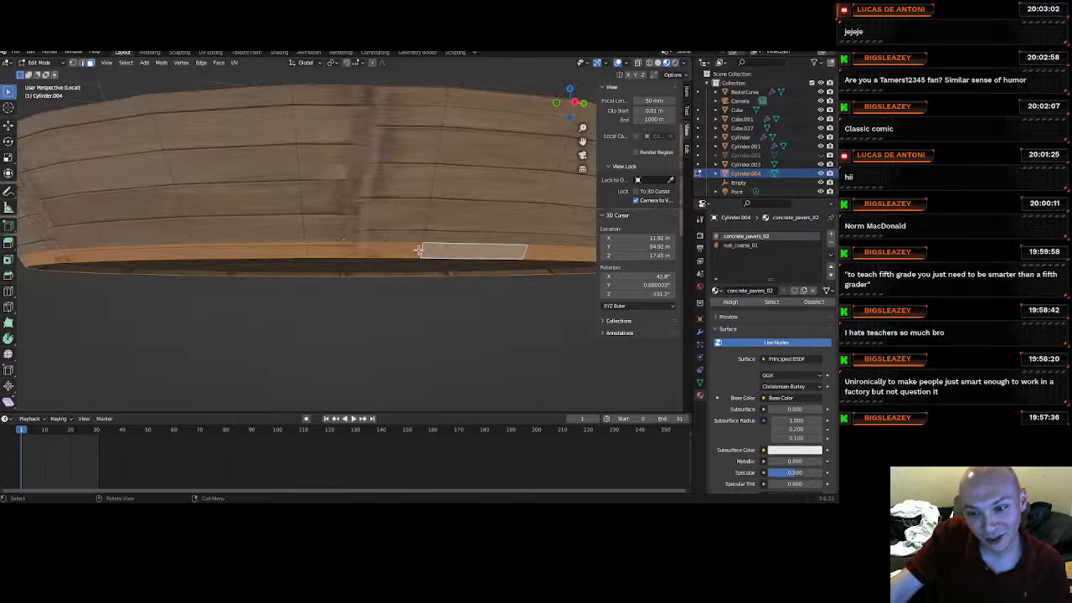
middle_click_drag(422, 249, 141, 197)
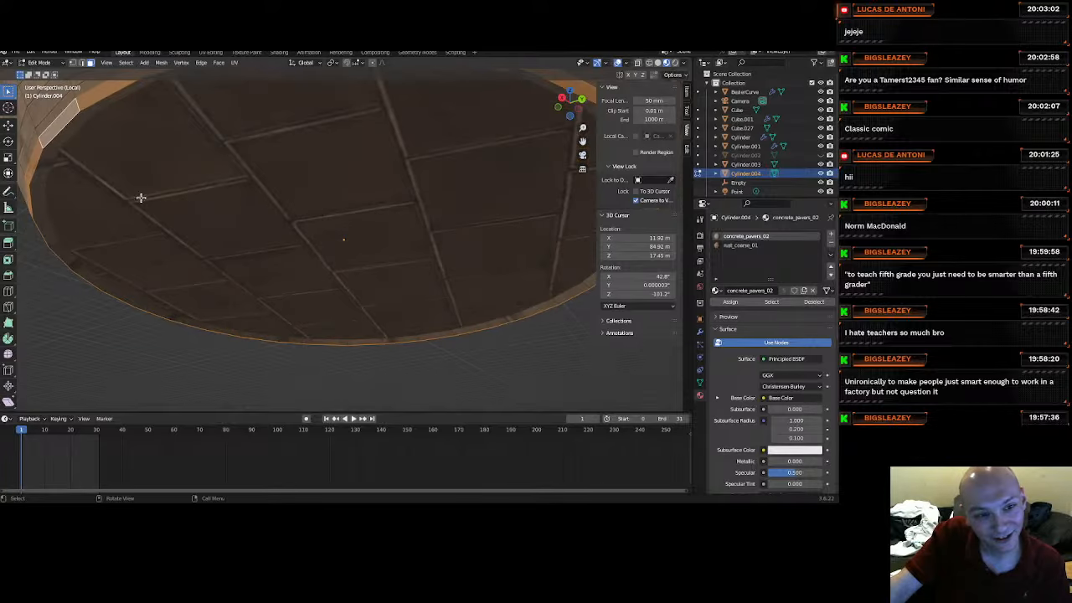
left_click(51, 148, "alt")
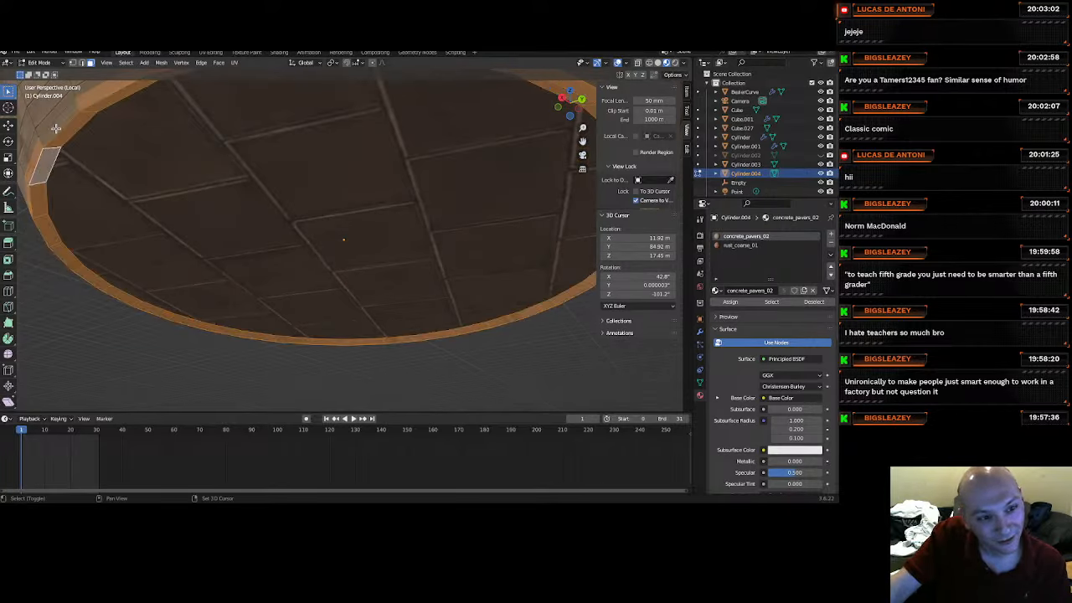
Switch to Solid shading and add the narrow face loop along the side wall's upper edge to the selection.
middle_click_drag(78, 115, 122, 178)
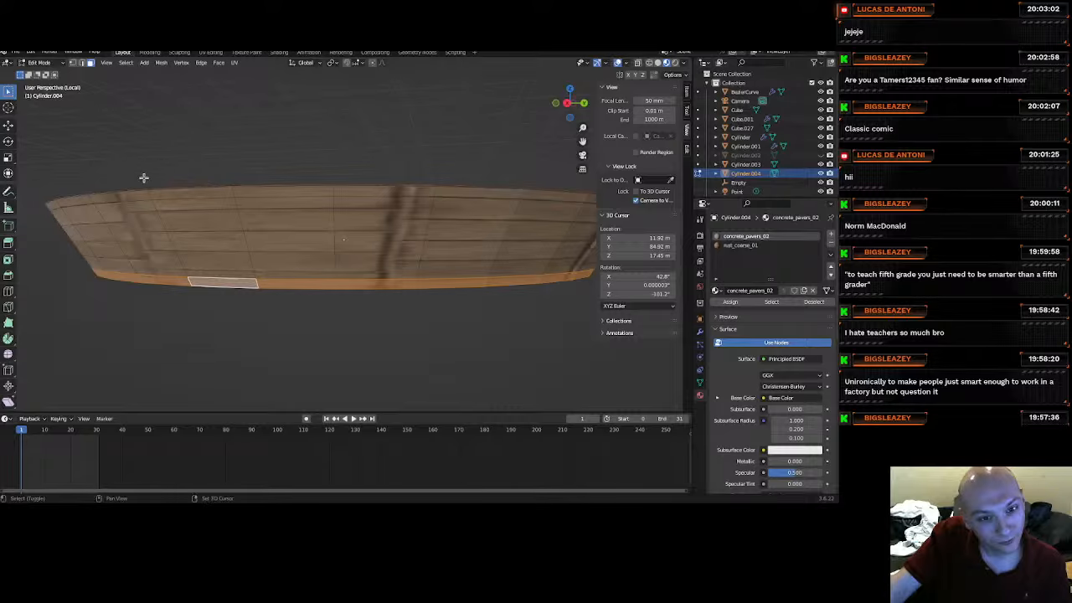
left_click(227, 191, "alt")
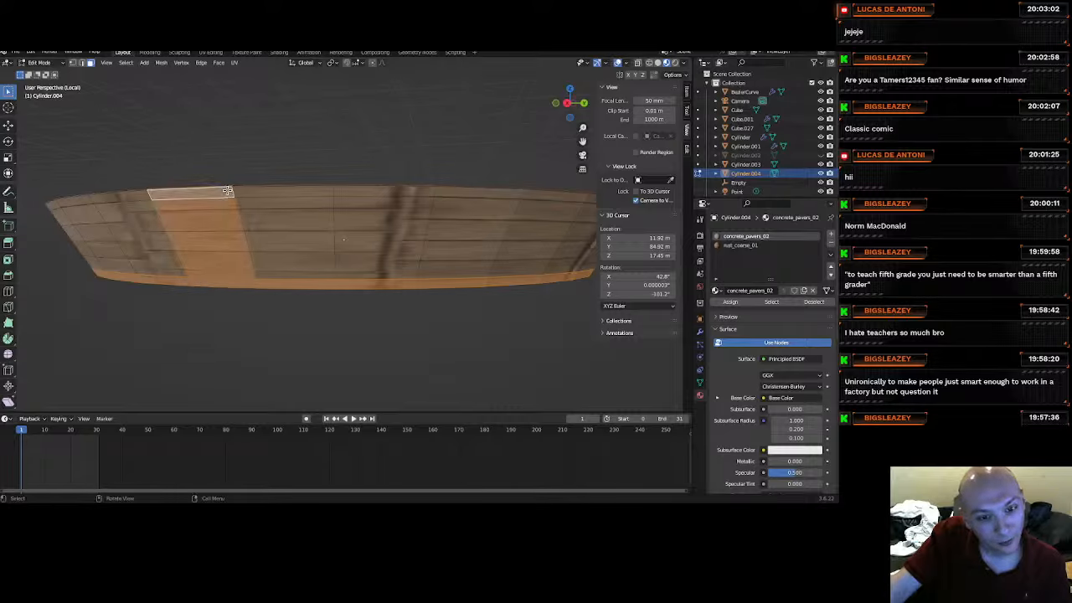
key("ctrl+z")
key("shift+z")
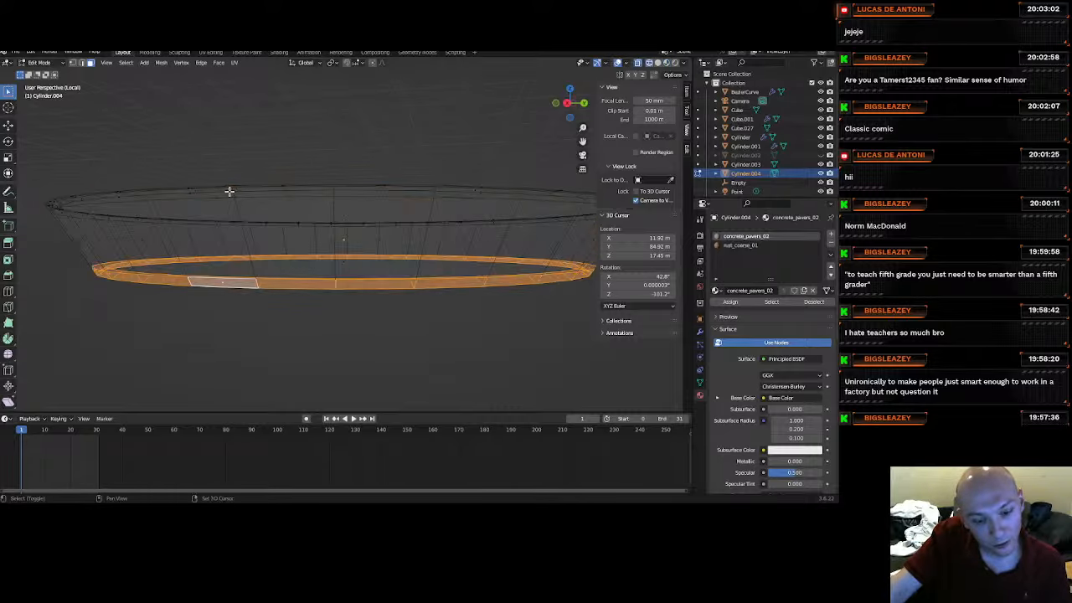
key("z")
left_click(229, 195)
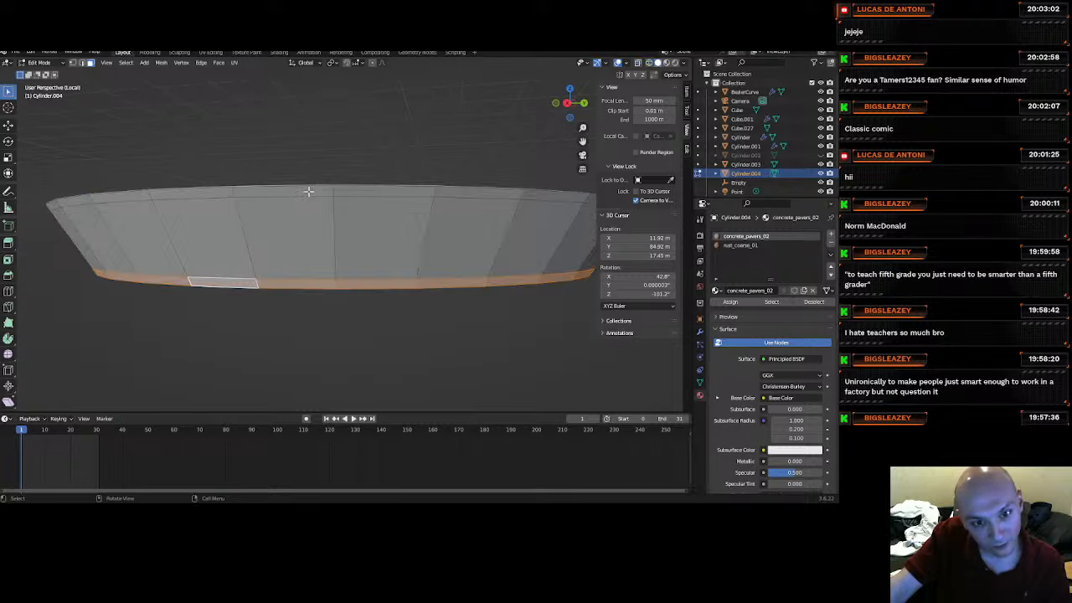
left_click(232, 189, "alt+shift")
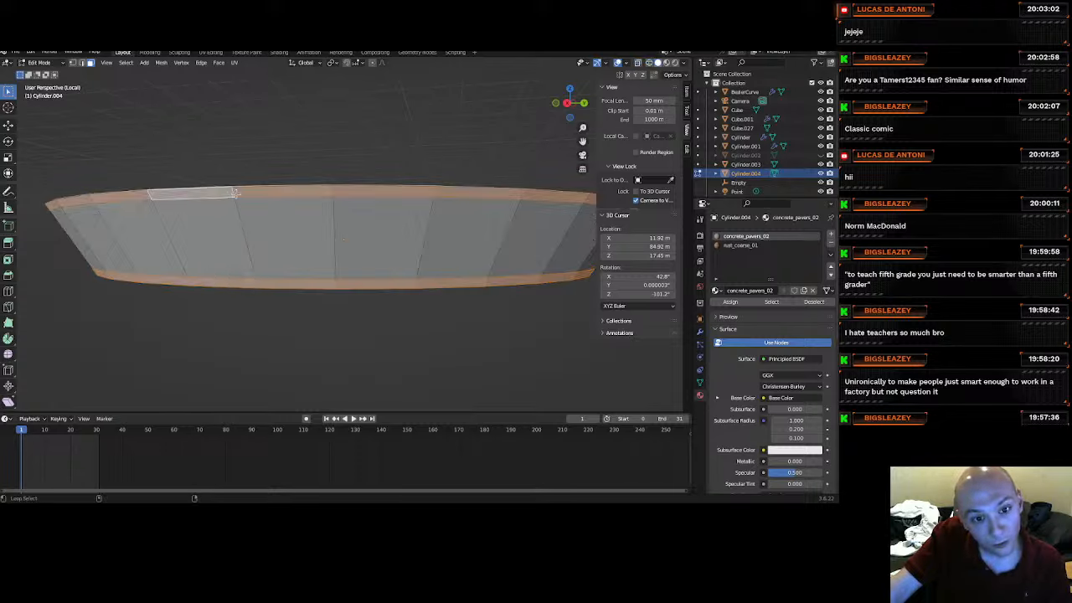
Return to Material Preview shading and assign rust_coarse_01 to the selected upper and lower bands of the disc.
middle_click_drag(283, 206, 294, 272)
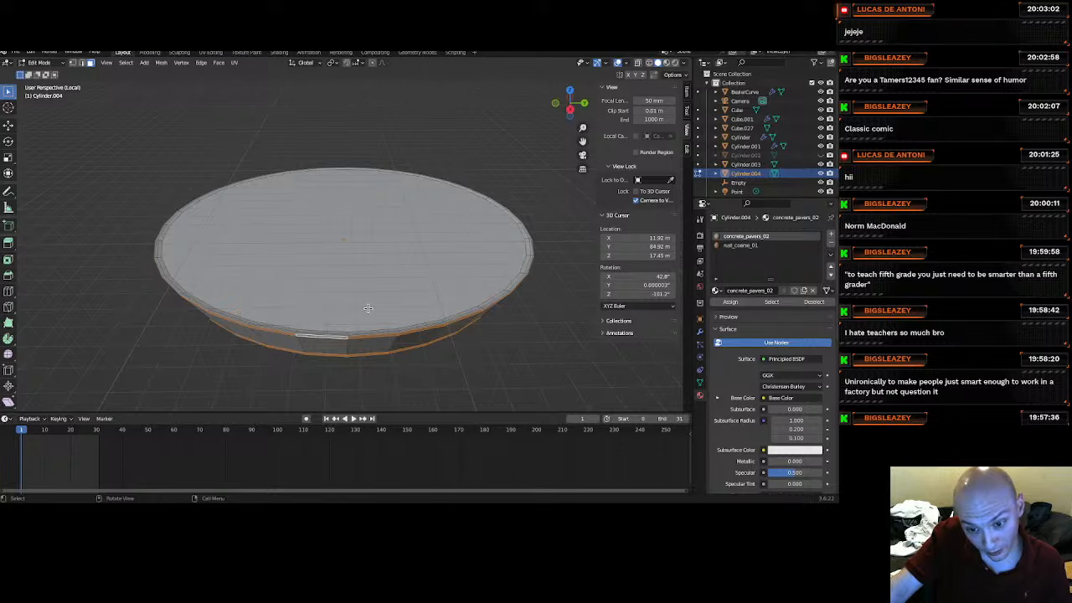
key("z")
left_click(384, 343)
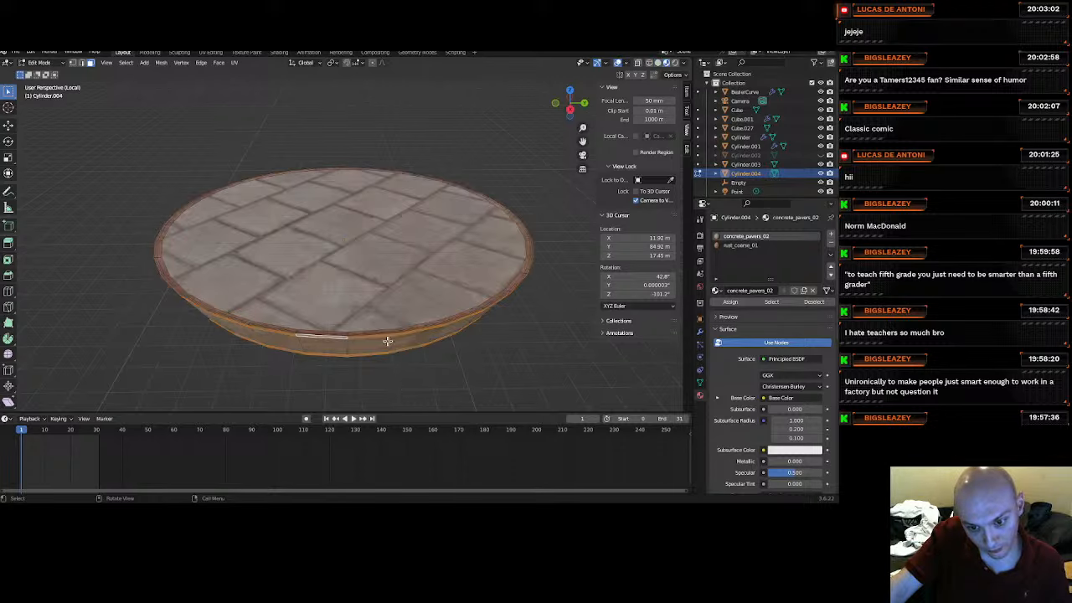
middle_click_drag(388, 340, 375, 328)
left_click(741, 246)
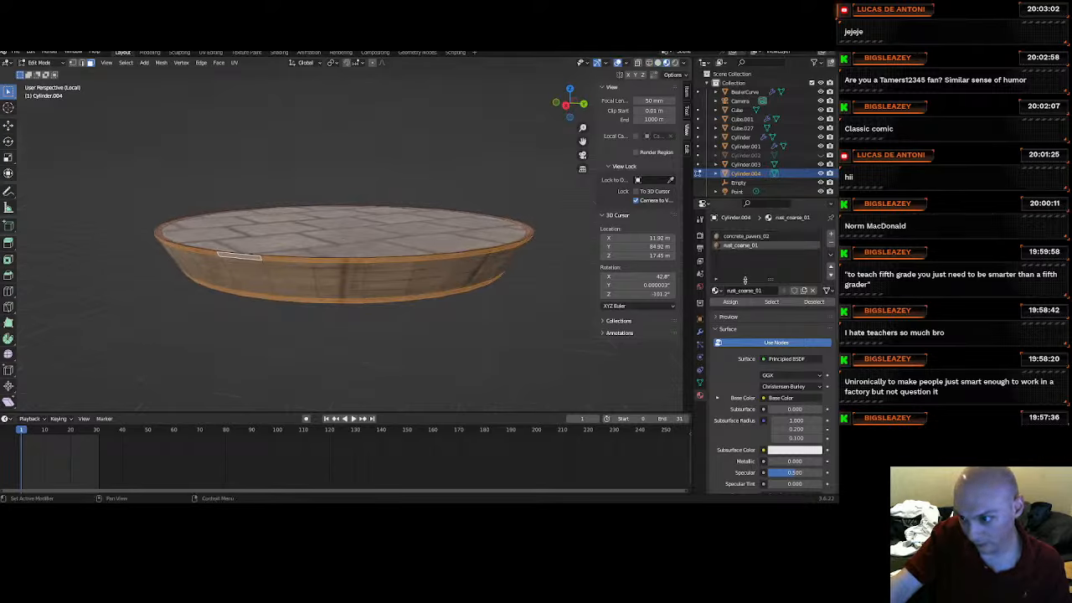
scroll(407, 290, "up", 3)
scroll(395, 291, "down", 1)
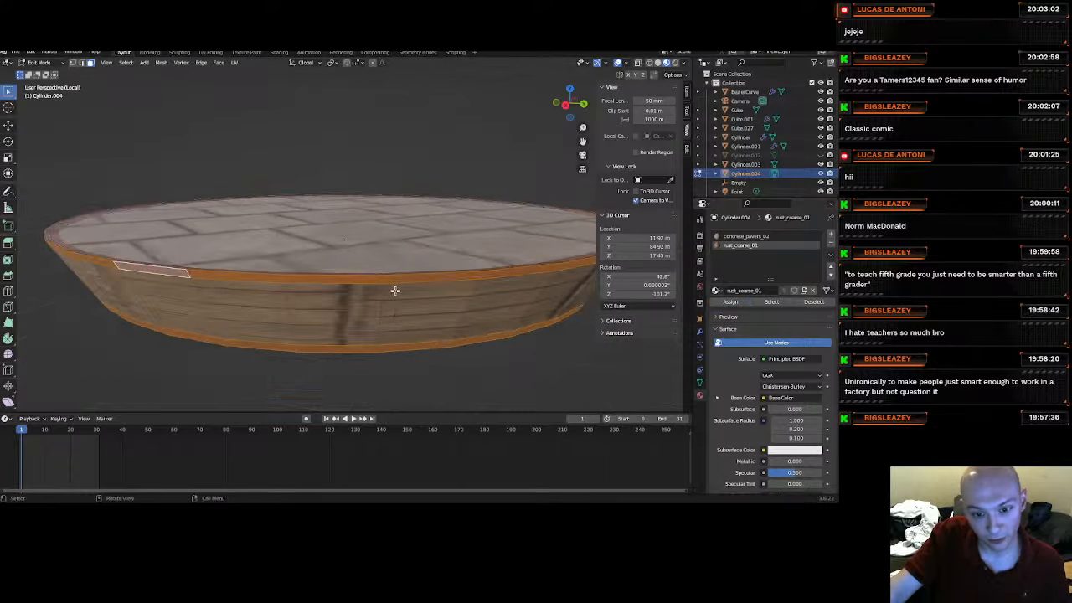
scroll(394, 291, "down", 2)
Select the disc's whole mesh and unwrap it with Smart UV Project at a 66° angle limit.
middle_click_drag(394, 287, 319, 185)
scroll(319, 185, "up", 1)
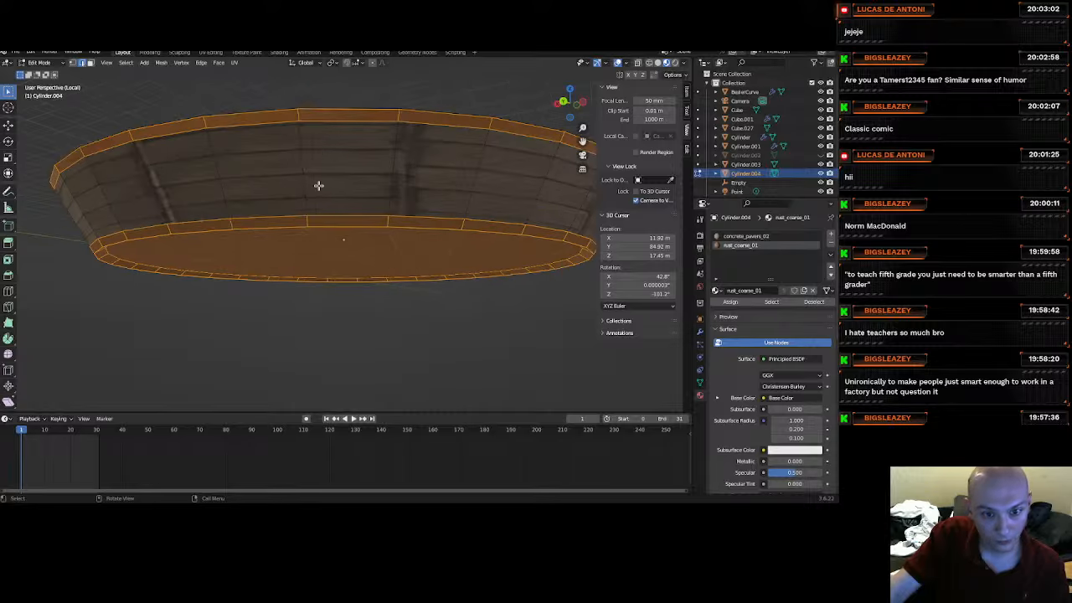
left_click(323, 213)
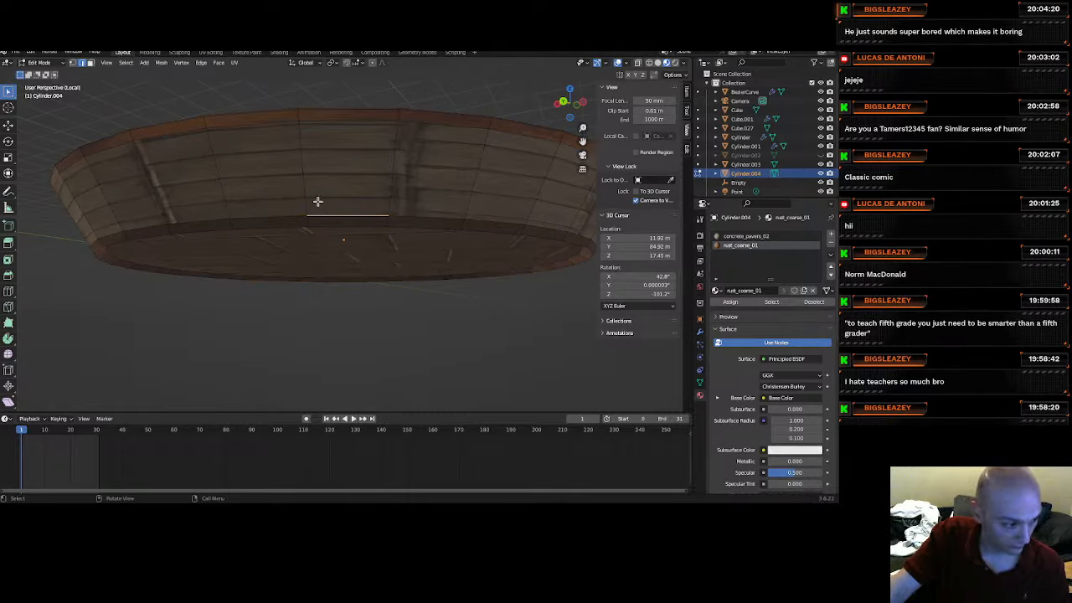
key("a")
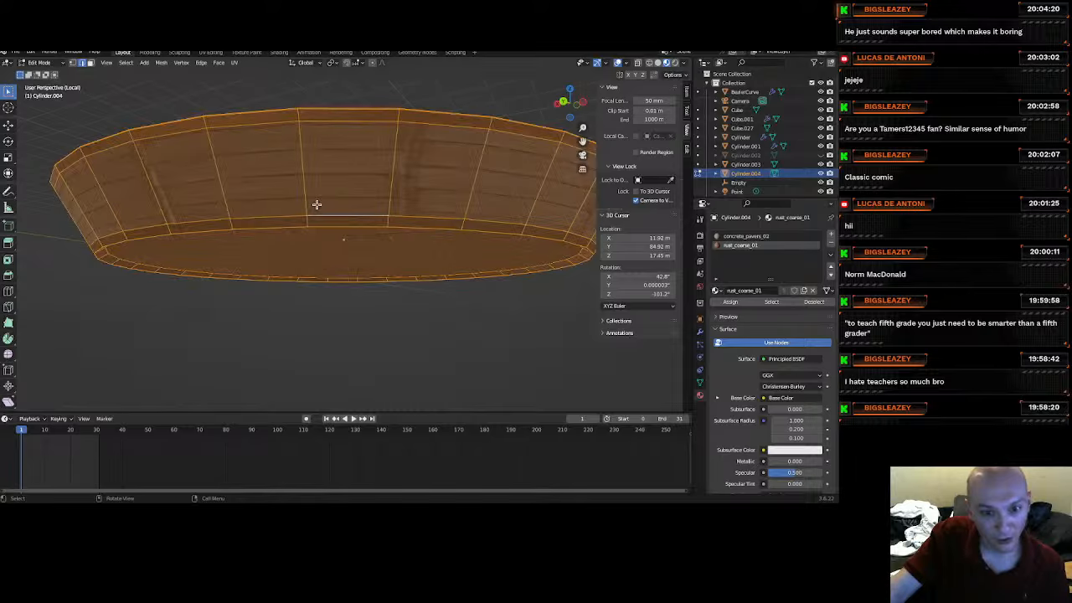
middle_click_drag(316, 205, 280, 202)
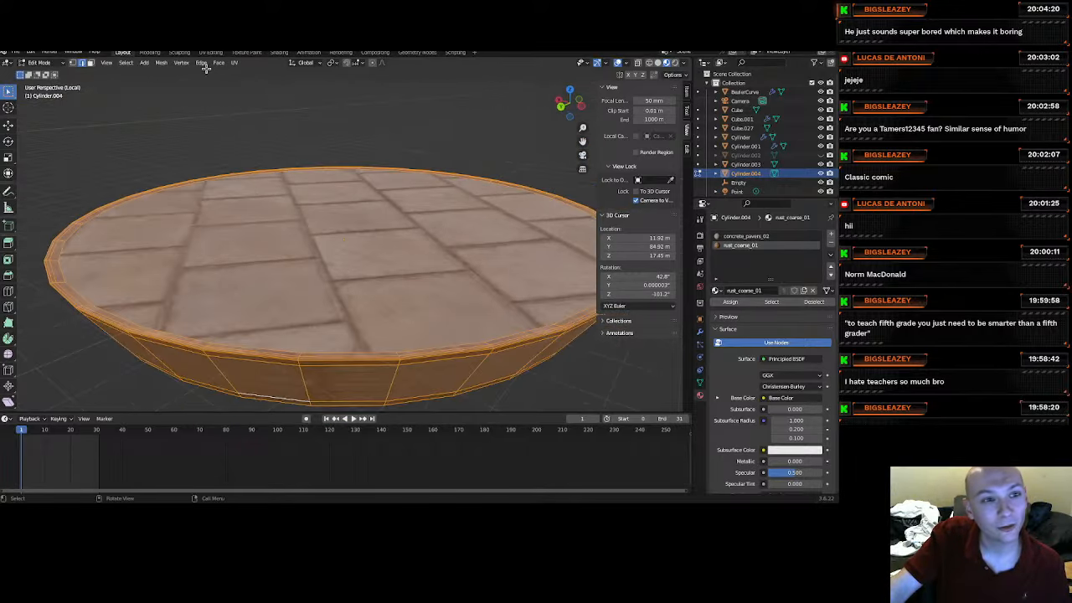
left_click(234, 63)
left_click(256, 87)
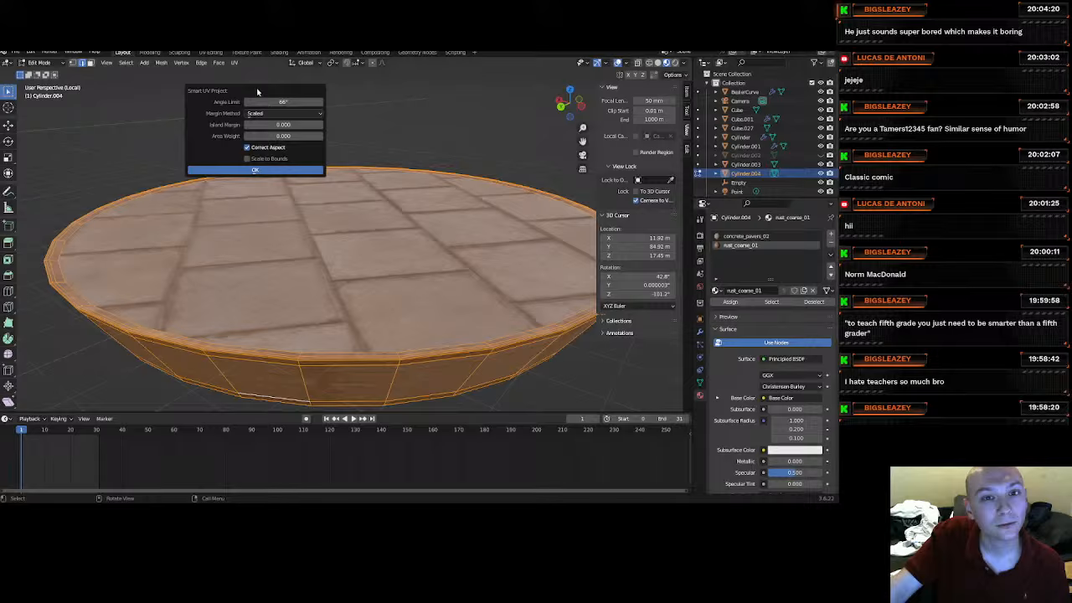
left_click(268, 170)
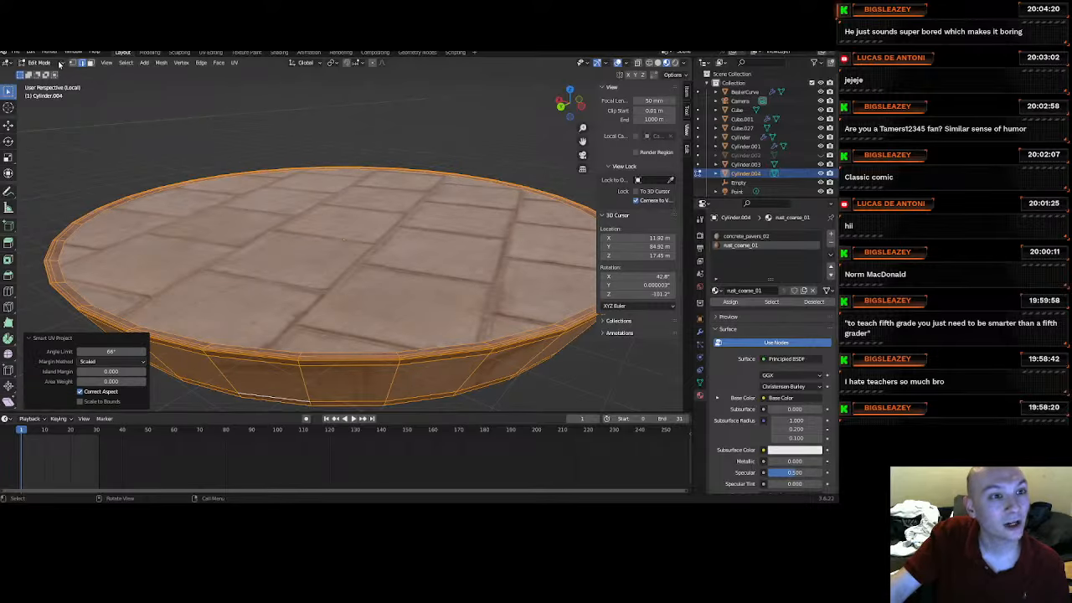
Switch to Object Mode and examine the texture on the disc's side wall in the back orthographic view.
left_click(59, 66)
left_click(42, 72)
middle_click_drag(305, 240, 369, 210)
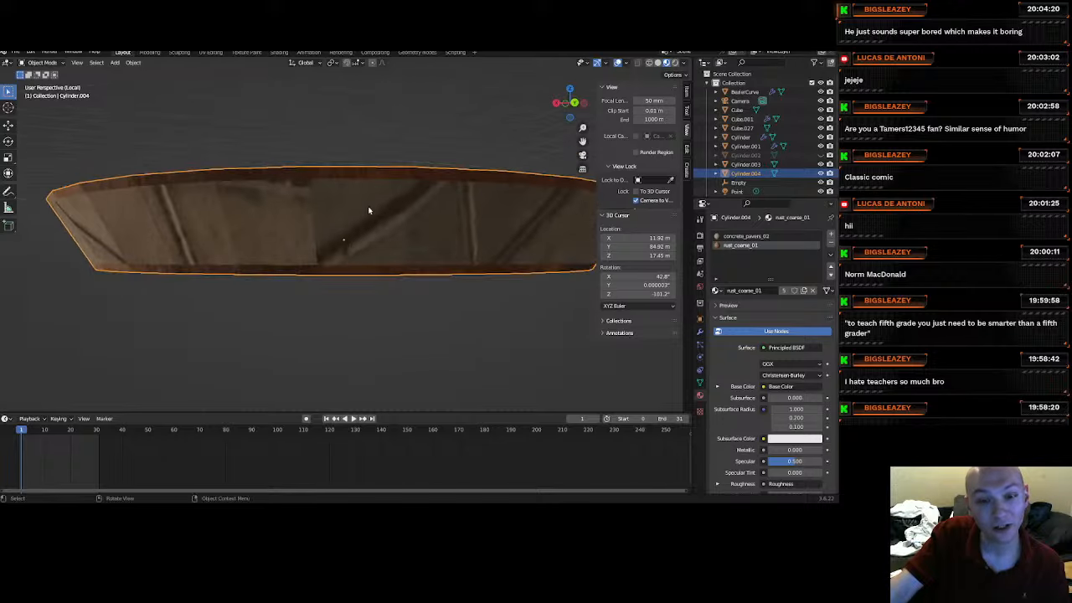
left_click(574, 103)
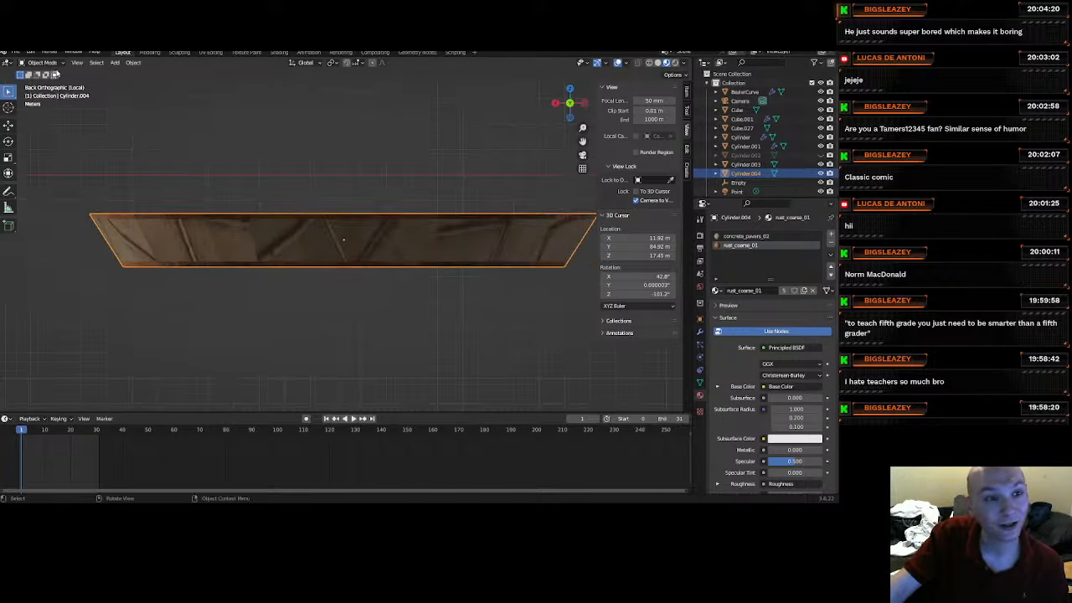
Enter Edit Mode and mark the upper and lower edge loops bordering the disc's side wall as seams.
left_click(44, 63)
left_click(49, 84)
key("ctrl+r")
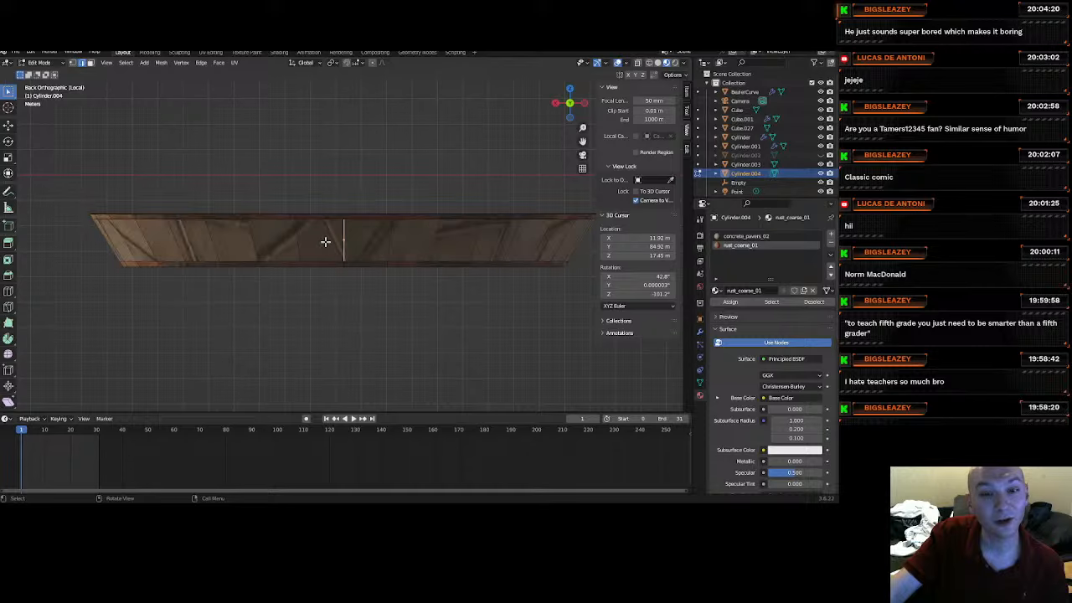
left_click(350, 260)
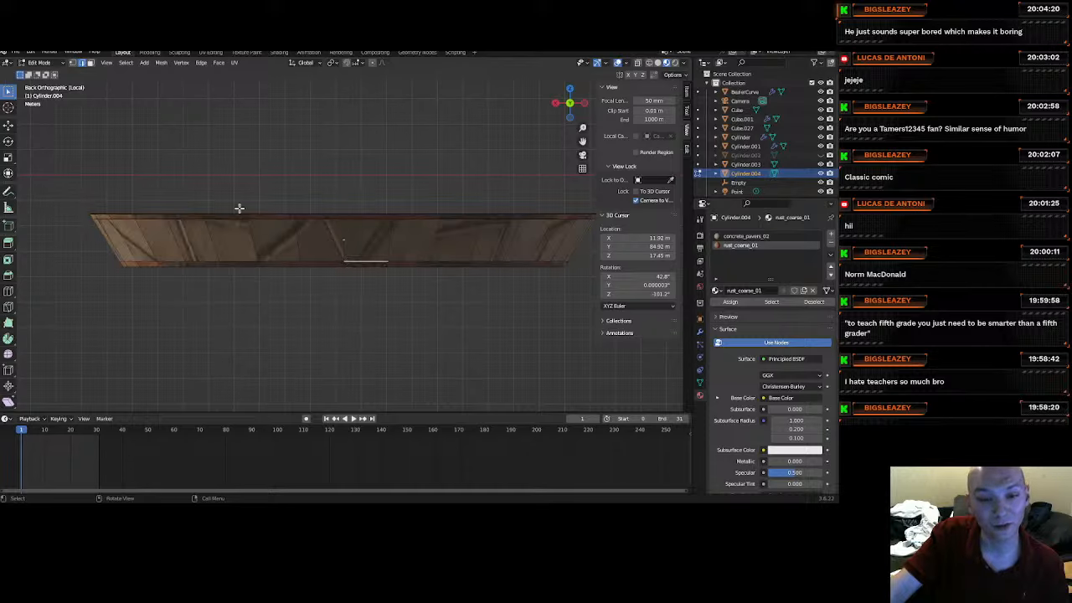
left_click(377, 258, "alt")
left_click(378, 222, "alt+shift")
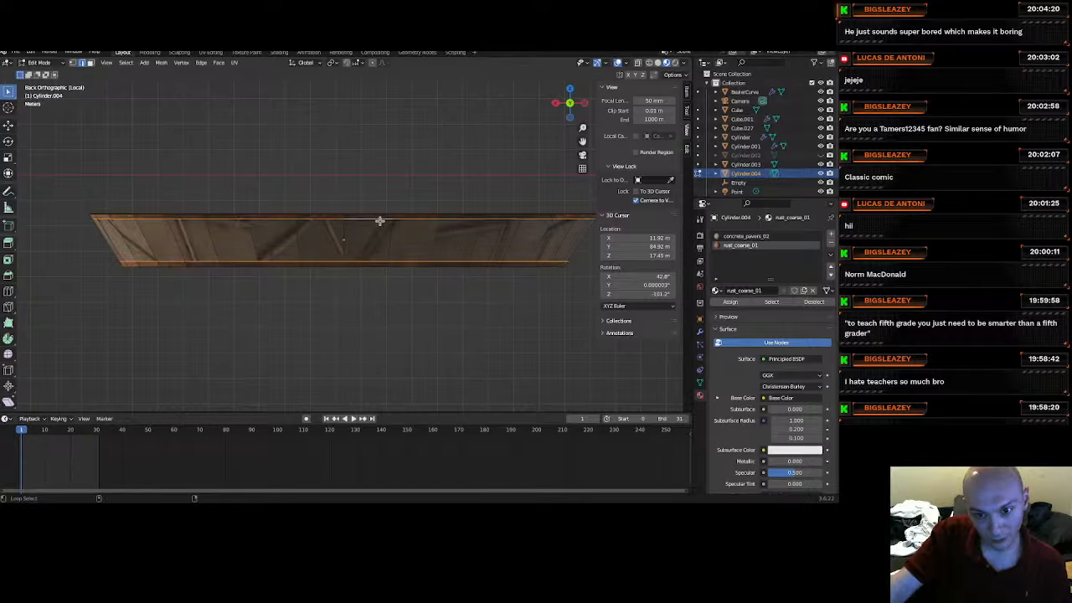
right_click(379, 220)
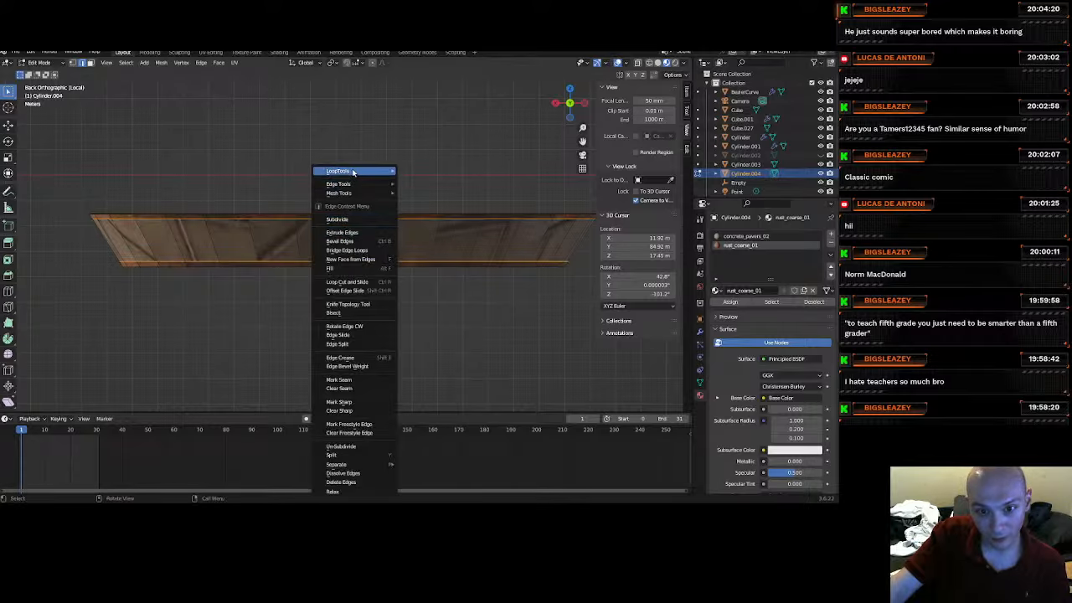
mouse_move(351, 185)
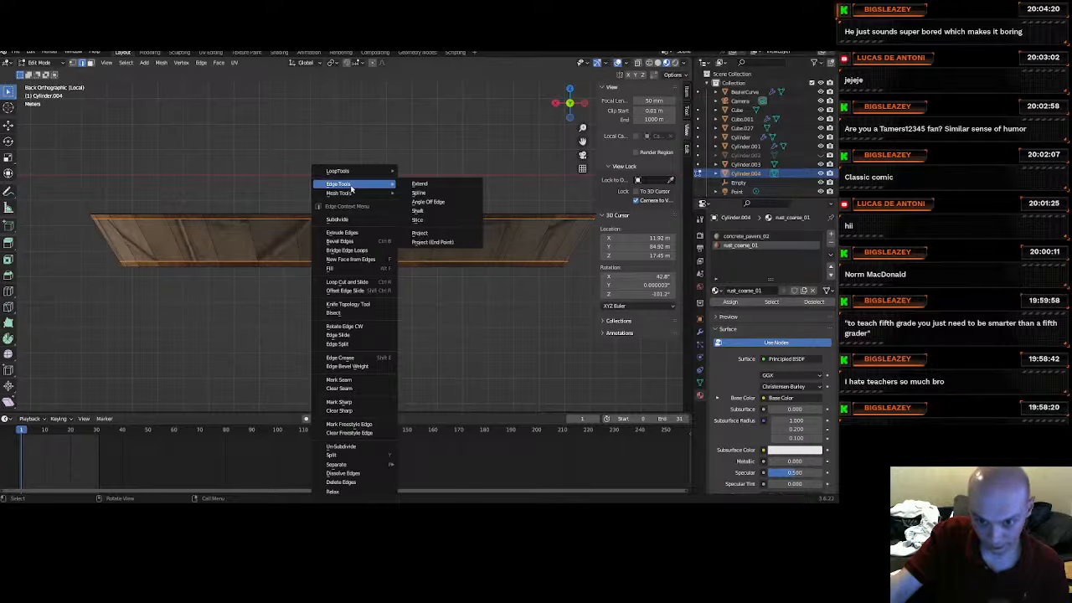
left_click(350, 382)
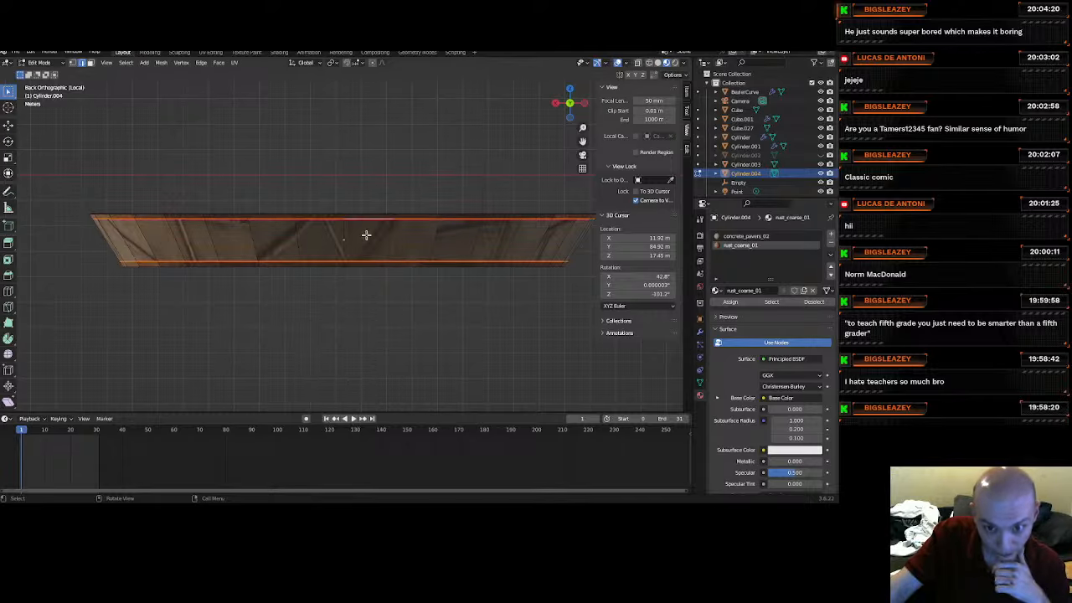
Mark the edge loop around the flat face on the disc's underside as a seam.
middle_click_drag(366, 235, 356, 256)
left_click(350, 345)
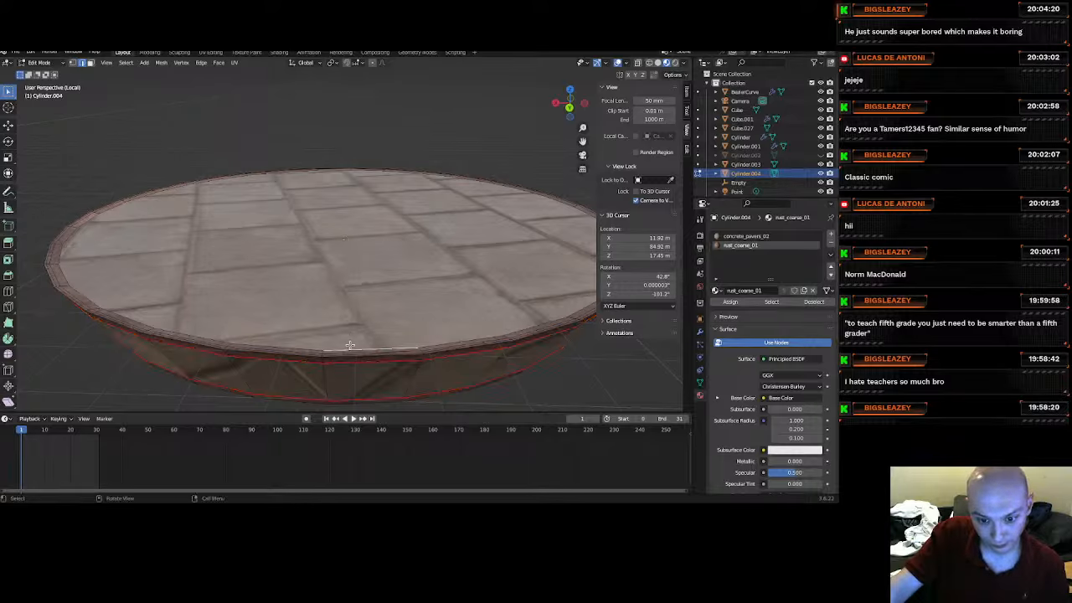
middle_click_drag(350, 345, 347, 217)
left_click(349, 111, "alt")
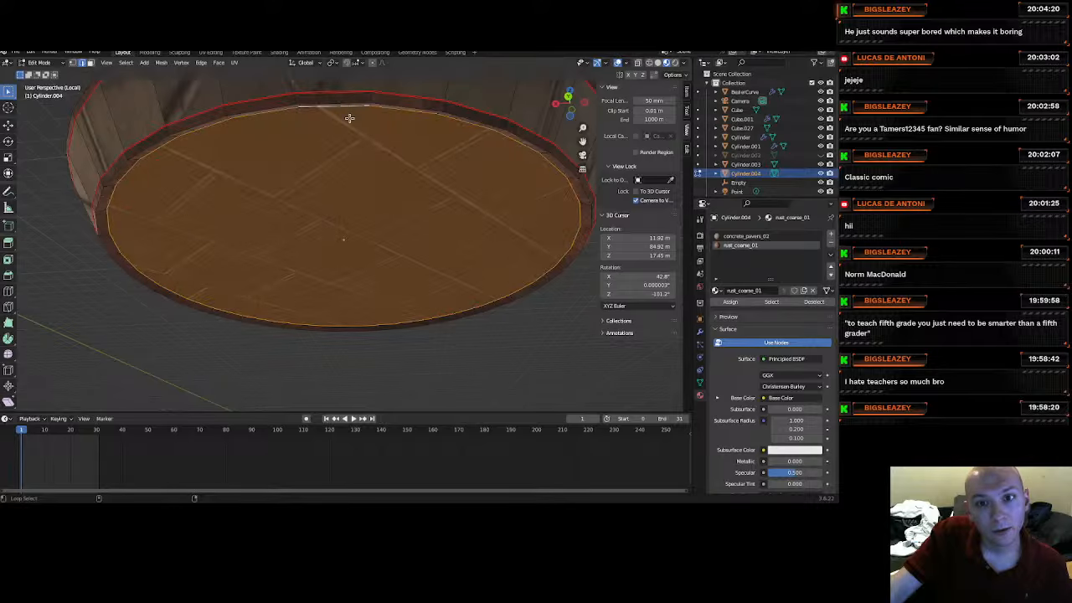
right_click(349, 124)
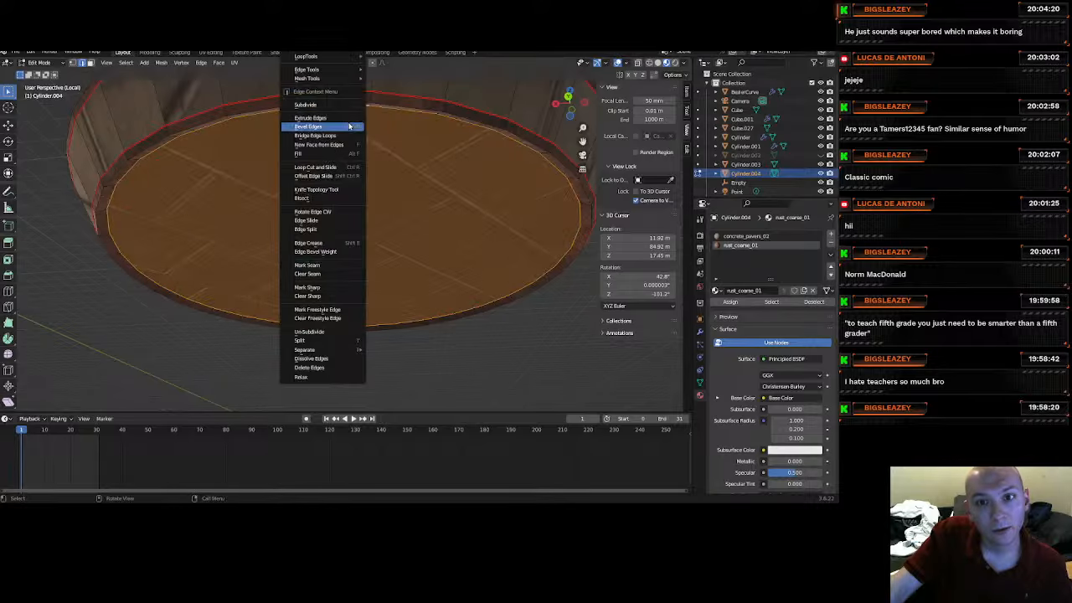
left_click(330, 265)
Mark one vertical edge of the disc's side wall as a seam.
middle_click_drag(313, 223, 285, 260)
left_click(282, 200)
right_click(303, 330)
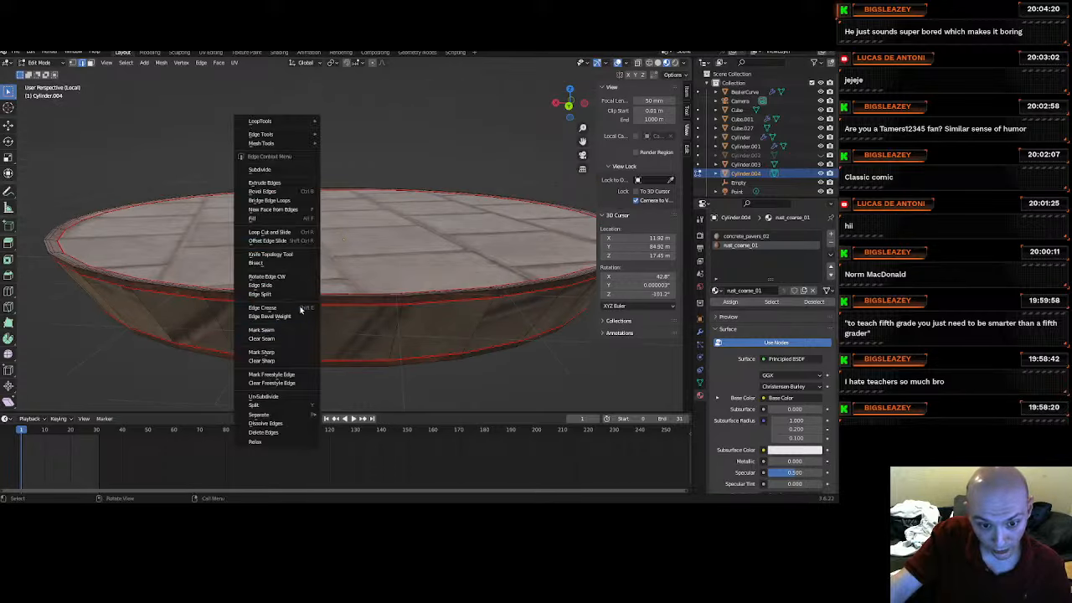
left_click(308, 326)
Unwrap the disc's whole mesh with the Angle Based method and check the side wall's texture in Object Mode.
middle_click_drag(310, 327, 311, 352)
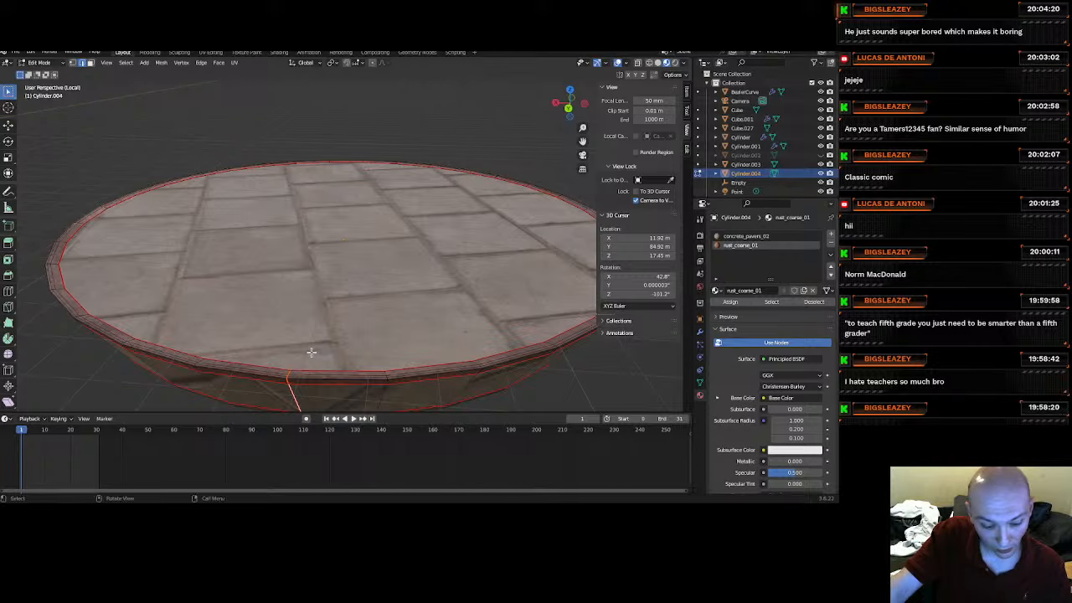
key("a")
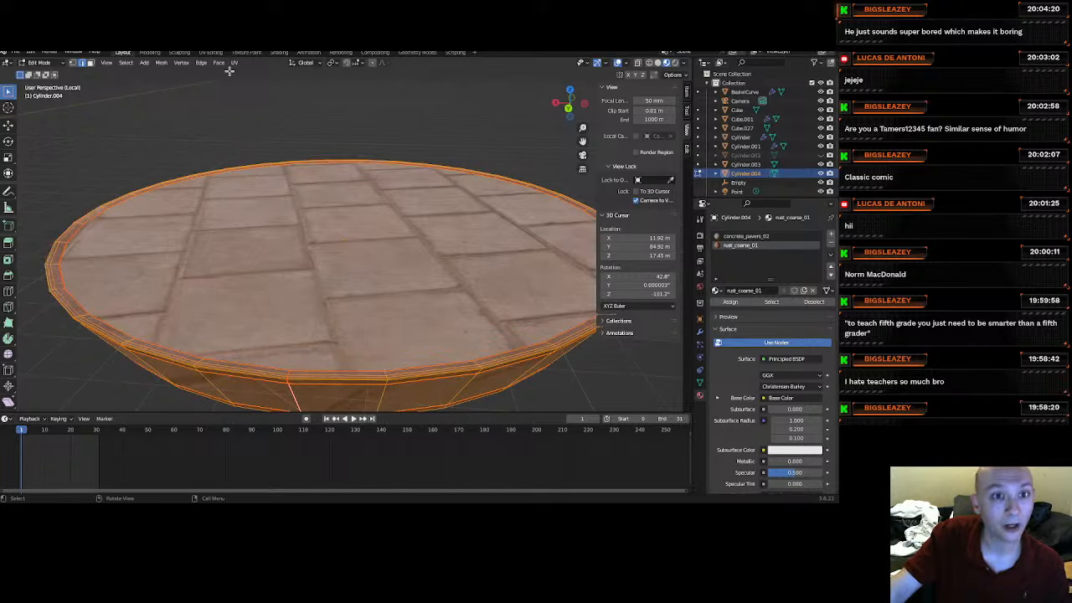
left_click(234, 63)
left_click(245, 75)
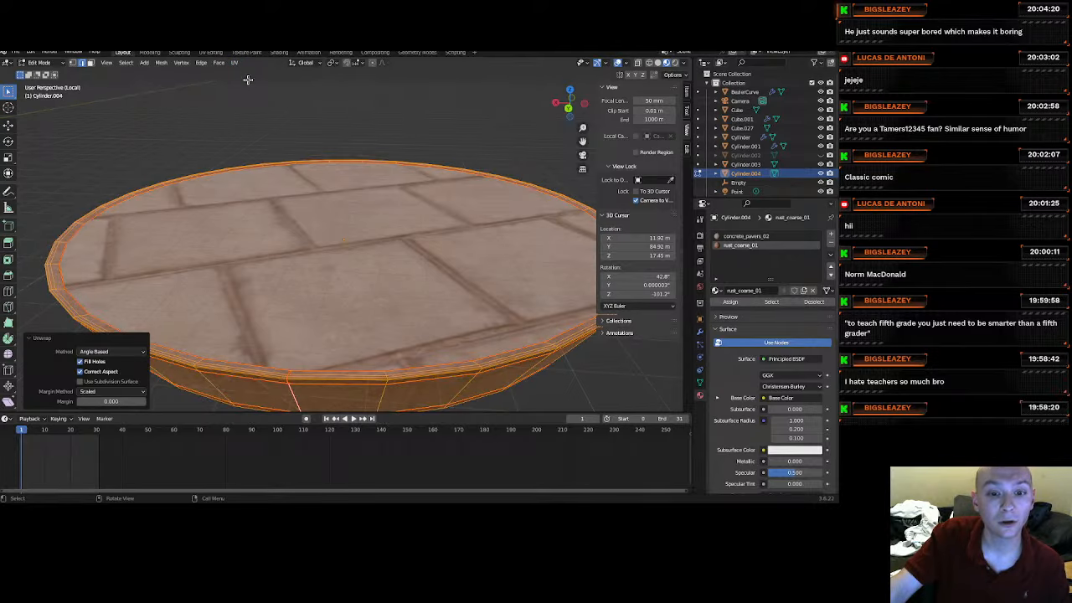
left_click(57, 65)
left_click(44, 67)
middle_click_drag(249, 225, 387, 220)
scroll(386, 221, "down", 2)
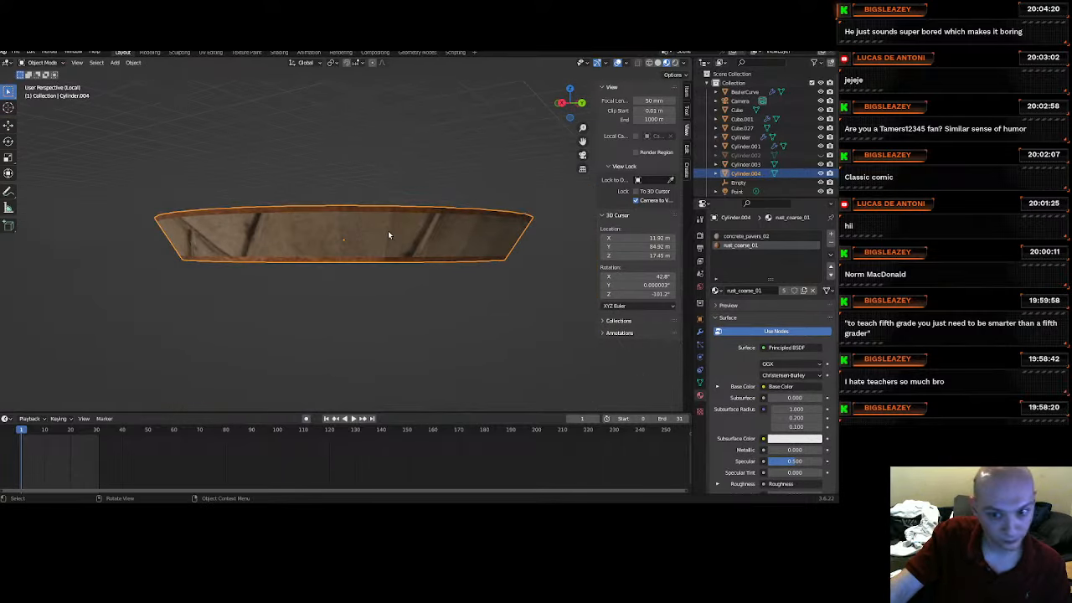
In Edit Mode with face selection, select the linked side wall faces delimited by seams.
left_click(42, 63)
left_click(44, 78)
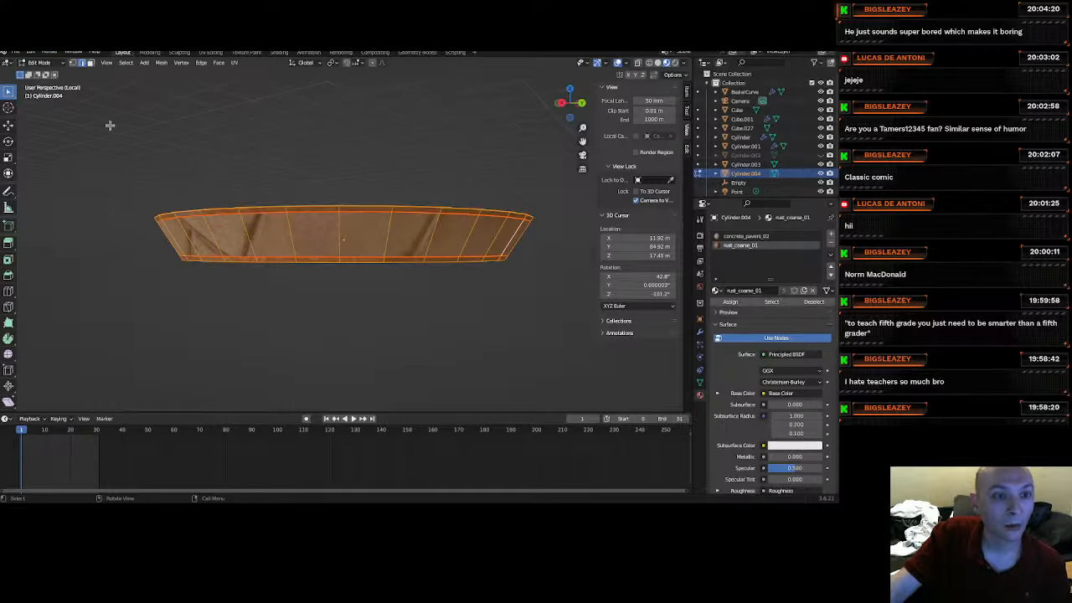
left_click(343, 233)
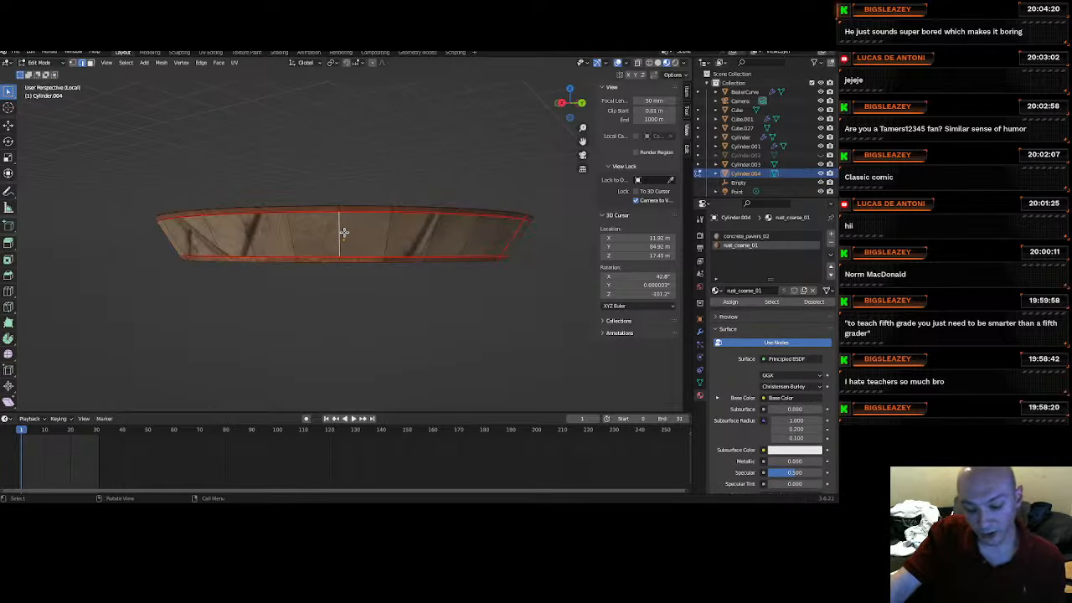
left_click(91, 64)
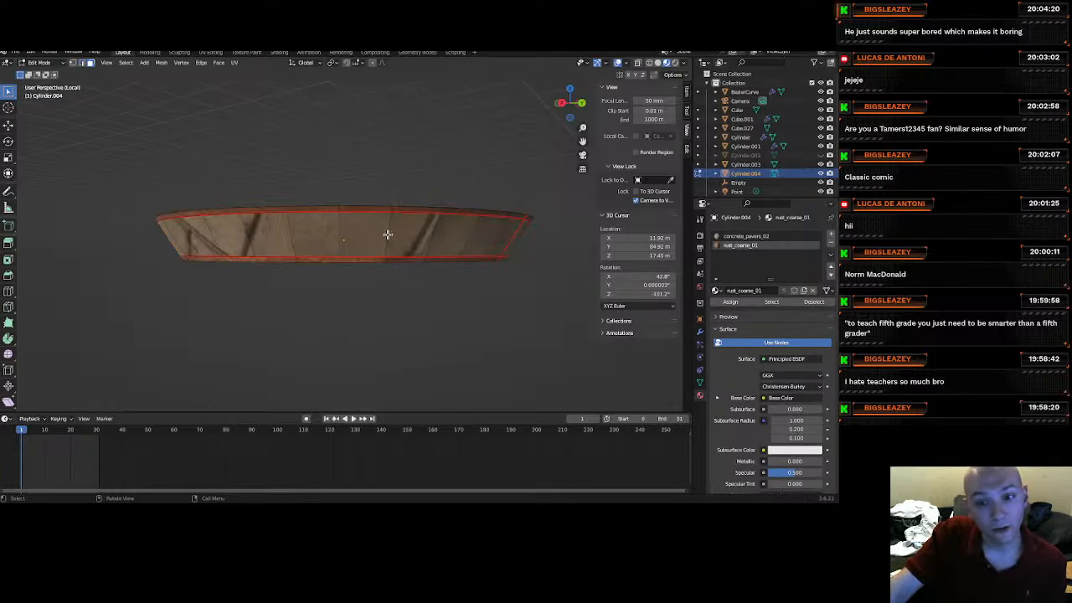
key("l")
left_click(235, 64)
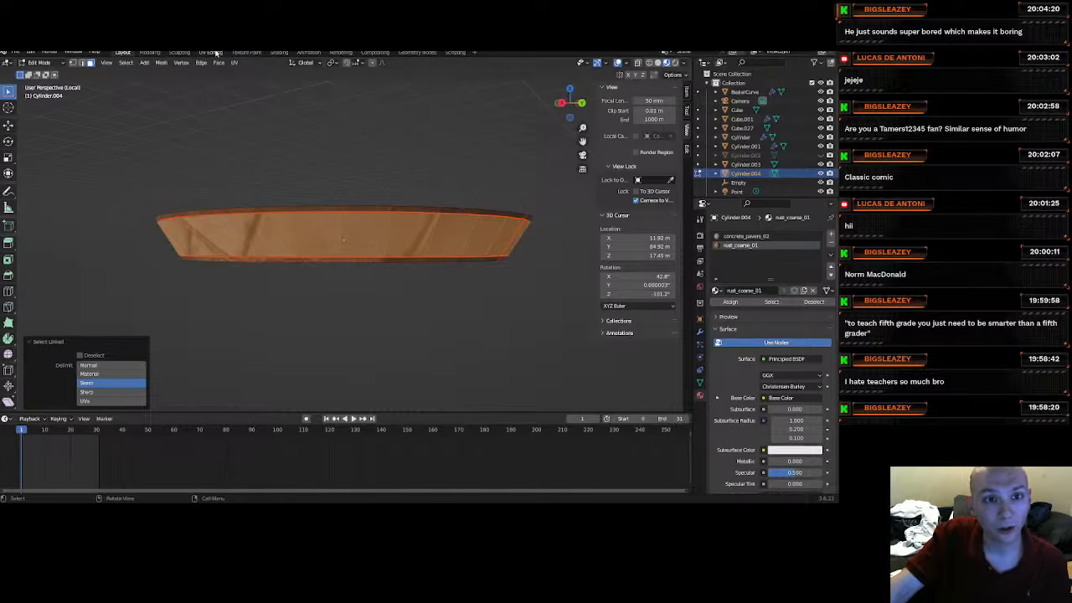
Switch to the UV Editing workspace, isolate the disc in right orthographic view and select all UVs of the side wall.
left_click(213, 53)
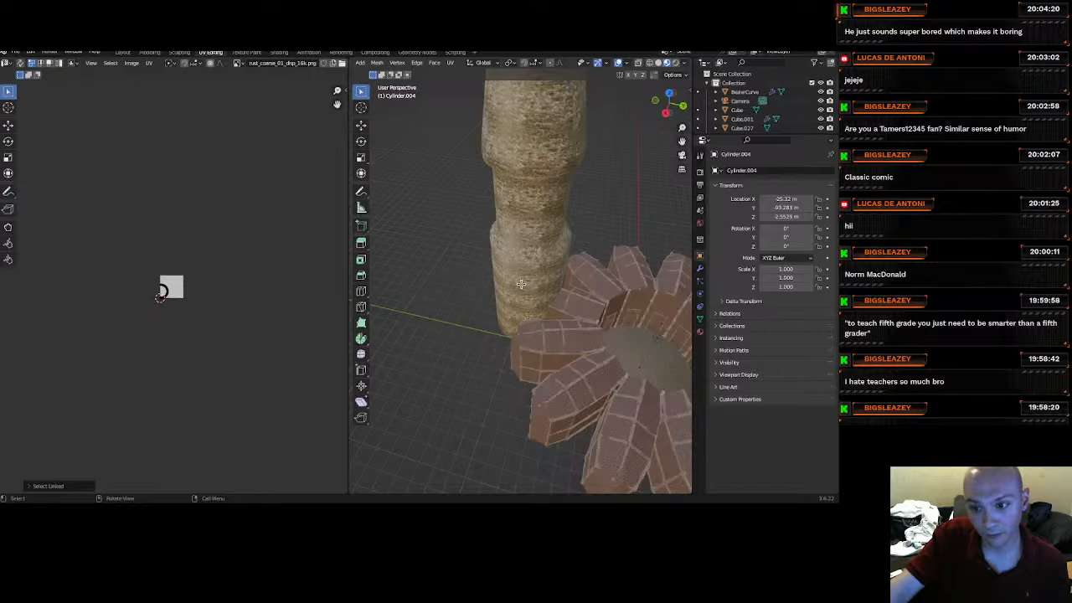
key("KP_Divide")
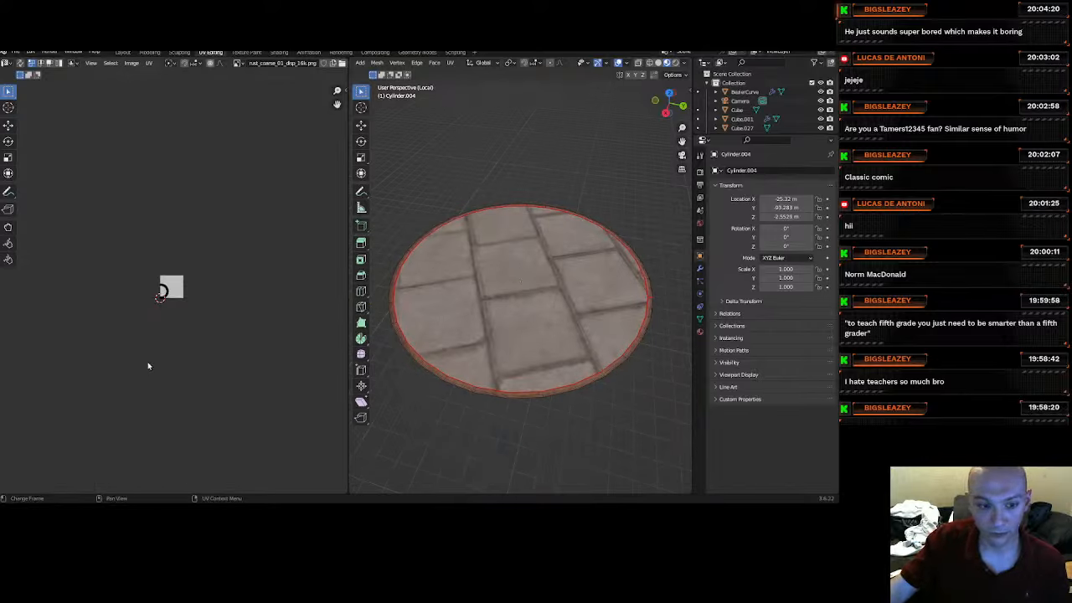
scroll(159, 339, "up", 3)
left_click_drag(177, 374, 35, 241)
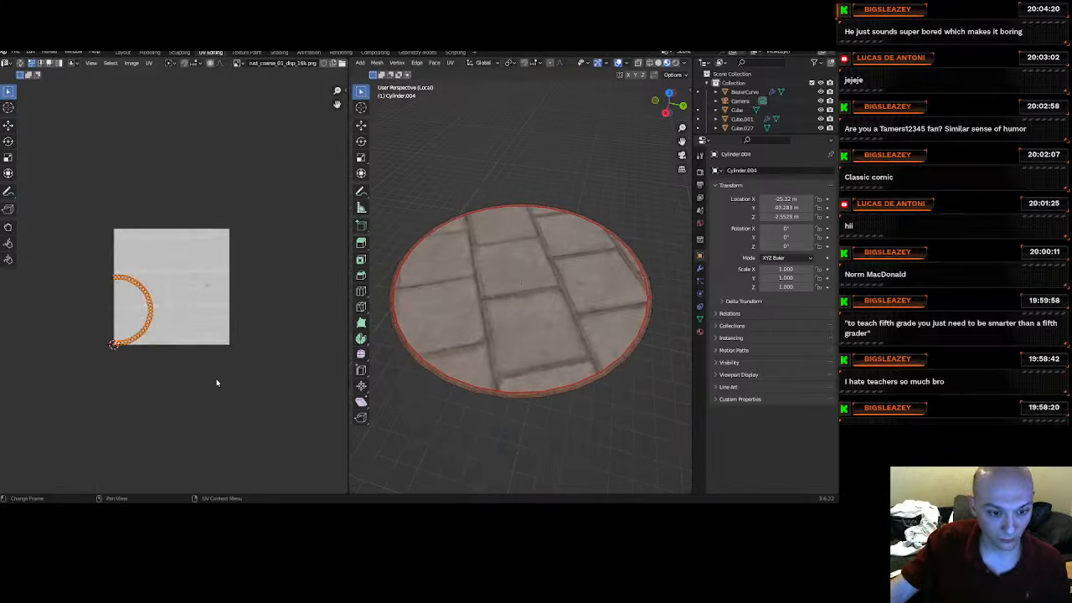
scroll(219, 377, "up", 3)
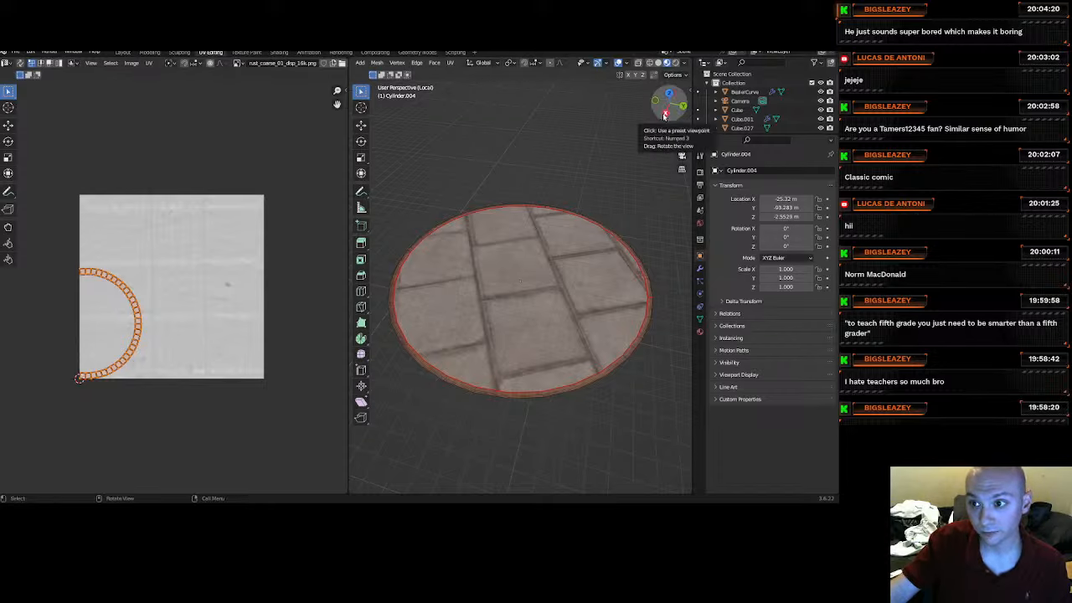
left_click(683, 104)
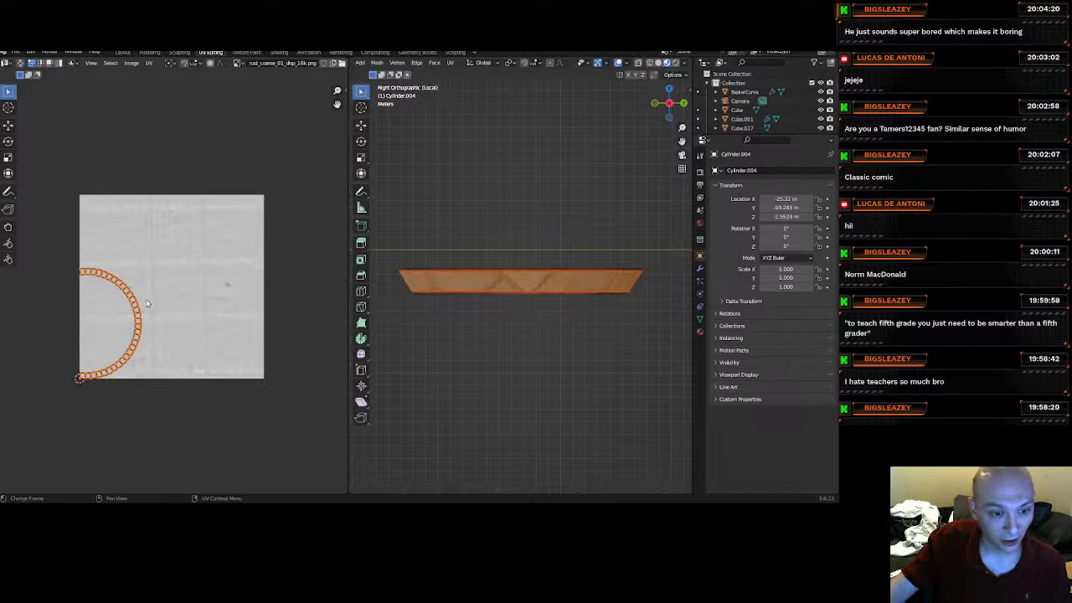
Rotate the side wall's UV island by 90° and move it onto the middle of the texture image.
type("r90")
key("Return")
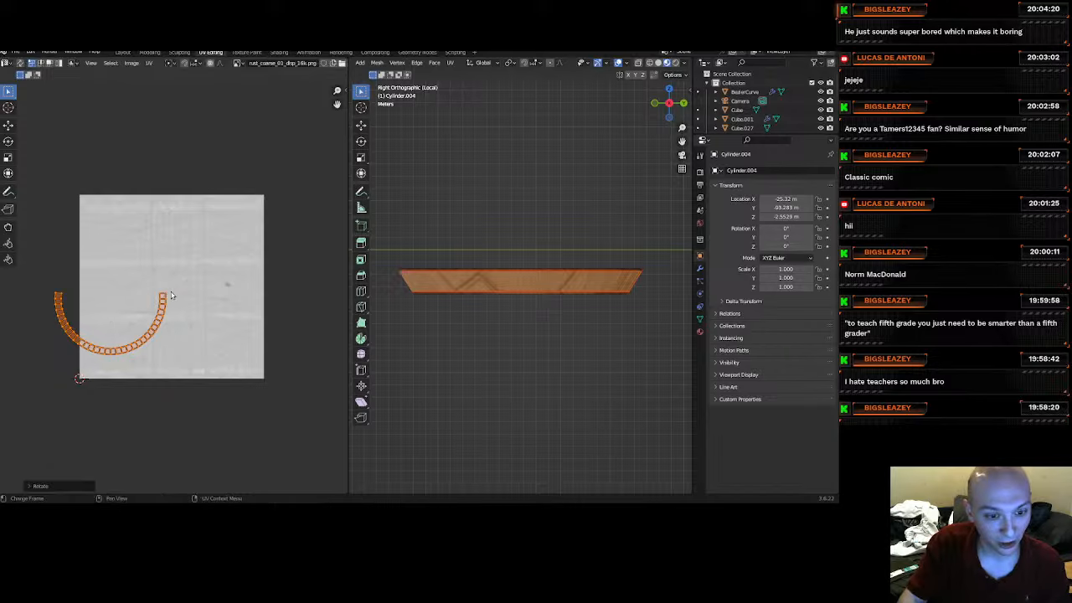
key("g")
left_click(235, 282)
Try Straighten X, Align X and Align Y on the side wall's whole UV island, undoing each attempt.
right_click(236, 285)
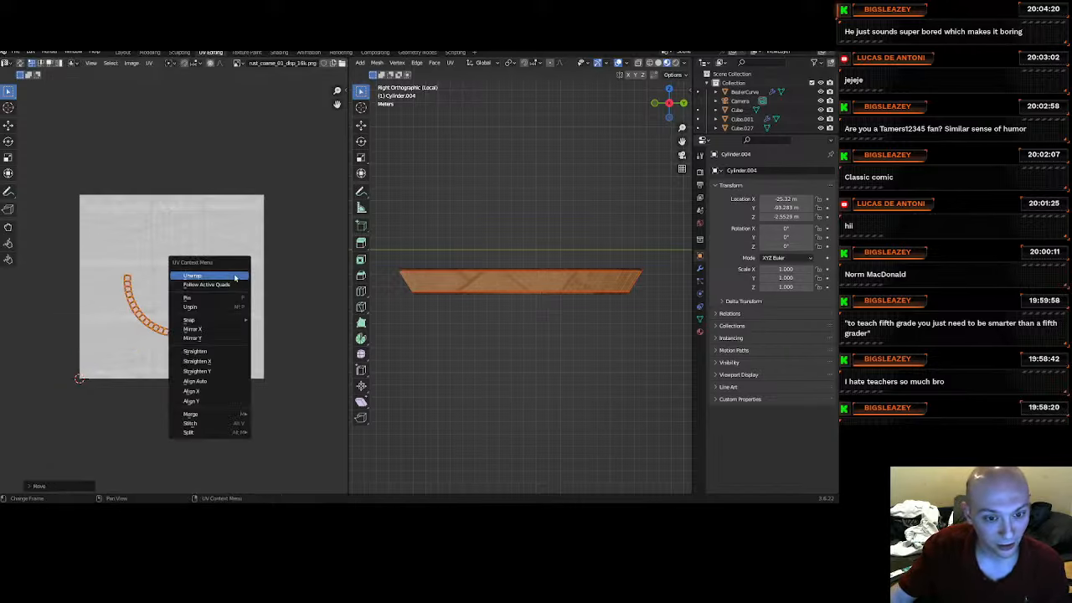
left_click(223, 363)
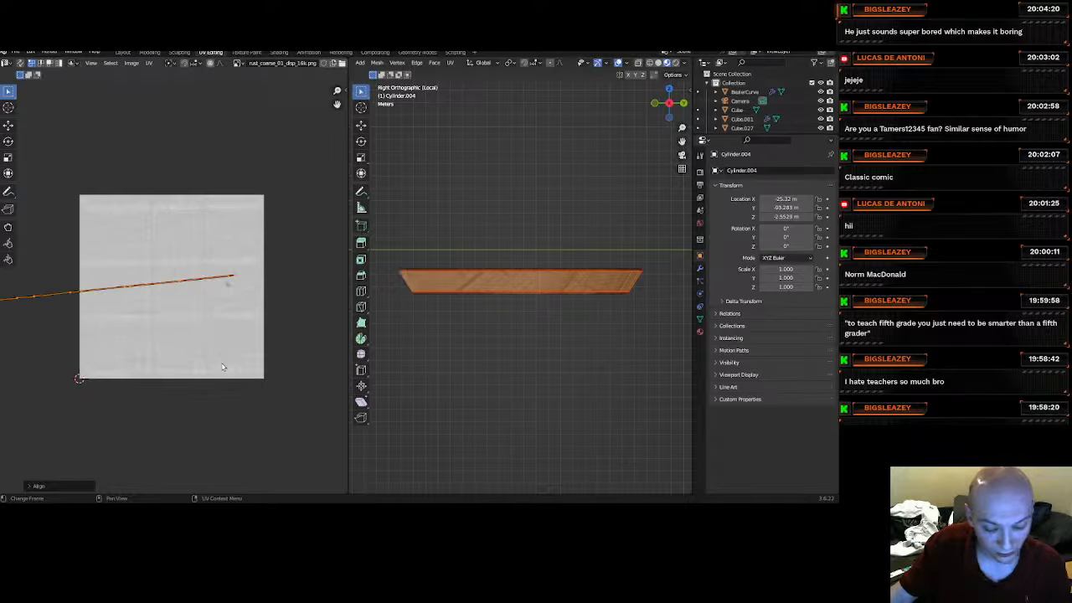
key("ctrl+z")
right_click(221, 362)
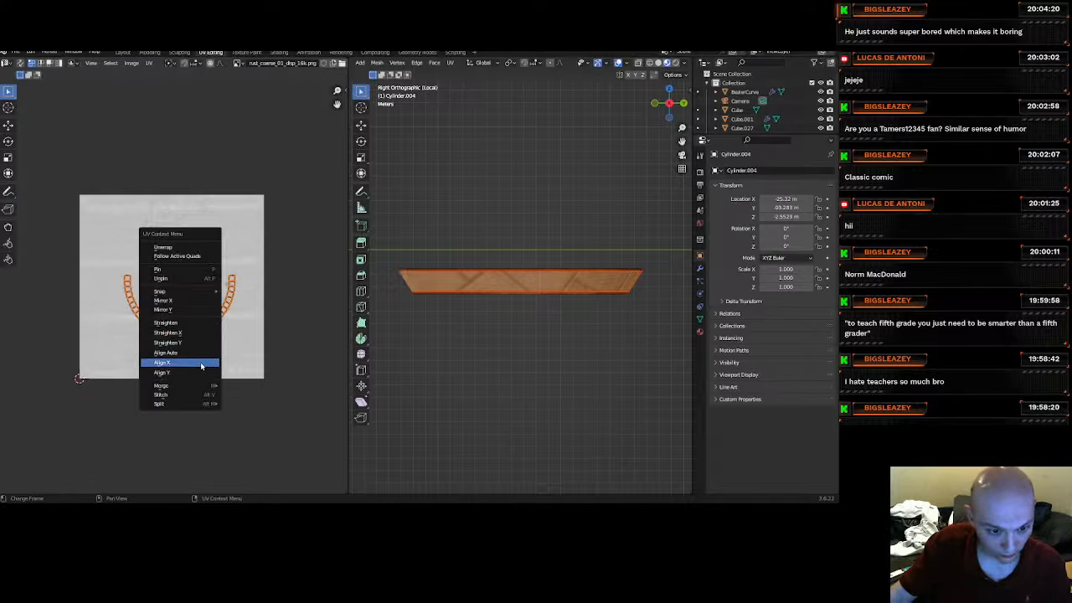
left_click(201, 366)
key("ctrl+z")
right_click(199, 345)
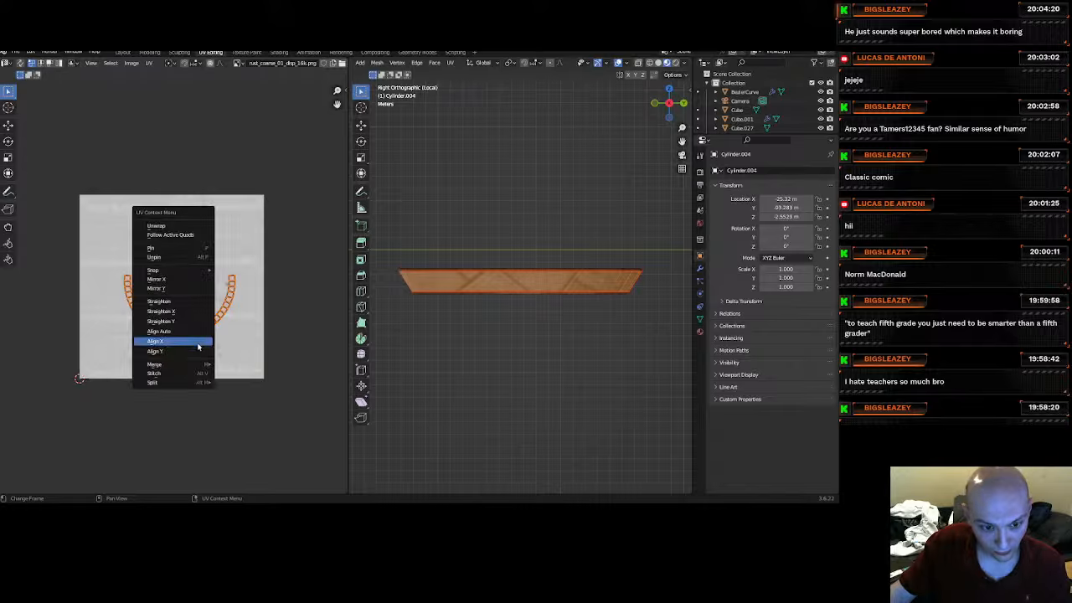
left_click(199, 354)
key("ctrl+z")
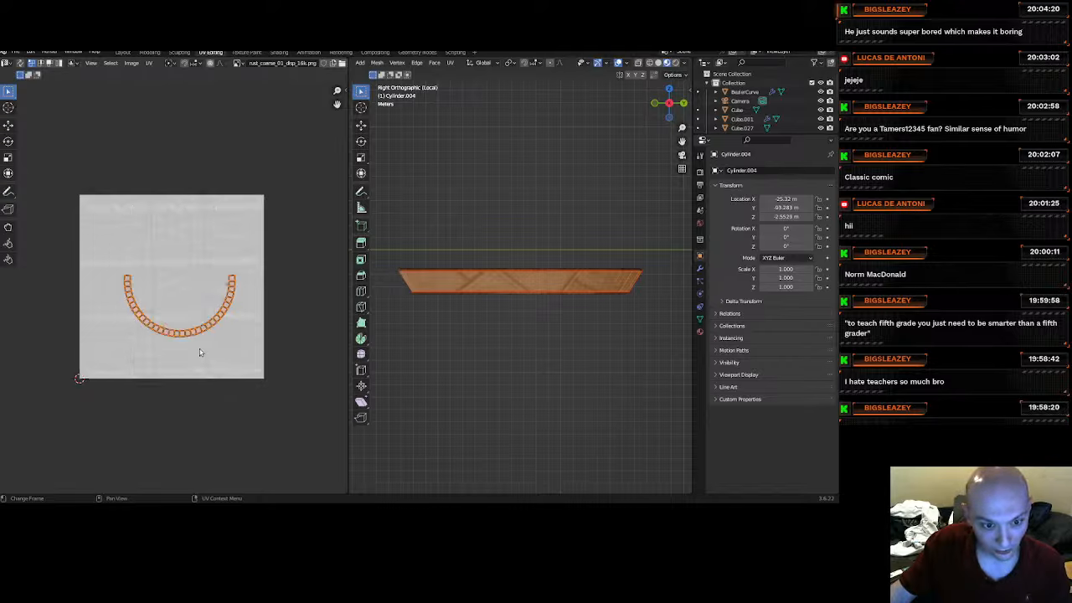
Flatten the outer edge loop of the side wall's UV arc with Align Y and move it below the inner loop.
left_click(200, 336)
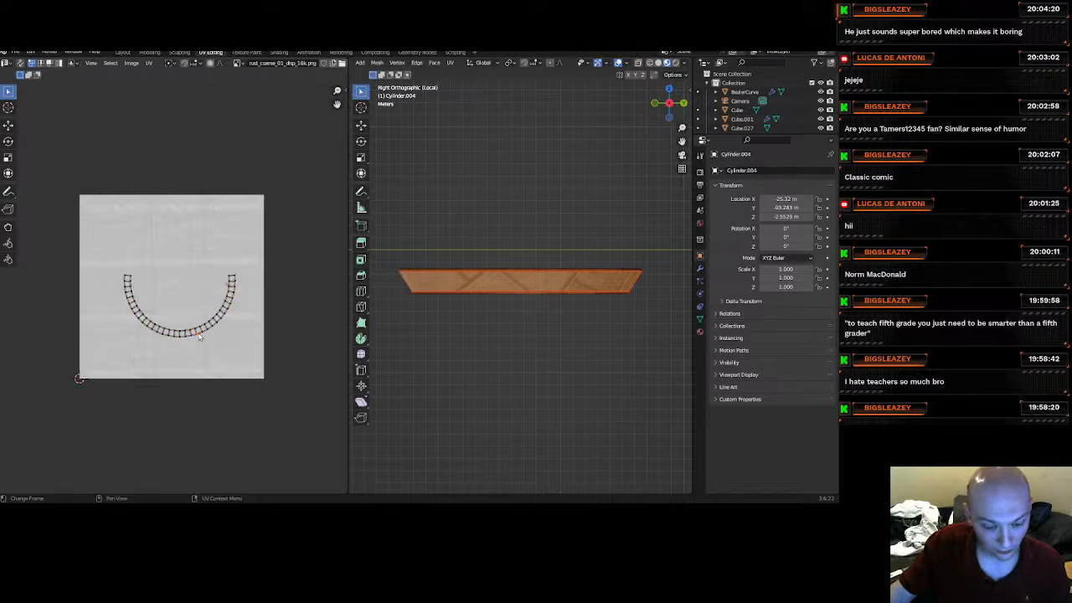
left_click(200, 336, "alt")
right_click(199, 337)
left_click(199, 337)
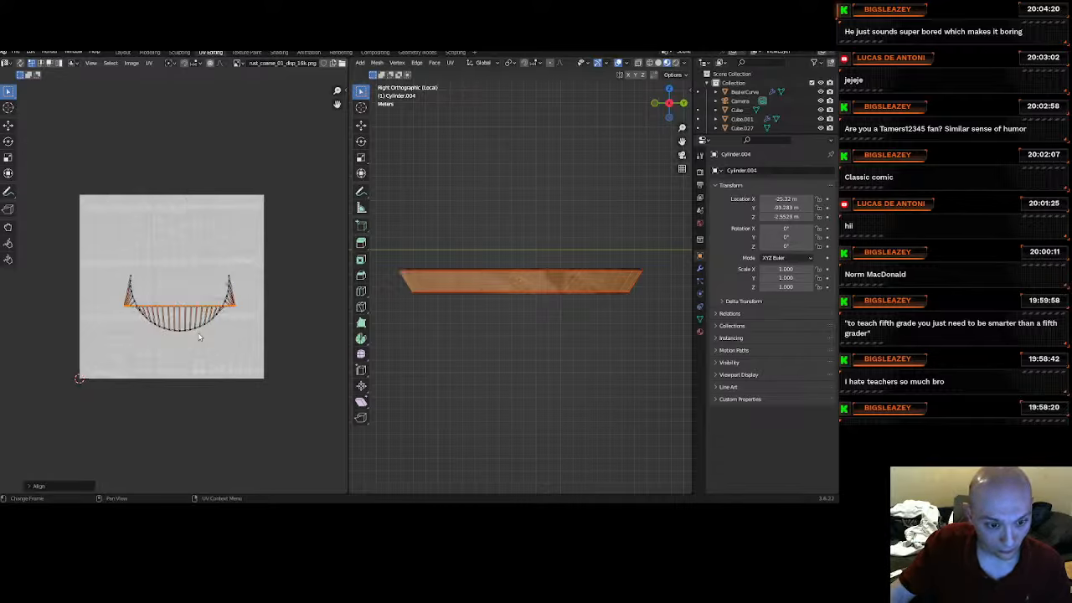
key("g")
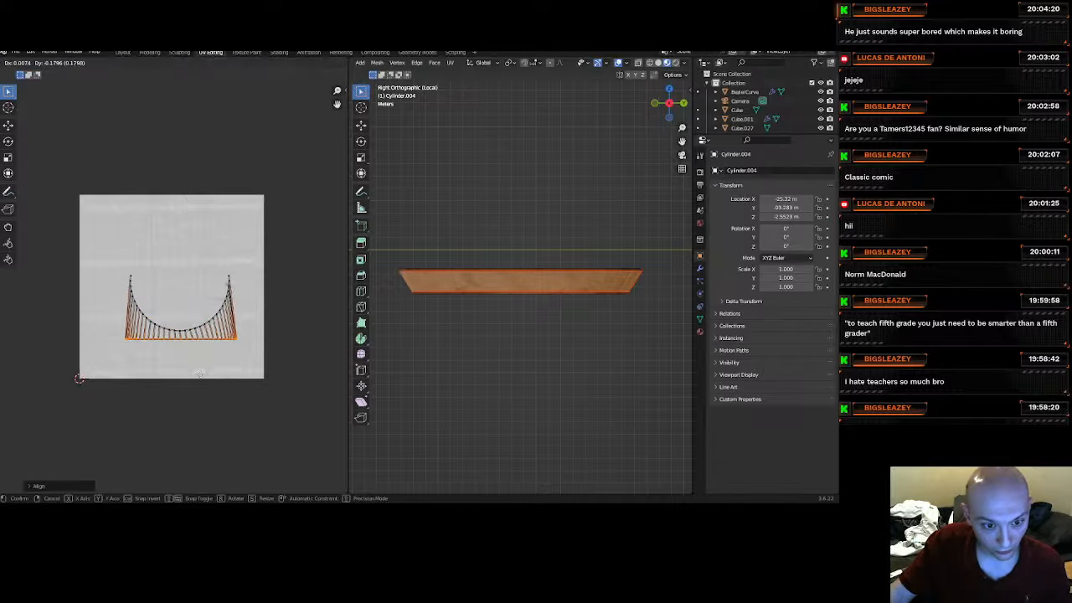
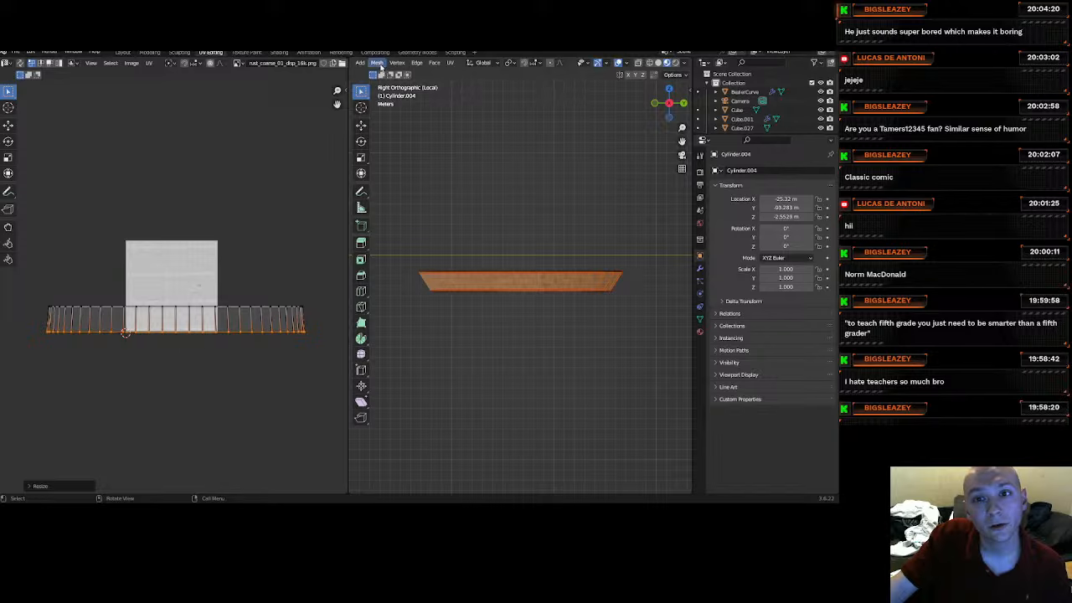
Return to the Layout workspace in Object Mode, deselect the disc and examine the side wall's paver texture.
left_click(122, 53)
left_click(360, 157)
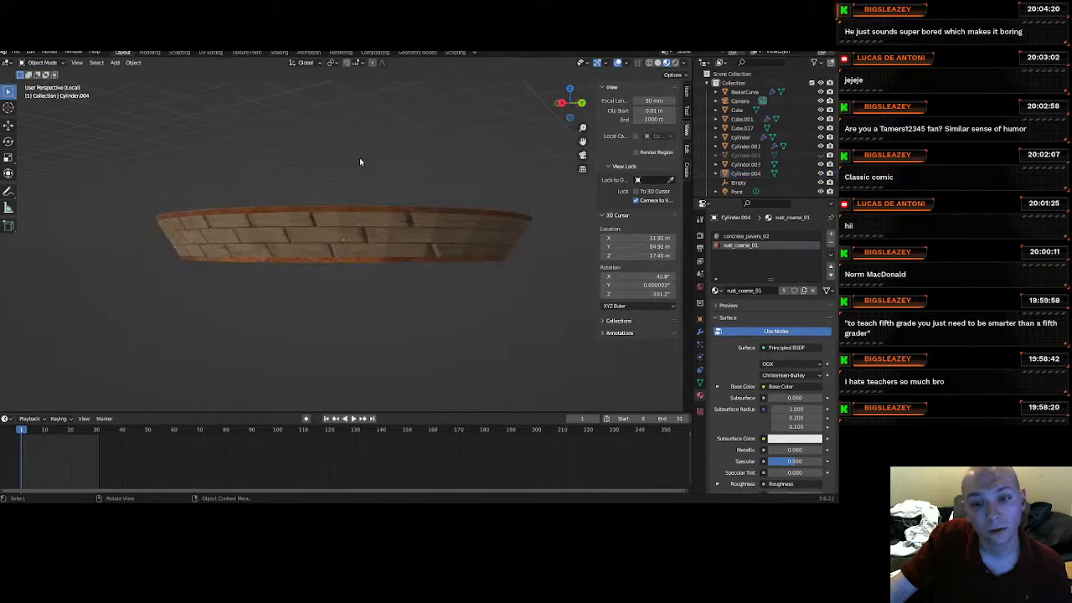
middle_click_drag(360, 158, 367, 207)
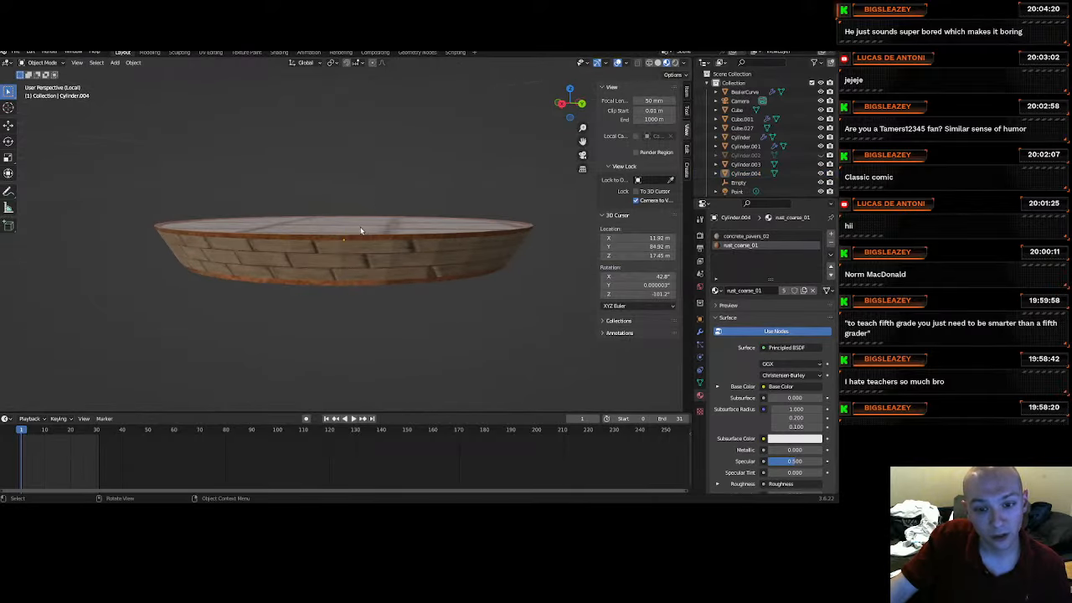
Select the disc and apply Shade Smooth to it.
left_click(353, 210)
left_click(149, 65)
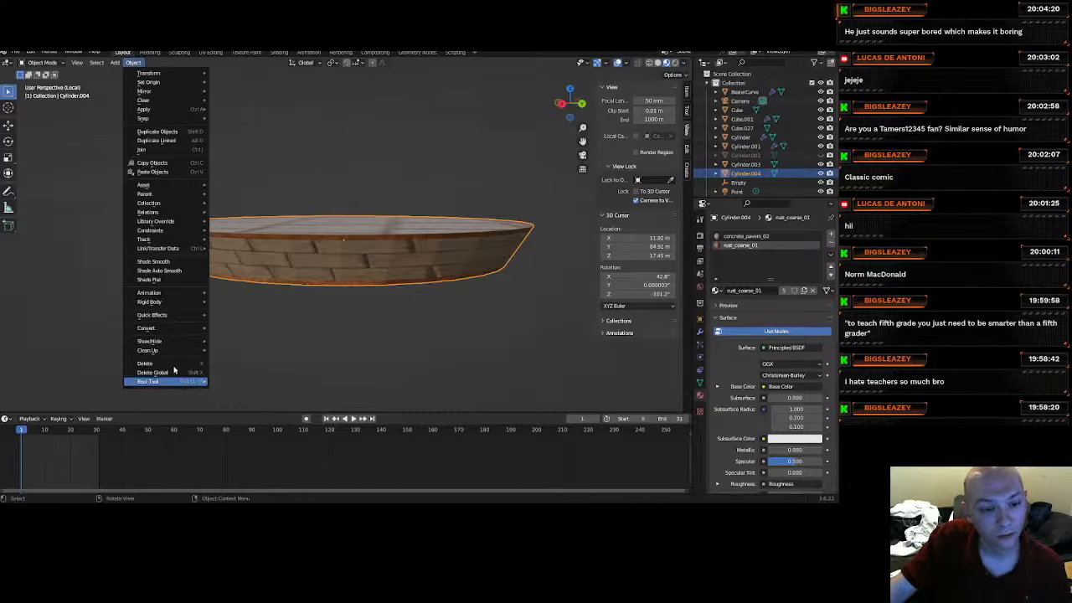
left_click(175, 265)
middle_click_drag(407, 263, 331, 284)
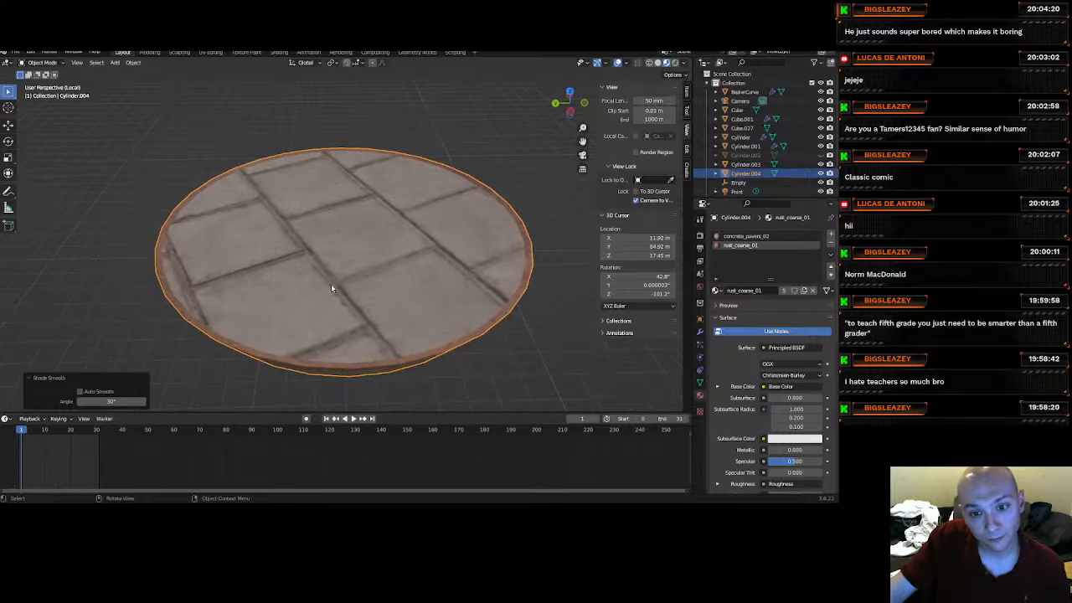
Select the disc's top paver face and enlarge its UV island to a little over twice the texture image's width.
left_click(327, 260)
left_click(42, 63)
left_click(46, 83)
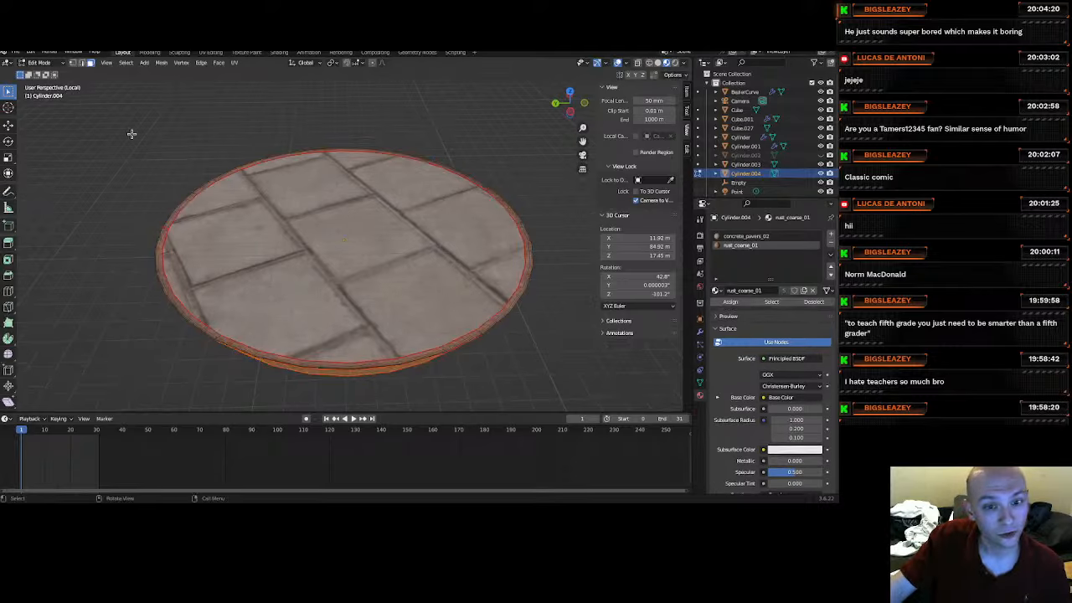
key("a")
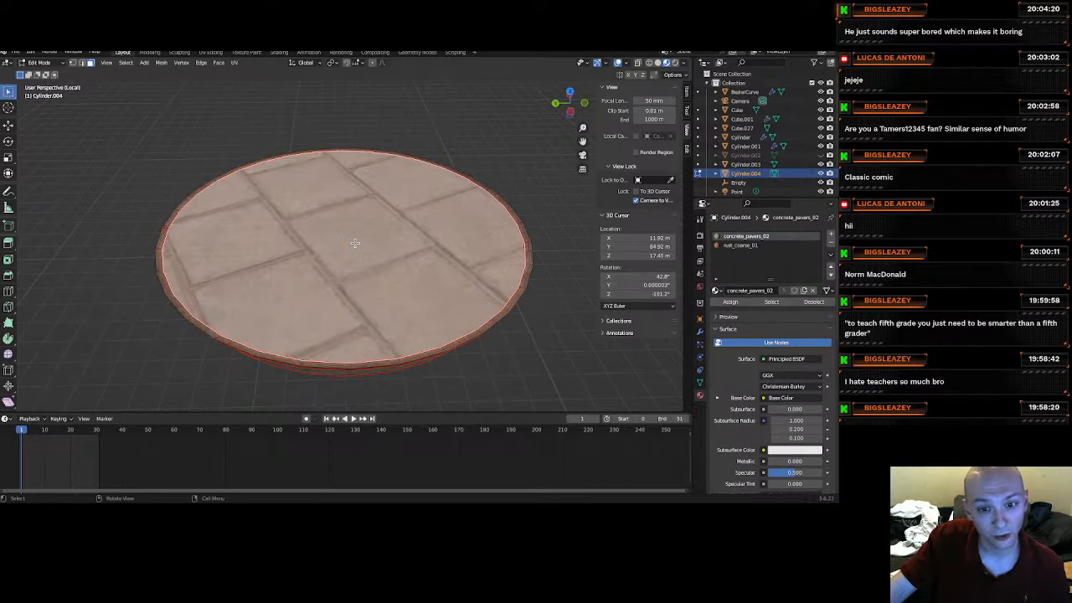
left_click(211, 52)
scroll(194, 293, "down", 1)
left_click_drag(194, 293, 128, 227)
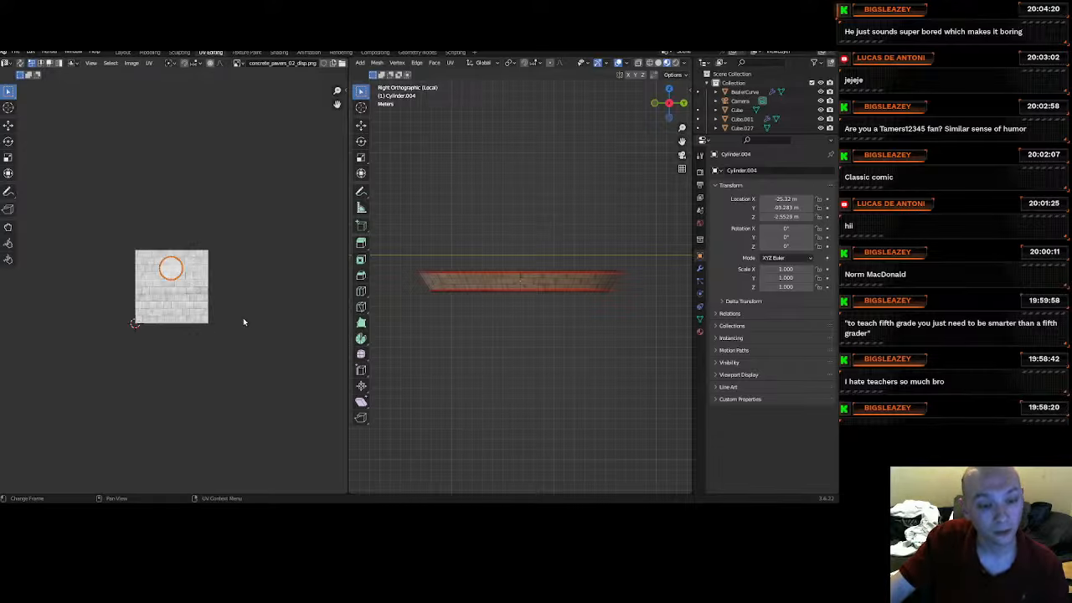
key("s")
left_click(25, 290)
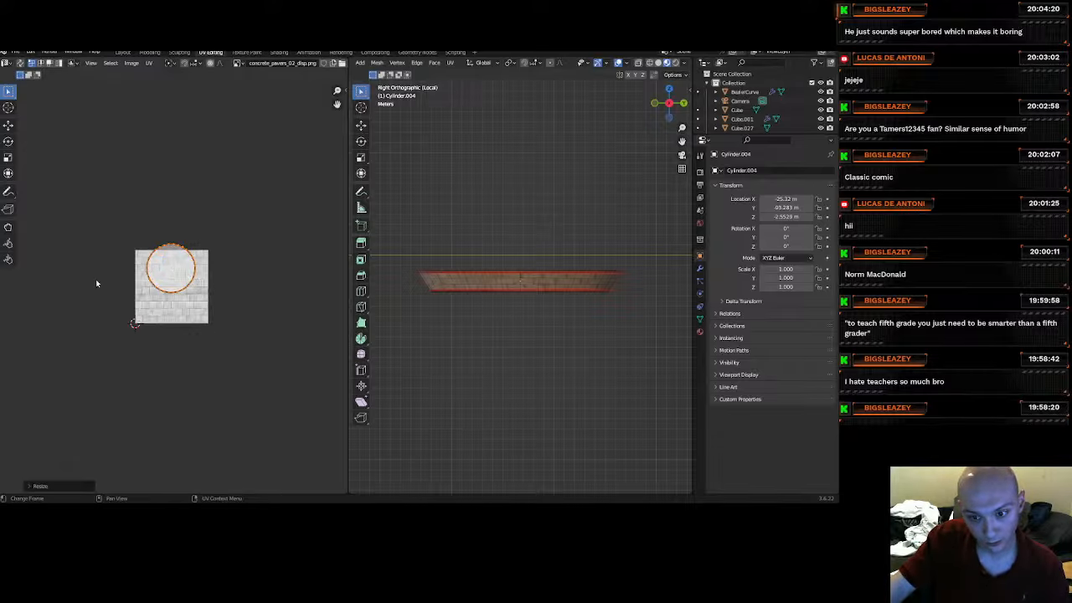
middle_click_drag(437, 258, 568, 259)
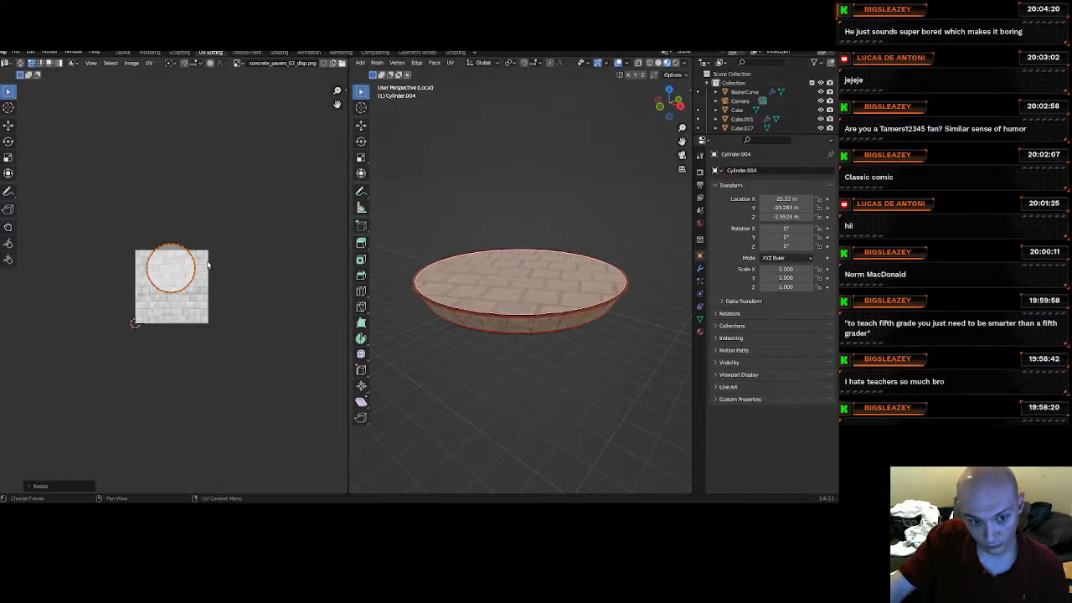
key("s")
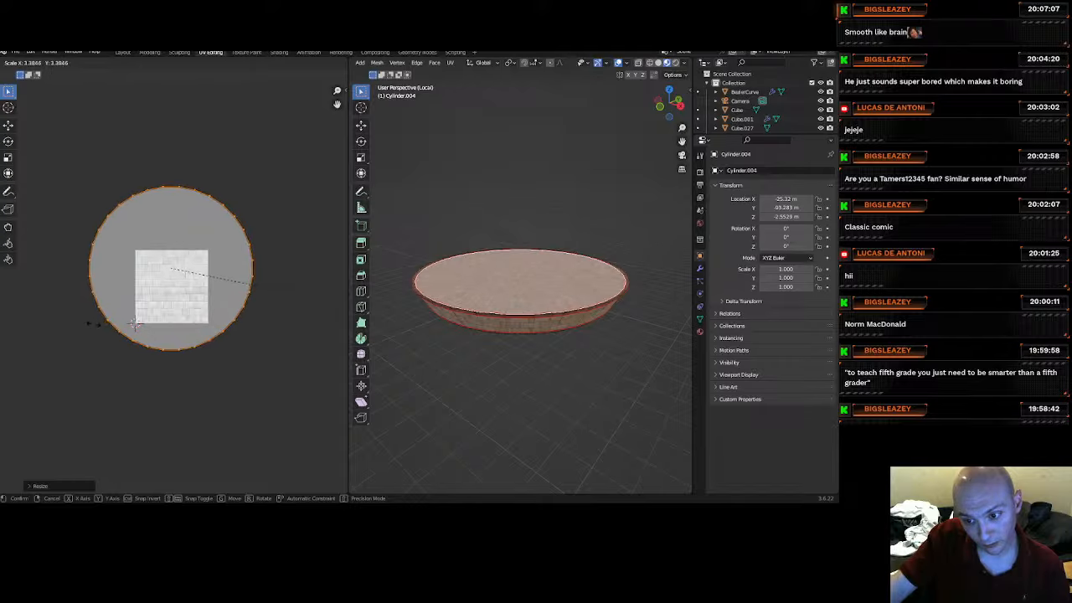
left_click(93, 327)
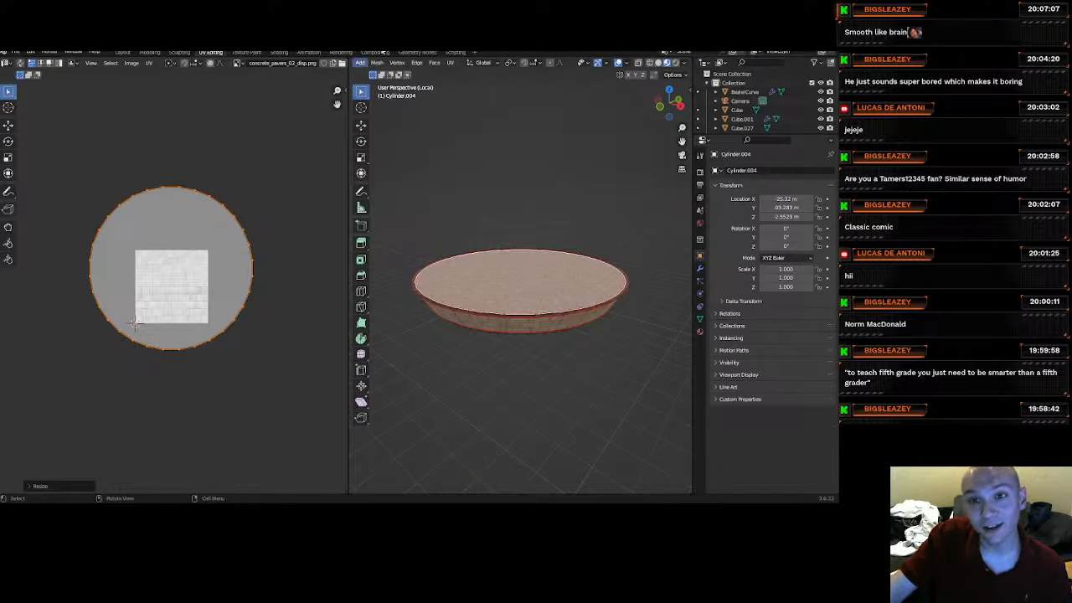
Switch to Object Mode, examine the paver scale on the disc's top and return to the Layout workspace.
middle_click_drag(365, 67, 503, 67)
left_click(391, 64)
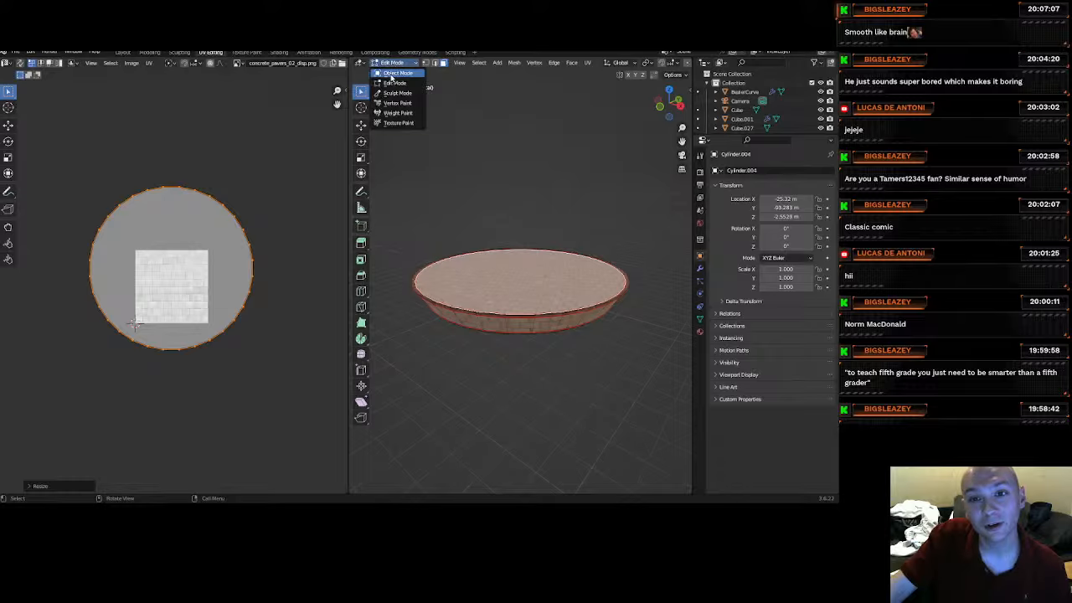
left_click(391, 74)
scroll(568, 257, "up", 10)
middle_click_drag(545, 278, 412, 308)
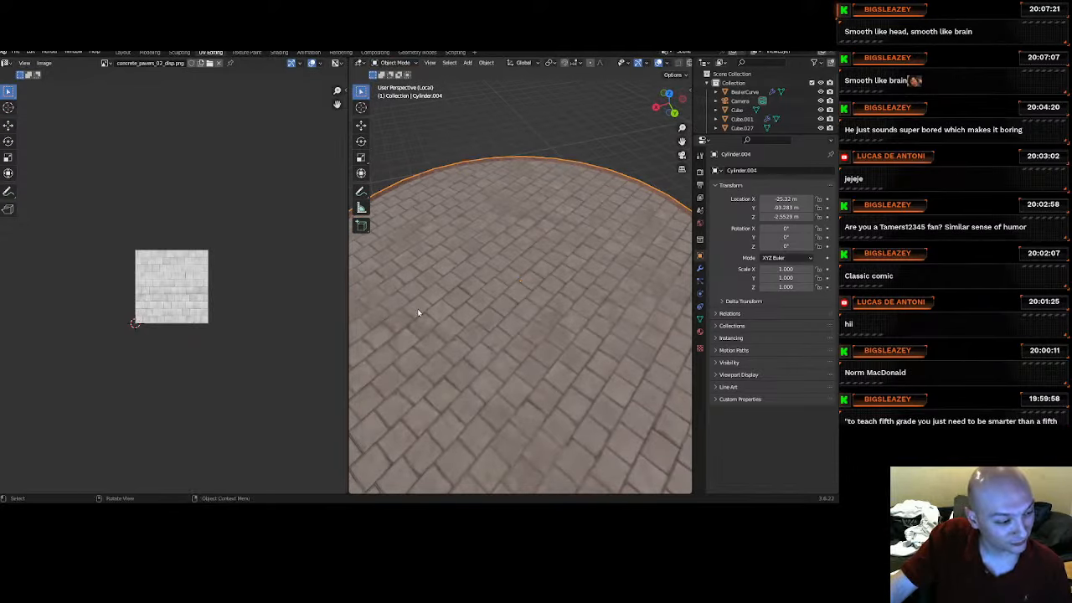
scroll(473, 309, "down", 2)
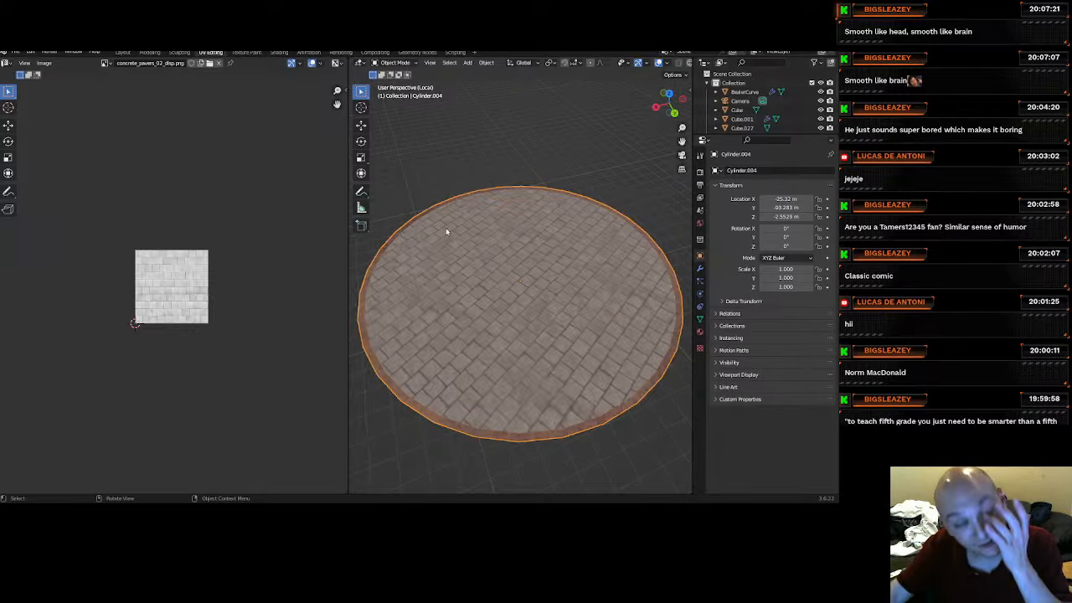
left_click(394, 63)
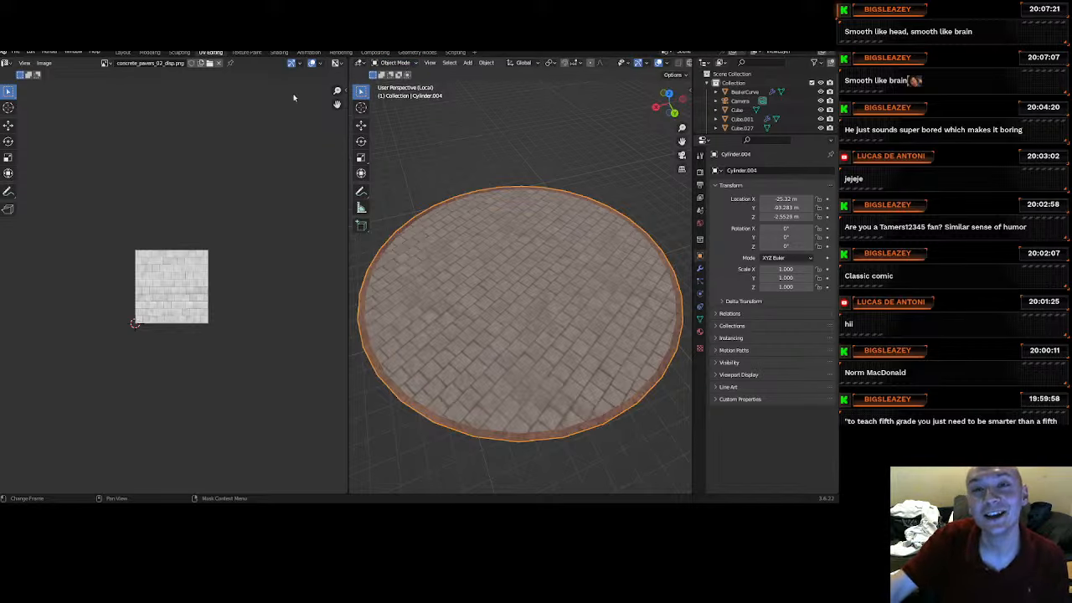
left_click(124, 52)
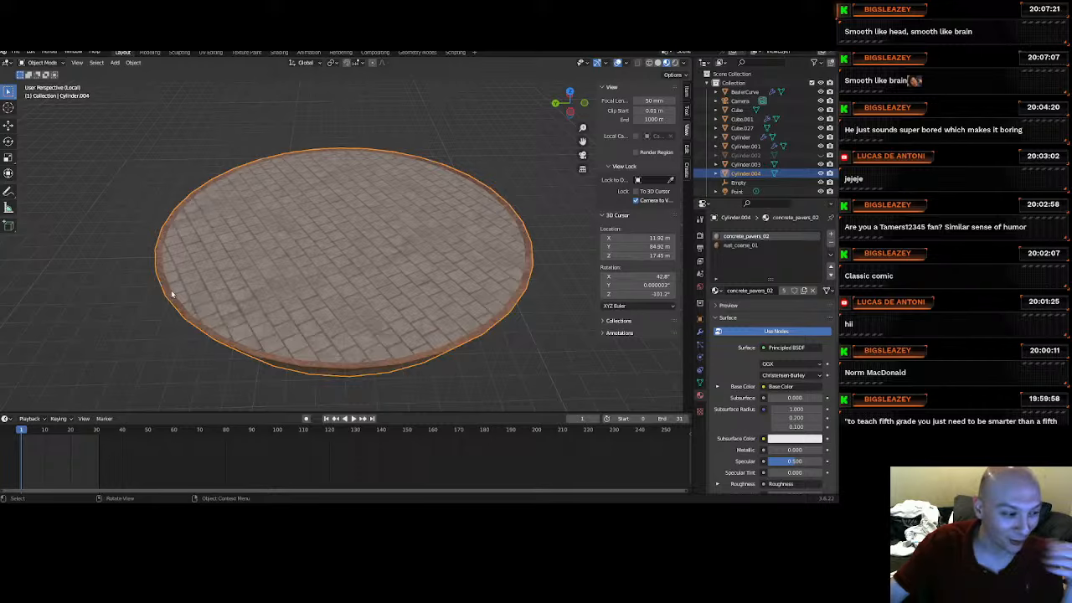
In Edit Mode, select the disc's seam-bounded upper rust rim and unwrap it.
left_click(42, 63)
left_click(42, 83)
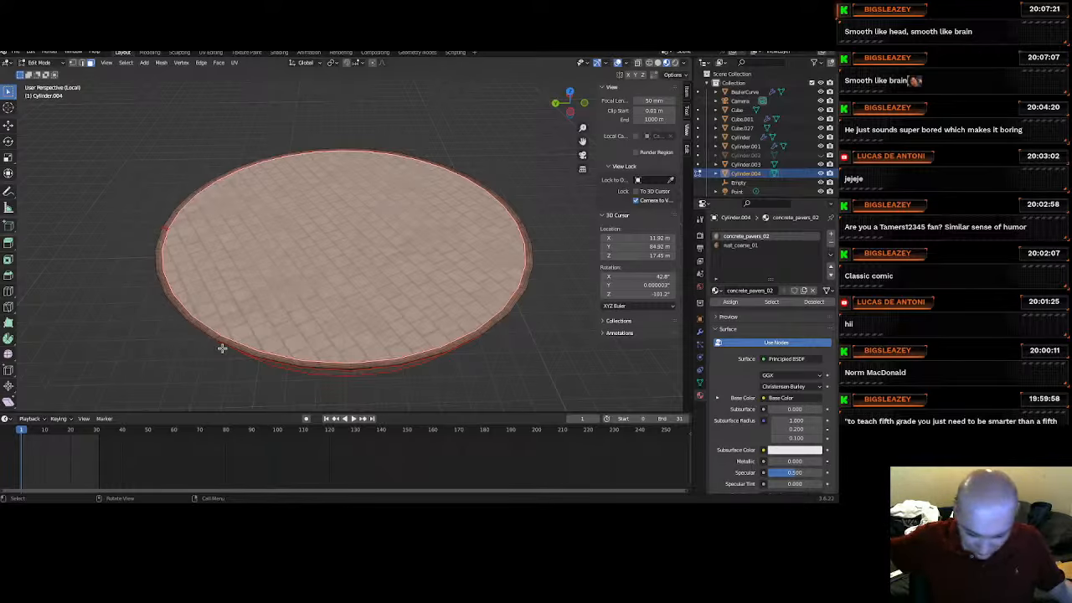
scroll(373, 341, "up", 2)
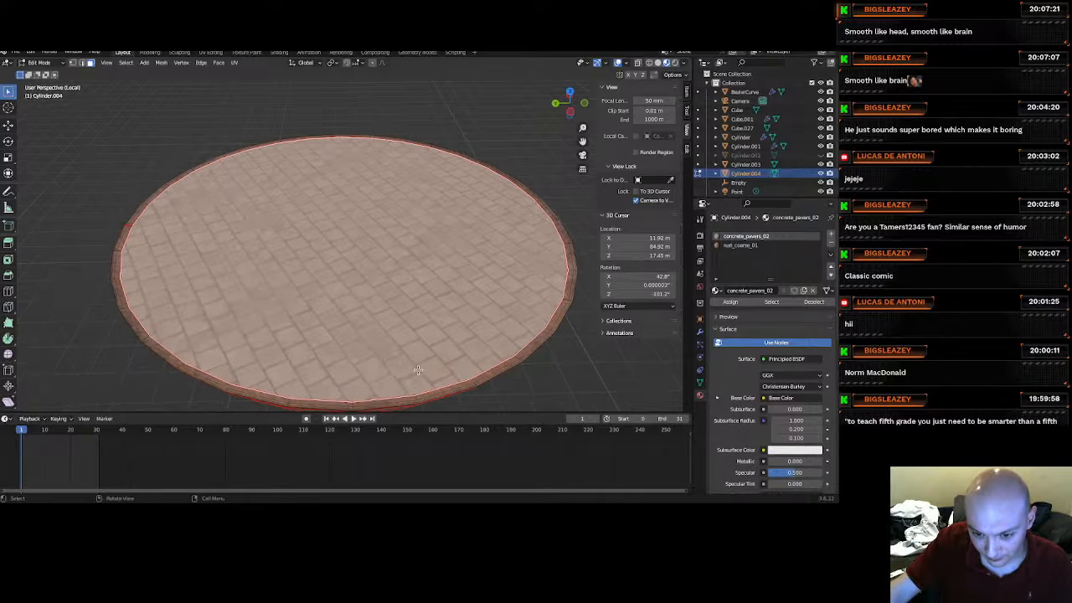
middle_click_drag(440, 360, 437, 342)
left_click(460, 328)
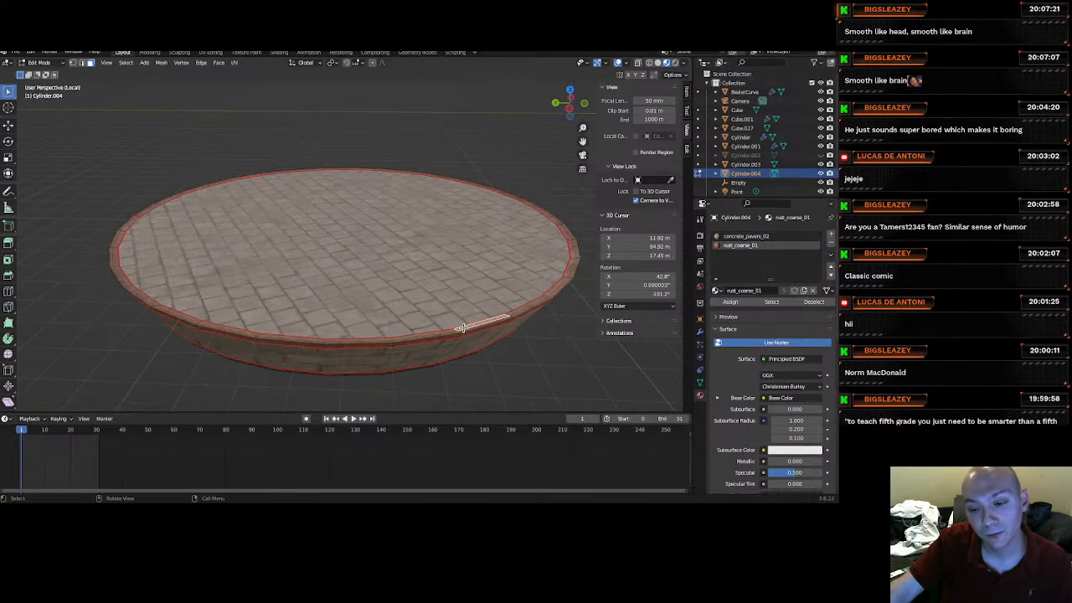
key("l")
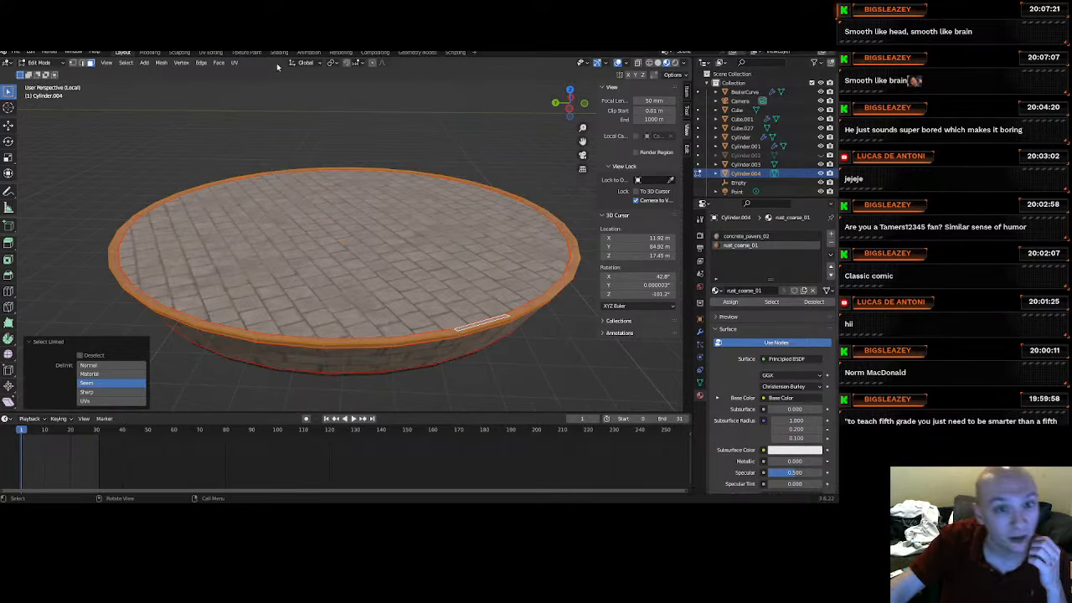
left_click(235, 62)
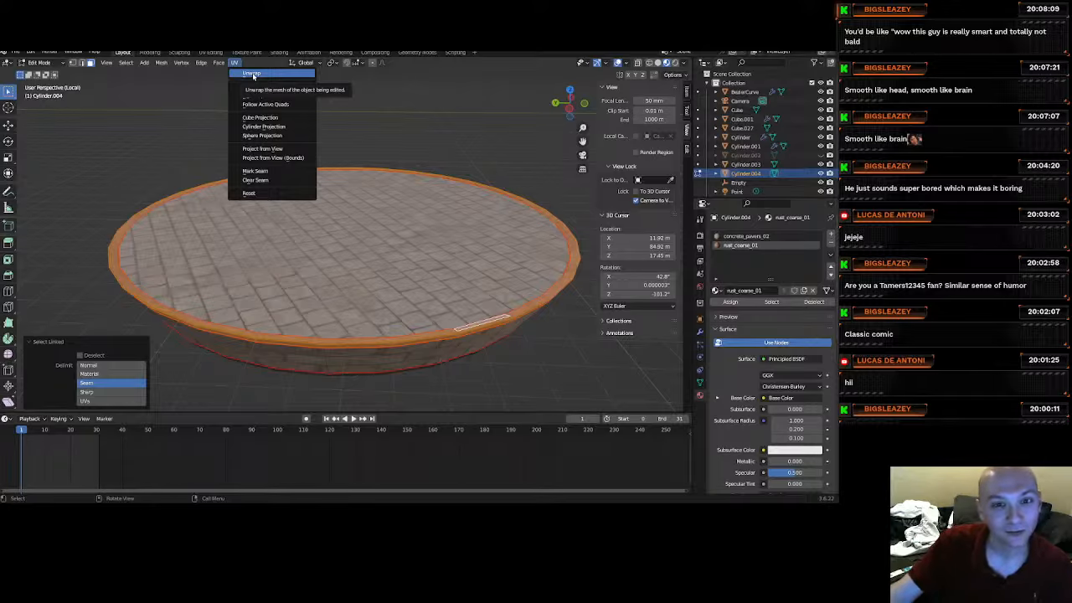
left_click(253, 75)
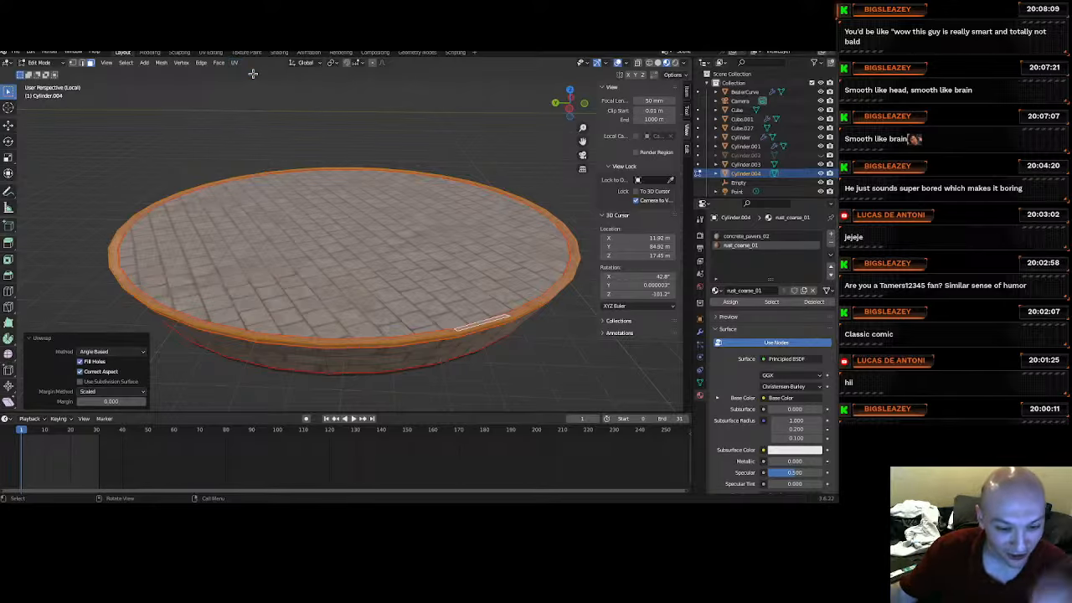
Hide the viewport overlays and examine the rust texture on the unwrapped rim.
middle_click_drag(254, 207, 327, 216)
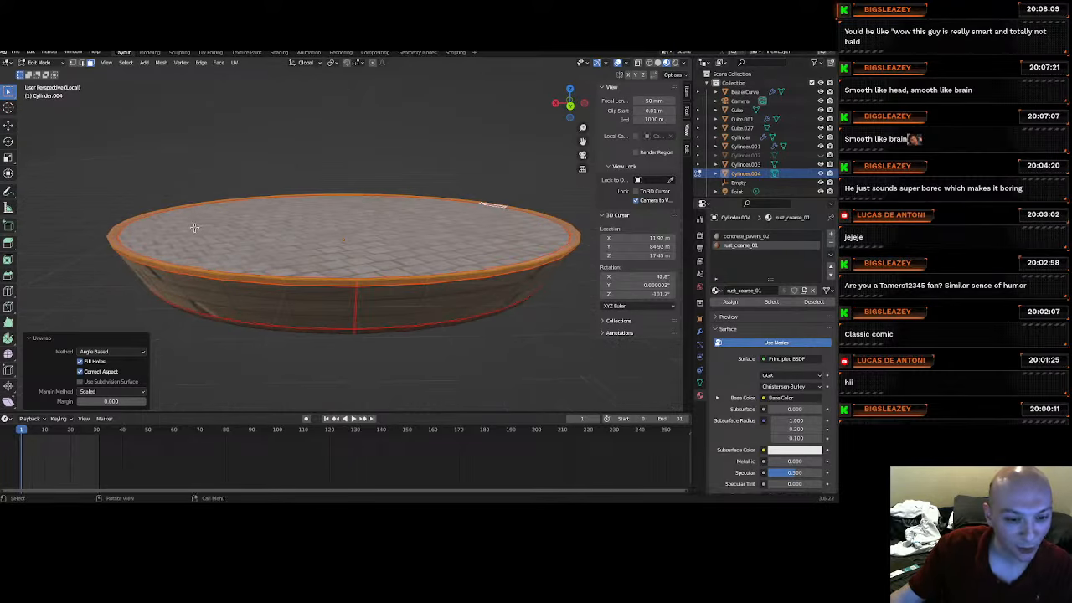
scroll(195, 228, "up", 2)
middle_click_drag(182, 237, 276, 251)
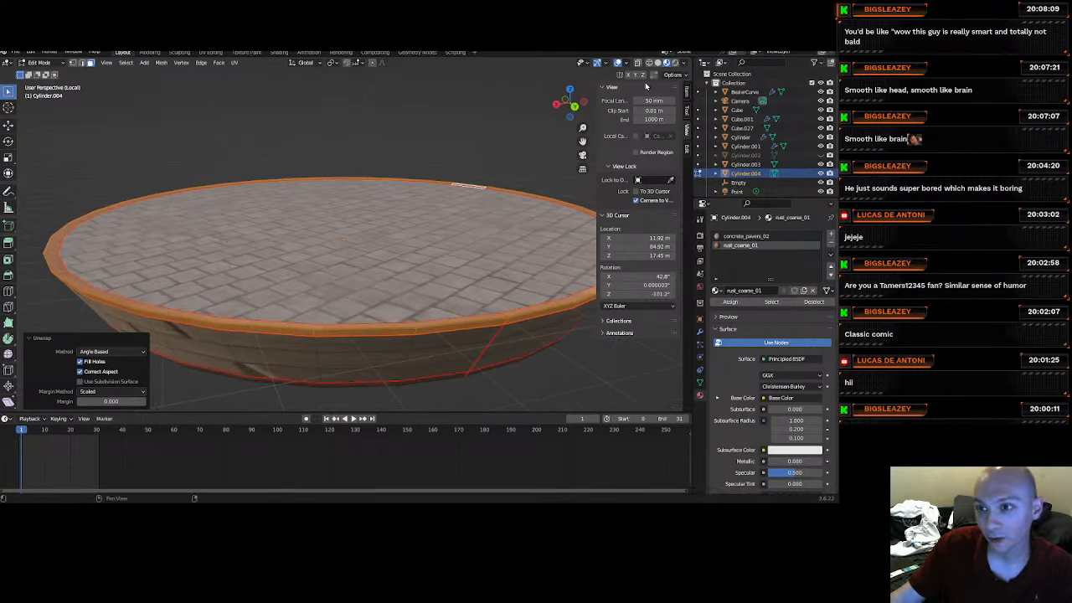
left_click(616, 64)
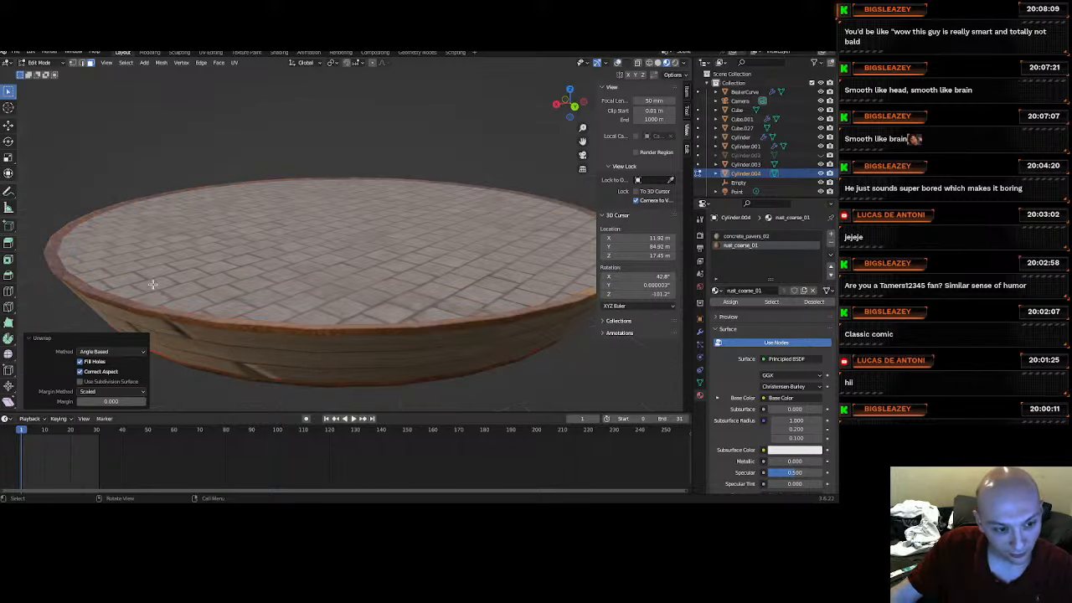
scroll(154, 282, "down", 3)
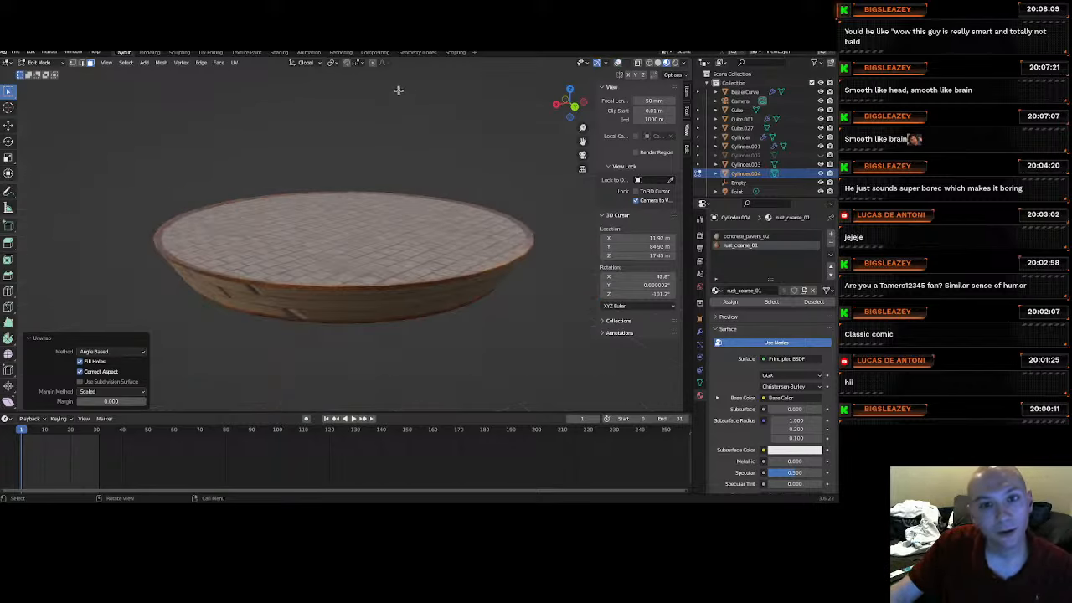
In the UV Editing workspace, enlarge the rim's UV arc to about five times the texture image's height.
left_click(210, 52)
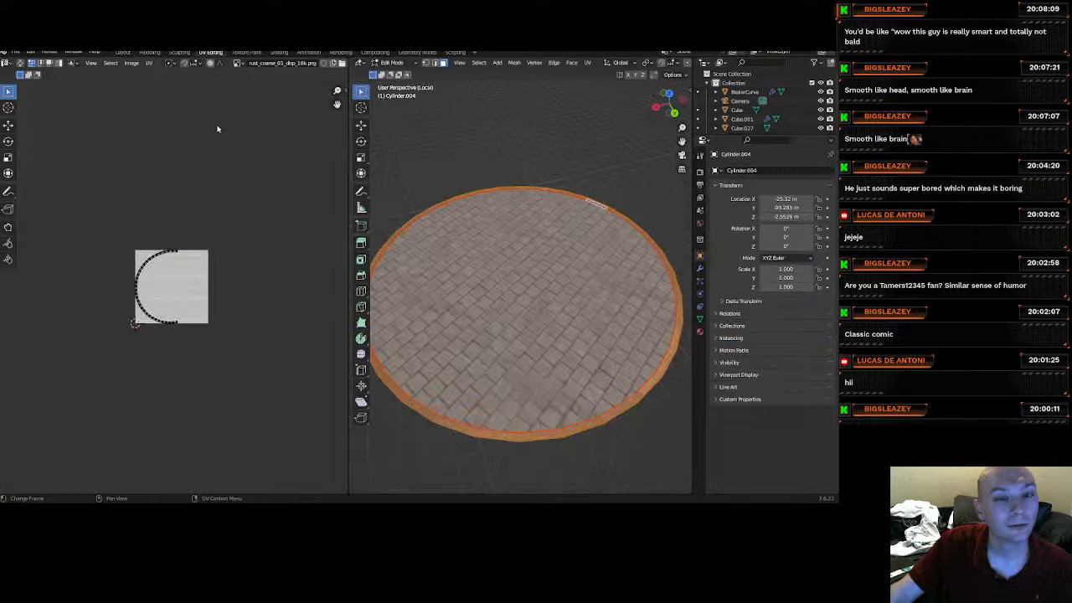
left_click_drag(204, 368, 94, 235)
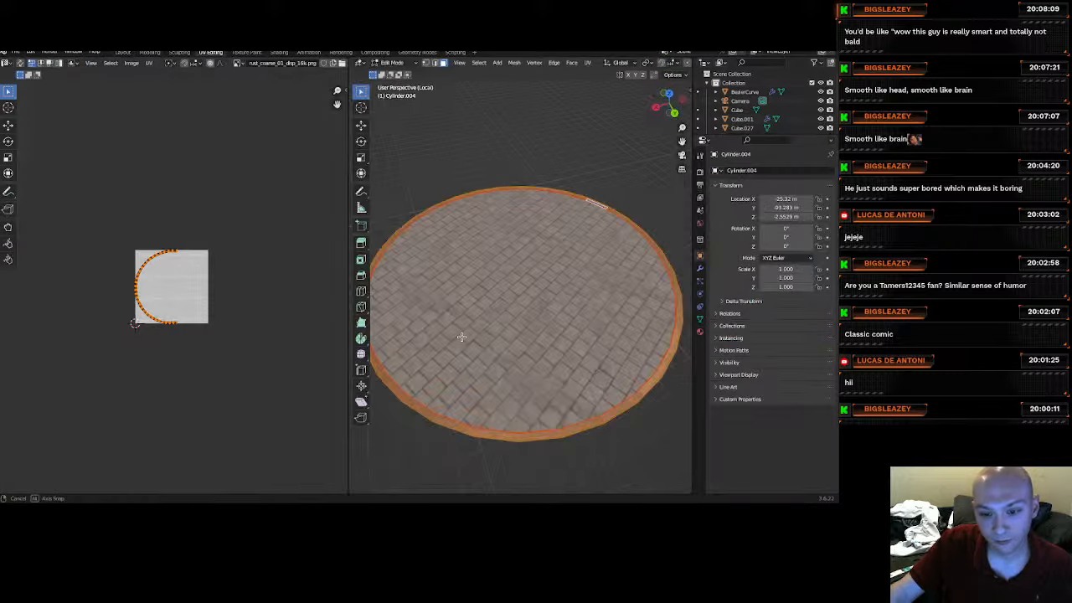
middle_click_drag(494, 349, 497, 329)
key("s")
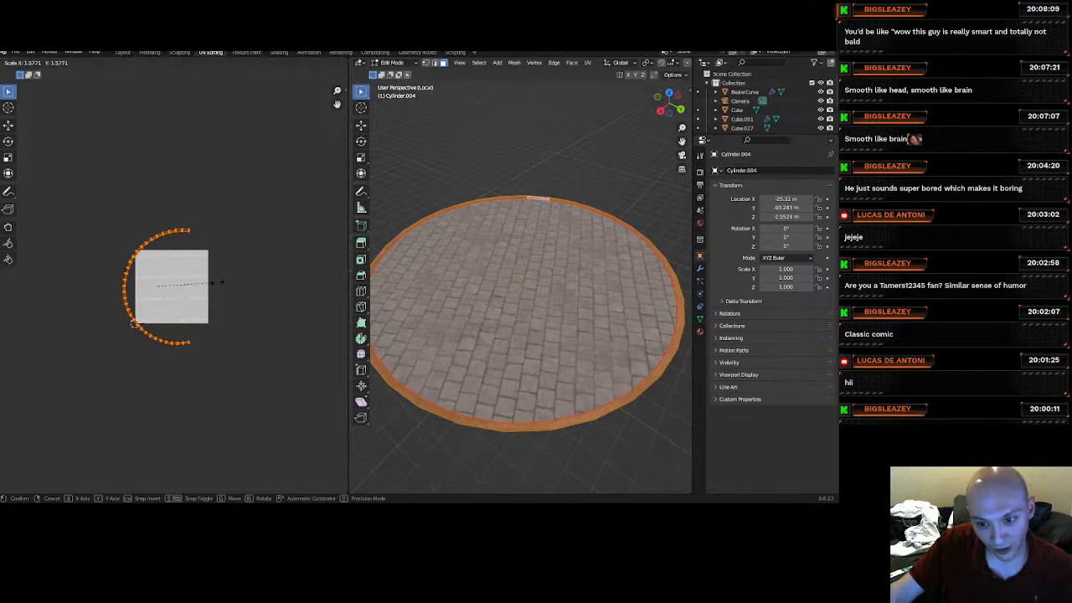
left_click(93, 303)
middle_click_drag(520, 360, 517, 301)
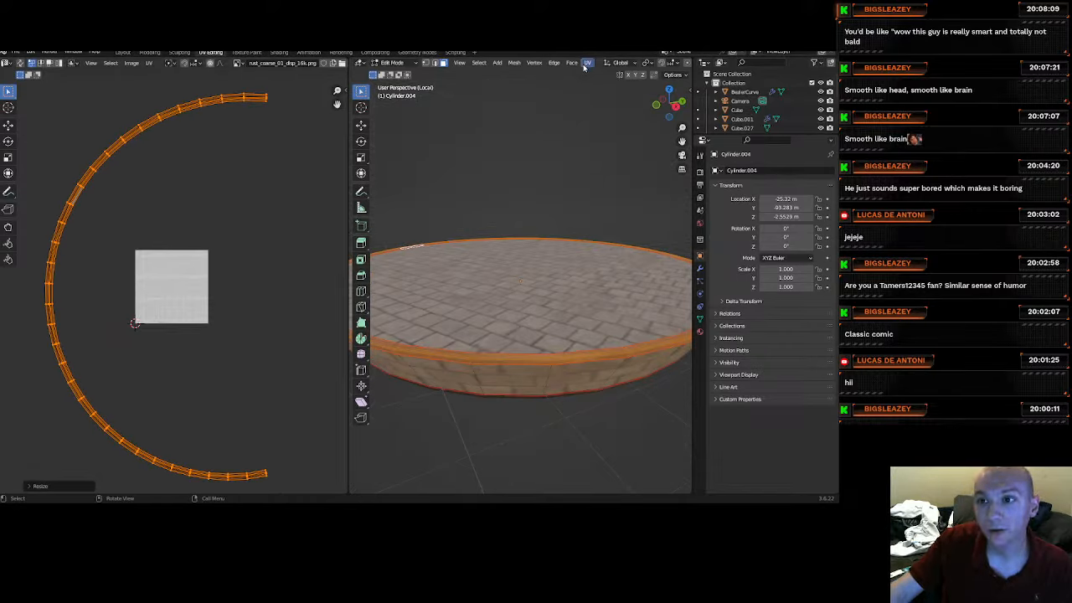
key("KP_Divide")
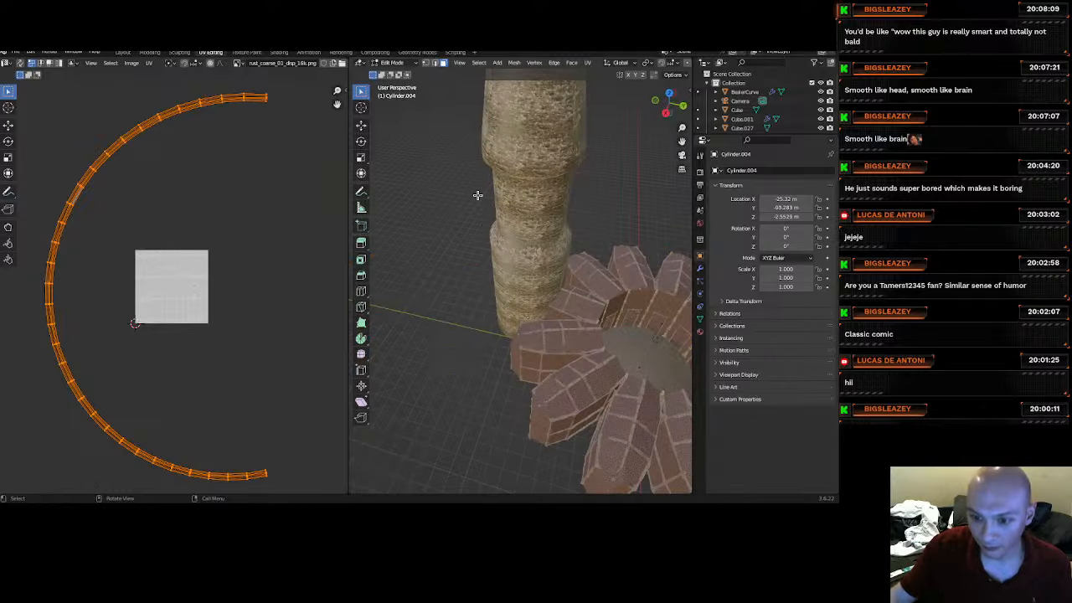
scroll(631, 369, "up", 2)
key("KP_Divide")
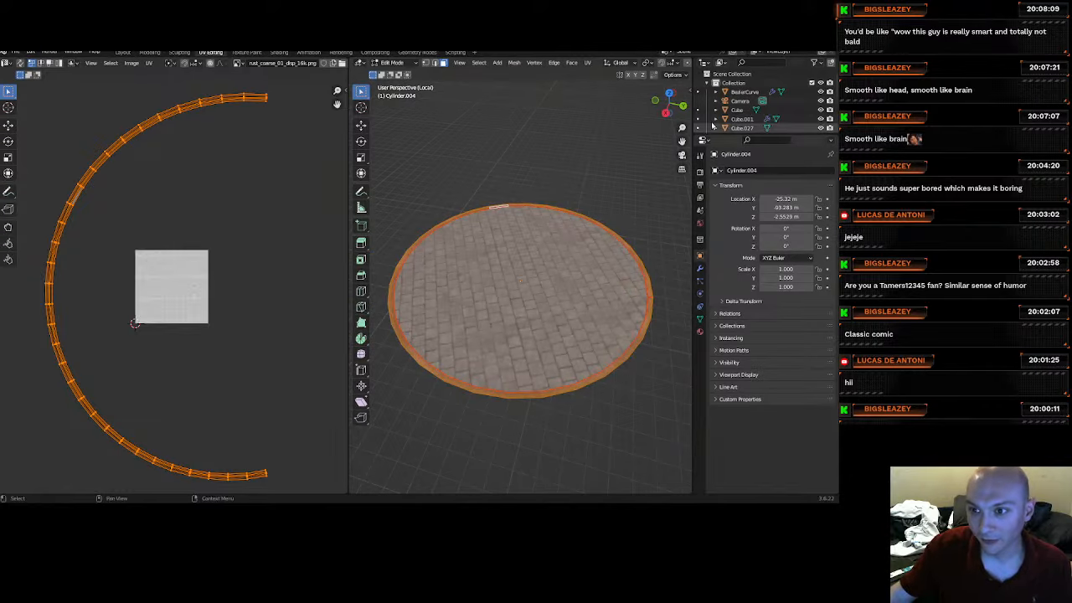
Hide the overlays in the UV Editing workspace's 3D view and examine the disc's rim, side and top textures from several angles.
scroll(623, 67, "down", 3)
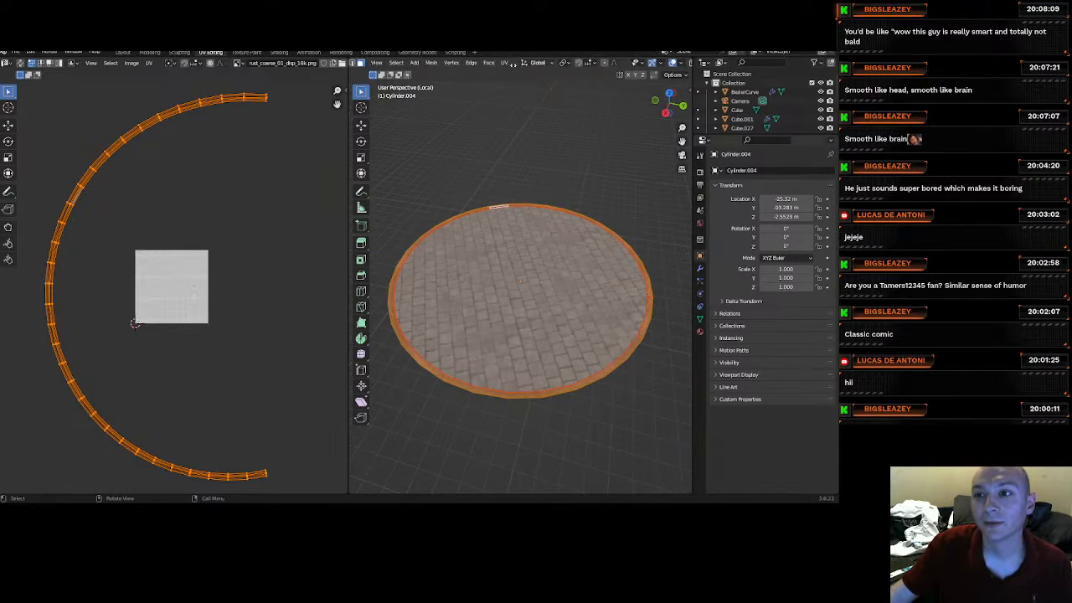
left_click(621, 69)
scroll(608, 356, "up", 3)
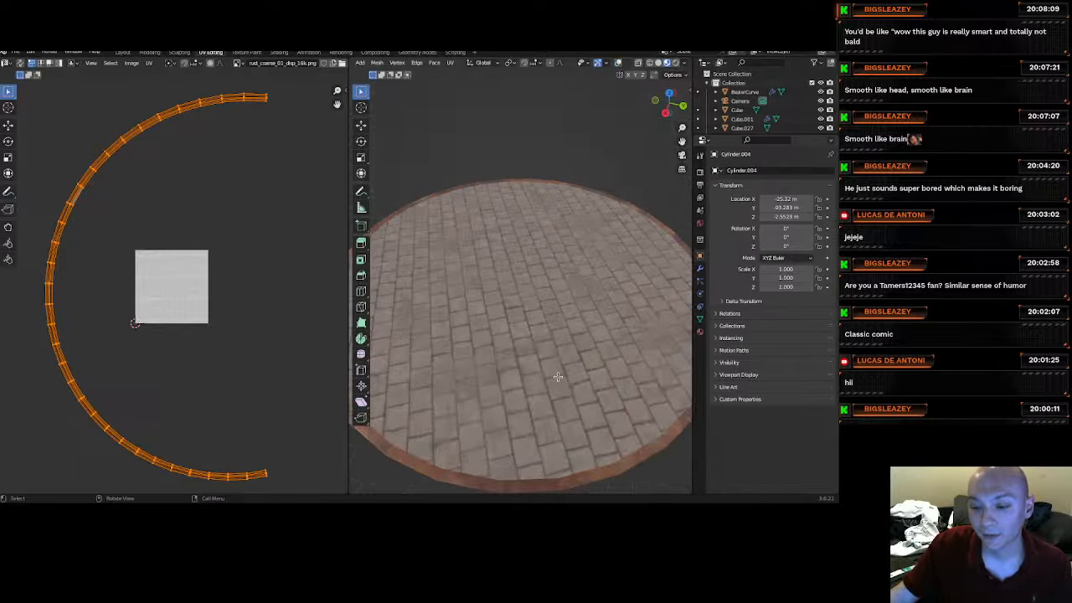
middle_click_drag(608, 356, 527, 290)
scroll(514, 275, "down", 5)
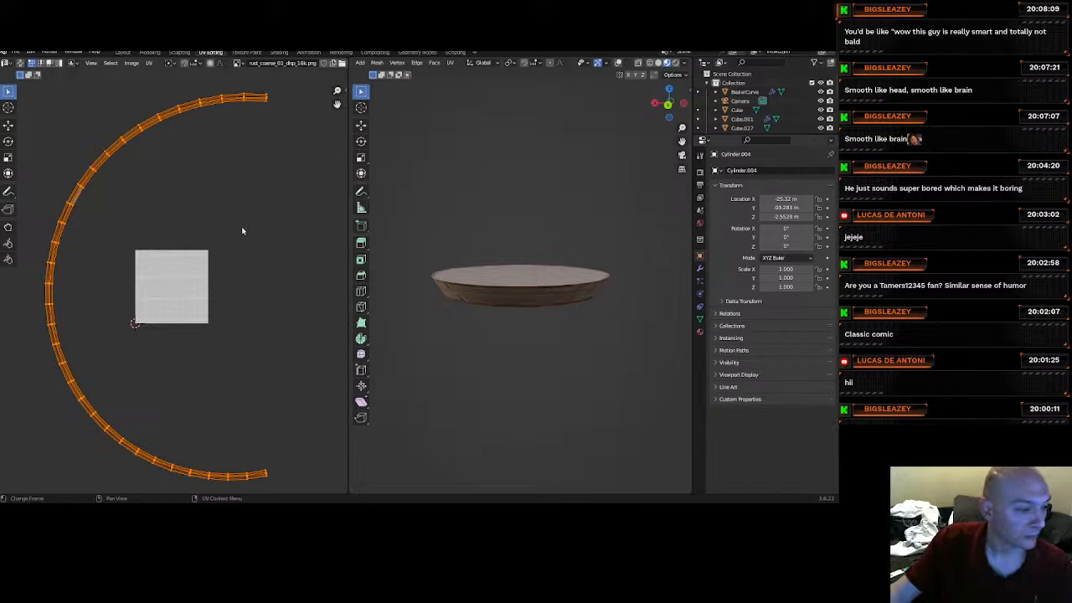
mouse_move(674, 289)
middle_mouse_down()
mouse_move(632, 316)
mouse_move(543, 316)
mouse_move(519, 277)
mouse_move(400, 280)
mouse_move(685, 300)
mouse_move(376, 292)
mouse_move(650, 296)
middle_mouse_up()
scroll(515, 288, "up", 3)
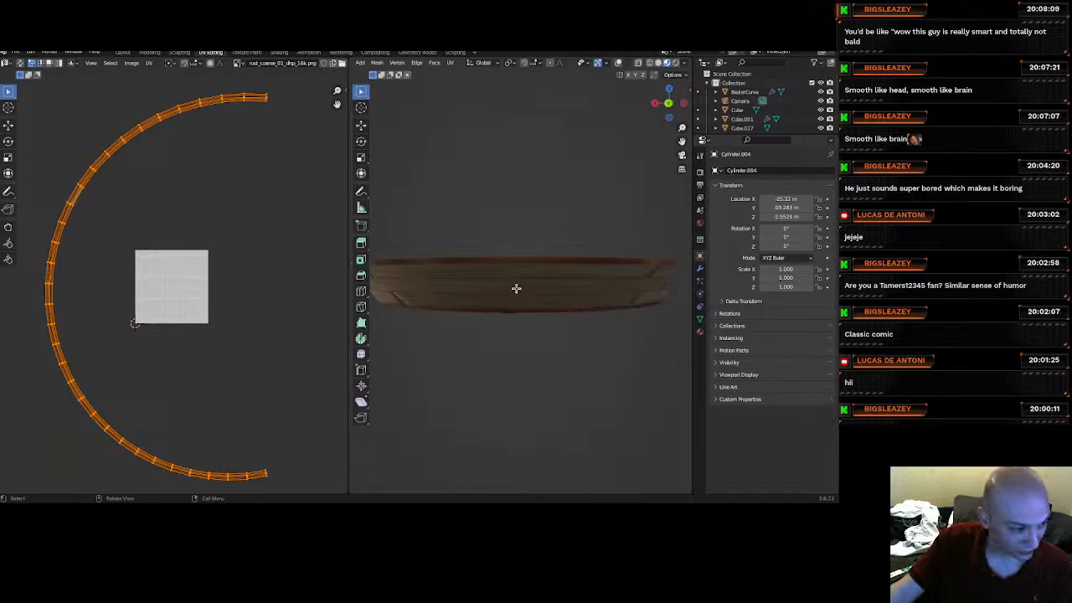
middle_click_drag(514, 287, 521, 329)
scroll(401, 63, "up", 3)
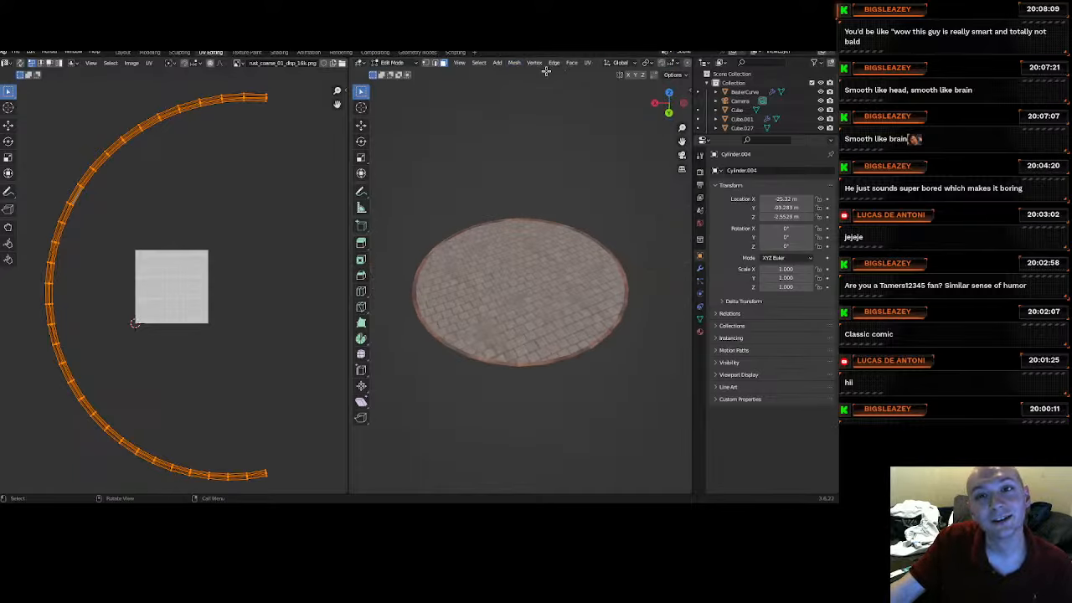
Return the disc to Object Mode and switch to the Layout workspace.
left_click(400, 64)
left_click(394, 75)
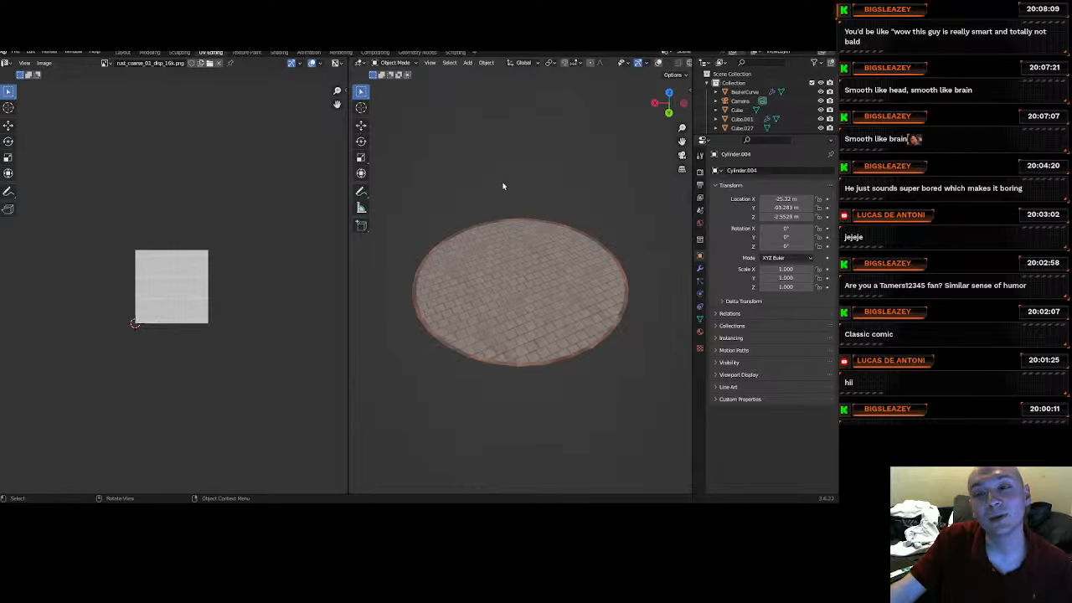
left_click(122, 52)
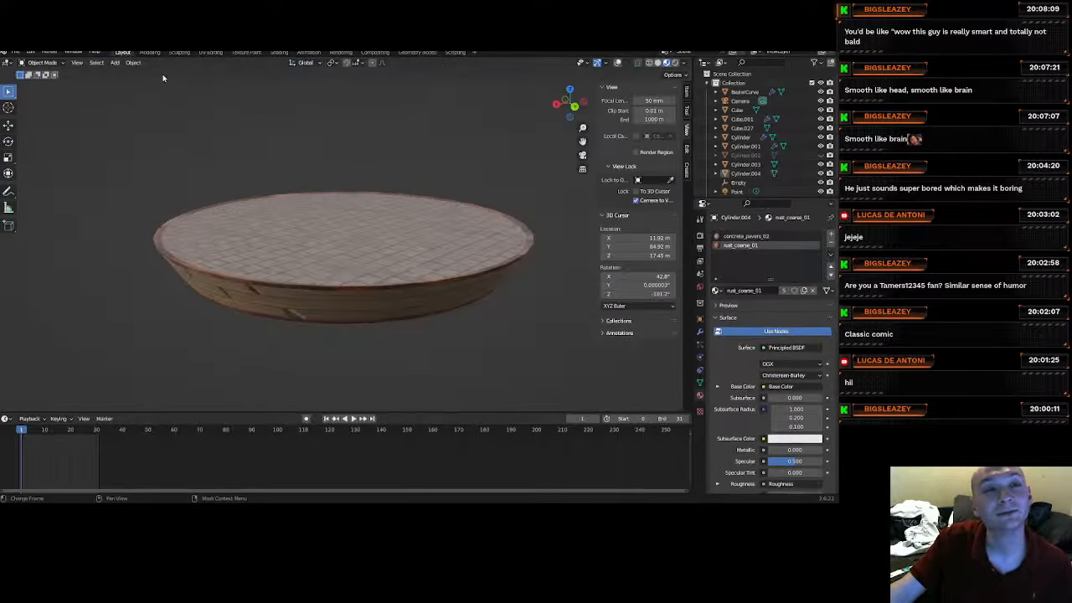
Leave local view and examine the textured disc in its place on the chamber floor.
middle_click_drag(375, 216, 475, 373)
scroll(383, 272, "down", 3)
key("KP_Divide")
scroll(350, 239, "down", 4)
scroll(474, 370, "down", 5)
middle_click_drag(439, 282, 406, 240)
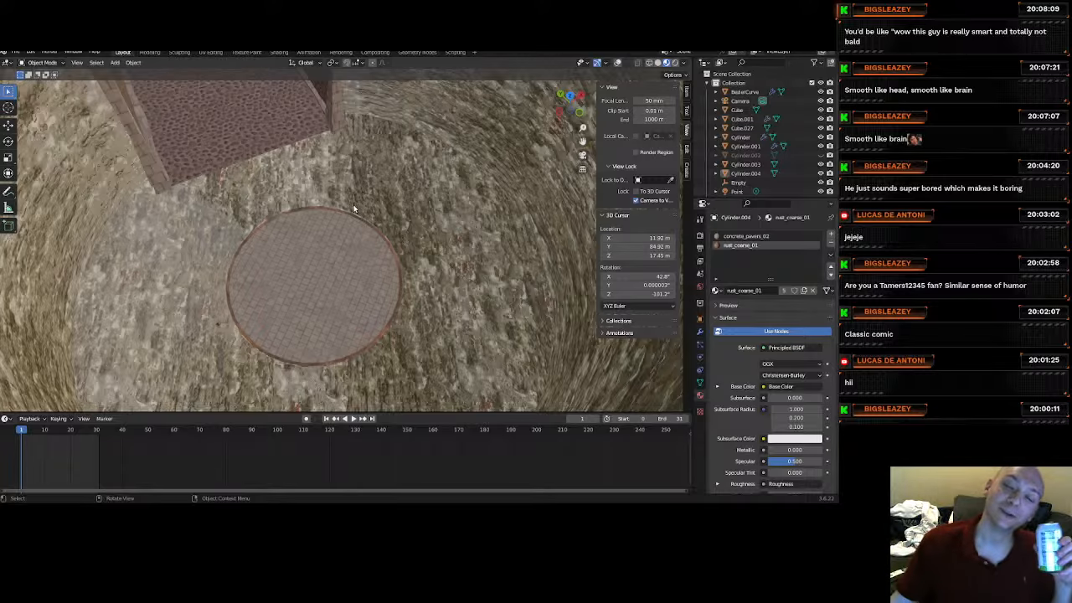
middle_click_drag(353, 208, 339, 270)
scroll(337, 250, "down", 2)
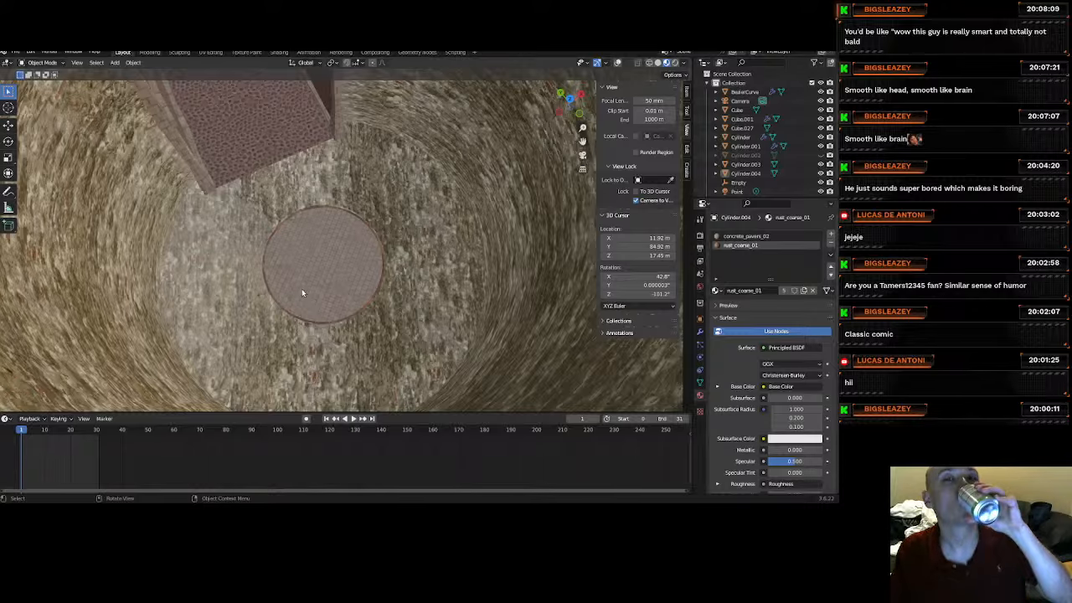
Select the paver disc on the chamber floor and turn the viewport overlays back on.
left_click(300, 300)
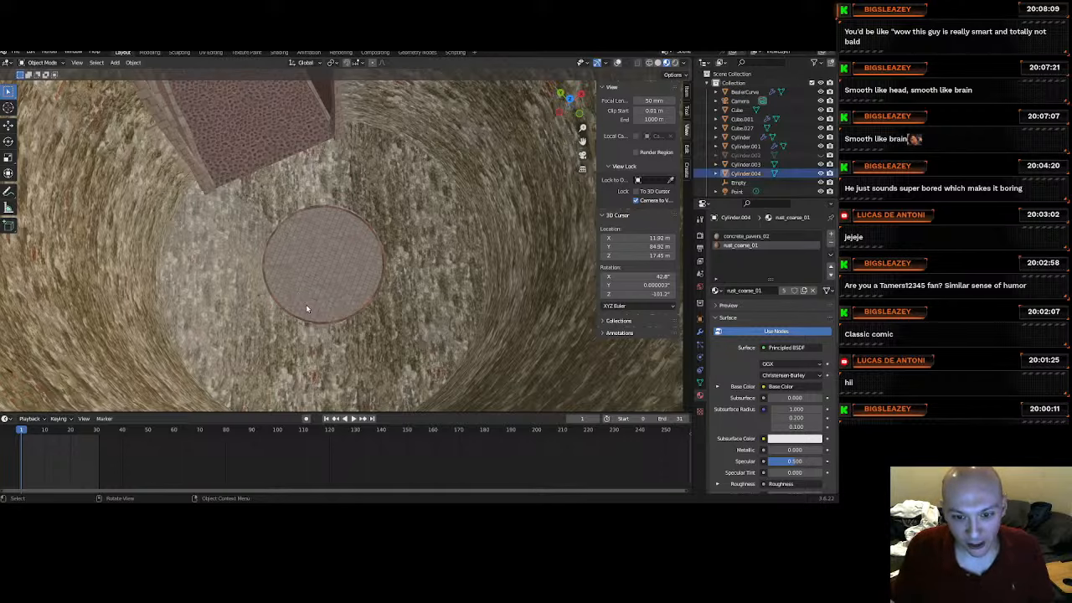
middle_click_drag(305, 304, 394, 251)
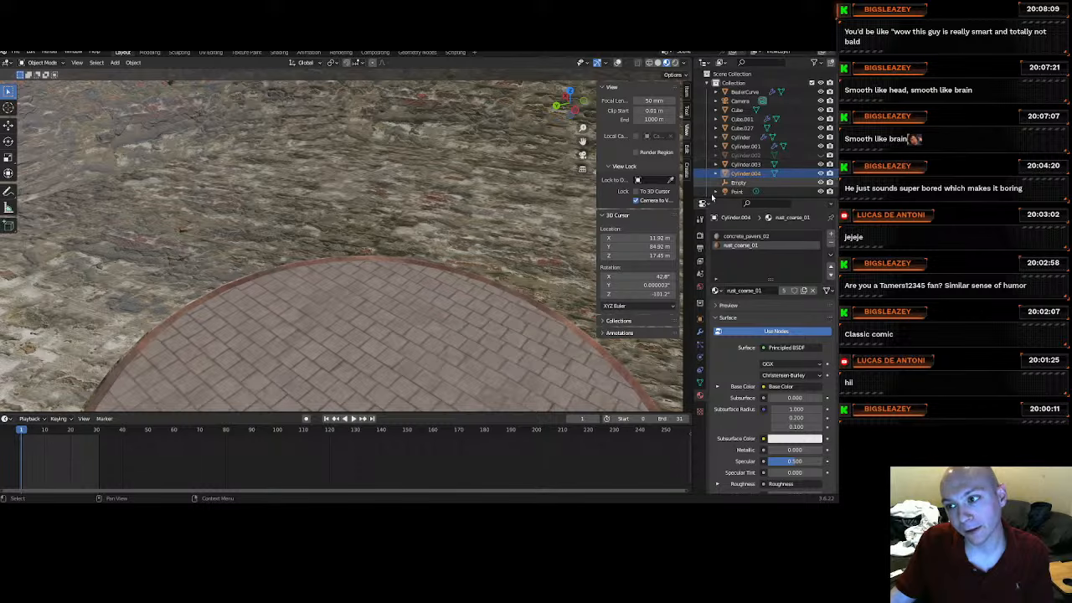
left_click(618, 62)
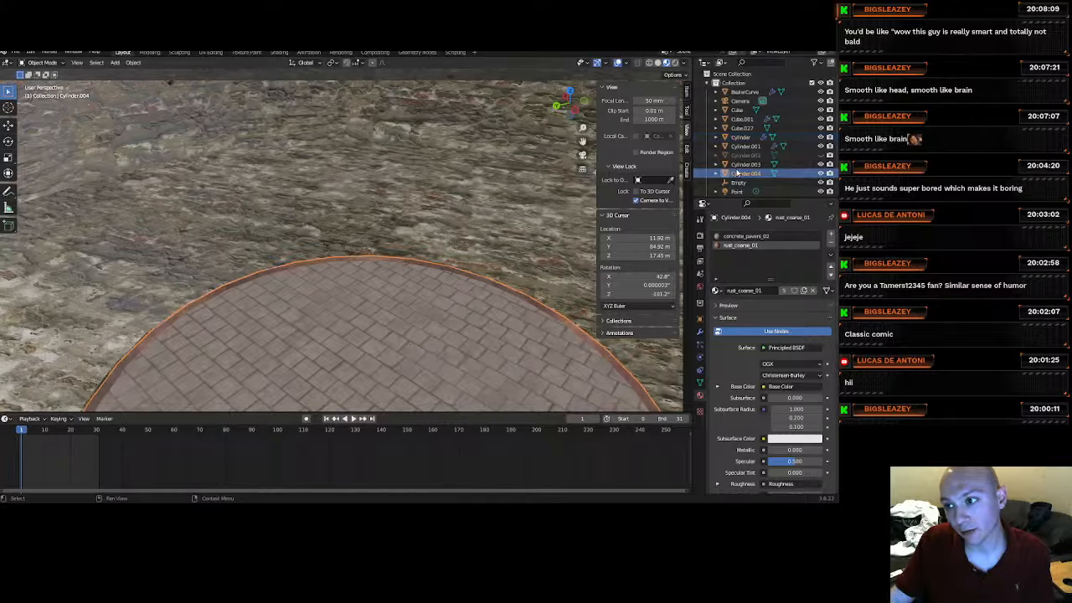
Rename the selected disc object in the scene collection, starting the new name with "MagicEle".
scroll(748, 189, "down", 1)
key("BackSpace")
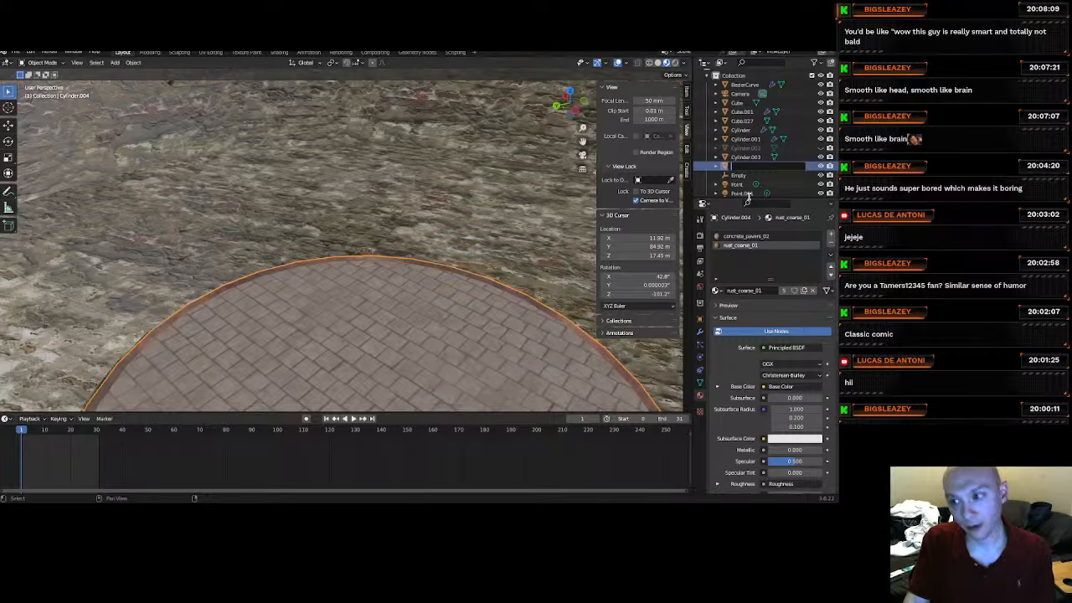
type("Migic")
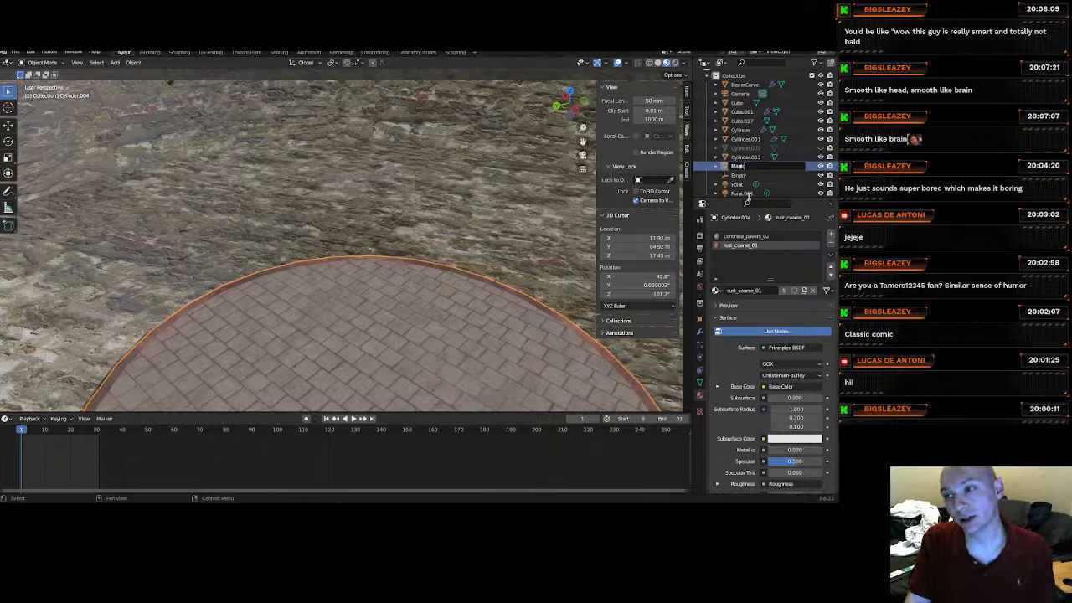
type("S")
key("BackSpace")
key("BackSpace")
key("BackSpace")
key("BackSpace")
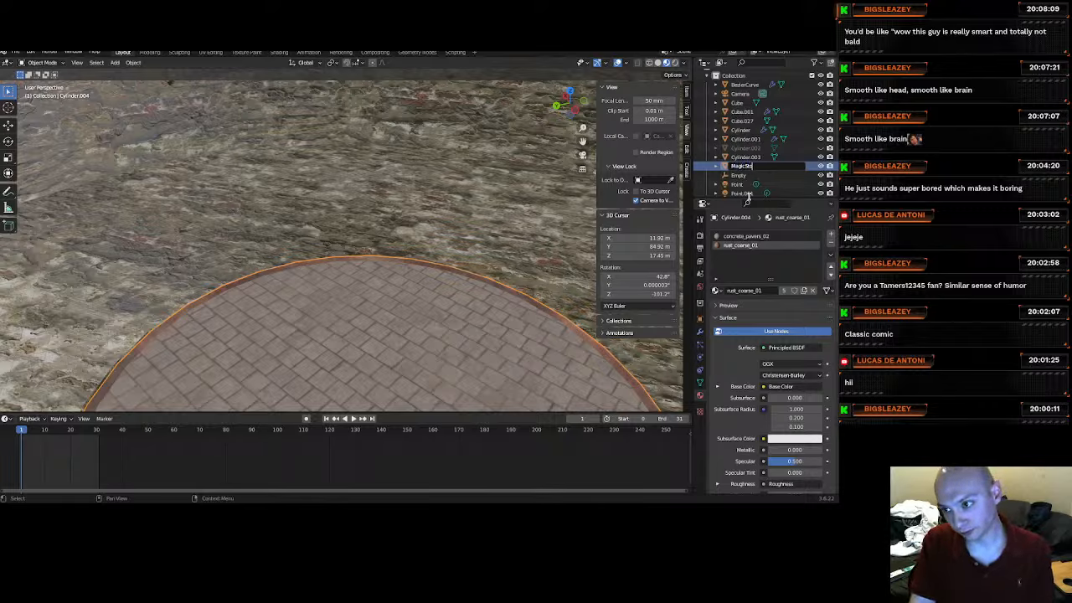
type("lev")
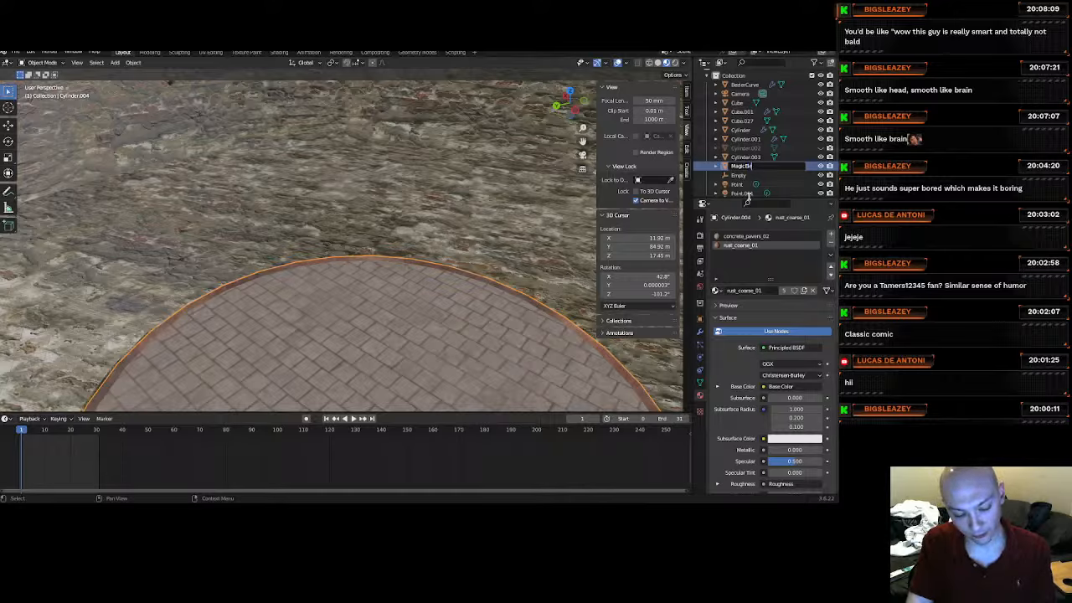
Rename the paved round platform object to Magic Elevator.
type("ator")
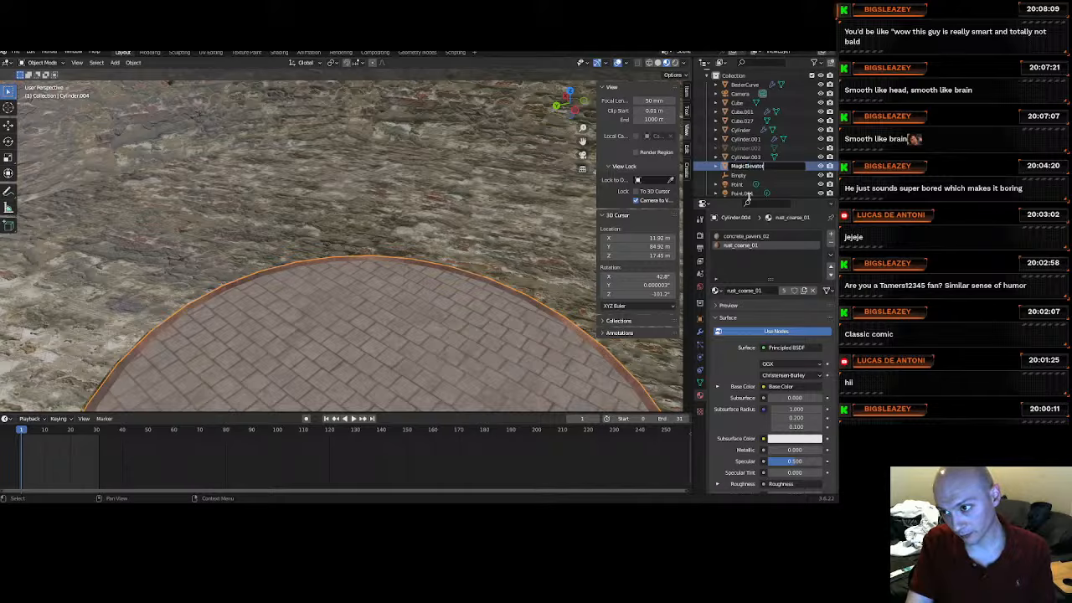
key("Return")
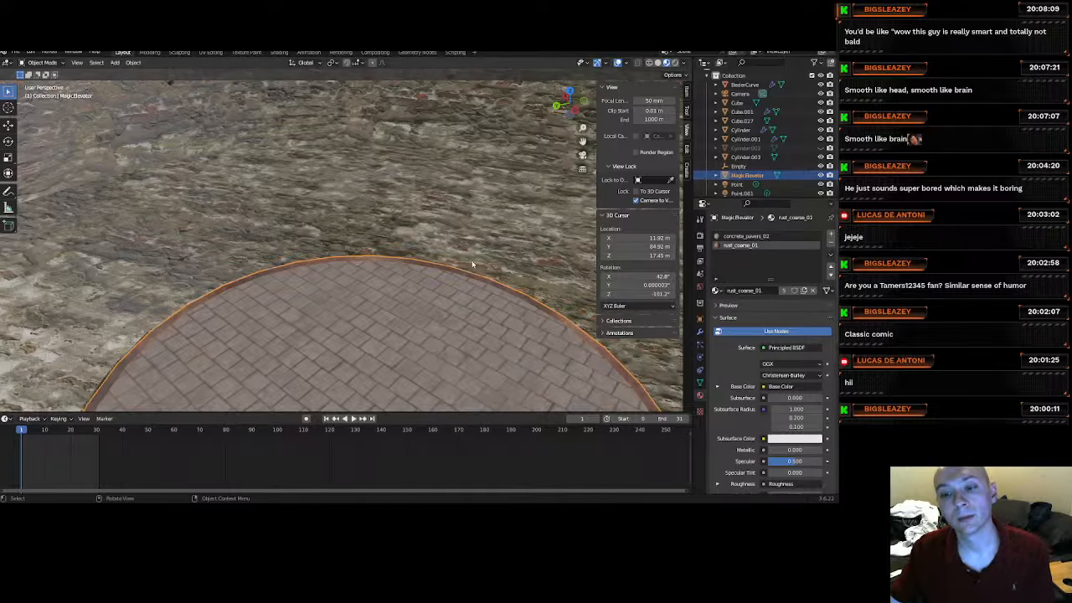
Examine the round elevator platform and how it sits among the surrounding cells, walls and roofs.
scroll(293, 280, "down", 5)
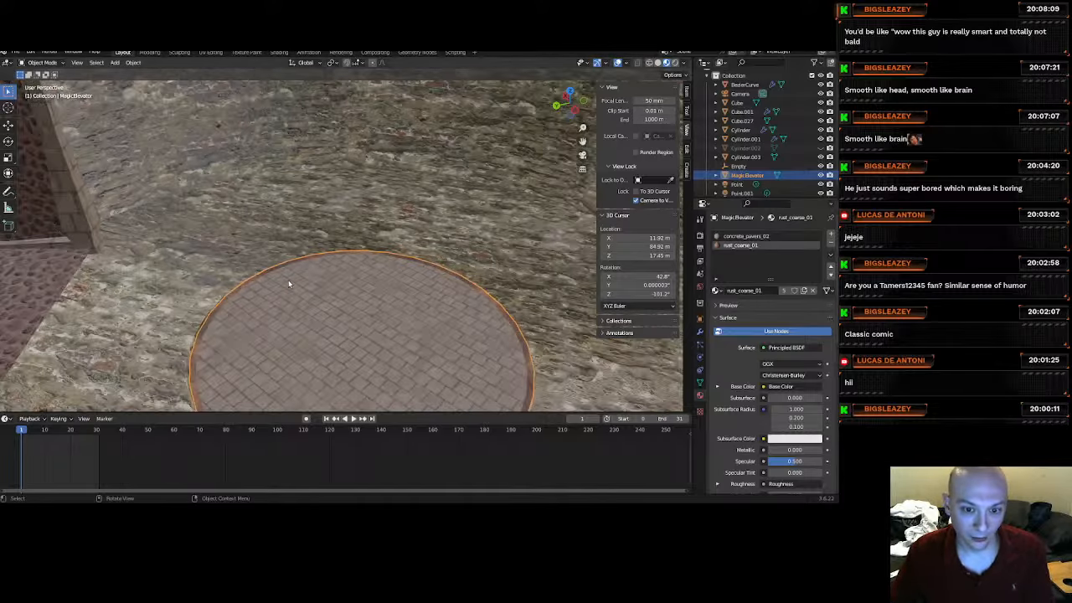
middle_click_drag(295, 292, 357, 232)
scroll(357, 232, "up", 6)
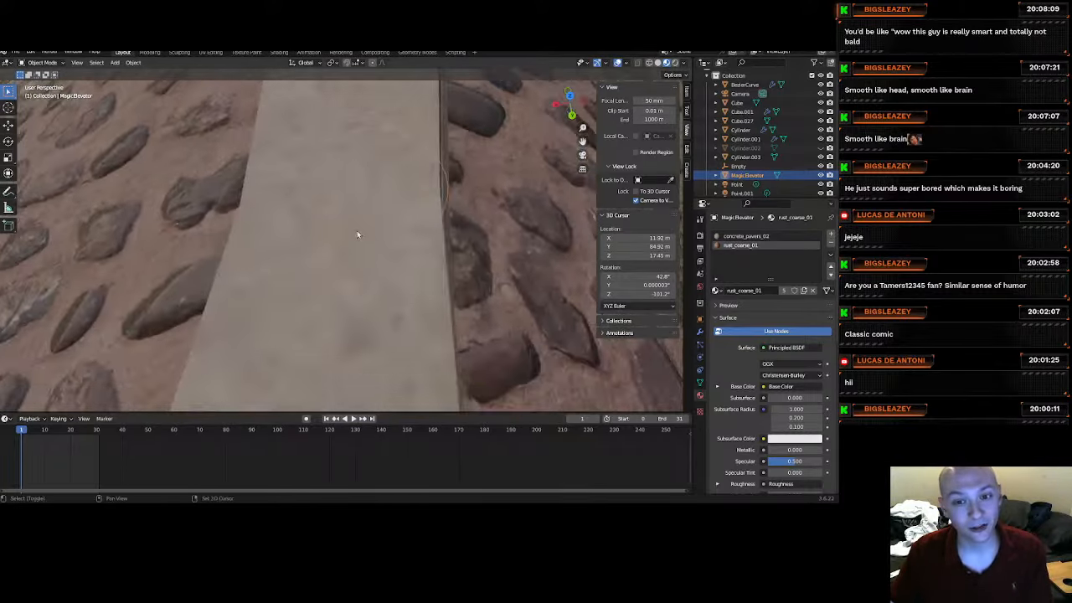
middle_click_drag(400, 178, 380, 208, "shift")
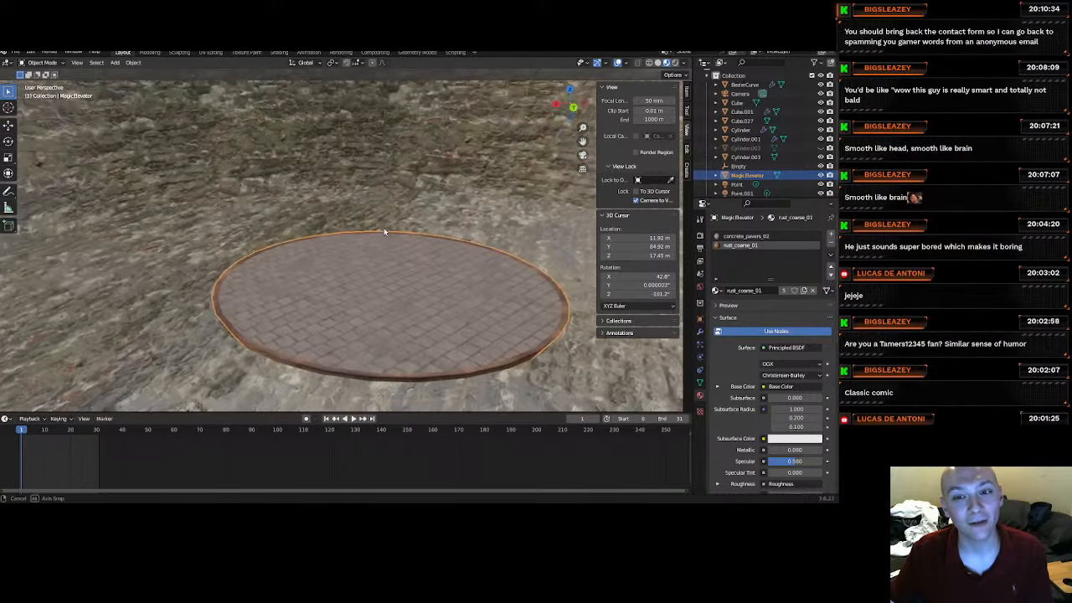
scroll(379, 208, "down", 5)
scroll(379, 208, "down", 6)
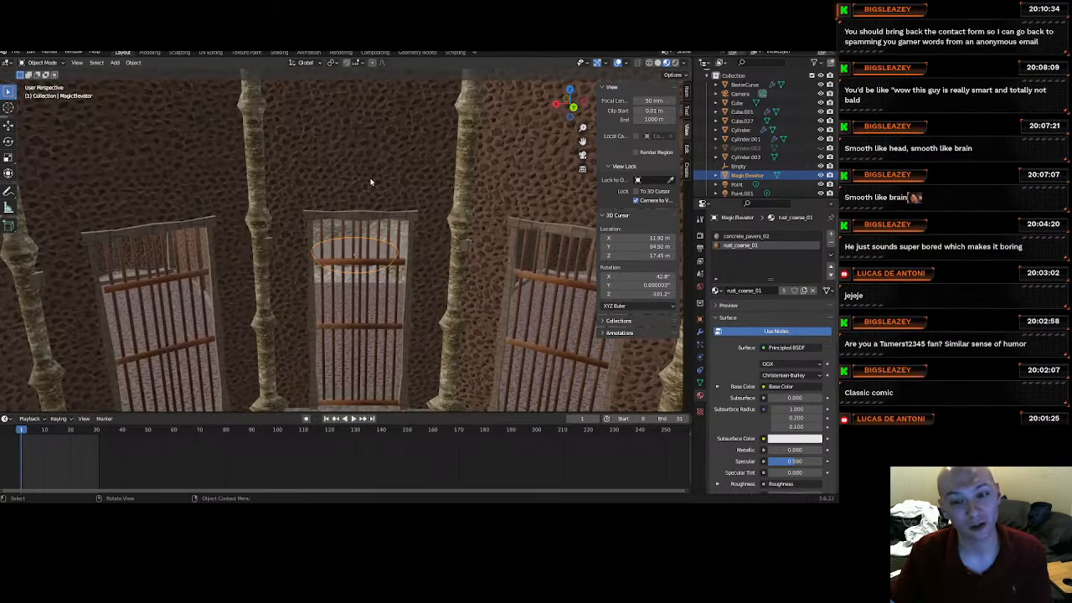
scroll(363, 239, "up", 6)
scroll(359, 246, "down", 6)
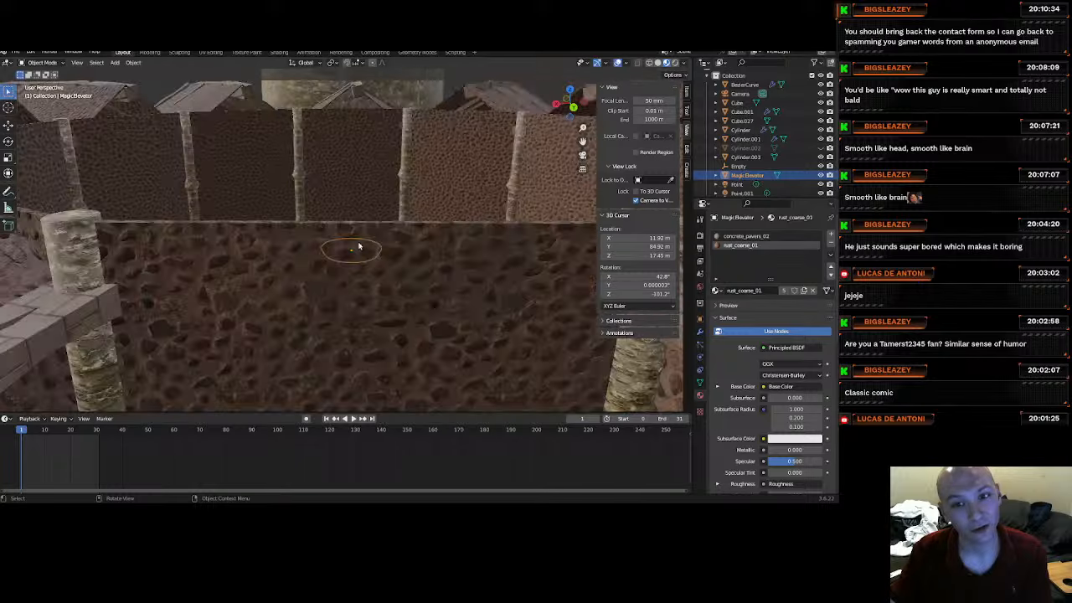
scroll(358, 148, "up", 6)
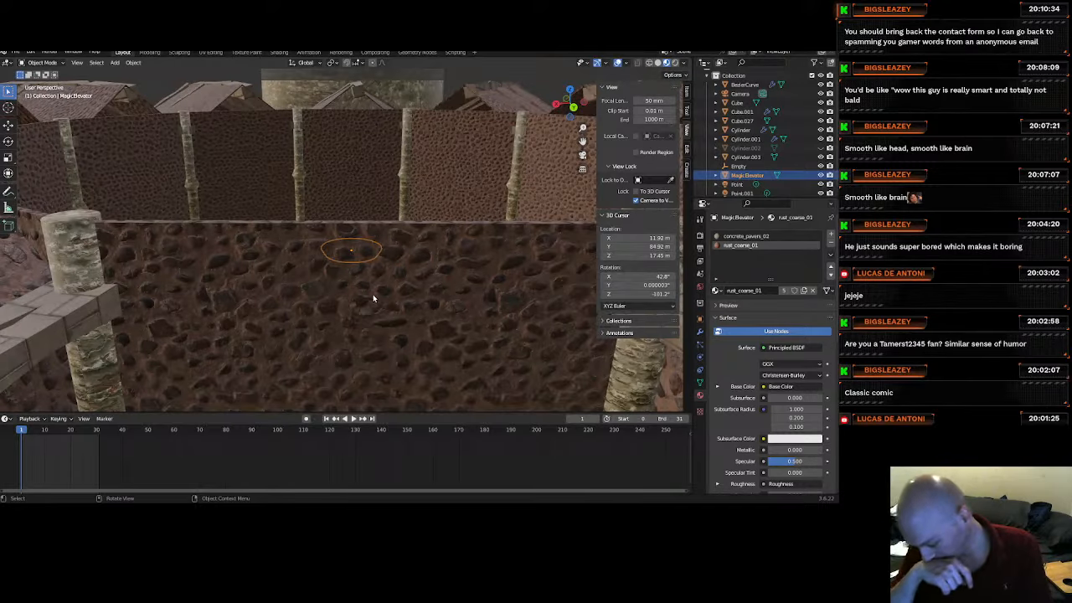
scroll(373, 294, "down", 4)
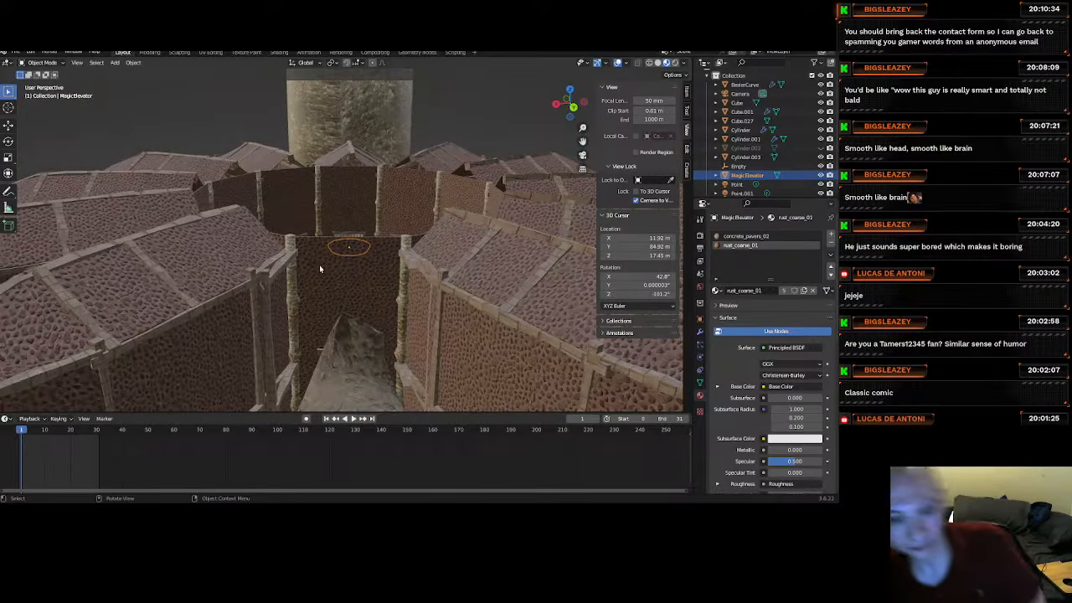
middle_click_drag(355, 297, 317, 265)
scroll(317, 265, "up", 8)
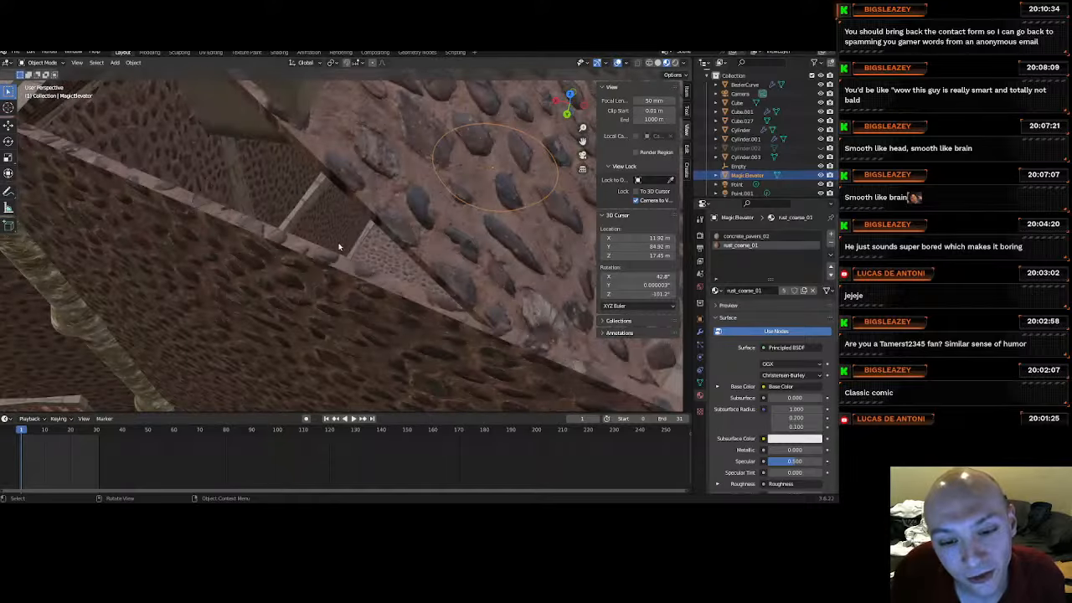
scroll(338, 244, "down", 6)
scroll(329, 232, "down", 2)
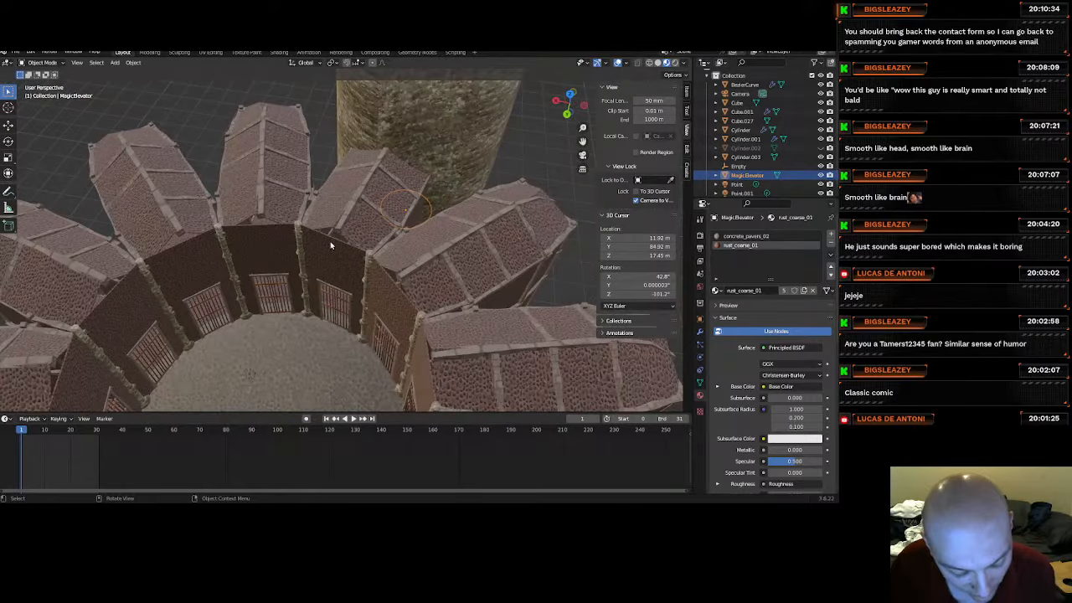
Apply the Array modifier on the cell gate bars around the courtyard.
scroll(331, 244, "up", 7)
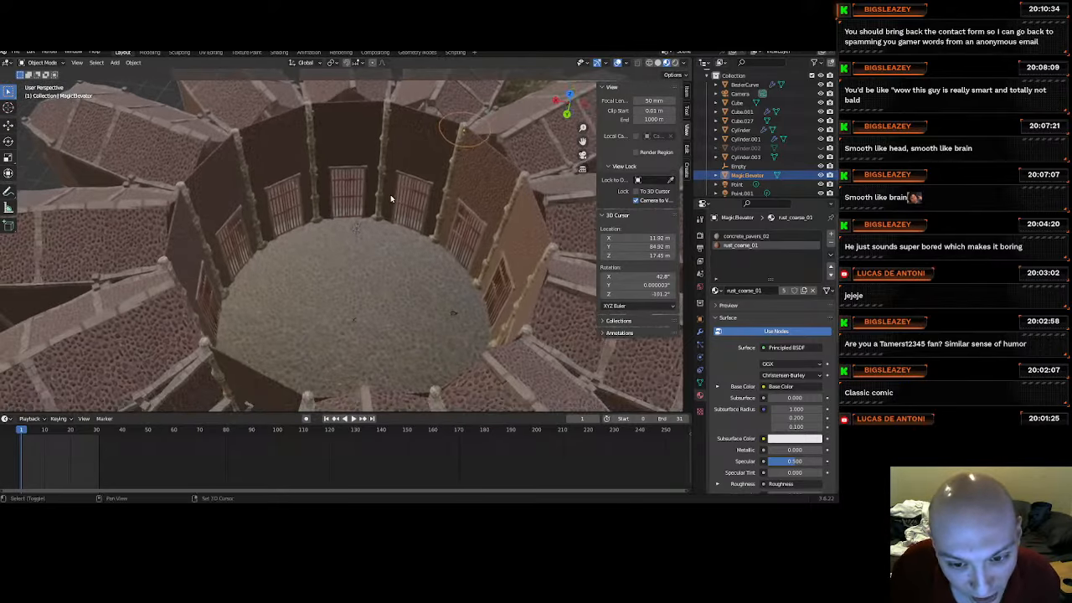
scroll(368, 220, "up", 1)
middle_click_drag(367, 212, 353, 321, "shift")
left_click(356, 316)
scroll(356, 316, "down", 3)
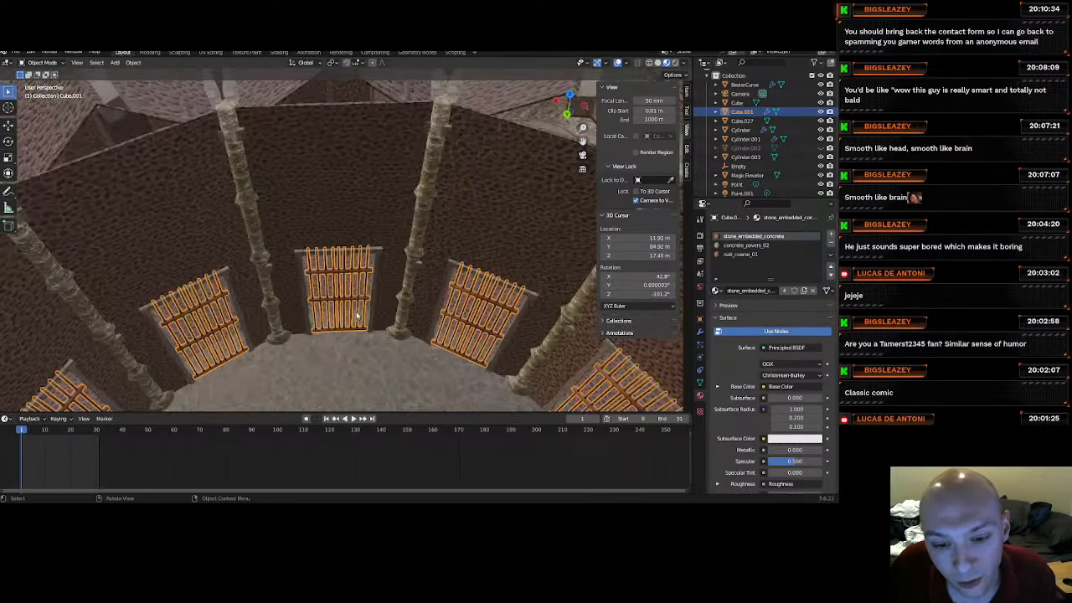
left_click(701, 330)
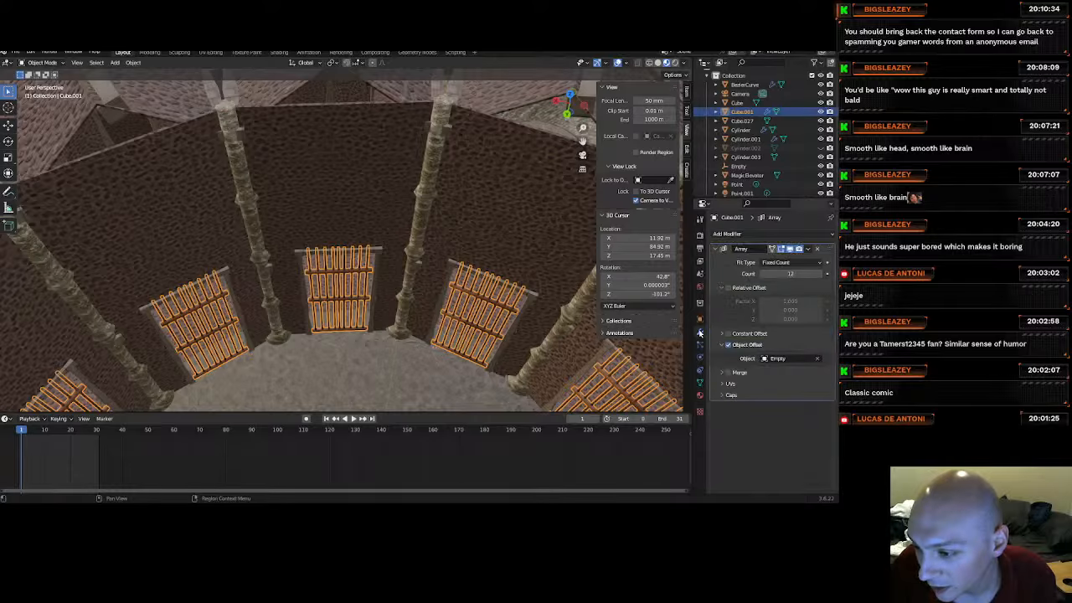
left_click(809, 250)
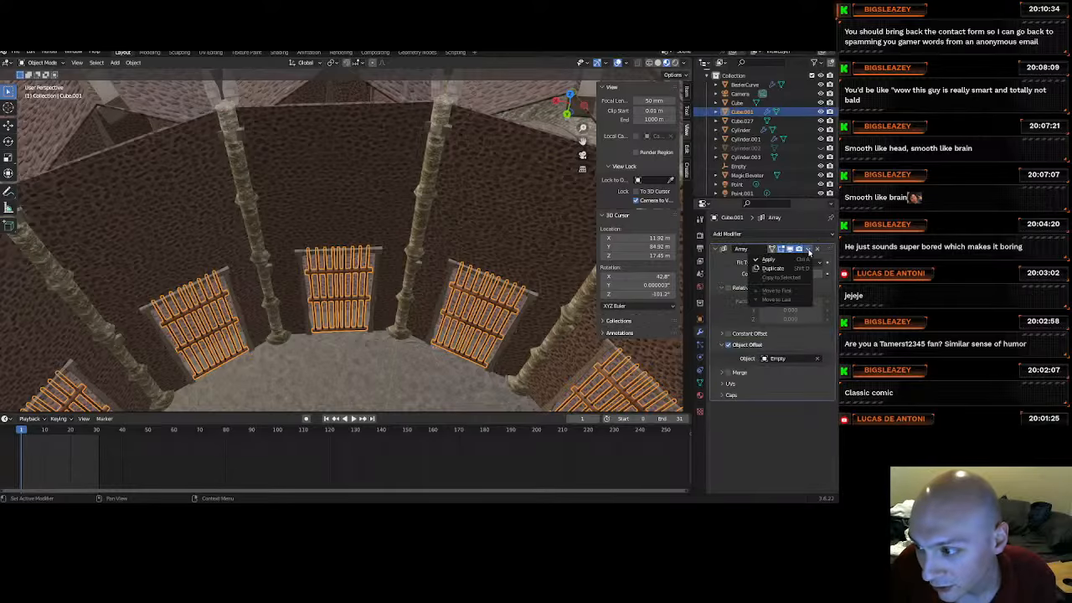
left_click(794, 260)
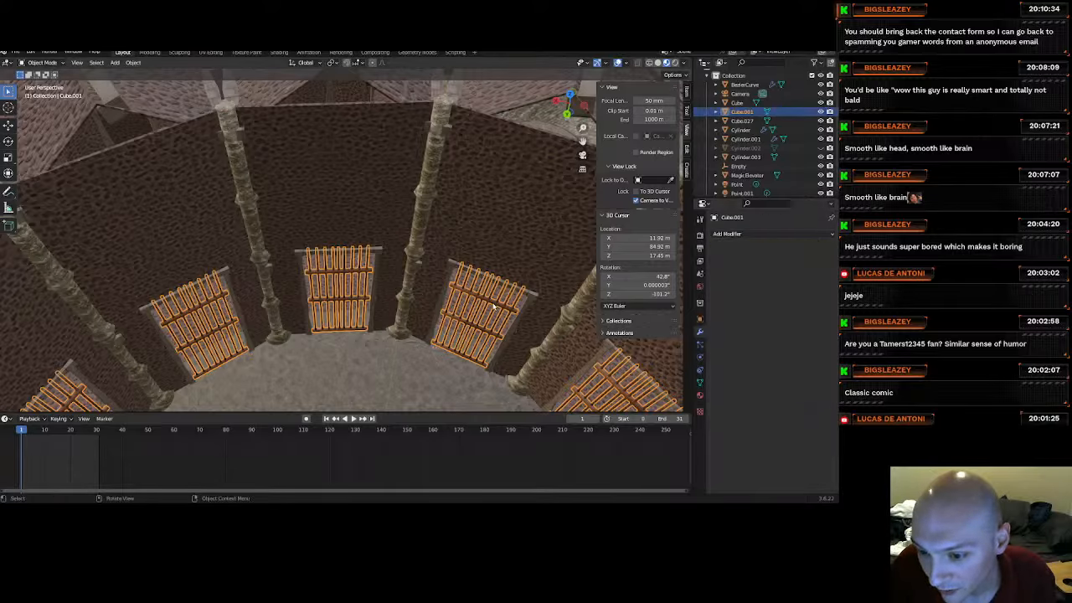
Reselect the cell gate bars and switch them to Edit Mode.
left_click(507, 214)
left_click(474, 292)
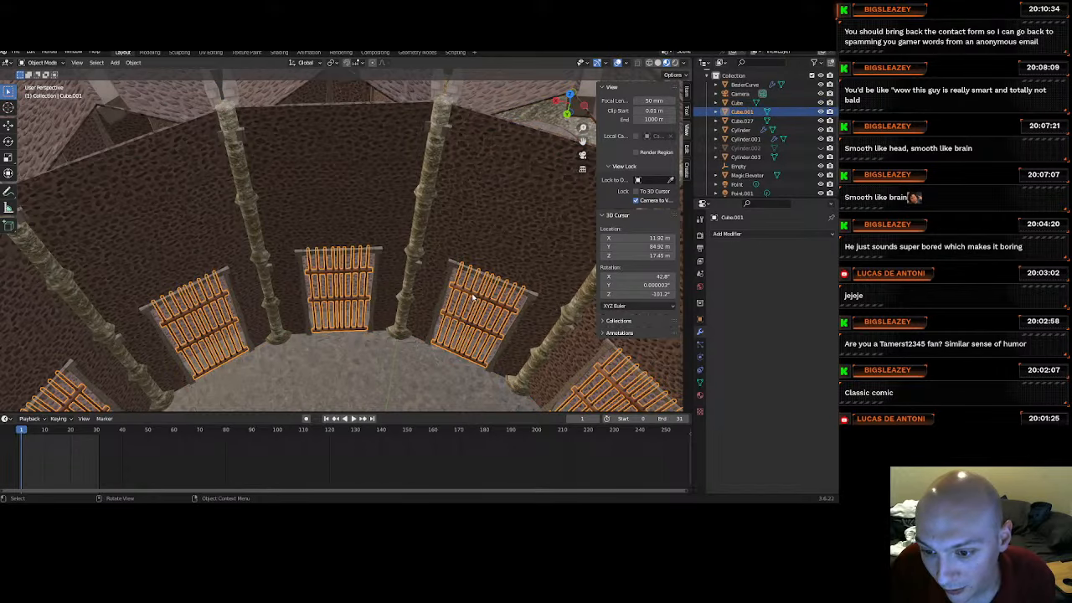
scroll(375, 268, "down", 5)
middle_click_drag(417, 307, 410, 214, "shift")
left_click(46, 63)
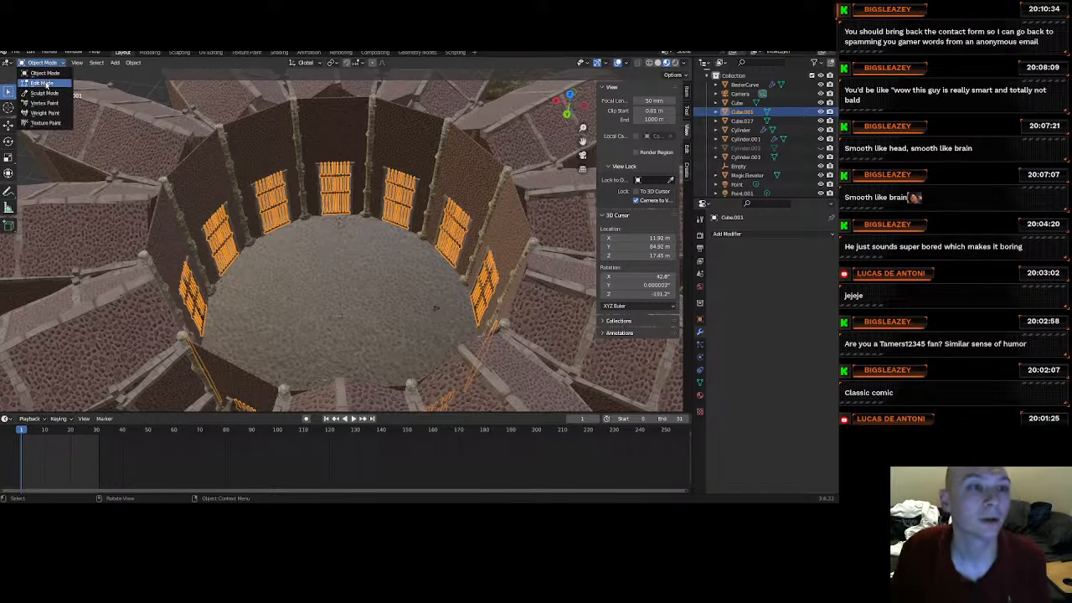
left_click(44, 83)
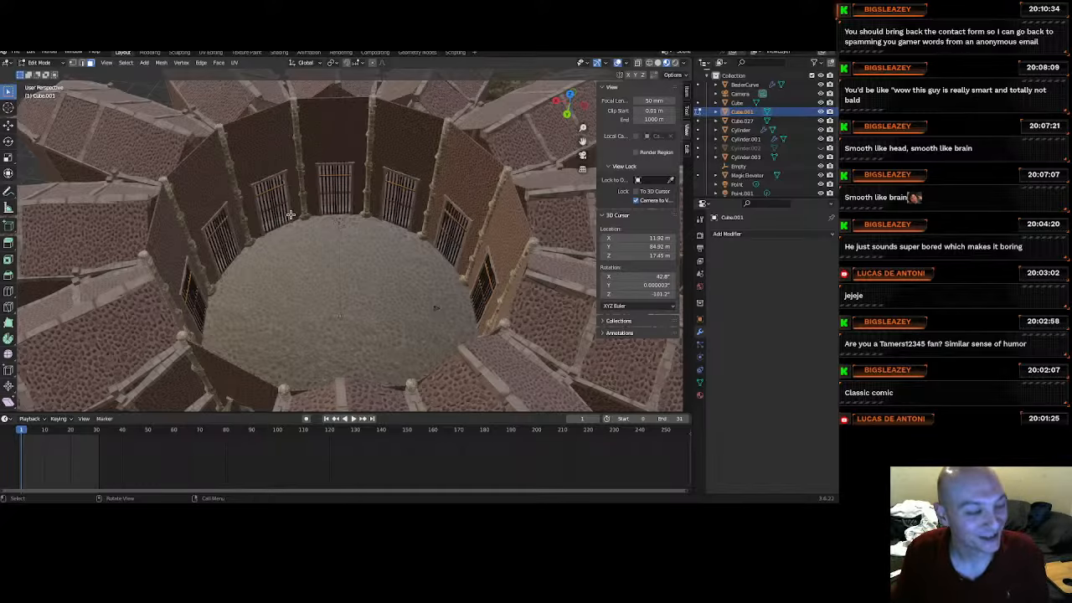
Select the linked geometry of the top crossbar and all vertical bars on the central cell gate.
scroll(323, 172, "up", 5)
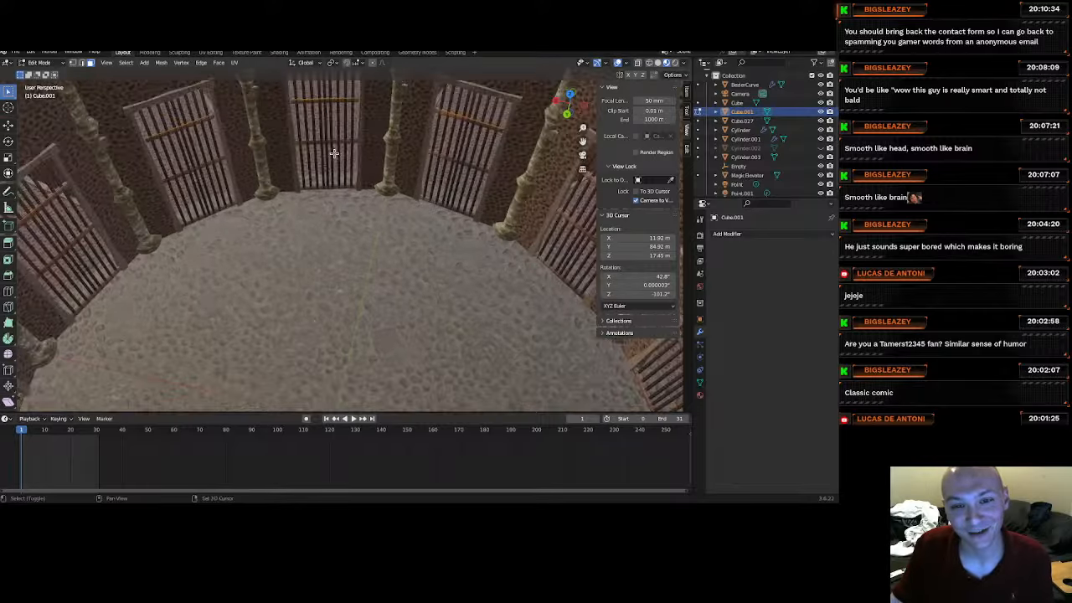
middle_click_drag(335, 153, 376, 299, "shift")
scroll(350, 262, "up", 3)
scroll(366, 324, "down", 1)
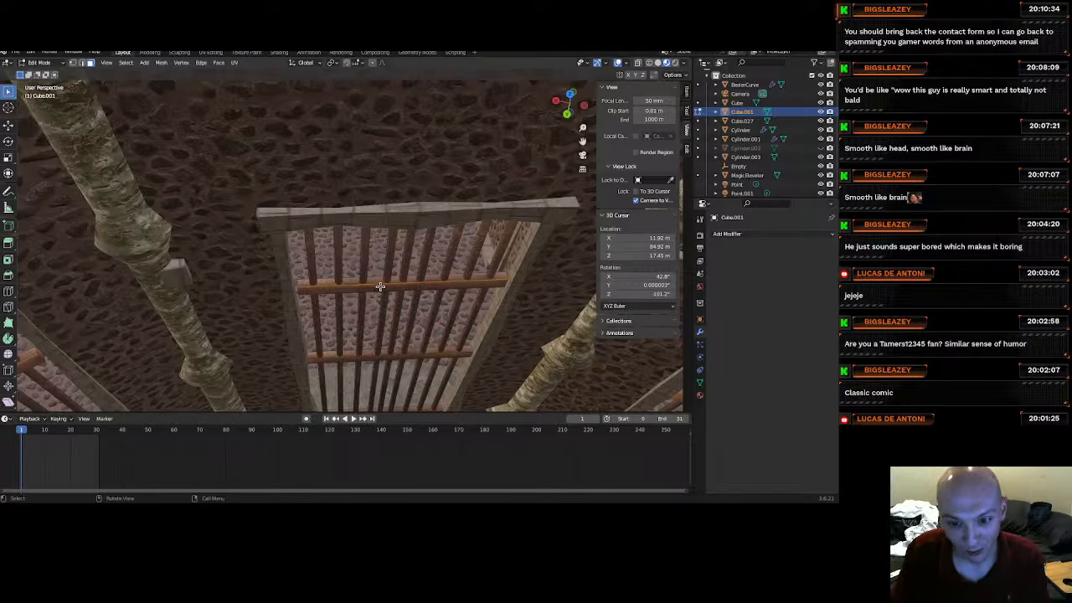
key("l")
key("l")
key("l")
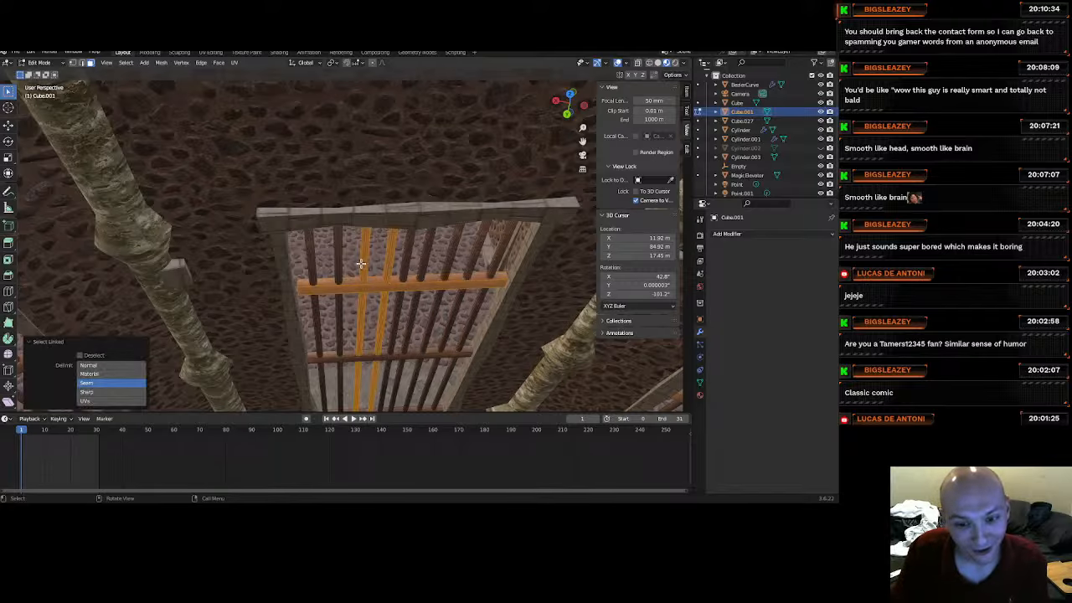
key("l")
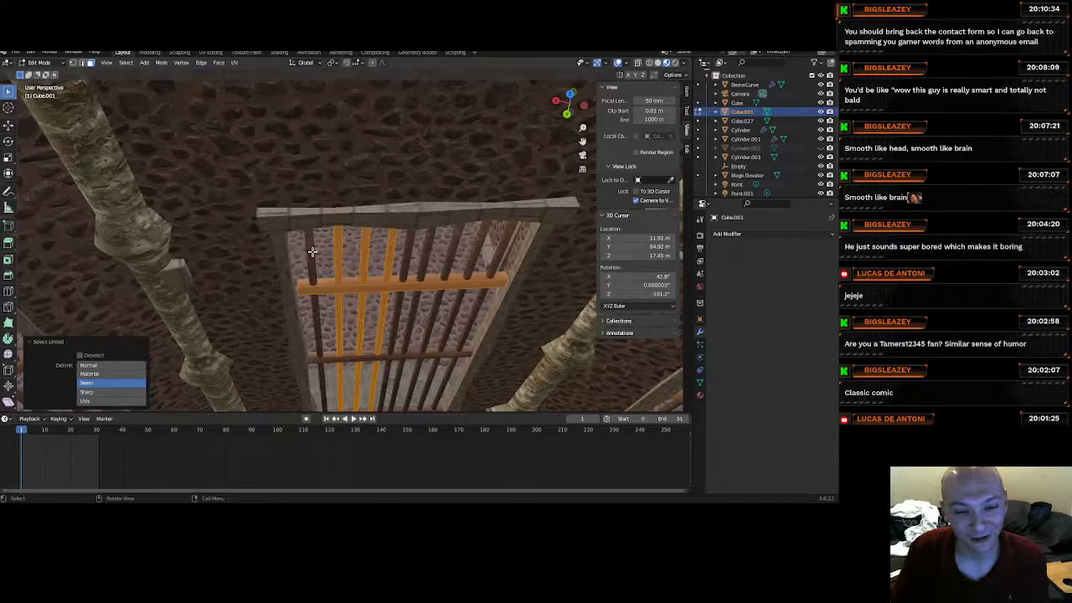
key("l")
key("l")
key("l")
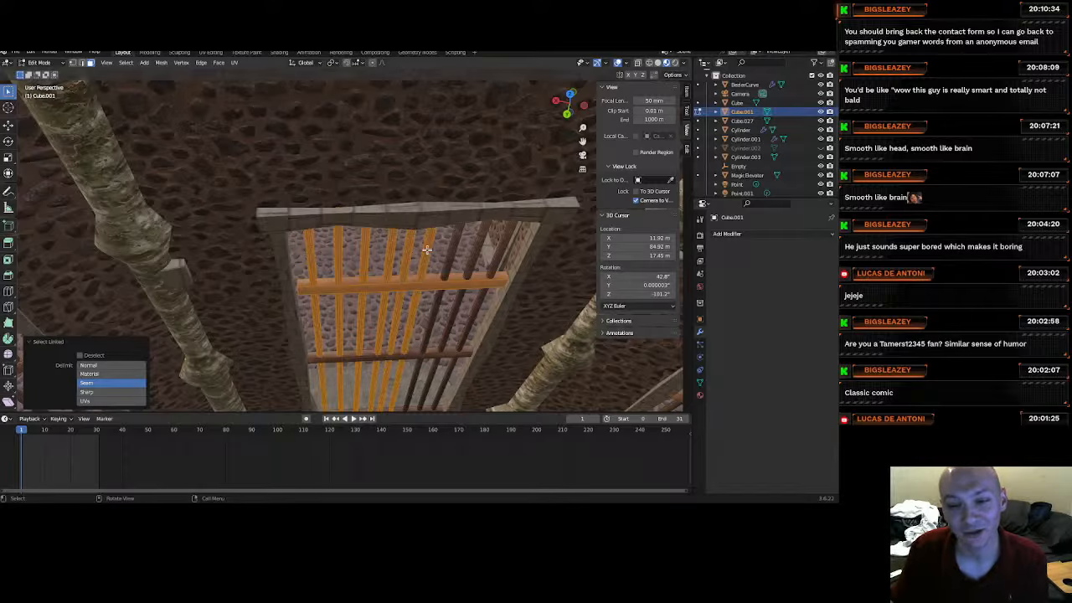
key("l")
key("l")
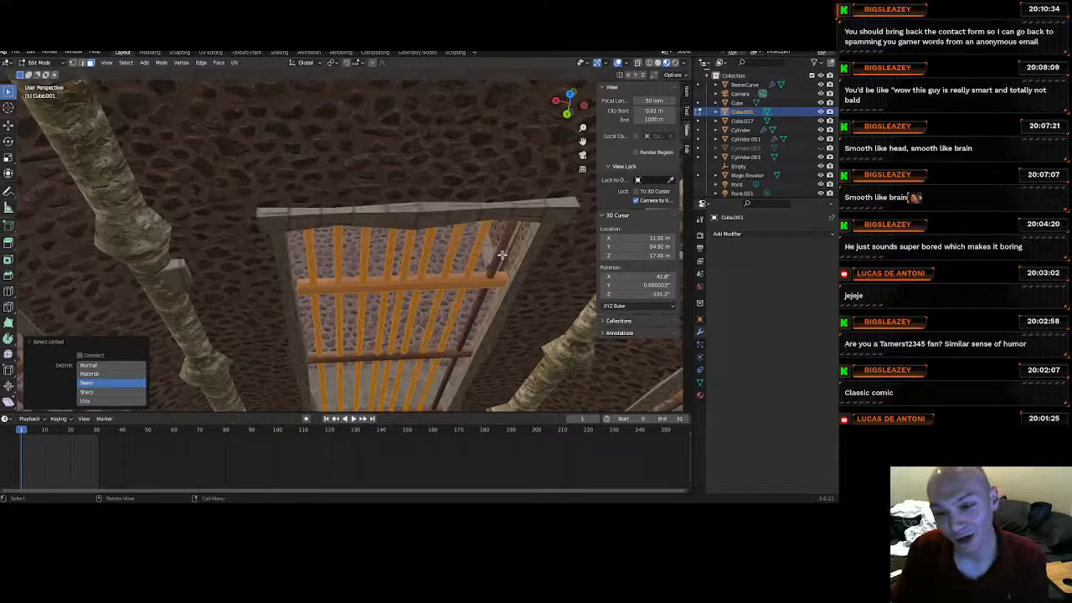
key("l")
Add the middle and bottom crossbars to the central gate's selection, and clear the whole selection.
scroll(446, 289, "down", 4)
scroll(391, 308, "up", 4)
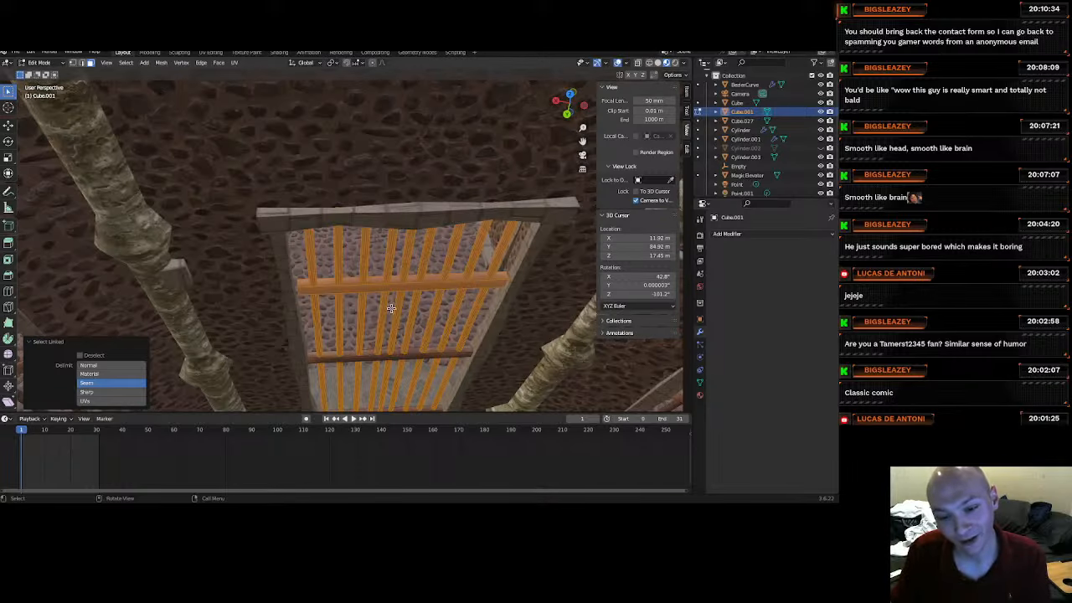
middle_click_drag(391, 308, 375, 292)
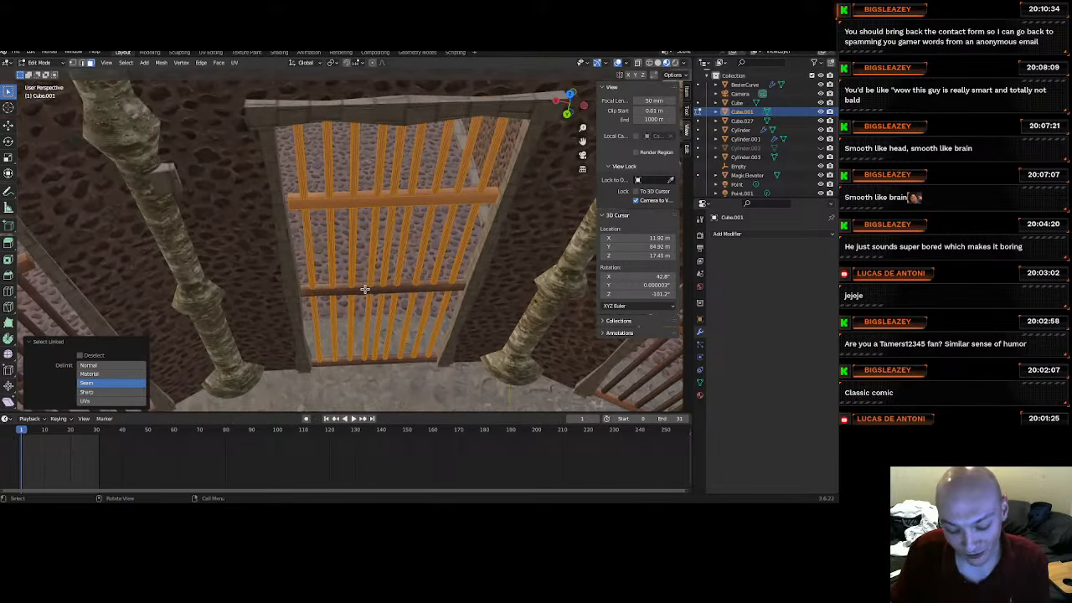
key("l")
key("l")
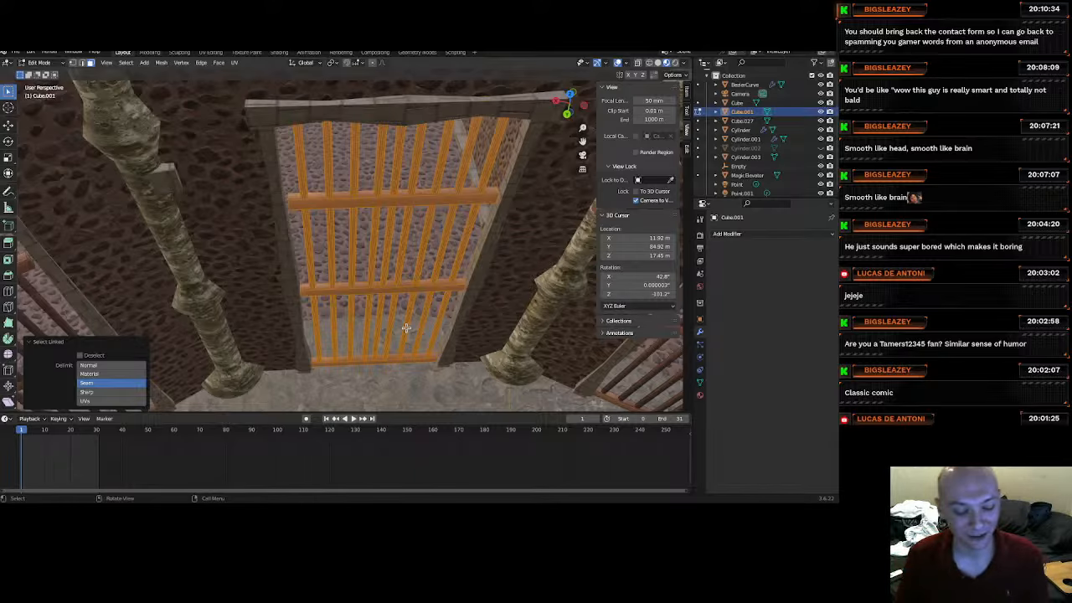
scroll(406, 327, "down", 5)
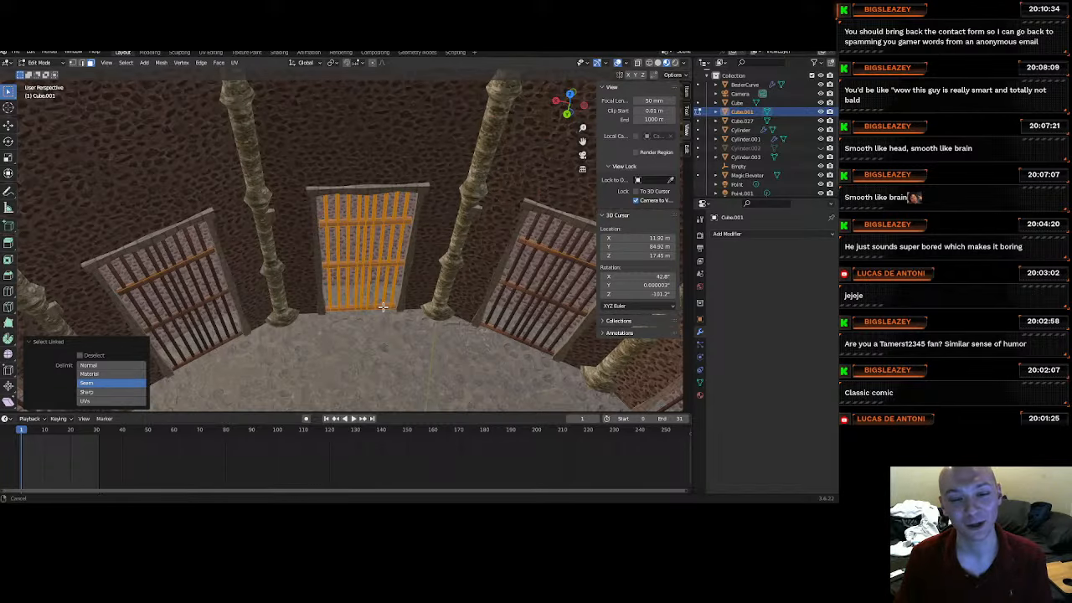
left_click(68, 222)
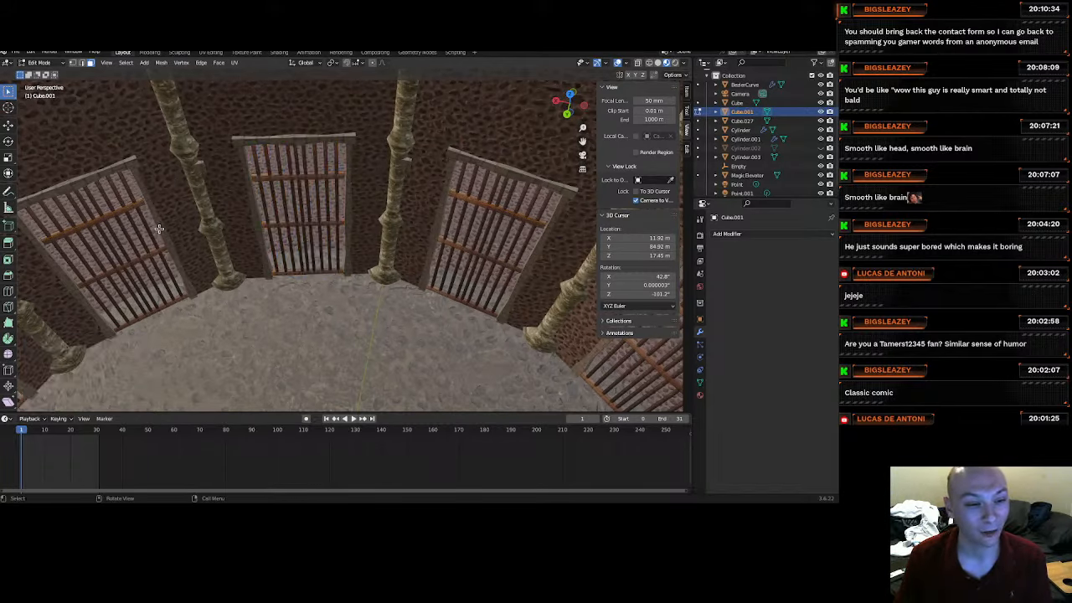
Select the linked geometry of all crossbars and vertical bars on the central cell gate.
scroll(275, 192, "up", 2)
scroll(275, 192, "up", 3)
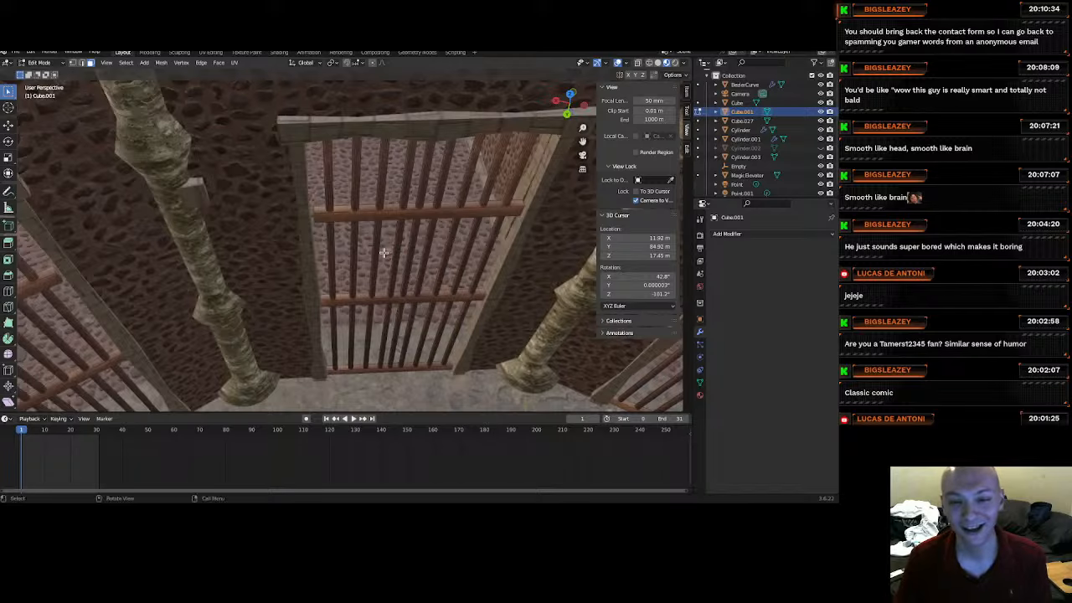
key("l")
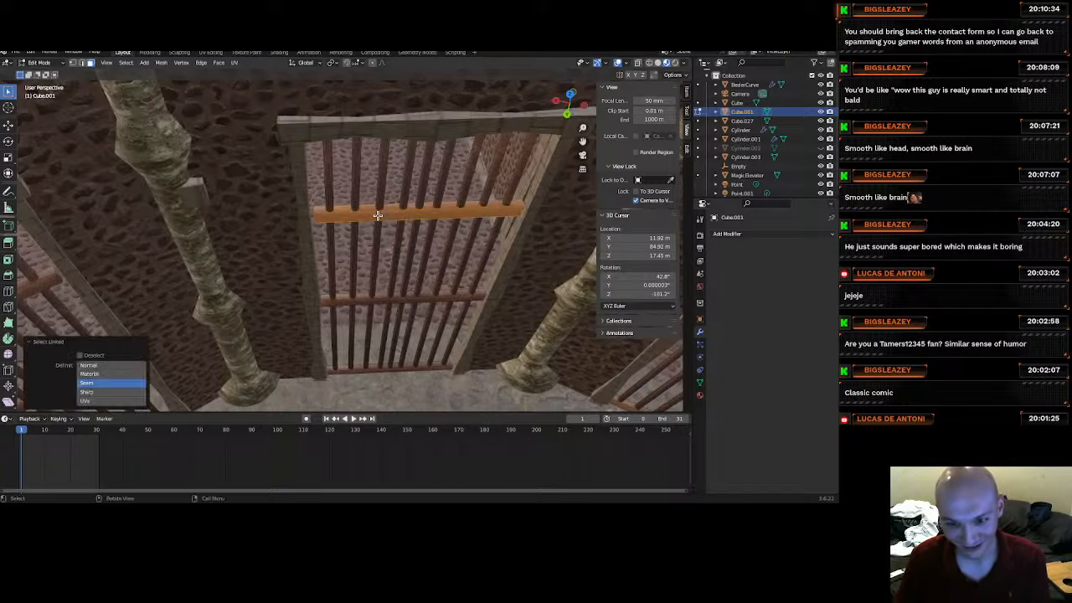
key("l")
key("l")
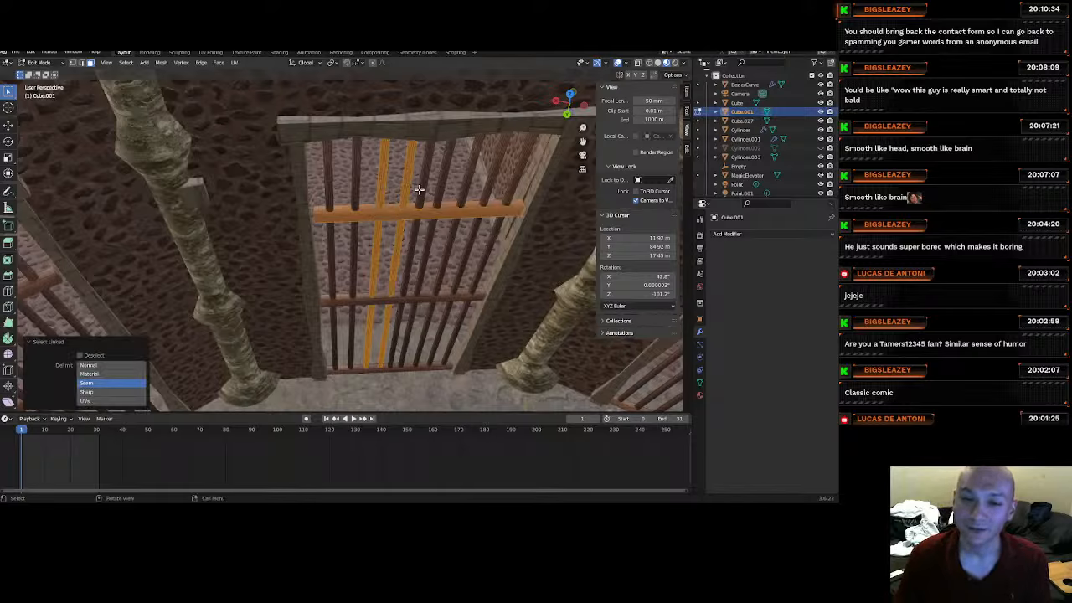
key("l")
key("l")
key("l")
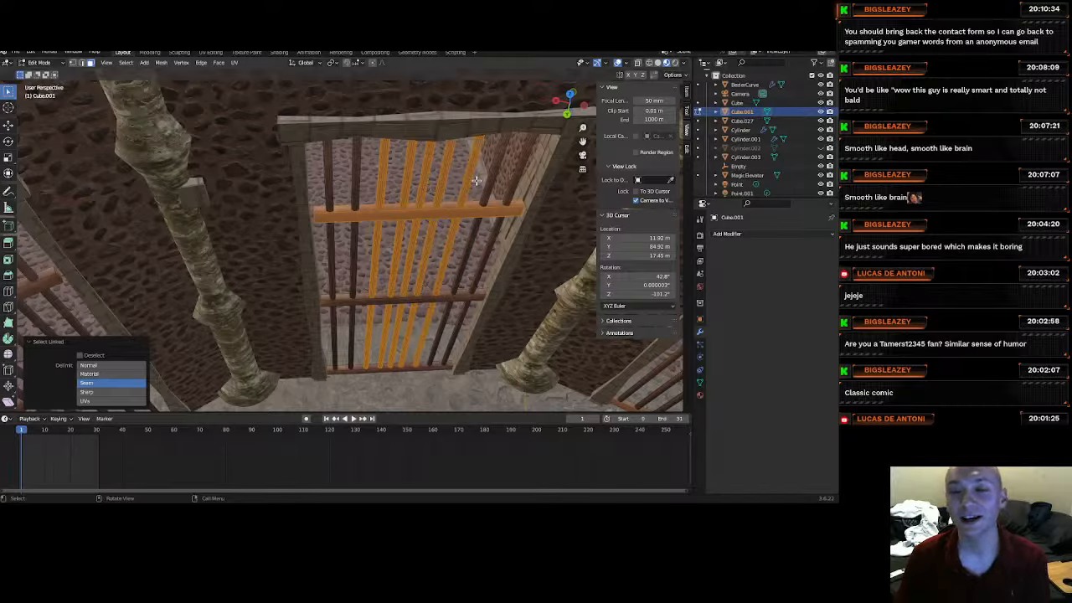
key("l")
key("l")
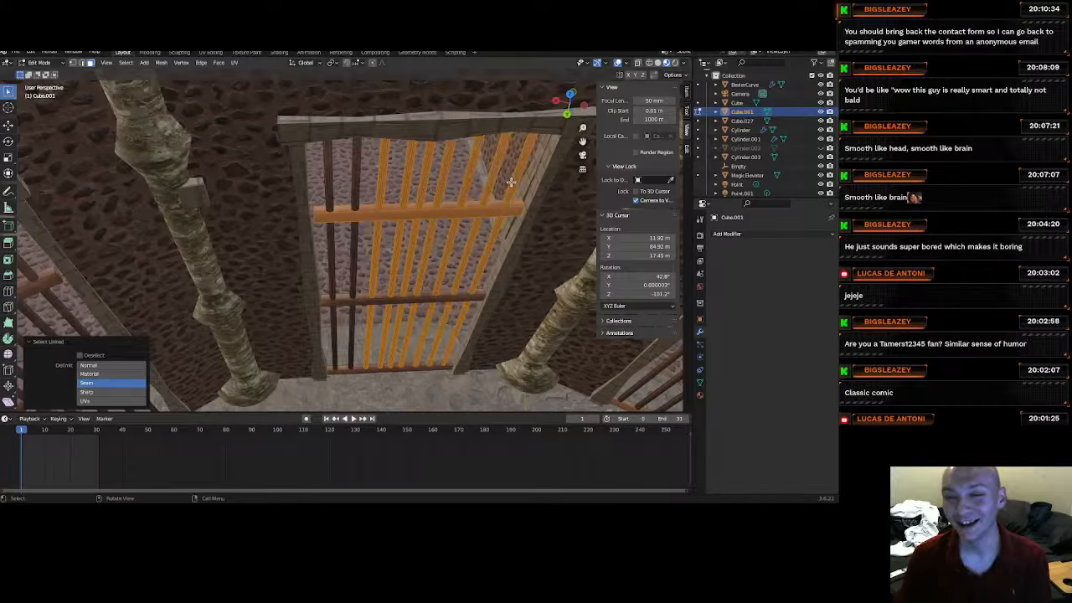
key("l")
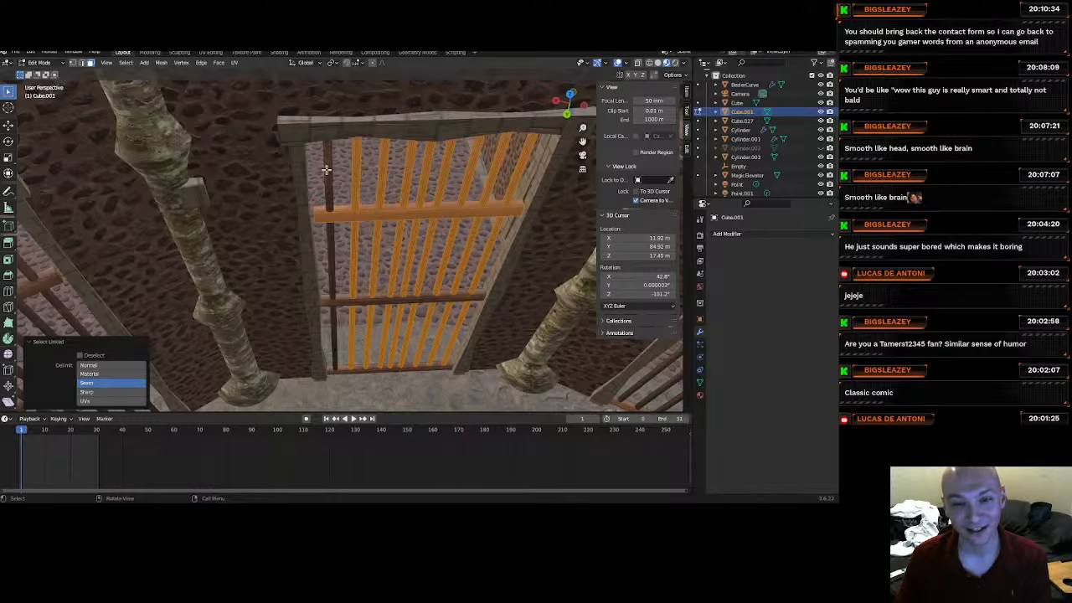
key("l")
key("l")
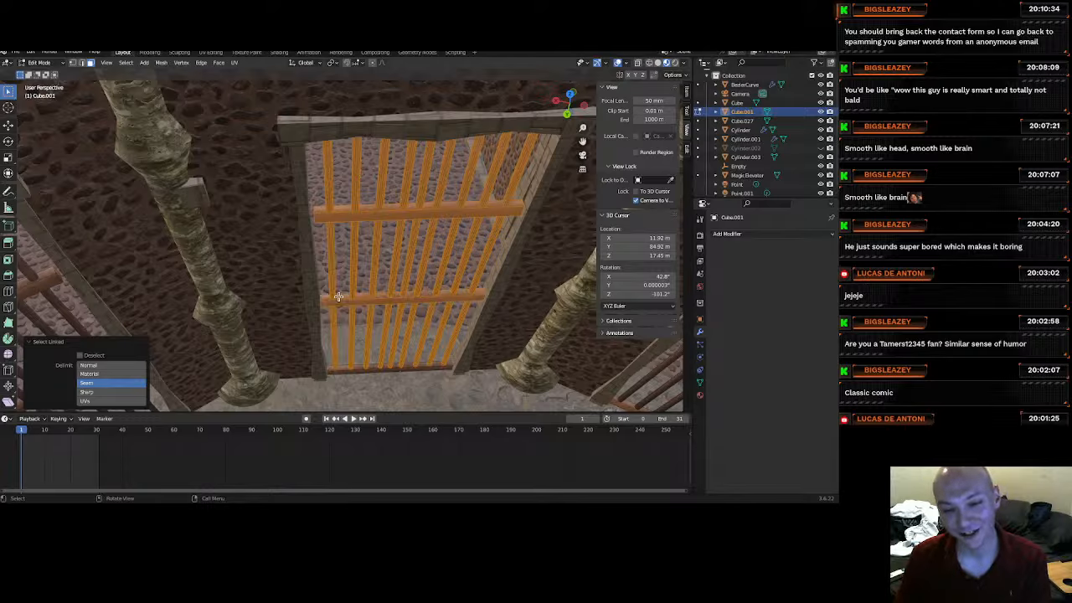
key("l")
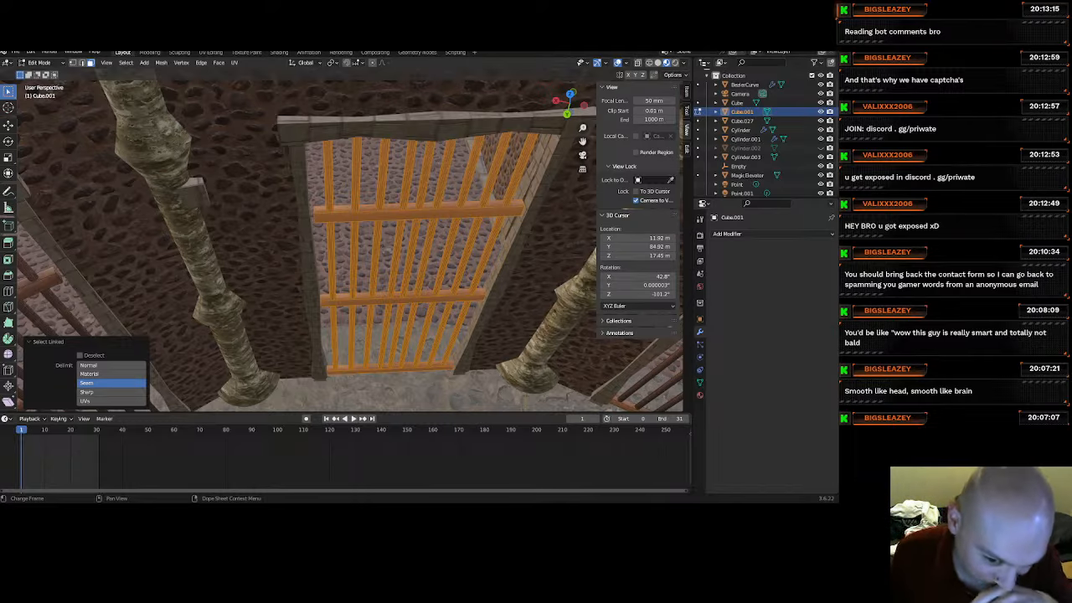
Separate the selected bars of the central cell gate into their own object.
middle_click_drag(419, 252, 409, 266)
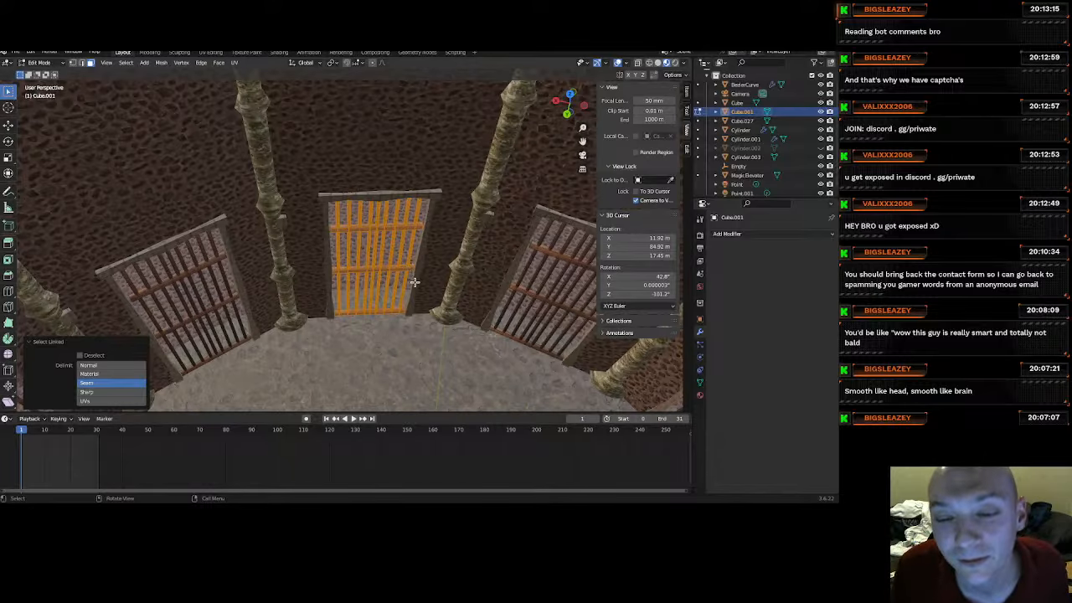
middle_click_drag(415, 306, 374, 260)
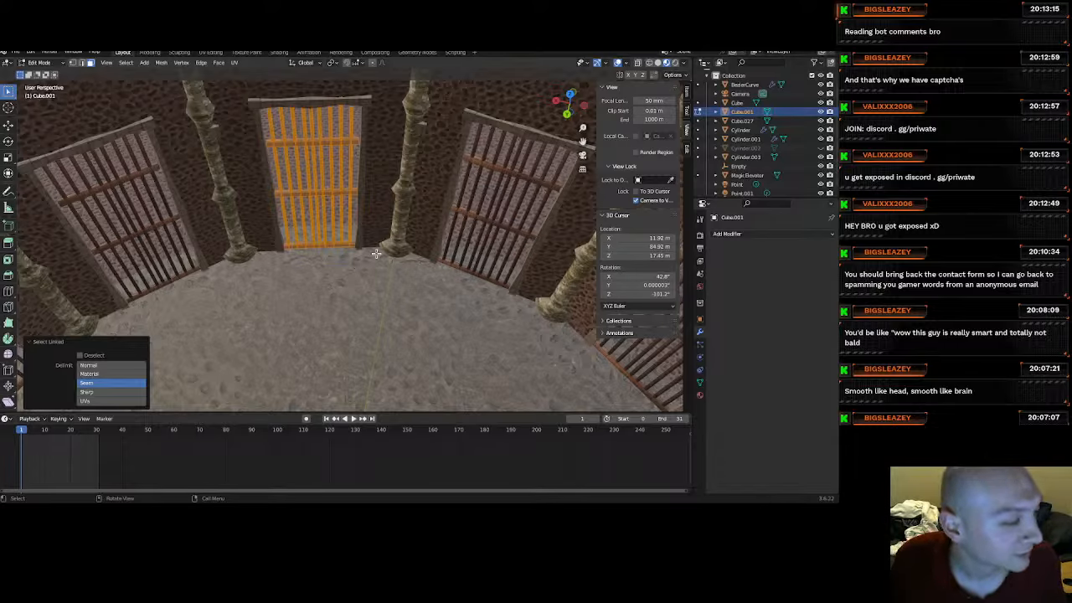
scroll(350, 232, "up", 4)
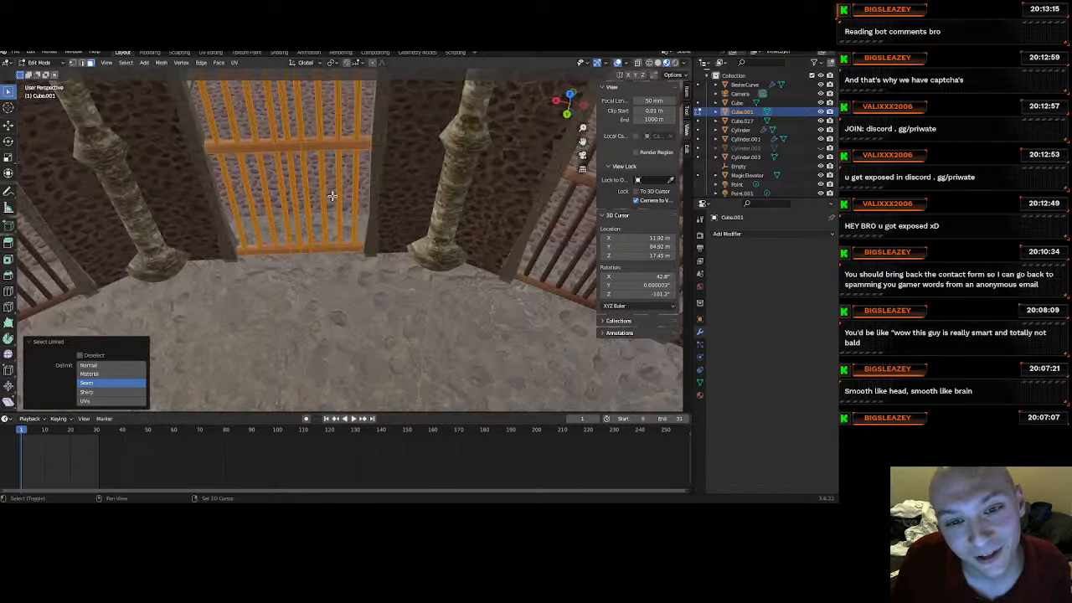
middle_click_drag(330, 192, 368, 249, "shift")
scroll(369, 249, "up", 2)
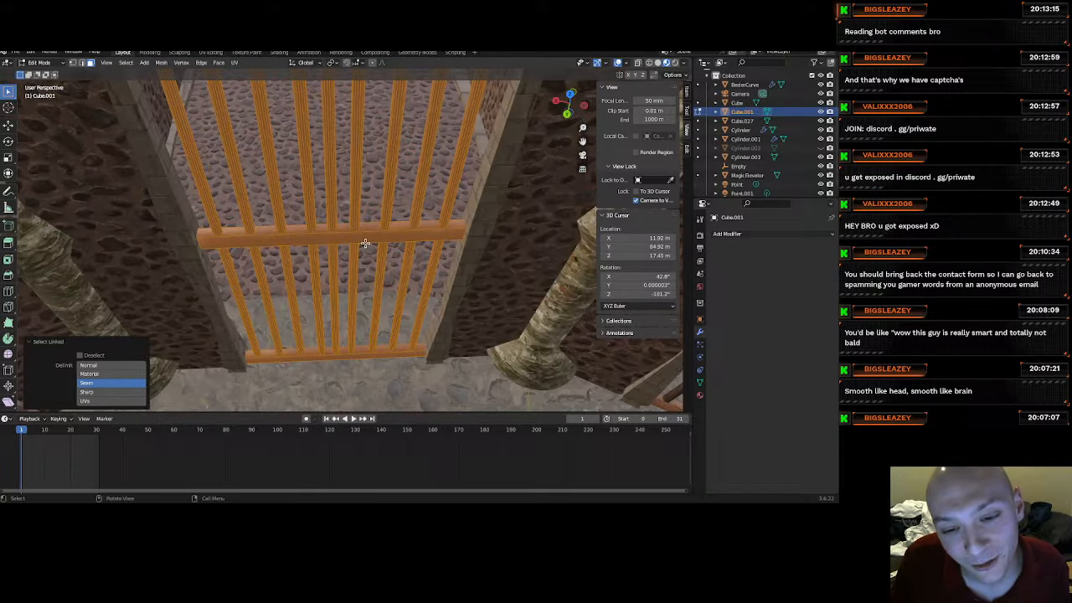
scroll(365, 242, "down", 2)
scroll(362, 236, "down", 3)
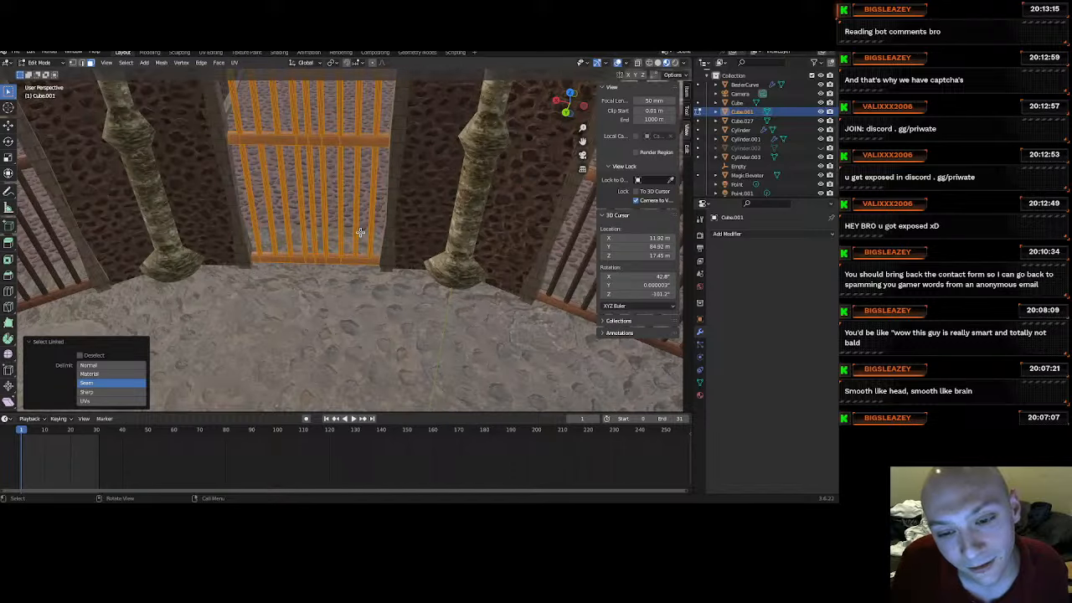
scroll(361, 232, "down", 3)
scroll(360, 274, "up", 2)
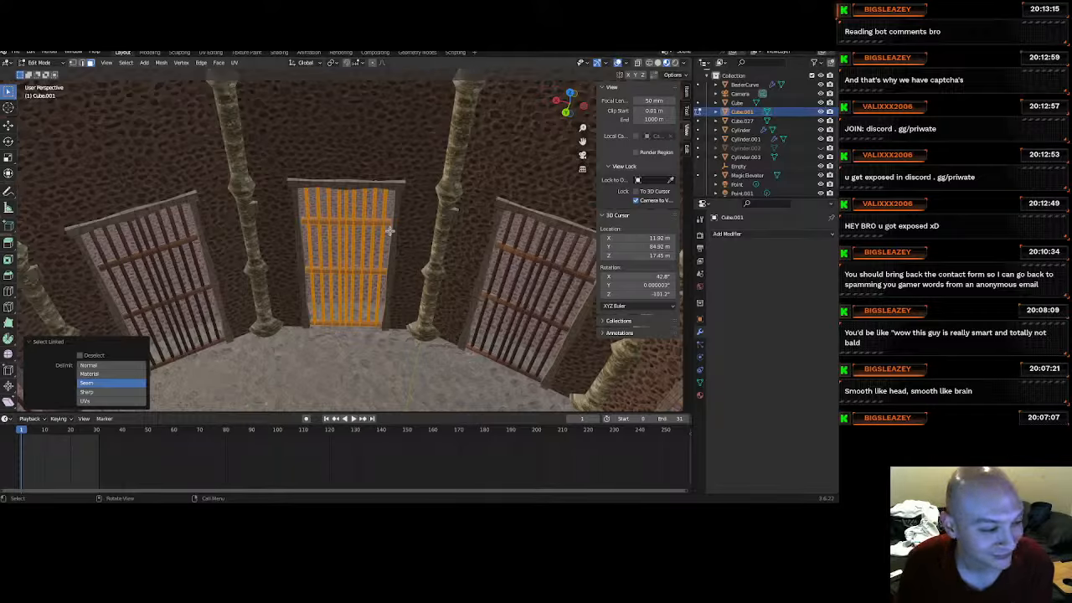
scroll(373, 229, "up", 3)
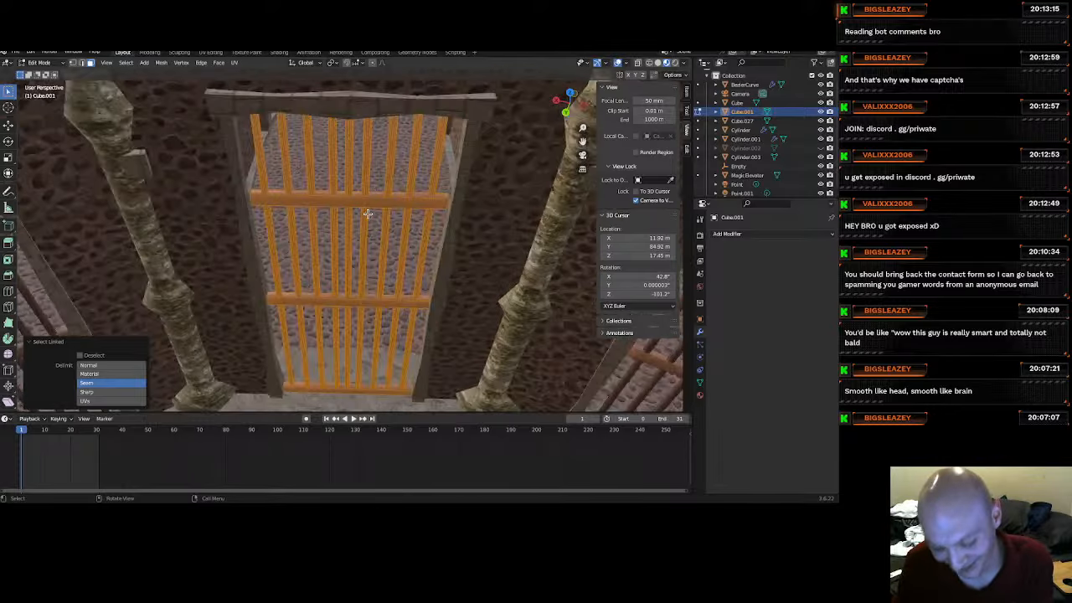
key("p")
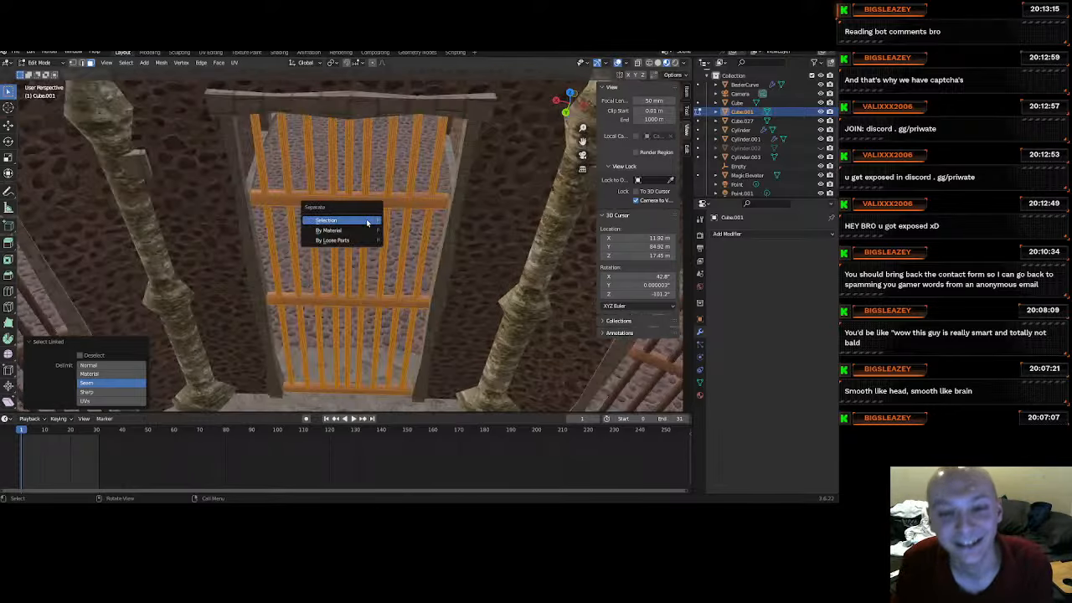
left_click(366, 218)
Select the linked geometry of every vertical bar and crossbar on the cell gate to the right of the separated one.
scroll(400, 256, "down", 5)
scroll(402, 251, "up", 5)
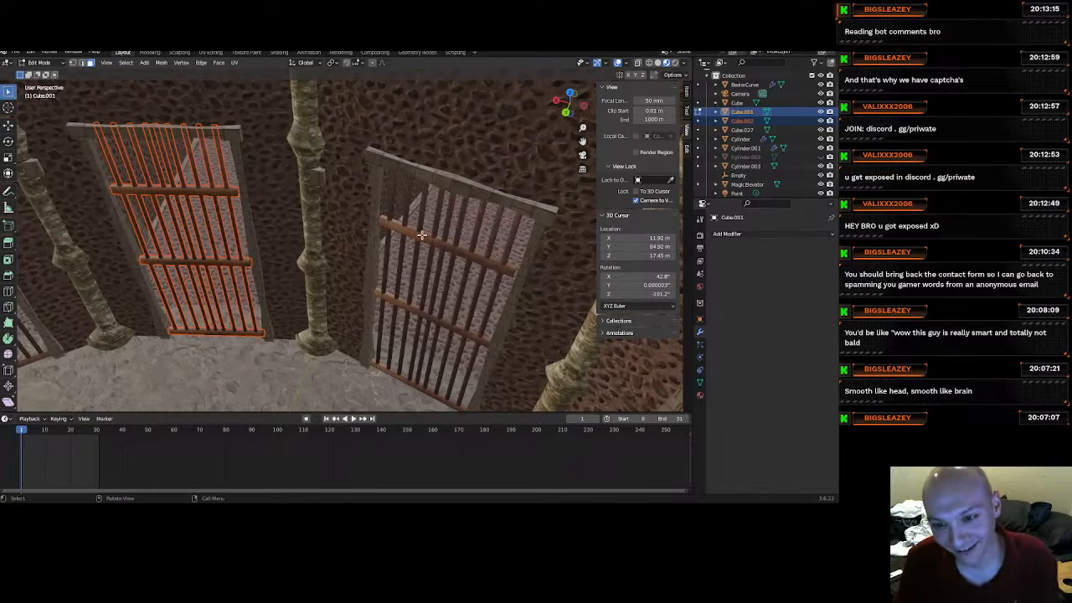
key("l")
key("l")
key("l")
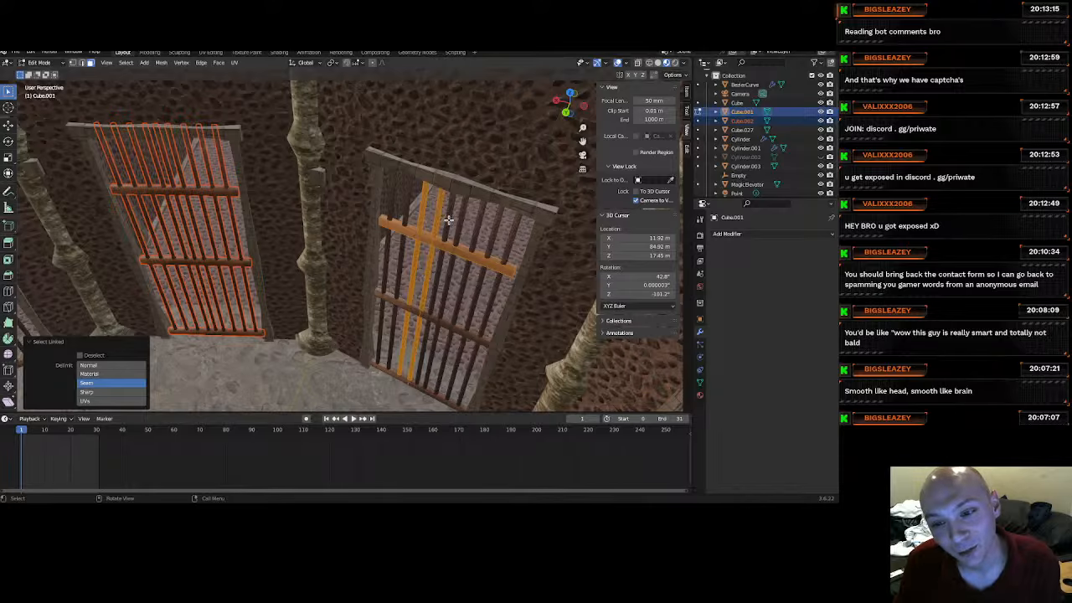
key("l")
key("l")
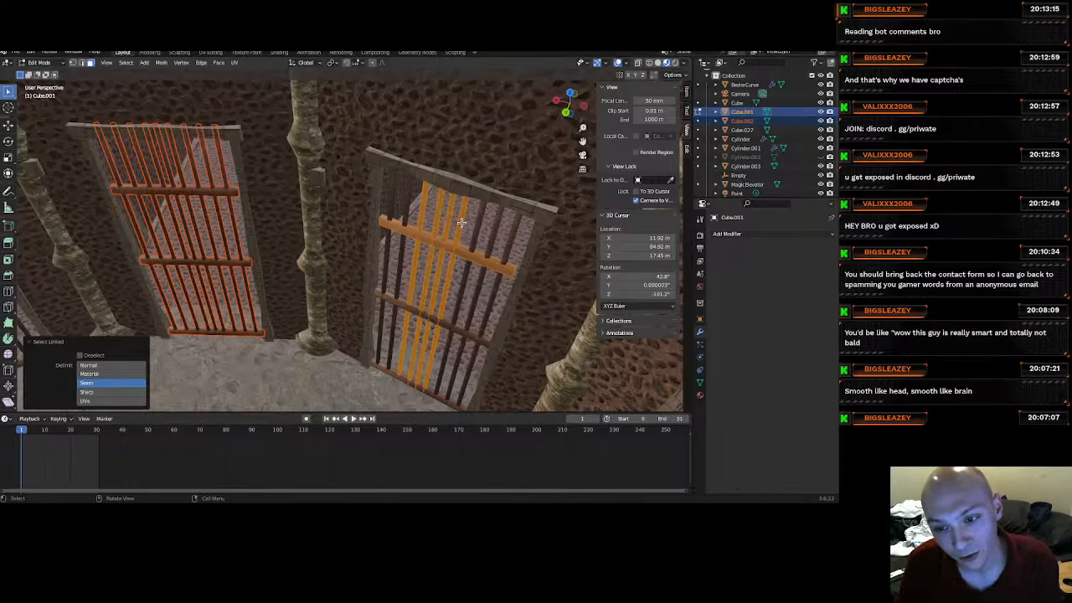
key("l")
key("l")
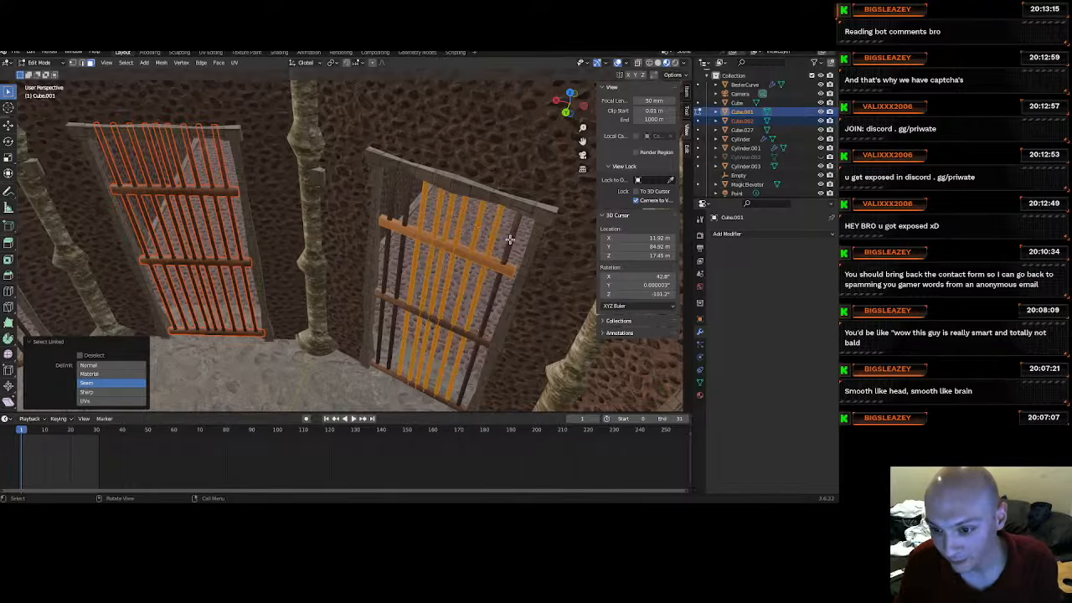
key("l")
key("l")
key("l")
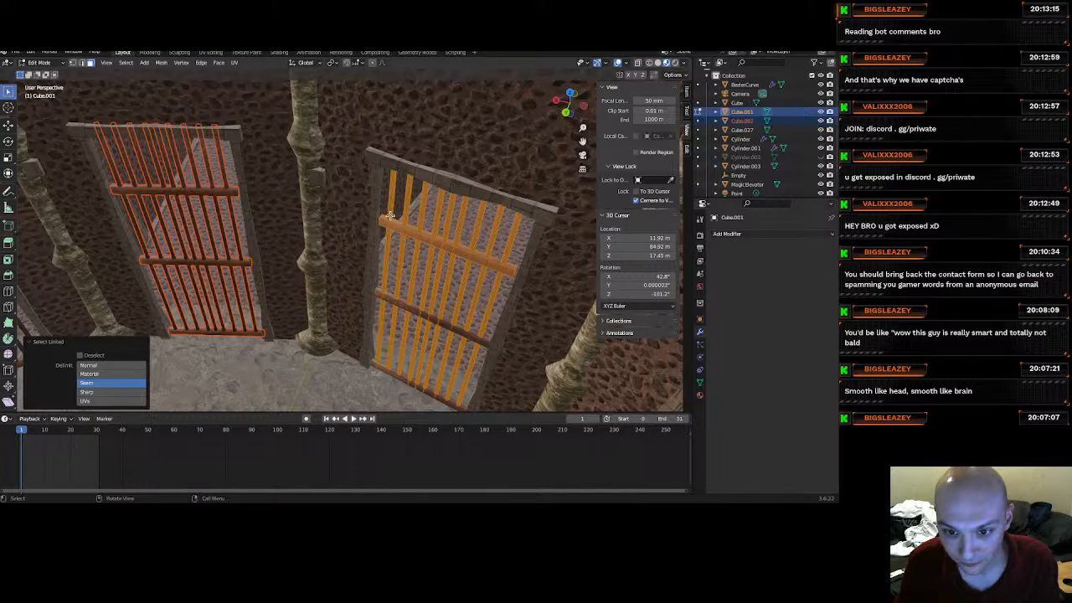
key("l")
key("l")
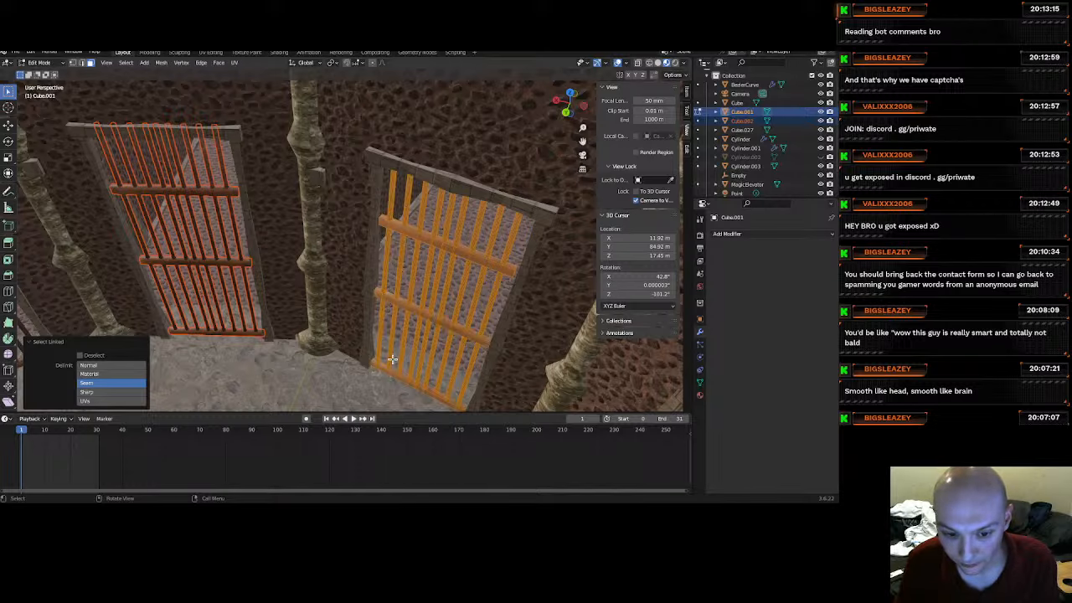
Separate the second gate's selected bars into their own object.
key("p")
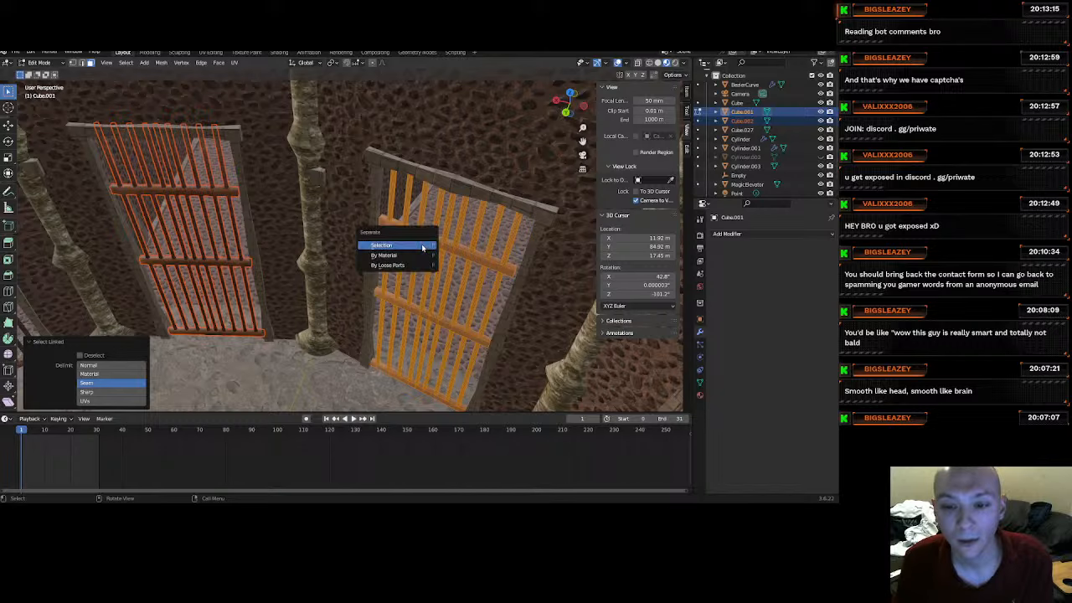
left_click(421, 244)
middle_click_drag(420, 245, 418, 284)
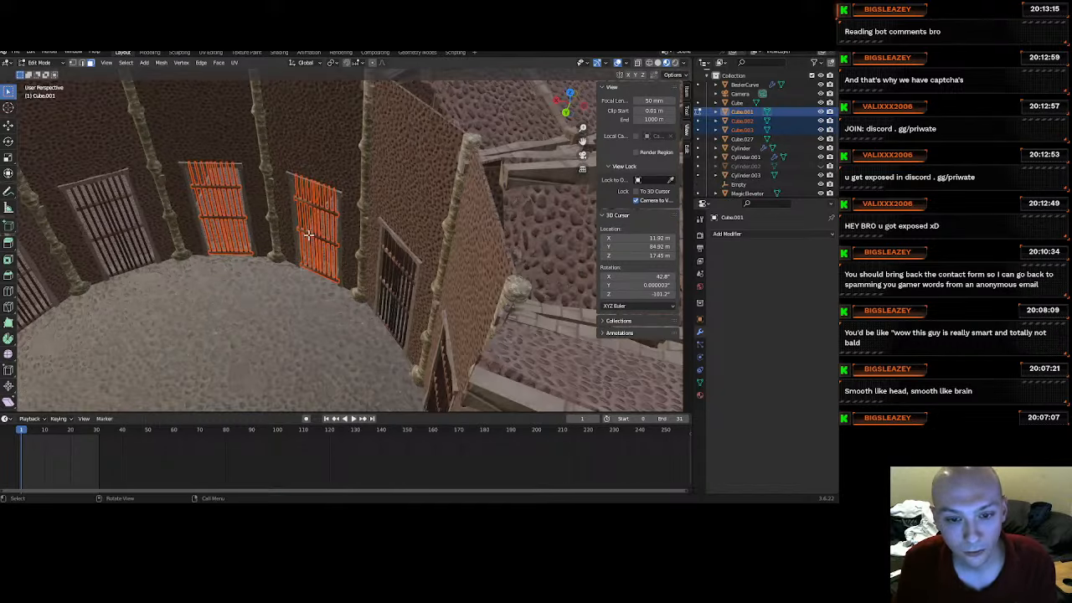
Switch to Object Mode and select each of the two separated gates in turn to check them.
left_click(39, 62)
left_click(37, 74)
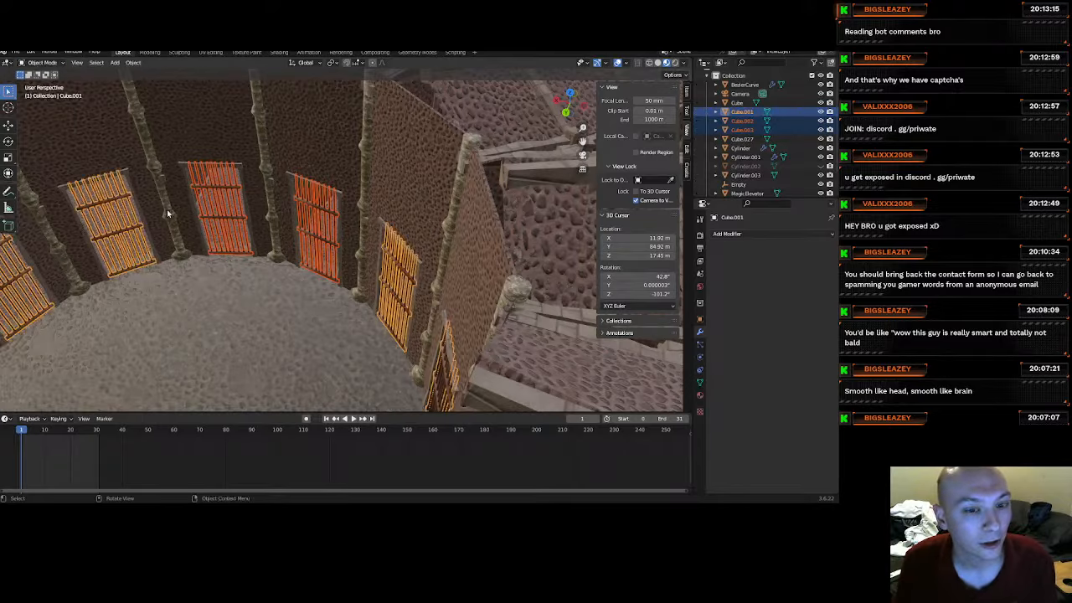
left_click(221, 219)
left_click(321, 238)
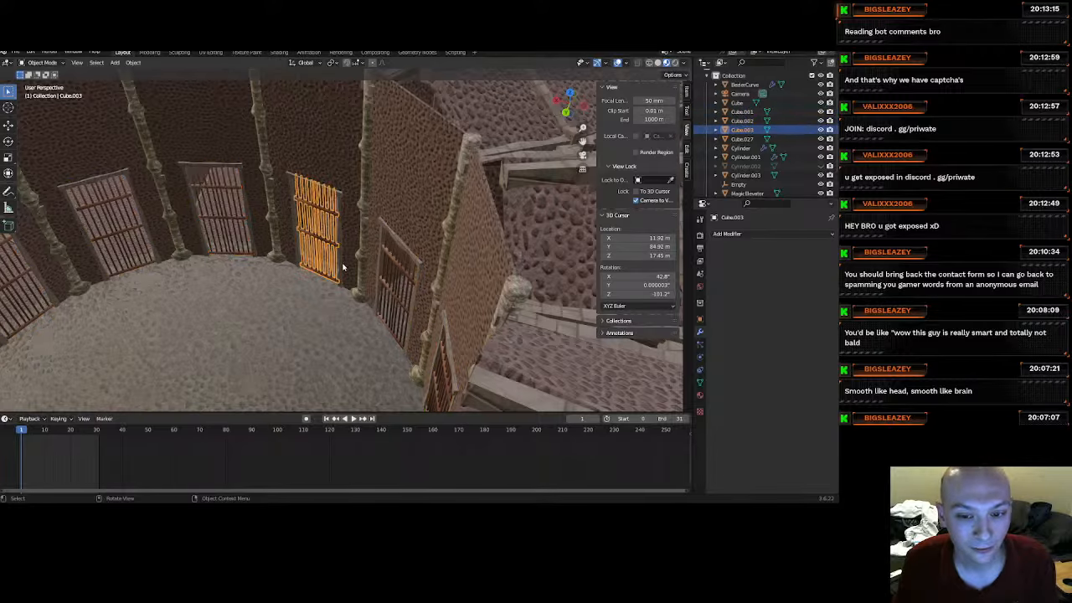
Select the remaining joined gate bars, Cube.001, and switch them to Edit Mode.
middle_click_drag(321, 237, 433, 269)
left_click(425, 259)
scroll(431, 261, "up", 2)
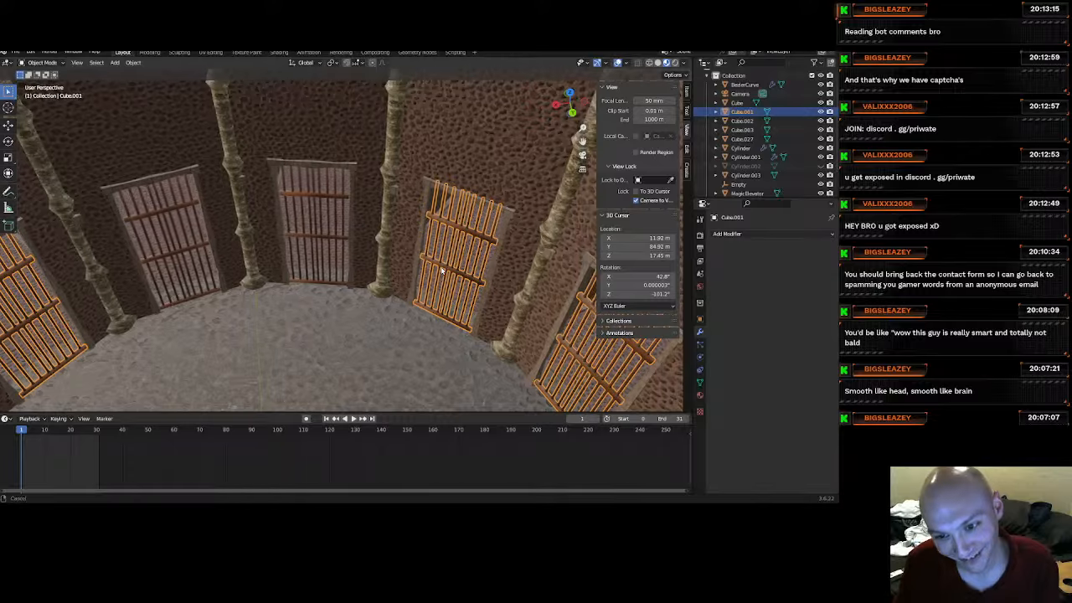
left_click(46, 69)
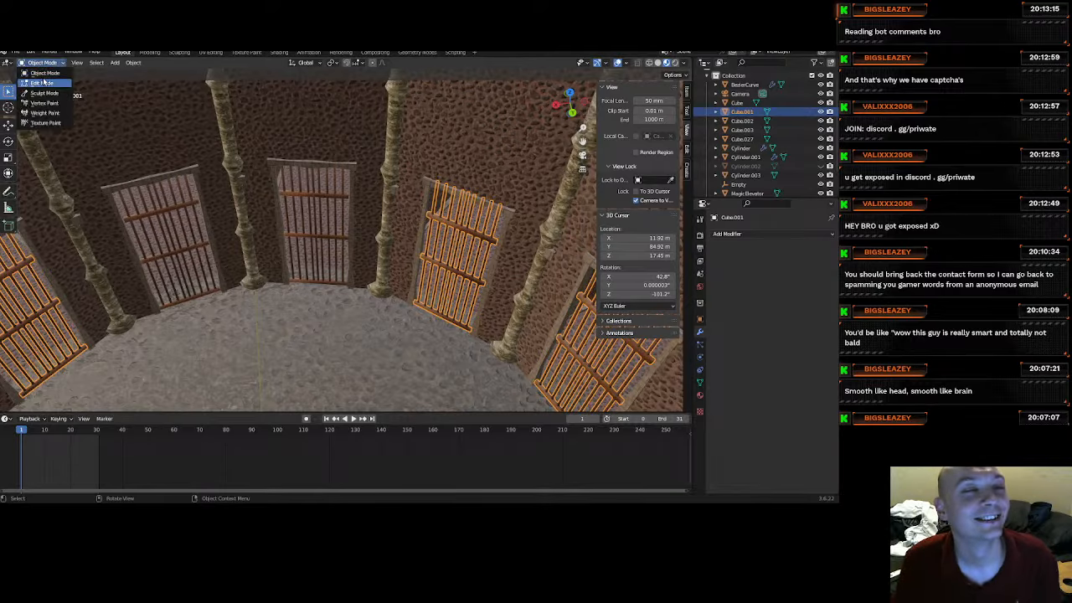
left_click(42, 81)
Select the linked geometry of every bar and crossbar on the third cell gate and separate the selection into its own object.
scroll(455, 235, "up", 2)
middle_click_drag(455, 237, 412, 252)
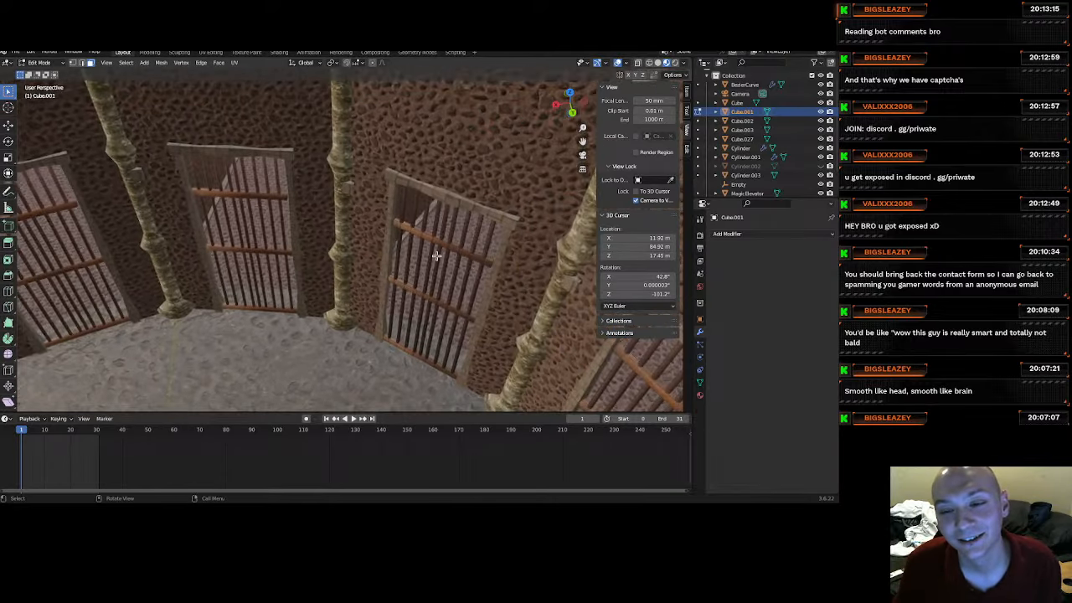
scroll(437, 256, "up", 4)
middle_click_drag(493, 259, 444, 253)
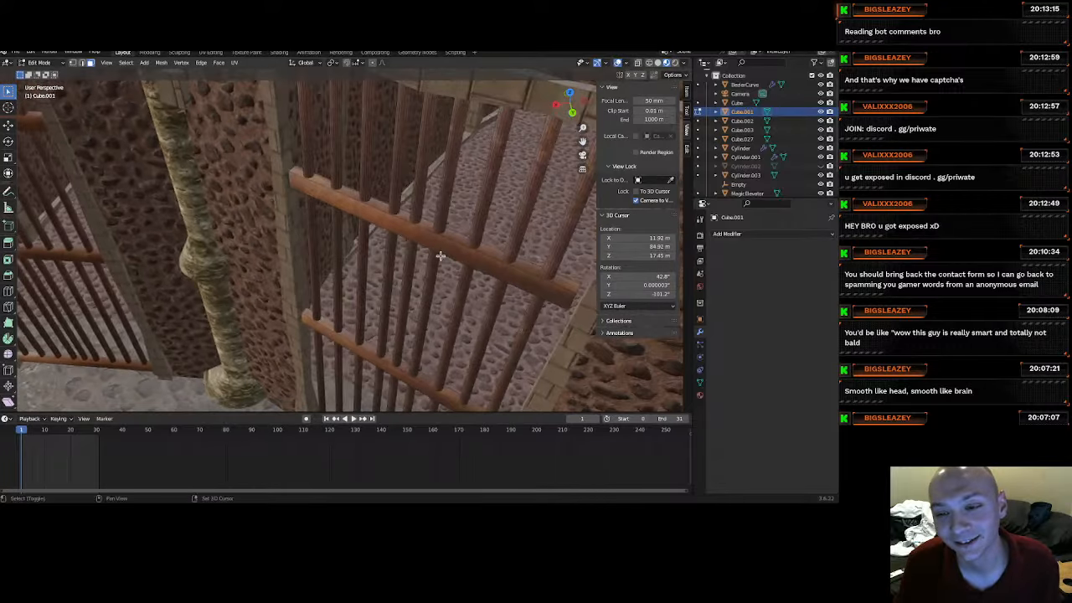
key("l")
key("l")
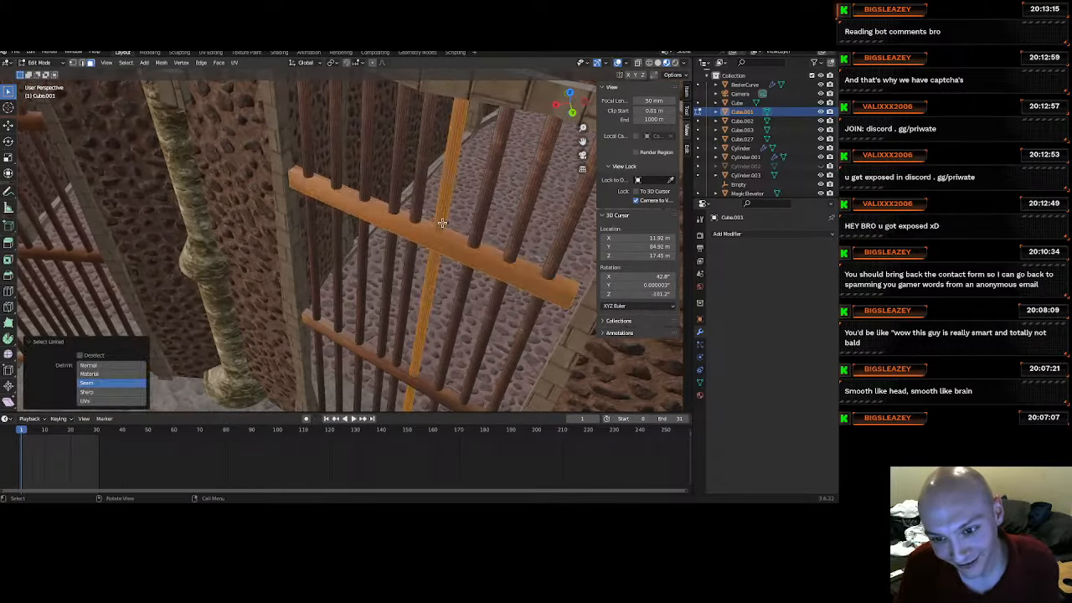
key("l")
key("l")
key("l")
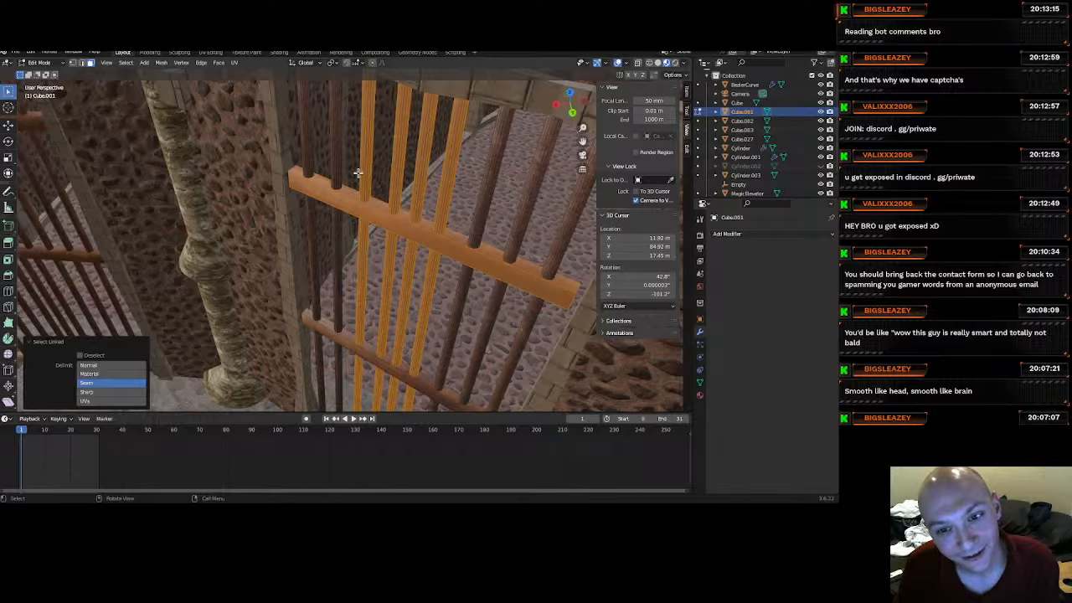
key("l")
key("l")
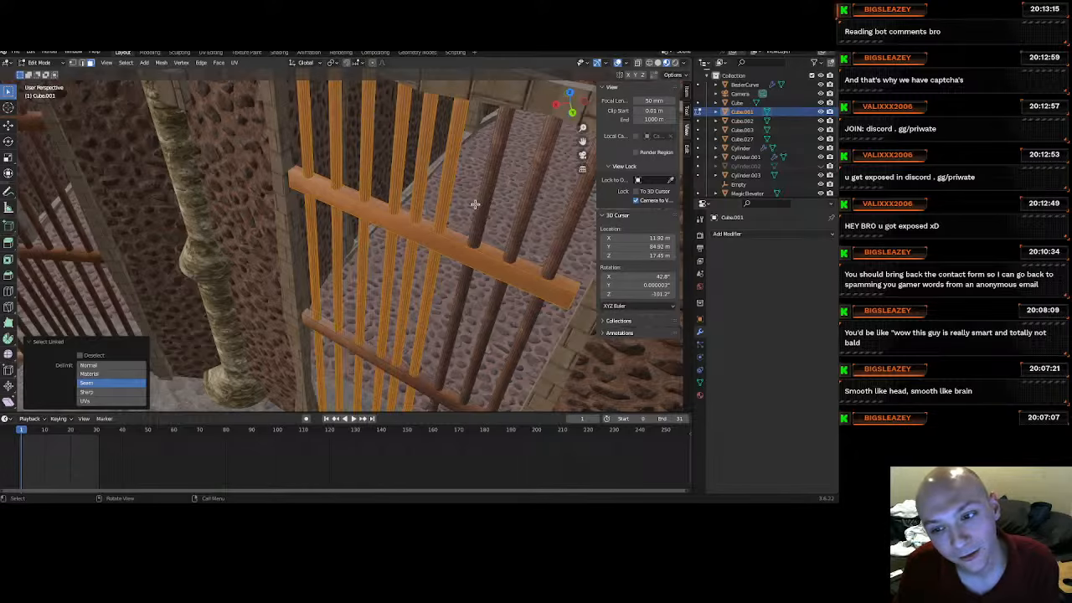
key("l")
key("l")
key("l")
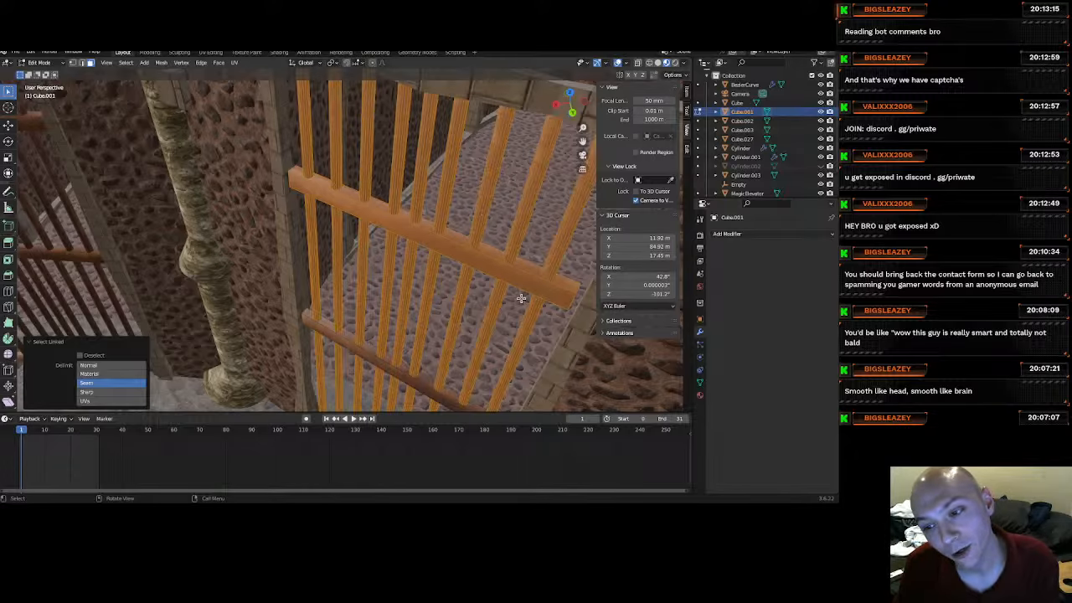
scroll(427, 357, "down", 5)
key("l")
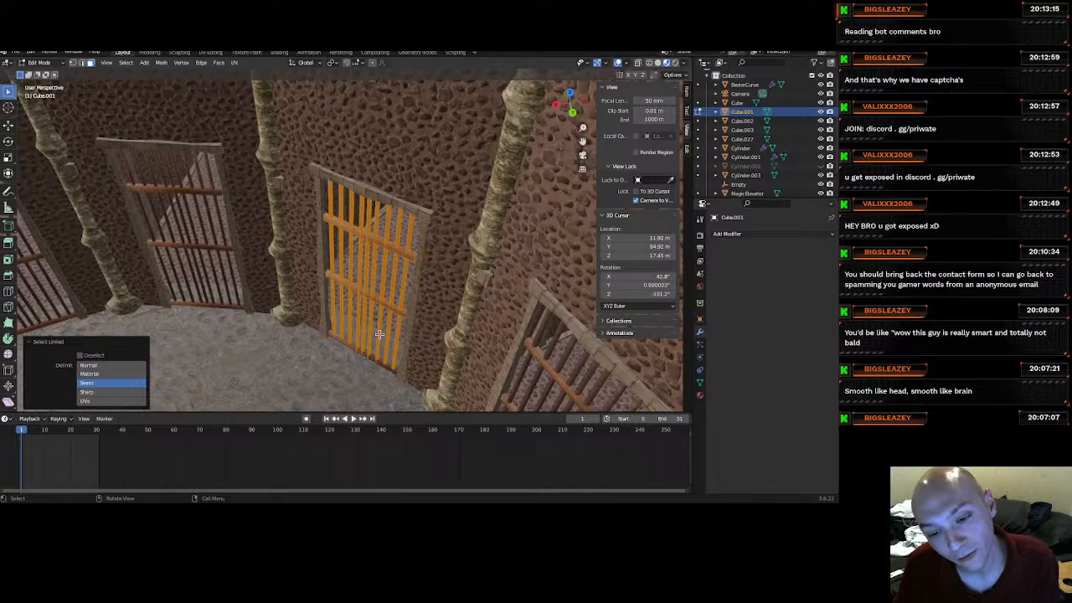
key("l")
key("p")
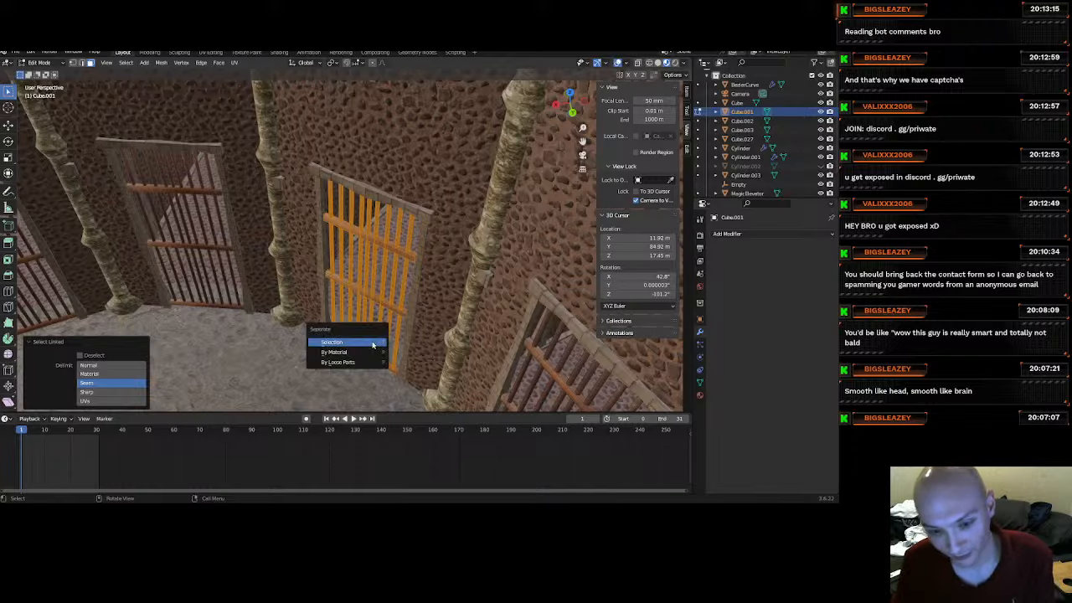
left_click(373, 345)
Select all linked bars and crossbars of the fourth gate, right of the one just separated, and separate them by selection.
middle_click_drag(385, 353, 349, 281)
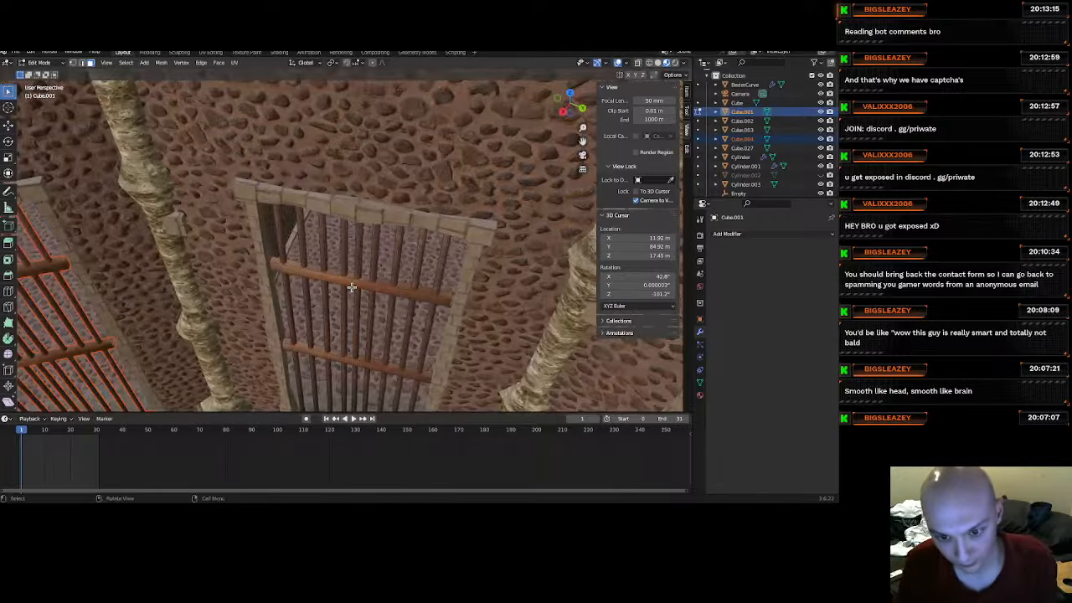
key("l")
key("l")
key("l")
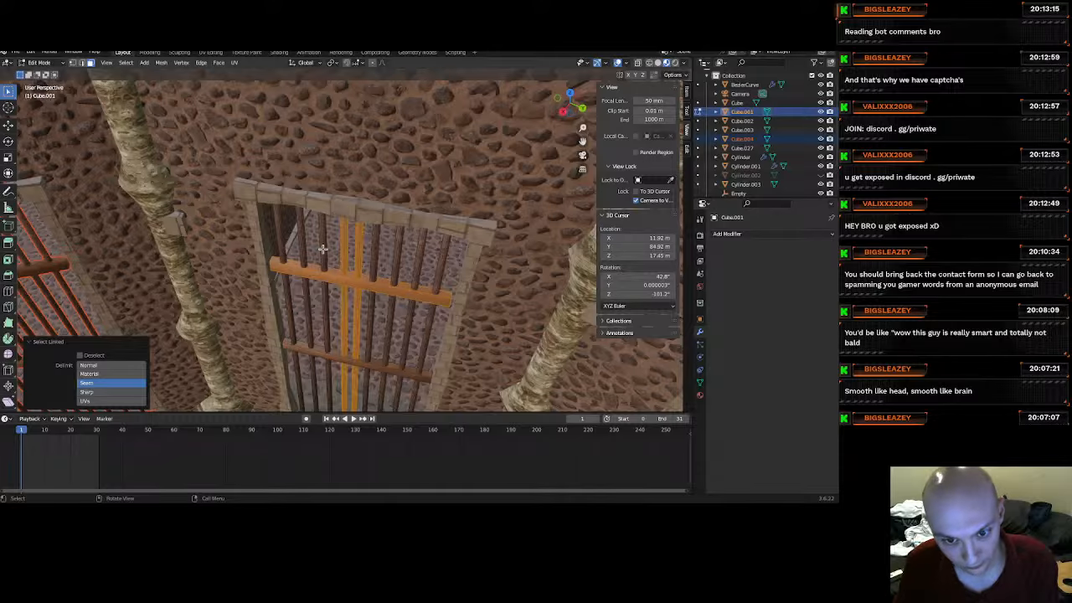
key("l")
key("l")
key("l")
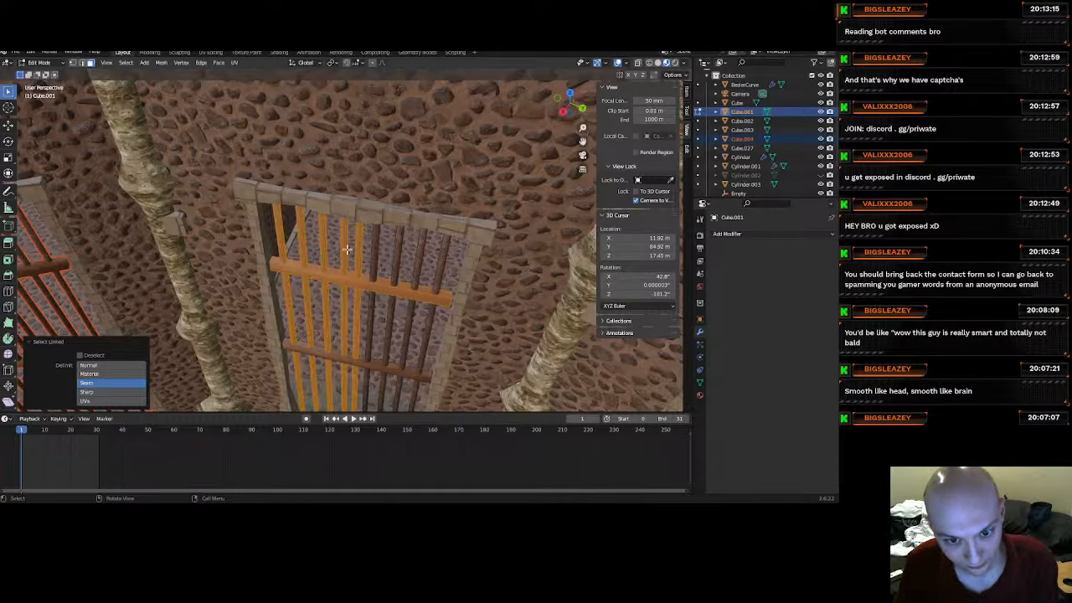
key("l")
key("l")
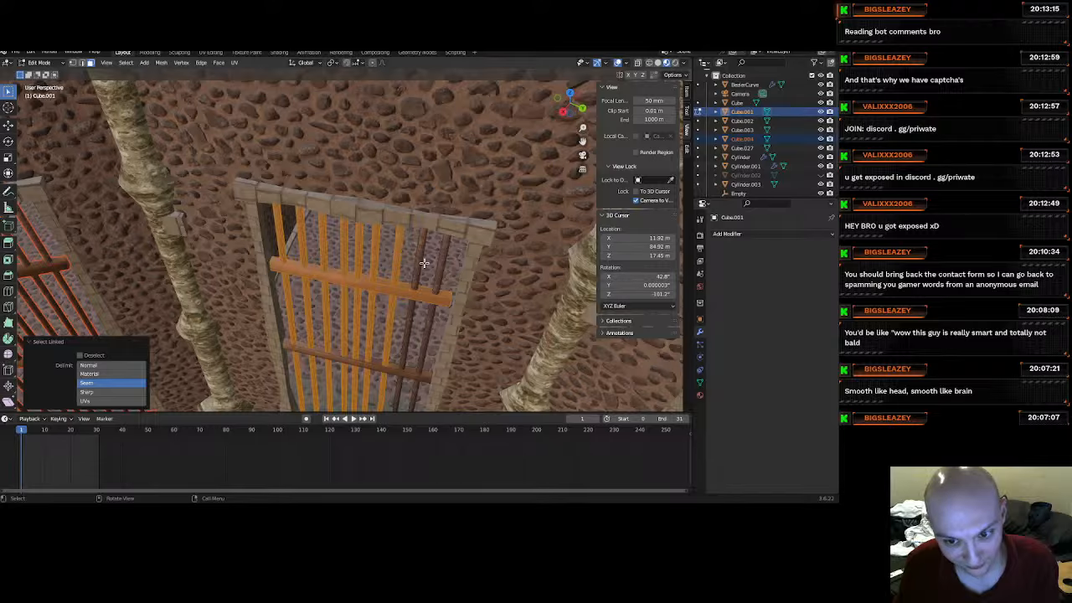
key("l")
key("l")
key("l")
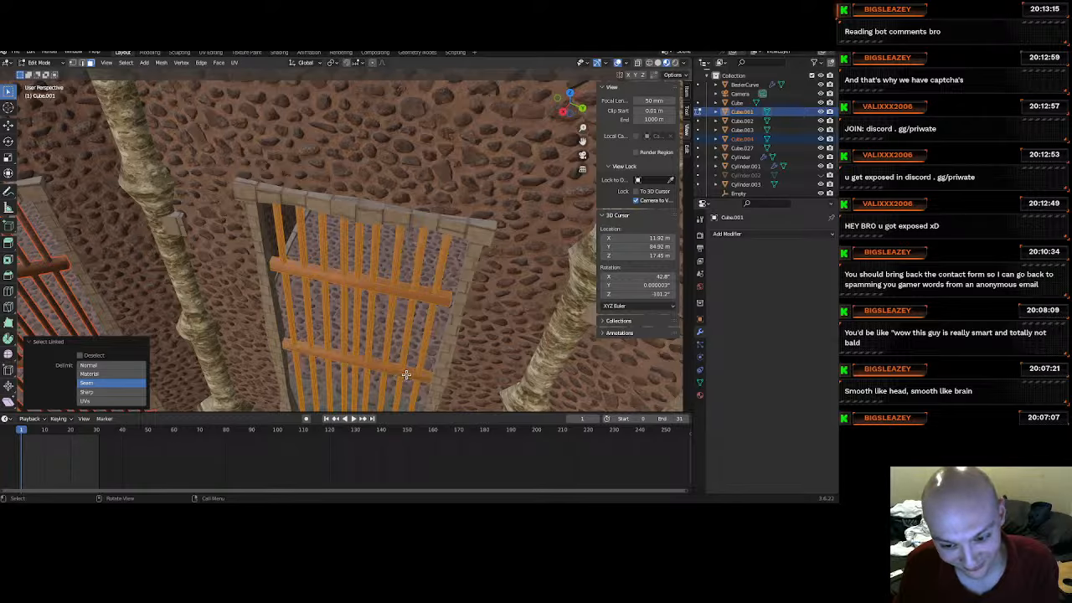
scroll(403, 375, "down", 5)
key("l")
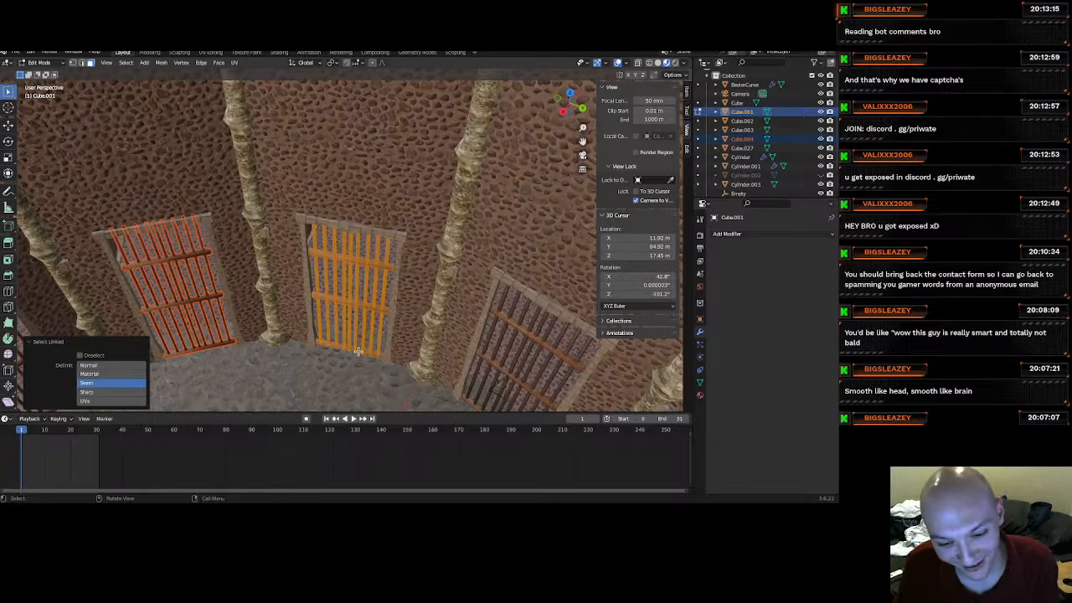
key("p")
left_click(365, 320)
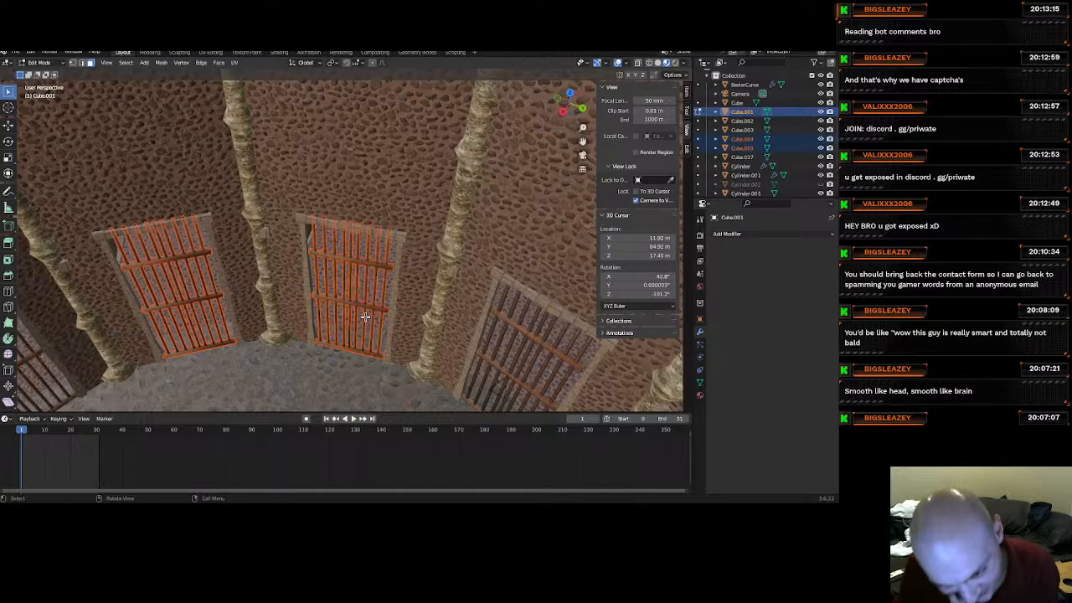
Select the linked geometry of the fifth gate's vertical bars and crossbars and separate the selection into its own object.
middle_click_drag(366, 316, 394, 299)
scroll(402, 310, "up", 6)
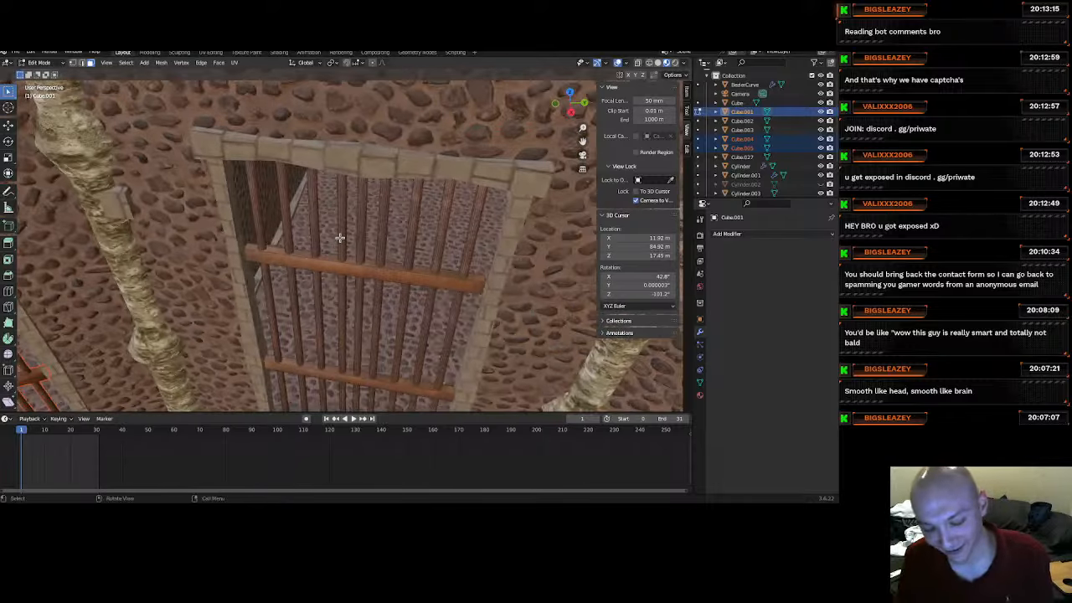
key("l")
key("l")
key("l")
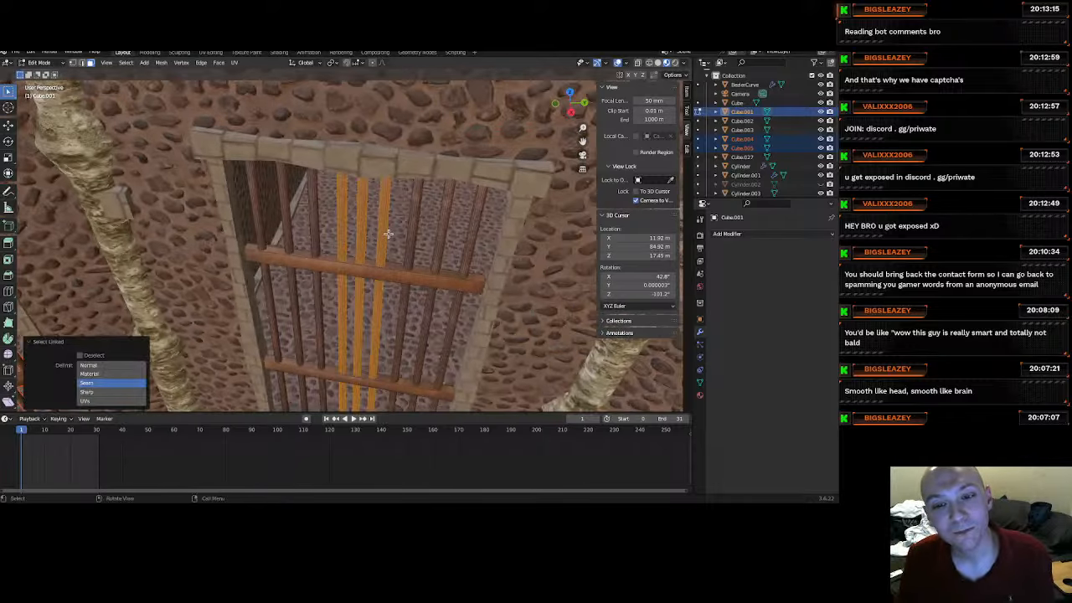
key("l")
key("l")
key("l")
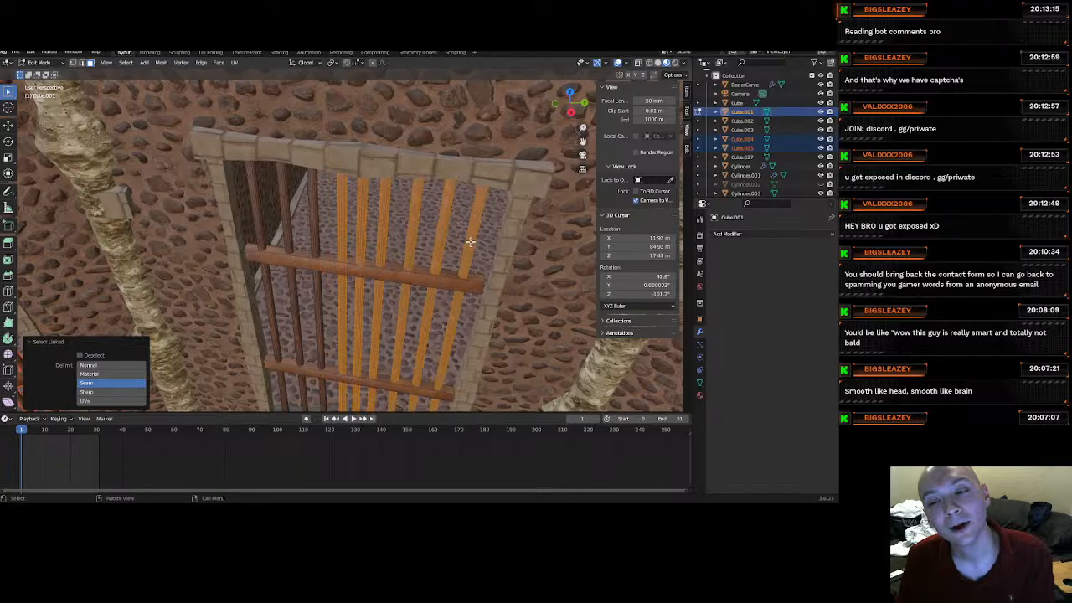
key("l")
key("l")
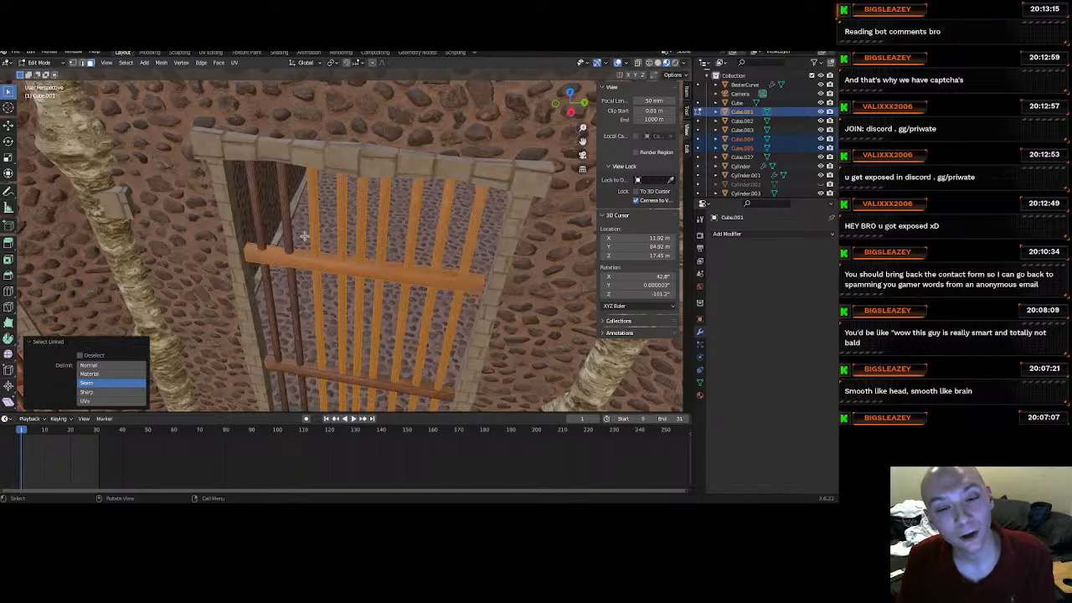
key("l")
key("l")
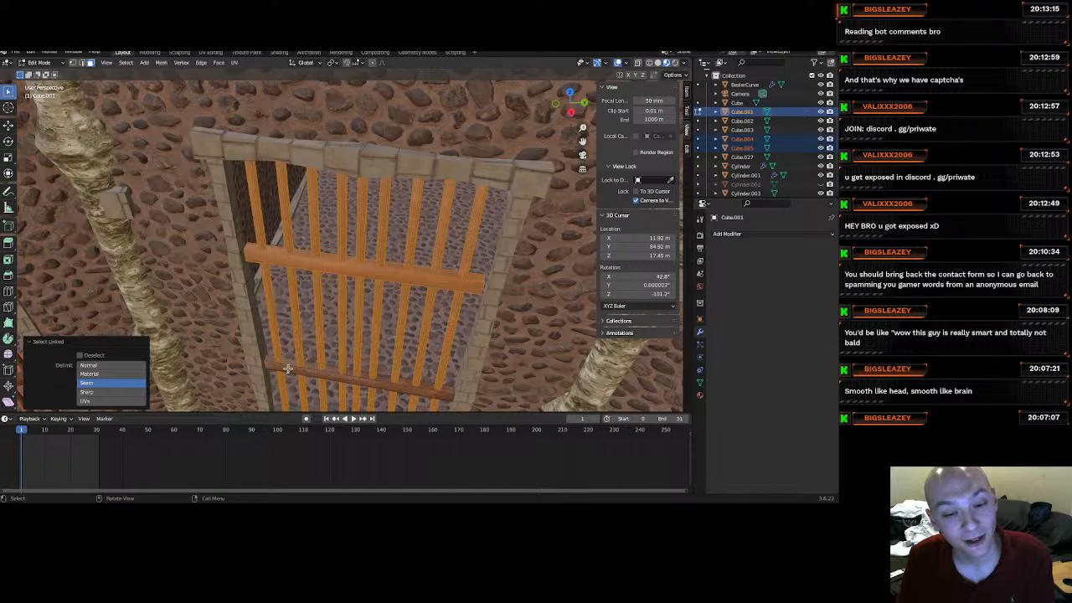
key("l")
scroll(296, 367, "down", 5)
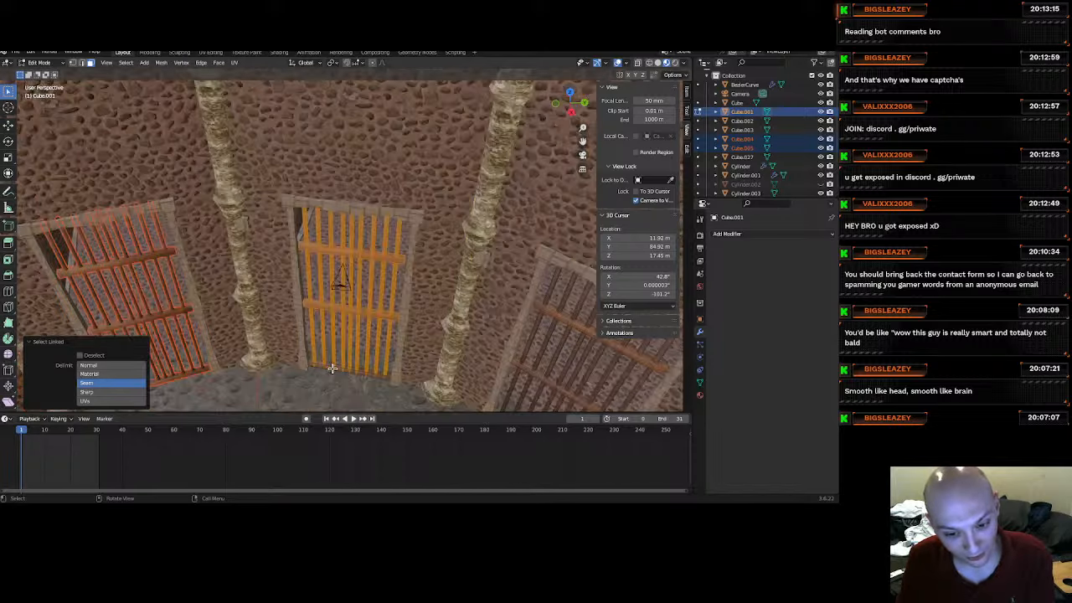
key("l")
key("p")
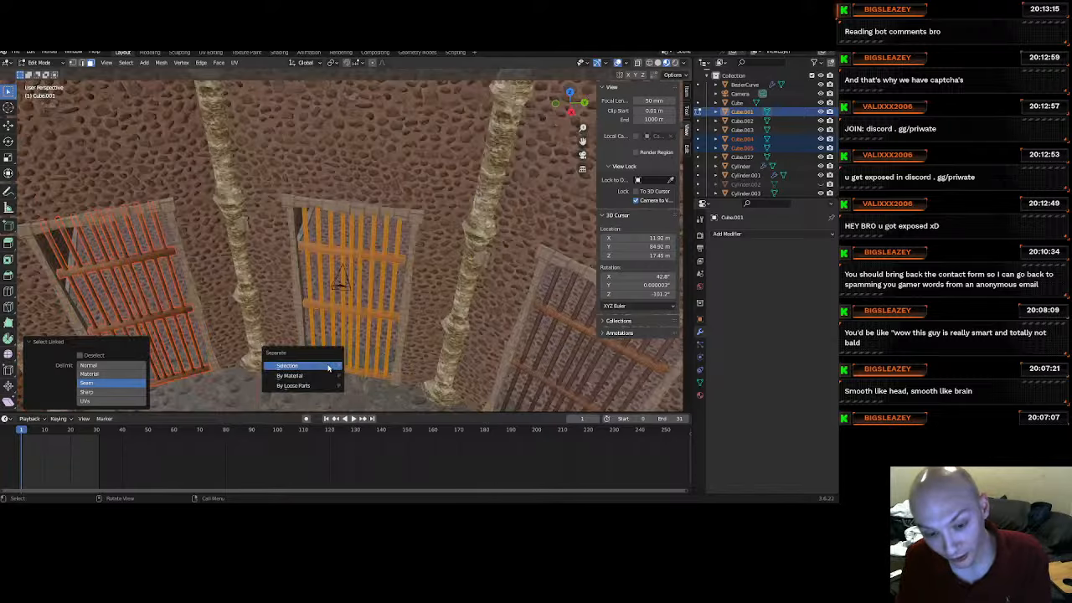
left_click(329, 367)
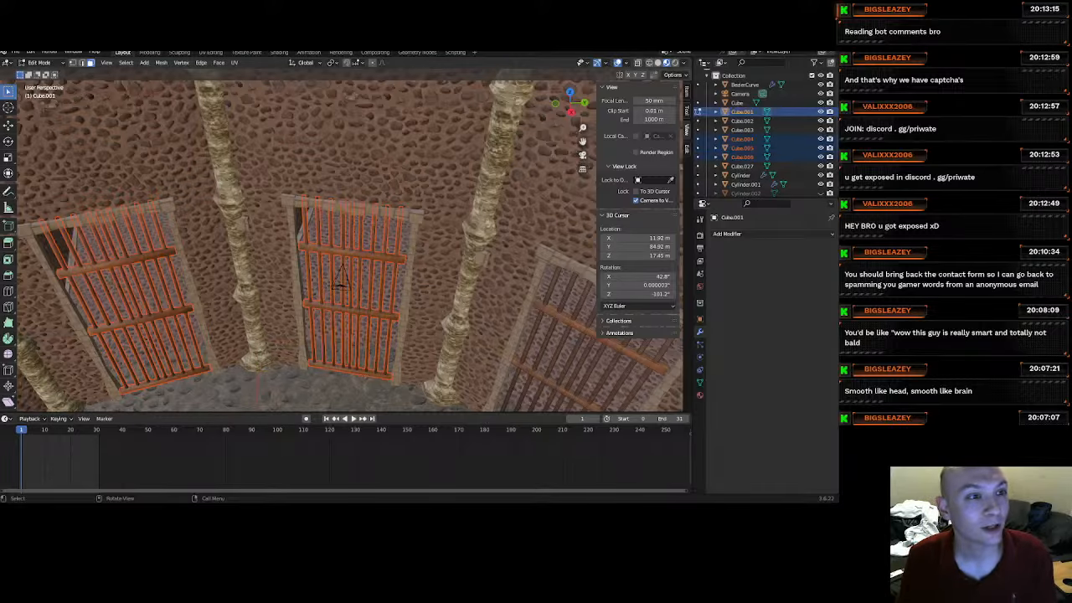
Switch to Chrome, play and pause the YouTube video "Where There's a Whip There's a Way!", and return to Blender.
key("alt+Tab")
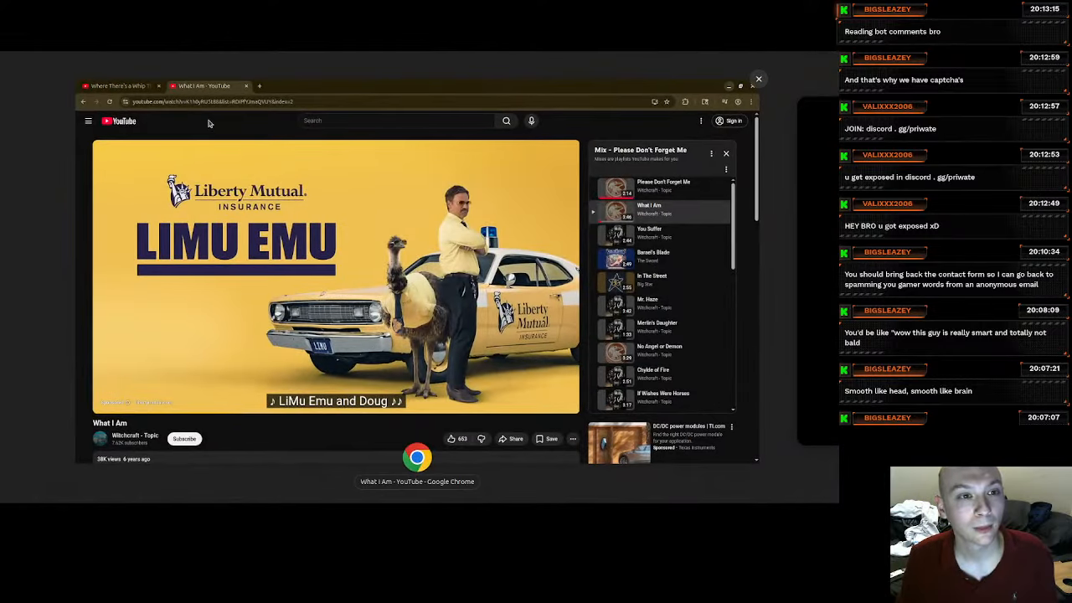
key("super+Up")
key("ctrl+Tab")
left_click(301, 253)
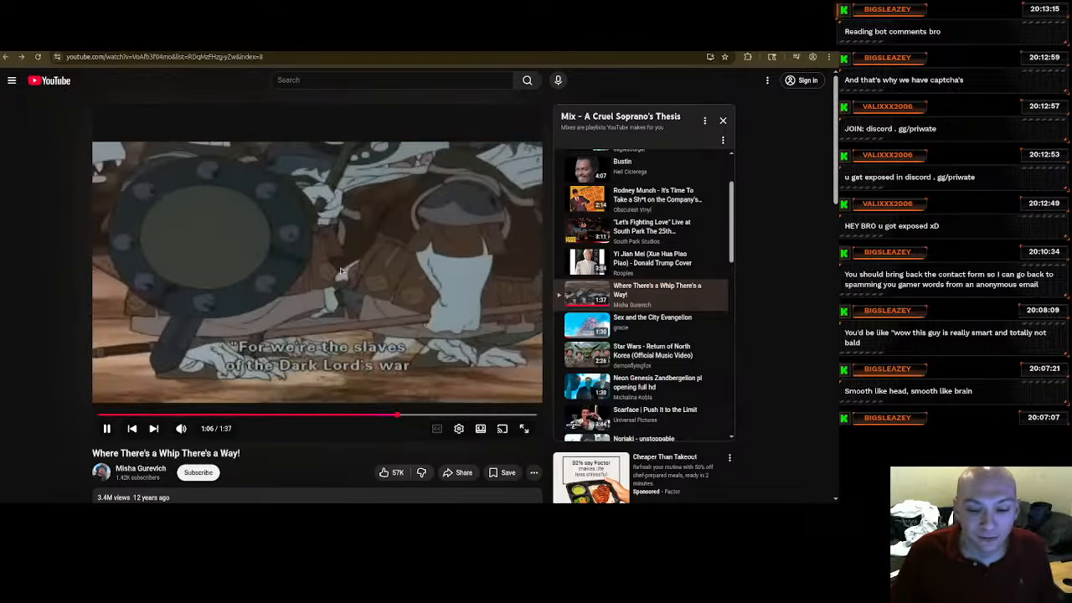
left_click(232, 208)
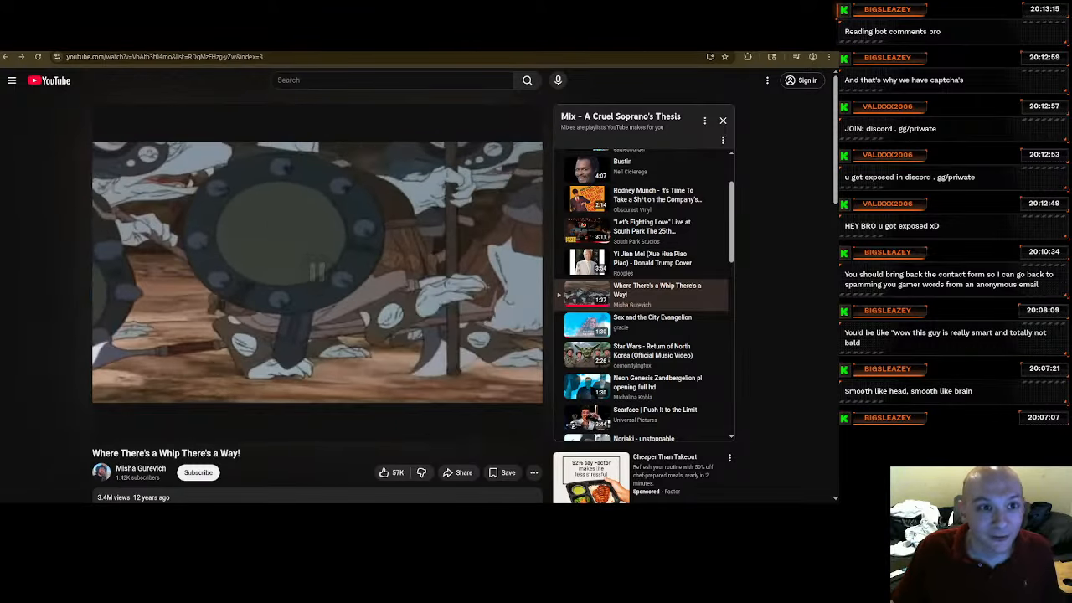
key("alt+Tab")
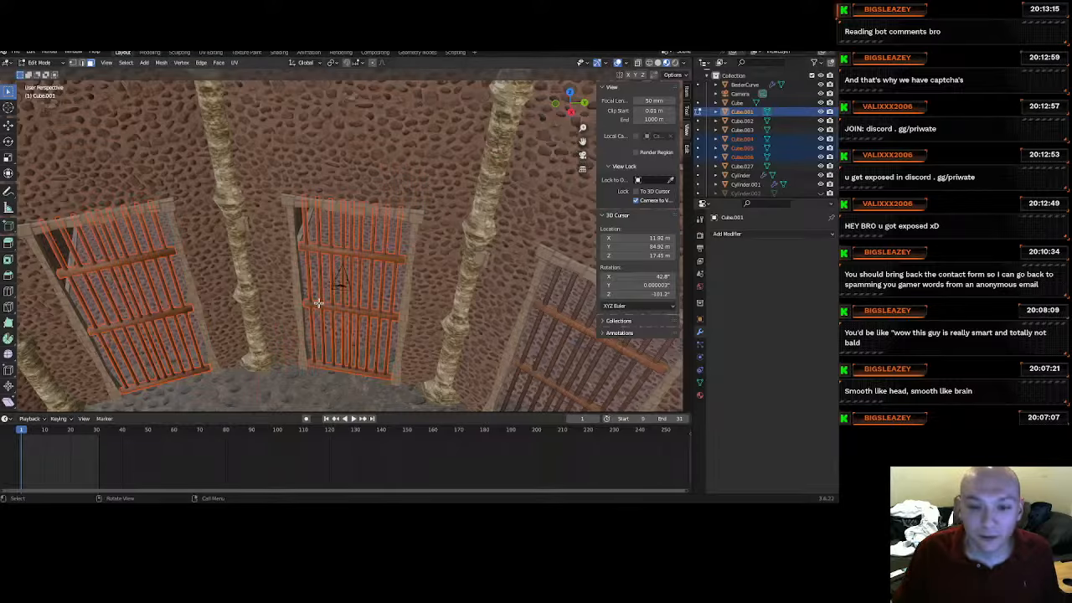
Leave Edit Mode for Object Mode and select the most recently separated gate to check it.
scroll(346, 325, "down", 3)
middle_click_drag(340, 285, 335, 246, "shift")
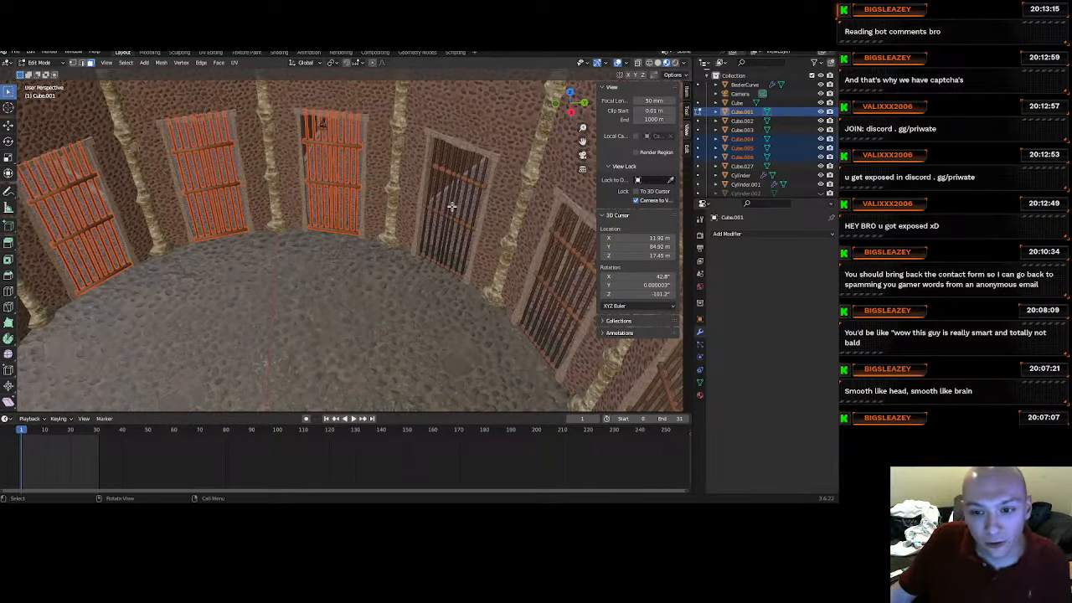
scroll(444, 209, "up", 5)
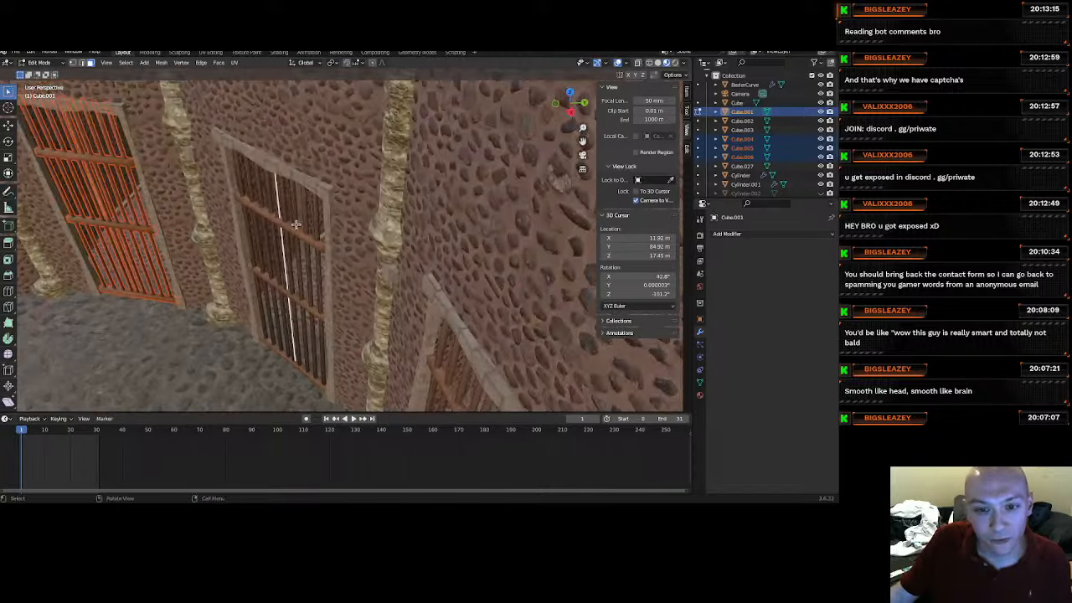
left_click(56, 64)
left_click(42, 73)
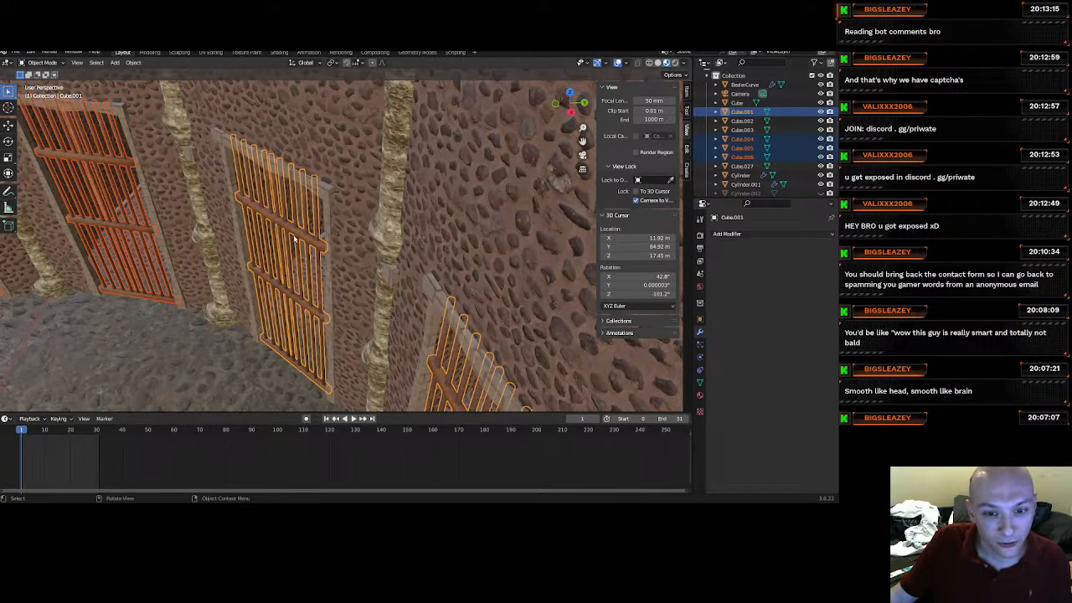
middle_click_drag(294, 238, 484, 286)
left_click(452, 289)
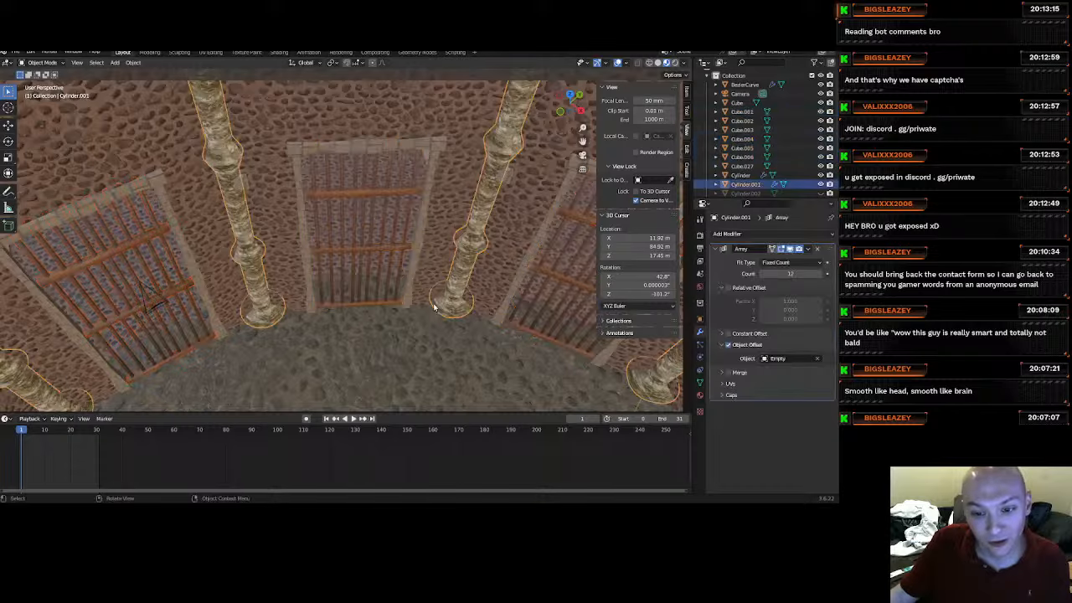
scroll(431, 312, "down", 5)
middle_click_drag(402, 313, 283, 195, "shift")
left_click(283, 195)
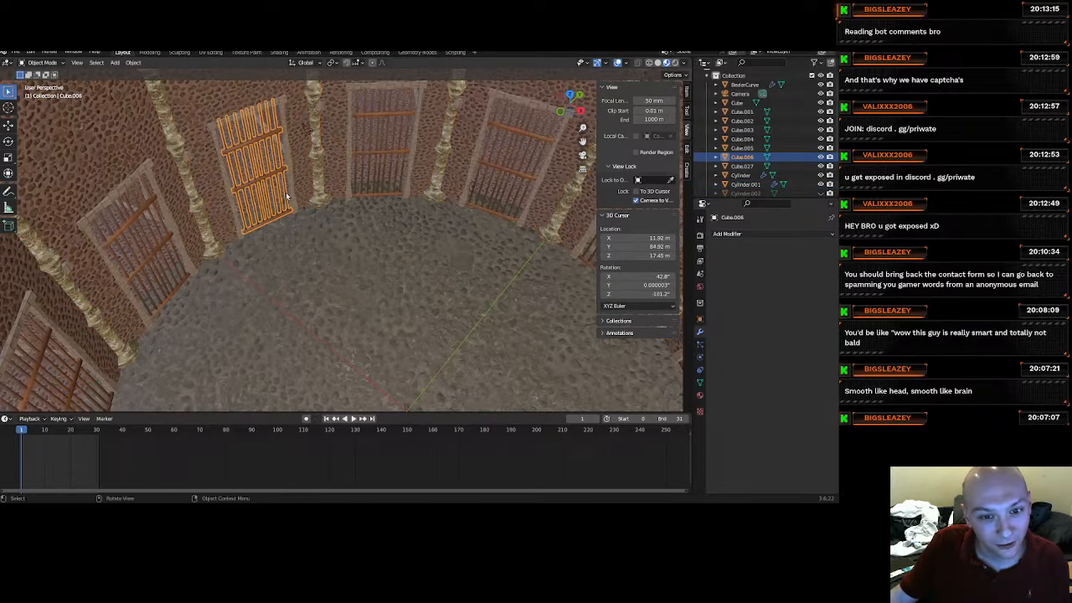
Select the earlier separated gates around the room in turn to check them, ending with Cube.002 alone.
left_click(164, 243)
middle_click_drag(194, 243, 268, 204)
left_click(273, 276)
left_click(300, 240)
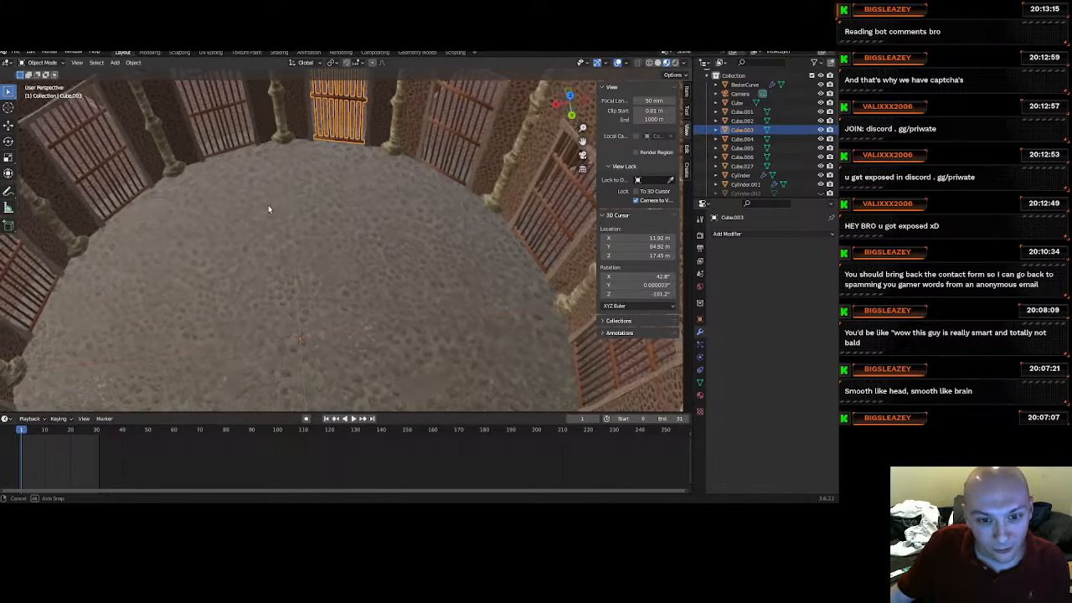
left_click(217, 112)
middle_click_drag(244, 125, 416, 182)
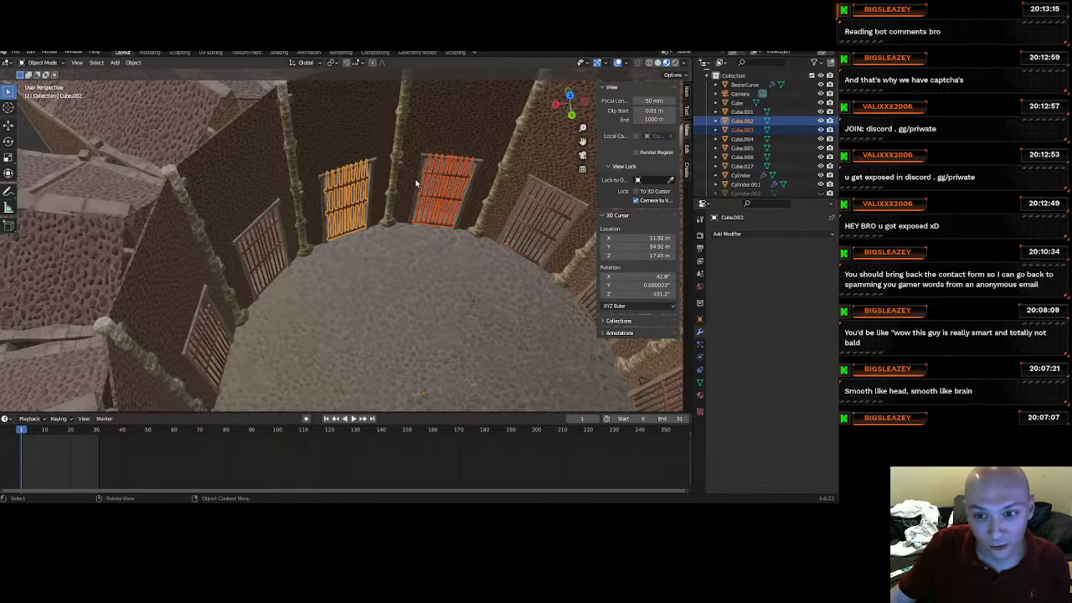
middle_click_drag(374, 216, 345, 208)
left_click(340, 195)
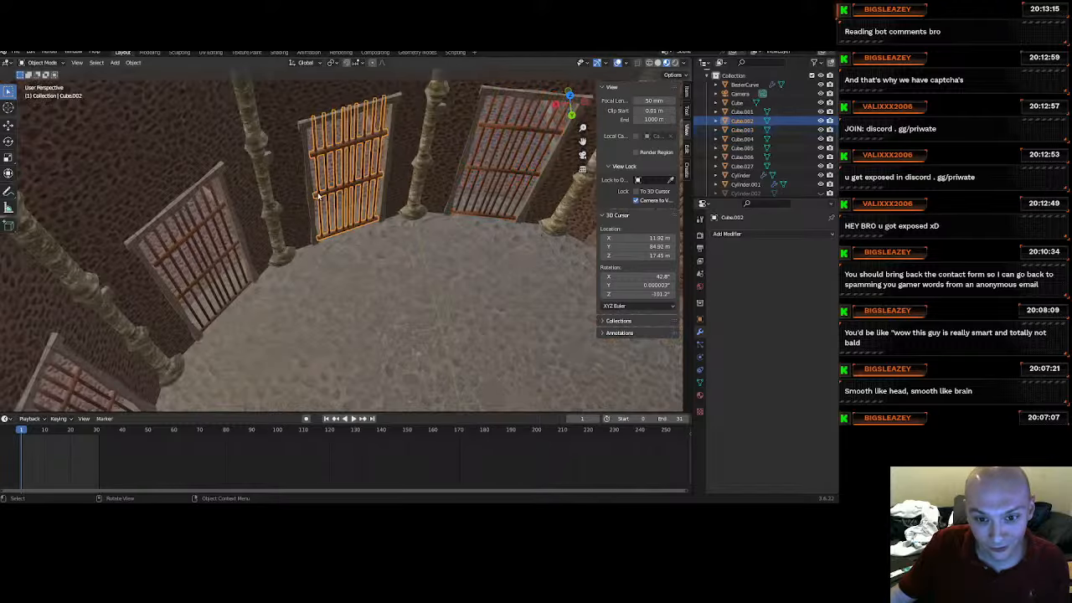
Select Cube.001, the object holding the remaining unseparated gate bars, and enter Edit Mode.
left_click(233, 253)
middle_click_drag(278, 260, 394, 266)
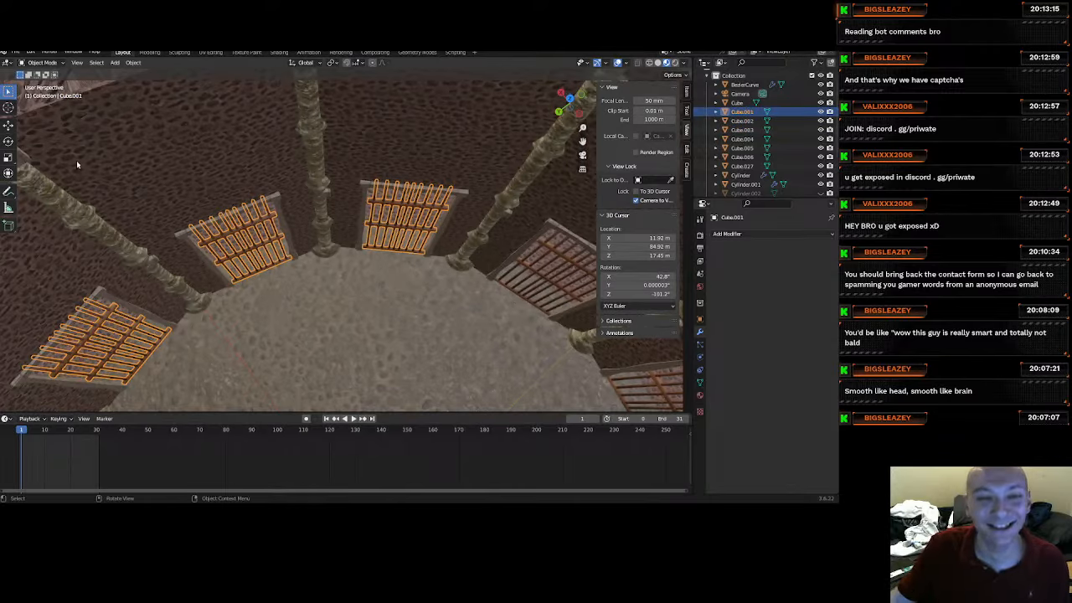
left_click(39, 63)
left_click(36, 83)
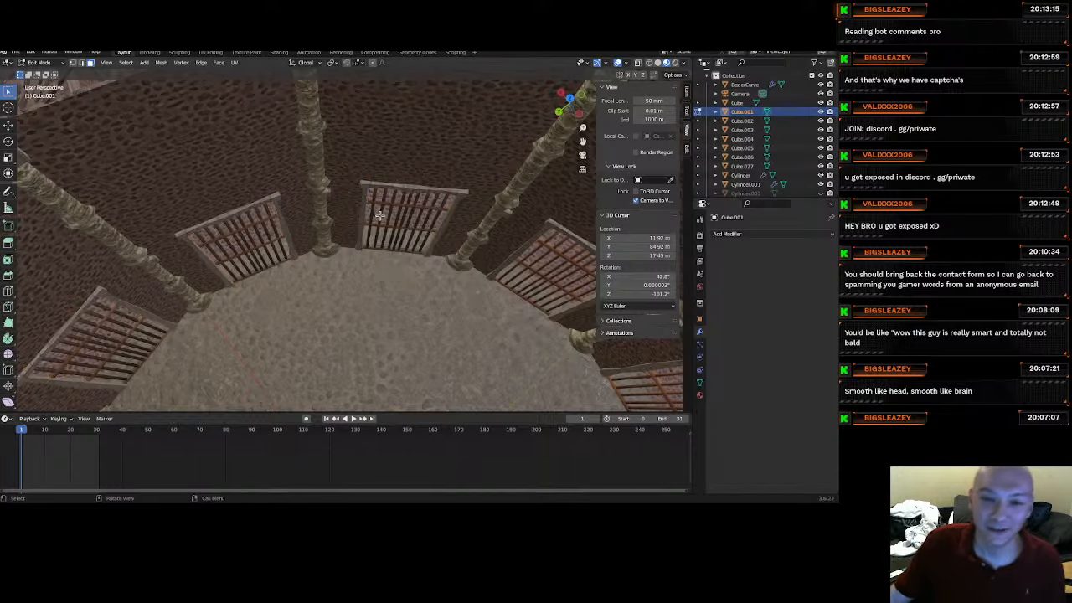
Select the linked geometry of the sixth gate's vertical bars and crossbars and separate the selection into its own object.
scroll(379, 215, "up", 4)
middle_click_drag(459, 205, 391, 166)
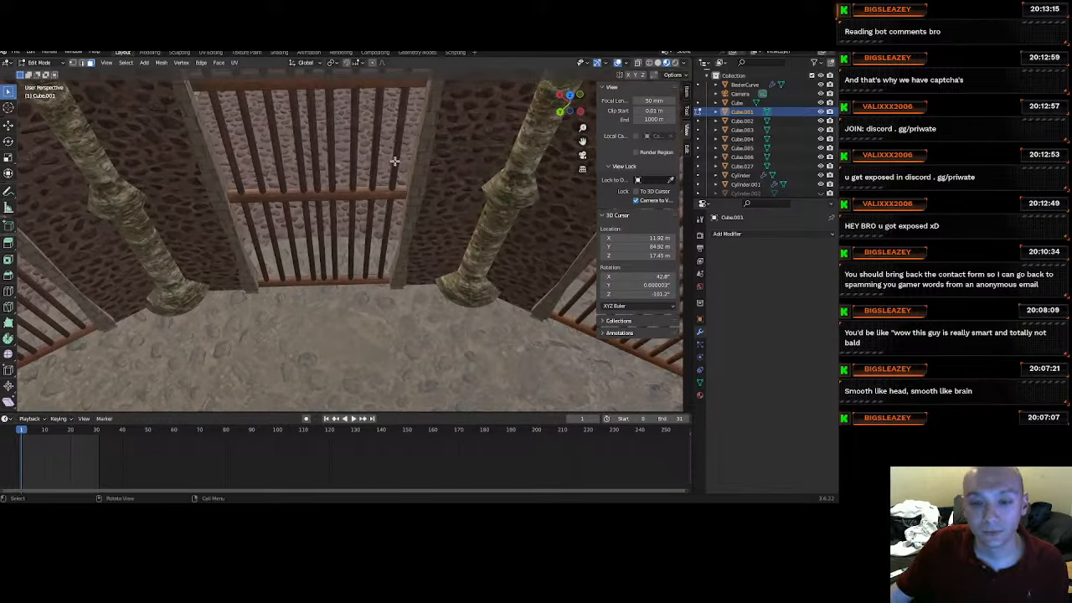
key("l")
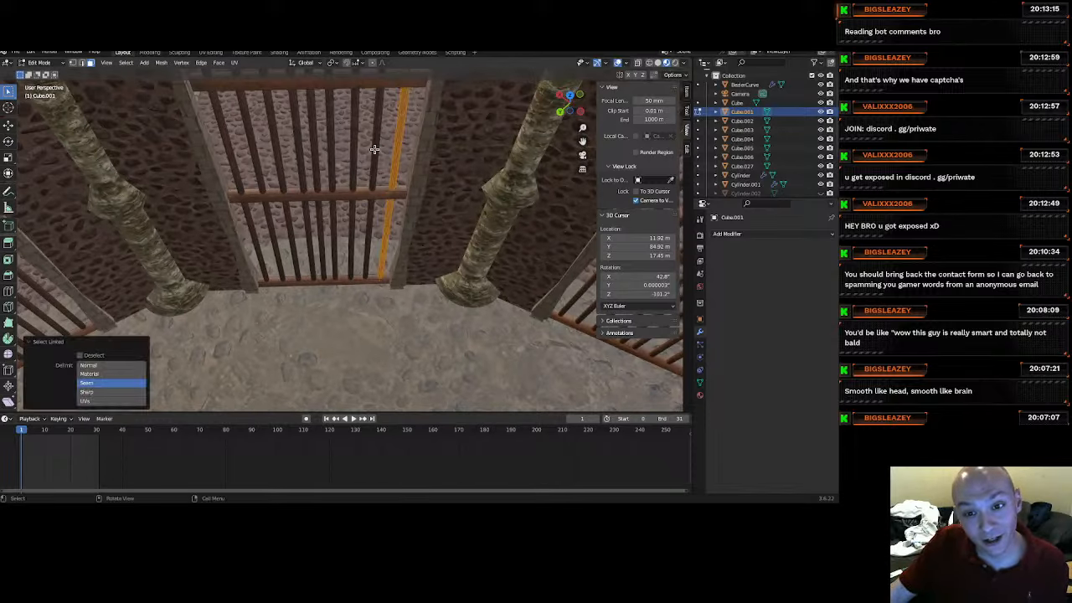
key("l")
key("l")
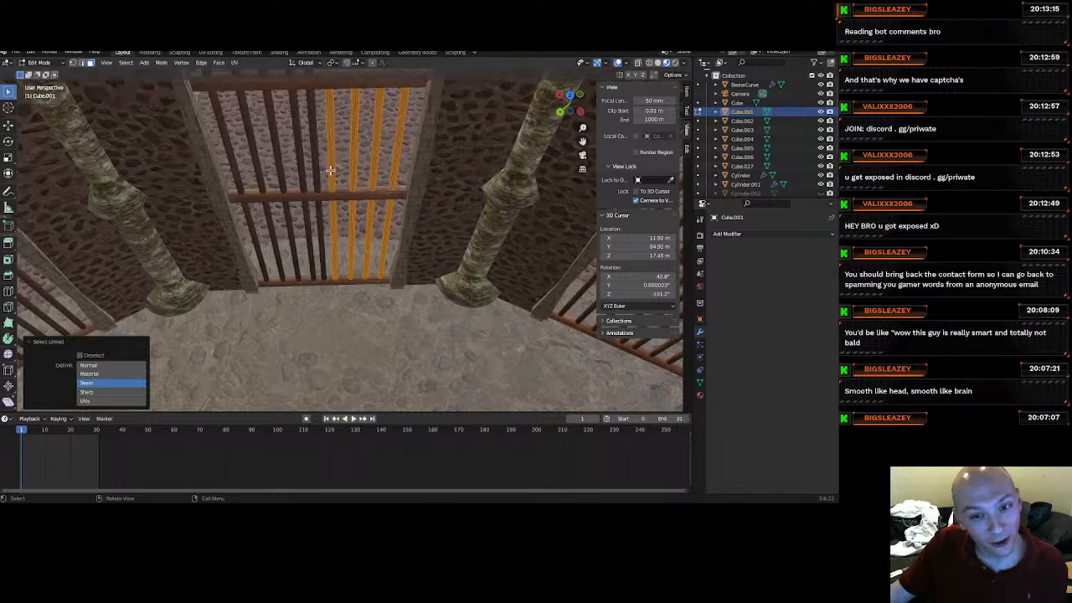
key("l")
key("l")
key("l")
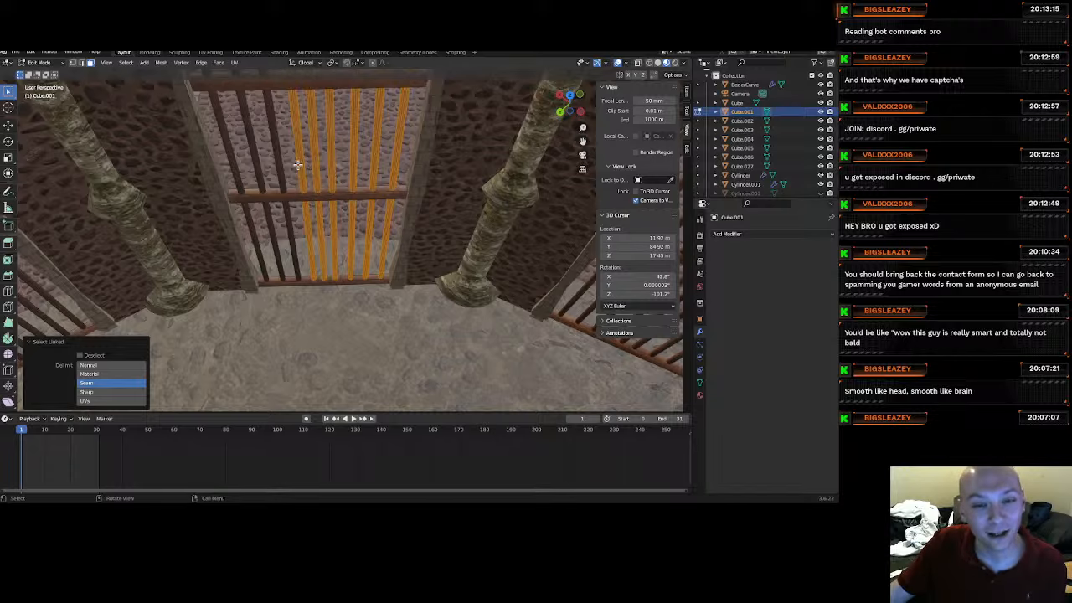
key("l")
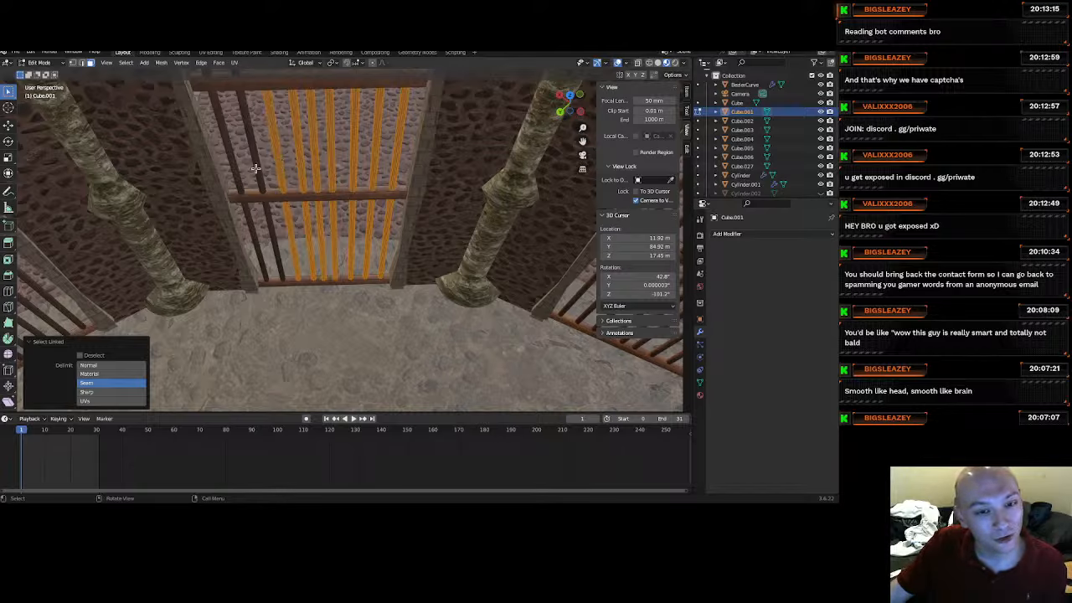
key("l")
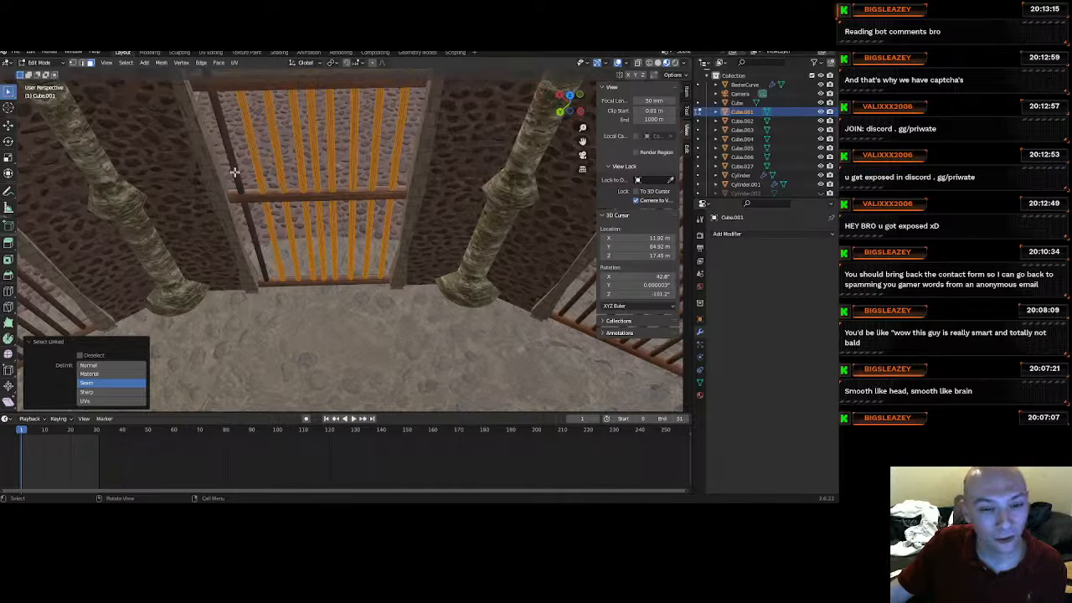
key("l")
key("l")
key("l")
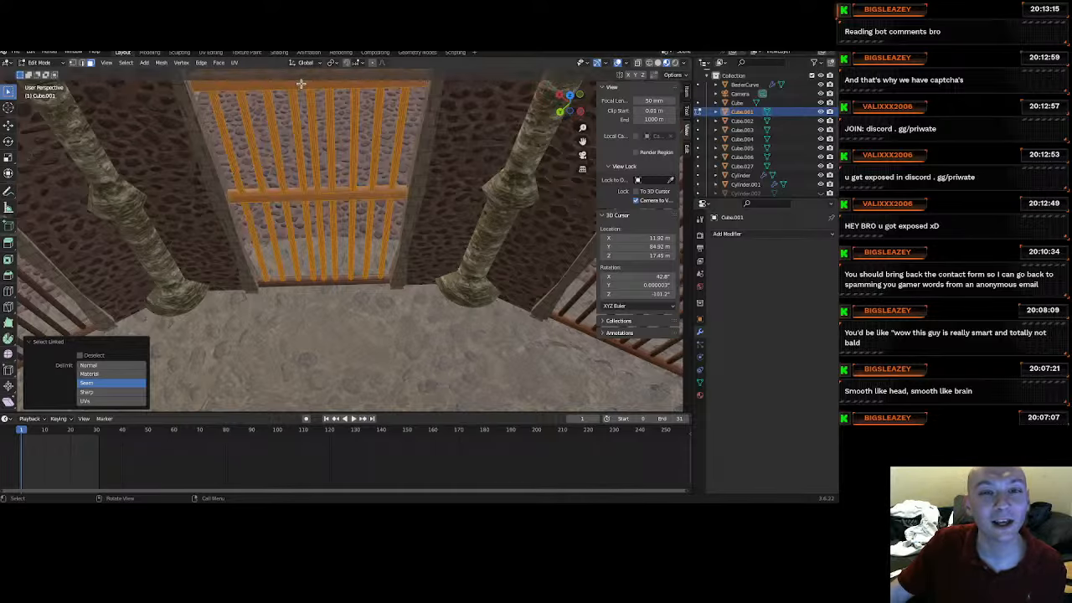
key("l")
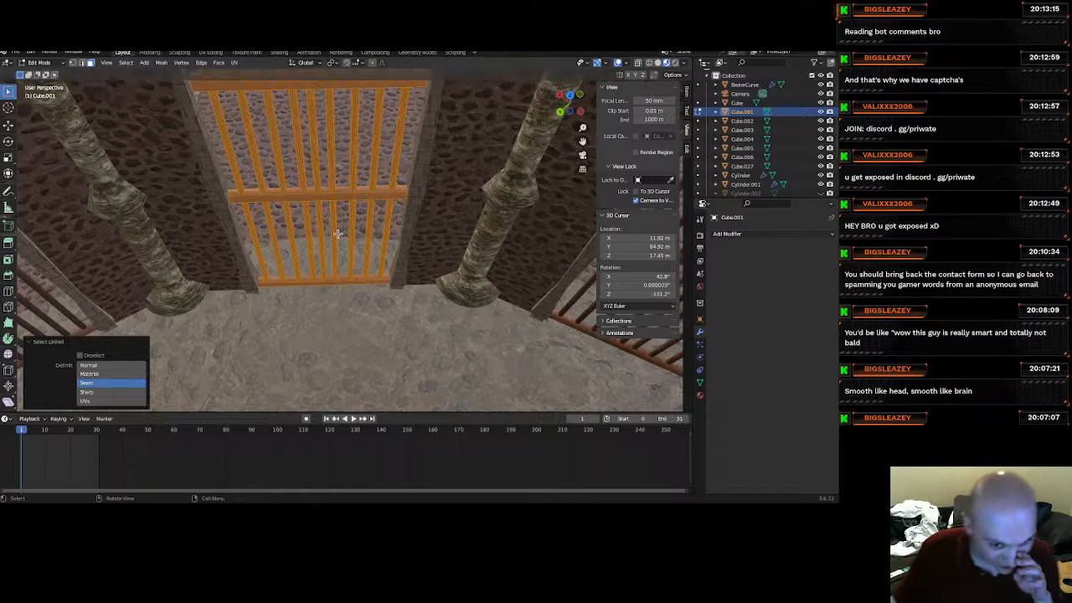
scroll(340, 222, "down", 3)
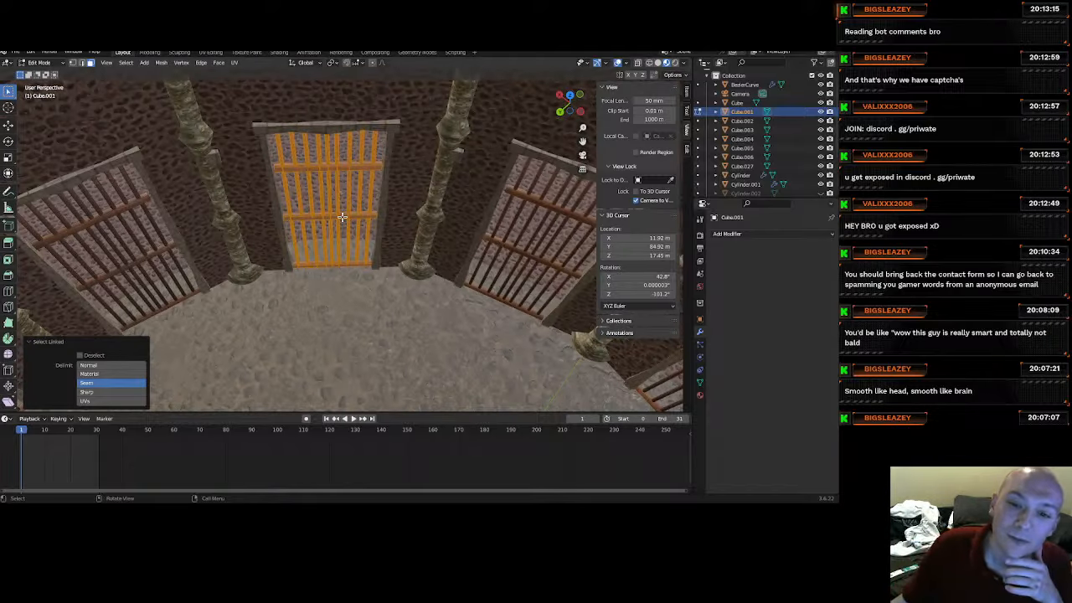
key("p")
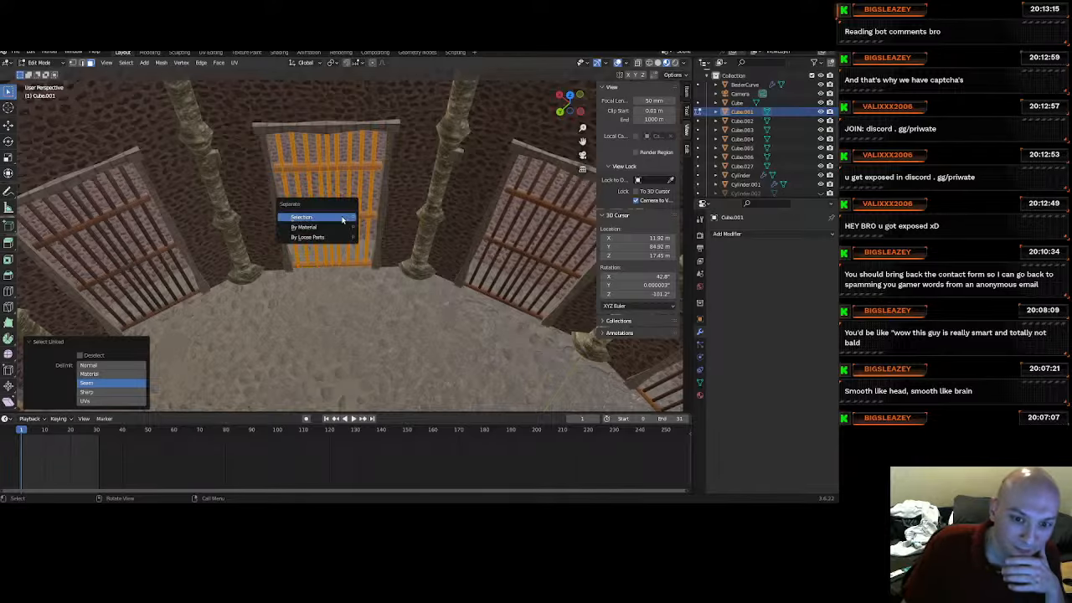
left_click(342, 218)
Select the linked geometry of all vertical bars and crossbars on the gate next to the newly separated one.
middle_click_drag(341, 219, 391, 284)
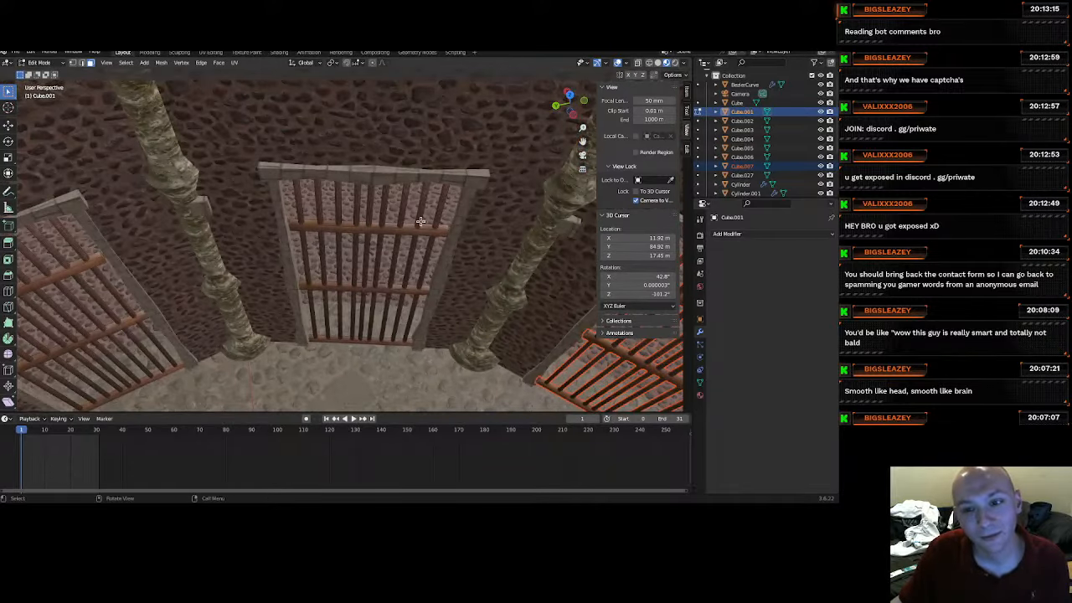
key("l")
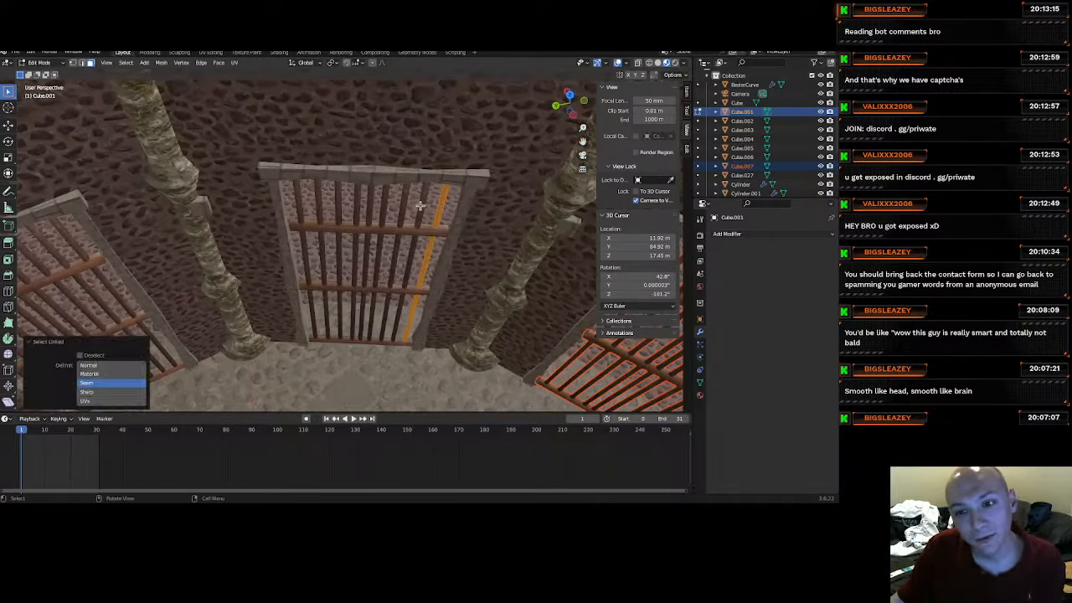
key("l")
key("l")
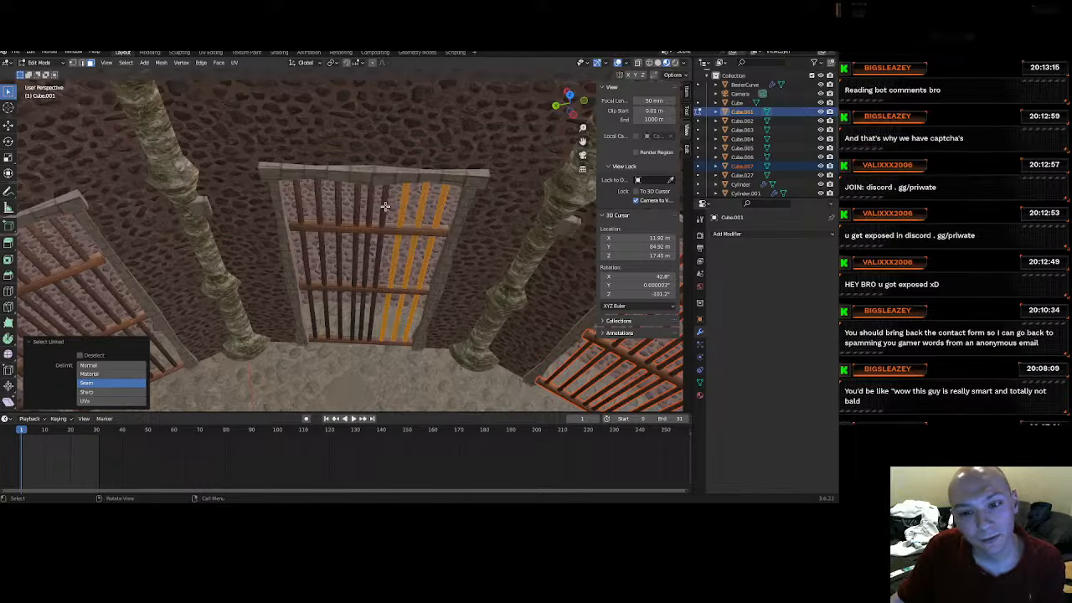
key("l")
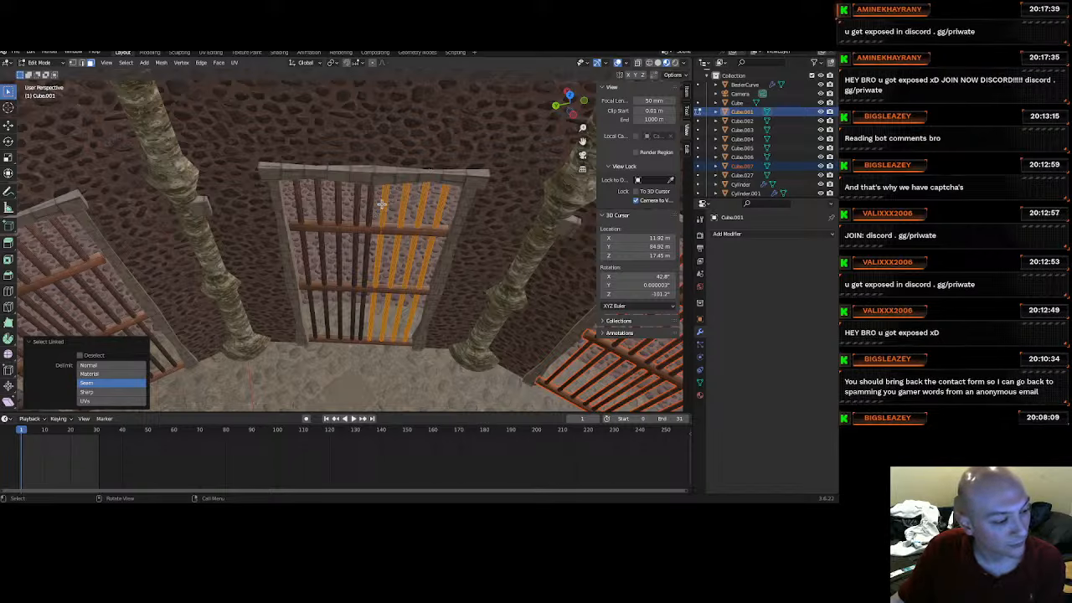
key("l")
key("l")
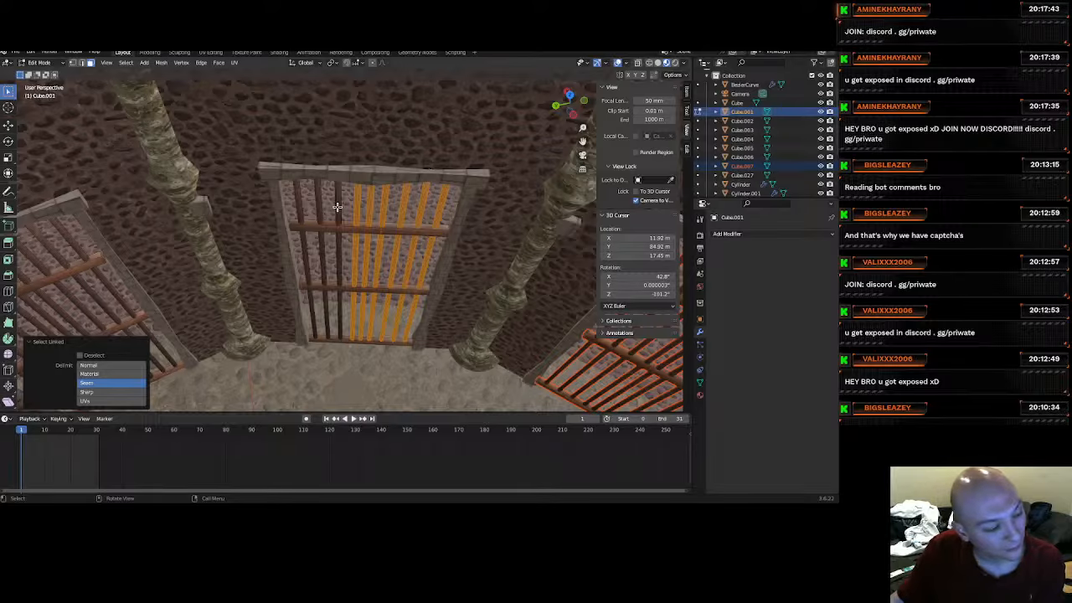
key("l")
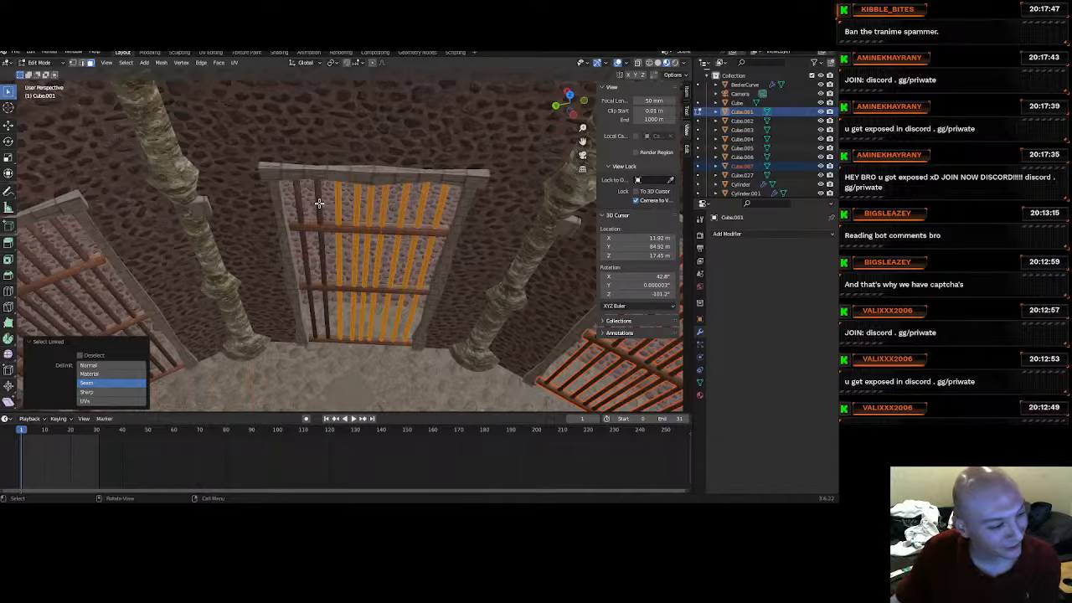
key("l")
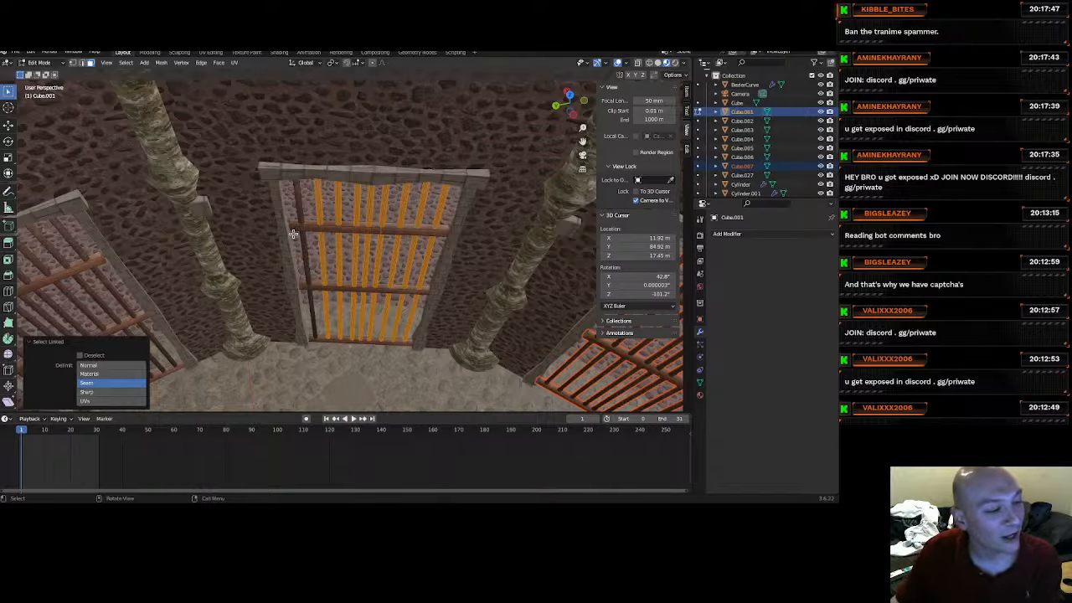
key("l")
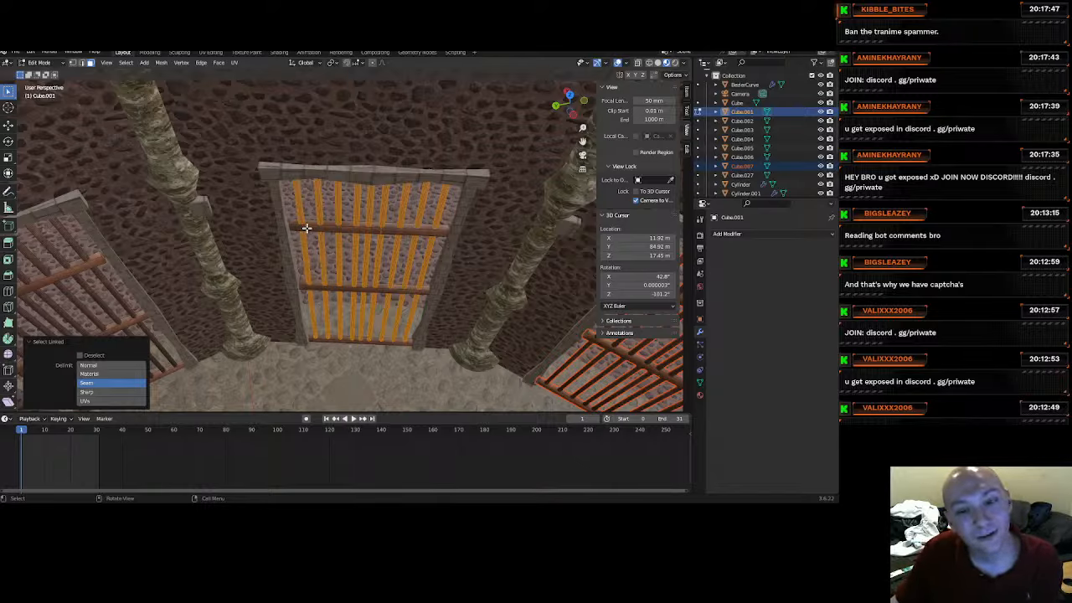
key("l")
key("l")
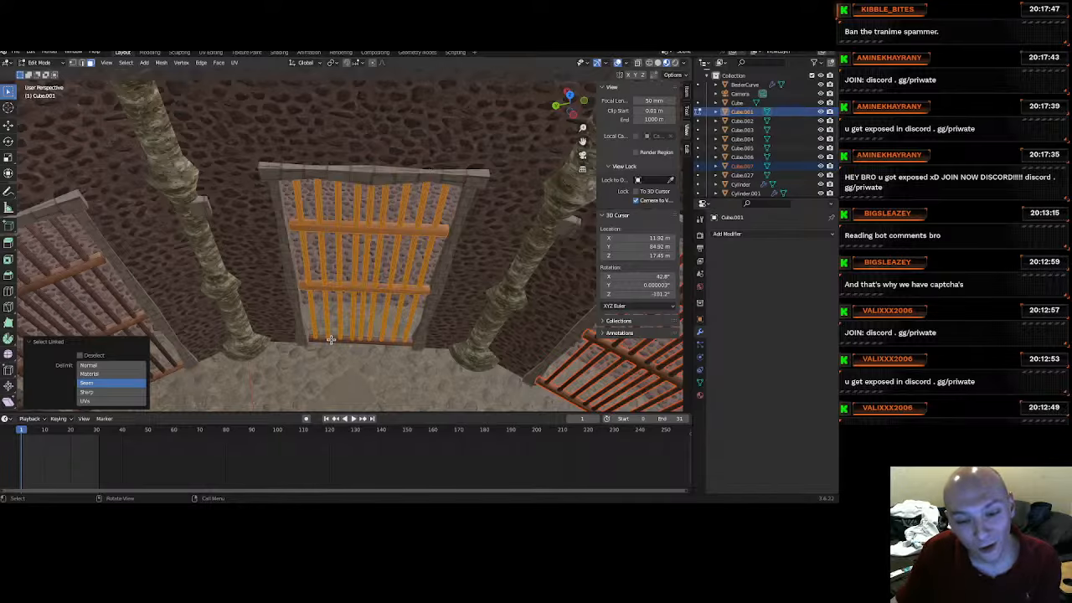
key("l")
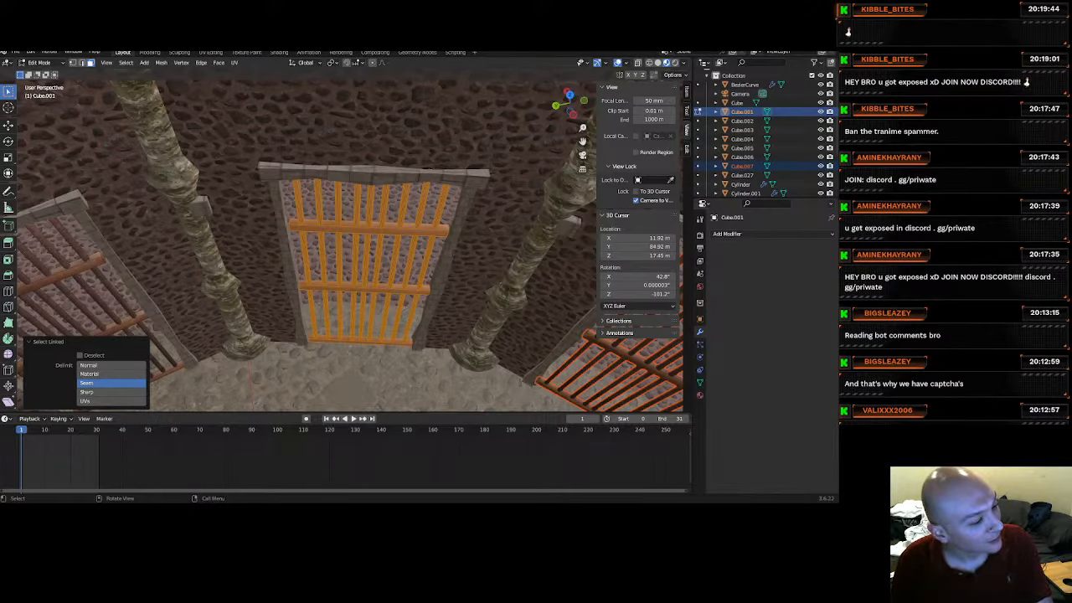
Leave Edit Mode for Object Mode and examine which gates around the room still belong to Cube.001.
scroll(394, 248, "down", 4)
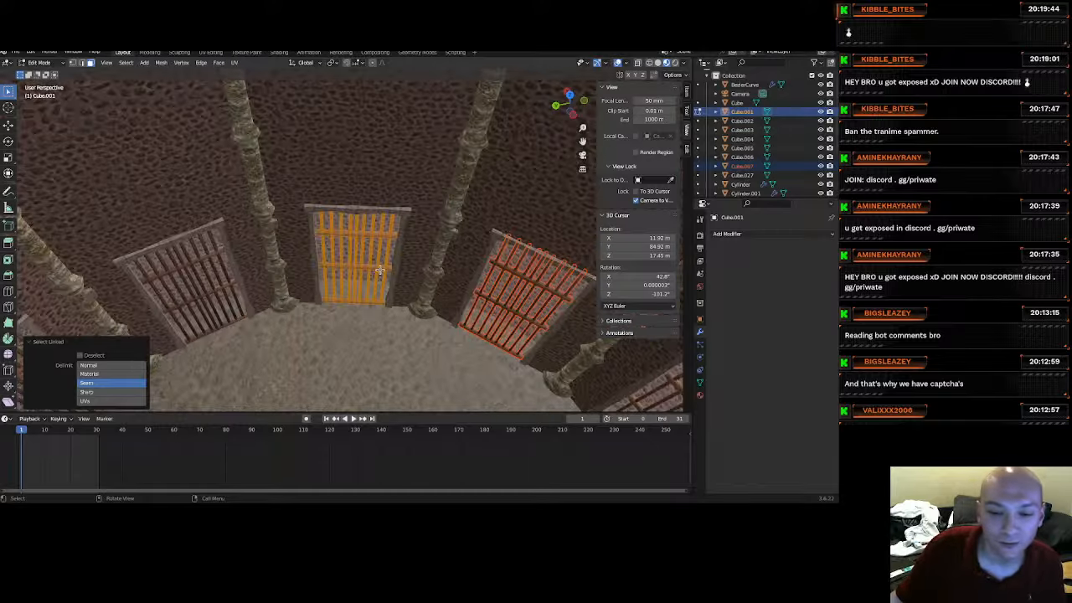
middle_click_drag(370, 261, 289, 226, "shift")
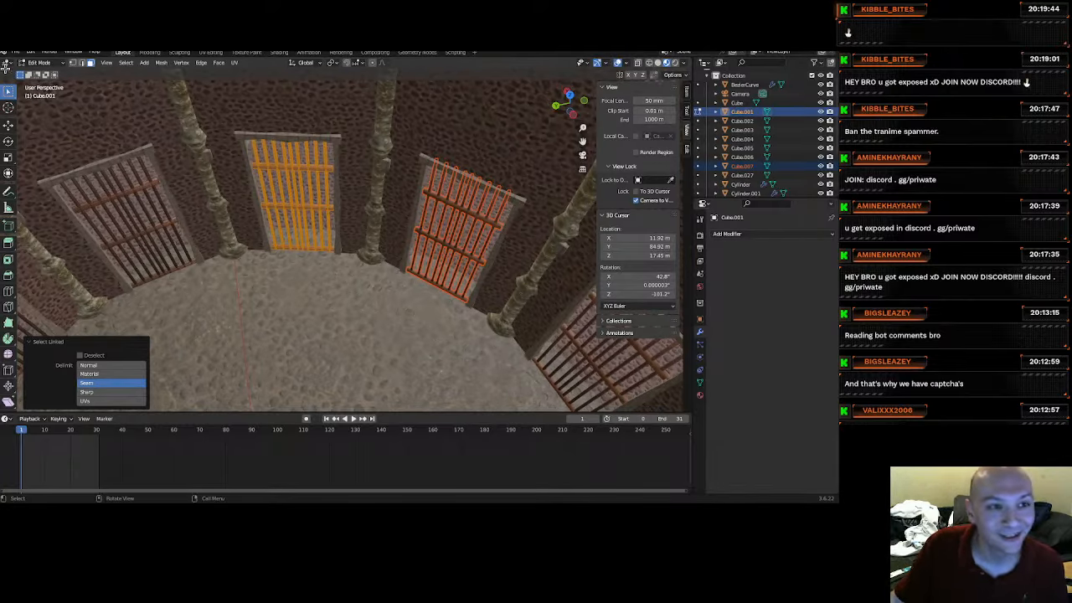
left_click(40, 63)
left_click(45, 73)
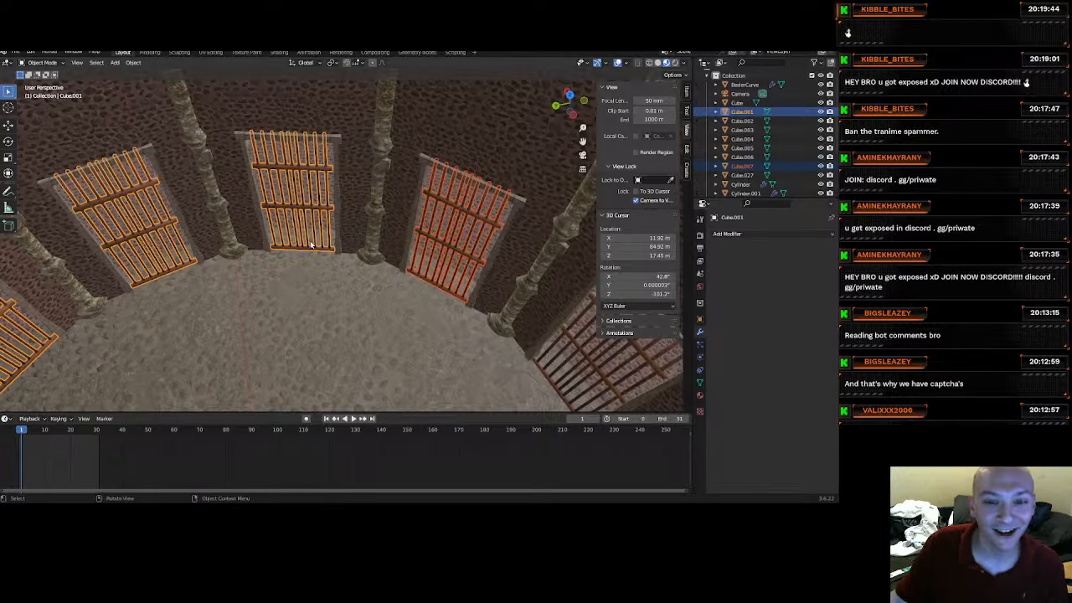
middle_click_drag(313, 245, 219, 226)
middle_click_drag(320, 274, 389, 306)
Enter Edit Mode on Cube.001, select the seventh gate's linked vertical bars and crossbars, and separate the selection into its own object.
left_click(42, 63)
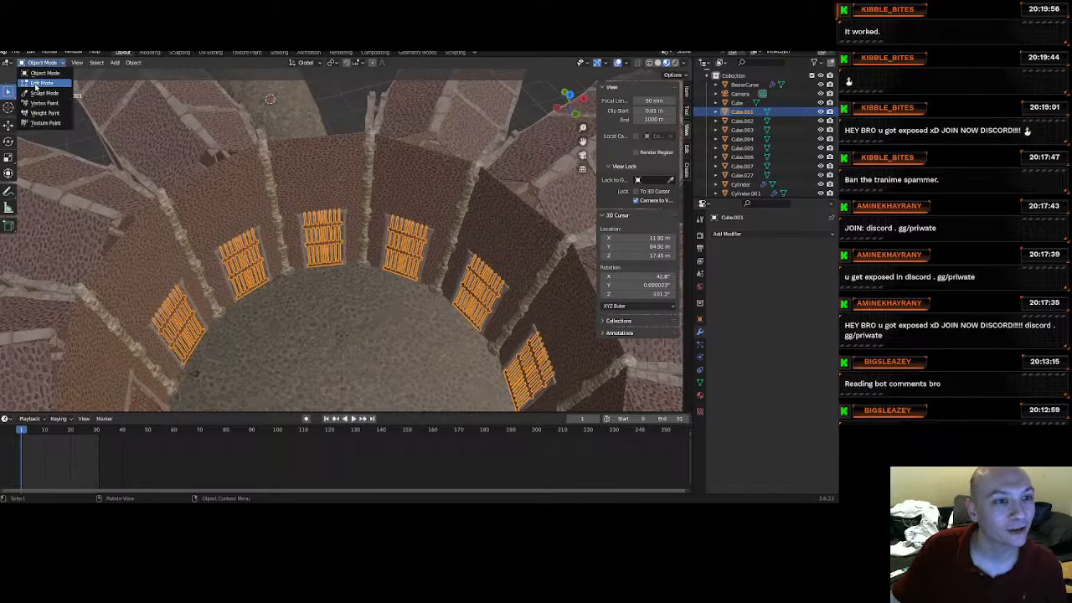
left_click(40, 84)
middle_click_drag(406, 302, 356, 294)
left_click(401, 282)
scroll(401, 283, "up", 5)
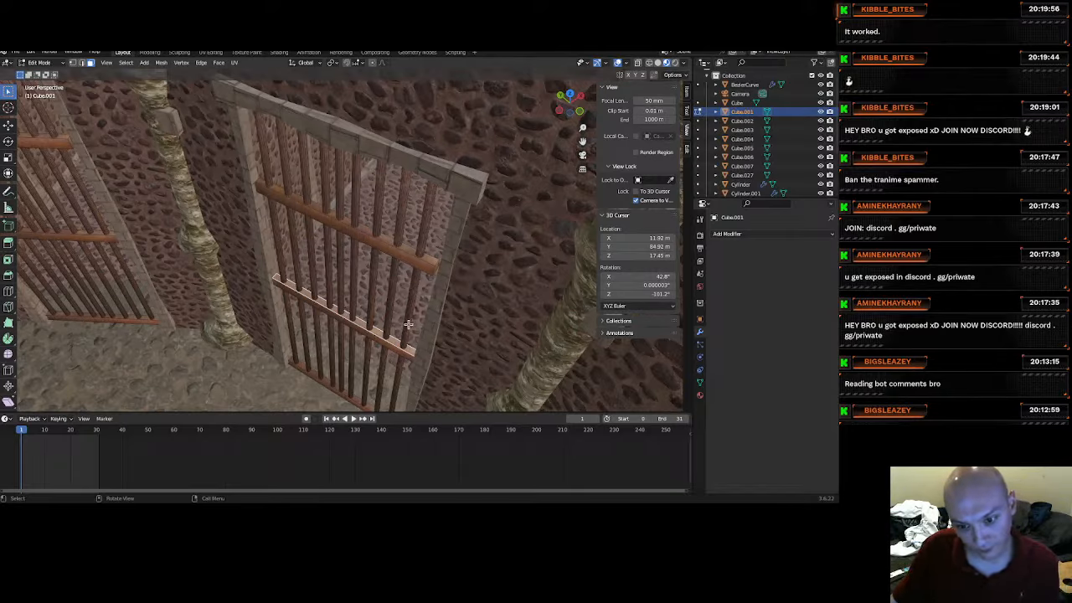
key("l")
key("l")
key("l")
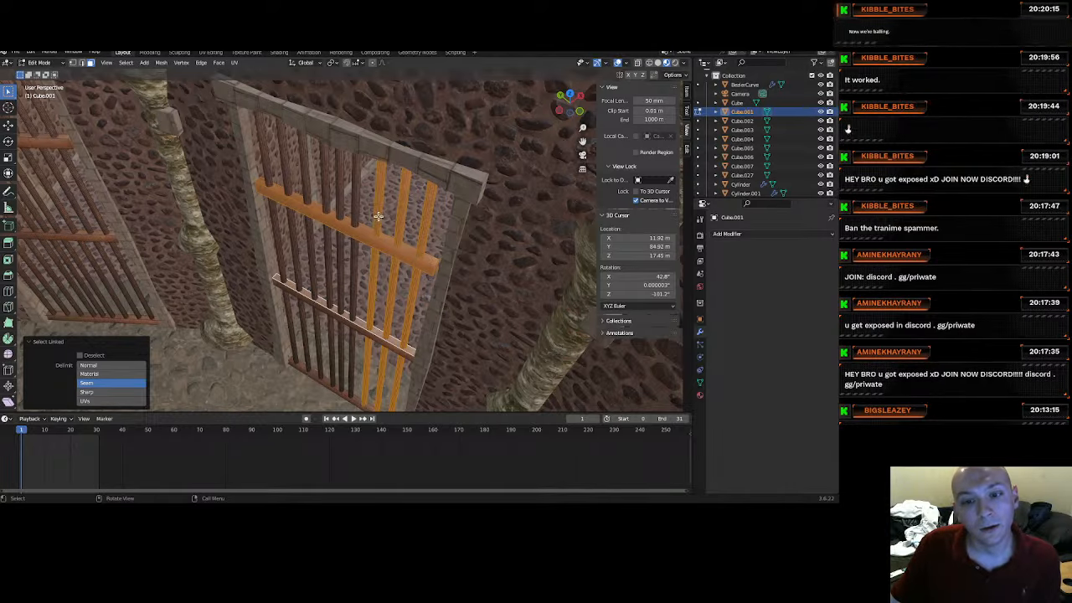
key("l")
key("l")
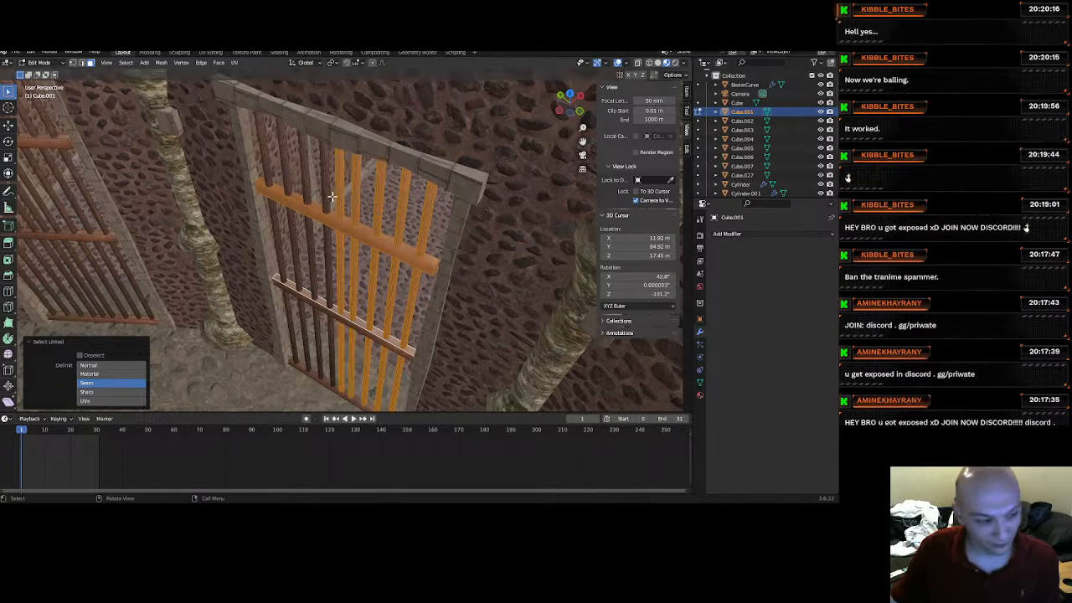
key("l")
key("l")
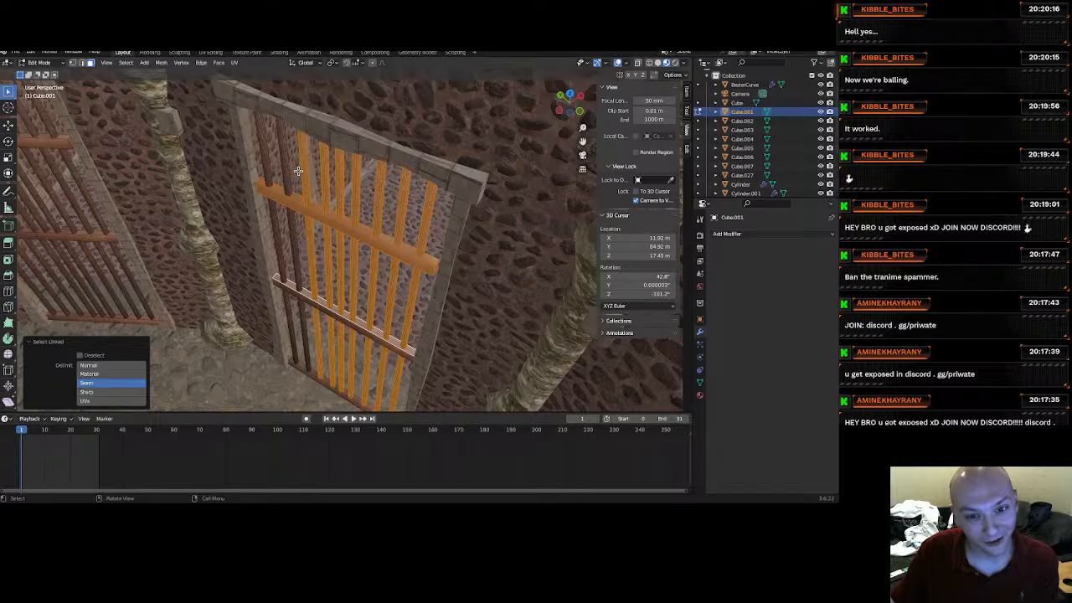
key("l")
key("l")
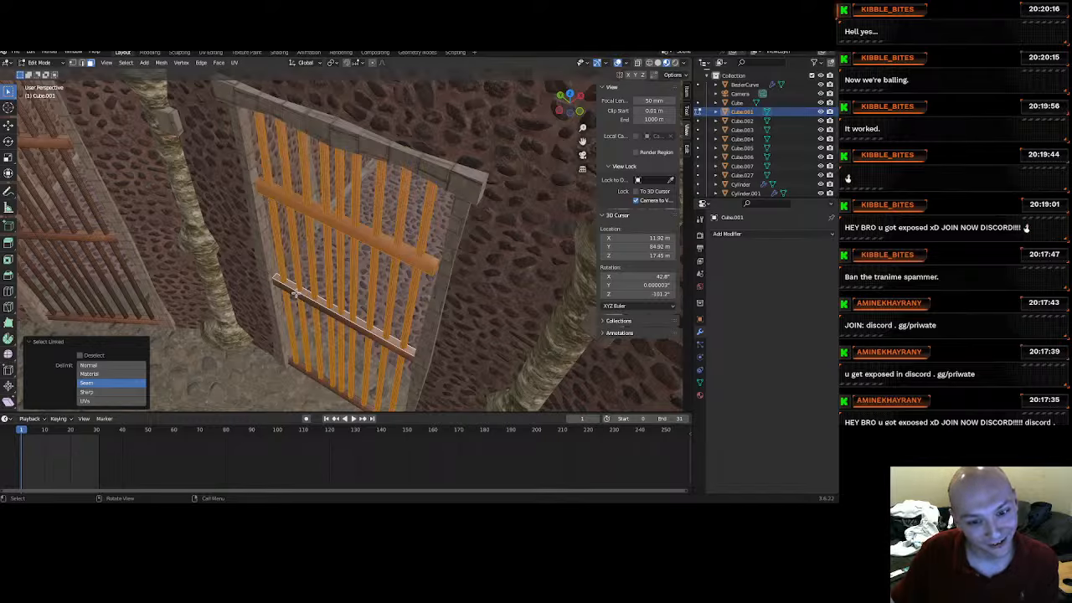
key("l")
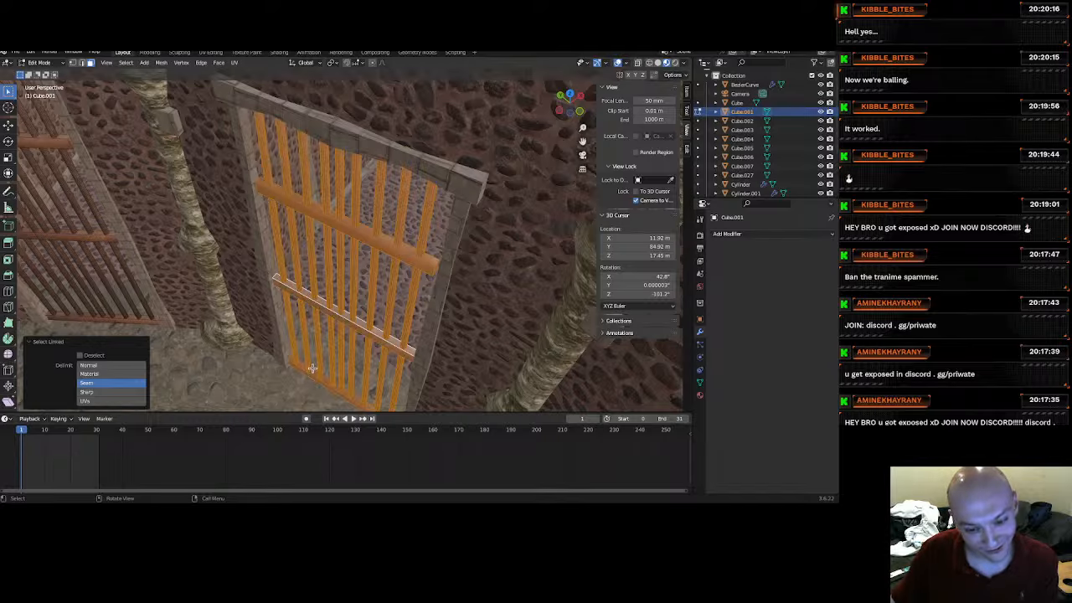
key("p")
left_click(318, 333)
Select the linked geometry of the eighth gate's vertical bars and crossbars and separate the selection into its own object.
middle_click_drag(318, 334, 396, 201)
key("l")
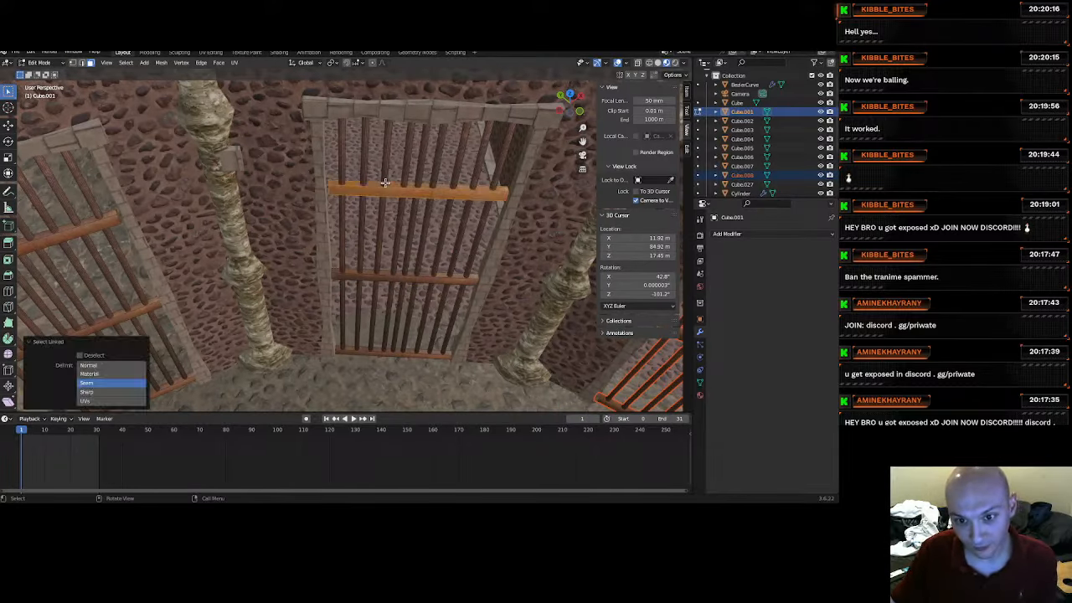
key("l")
key("l")
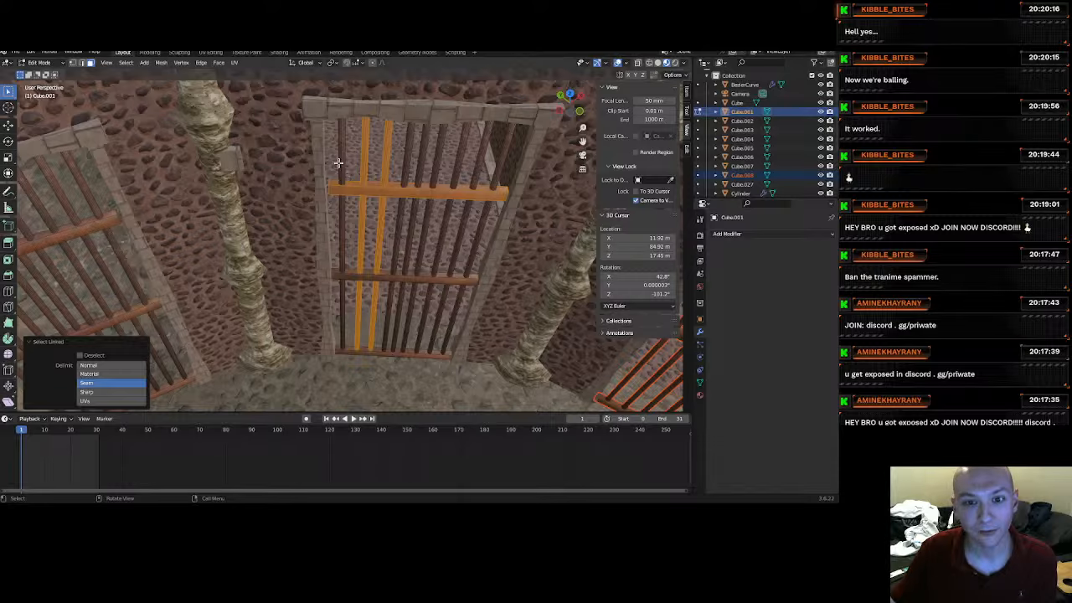
key("l")
key("l")
key("l")
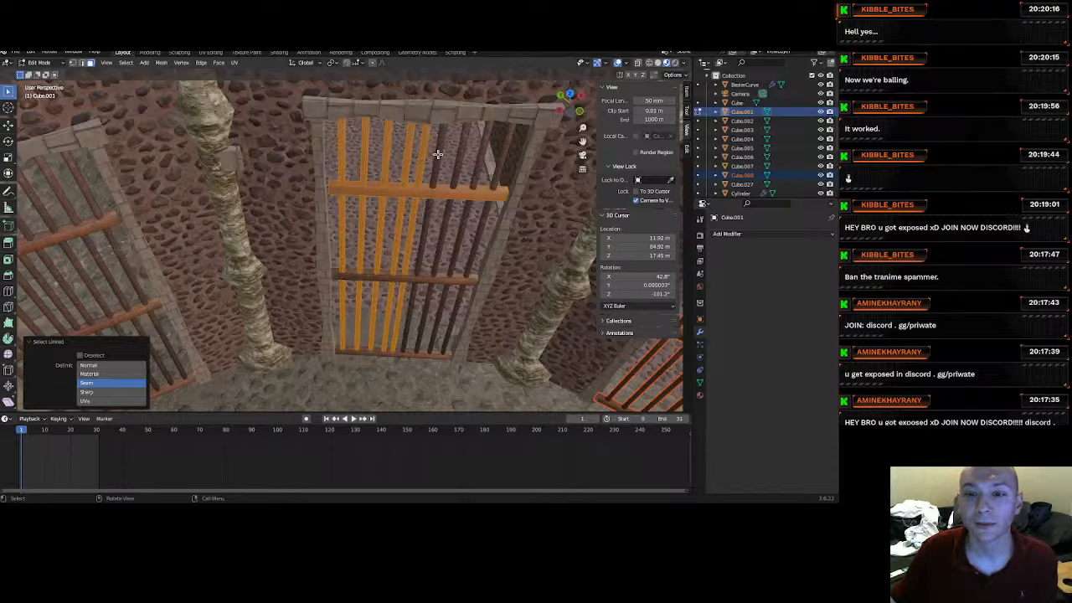
key("l")
key("l")
key("l")
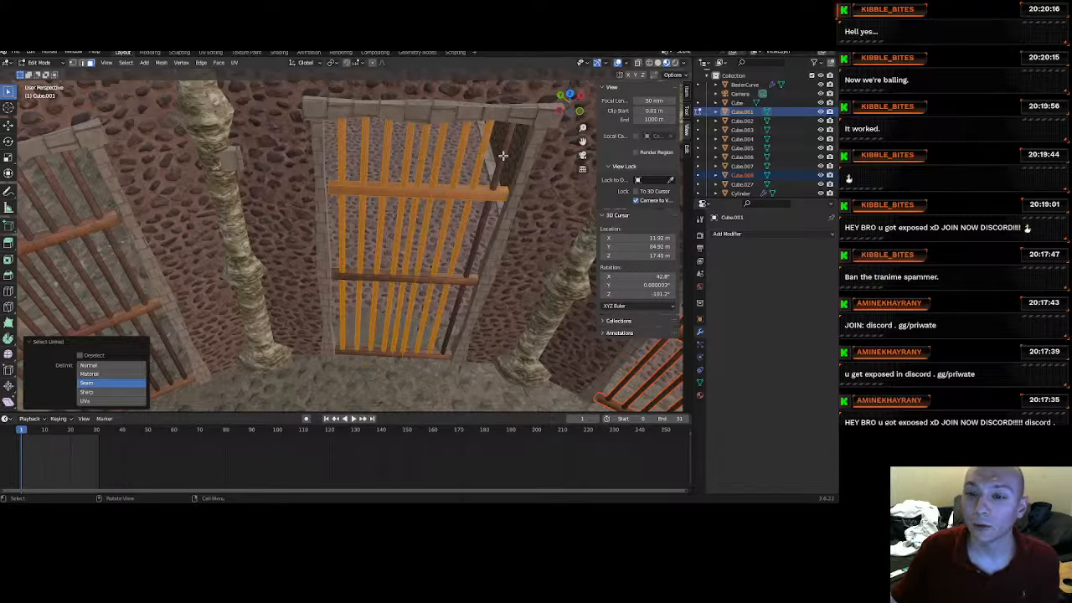
key("l")
key("l")
key("l")
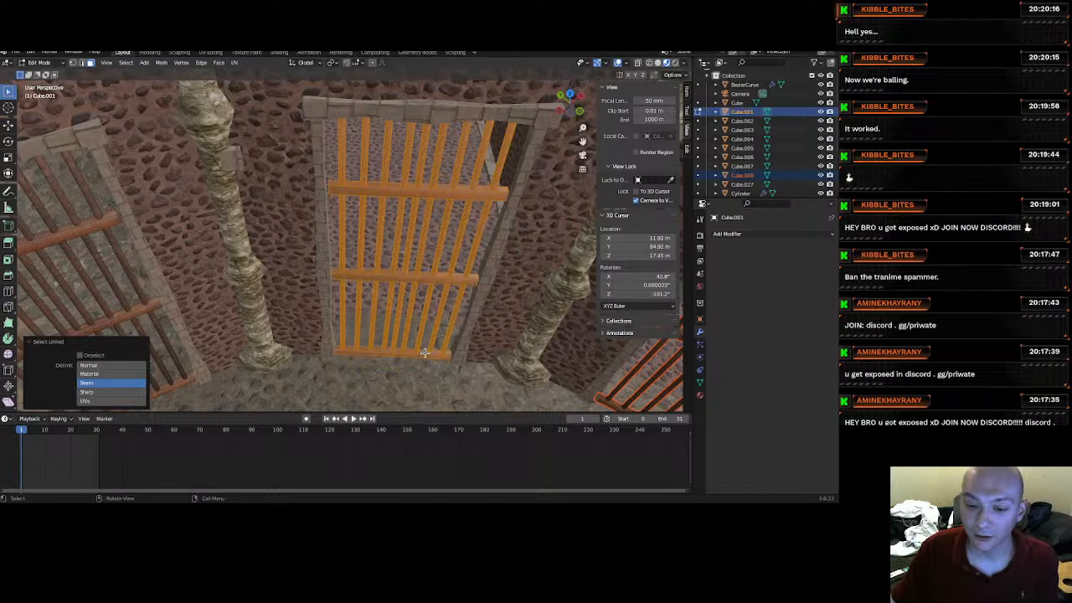
key("p")
left_click(395, 319)
Select all linked vertical bars and crossbars of the ninth gate and separate the selection into its own object.
middle_click_drag(275, 299, 379, 199)
key("l")
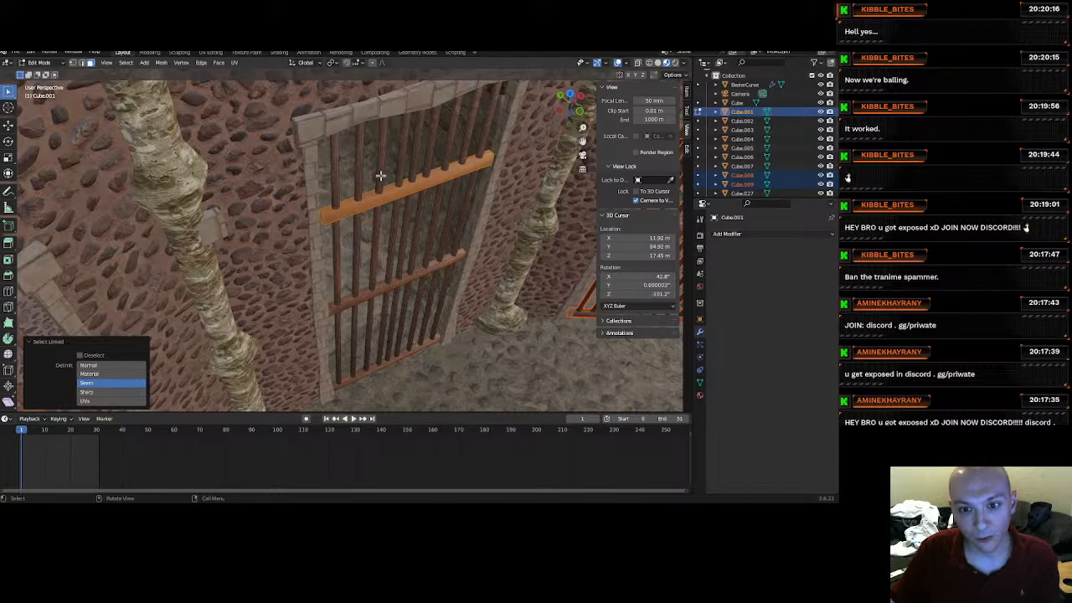
key("l")
key("l")
key("l")
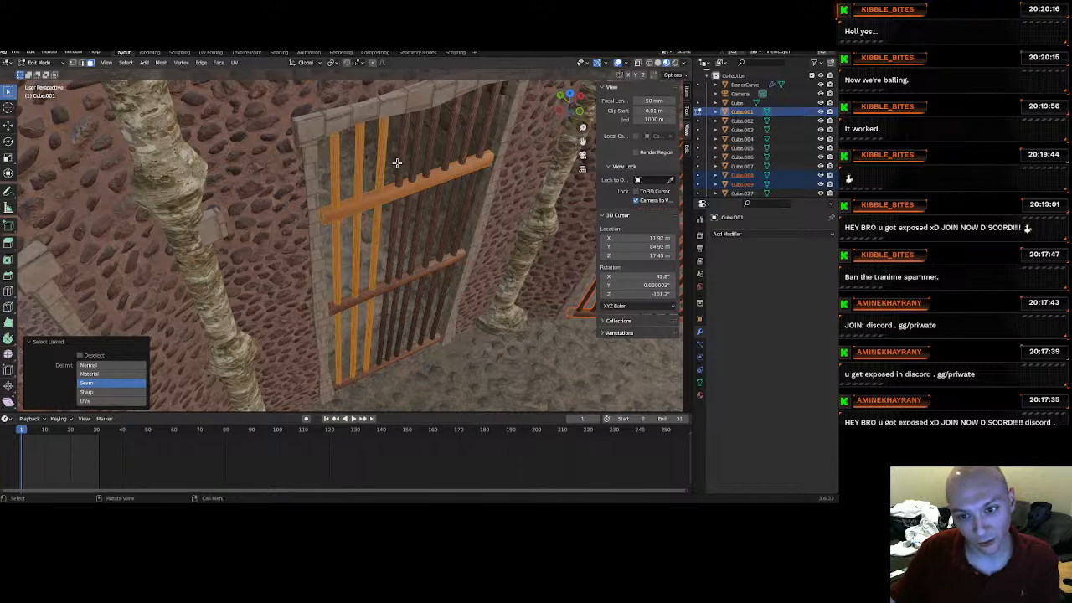
key("l")
key("l")
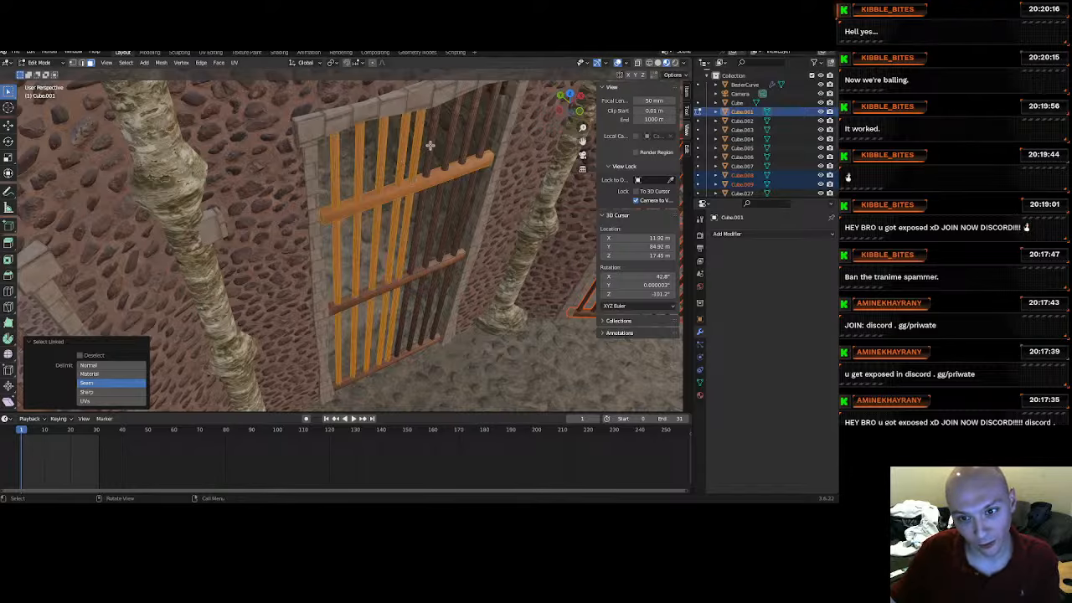
key("l")
key("l")
key("l")
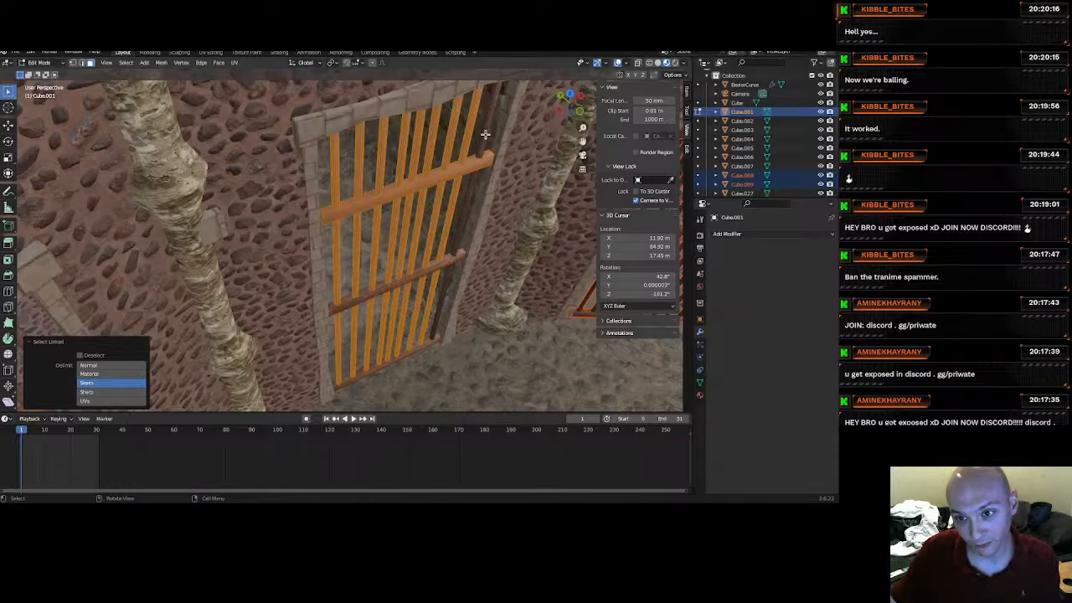
key("l")
key("l")
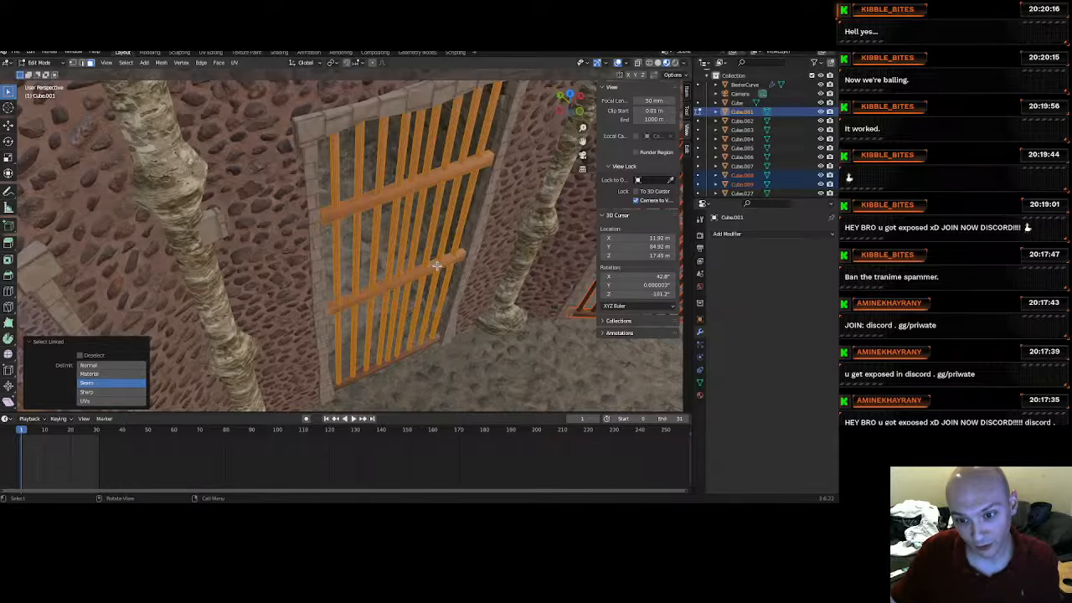
key("p")
left_click(418, 349)
Select the tenth gate's linked vertical bars and all its crossbars, and separate the selection from Cube.001.
scroll(417, 332, "down", 4)
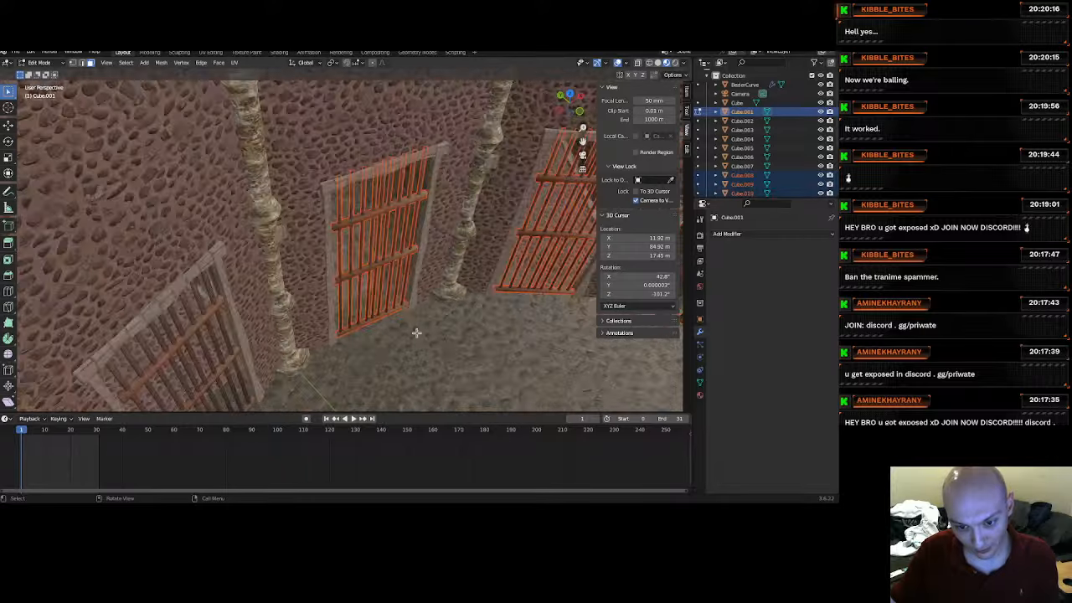
middle_click_drag(417, 330, 330, 293)
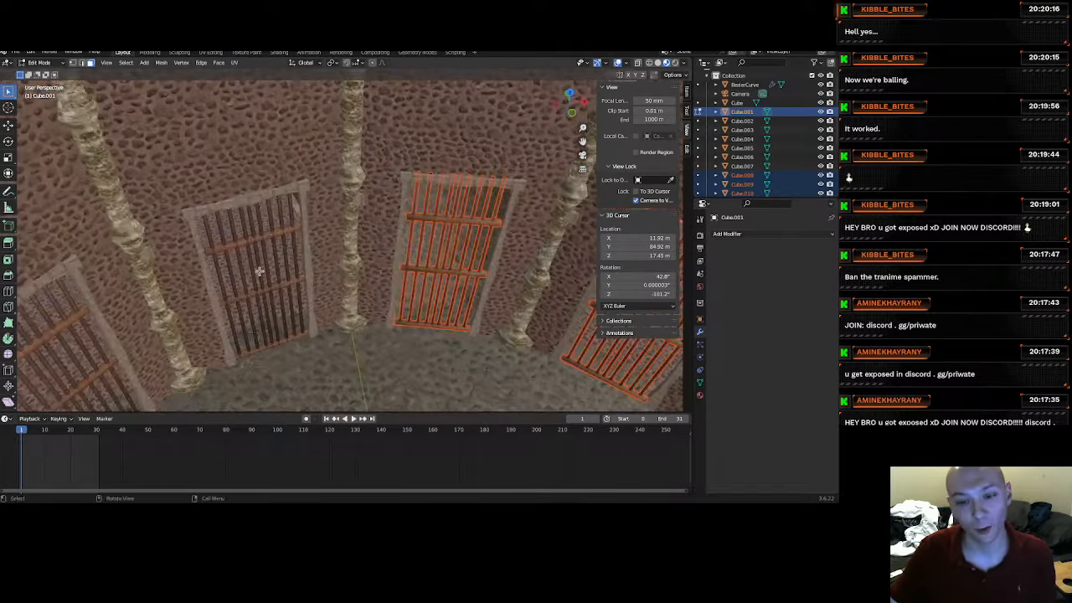
scroll(318, 266, "up", 4)
middle_click_drag(273, 210, 320, 253, "shift")
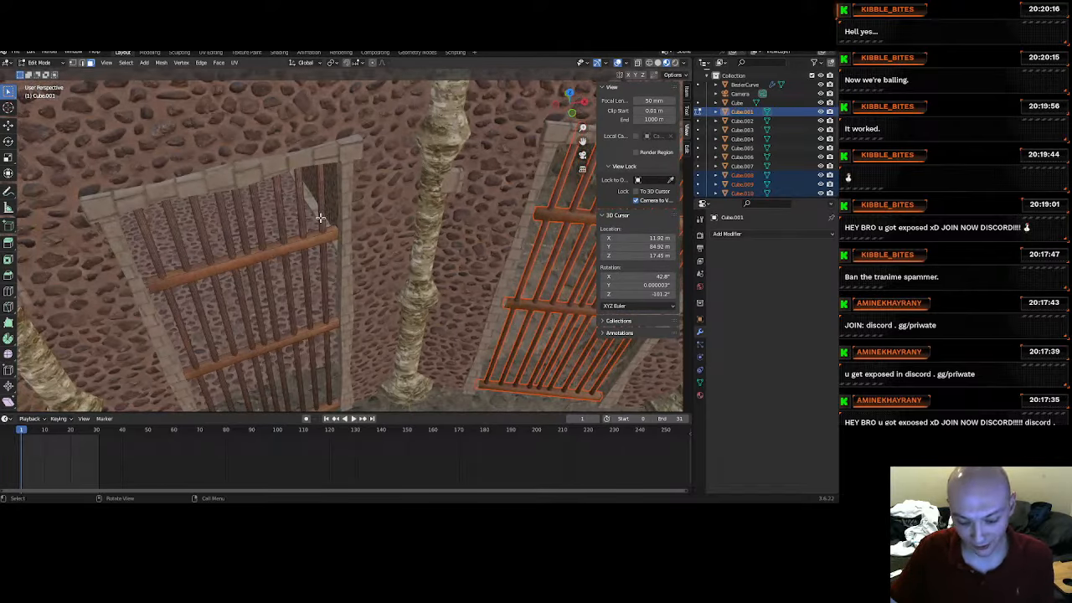
key("l")
key("l")
key("l")
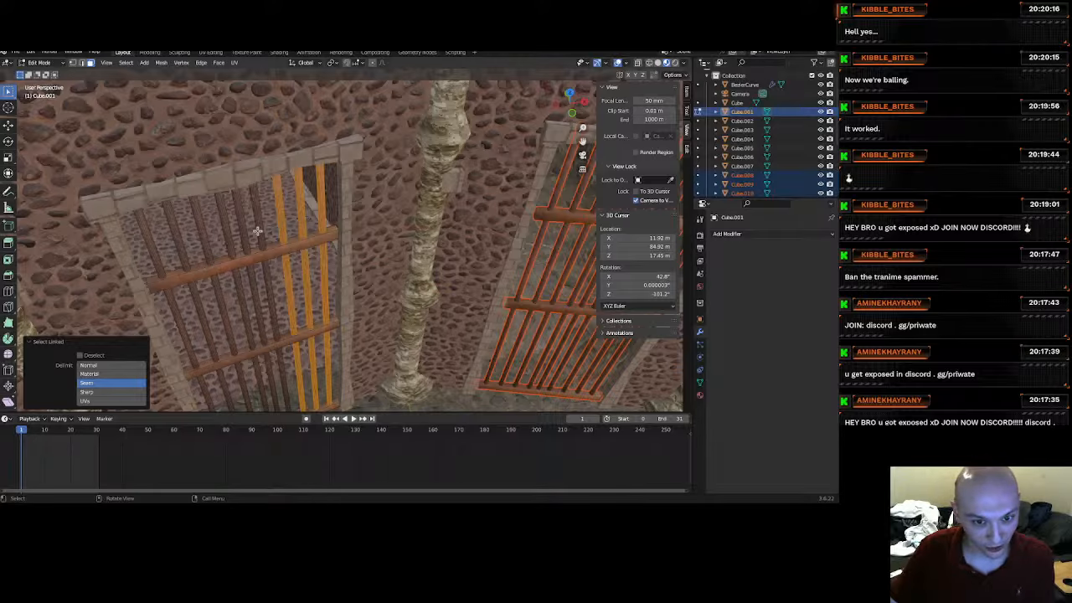
key("l")
key("l")
key("l")
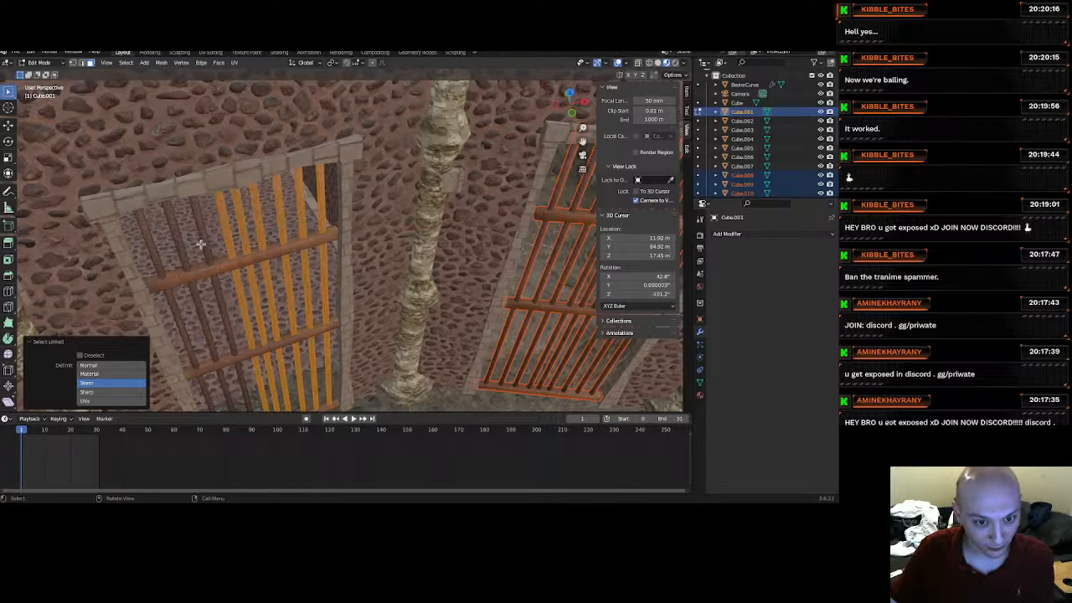
key("l")
key("l")
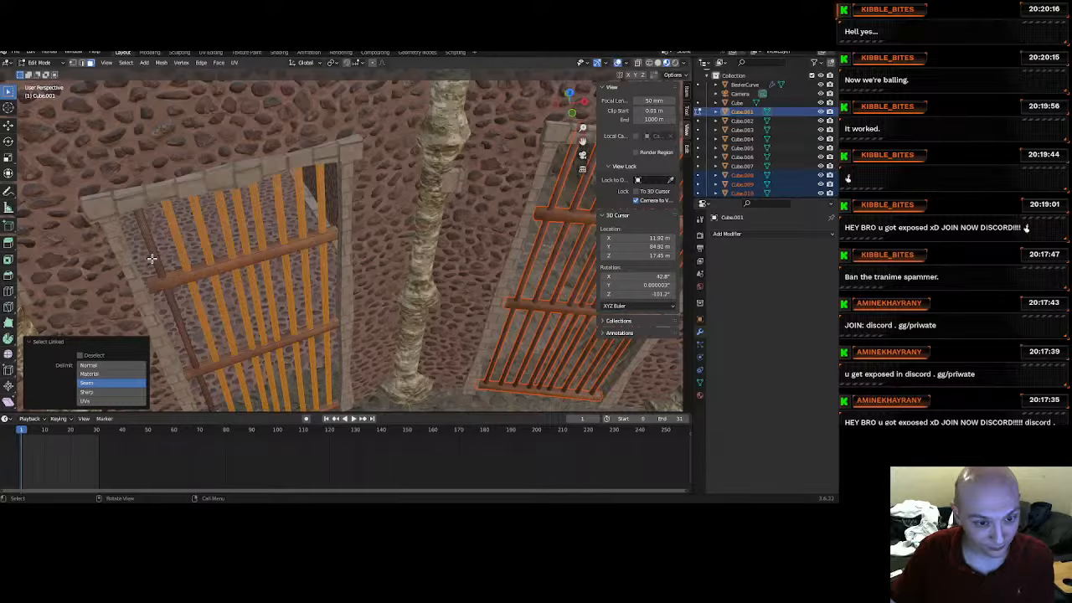
key("l")
key("l")
key("l")
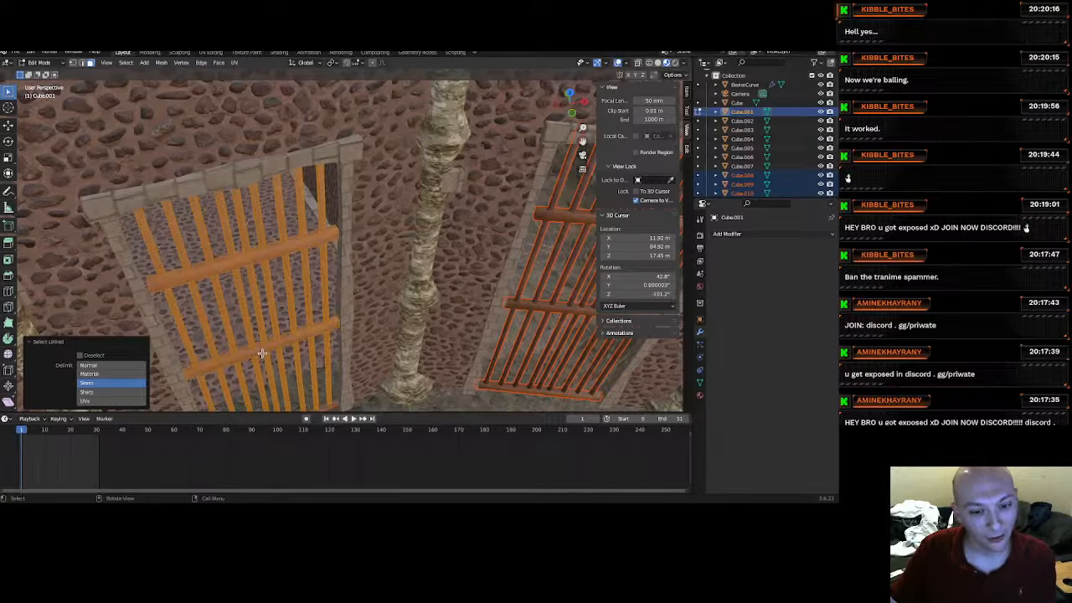
middle_click_drag(266, 356, 365, 323)
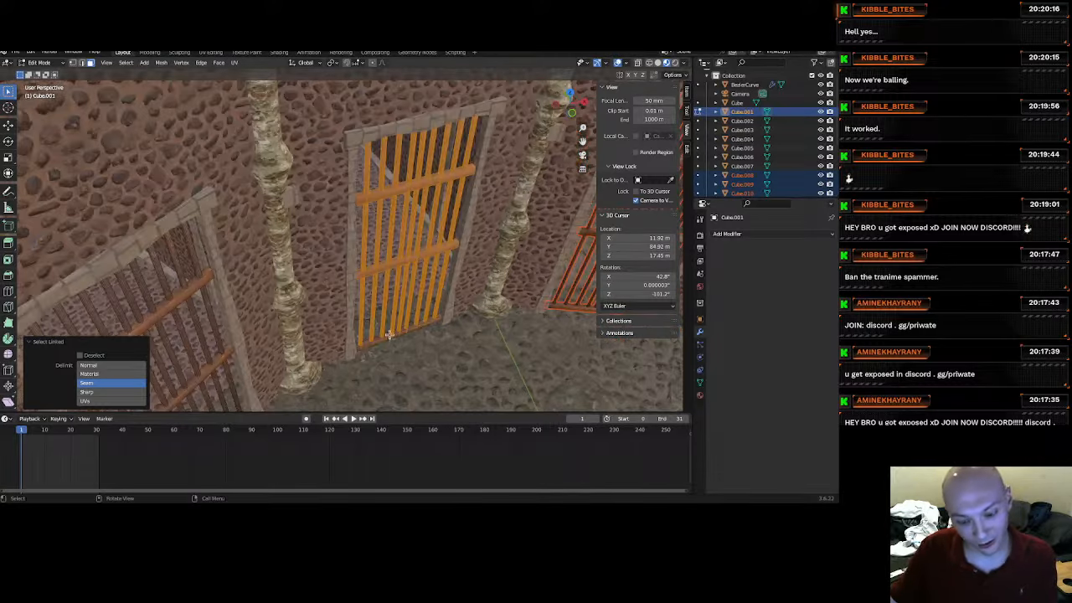
key("l")
key("p")
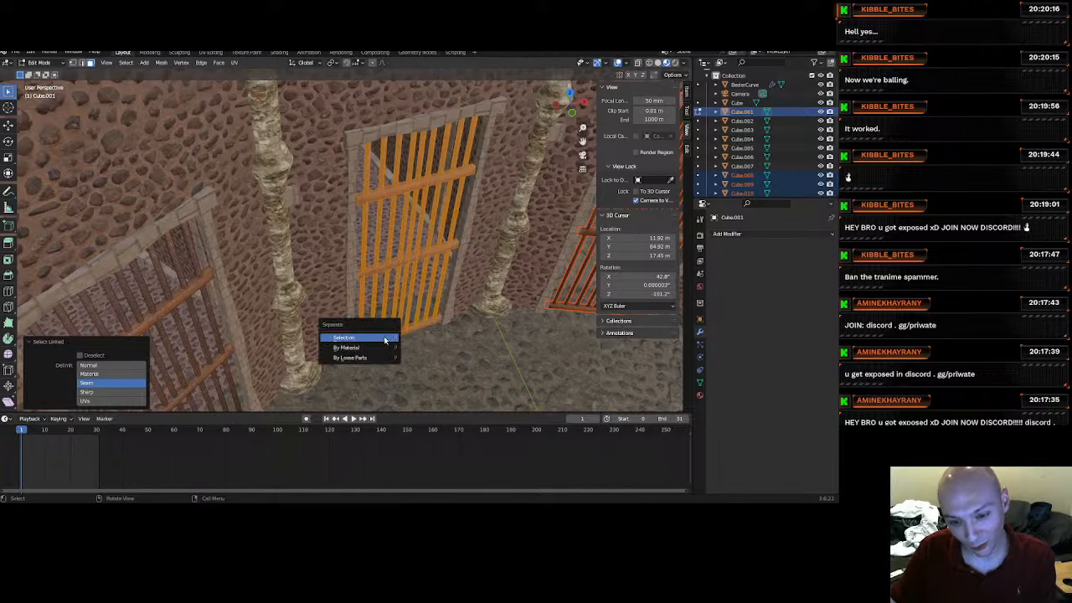
left_click(385, 337)
Select the linked bars and crossbars of the eleventh gate, beside the newly separated one, and separate the selection into its own object.
scroll(360, 312, "down", 5)
middle_click_drag(359, 311, 311, 209)
scroll(436, 222, "up", 4)
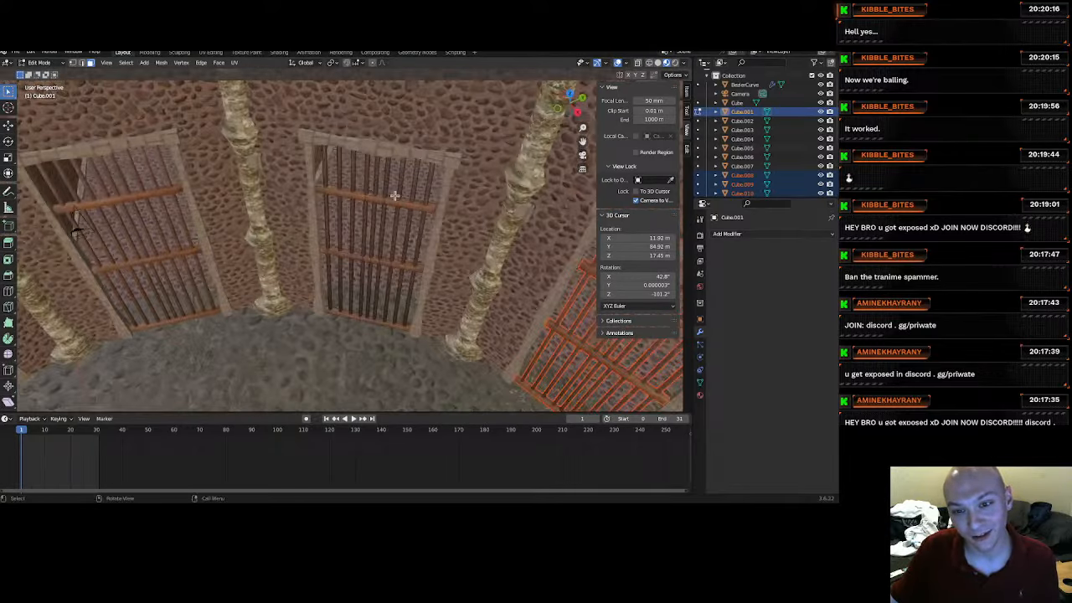
scroll(412, 192, "up", 3)
scroll(484, 195, "down", 3)
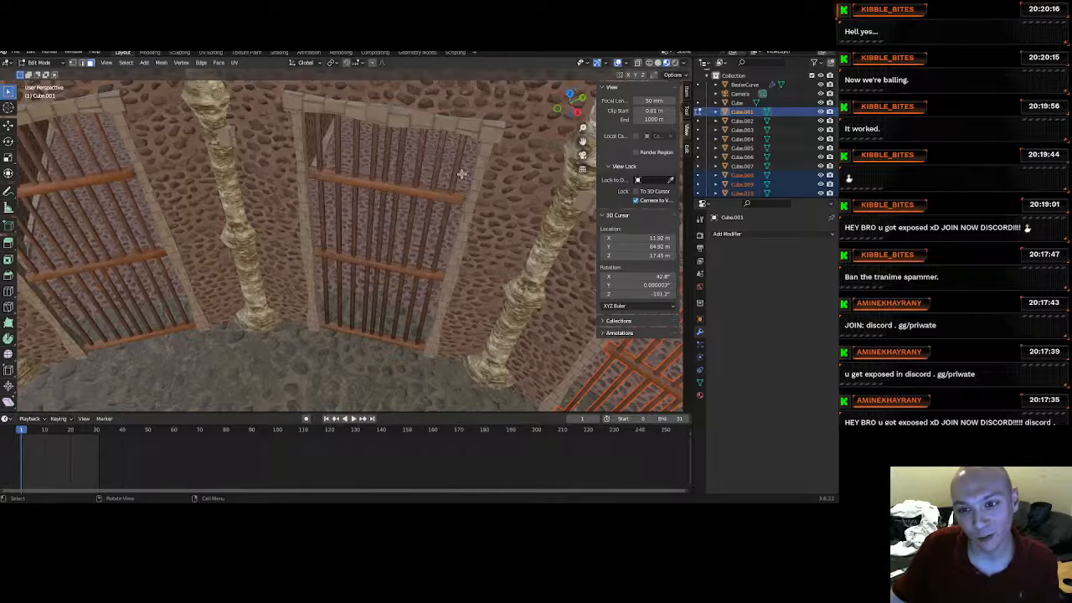
key("l")
key("l")
key("l")
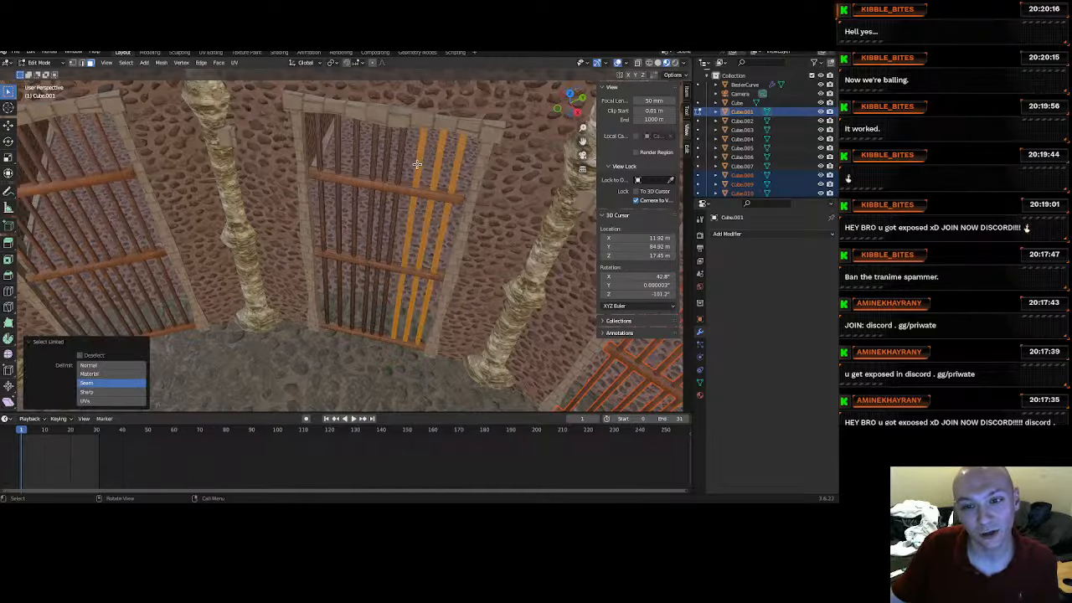
key("l")
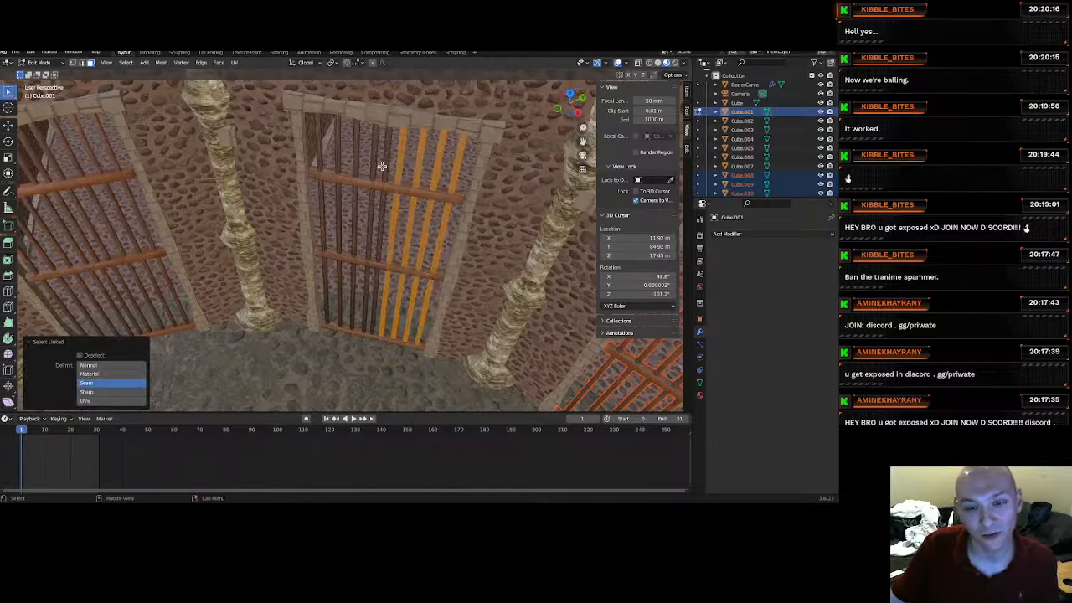
key("l")
key("l")
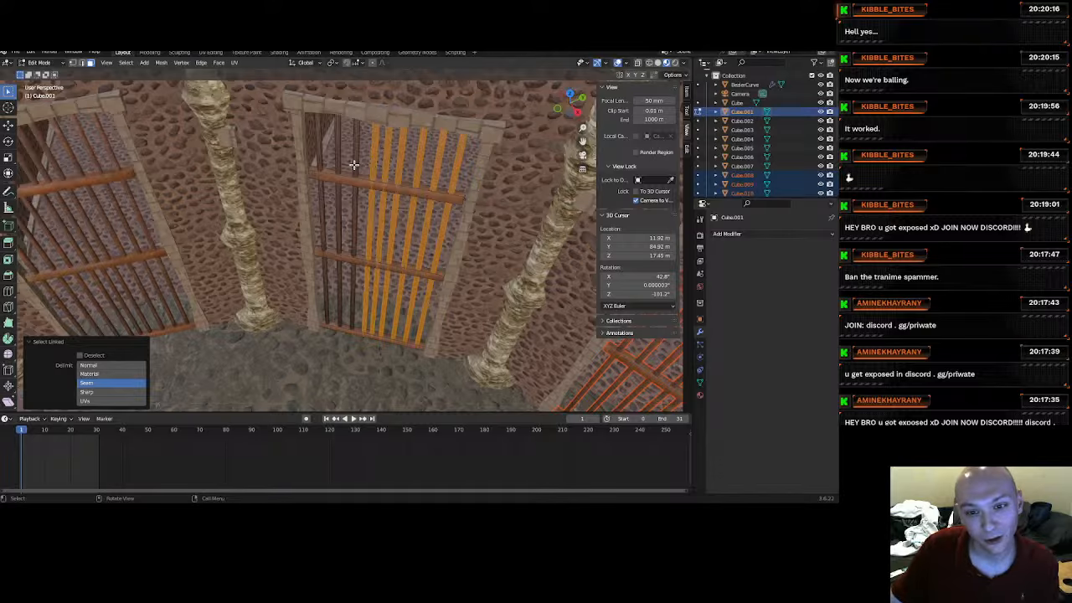
key("l")
key("l")
key("l")
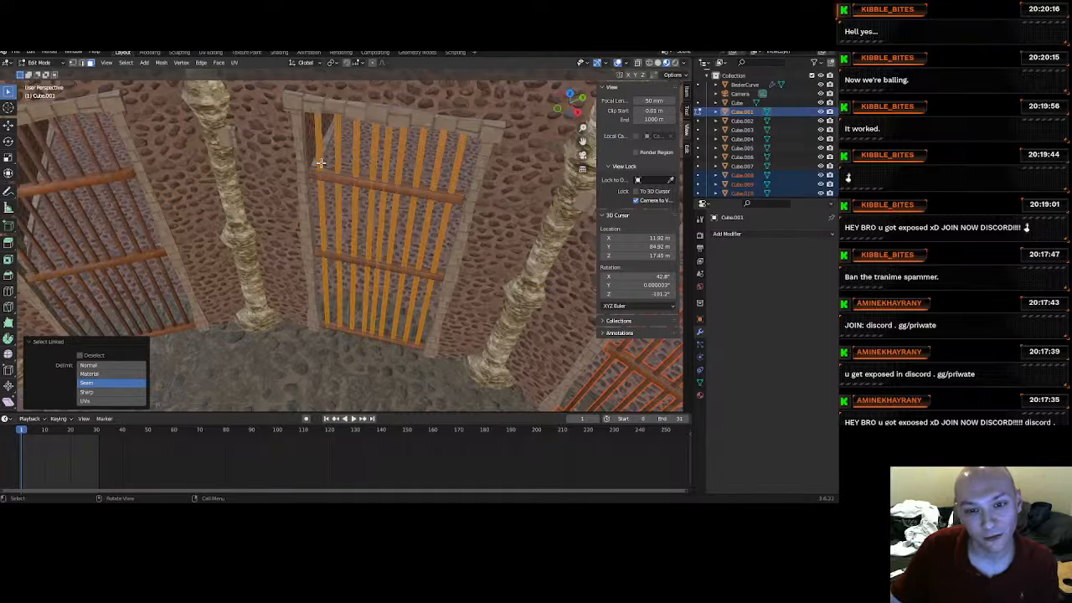
key("l")
key("l")
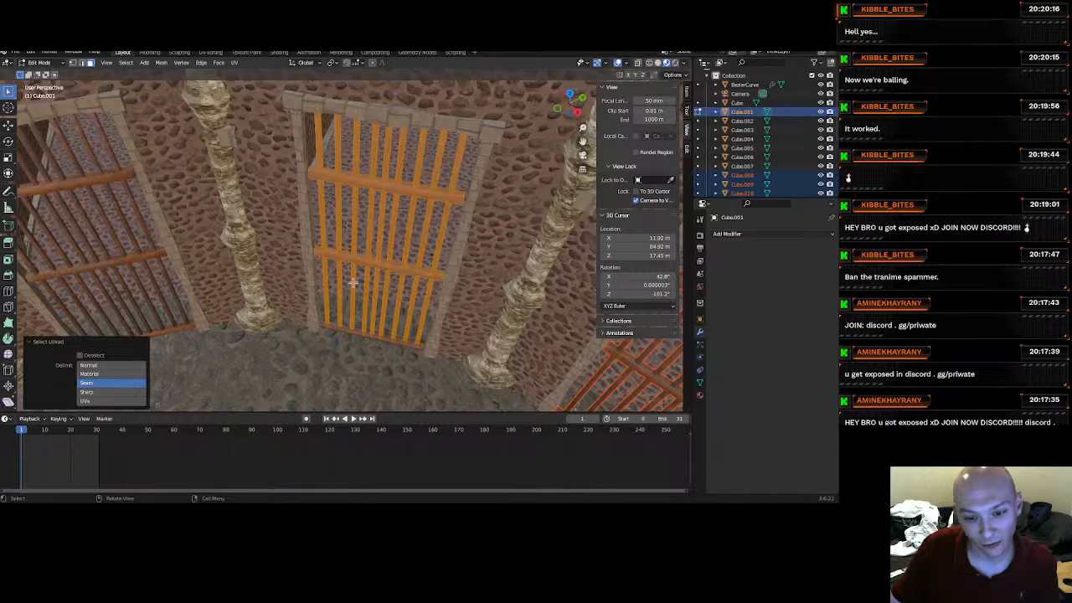
key("l")
key("p")
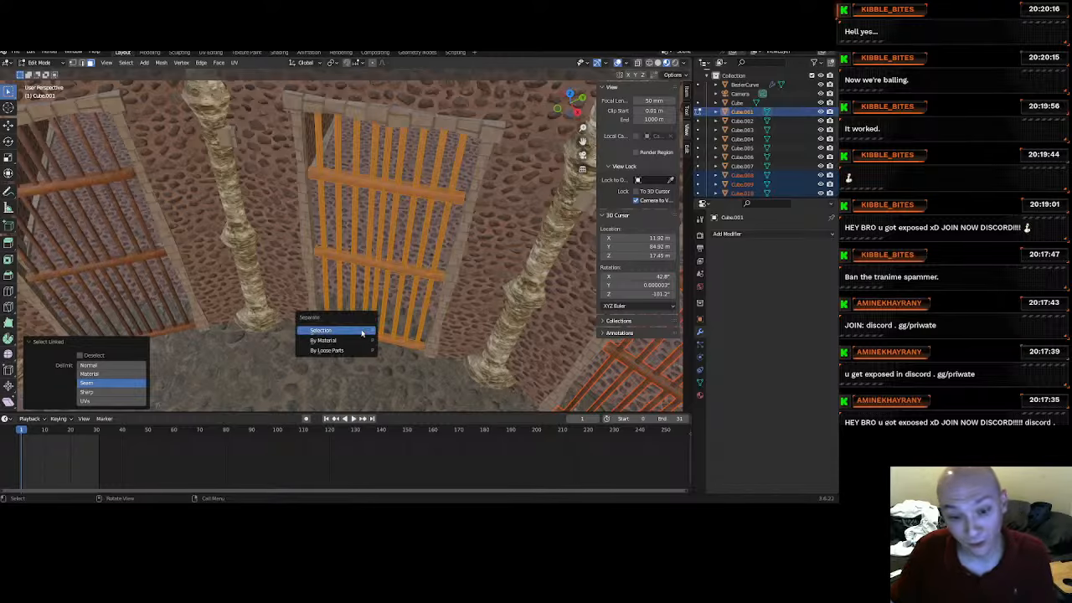
left_click(363, 332)
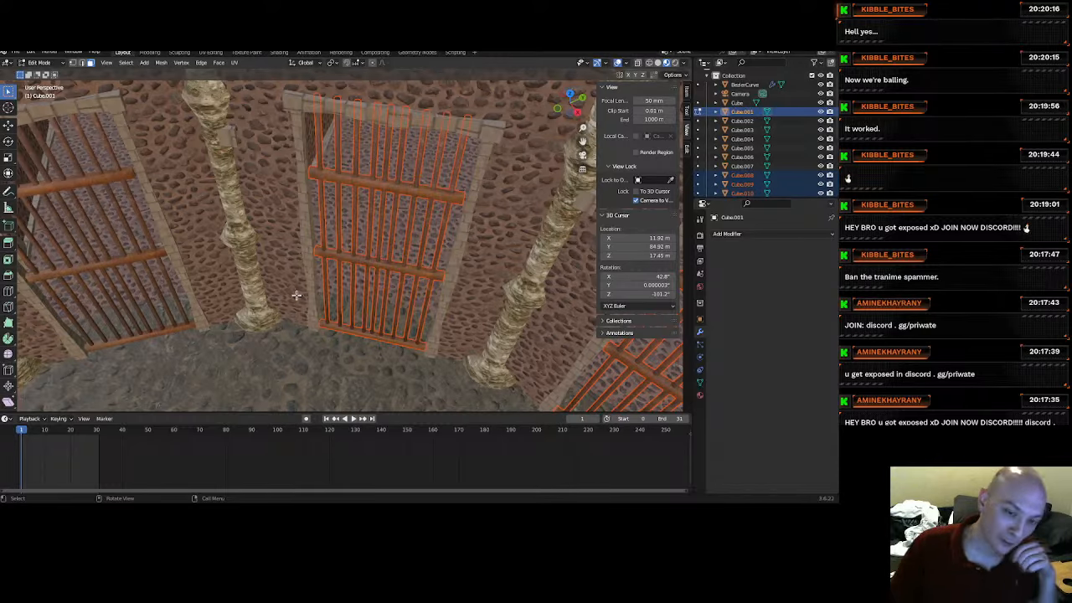
Switch from Edit Mode to Object Mode with the ring of cells in view.
left_click(55, 64)
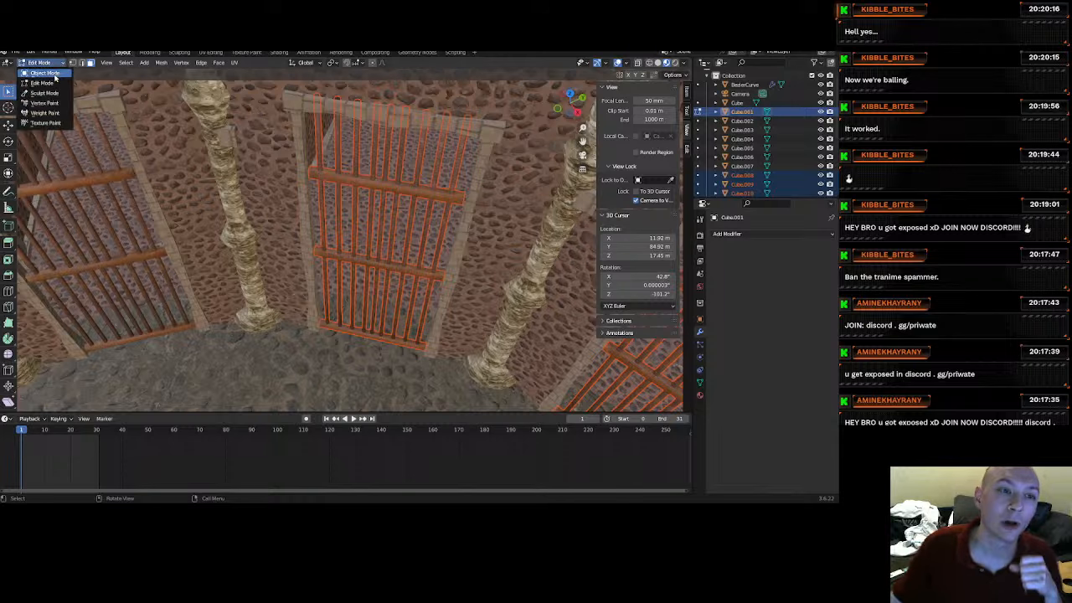
left_click(51, 73)
scroll(356, 268, "down", 5)
scroll(351, 271, "down", 2)
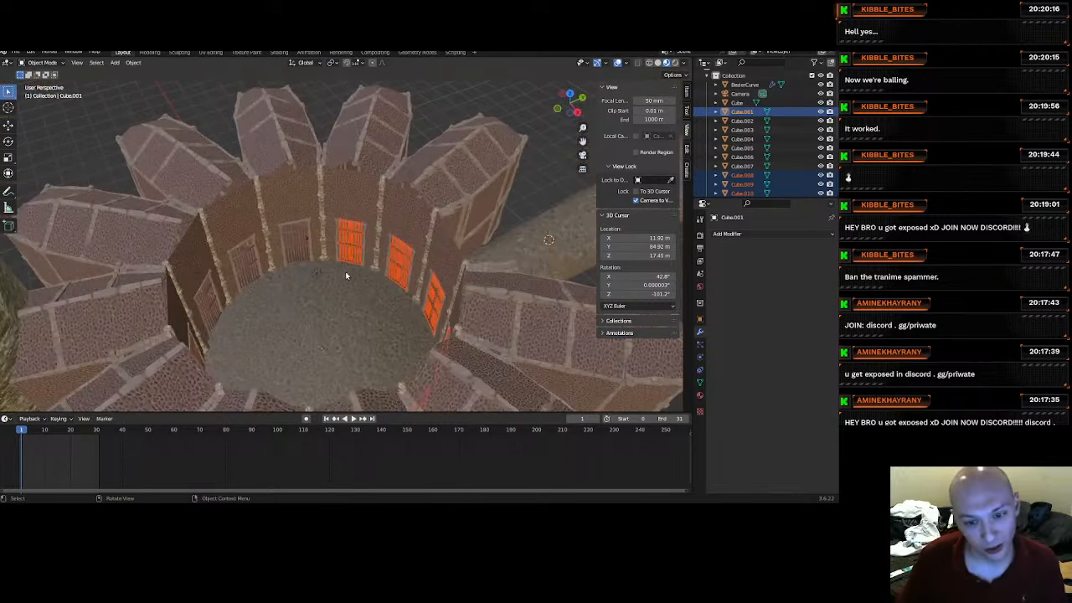
Select the gates around the room one after another to check that each gate's bars form a separate object.
left_click(342, 265)
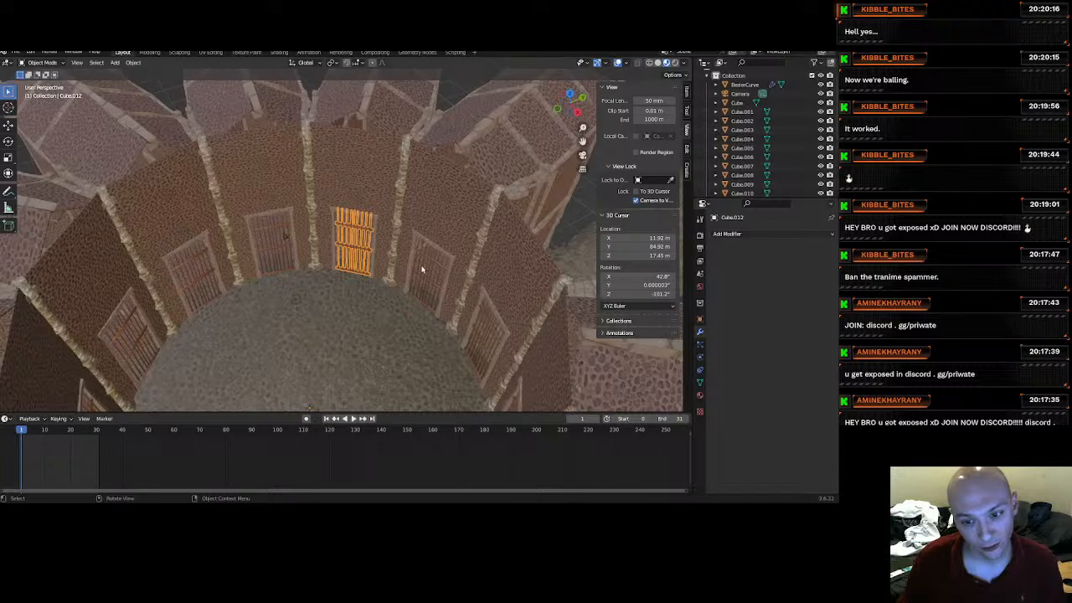
left_click(423, 270)
left_click(274, 232)
middle_click_drag(275, 233, 424, 222)
left_click(278, 202)
left_click(213, 210)
left_click(496, 210)
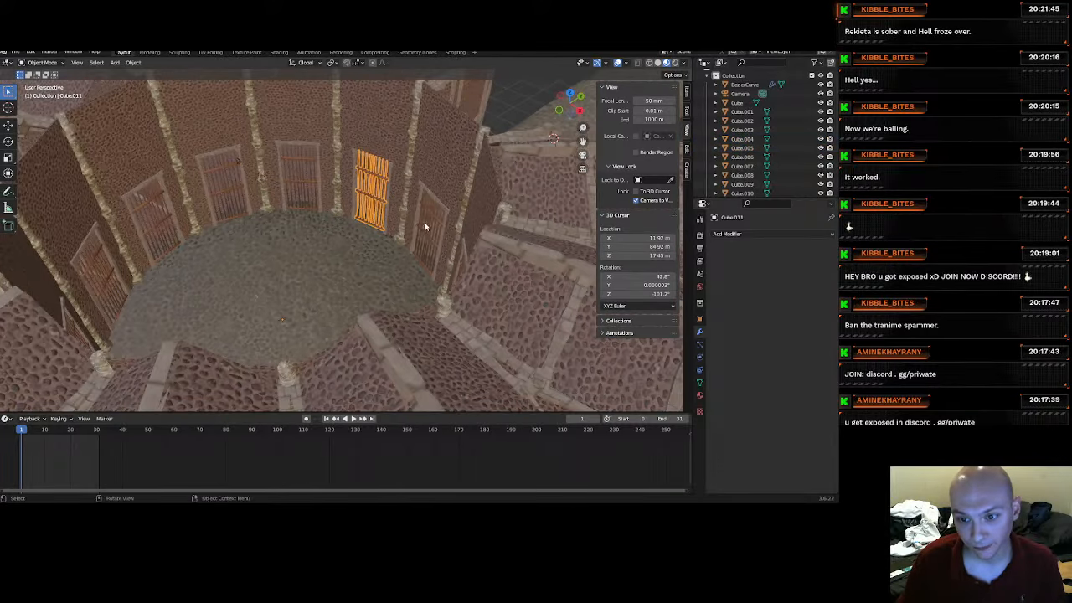
left_click(427, 220)
middle_click_drag(353, 297, 409, 145)
left_click(388, 196)
left_click(427, 154)
left_click(489, 140)
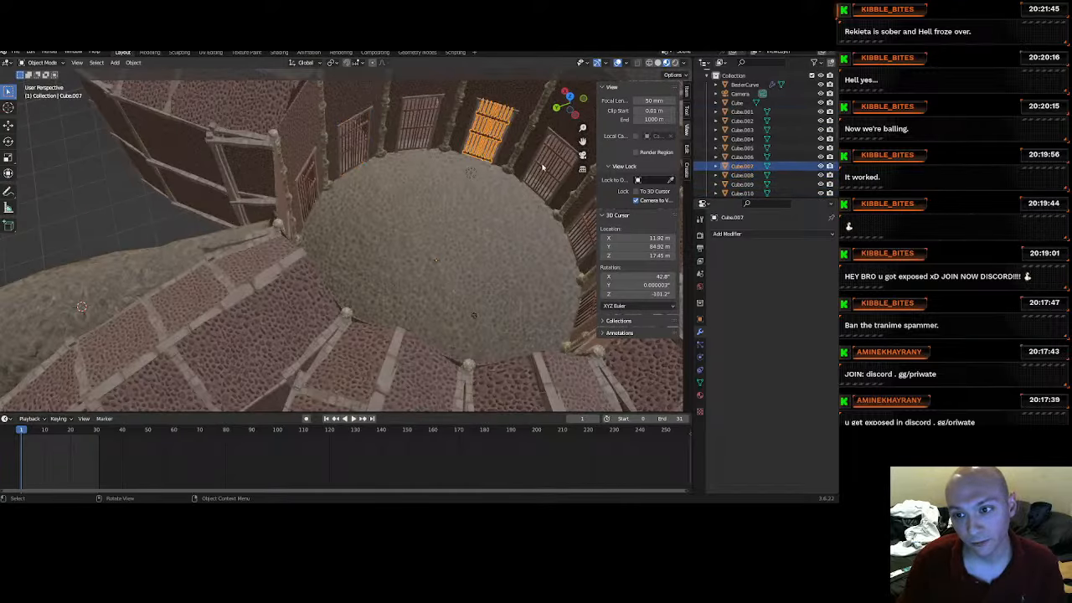
left_click(556, 168)
middle_click_drag(457, 209, 404, 165)
left_click(443, 109)
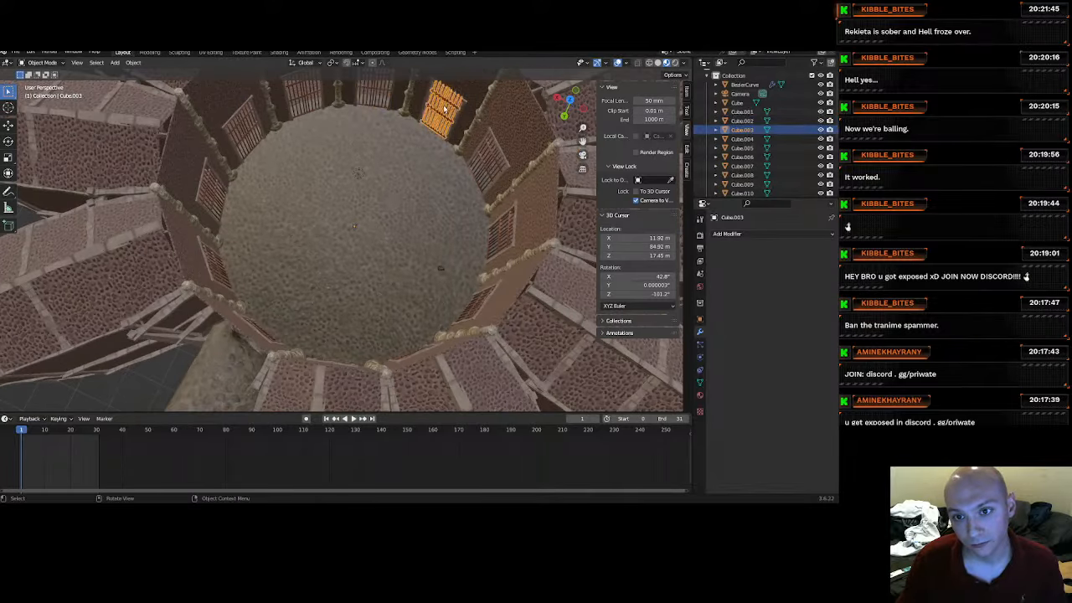
middle_click_drag(444, 109, 399, 120)
left_click(396, 119)
middle_click_drag(340, 197, 409, 240)
scroll(332, 192, "down", 7)
scroll(366, 282, "up", 2)
middle_click_drag(366, 282, 315, 321)
scroll(359, 221, "up", 5)
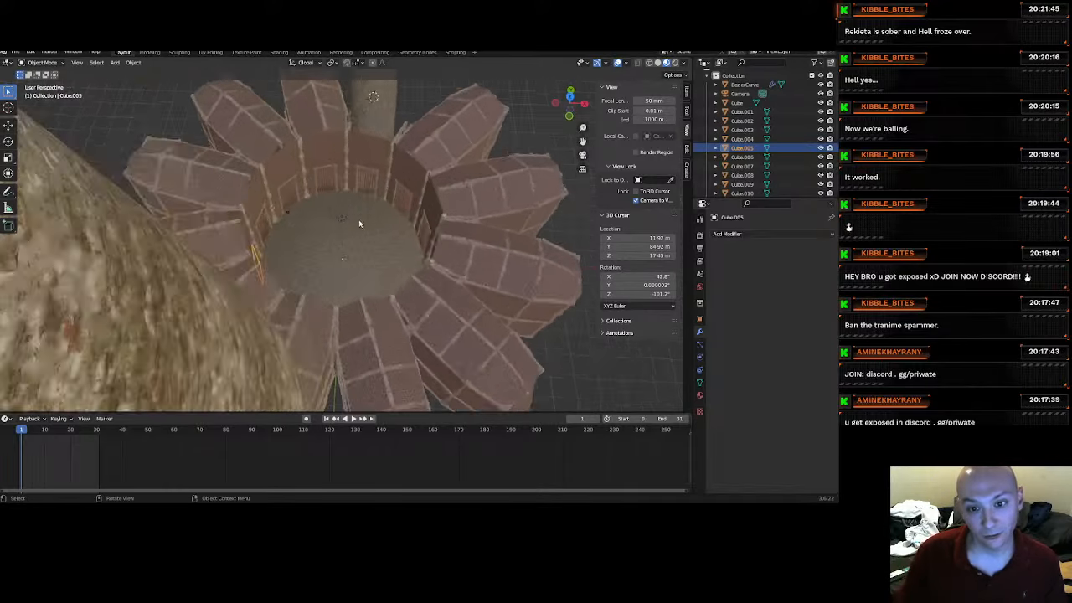
Delete one gate on the far side of the room as a separation test, and undo the deletion.
middle_click_drag(376, 167, 335, 240, "shift")
scroll(302, 297, "down", 2)
left_click(341, 243)
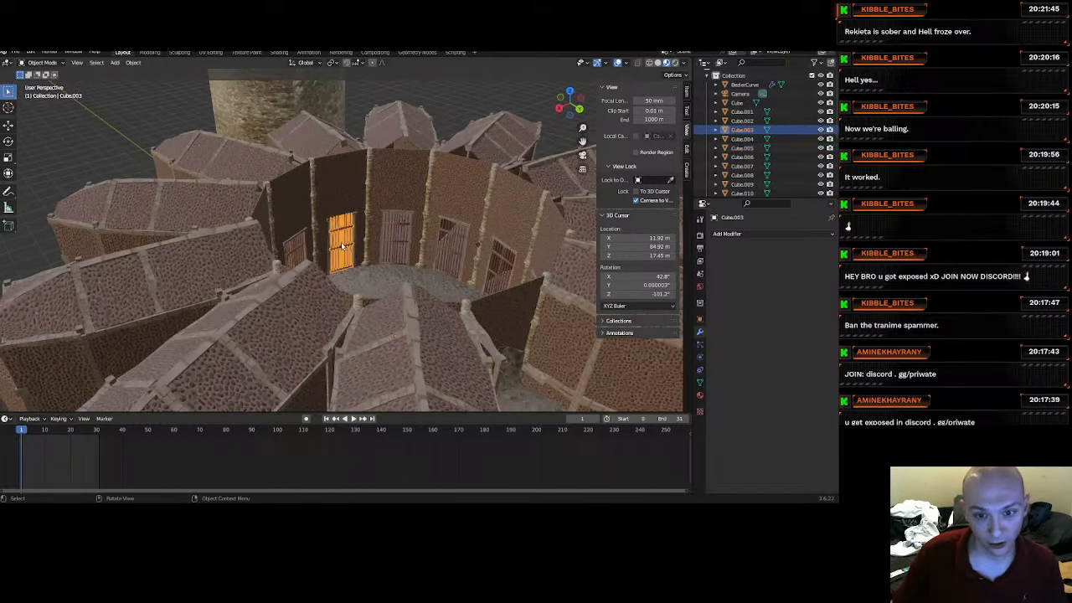
key("Delete")
scroll(353, 255, "up", 4)
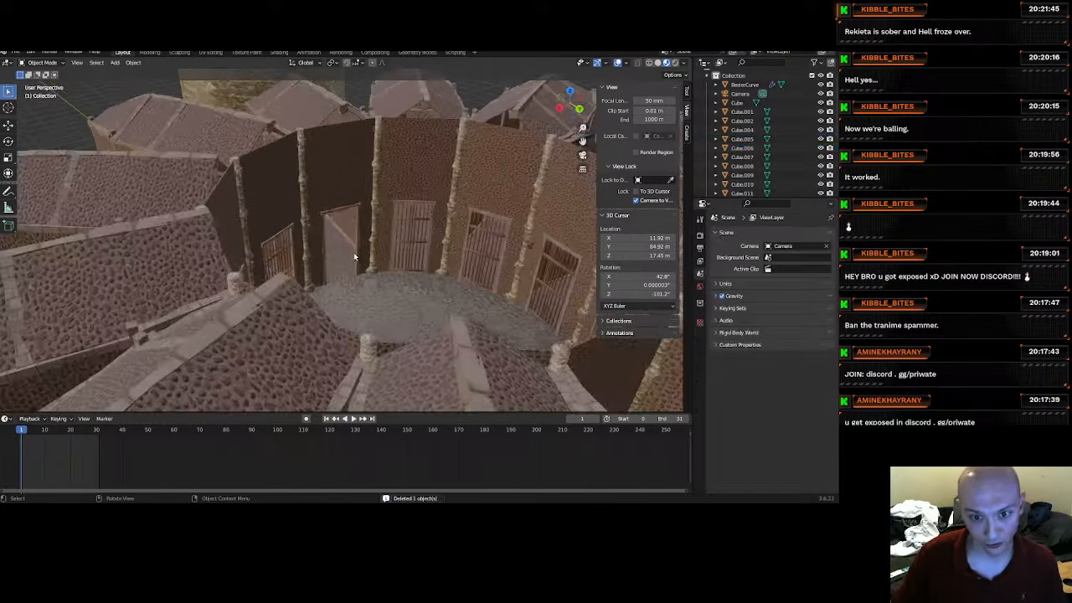
key("ctrl+z")
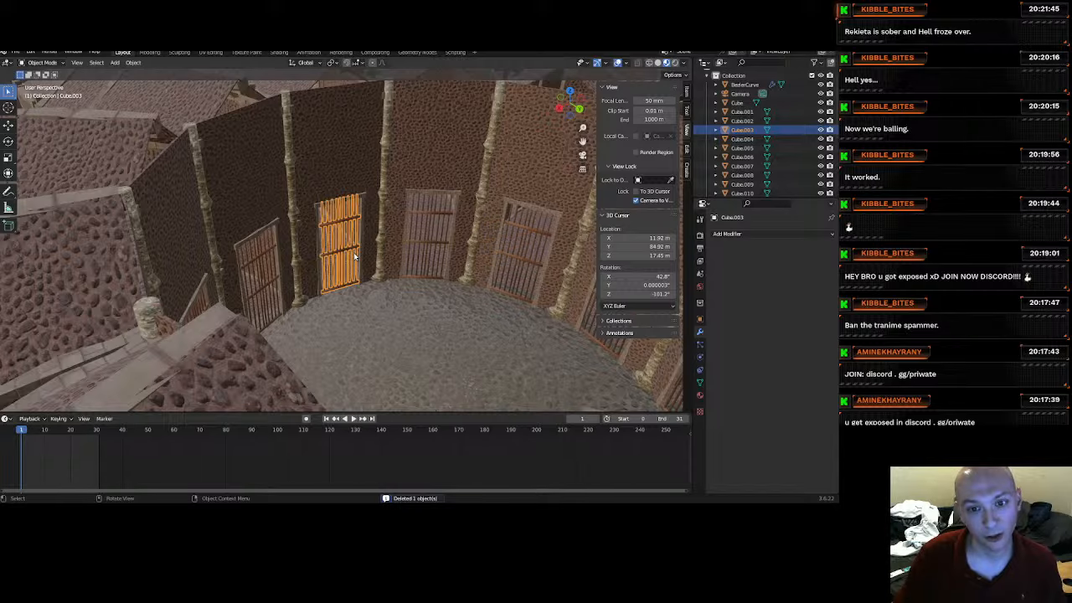
Look over the gates and the ring of cells from several sides, and save the file.
middle_click_drag(353, 252, 274, 360)
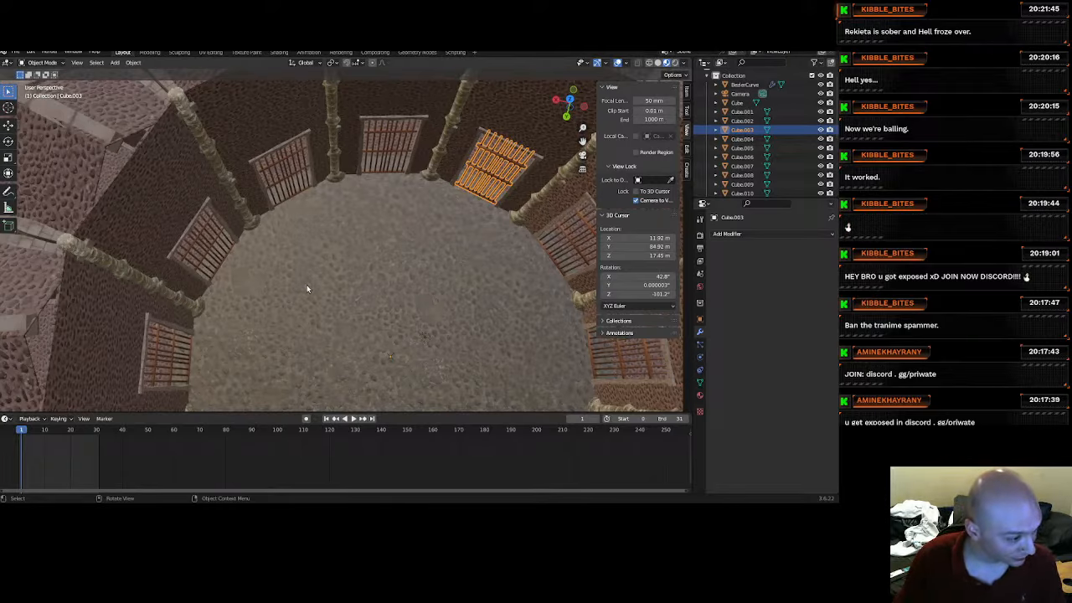
scroll(323, 278, "down", 10)
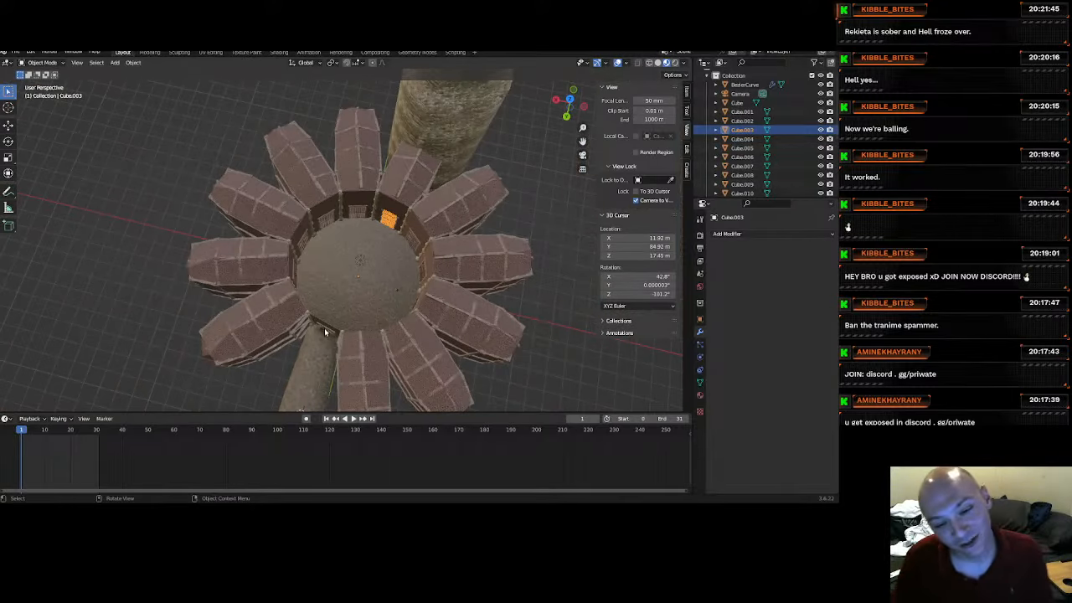
middle_click_drag(324, 327, 392, 300)
scroll(389, 334, "up", 5)
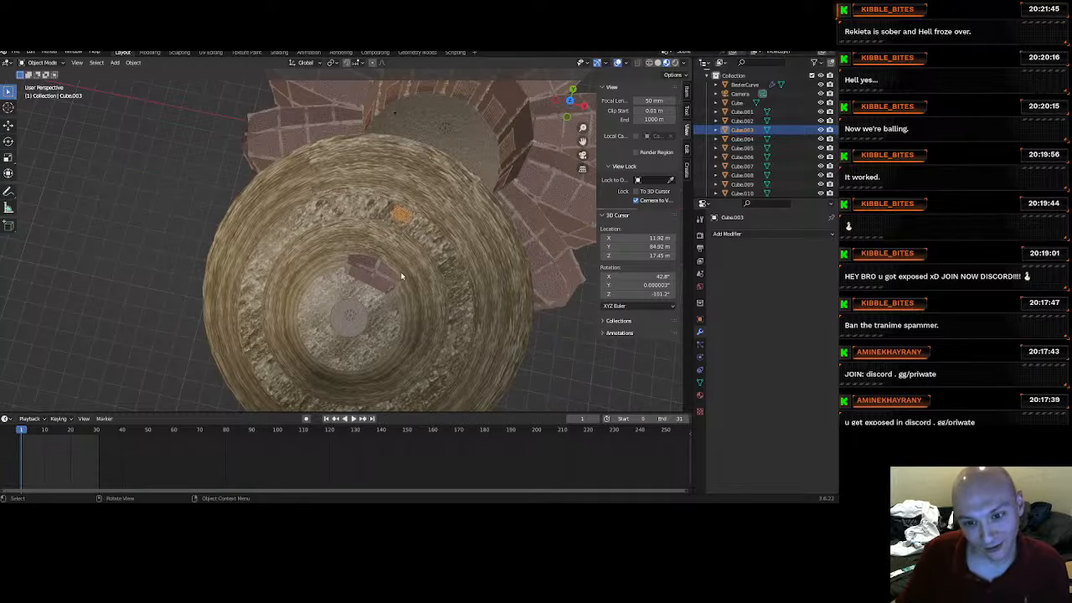
middle_click_drag(402, 258, 240, 264)
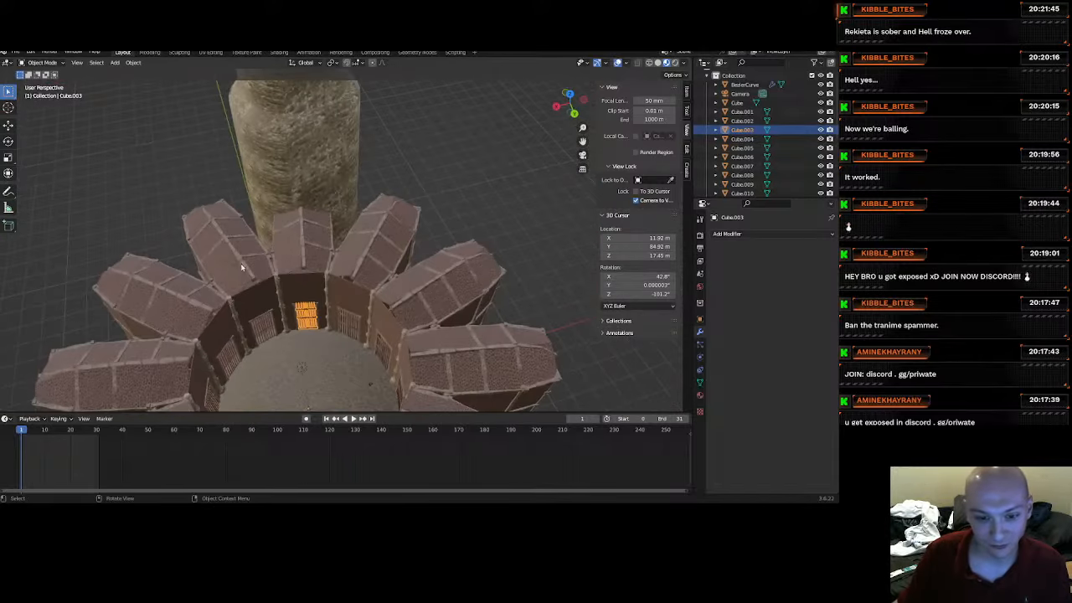
scroll(259, 313, "up", 4)
middle_click_drag(259, 314, 359, 297)
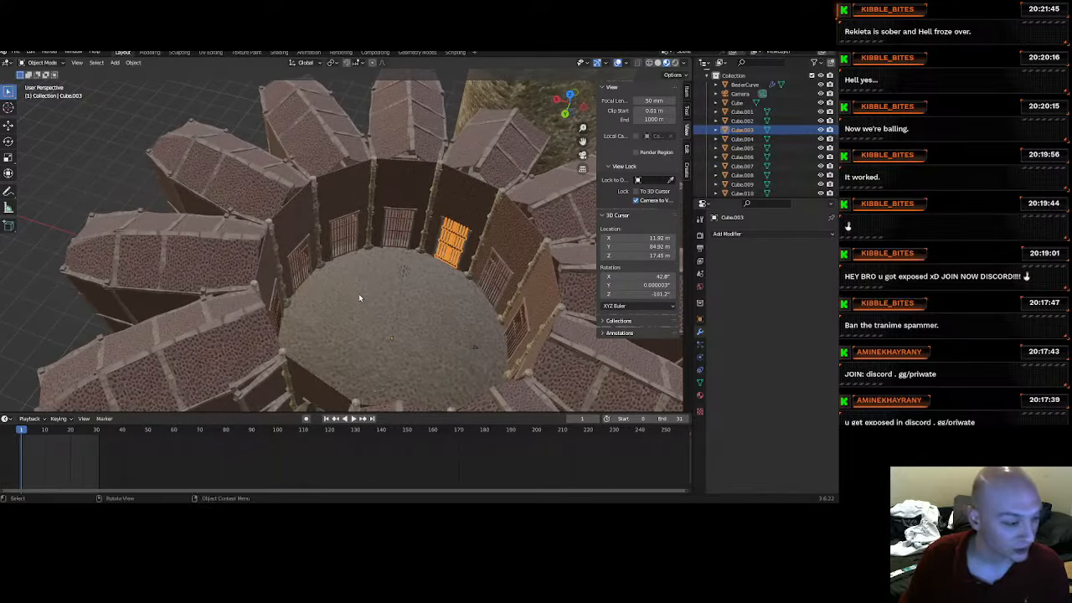
scroll(415, 269, "down", 5)
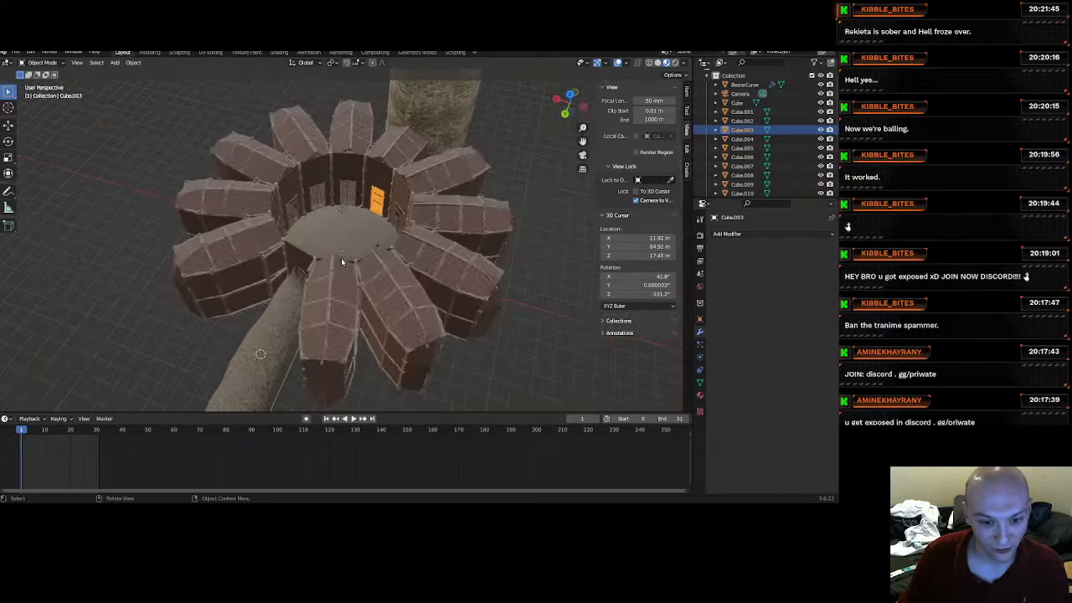
key("ctrl+s")
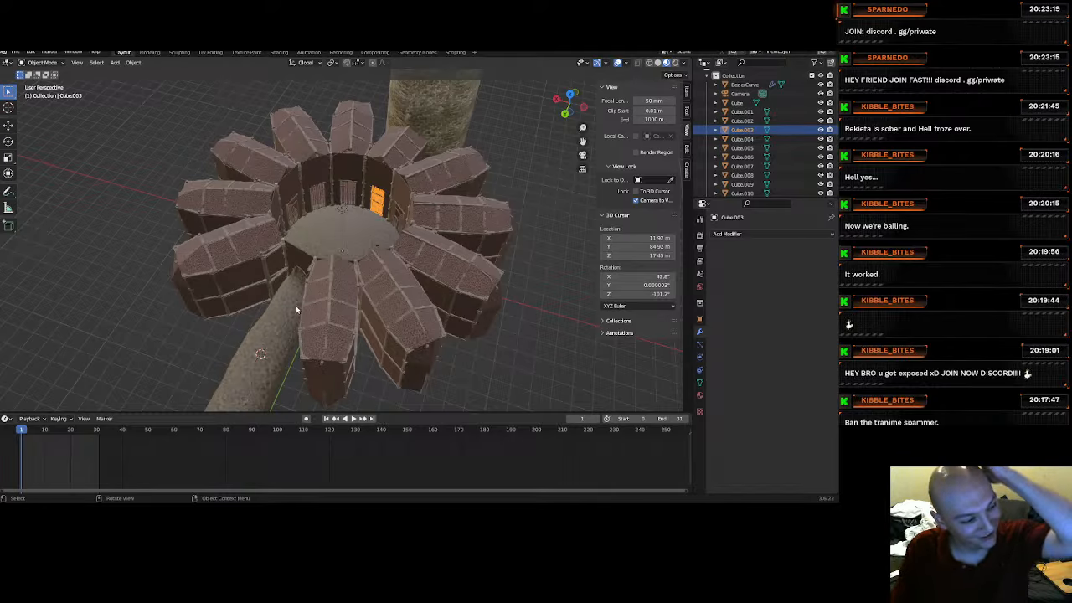
Deselect the gate and unhide all hidden objects in the scene.
scroll(344, 236, "up", 8)
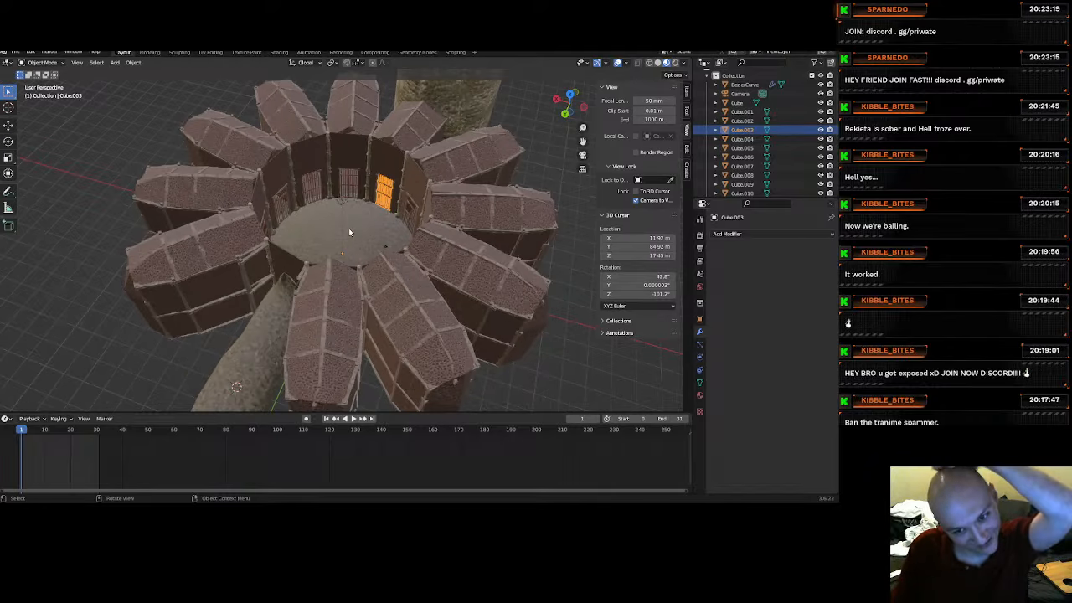
scroll(346, 234, "up", 6)
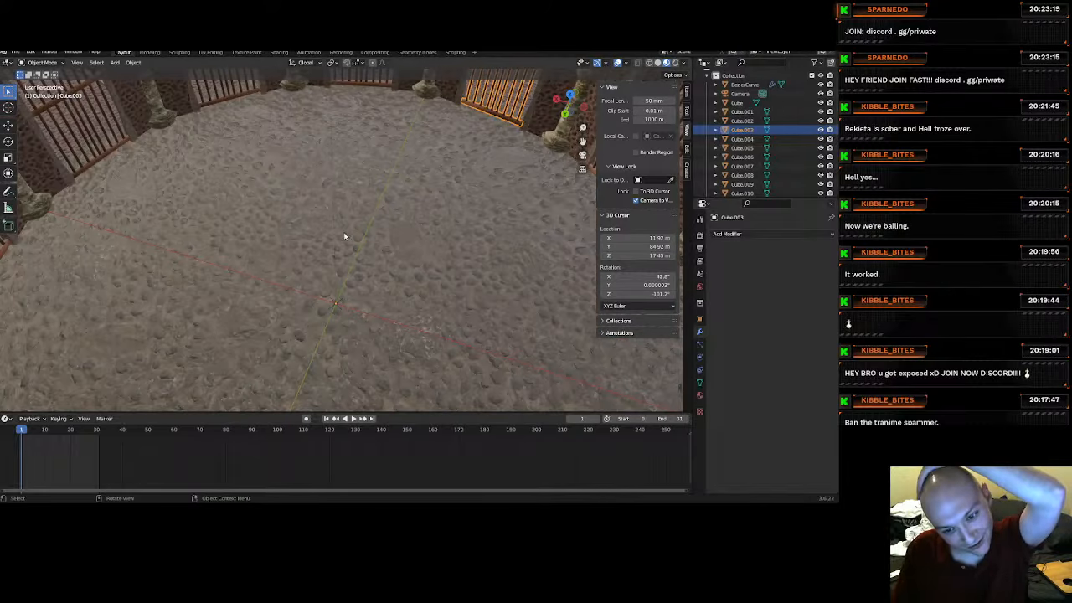
scroll(343, 237, "down", 12)
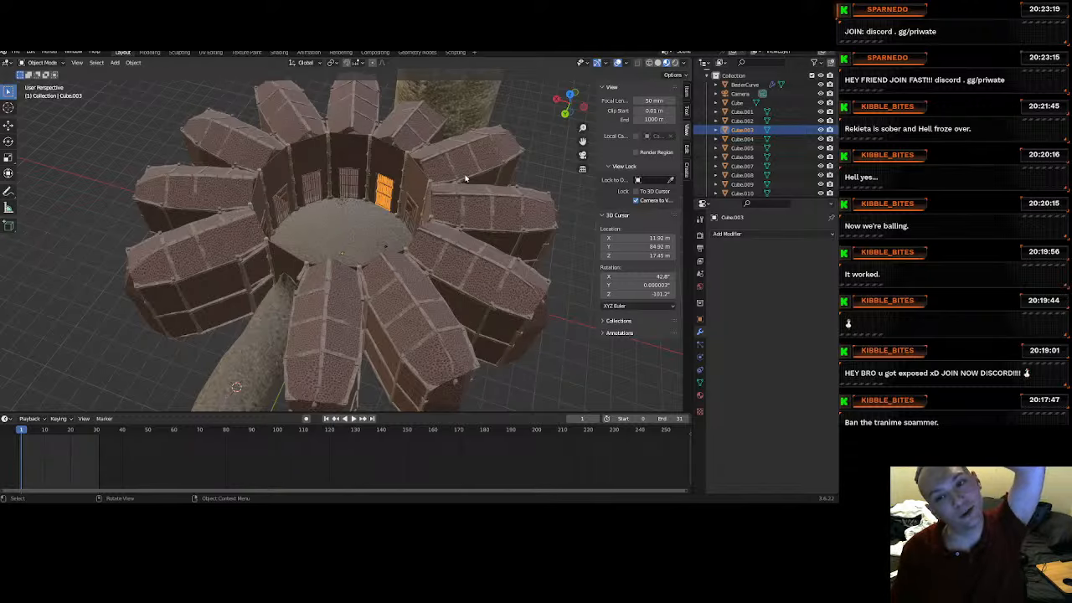
left_click(528, 118)
scroll(410, 196, "up", 4)
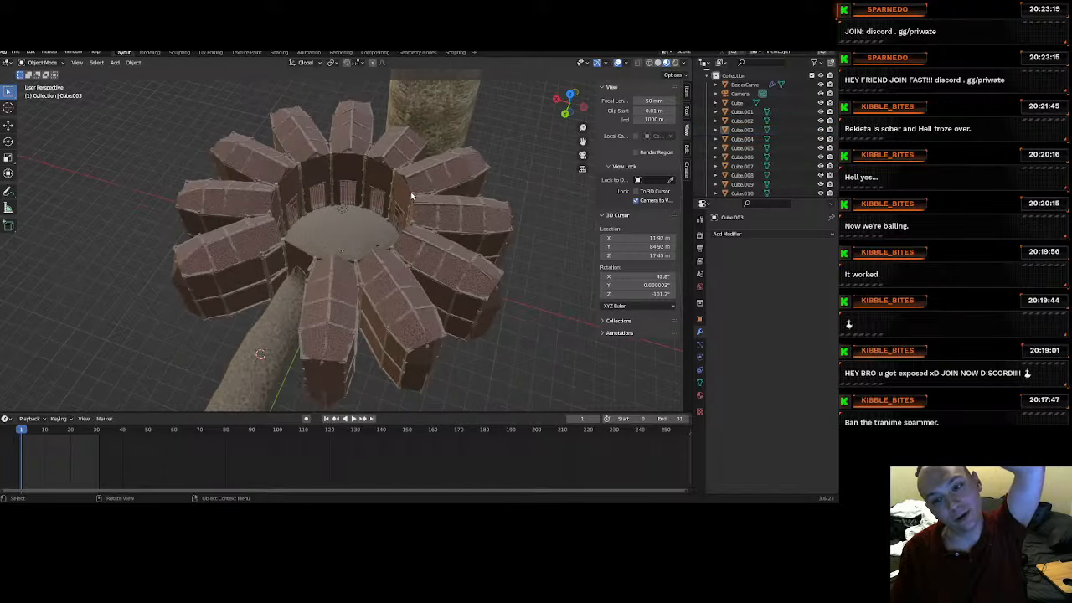
scroll(410, 196, "up", 6)
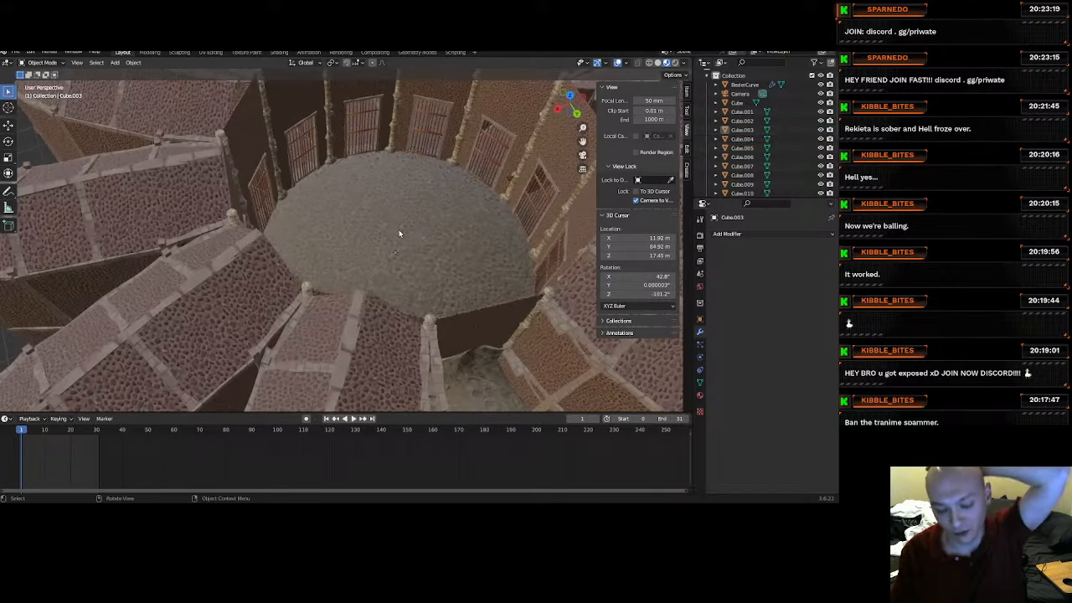
key("alt+h")
scroll(397, 305, "down", 5)
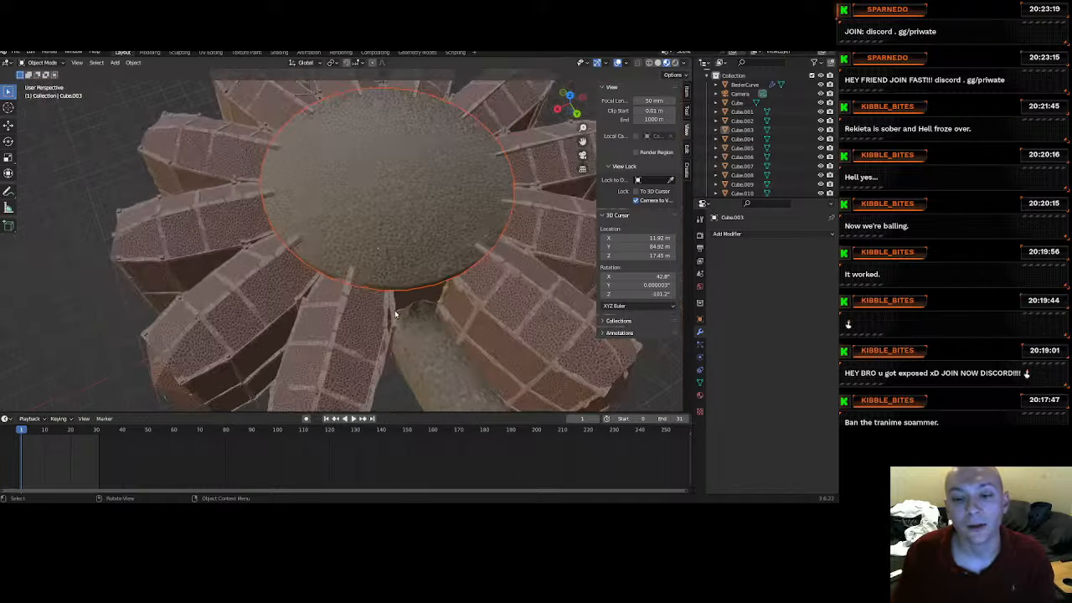
Select Cylinder.003 from inside the round room and examine it up close.
middle_click_drag(405, 295, 362, 271)
scroll(355, 256, "up", 6)
left_click(360, 268)
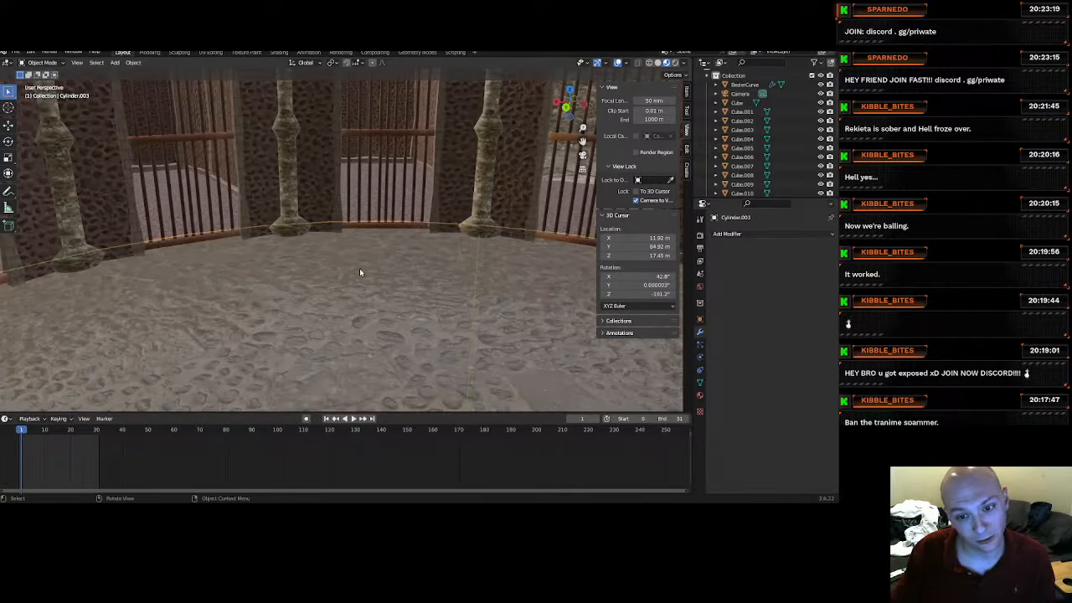
key("KP_Decimal")
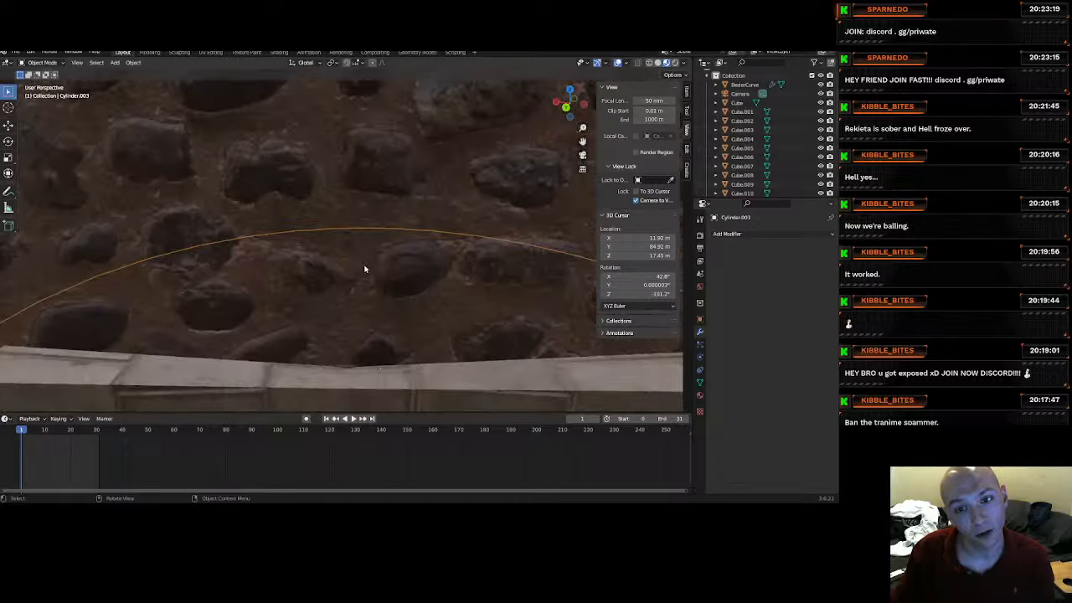
scroll(329, 213, "down", 6)
middle_click_drag(331, 230, 308, 278)
Select the ring of cells, object Cube, and switch it to Edit Mode.
left_click(270, 247)
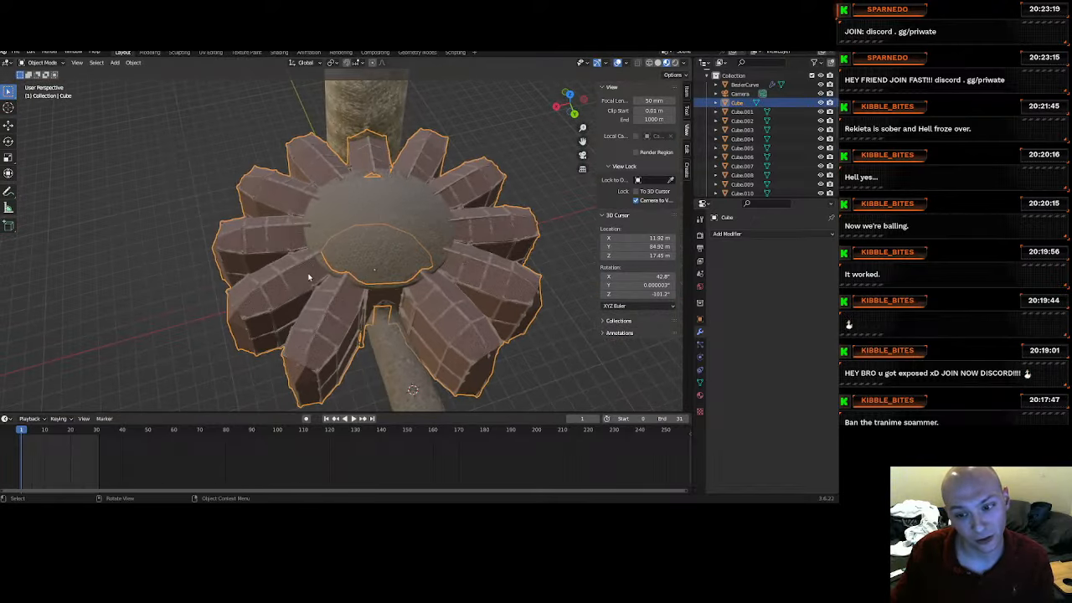
left_click(37, 63)
left_click(40, 82)
Select the linked geometry of every cell around the ring, starting from one roof face.
scroll(299, 276, "up", 5)
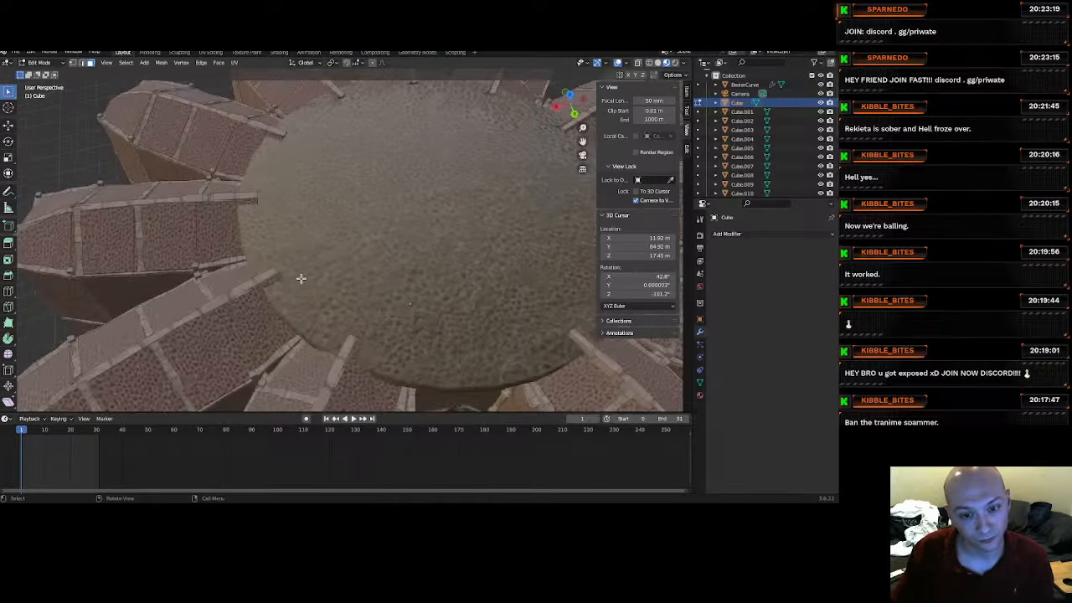
middle_click_drag(334, 274, 306, 283)
left_click(307, 283)
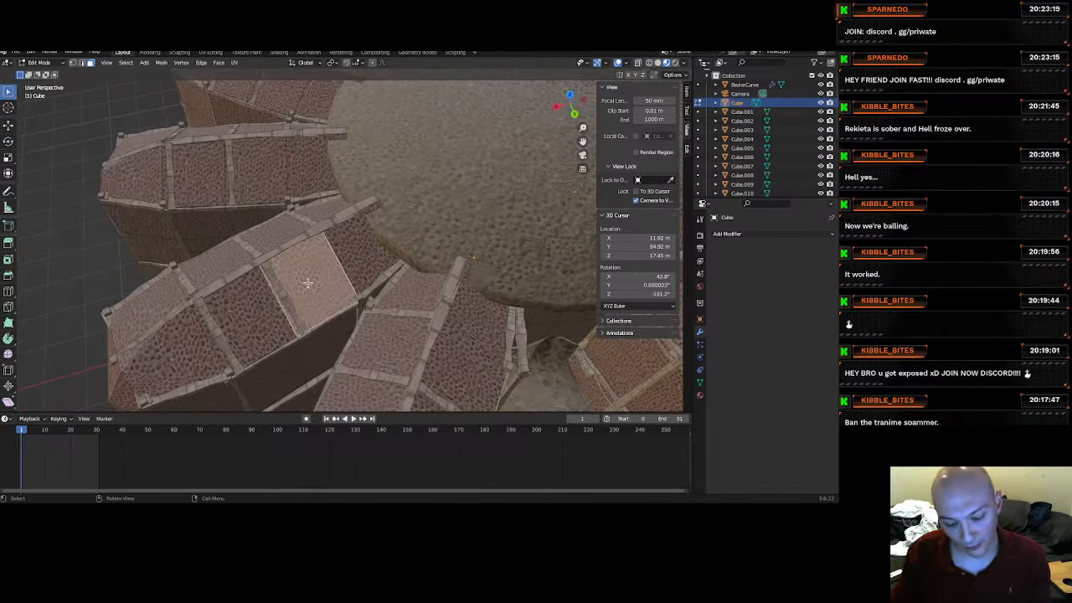
key("ctrl+l")
scroll(308, 284, "down", 3)
key("l")
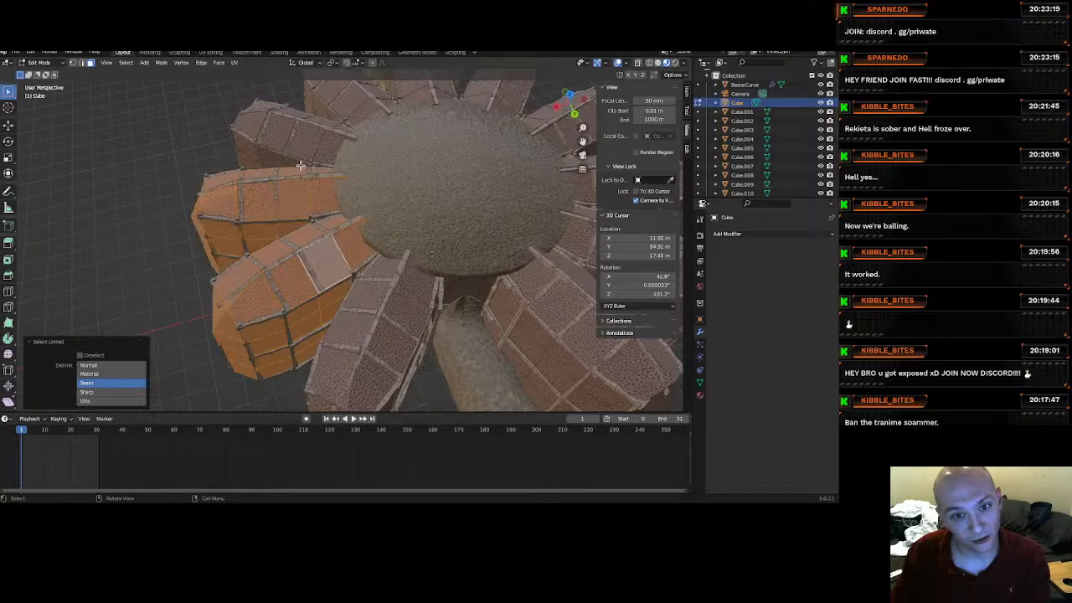
key("l")
key("l")
key("l")
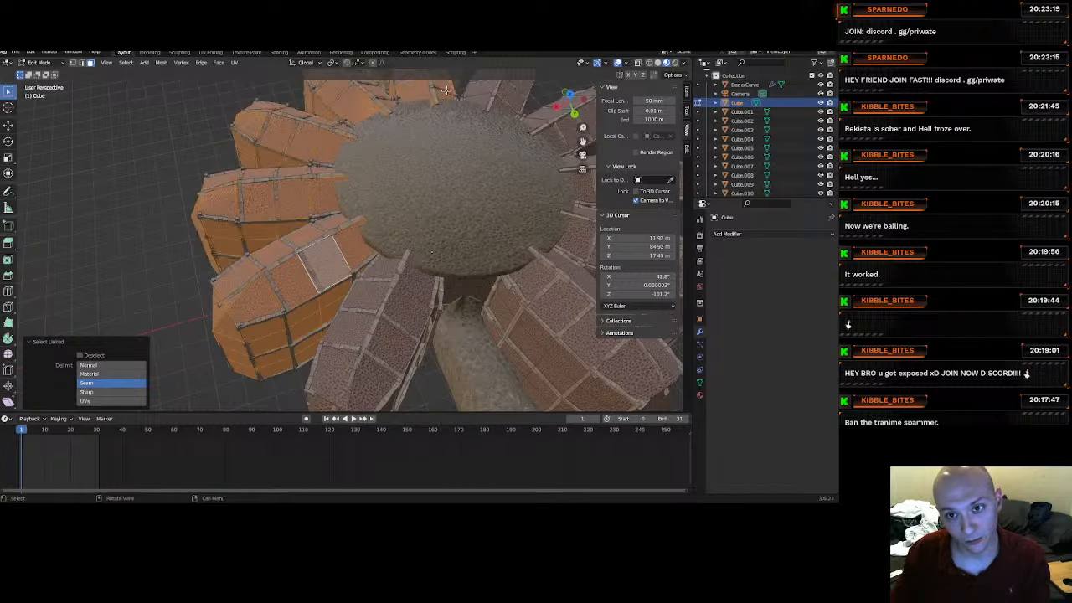
key("l")
key("l")
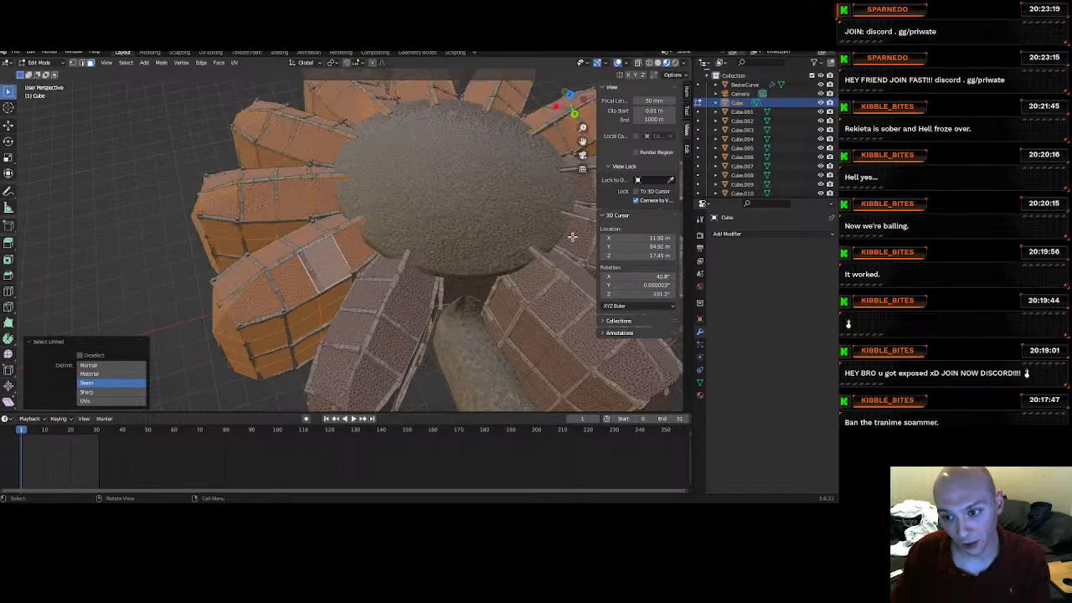
key("l")
key("l")
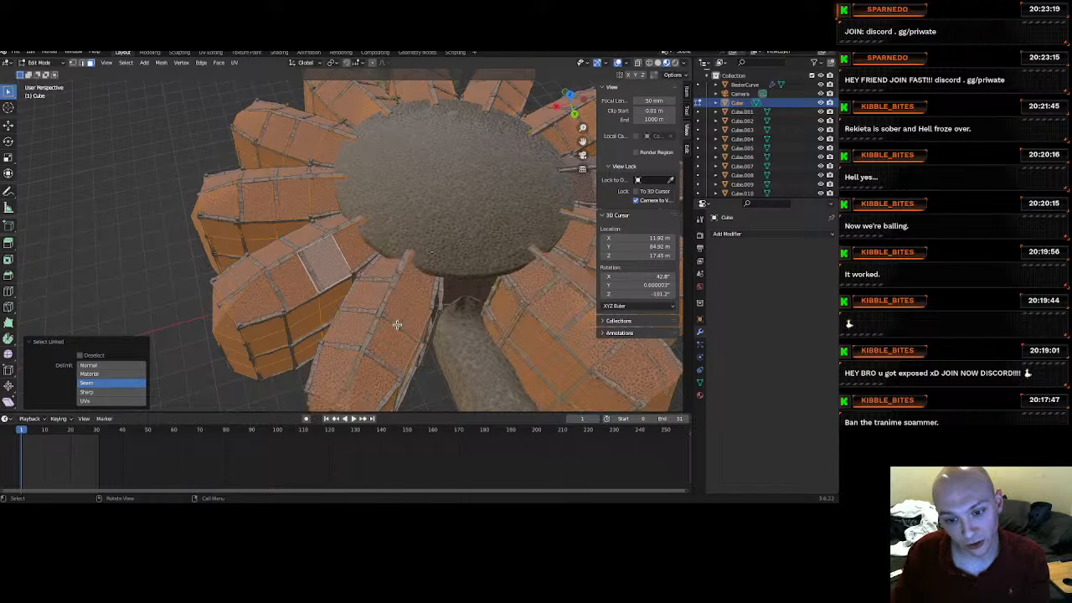
key("KP_Decimal")
key("l")
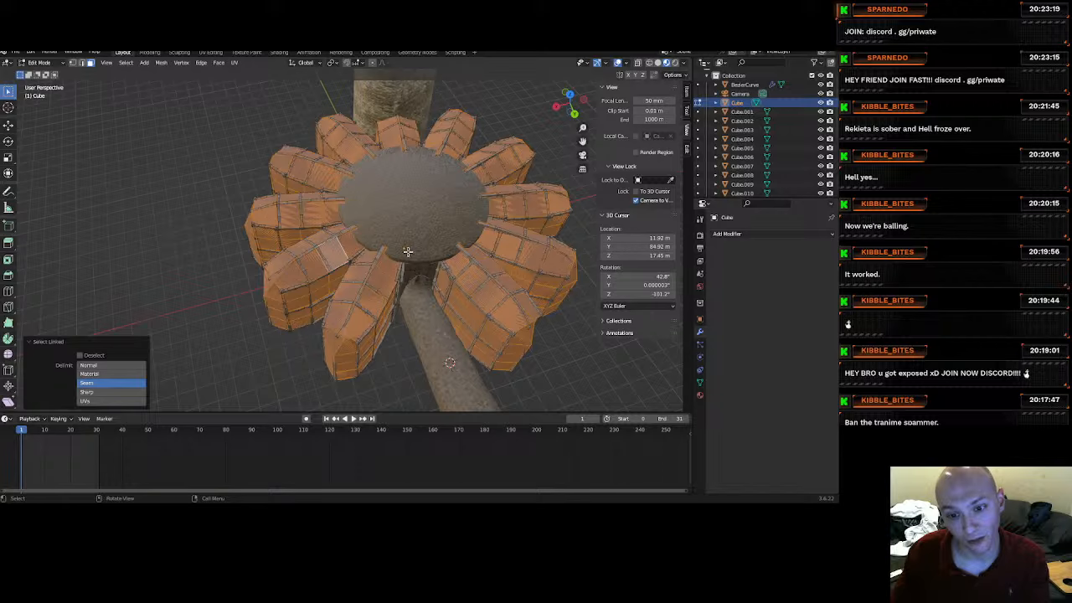
Try to separate the selected cells from Cube using the Selection option.
middle_click_drag(409, 252, 412, 222)
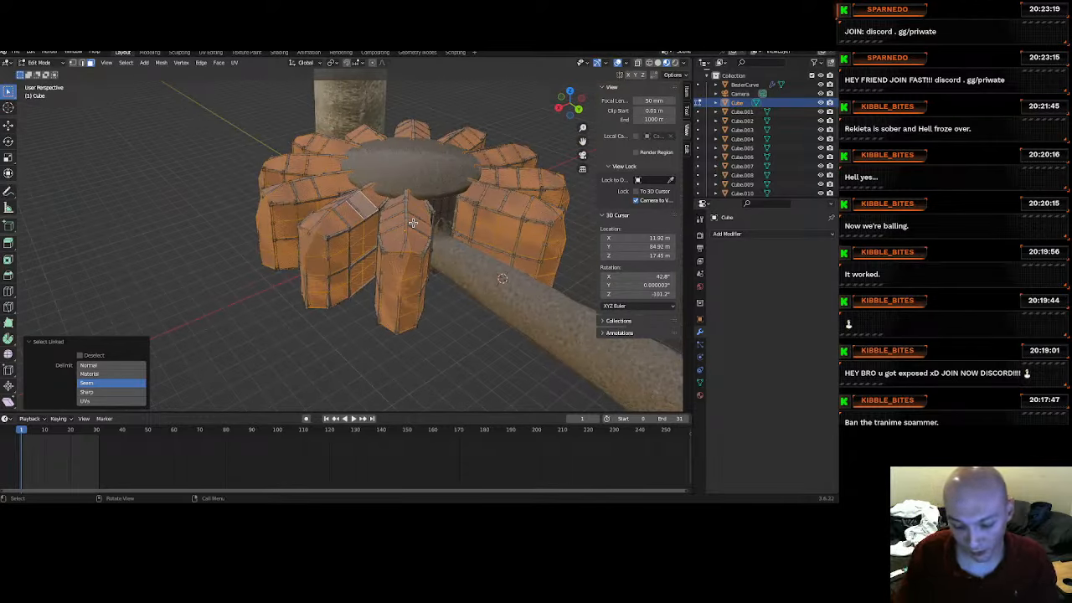
key("p")
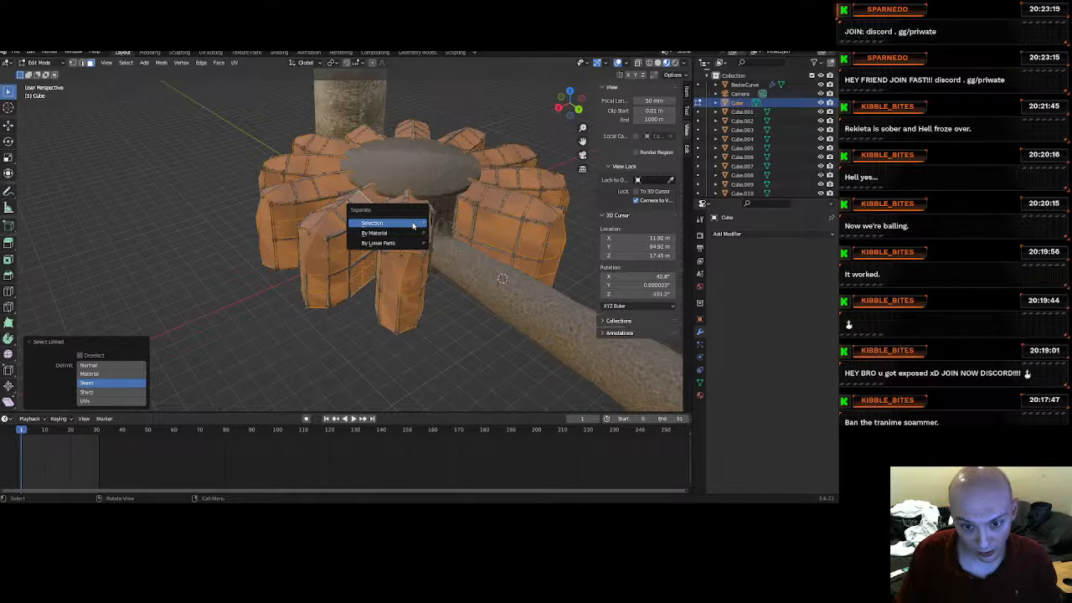
left_click(413, 224)
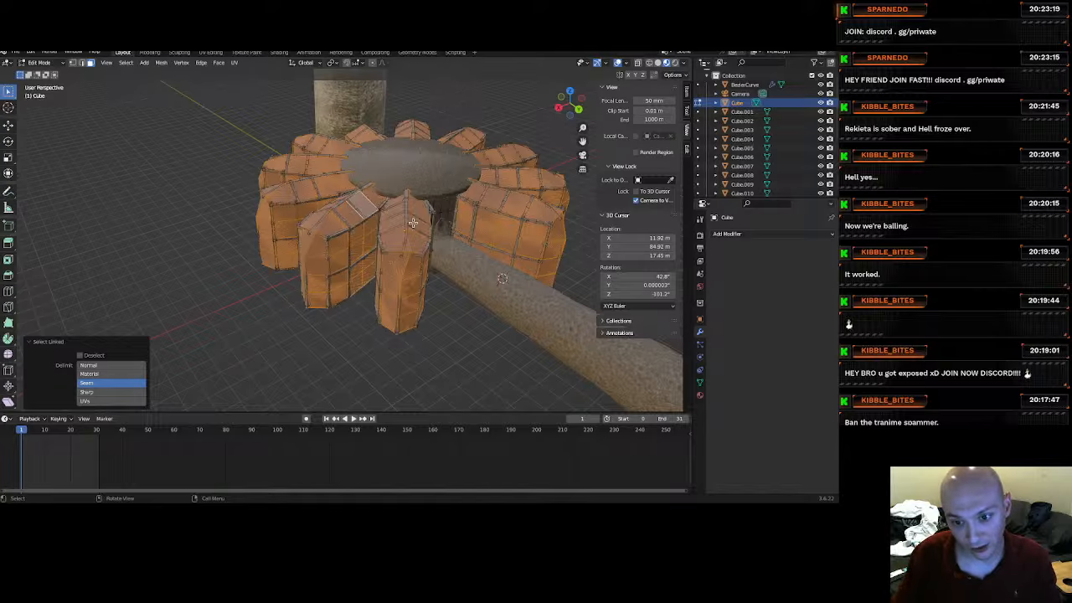
Isolate Cube in local view and bring the inner walls of the ring into view.
key("KP_Divide")
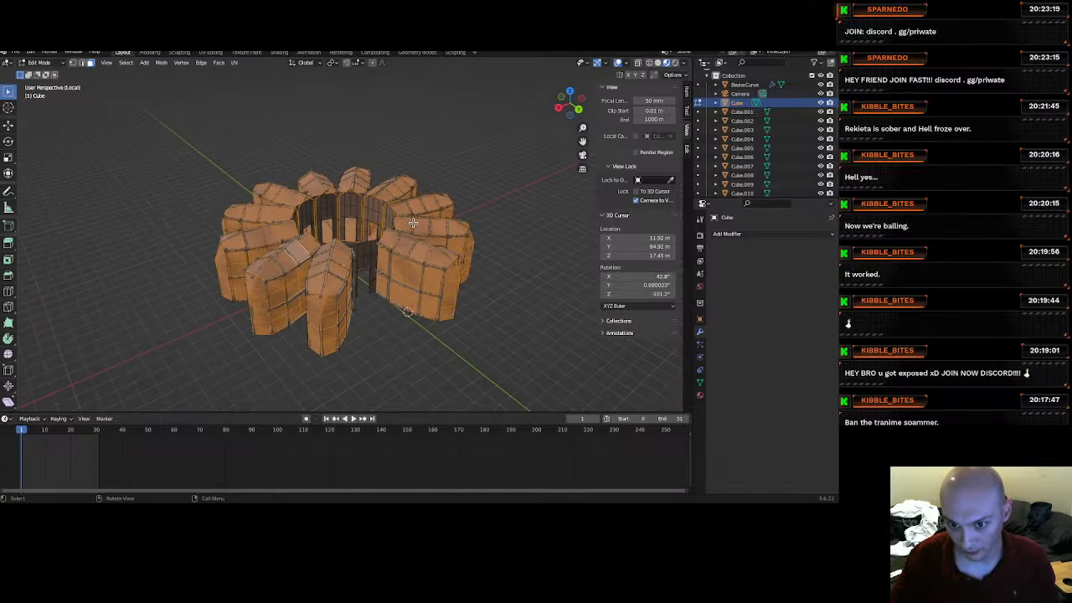
scroll(413, 223, "up", 5)
middle_click_drag(413, 223, 457, 185)
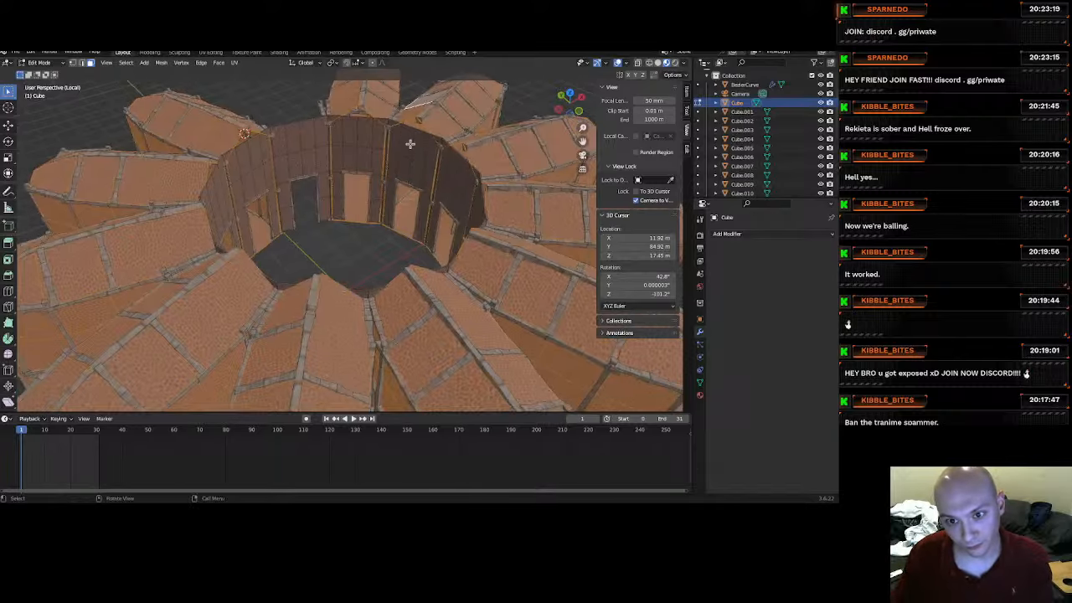
Add the linked wall panels and doorway surrounds all around the inside of the ring to the selection.
key("l")
key("l")
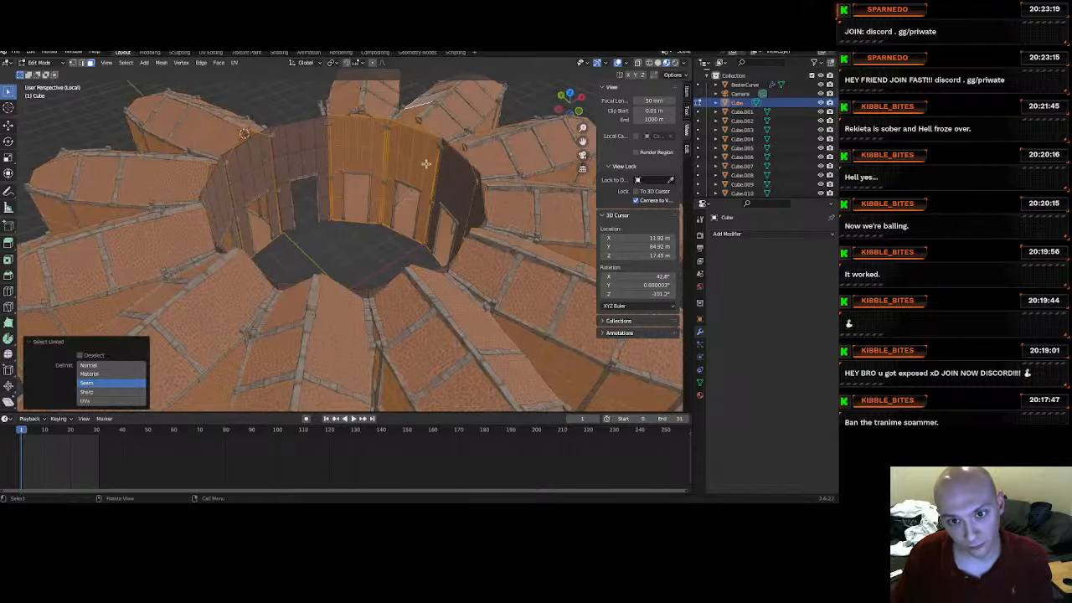
key("l")
key("l")
key("l")
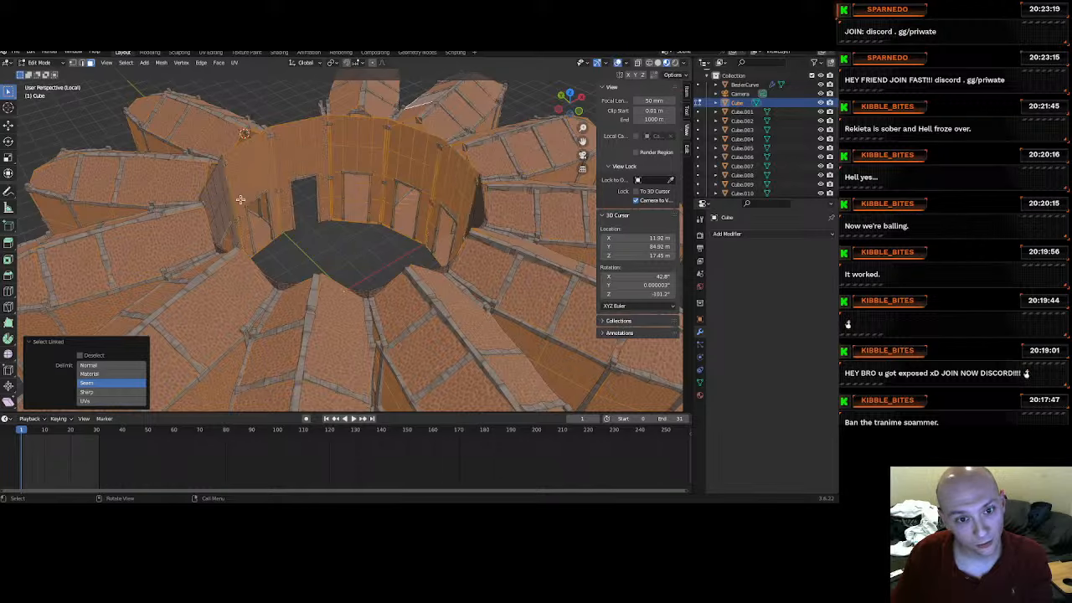
key("l")
middle_click_drag(229, 206, 374, 120)
key("l")
key("l")
key("l")
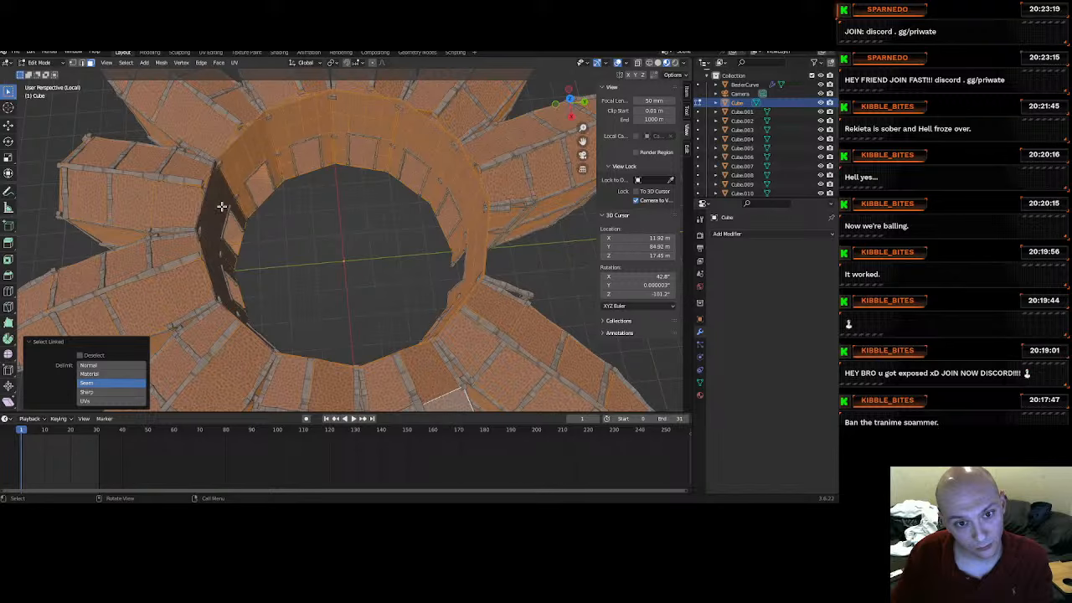
key("l")
key("l")
middle_click_drag(320, 270, 422, 215)
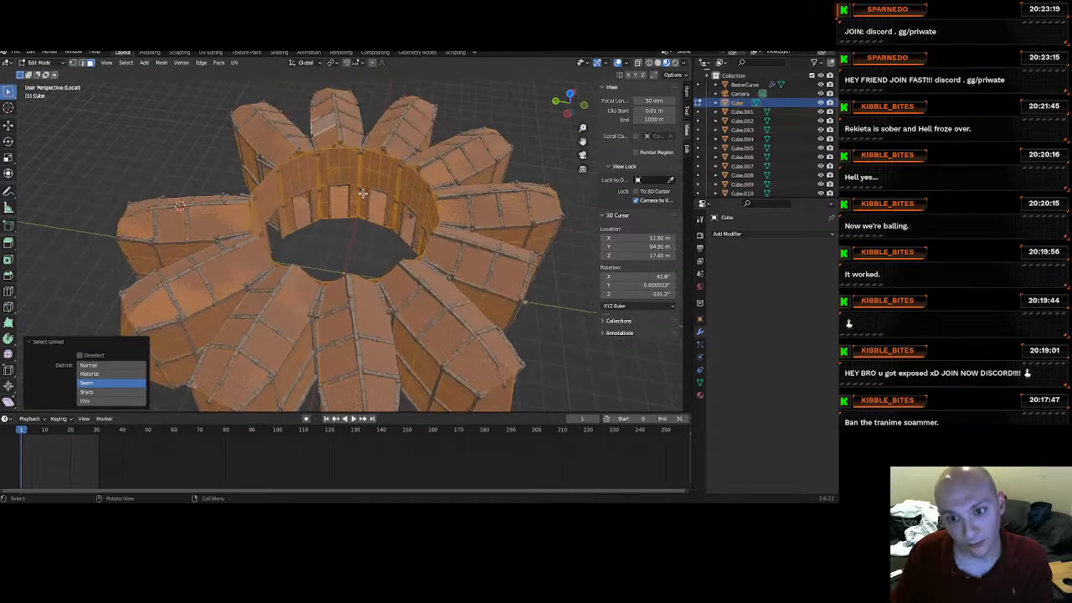
Separate the selected cells and inner walls from Cube using the Selection option.
middle_click_drag(326, 241, 413, 214)
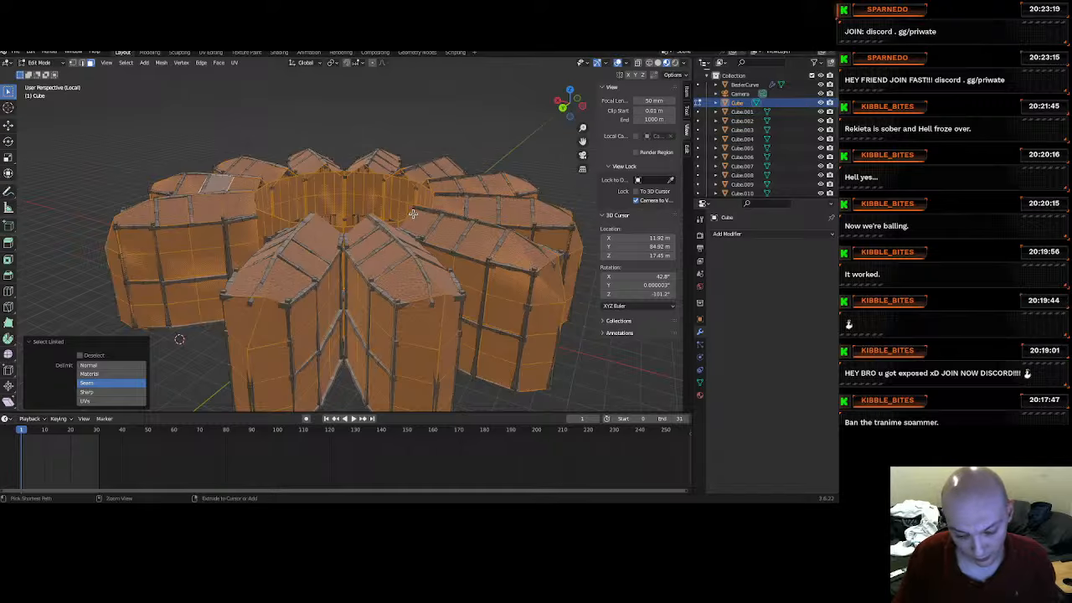
key("ctrl+p")
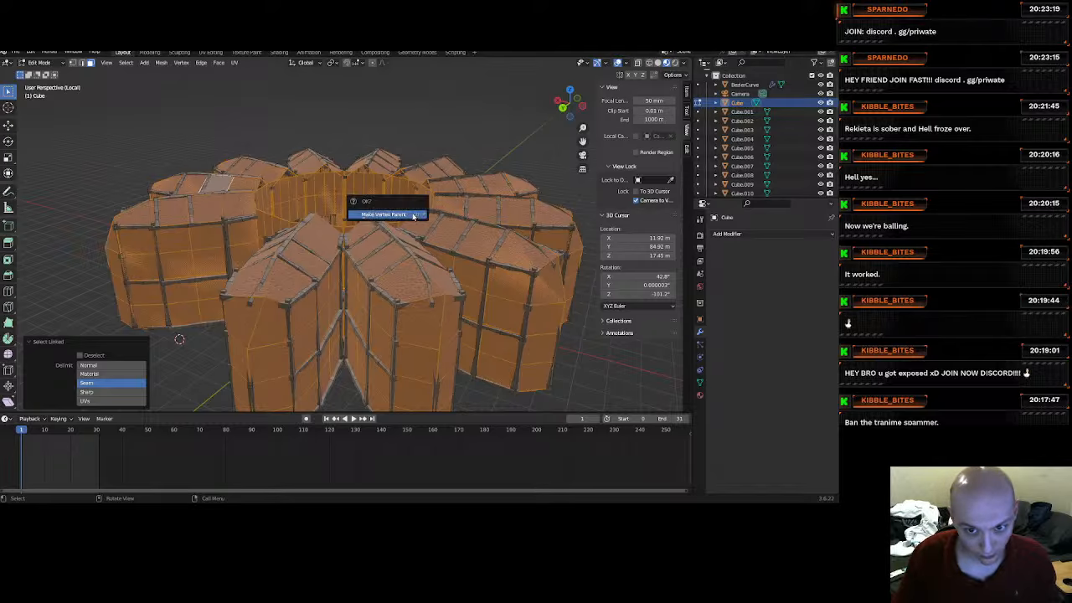
left_click(409, 94)
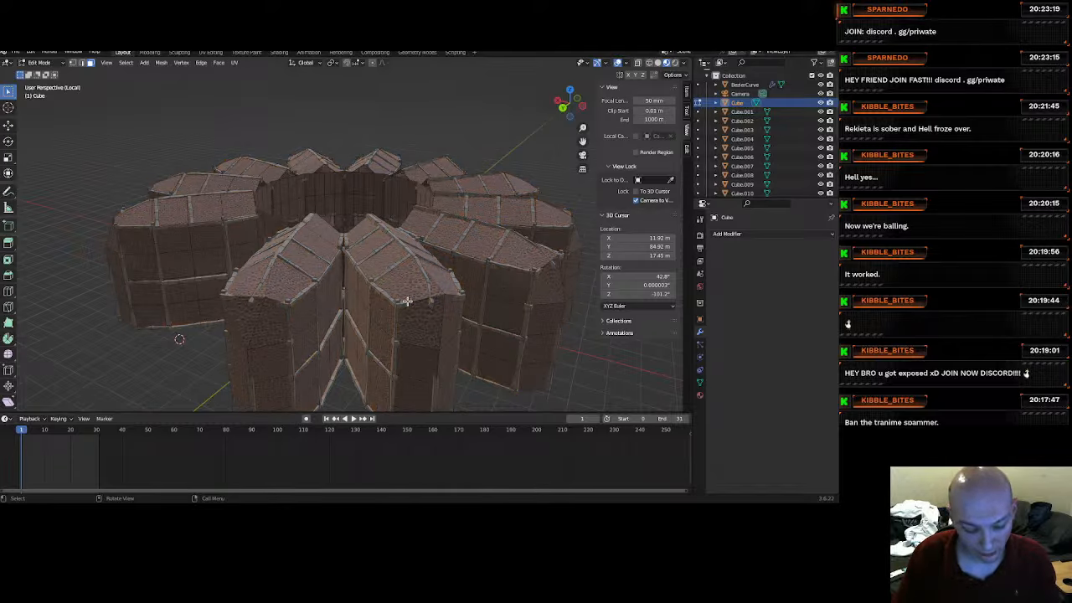
key("a")
key("p")
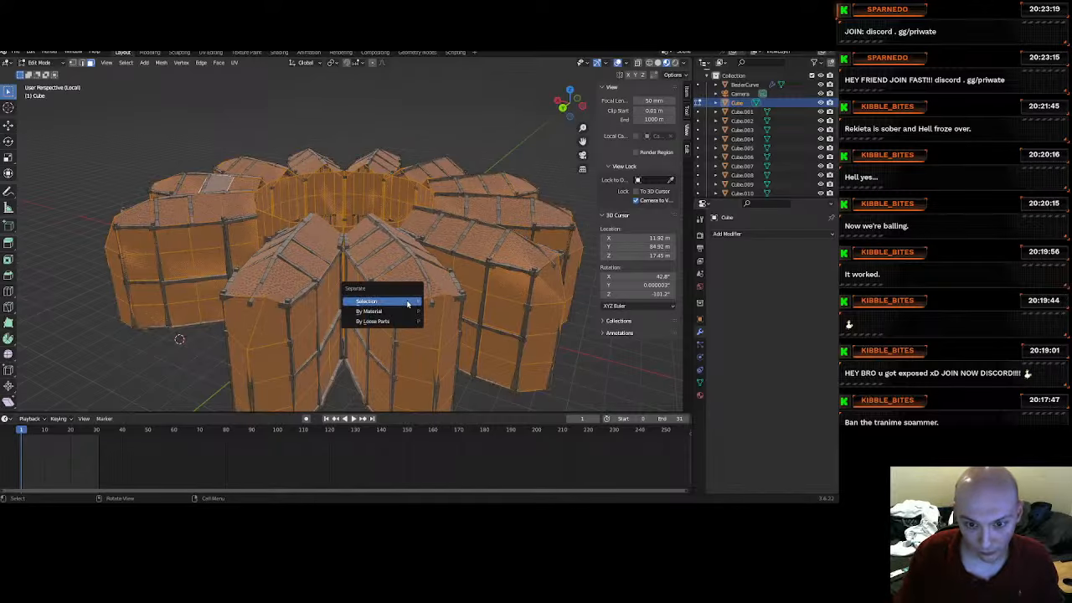
left_click(408, 303)
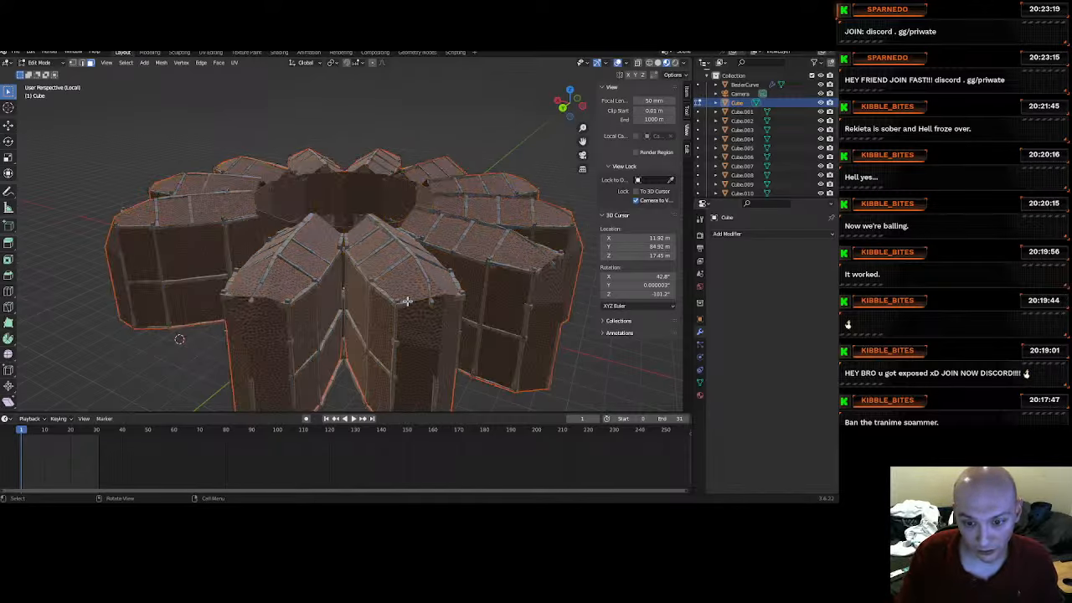
Return to Object Mode and clear the object selection.
left_click(54, 64)
left_click(53, 82)
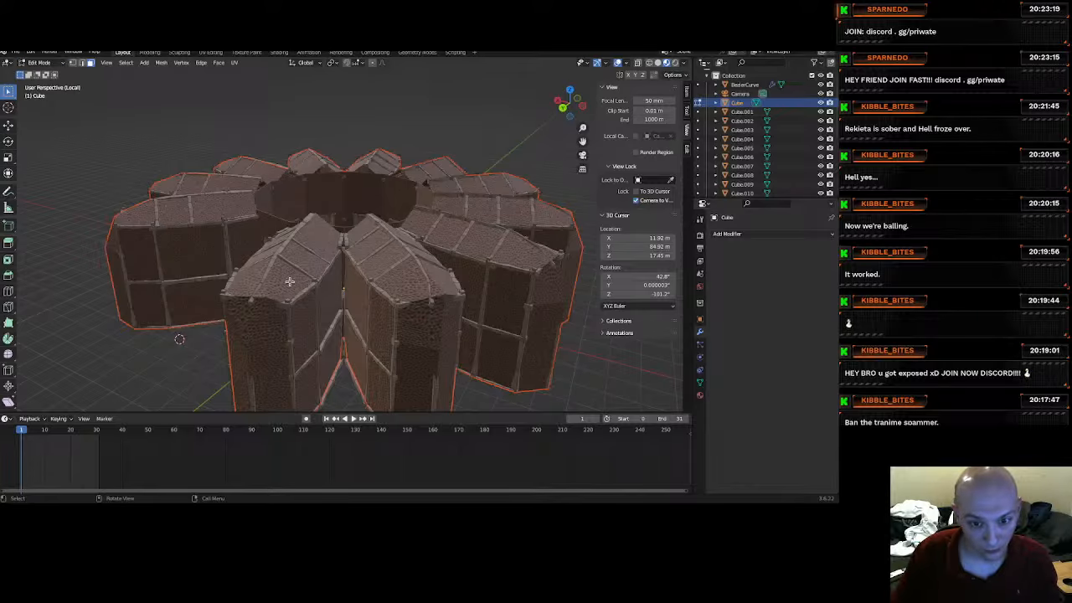
middle_click_drag(344, 239, 164, 119)
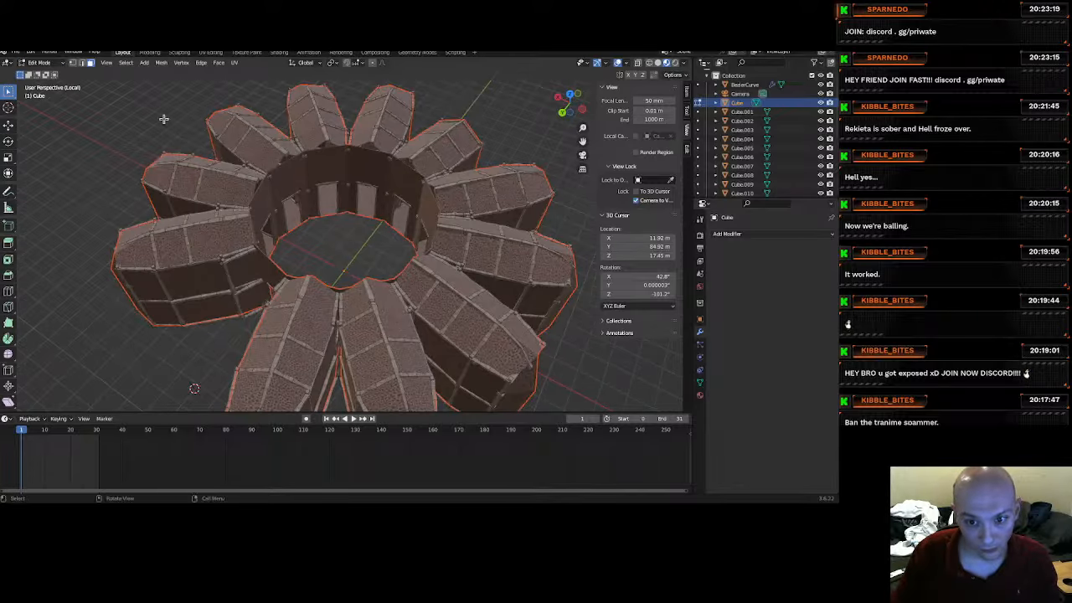
left_click(54, 63)
left_click(50, 73)
left_click(357, 248)
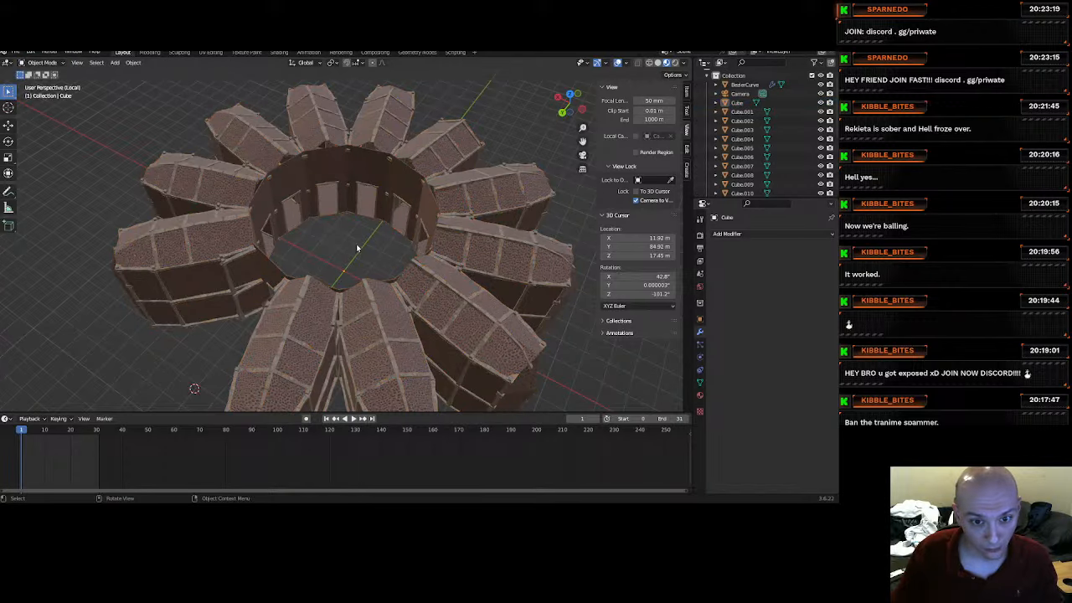
Hide the beam framework object Cube, then select the separated wall object Cube.013 and enter Edit Mode on it.
left_click(316, 319)
middle_click_drag(325, 308, 416, 273)
left_click(478, 234)
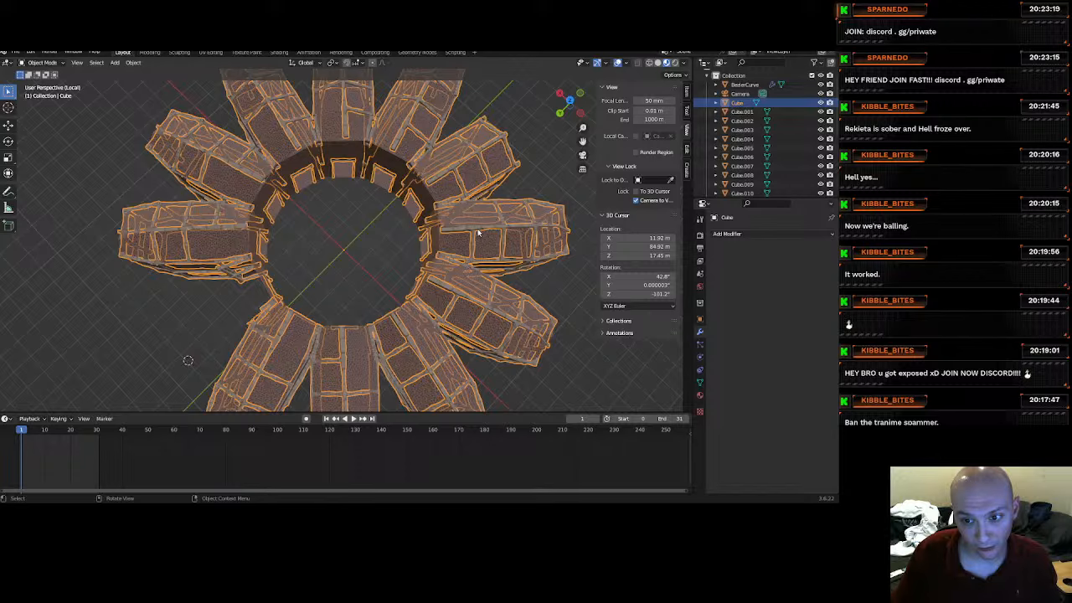
left_click(463, 290)
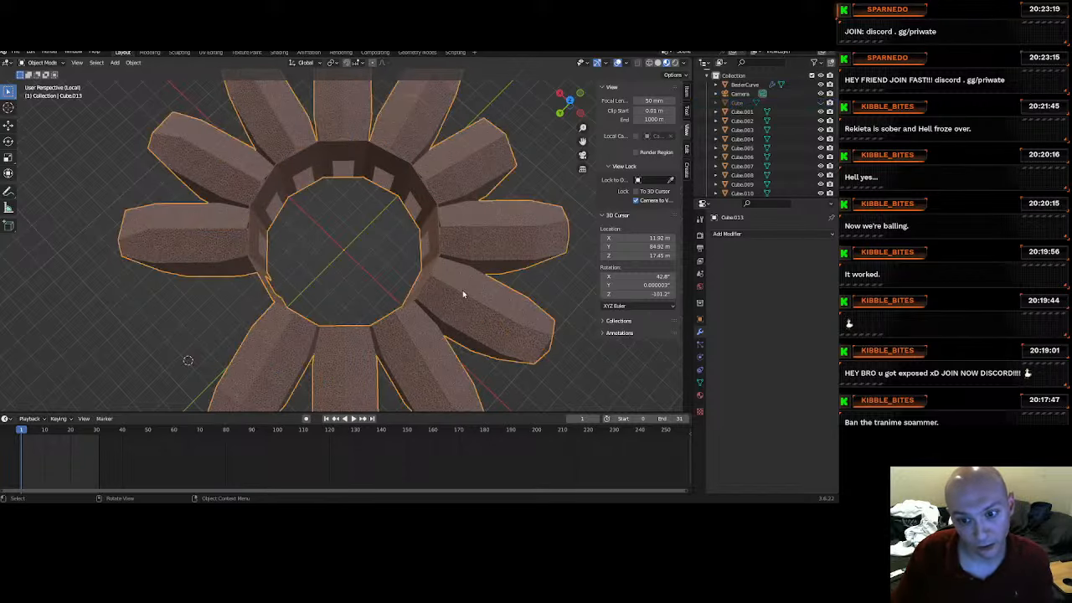
left_click(37, 63)
left_click(35, 76)
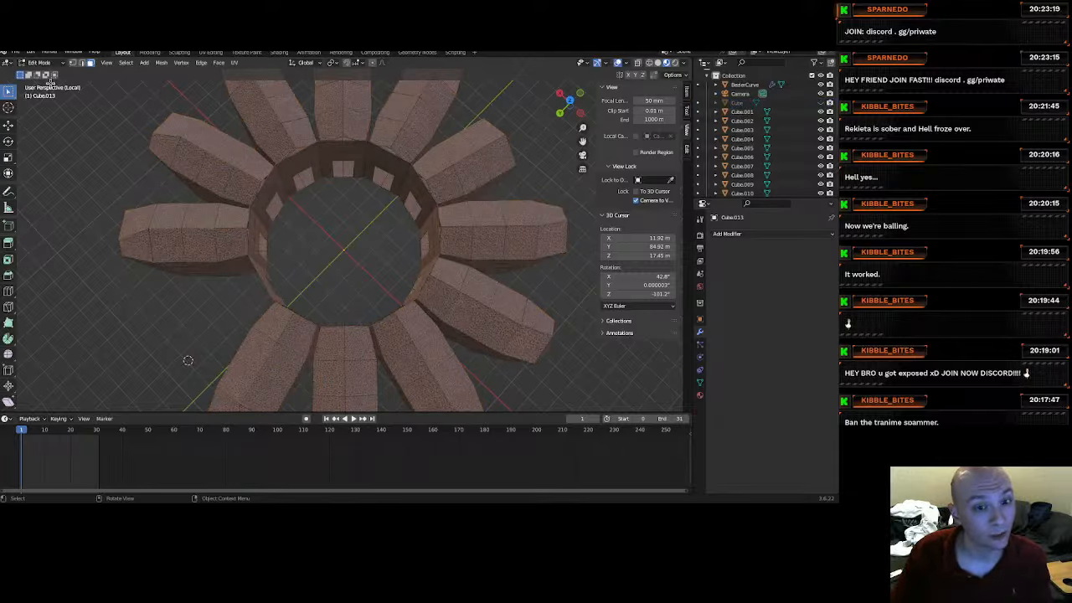
key("l")
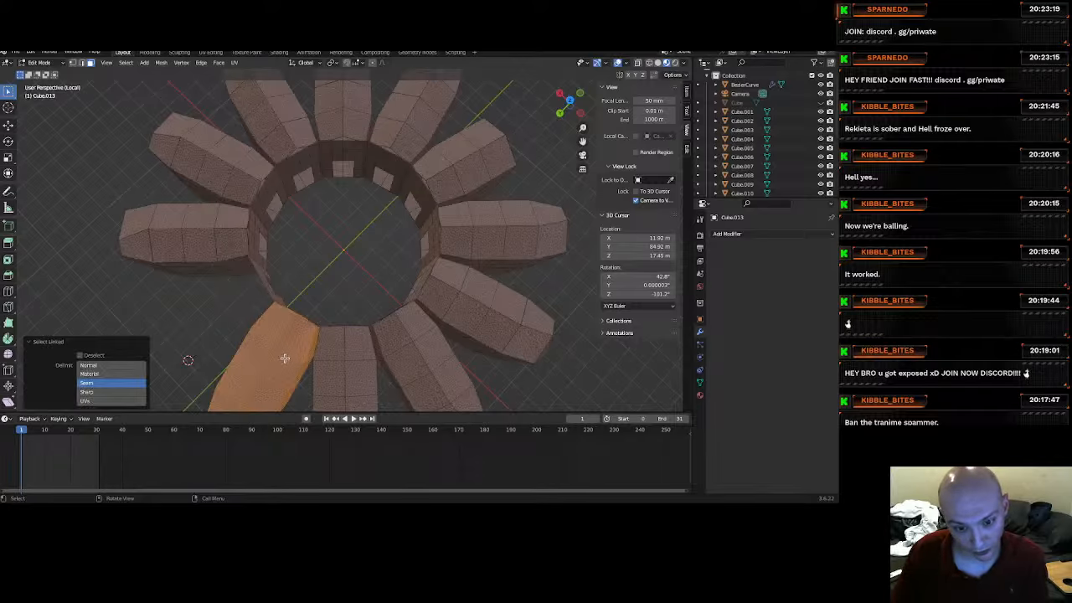
key("l")
key("l")
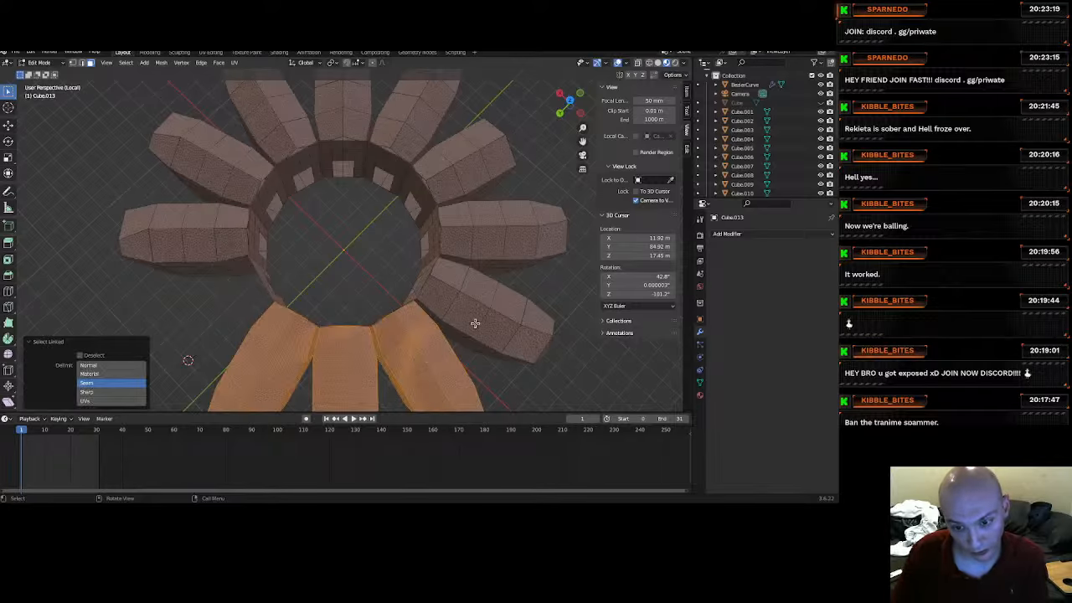
Separate the two nearest neighbouring cells of Cube.013 one at a time, using their linked geometry and the Selection option.
left_click(291, 358)
key("l")
key("p")
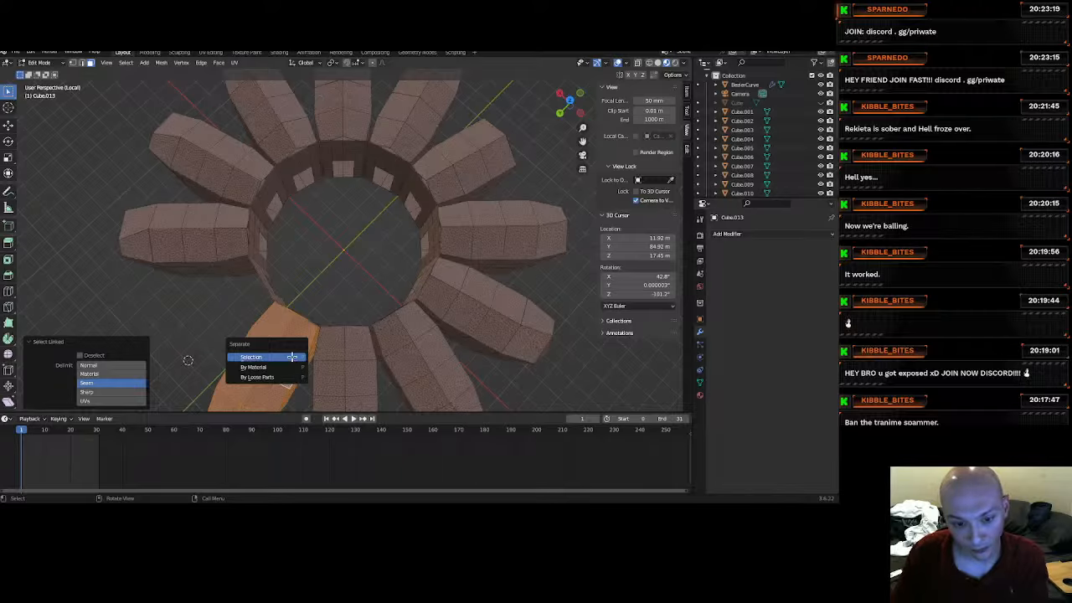
left_click(292, 357)
left_click(357, 375)
key("l")
key("p")
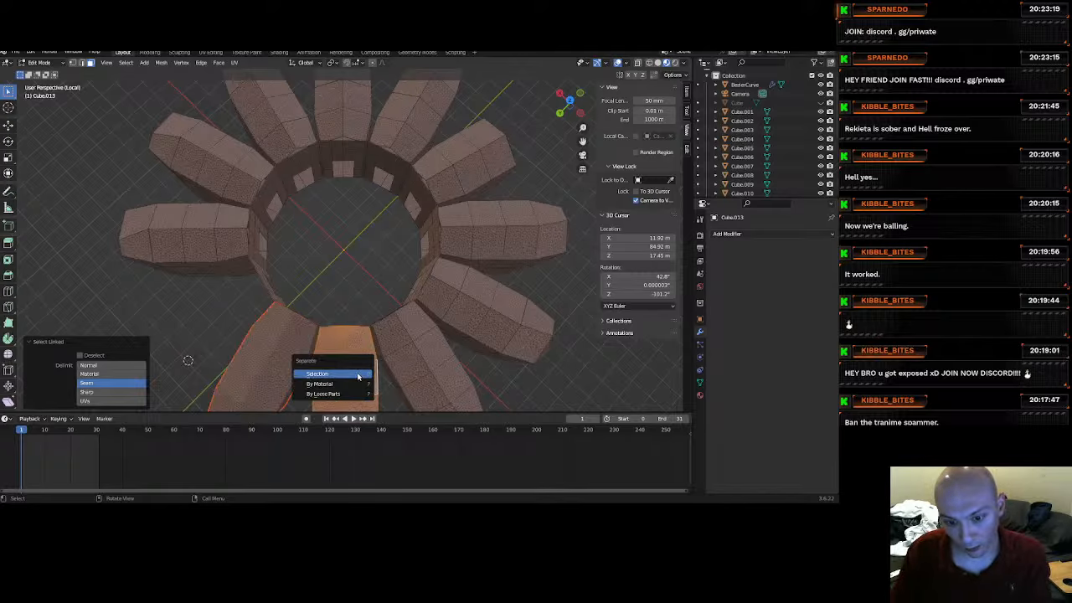
left_click(357, 375)
Continue counter-clockwise around the ring and separate the third and fourth cells into their own objects by Selection.
left_click(433, 369)
key("l")
key("p")
left_click(431, 371)
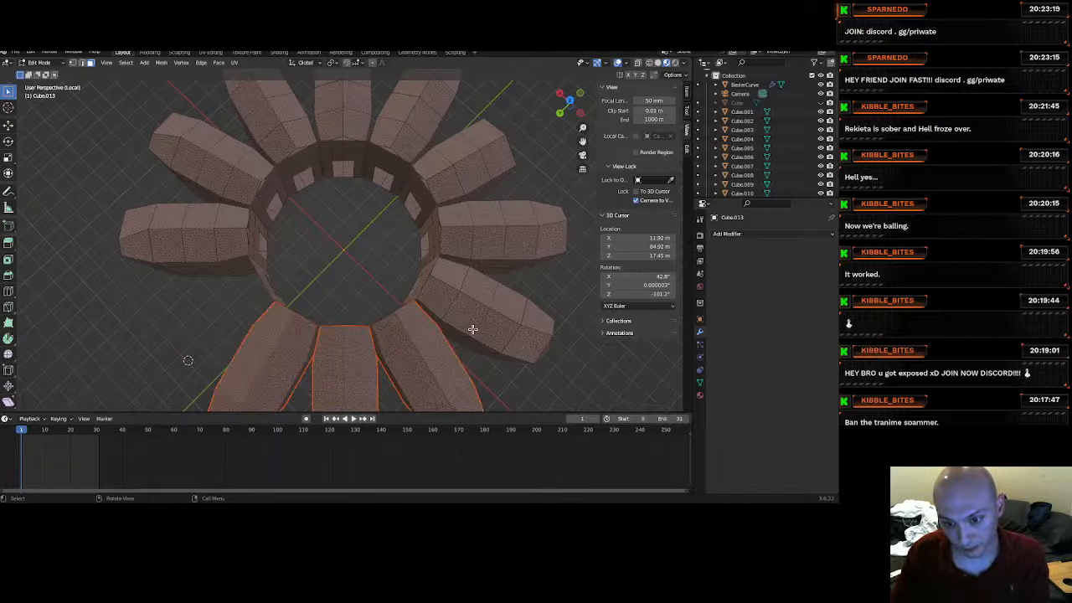
left_click(485, 318)
key("l")
key("p")
left_click(484, 318)
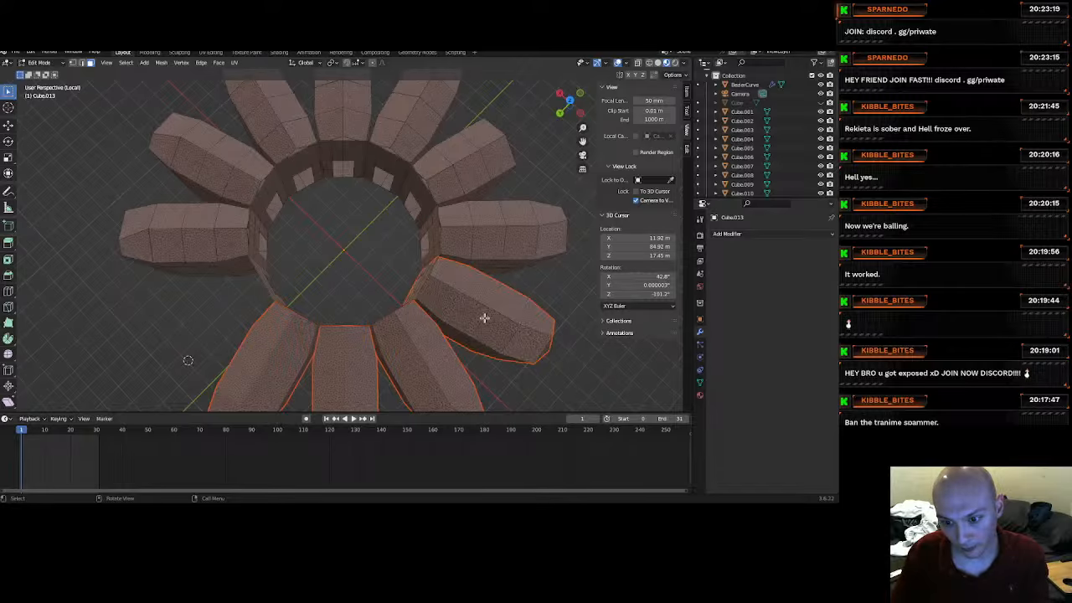
Separate the fifth and sixth cells counter-clockwise around the ring, each from its linked geometry with the Selection option.
key("k")
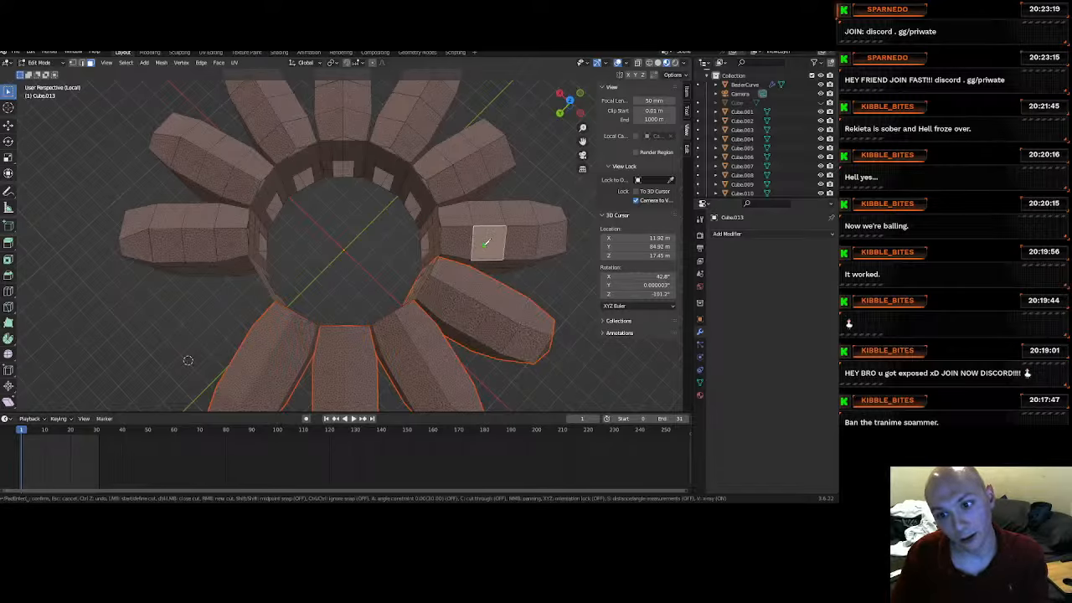
key("Escape")
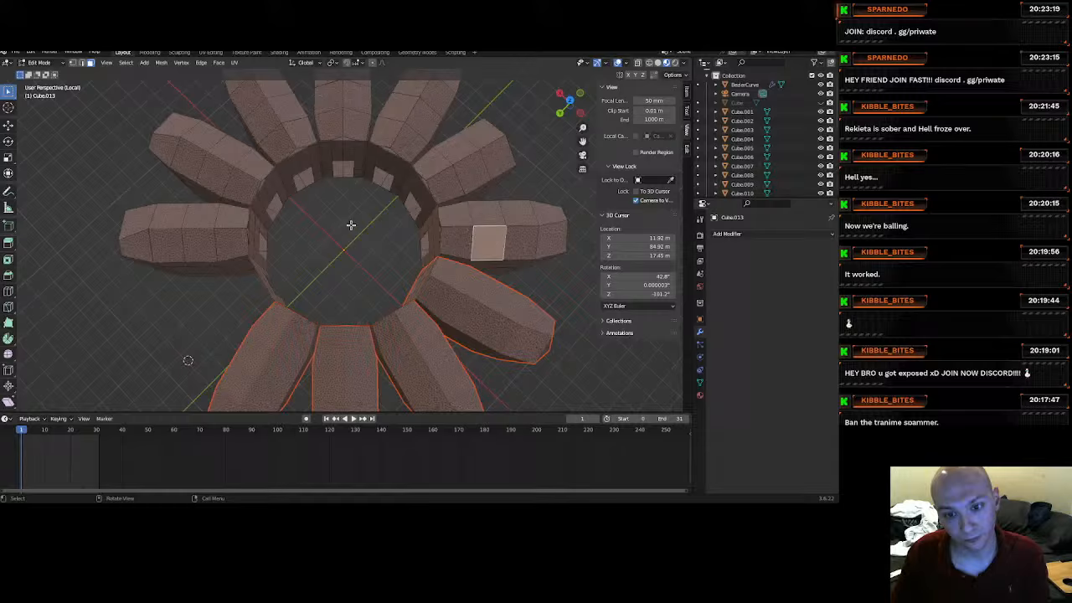
left_click(492, 243)
key("l")
key("p")
left_click(491, 241)
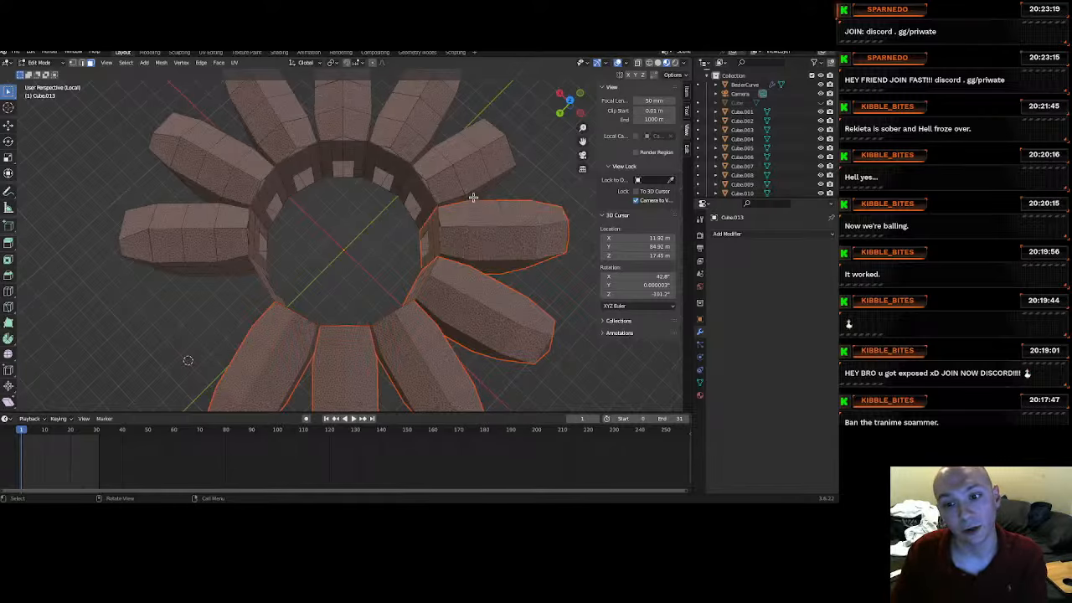
key("l")
key("p")
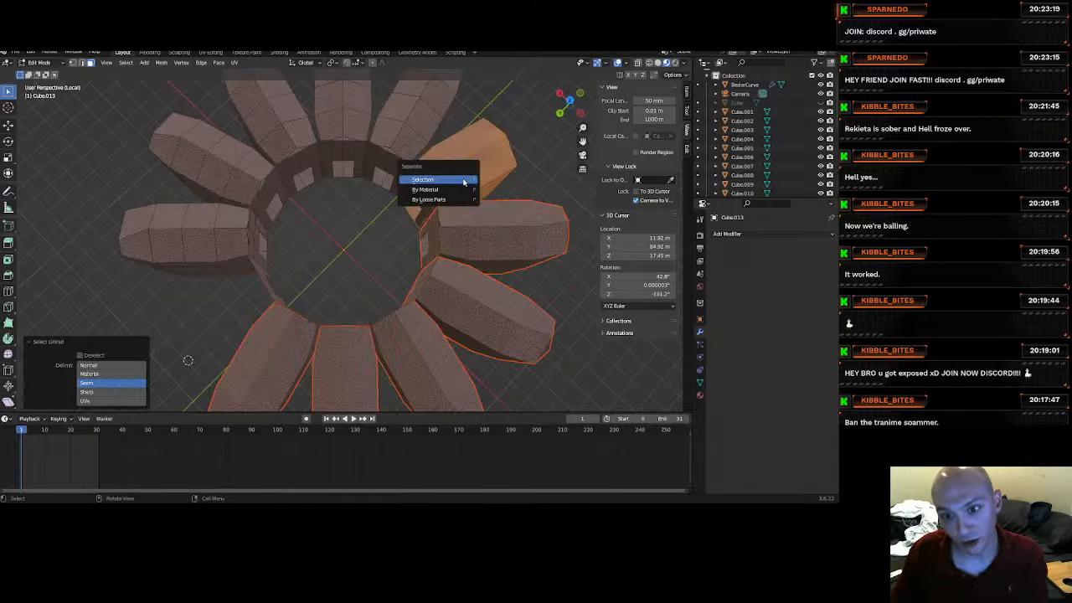
left_click(464, 179)
Separate the seventh and eighth cells, on the far side of the ring, as individual objects by Selection.
key("l")
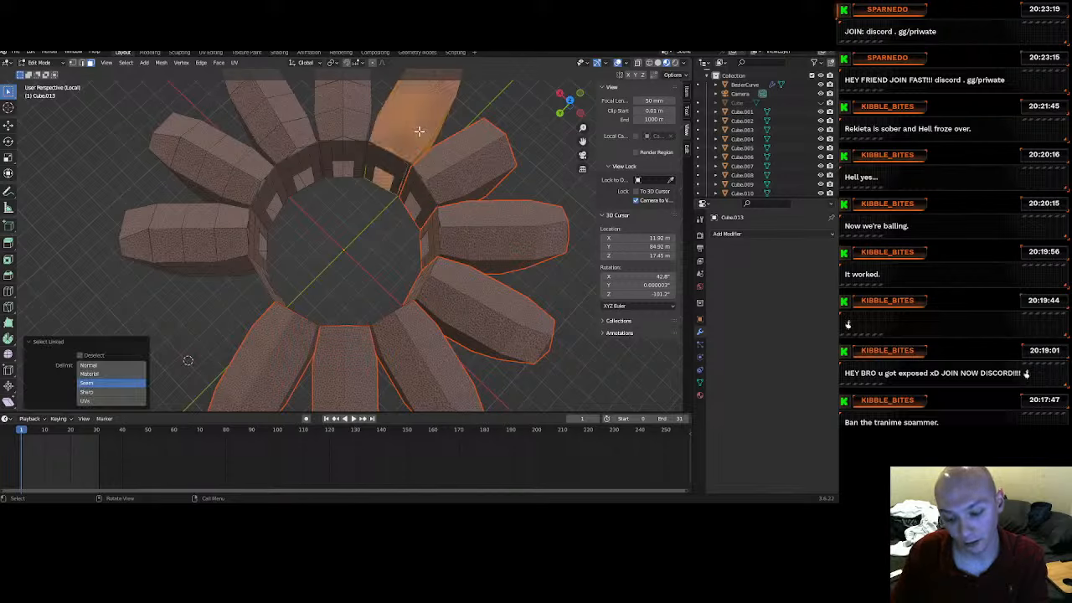
key("p")
left_click(419, 131)
key("l")
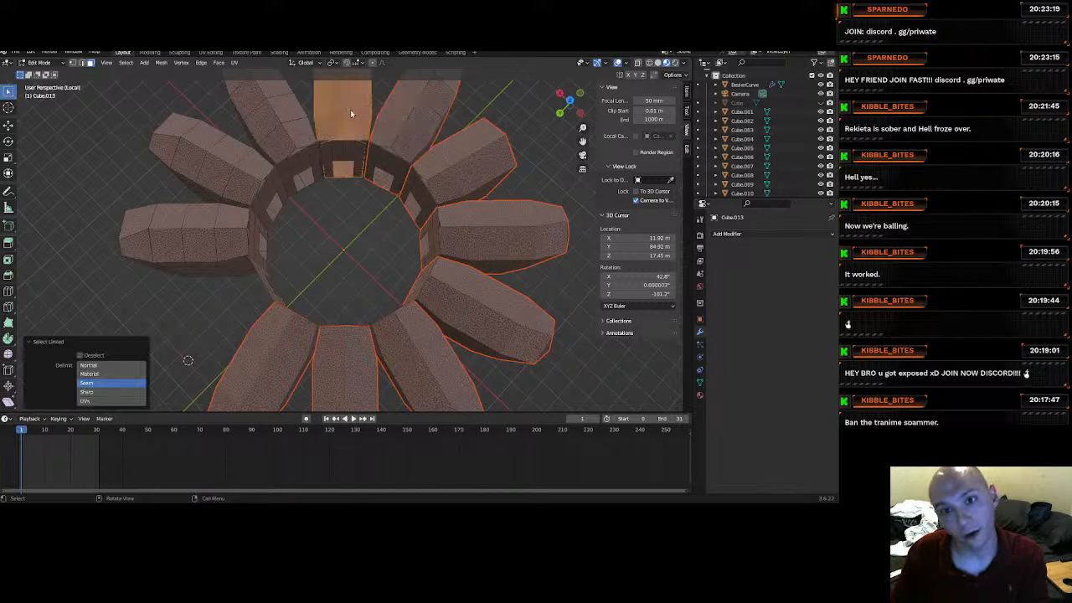
key("p")
left_click(352, 111)
Separate the ninth and tenth cells by Selection, leaving only the last cell attached to the inner ring.
key("l")
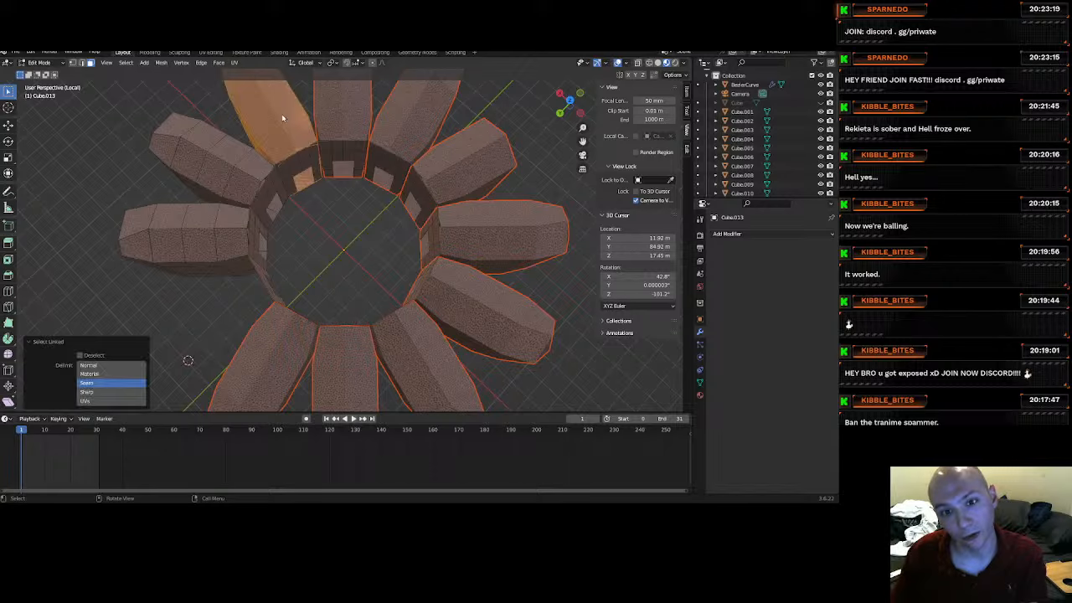
key("p")
left_click(282, 115)
key("l")
key("p")
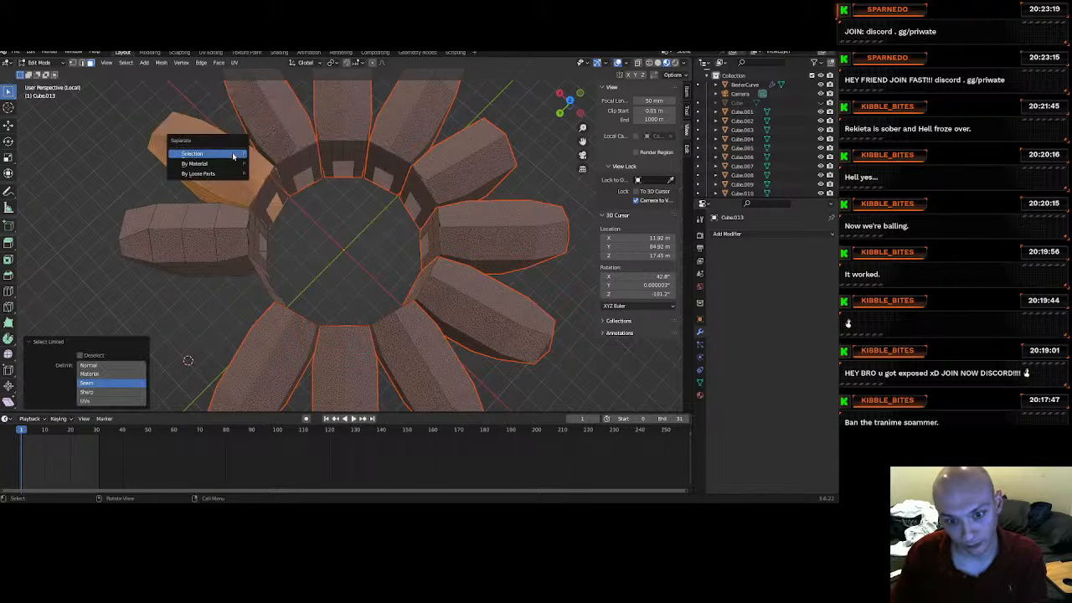
left_click(231, 154)
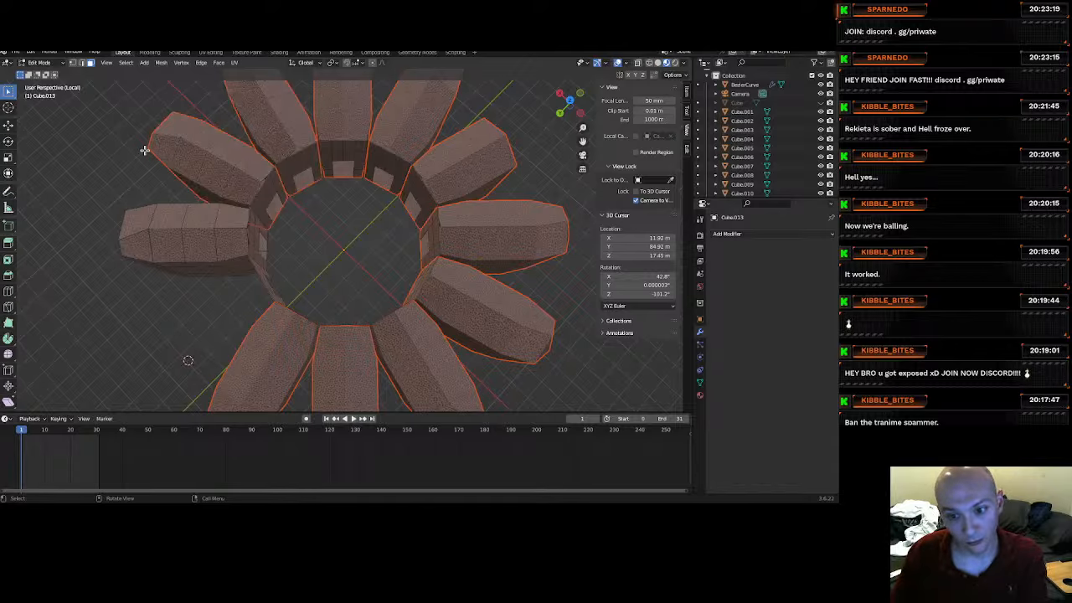
Return to Object Mode and select only the inner ring wall object with its remaining cell.
left_click(40, 63)
left_click(44, 72)
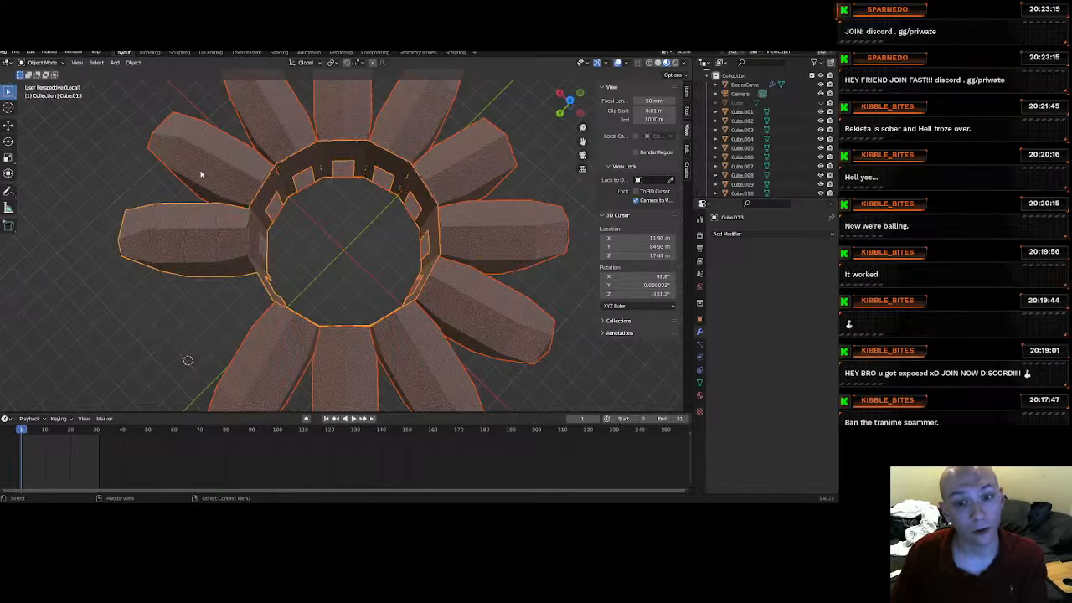
scroll(392, 269, "down", 2)
left_click(343, 180)
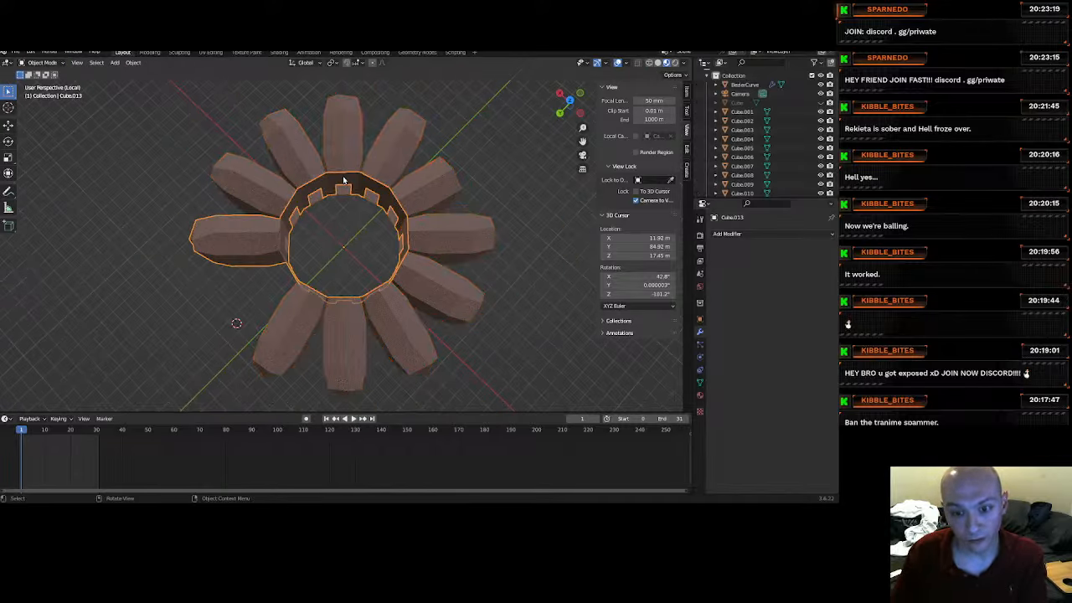
Examine the separation by selecting one of the separated cells and the inner ring from several angles.
middle_click_drag(355, 231, 390, 331)
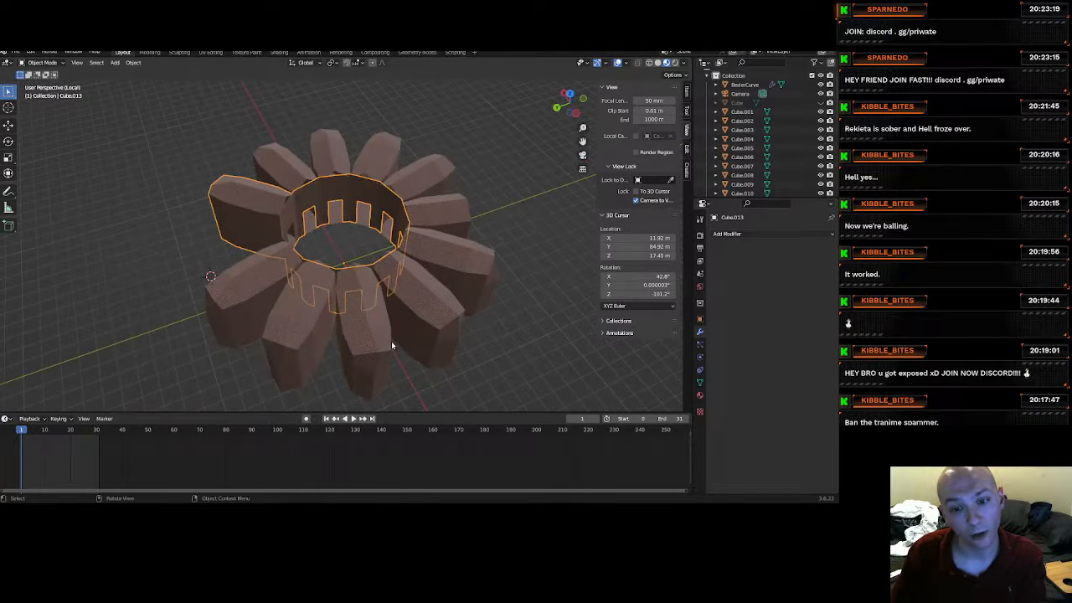
left_click(368, 335)
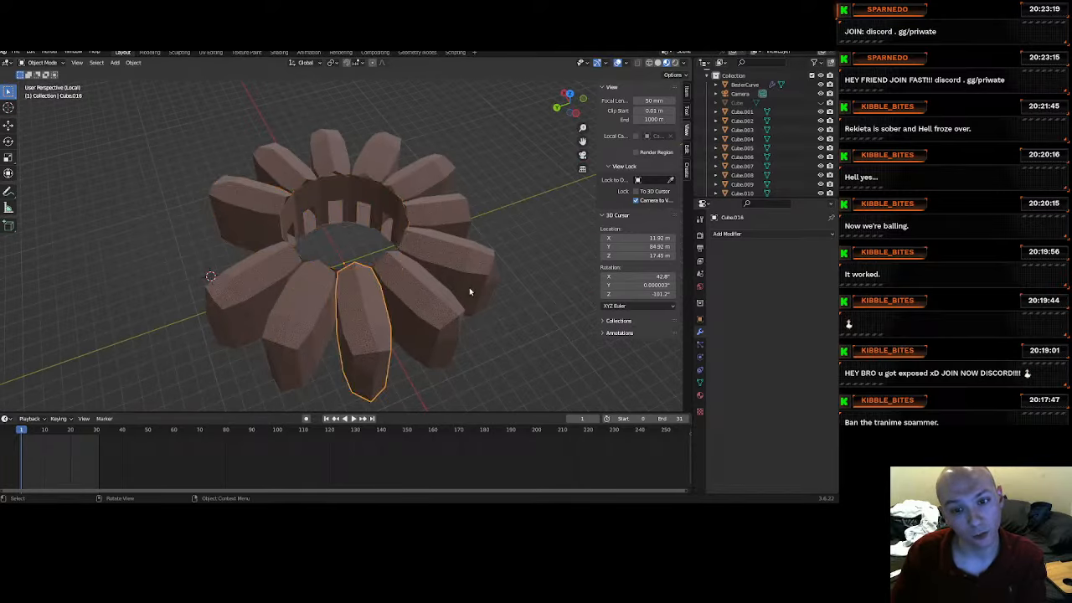
scroll(397, 186, "up", 3)
middle_click_drag(352, 198, 462, 224)
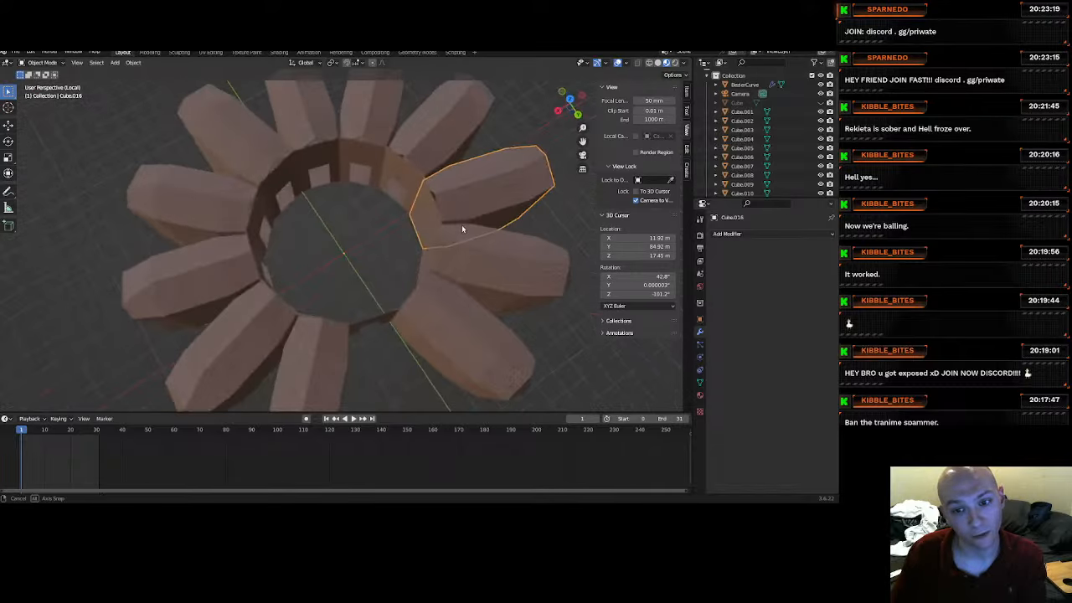
left_click(333, 151)
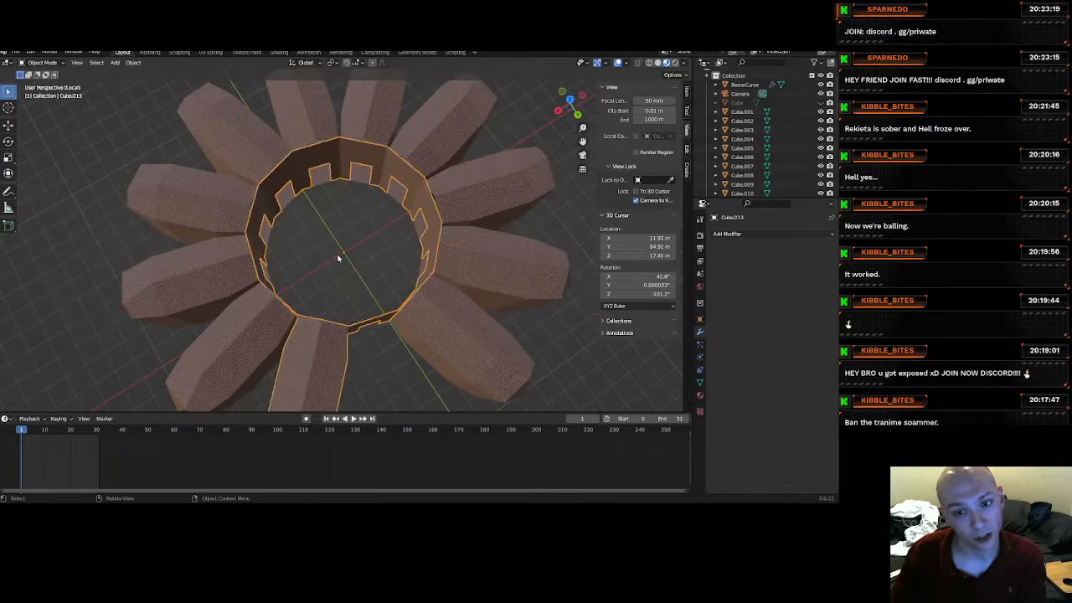
scroll(320, 196, "up", 2)
scroll(407, 292, "down", 6)
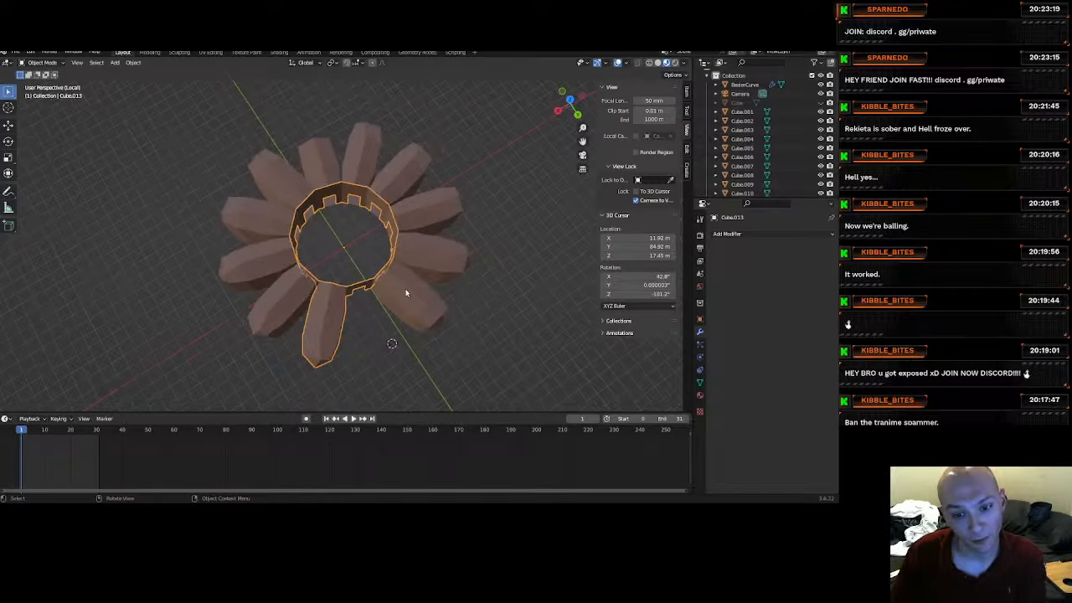
Exit local view and unhide the hidden beam framework around the cells.
key("KP_Divide")
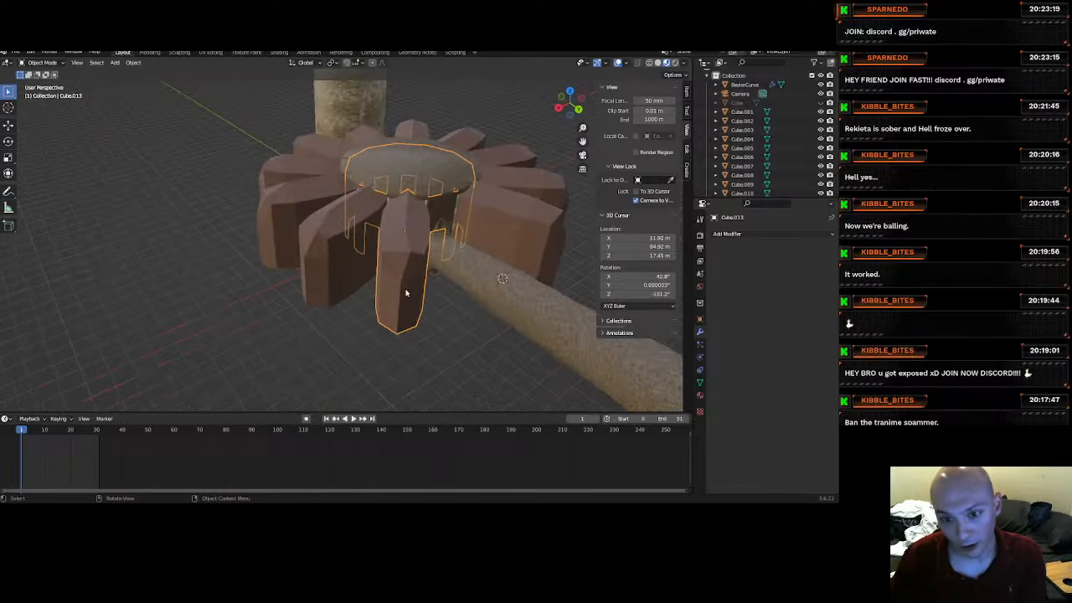
scroll(406, 293, "up", 2)
key("alt+h")
scroll(408, 297, "down", 2)
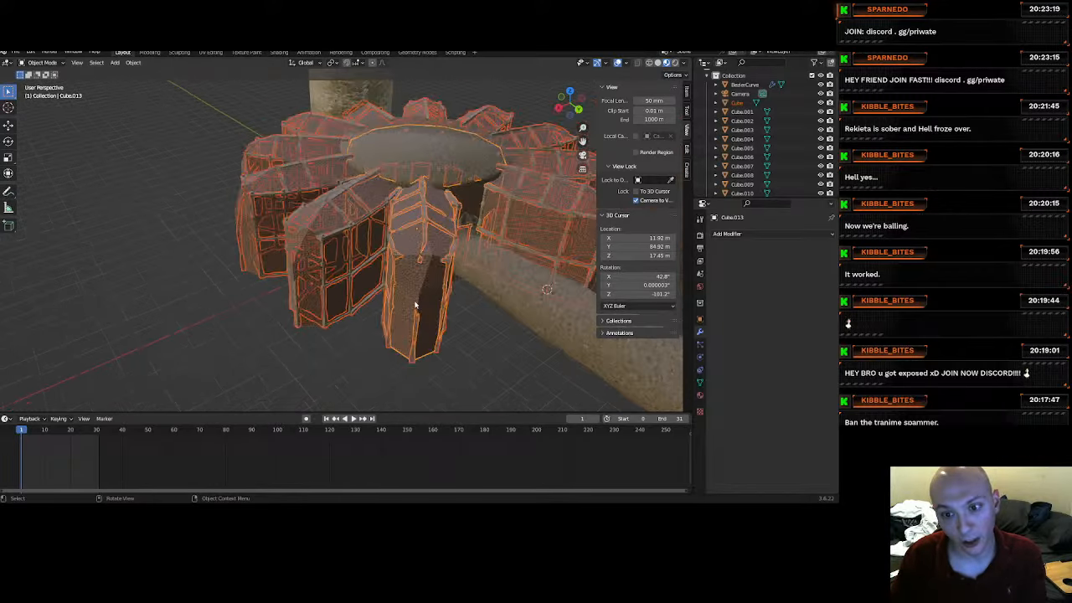
Remove the Displace modifier from the long tunnel object BezierCurve, keeping its Solidify modifier.
left_click(473, 369)
scroll(423, 287, "up", 2)
left_click(451, 262)
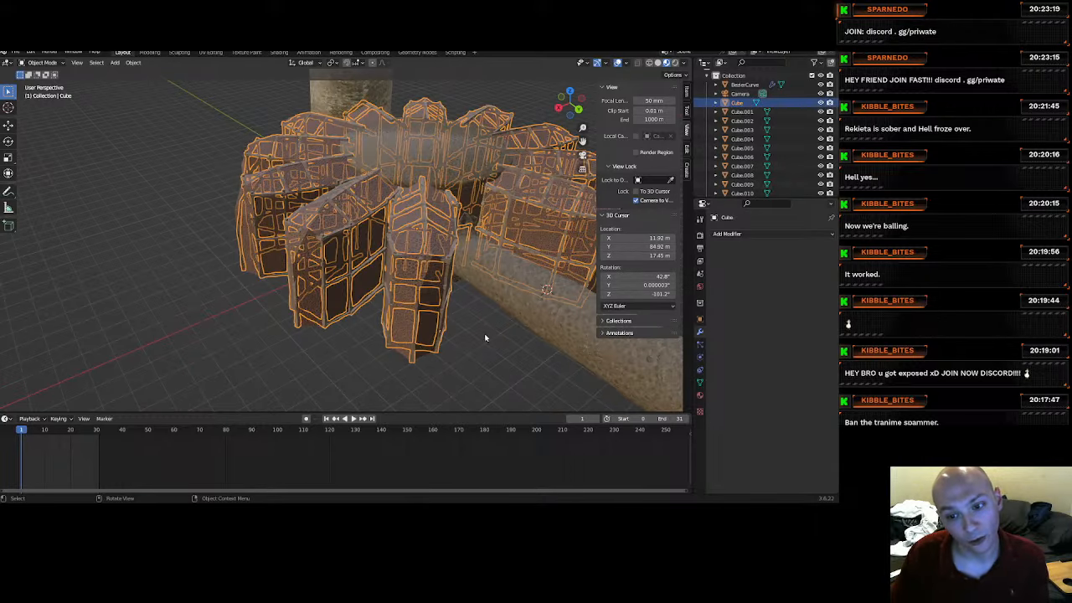
middle_click_drag(450, 261, 380, 283)
left_click(354, 270)
scroll(357, 285, "down", 3)
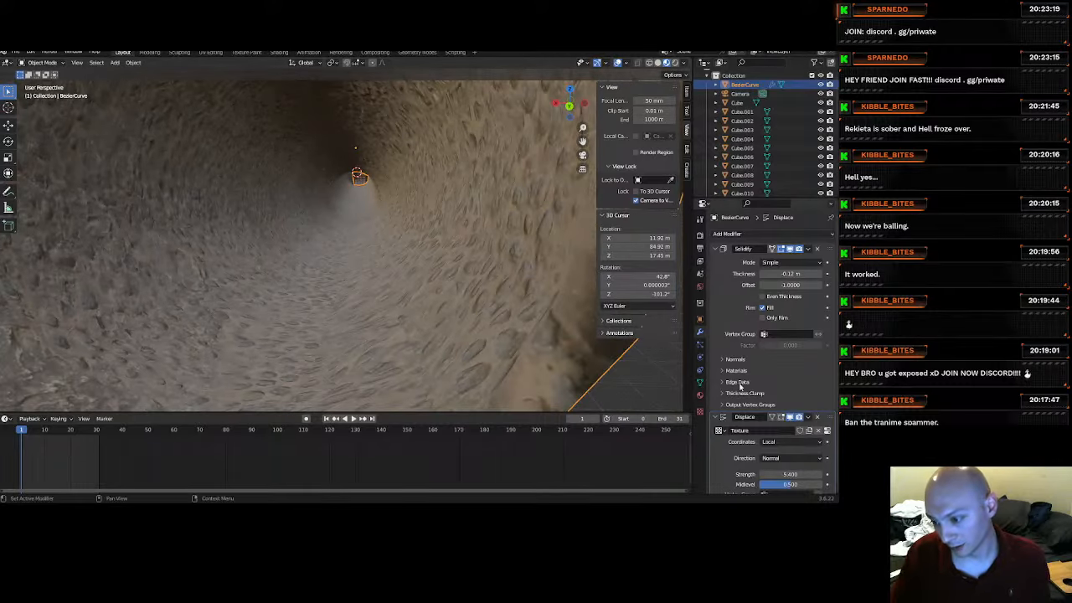
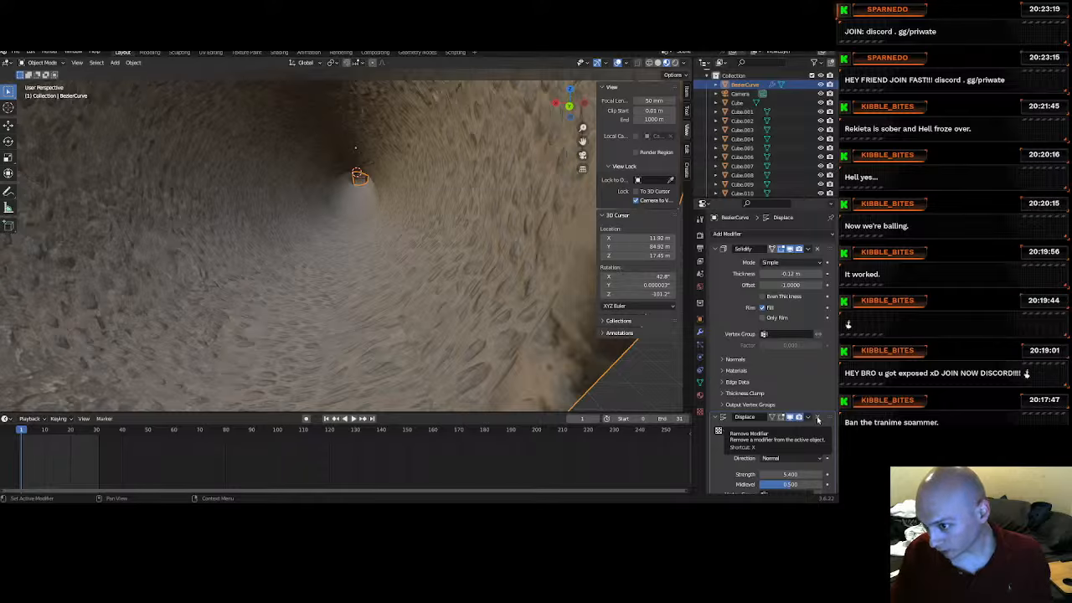
left_click(817, 418)
scroll(476, 222, "down", 10)
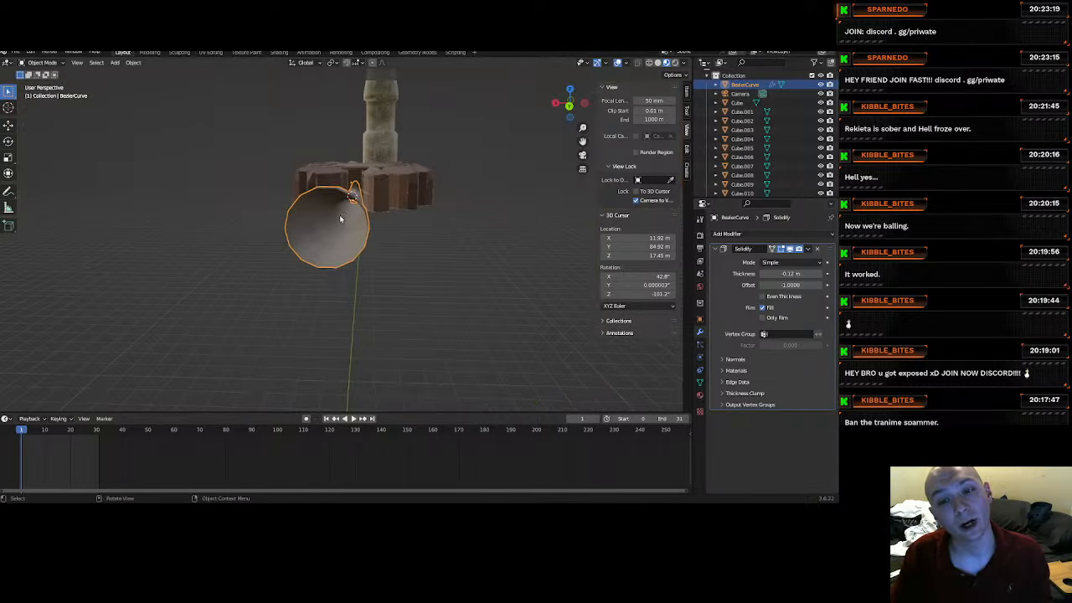
Select the tall stone tower and examine it together with the tunnel and the ring of cells from inside and outside.
middle_click_drag(339, 215, 234, 237)
left_click(460, 180)
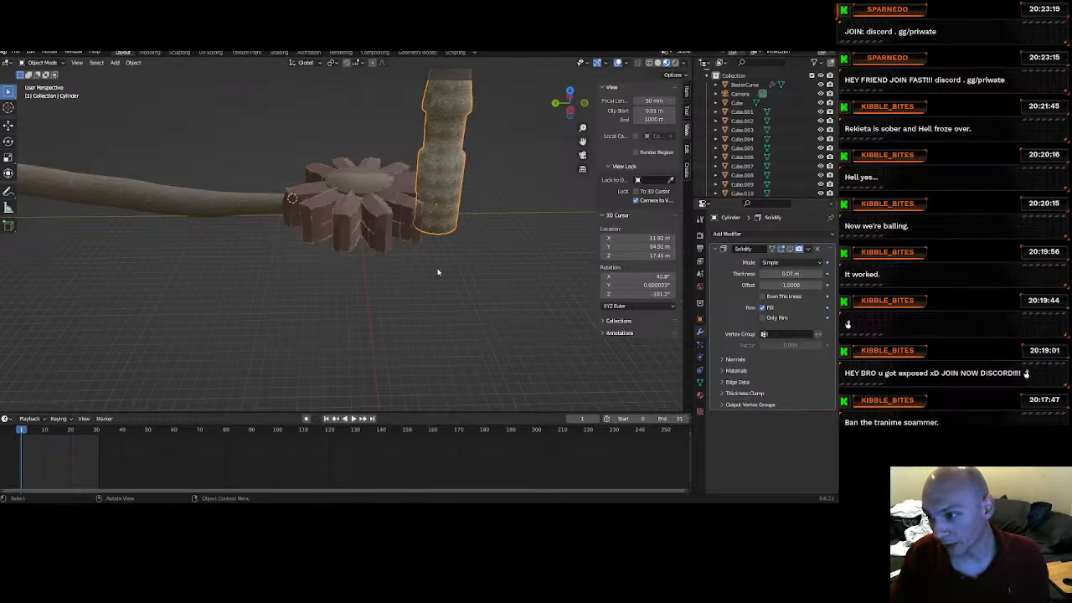
scroll(339, 219, "up", 4)
middle_click_drag(339, 220, 403, 307)
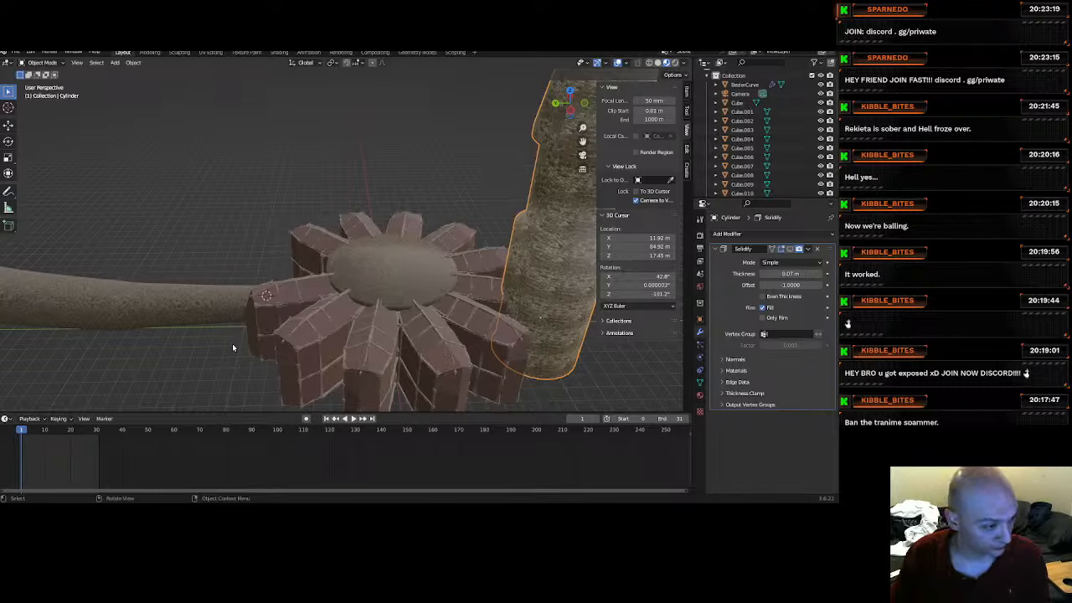
scroll(270, 371, "down", 4)
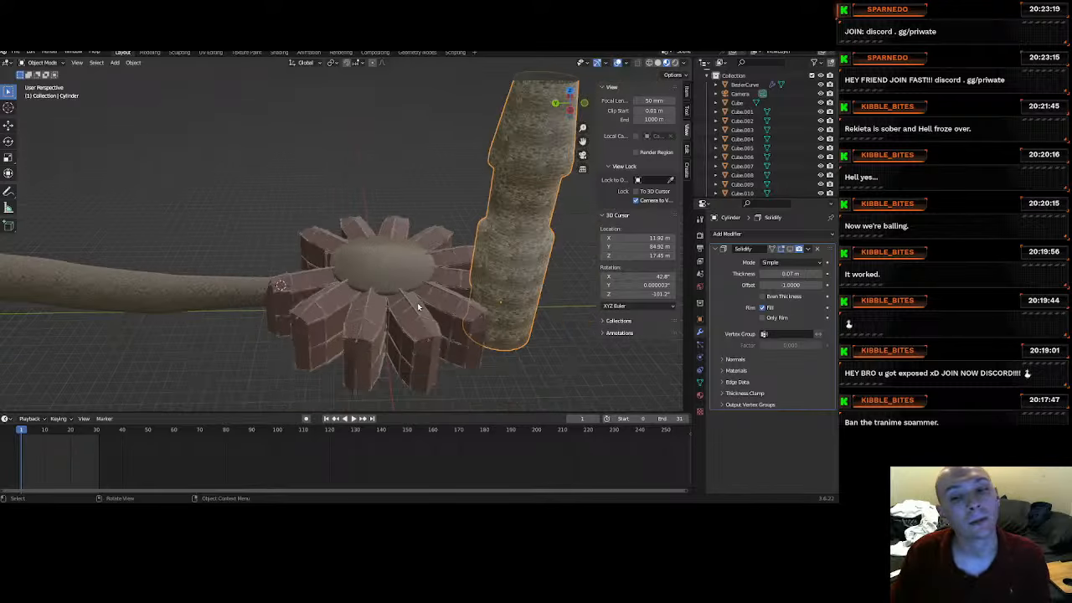
middle_click_drag(426, 303, 339, 252)
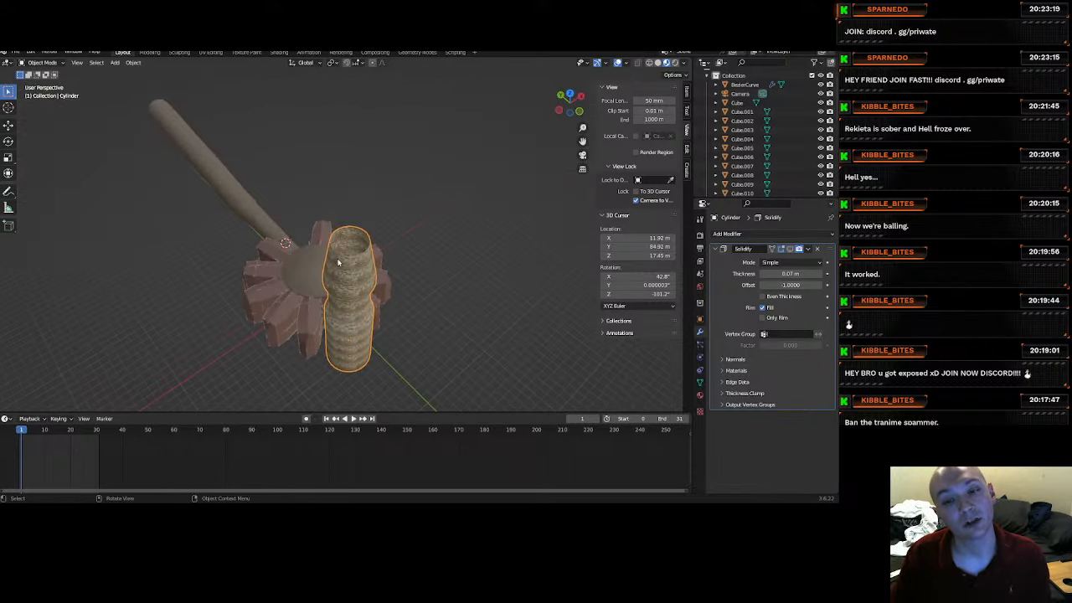
scroll(340, 243, "up", 2)
scroll(394, 293, "down", 6)
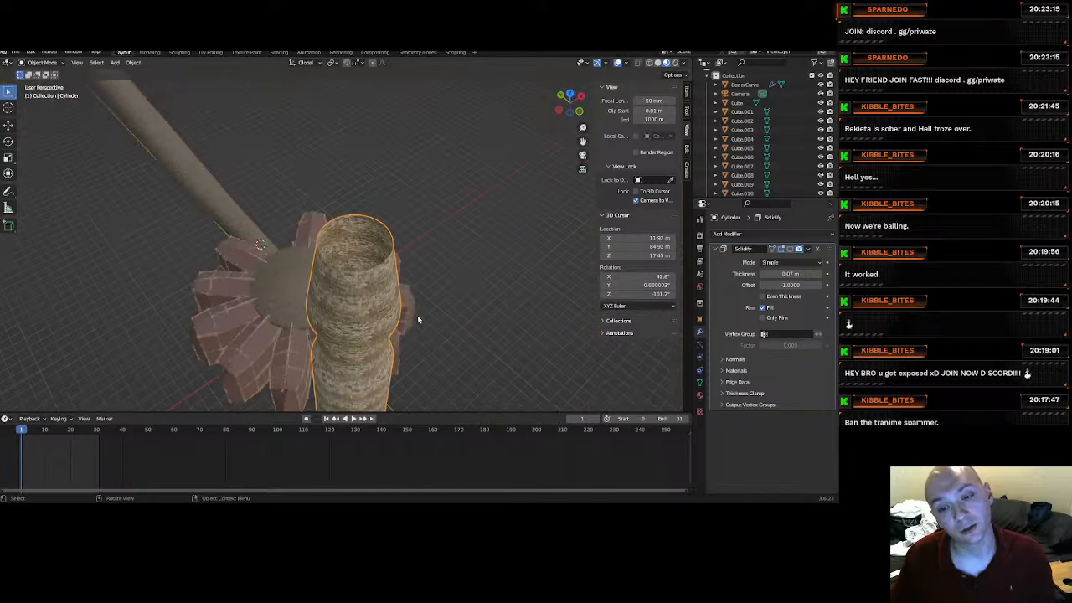
scroll(348, 268, "down", 3)
scroll(351, 251, "up", 8)
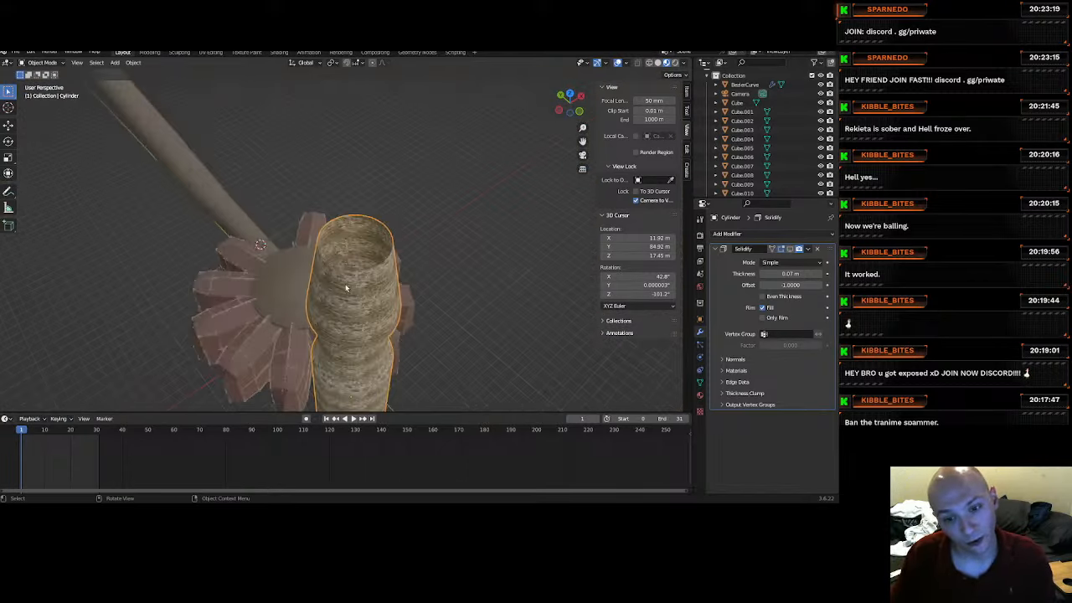
scroll(357, 310, "down", 5)
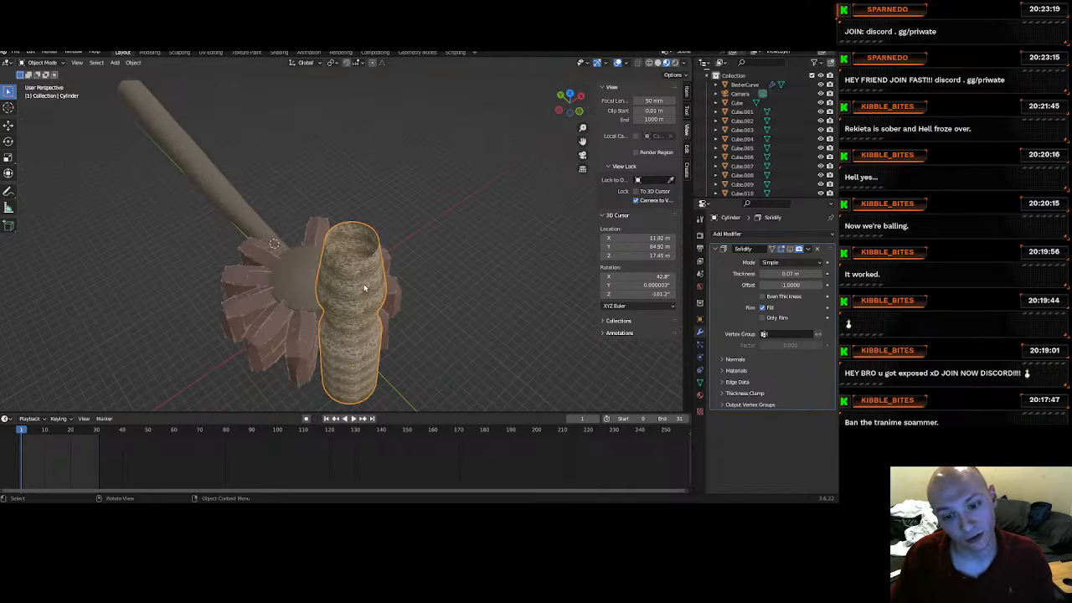
scroll(361, 279, "down", 3)
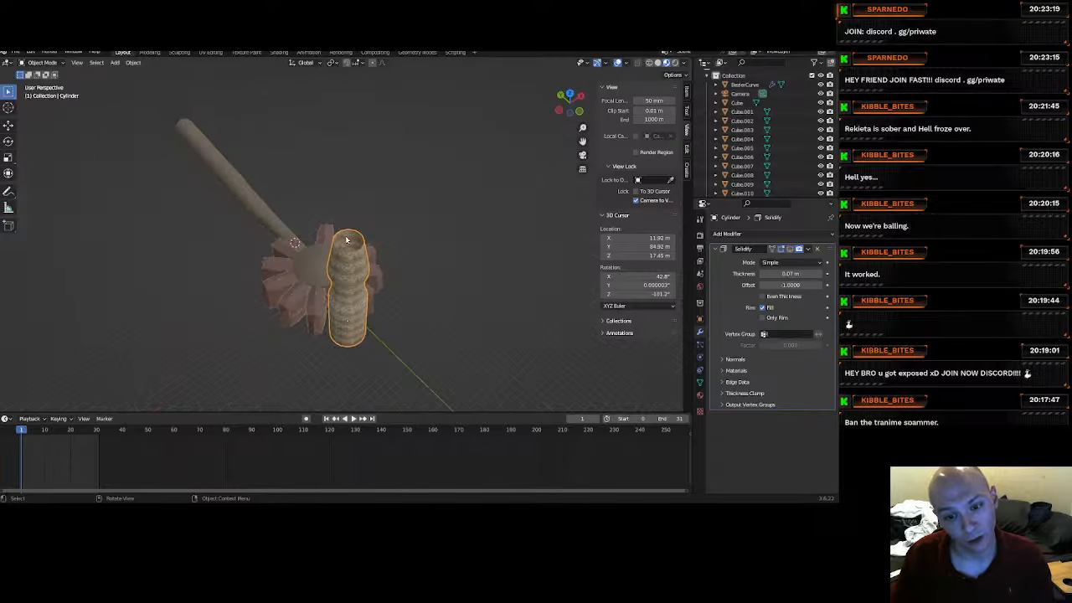
scroll(323, 233, "up", 3)
mouse_move(314, 227)
middle_mouse_down()
mouse_move(317, 295)
mouse_move(432, 243)
mouse_move(447, 249)
middle_mouse_up()
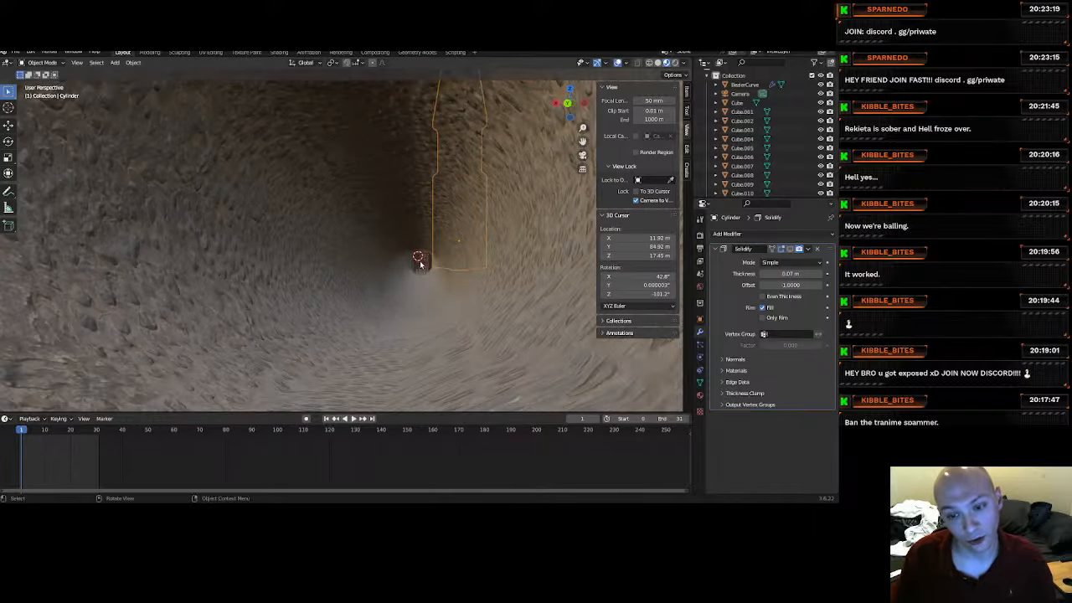
middle_click_drag(458, 250, 379, 292)
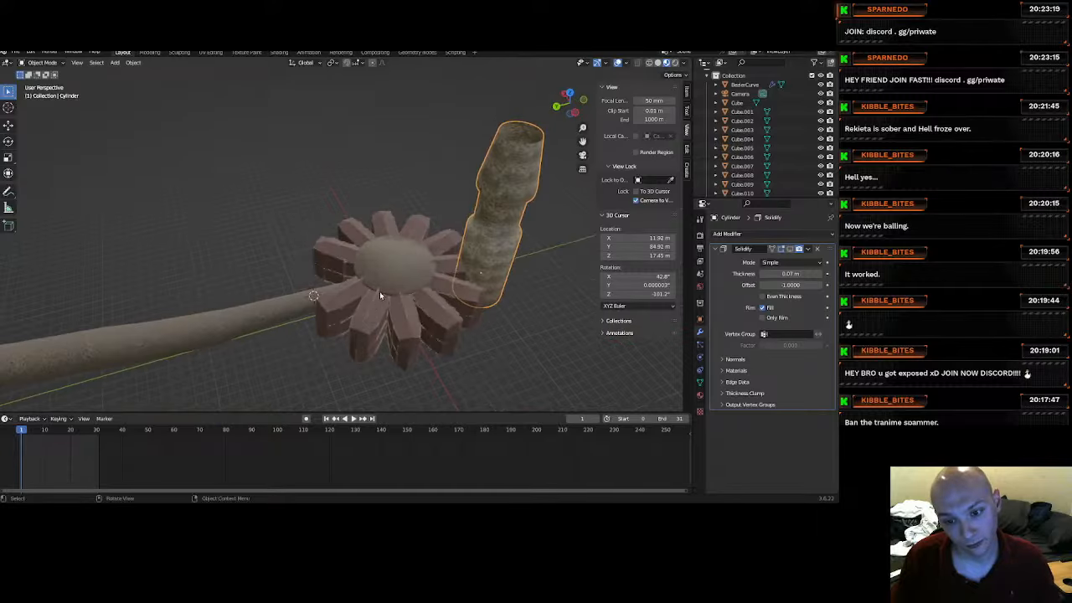
scroll(382, 291, "up", 5)
scroll(322, 274, "down", 5)
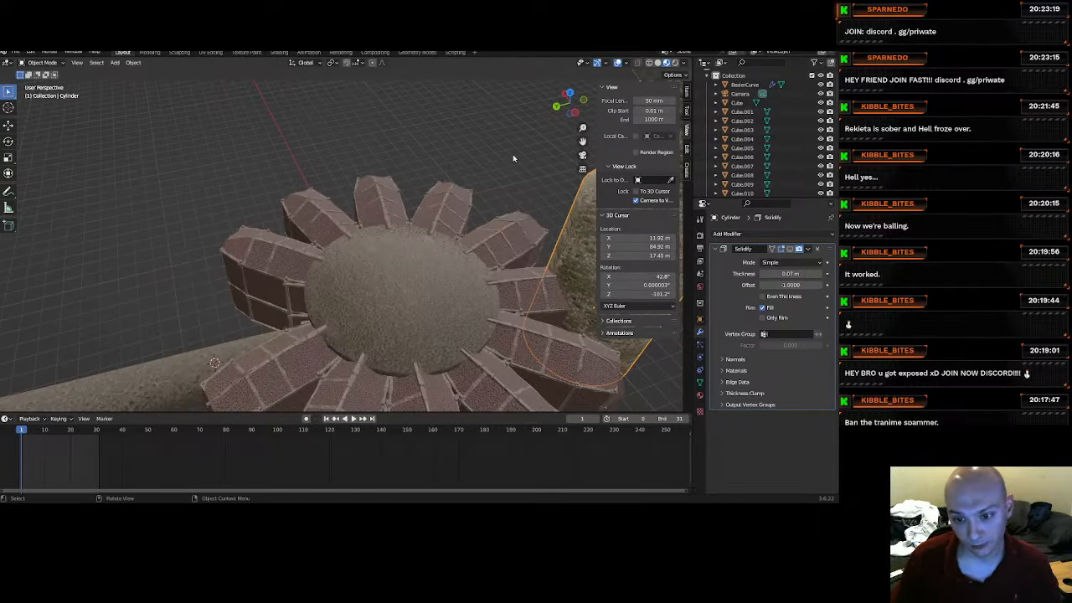
Delete the point light Point.001 at the tower and the scene's Camera, working from the top view.
left_click(571, 92)
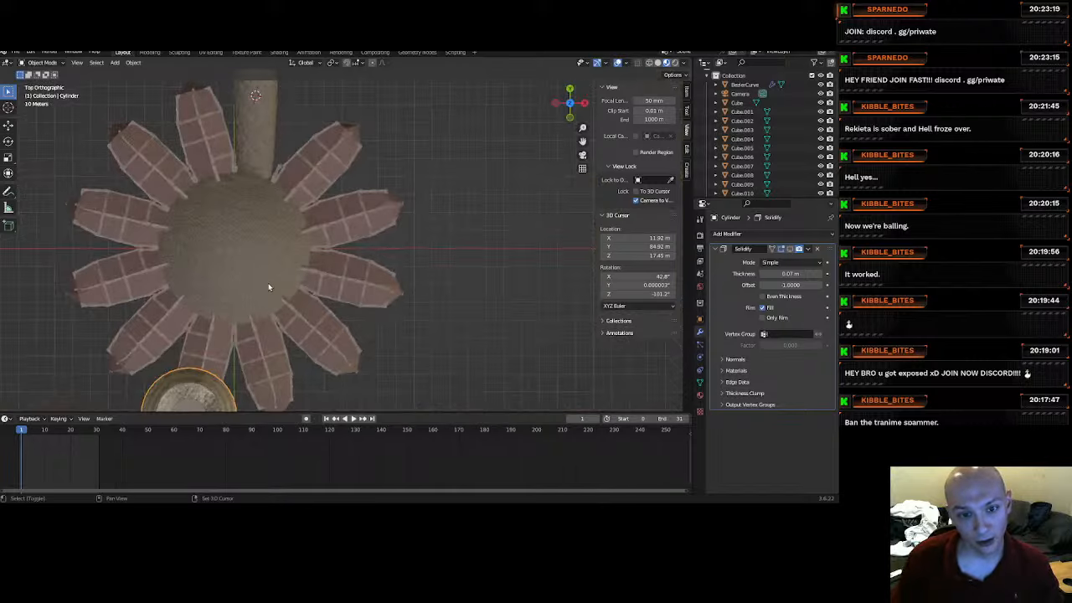
middle_click_drag(269, 287, 437, 258, "shift")
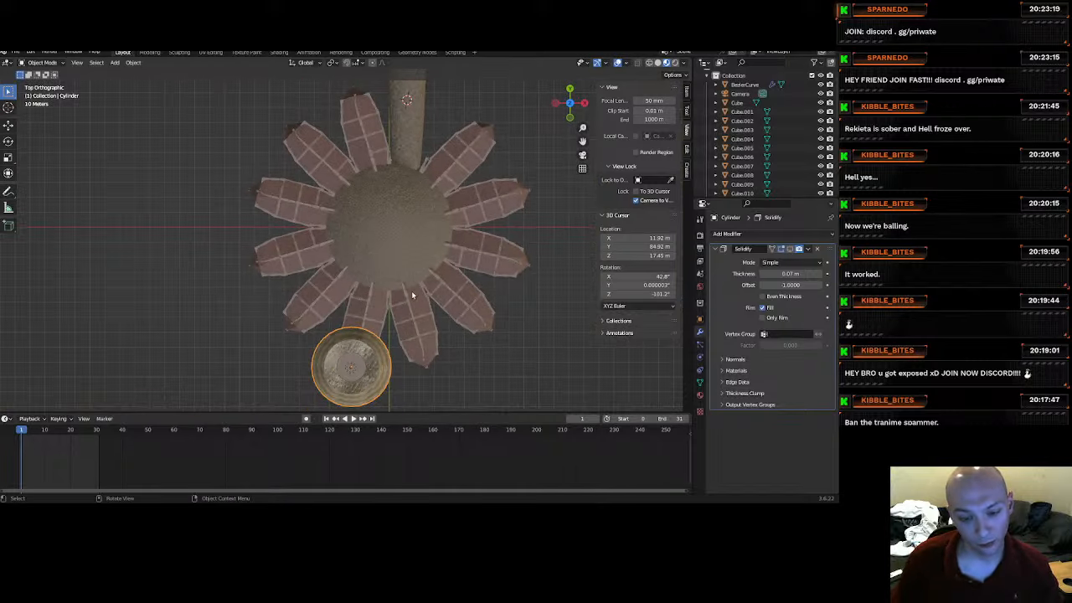
left_click(354, 375)
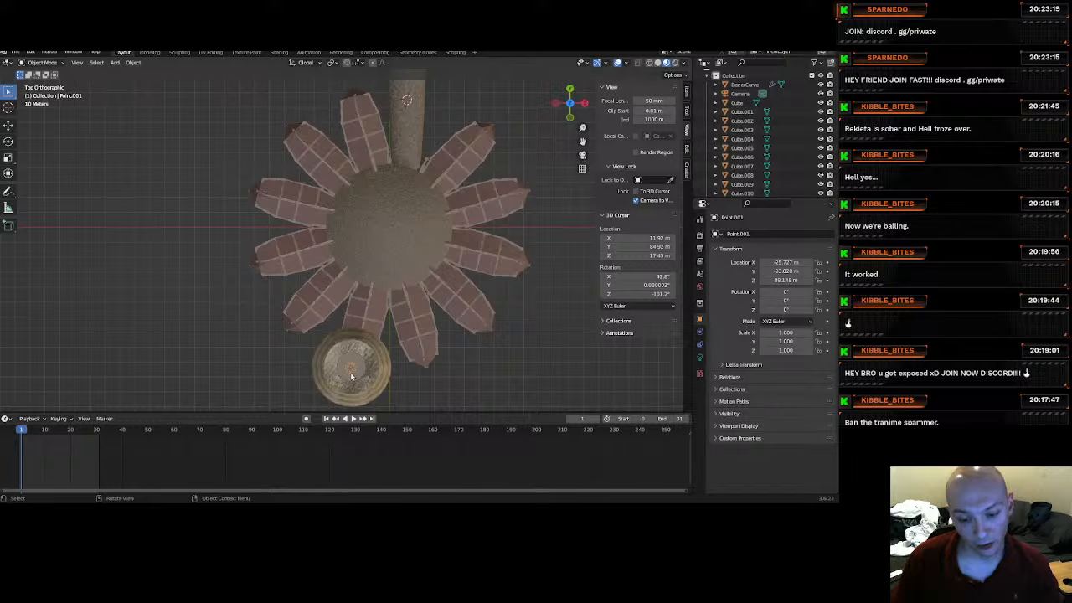
key("Delete")
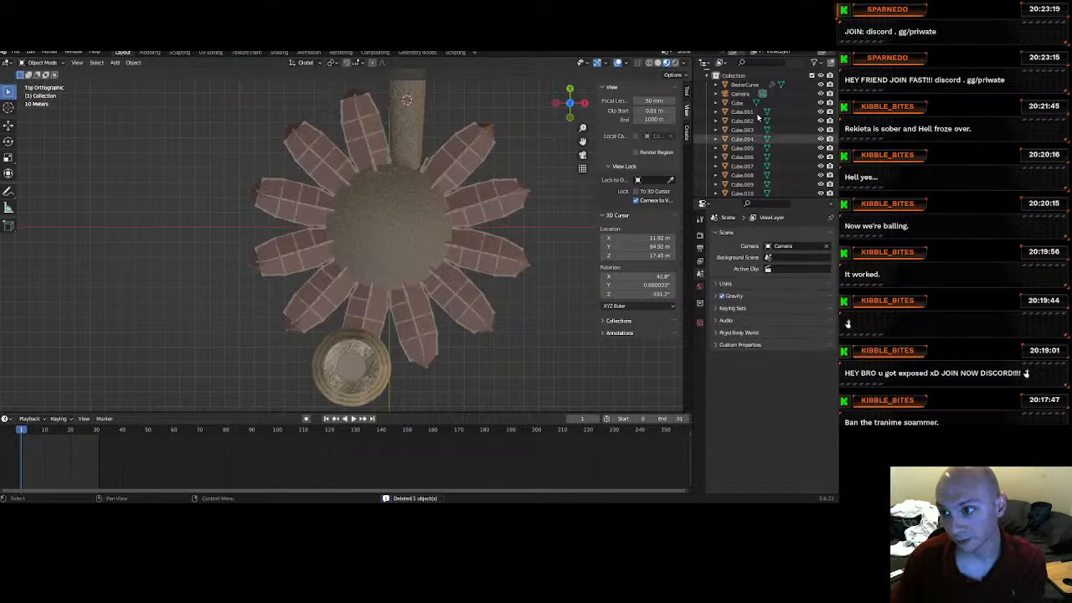
left_click(738, 94)
key("Delete")
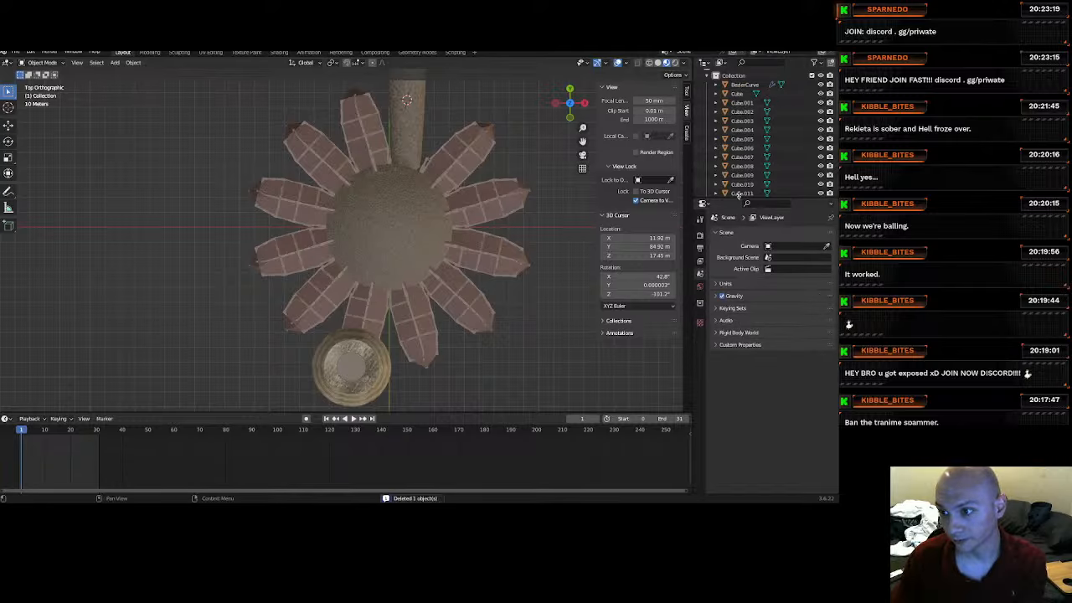
Find the remaining light object Point in the full object list and delete it.
left_click_drag(743, 202, 743, 410)
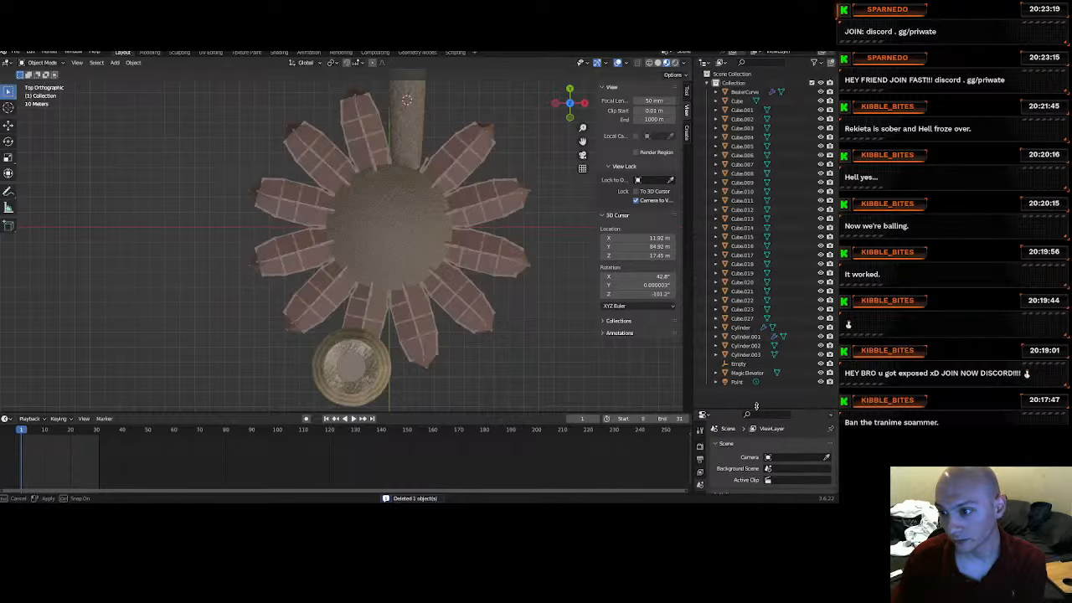
left_click(741, 383)
key("Delete")
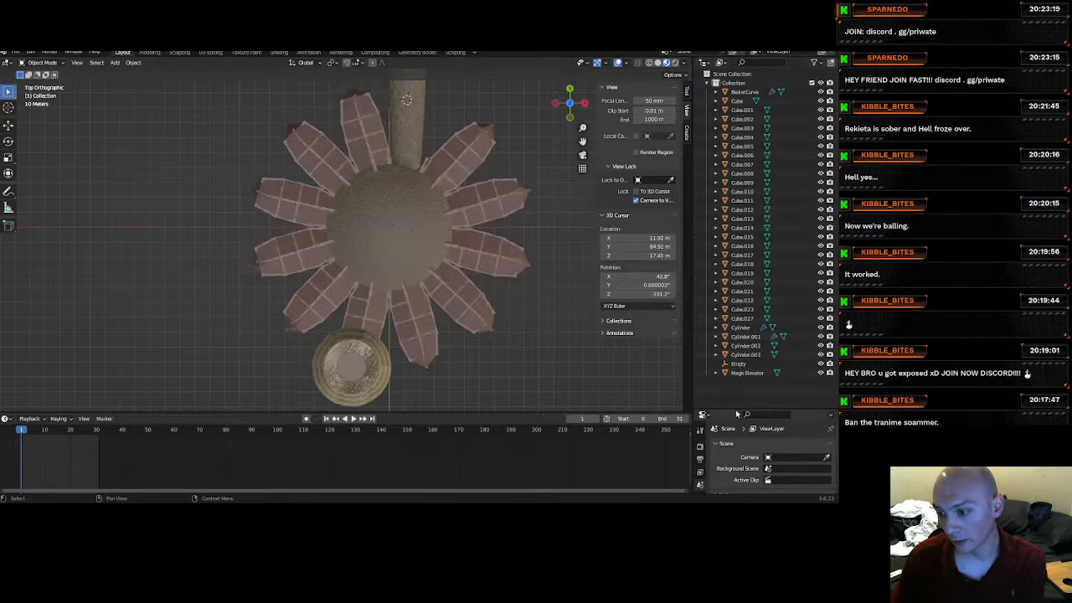
left_click_drag(737, 414, 737, 118)
Apply the Solidify modifier on the stone tower cylinder.
left_click(369, 369)
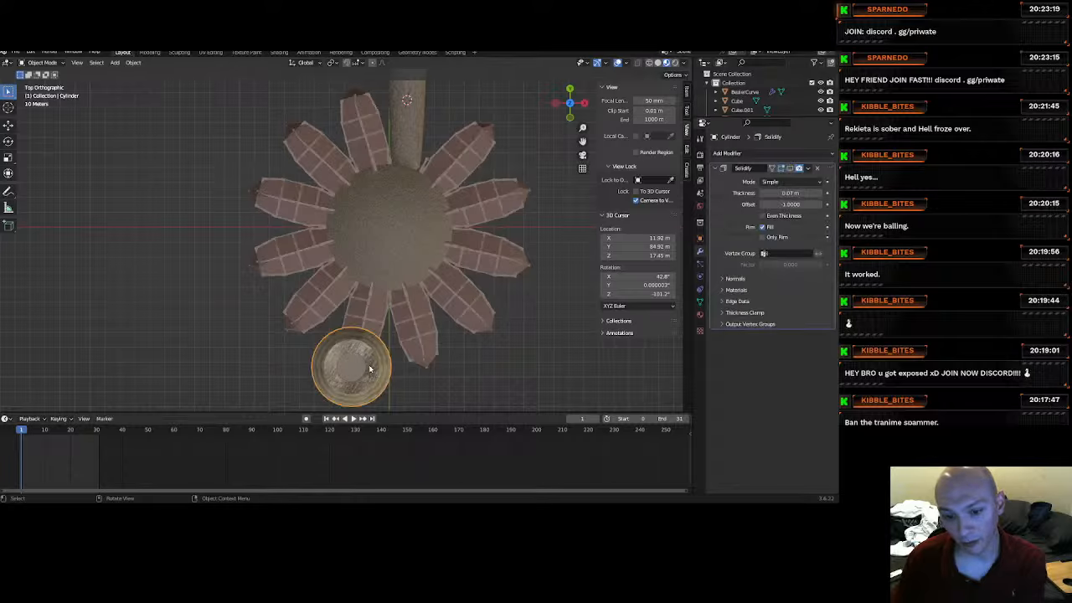
left_click(806, 169)
left_click(772, 179)
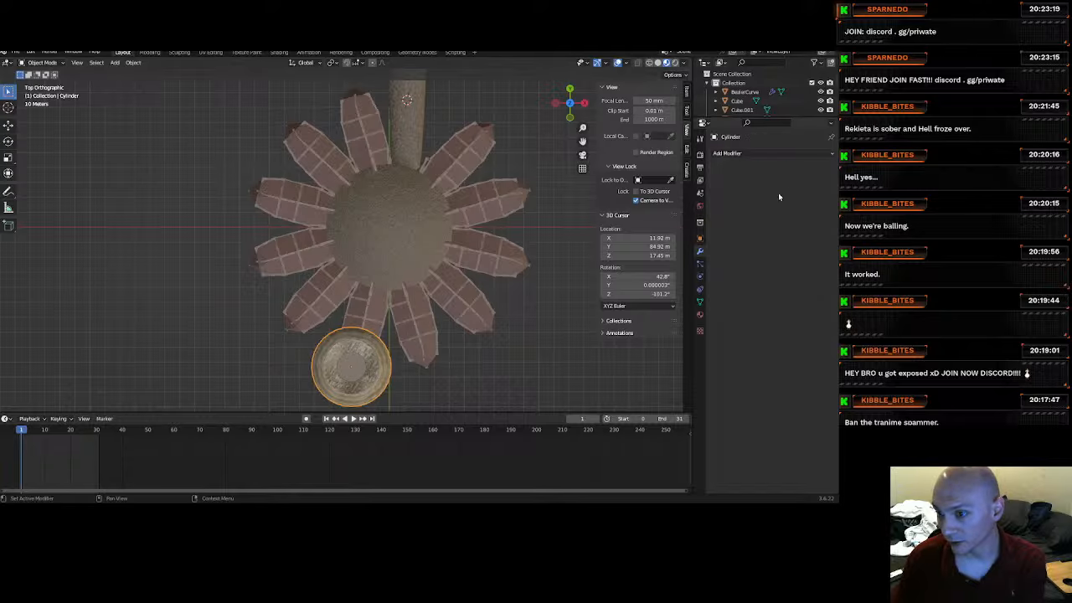
Check the elevator disc, central roof and a cell for modifiers, and apply the tunnel's Solidify modifier.
left_click(356, 374)
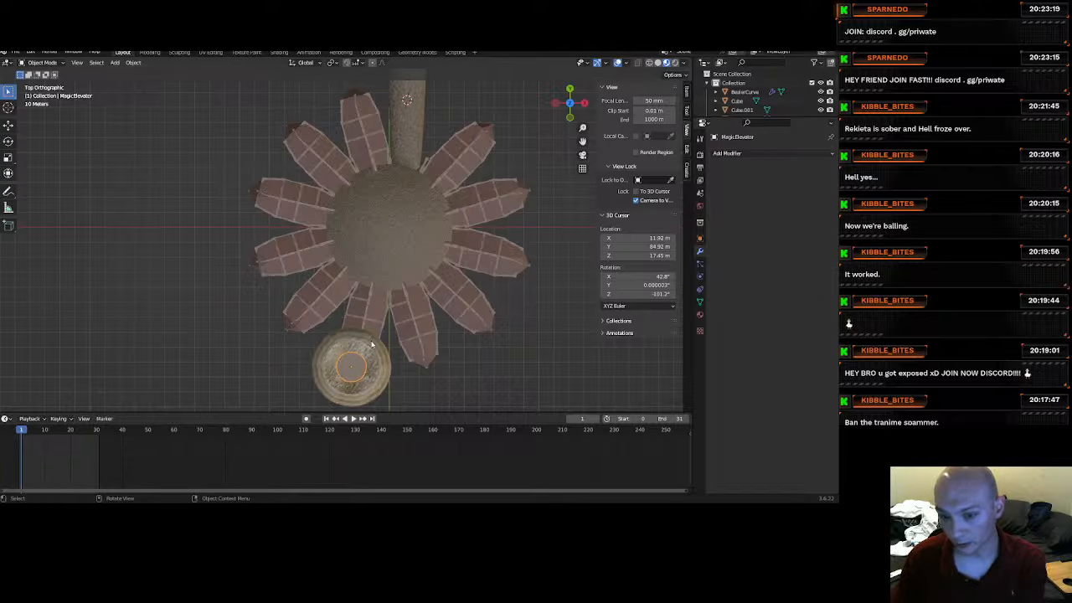
left_click(385, 234)
left_click(325, 303)
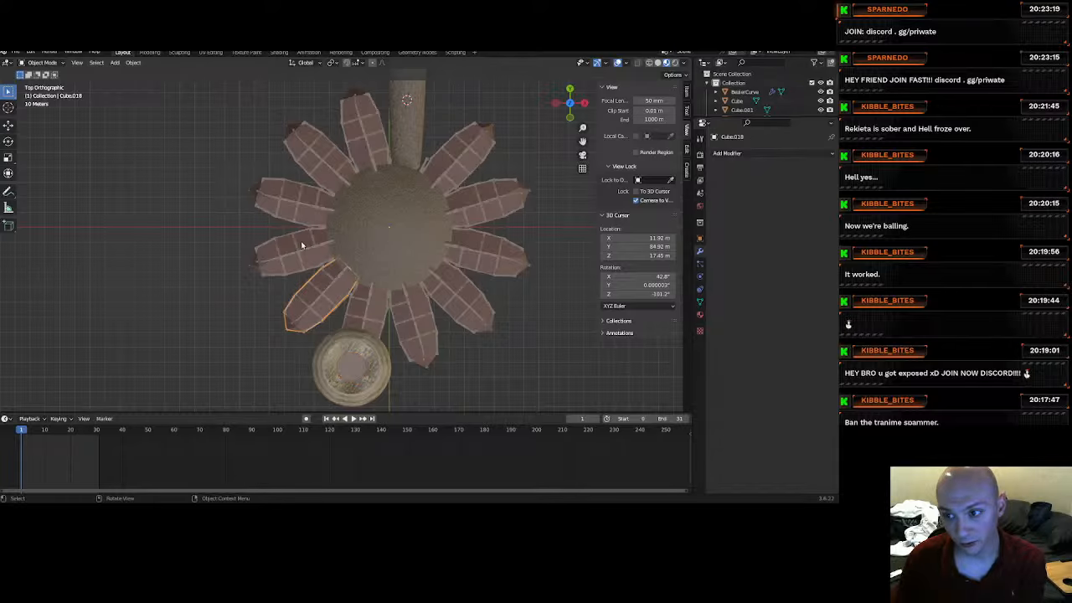
left_click(419, 115)
left_click(806, 169)
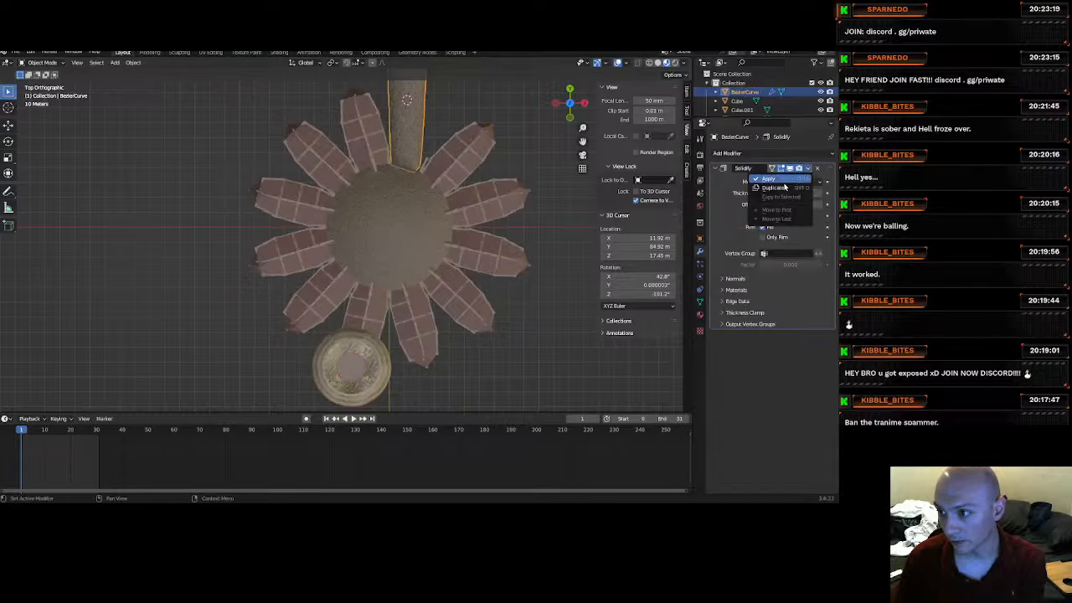
left_click(782, 180)
Look over the selected cell and roof objects, clear the selection and save the blend file.
left_click(485, 361)
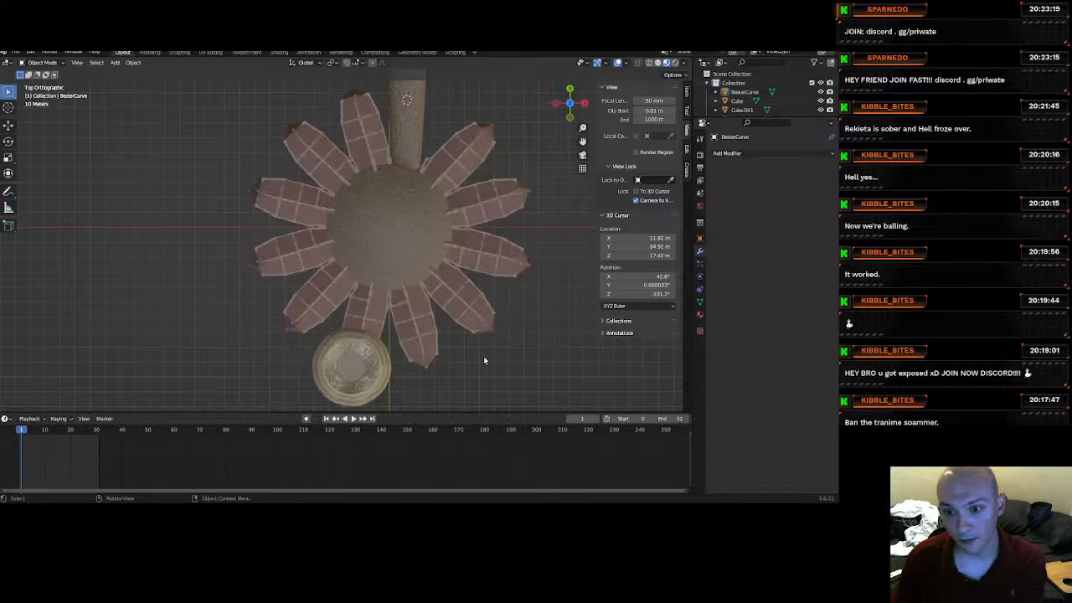
left_click_drag(553, 390, 340, 192)
left_click(427, 238)
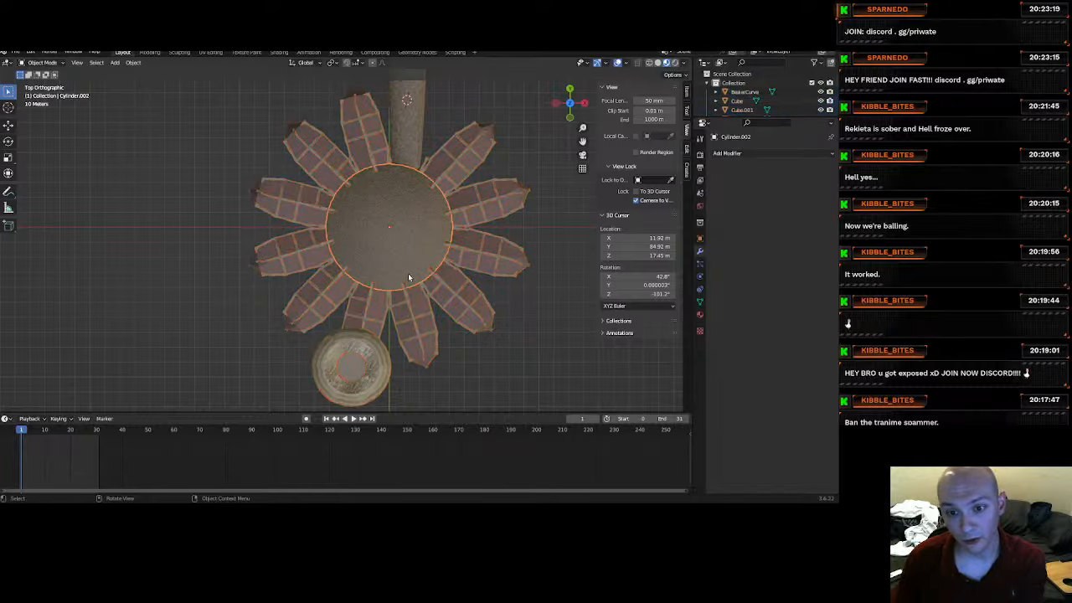
middle_click_drag(409, 277, 409, 192)
scroll(374, 312, "up", 2)
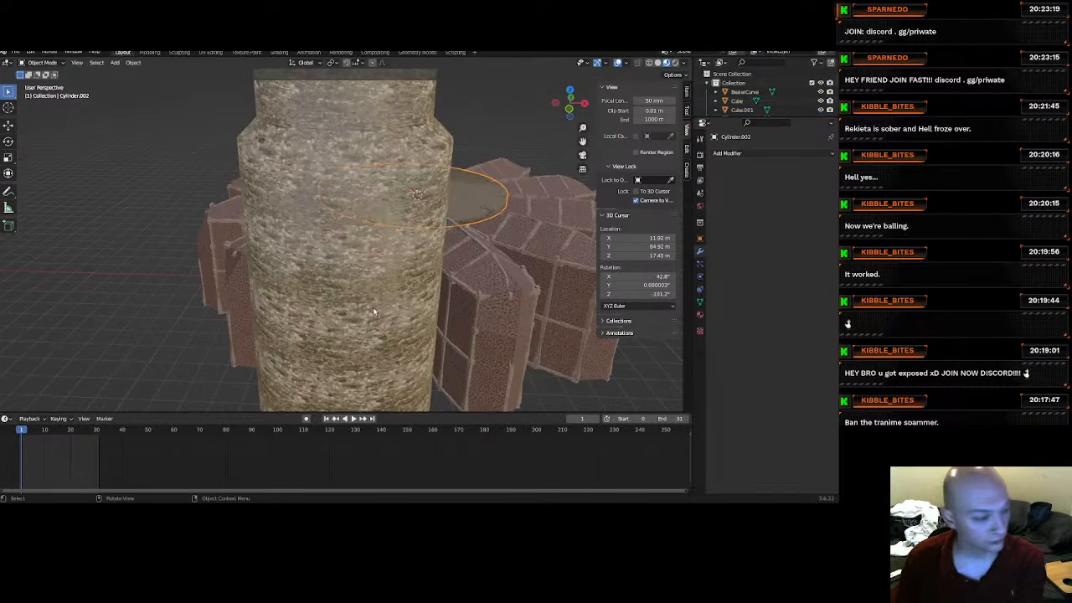
scroll(373, 311, "down", 1)
left_click(577, 390)
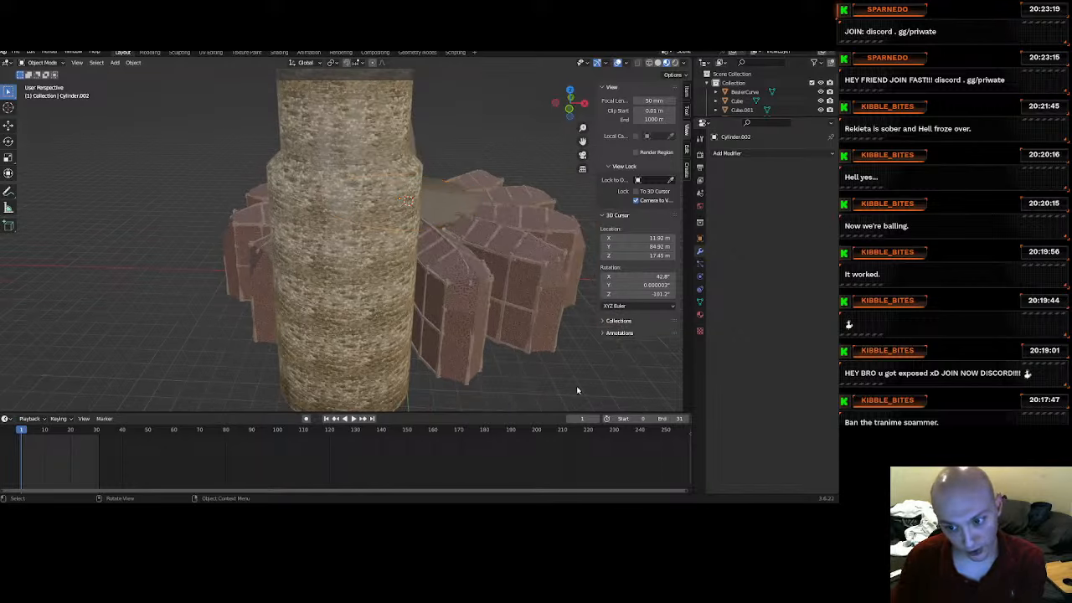
key("ctrl+s")
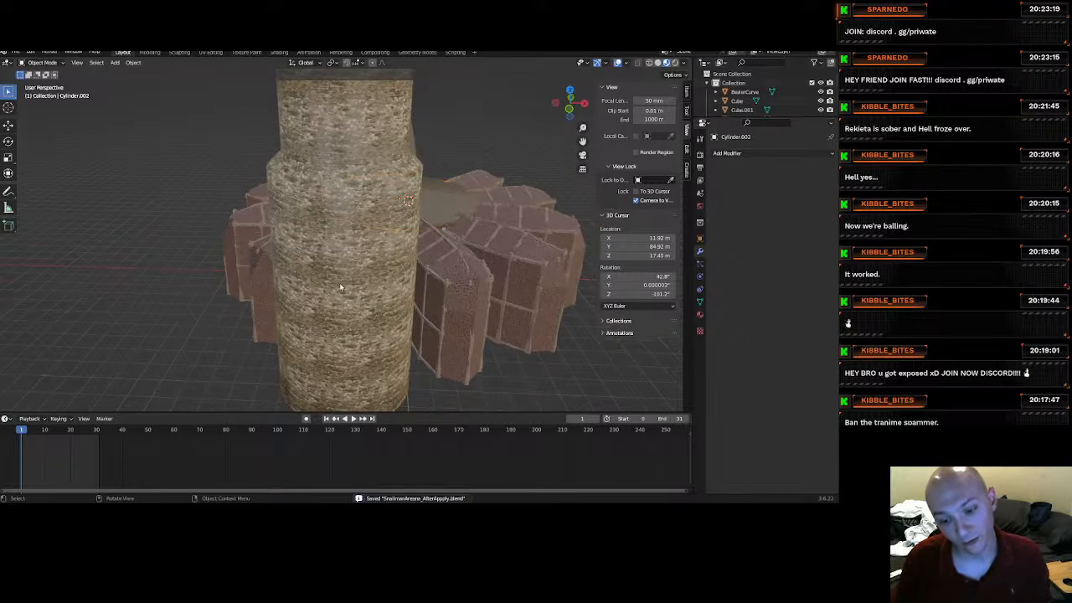
Export the prison scene as a binary glTF 2.0 file, choosing a destination outside the Temple folder.
scroll(334, 279, "down", 1)
mouse_move(331, 277)
middle_mouse_down()
mouse_move(317, 288)
mouse_move(231, 285)
mouse_move(340, 290)
middle_mouse_up()
left_click(14, 52)
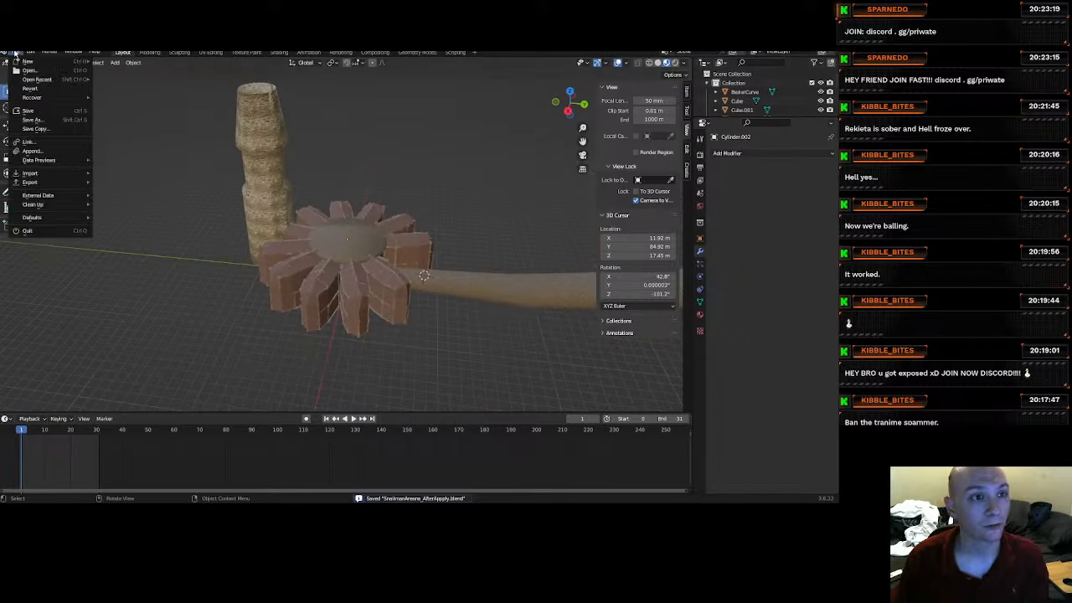
mouse_move(31, 185)
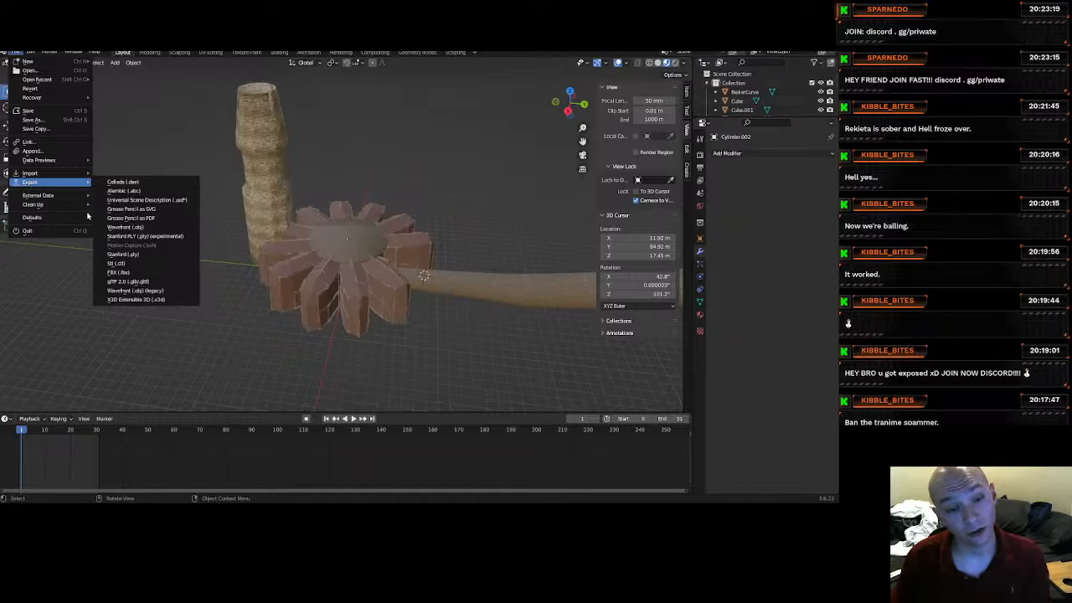
left_click(133, 283)
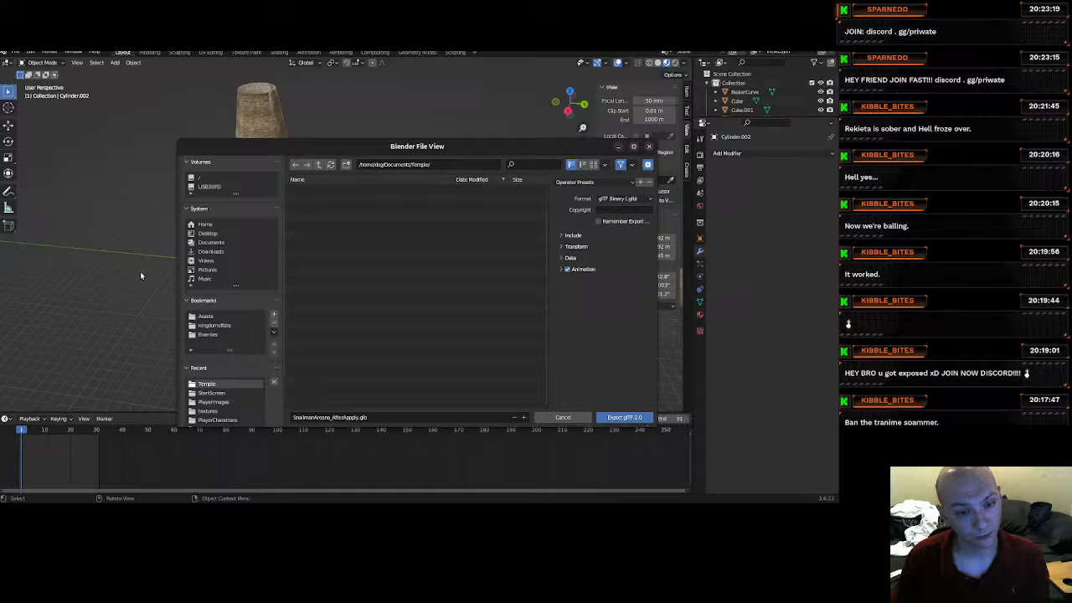
left_click(318, 165)
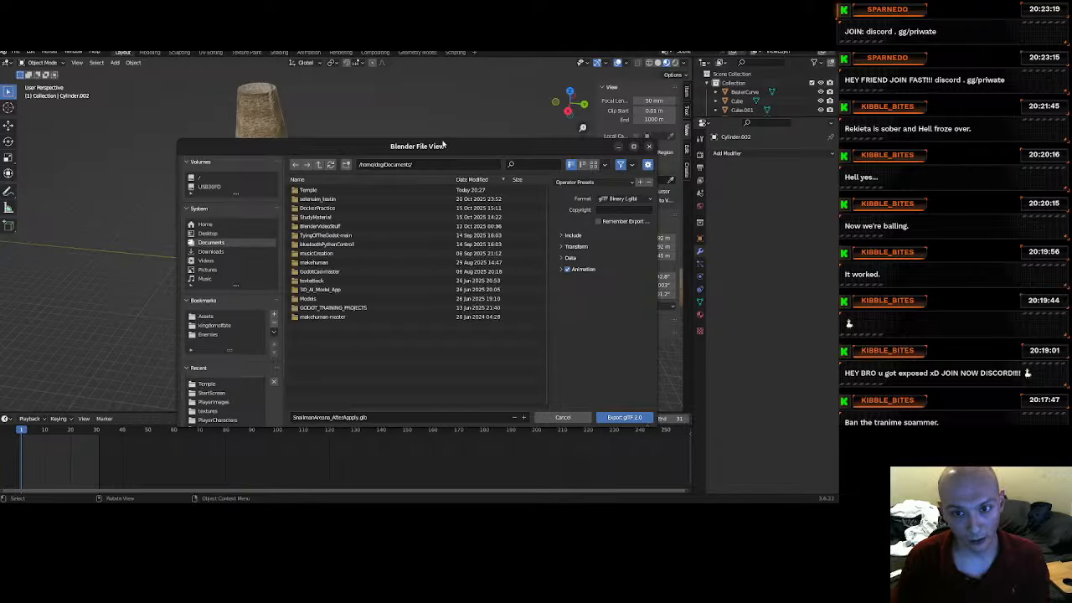
left_click_drag(445, 146, 0, 195)
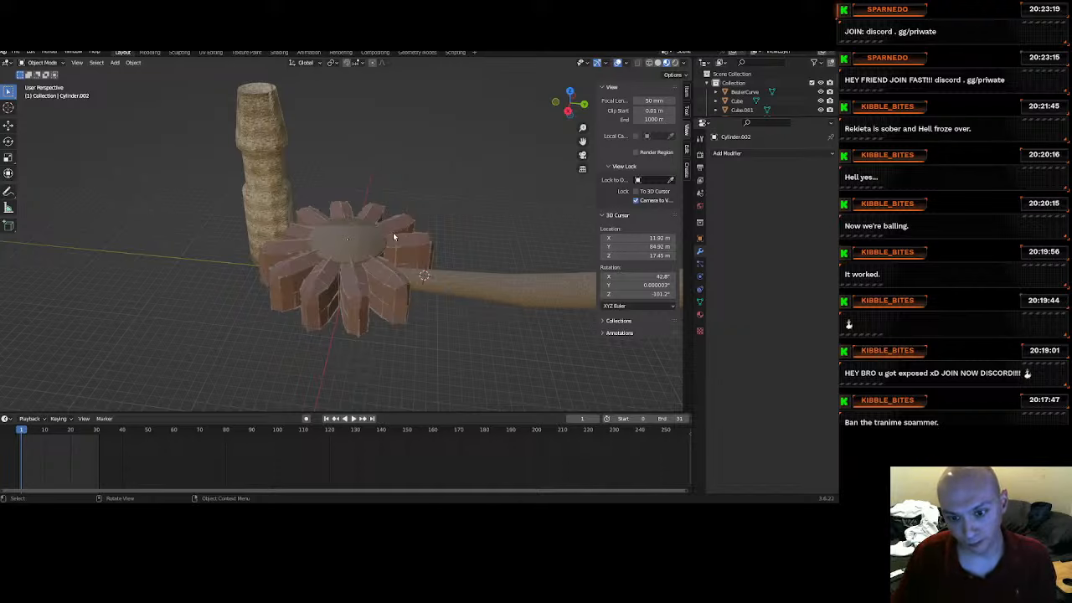
Switch to the Godot project, collapse the output log and dismiss all the texture notifications.
left_click(791, 40)
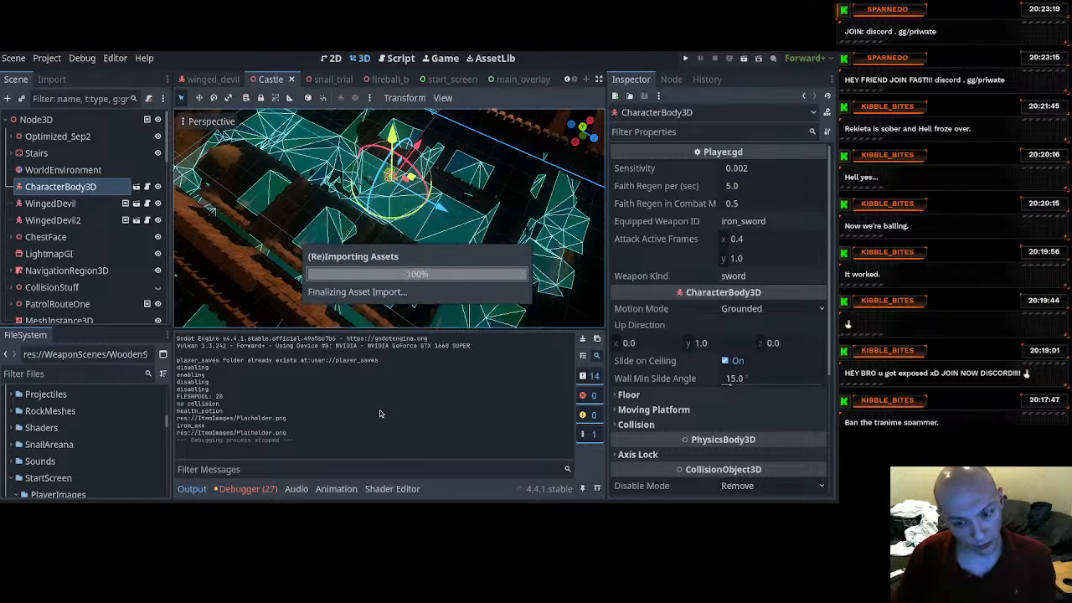
left_click(192, 491)
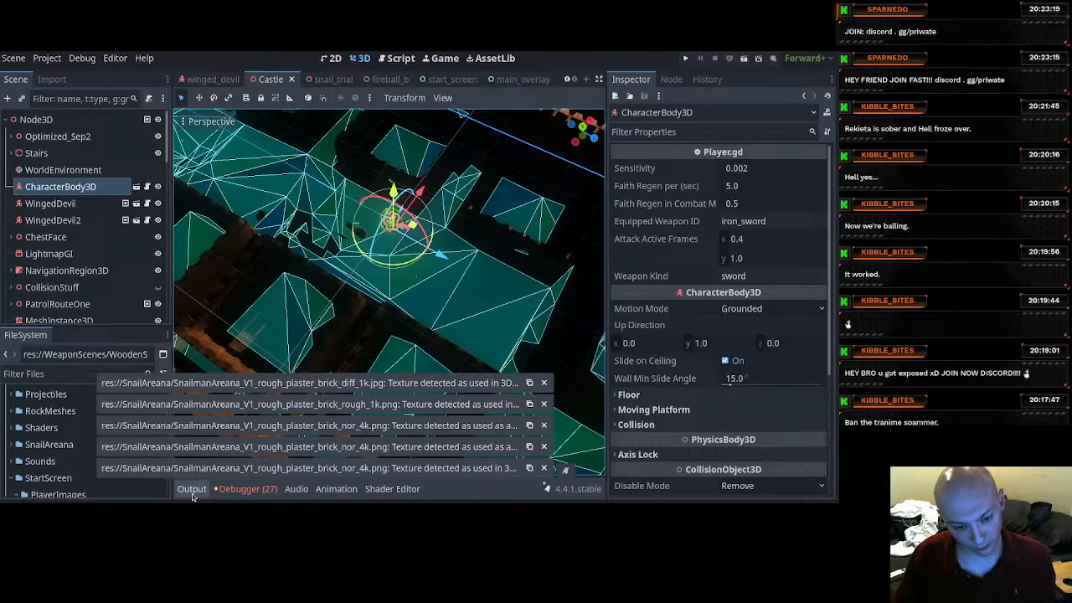
left_click(543, 382)
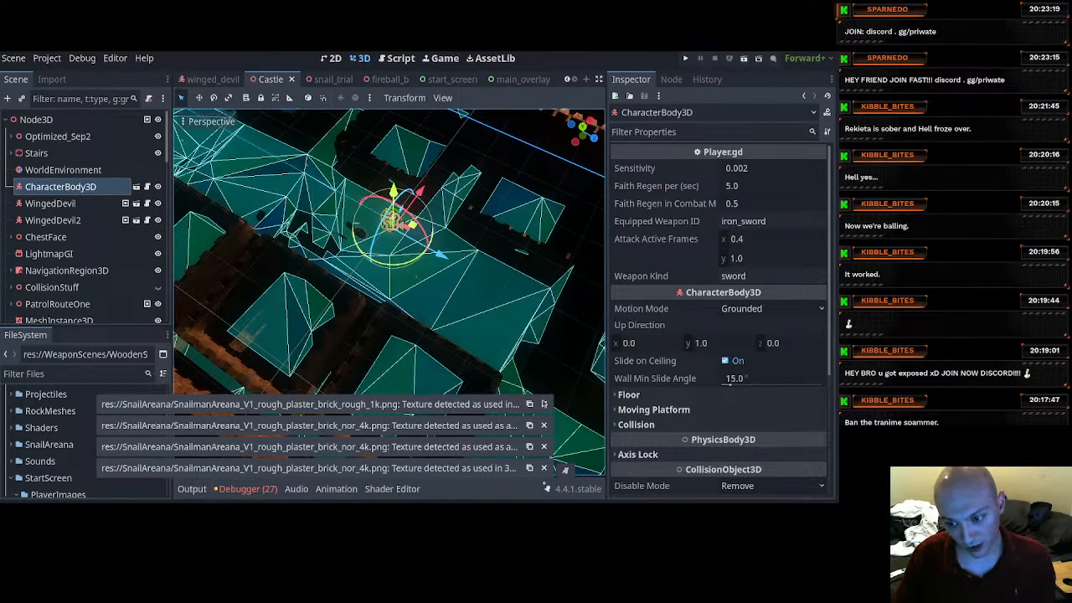
left_click(543, 404)
left_click(544, 425)
left_click(544, 446)
left_click(544, 467)
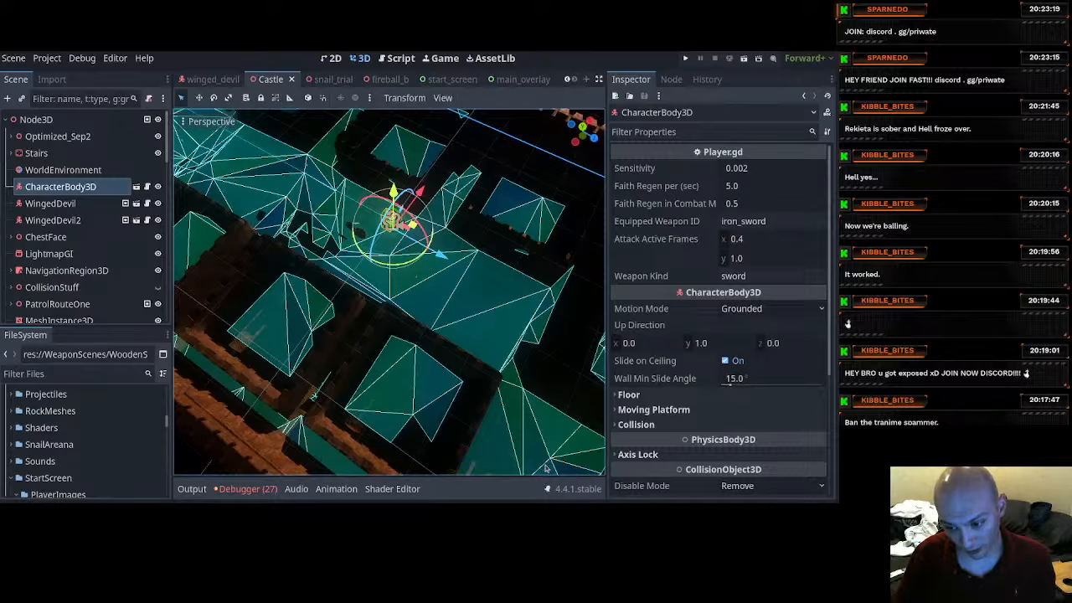
Create a new empty scene and place SnailmanAreana_V1.glb from the SnailAreana folder into it.
left_click(586, 79)
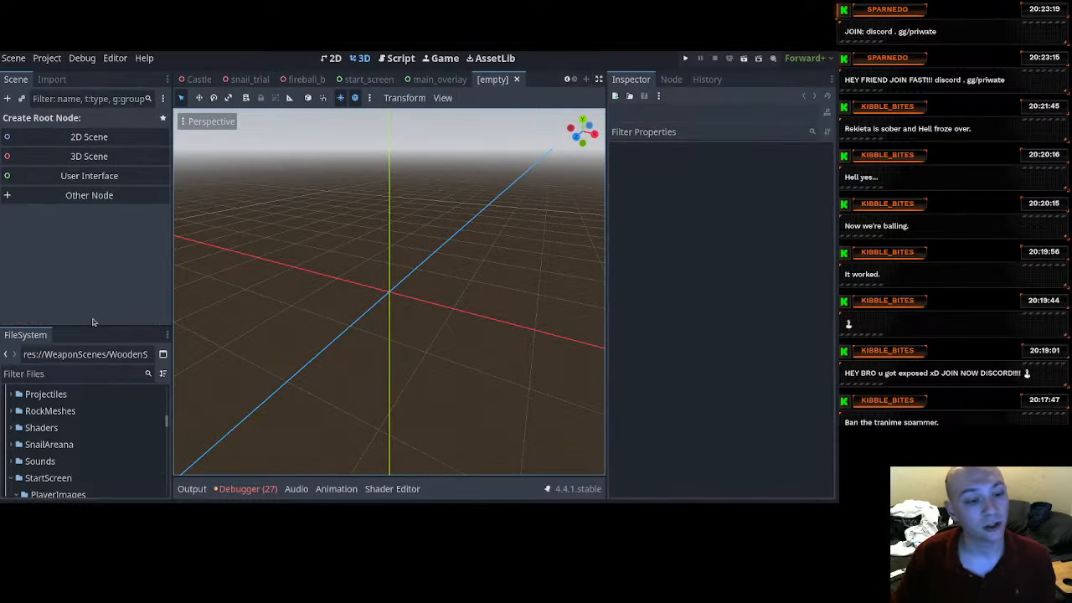
scroll(87, 407, "down", 2)
scroll(79, 411, "up", 2)
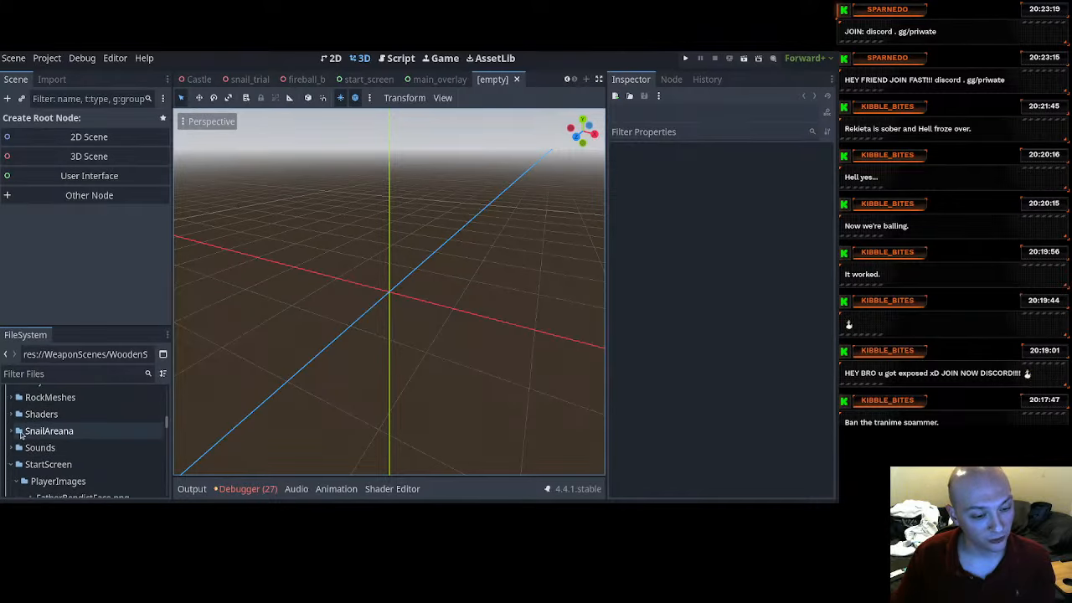
left_click(11, 430)
scroll(50, 435, "down", 2)
scroll(51, 436, "up", 2)
left_click_drag(76, 434, 369, 266)
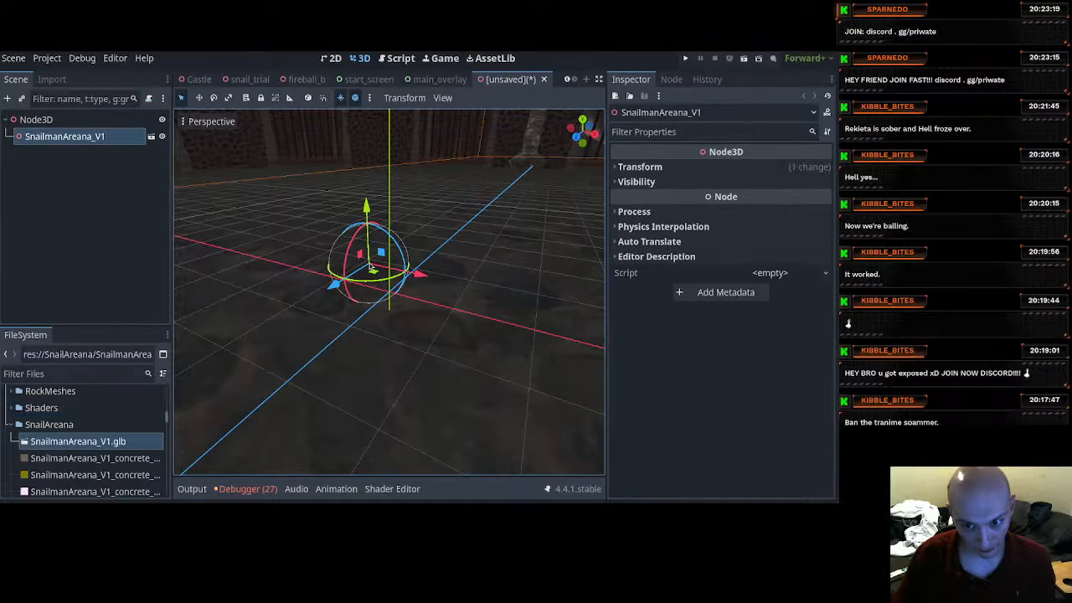
Look over the placed arena model and reset the SnailmanAreana_V1 node's position to 0, 0, 0.
scroll(434, 251, "up", 6)
scroll(432, 255, "down", 5)
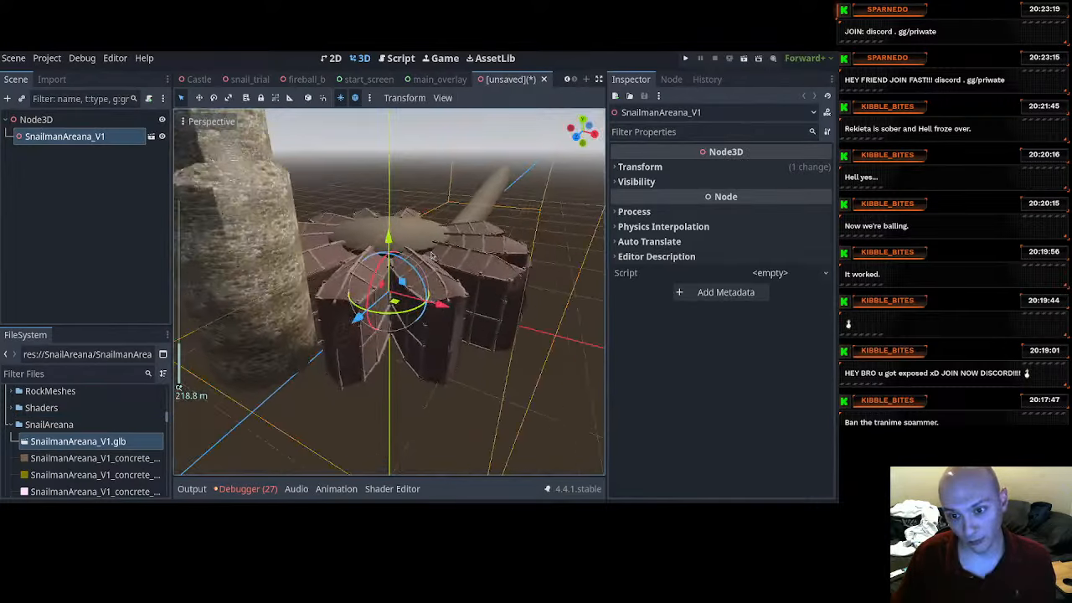
middle_click_drag(432, 256, 511, 275)
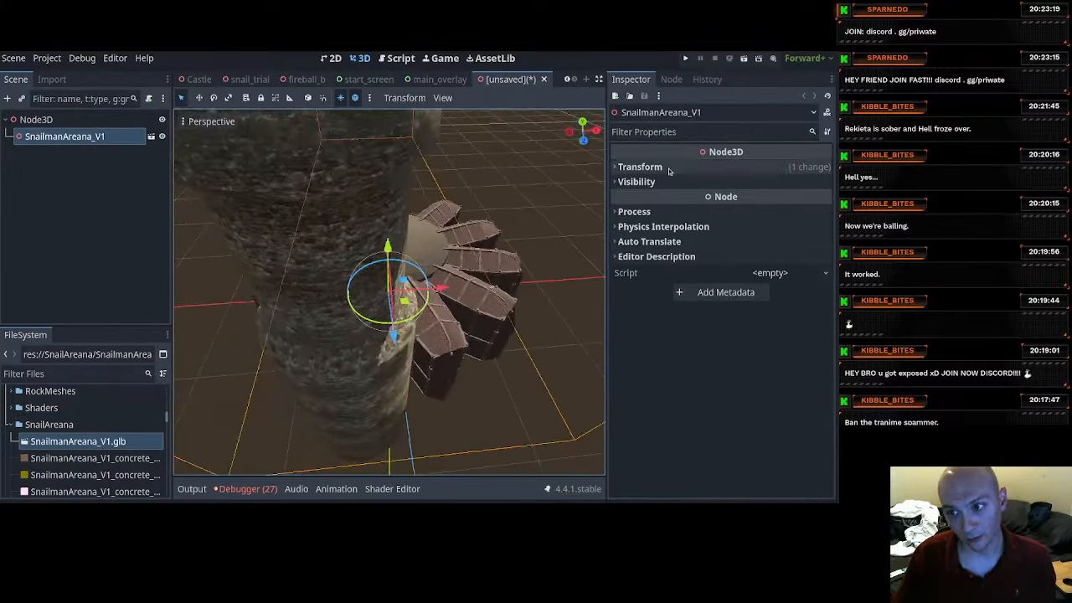
left_click(640, 167)
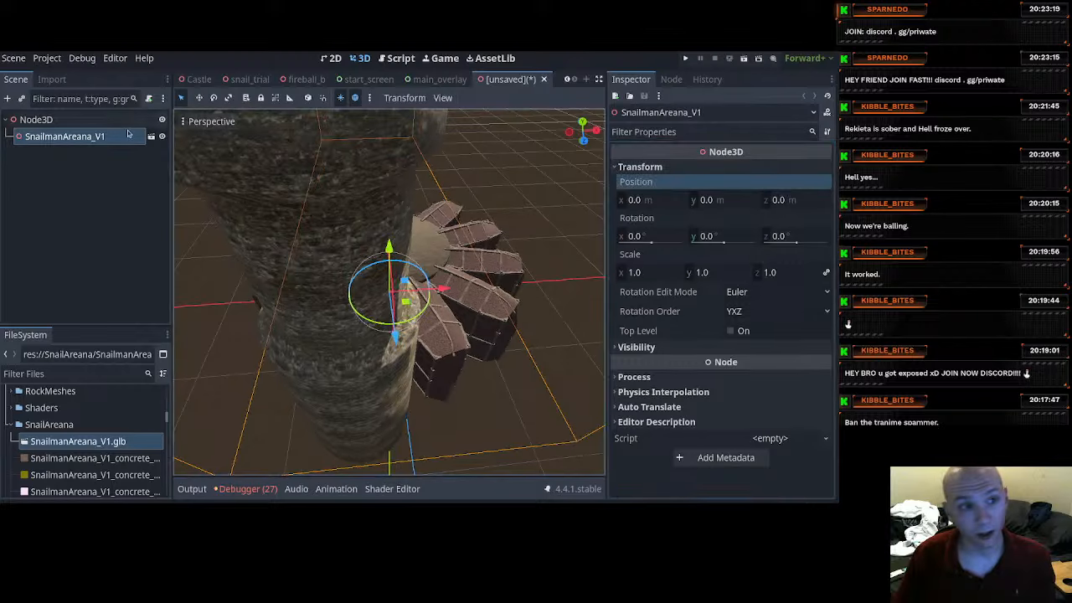
Instance world_environment.tscn as a child of the root Node3D and view the whole arena under it.
left_click(36, 119)
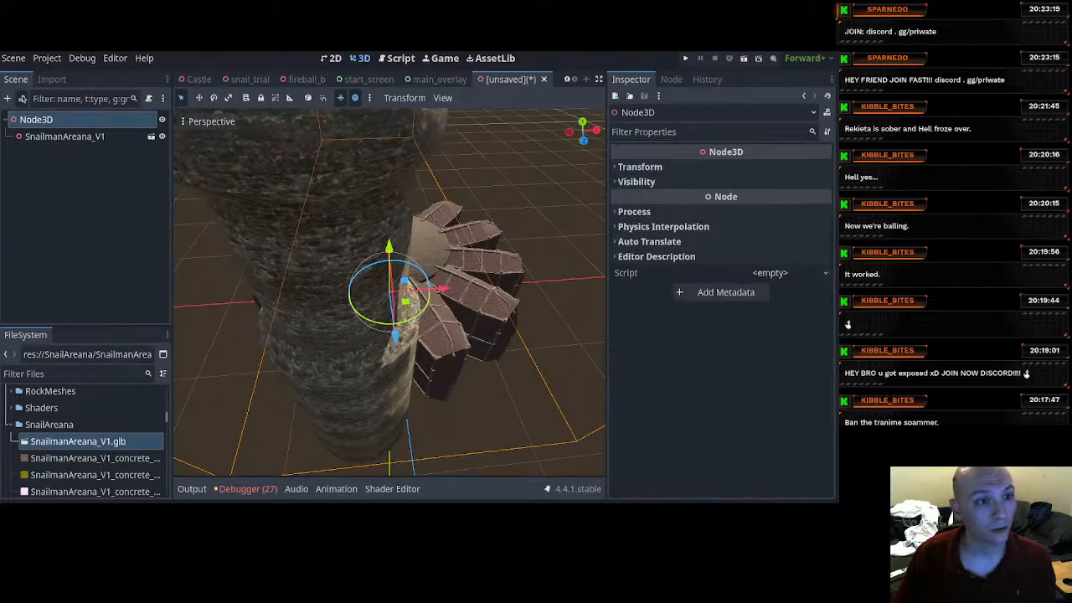
left_click(21, 99)
type("w")
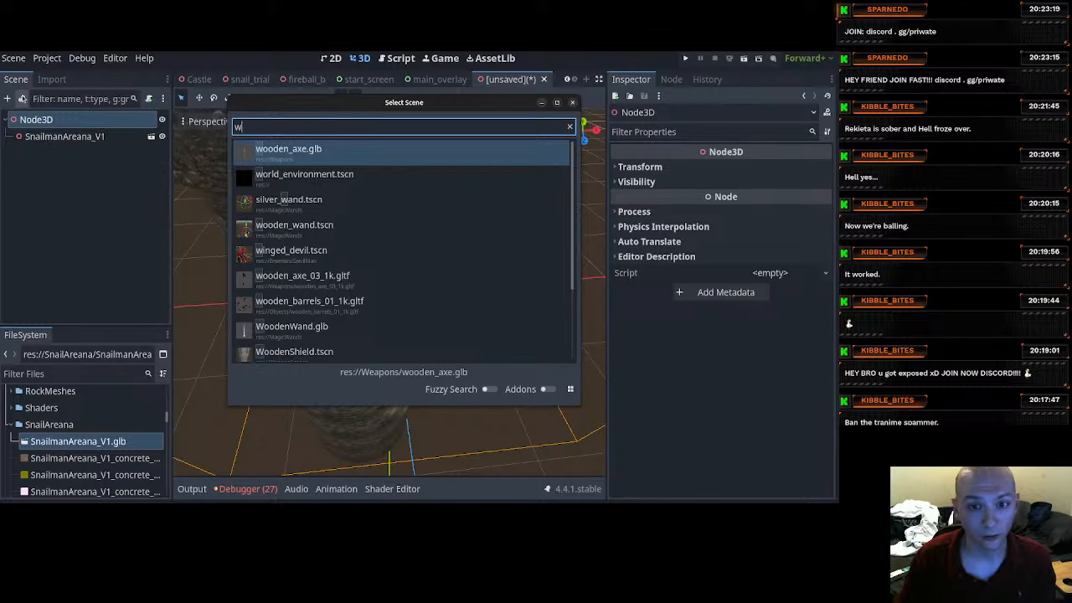
double_click(305, 174)
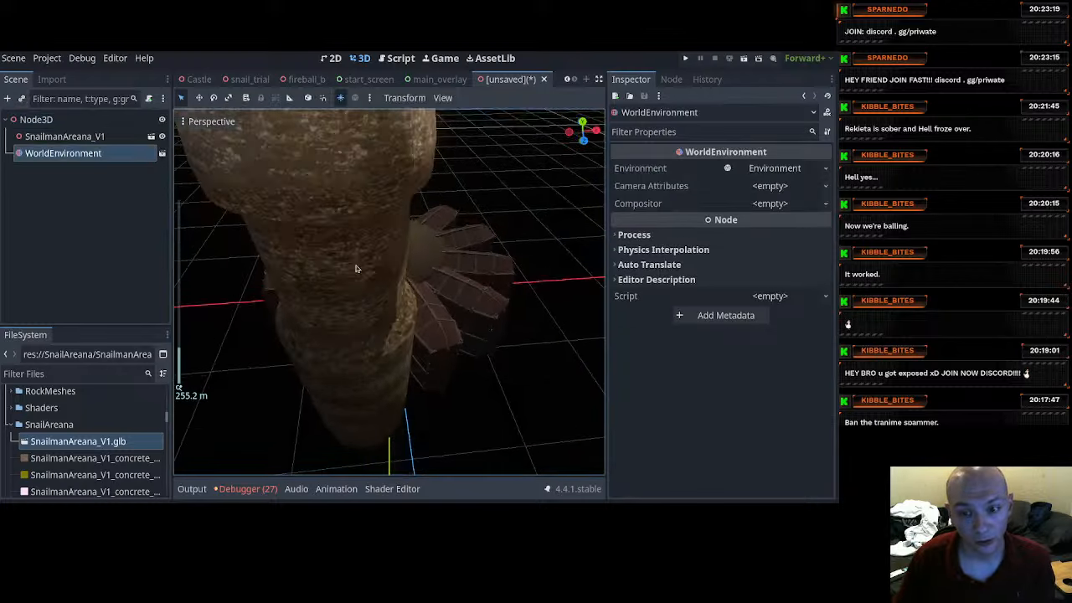
scroll(358, 269, "down", 6)
middle_click_drag(357, 269, 599, 188)
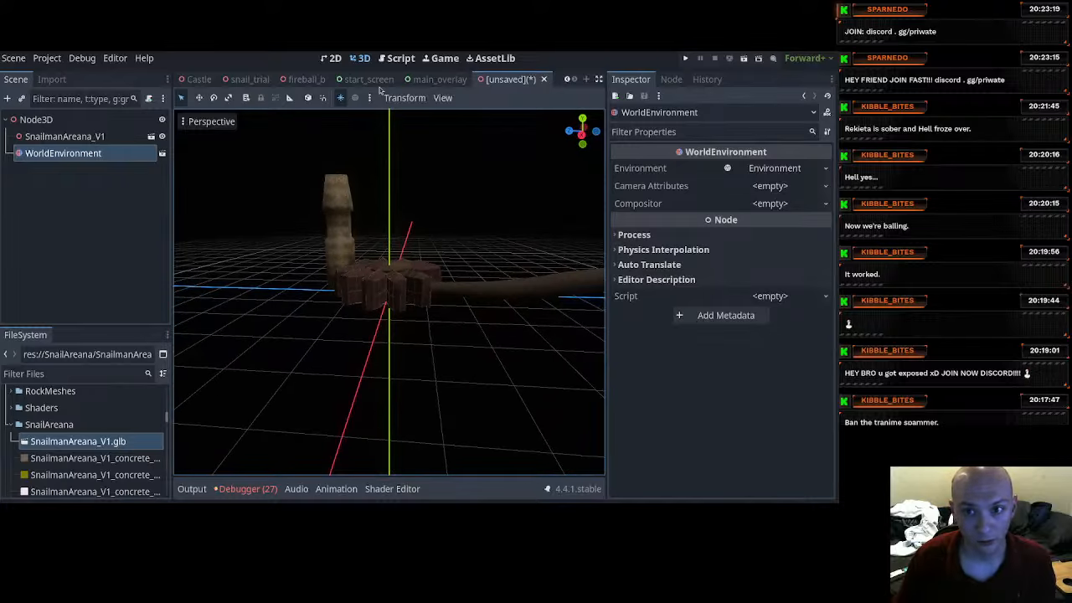
scroll(335, 80, "up", 6)
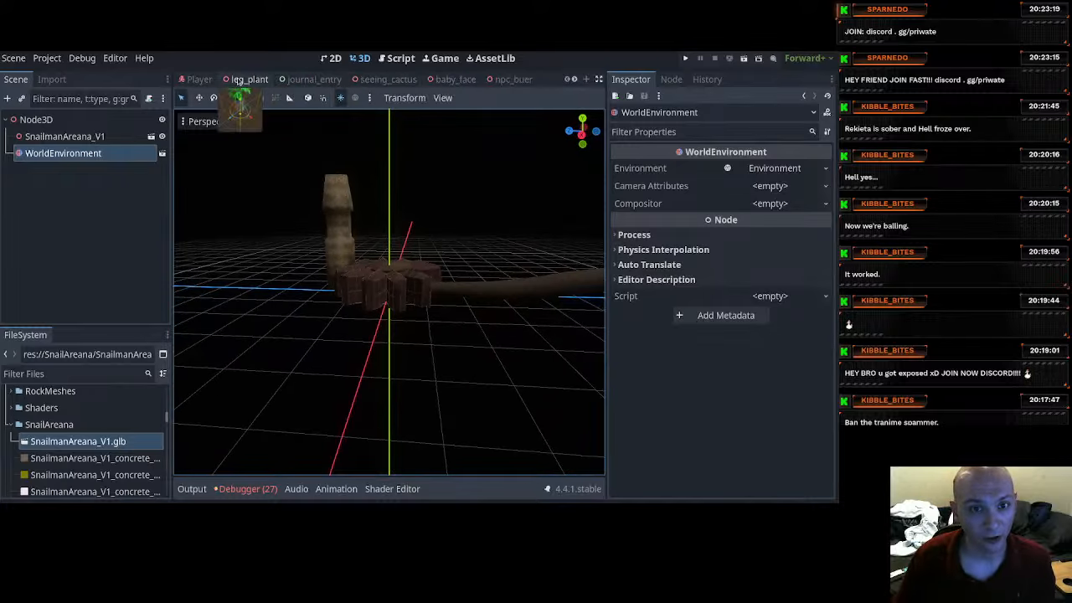
scroll(352, 81, "down", 5)
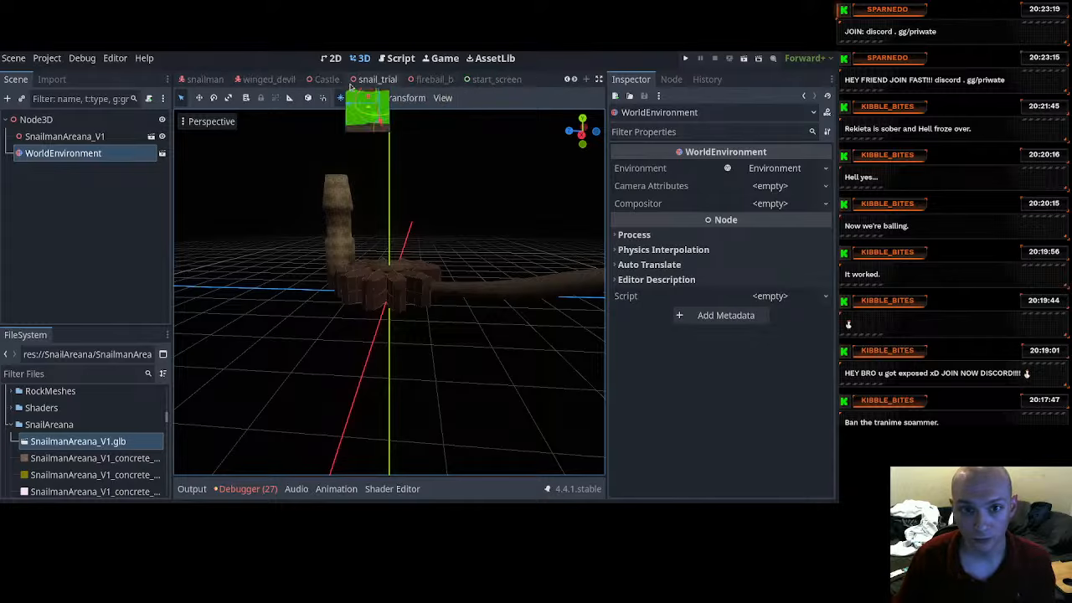
scroll(351, 86, "up", 3)
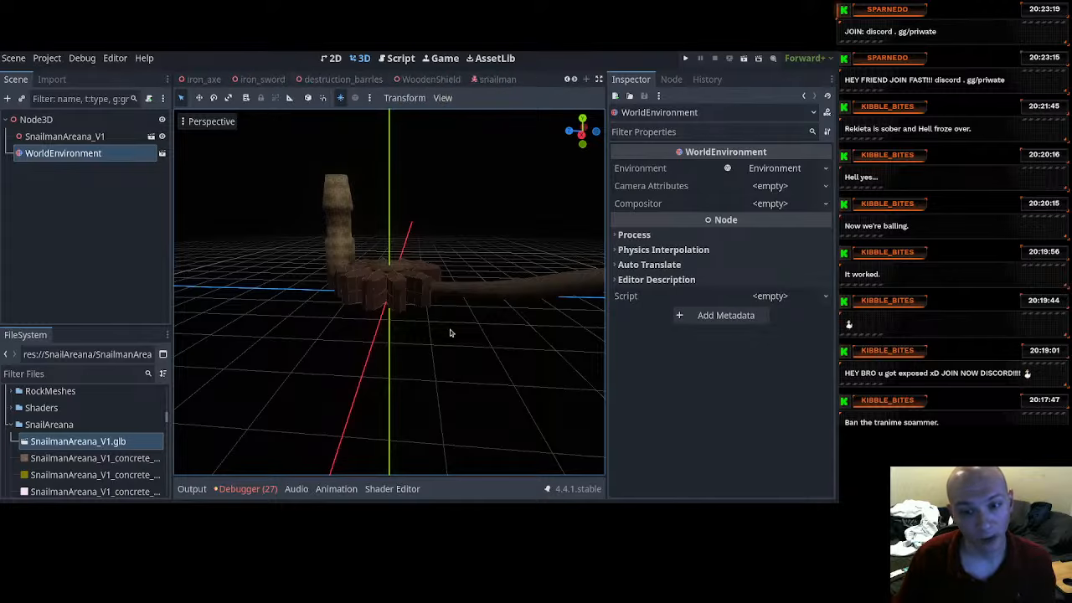
Add an OmniLight3D node under the root Node3D to light the arena interior.
scroll(394, 259, "up", 10)
scroll(350, 280, "up", 5)
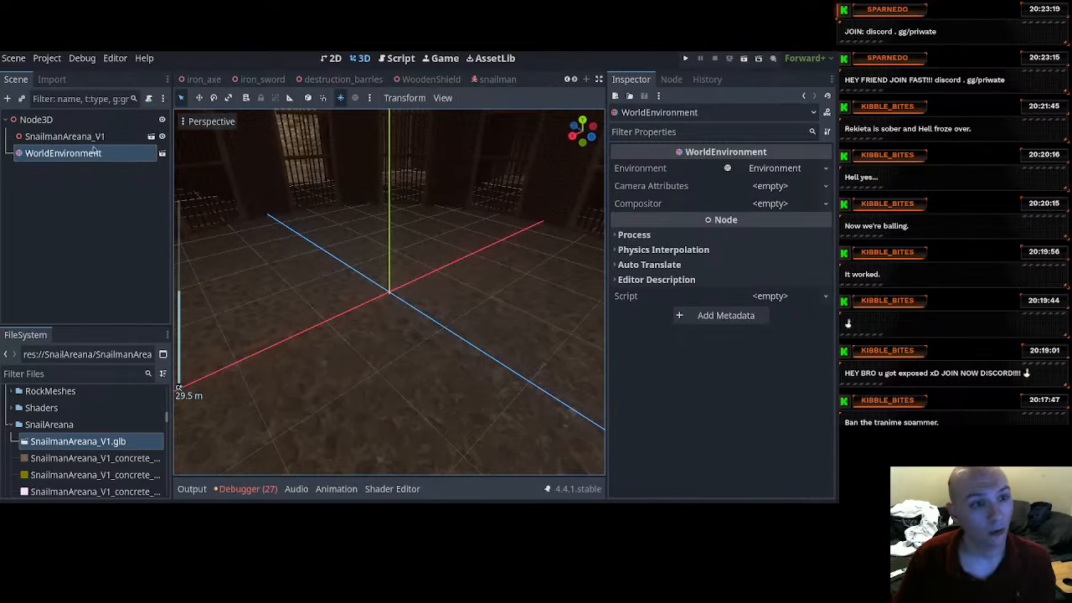
left_click(35, 119)
key("ctrl+a")
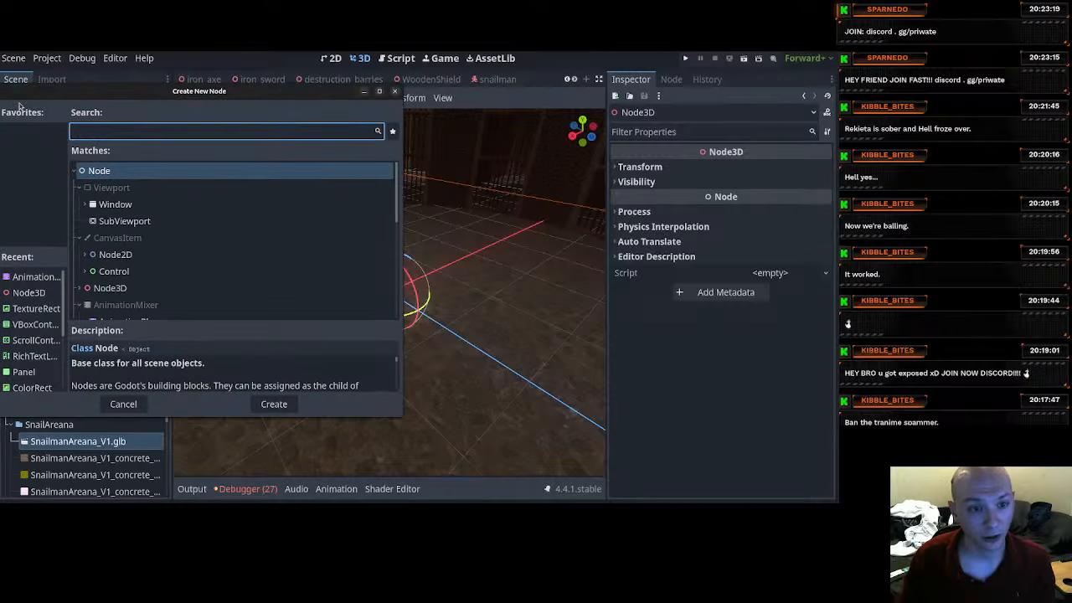
type("ligh")
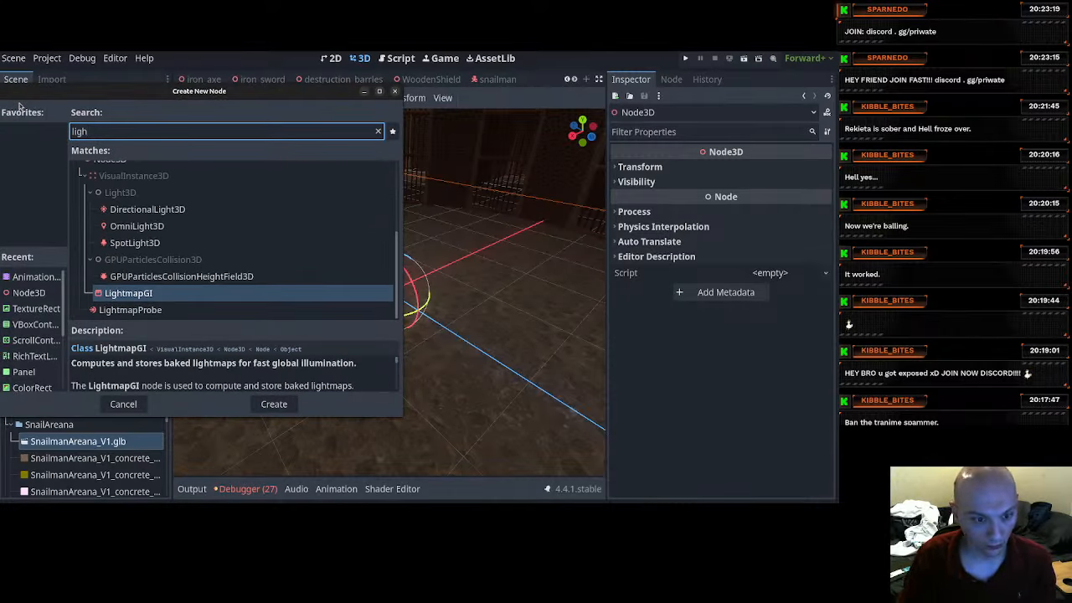
key("Up")
key("Up")
key("Up")
key("Up")
key("Up")
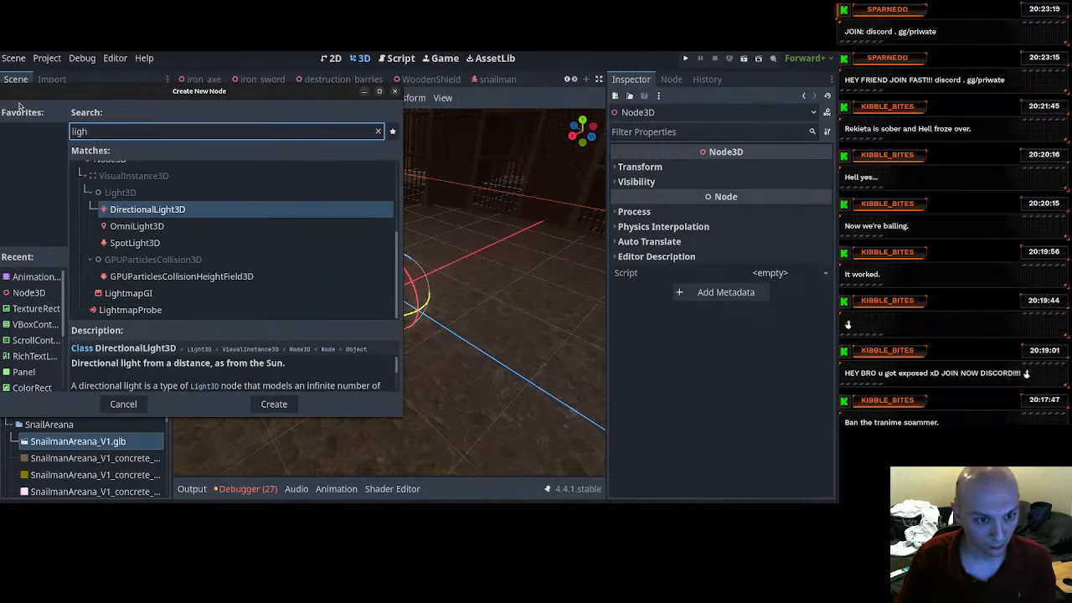
key("Down")
key("Return")
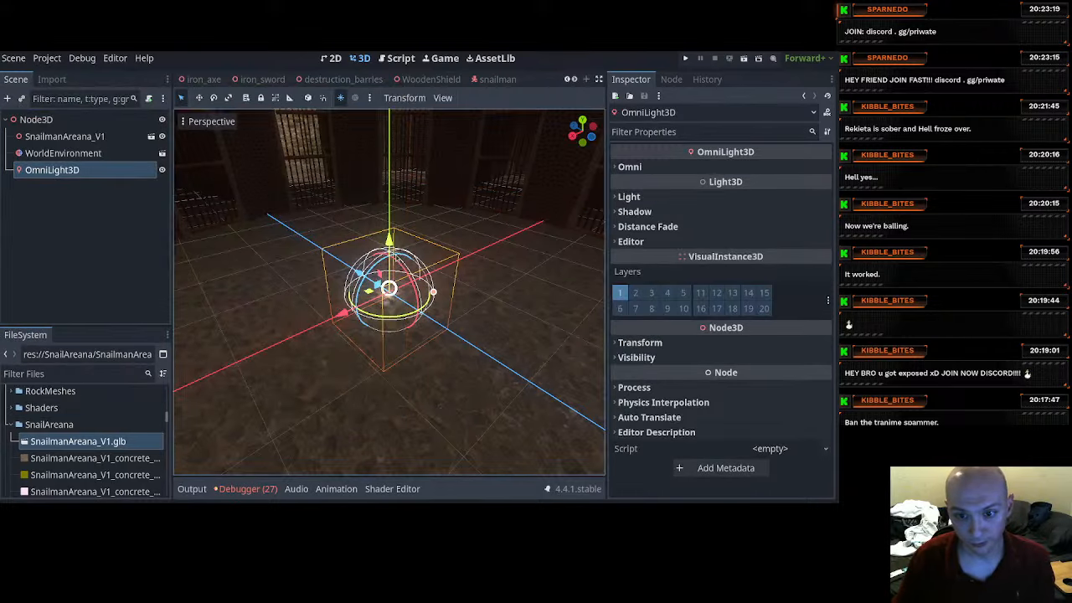
Raise the omni light above the arena floor and enlarge its radius to about 25.8 m.
left_click_drag(390, 241, 681, 185)
scroll(386, 275, "down", 8)
middle_click_drag(386, 275, 387, 352)
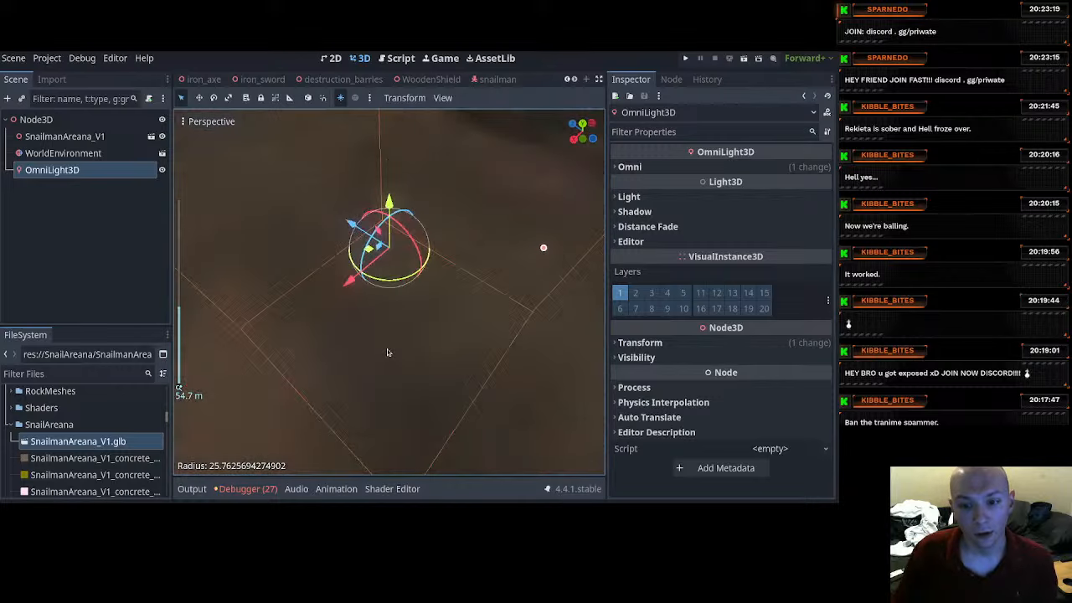
scroll(387, 352, "up", 10)
Make the SnailmanAreana_V1 instance local to the scene and widen the scene tree to read its child nodes.
left_click(64, 136)
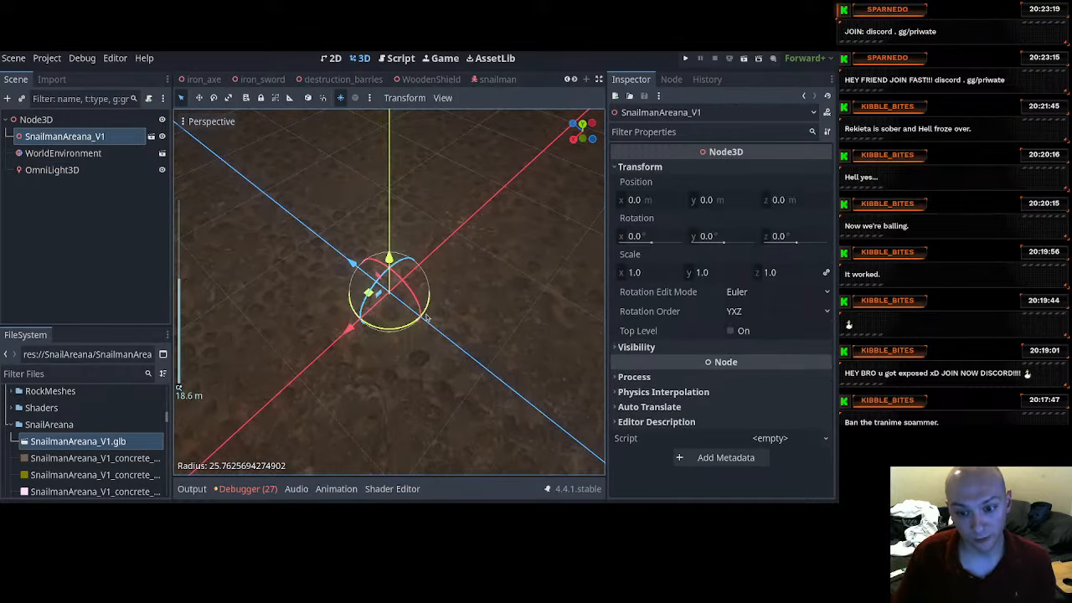
right_click(74, 139)
left_click(109, 422)
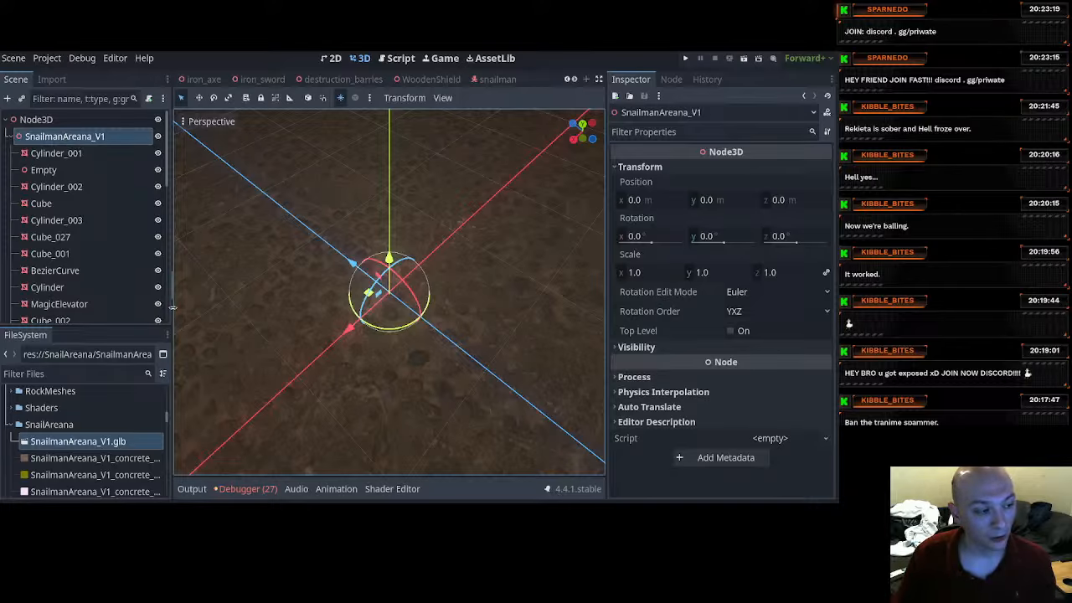
left_click_drag(173, 308, 197, 305)
Examine the central roof and surrounding cell meshes to identify which scene tree node each one belongs to.
scroll(86, 269, "down", 5)
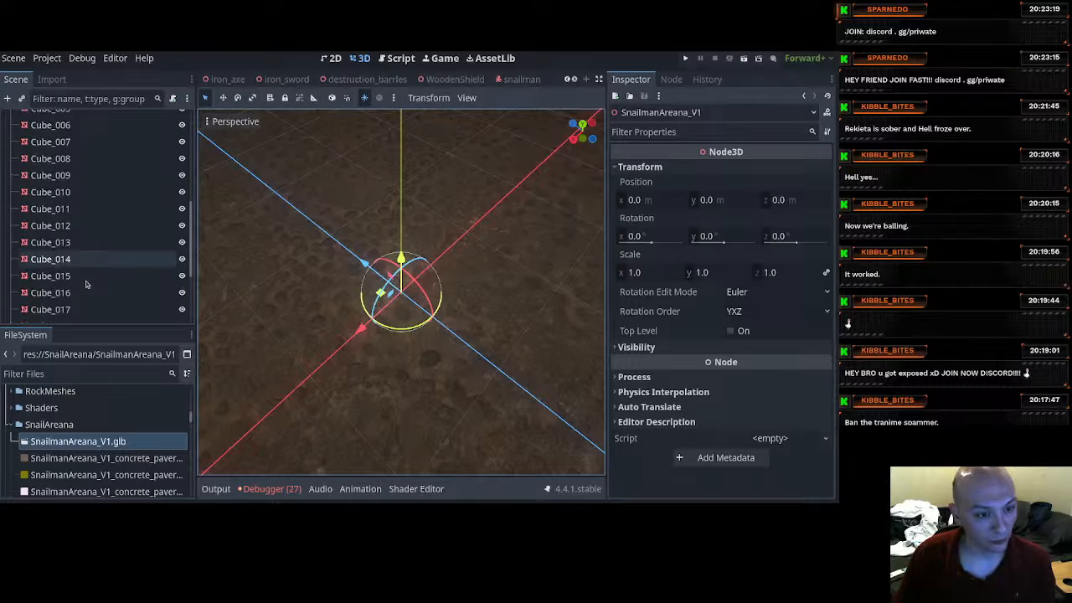
left_click(296, 288)
scroll(334, 271, "up", 5)
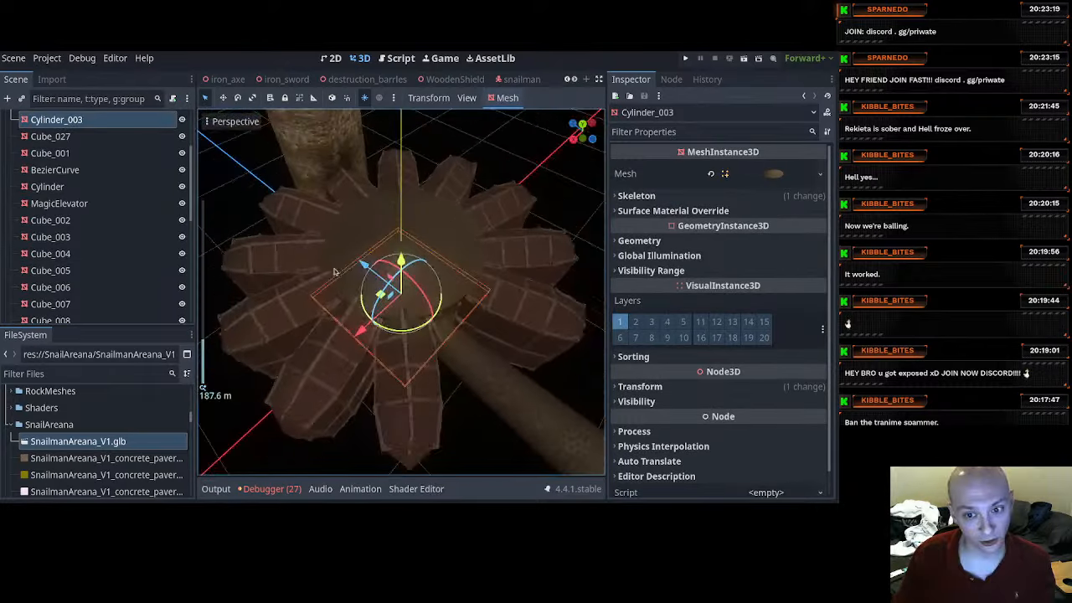
scroll(335, 272, "down", 2)
scroll(440, 245, "up", 4)
left_click(454, 231)
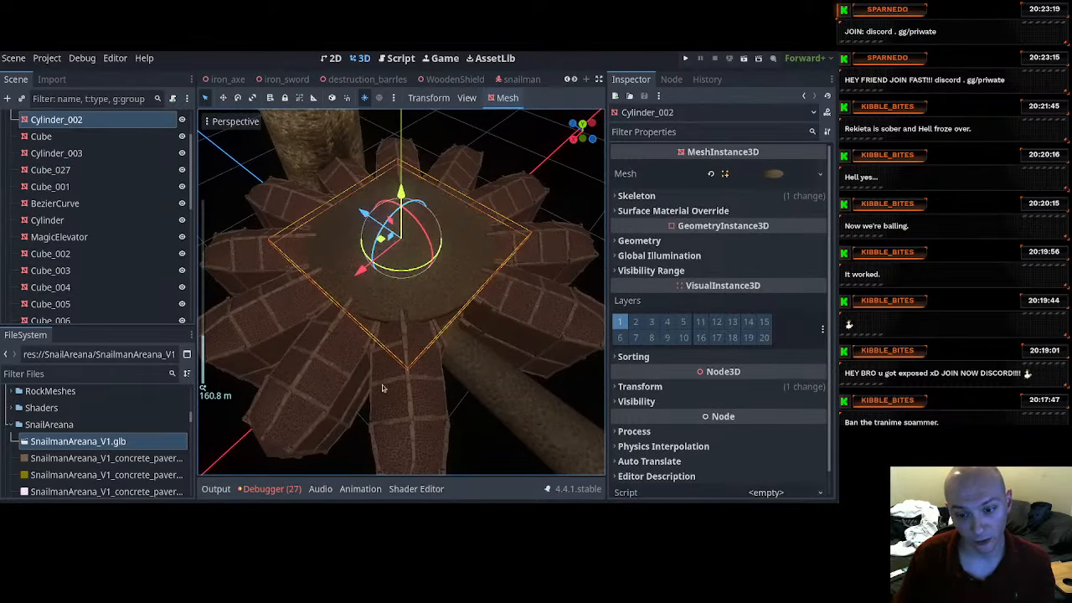
left_click(427, 409)
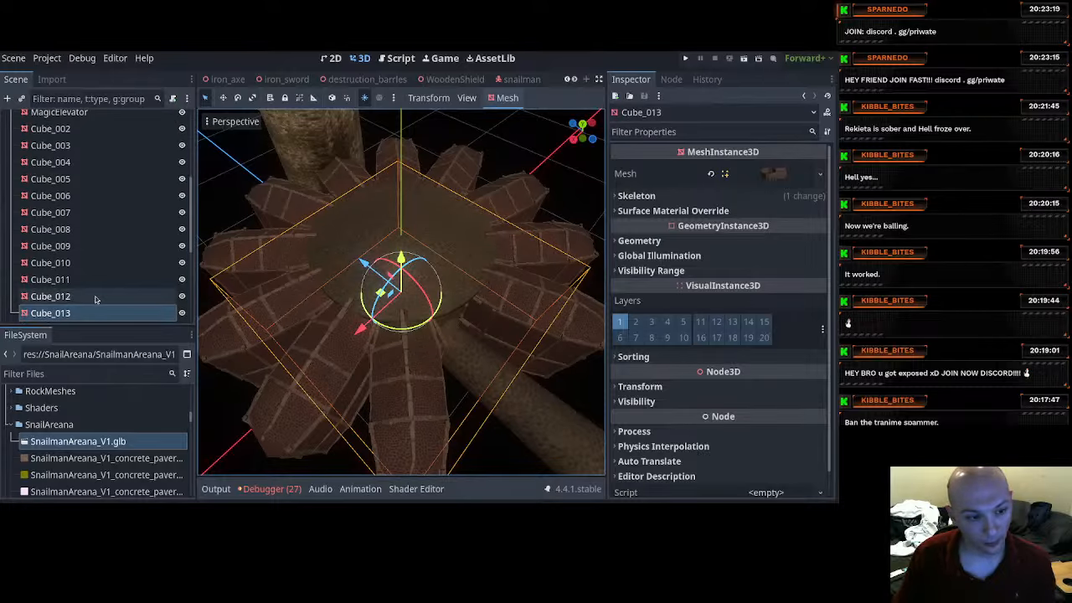
scroll(400, 327, "down", 2)
scroll(398, 327, "down", 2)
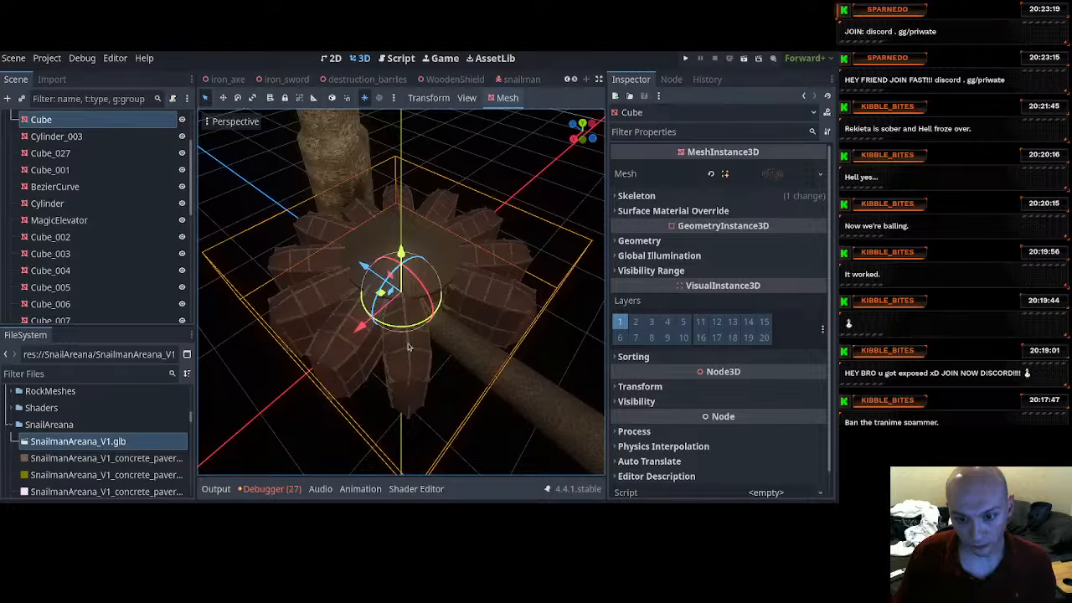
Hide the Cube mesh covering the arena and select the Cube_013 cell mesh beneath it.
left_click(181, 119)
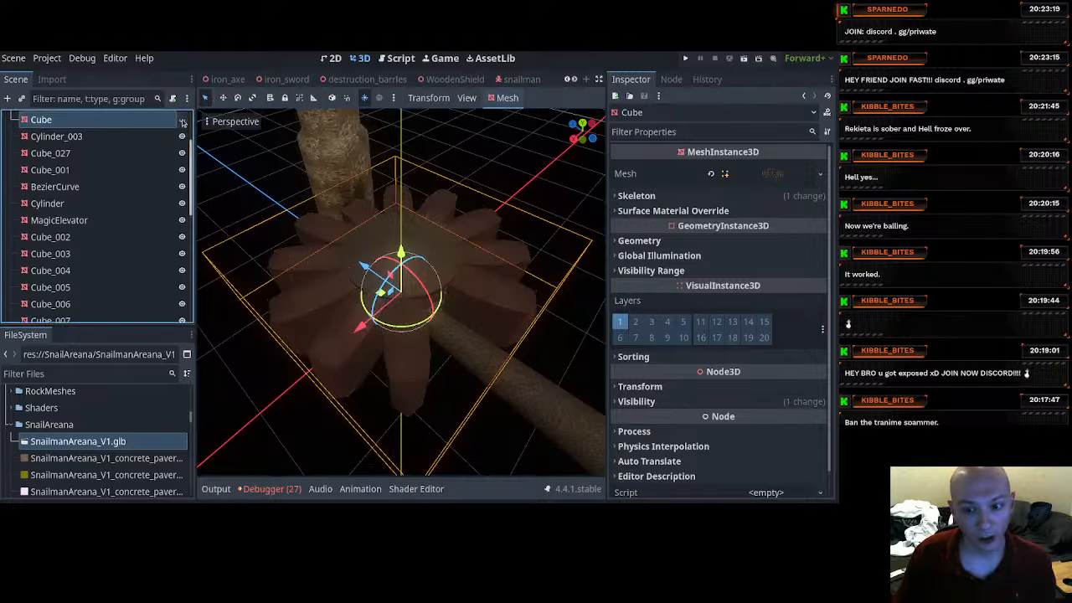
left_click(407, 374)
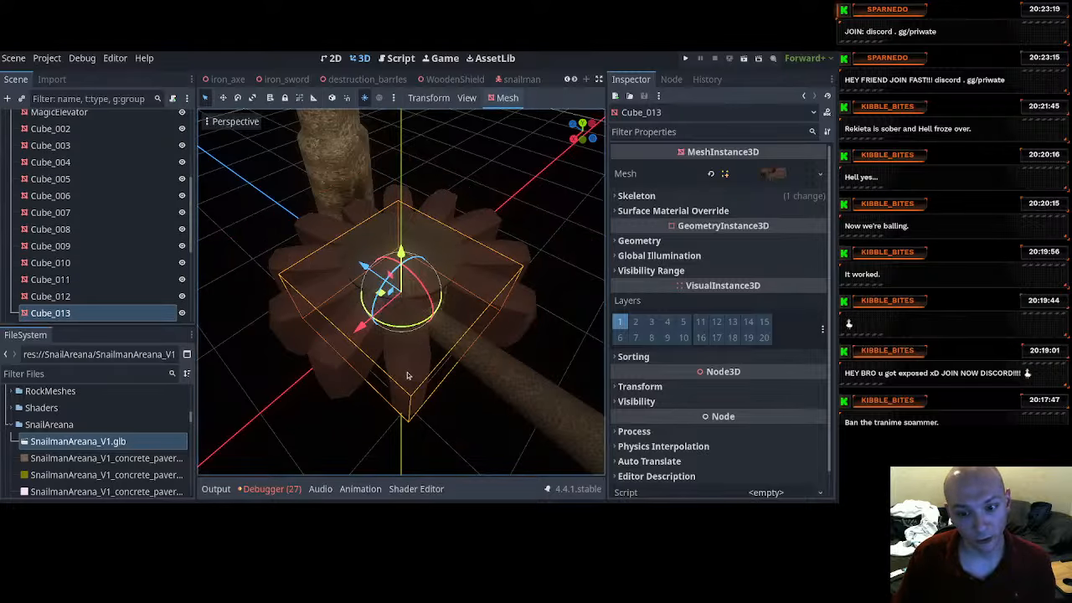
Try a Trimesh collision shape placed as a sibling of Cube_013, and undo it.
left_click(497, 99)
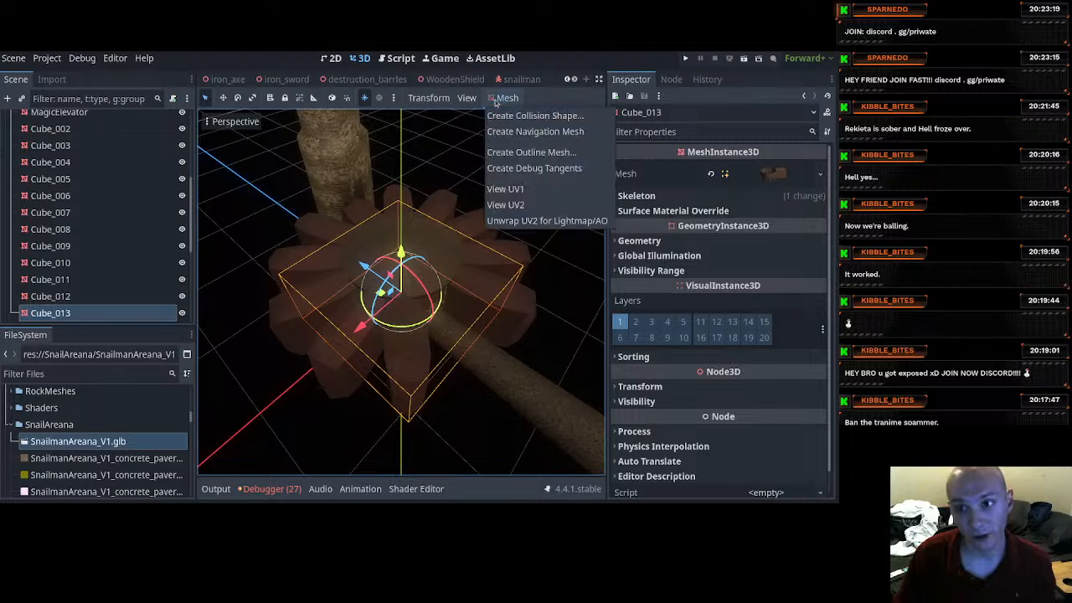
left_click(536, 117)
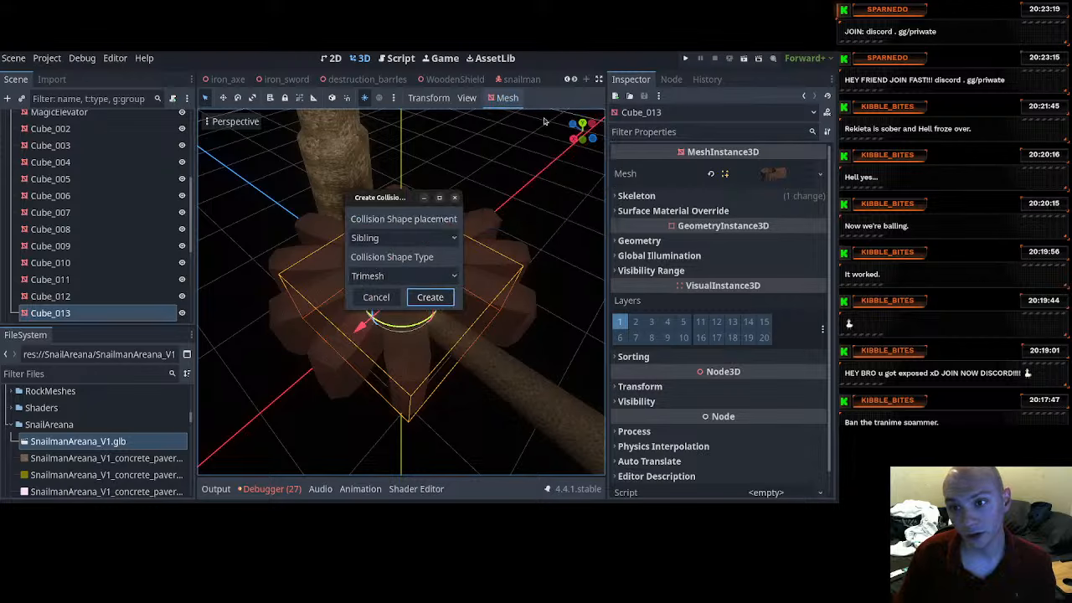
left_click(432, 300)
scroll(62, 312, "down", 3)
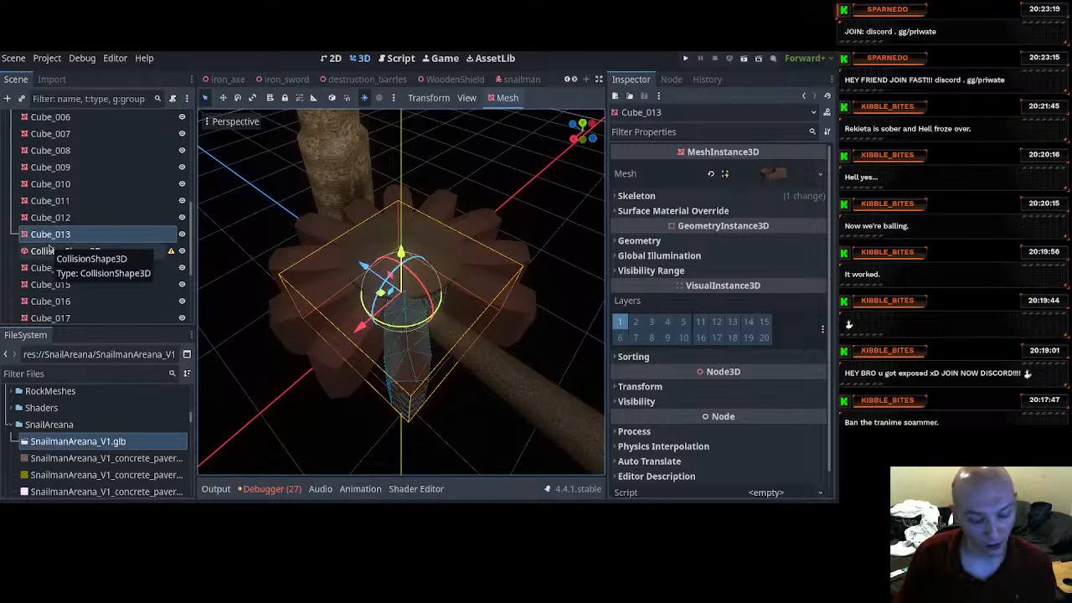
key("ctrl+z")
Create a Trimesh collision shape for Cube_013 with the placement set to Static Body Child.
left_click(506, 97)
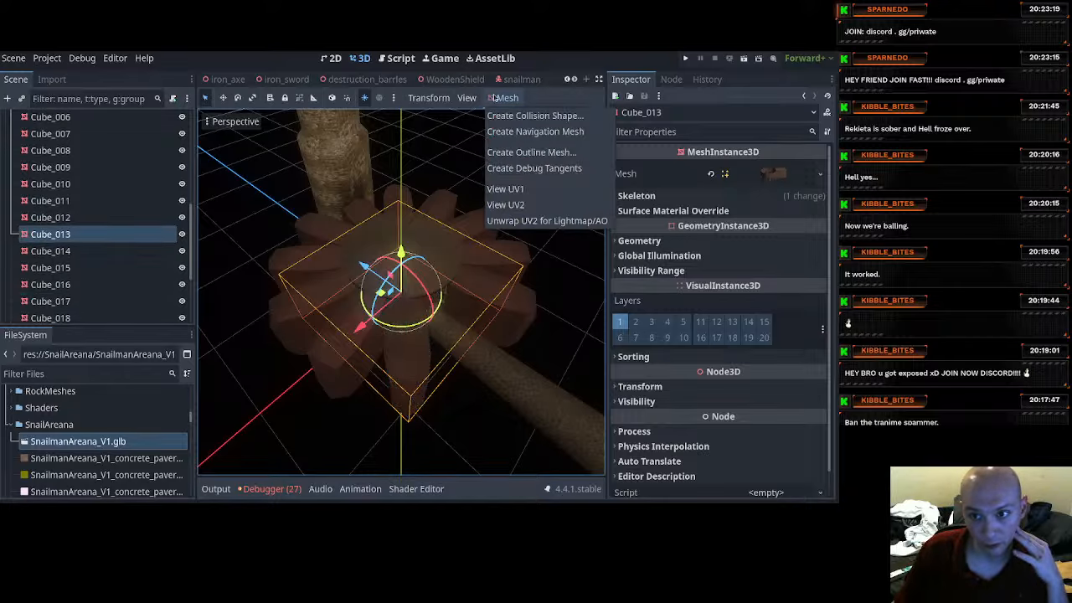
left_click(508, 115)
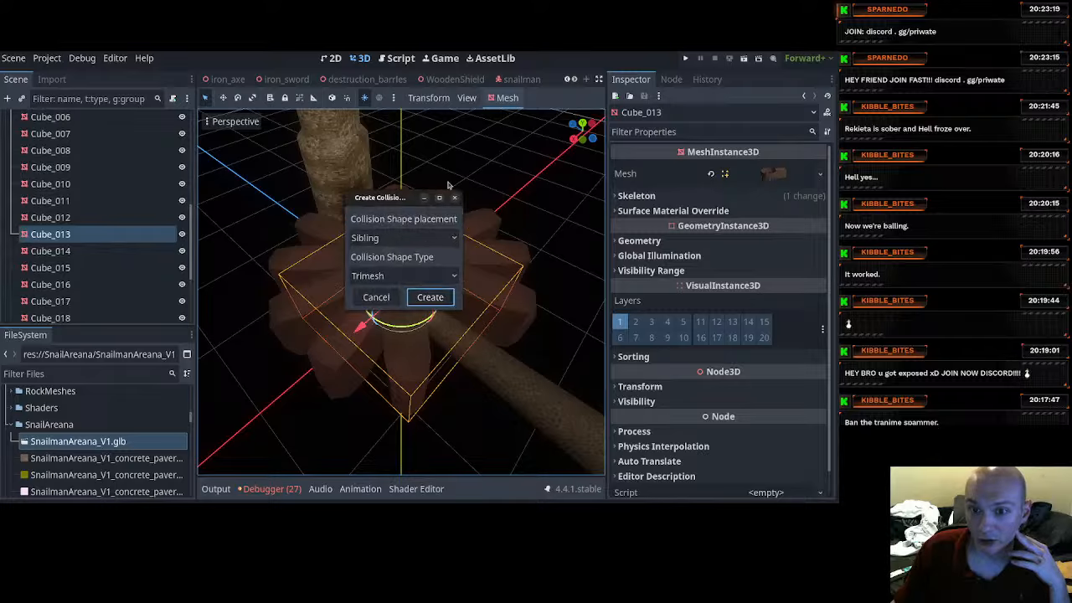
left_click(420, 239)
left_click(394, 271)
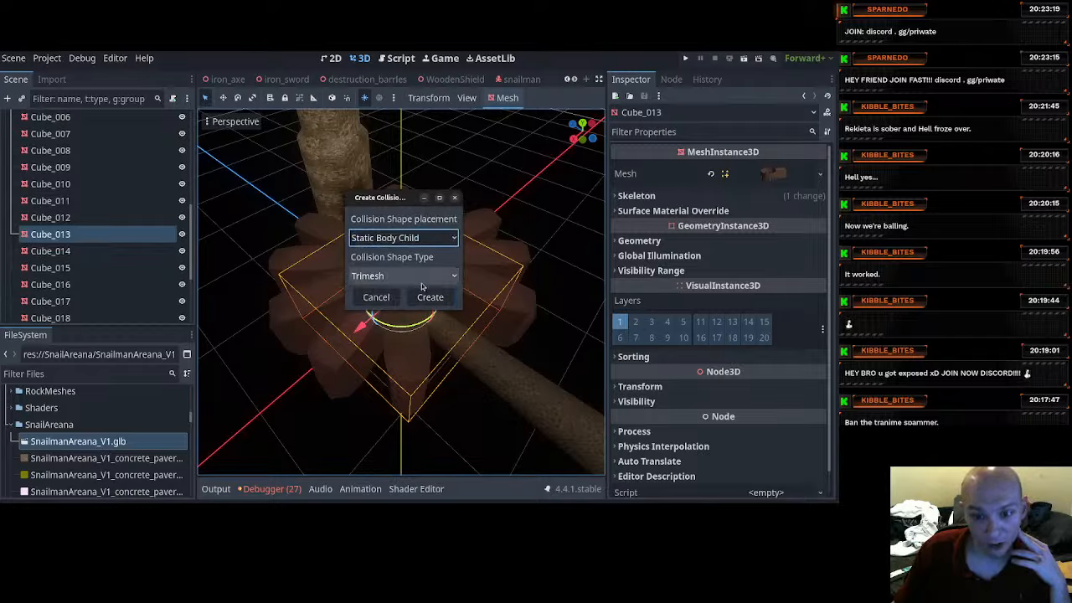
left_click(425, 295)
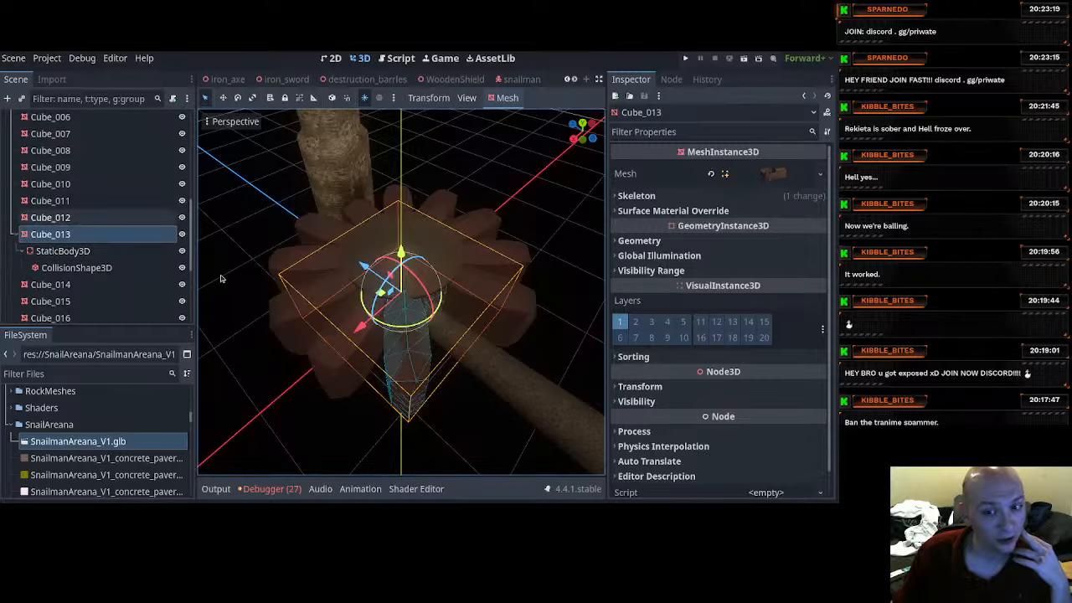
Create Static Body Child Trimesh collision shapes for the cell meshes Cube_023 and Cube_022.
left_click(342, 374)
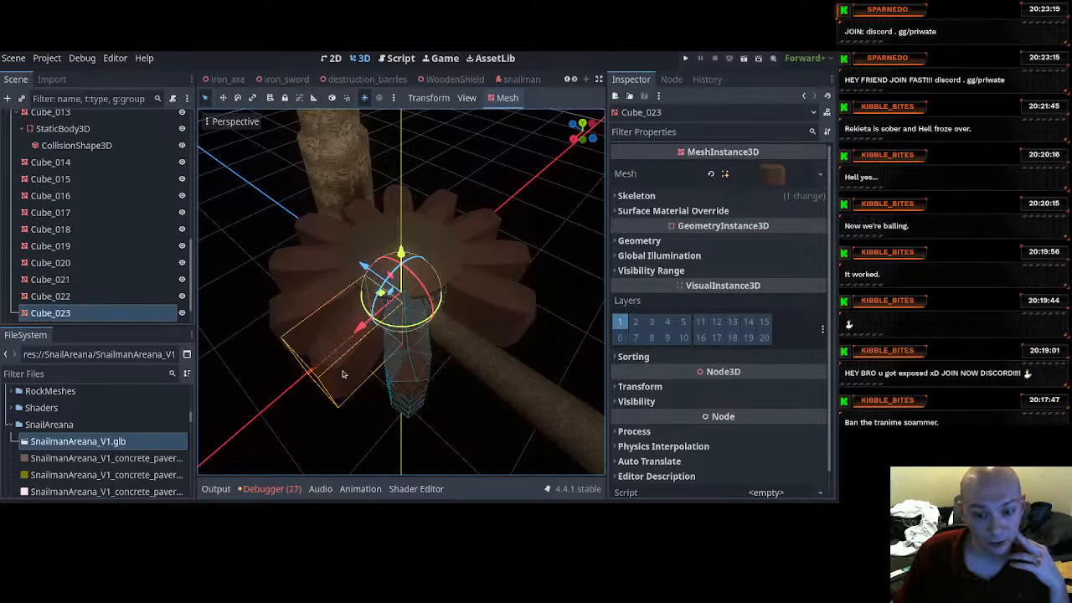
left_click(505, 103)
left_click(529, 117)
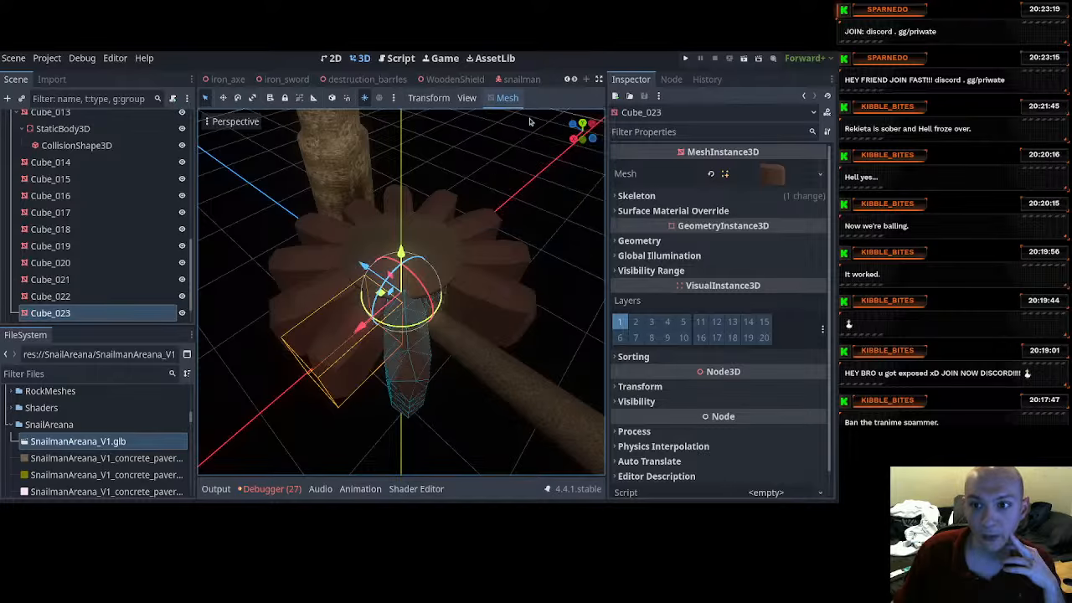
left_click(430, 297)
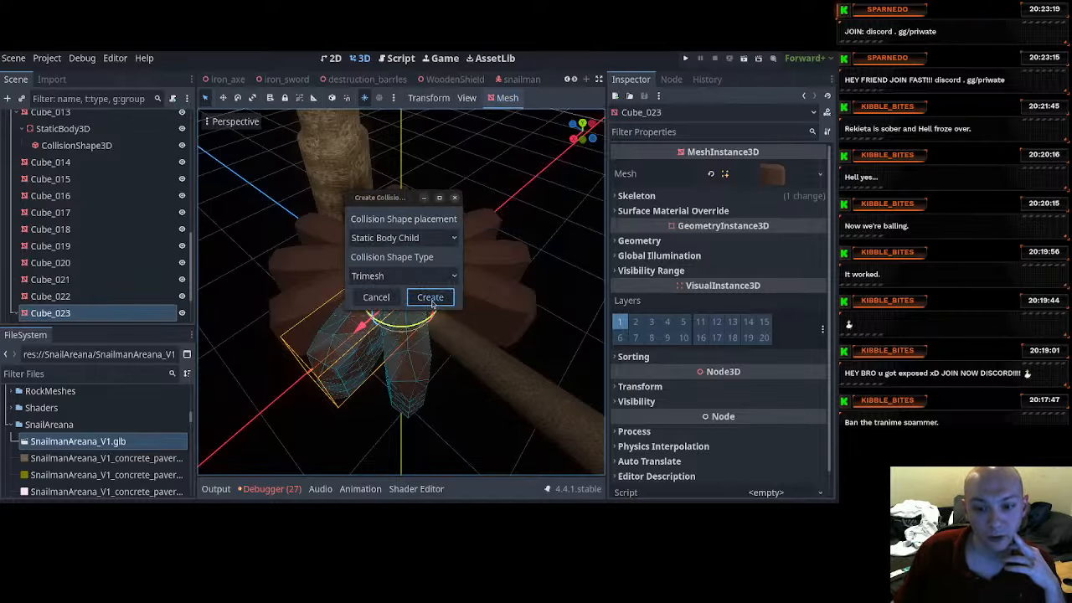
left_click(311, 300)
left_click(503, 104)
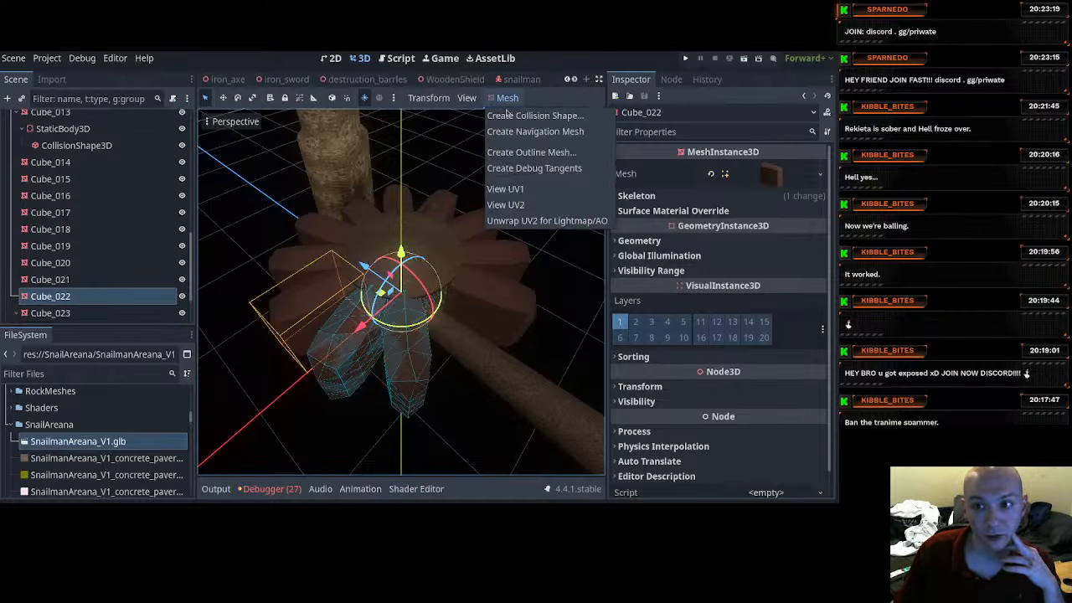
left_click(532, 115)
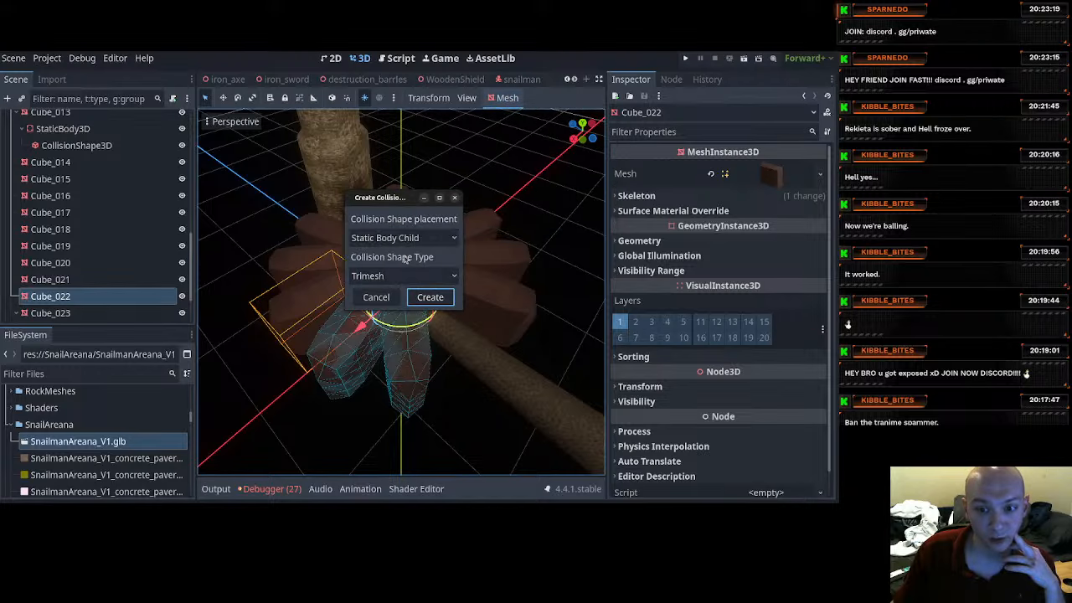
left_click(429, 296)
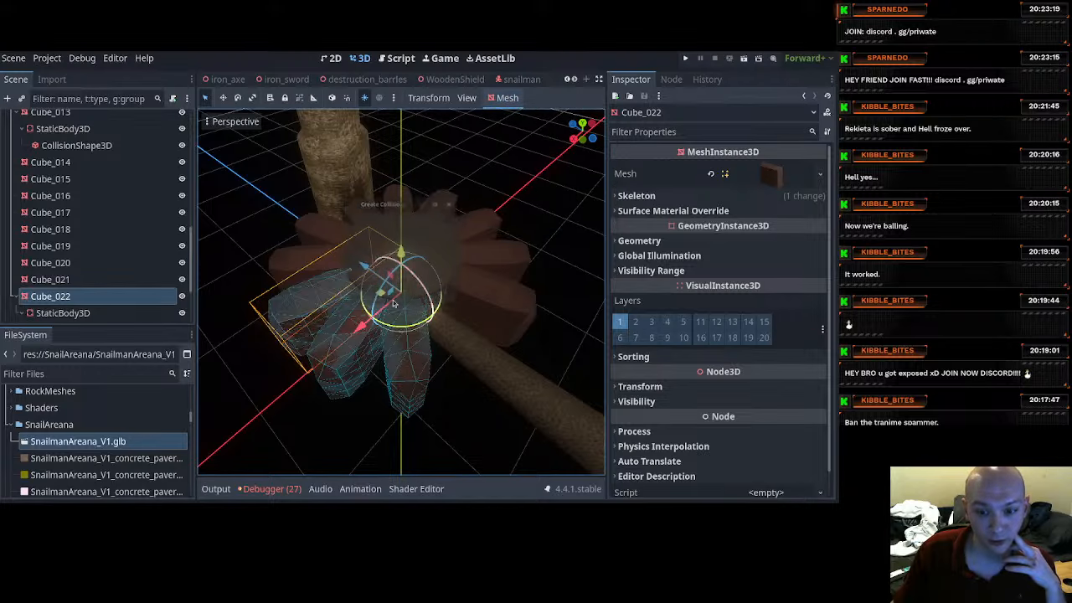
Create Static Body Child Trimesh collision shapes for the cell meshes Cube_021 and Cube_020.
left_click(295, 267)
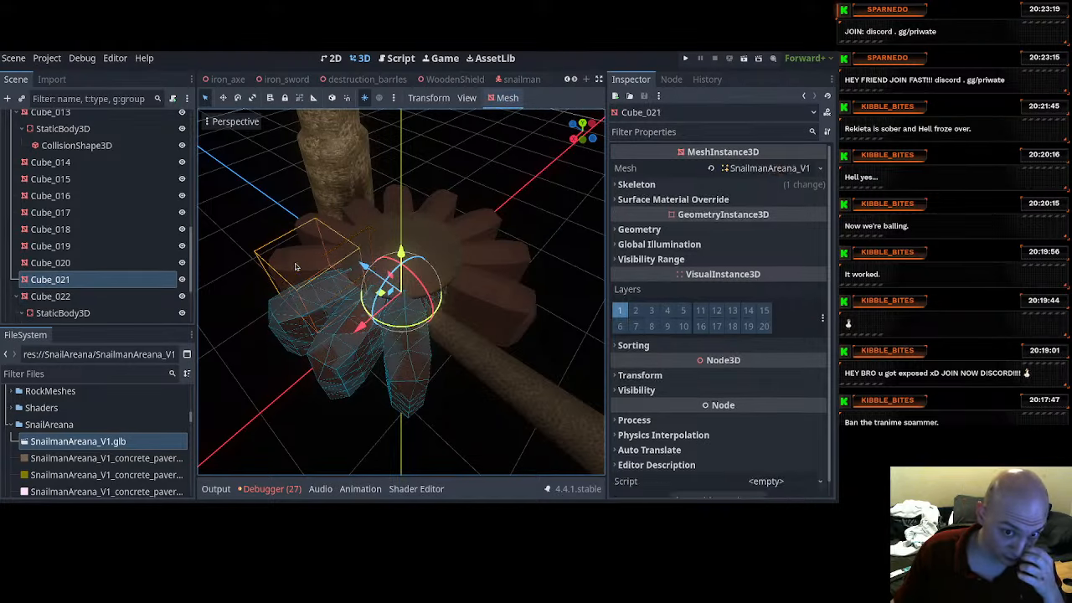
left_click(507, 98)
left_click(532, 115)
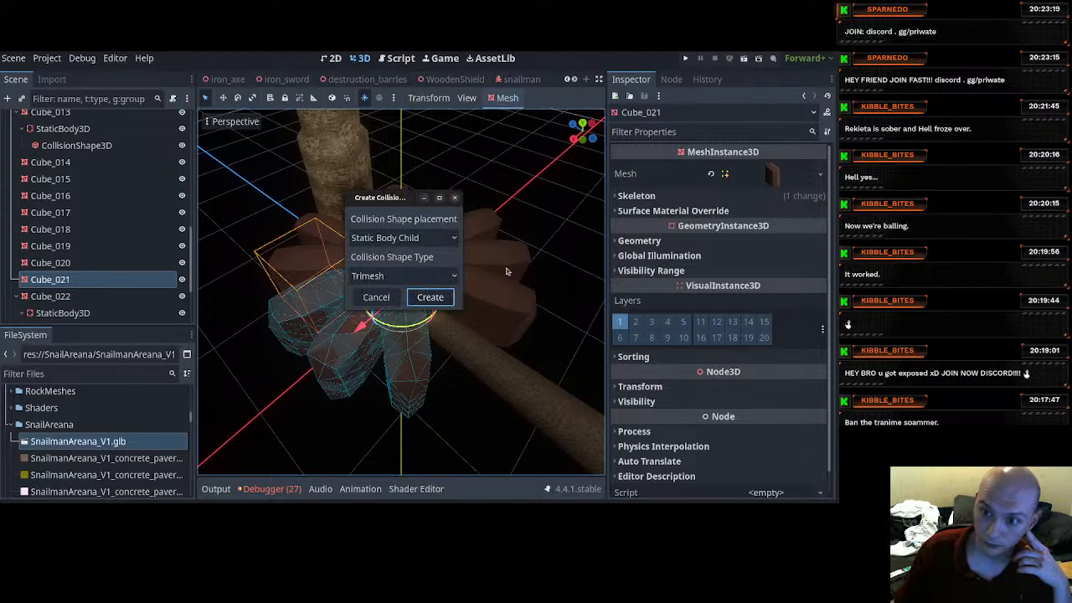
left_click(431, 298)
left_click(310, 227)
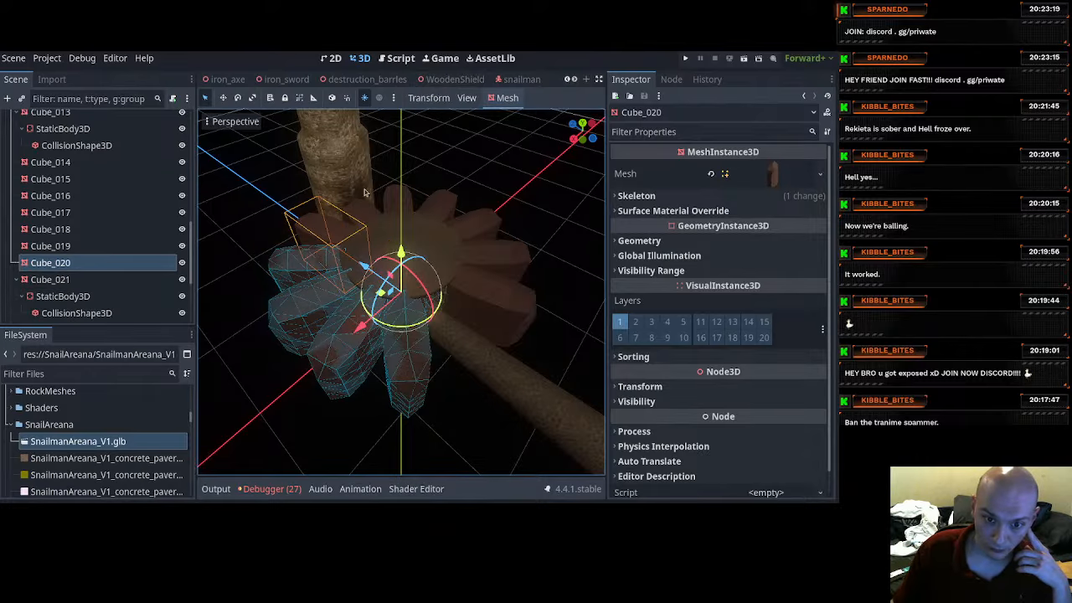
left_click(509, 97)
left_click(533, 116)
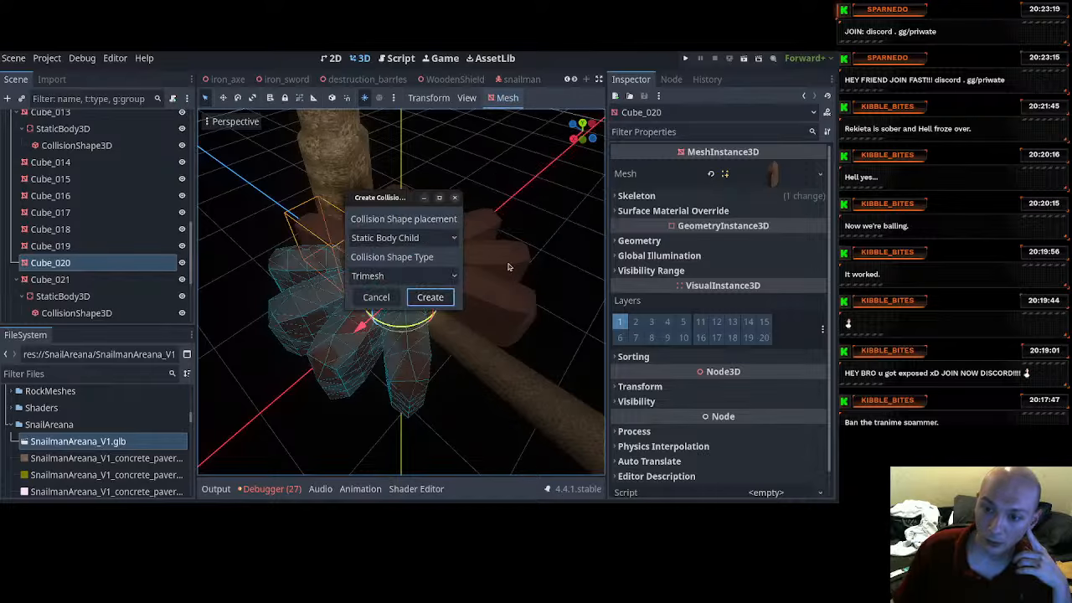
left_click(430, 297)
Create Static Body Child Trimesh collision shapes for the cell meshes Cube_019 and Cube_018.
left_click(390, 194)
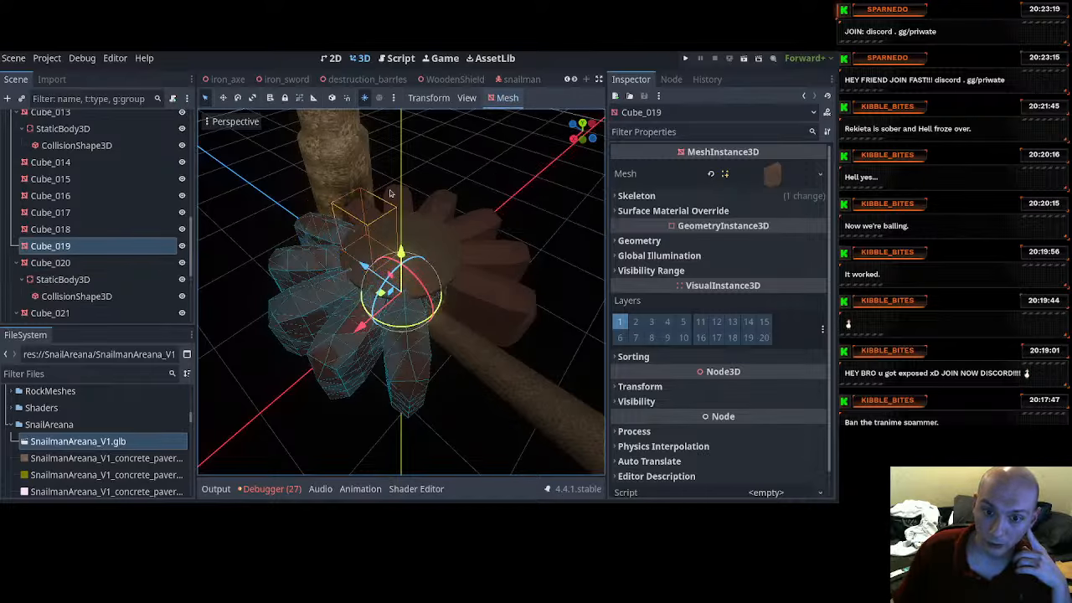
left_click(500, 99)
left_click(532, 116)
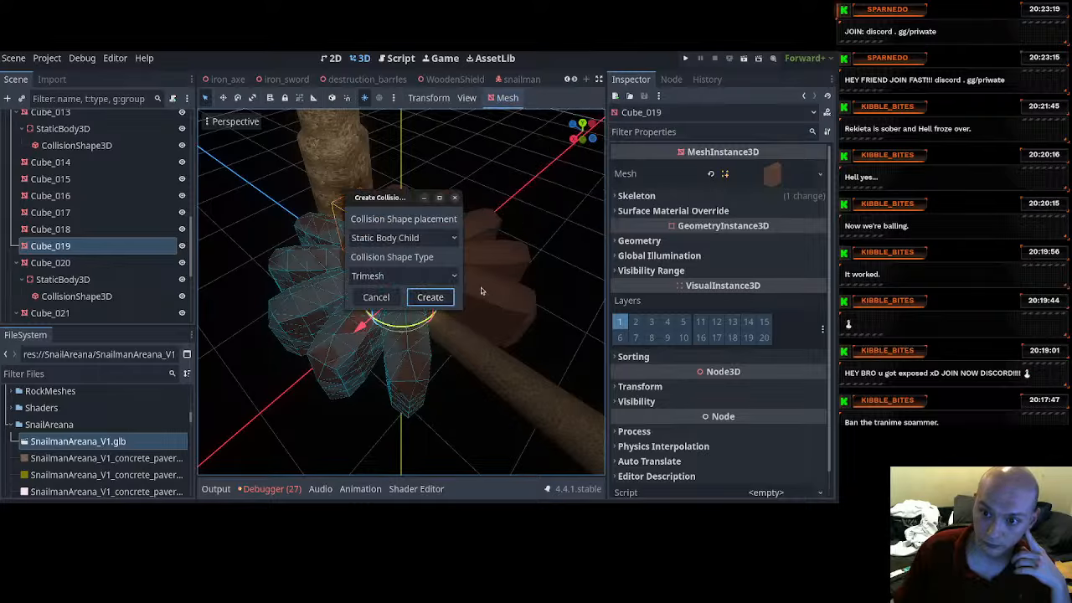
left_click(430, 297)
left_click(407, 198)
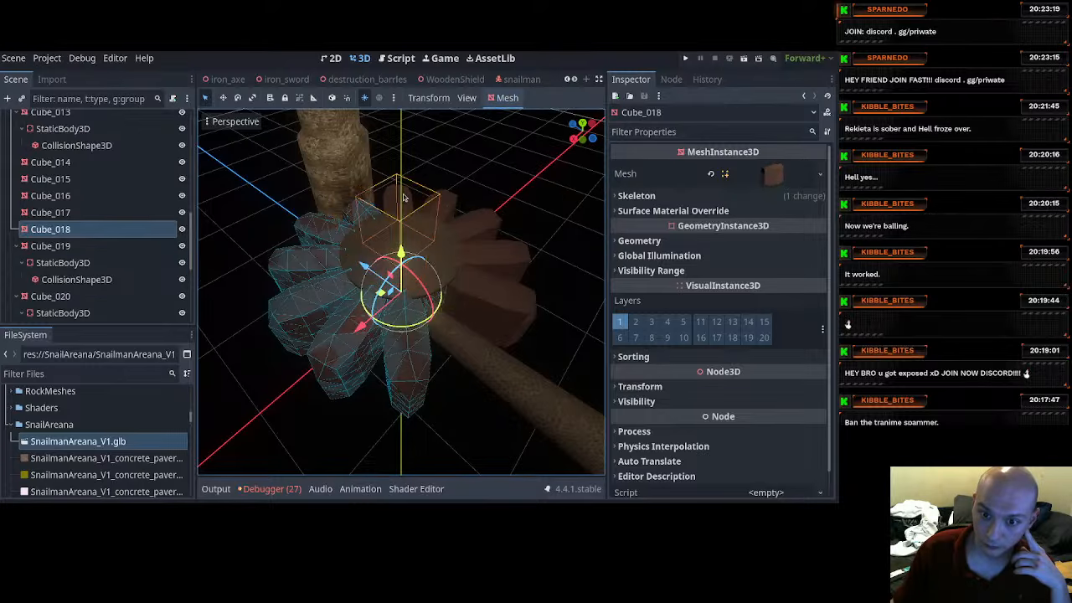
left_click(506, 99)
left_click(514, 120)
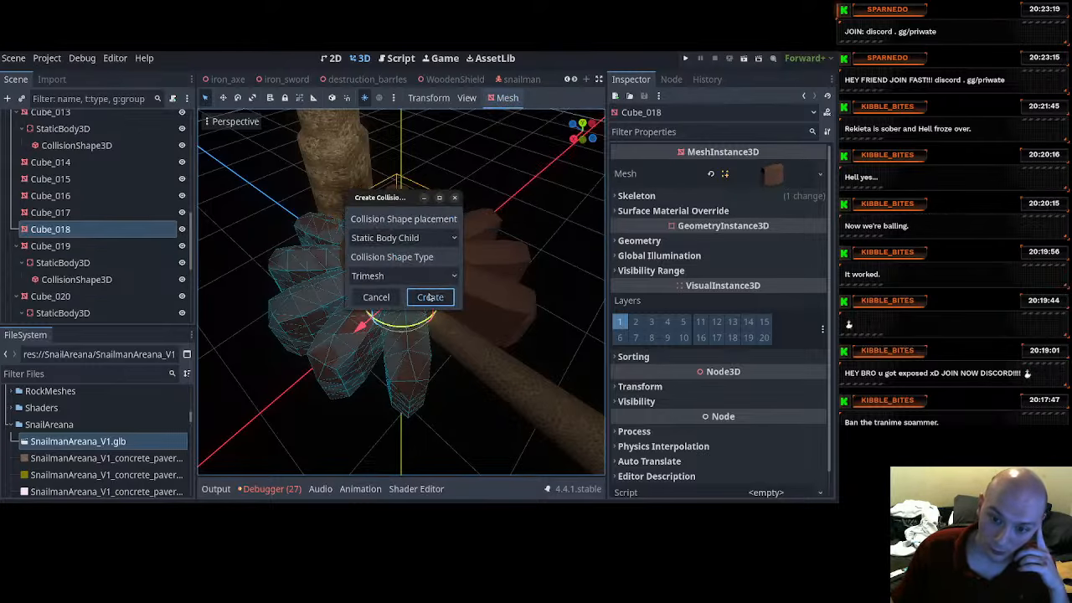
left_click(431, 298)
Create Static Body Child Trimesh collision shapes for the cell meshes Cube_017 and Cube_016.
left_click(455, 191)
left_click(449, 192)
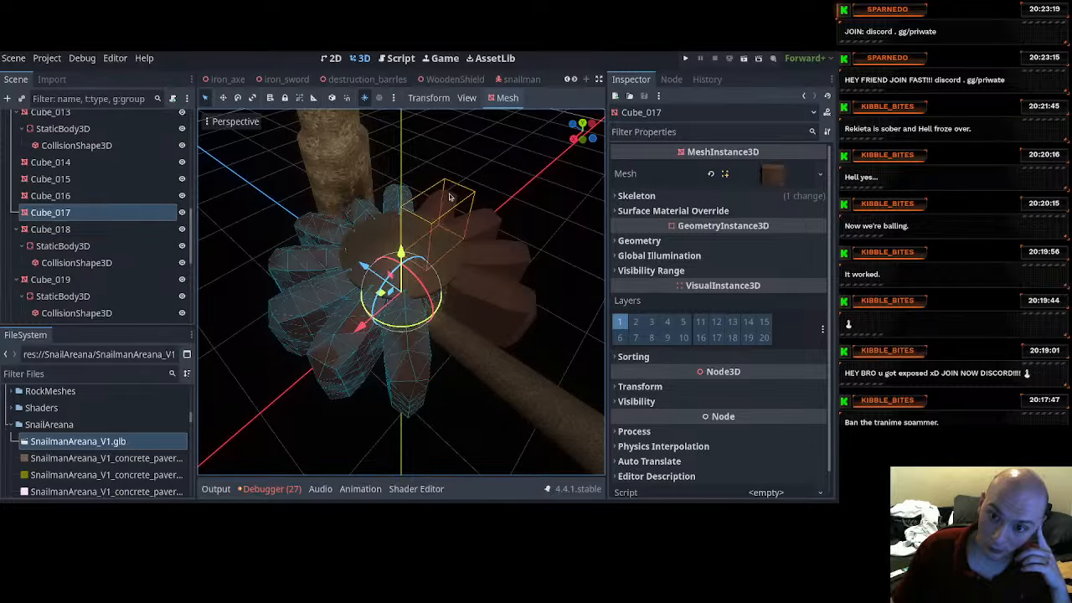
left_click(507, 99)
left_click(514, 116)
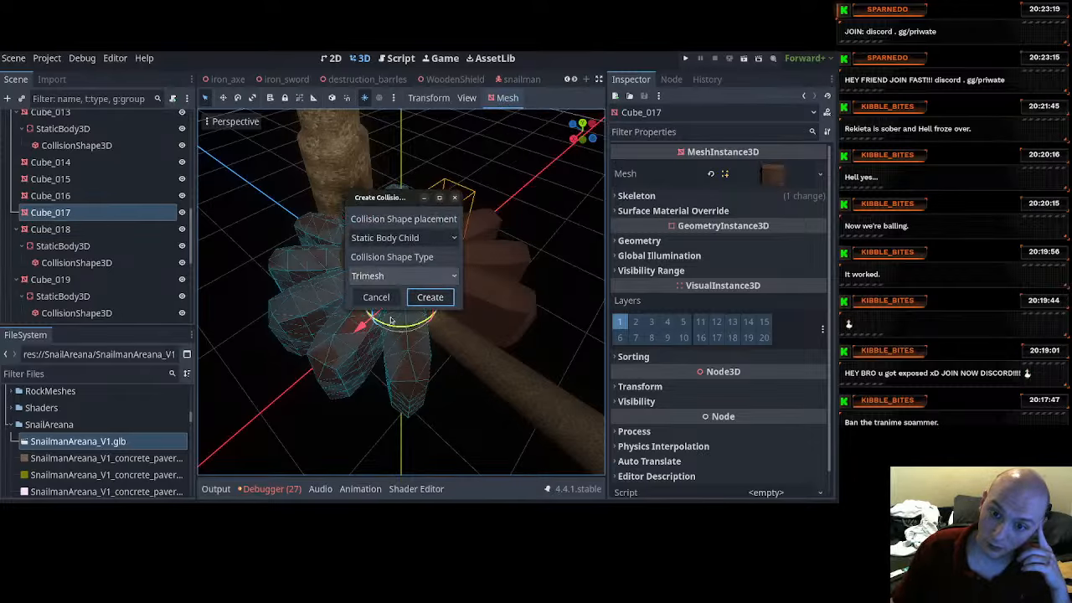
left_click(429, 300)
left_click(500, 189)
left_click(505, 99)
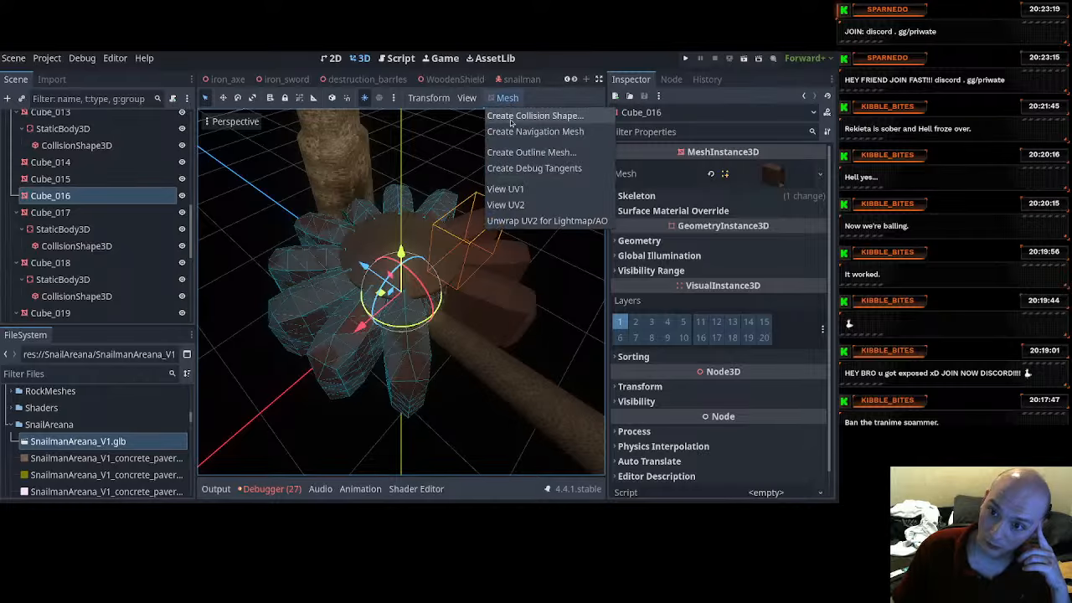
left_click(515, 116)
left_click(431, 298)
Create Static Body Child Trimesh collision shapes for the cell meshes Cube_015 and Cube_014.
left_click(520, 253)
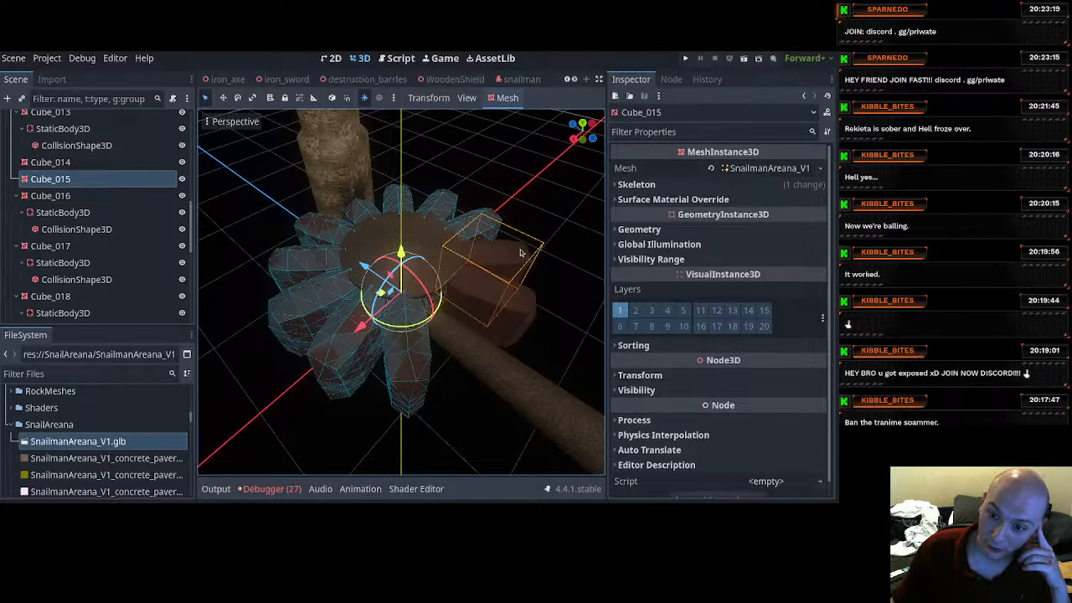
left_click(508, 98)
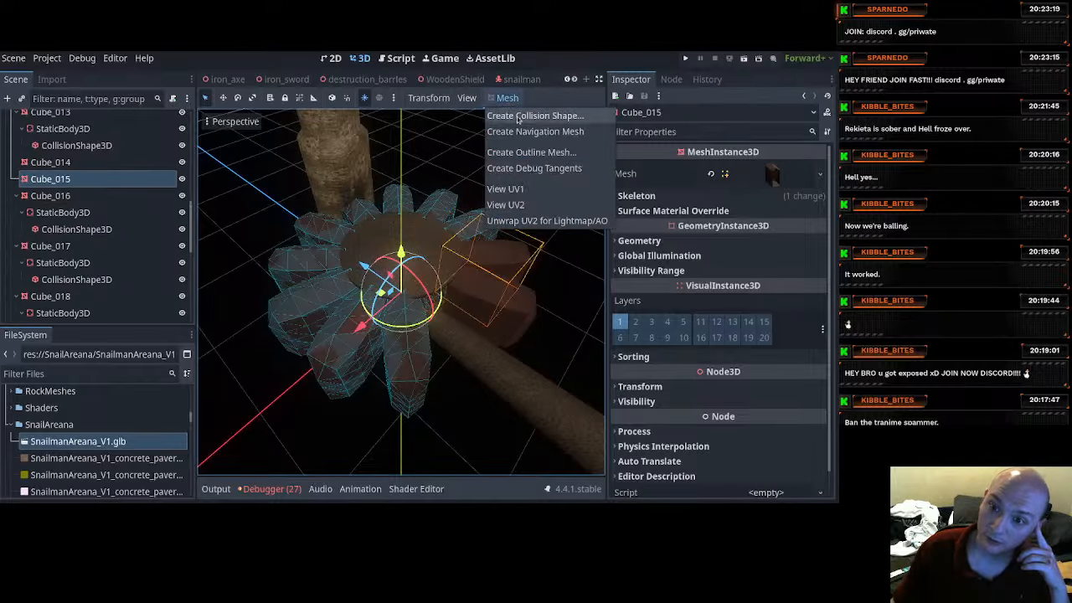
left_click(517, 115)
left_click(450, 304)
left_click(503, 285)
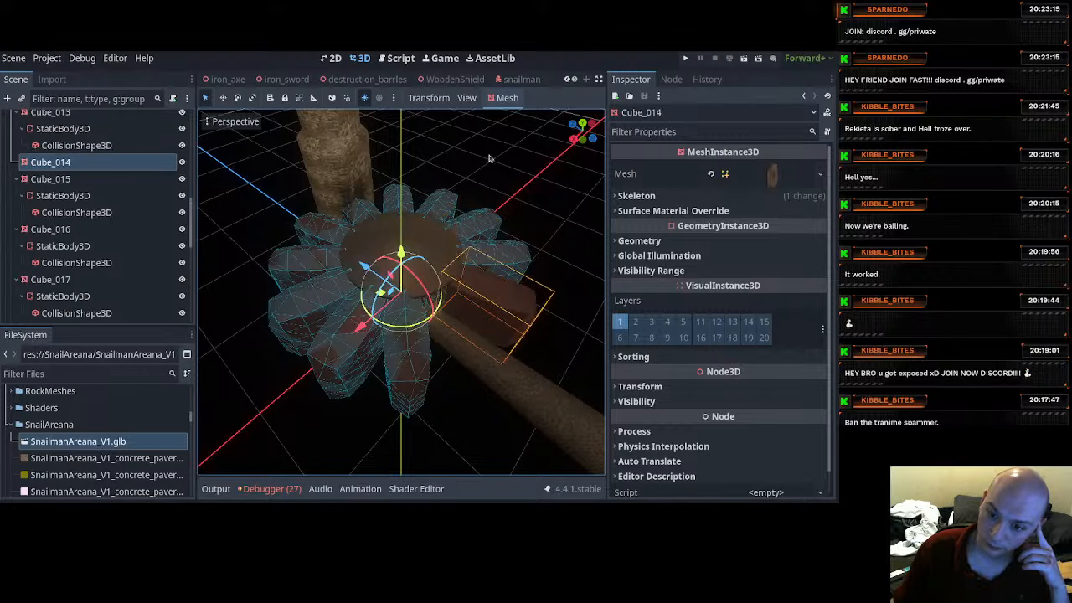
left_click(507, 98)
left_click(520, 115)
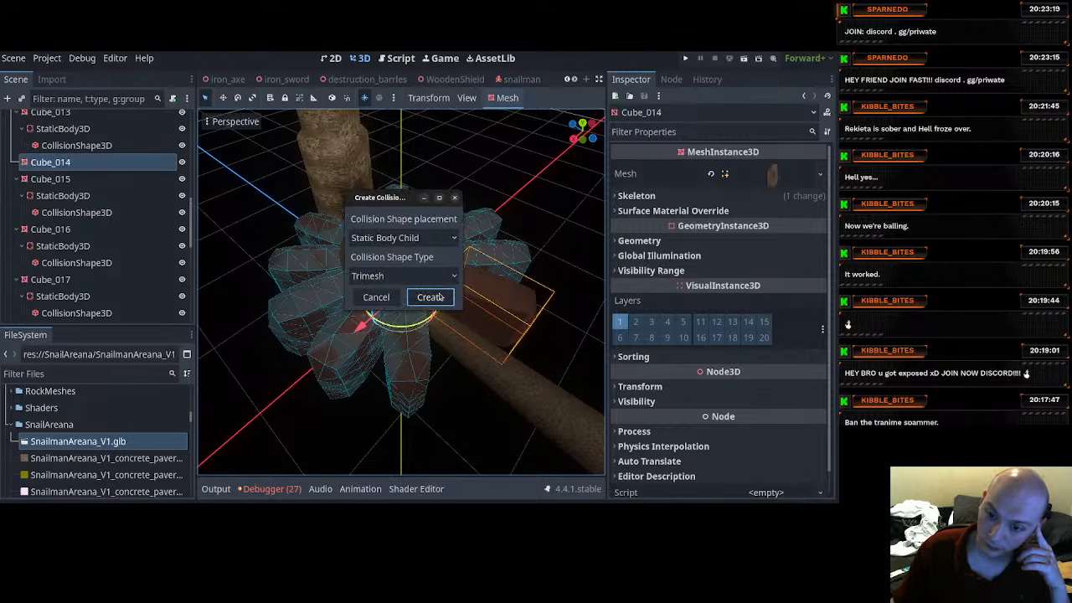
left_click(431, 298)
Create static body collision shapes for the BezierCurve tunnel and the vertical Cylinder shaft.
left_click(545, 416)
left_click(507, 98)
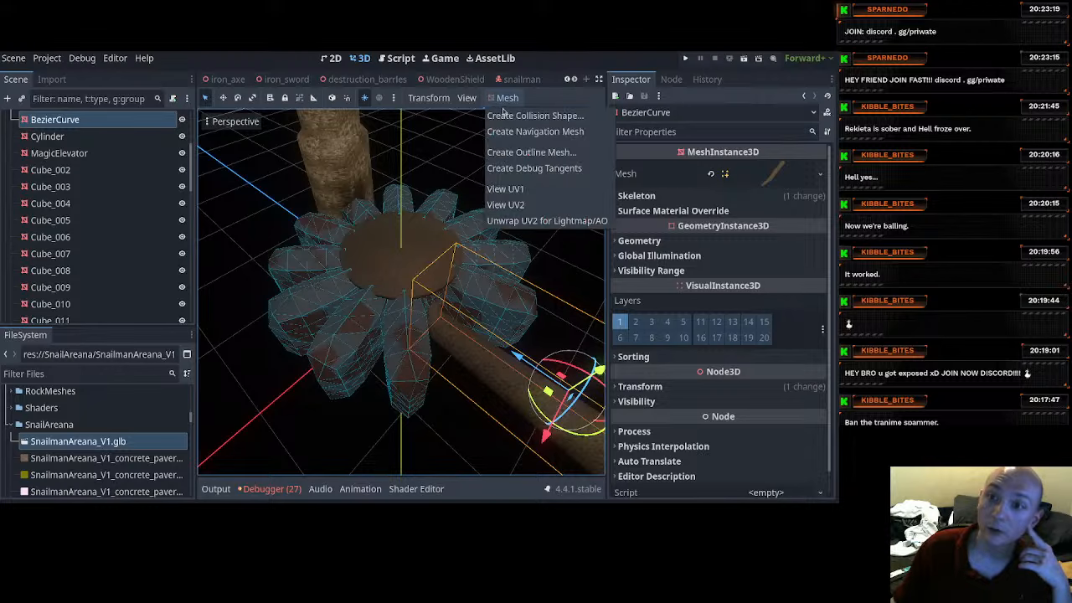
left_click(505, 116)
left_click(434, 298)
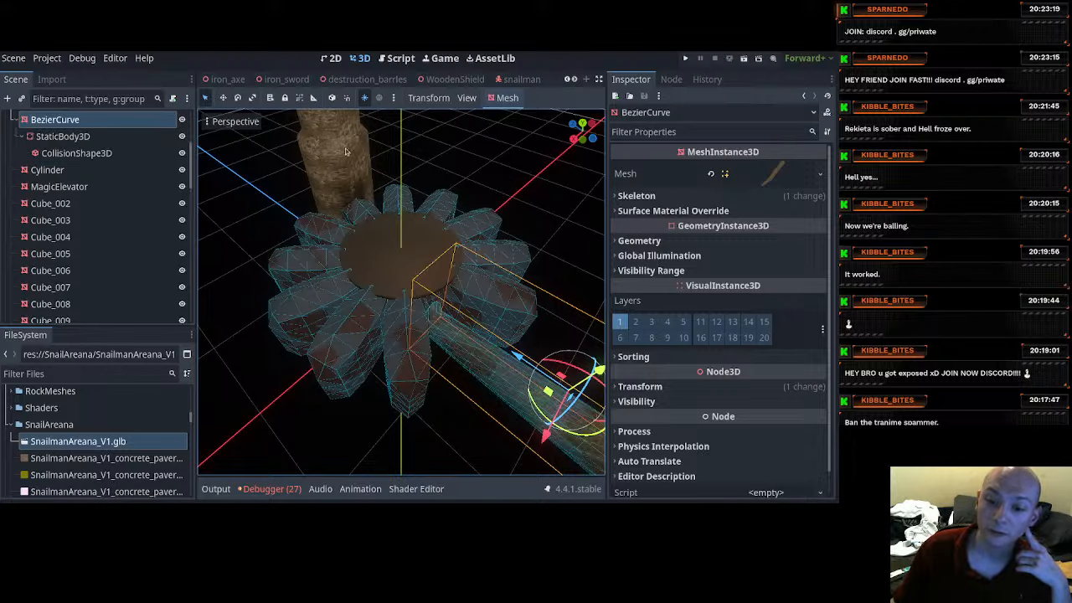
left_click(351, 163)
left_click(515, 99)
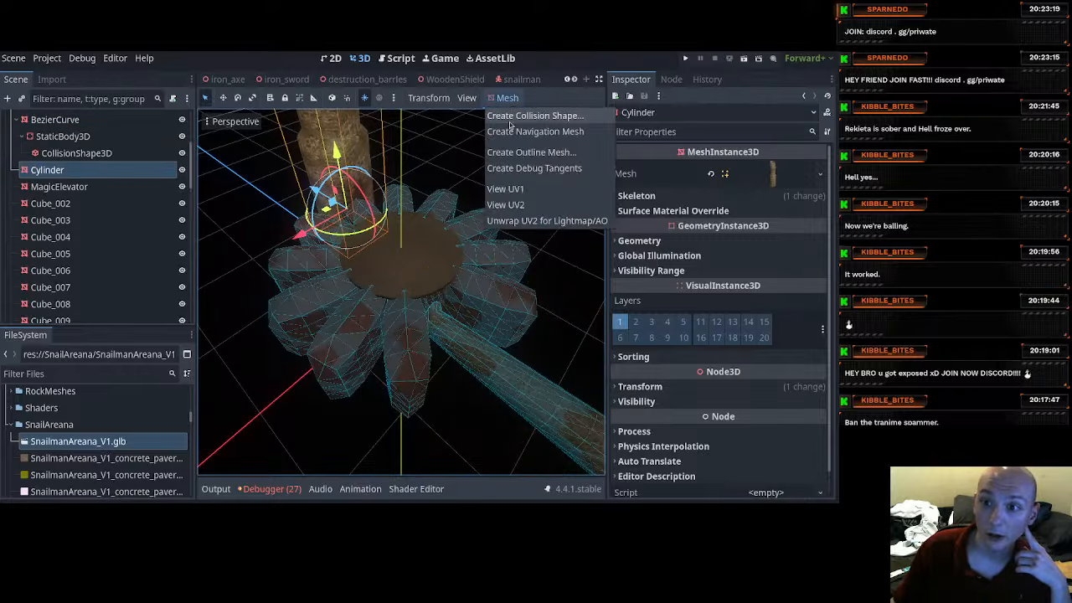
left_click(505, 117)
left_click(442, 302)
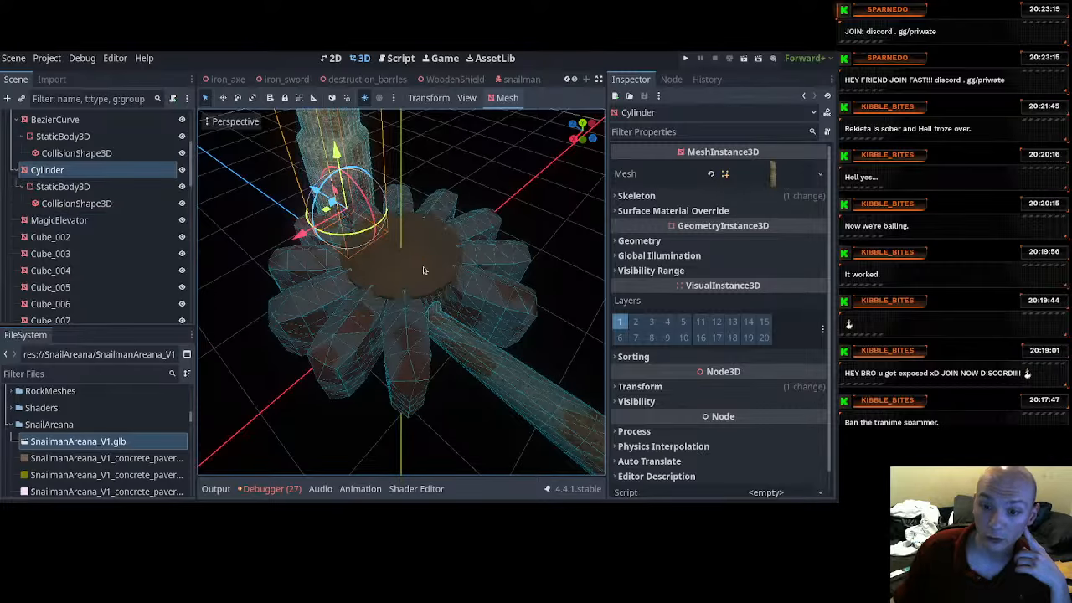
Create a static body collision shape for the round Cylinder_002 roof mesh on top of the arena.
left_click(425, 268)
left_click(506, 99)
left_click(515, 115)
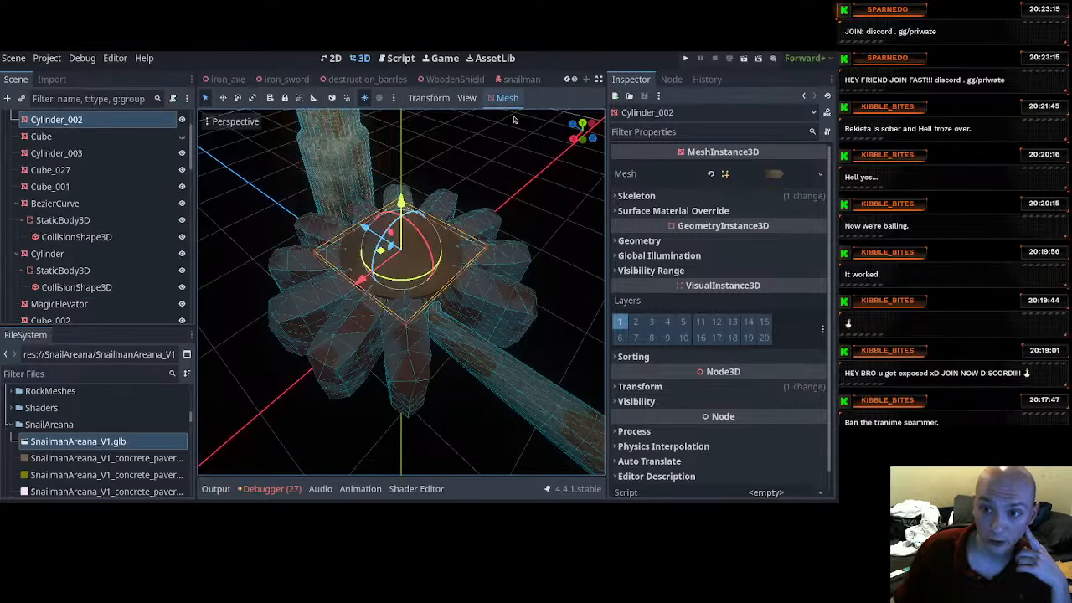
left_click(429, 297)
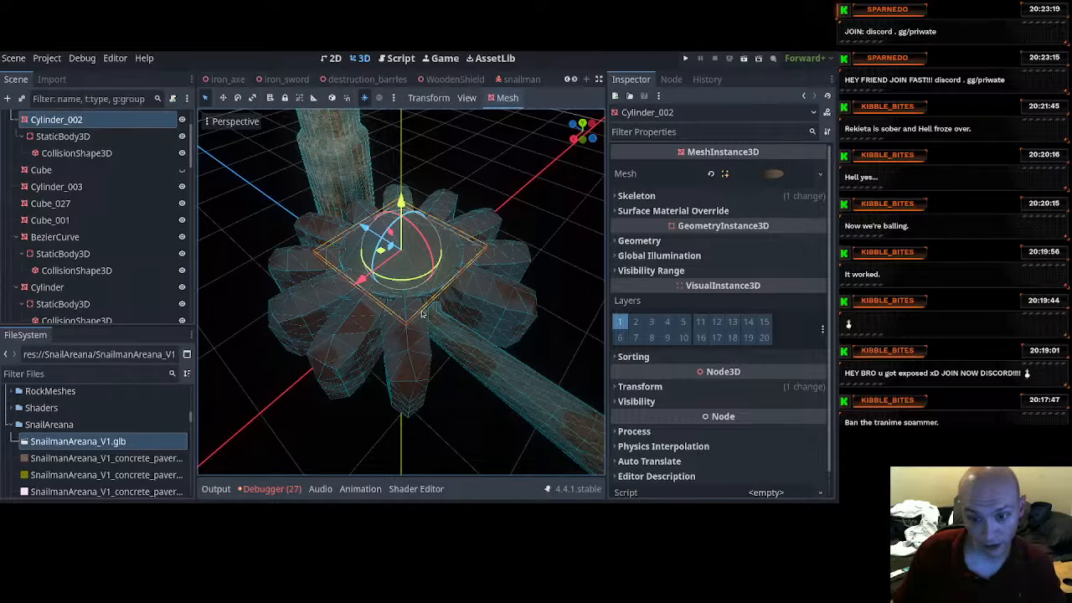
Create a static body collision shape for the Cylinder_003 floor mesh inside the arena.
scroll(419, 308, "up", 10)
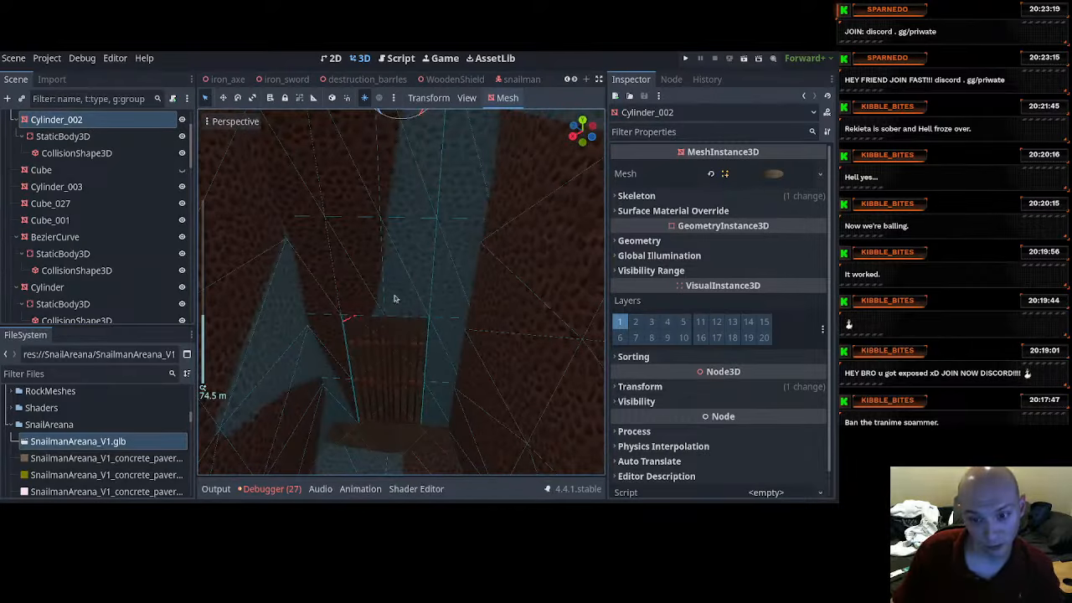
scroll(396, 298, "up", 6)
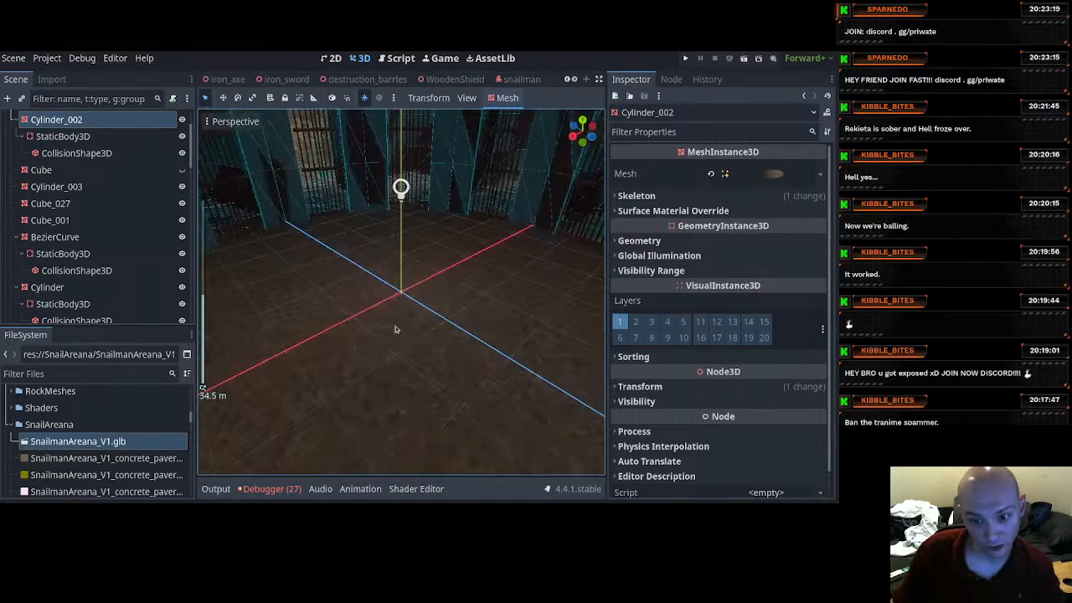
left_click(405, 283)
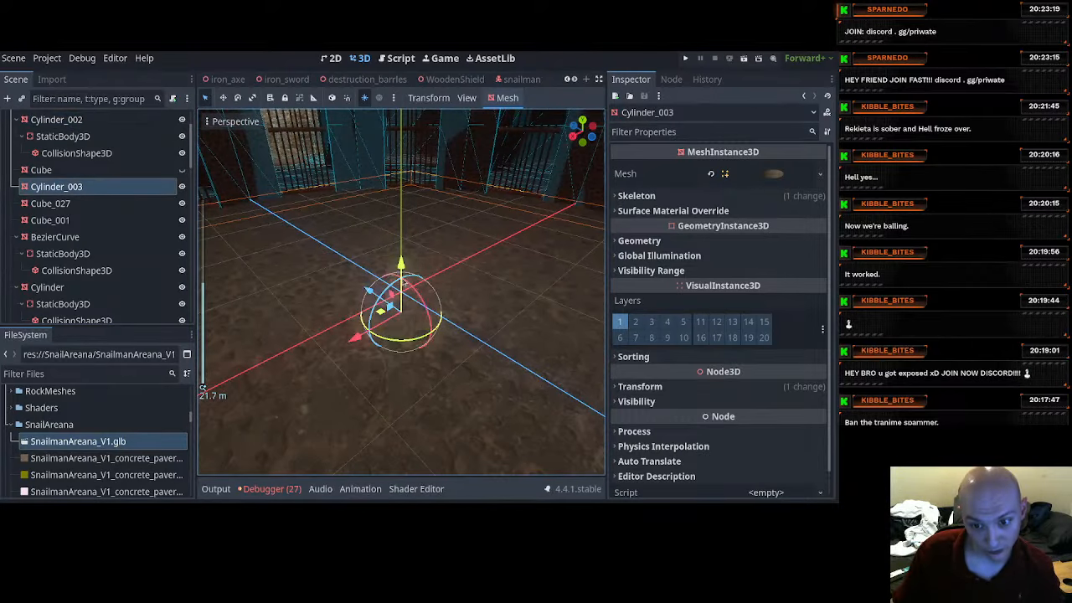
left_click(508, 98)
left_click(525, 116)
left_click(433, 302)
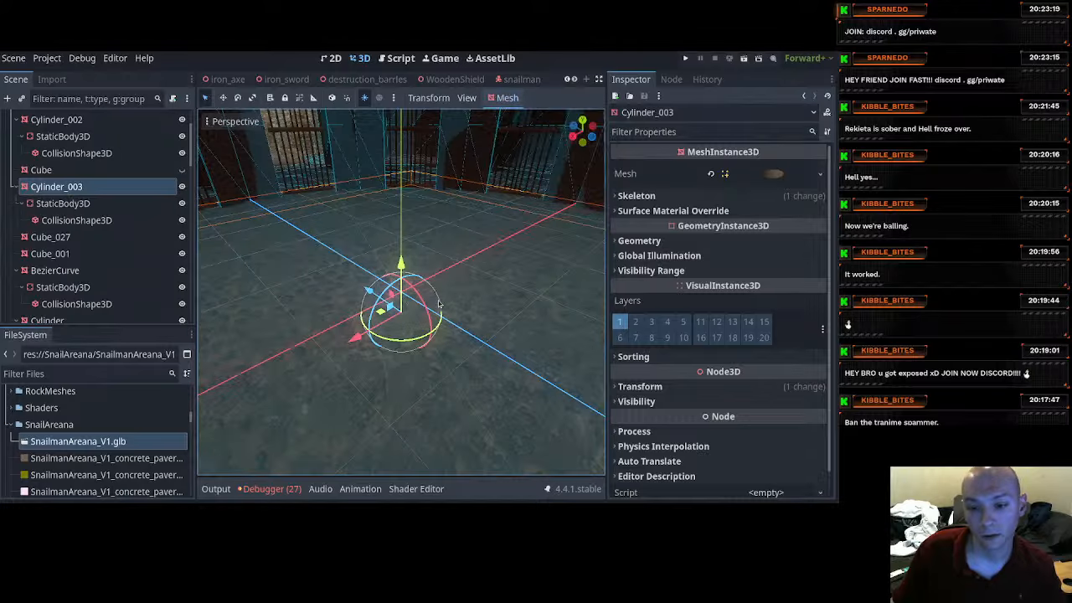
Instantiate the Player.tscn scene as a child of the root Node3D.
scroll(402, 335, "down", 2)
scroll(112, 175, "up", 3)
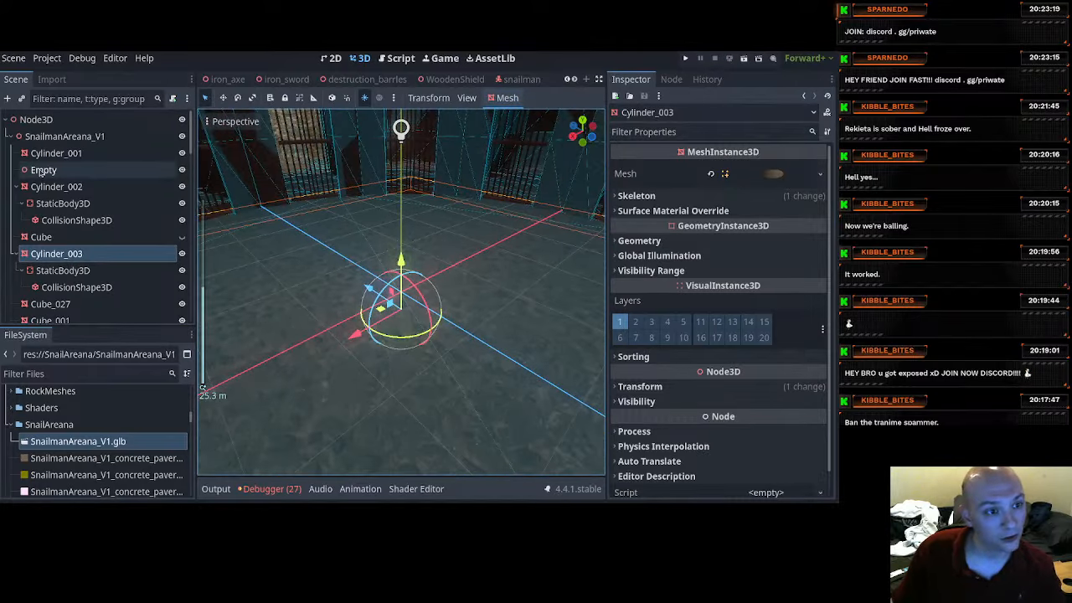
left_click(36, 119)
left_click(23, 99)
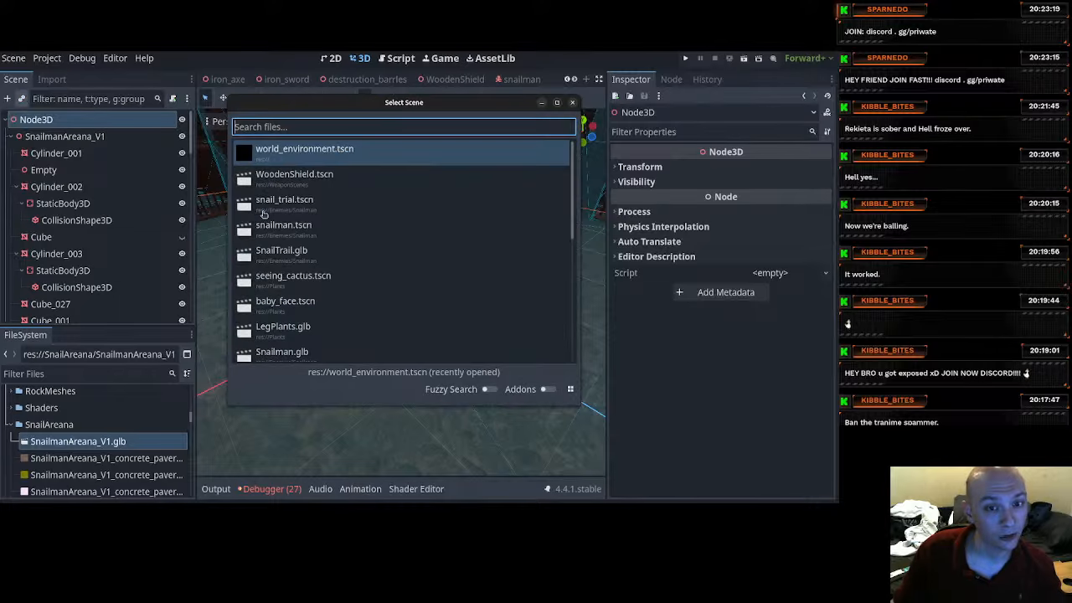
type("pl")
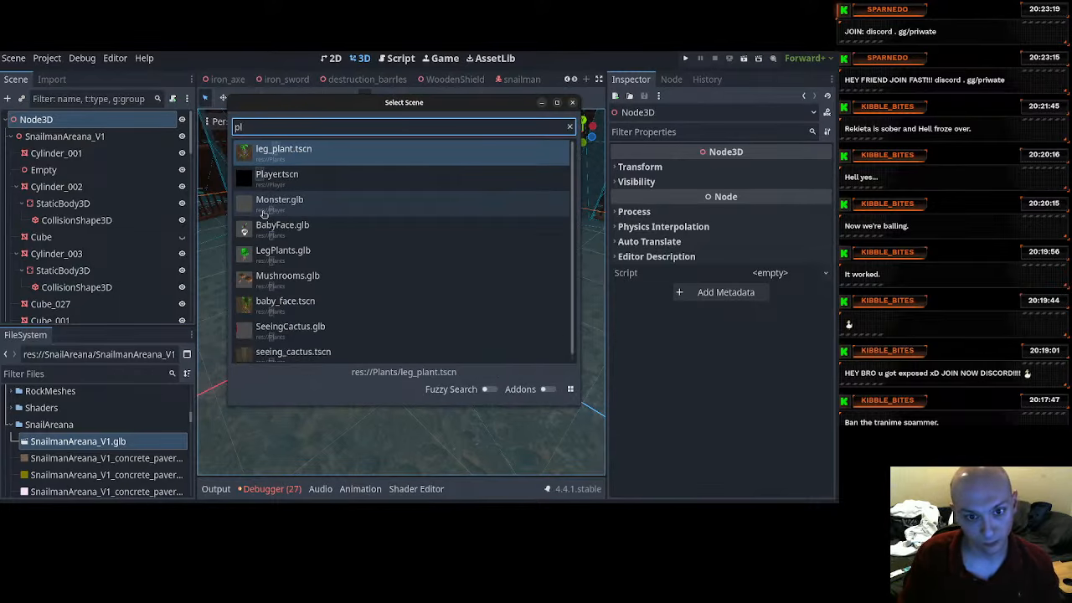
key("Up")
key("Up")
key("Up")
key("Up")
key("Up")
key("Up")
key("Up")
key("Up")
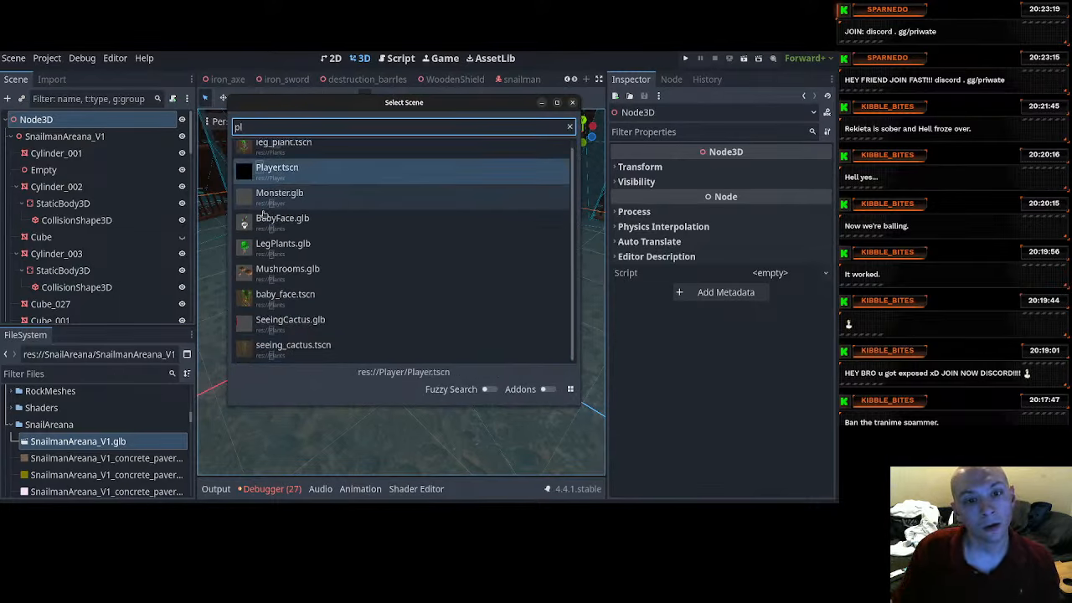
key("Return")
Run the current scene, saving it as SnailAreana.tscn in the SnailAreana folder.
scroll(484, 296, "up", 5)
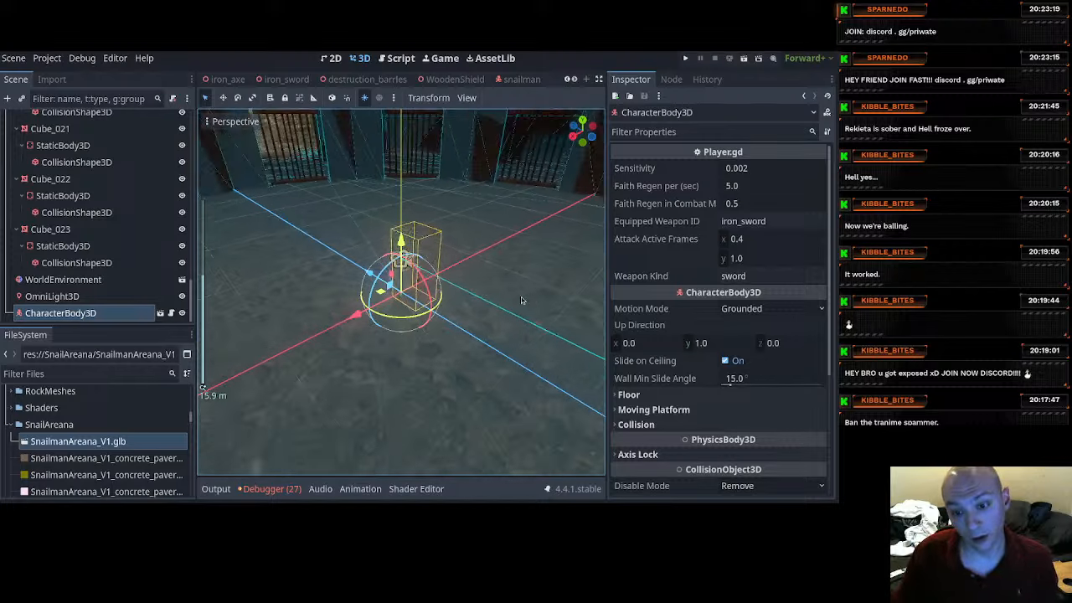
scroll(486, 296, "down", 12)
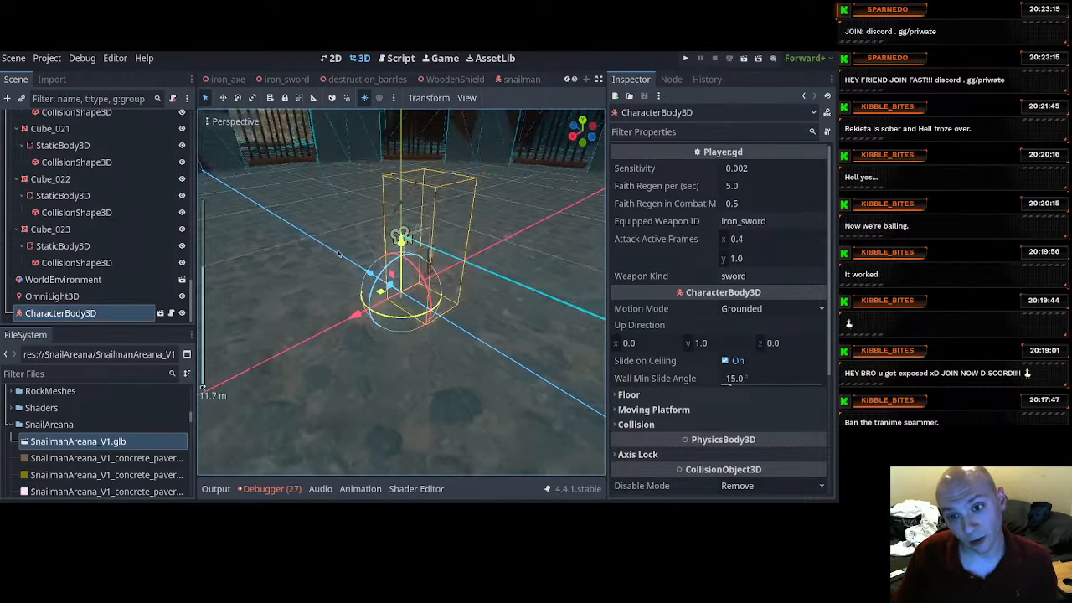
middle_click_drag(485, 297, 503, 283)
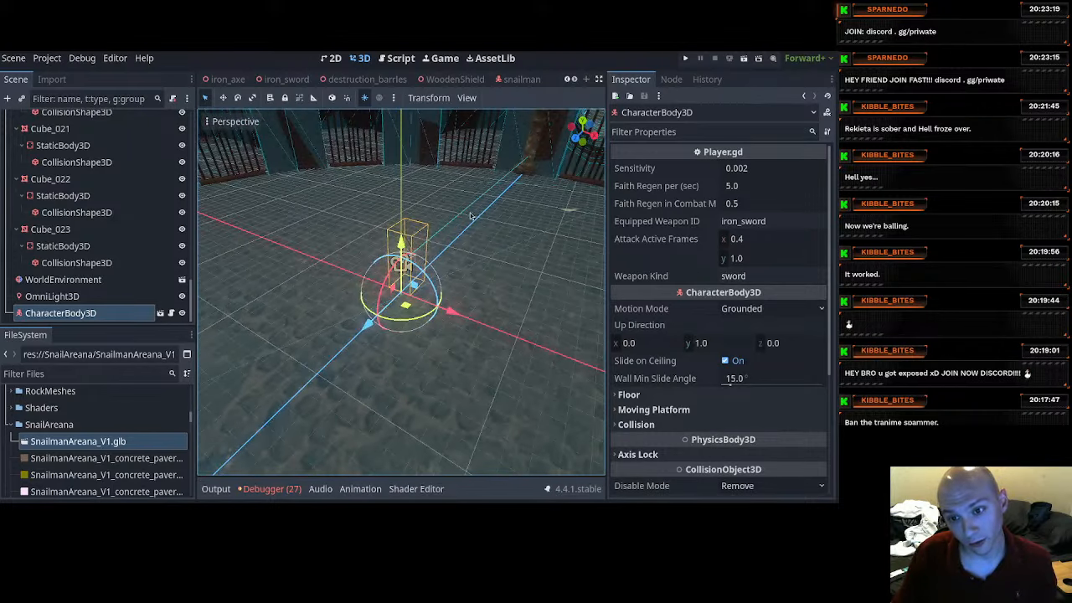
left_click(744, 59)
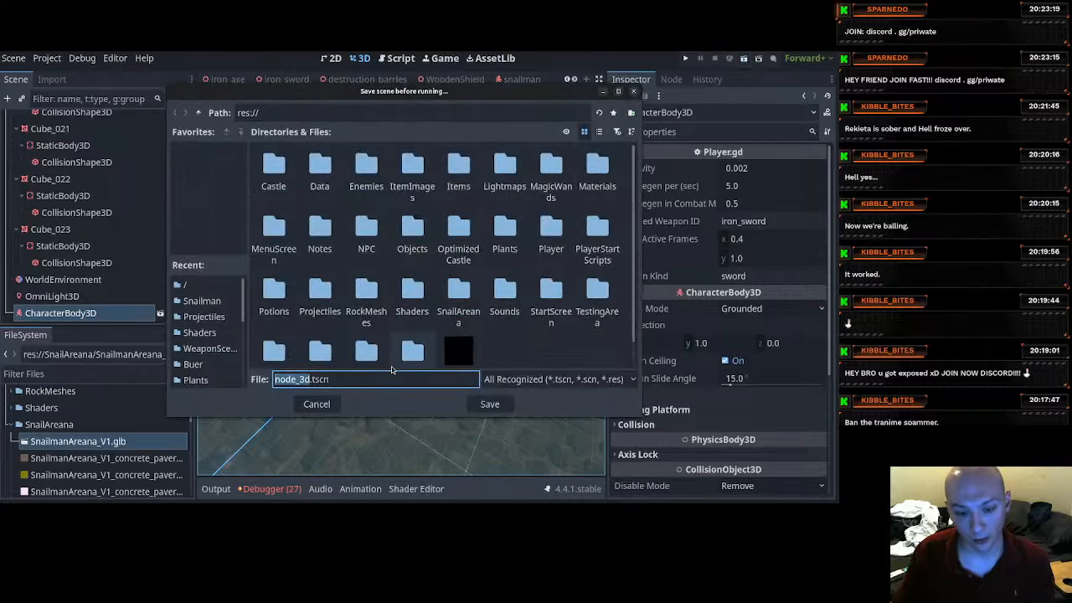
key("BackSpace")
type("SnailA")
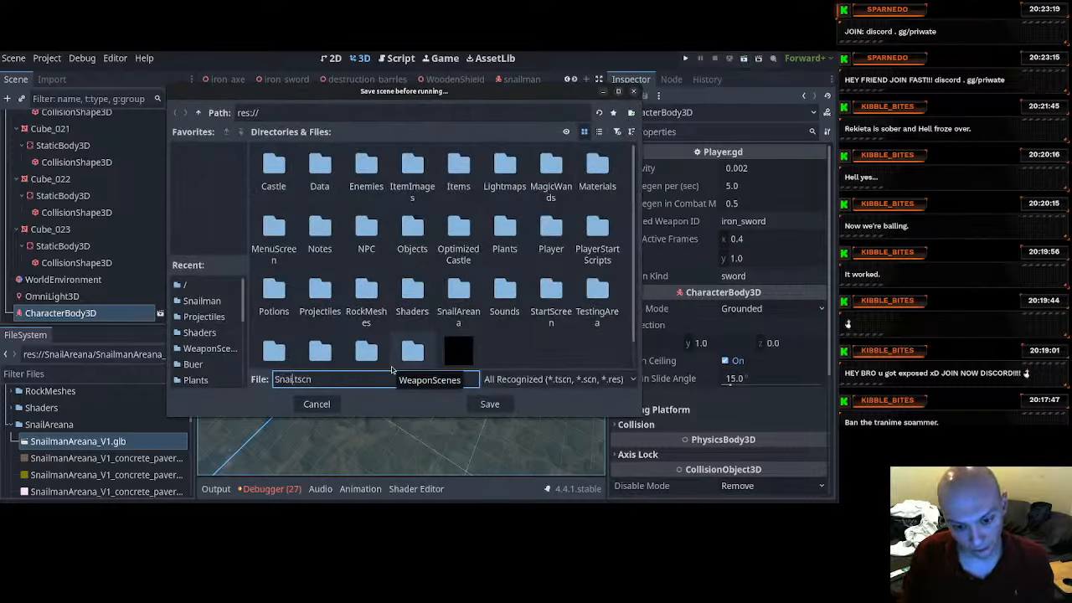
type("reana")
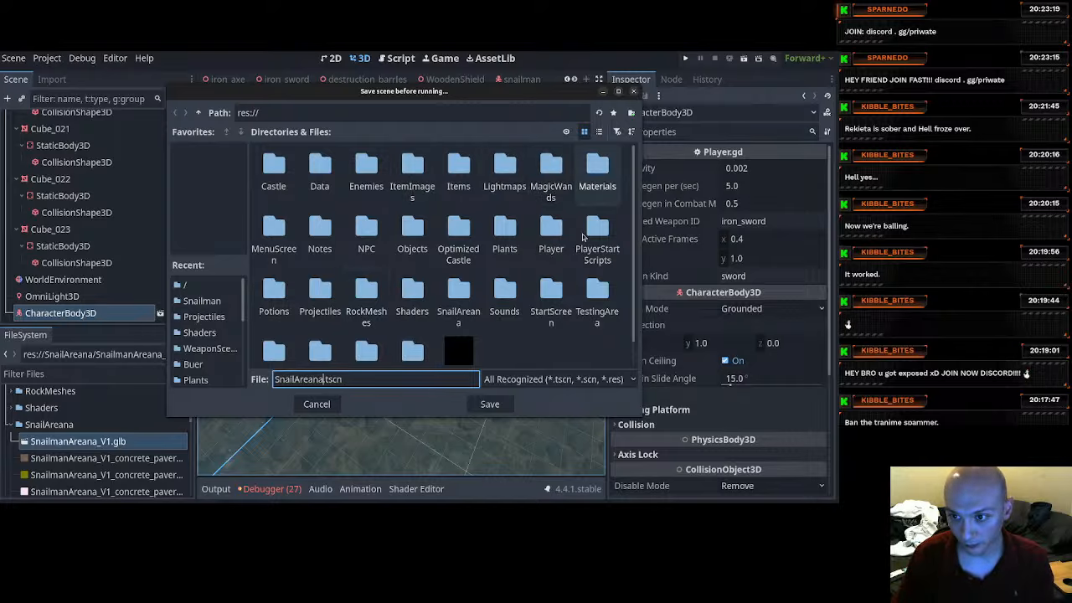
double_click(459, 300)
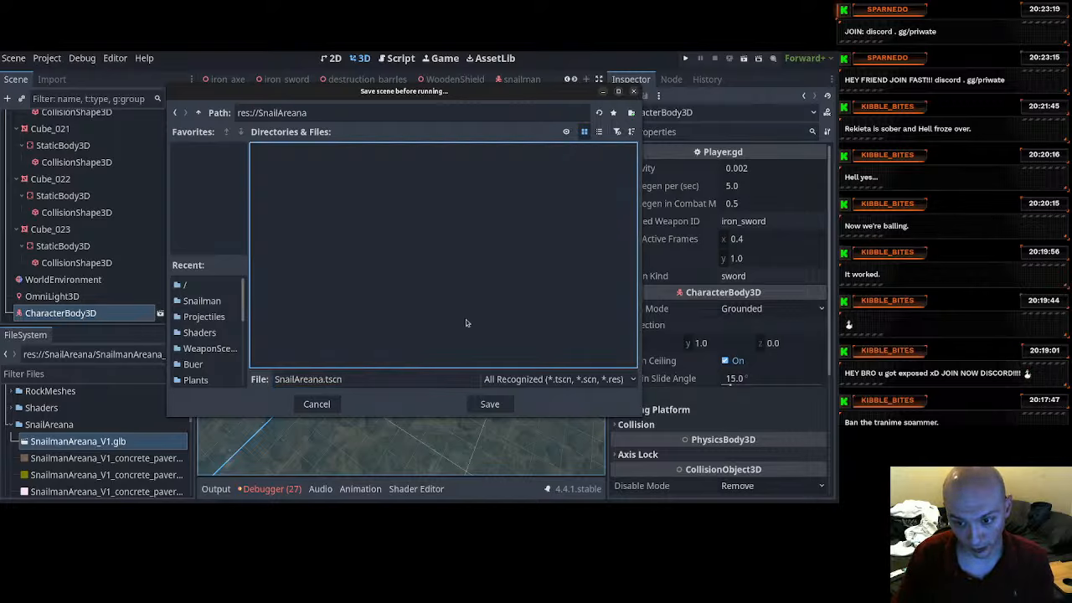
left_click(493, 406)
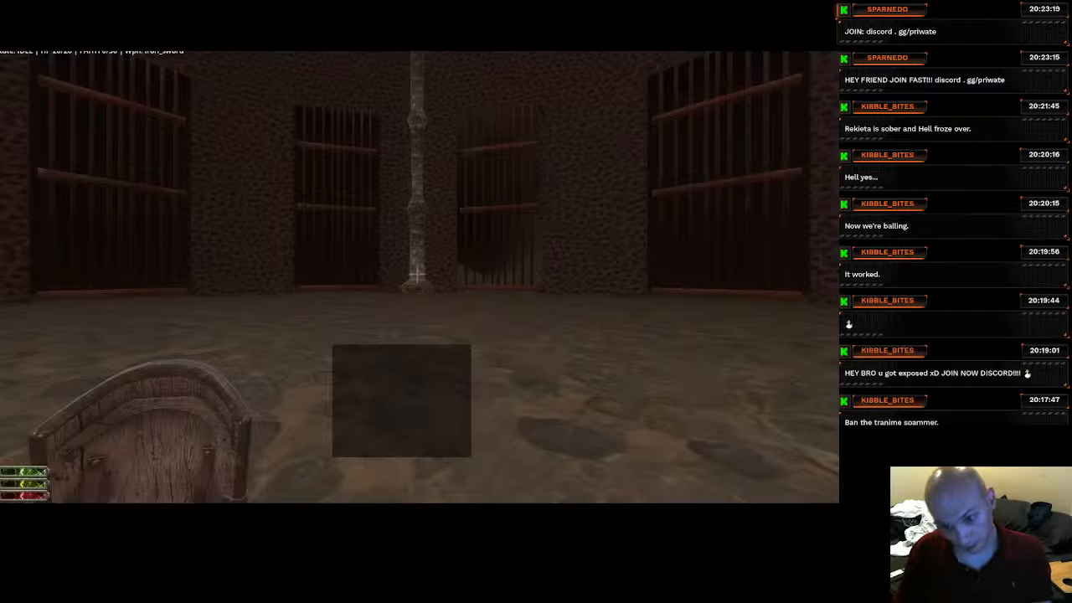
Playtest the arena by walking across the floor up to one of the barred cells.
key("w")
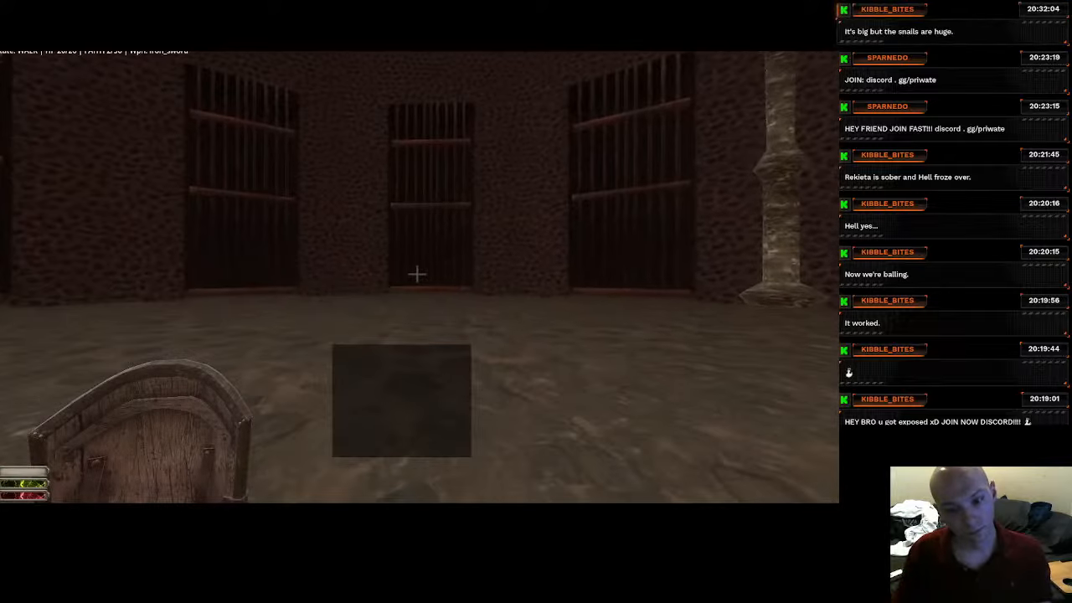
key("w")
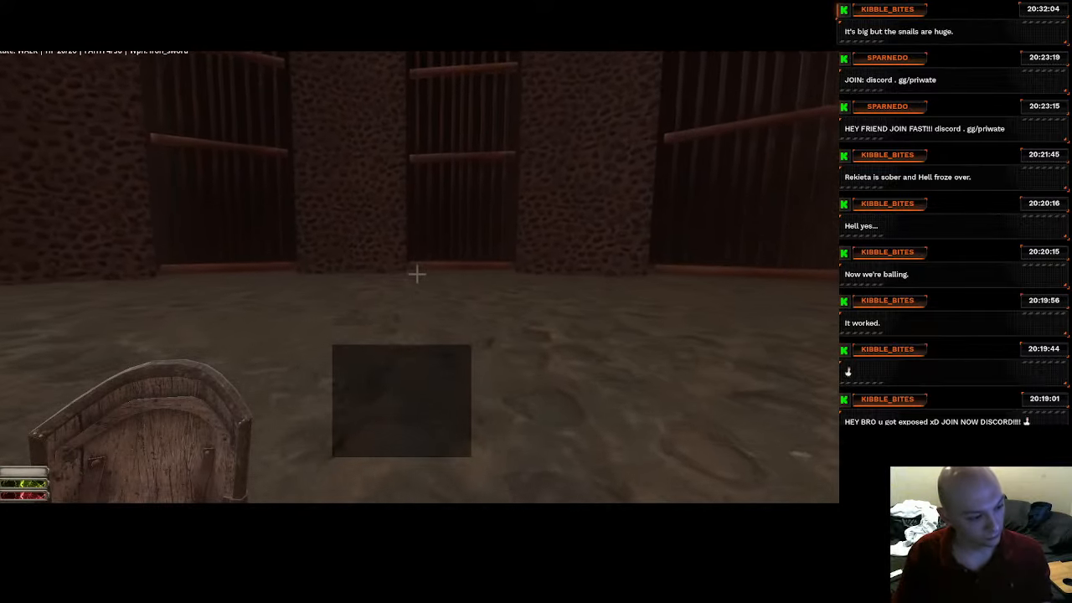
key("w")
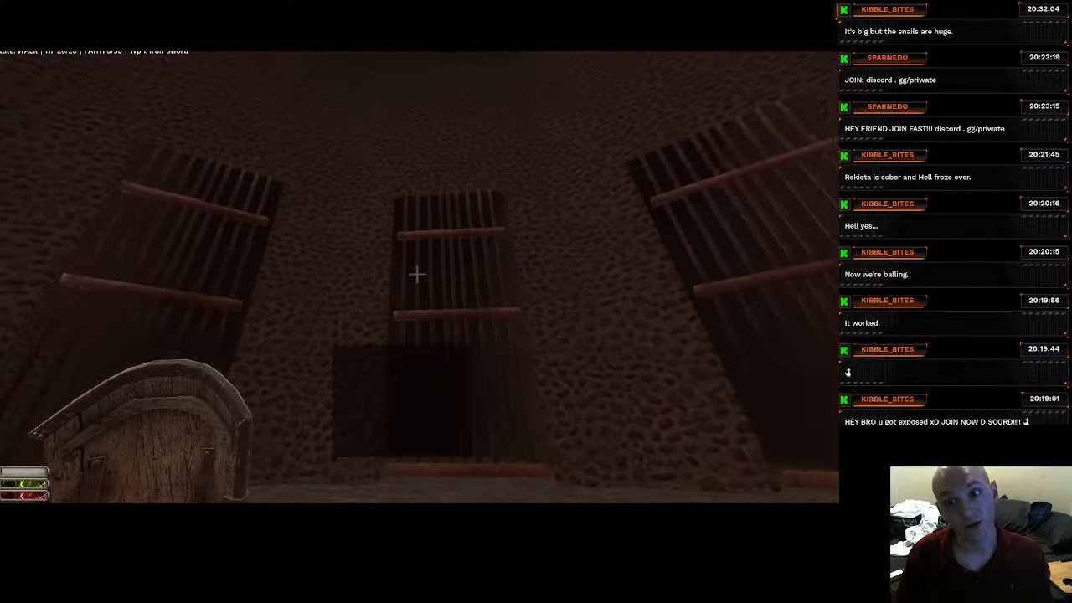
key("w")
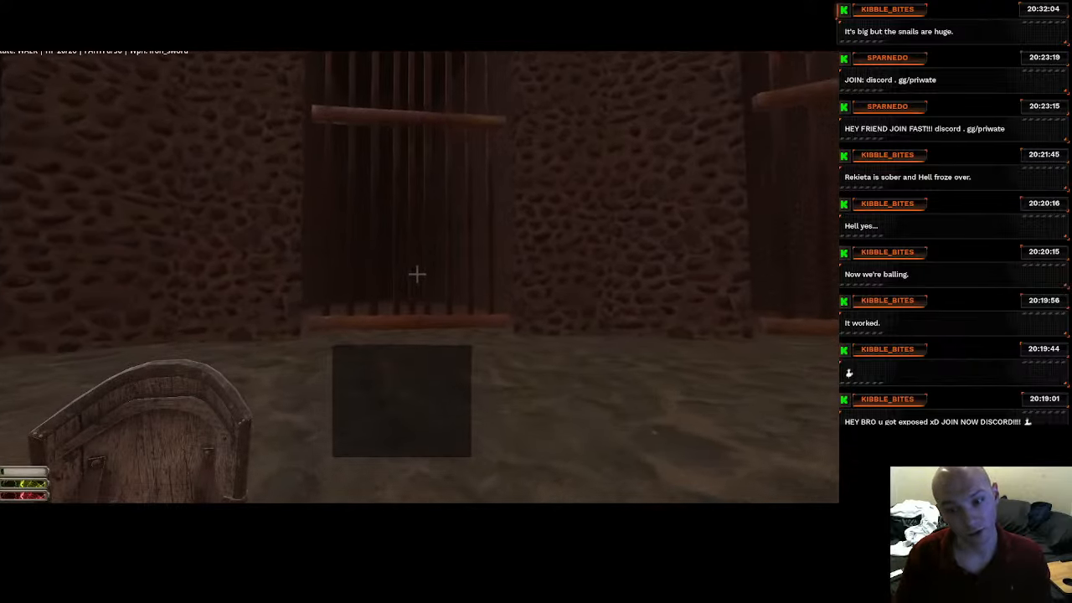
key("w")
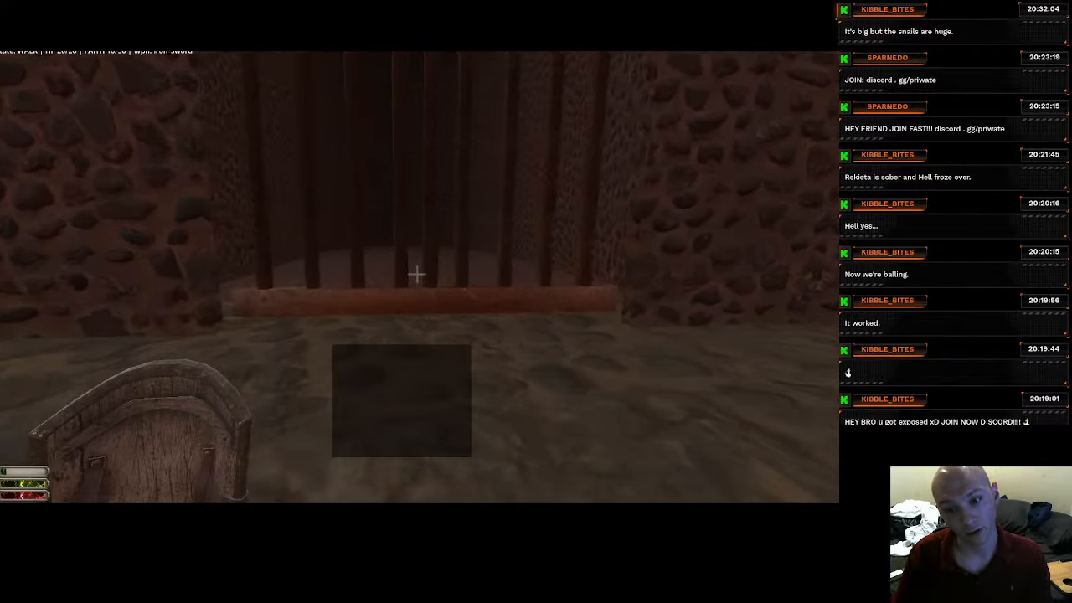
Test the collisions at the barred gate beside the stone column and in the tunnel behind it.
key("w")
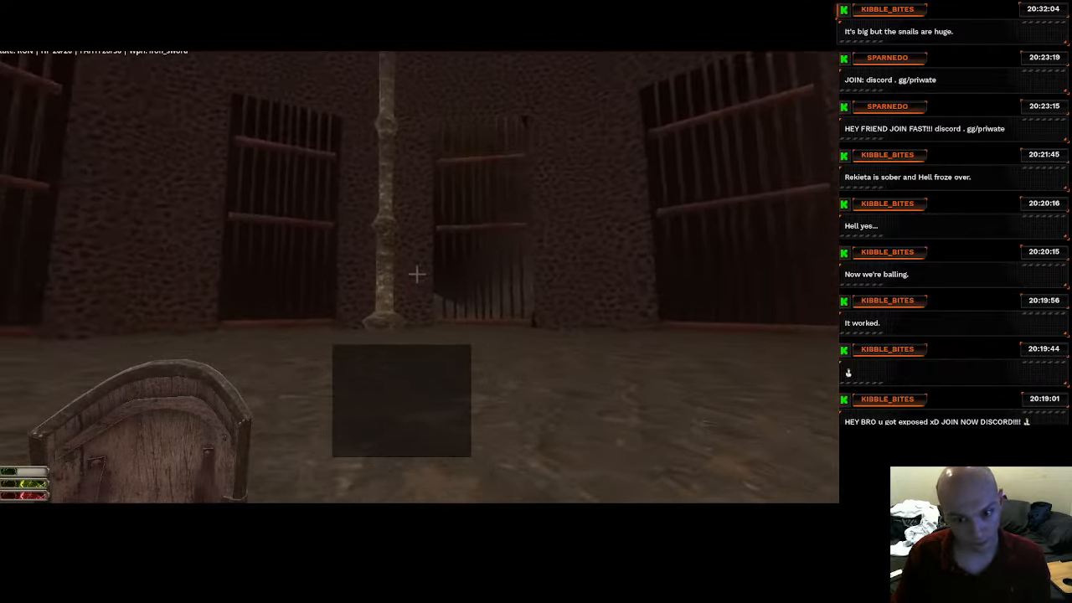
key("w")
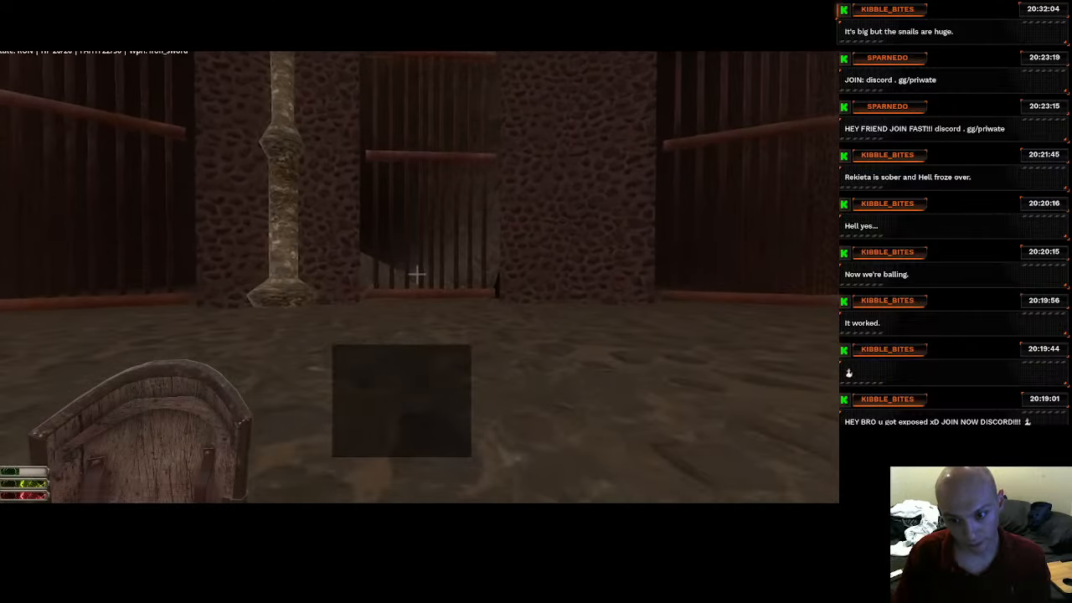
key("w")
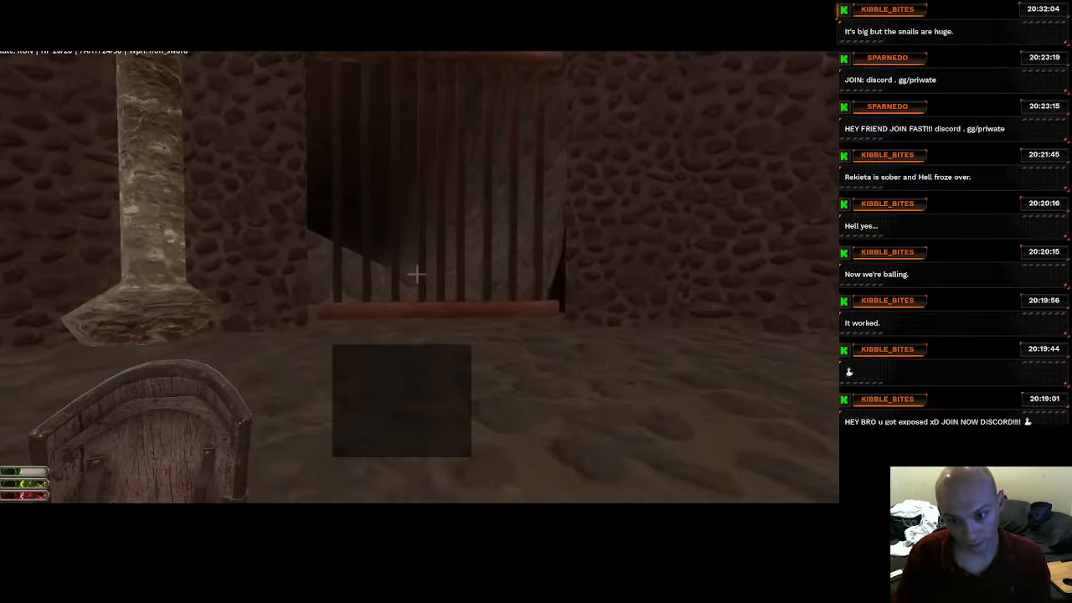
key("w")
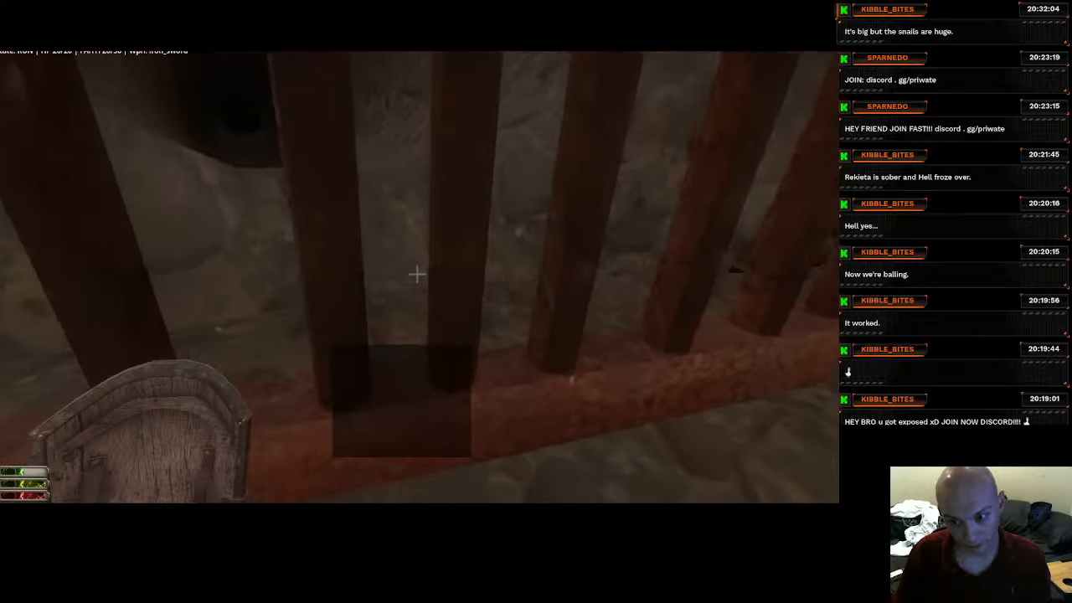
key("w")
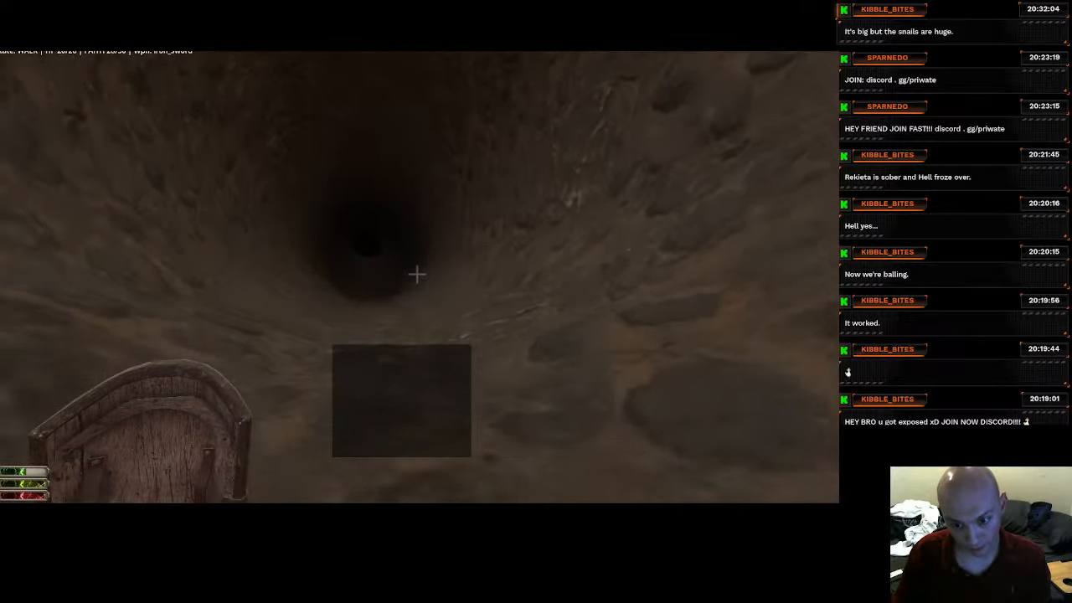
key("w")
key("w")
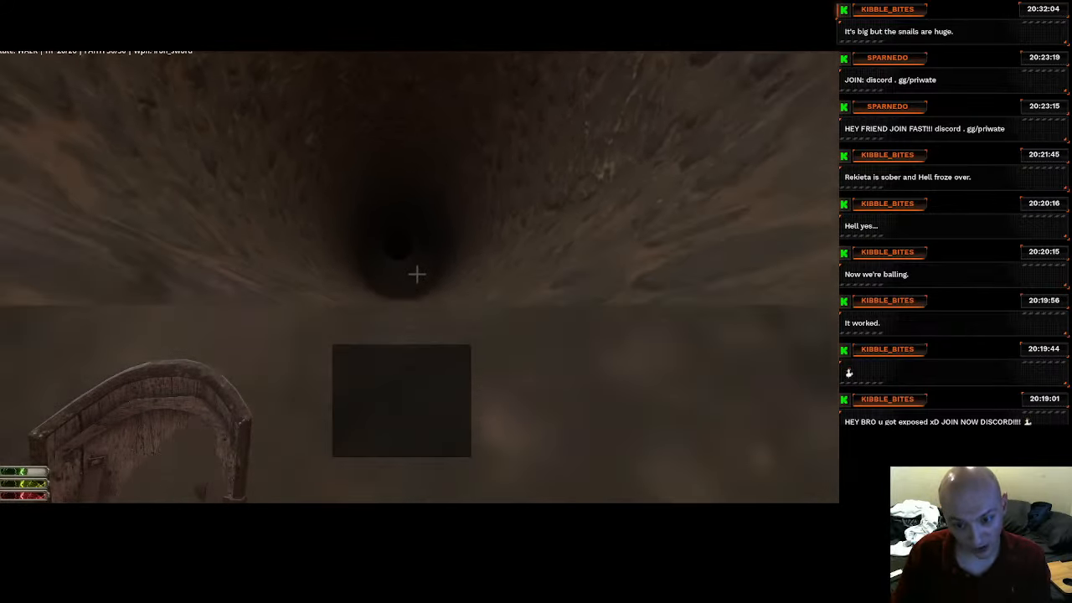
key("w")
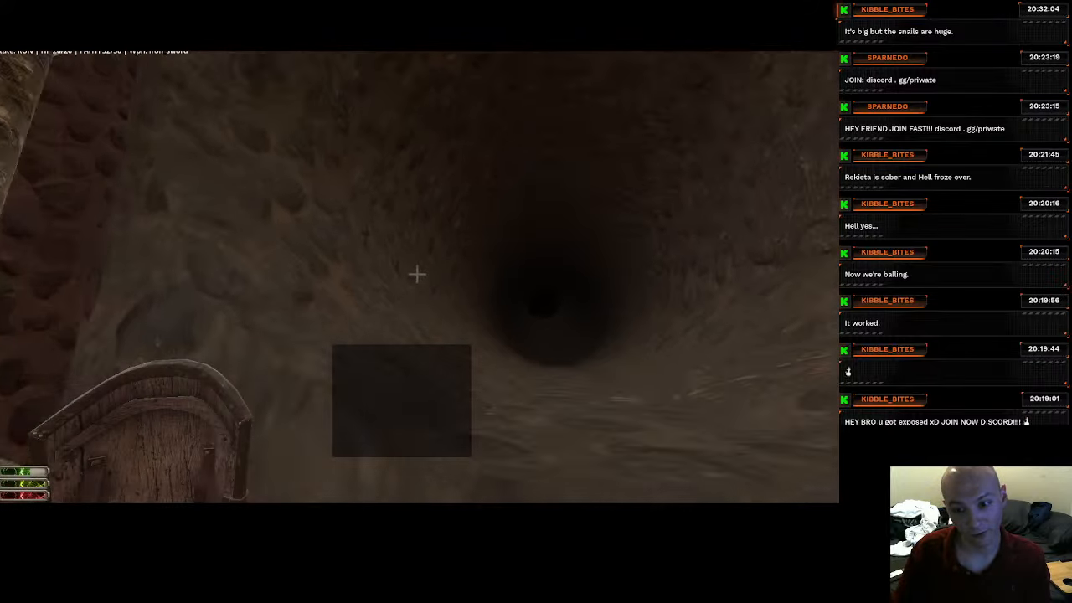
Run across the arena through the opposite gate and onto the round brick platform in the shaft.
key("w")
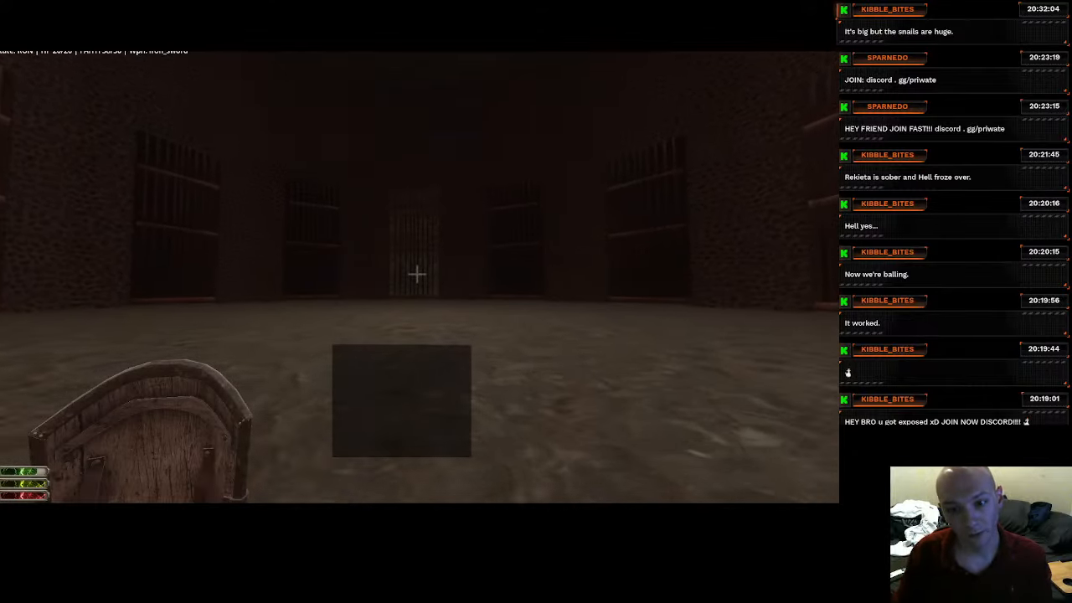
key("w")
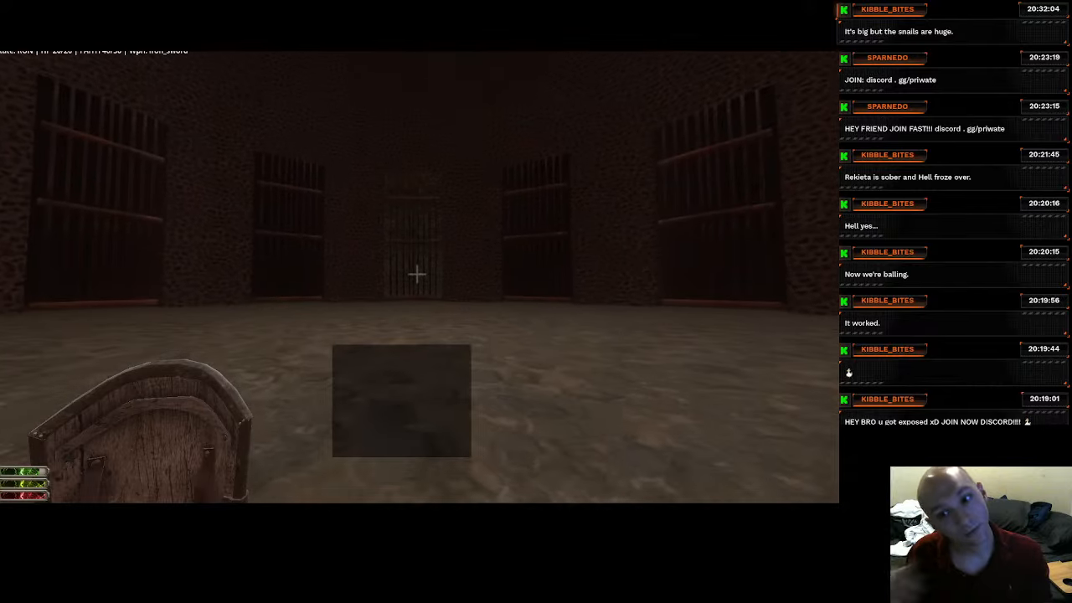
key("w")
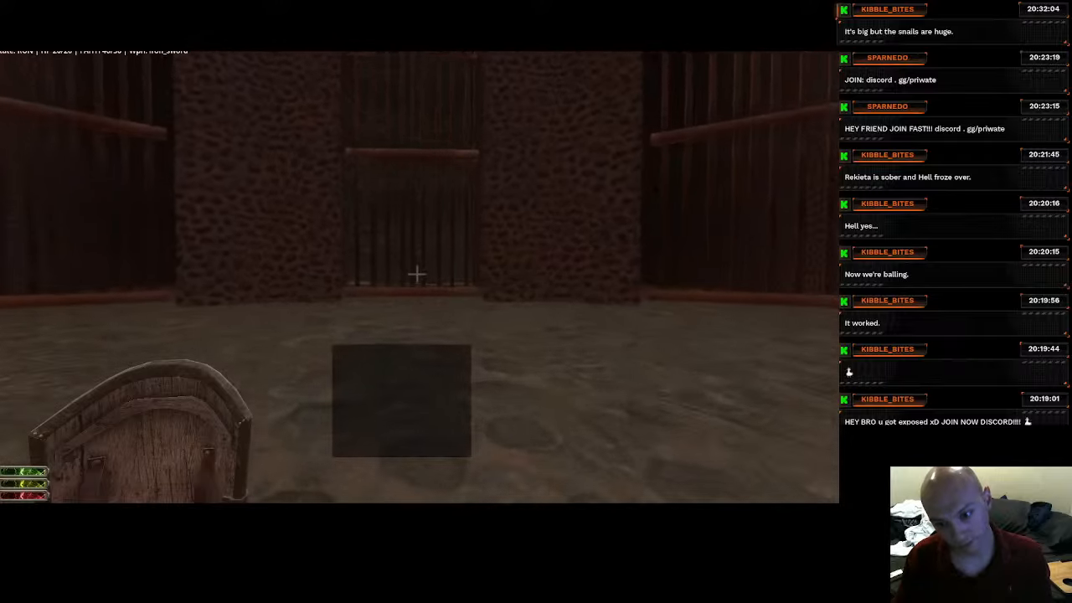
key("w")
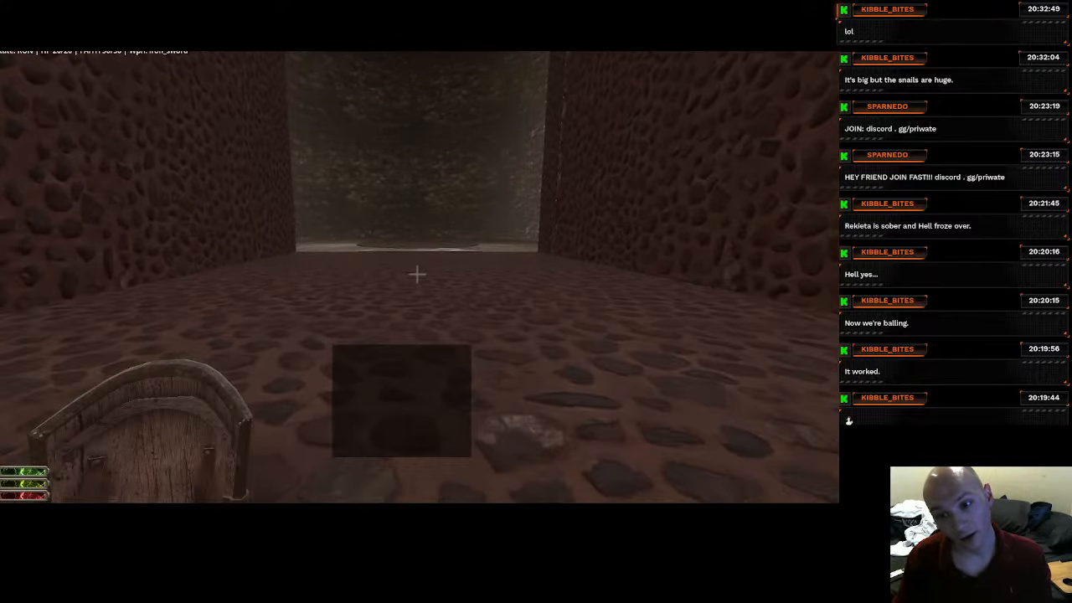
key("w")
key("w")
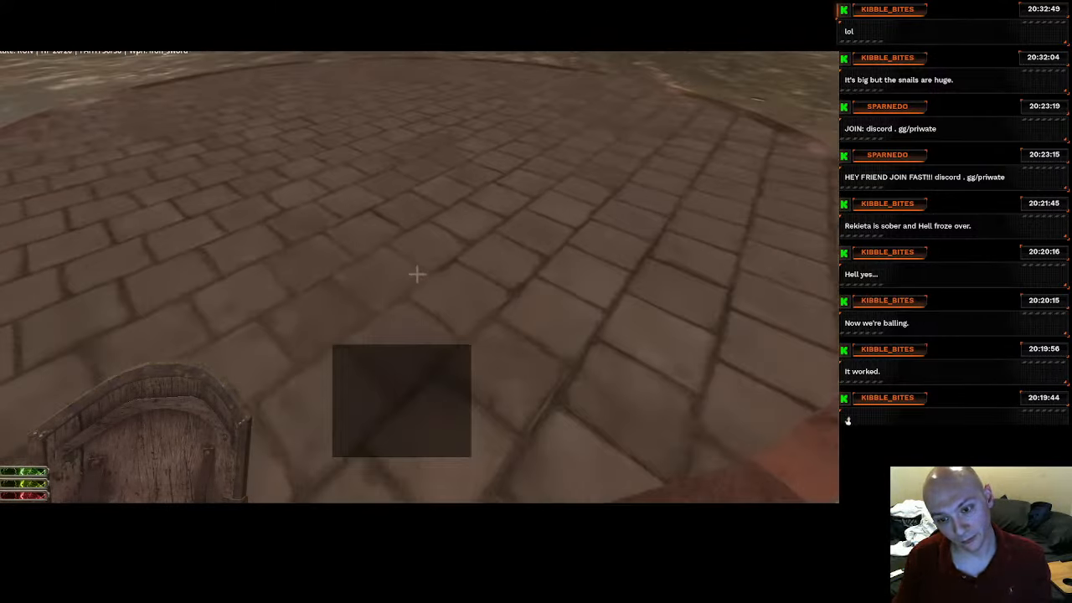
Walk over the round brick platform and along its curved ledge to test the collisions, and exit the playtest.
key("w")
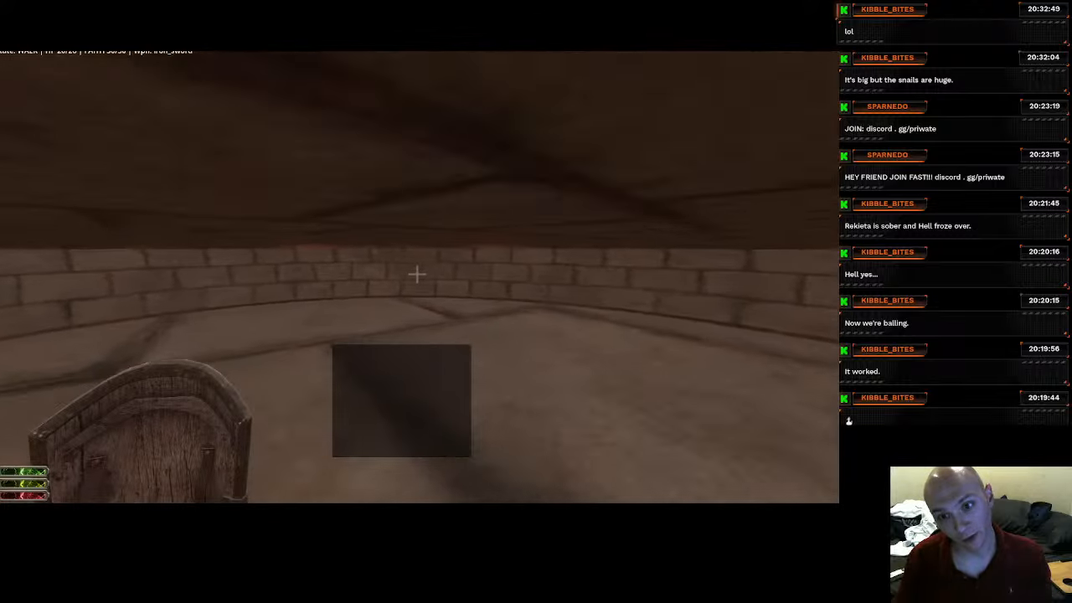
key("w")
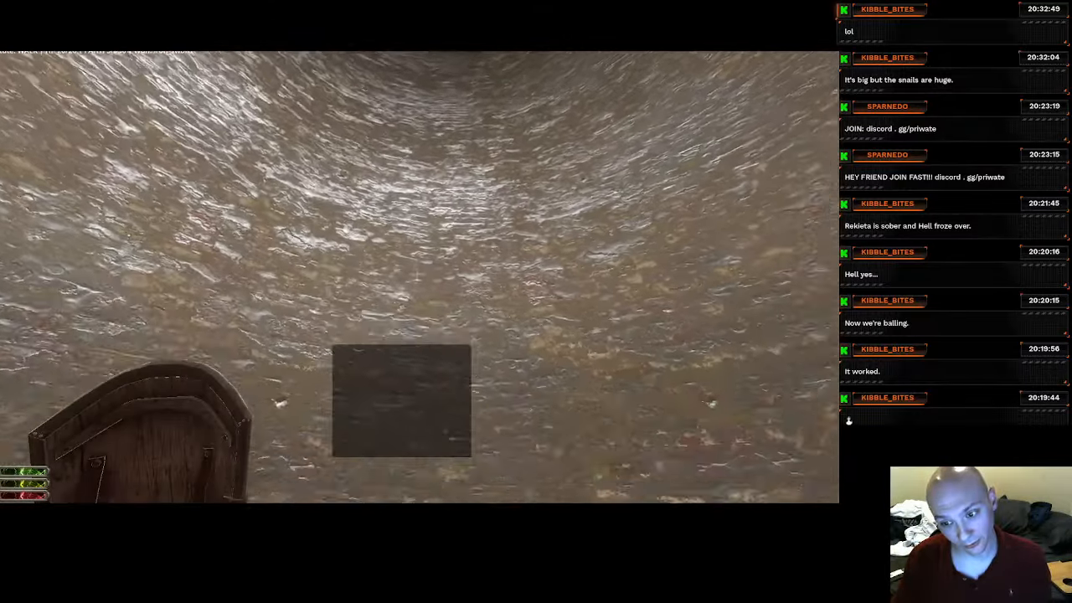
key("w")
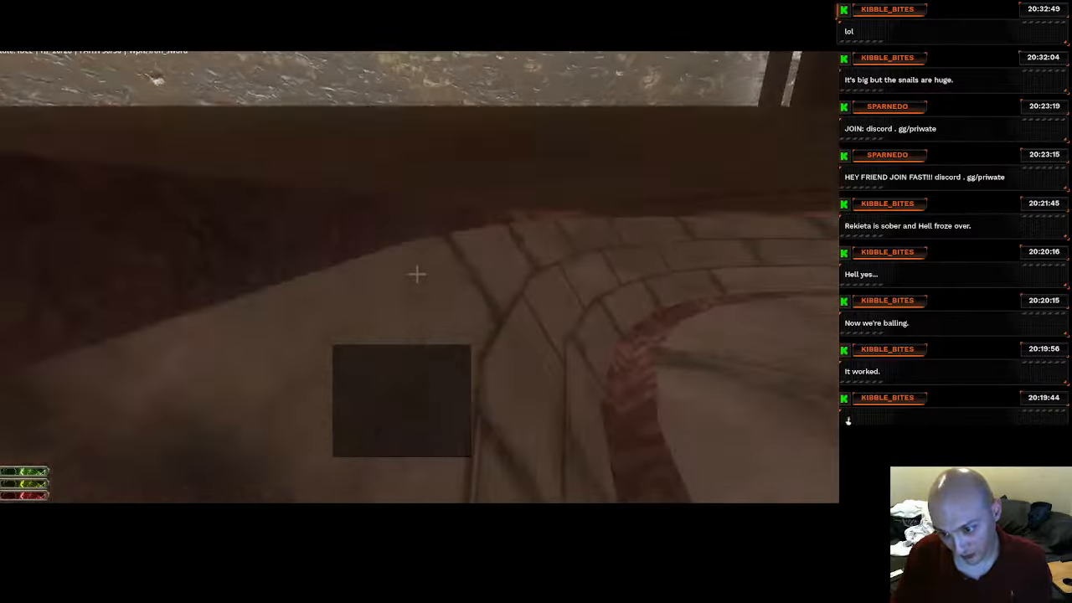
key("w")
key("w")
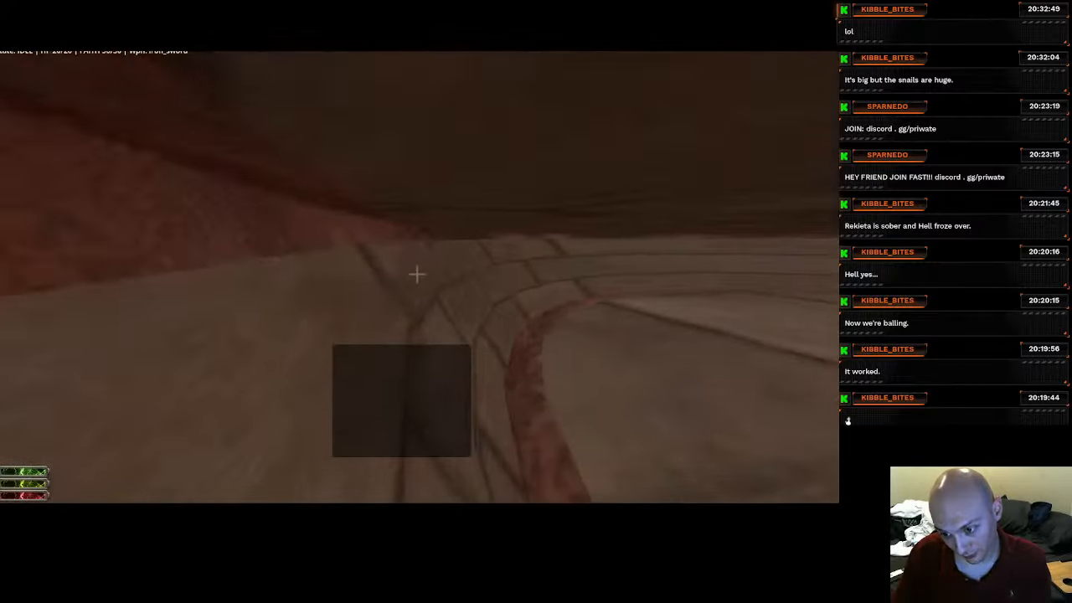
key("w")
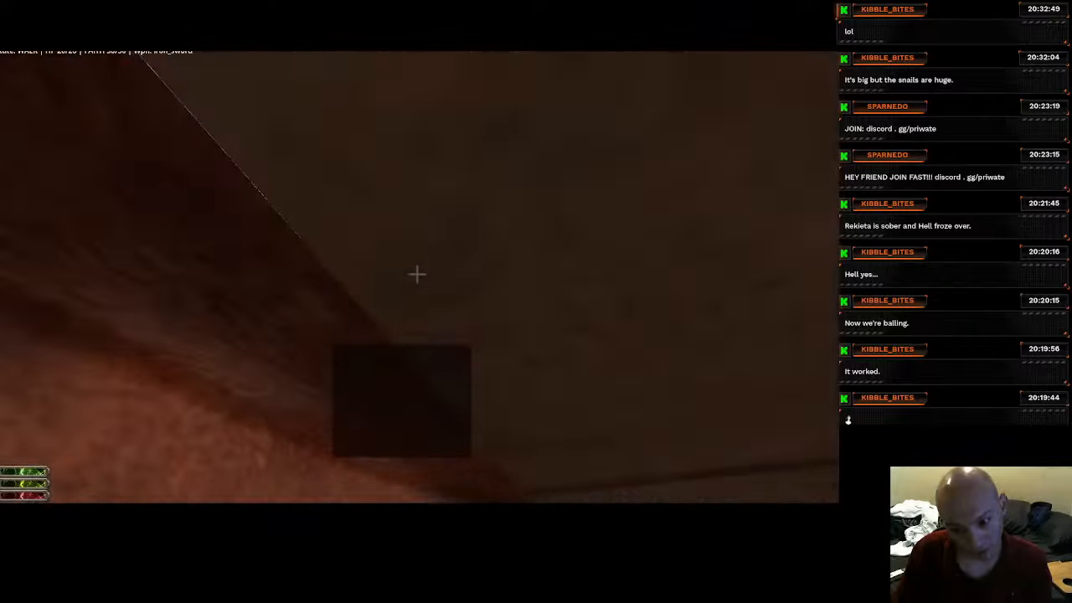
key("Escape")
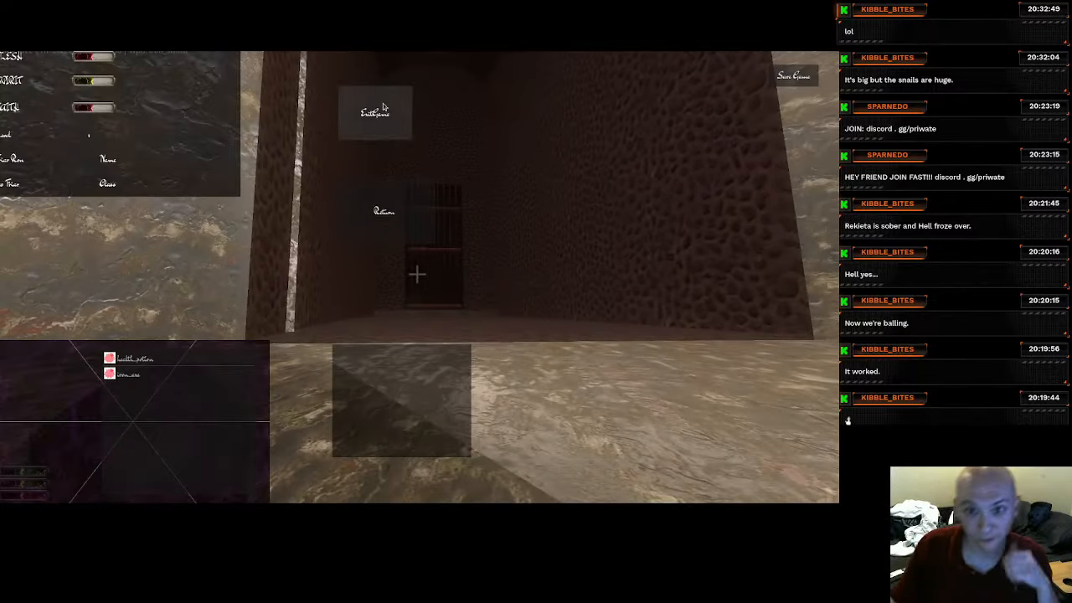
left_click(384, 109)
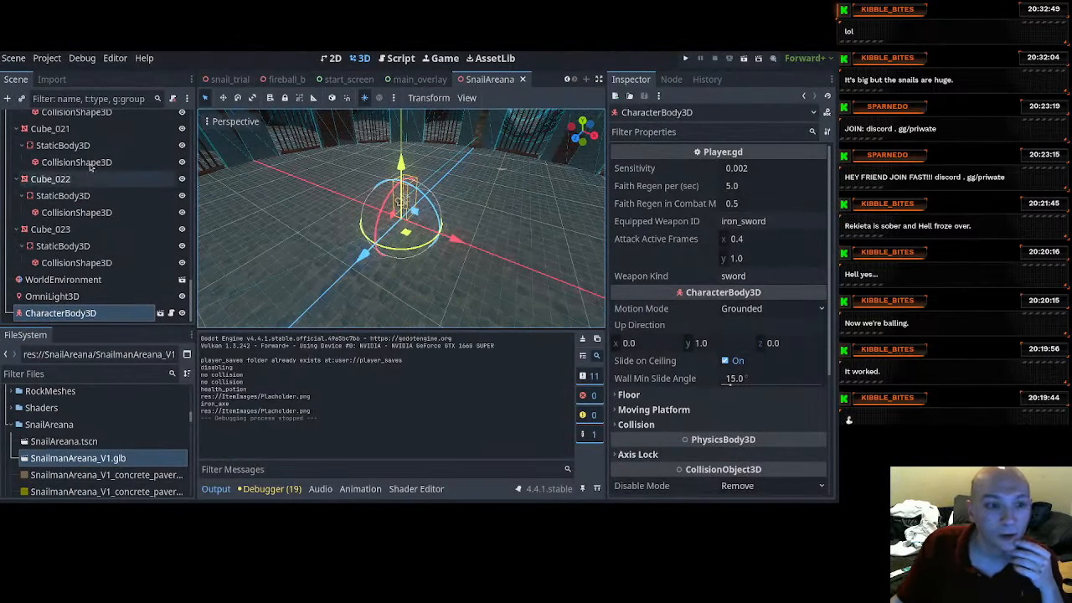
Examine the arena's collision meshes from outside and inside, covering the ring of cell blocks, the barred gates and the central floor.
scroll(406, 278, "down", 10)
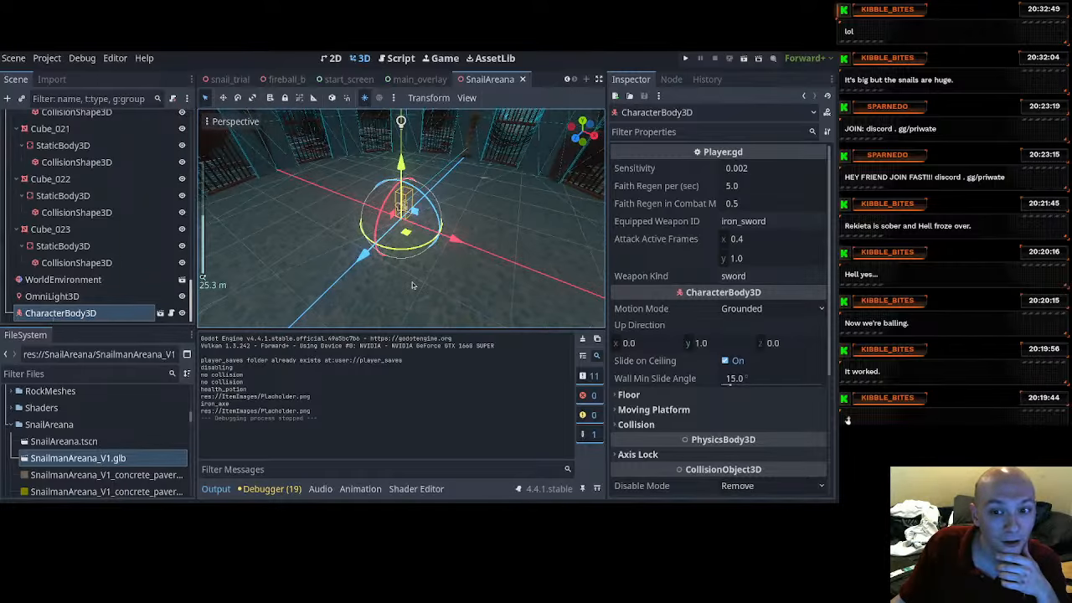
right_click_drag(403, 281, 403, 281)
key("w")
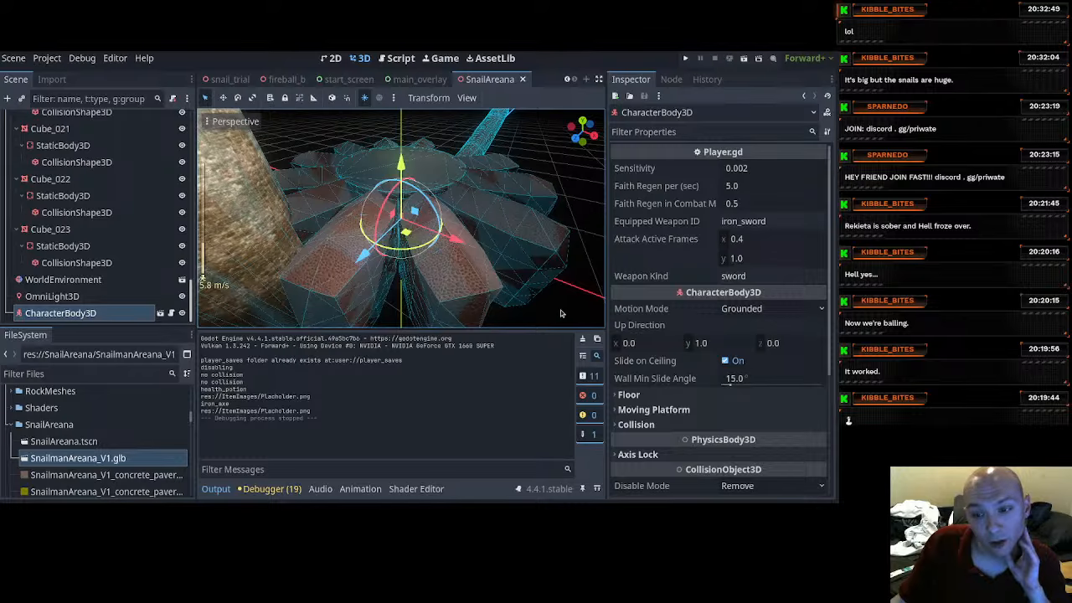
left_click(564, 310)
scroll(506, 300, "down", 5)
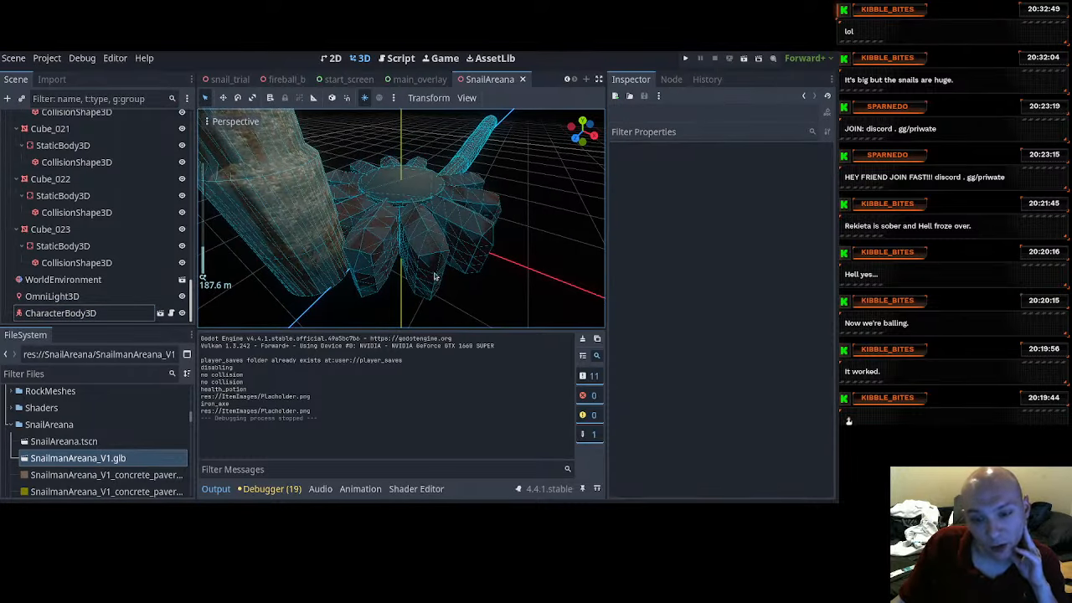
scroll(423, 237, "down", 2)
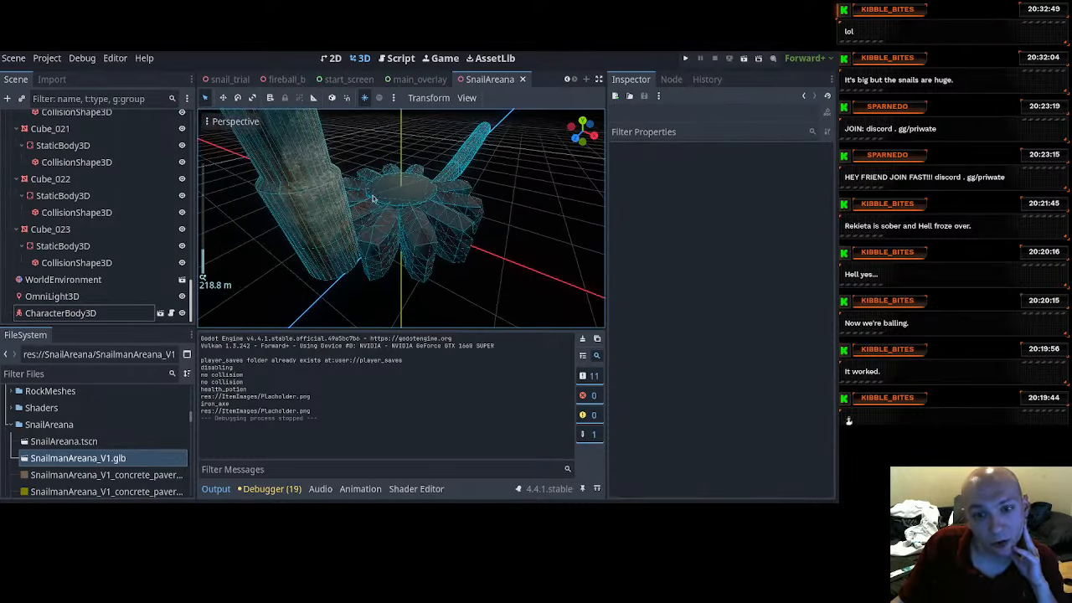
scroll(423, 225, "up", 8)
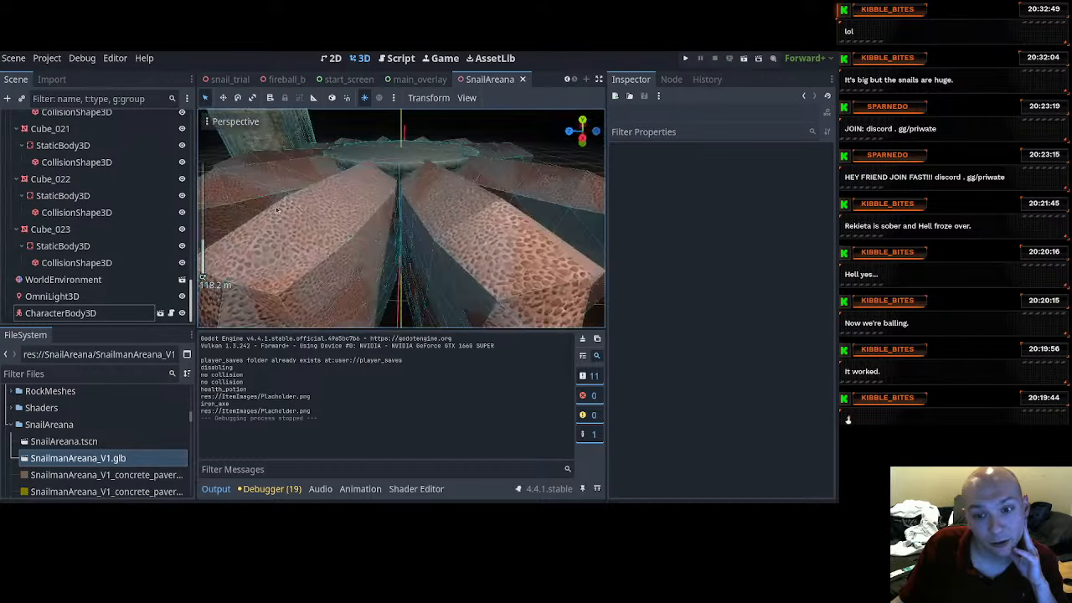
scroll(260, 196, "up", 10)
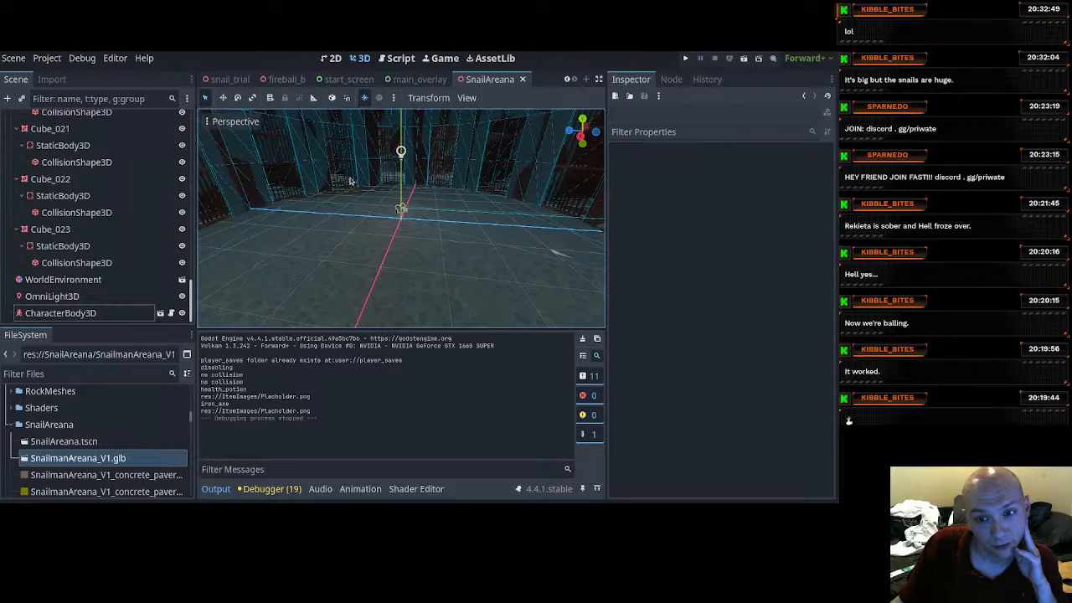
scroll(350, 181, "down", 8)
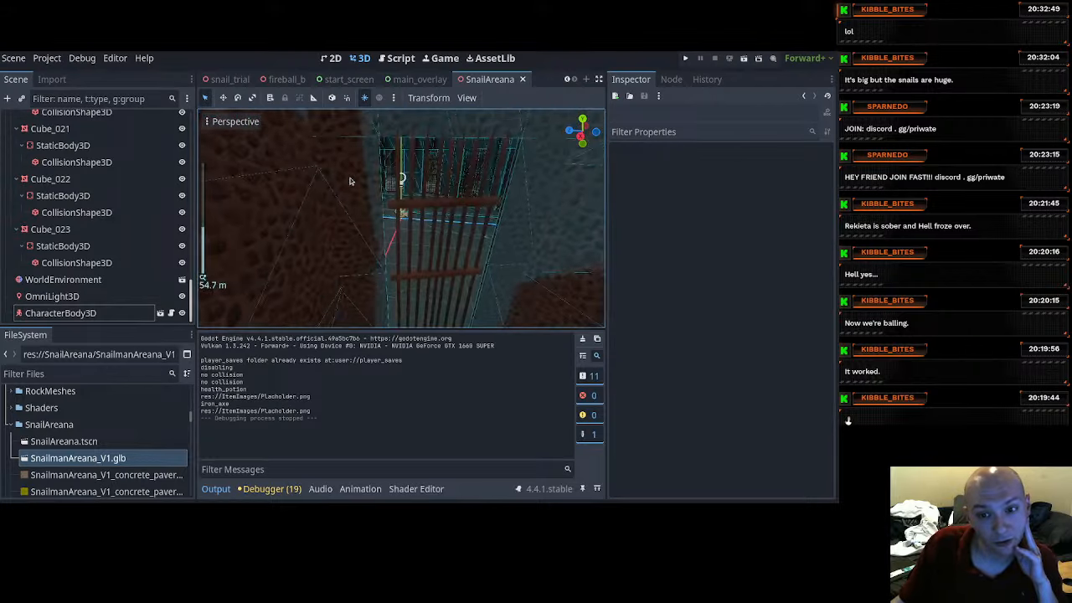
scroll(350, 181, "down", 8)
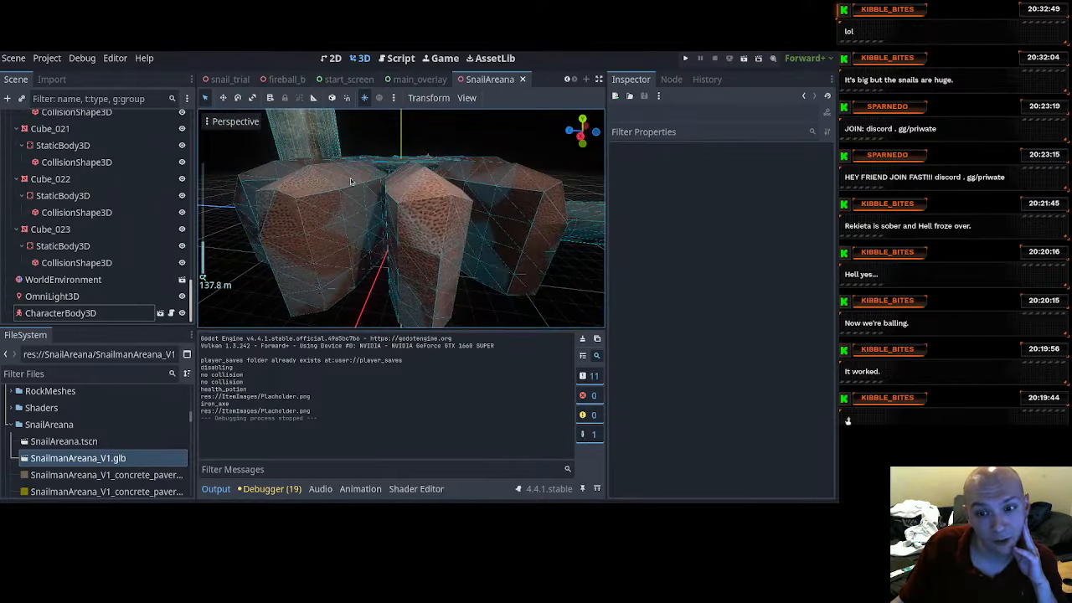
Inspect the Cube_023 cell block and how it sits in the ring of blocks around the arena.
left_click(417, 223)
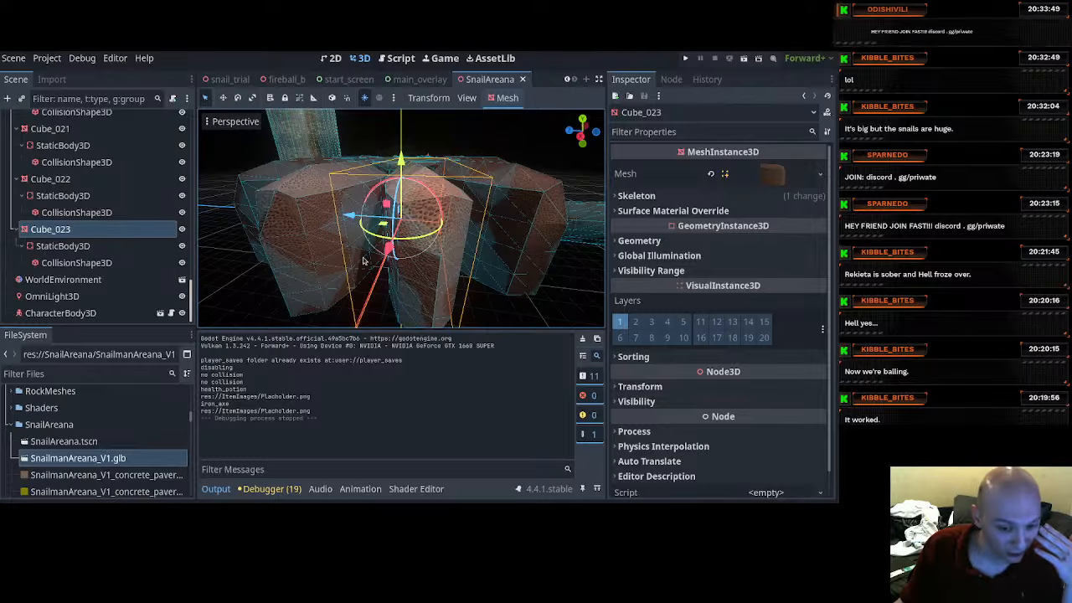
left_click(272, 313)
scroll(273, 314, "down", 4)
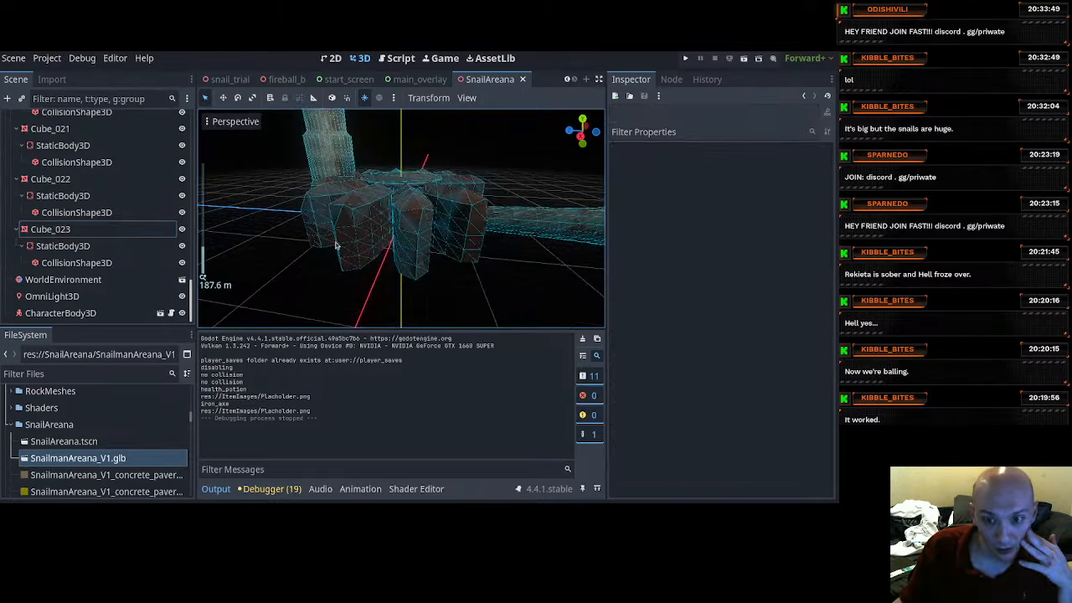
middle_click_drag(272, 313, 483, 285)
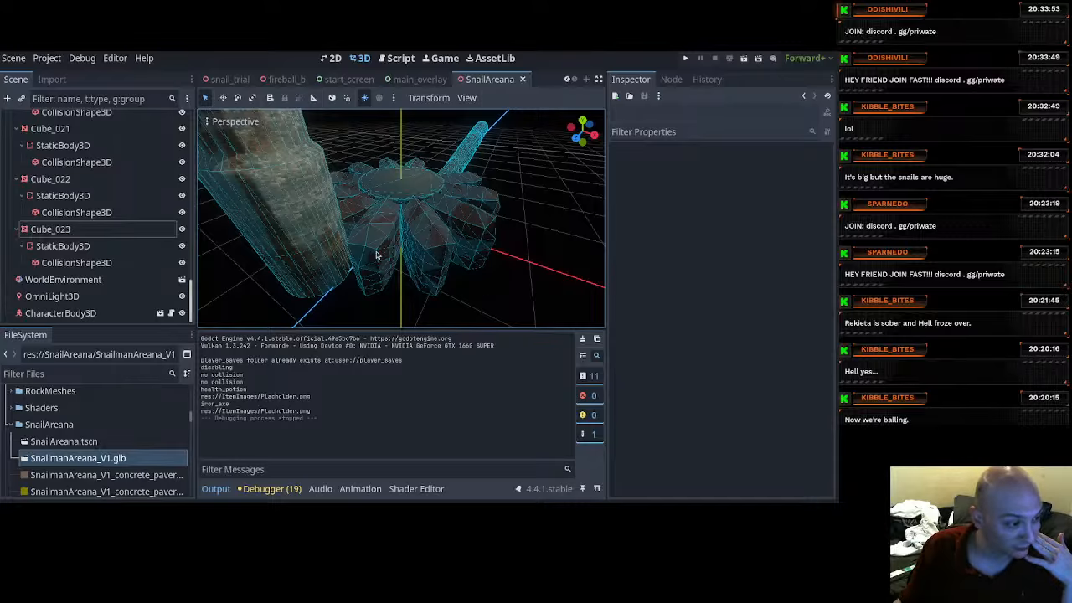